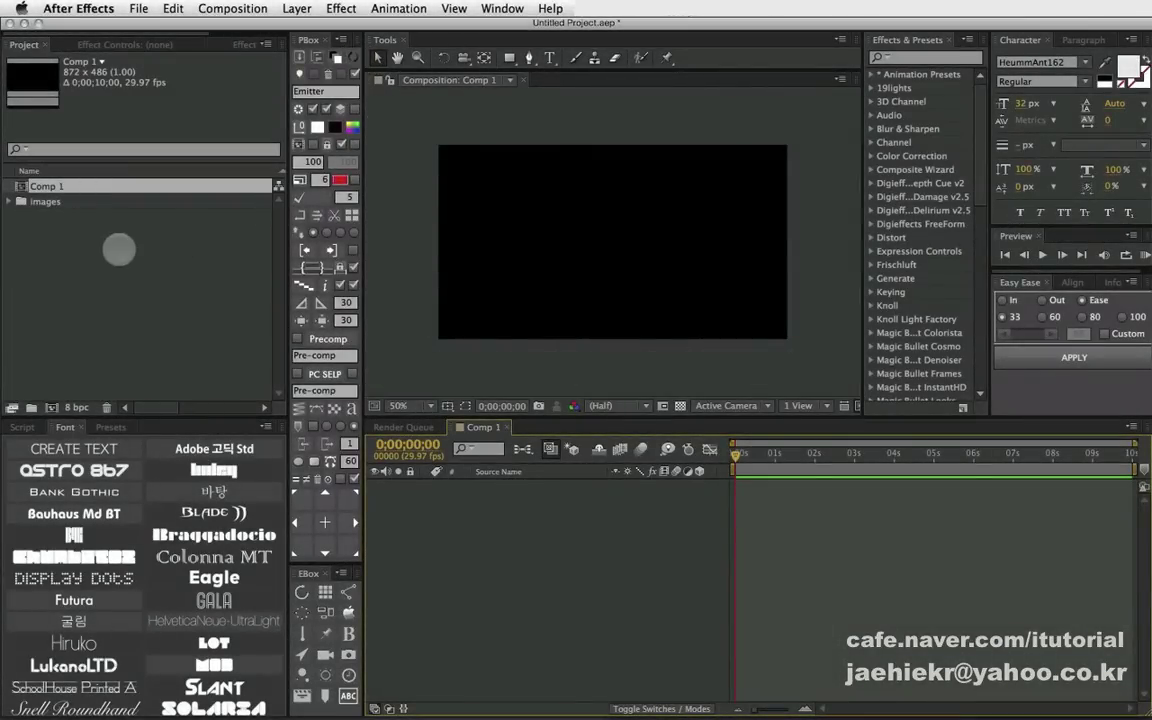
- Create a small purple Solid-1 in Comp 1, move it up-left, and expand the images folder
{"action": "left_click", "coordinate": [108, 224]}
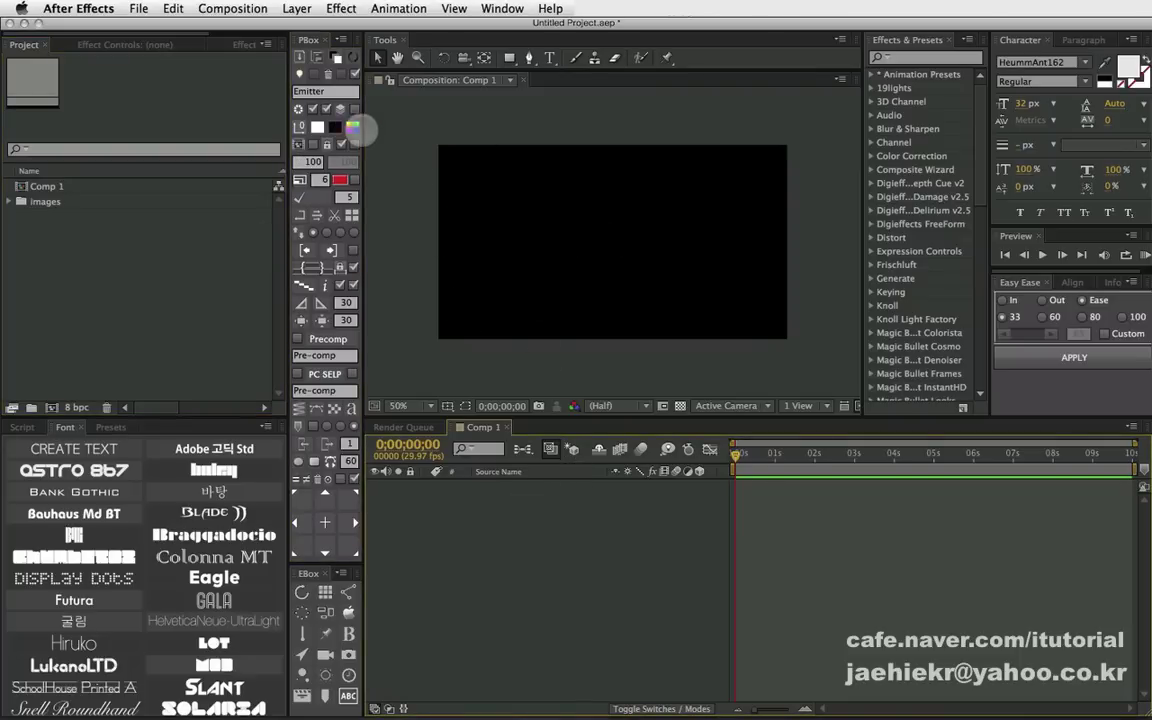
{"action": "left_click", "coordinate": [321, 113]}
{"action": "mouse_move", "coordinate": [606, 231]}
{"action": "left_mouse_down"}
{"action": "mouse_move", "coordinate": [606, 215]}
{"action": "mouse_move", "coordinate": [563, 211]}
{"action": "left_mouse_up"}
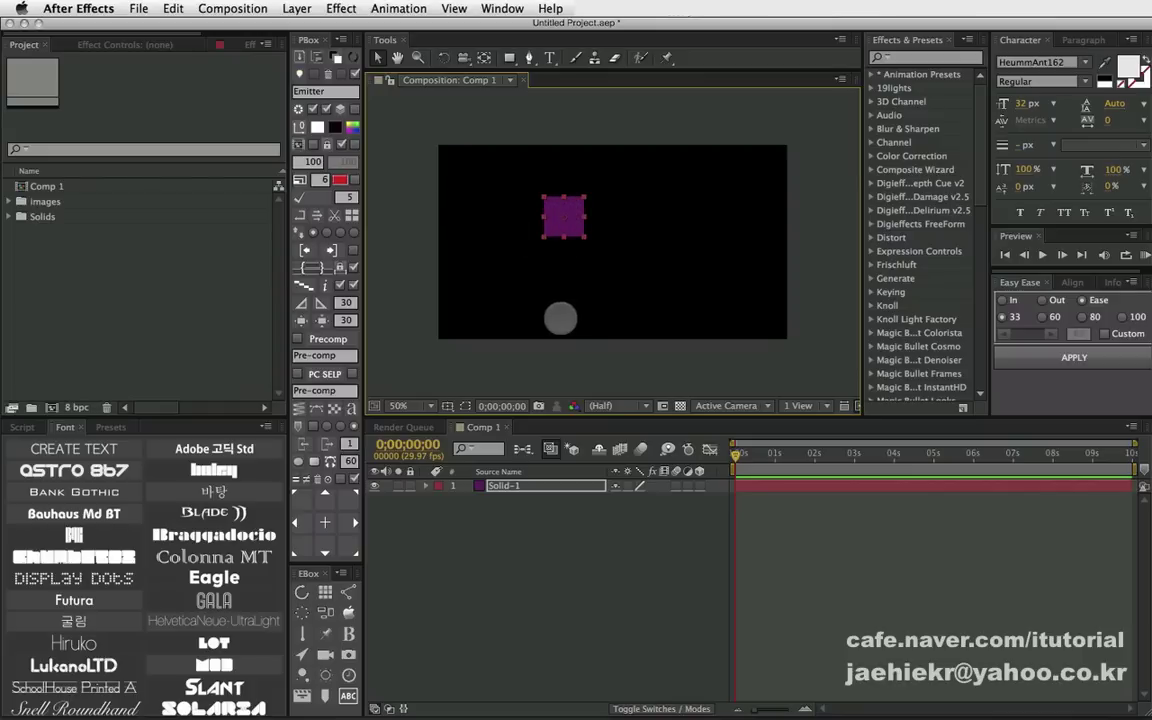
{"action": "key", "text": "Return"}
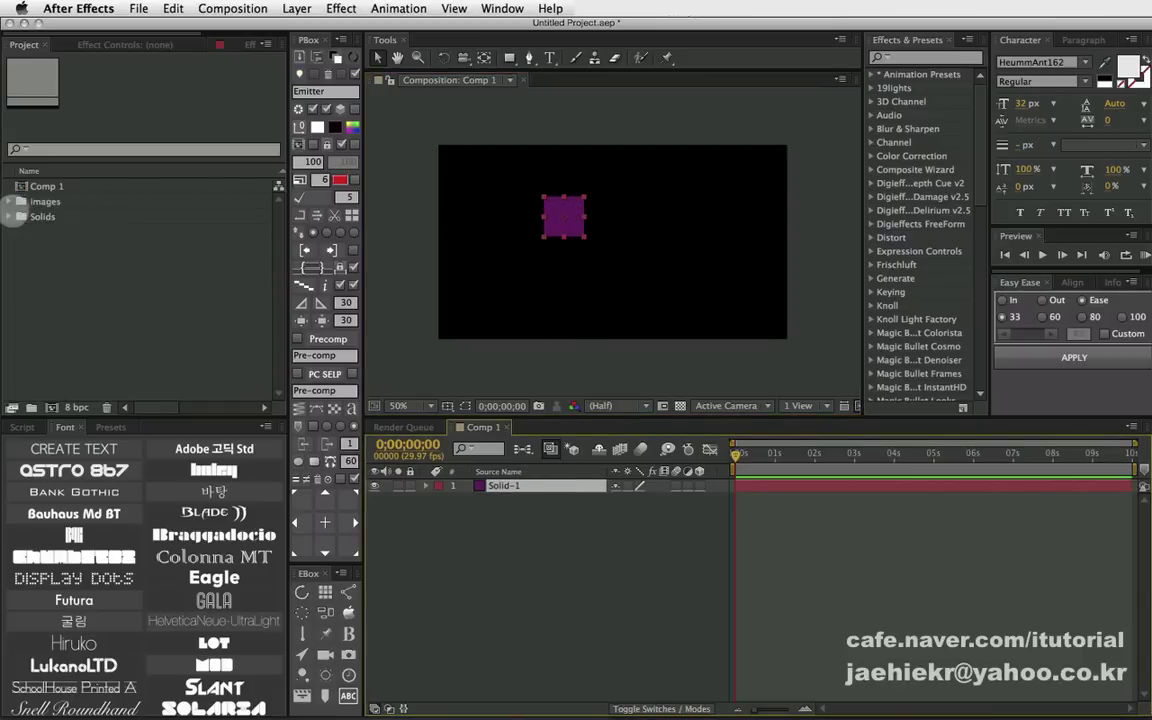
{"action": "left_click", "coordinate": [10, 201]}
- Nudge Solid-1 further up-left, test swapping it for bb1-2_poposss.jpg, undo, and reselect the solid
{"action": "left_click", "coordinate": [88, 216]}
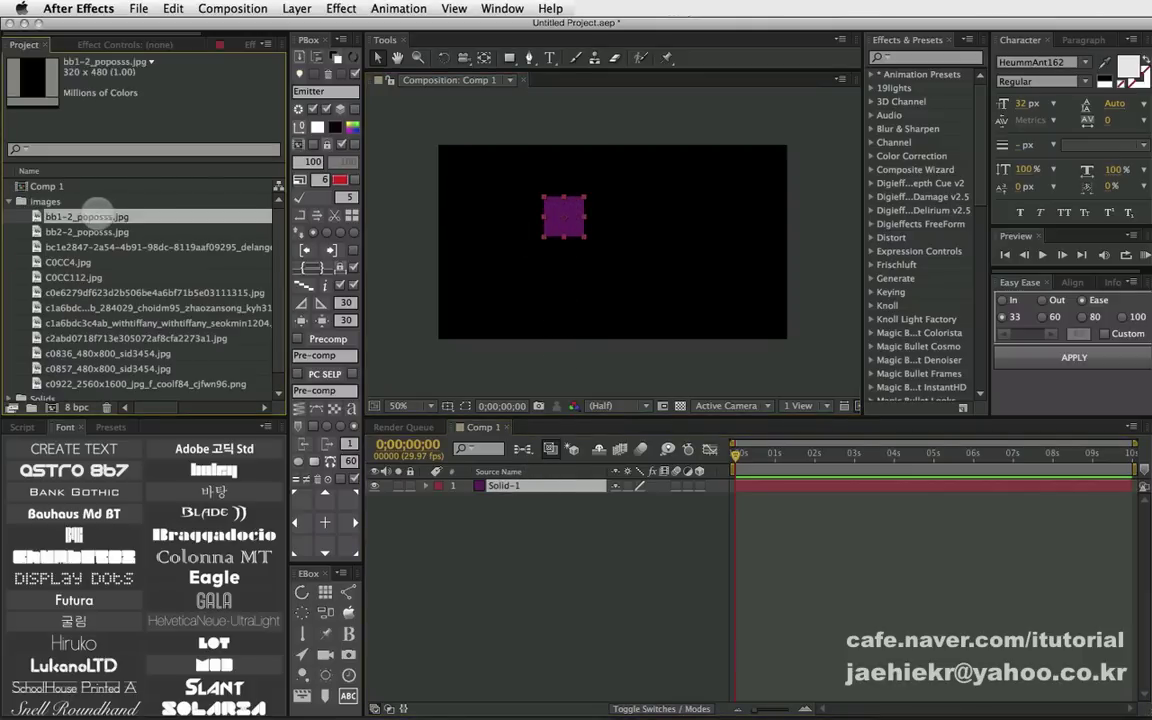
{"action": "left_click_drag", "start_coordinate": [566, 215], "coordinate": [549, 201]}
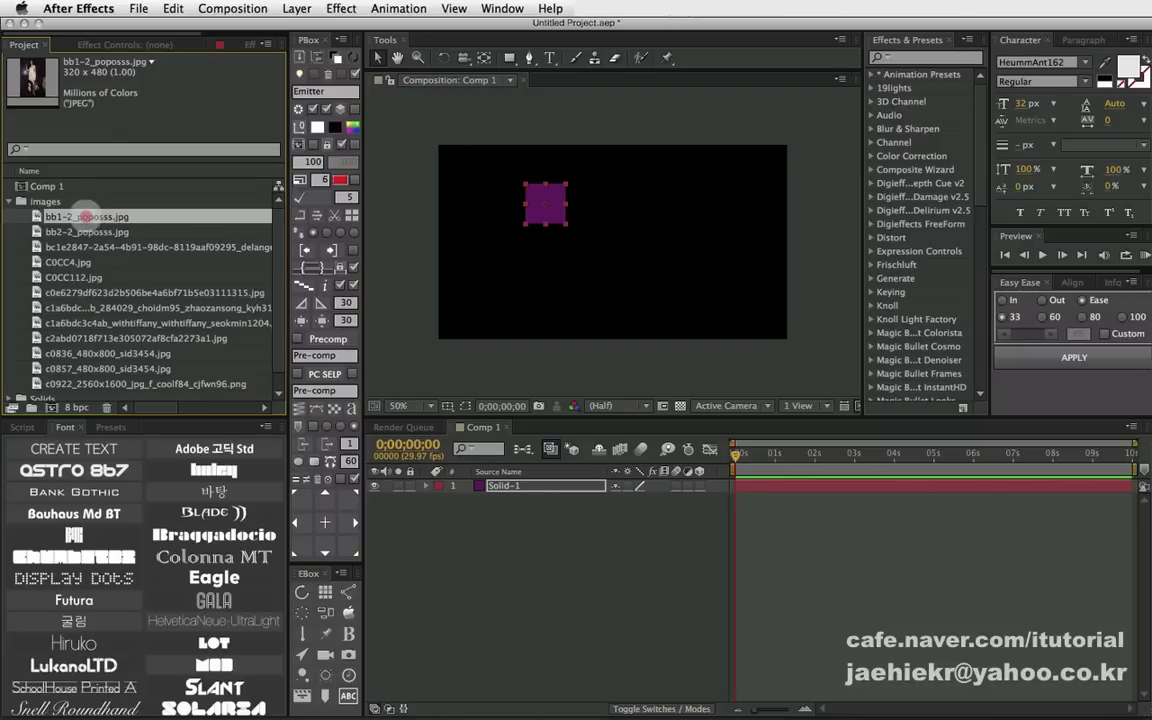
{"action": "left_click_drag", "start_coordinate": [87, 216], "coordinate": [497, 486]}
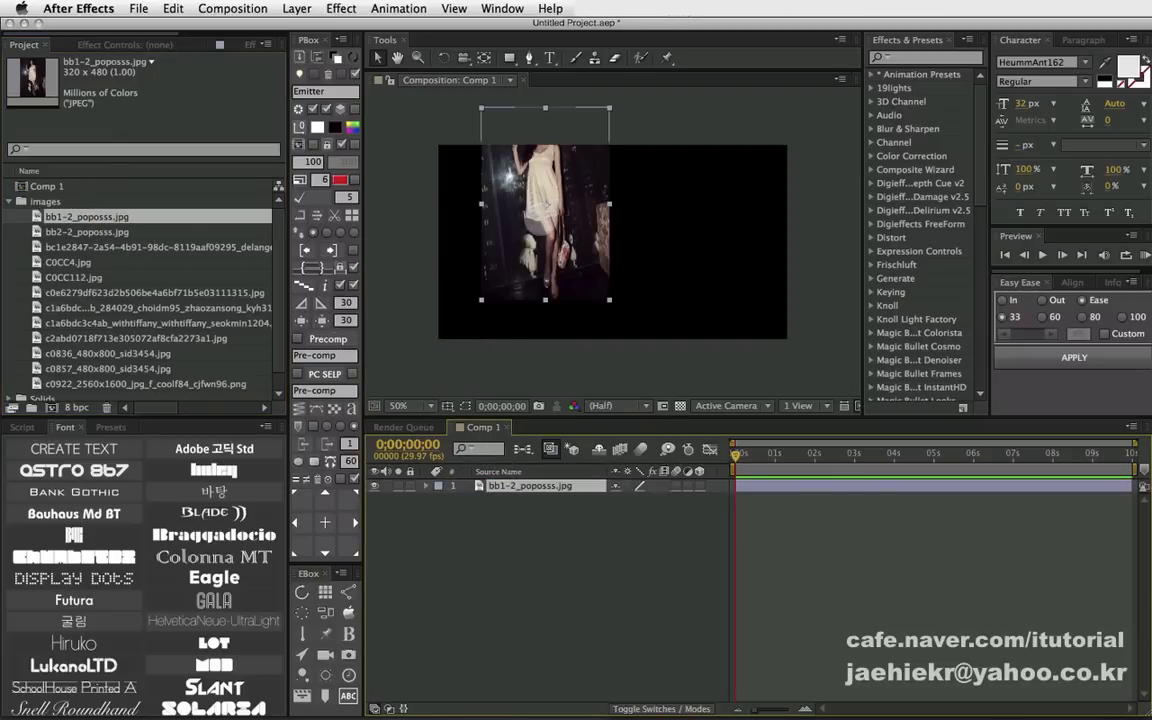
{"action": "key", "text": "super+z"}
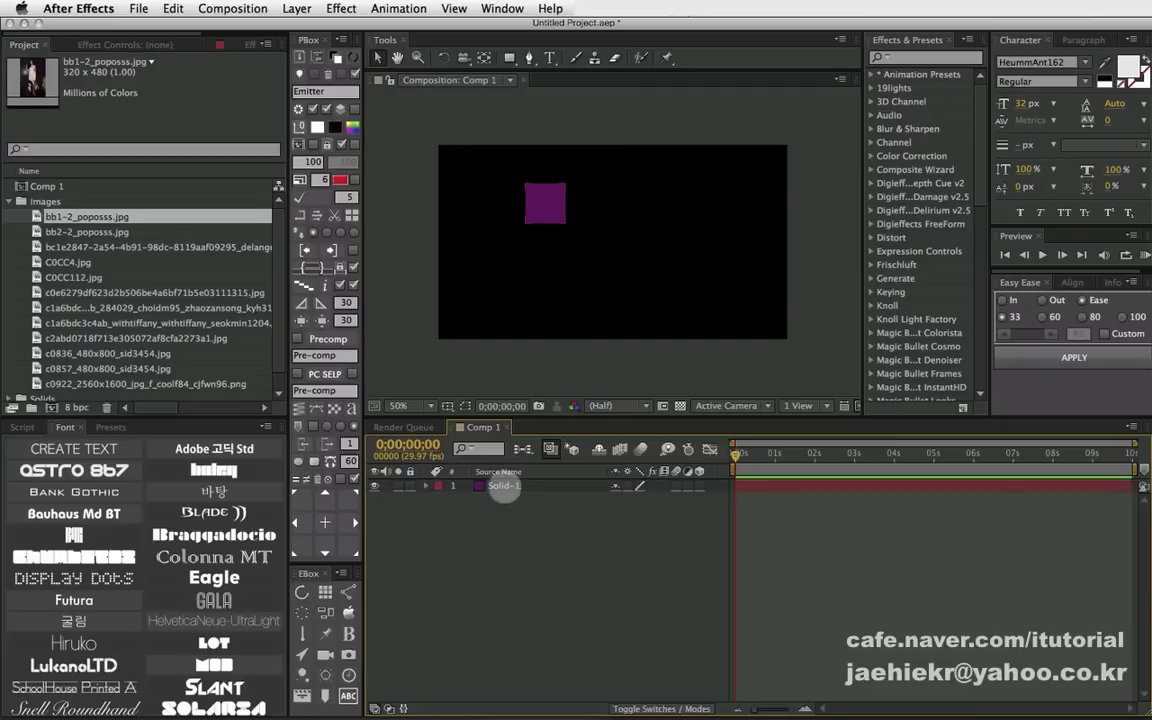
{"action": "left_click", "coordinate": [500, 486]}
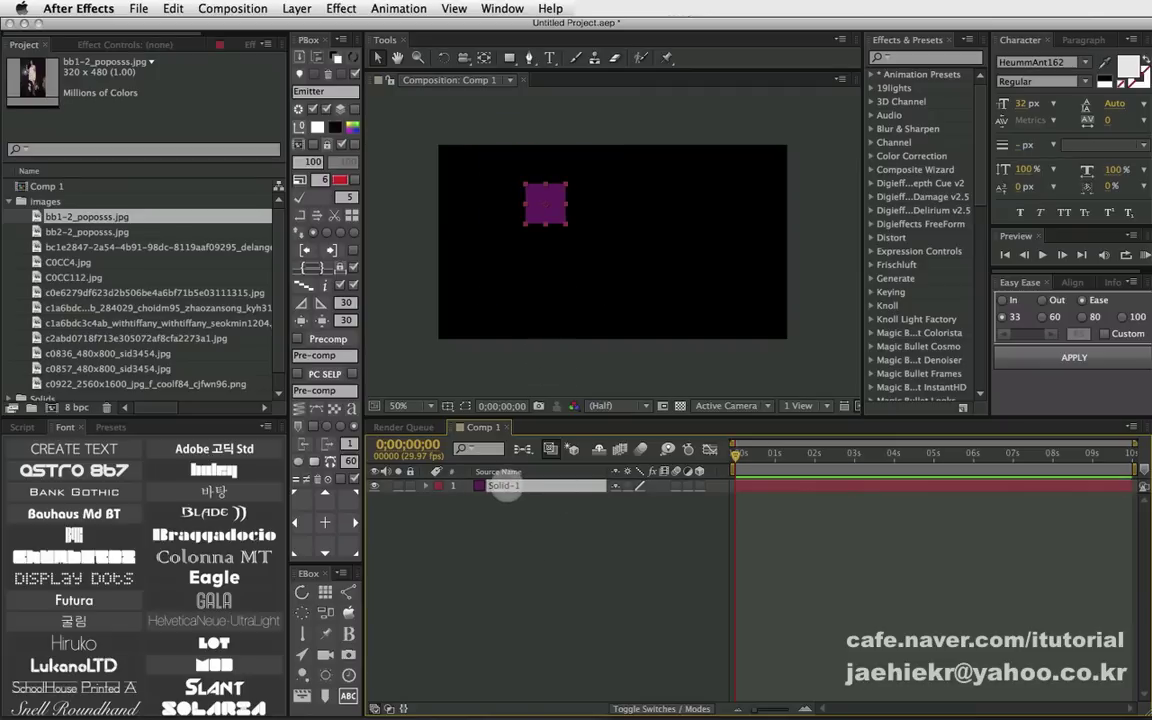
- Scale Solid-1 to 219% and test replacing it with the image again, then undo
{"action": "key", "text": "s"}
{"action": "left_click_drag", "start_coordinate": [627, 499], "coordinate": [715, 497]}
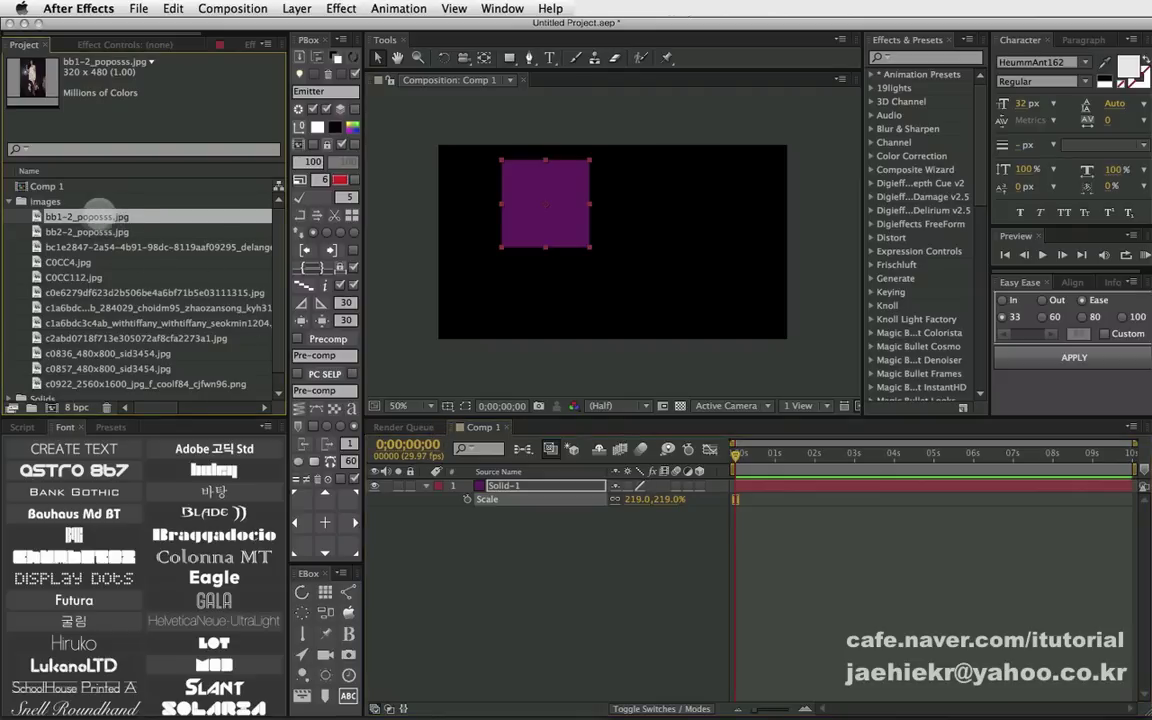
{"action": "left_click_drag", "start_coordinate": [87, 210], "coordinate": [508, 485]}
{"action": "key", "text": "super+z"}
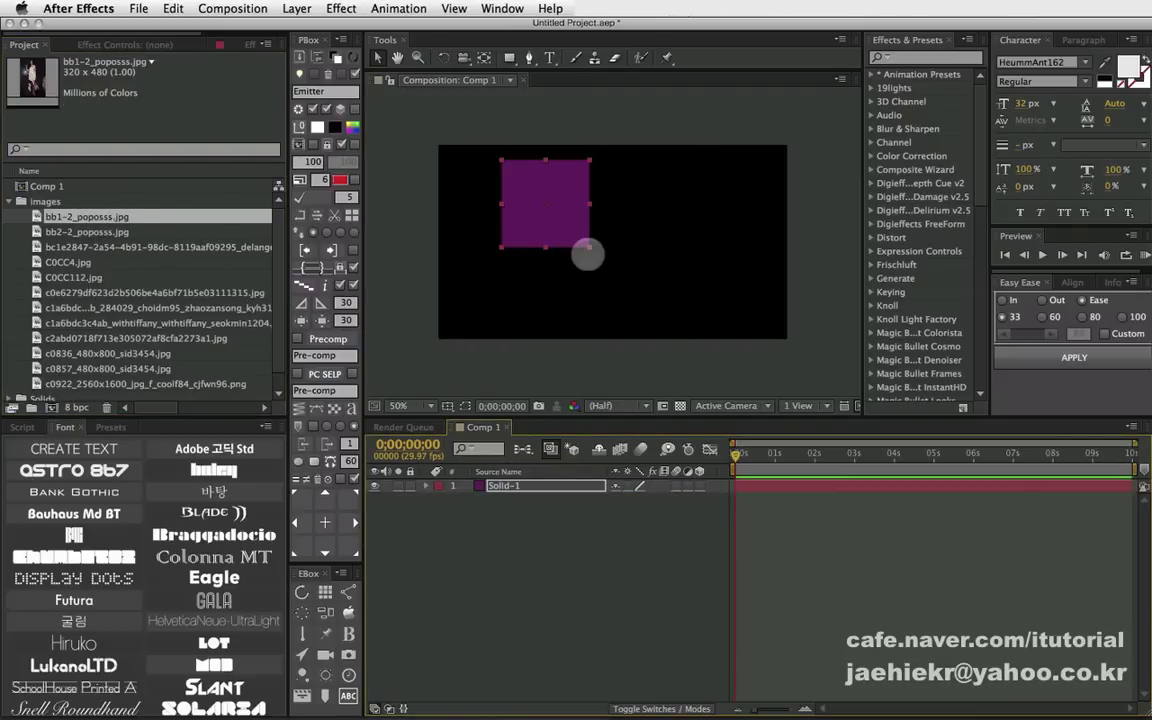
- Select the purple Solid-1 layer and delete it
{"action": "left_click", "coordinate": [504, 485]}
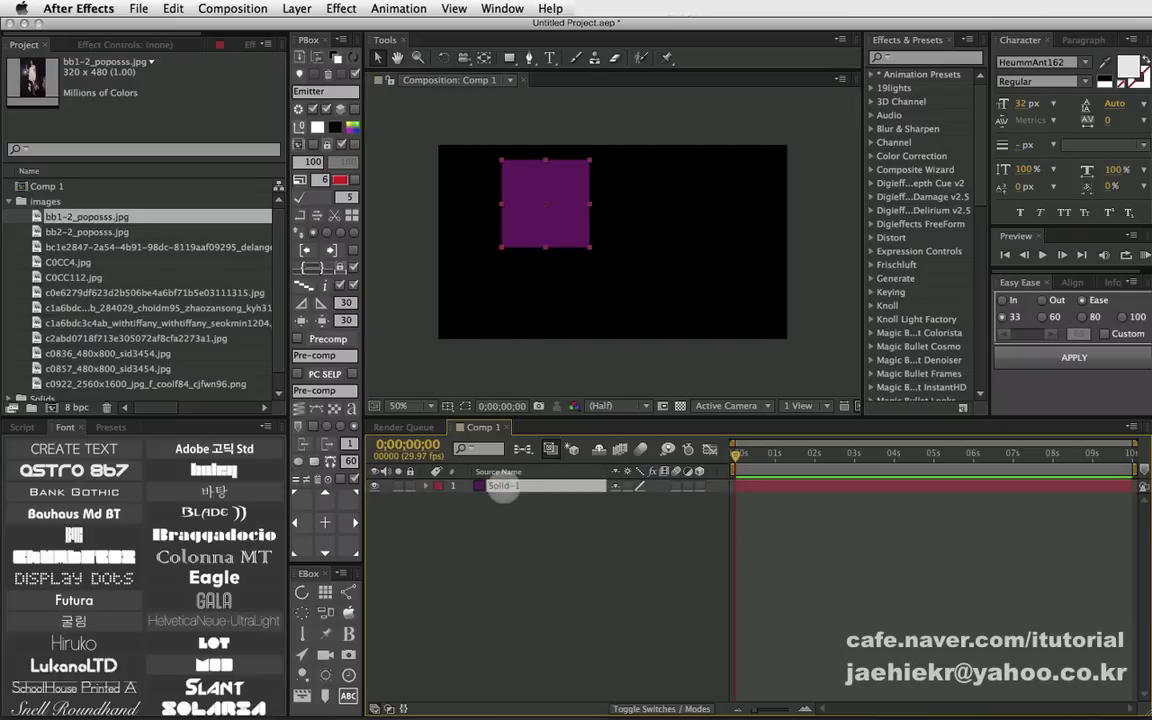
{"action": "left_click", "coordinate": [494, 511]}
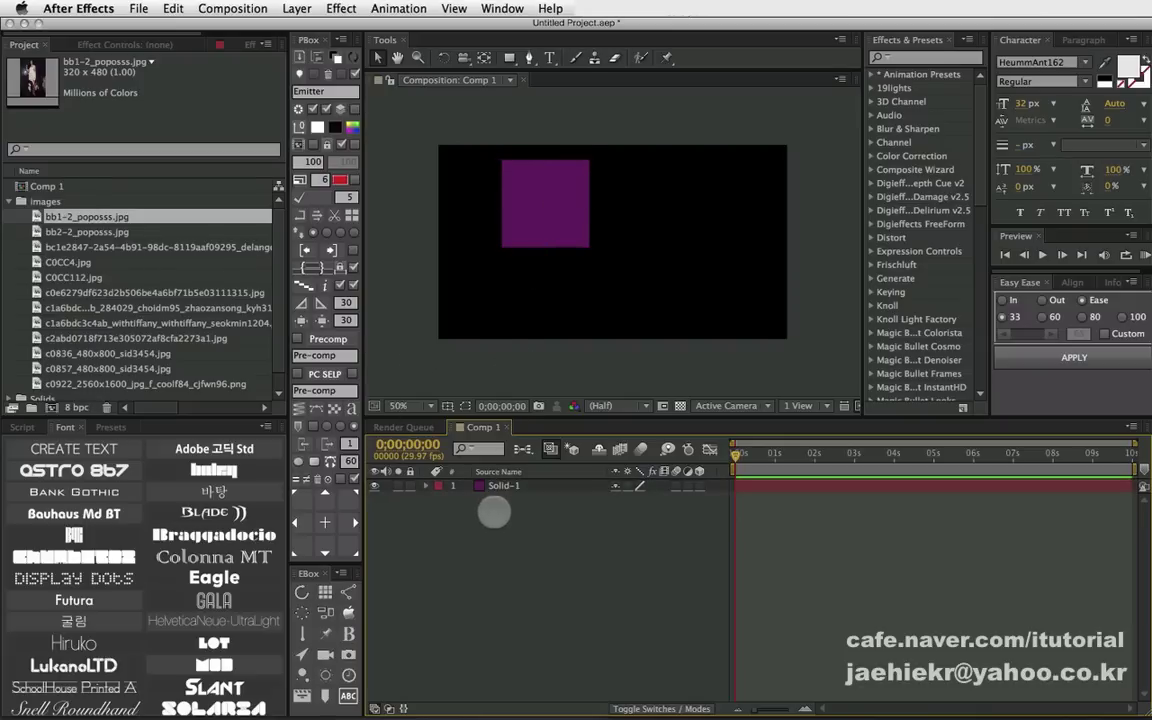
{"action": "left_click", "coordinate": [504, 486]}
{"action": "key", "text": "Delete"}
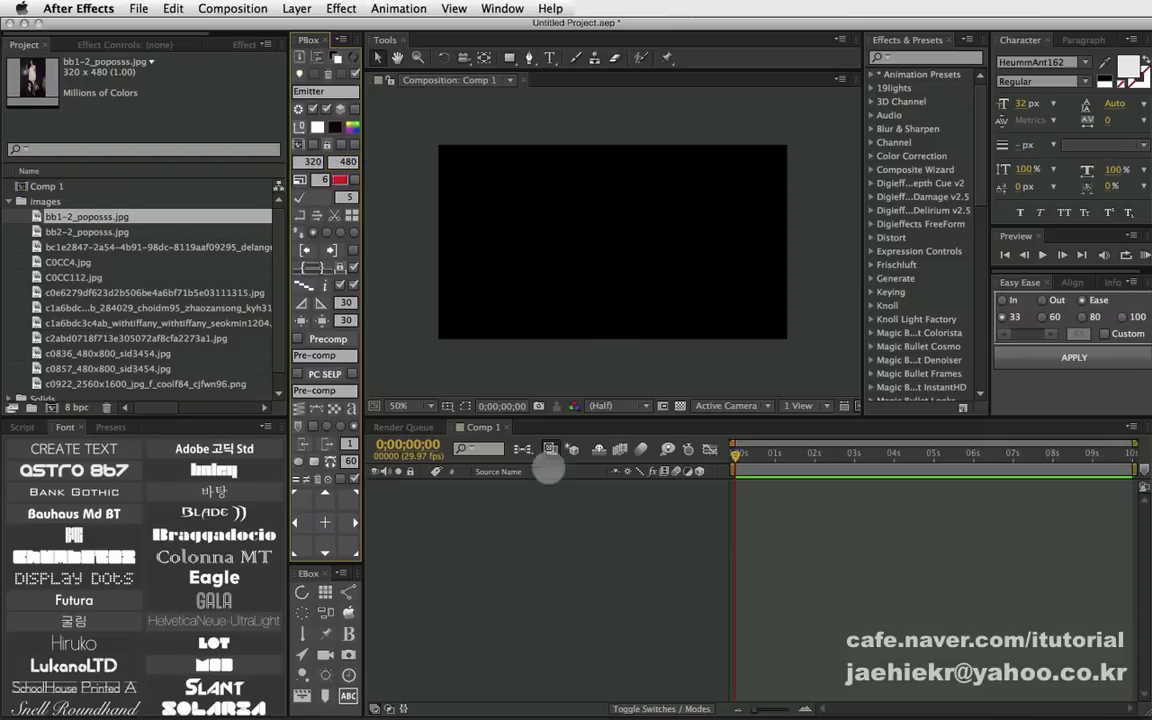
- Create an orange solid scaled to 31% and rotated 10°
{"action": "left_click", "coordinate": [316, 117]}
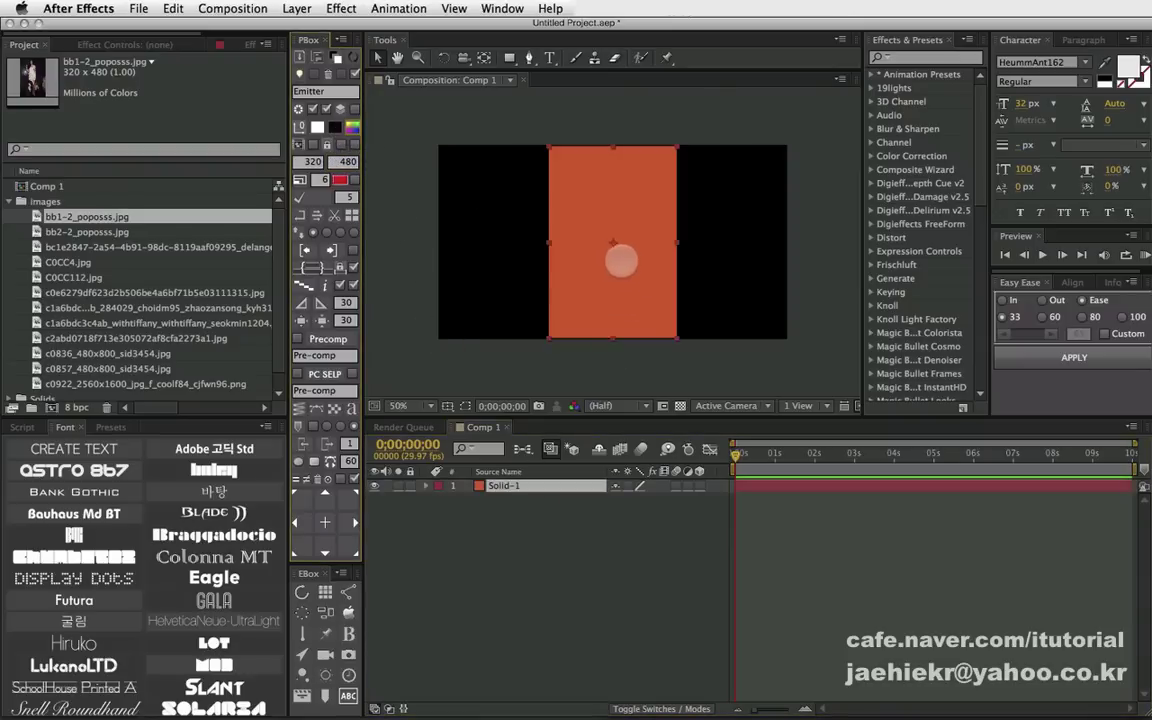
{"action": "key", "text": "s"}
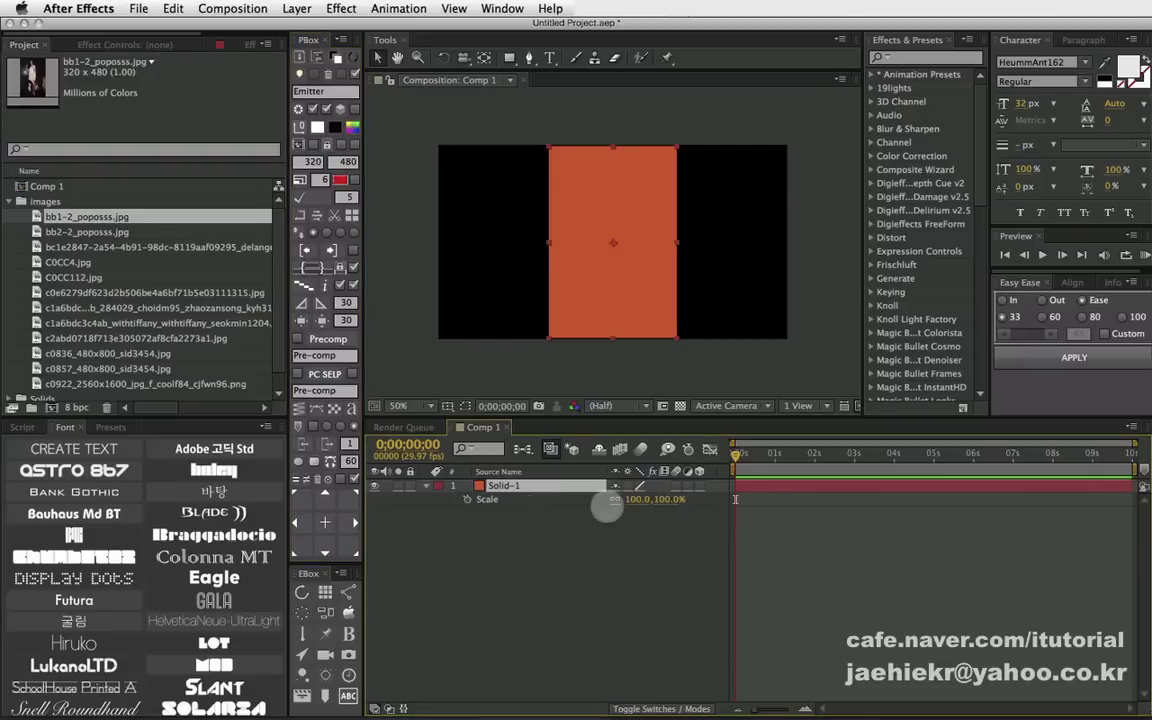
{"action": "left_click_drag", "start_coordinate": [636, 498], "coordinate": [535, 497]}
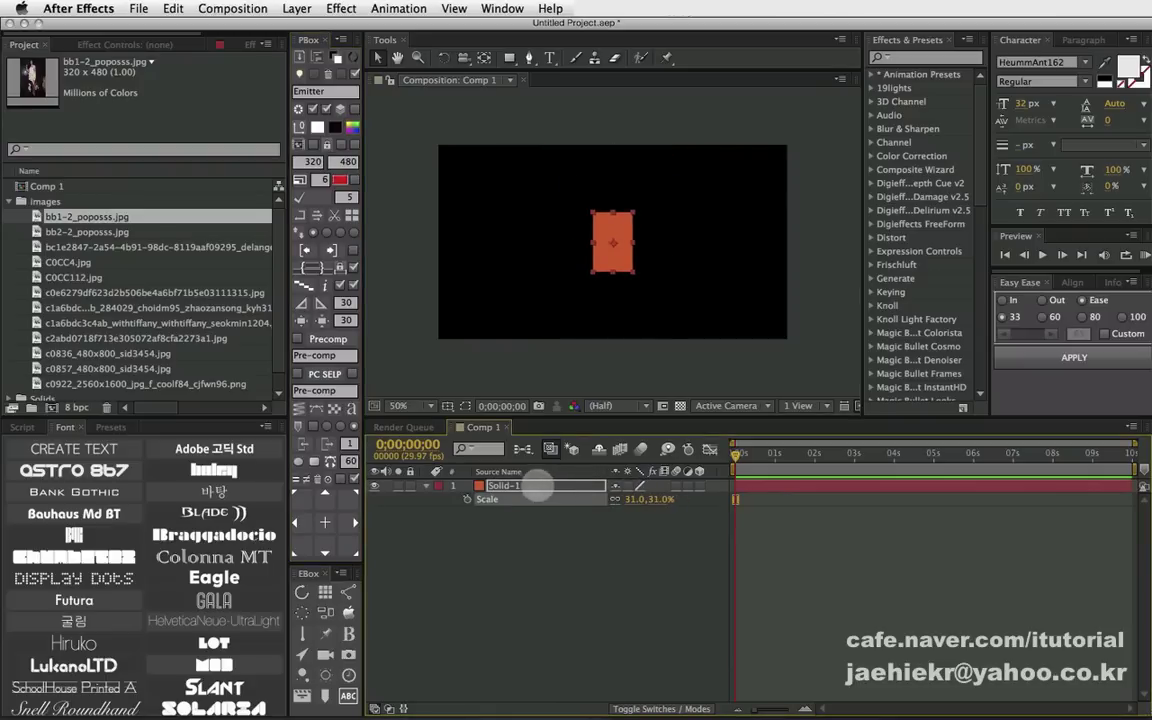
{"action": "key", "text": "r"}
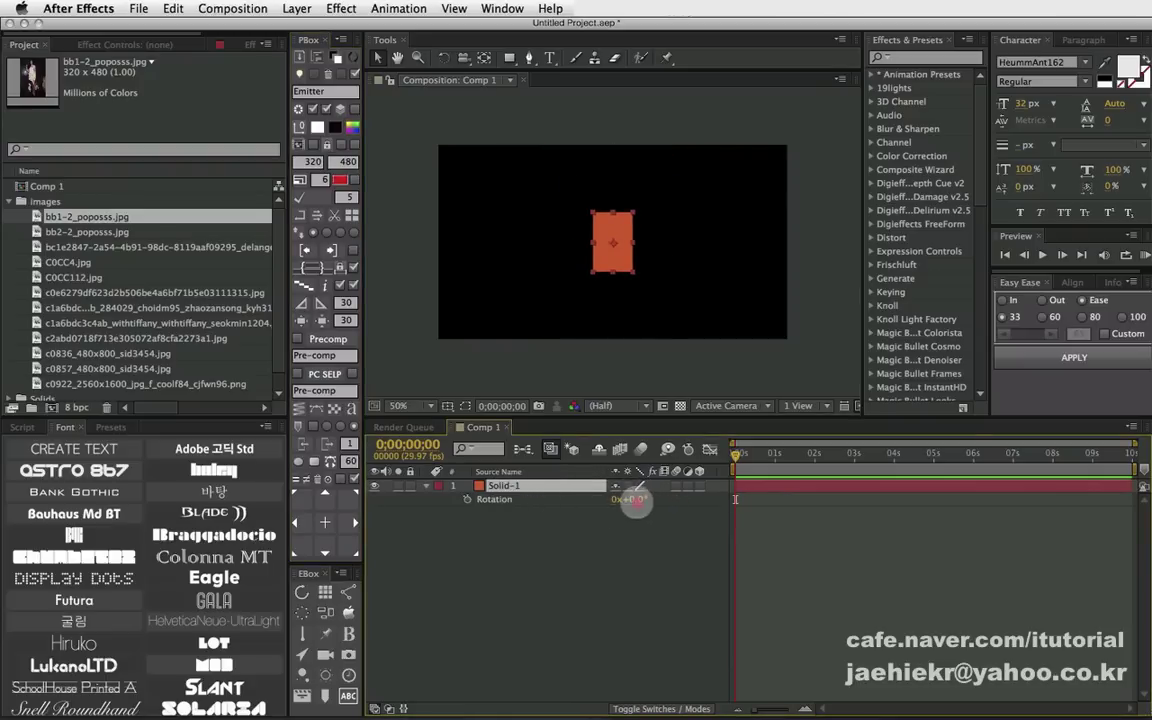
{"action": "left_click_drag", "start_coordinate": [636, 502], "coordinate": [646, 502]}
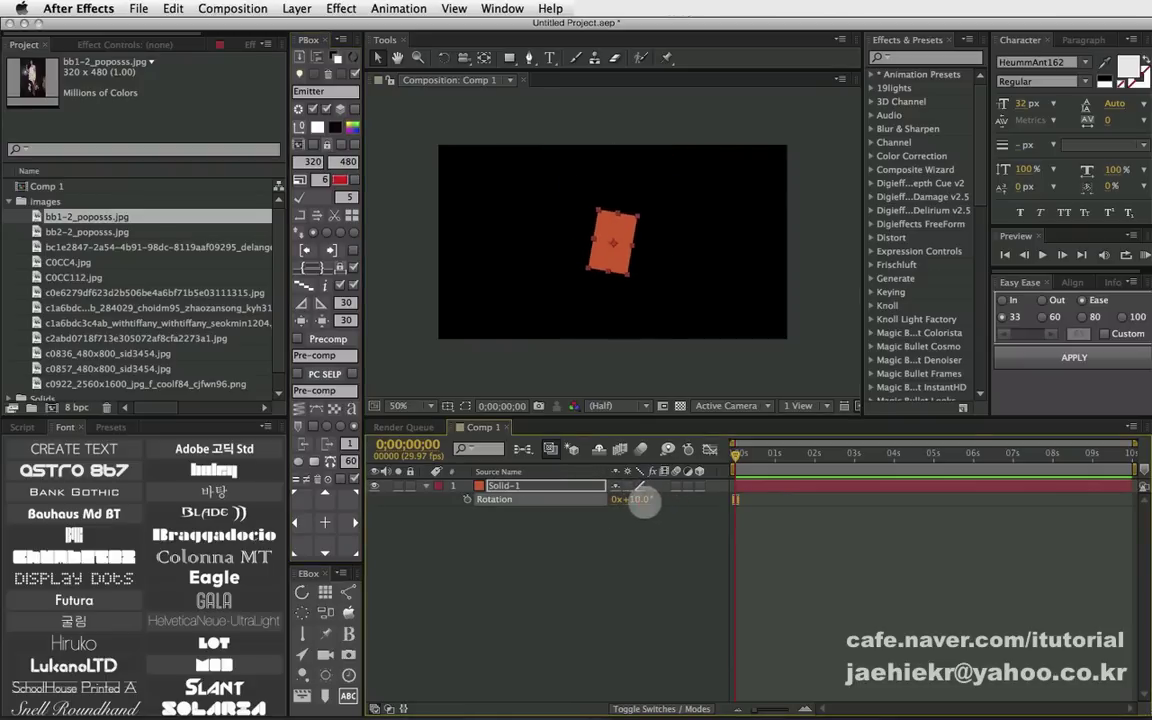
- Mask the solid to a small diamond and replace it with bb1-2_poposss.jpg
{"action": "left_click", "coordinate": [612, 259]}
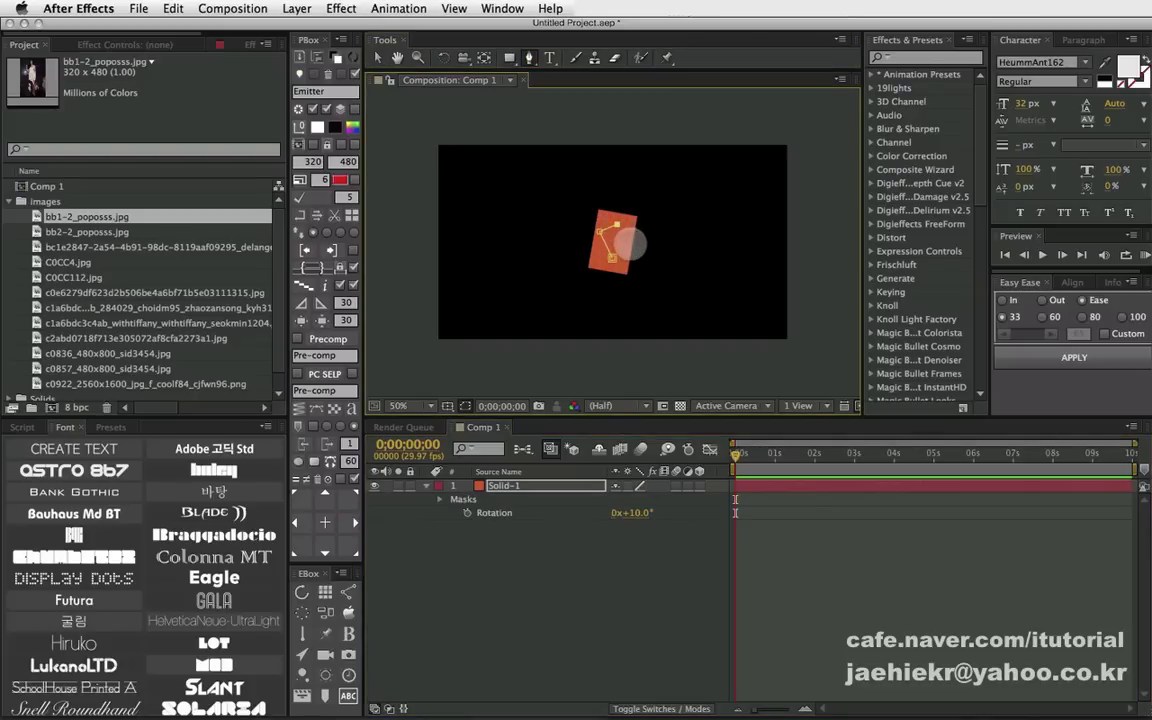
{"action": "left_click", "coordinate": [612, 258]}
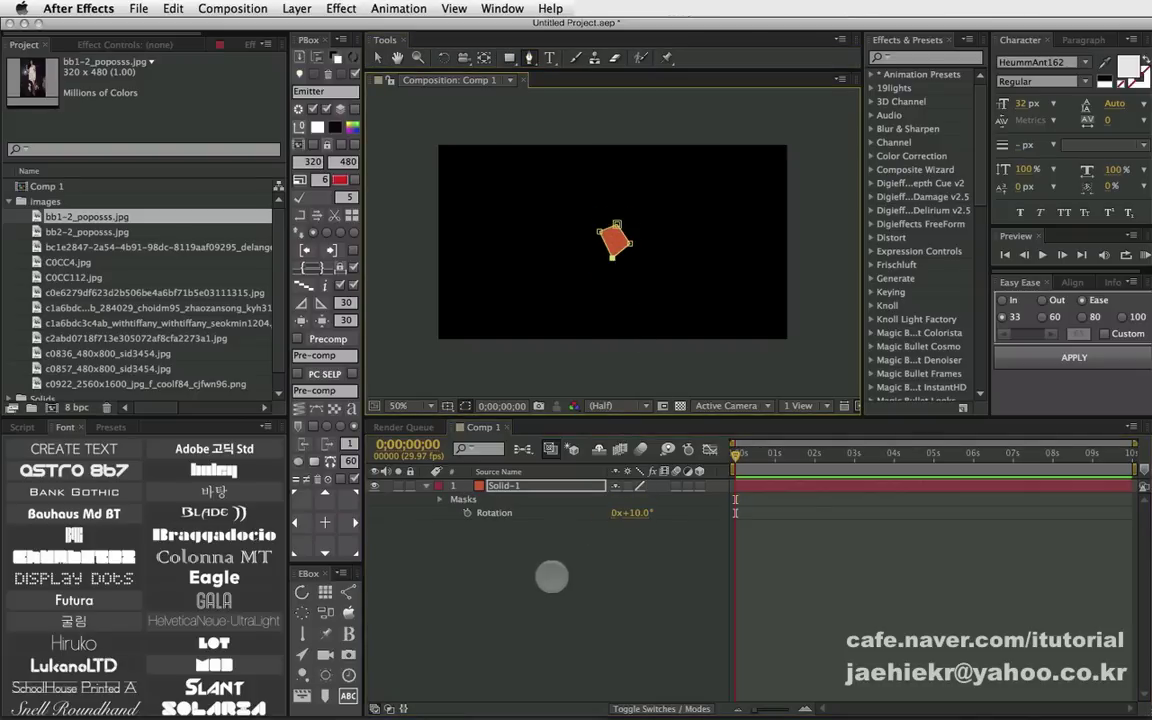
{"action": "left_click", "coordinate": [497, 486]}
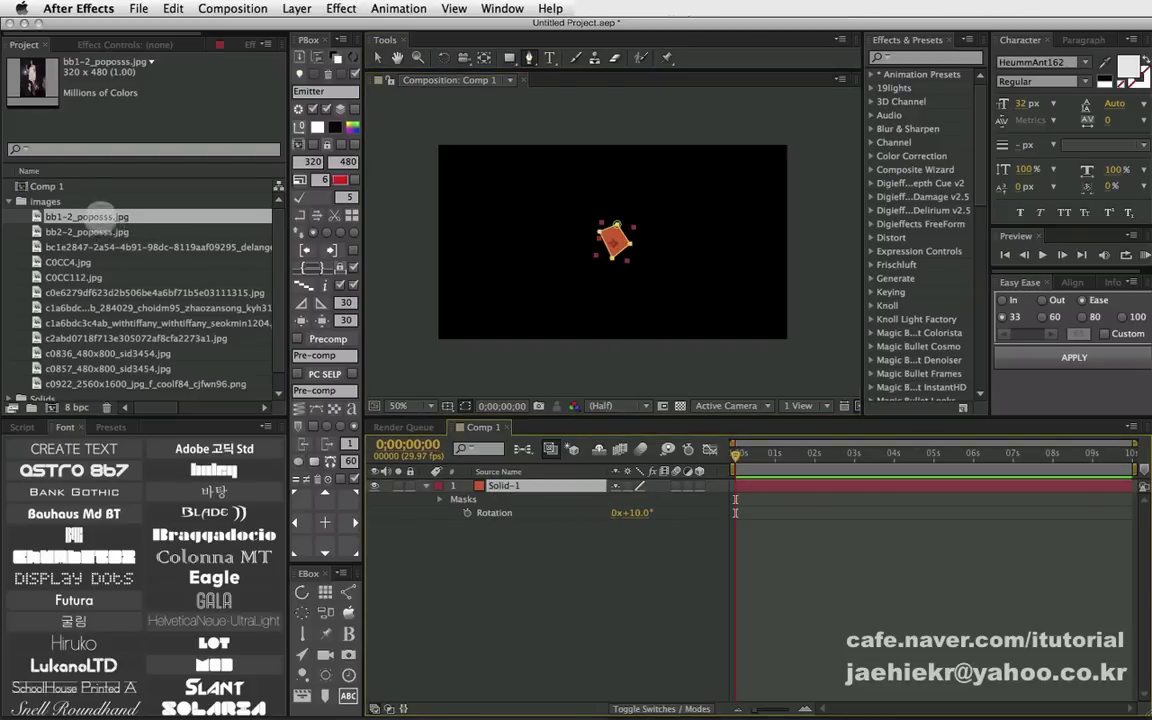
{"action": "left_click", "coordinate": [100, 216]}
{"action": "mouse_move", "coordinate": [80, 216]}
{"action": "left_mouse_down"}
{"action": "mouse_move", "coordinate": [505, 471]}
{"action": "mouse_move", "coordinate": [500, 486]}
{"action": "left_mouse_up"}
- Revert the image layer back to the orange solid and delete that layer
{"action": "scroll", "coordinate": [558, 222], "scroll_direction": "up", "scroll_amount": 2}
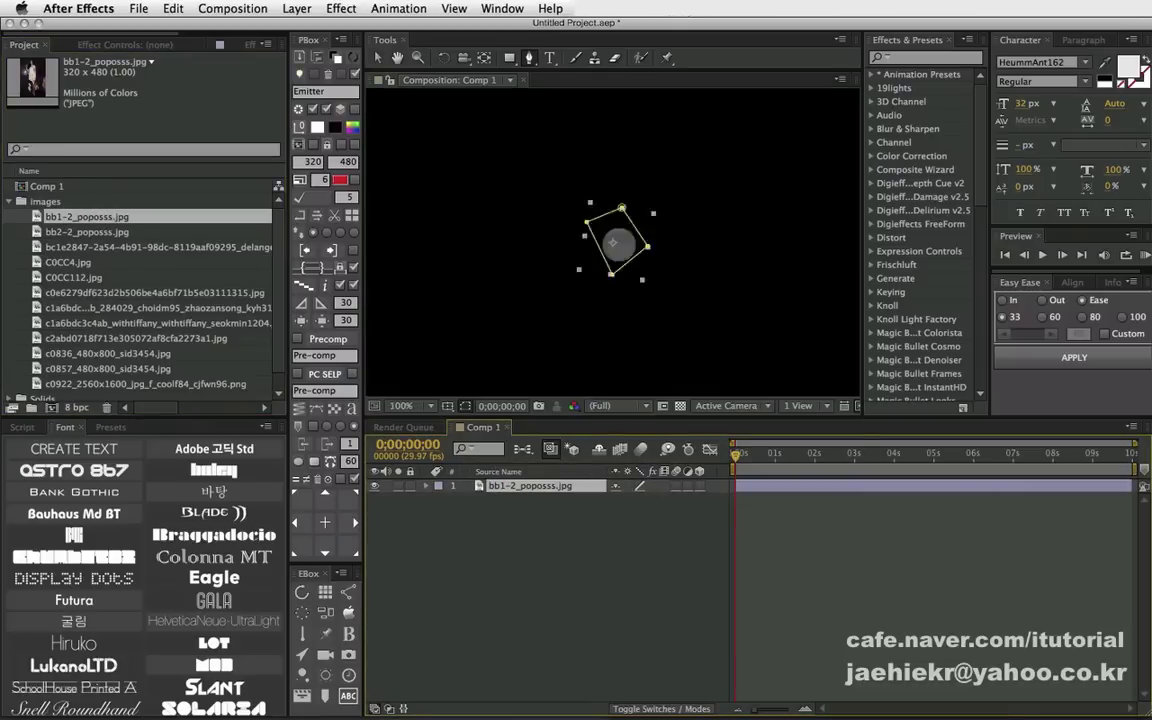
{"action": "scroll", "coordinate": [570, 170], "scroll_direction": "down", "scroll_amount": 2}
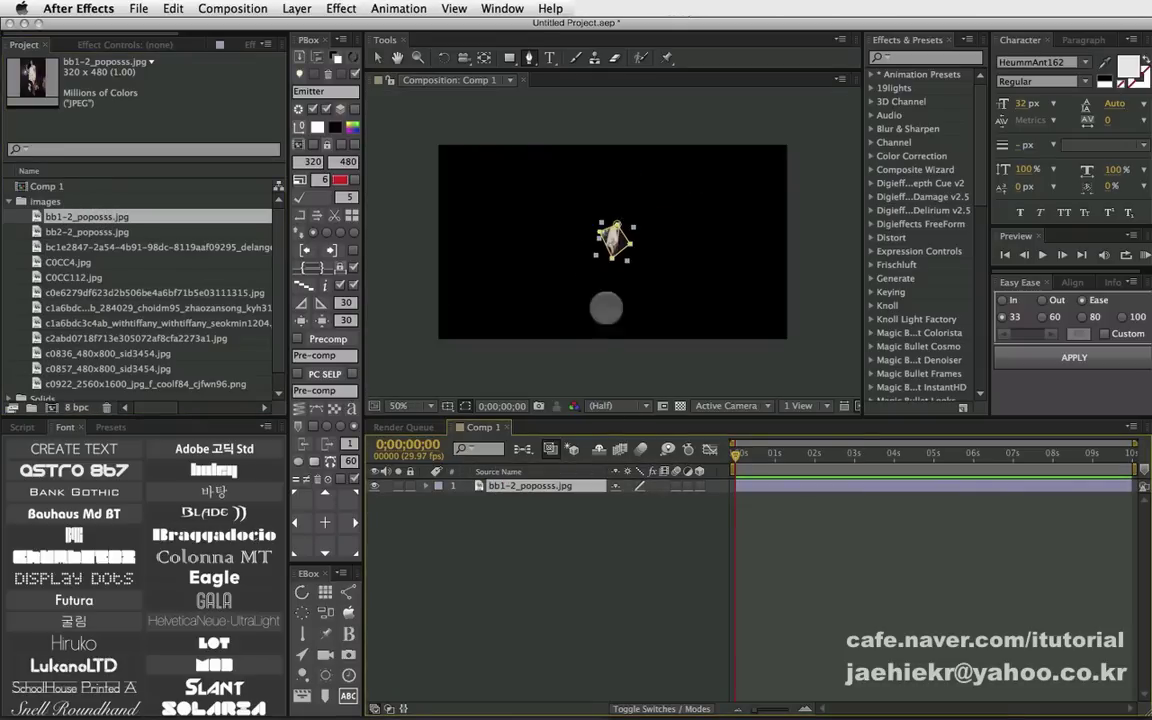
{"action": "left_click", "coordinate": [497, 518]}
{"action": "left_click", "coordinate": [505, 487]}
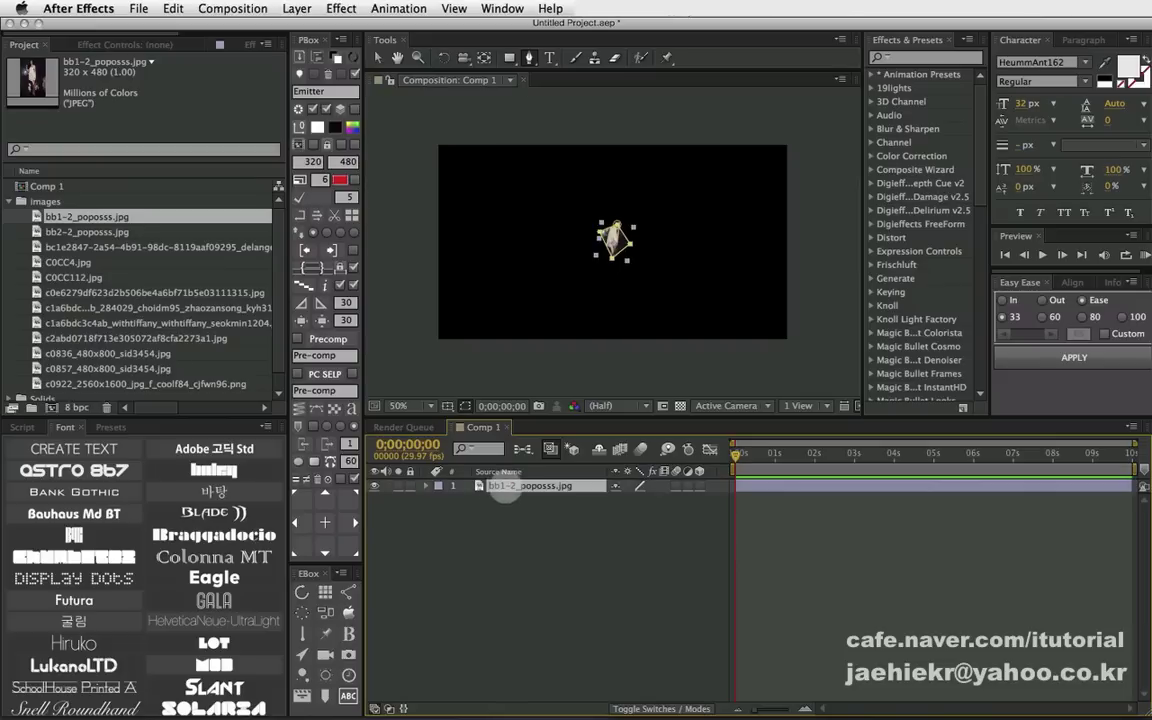
{"action": "key", "text": "ctrl+y"}
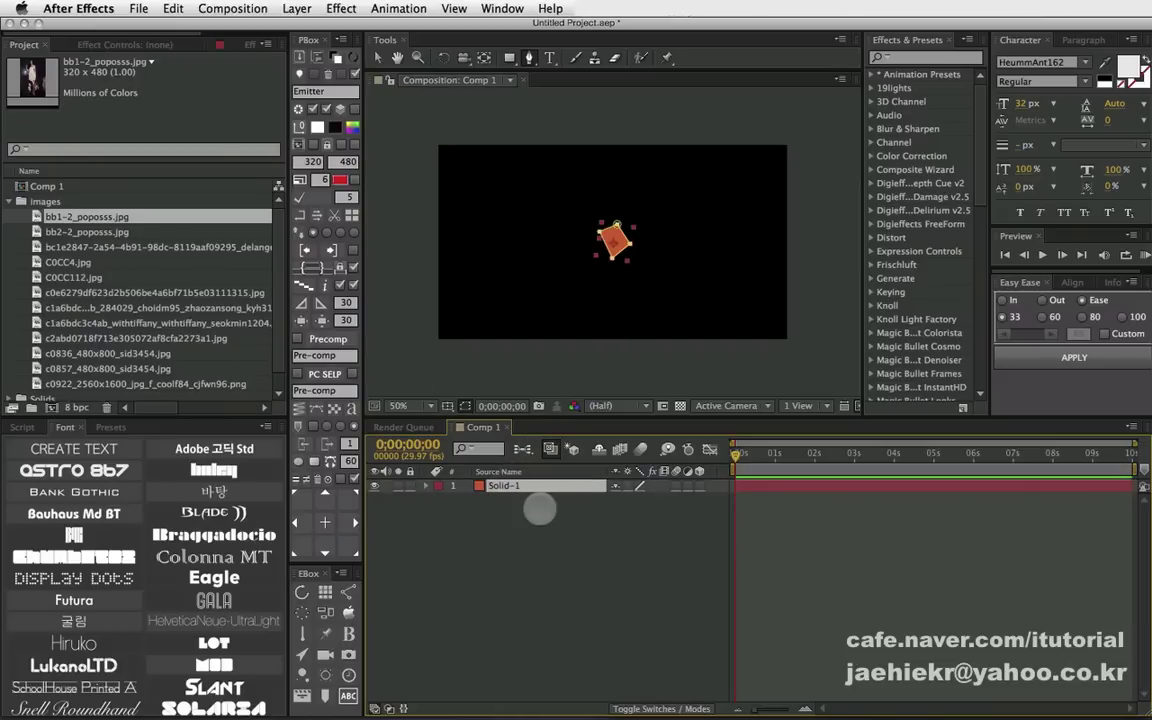
{"action": "key", "text": "Delete"}
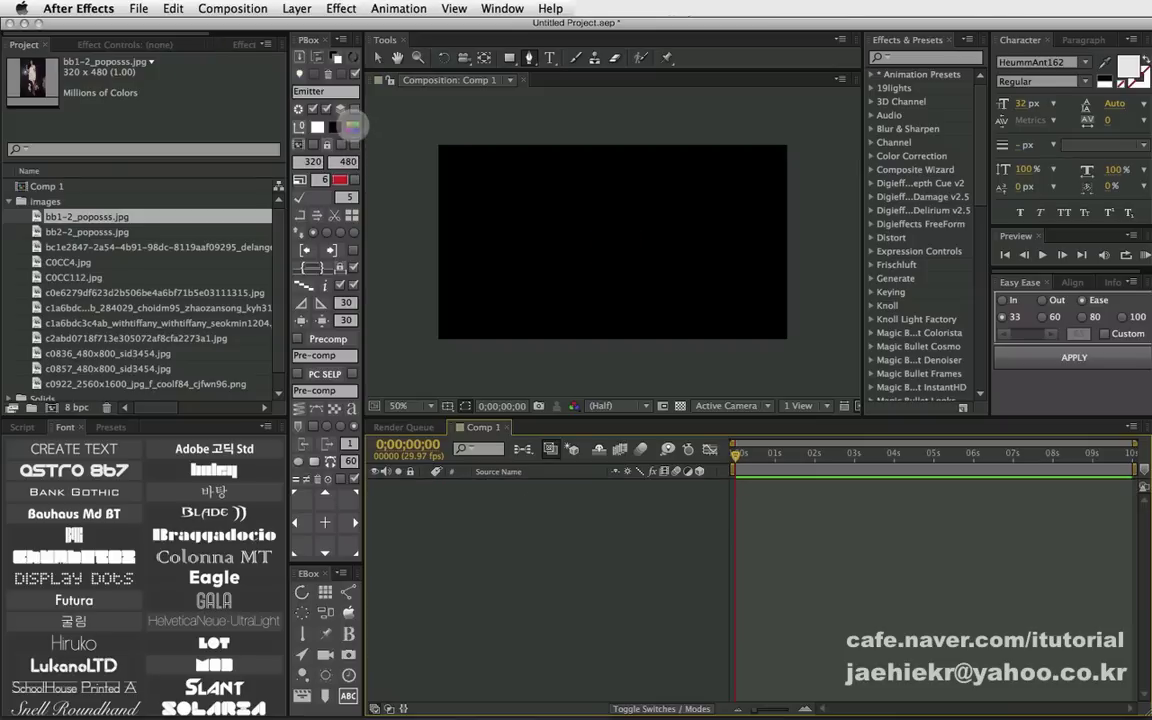
- Create five 100×100 coloured solids and spread them to the top-left, upper right, lower right and lower left
{"action": "left_click", "coordinate": [325, 144]}
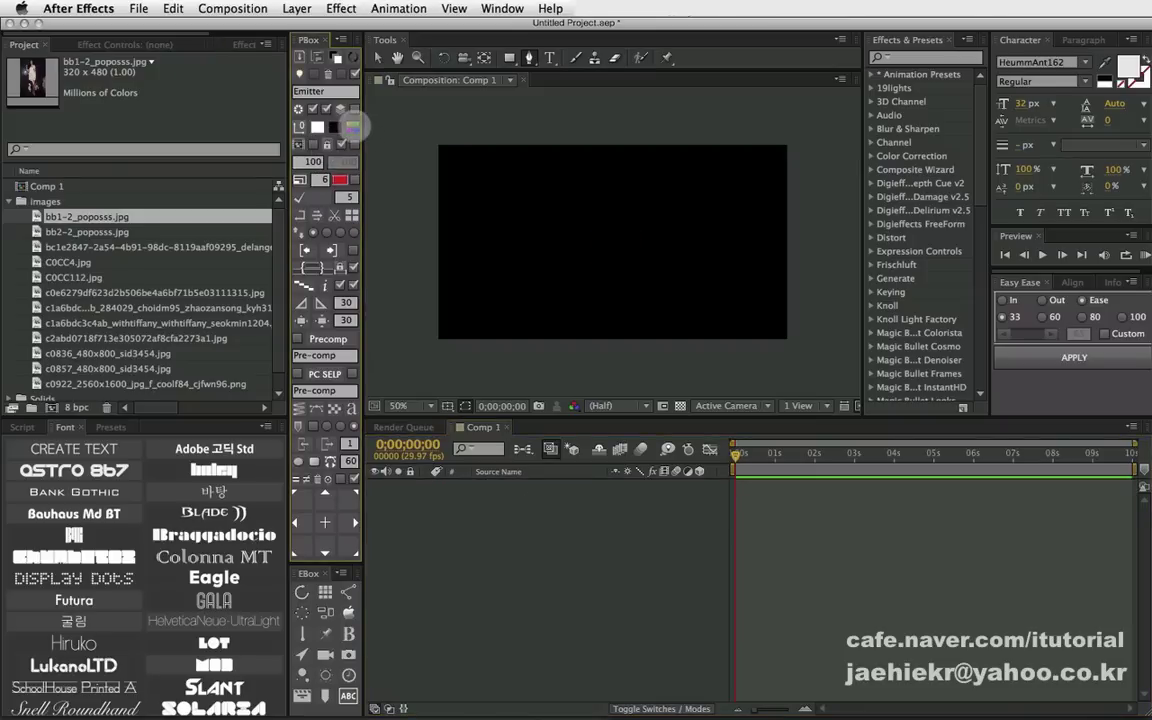
{"action": "left_click", "coordinate": [351, 125]}
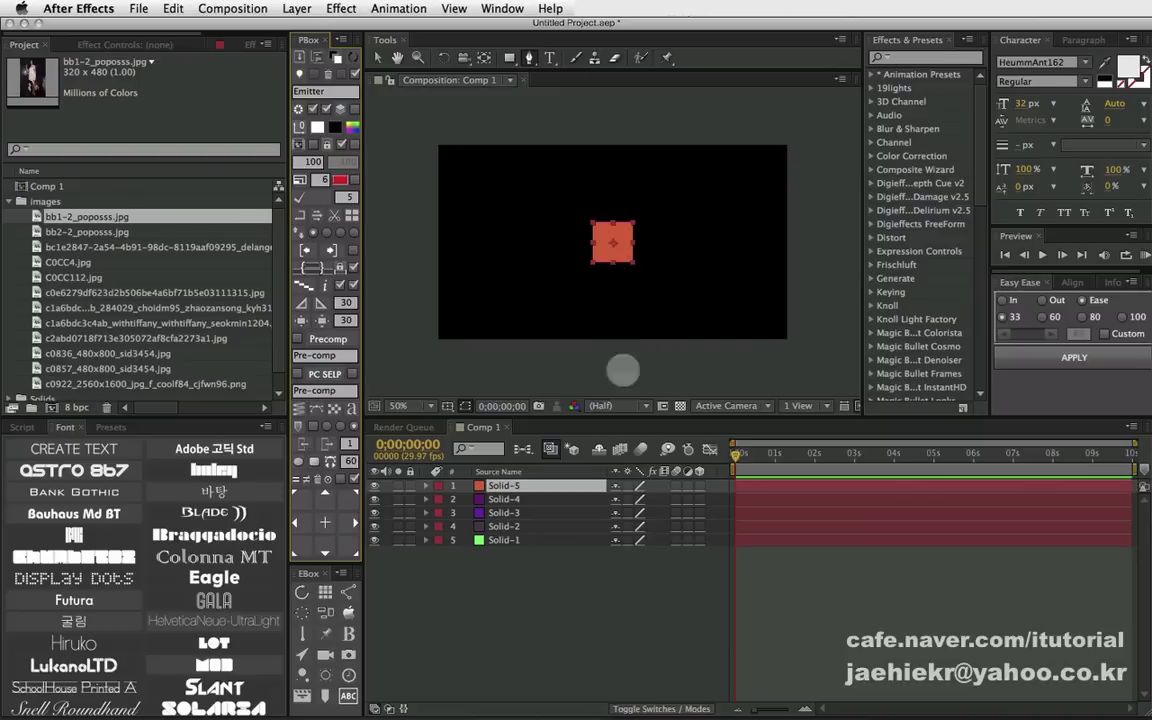
{"action": "left_click", "coordinate": [572, 548]}
{"action": "left_click_drag", "start_coordinate": [610, 240], "coordinate": [464, 180]}
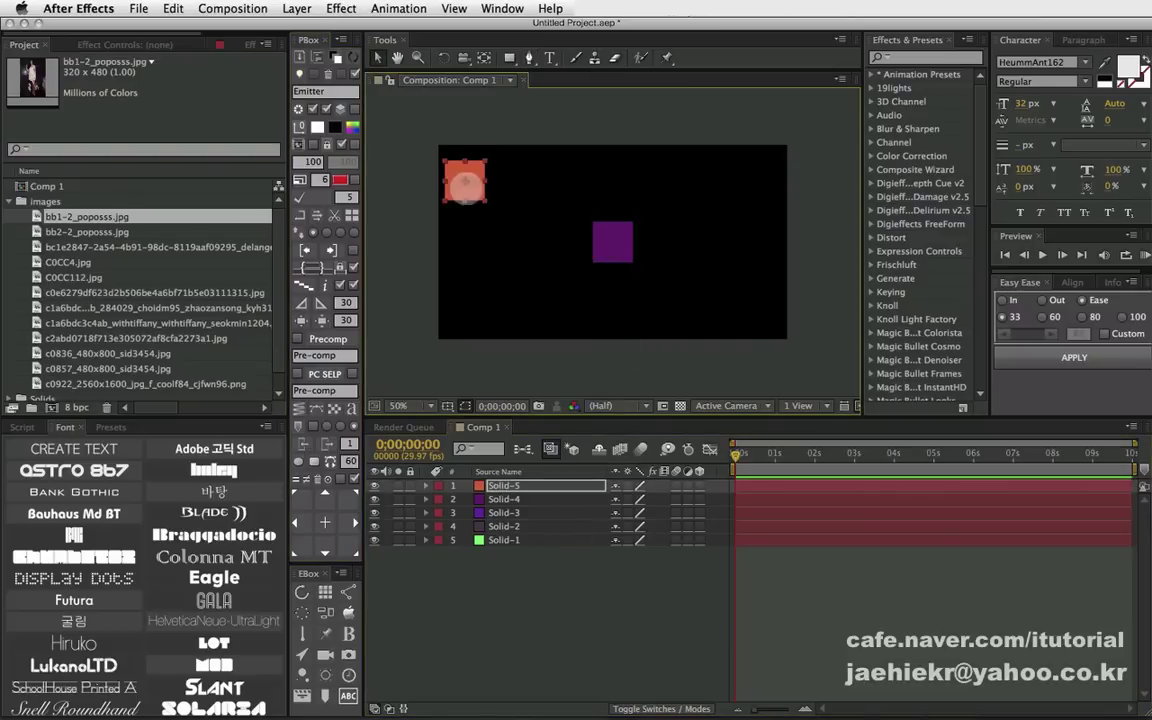
{"action": "left_click_drag", "start_coordinate": [610, 240], "coordinate": [688, 192]}
{"action": "left_click_drag", "start_coordinate": [612, 241], "coordinate": [695, 282]}
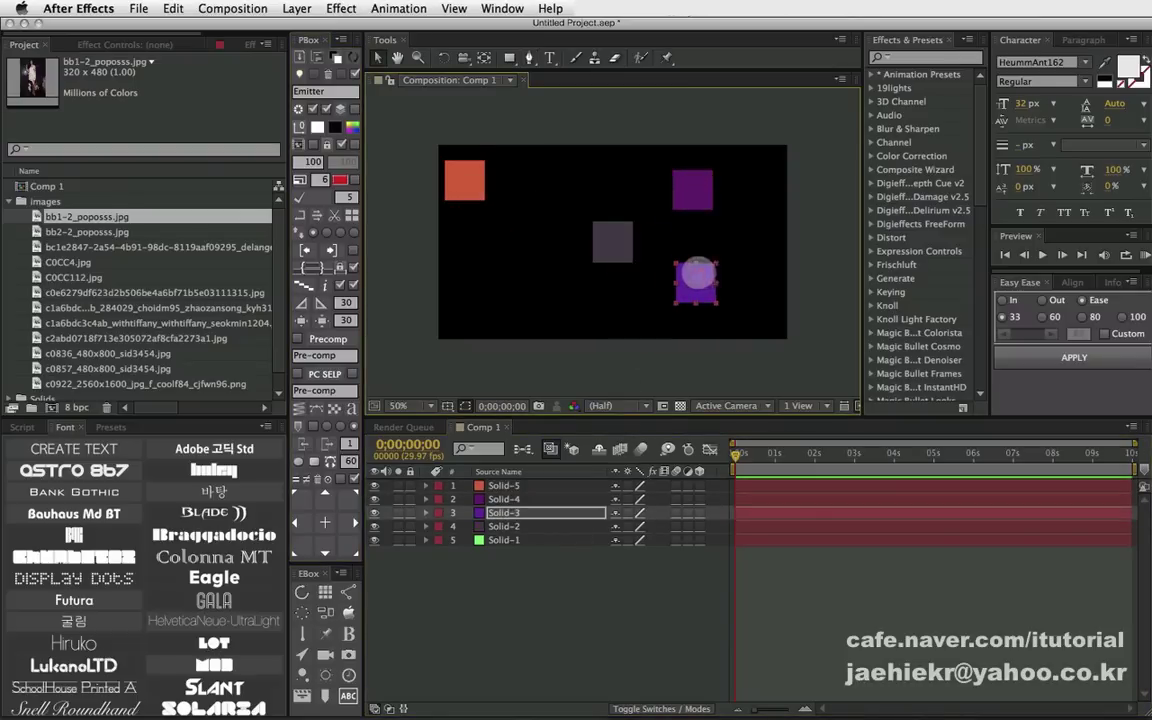
{"action": "mouse_move", "coordinate": [610, 243]}
{"action": "left_mouse_down"}
{"action": "mouse_move", "coordinate": [526, 283]}
{"action": "mouse_move", "coordinate": [622, 285]}
{"action": "left_mouse_up"}
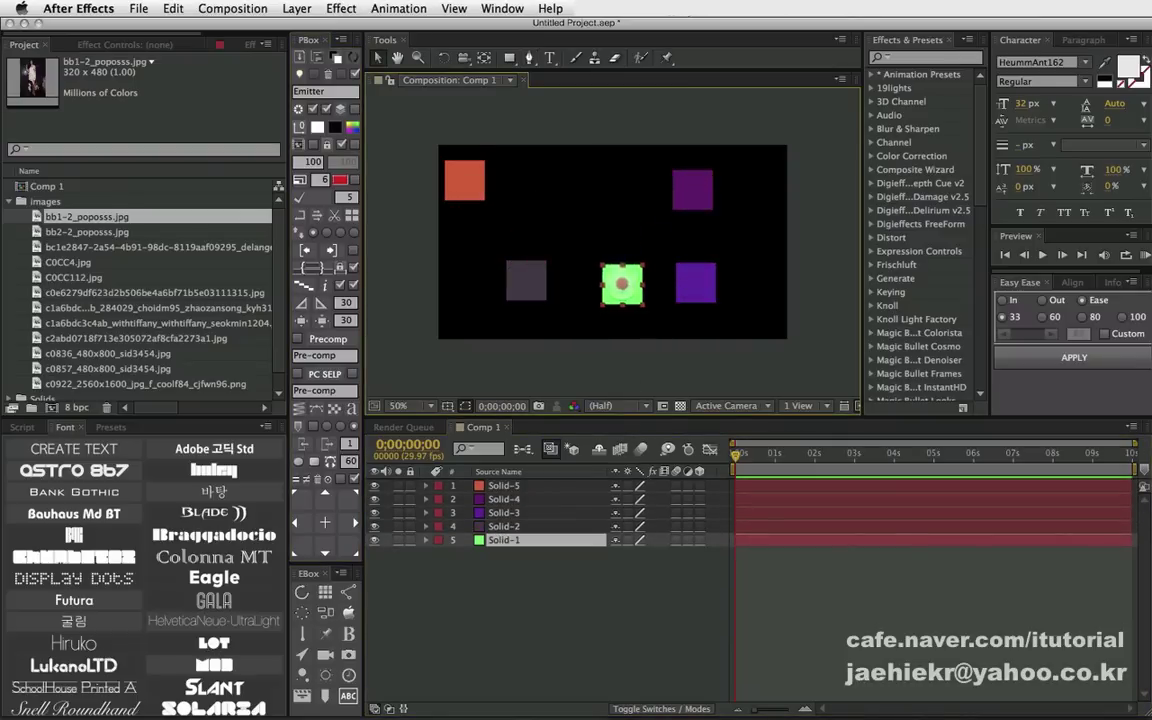
- Select all five solid layers and the images bb1-2_poposss.jpg through C0CC112.jpg
{"action": "left_click", "coordinate": [515, 553]}
{"action": "key", "text": "ctrl+a"}
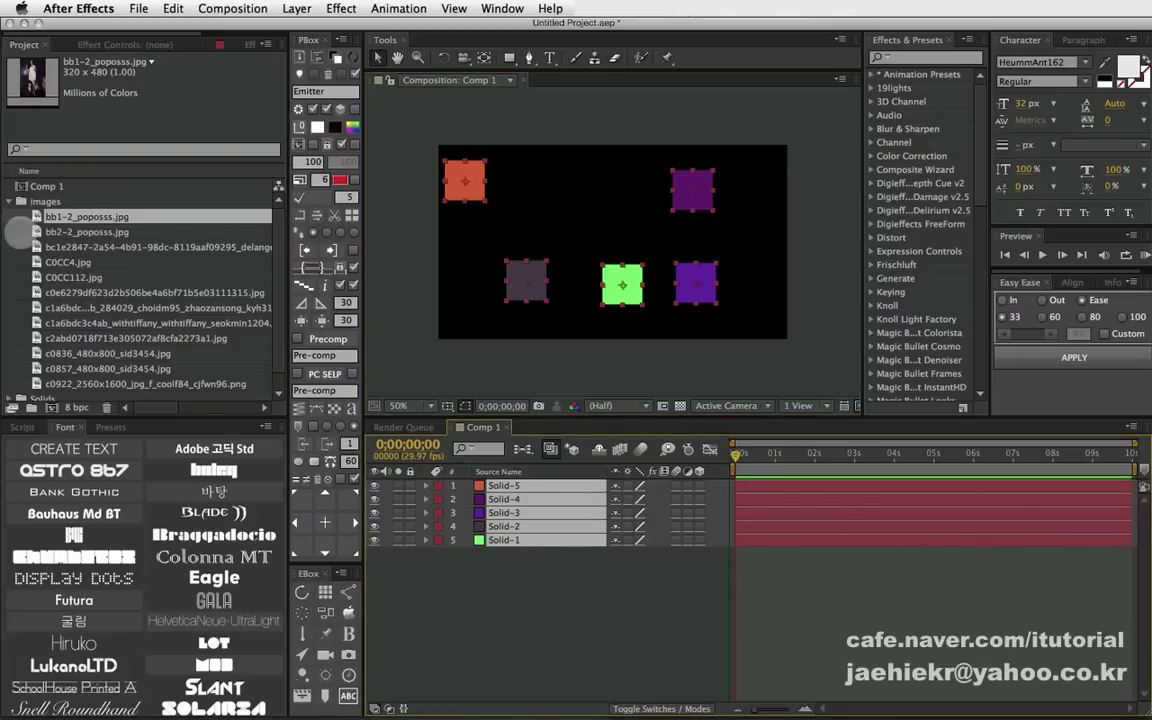
{"action": "left_click", "coordinate": [30, 212]}
{"action": "left_click", "coordinate": [90, 213]}
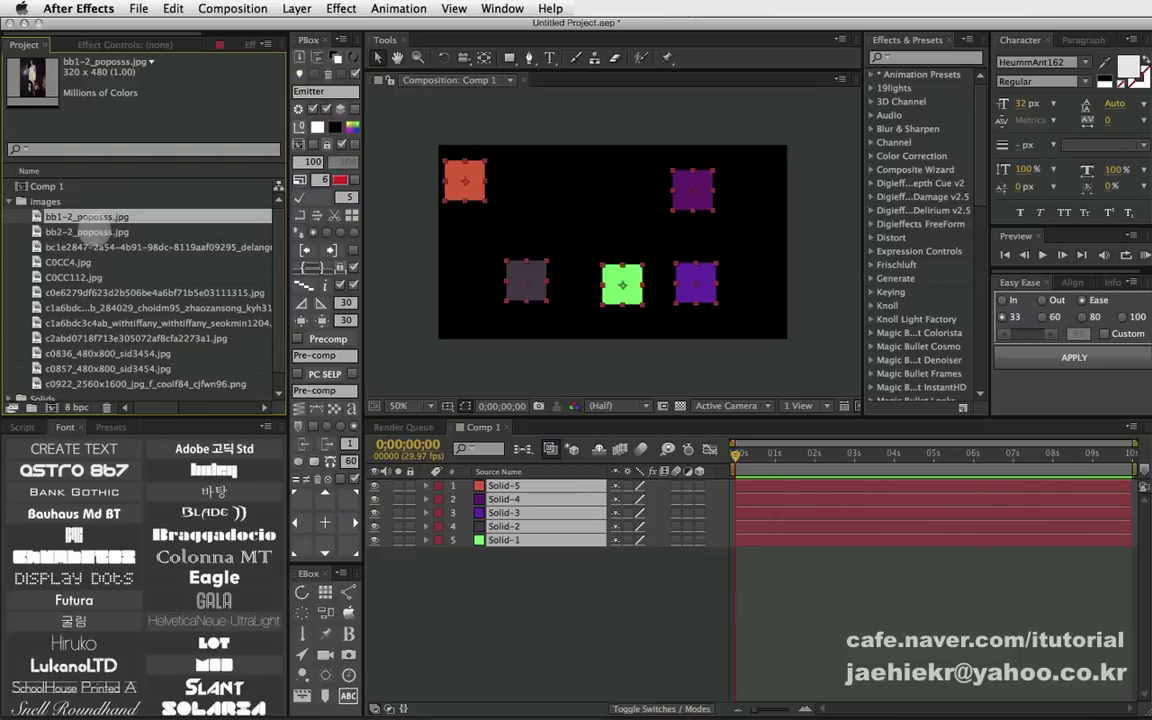
{"action": "left_click", "coordinate": [86, 277], "text": "shift"}
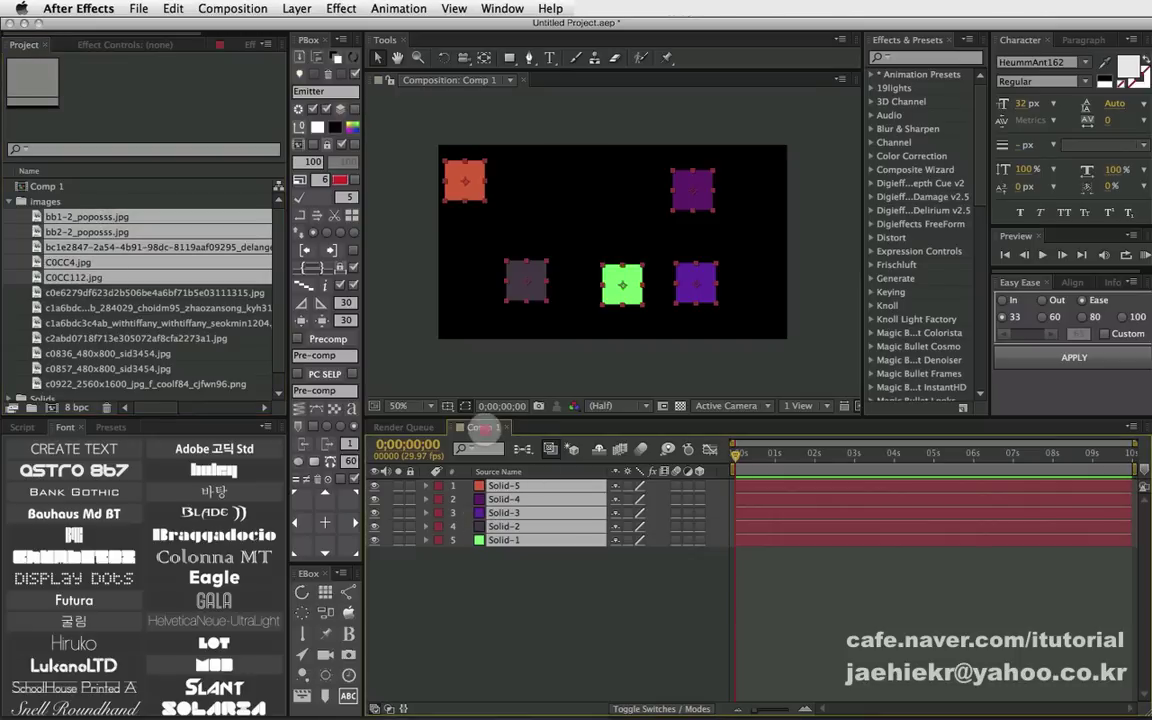
{"action": "mouse_move", "coordinate": [86, 277]}
{"action": "left_mouse_down"}
{"action": "mouse_move", "coordinate": [529, 526]}
{"action": "mouse_move", "coordinate": [529, 512]}
{"action": "mouse_move", "coordinate": [505, 512]}
{"action": "left_mouse_up"}
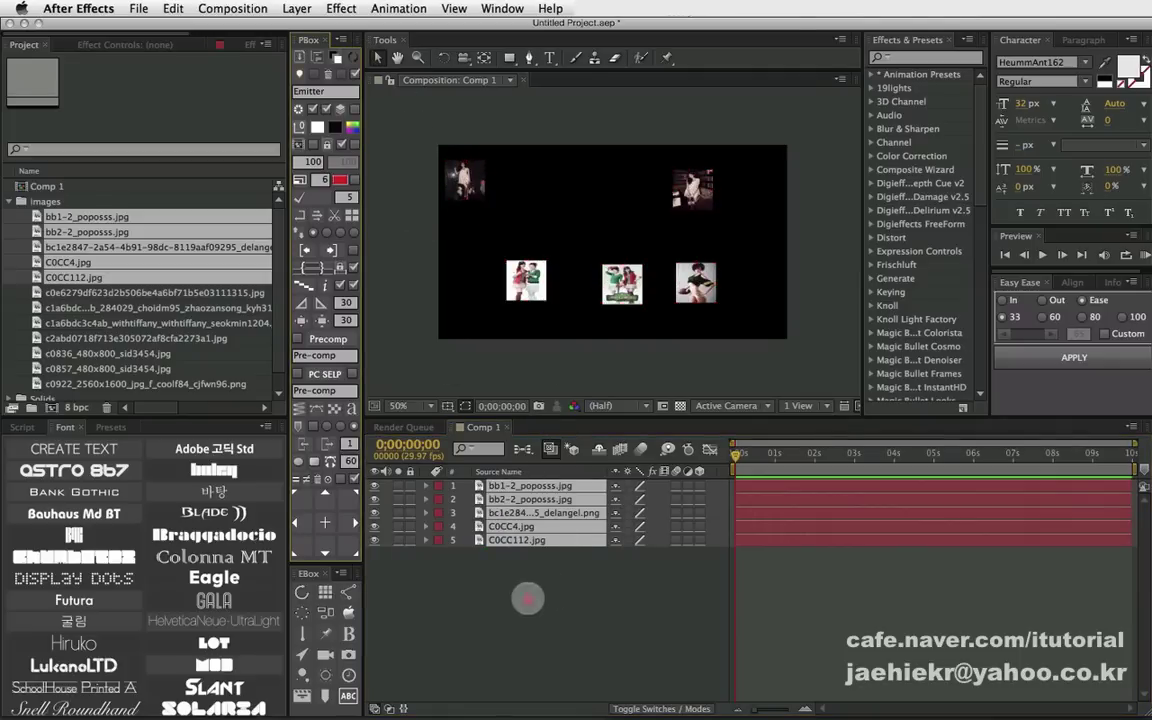
{"action": "left_click", "coordinate": [527, 486]}
{"action": "key", "text": "s"}
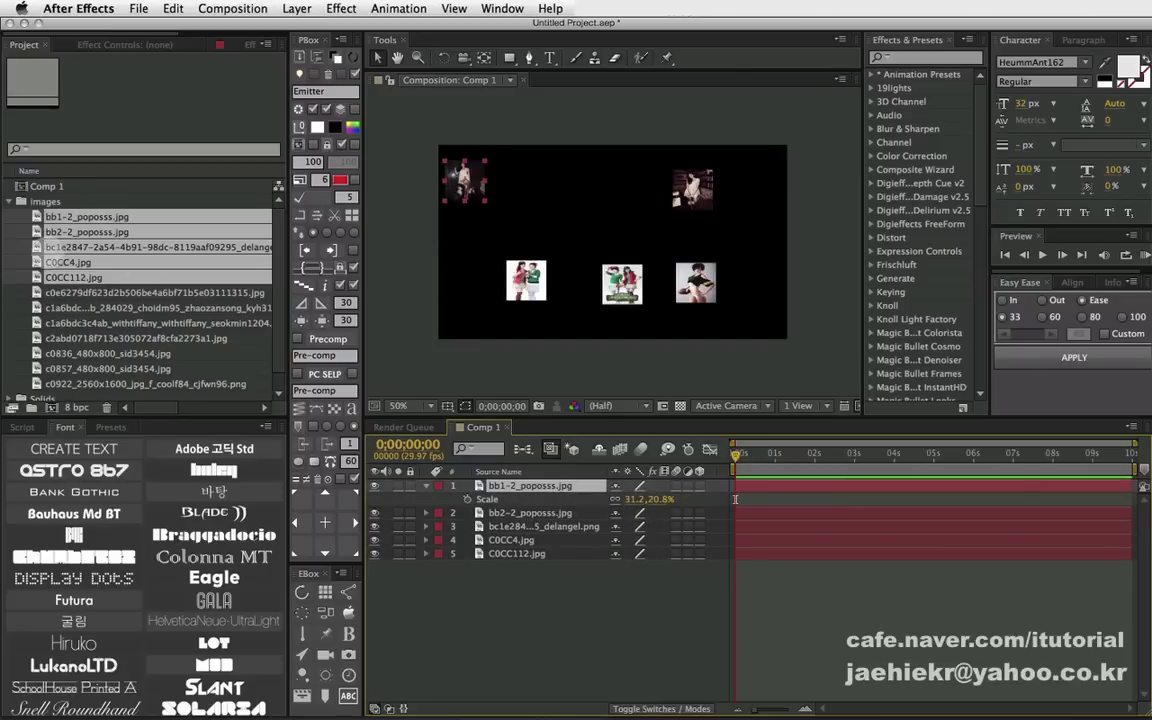
{"action": "left_click", "coordinate": [45, 222]}
{"action": "left_click", "coordinate": [50, 216]}
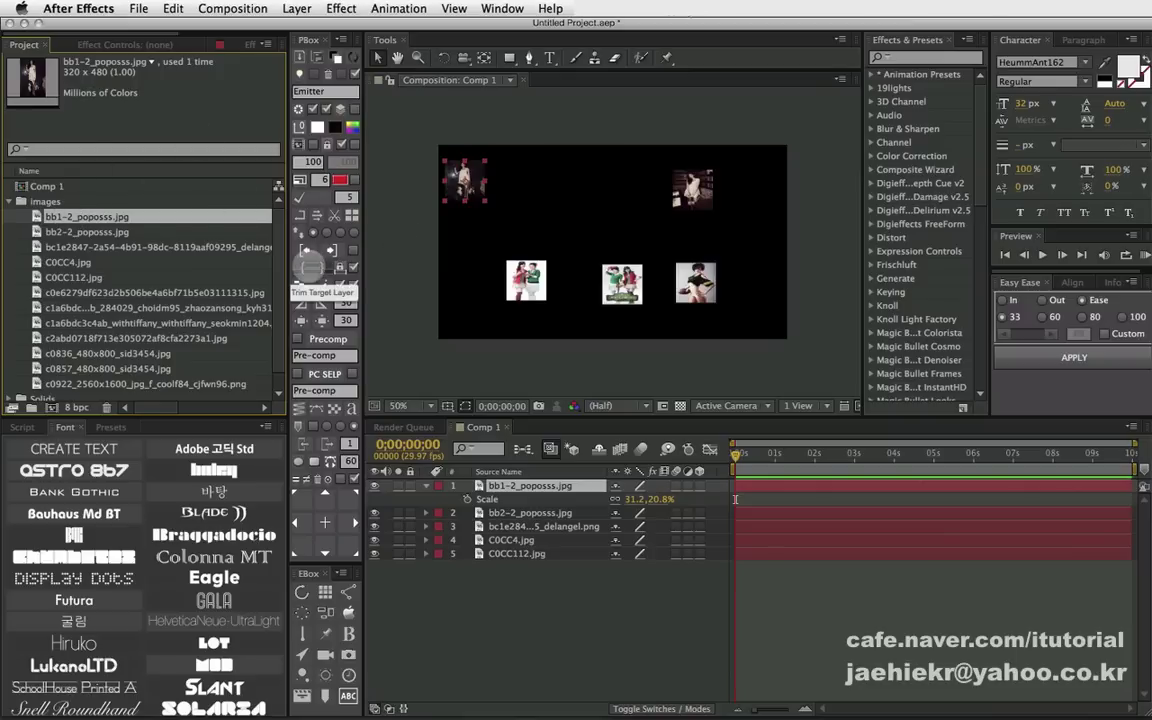
{"action": "left_click", "coordinate": [311, 267]}
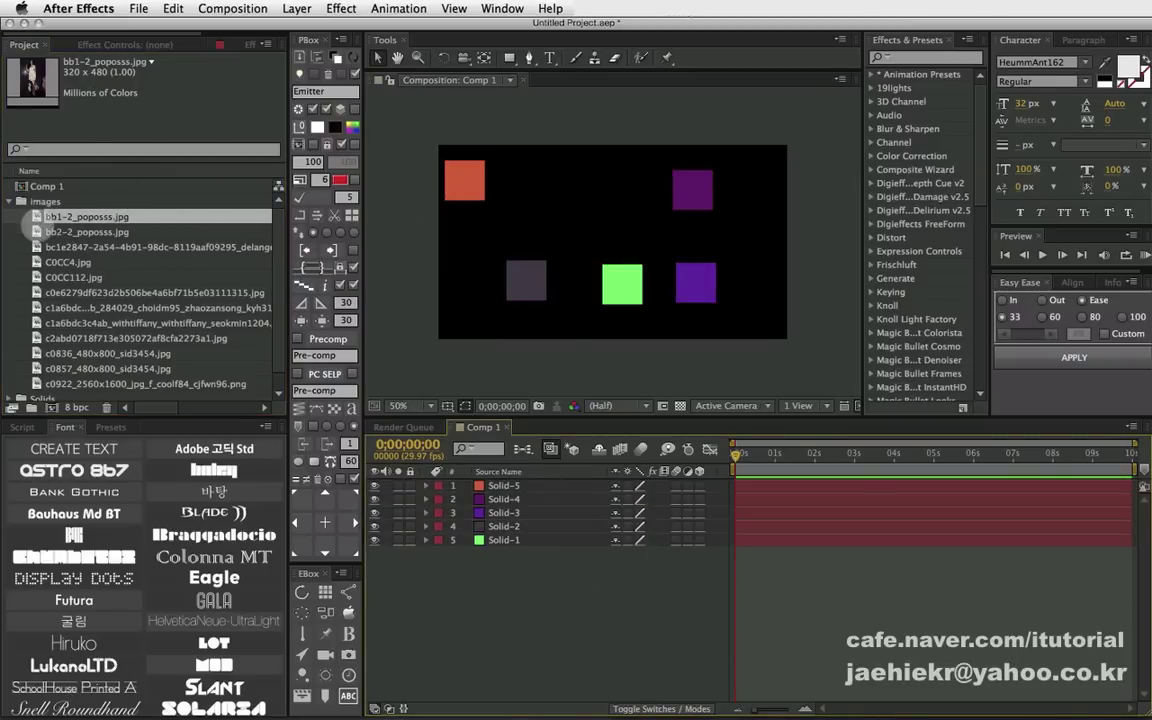
- Select the image files bb1-2_poposss.jpg through C0CC112.jpg in the Project panel
{"action": "left_click", "coordinate": [33, 231]}
{"action": "left_click", "coordinate": [33, 216]}
{"action": "left_click", "coordinate": [33, 231]}
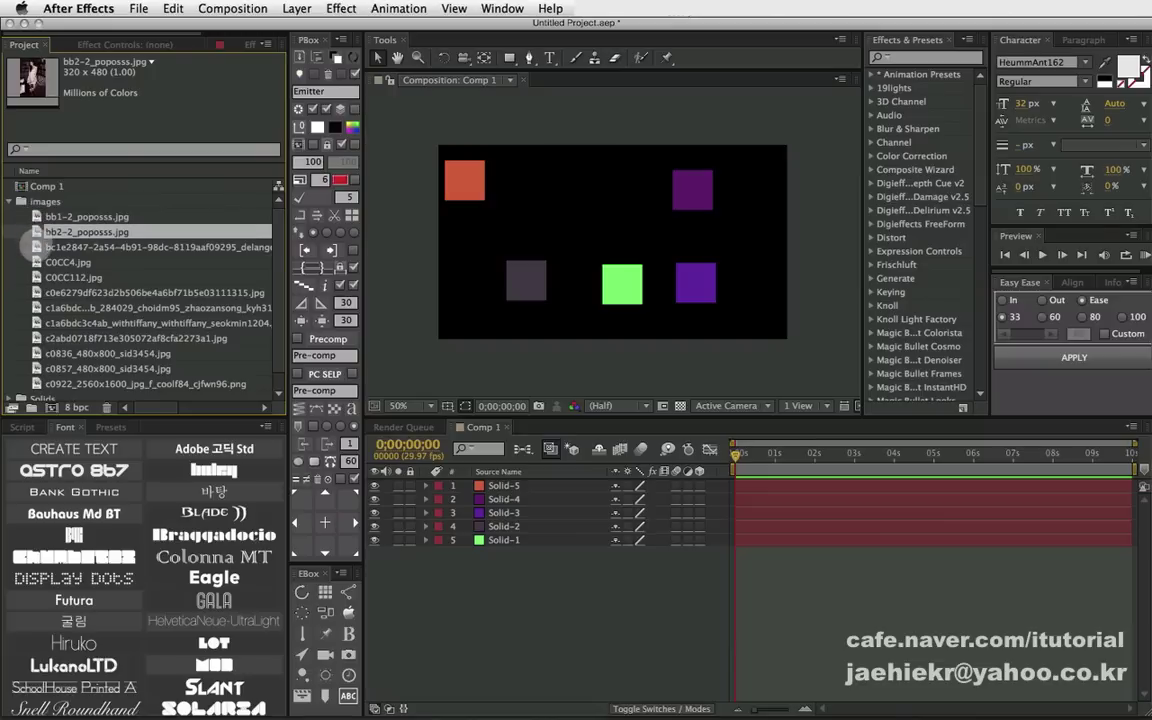
{"action": "left_click", "coordinate": [33, 247]}
{"action": "left_click", "coordinate": [33, 262]}
{"action": "left_click", "coordinate": [33, 247]}
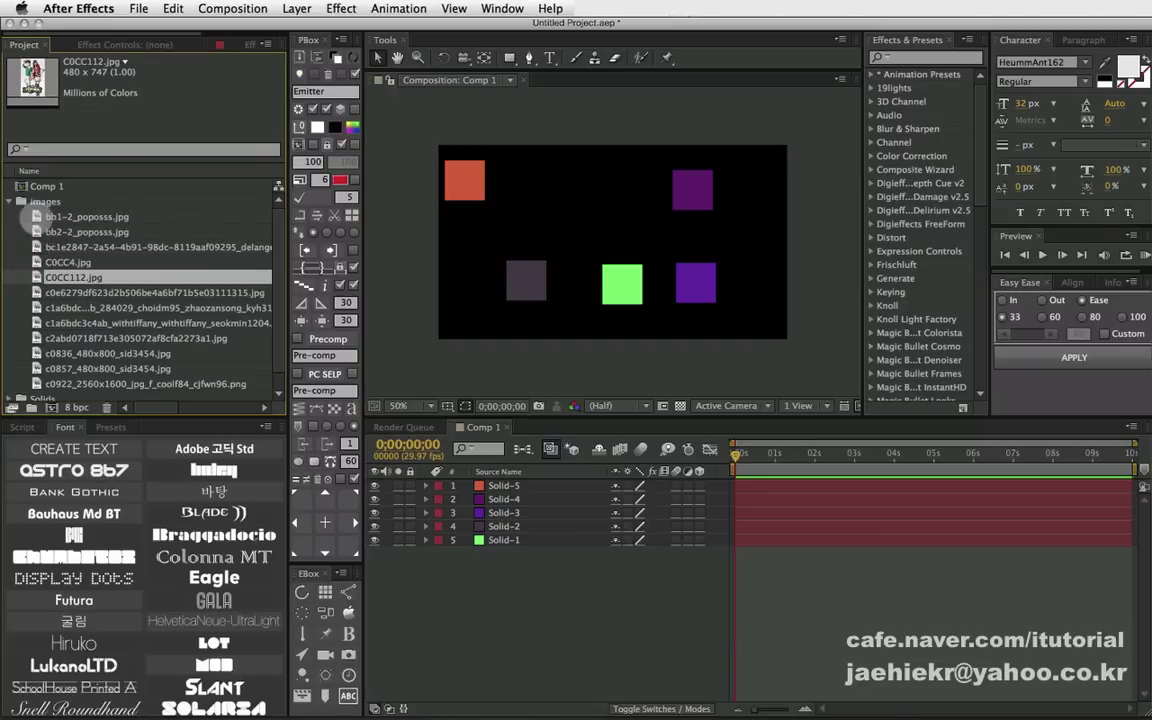
{"action": "left_click", "coordinate": [33, 216]}
{"action": "left_click", "coordinate": [33, 277], "text": "shift"}
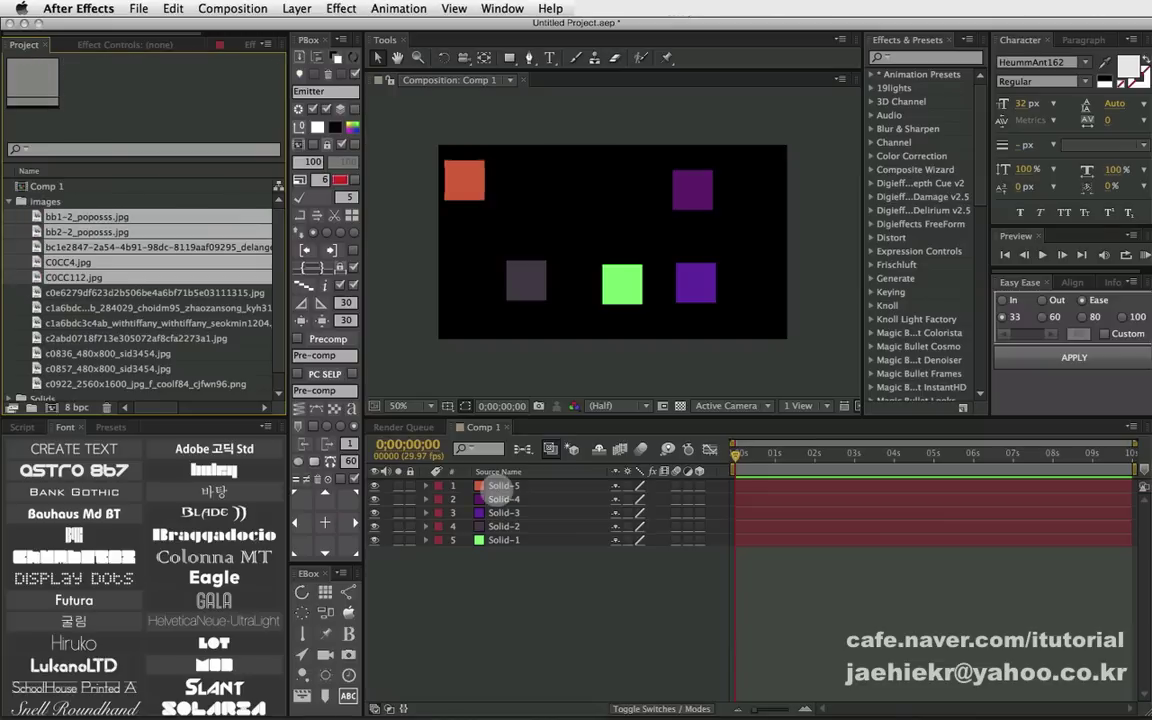
{"action": "left_click", "coordinate": [482, 427]}
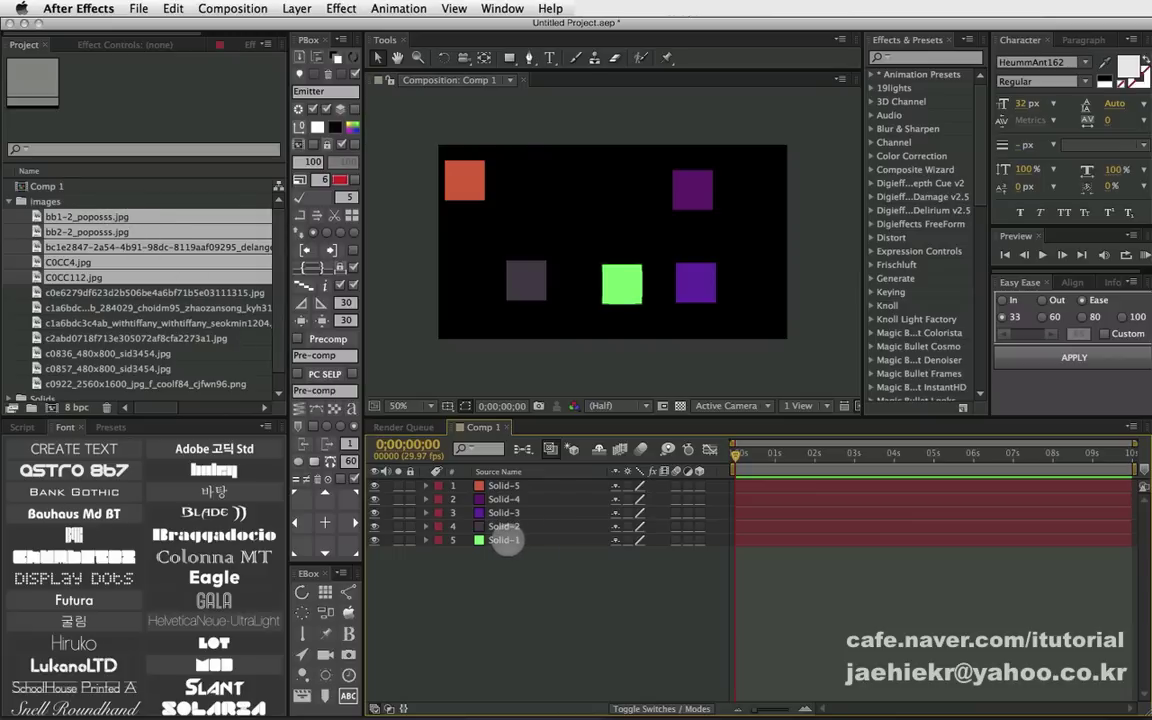
- Select all five solid layers and replace them with the chosen images using PBox
{"action": "left_click", "coordinate": [505, 540]}
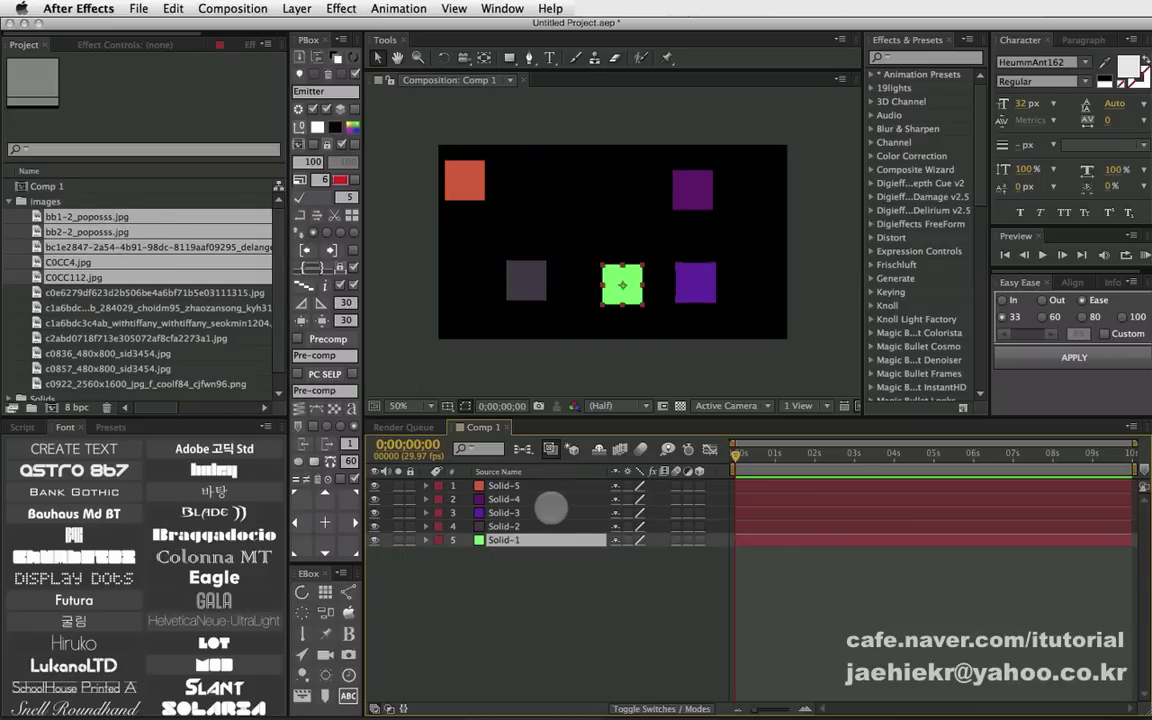
{"action": "left_click", "coordinate": [504, 499], "text": "super"}
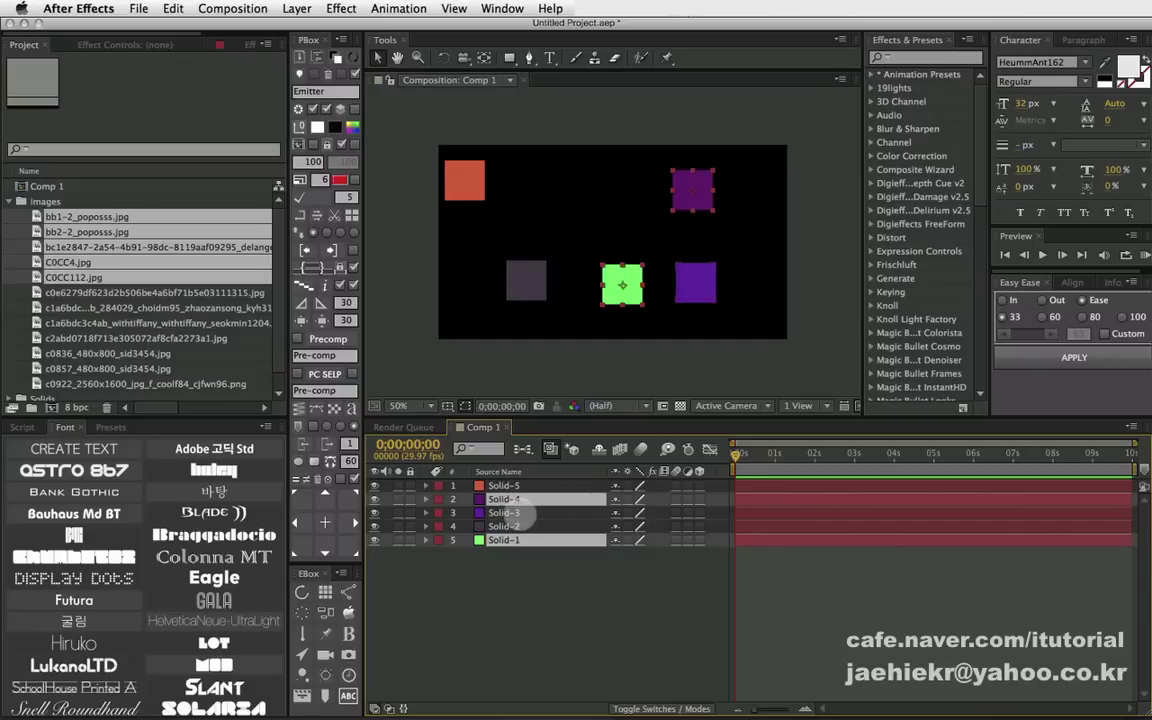
{"action": "left_click", "coordinate": [525, 512], "text": "super"}
{"action": "left_click", "coordinate": [524, 526], "text": "super"}
{"action": "left_click", "coordinate": [522, 485], "text": "super"}
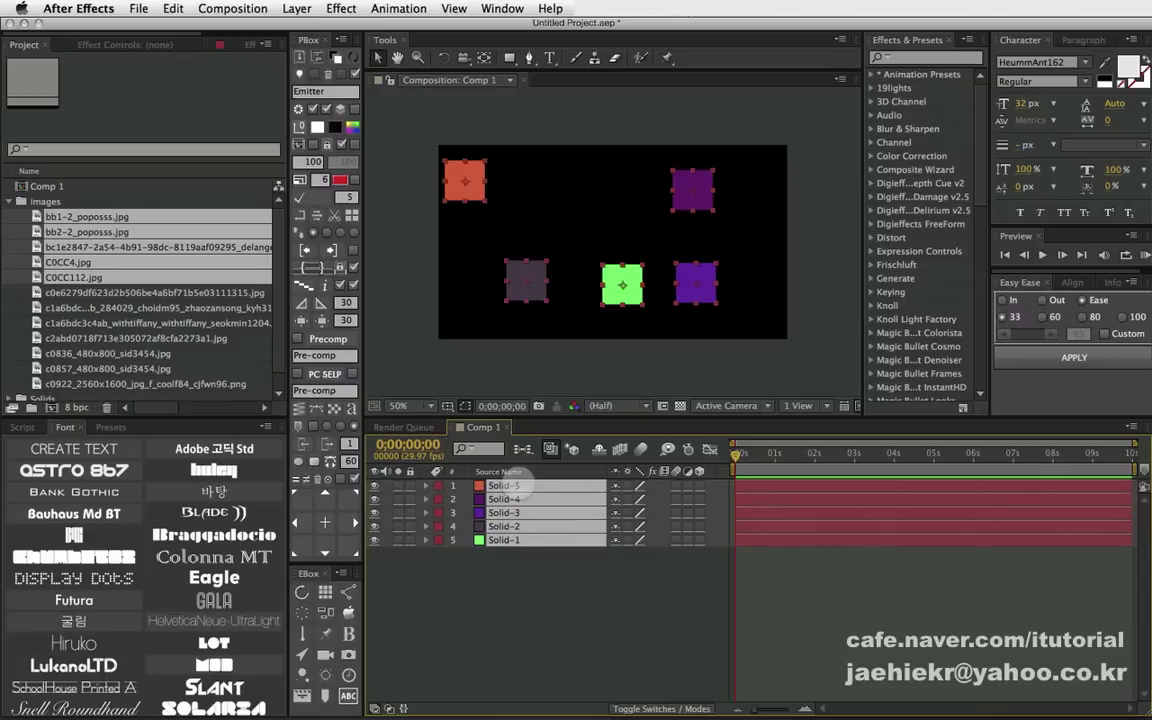
{"action": "left_click", "coordinate": [317, 56]}
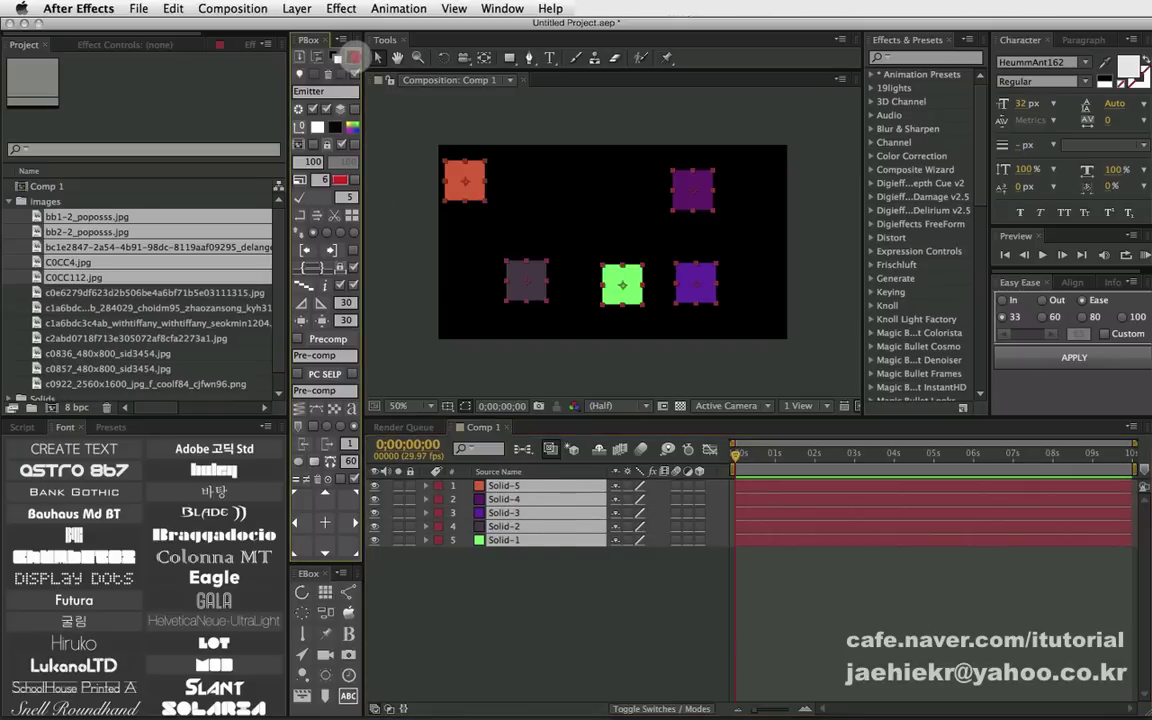
- Match the bb1-2 and bb2-2 image layers to their footage, then select all five layers to revert
{"action": "left_click", "coordinate": [530, 577]}
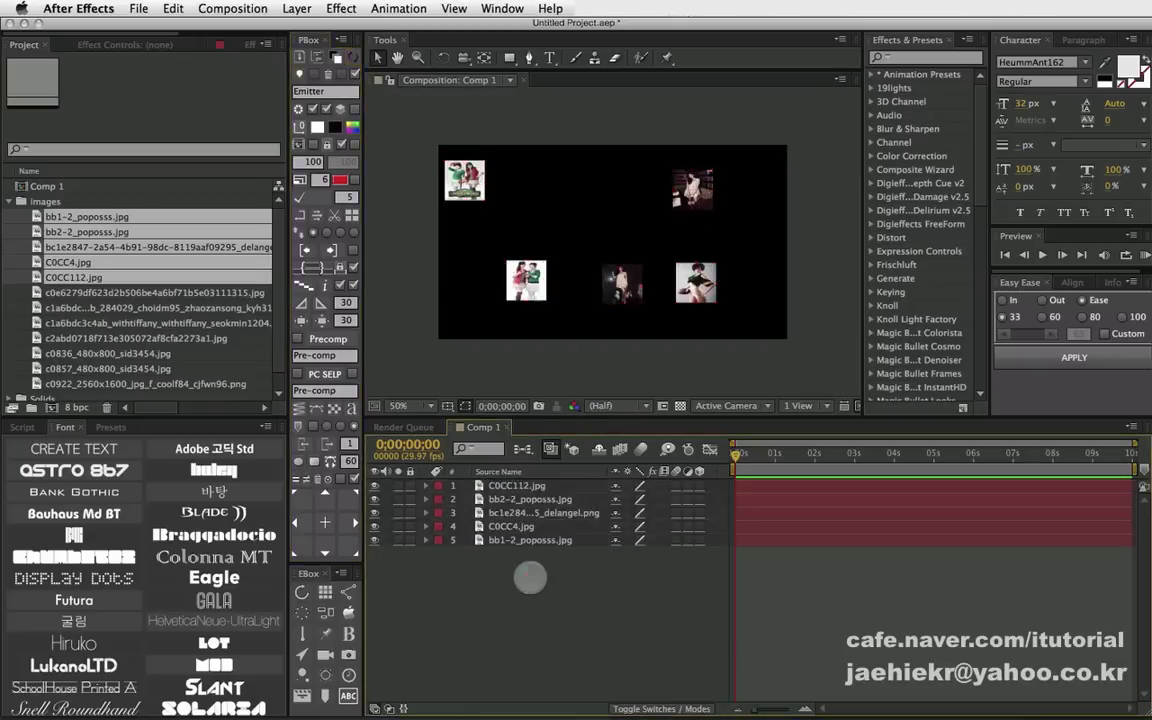
{"action": "left_click", "coordinate": [530, 540]}
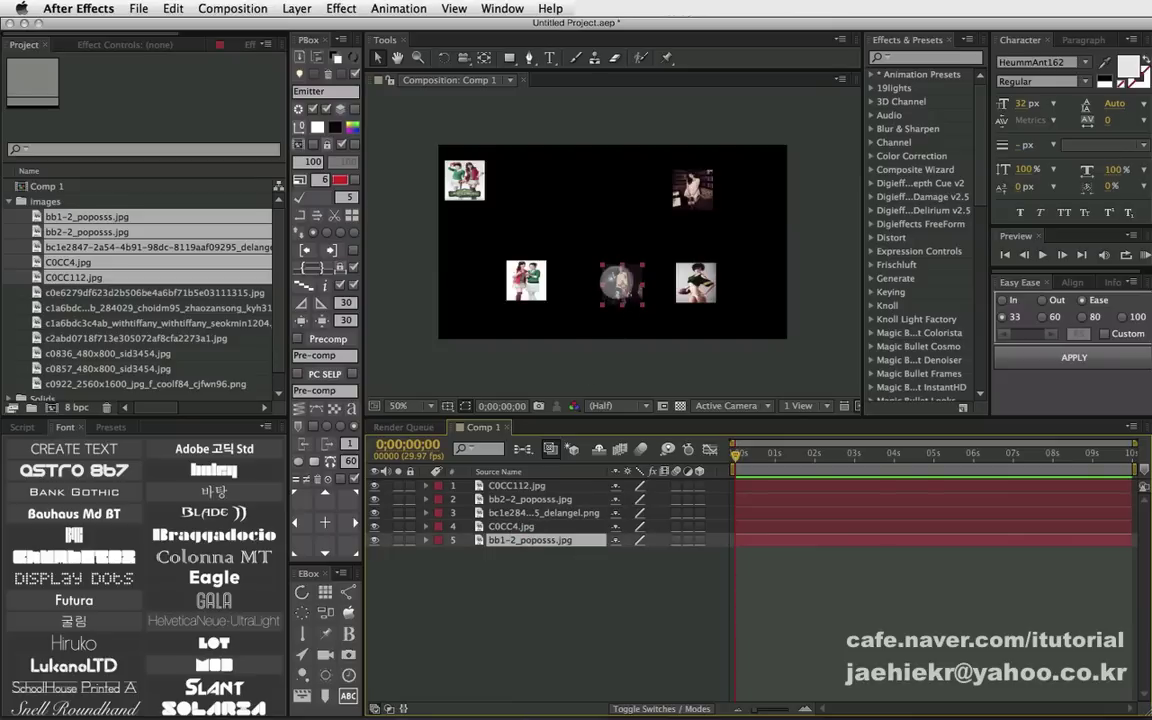
{"action": "left_click", "coordinate": [48, 216]}
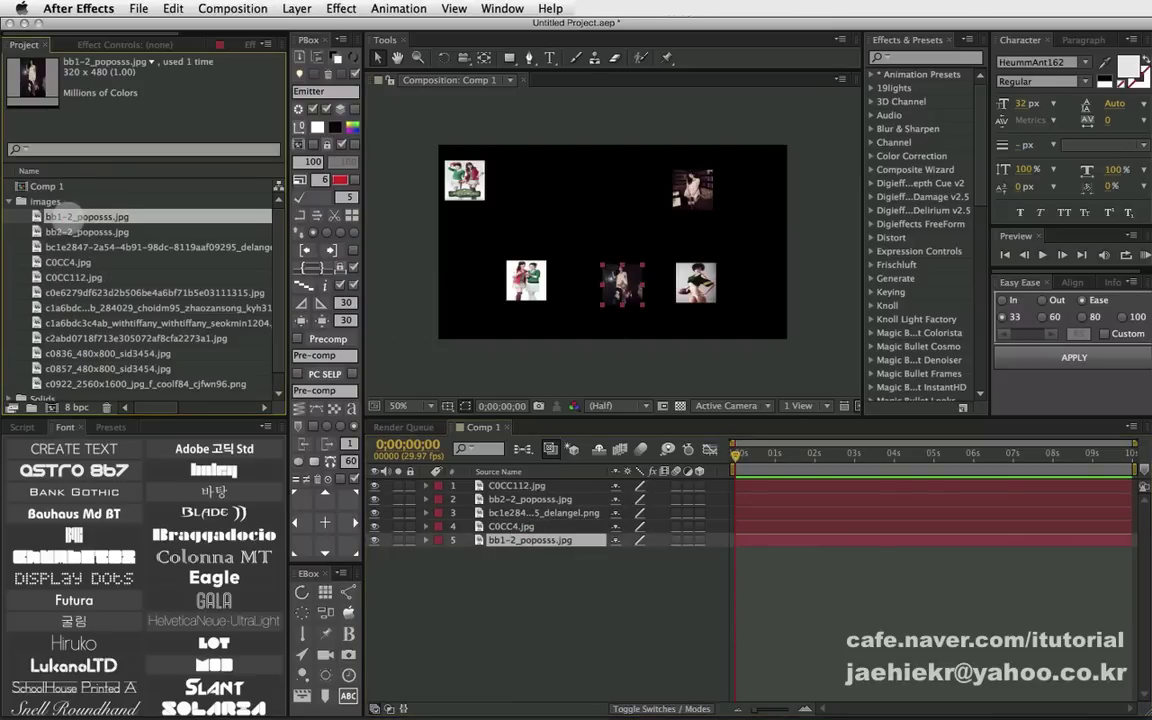
{"action": "left_click", "coordinate": [510, 499]}
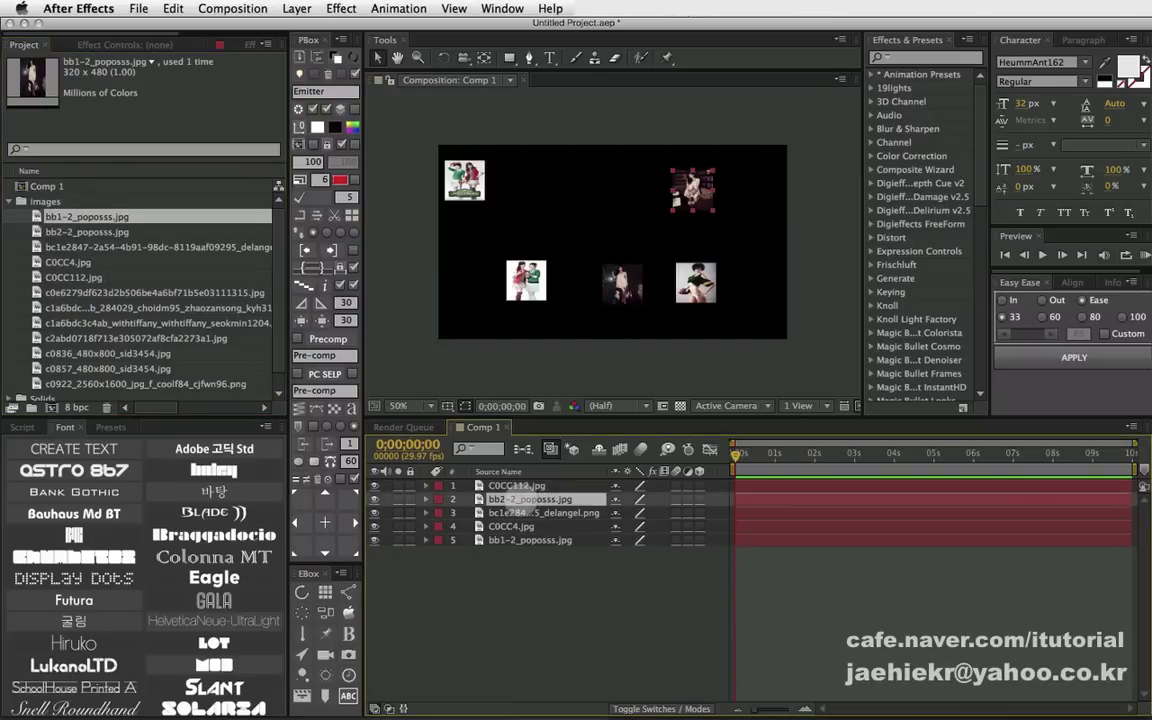
{"action": "left_click", "coordinate": [98, 230]}
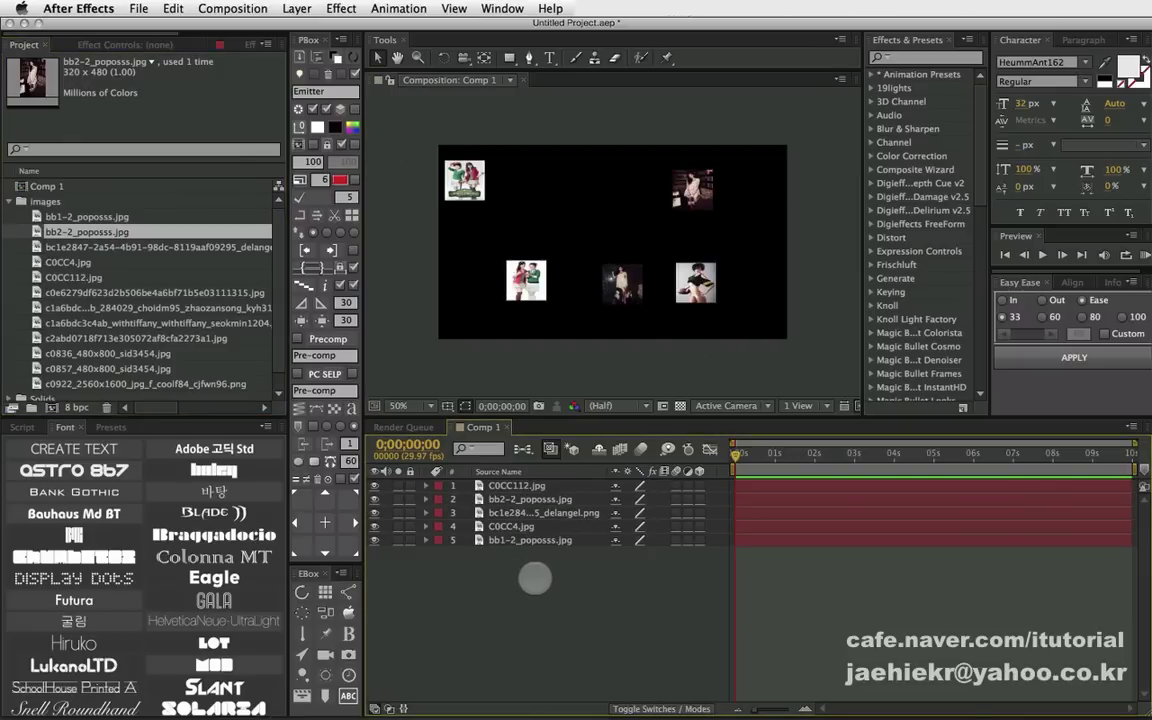
{"action": "left_click_drag", "start_coordinate": [535, 571], "coordinate": [458, 428]}
{"action": "left_click_drag", "start_coordinate": [527, 586], "coordinate": [503, 472]}
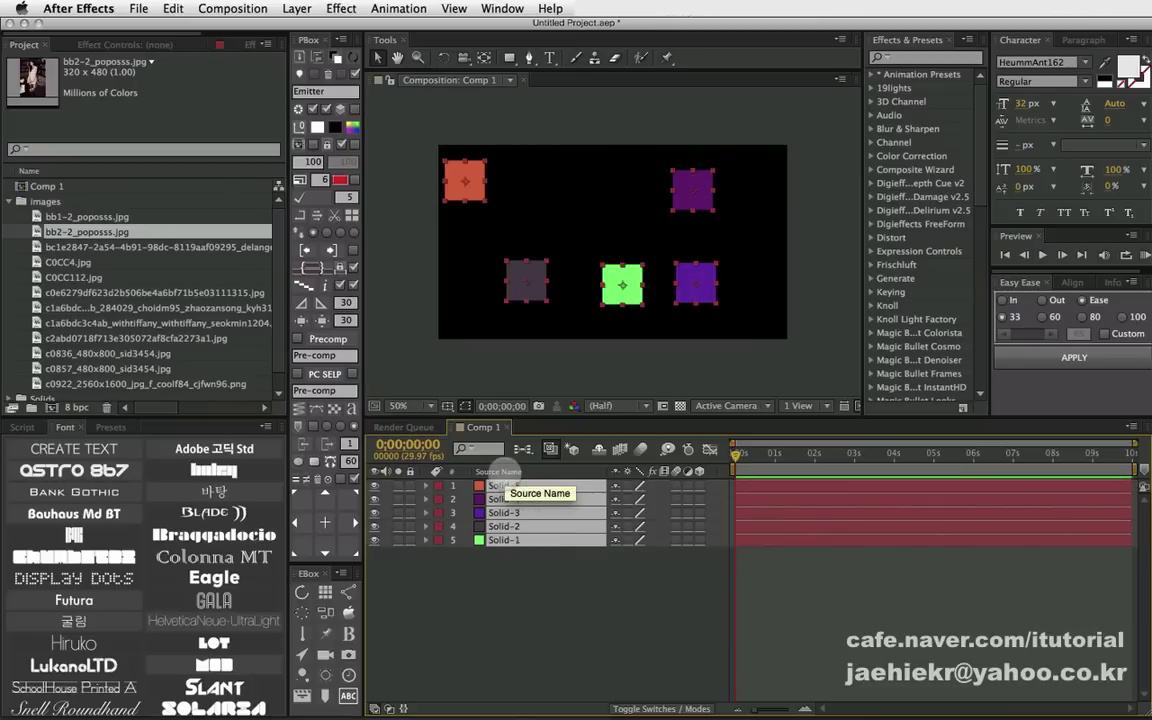
- Reveal Scale on all solids and stretch Solid-1 to 174% and Solid-3 to 222% wide
{"action": "left_click", "coordinate": [507, 545]}
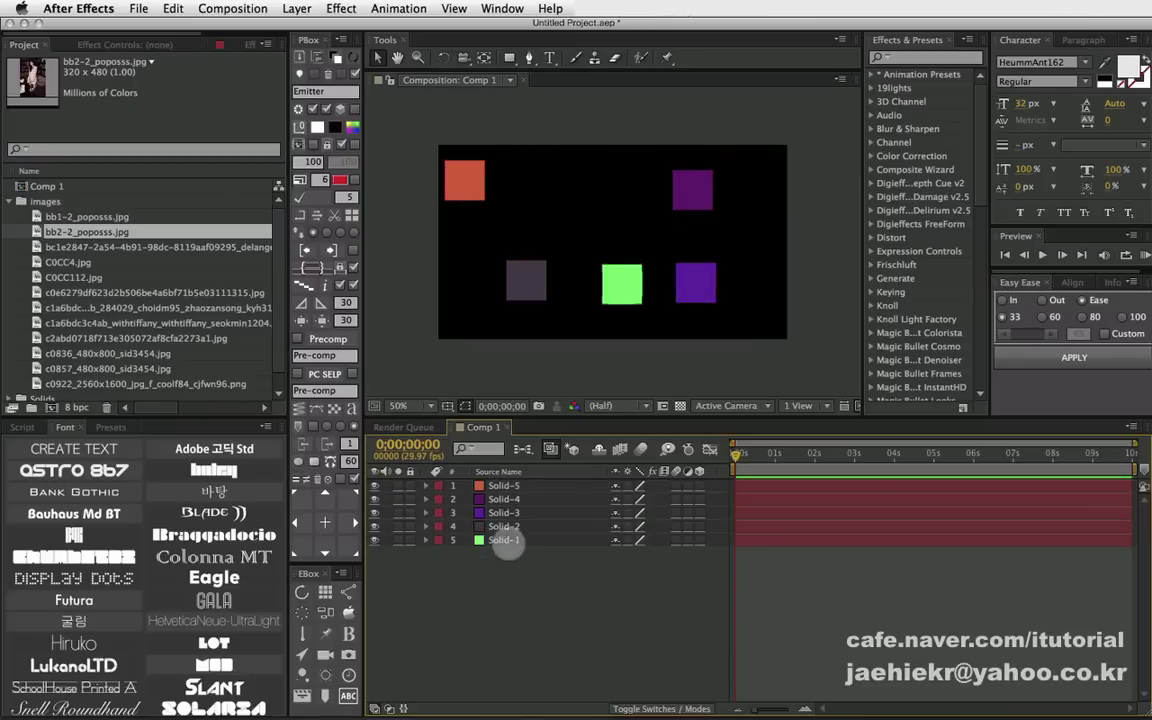
{"action": "left_click_drag", "start_coordinate": [506, 532], "coordinate": [450, 435]}
{"action": "key", "text": "s"}
{"action": "left_click", "coordinate": [550, 624]}
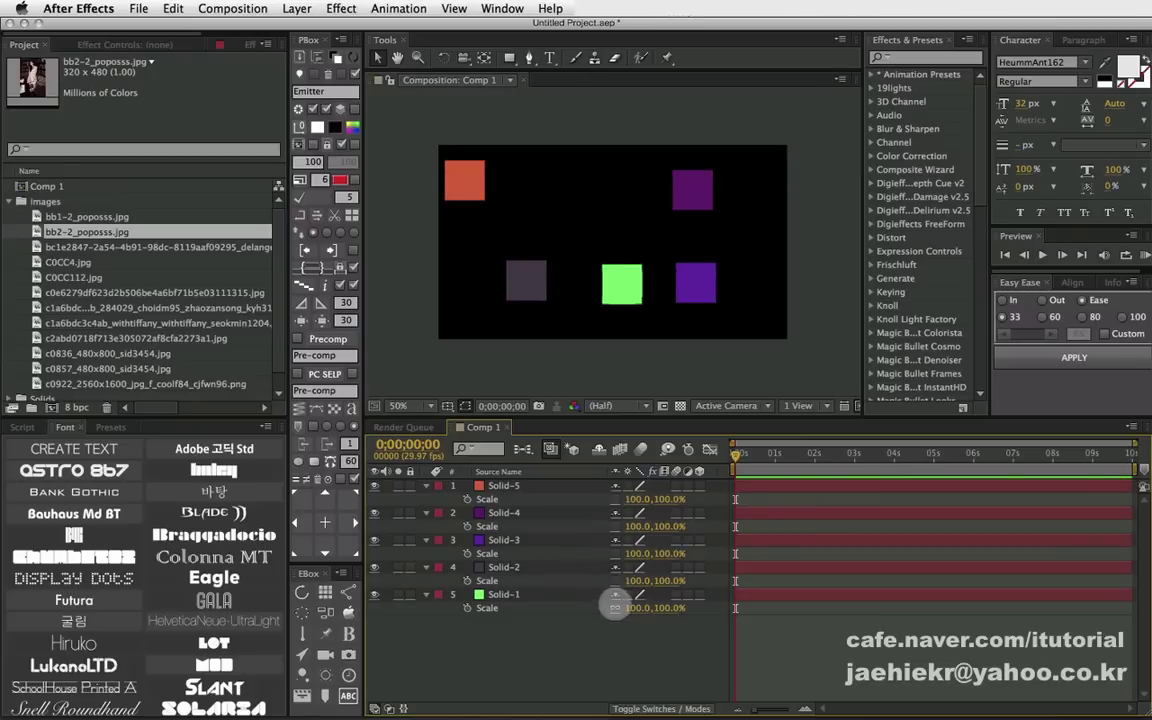
{"action": "left_click_drag", "start_coordinate": [618, 607], "coordinate": [710, 527]}
{"action": "mouse_move", "coordinate": [640, 499]}
{"action": "left_mouse_down"}
{"action": "mouse_move", "coordinate": [553, 462]}
{"action": "mouse_move", "coordinate": [655, 499]}
{"action": "mouse_move", "coordinate": [650, 462]}
{"action": "left_mouse_up"}
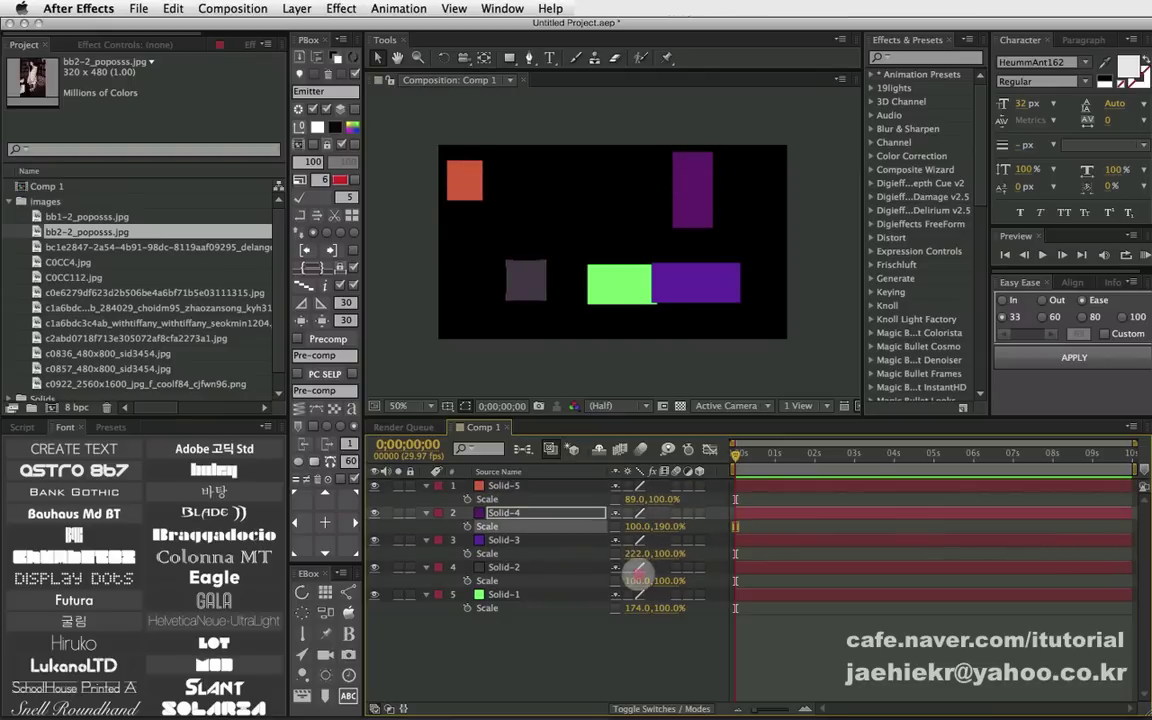
- Enlarge Solid-2 uniformly to 240%, then select all solids and C0CC4.jpg
{"action": "left_click", "coordinate": [622, 579]}
{"action": "left_click_drag", "start_coordinate": [638, 580], "coordinate": [699, 496]}
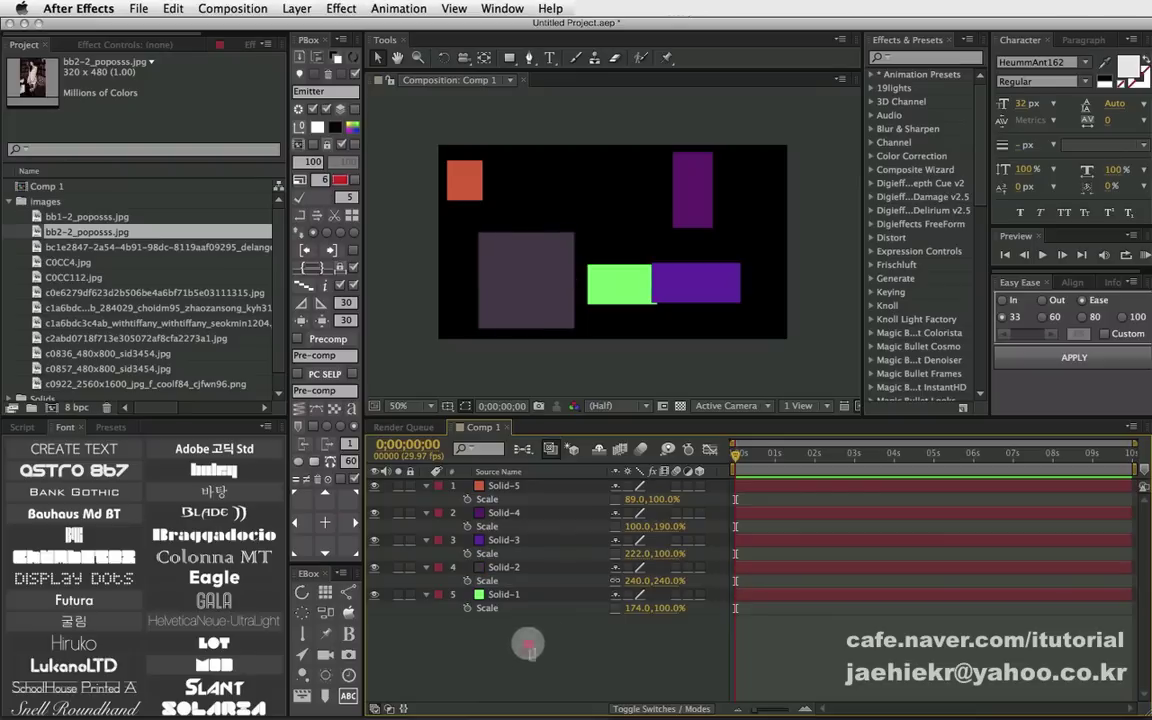
{"action": "left_click_drag", "start_coordinate": [500, 640], "coordinate": [432, 436]}
{"action": "left_click", "coordinate": [66, 262]}
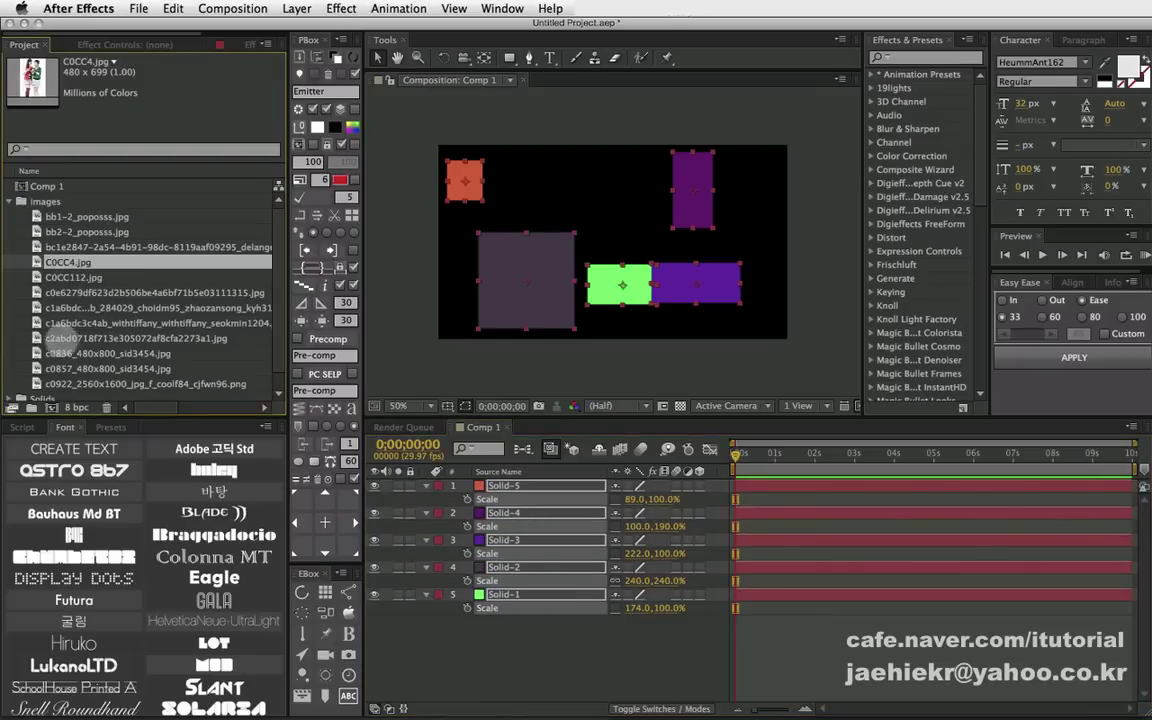
{"action": "left_click", "coordinate": [55, 338], "text": "shift"}
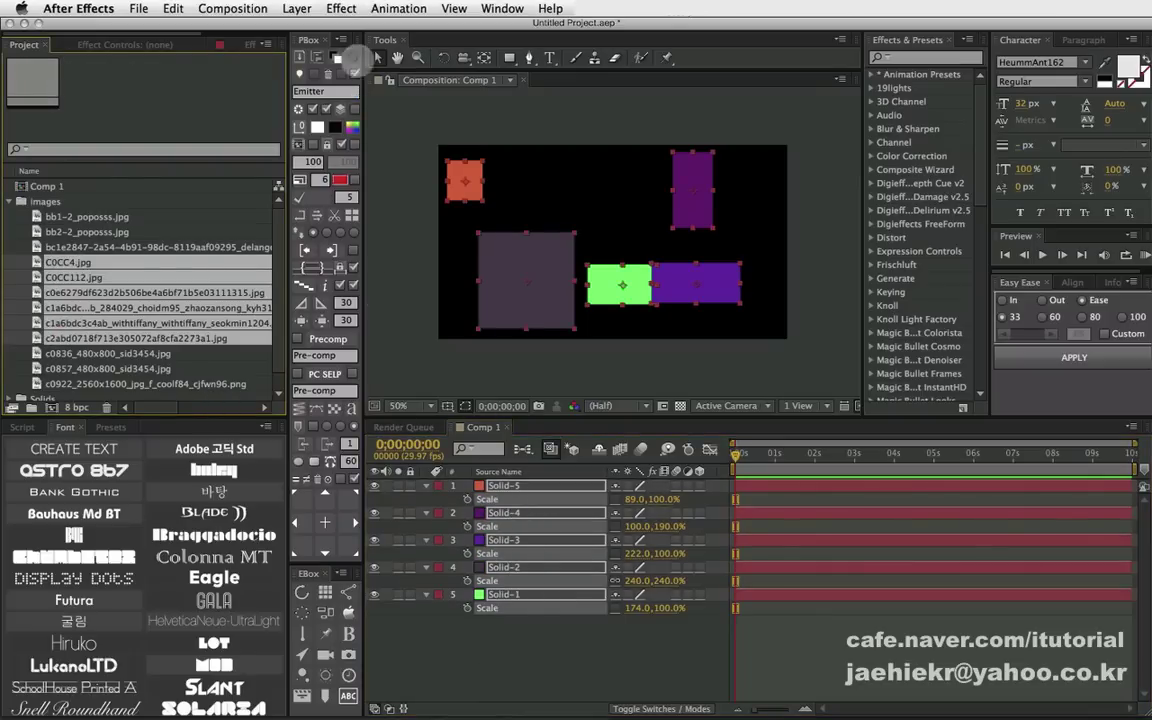
{"action": "left_click", "coordinate": [319, 56]}
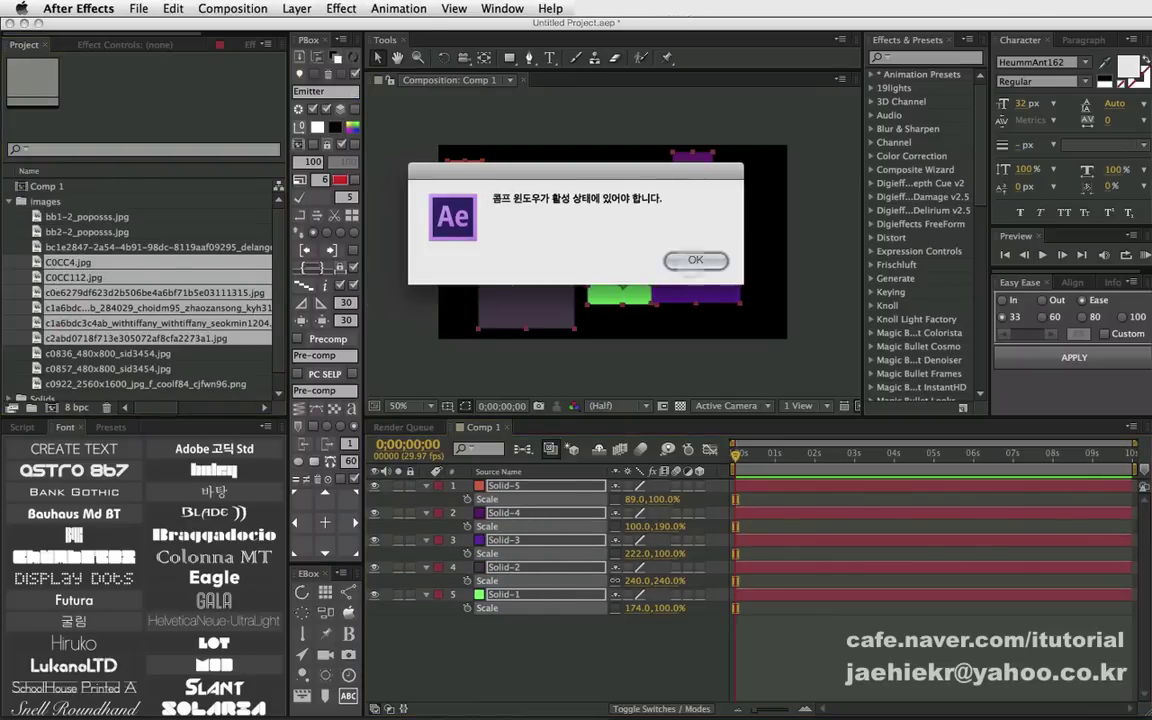
{"action": "key", "text": "Return"}
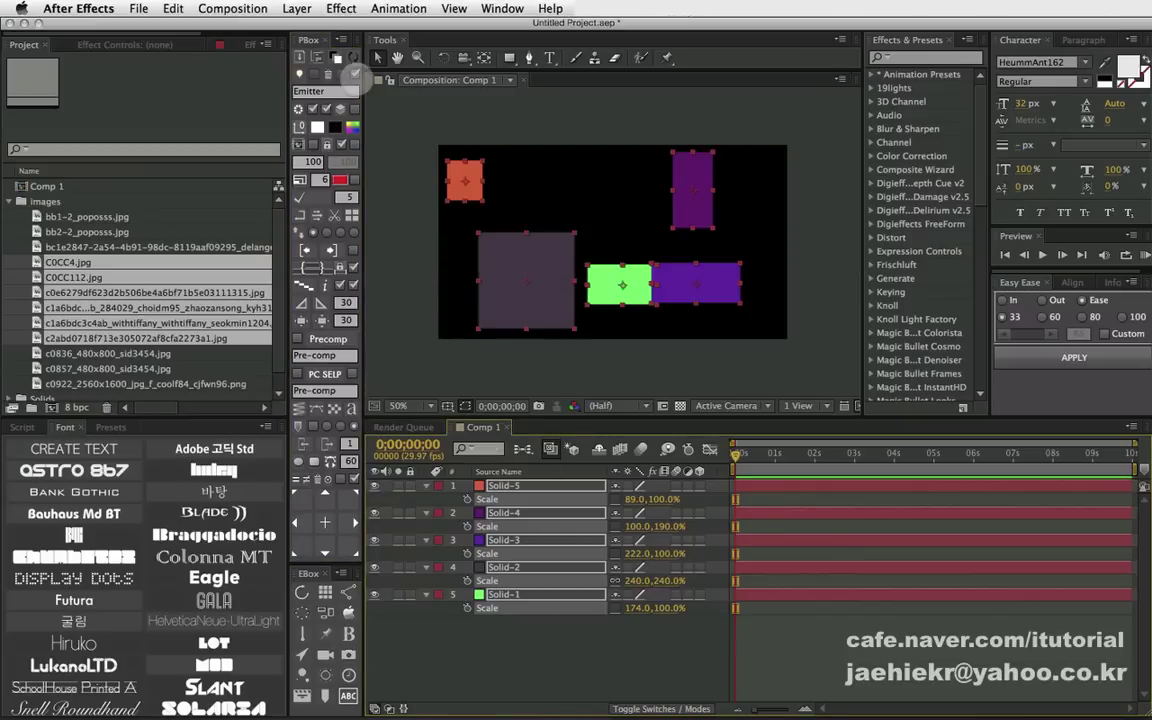
{"action": "left_click", "coordinate": [347, 61]}
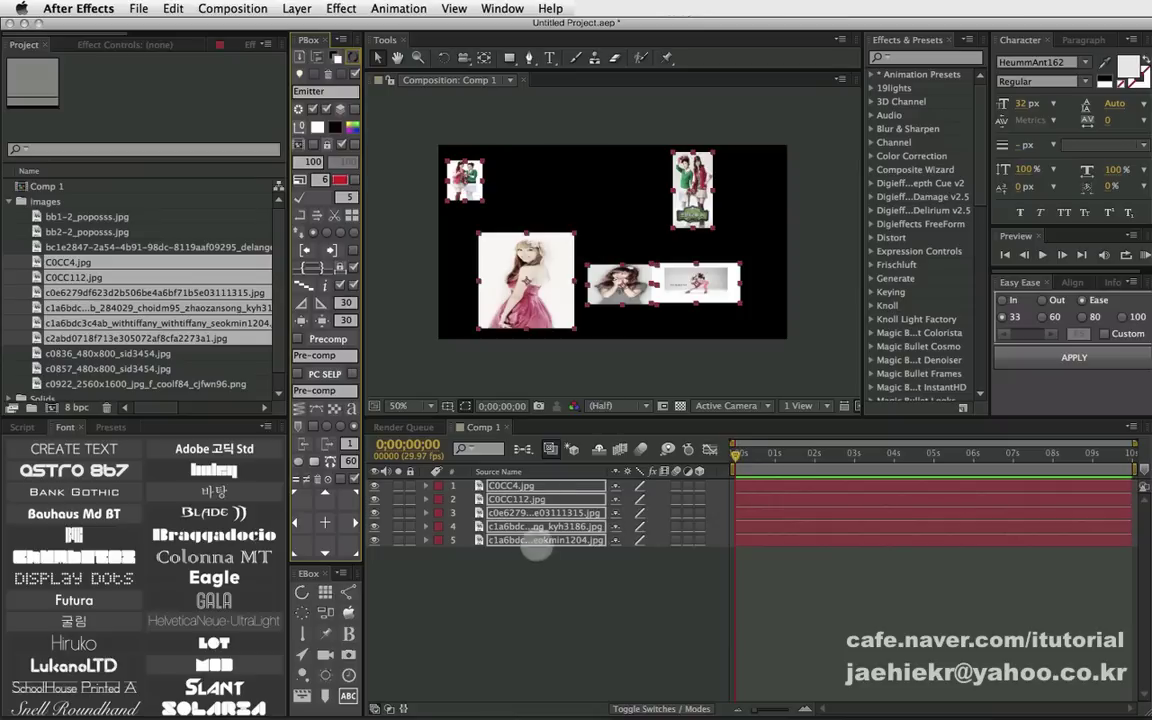
{"action": "key", "text": "ctrl+z"}
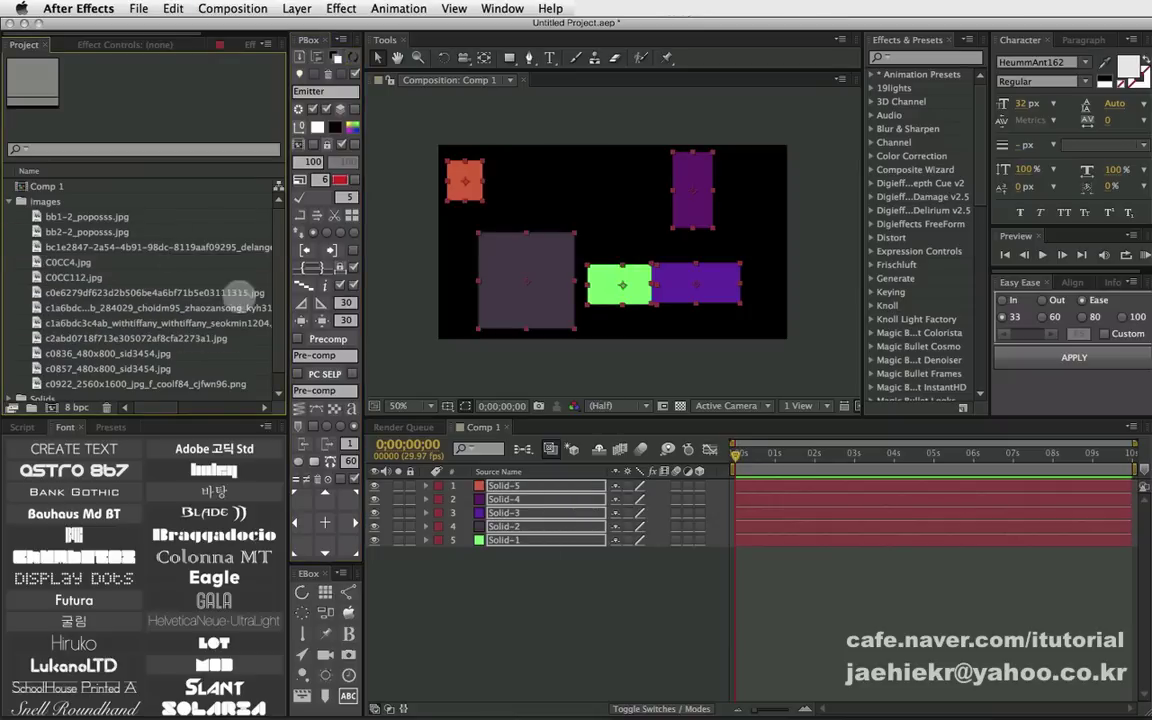
- Delete the five solids, add new ones, and spread purple, green and dark solids apart
{"action": "left_click_drag", "start_coordinate": [552, 568], "coordinate": [437, 433]}
{"action": "key", "text": "Delete"}
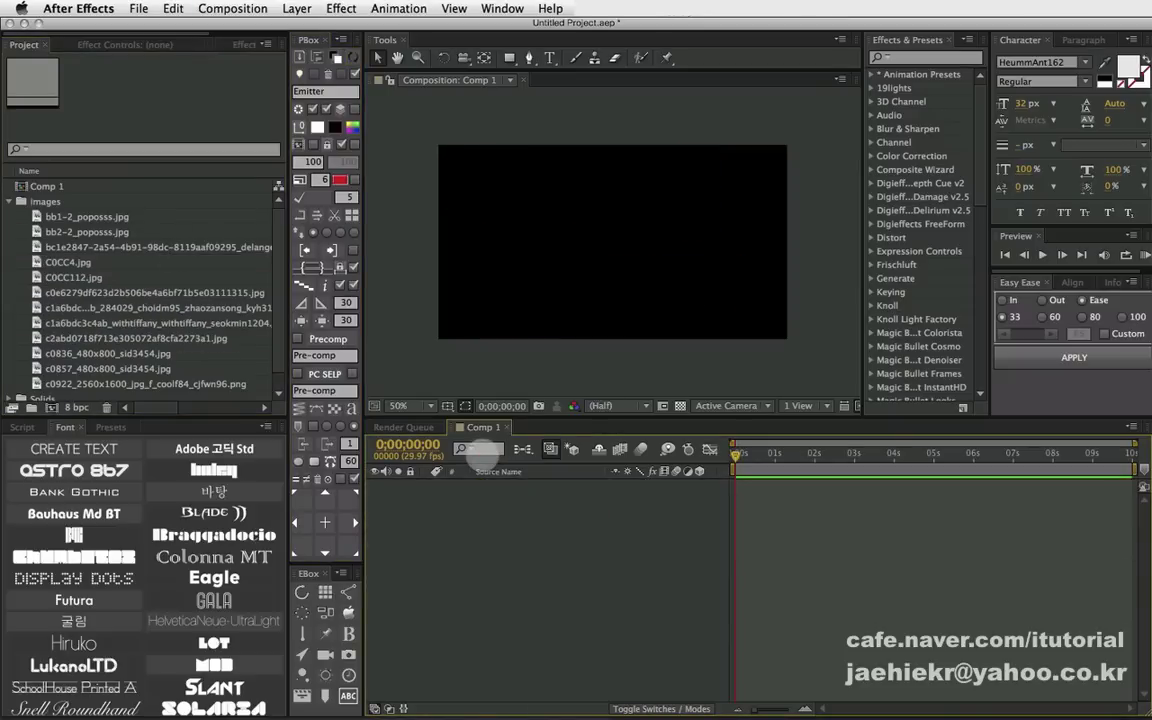
{"action": "left_click", "coordinate": [352, 128]}
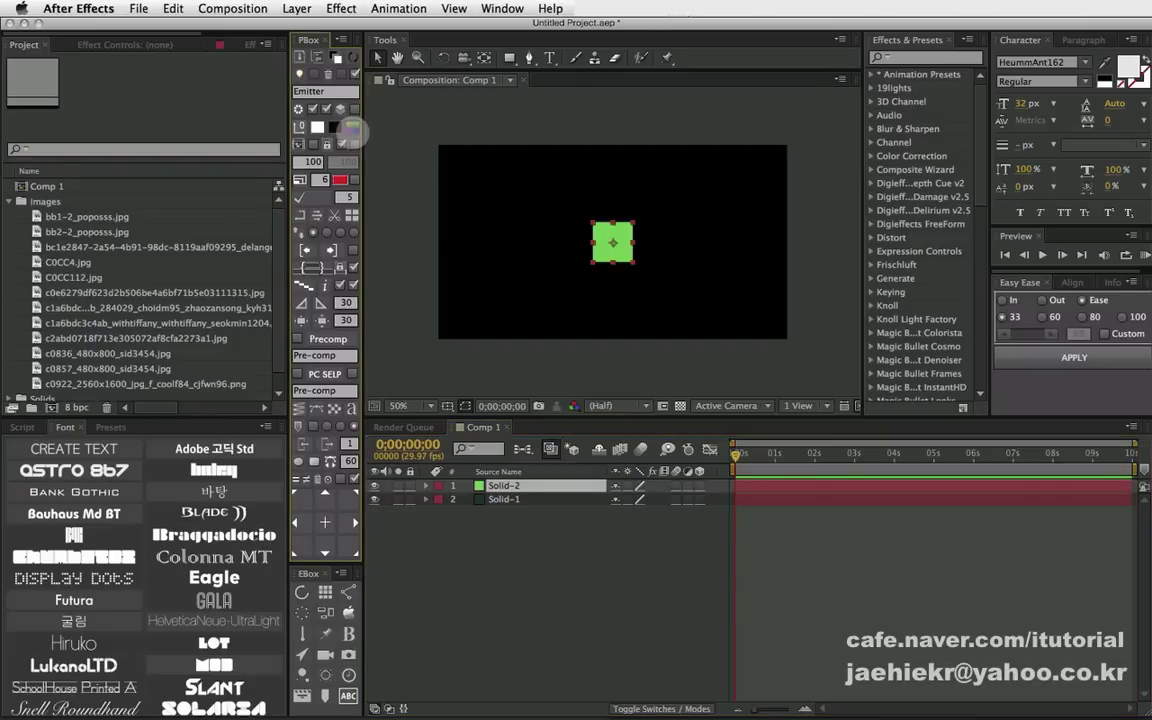
{"action": "left_click", "coordinate": [352, 128]}
{"action": "left_click_drag", "start_coordinate": [609, 239], "coordinate": [543, 210]}
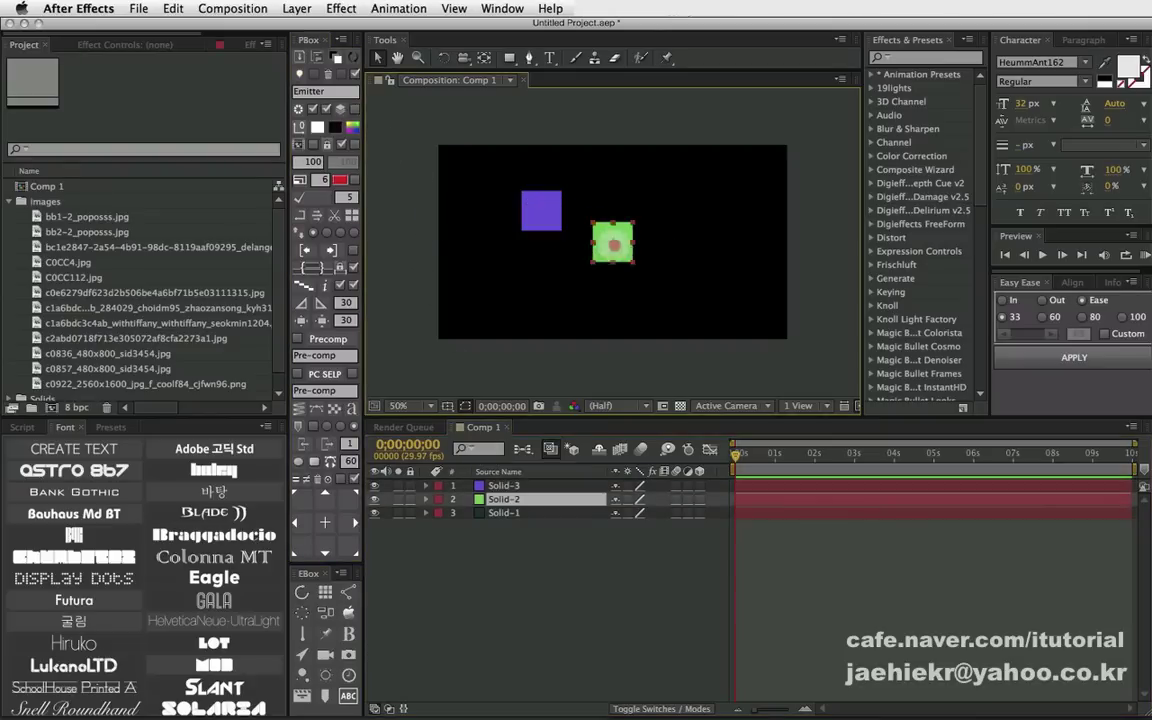
{"action": "left_click_drag", "start_coordinate": [609, 239], "coordinate": [692, 189]}
{"action": "left_click_drag", "start_coordinate": [609, 239], "coordinate": [658, 284]}
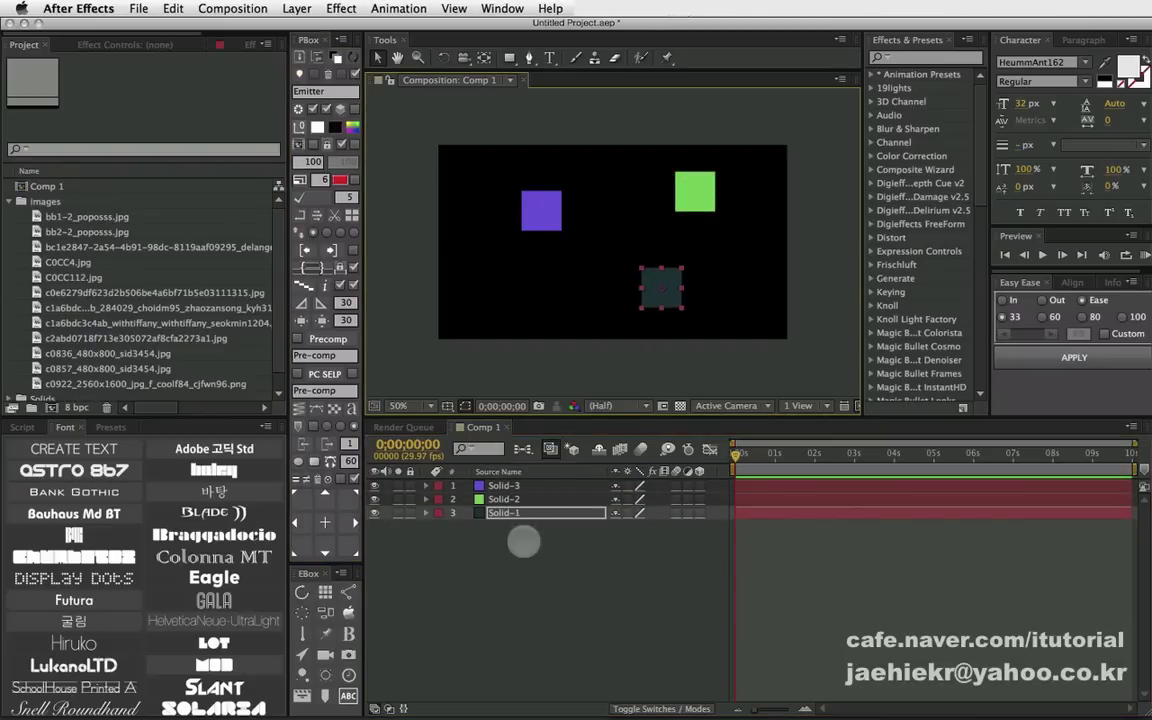
- Select all three solid layers with only bb1-2_poposss.jpg chosen as footage
{"action": "left_click_drag", "start_coordinate": [524, 537], "coordinate": [503, 496]}
{"action": "left_click", "coordinate": [80, 216]}
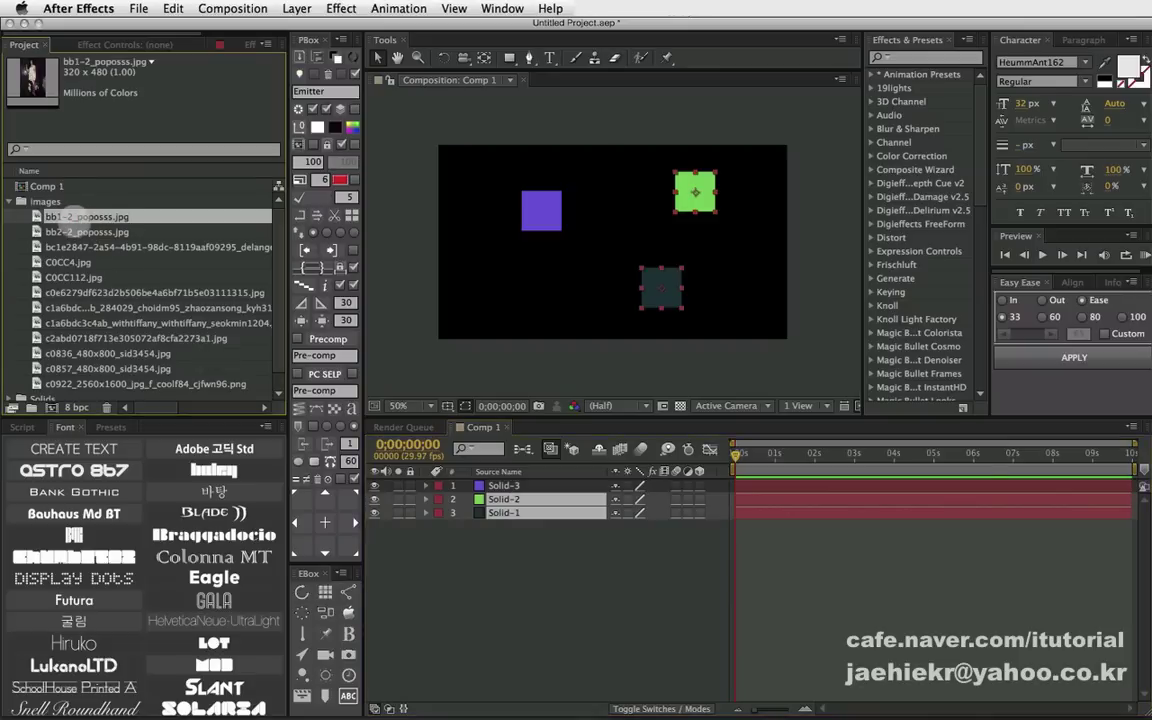
{"action": "left_click", "coordinate": [55, 246], "text": "shift"}
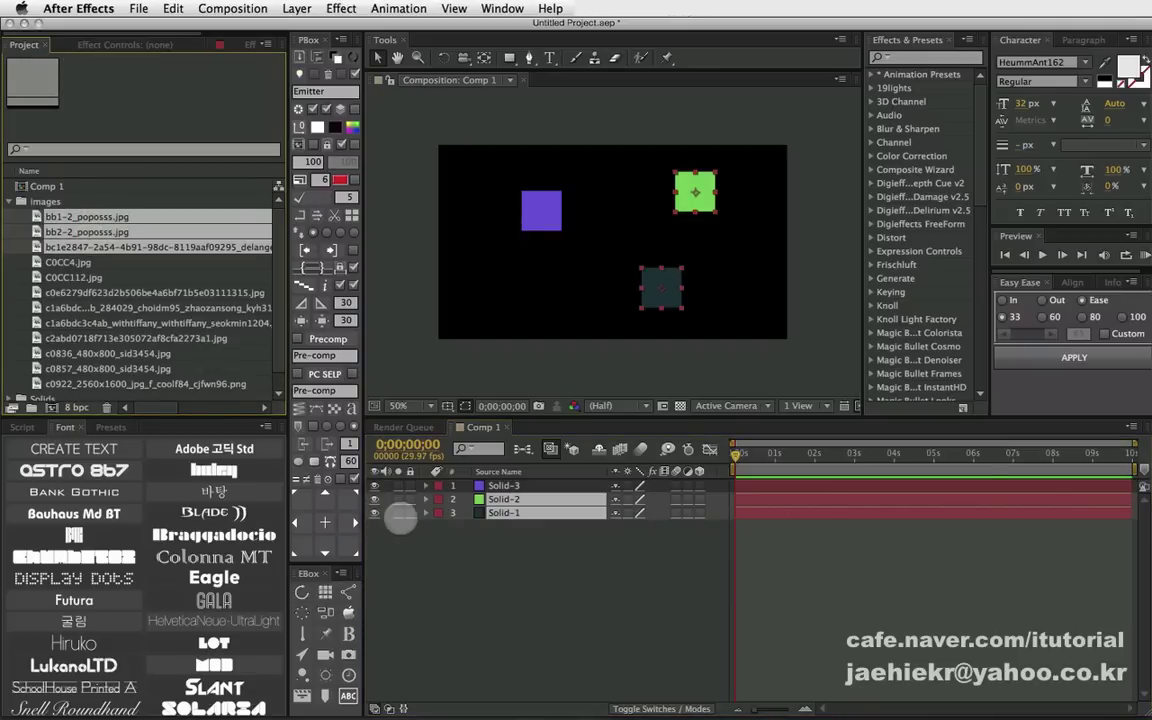
{"action": "left_click", "coordinate": [555, 558]}
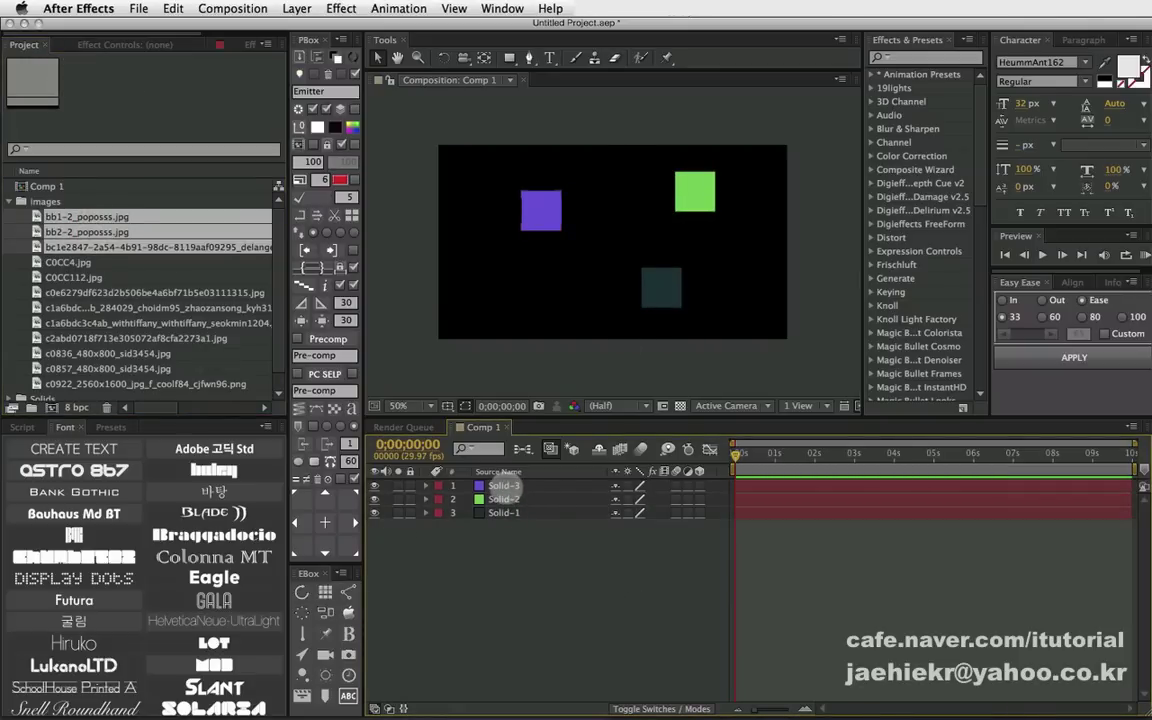
{"action": "left_click_drag", "start_coordinate": [514, 535], "coordinate": [494, 481]}
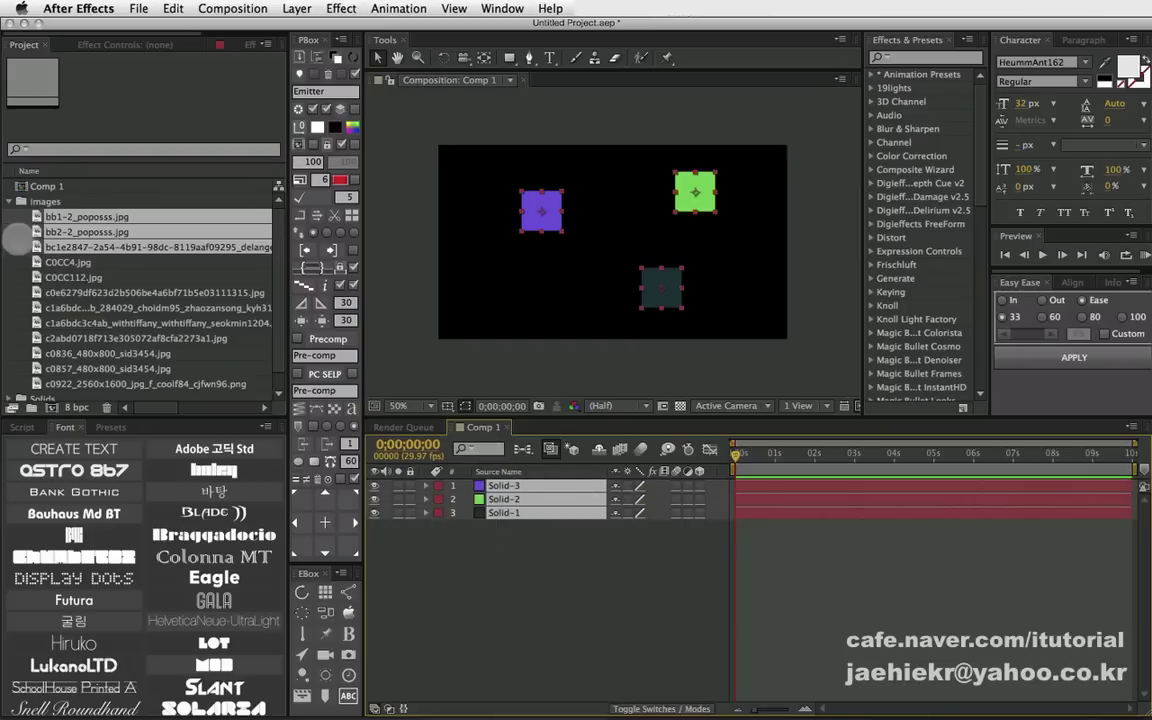
{"action": "left_click", "coordinate": [57, 216]}
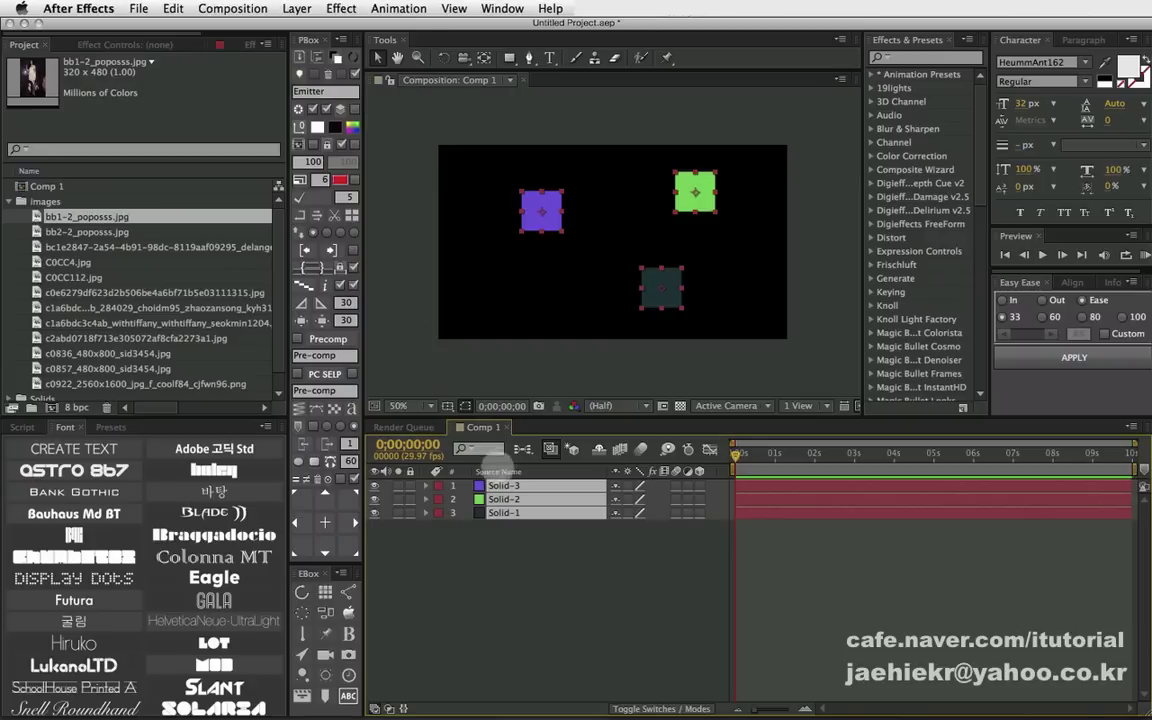
- Try replacing the three solids with the bb poposss images, undoing each attempt
{"action": "key", "text": "ctrl+alt+slash"}
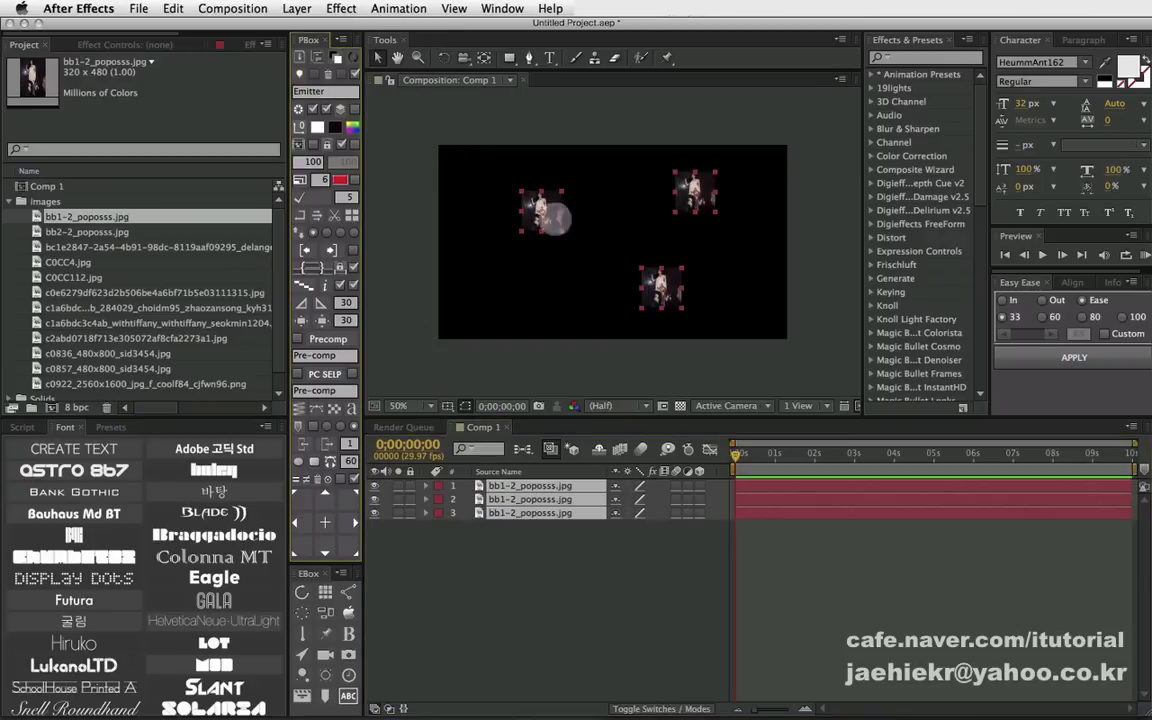
{"action": "key", "text": "ctrl+z"}
{"action": "left_click", "coordinate": [87, 229], "text": "shift"}
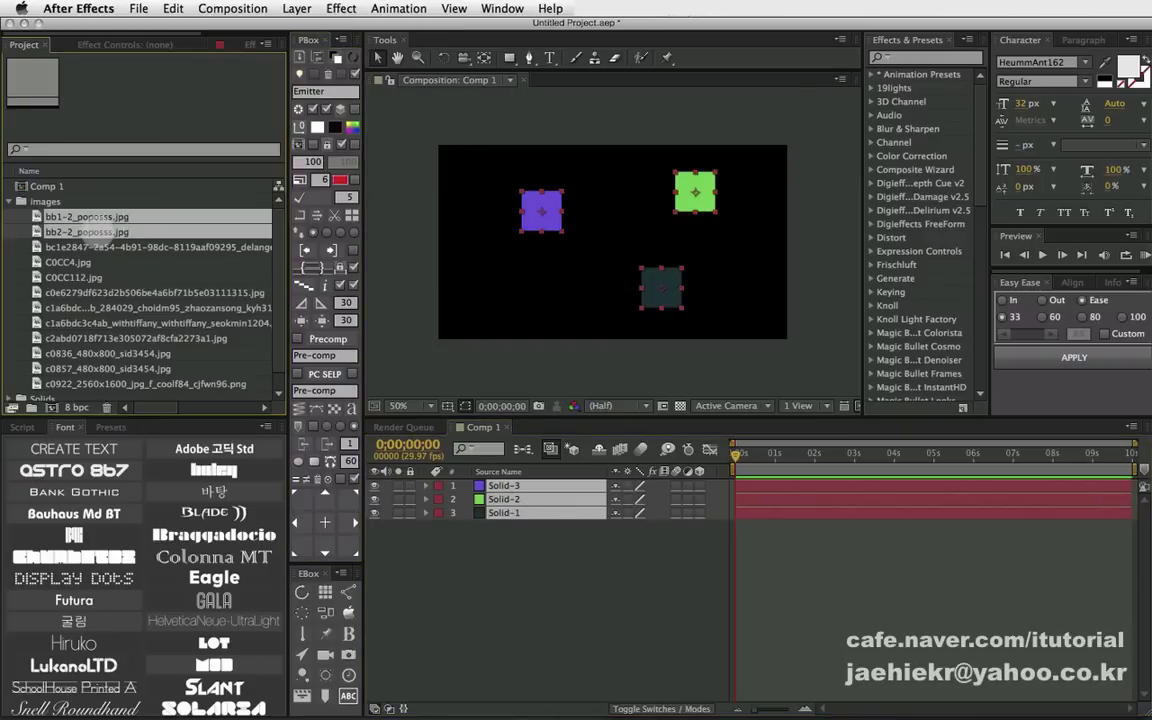
{"action": "left_click", "coordinate": [484, 427]}
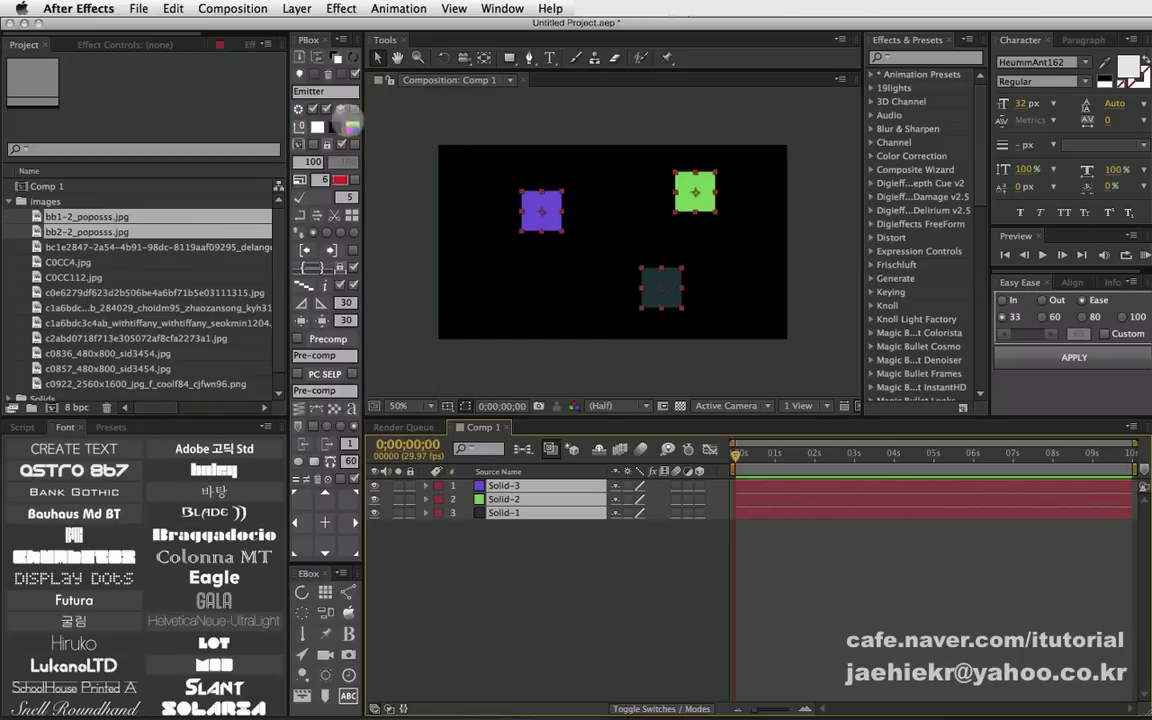
{"action": "left_click", "coordinate": [321, 55]}
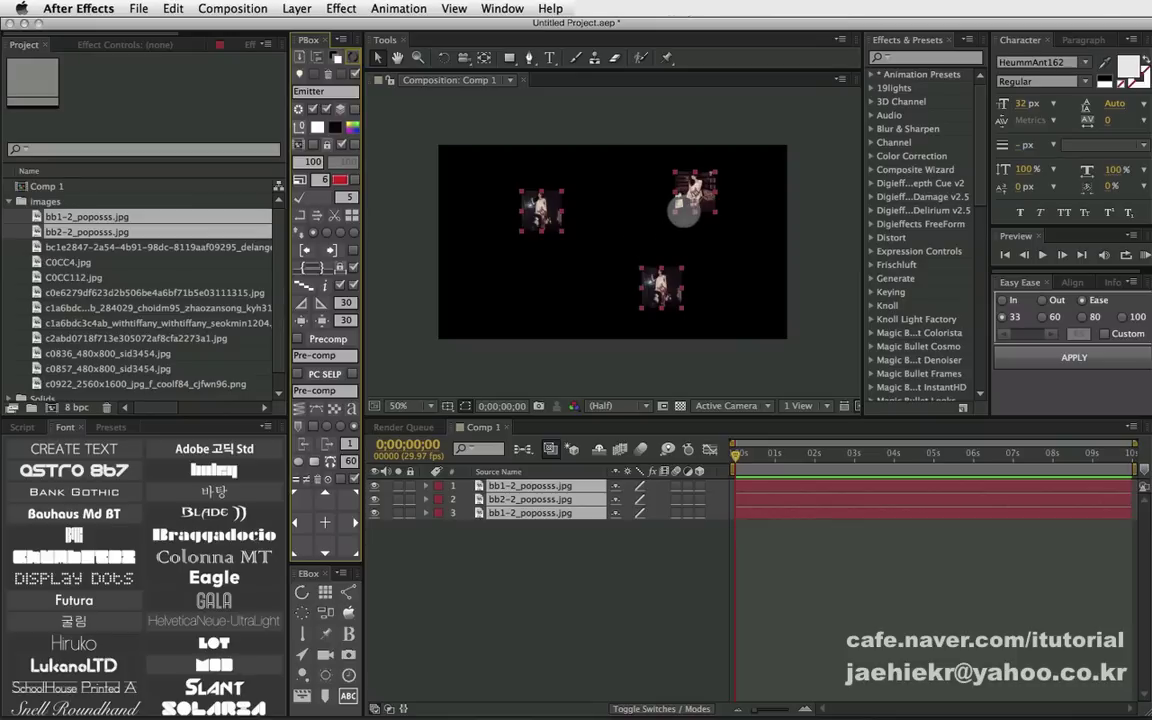
{"action": "key", "text": "super+z"}
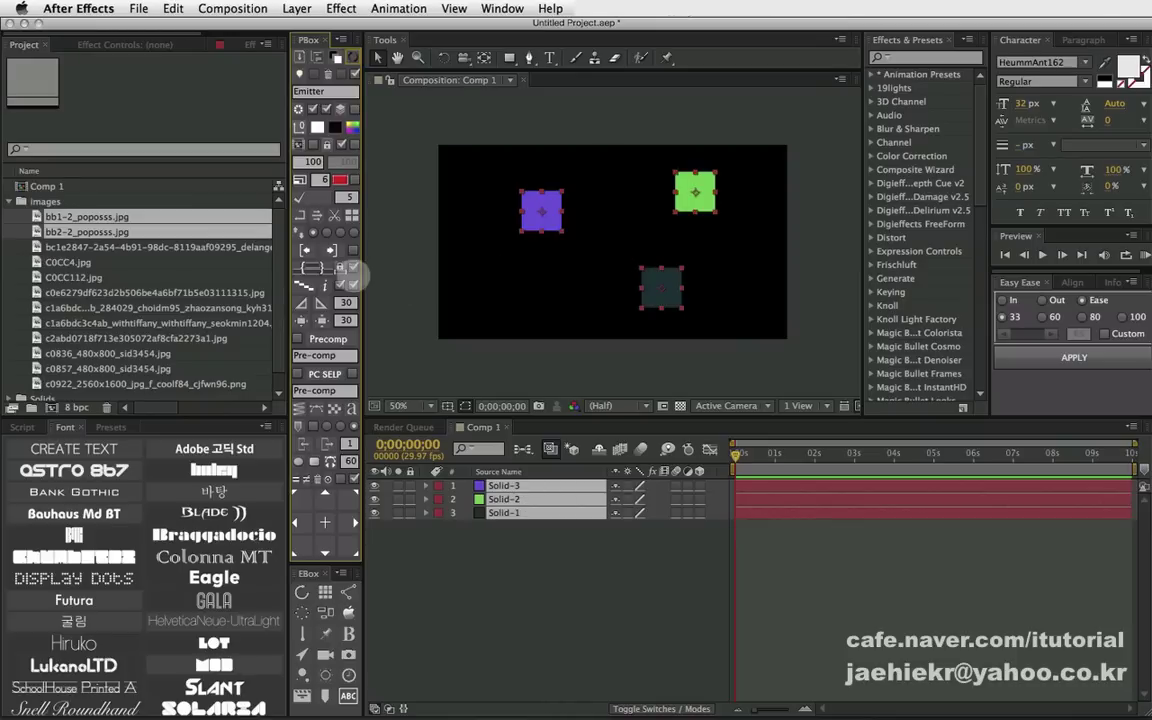
- Replace the three solids with the selected images from the project
{"action": "left_click", "coordinate": [80, 246]}
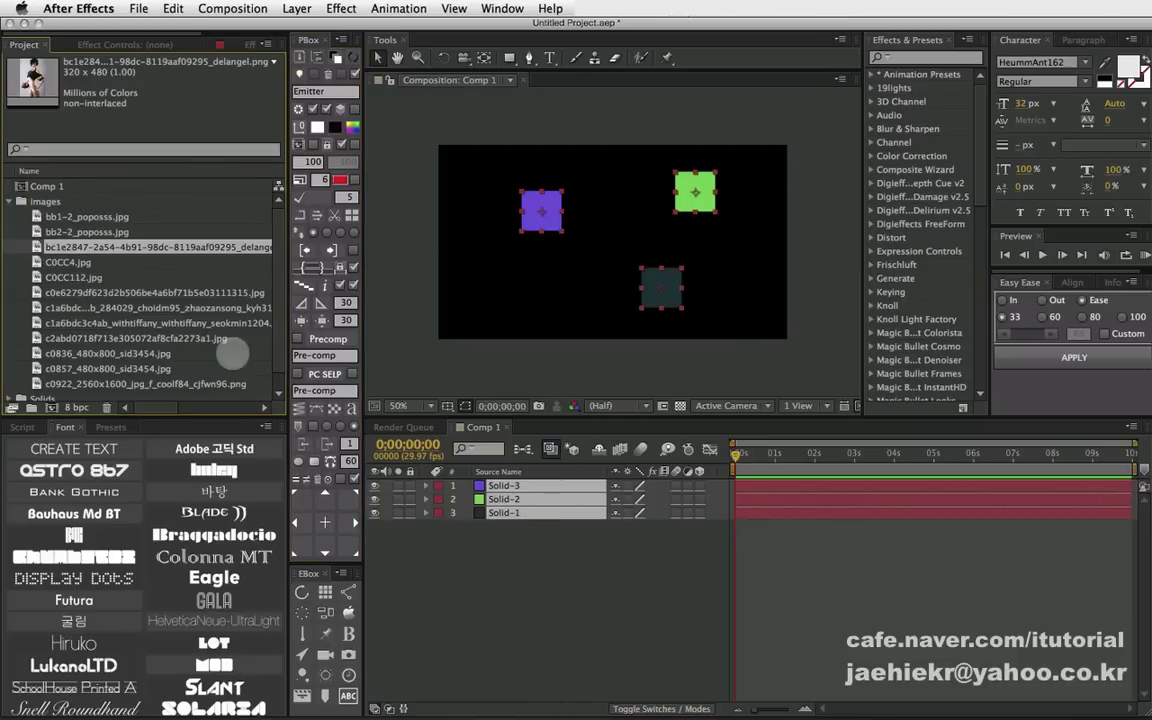
{"action": "left_click", "coordinate": [93, 322], "text": "shift"}
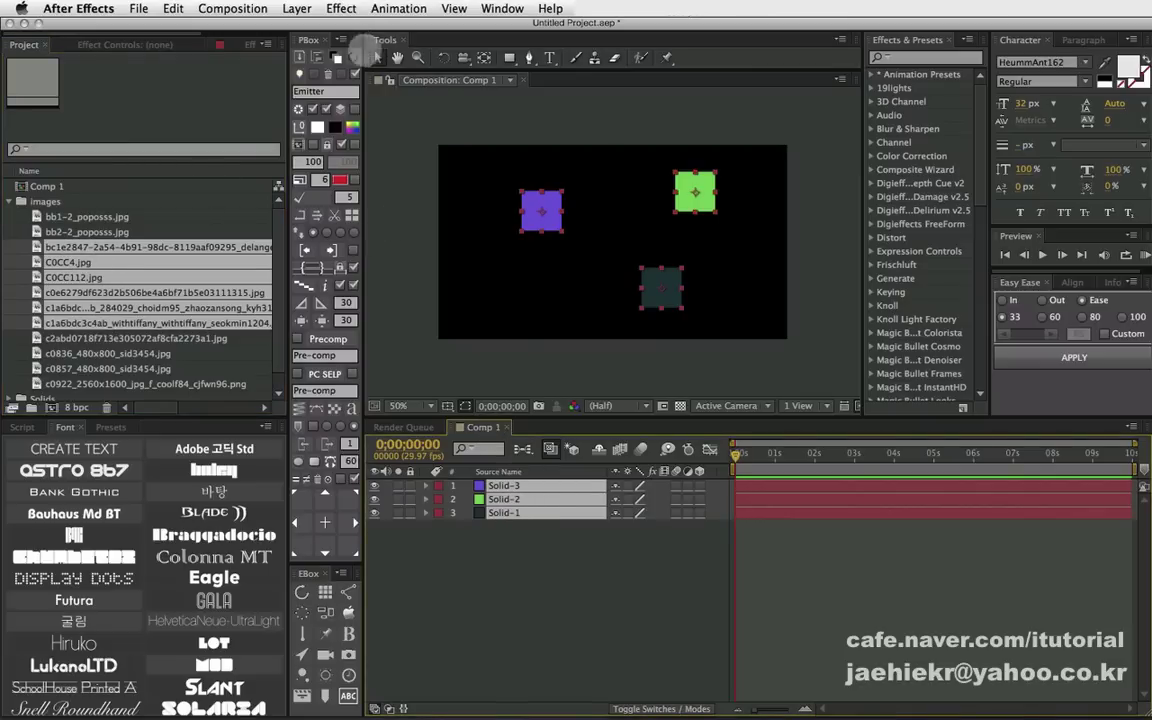
{"action": "left_click", "coordinate": [317, 56]}
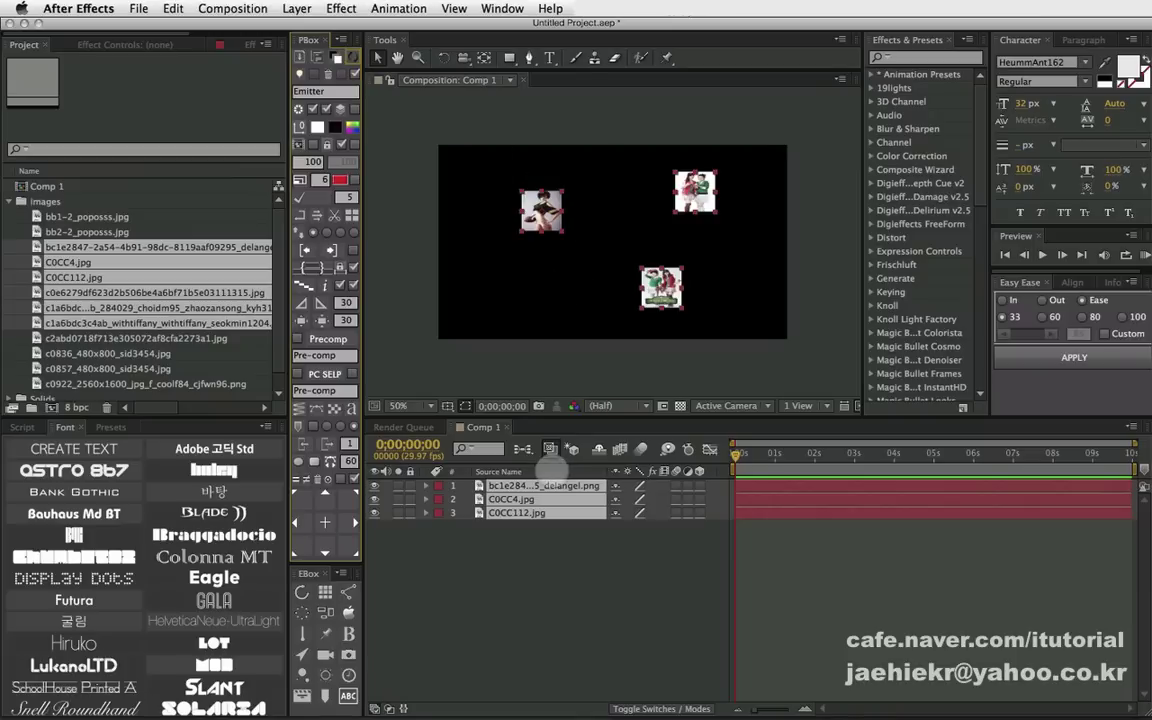
- Select bc1e284…_delangel.png, C0CC4.jpg and C0CC112.jpg, then select all three image layers
{"action": "left_click", "coordinate": [10, 244]}
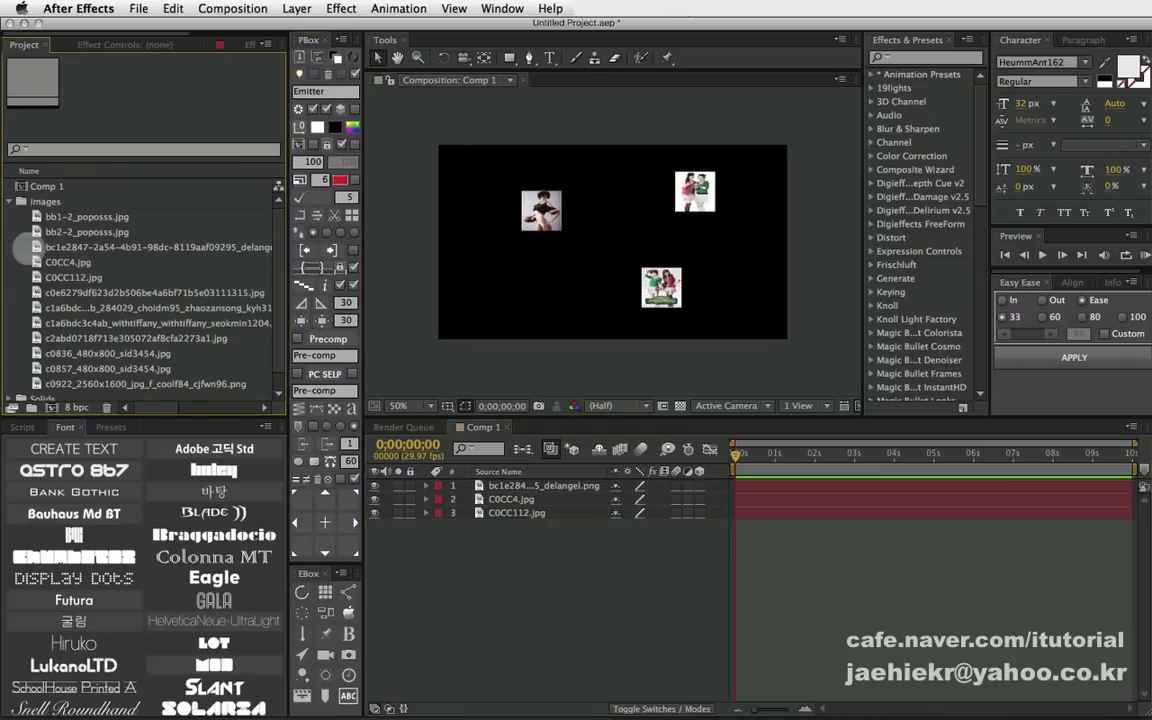
{"action": "left_click", "coordinate": [36, 247]}
{"action": "left_click", "coordinate": [40, 262]}
{"action": "left_click", "coordinate": [45, 277]}
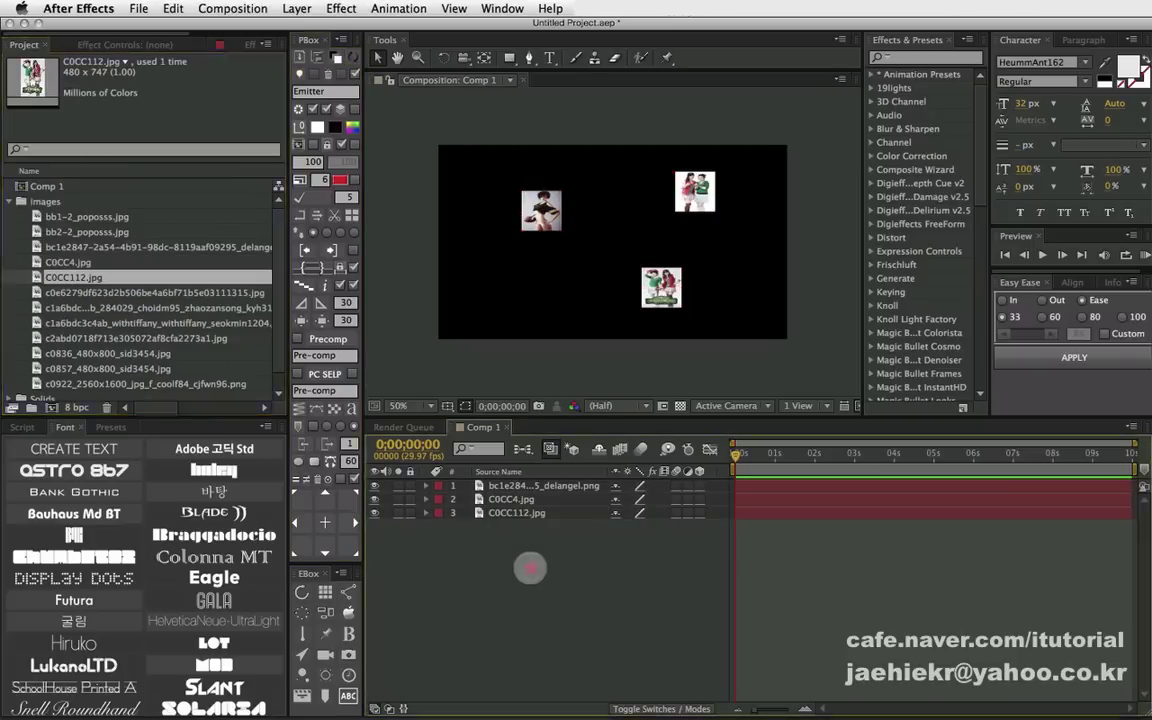
{"action": "left_click_drag", "start_coordinate": [535, 560], "coordinate": [461, 434]}
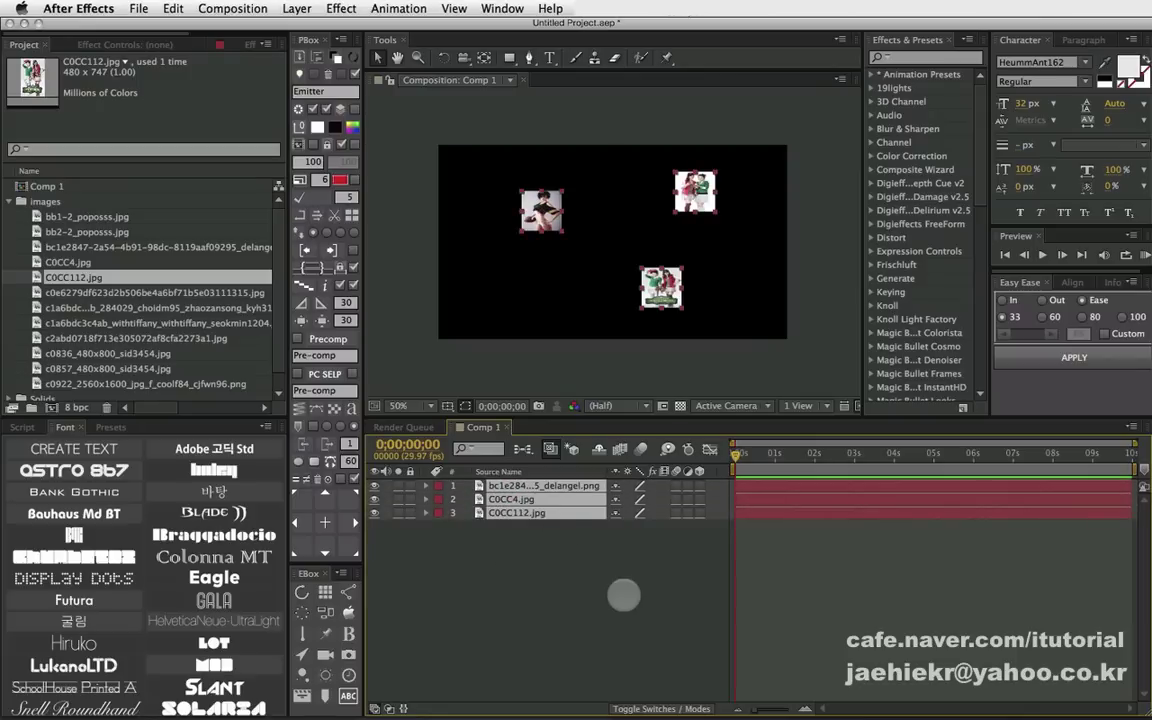
- Delete the three image layers and select the bb poposss images in the project
{"action": "key", "text": "Delete"}
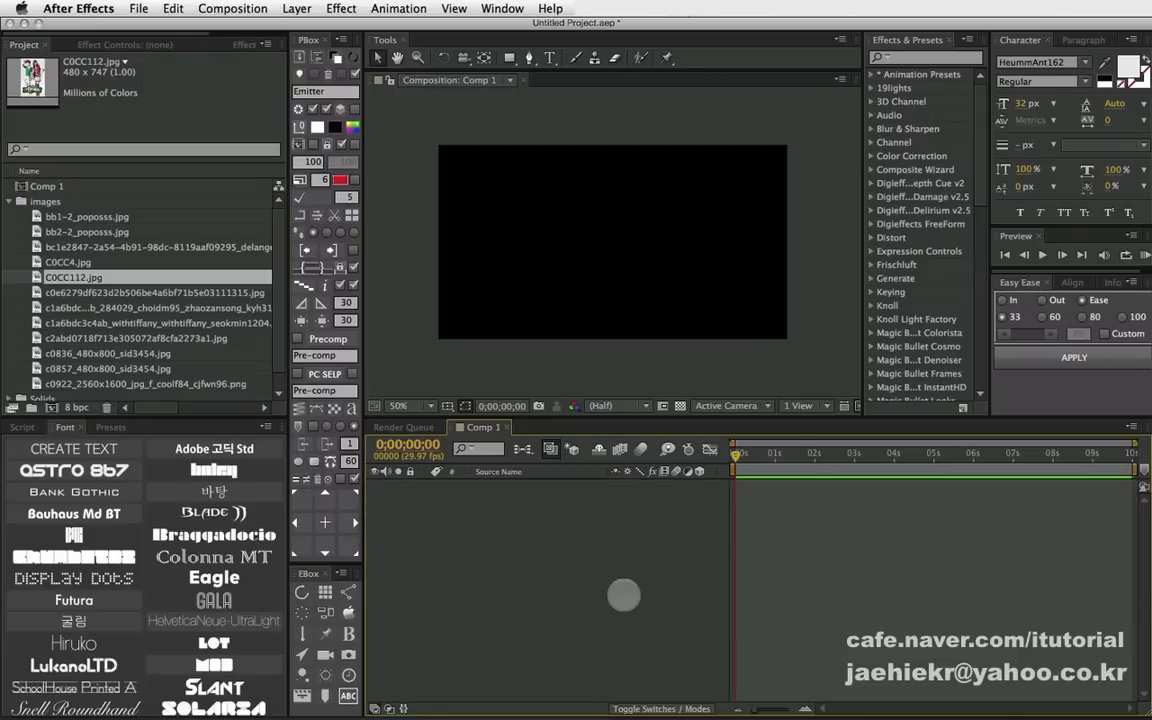
{"action": "left_click", "coordinate": [78, 246]}
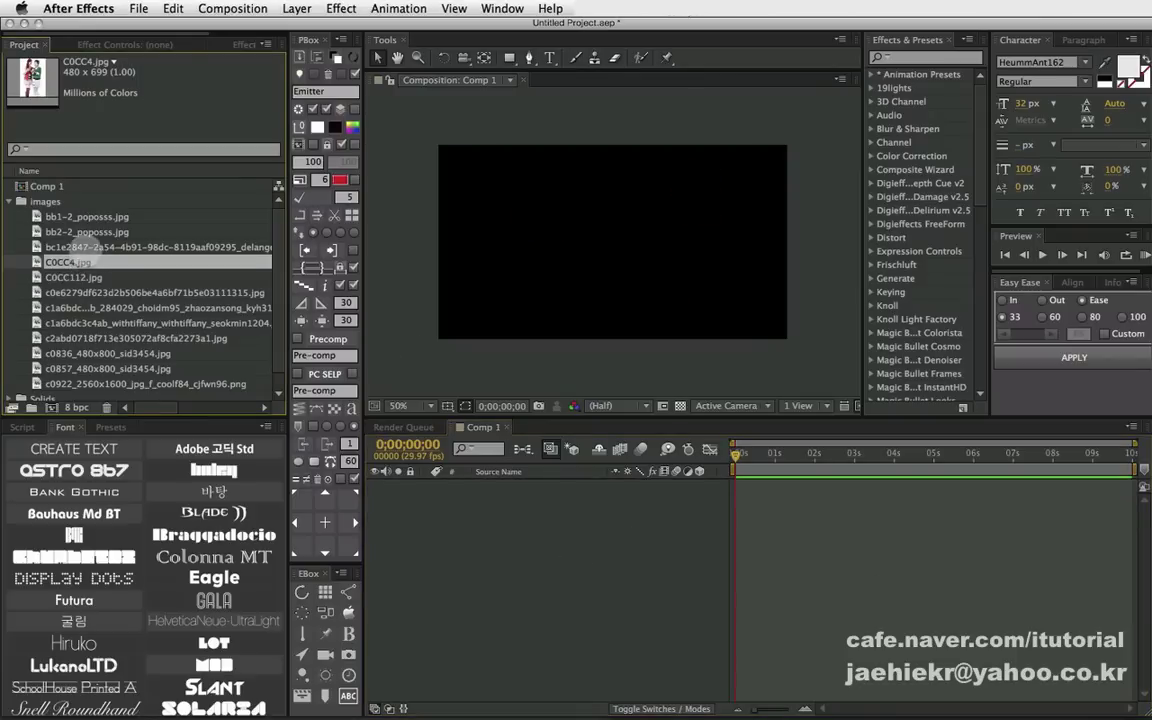
{"action": "left_click", "coordinate": [80, 231]}
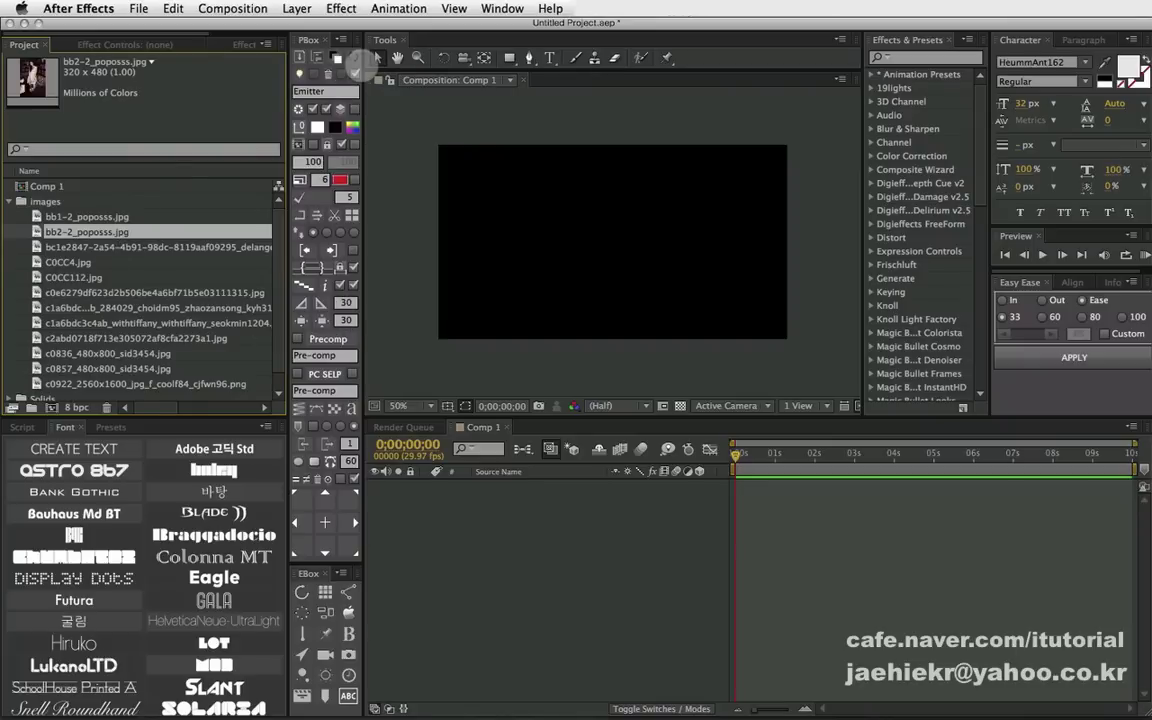
{"action": "left_click", "coordinate": [58, 216]}
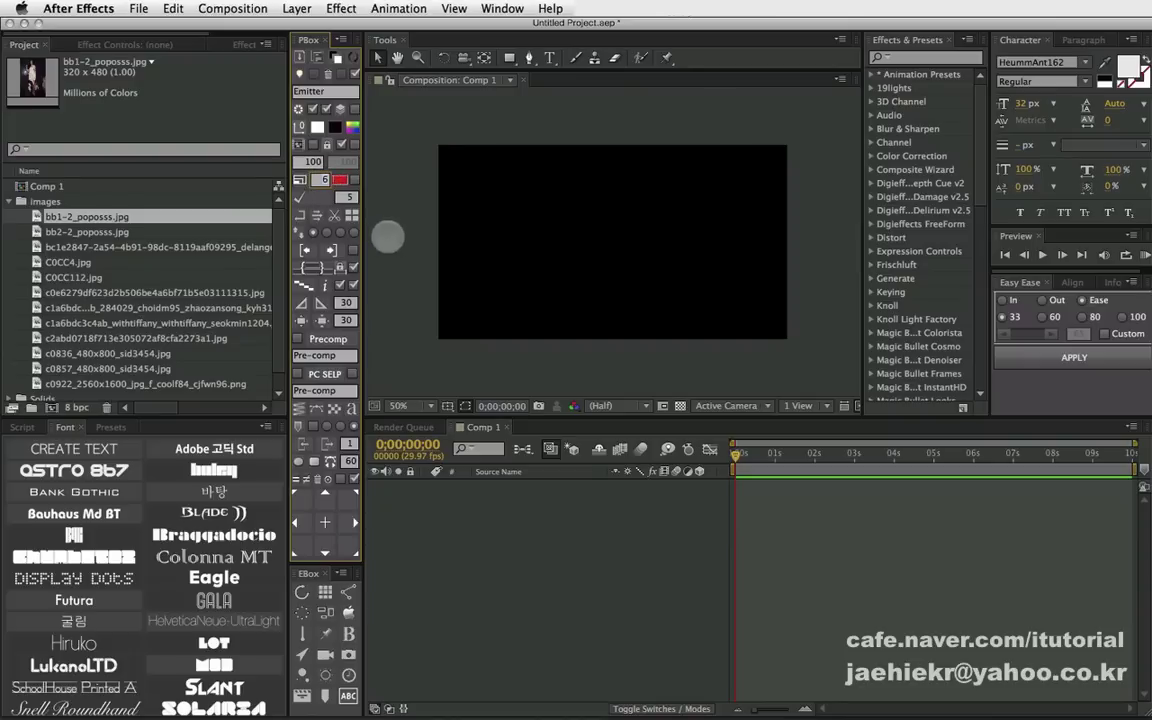
- Select every image file in the images folder
{"action": "left_click", "coordinate": [185, 201]}
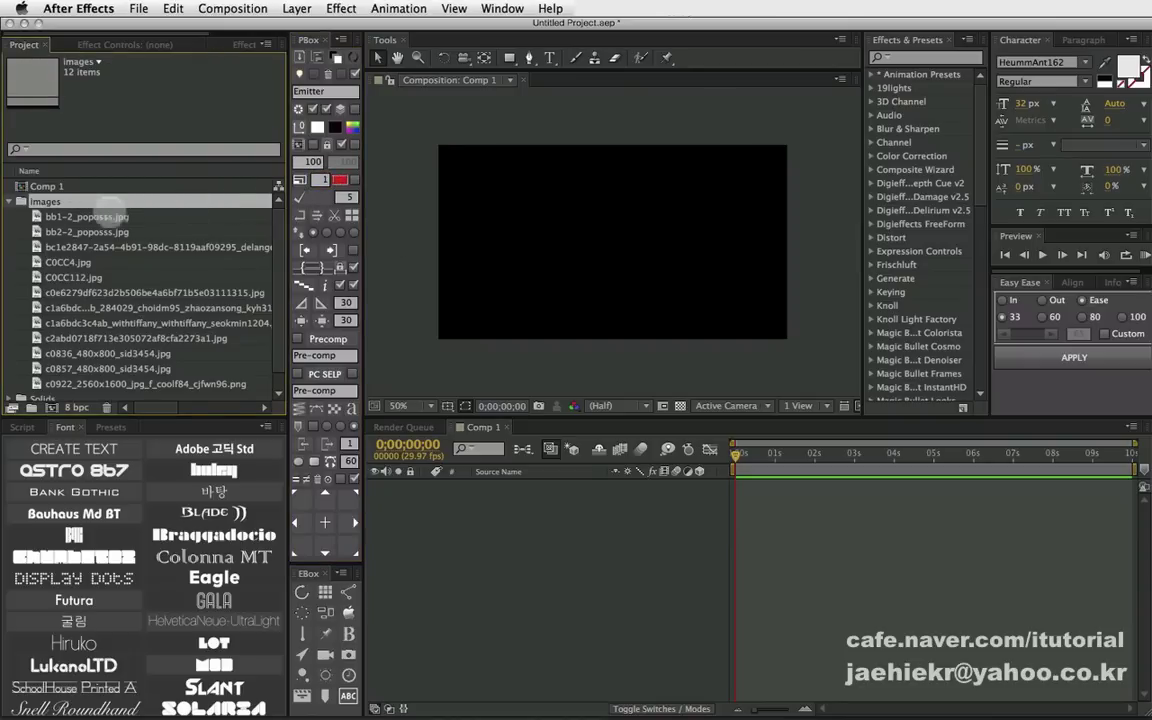
{"action": "left_click", "coordinate": [110, 216]}
{"action": "scroll", "coordinate": [85, 300], "scroll_direction": "down", "scroll_amount": 1}
{"action": "left_click", "coordinate": [85, 369], "text": "shift"}
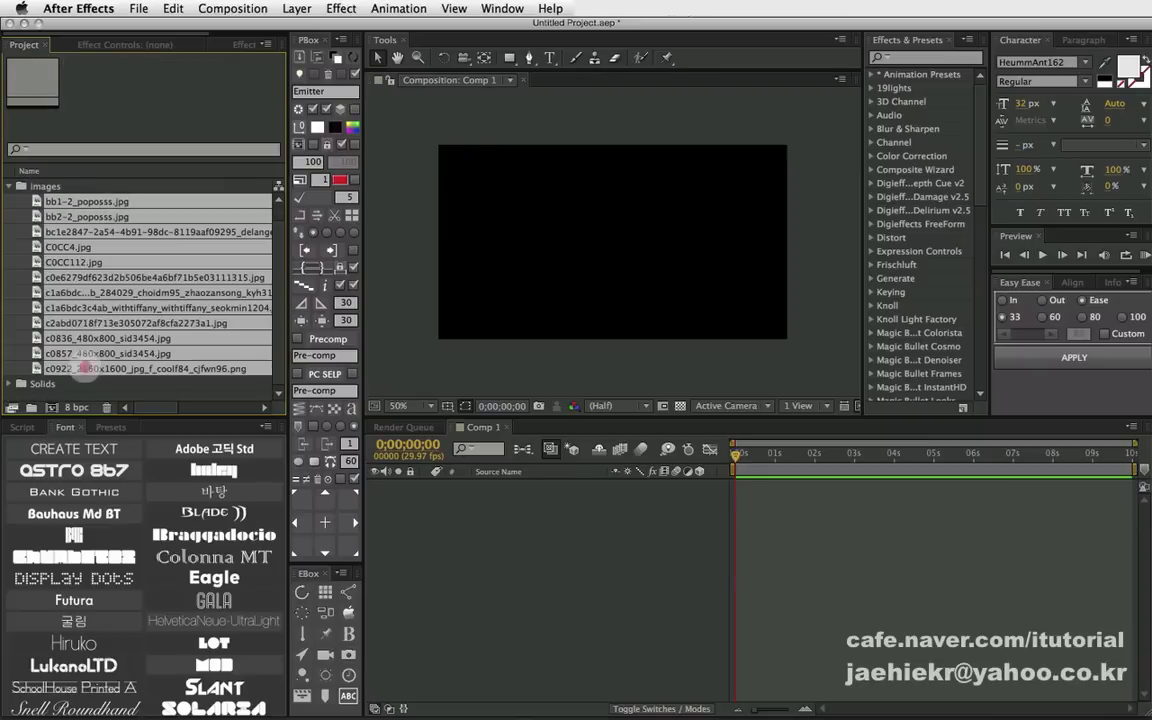
{"action": "scroll", "coordinate": [92, 262], "scroll_direction": "up", "scroll_amount": 1}
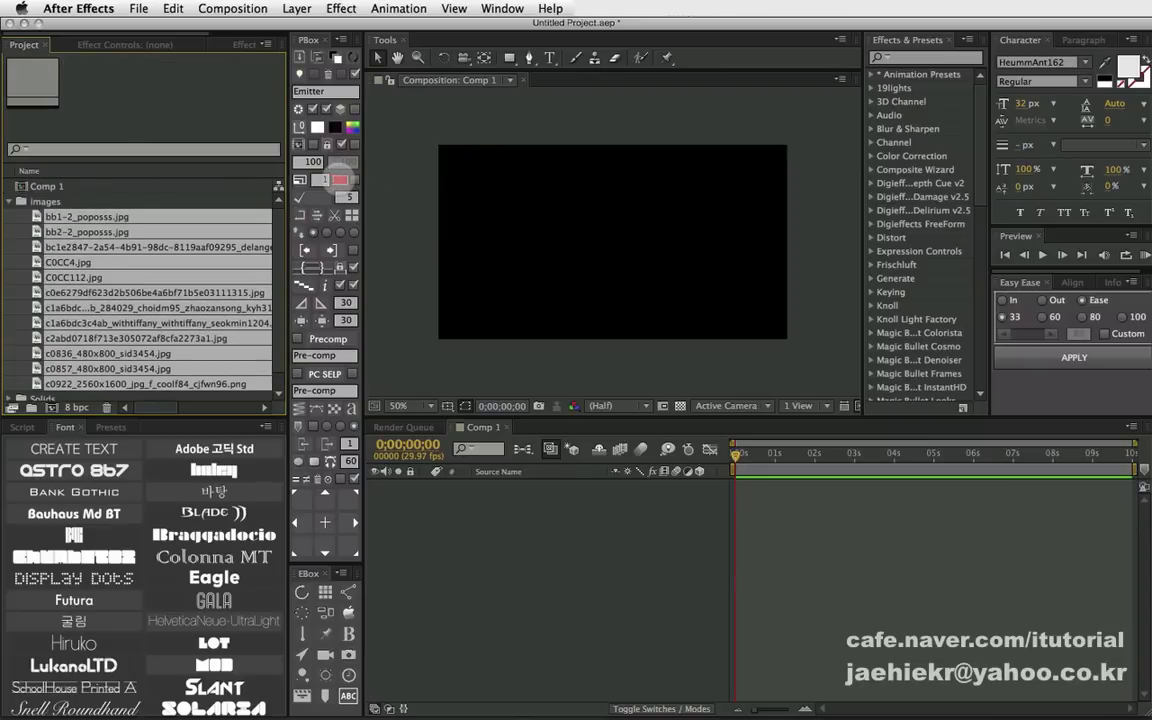
- Pick a colour and create one dummy solid layer per selected image
{"action": "left_click", "coordinate": [340, 179]}
{"action": "left_click", "coordinate": [497, 145]}
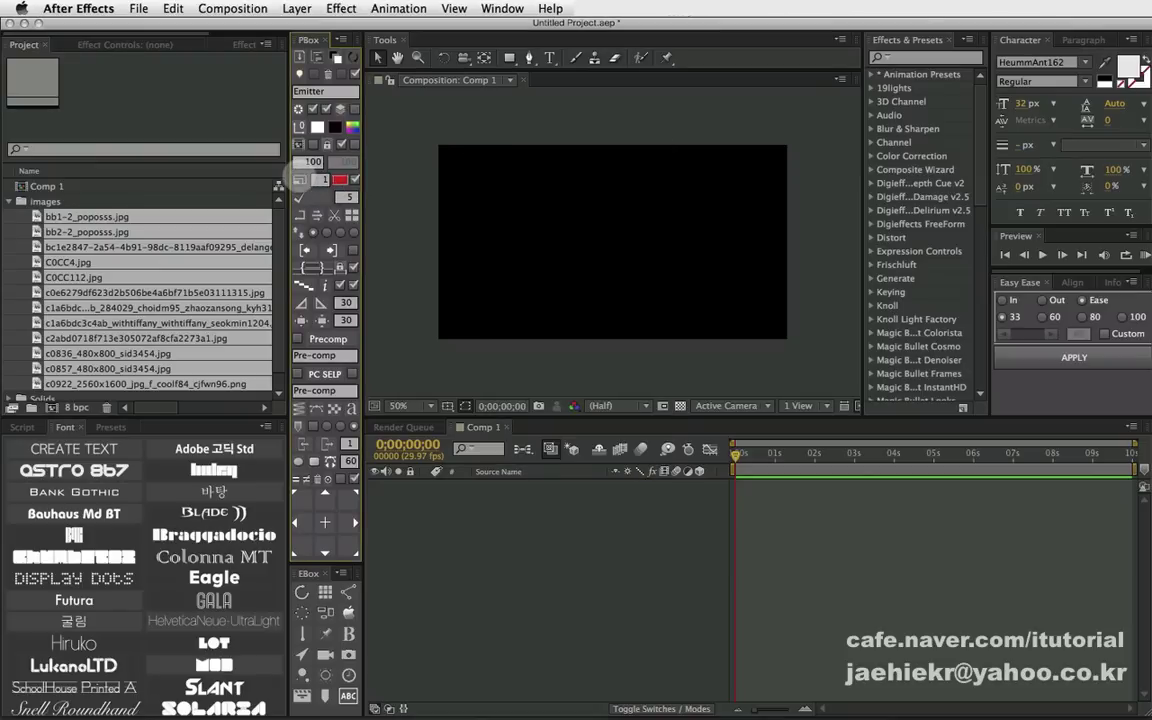
{"action": "left_click", "coordinate": [300, 179]}
{"action": "left_click", "coordinate": [696, 261]}
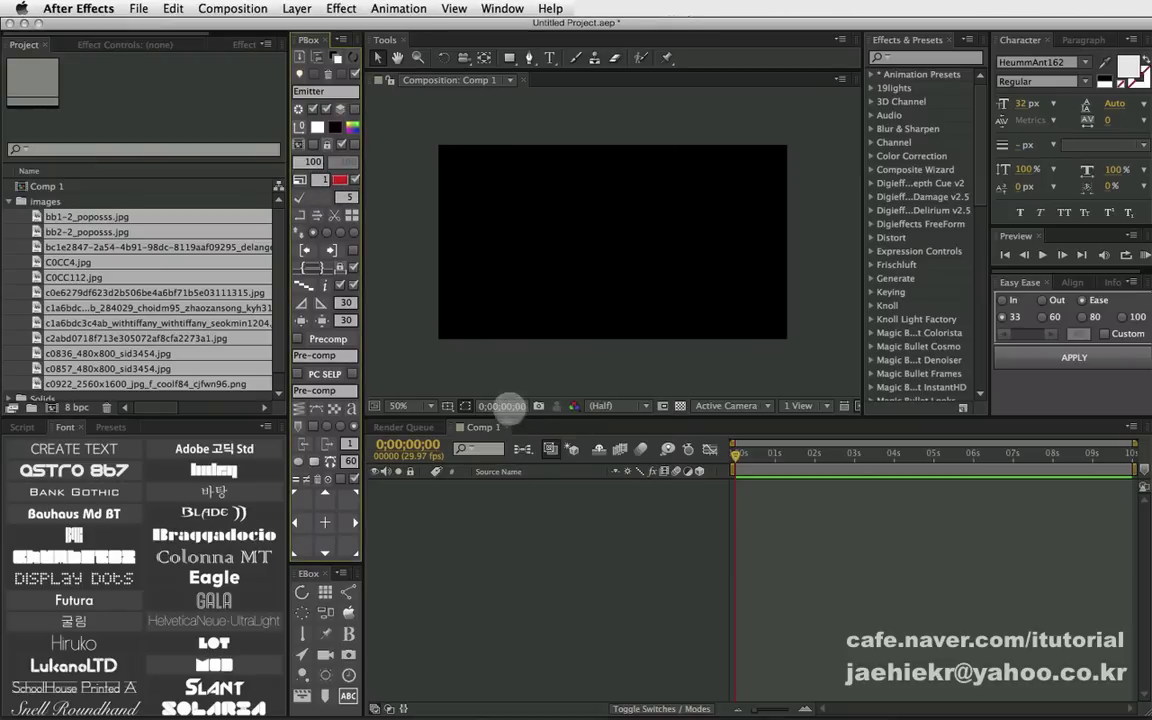
{"action": "left_click", "coordinate": [300, 179]}
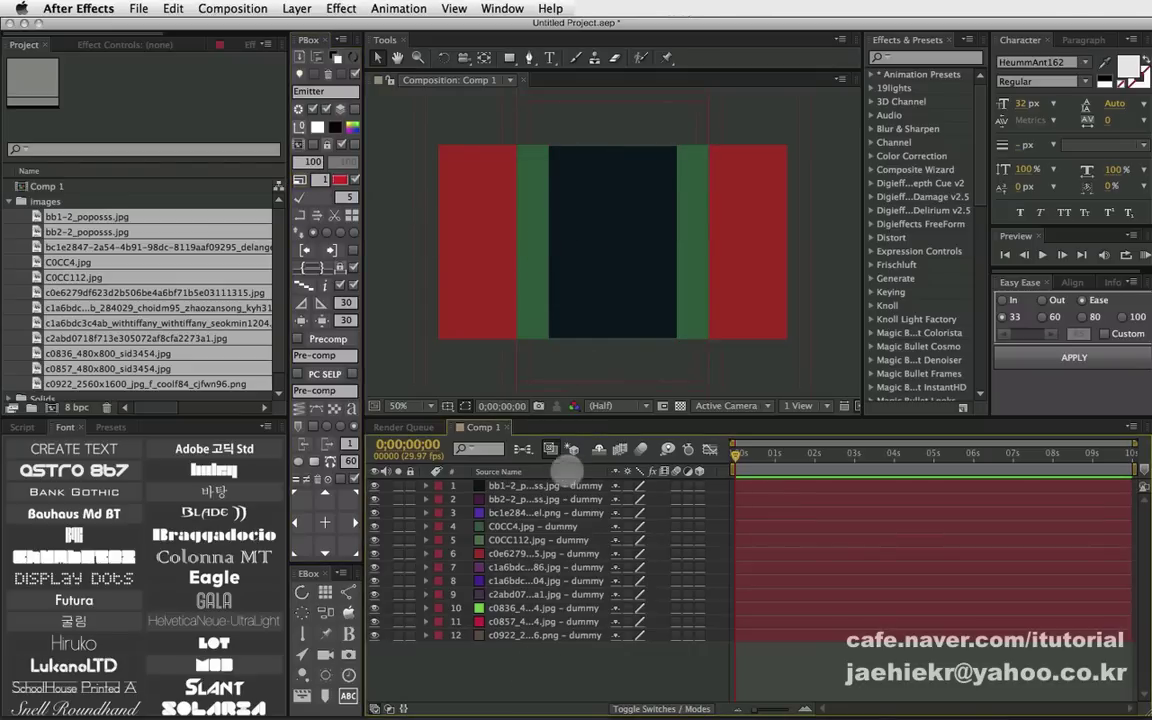
{"action": "left_click", "coordinate": [12, 253]}
{"action": "left_click", "coordinate": [75, 216]}
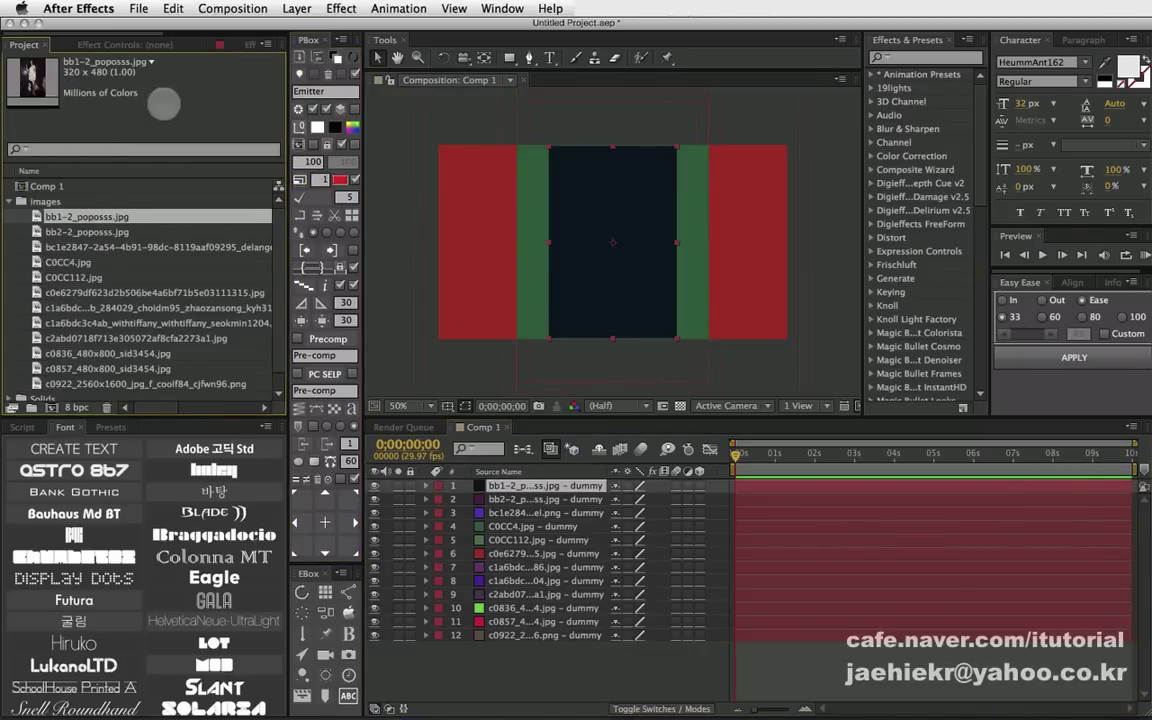
{"action": "left_click", "coordinate": [514, 487]}
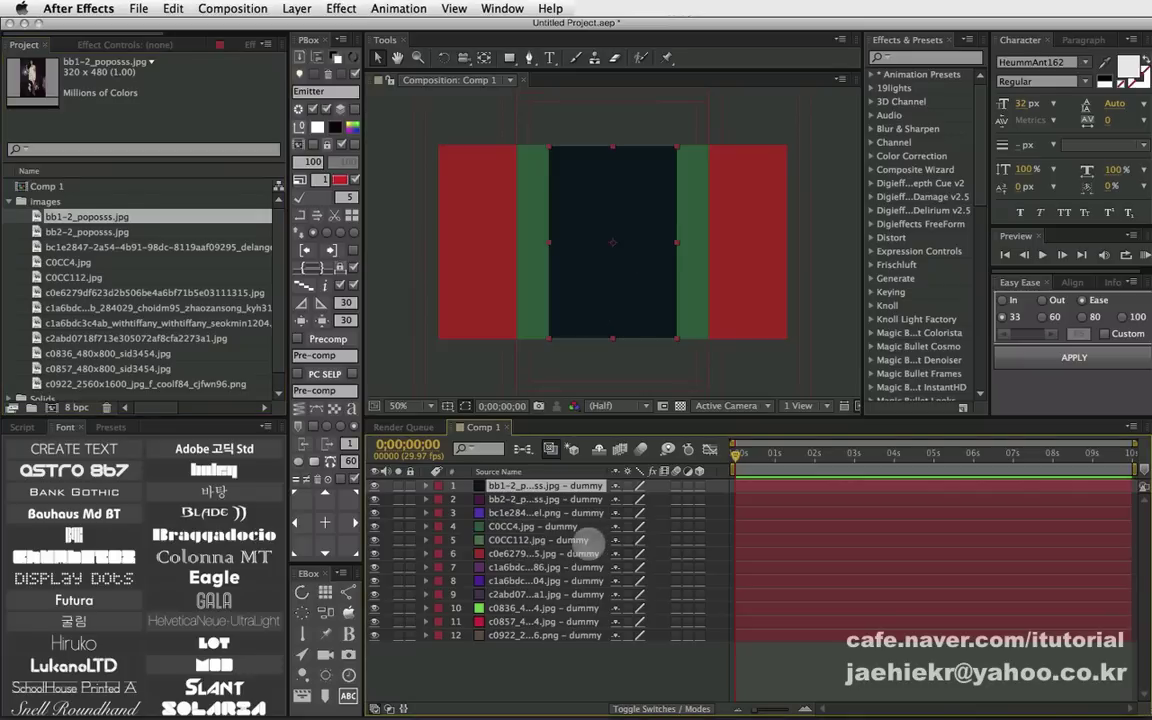
- Scale all twelve dummy layers down to 30%
{"action": "left_click_drag", "start_coordinate": [581, 668], "coordinate": [520, 480]}
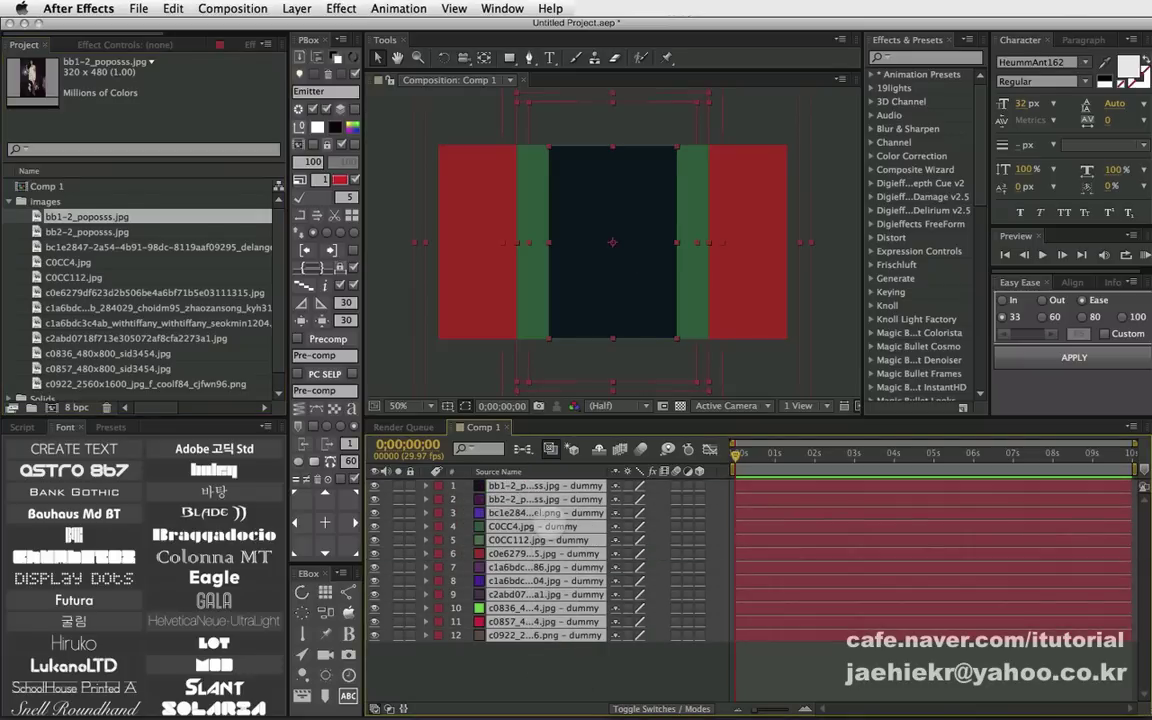
{"action": "key", "text": "s"}
{"action": "left_click_drag", "start_coordinate": [640, 499], "coordinate": [470, 450]}
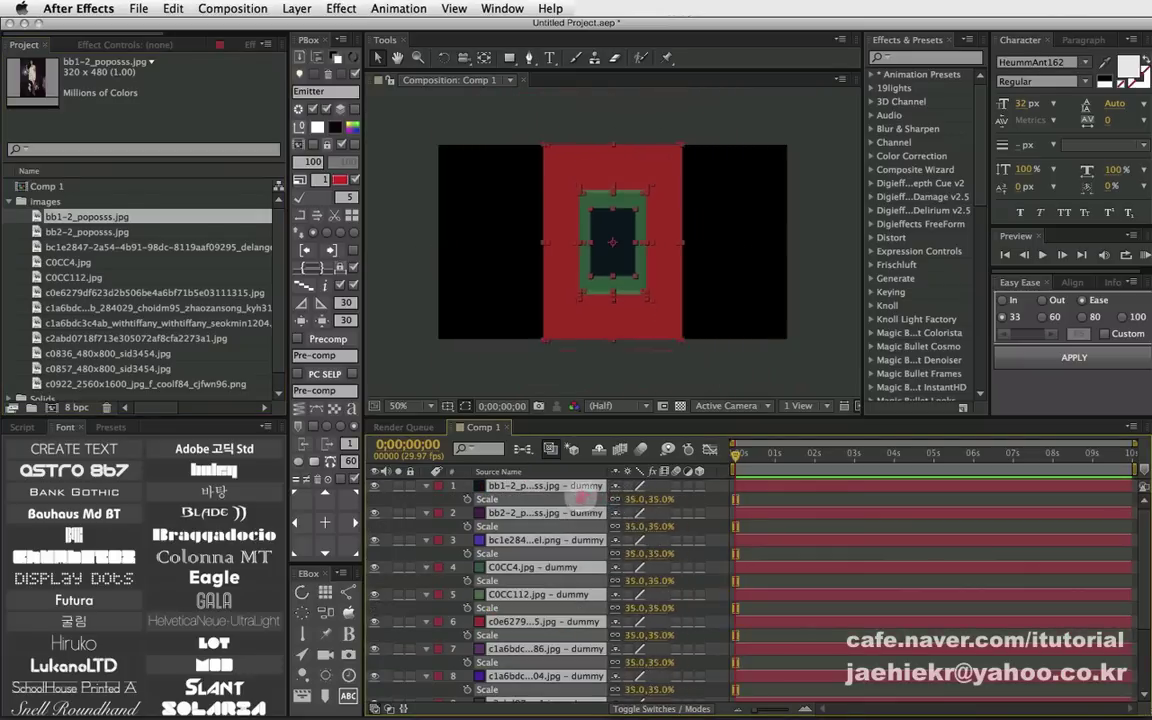
- Scatter six dummy layers to the left, top right, right, lower left, lower right and bottom
{"action": "left_click_drag", "start_coordinate": [612, 240], "coordinate": [511, 225]}
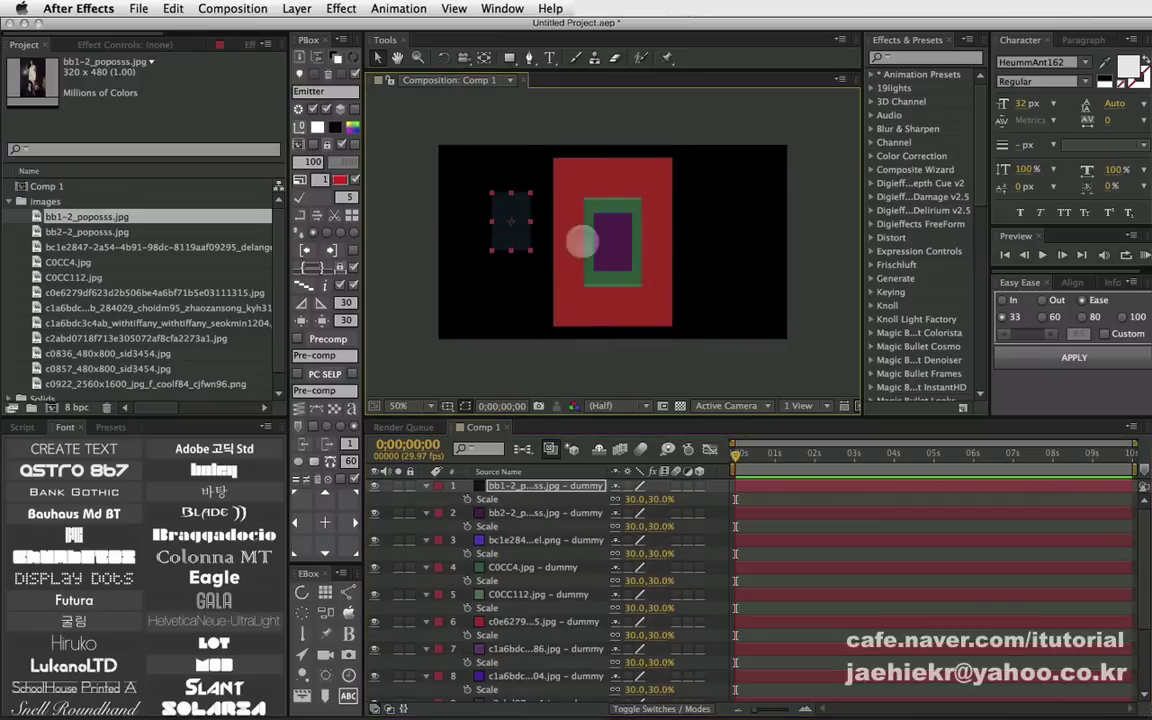
{"action": "left_click_drag", "start_coordinate": [612, 240], "coordinate": [715, 188]}
{"action": "left_click_drag", "start_coordinate": [648, 240], "coordinate": [776, 274]}
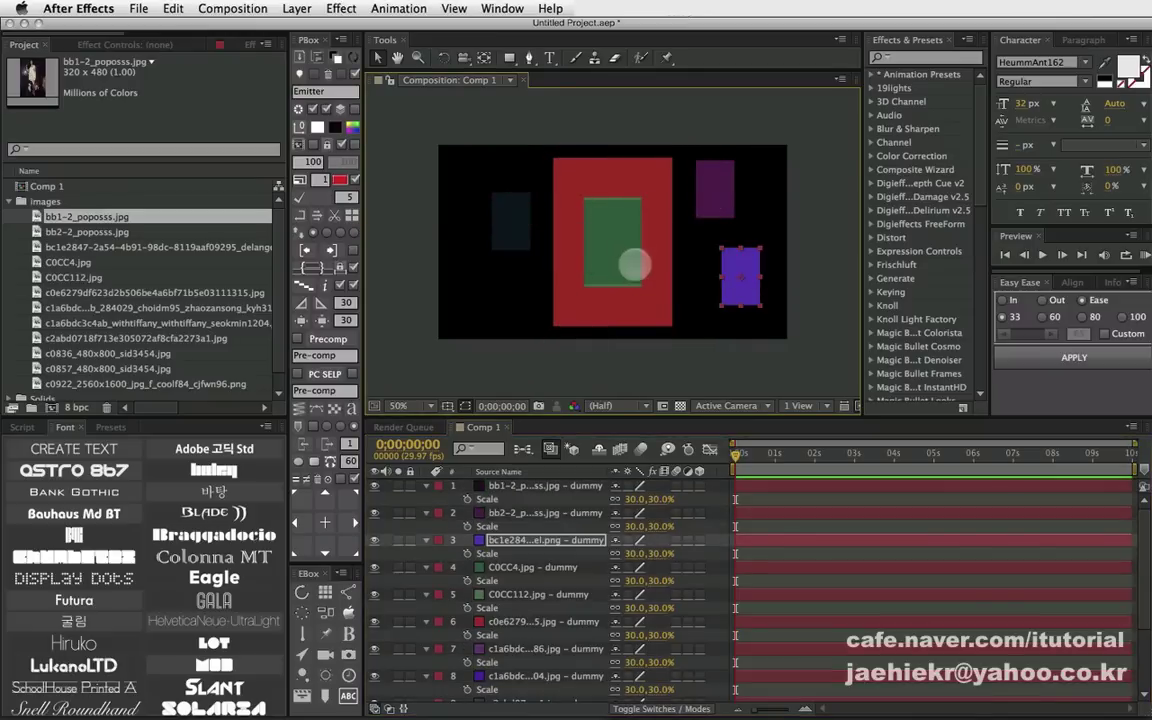
{"action": "left_click_drag", "start_coordinate": [622, 255], "coordinate": [497, 313]}
{"action": "left_click_drag", "start_coordinate": [610, 257], "coordinate": [705, 314]}
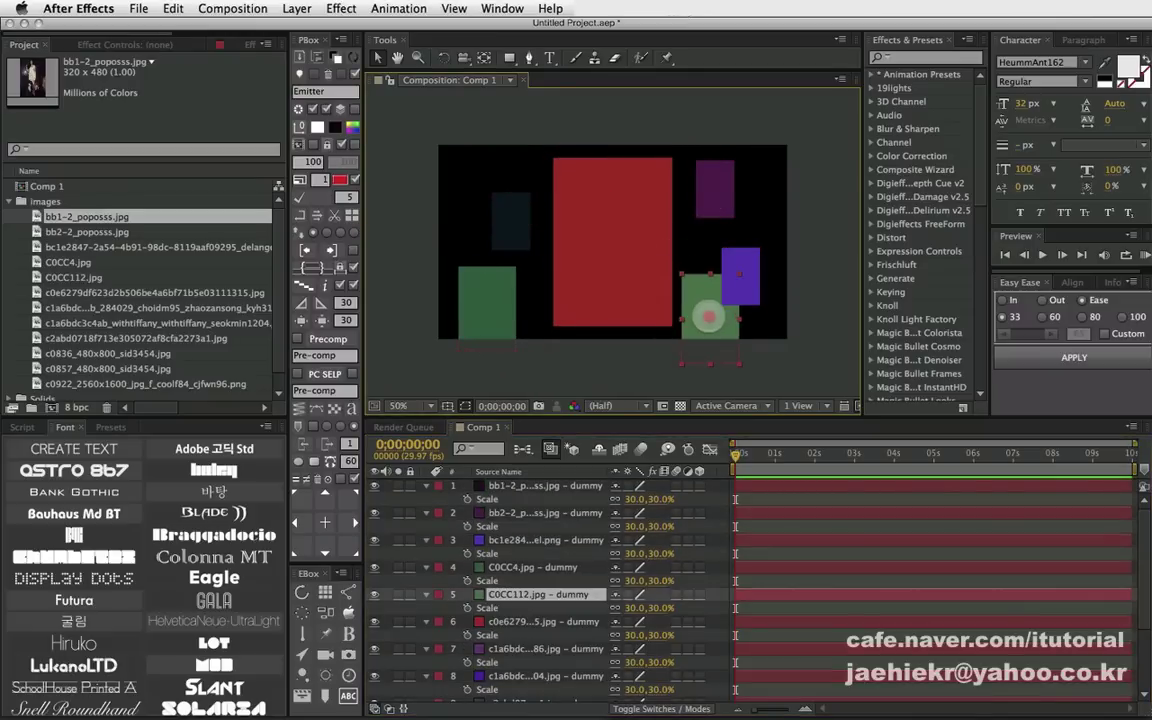
{"action": "mouse_move", "coordinate": [609, 226]}
{"action": "left_mouse_down"}
{"action": "mouse_move", "coordinate": [520, 331]}
{"action": "mouse_move", "coordinate": [637, 334]}
{"action": "left_mouse_up"}
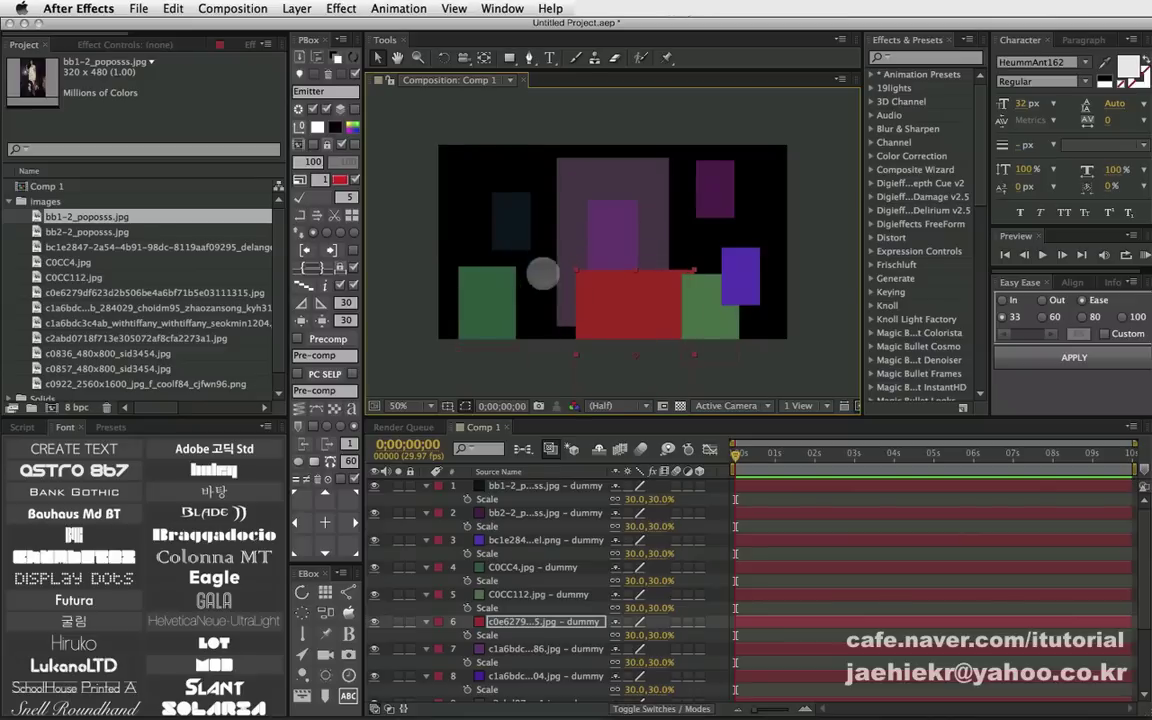
- Select all layers in the comp and all images in the images folder
{"action": "left_click", "coordinate": [541, 513]}
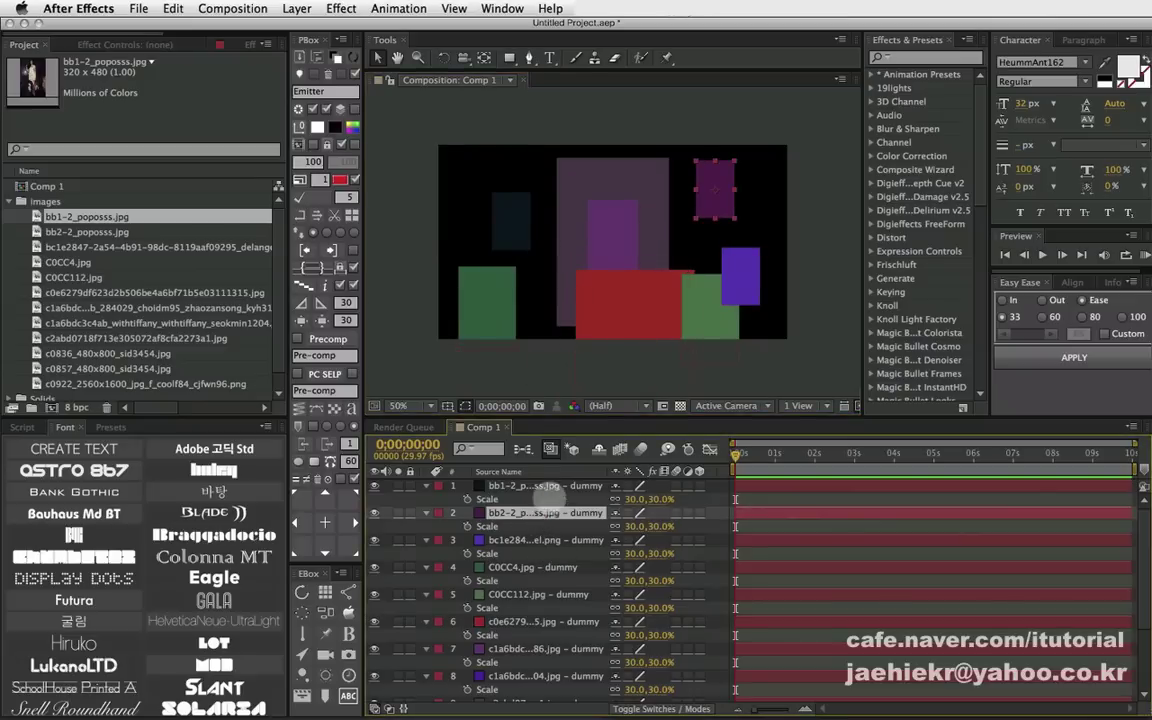
{"action": "left_click", "coordinate": [545, 487]}
{"action": "key", "text": "ctrl+a"}
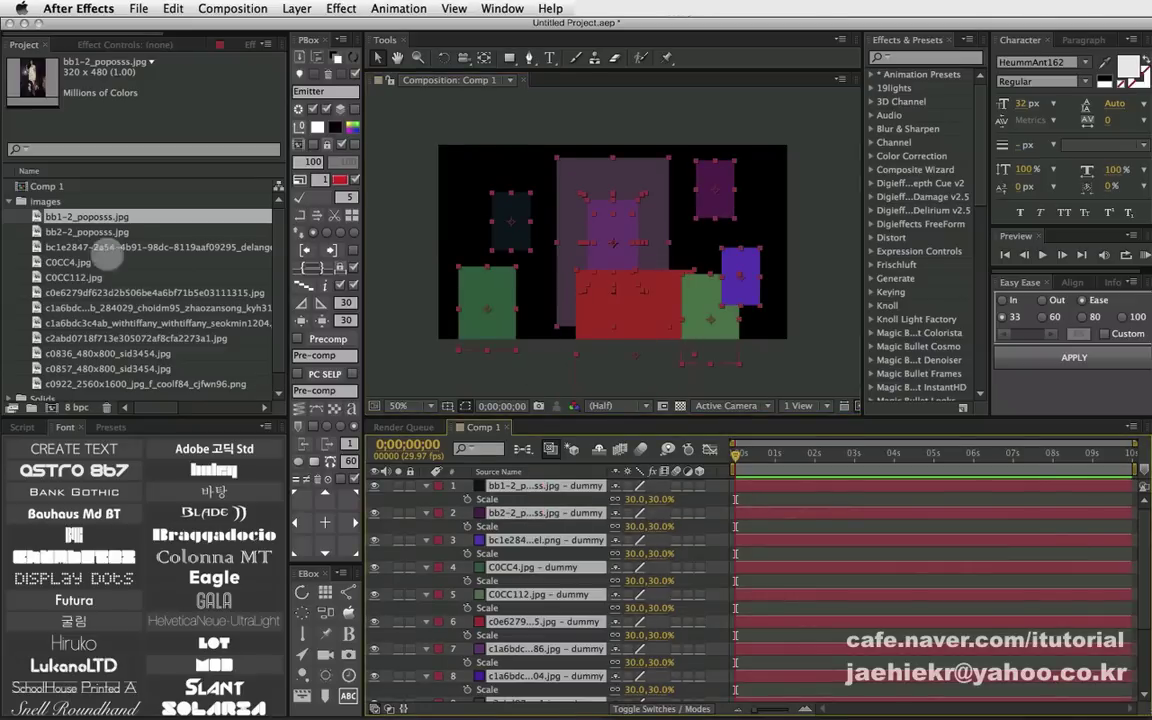
{"action": "scroll", "coordinate": [85, 310], "scroll_direction": "down", "scroll_amount": 1}
{"action": "left_click", "coordinate": [68, 369], "text": "shift"}
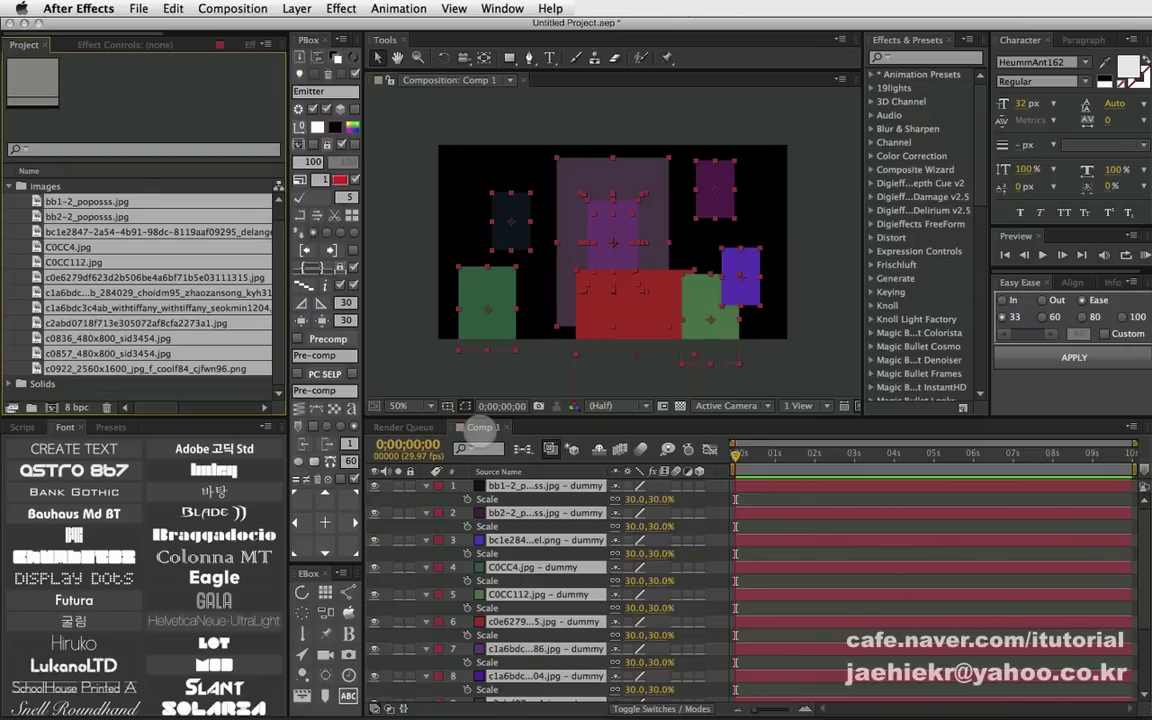
- Swap the dummy layers for the selected images and nudge the C0CC4.jpg photo up-left
{"action": "left_click", "coordinate": [318, 50]}
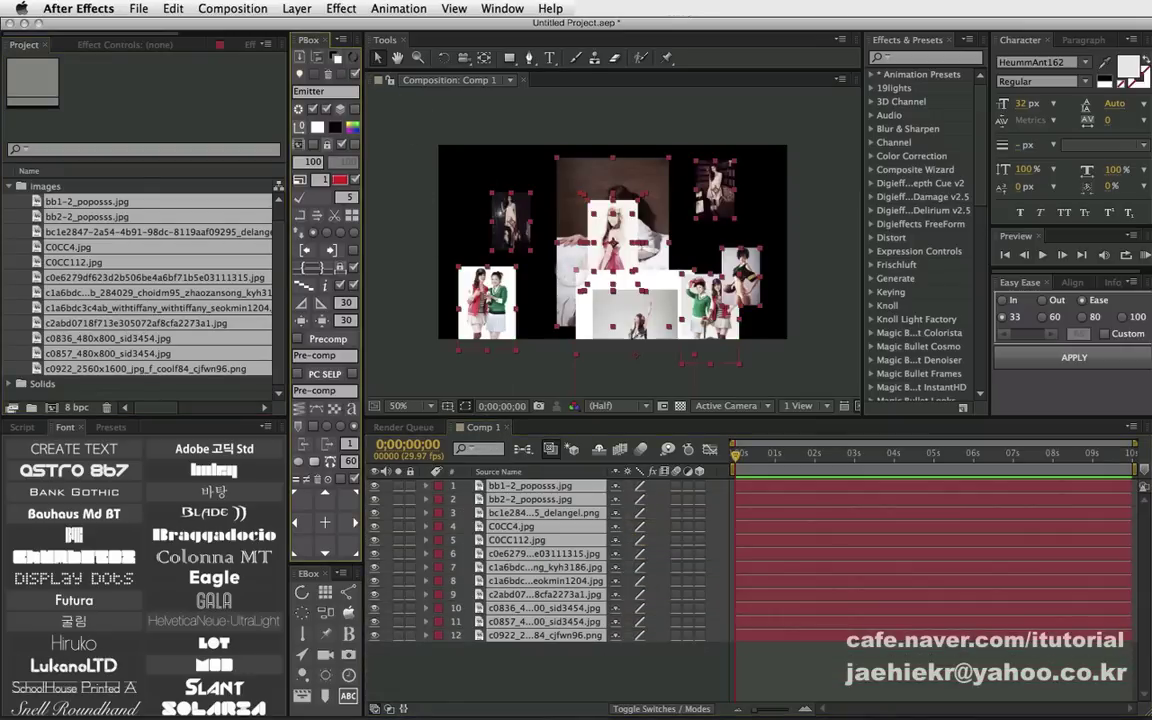
{"action": "key", "text": "F2"}
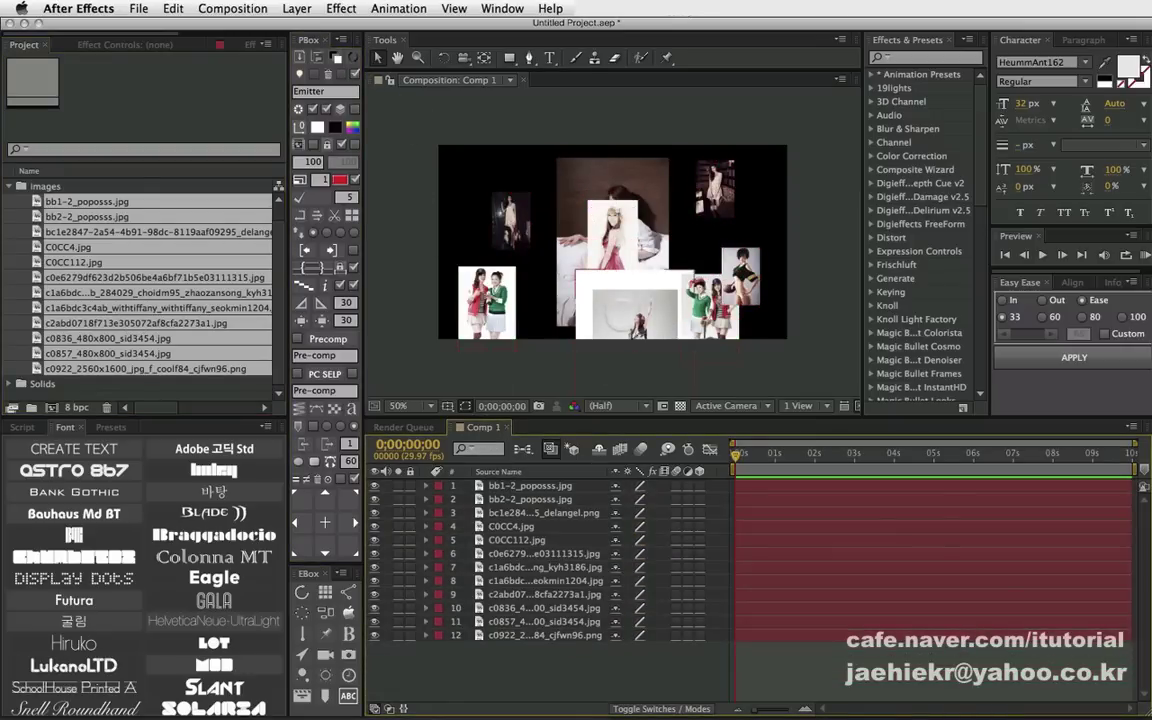
{"action": "left_click", "coordinate": [544, 553]}
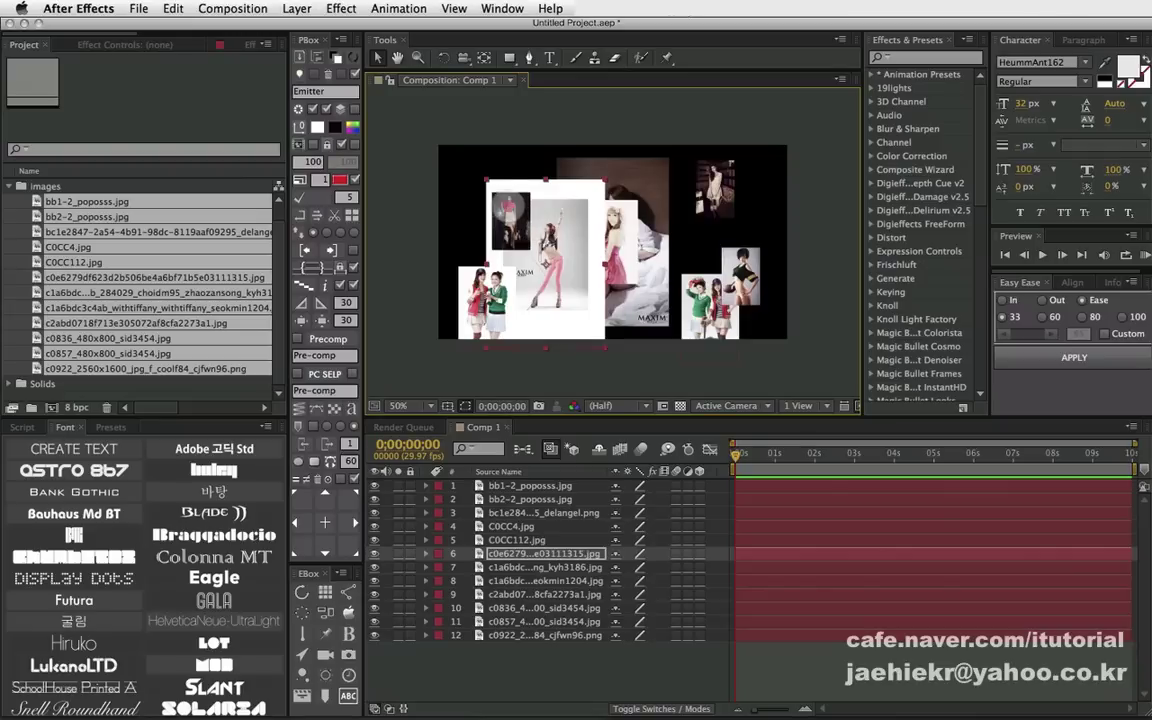
{"action": "left_click", "coordinate": [511, 526]}
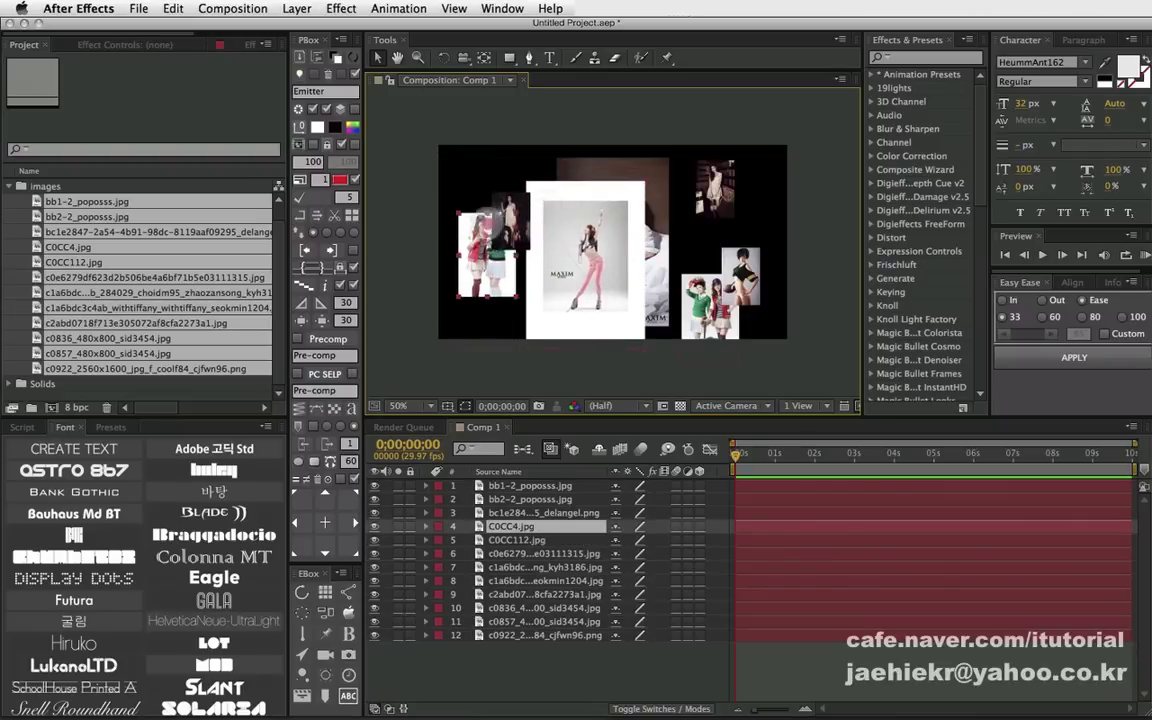
{"action": "left_click_drag", "start_coordinate": [481, 218], "coordinate": [468, 202]}
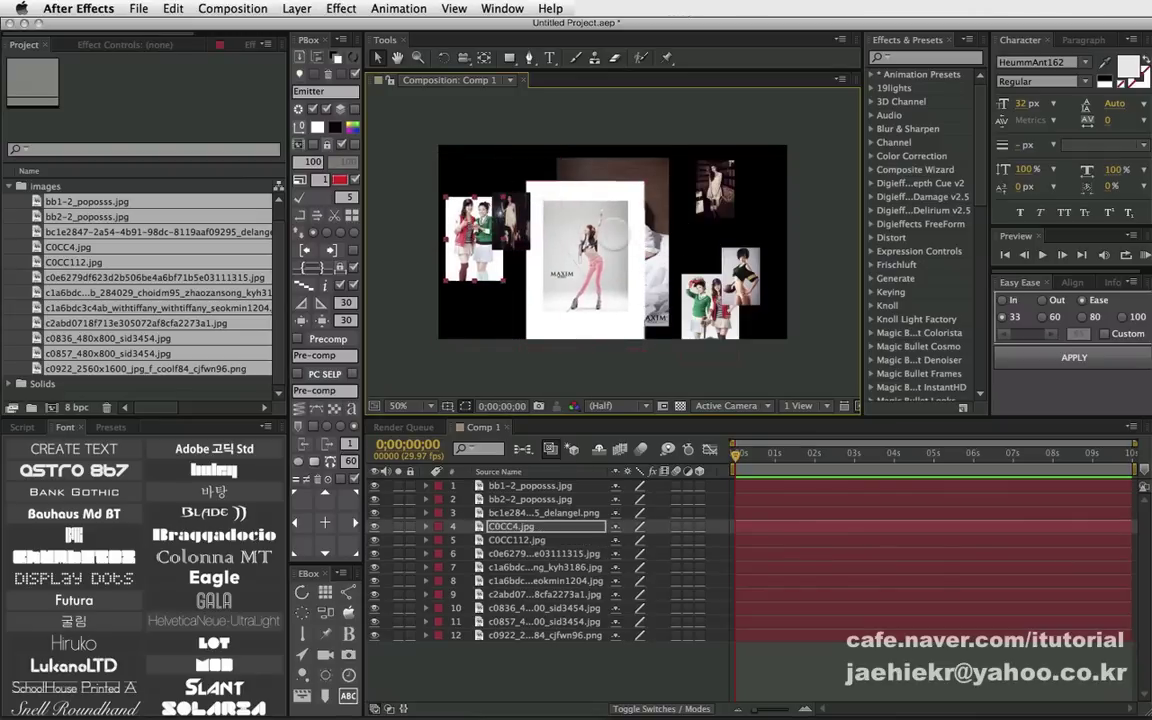
- Select layers 6, 7 and bb1-2_poposss.jpg, then clear the project image selection
{"action": "left_click", "coordinate": [544, 553]}
{"action": "left_click", "coordinate": [544, 567]}
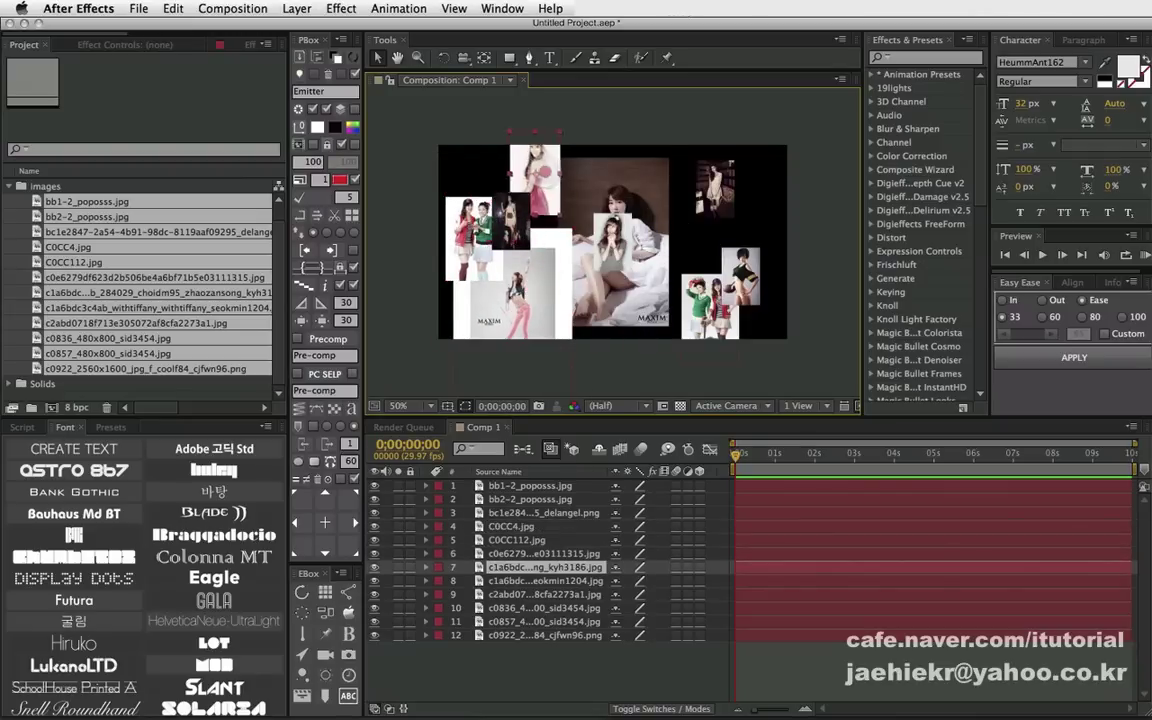
{"action": "left_click", "coordinate": [500, 485]}
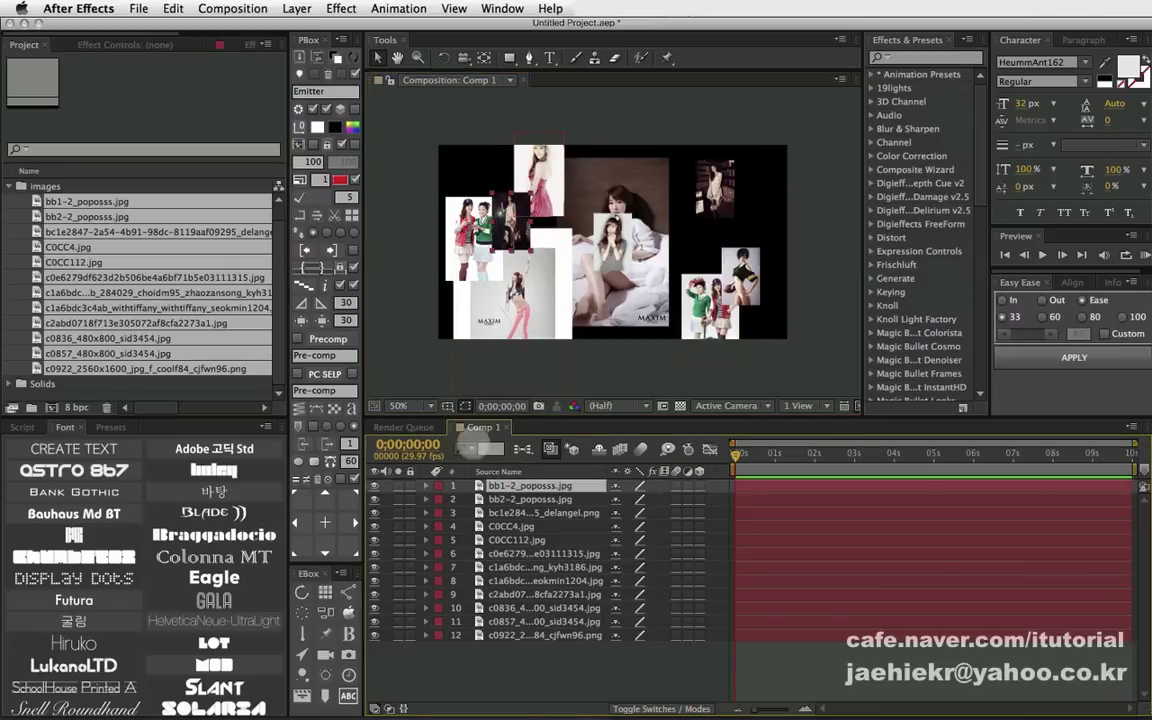
{"action": "left_click", "coordinate": [22, 218]}
- Replace all twelve layers with the withtiffany seokmin photo
{"action": "left_click", "coordinate": [60, 201]}
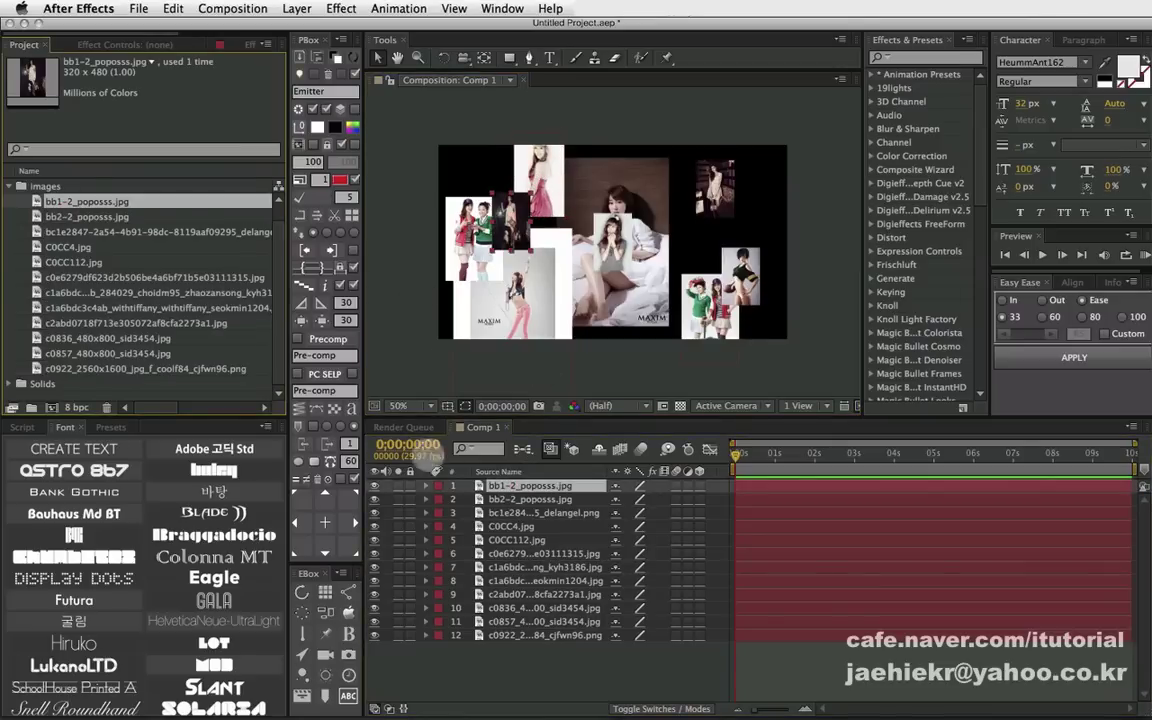
{"action": "left_click", "coordinate": [516, 540]}
{"action": "left_click", "coordinate": [130, 246]}
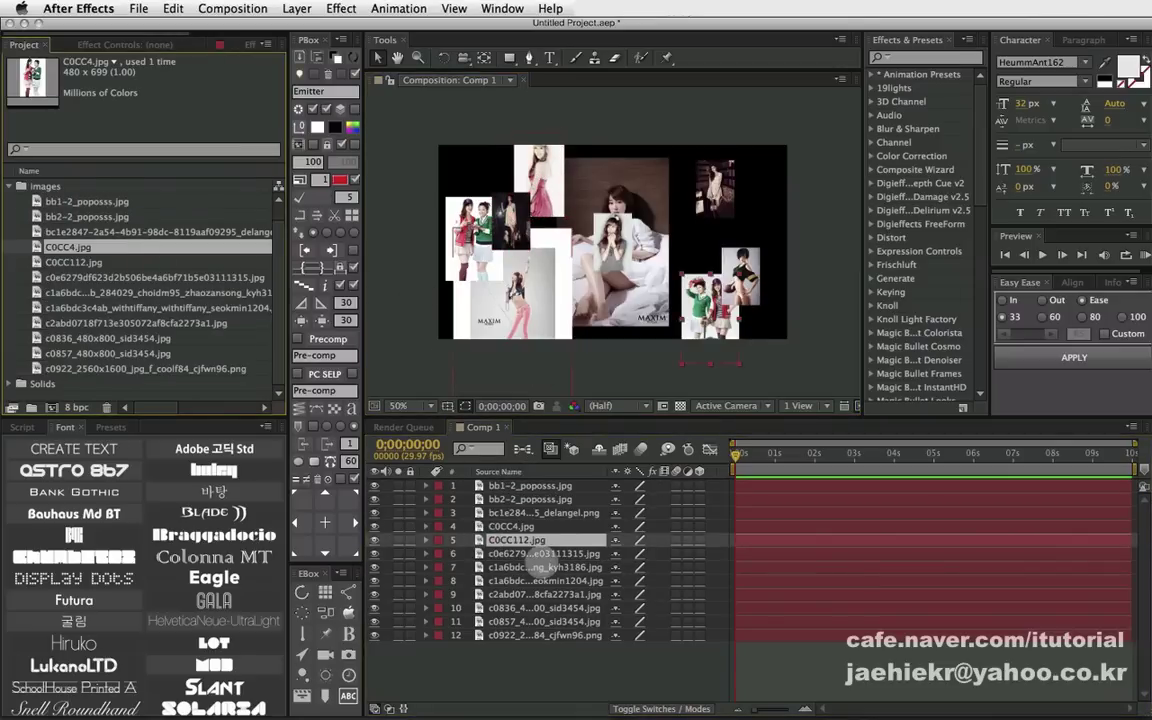
{"action": "left_click", "coordinate": [500, 567]}
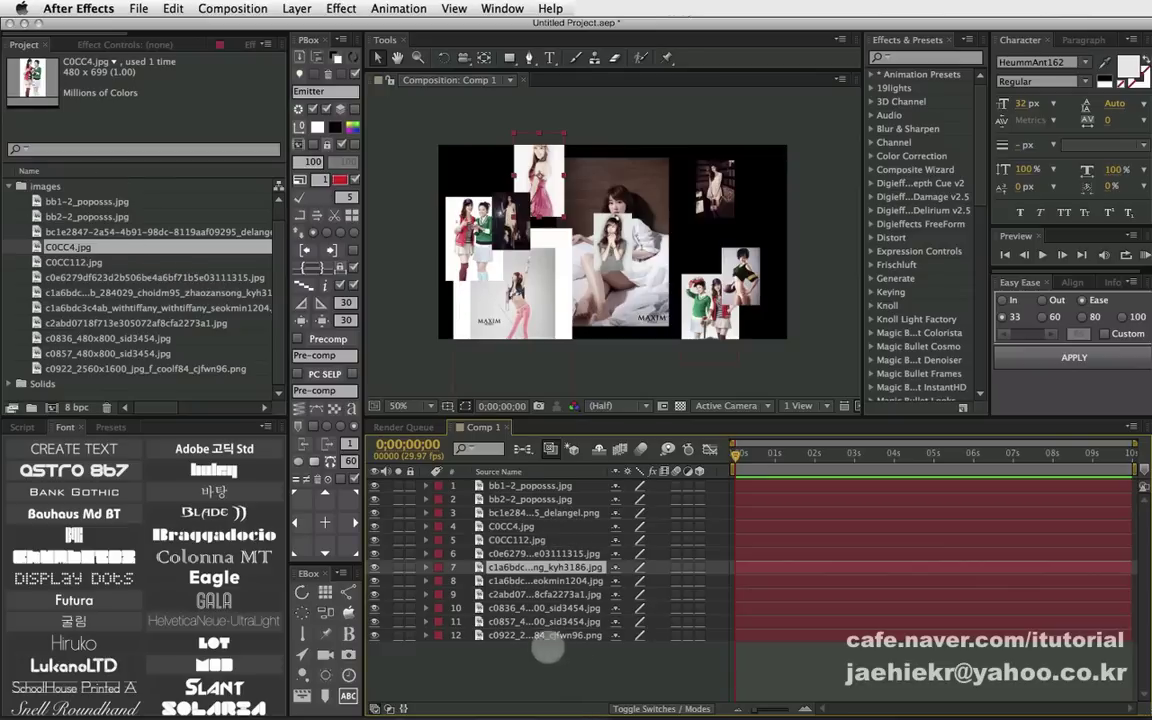
{"action": "left_click_drag", "start_coordinate": [548, 666], "coordinate": [512, 470]}
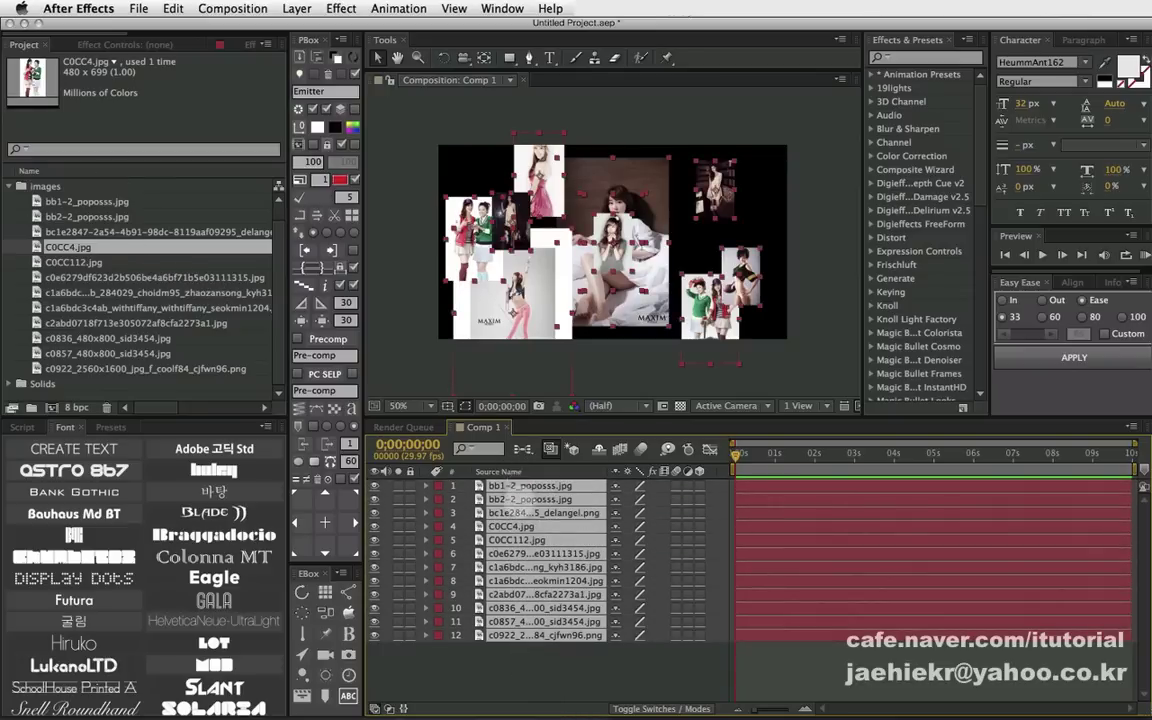
{"action": "left_click", "coordinate": [95, 307]}
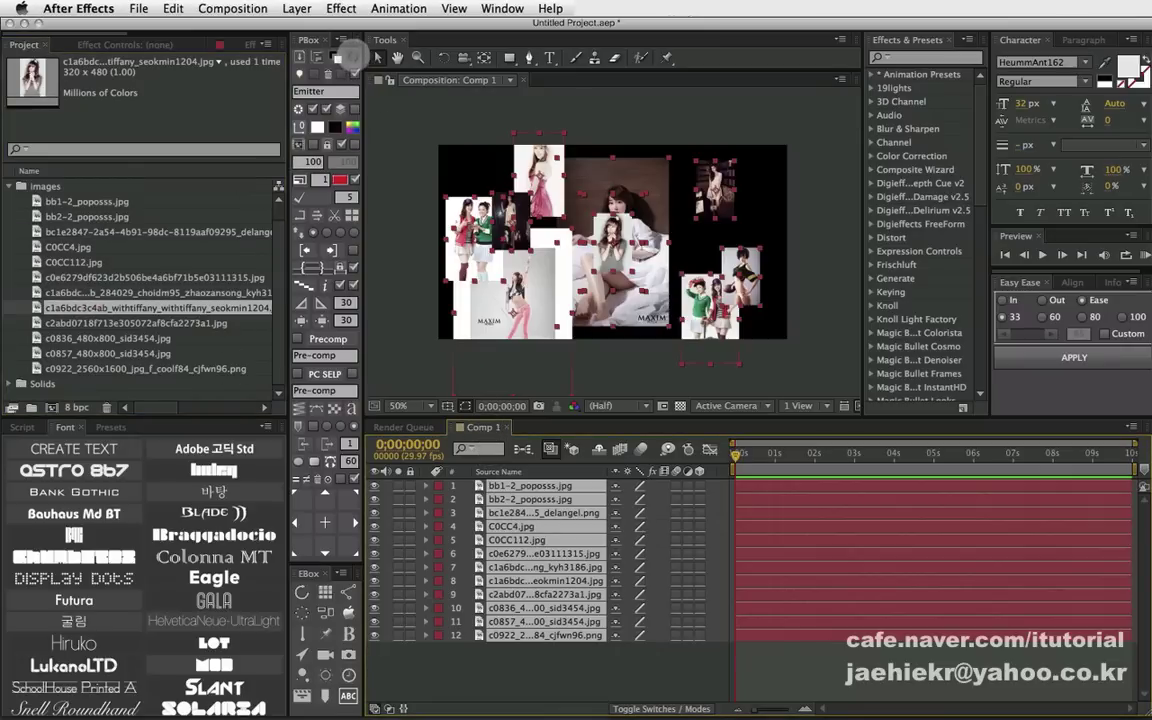
{"action": "left_click", "coordinate": [351, 56]}
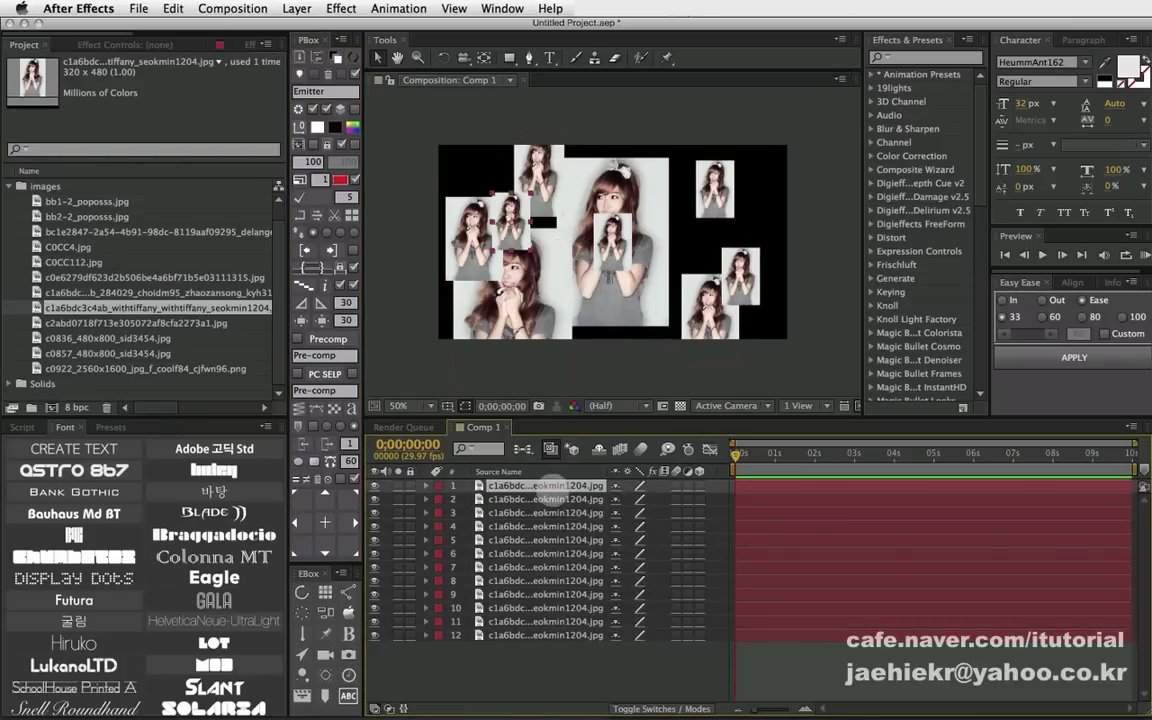
- Replace layers 5 and 9 with the c0e6279 photo
{"action": "left_click", "coordinate": [547, 540]}
{"action": "left_click", "coordinate": [547, 592], "text": "super"}
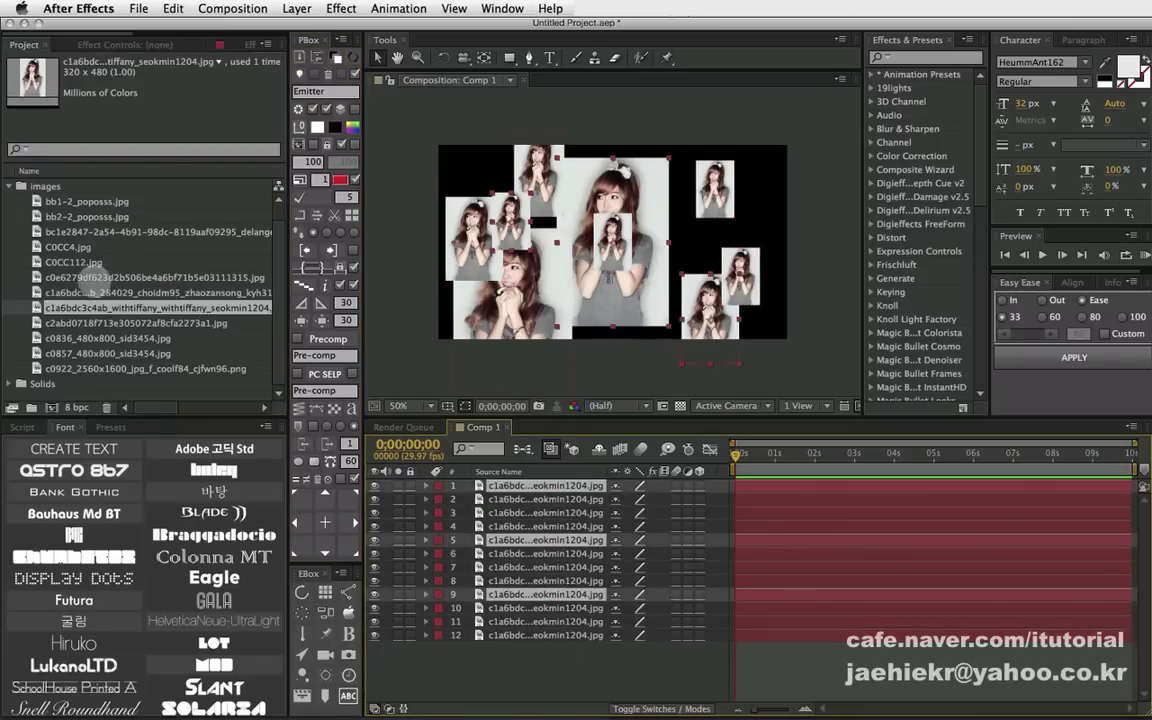
{"action": "left_click", "coordinate": [88, 277]}
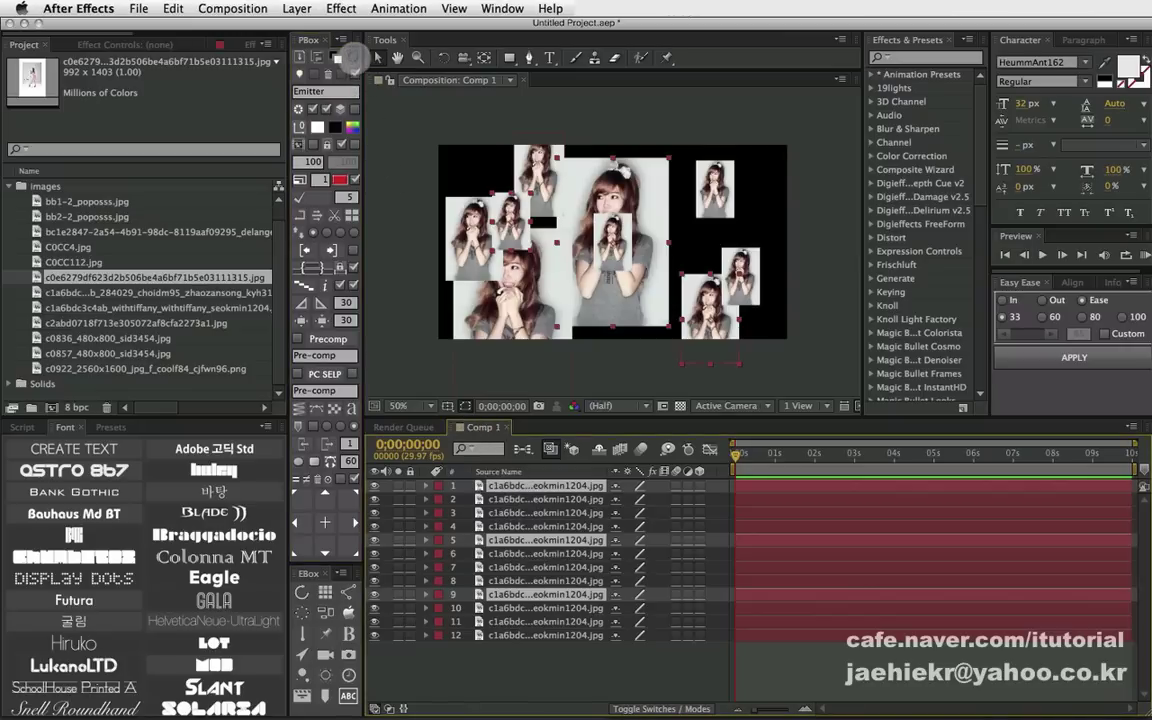
{"action": "left_click", "coordinate": [340, 57]}
- Replace layers 3, 8 and 12 with c0836_480x800_sid3454.jpg
{"action": "left_click", "coordinate": [100, 338]}
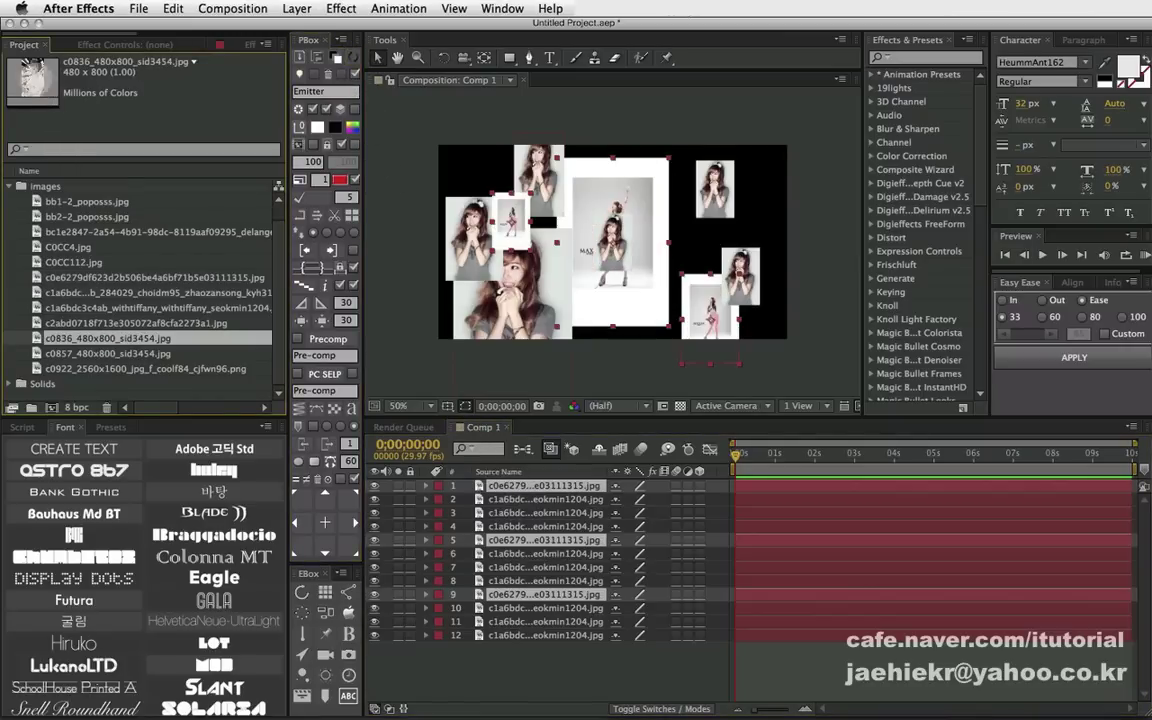
{"action": "left_click", "coordinate": [512, 512]}
{"action": "left_click", "coordinate": [563, 580], "text": "super"}
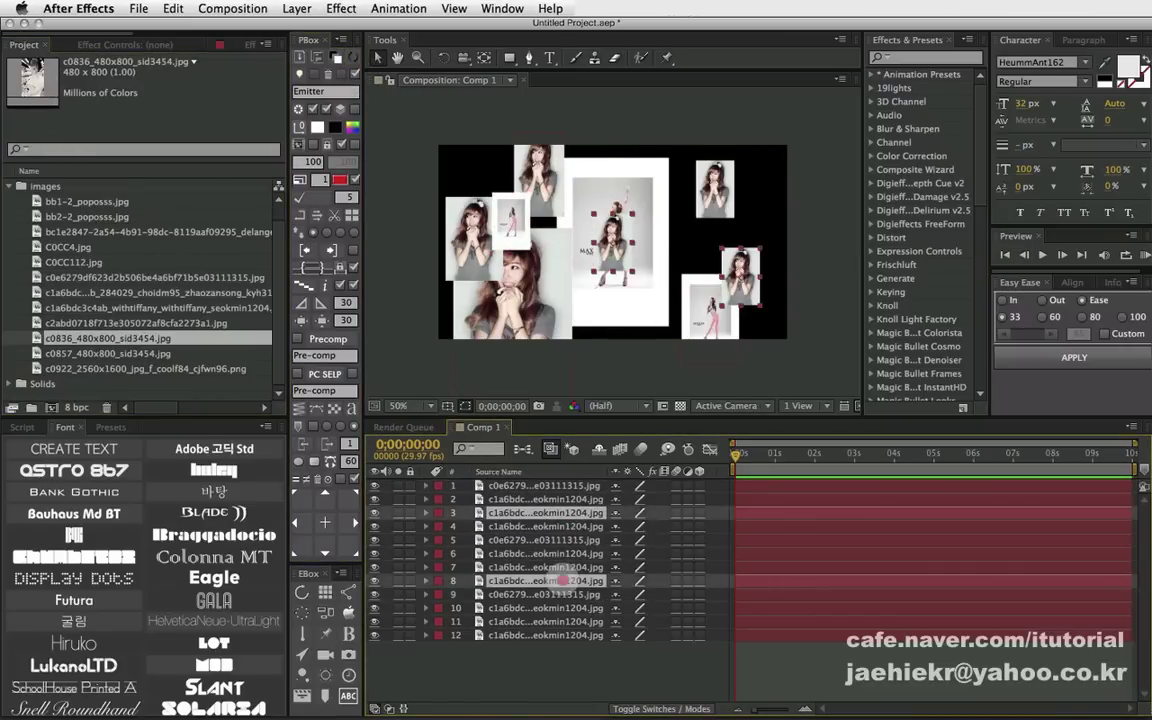
{"action": "left_click", "coordinate": [555, 635], "text": "super"}
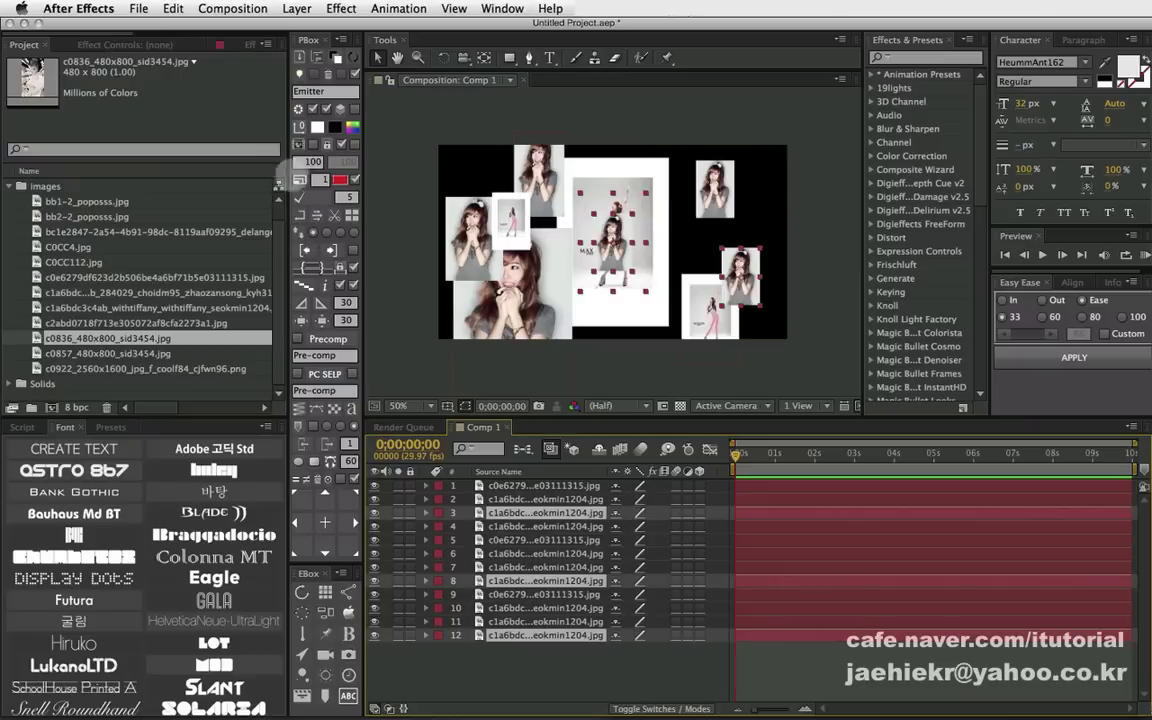
{"action": "left_click", "coordinate": [338, 57]}
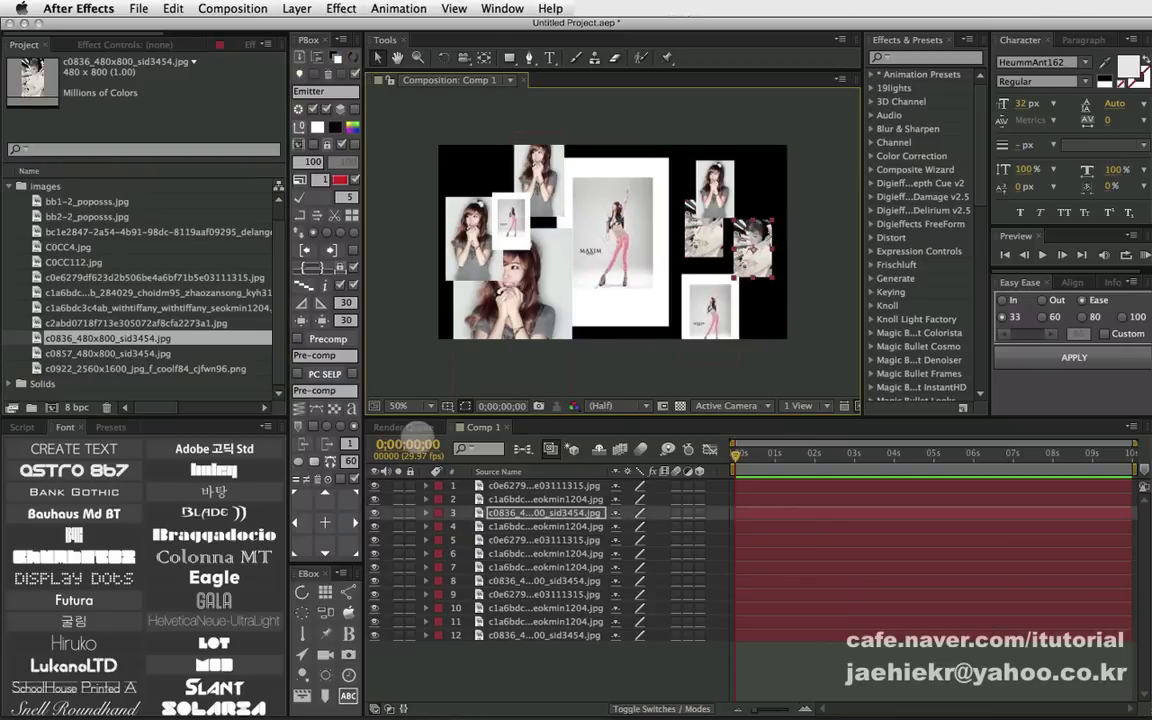
{"action": "key", "text": "super+a"}
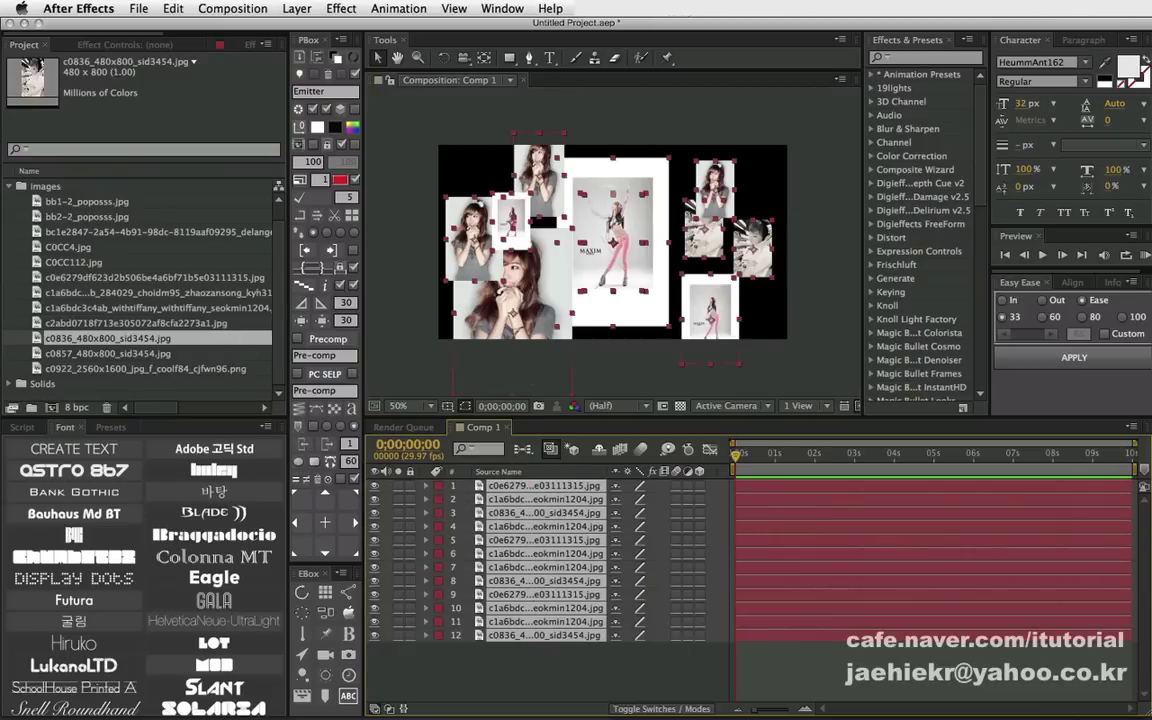
{"action": "left_click", "coordinate": [528, 652]}
- Build a new composition from FOX_Montage.mov via the New Composition icon
{"action": "left_click", "coordinate": [532, 556]}
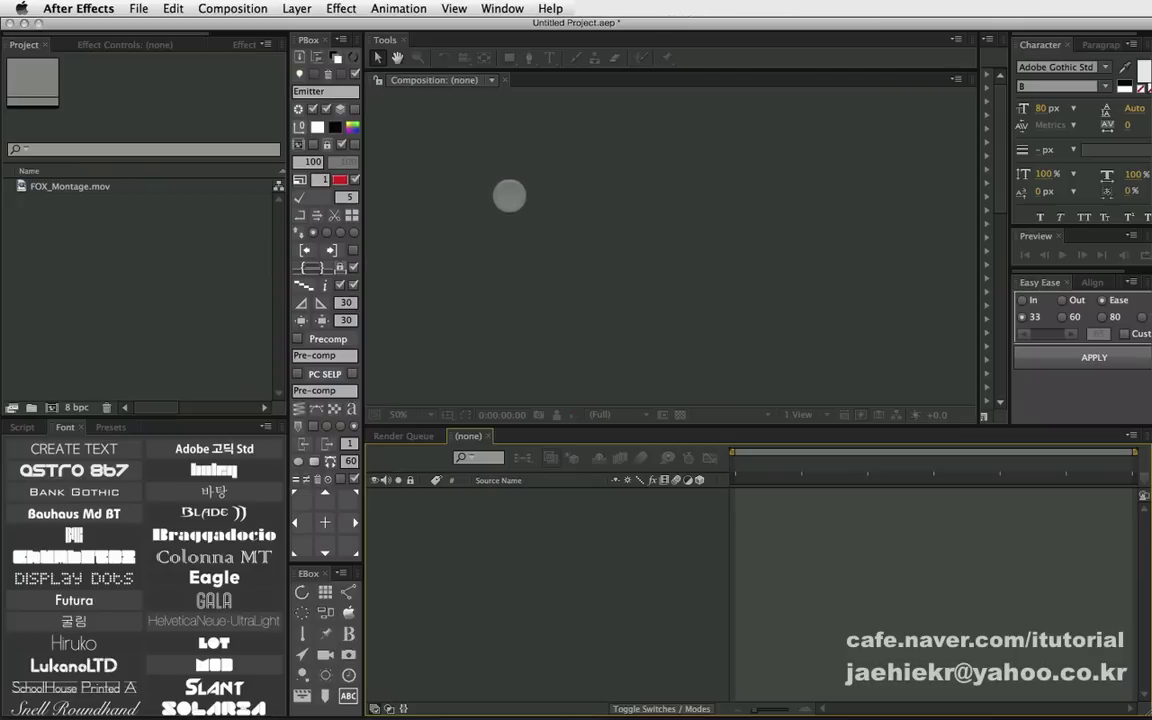
{"action": "left_click", "coordinate": [72, 187]}
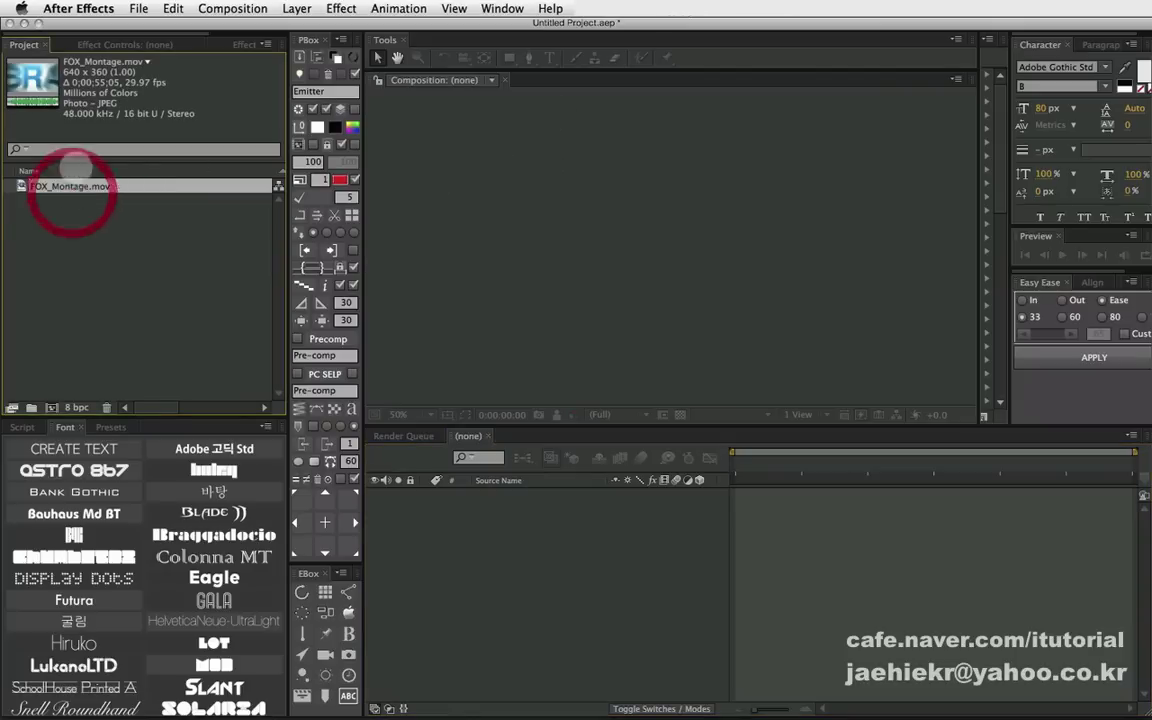
{"action": "left_click", "coordinate": [51, 406]}
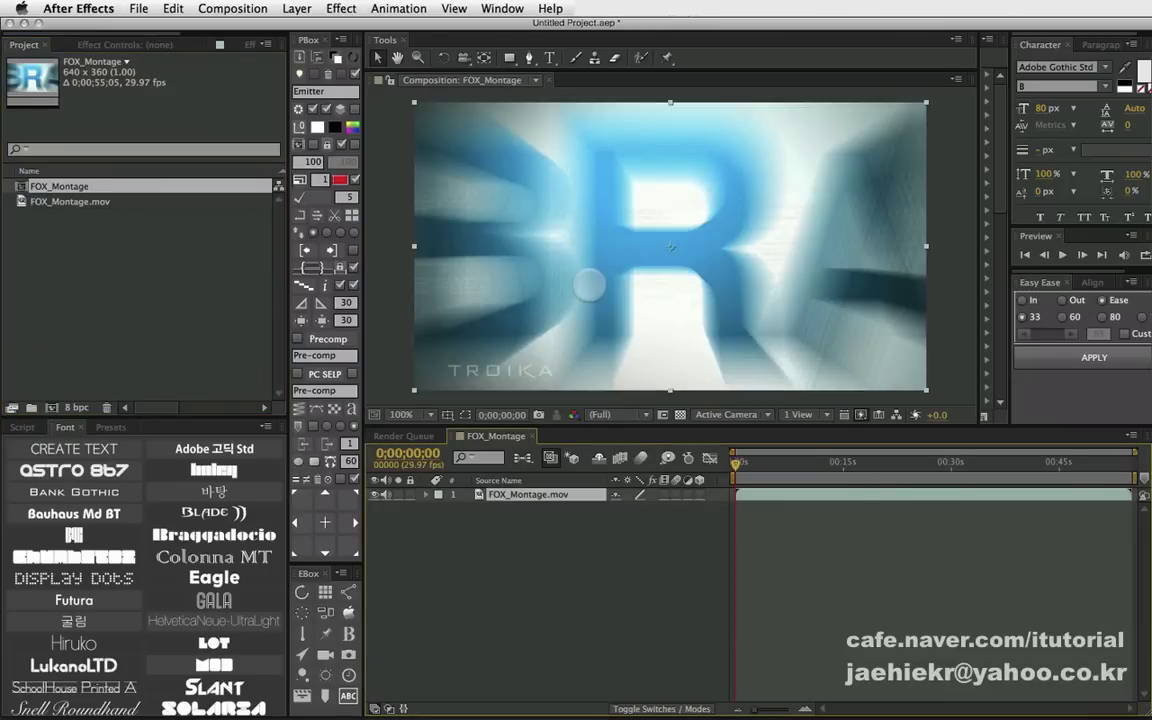
- At about six seconds, draw a small square mask near the upper left
{"action": "left_click_drag", "start_coordinate": [737, 462], "coordinate": [780, 463]}
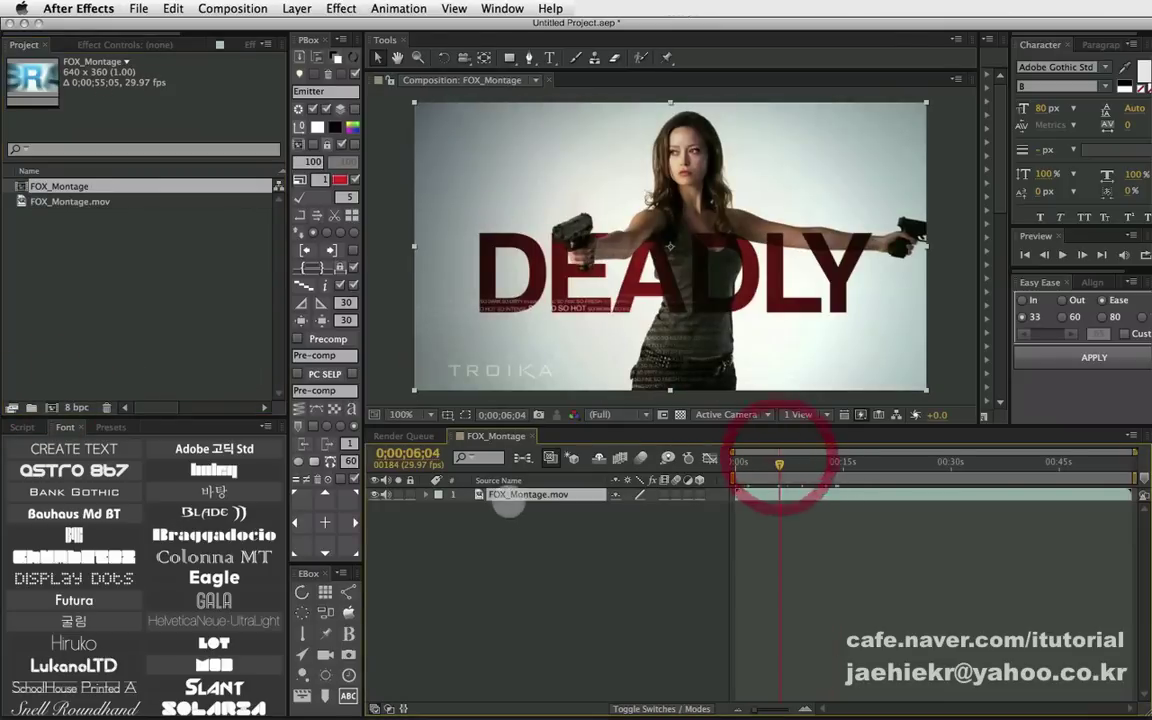
{"action": "left_click", "coordinate": [503, 494]}
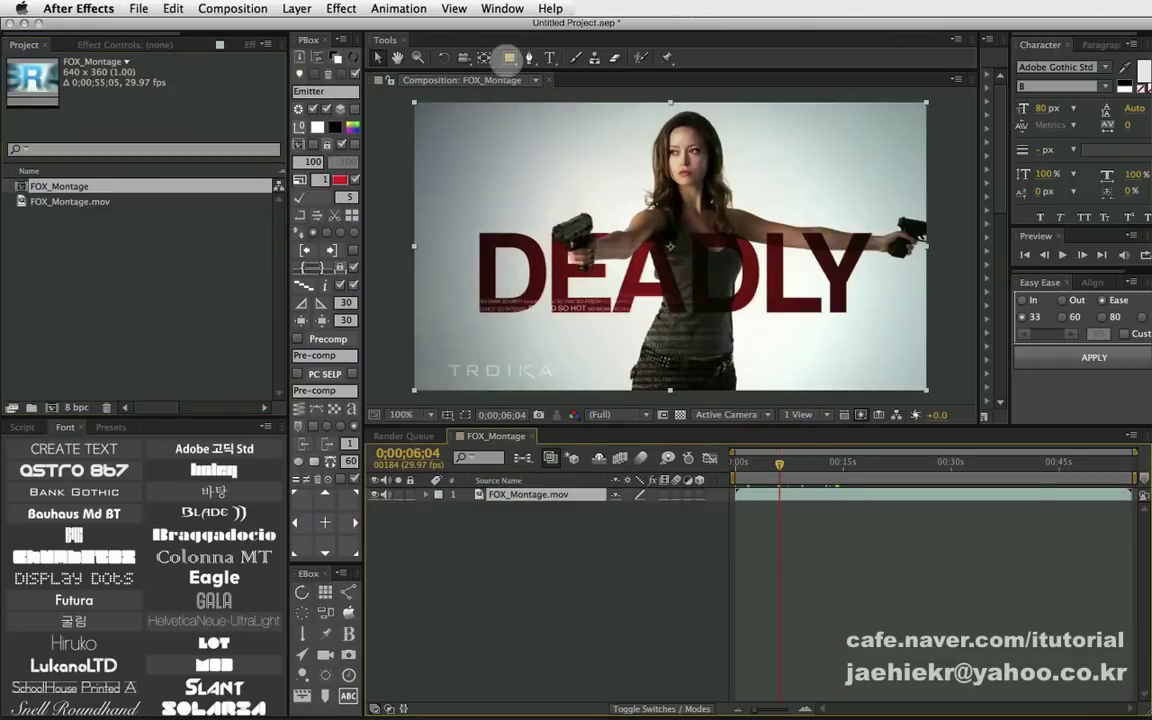
{"action": "left_click", "coordinate": [509, 57]}
{"action": "left_click_drag", "start_coordinate": [484, 140], "coordinate": [542, 198]}
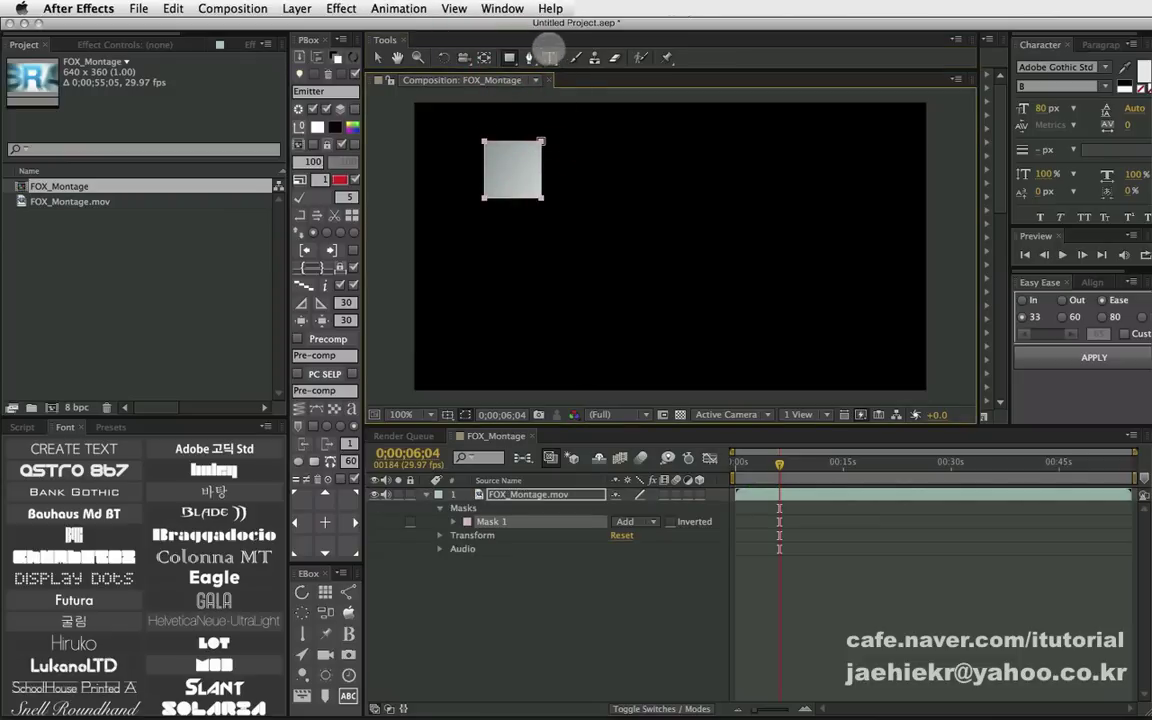
- Draw two elliptical masks, one around the woman's face and one at lower right
{"action": "left_click_drag", "start_coordinate": [509, 57], "coordinate": [578, 90]}
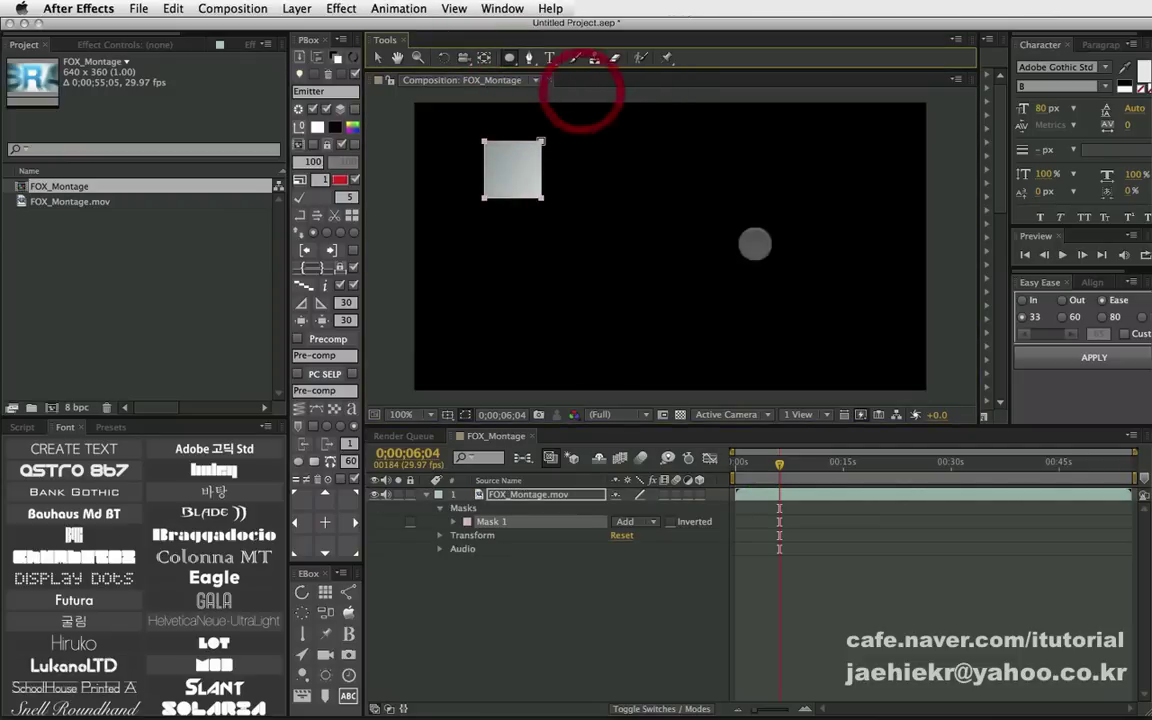
{"action": "left_click_drag", "start_coordinate": [669, 141], "coordinate": [745, 218]}
{"action": "left_click_drag", "start_coordinate": [752, 276], "coordinate": [846, 365]}
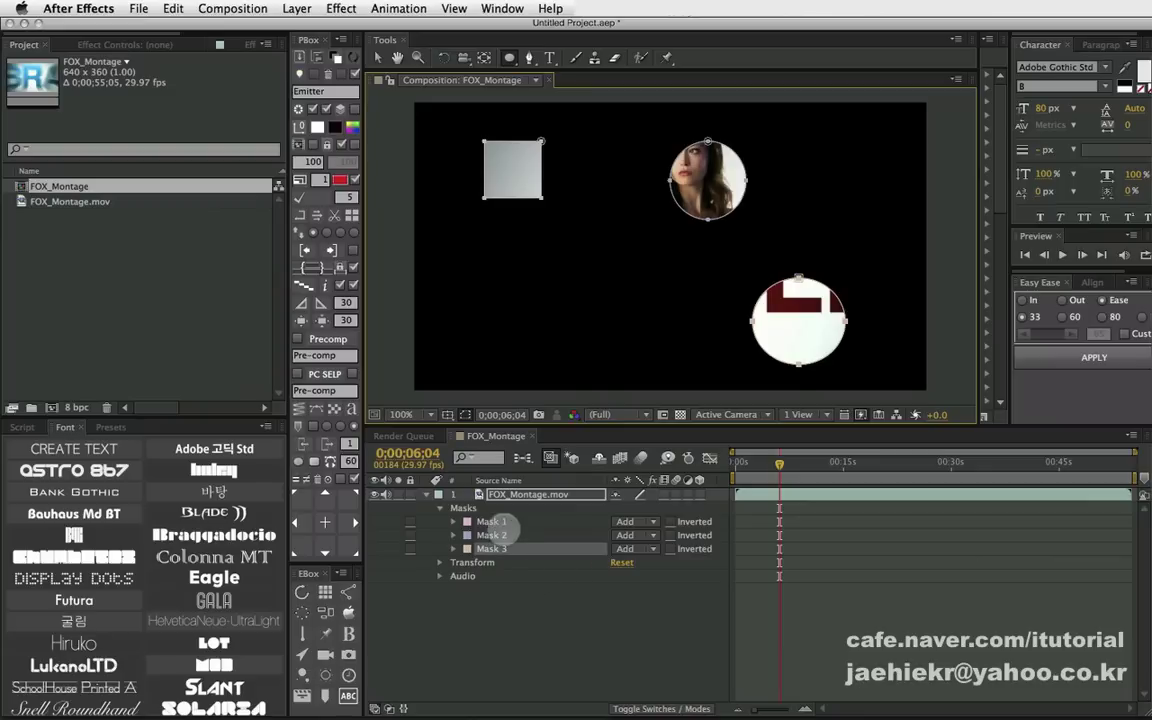
{"action": "left_click_drag", "start_coordinate": [488, 524], "coordinate": [497, 548]}
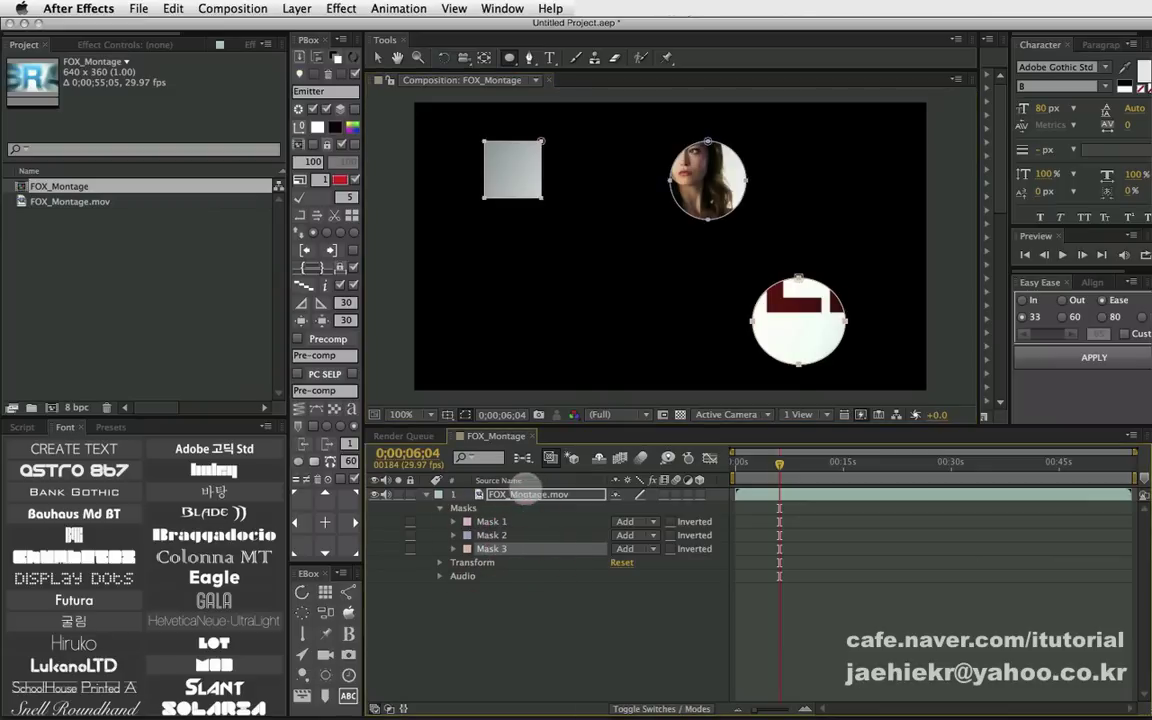
{"action": "left_click", "coordinate": [516, 494]}
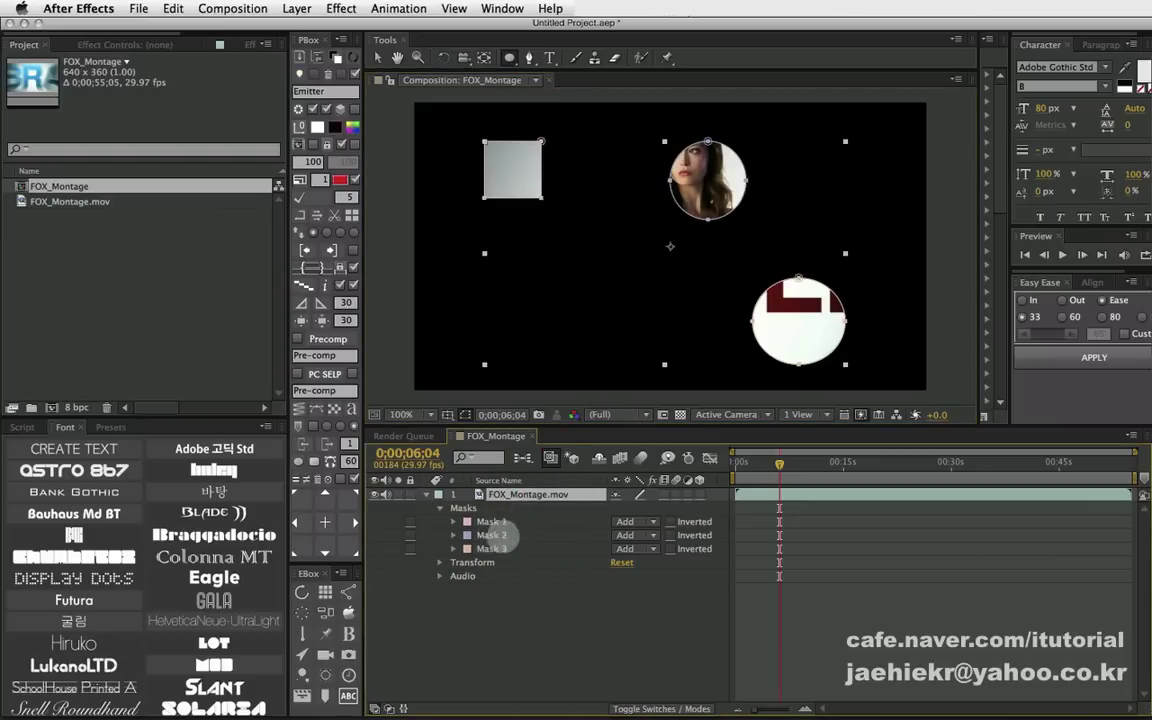
{"action": "left_click", "coordinate": [426, 494]}
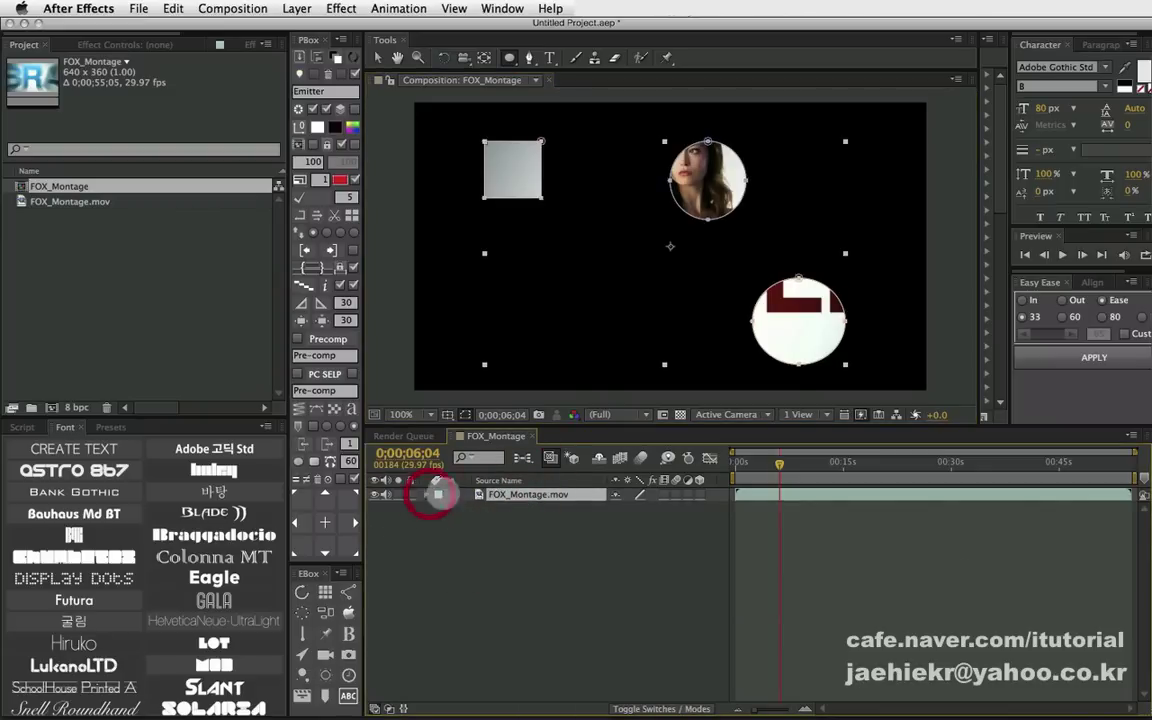
{"action": "left_click", "coordinate": [492, 499]}
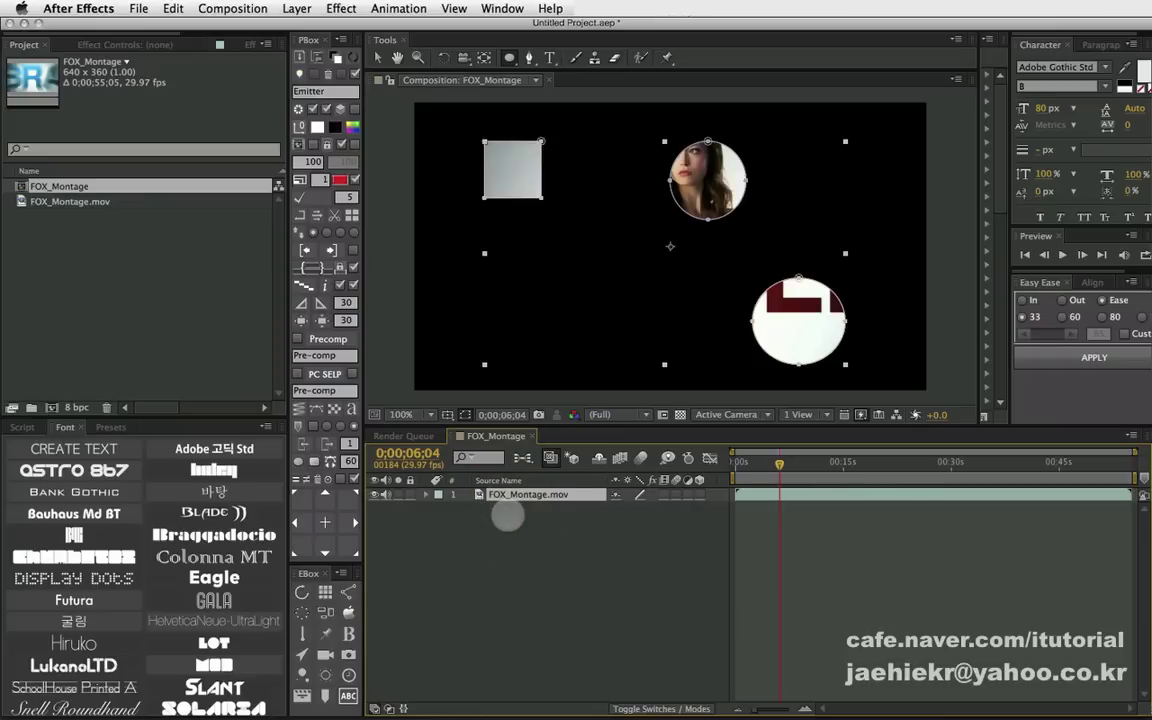
{"action": "key", "text": "ctrl+d"}
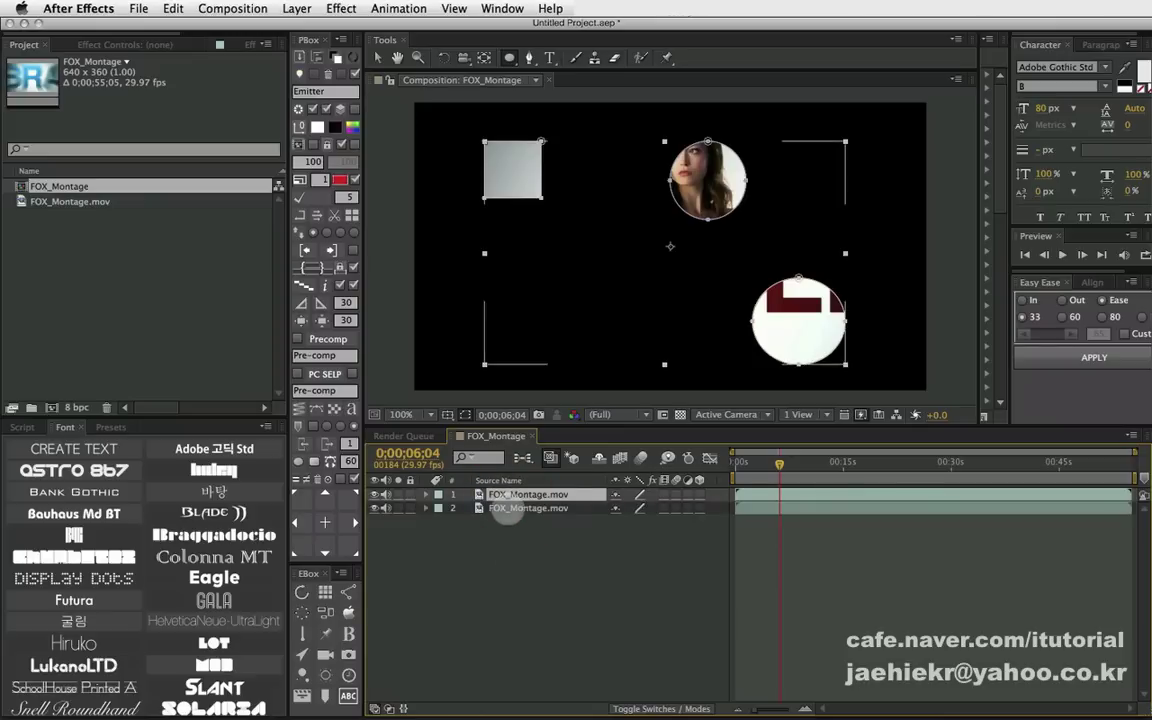
{"action": "left_click", "coordinate": [488, 507]}
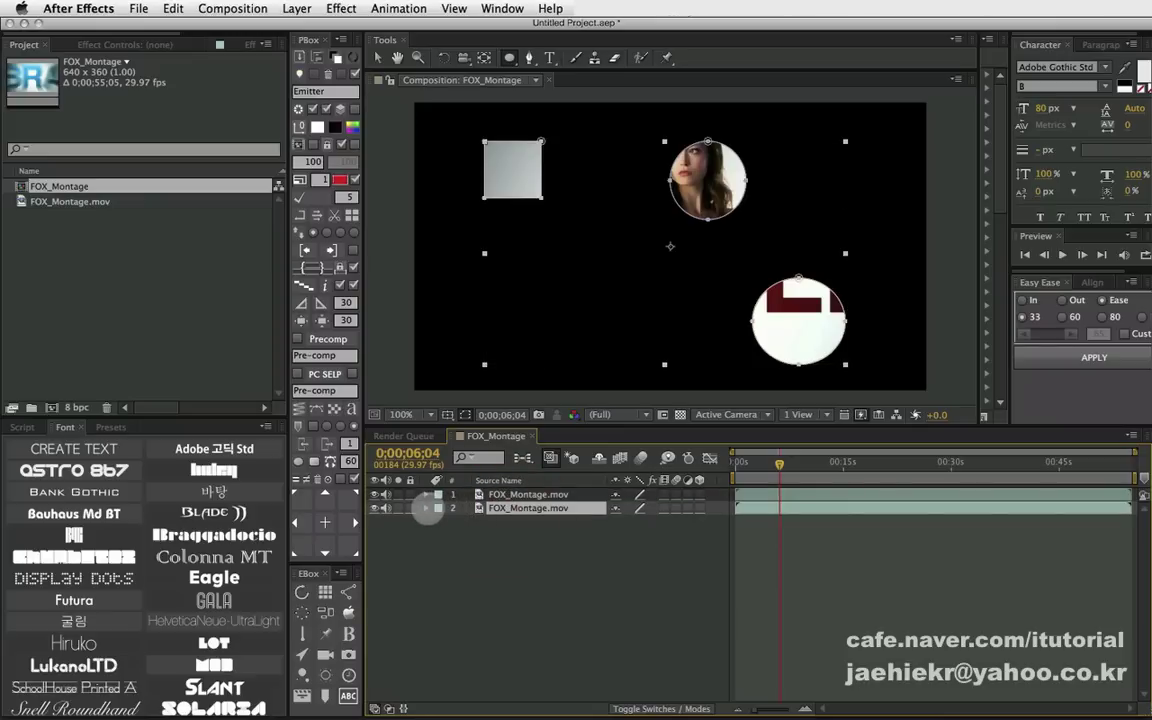
{"action": "key", "text": "m"}
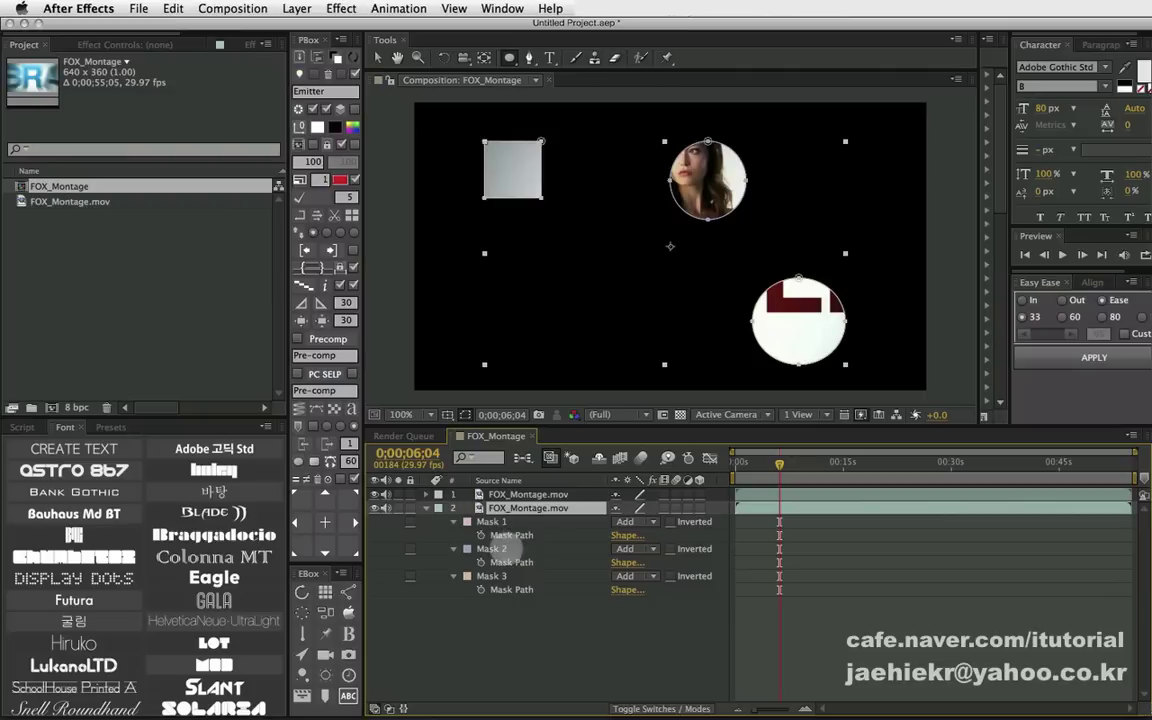
{"action": "left_click", "coordinate": [492, 522]}
{"action": "key", "text": "Delete"}
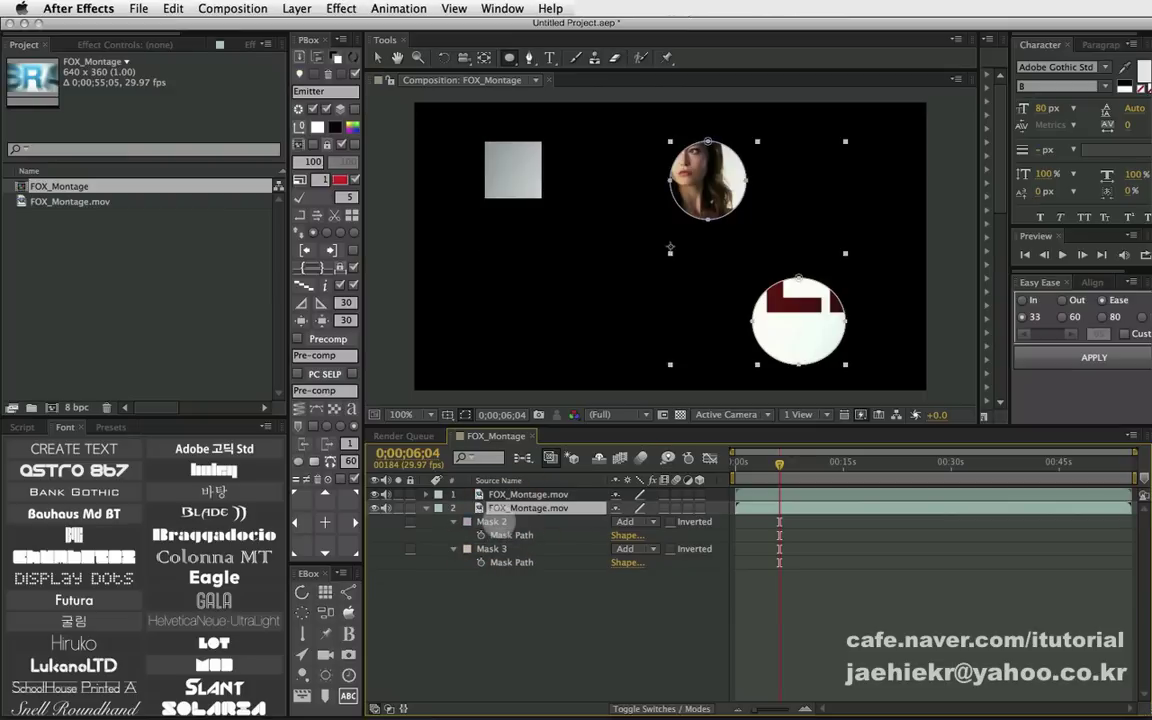
{"action": "left_click", "coordinate": [492, 548]}
{"action": "key", "text": "Delete"}
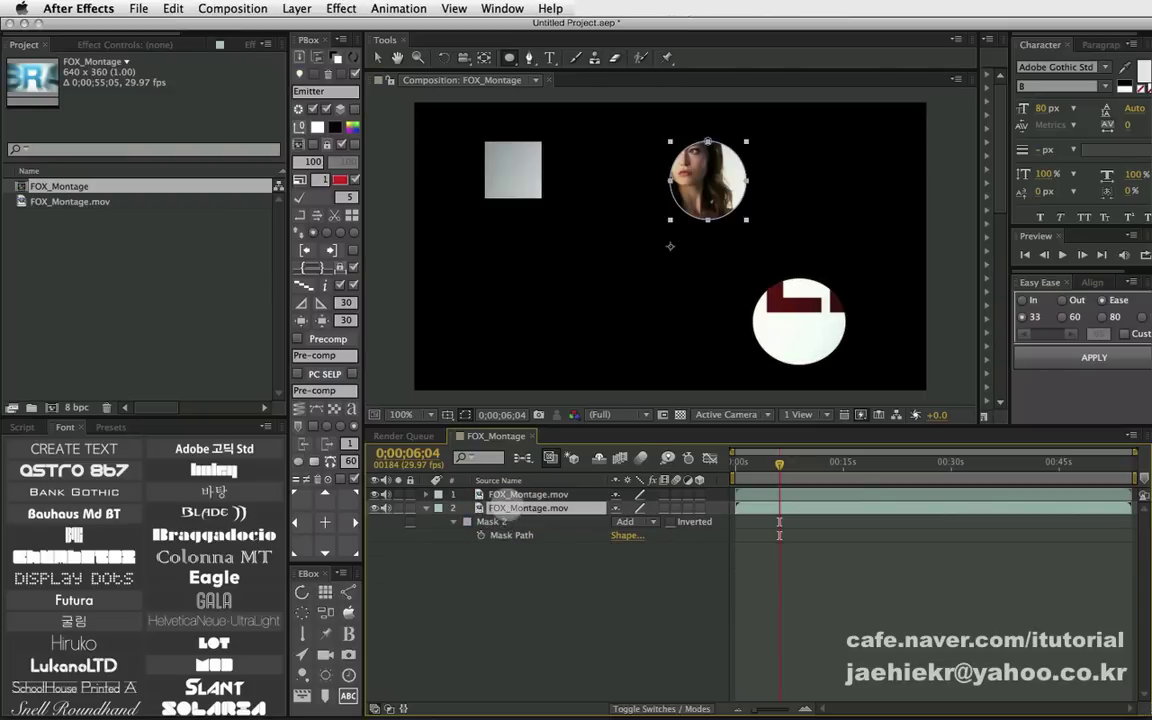
{"action": "left_click", "coordinate": [507, 494]}
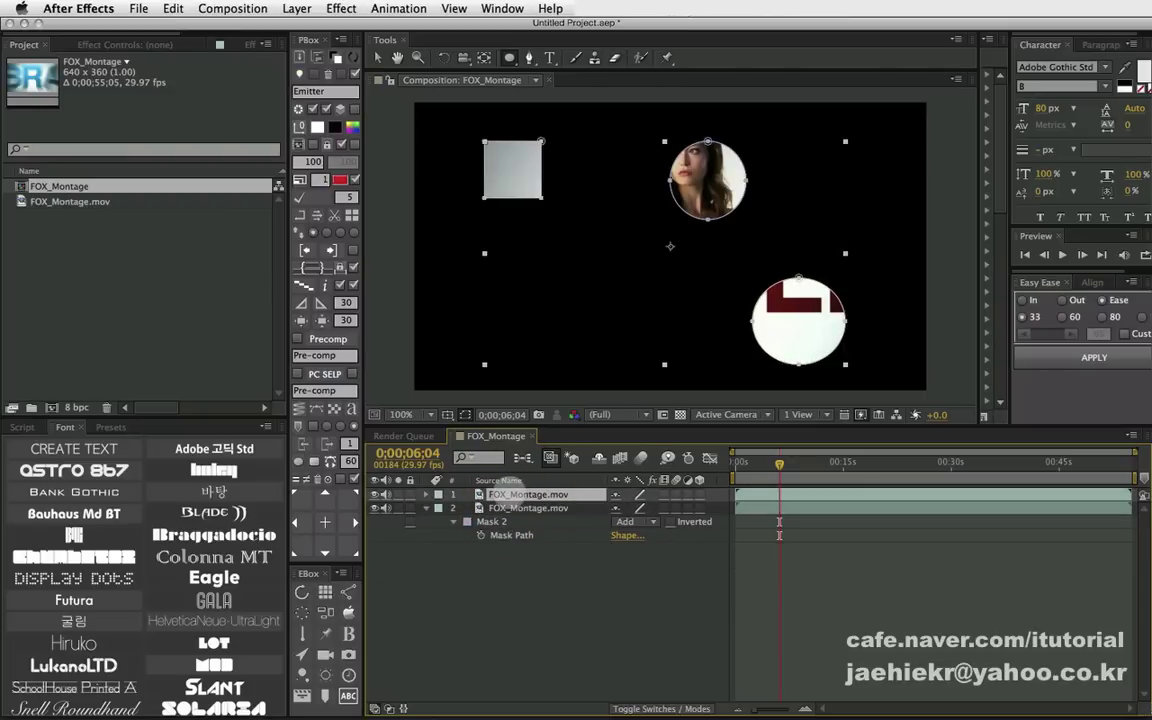
{"action": "left_click", "coordinate": [478, 494]}
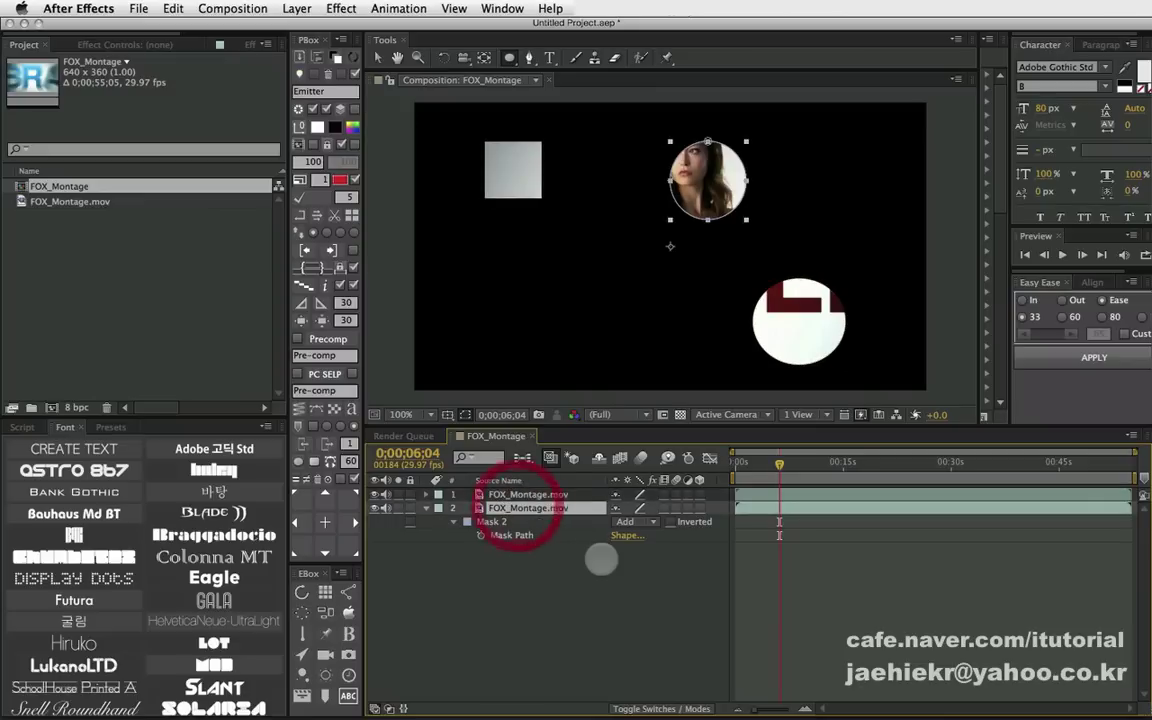
{"action": "key", "text": "Delete"}
{"action": "left_click", "coordinate": [514, 494]}
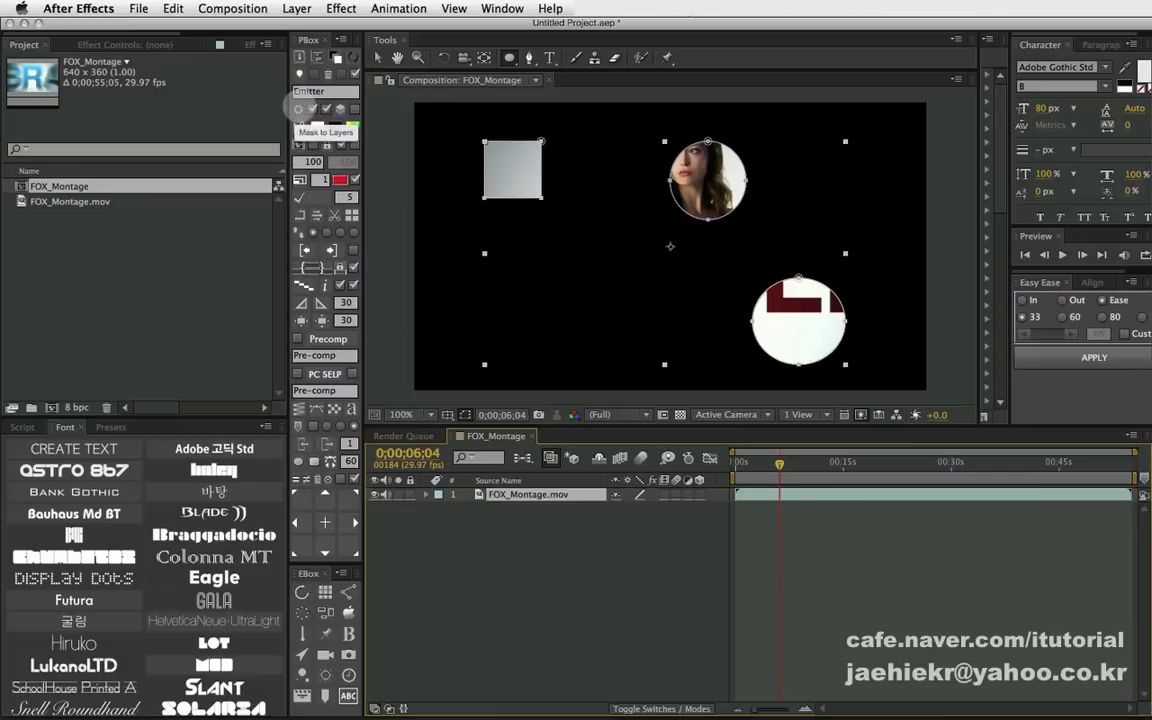
- Split the three masks into separate layers with Mask to Layers and inspect each layer
{"action": "left_click", "coordinate": [298, 108]}
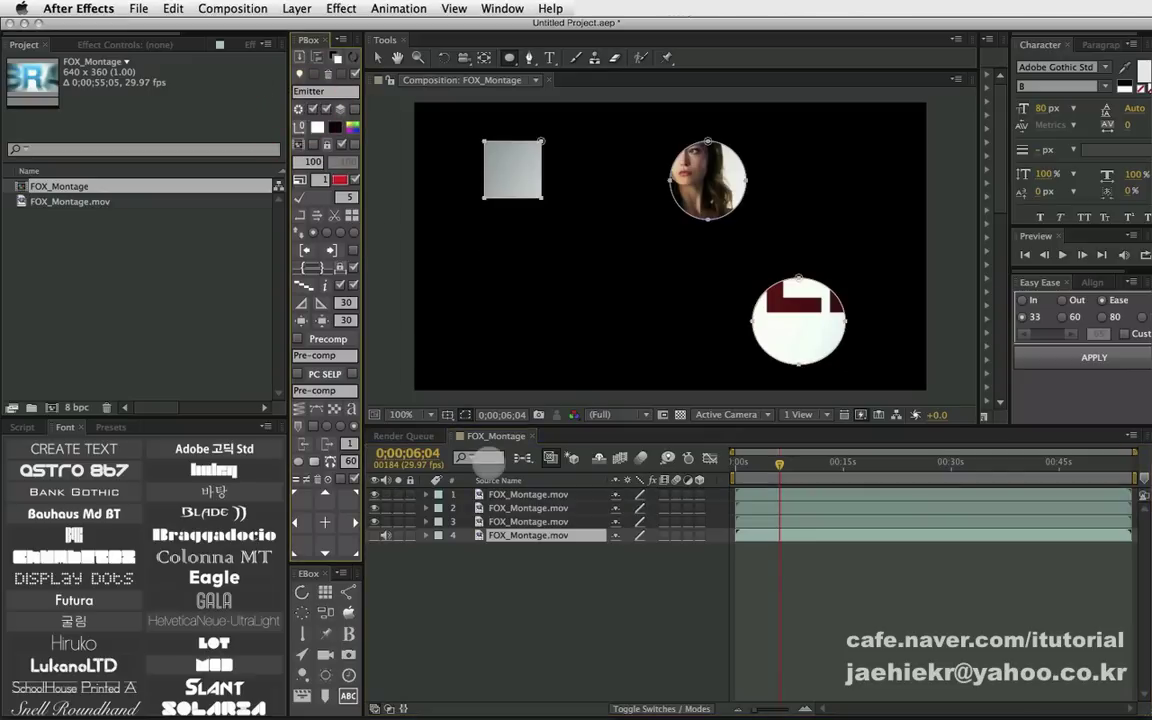
{"action": "left_click", "coordinate": [527, 494]}
{"action": "left_click", "coordinate": [514, 508]}
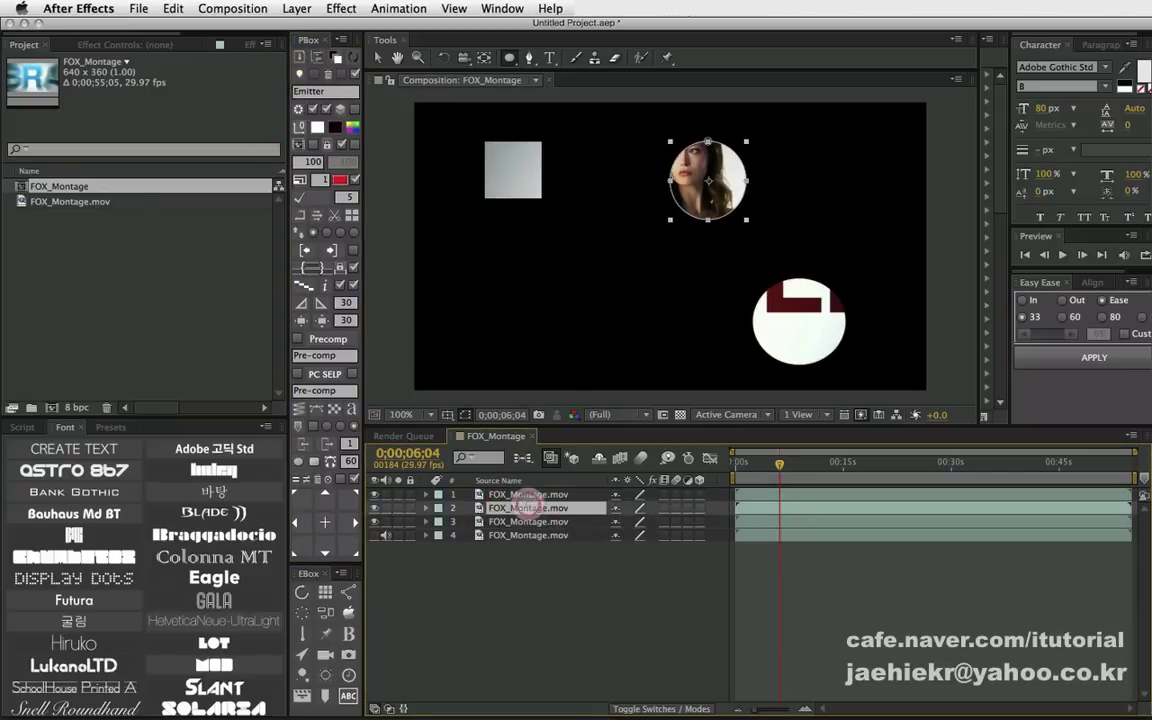
{"action": "left_click", "coordinate": [514, 521]}
{"action": "left_click", "coordinate": [515, 535]}
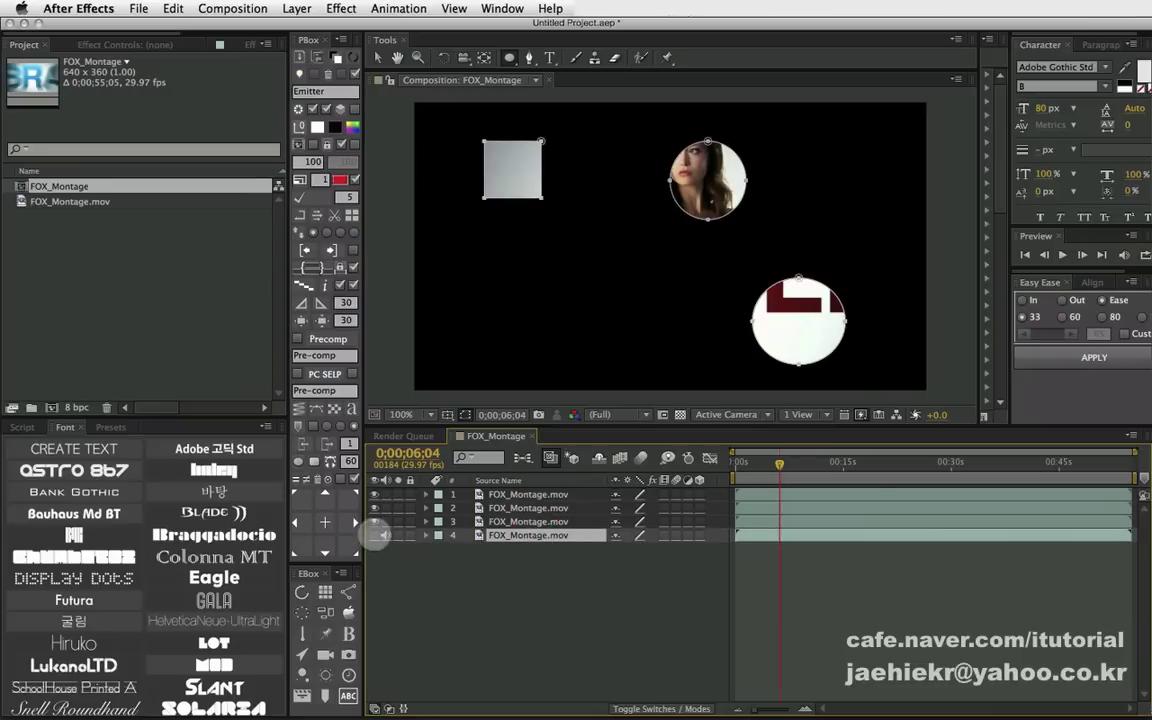
- Reveal the masks of layers 1–3 and solo the three masked layers
{"action": "left_click", "coordinate": [463, 494]}
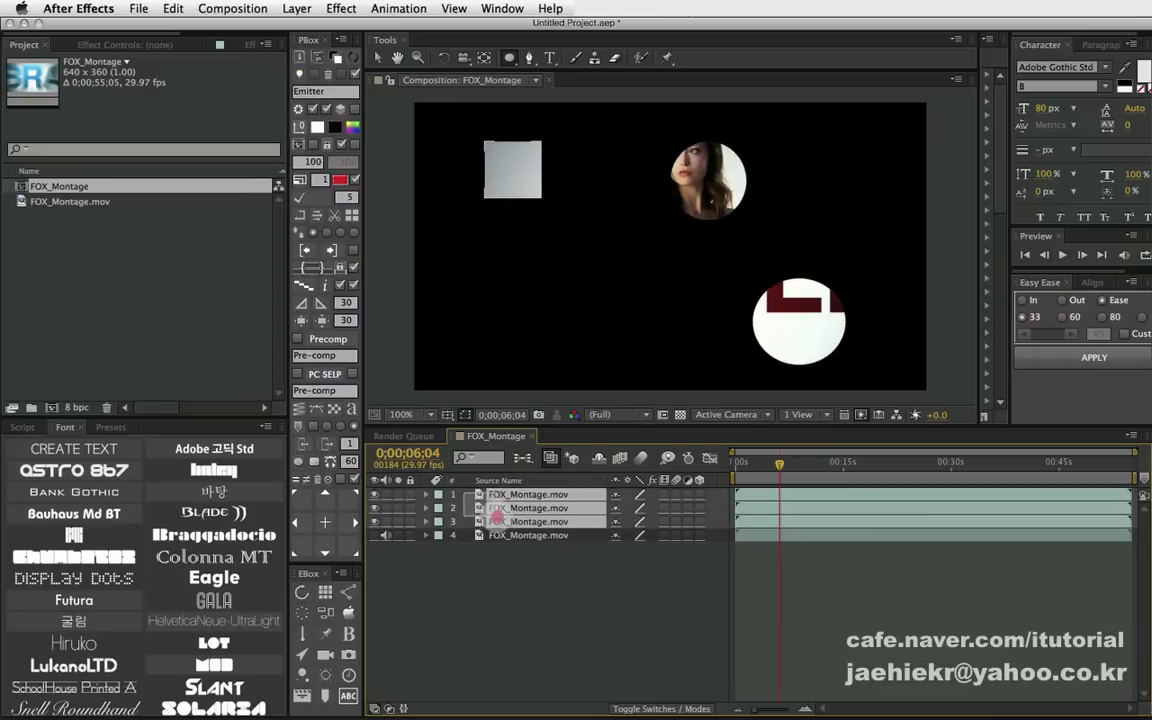
{"action": "left_click", "coordinate": [497, 521], "text": "shift"}
{"action": "key", "text": "m"}
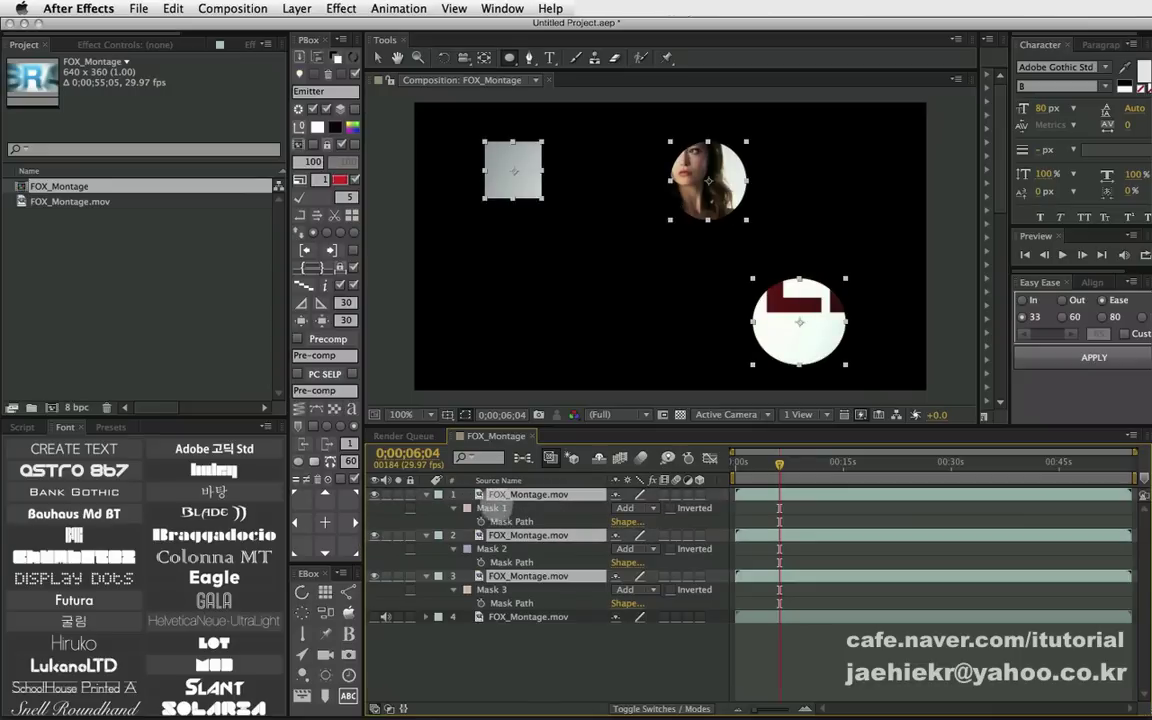
{"action": "left_click", "coordinate": [491, 549]}
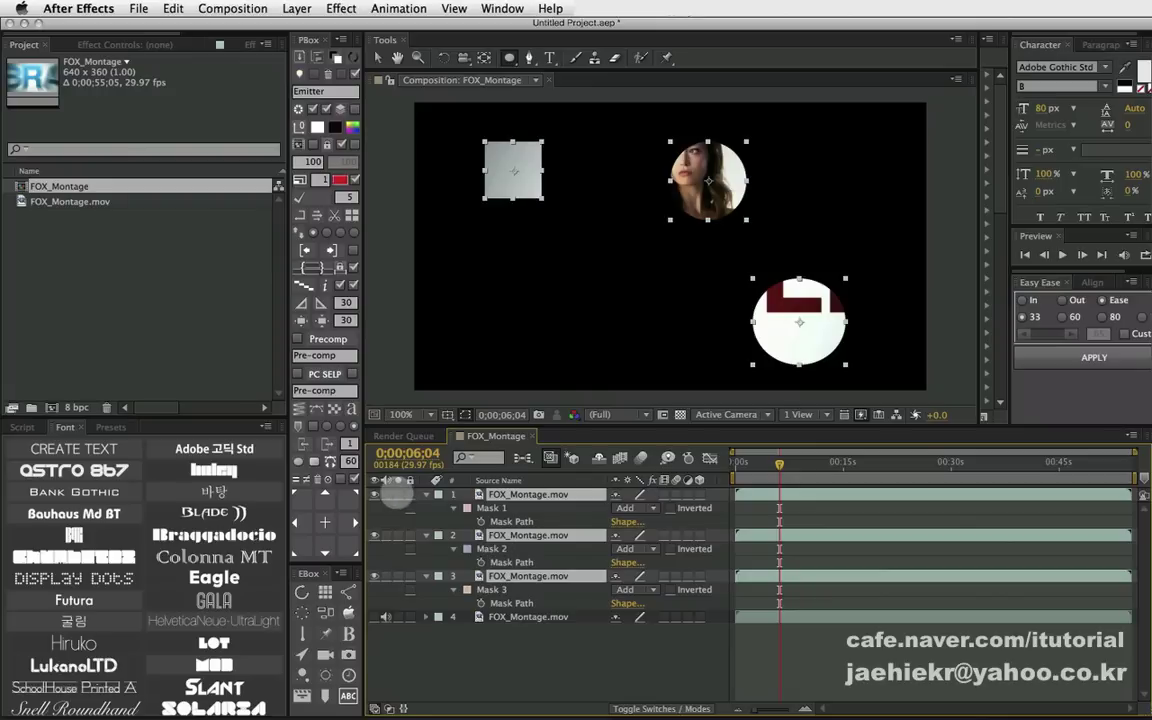
{"action": "left_click", "coordinate": [397, 494]}
- Solo the square, face-circle and white-circle layers in turn, then select all mask rows
{"action": "key", "text": "F2"}
{"action": "left_click", "coordinate": [397, 494]}
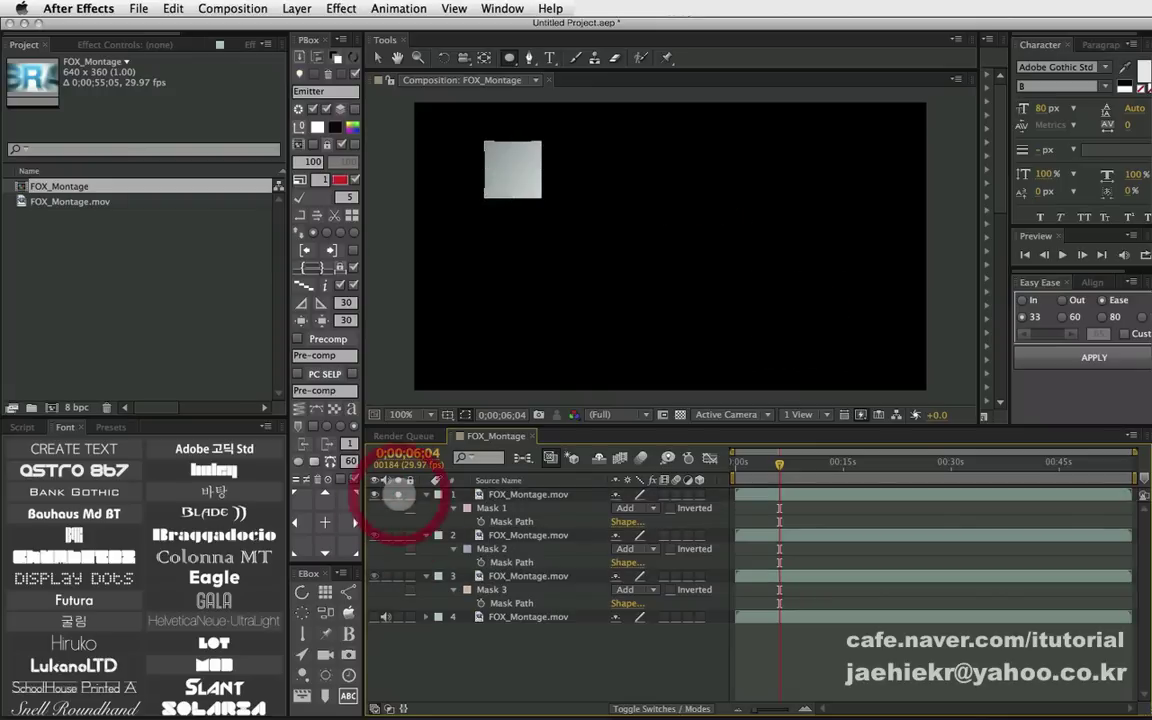
{"action": "left_click", "coordinate": [399, 503]}
{"action": "left_click", "coordinate": [397, 536]}
{"action": "left_click", "coordinate": [397, 536]}
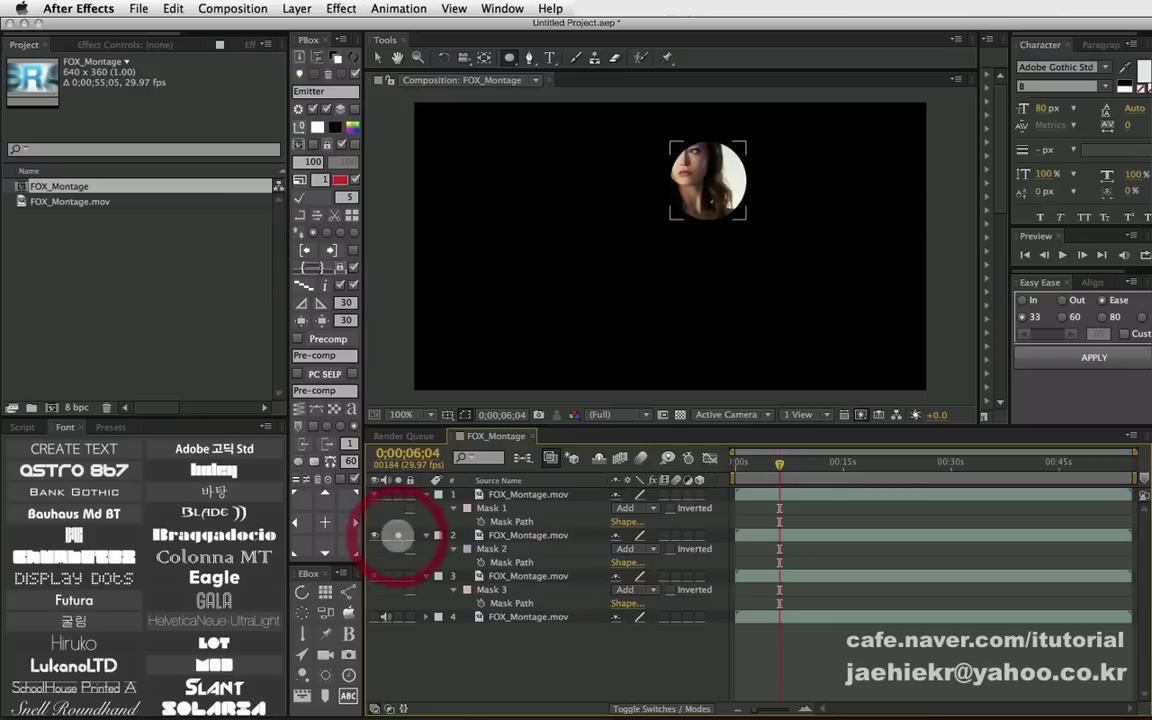
{"action": "left_click", "coordinate": [397, 536]}
{"action": "left_click", "coordinate": [397, 576]}
{"action": "left_click", "coordinate": [397, 576]}
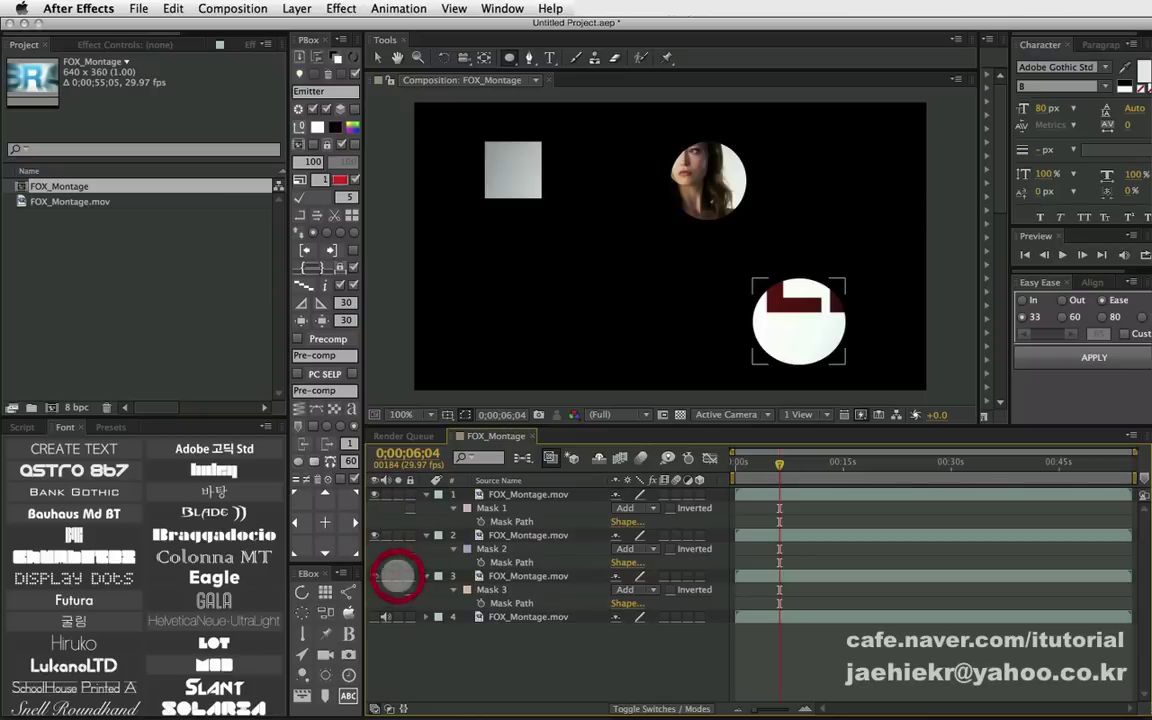
{"action": "left_click", "coordinate": [526, 645]}
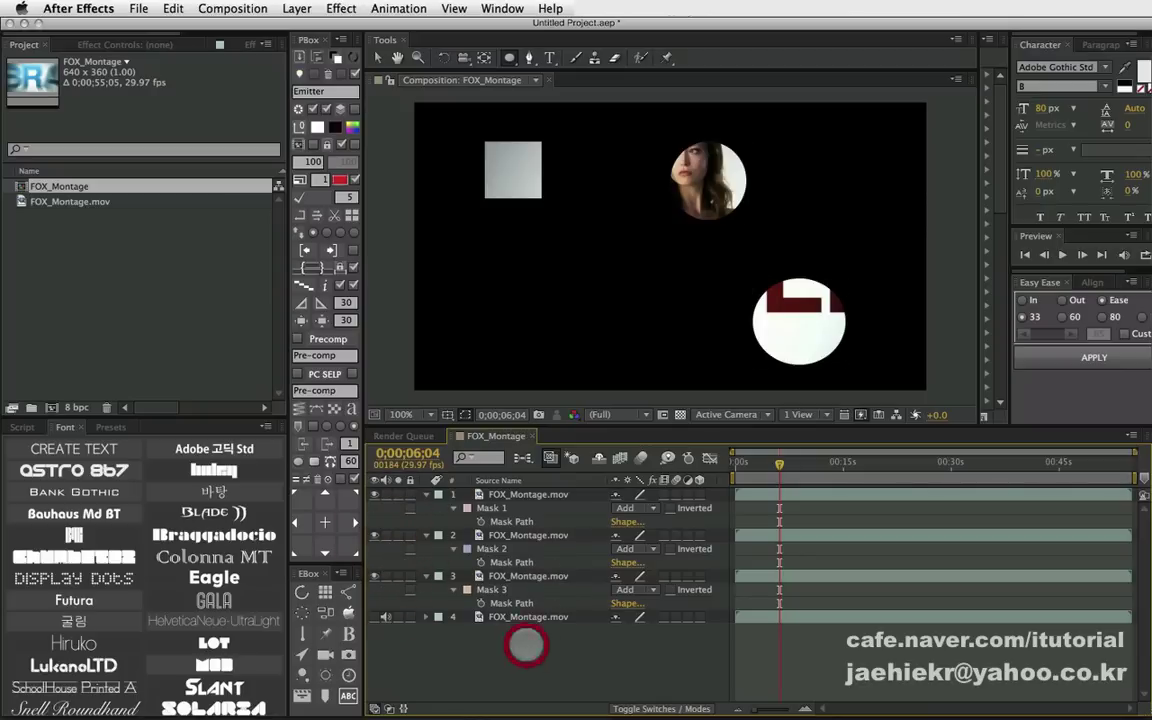
{"action": "left_click_drag", "start_coordinate": [526, 645], "coordinate": [501, 442]}
- Delete the masks, then all four FOX_Montage.mov layers
{"action": "key", "text": "Delete"}
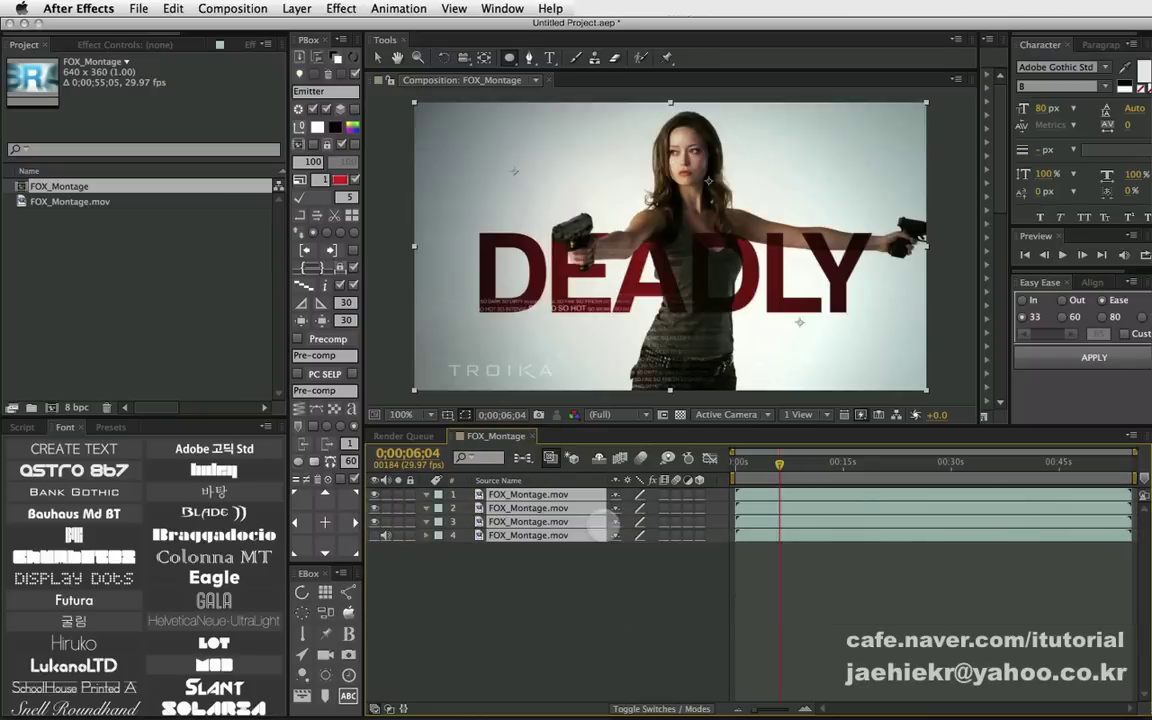
{"action": "key", "text": "Delete"}
{"action": "left_click", "coordinate": [540, 509]}
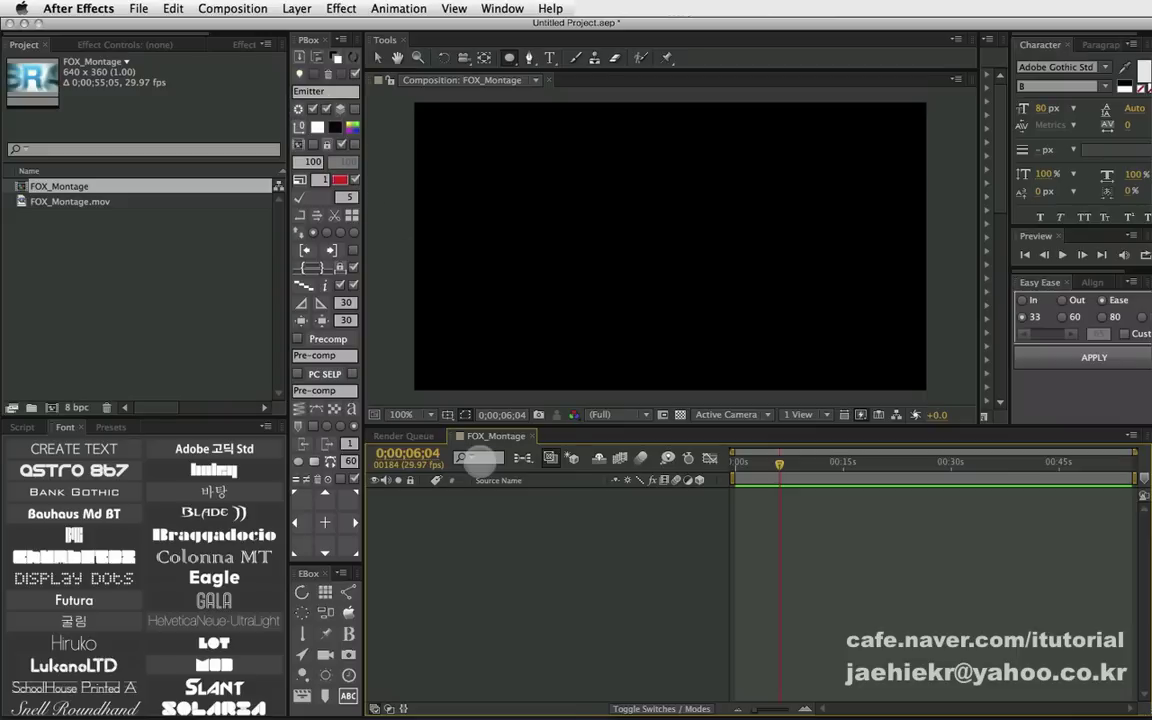
- Switch to Illustrator and back, select FOX_Montage.mov in the Project panel, then head to Illustrator
{"action": "key", "text": "super+Tab"}
{"action": "key", "text": "super+Tab"}
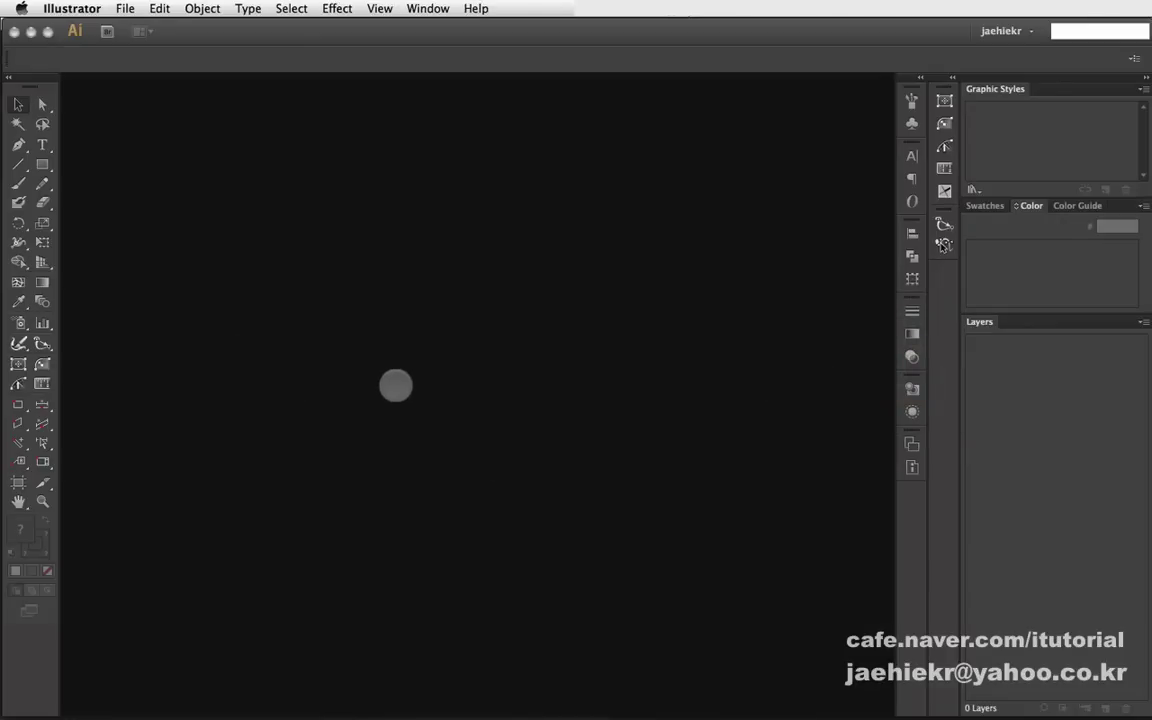
{"action": "key", "text": "super+Tab"}
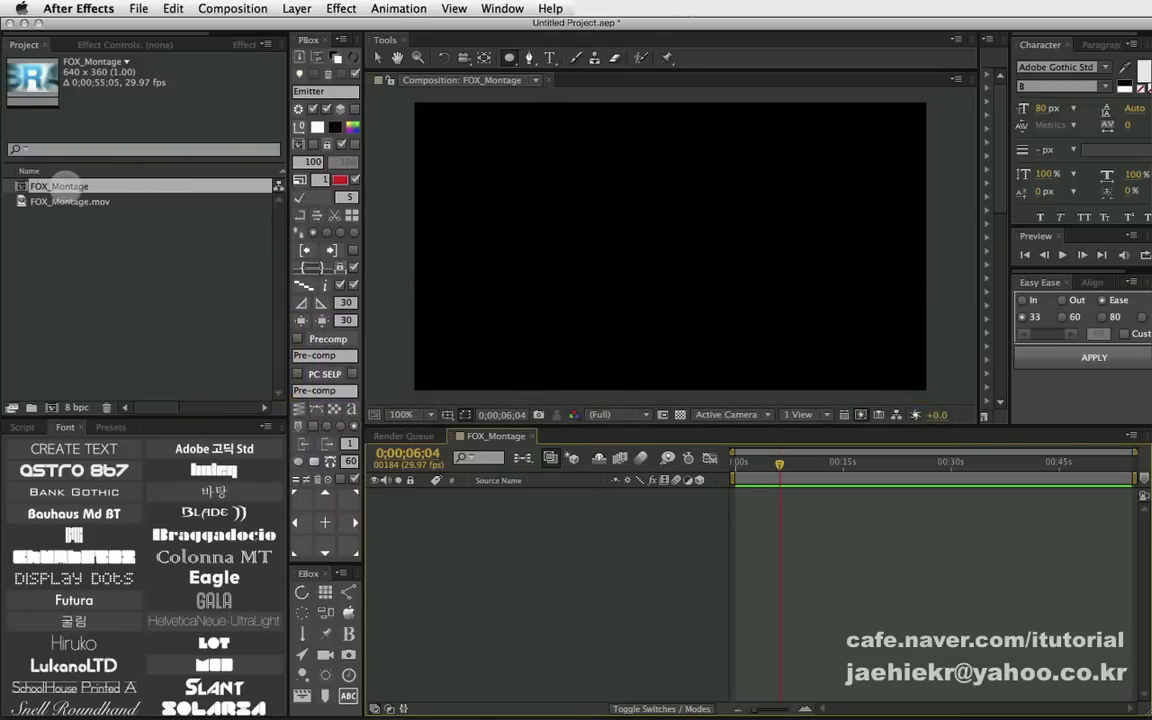
{"action": "left_click", "coordinate": [64, 201]}
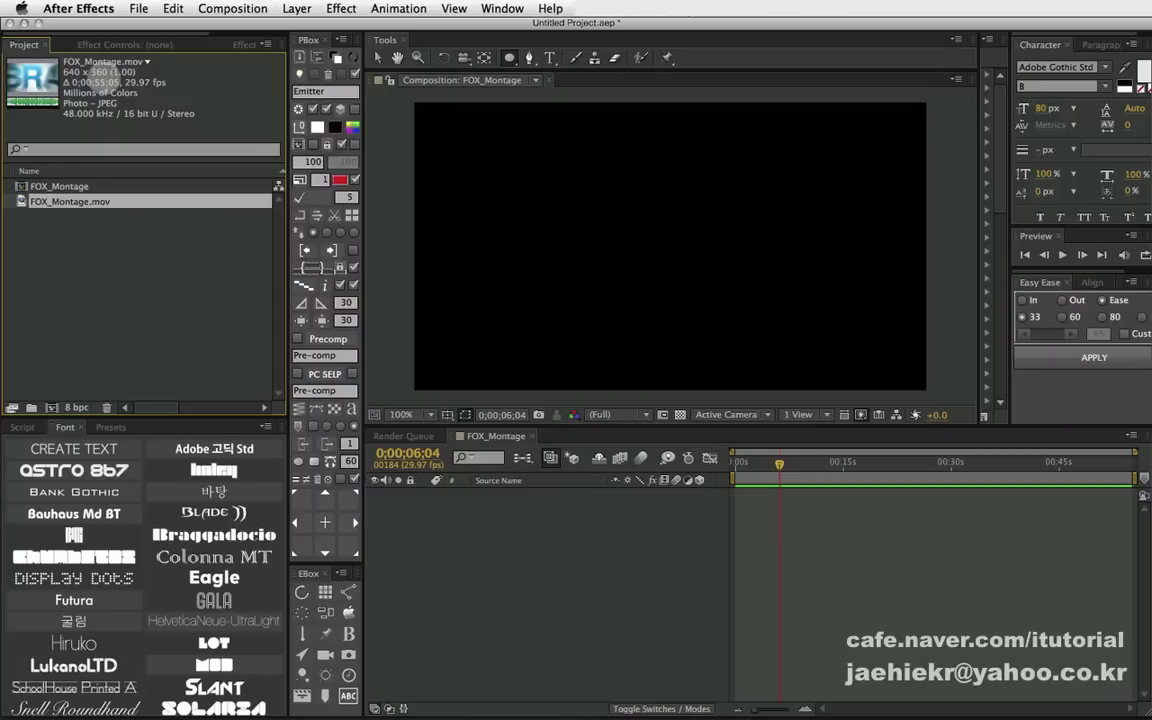
{"action": "key", "text": "super+Tab"}
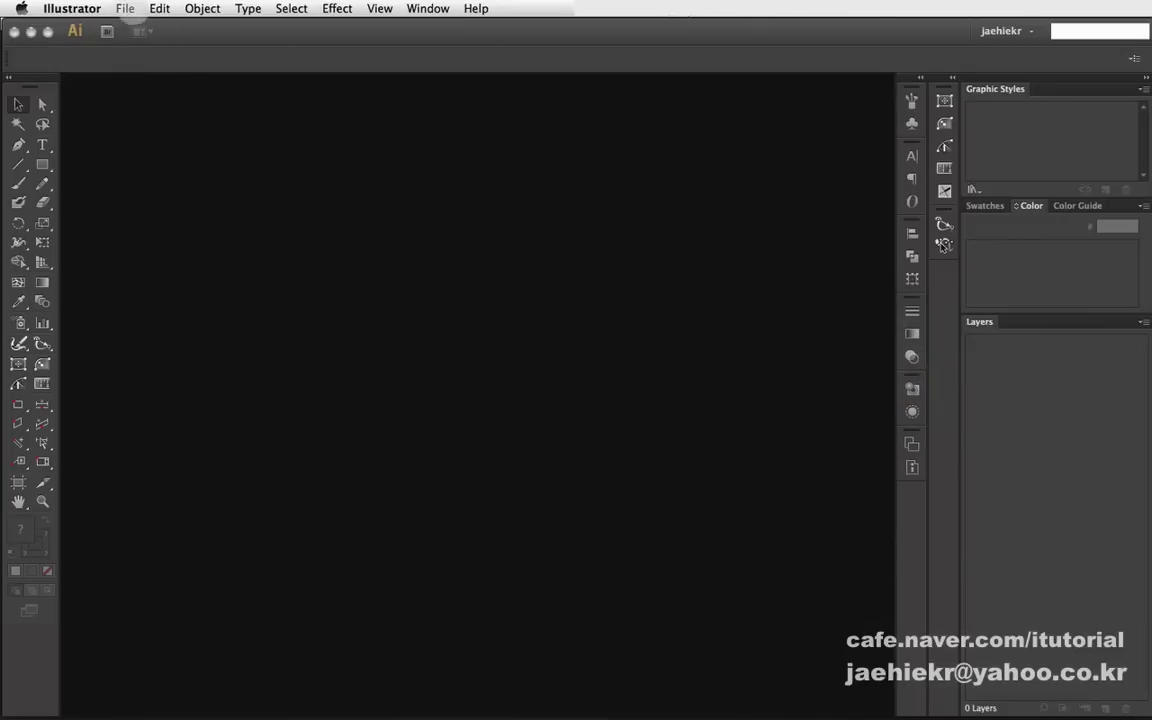
- Make a new Illustrator document with width 640 px and height 360 px via File > New
{"action": "left_click", "coordinate": [125, 9]}
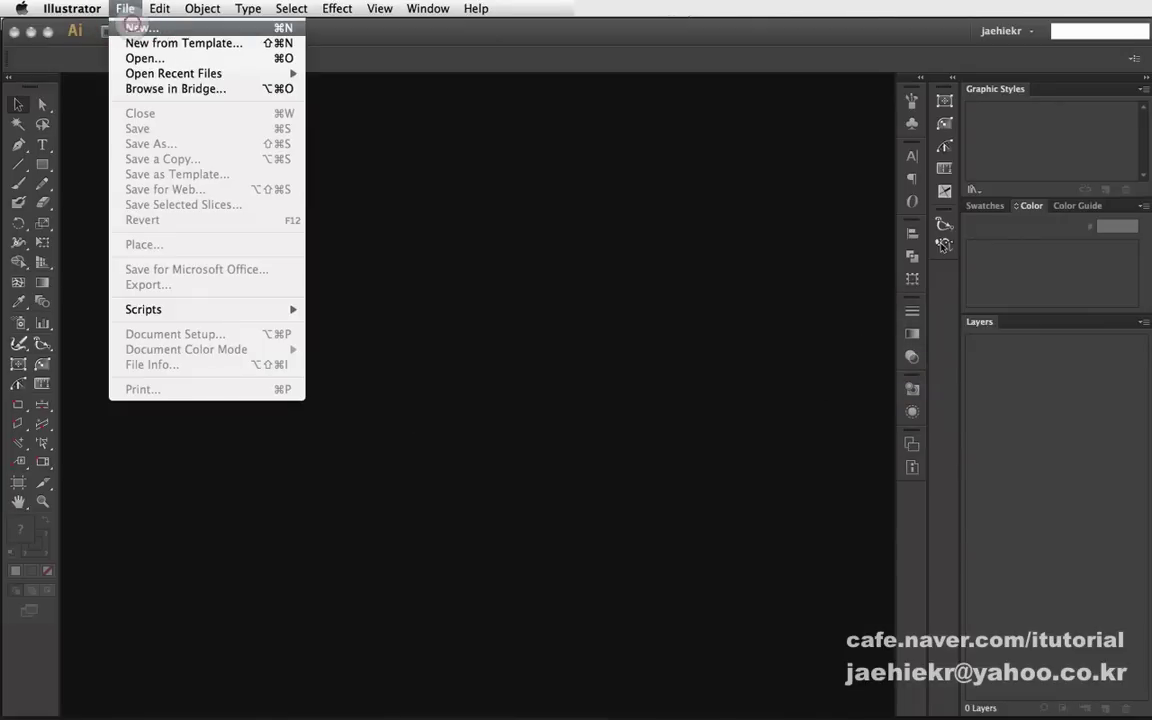
{"action": "left_click", "coordinate": [135, 27]}
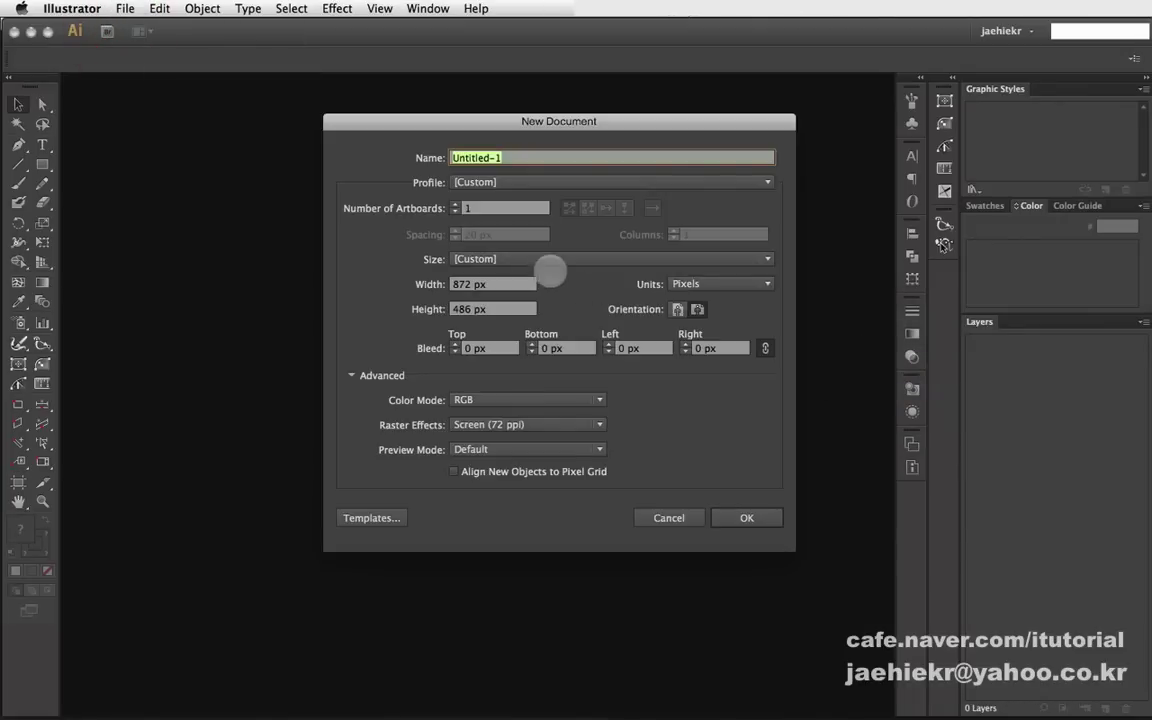
{"action": "left_click", "coordinate": [470, 284]}
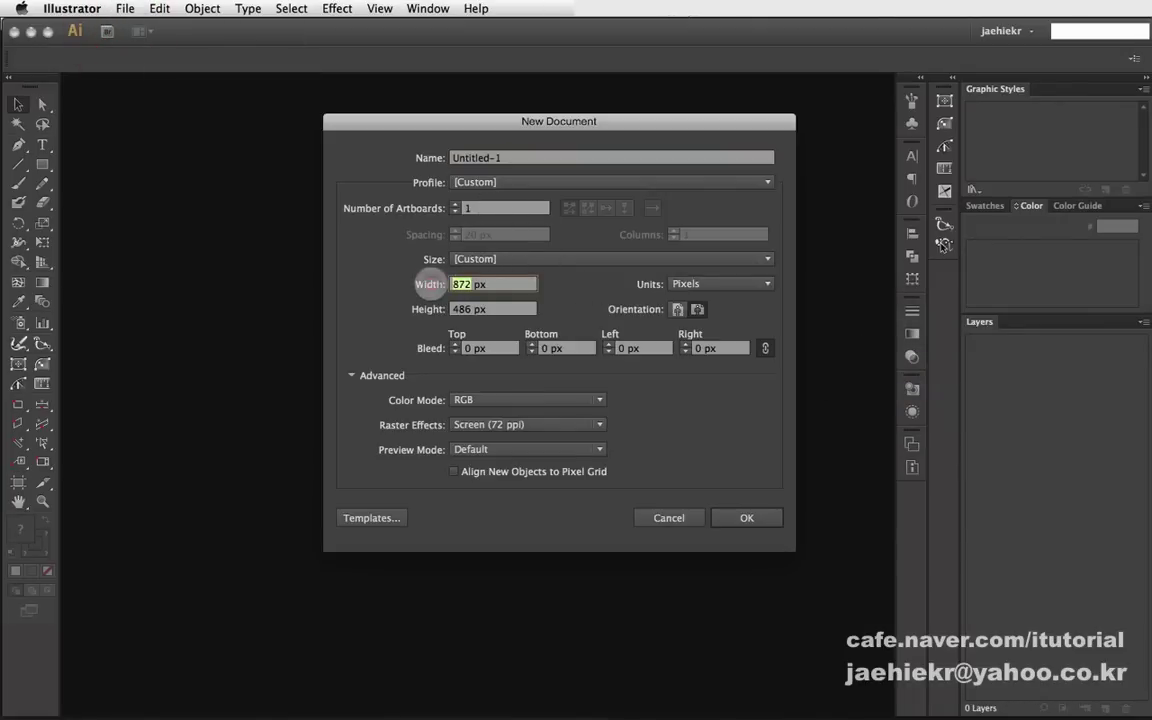
{"action": "type", "text": "640"}
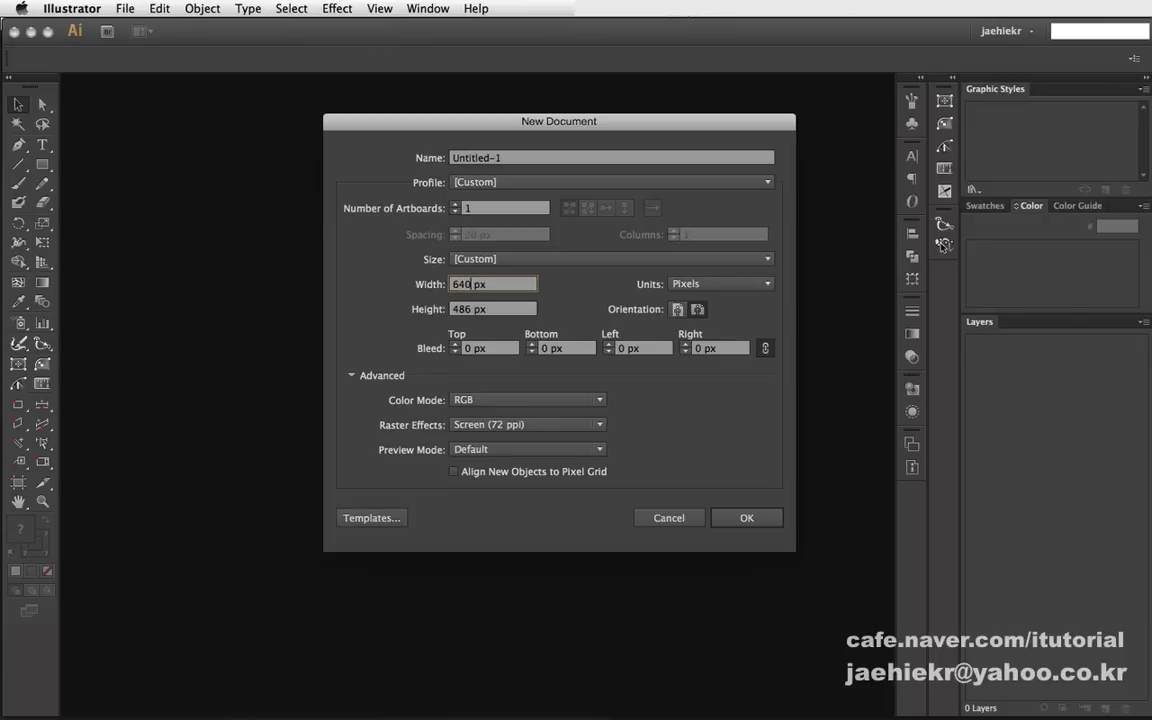
{"action": "left_click", "coordinate": [462, 309]}
{"action": "left_click_drag", "start_coordinate": [466, 309], "coordinate": [440, 309]}
{"action": "type", "text": "360"}
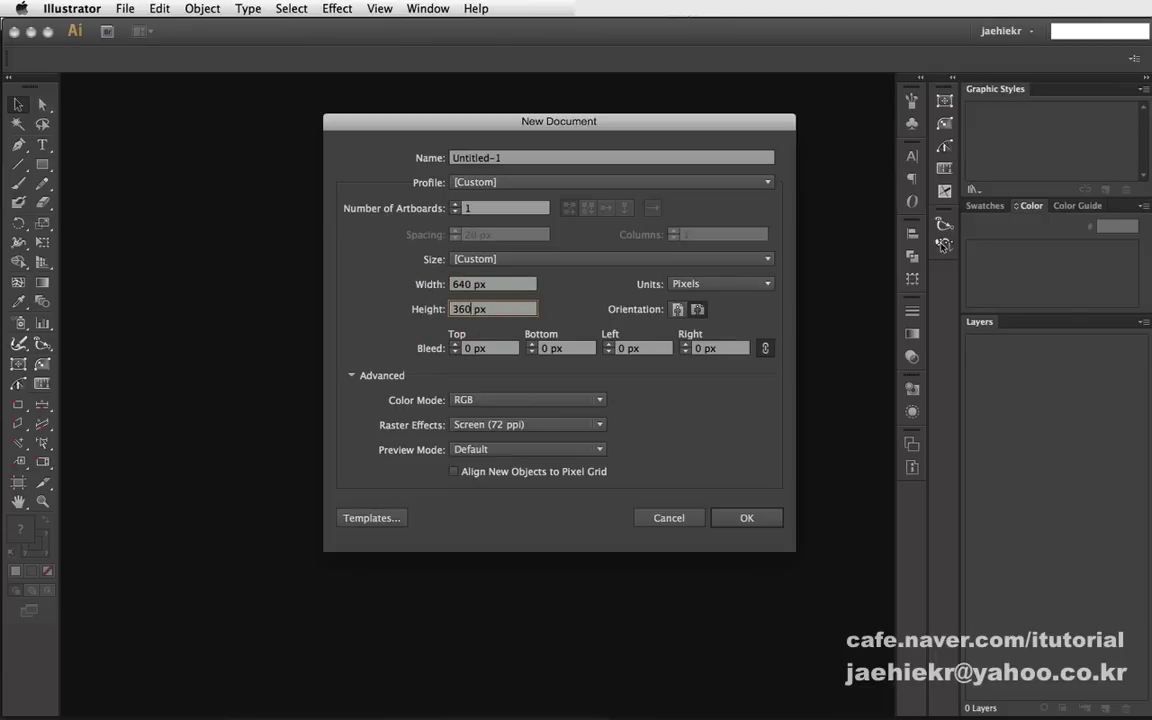
{"action": "left_click", "coordinate": [747, 517]}
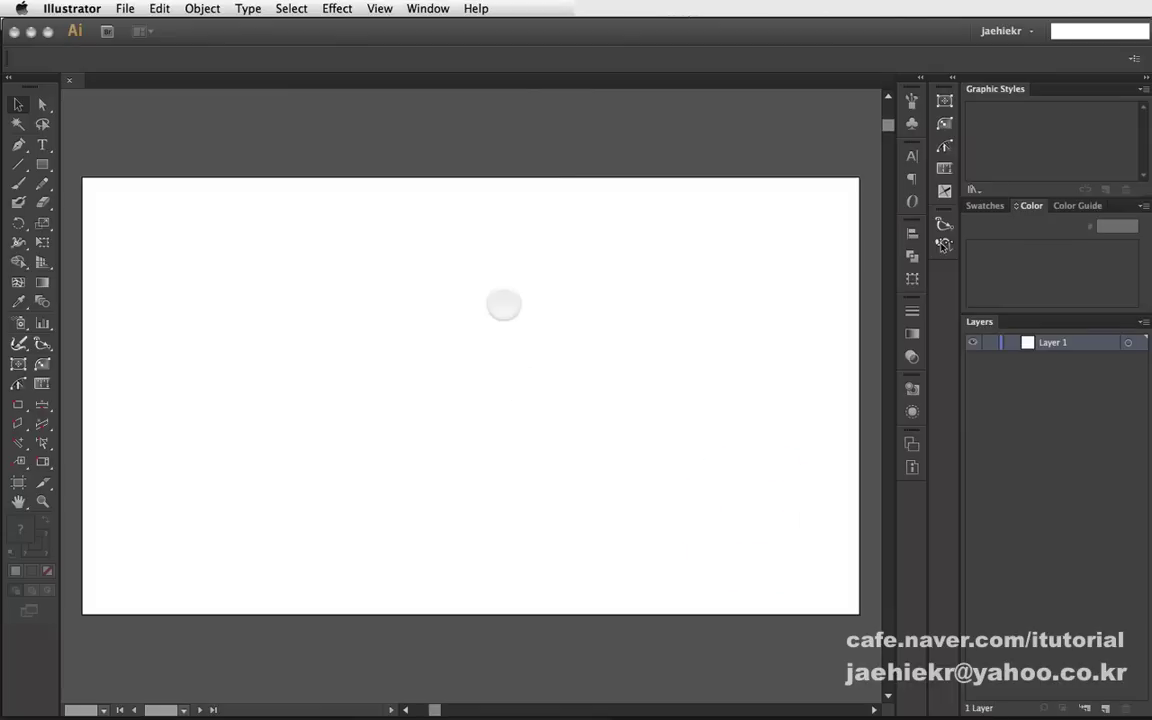
- Draw a 640 × 360 px rectangle with the Rectangle tool
{"action": "left_click", "coordinate": [42, 165]}
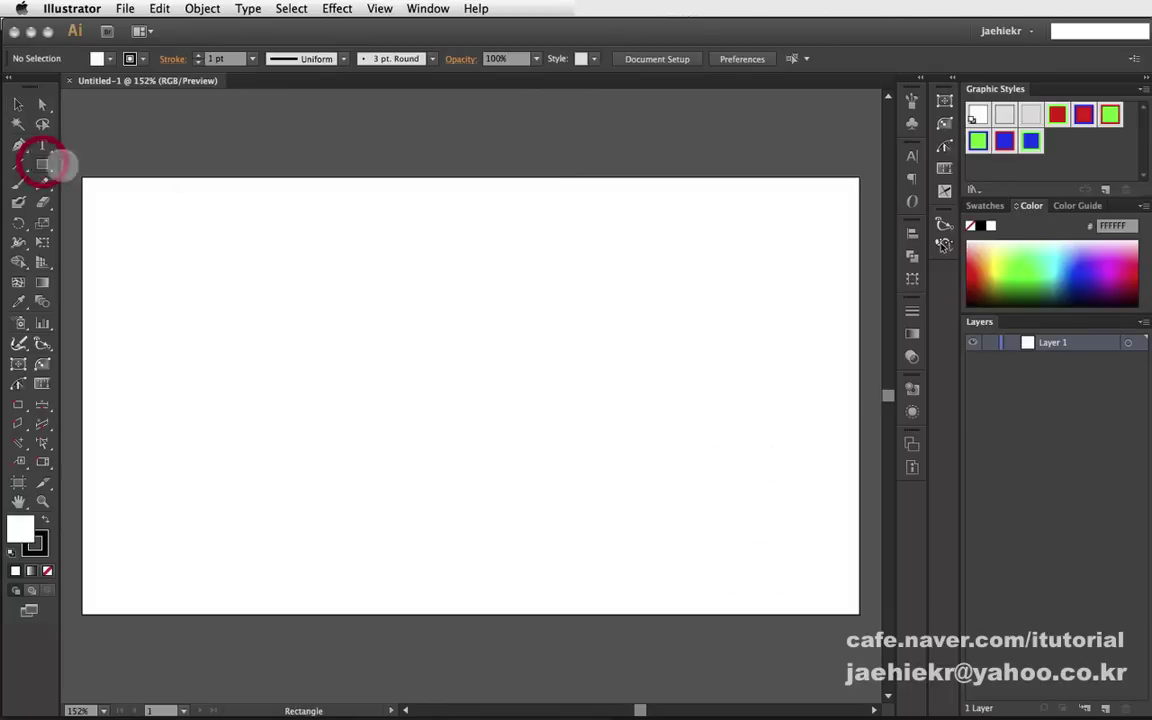
{"action": "left_click", "coordinate": [263, 289]}
{"action": "type", "text": "640"}
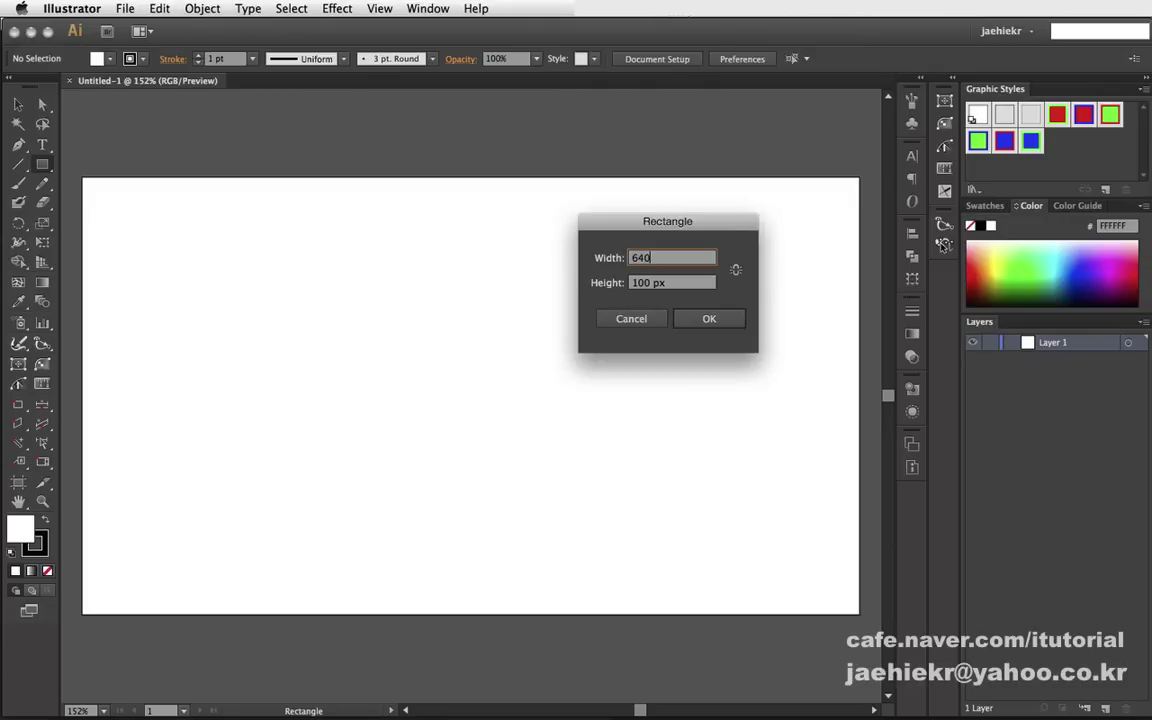
{"action": "left_click", "coordinate": [670, 279]}
{"action": "type", "text": "360"}
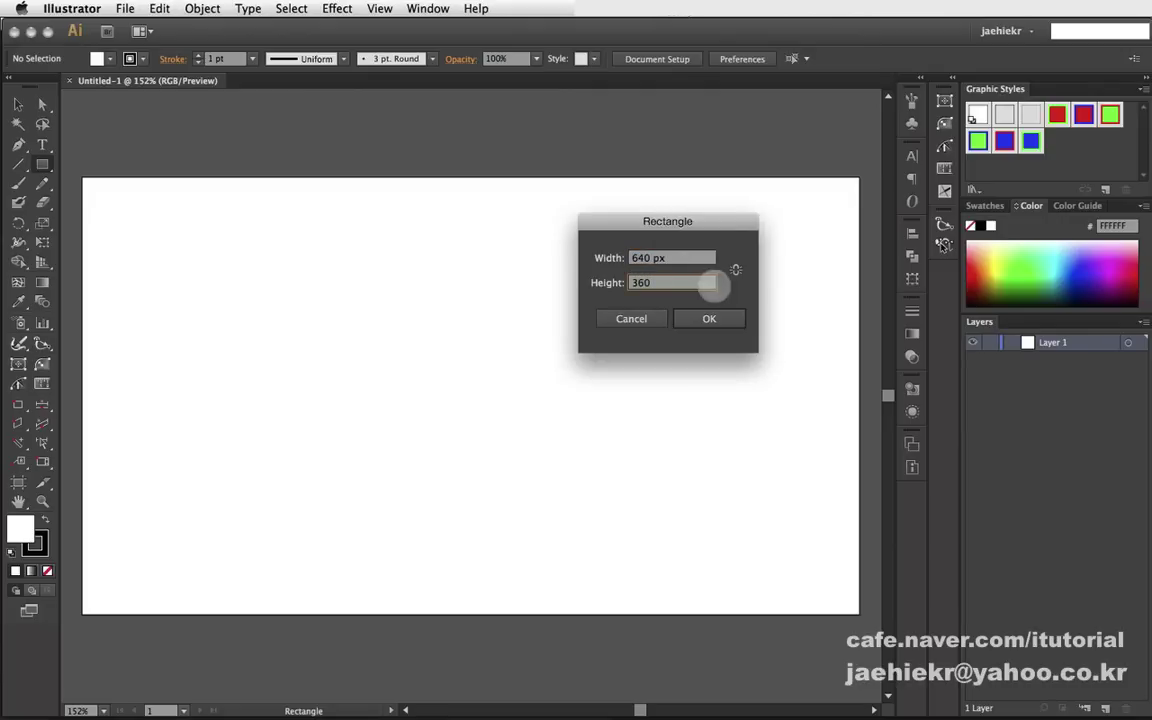
{"action": "left_click", "coordinate": [709, 318]}
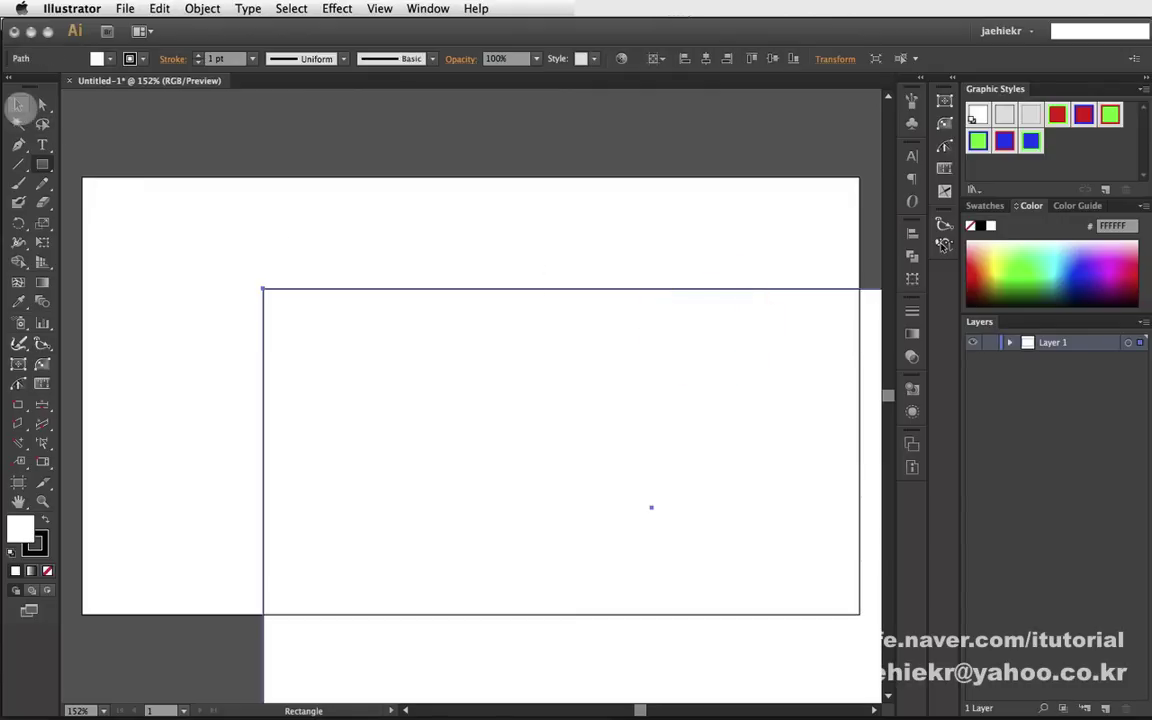
- Centre the rectangle horizontally and vertically on the artboard
{"action": "left_click", "coordinate": [19, 104]}
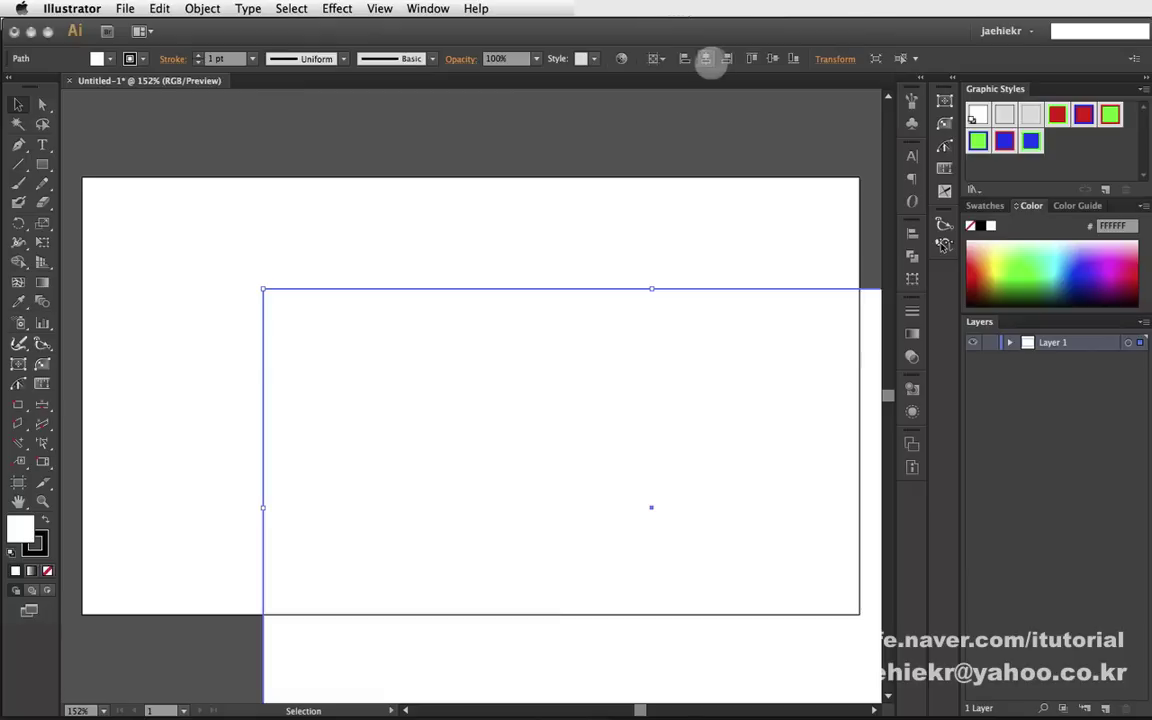
{"action": "left_click", "coordinate": [703, 58]}
{"action": "left_click", "coordinate": [769, 58]}
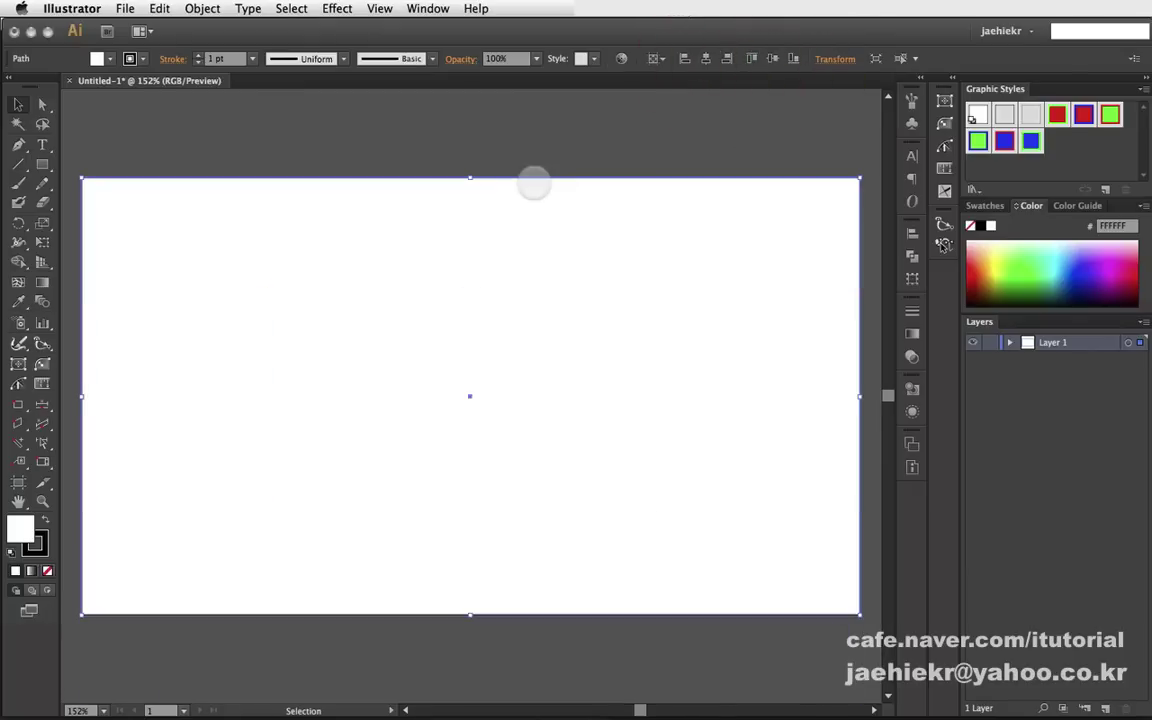
- Pick the Knife tool and set the view to 100% to see the whole artboard
{"action": "left_click_drag", "start_coordinate": [42, 200], "coordinate": [118, 241]}
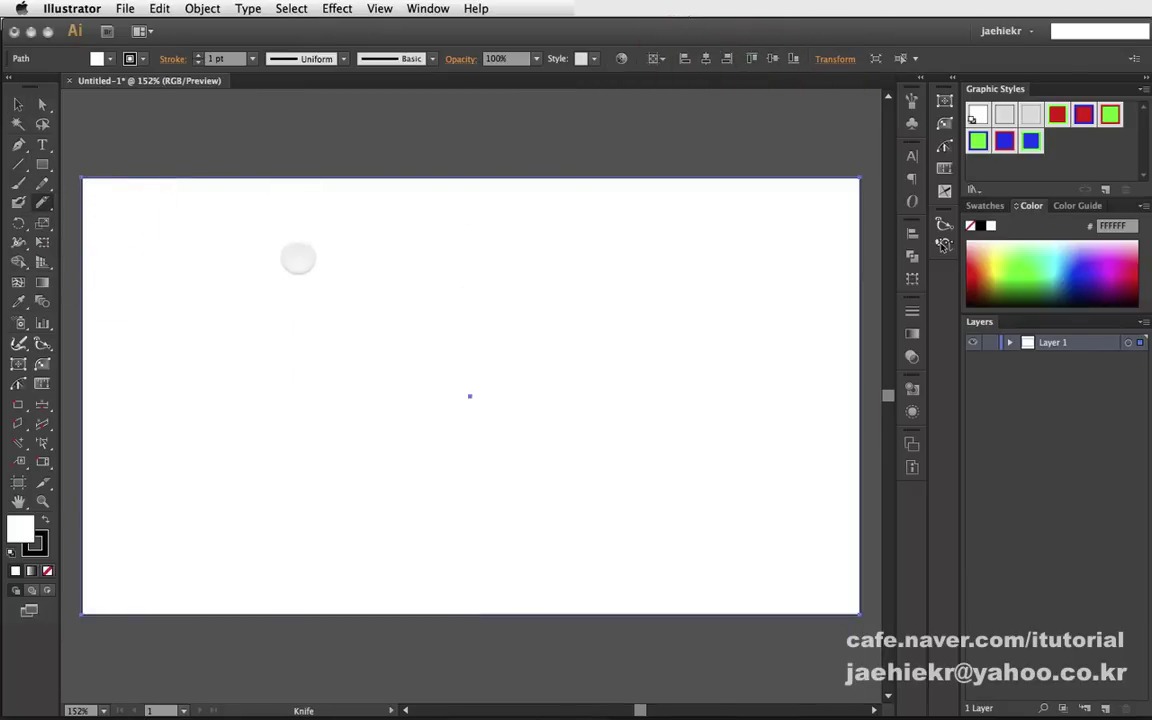
{"action": "key", "text": "Up"}
{"action": "left_click", "coordinate": [42, 498]}
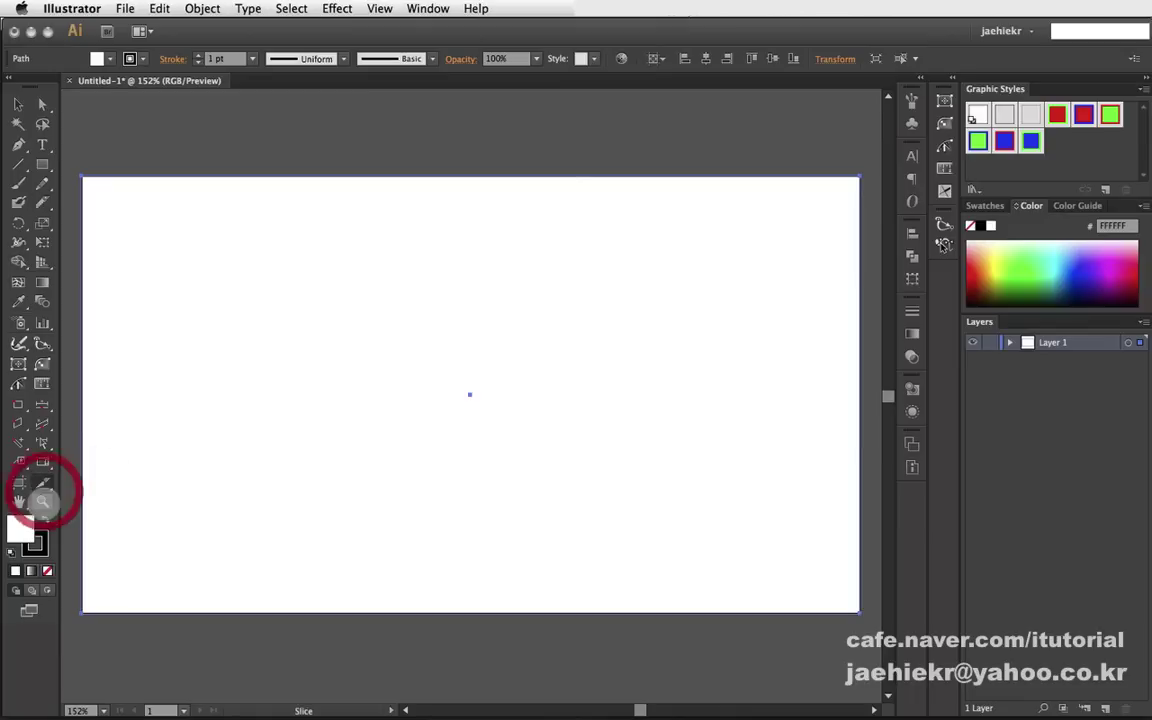
{"action": "left_click", "coordinate": [450, 435], "text": "alt"}
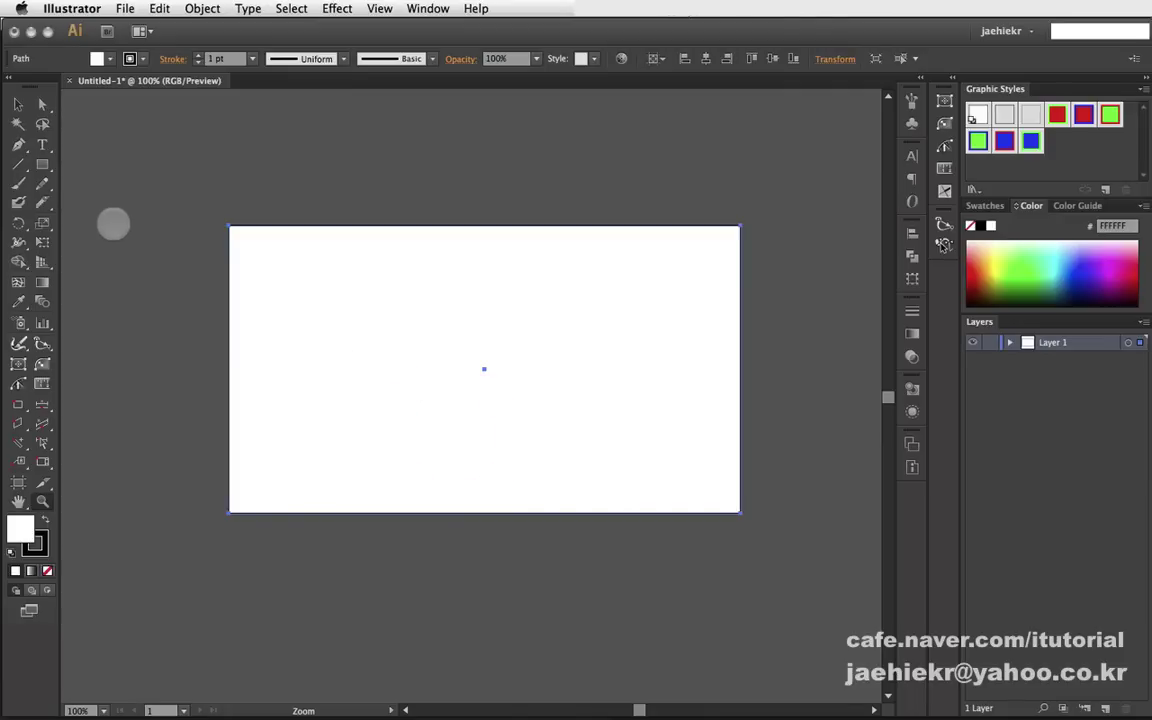
- Slice the rectangle with seven crossing straight knife cuts, then return to After Effects
{"action": "left_click", "coordinate": [42, 202]}
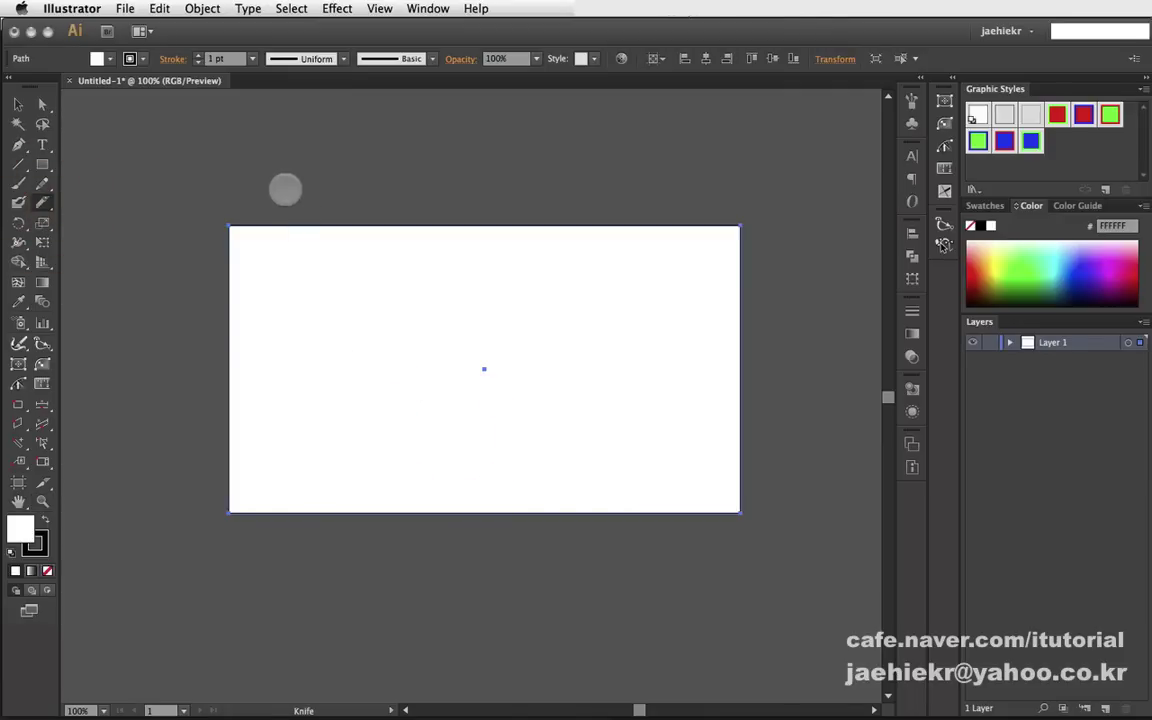
{"action": "left_click_drag", "start_coordinate": [231, 179], "coordinate": [593, 568]}
{"action": "left_click_drag", "start_coordinate": [385, 528], "coordinate": [633, 110]}
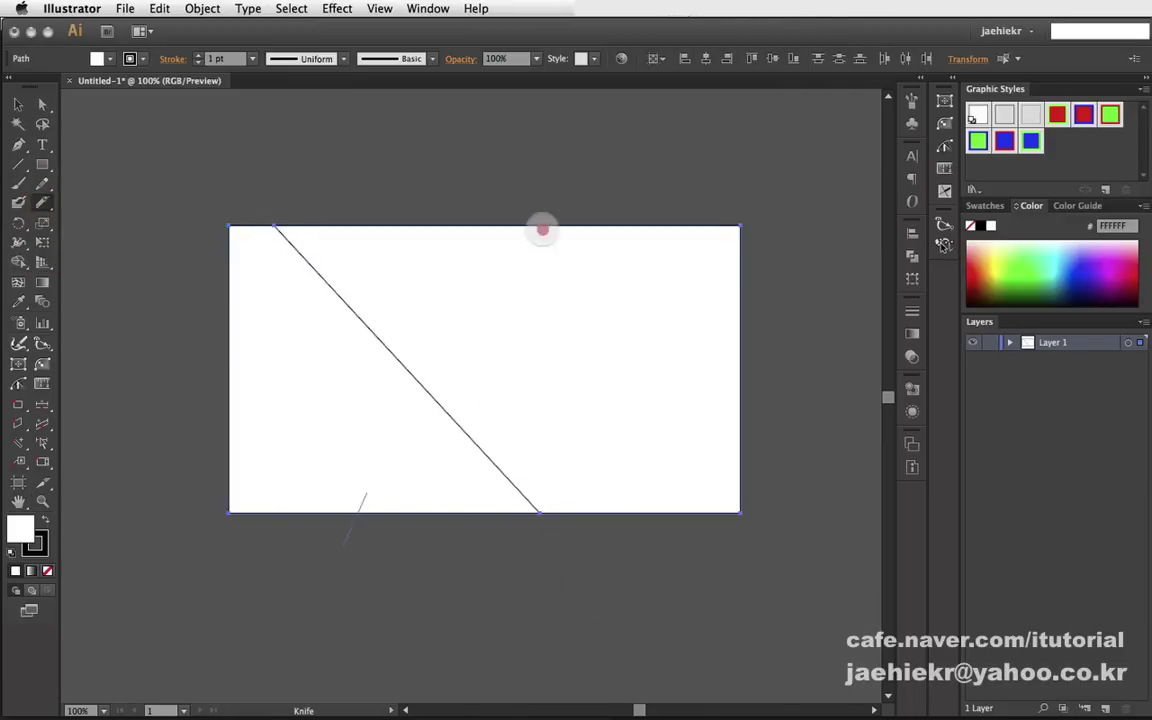
{"action": "left_click_drag", "start_coordinate": [636, 168], "coordinate": [682, 553]}
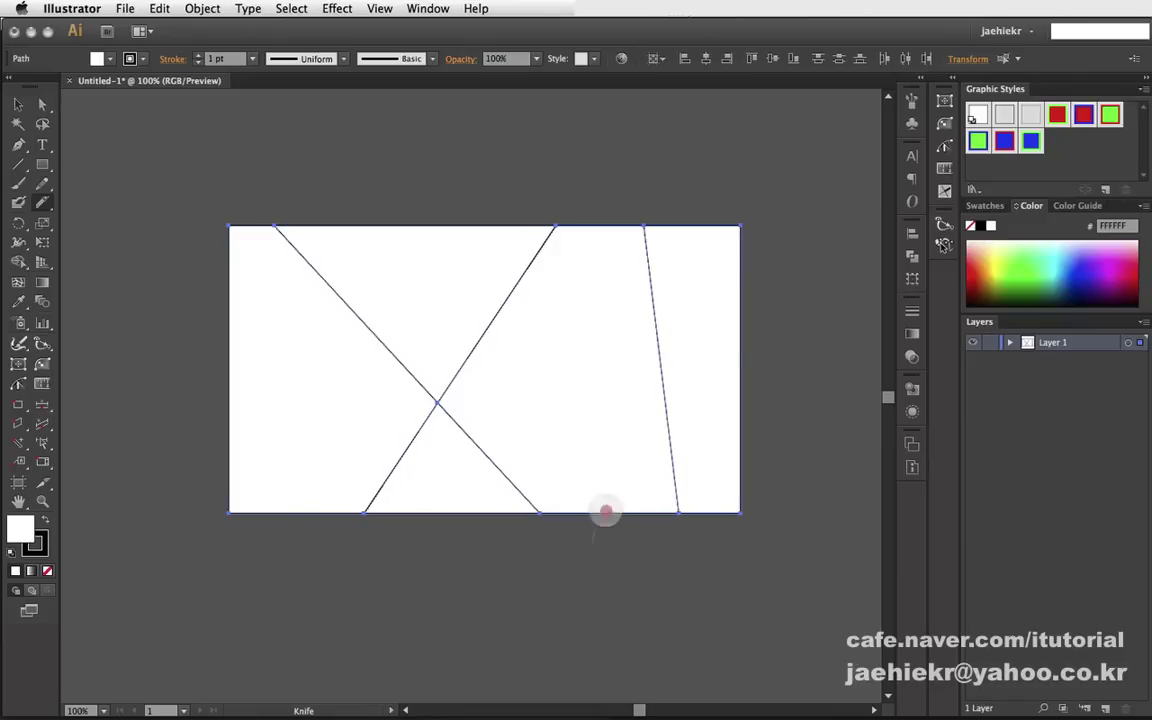
{"action": "left_click_drag", "start_coordinate": [602, 530], "coordinate": [789, 278]}
{"action": "left_click_drag", "start_coordinate": [421, 216], "coordinate": [416, 210]}
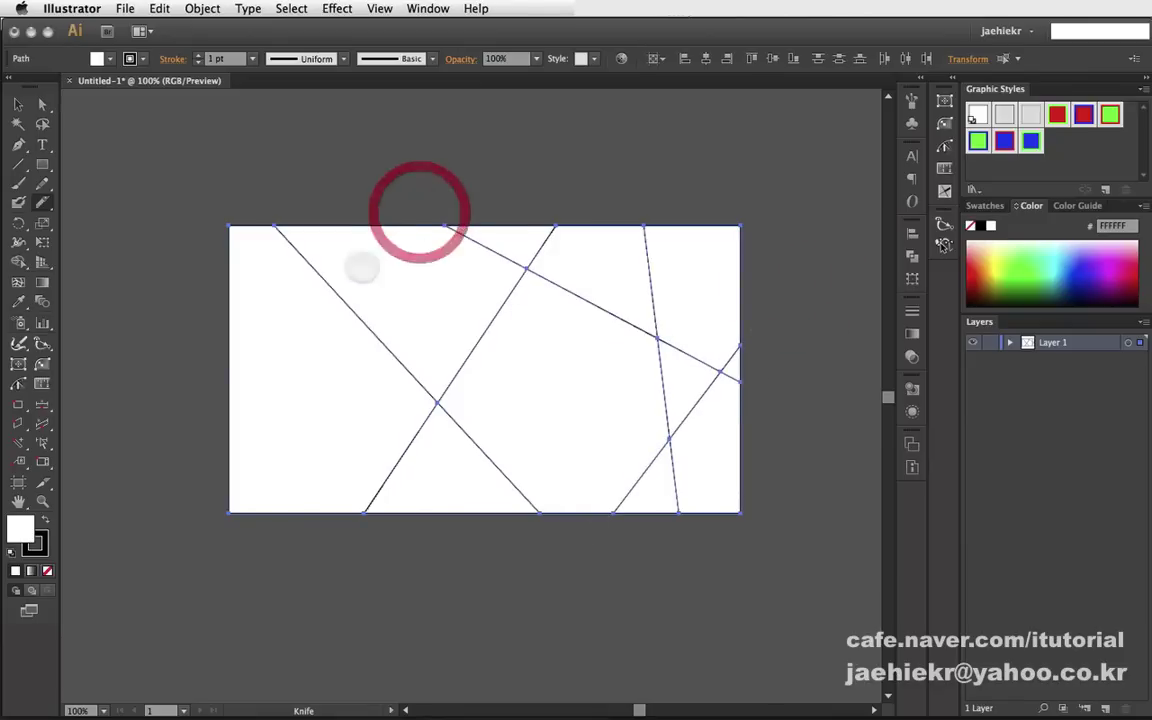
{"action": "left_click_drag", "start_coordinate": [198, 321], "coordinate": [341, 516]}
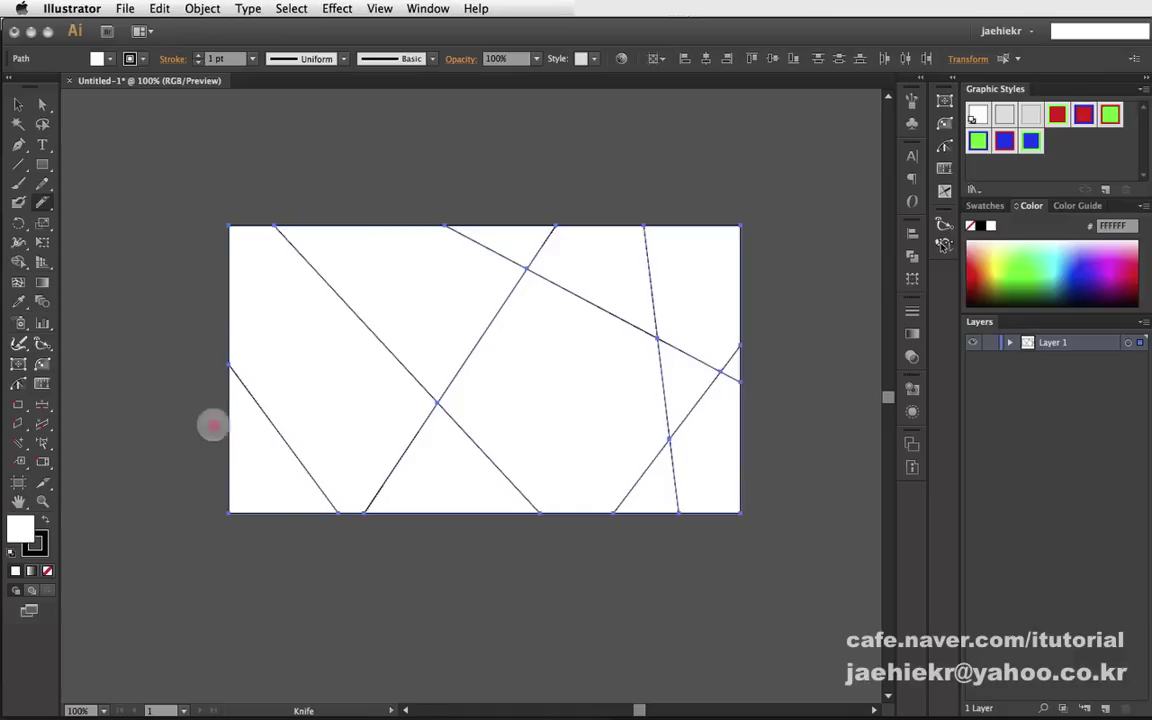
{"action": "left_click_drag", "start_coordinate": [211, 424], "coordinate": [378, 129]}
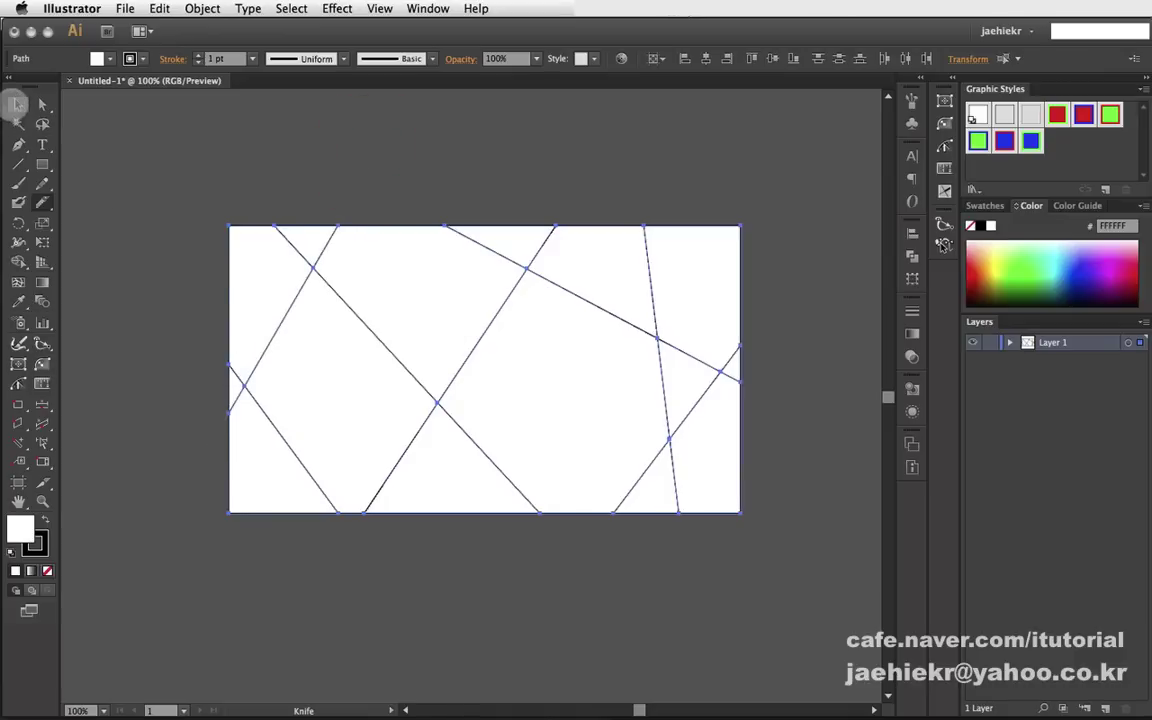
{"action": "left_click", "coordinate": [18, 104]}
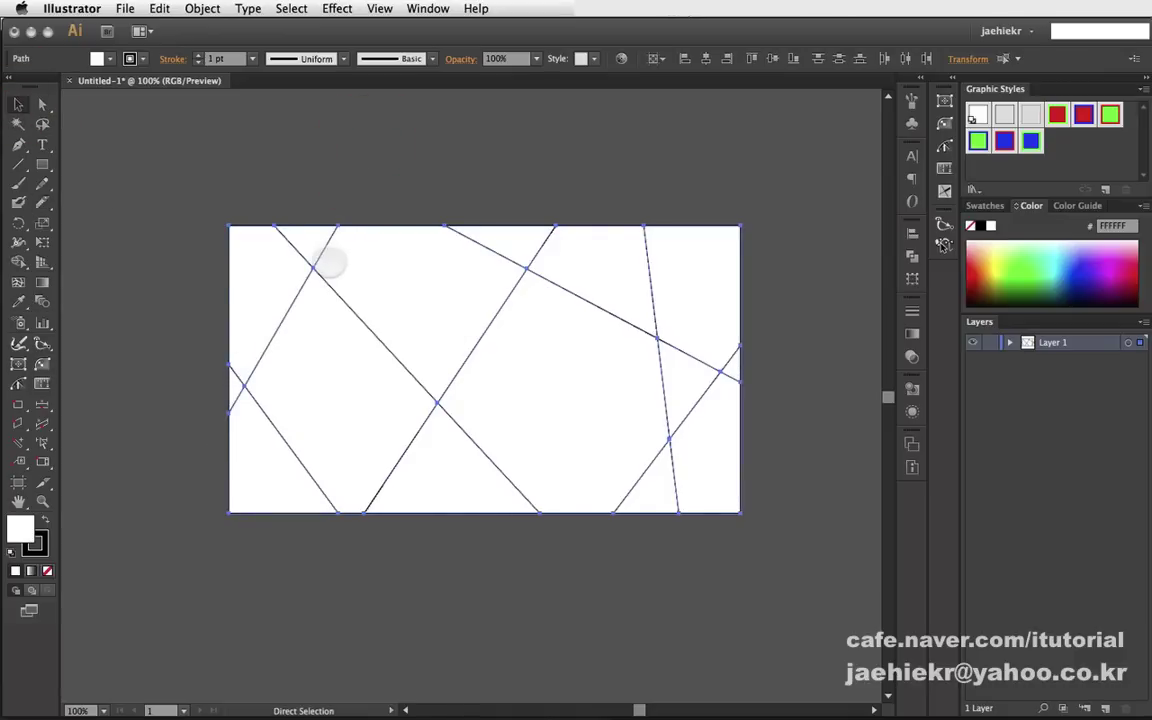
{"action": "key", "text": "super+Tab"}
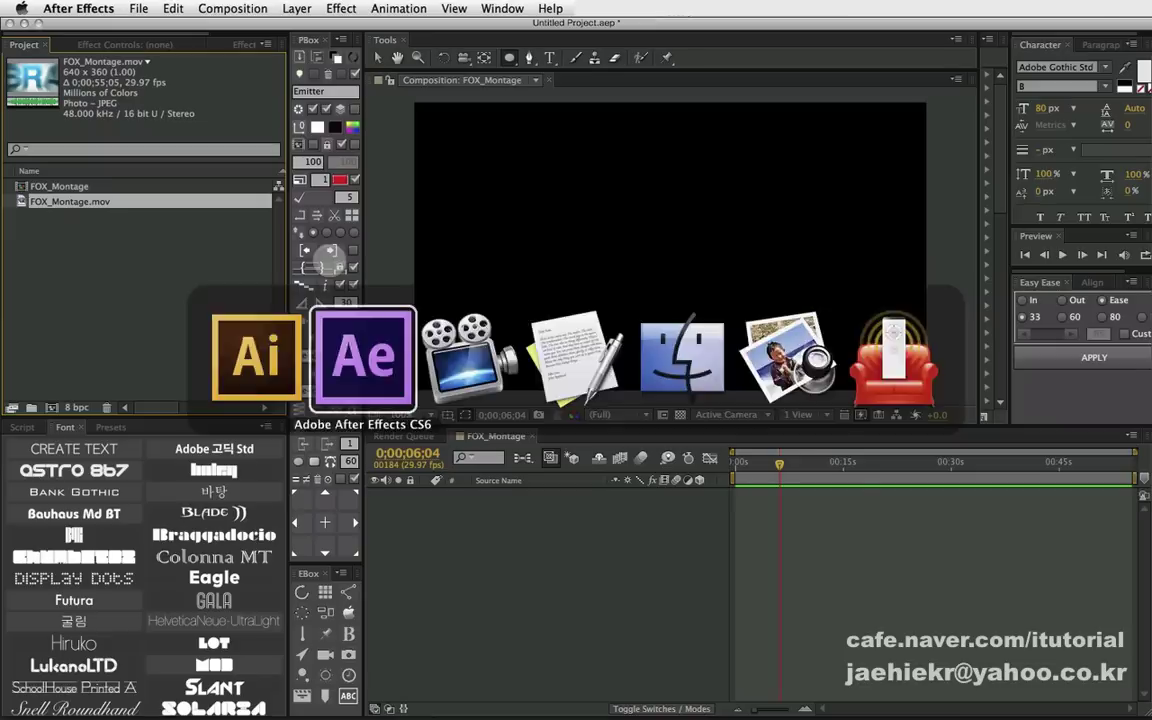
- Add FOX_Montage.mov to the comp timeline, zoom to 200% and display only the alpha channel
{"action": "left_click_drag", "start_coordinate": [60, 200], "coordinate": [411, 472]}
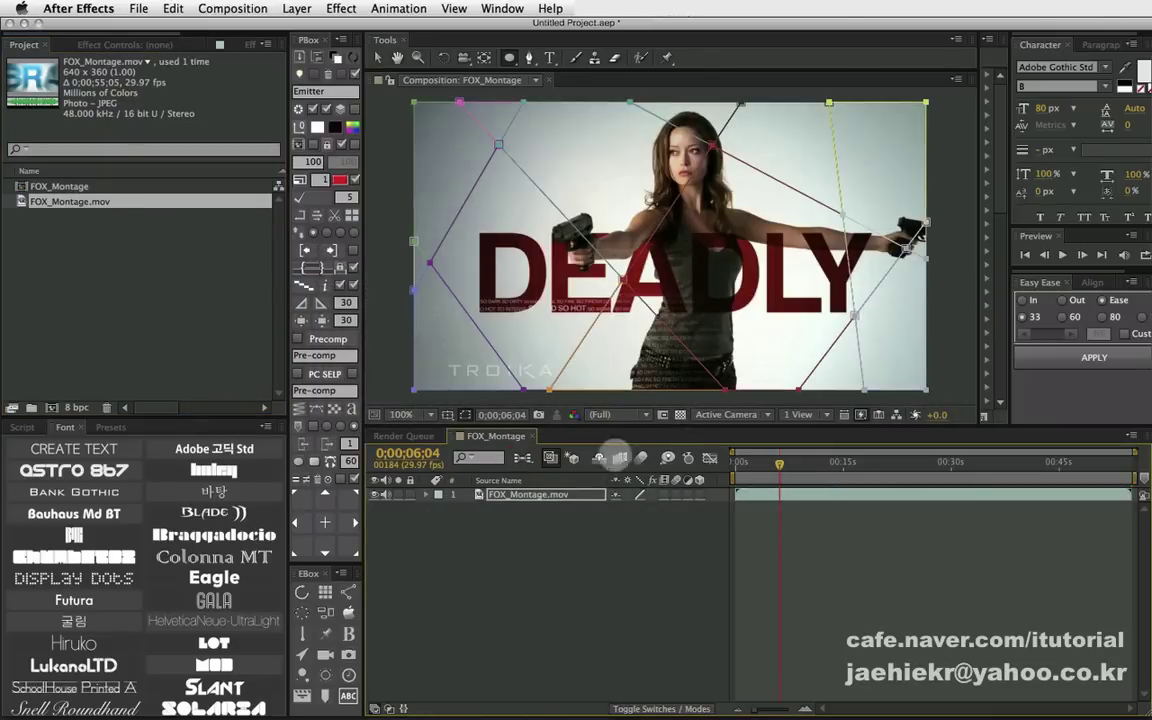
{"action": "left_click", "coordinate": [540, 553]}
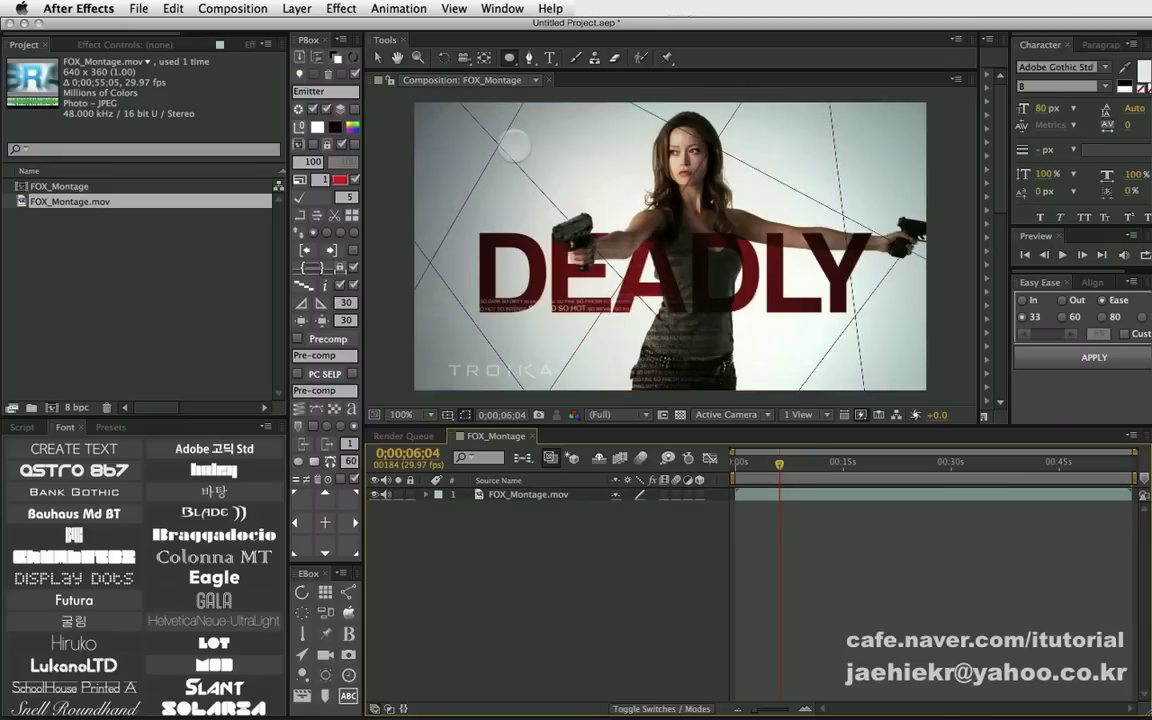
{"action": "key", "text": "period"}
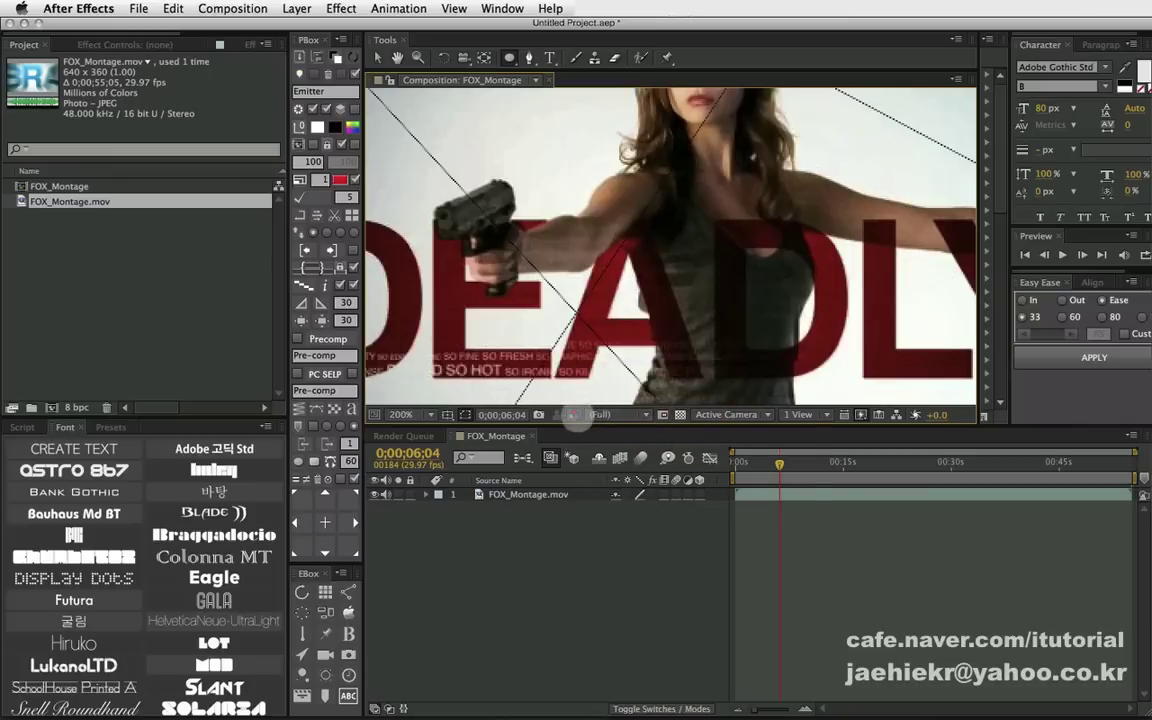
{"action": "left_click", "coordinate": [572, 414]}
{"action": "left_click", "coordinate": [598, 499]}
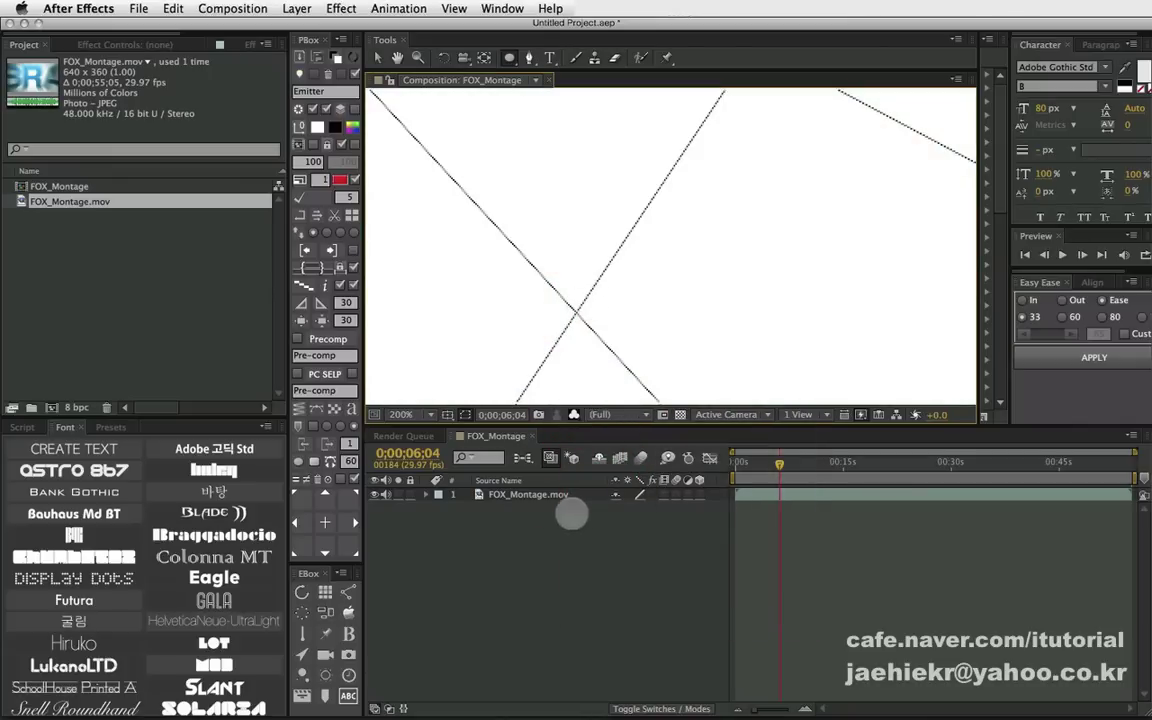
{"action": "left_click", "coordinate": [540, 495]}
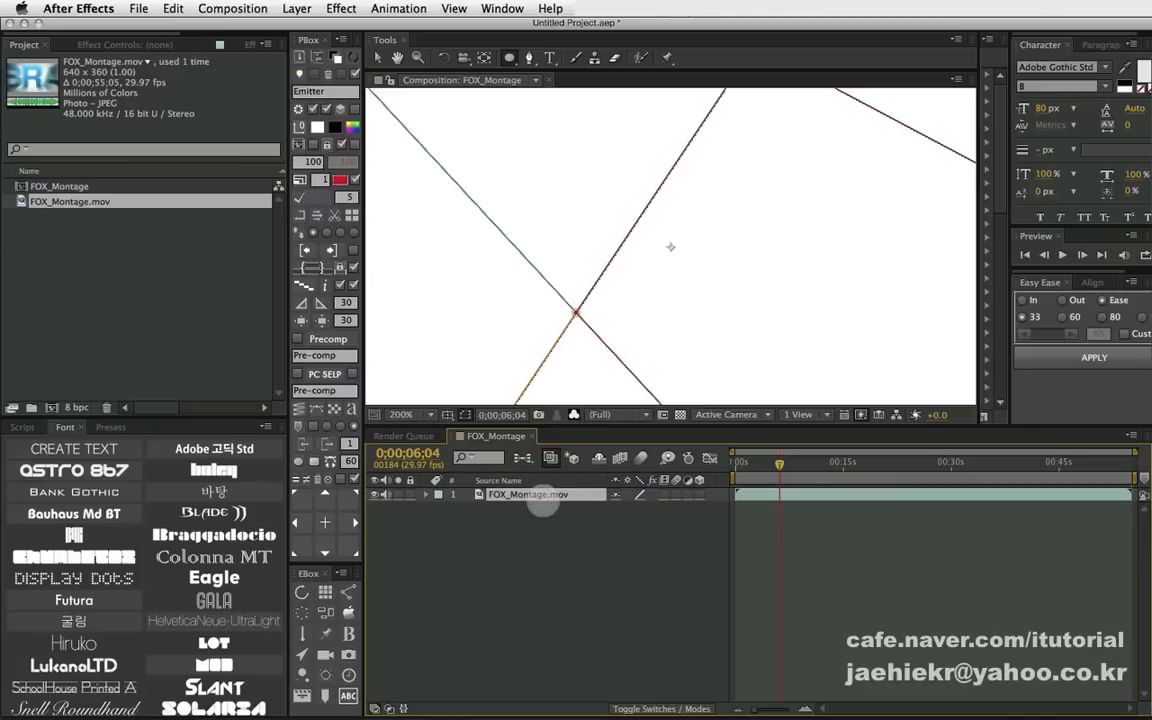
- Show the Modes column and set the footage layer's blending mode to Normal, after trying Alpha Add
{"action": "left_click", "coordinate": [672, 706]}
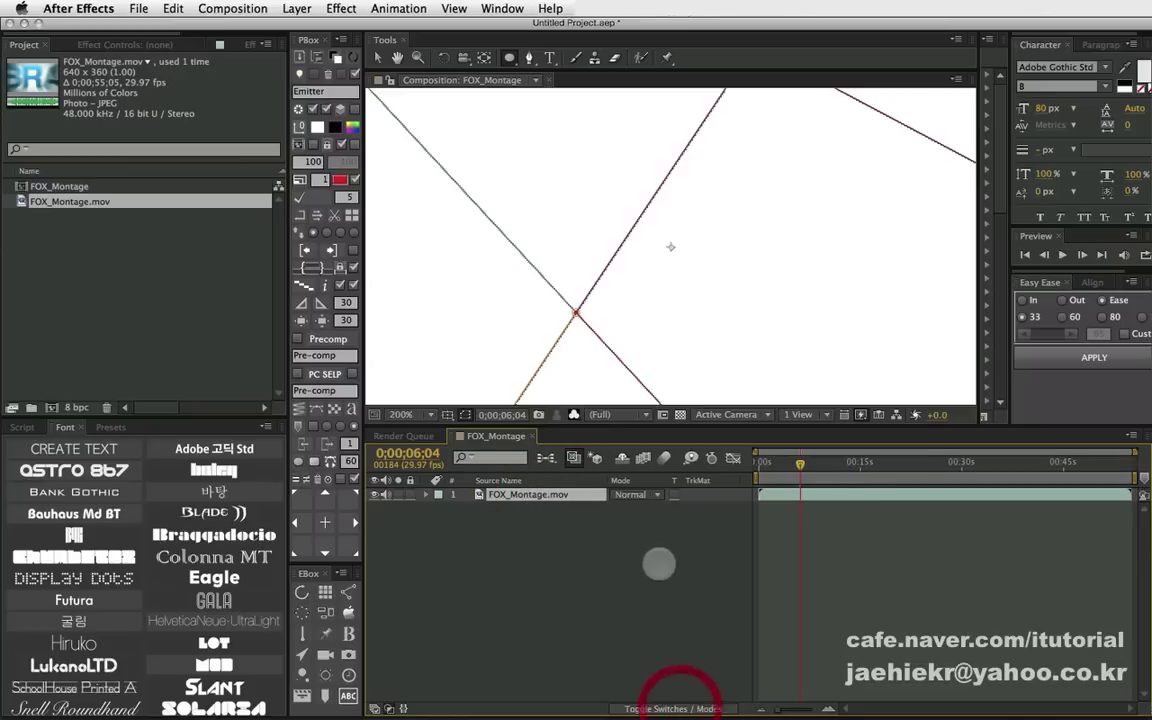
{"action": "left_click", "coordinate": [635, 494]}
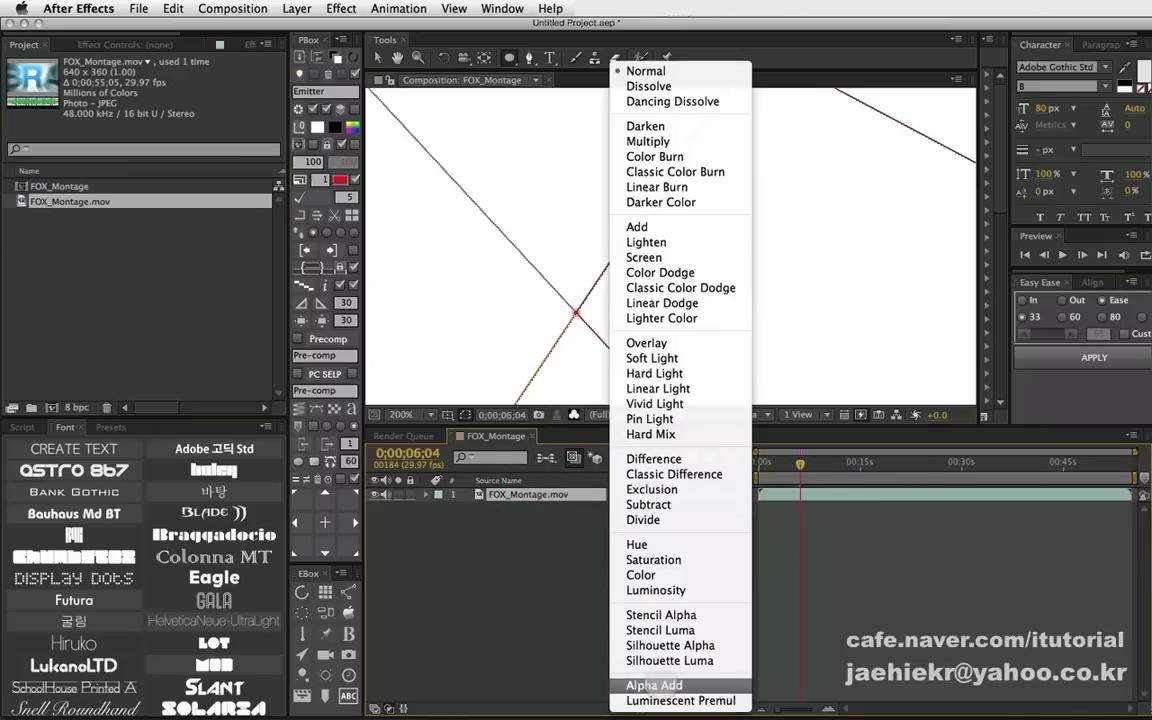
{"action": "left_click", "coordinate": [650, 685]}
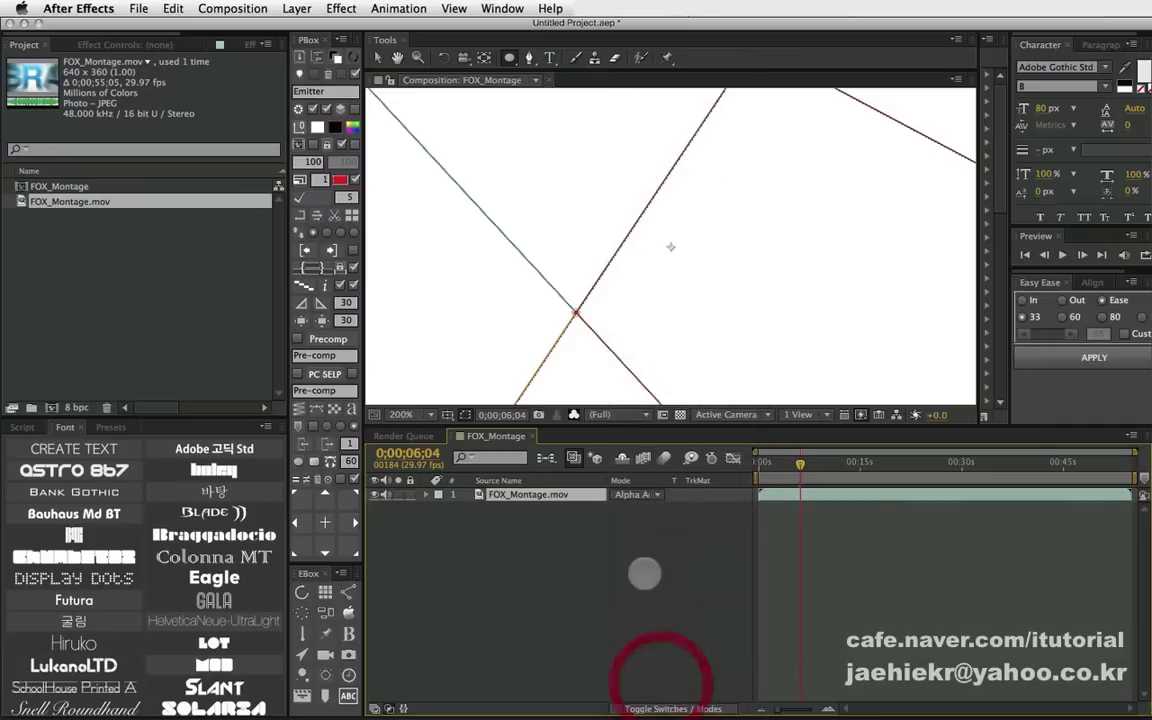
{"action": "left_click", "coordinate": [645, 497]}
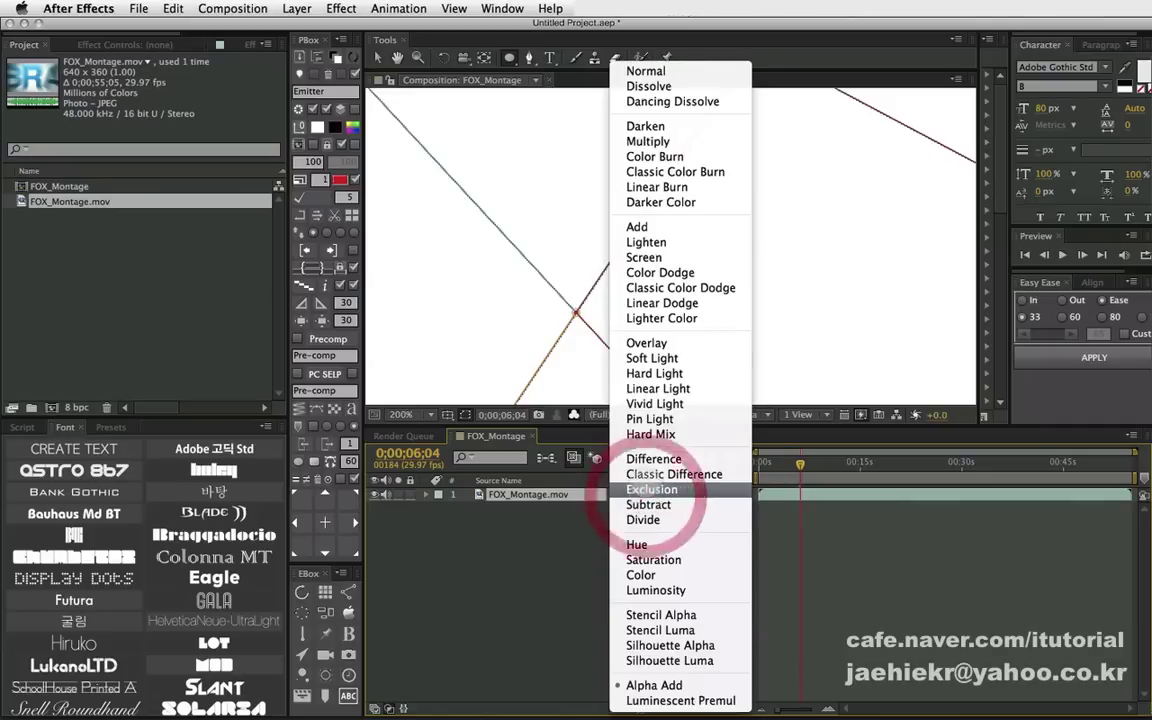
{"action": "left_click", "coordinate": [630, 74]}
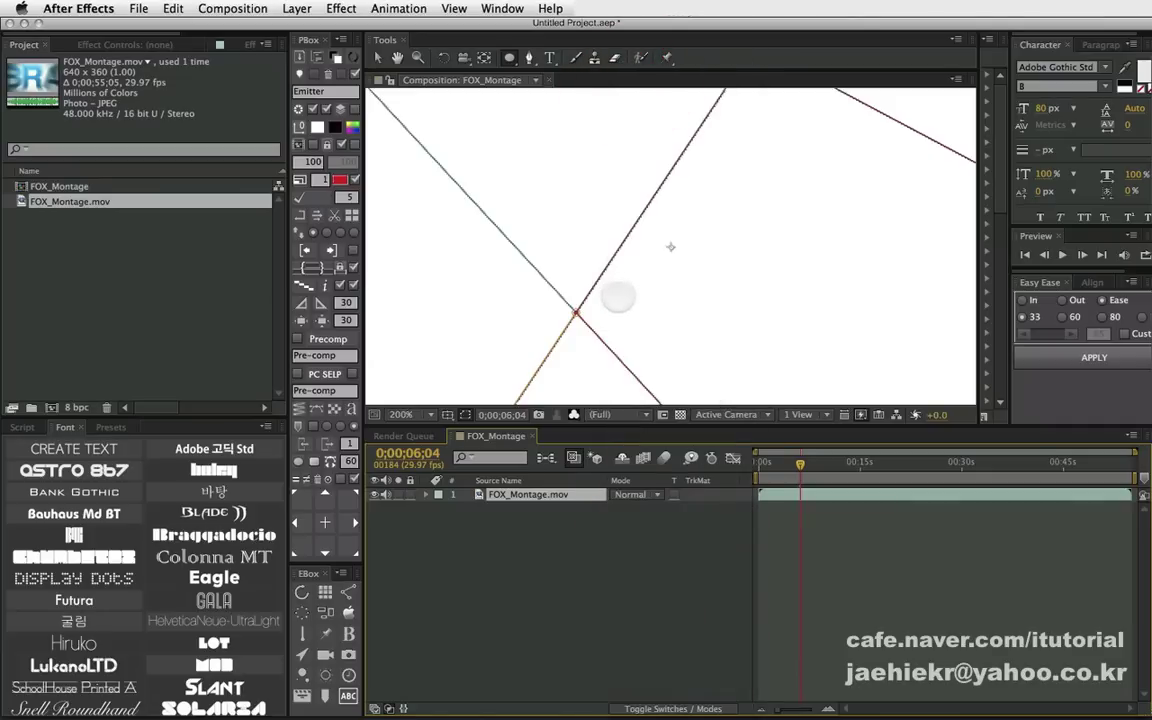
- Switch the viewer back to the full RGB channel and reselect FOX_Montage.mov
{"action": "left_click", "coordinate": [573, 414]}
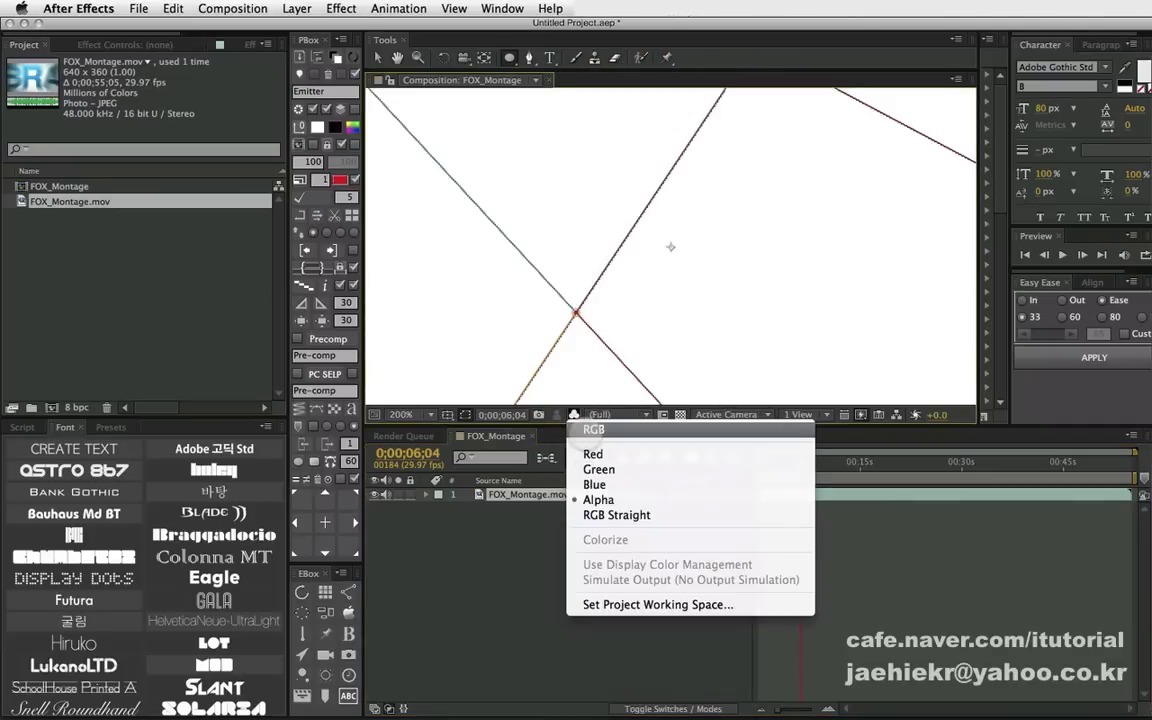
{"action": "left_click", "coordinate": [588, 428]}
{"action": "scroll", "coordinate": [607, 317], "scroll_direction": "down", "scroll_amount": 1}
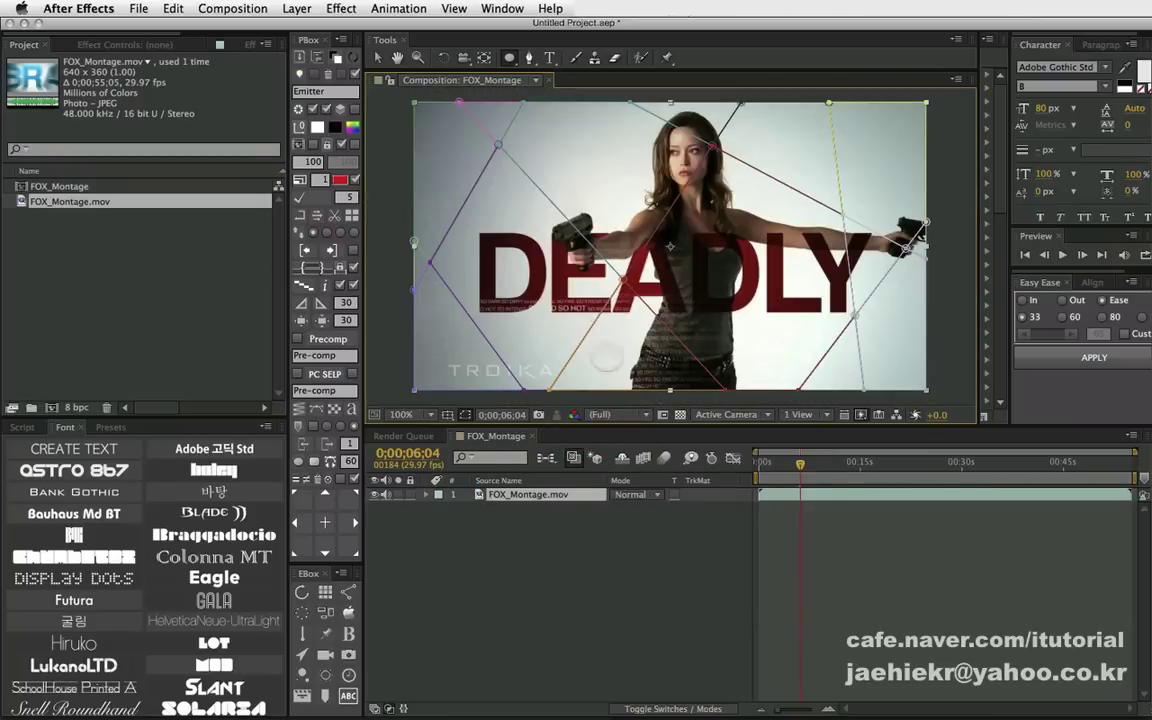
{"action": "left_click", "coordinate": [442, 527]}
{"action": "left_click", "coordinate": [527, 496]}
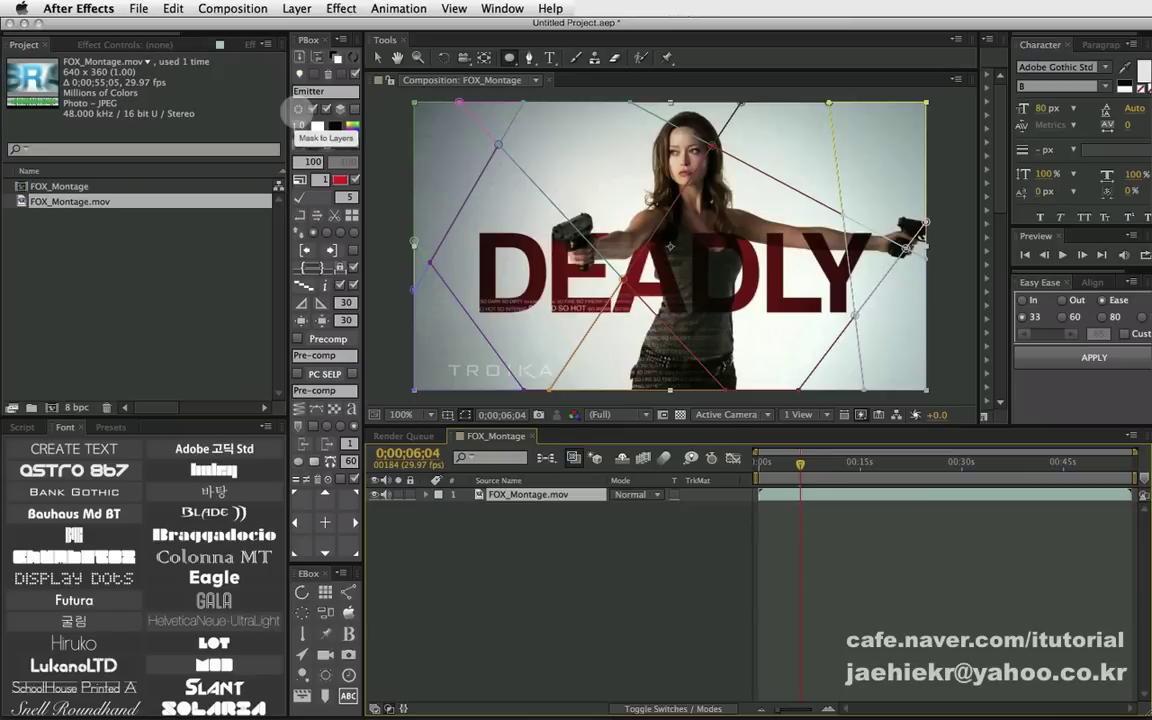
{"action": "left_click", "coordinate": [299, 112]}
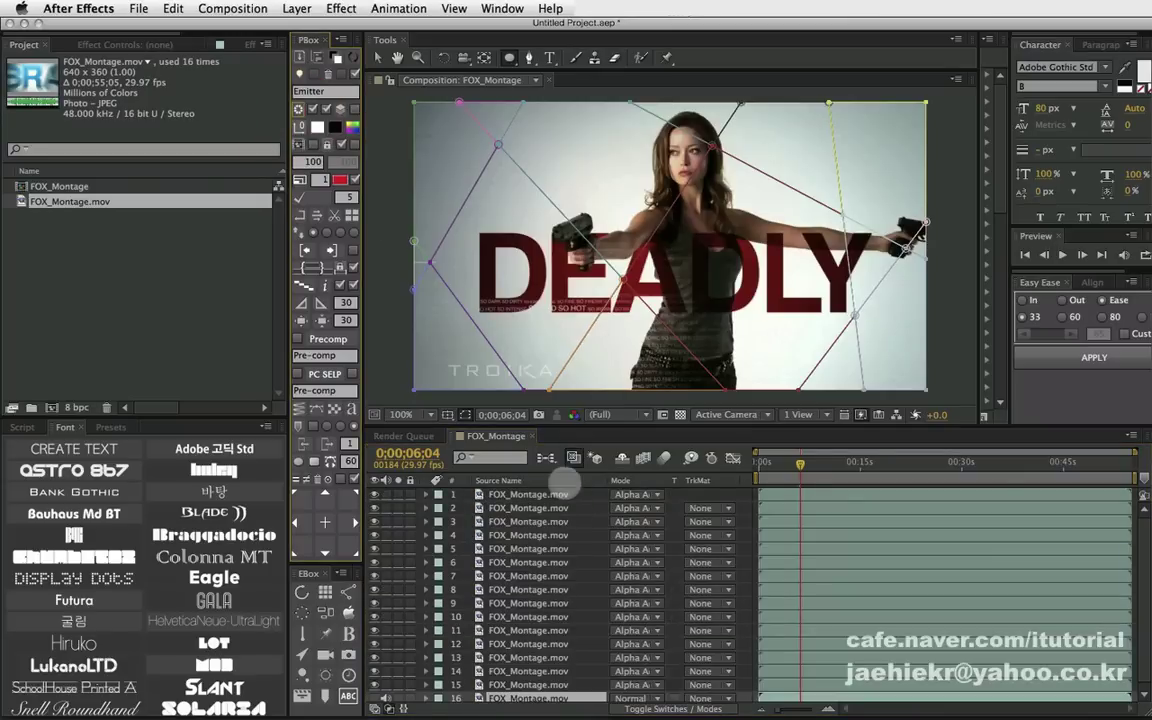
{"action": "left_click", "coordinate": [466, 414]}
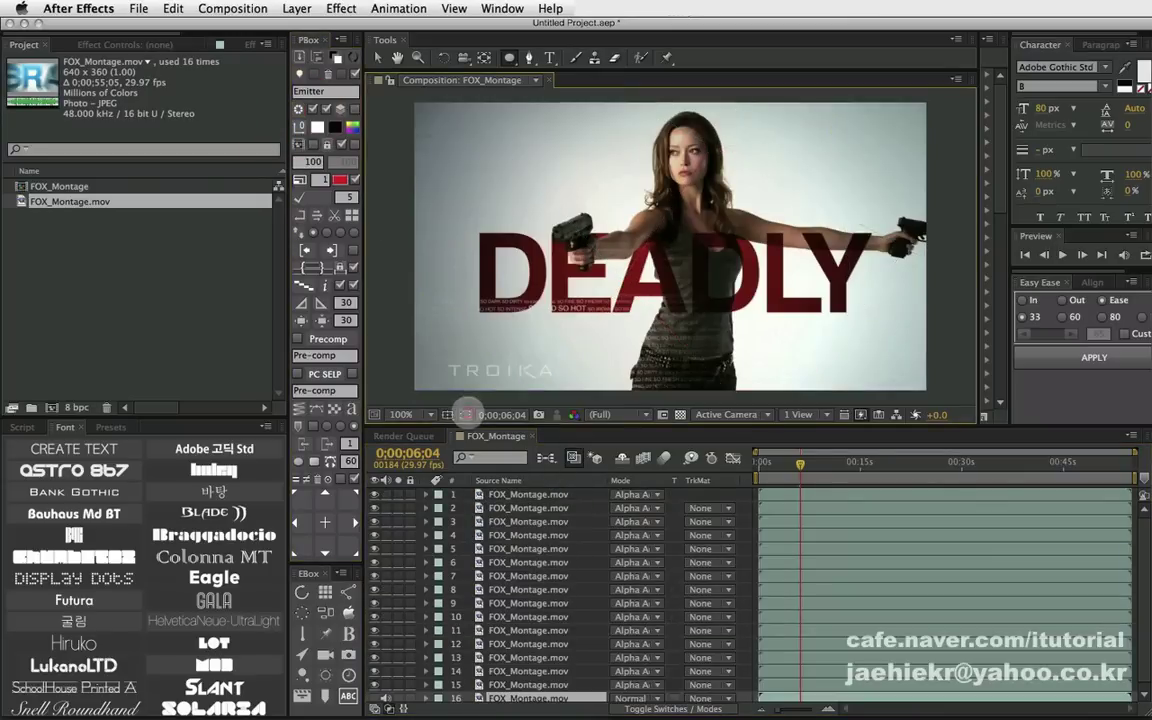
{"action": "left_click", "coordinate": [595, 414]}
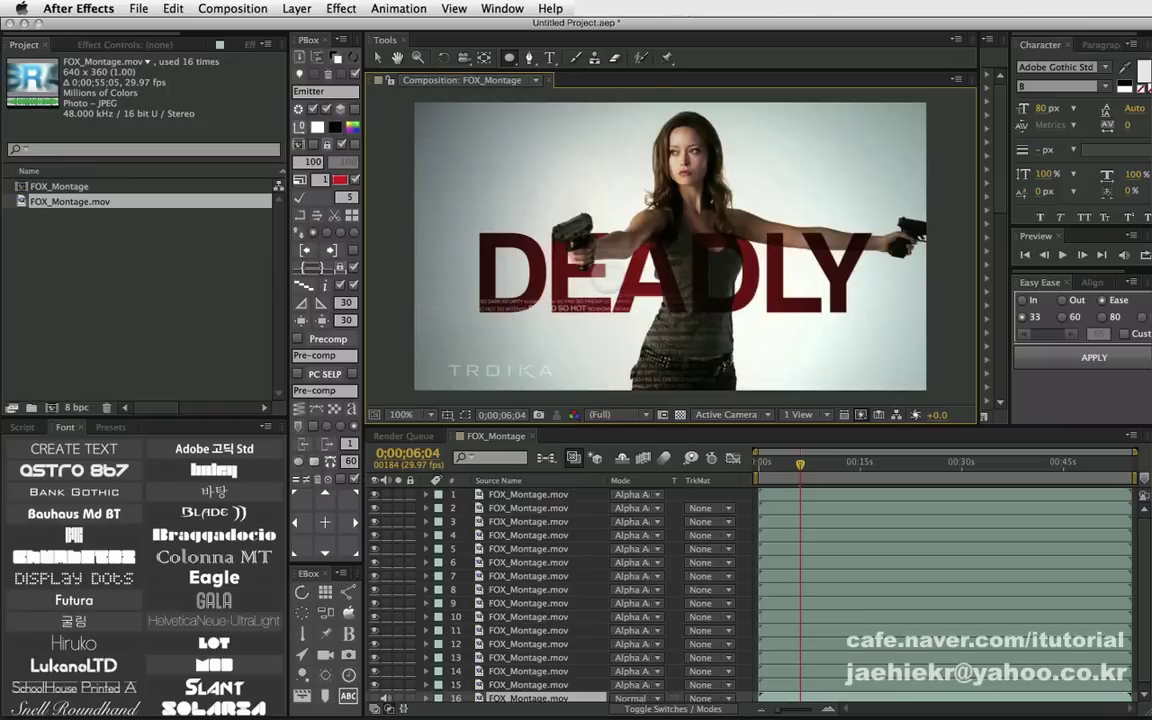
{"action": "scroll", "coordinate": [604, 285], "scroll_direction": "down", "scroll_amount": 2}
{"action": "key", "text": "slash"}
{"action": "left_click", "coordinate": [520, 494]}
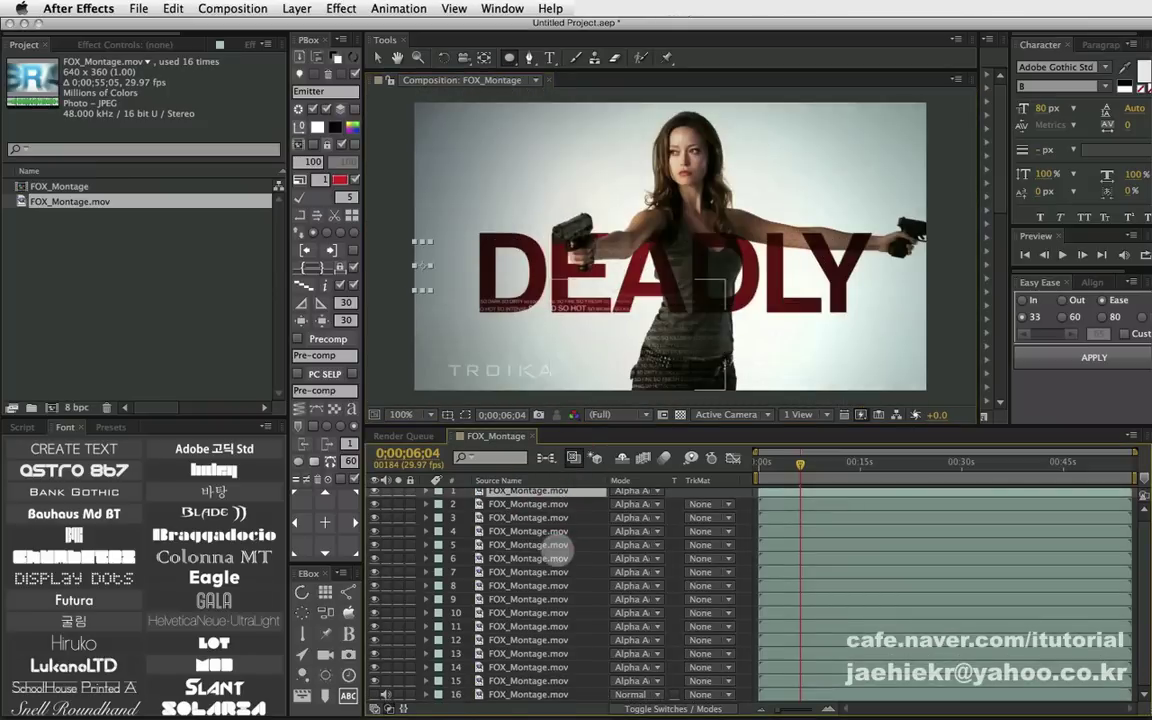
{"action": "left_click", "coordinate": [500, 690], "text": "shift"}
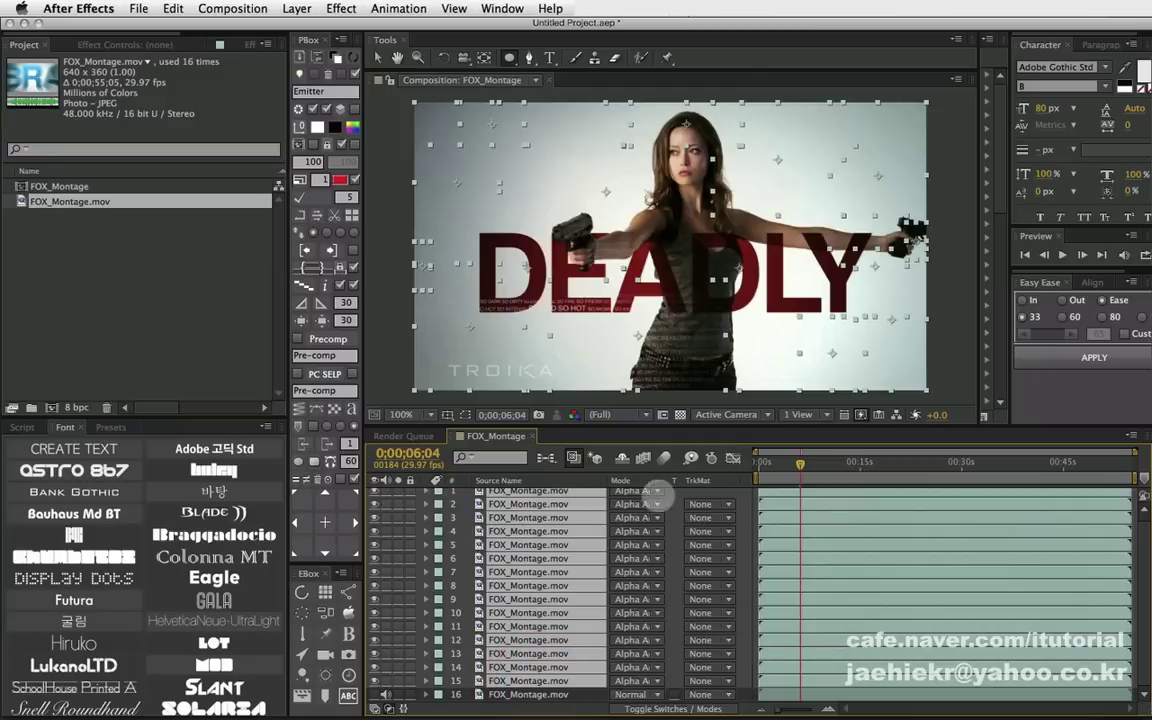
{"action": "left_click", "coordinate": [650, 490]}
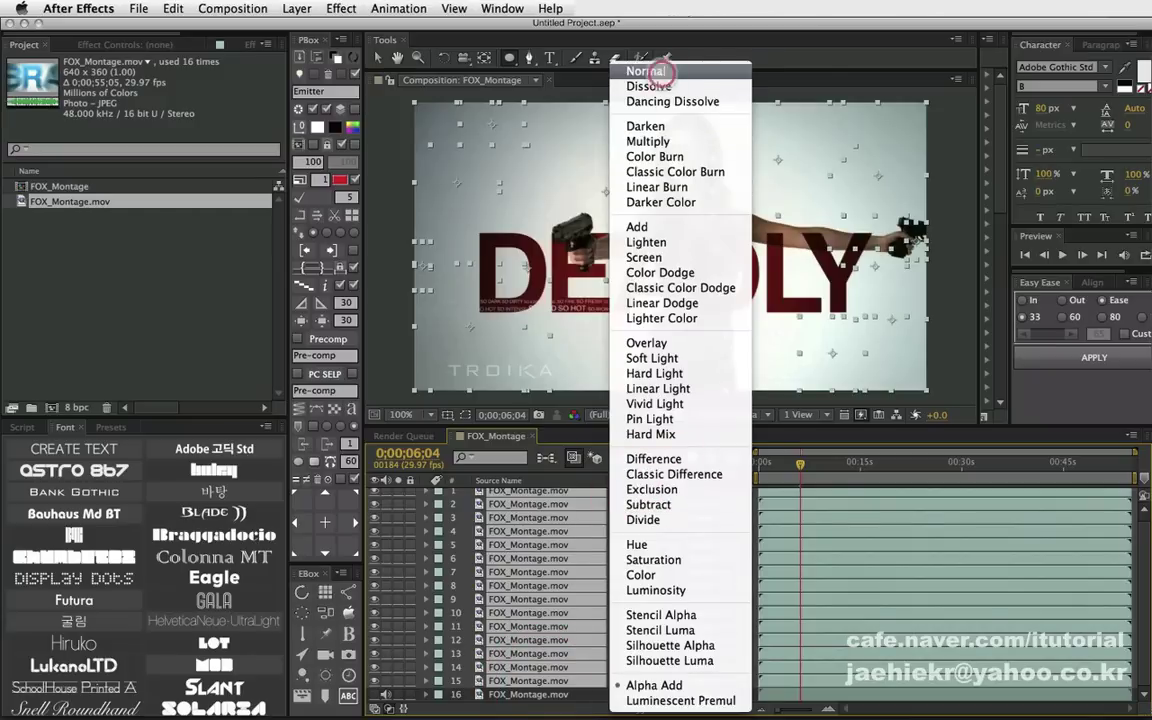
{"action": "left_click", "coordinate": [645, 71]}
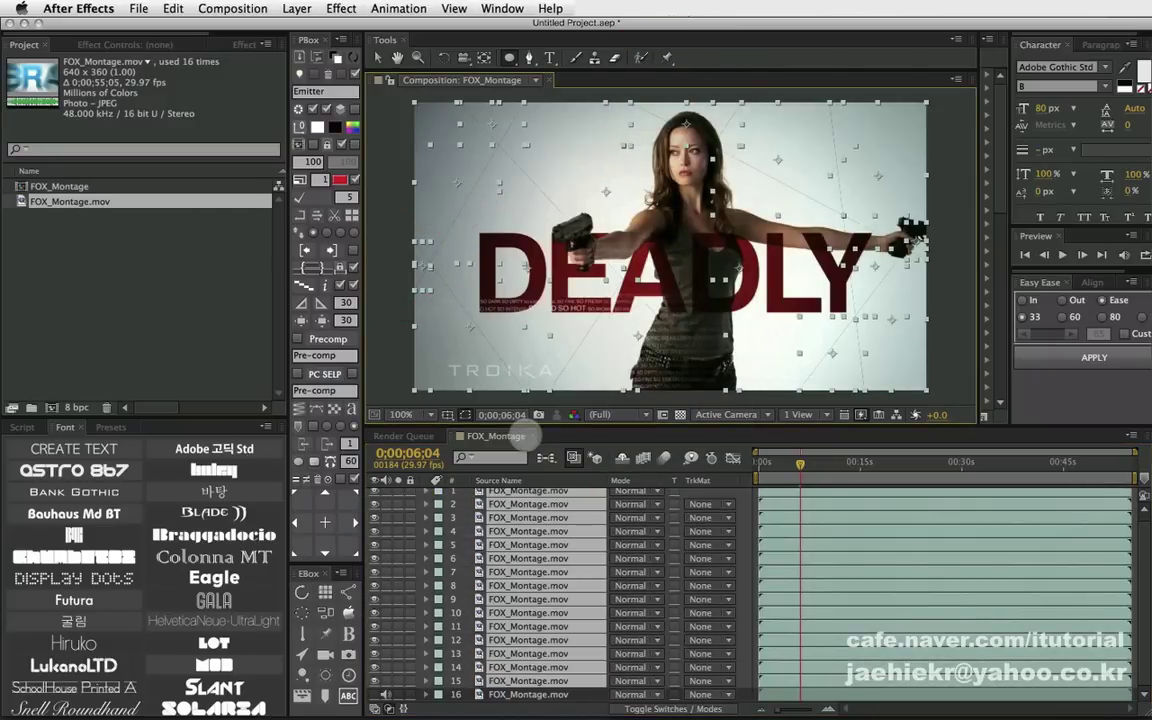
{"action": "key", "text": "shift+minus"}
{"action": "key", "text": "shift+minus"}
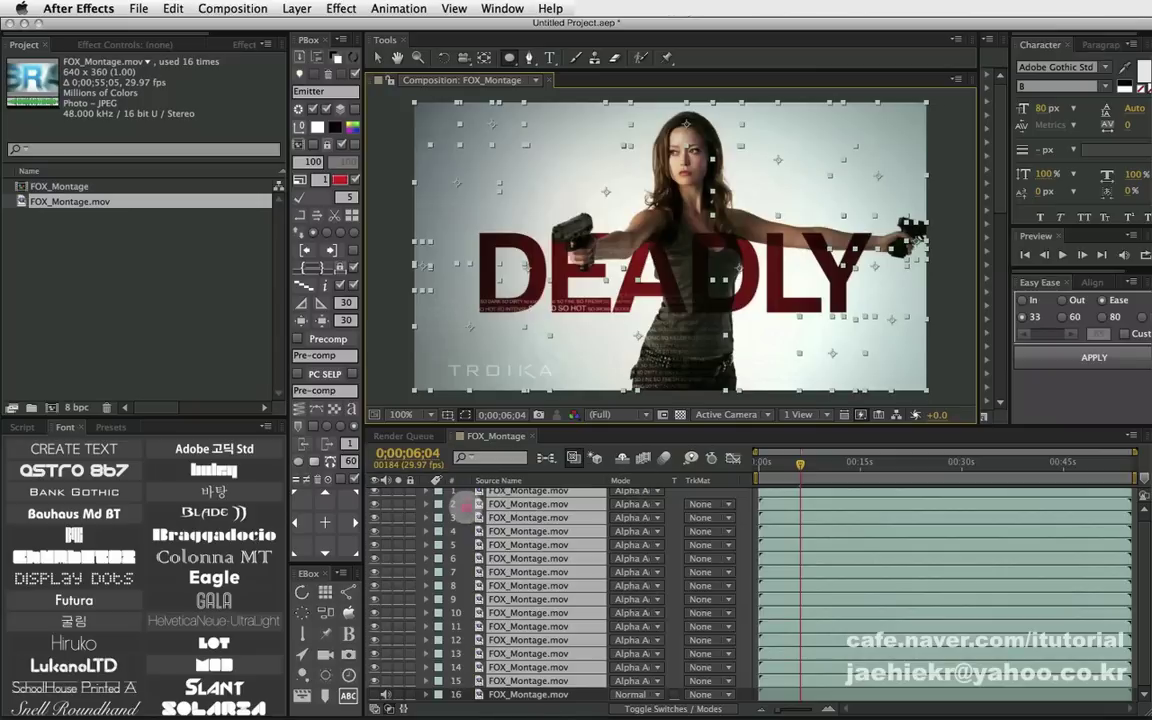
{"action": "left_click", "coordinate": [465, 504]}
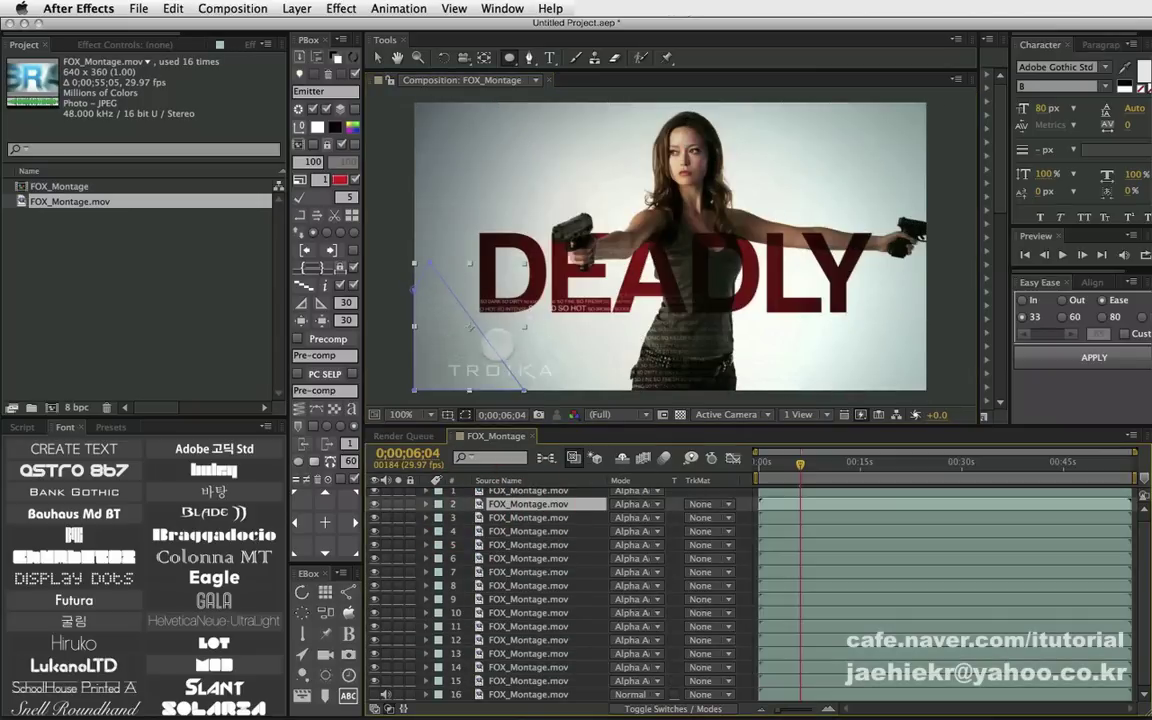
{"action": "left_click", "coordinate": [527, 518]}
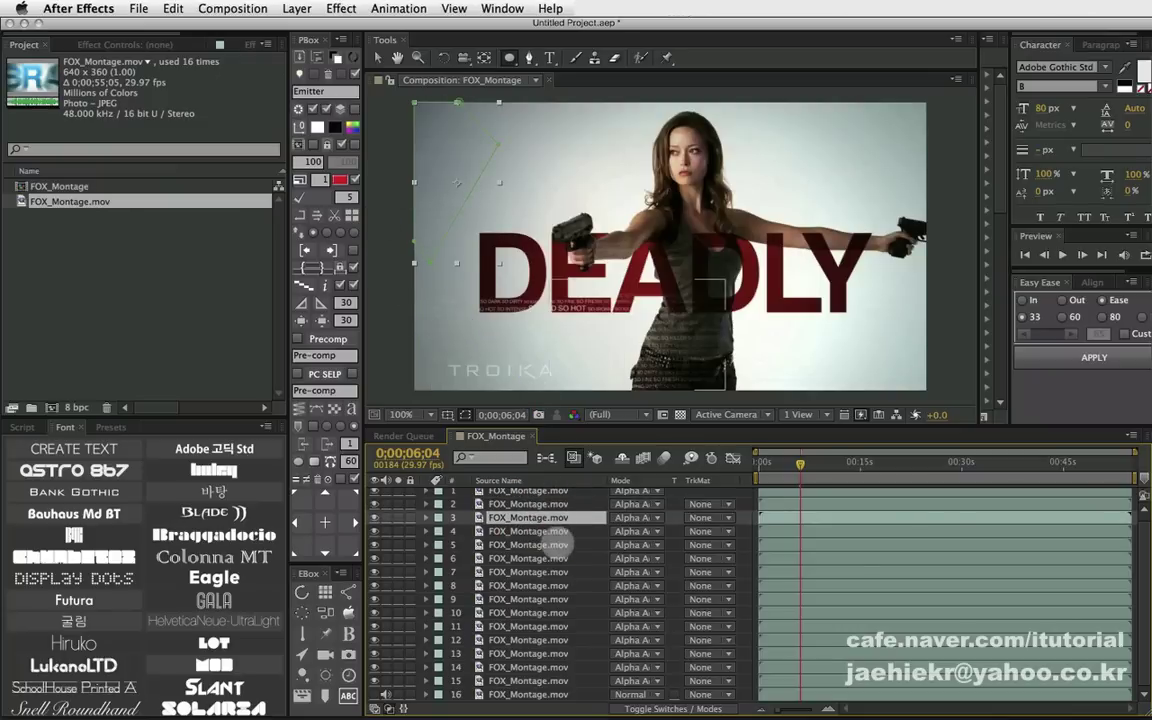
{"action": "key", "text": "super+a"}
{"action": "key", "text": "Delete"}
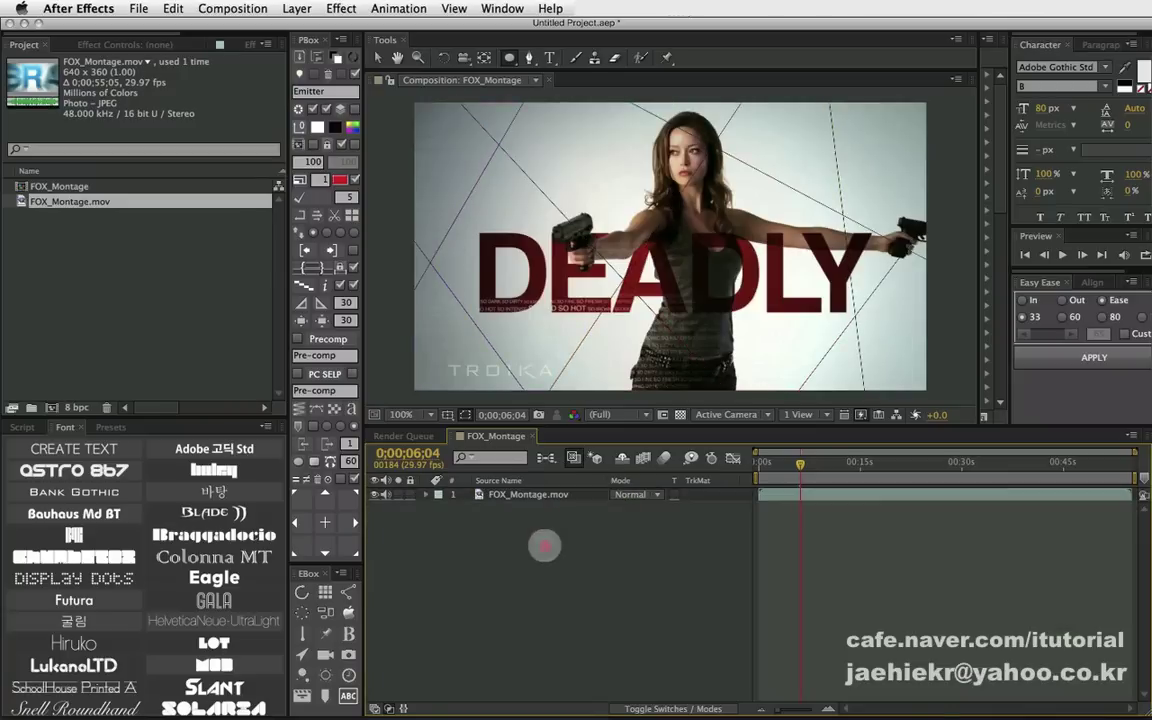
{"action": "left_click", "coordinate": [535, 496]}
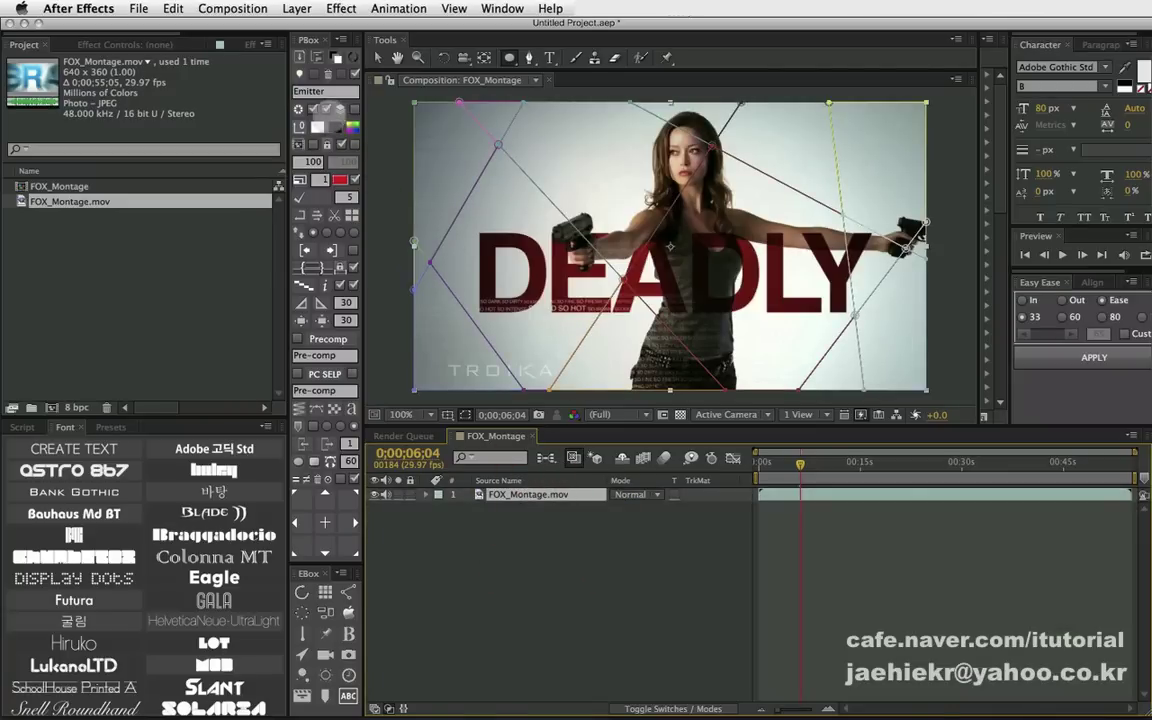
{"action": "left_click", "coordinate": [314, 109]}
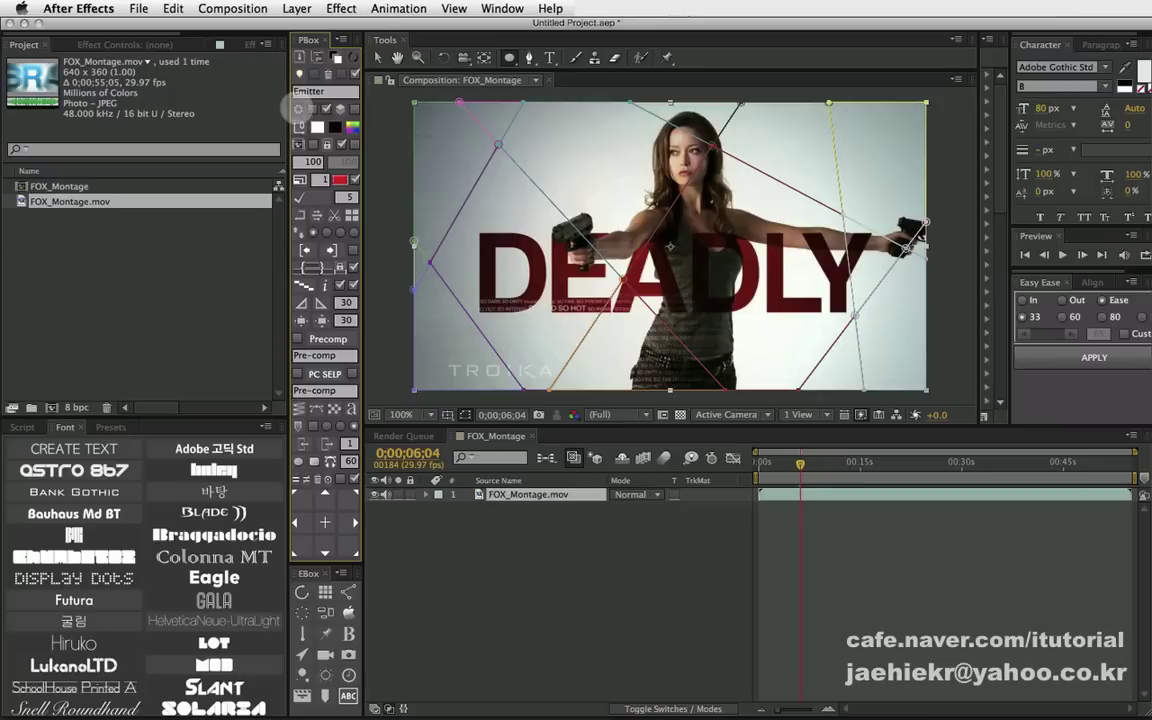
{"action": "left_click", "coordinate": [299, 108]}
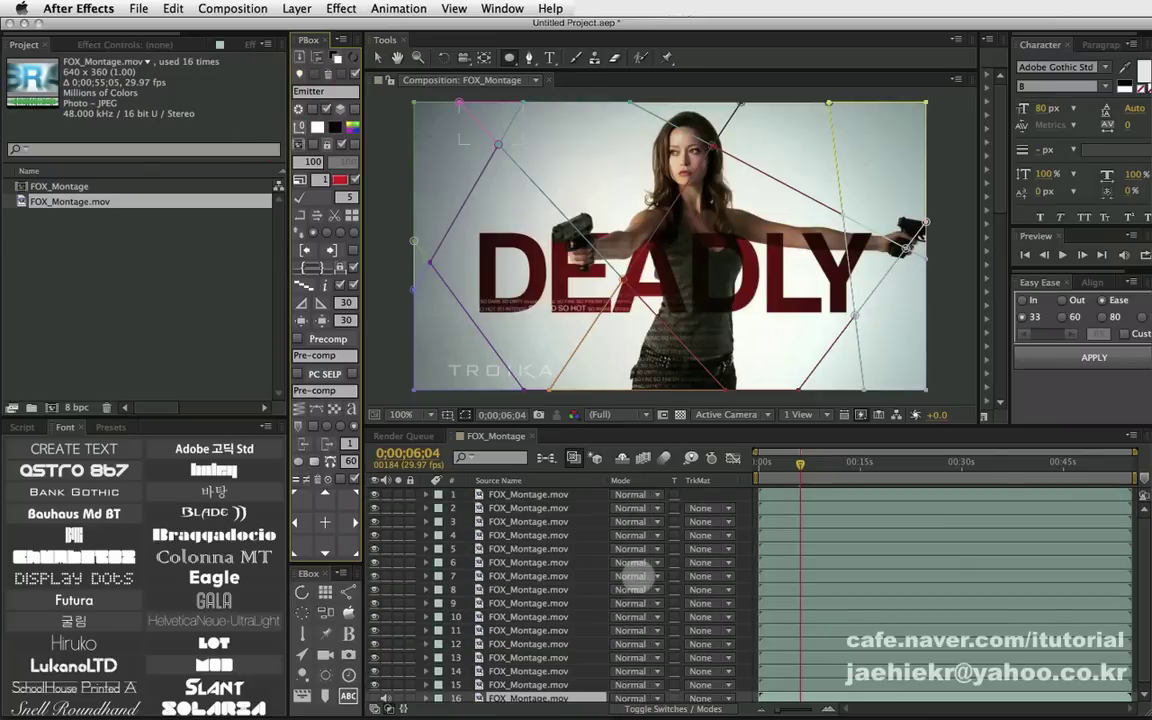
{"action": "left_click", "coordinate": [495, 508]}
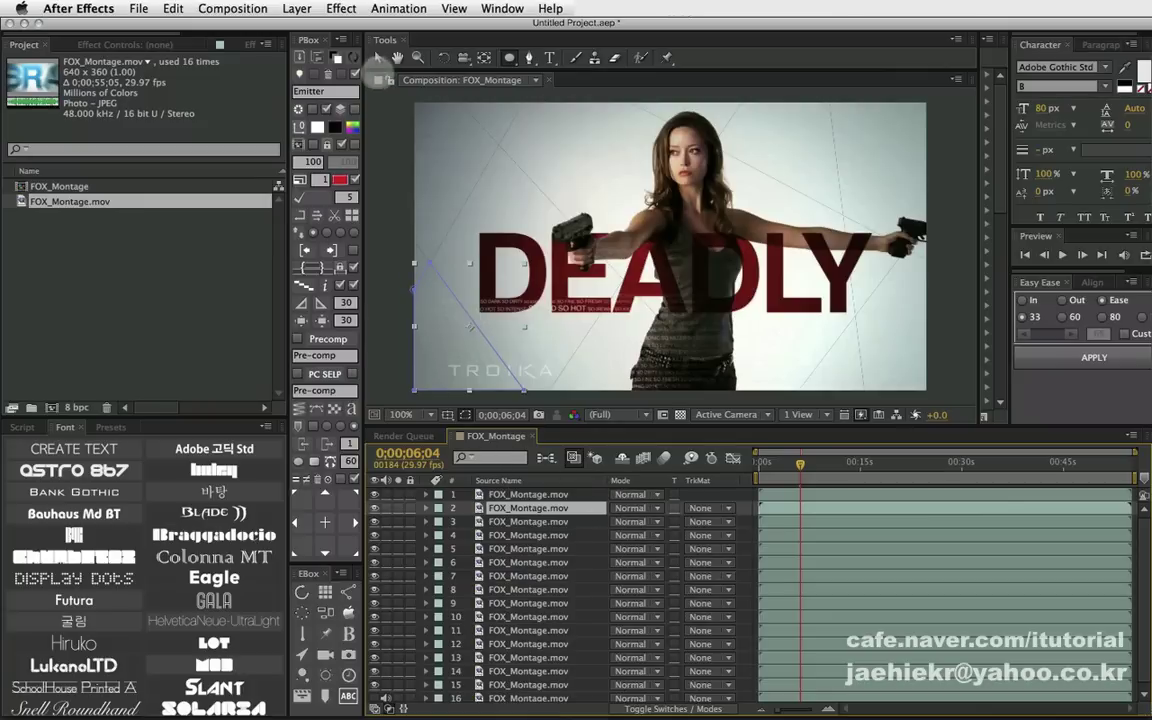
{"action": "left_click", "coordinate": [405, 135]}
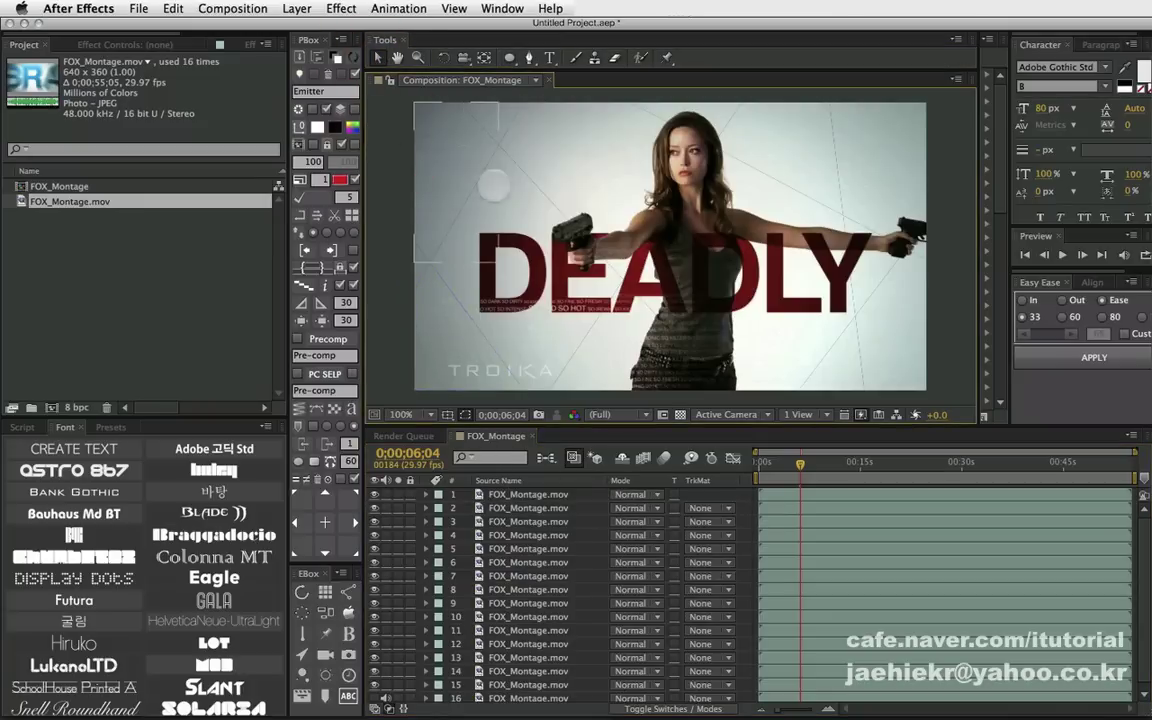
{"action": "left_click", "coordinate": [540, 495]}
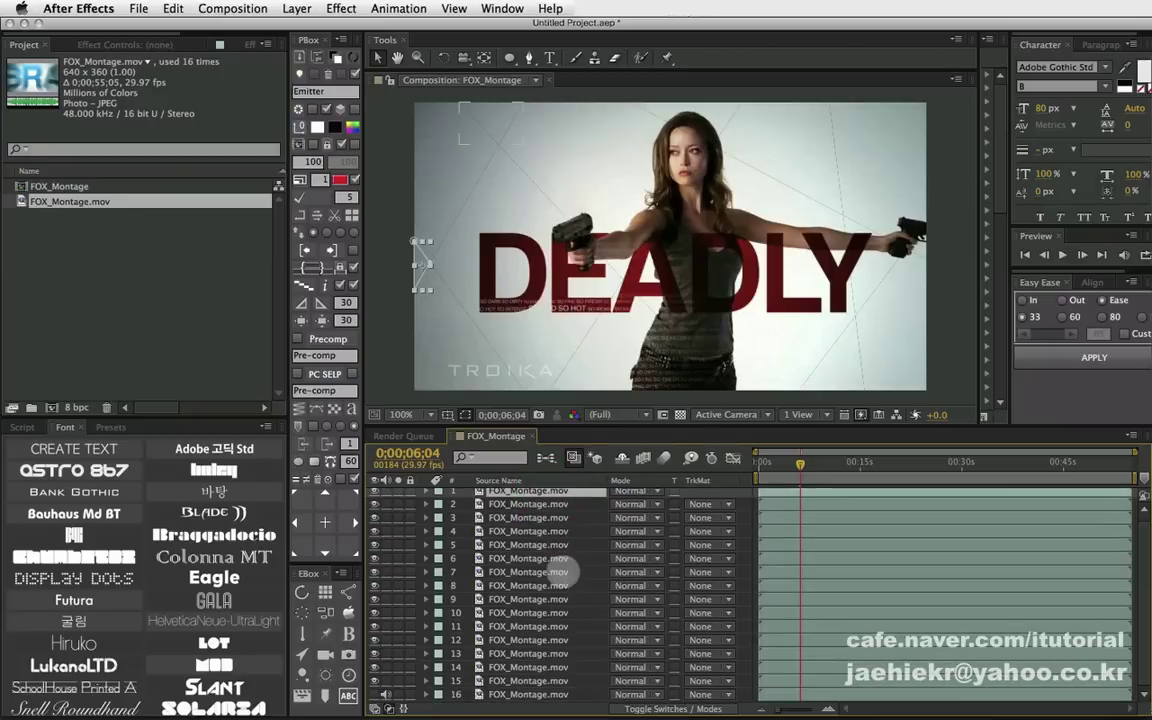
{"action": "key", "text": "ctrl+a"}
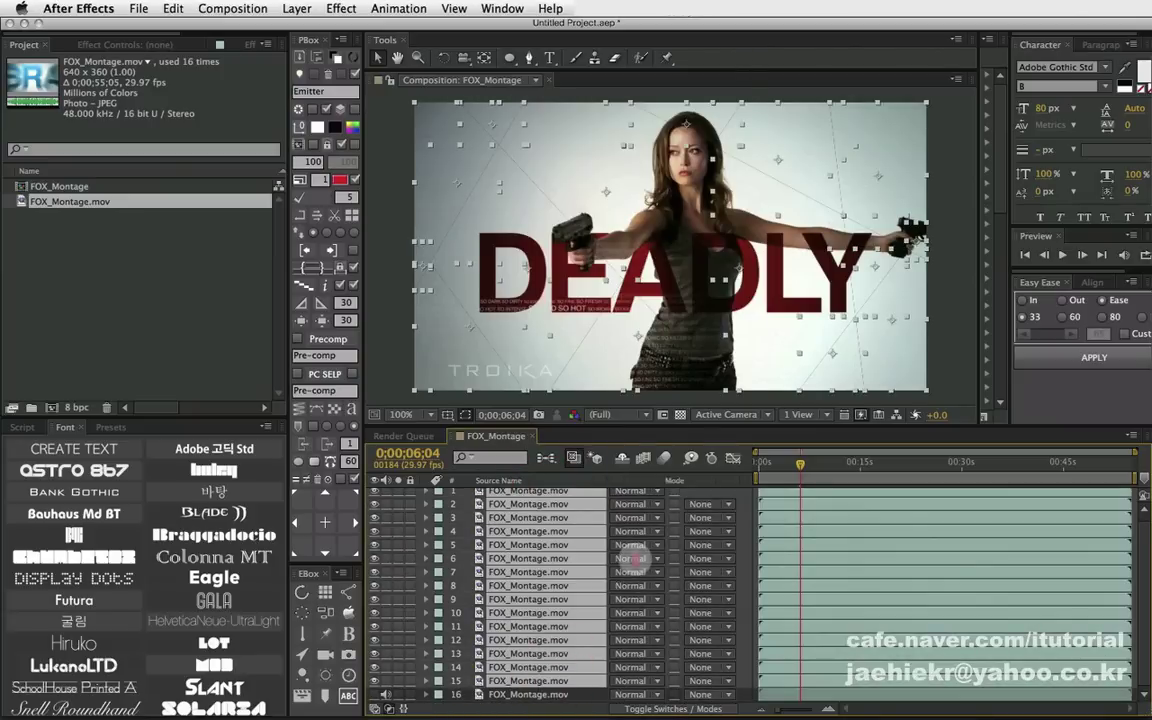
{"action": "left_click", "coordinate": [632, 560]}
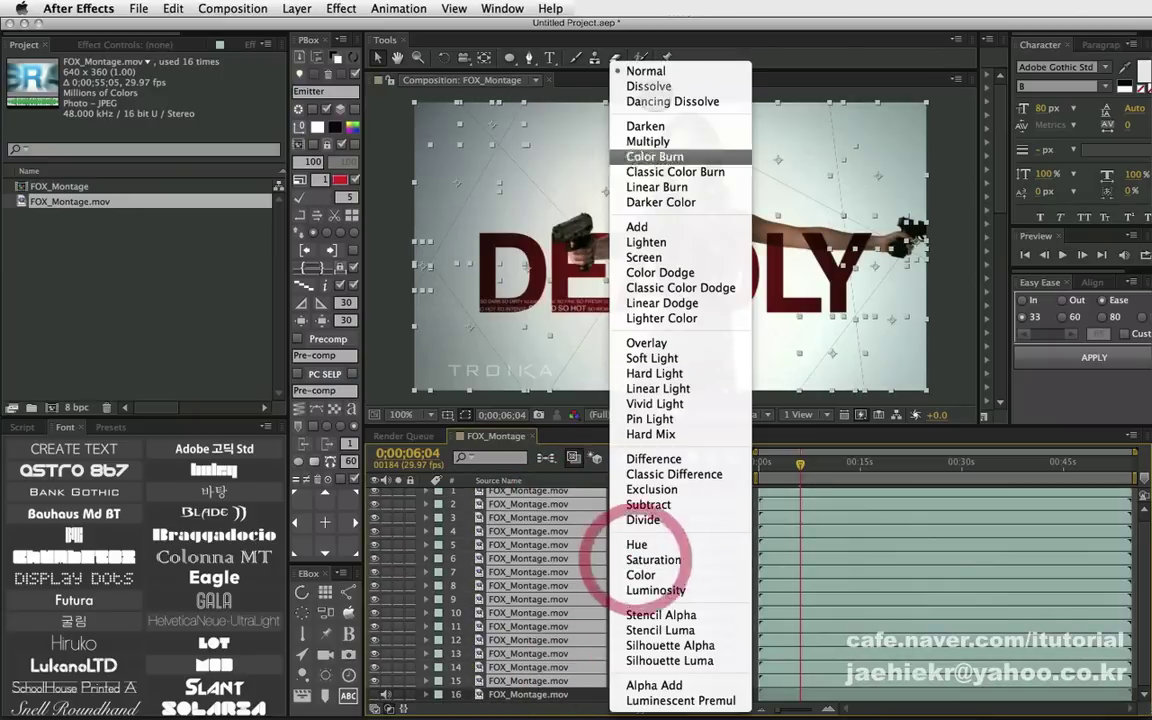
{"action": "left_click", "coordinate": [654, 686]}
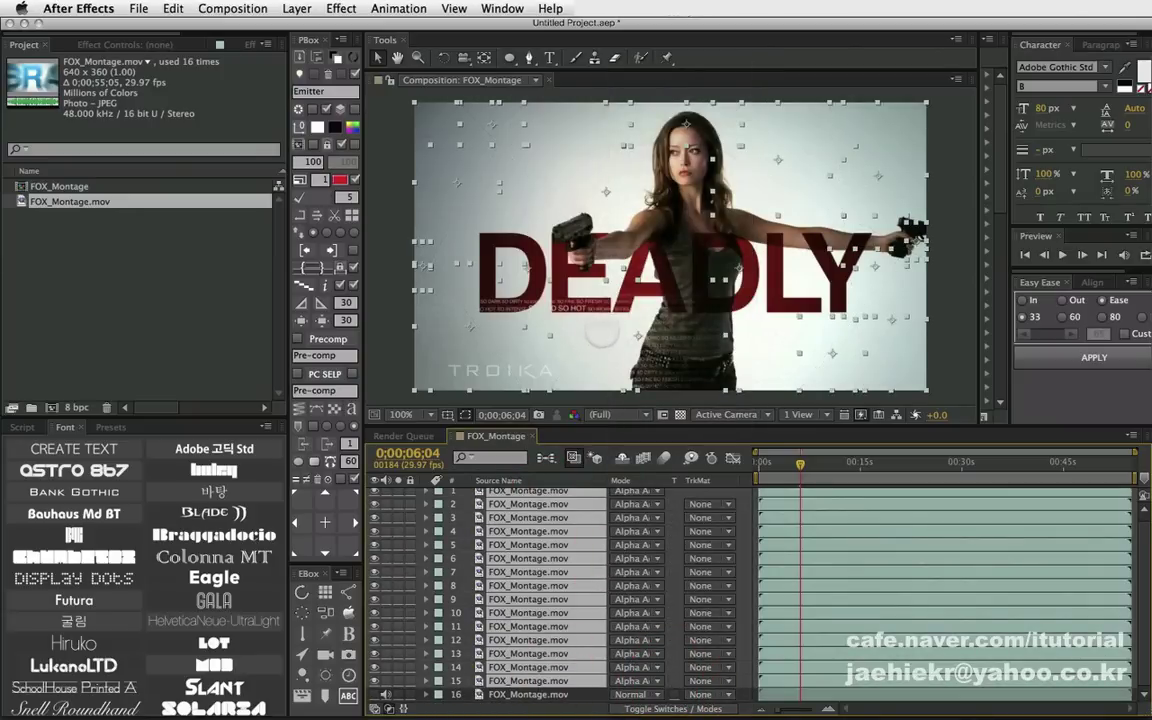
{"action": "key", "text": "ctrl+z"}
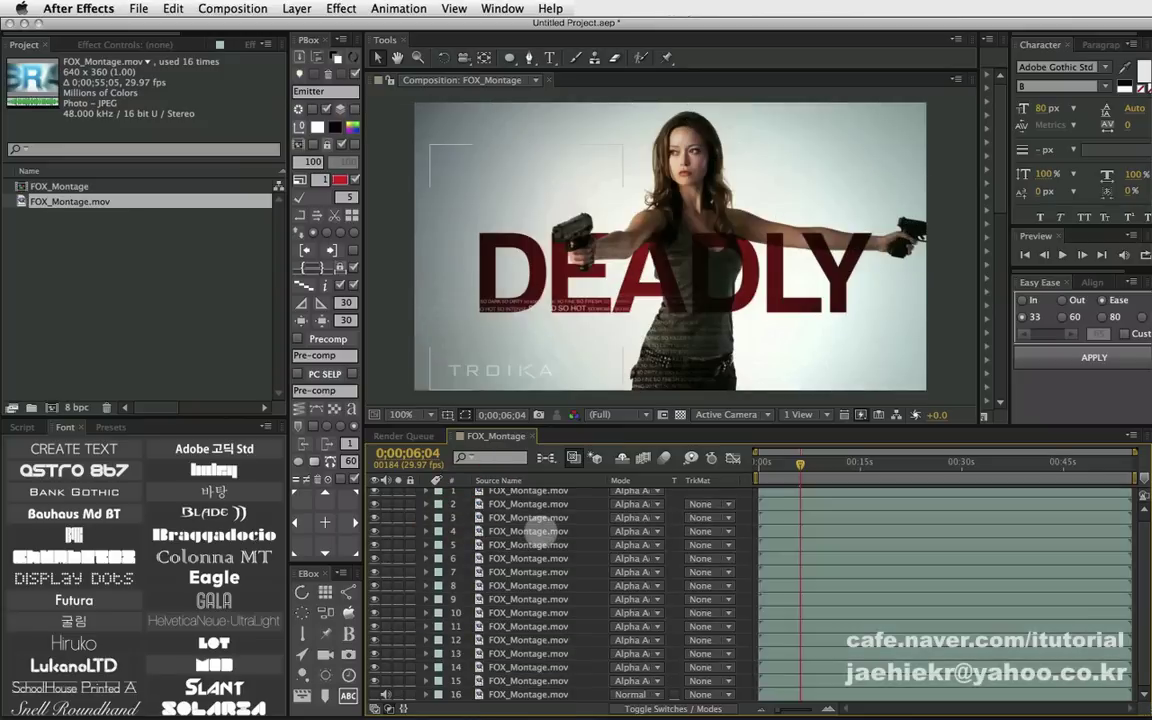
{"action": "key", "text": "Delete"}
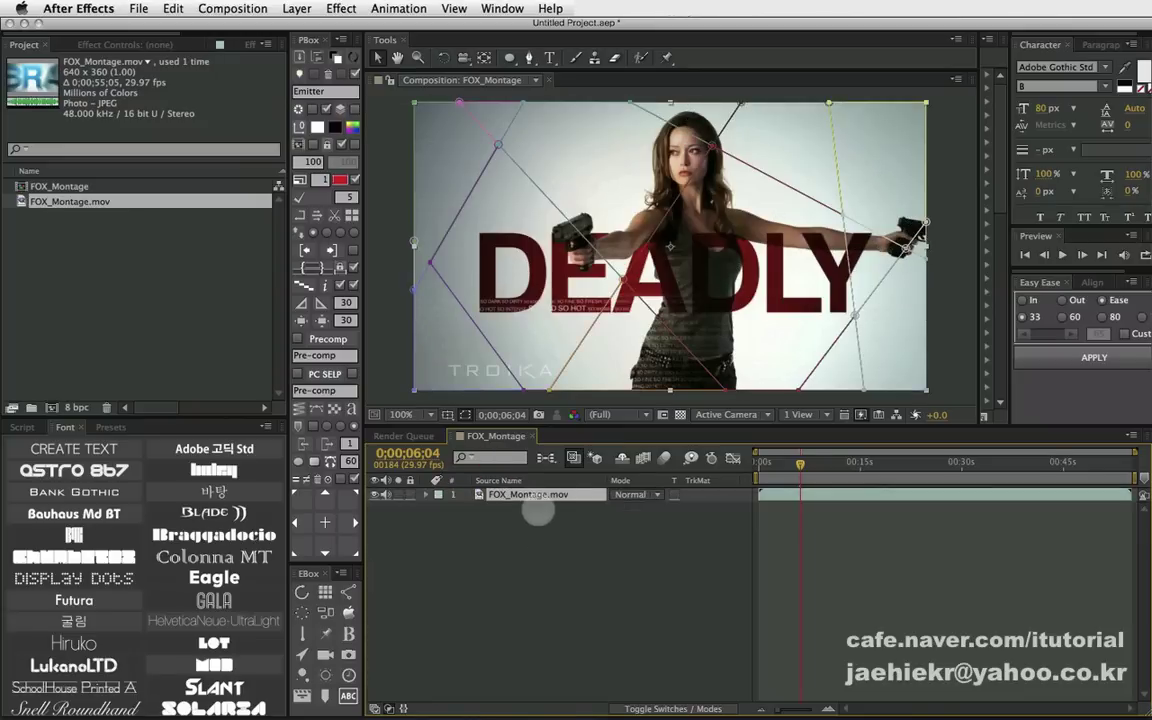
- Split the FOX_Montage.mov masks into 16 separate layers
{"action": "left_click", "coordinate": [537, 511]}
{"action": "left_click", "coordinate": [533, 494]}
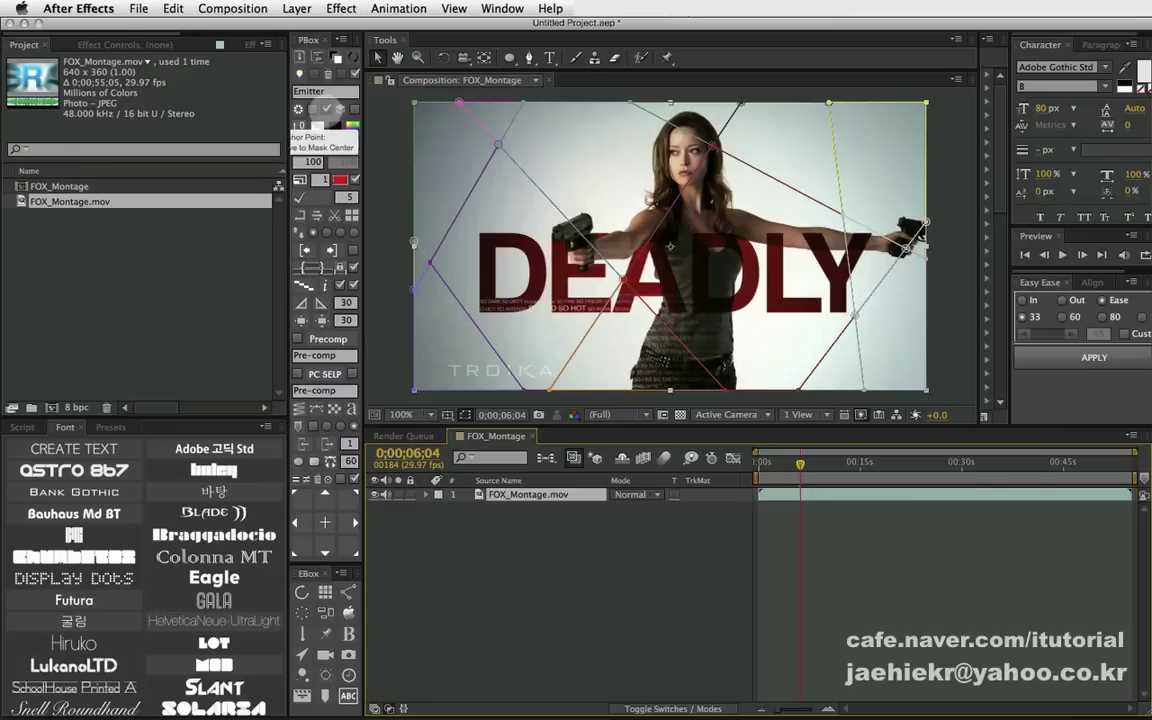
{"action": "left_click", "coordinate": [326, 108]}
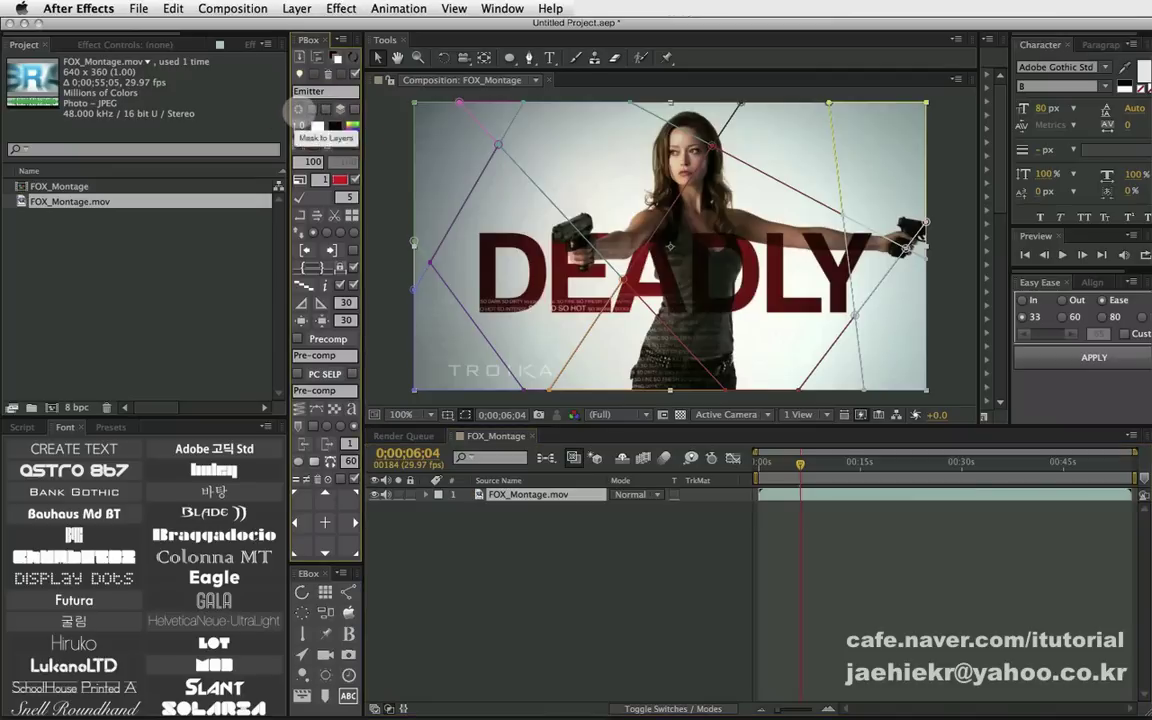
{"action": "left_click", "coordinate": [298, 108]}
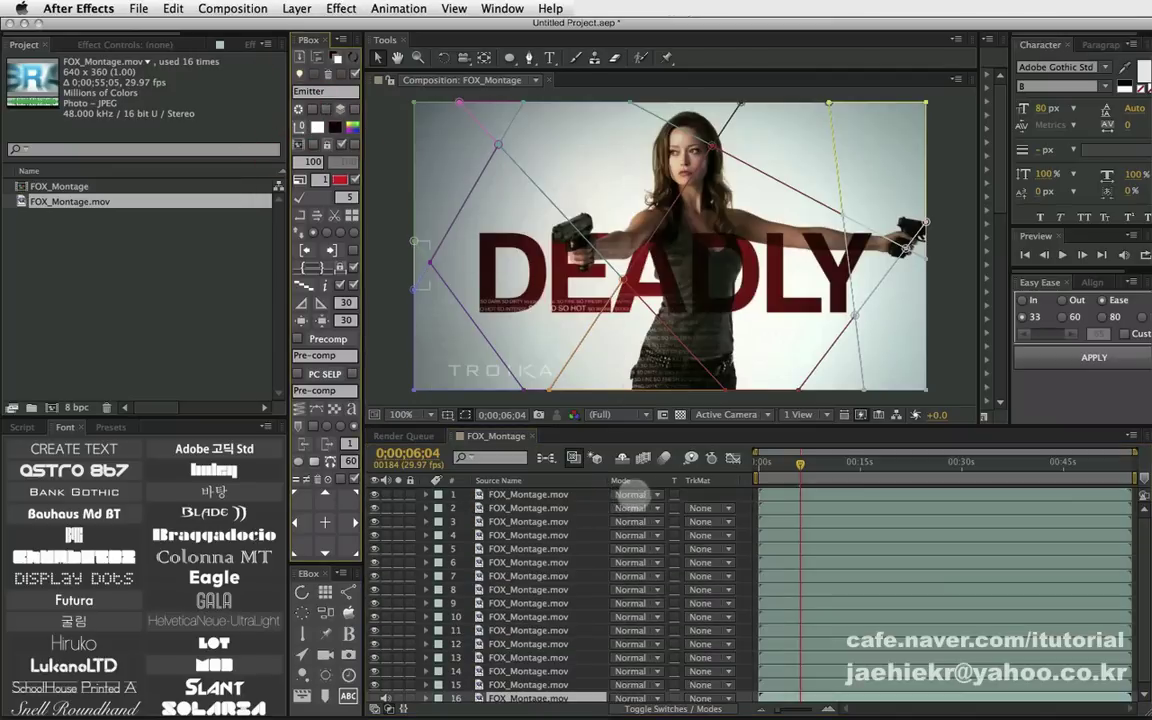
- Inspect layers 2 and 4, then rotate layer 5's piece to 33 degrees
{"action": "left_click", "coordinate": [545, 507]}
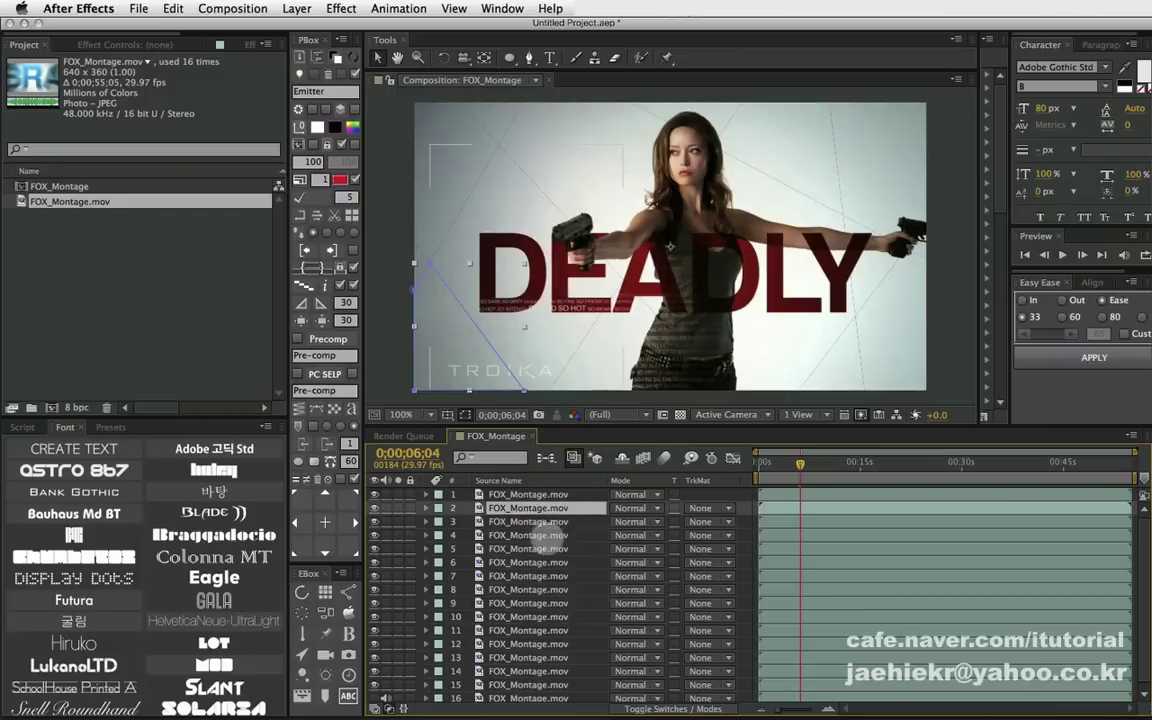
{"action": "left_click", "coordinate": [540, 535]}
{"action": "left_click", "coordinate": [530, 548]}
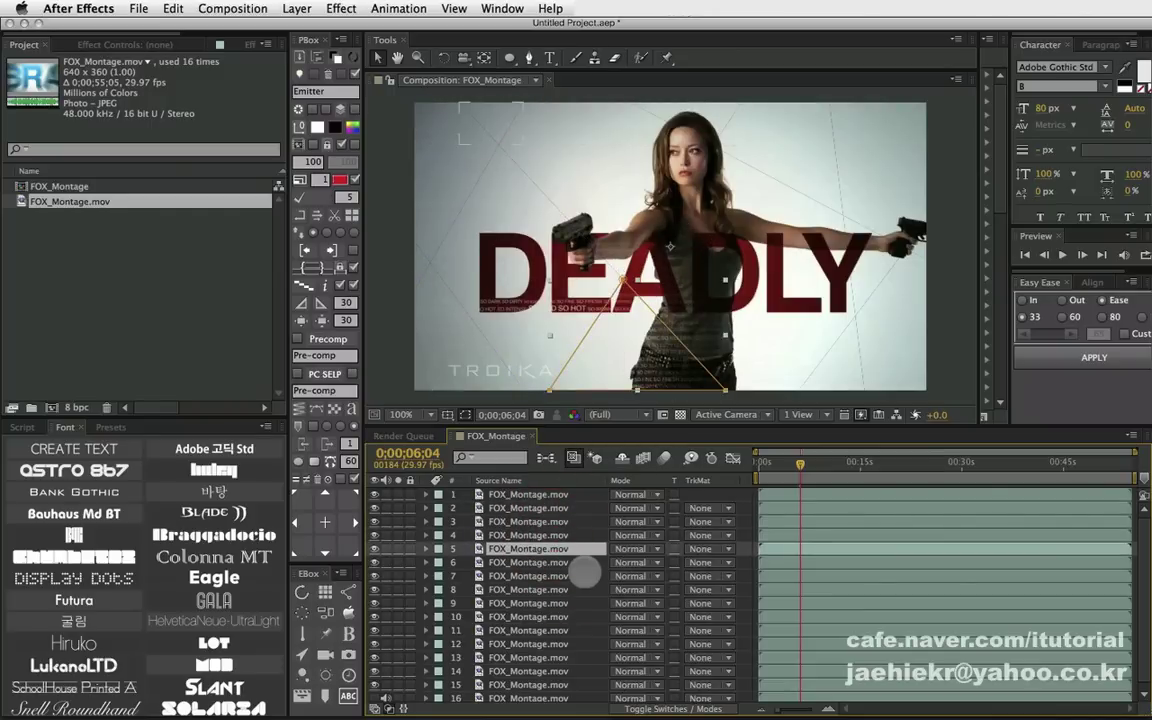
{"action": "key", "text": "r"}
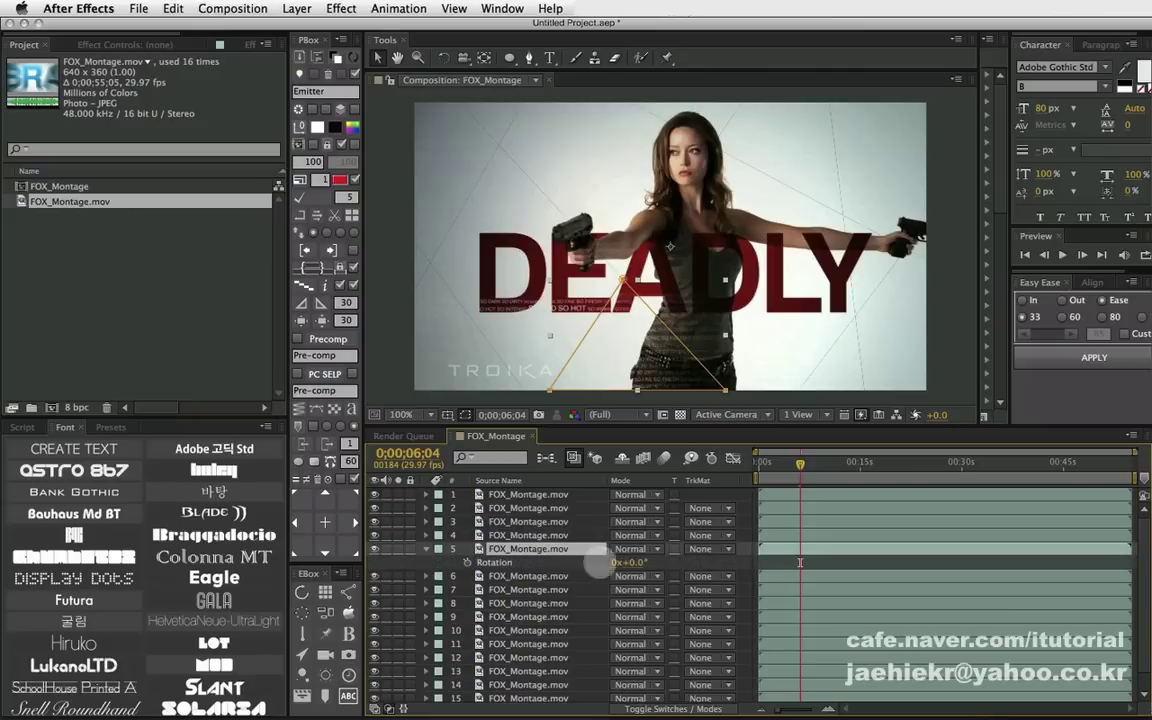
{"action": "mouse_move", "coordinate": [628, 562]}
{"action": "left_mouse_down"}
{"action": "mouse_move", "coordinate": [660, 562]}
{"action": "mouse_move", "coordinate": [587, 553]}
{"action": "left_mouse_up"}
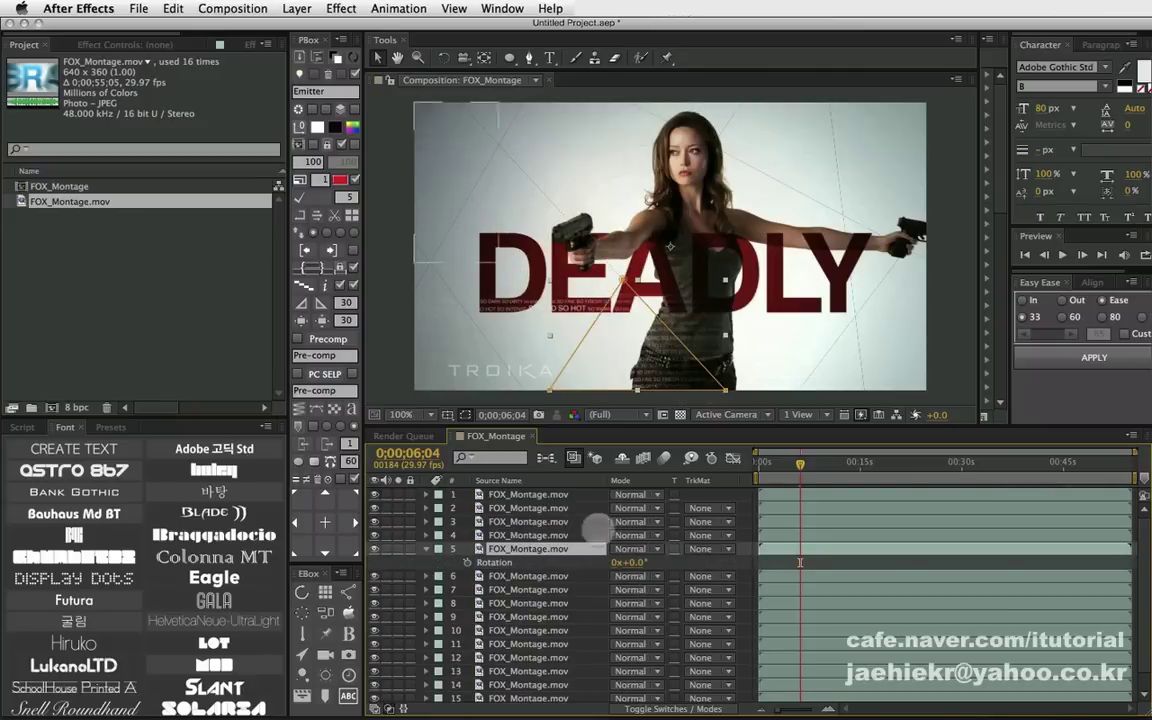
{"action": "left_click", "coordinate": [425, 549]}
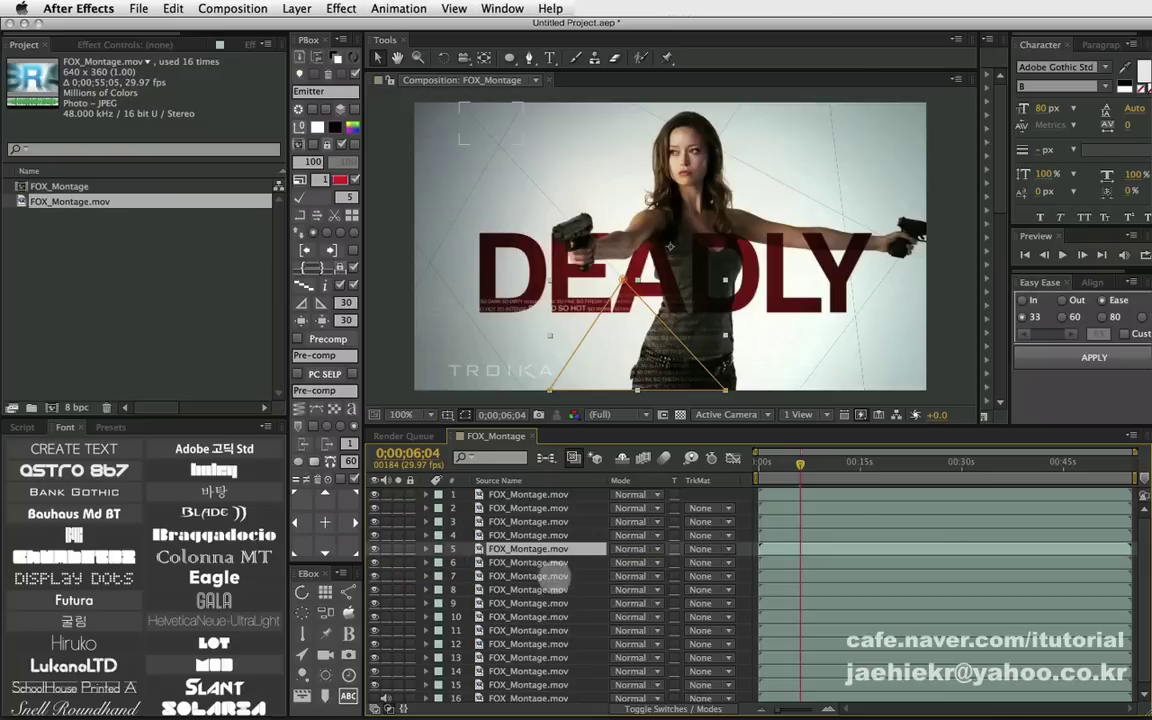
- Select all 16 montage layers, reveal their masks with M, then collapse them
{"action": "left_click", "coordinate": [530, 576]}
{"action": "left_click", "coordinate": [329, 104]}
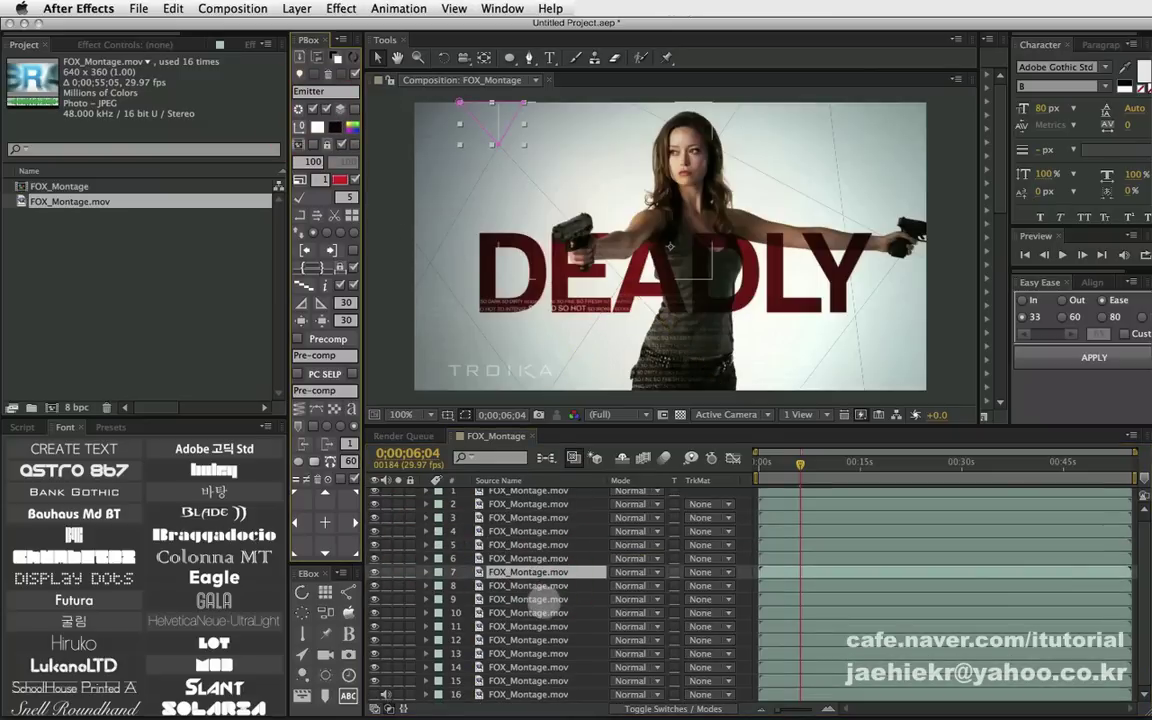
{"action": "left_click", "coordinate": [528, 549]}
{"action": "left_click", "coordinate": [540, 494]}
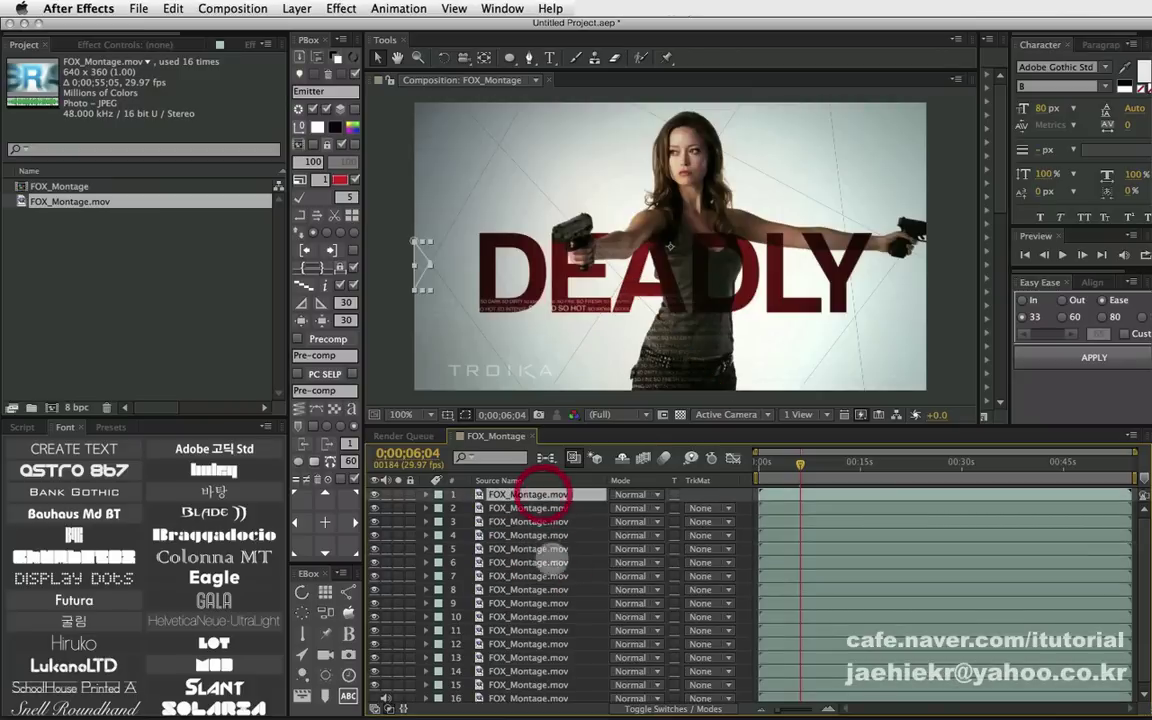
{"action": "left_click", "coordinate": [548, 697], "text": "shift"}
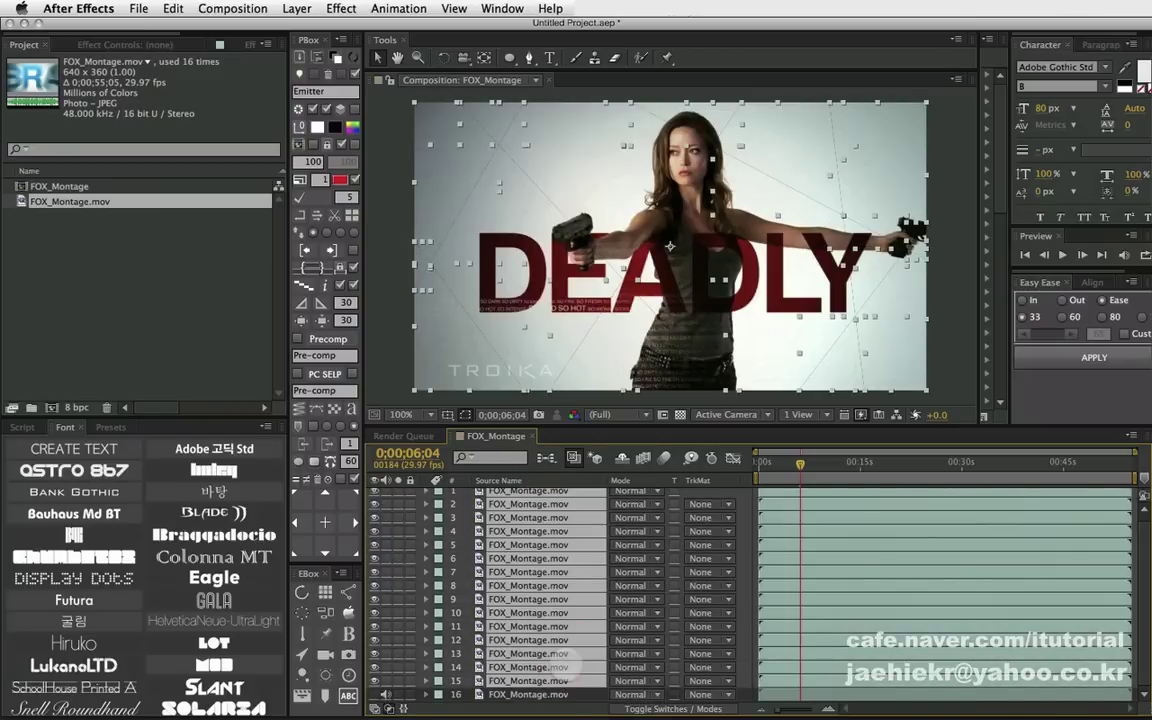
{"action": "key", "text": "m"}
{"action": "scroll", "coordinate": [497, 603], "scroll_direction": "down", "scroll_amount": 5}
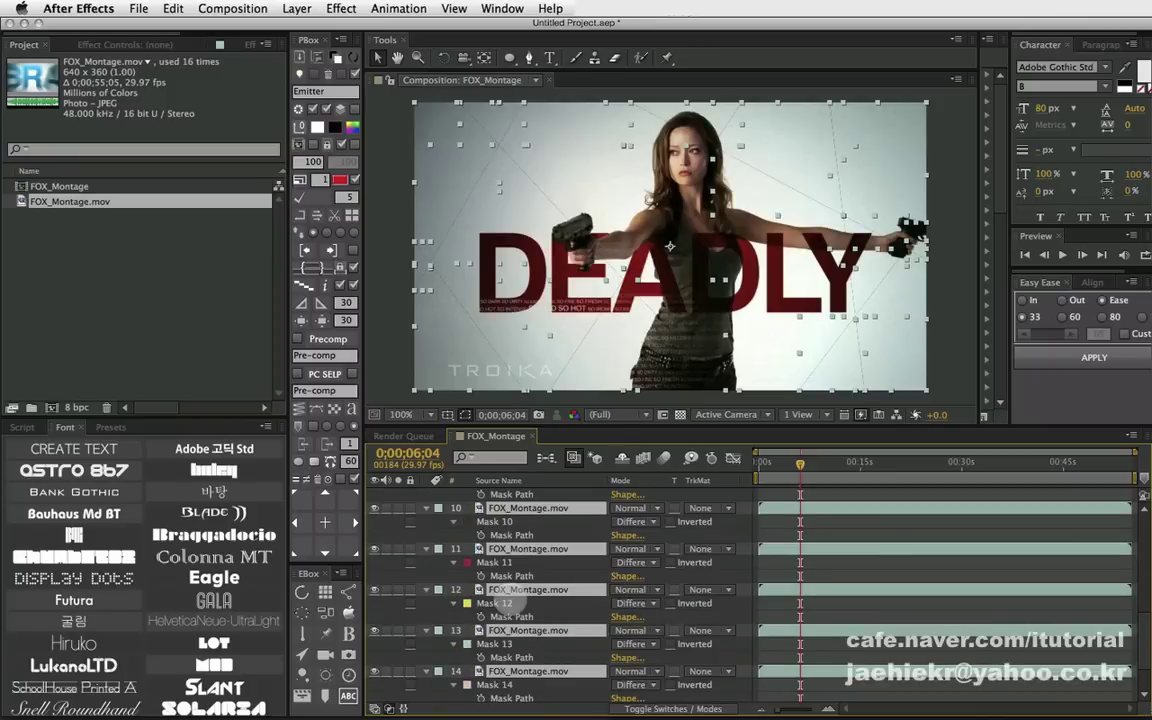
{"action": "scroll", "coordinate": [497, 603], "scroll_direction": "up", "scroll_amount": 7}
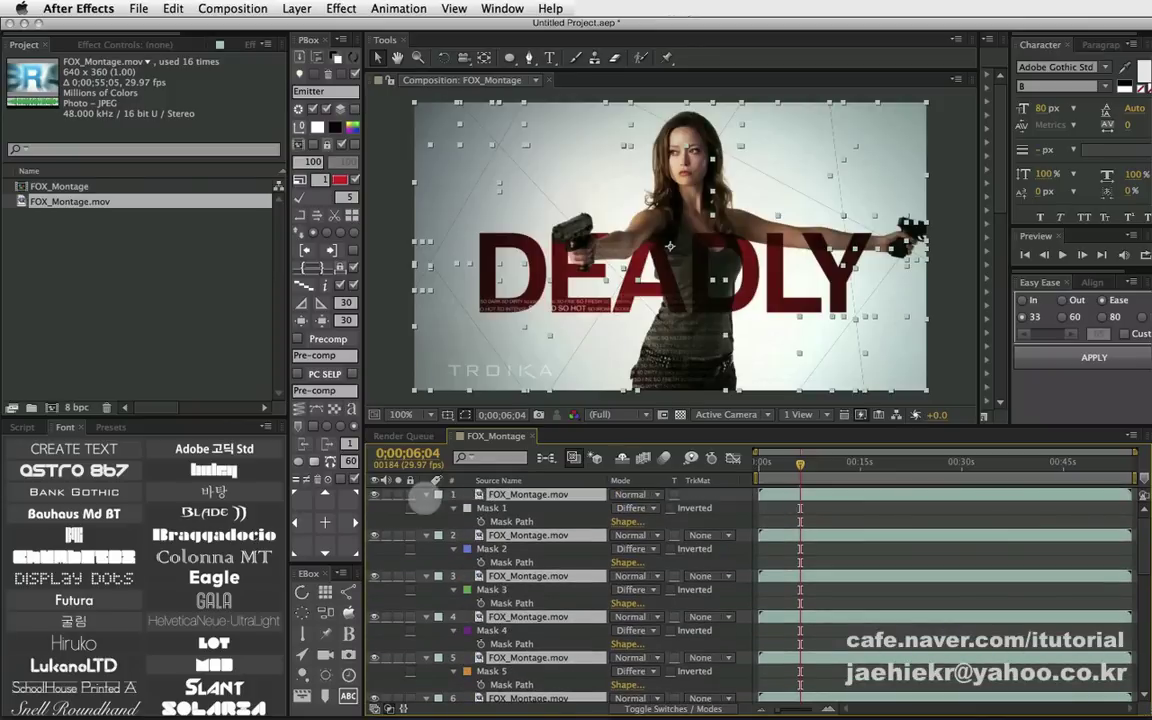
{"action": "left_click", "coordinate": [426, 494]}
- Open the Split Text script window beside Comp 1 and select its placeholder search text
{"action": "left_click", "coordinate": [411, 488]}
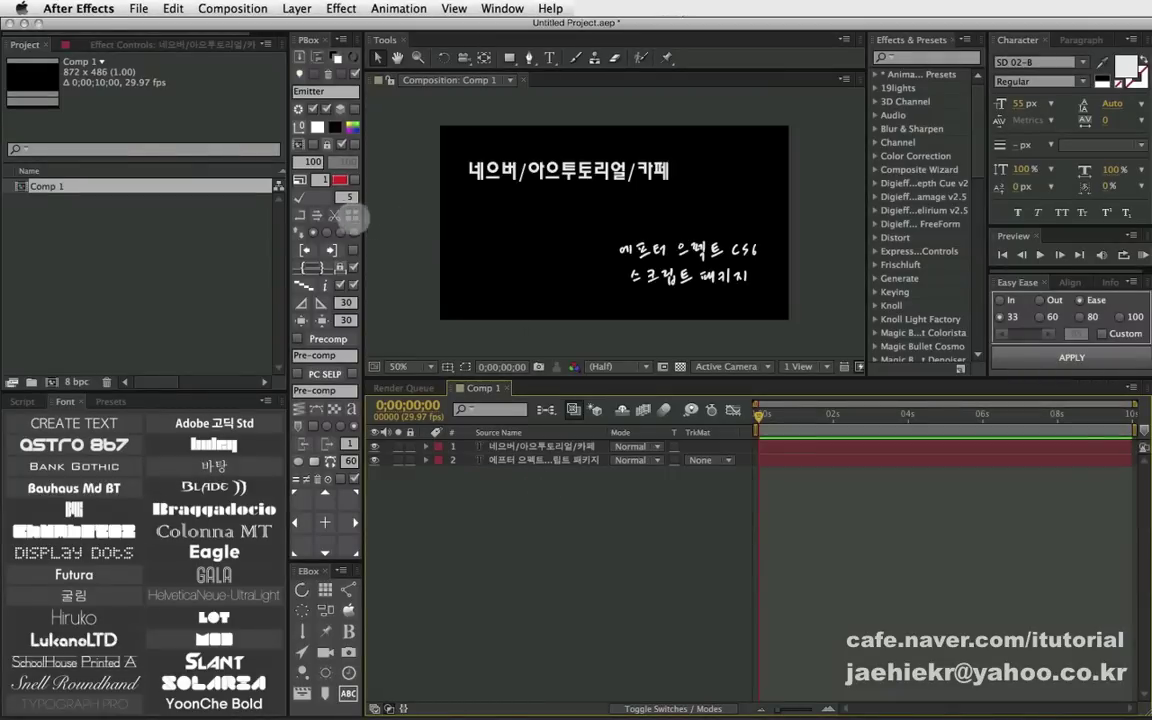
{"action": "left_click", "coordinate": [334, 213]}
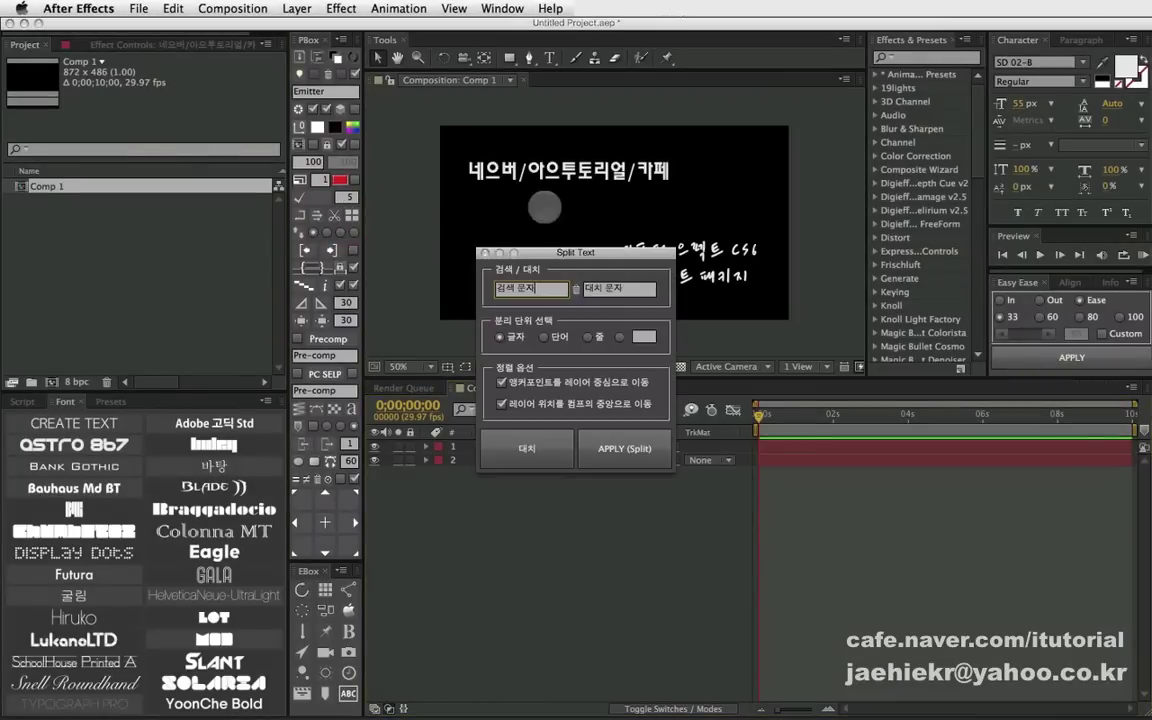
{"action": "mouse_move", "coordinate": [530, 252]}
{"action": "left_mouse_down"}
{"action": "mouse_move", "coordinate": [399, 203]}
{"action": "mouse_move", "coordinate": [306, 148]}
{"action": "left_mouse_up"}
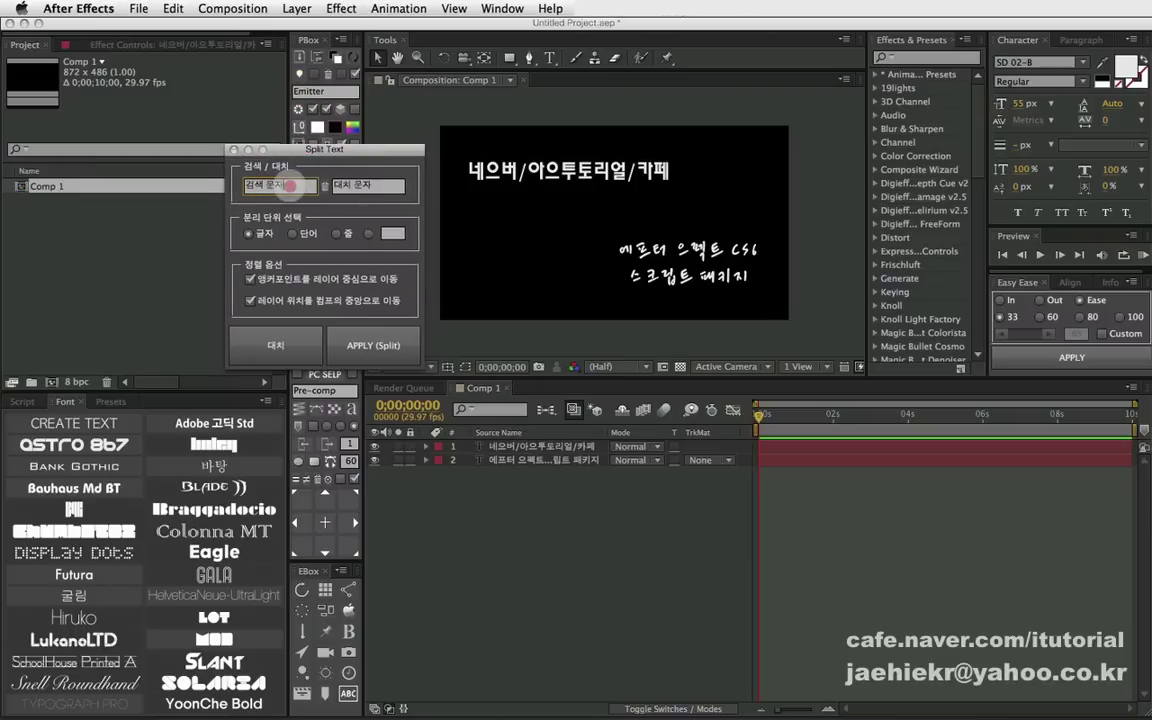
{"action": "left_click", "coordinate": [358, 184]}
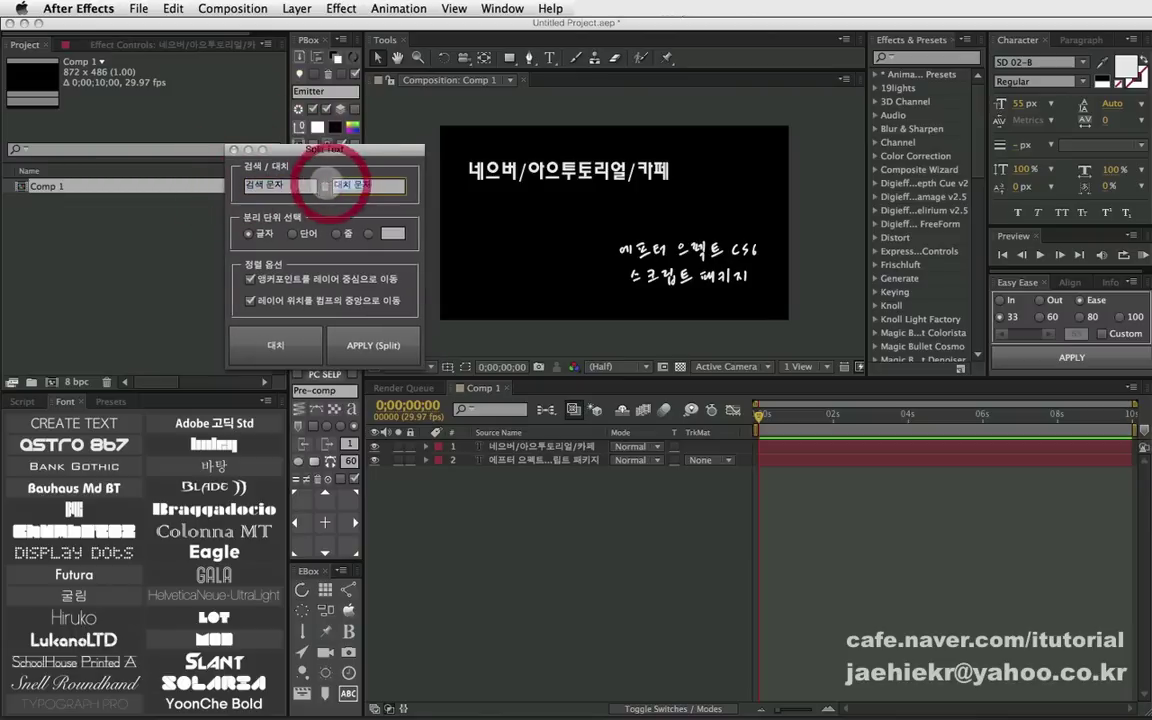
{"action": "left_click", "coordinate": [298, 185]}
{"action": "left_click_drag", "start_coordinate": [298, 185], "coordinate": [244, 183]}
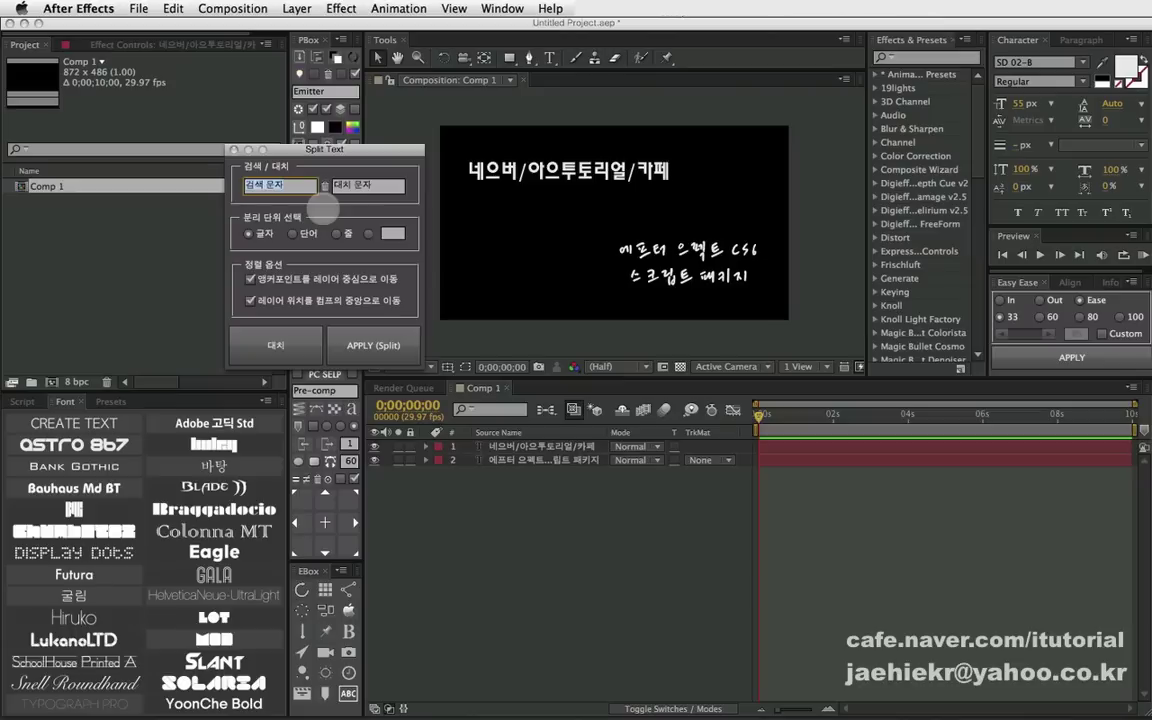
{"action": "left_click_drag", "start_coordinate": [325, 148], "coordinate": [312, 142]}
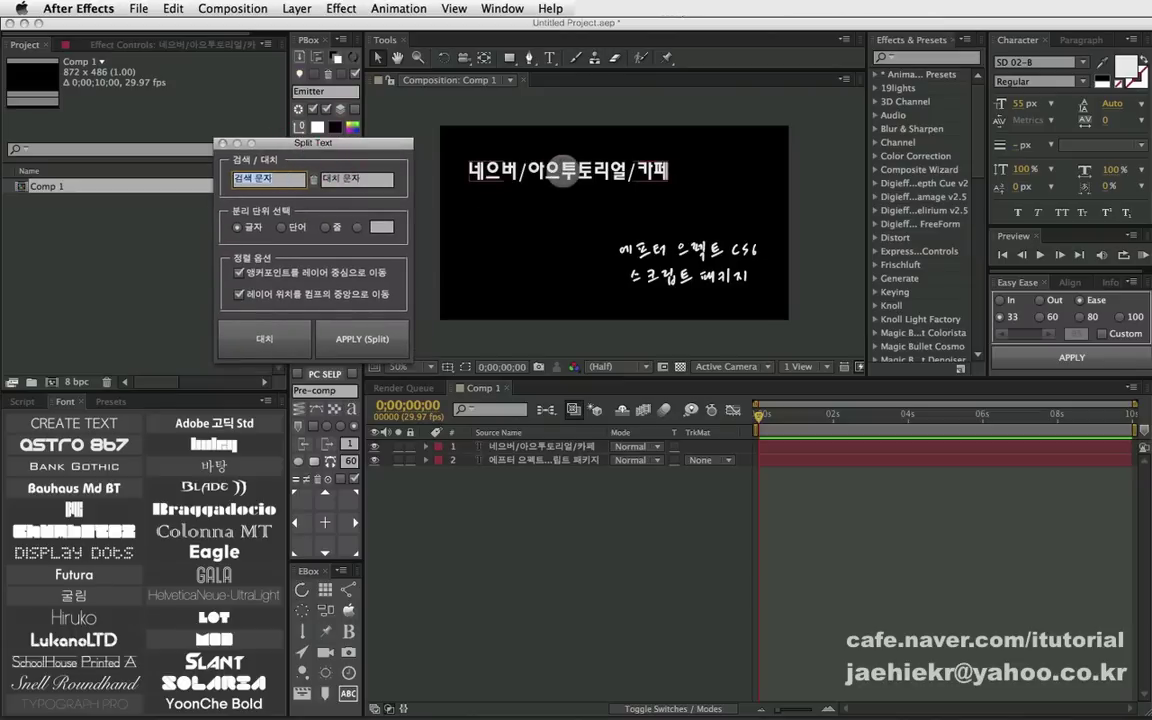
- Replace 으 with 이 in the 네으버/아으투토리얼/카페 title layer
{"action": "left_click", "coordinate": [535, 446]}
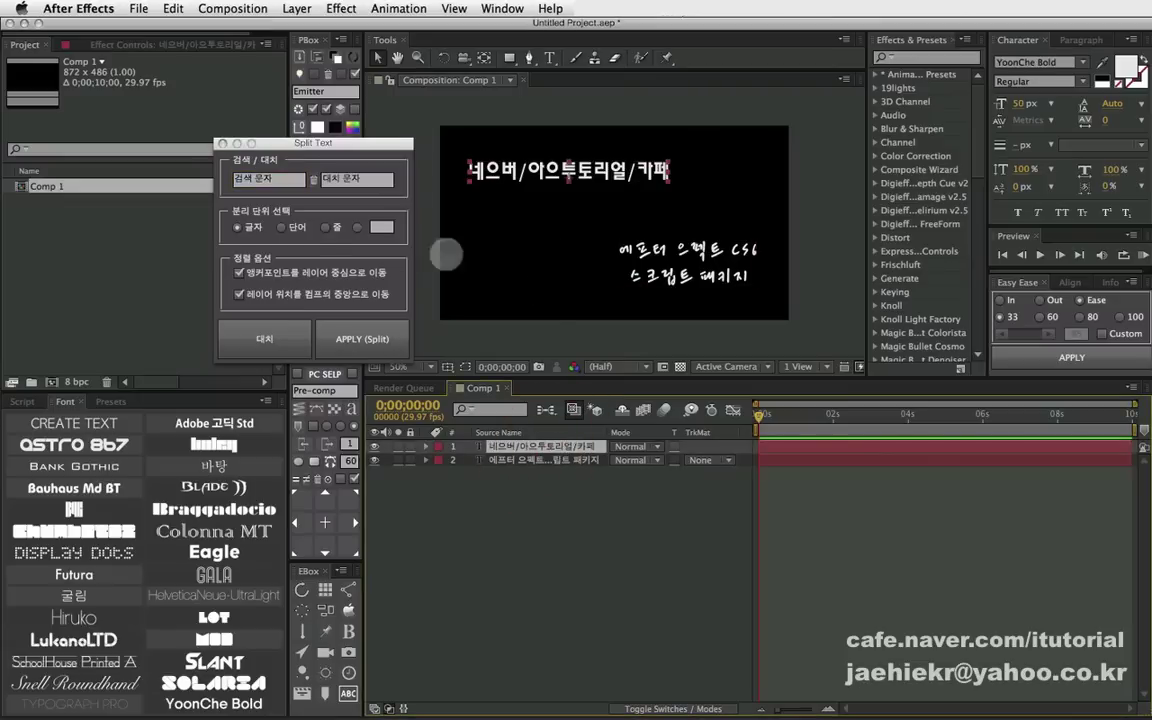
{"action": "left_click", "coordinate": [272, 178]}
{"action": "type", "text": "으"}
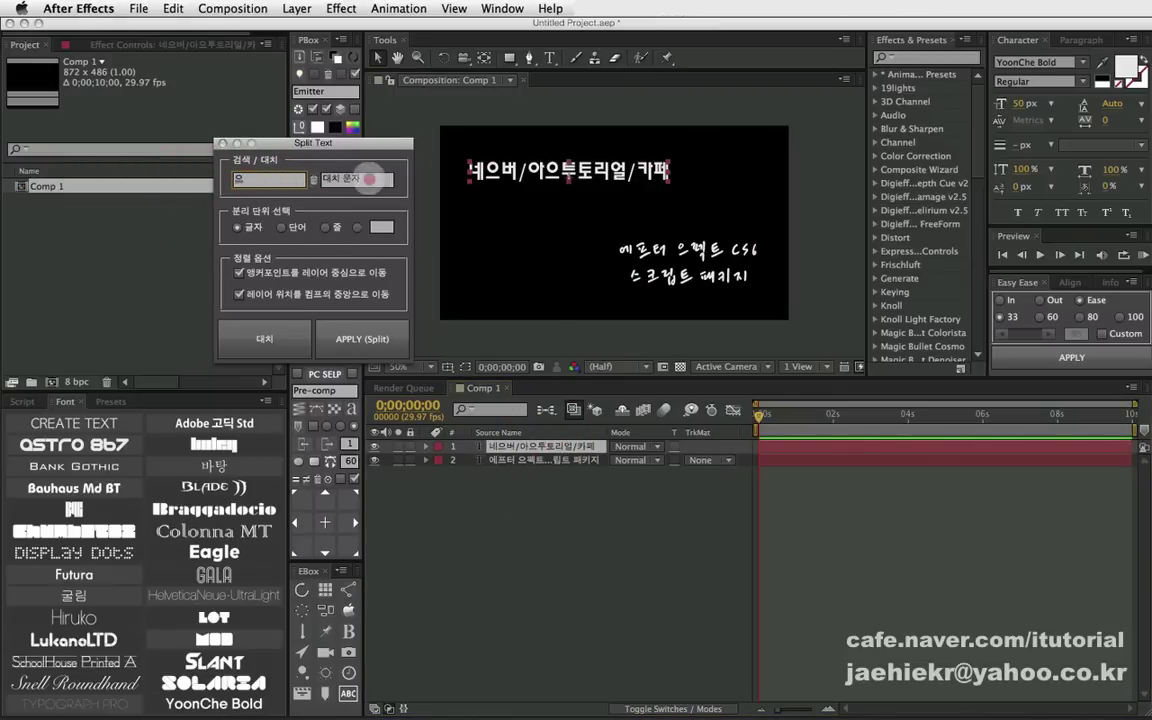
{"action": "left_click", "coordinate": [324, 179]}
{"action": "type", "text": "이"}
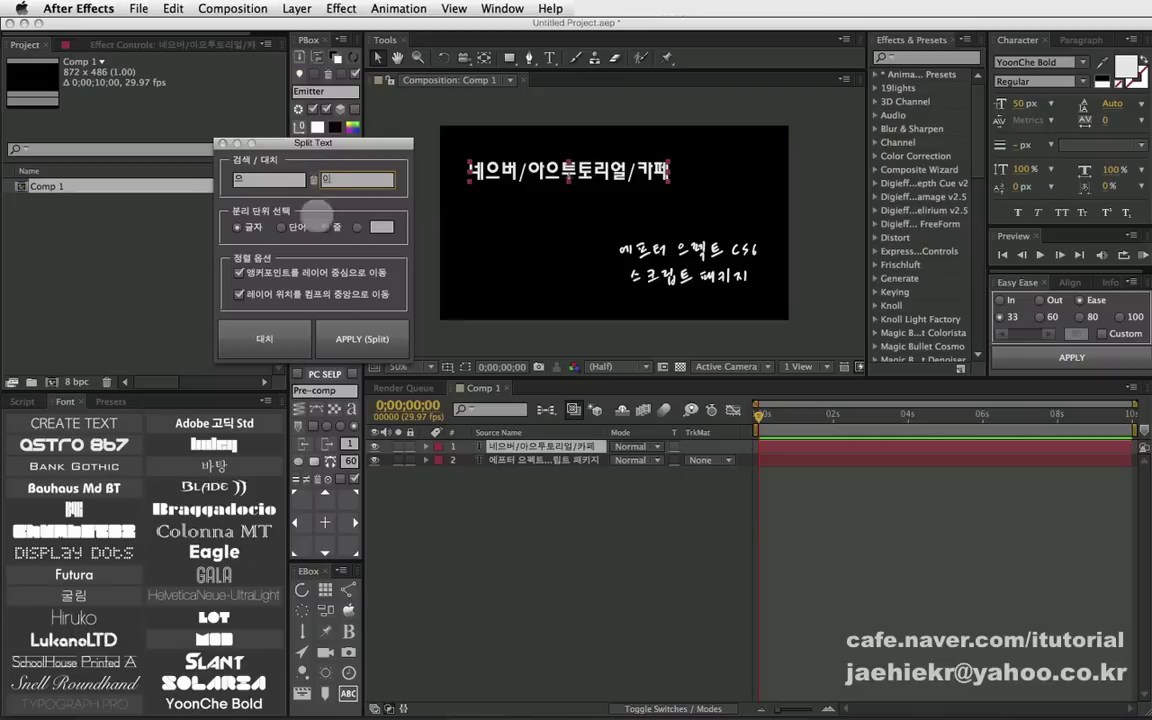
{"action": "left_click", "coordinate": [288, 334]}
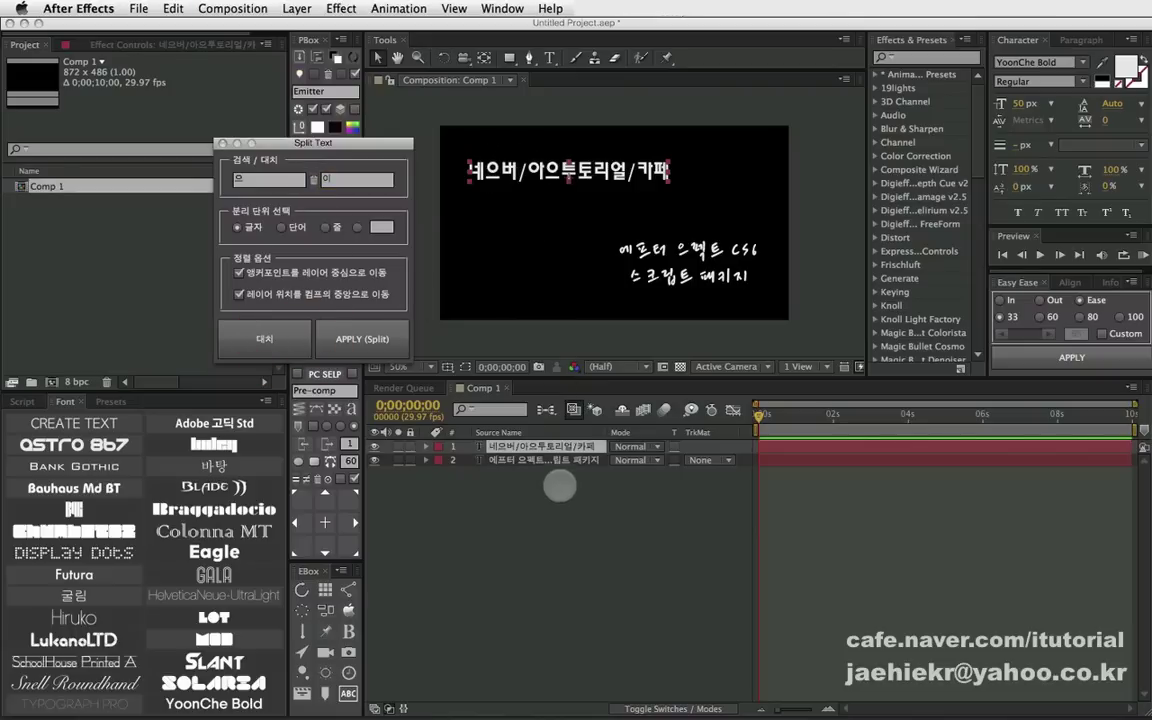
- Select both text layers and run the 으 → 이 replacement on them together
{"action": "left_click", "coordinate": [540, 461], "text": "shift"}
{"action": "left_click", "coordinate": [540, 461], "text": "super"}
{"action": "left_click", "coordinate": [546, 461]}
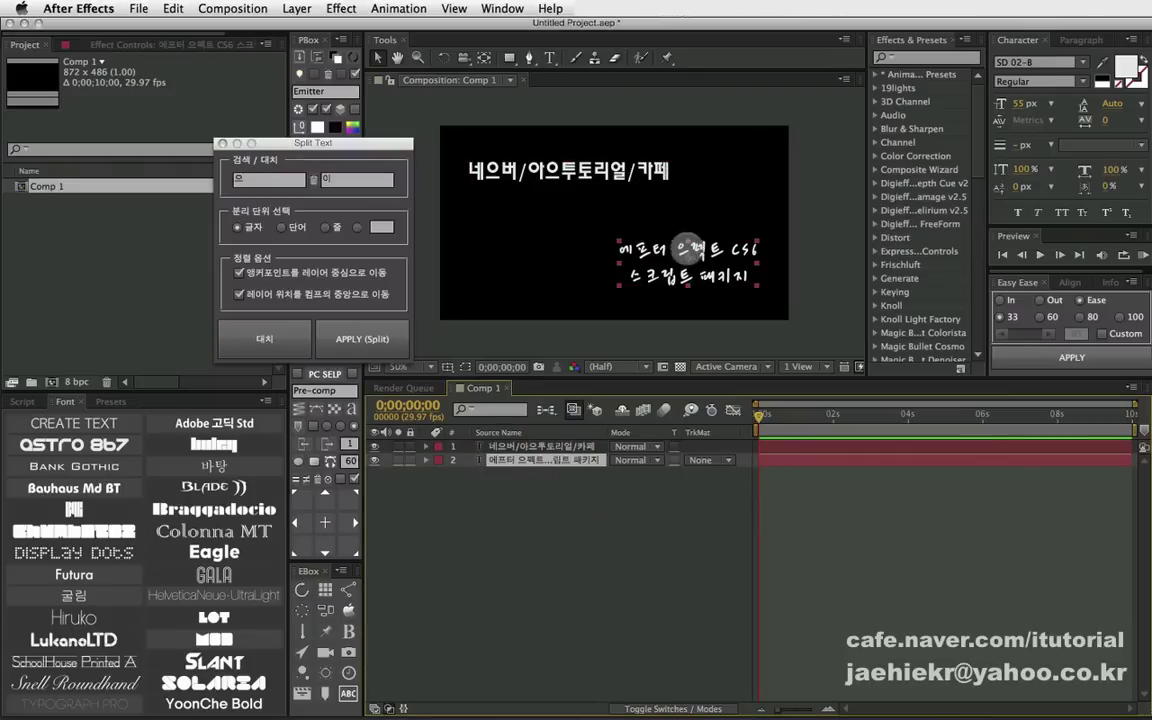
{"action": "left_click_drag", "start_coordinate": [540, 442], "coordinate": [482, 400]}
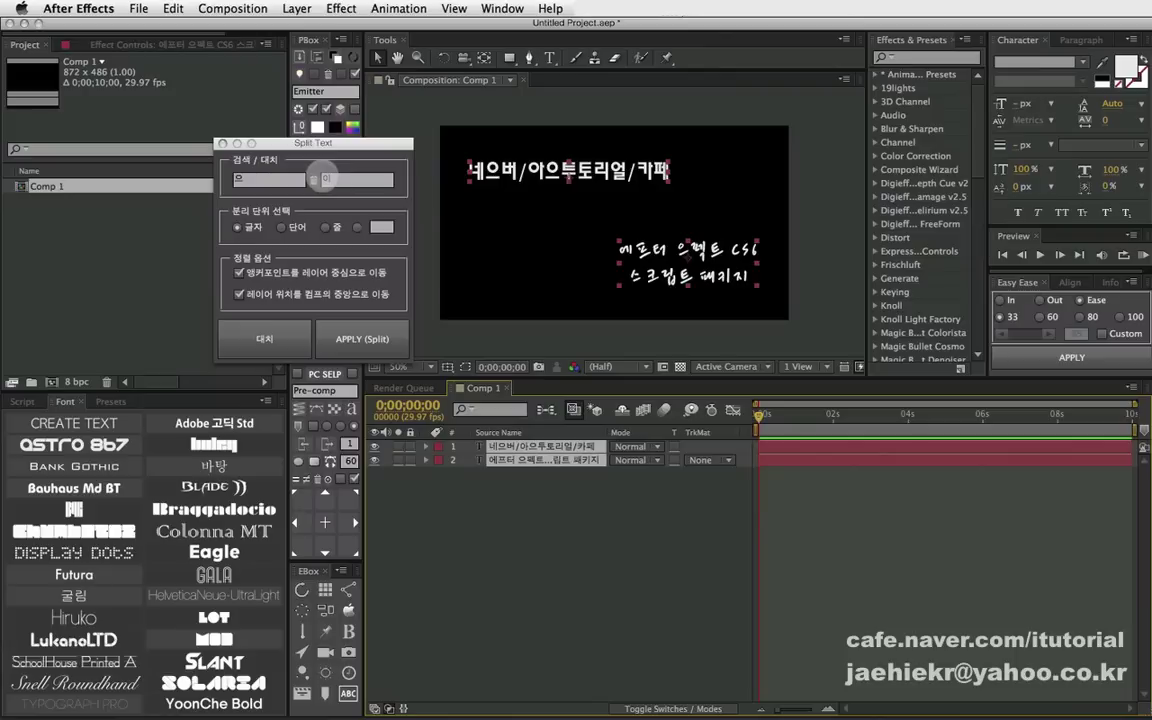
{"action": "left_click", "coordinate": [272, 332]}
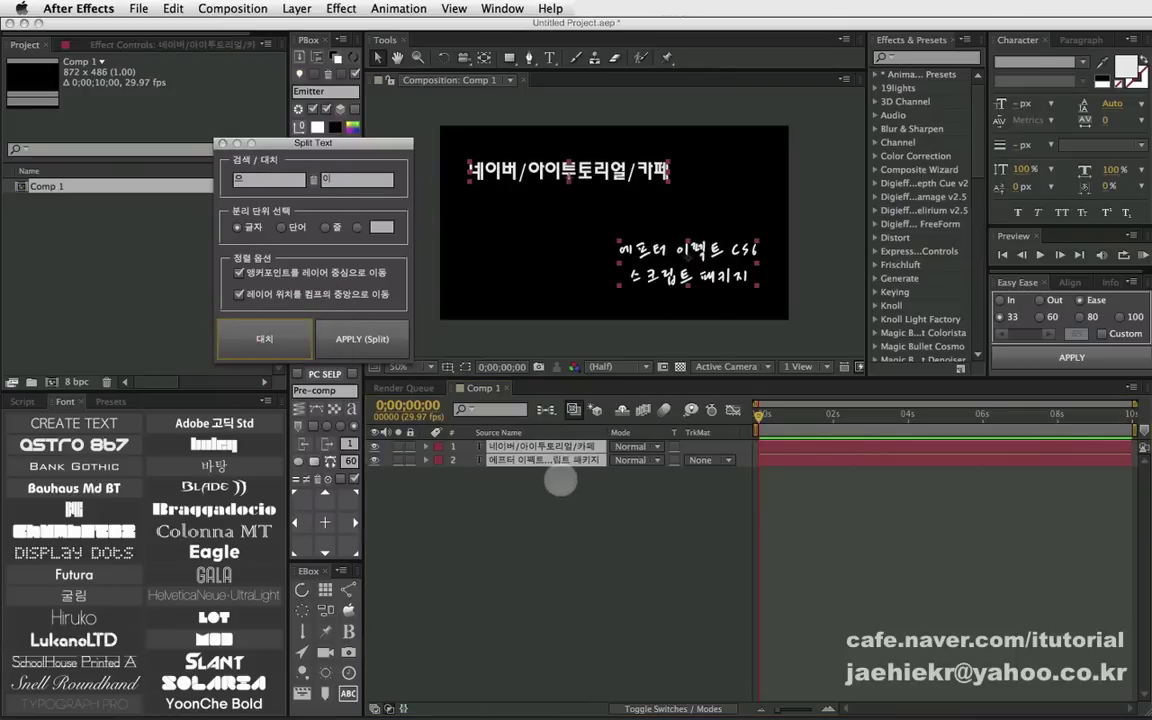
{"action": "left_click", "coordinate": [555, 462]}
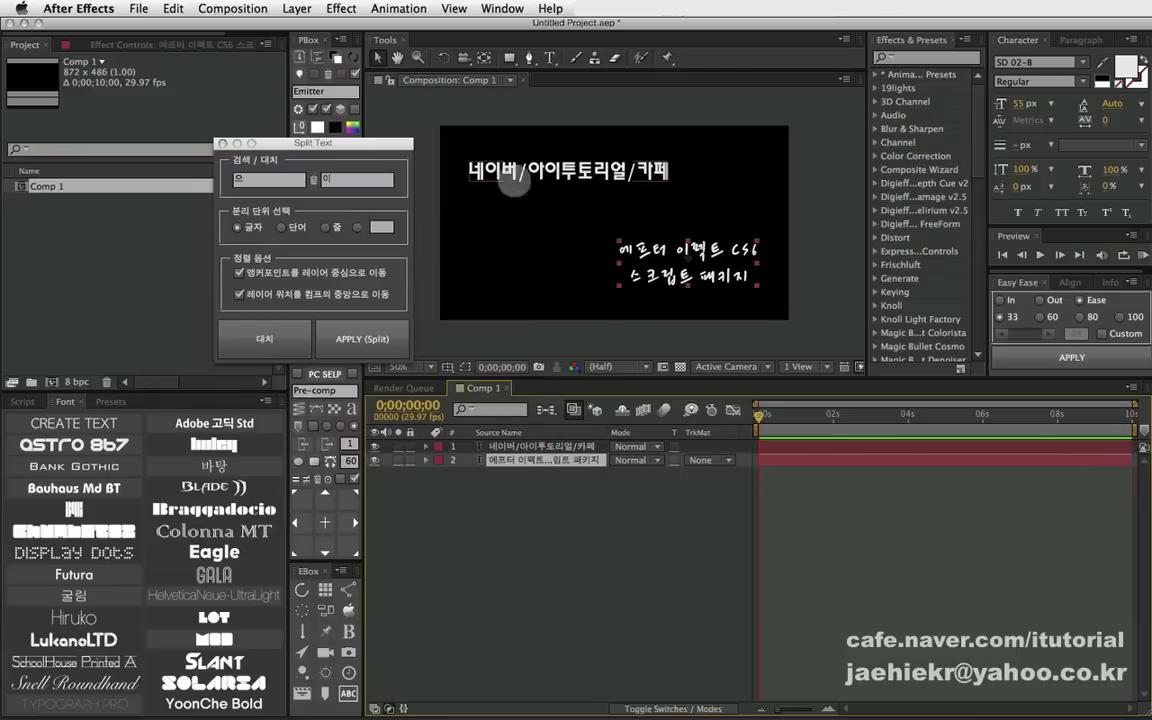
- Split the title layer into separate layers at each '/' using a custom delimiter
{"action": "left_click", "coordinate": [560, 447]}
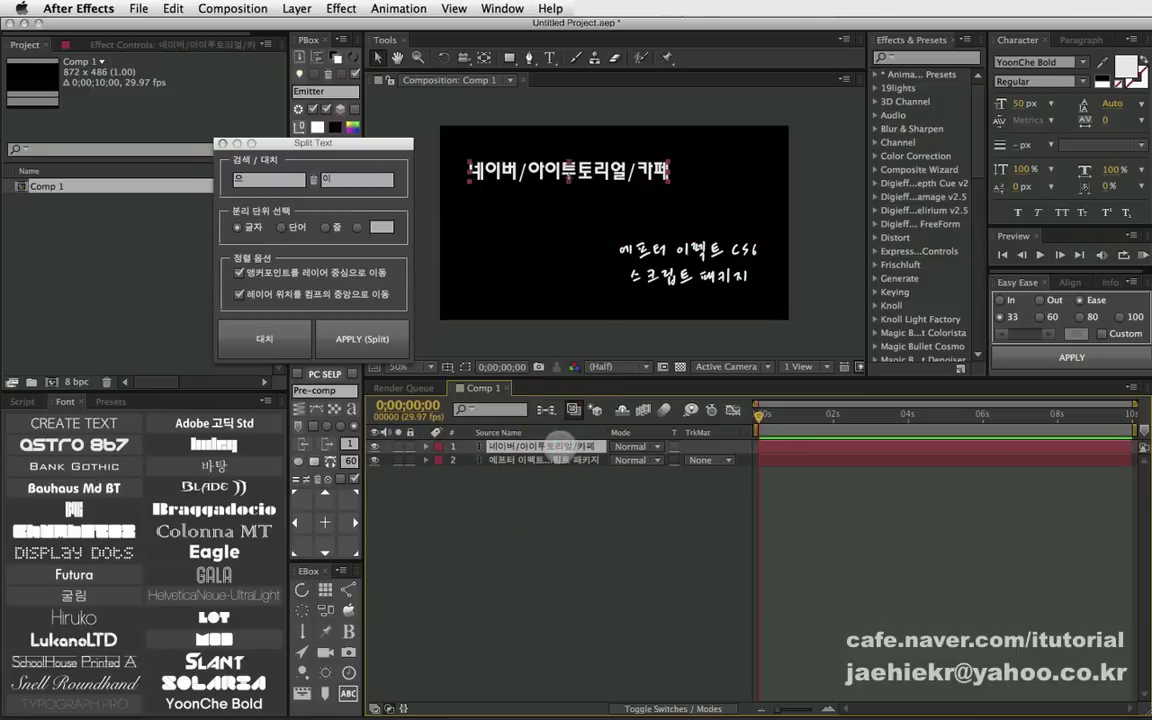
{"action": "left_click", "coordinate": [519, 490]}
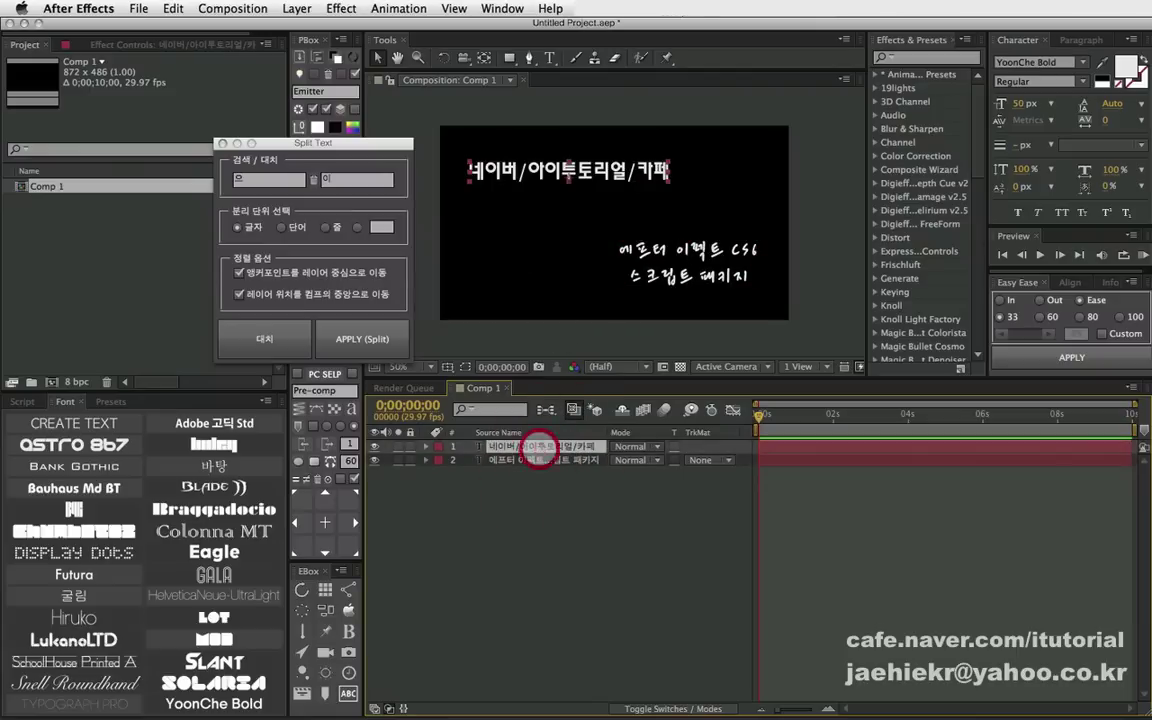
{"action": "left_click", "coordinate": [530, 447]}
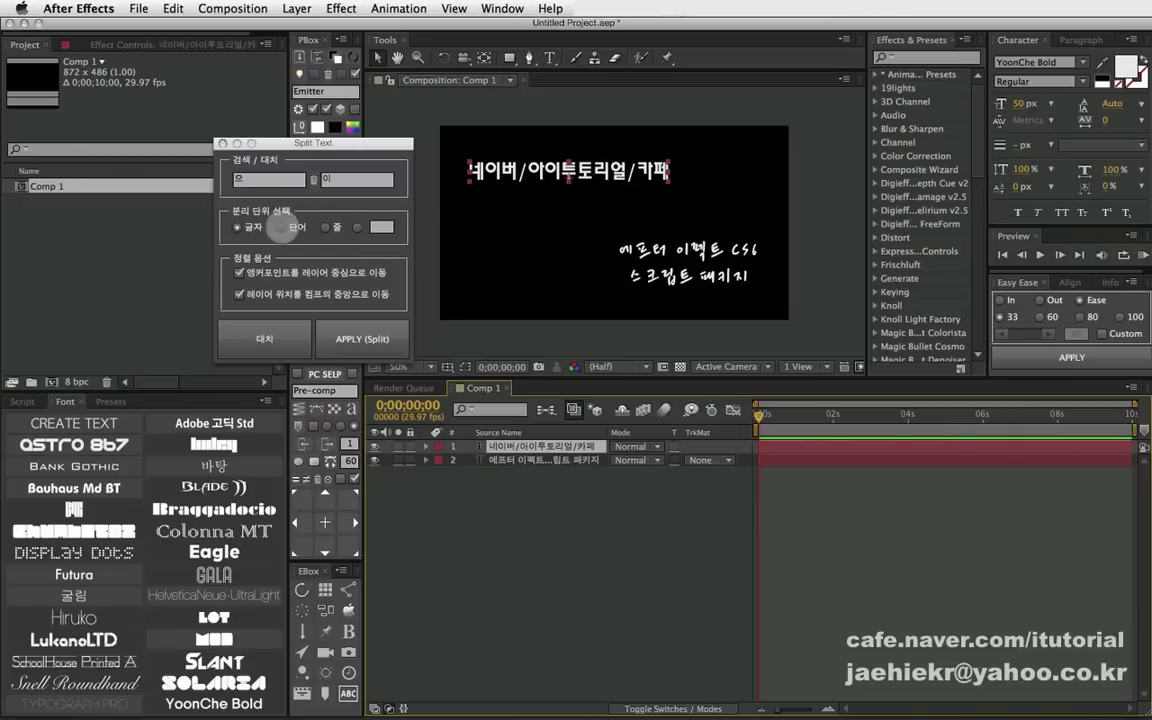
{"action": "left_click", "coordinate": [356, 227]}
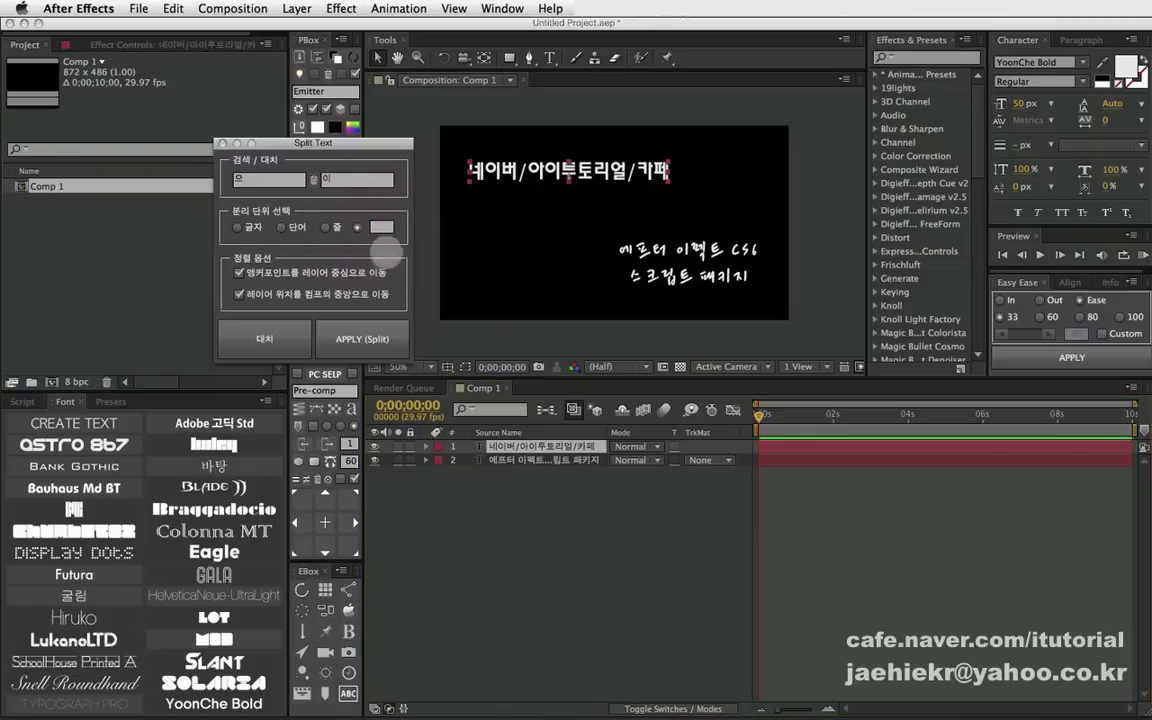
{"action": "left_click", "coordinate": [380, 227]}
{"action": "type", "text": "/"}
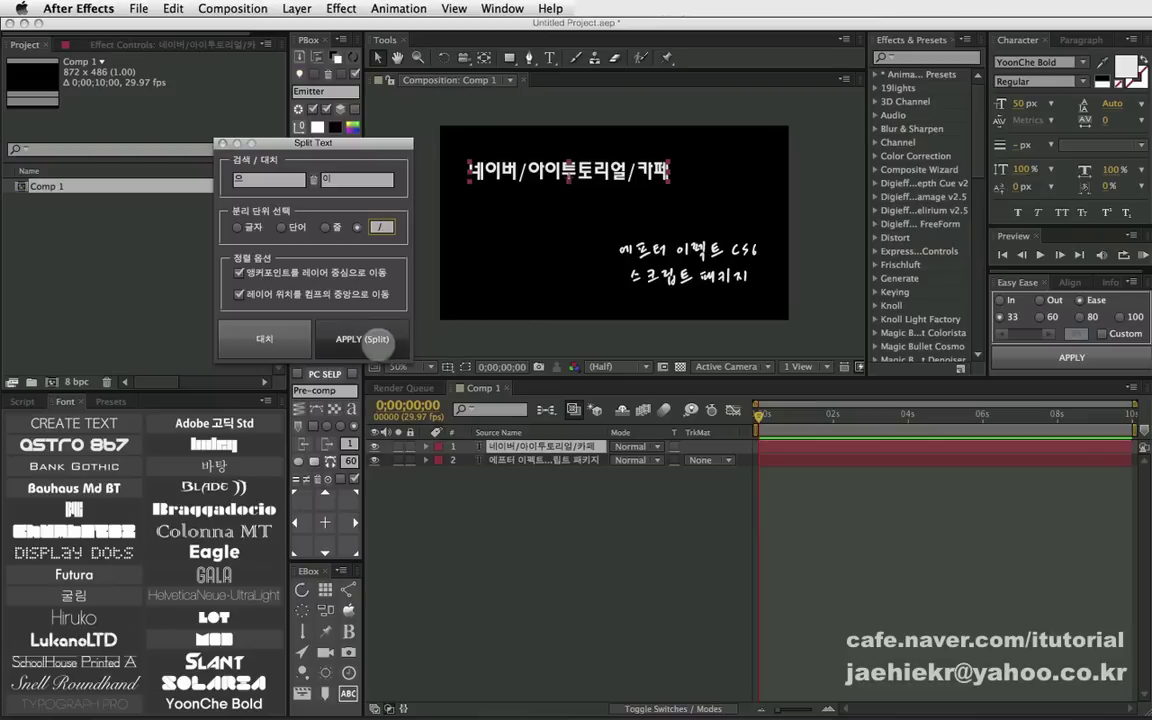
{"action": "left_click", "coordinate": [372, 340]}
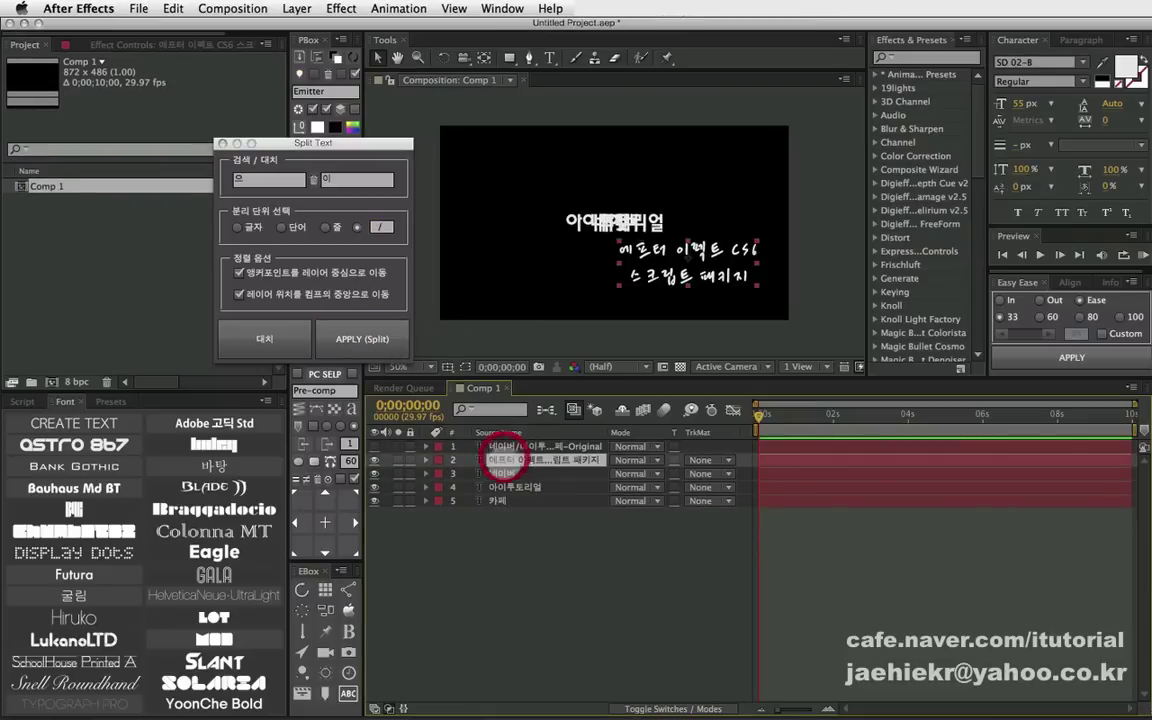
- Select the resulting 아이투토리얼 layer to check the split
{"action": "left_click", "coordinate": [497, 460]}
{"action": "left_click", "coordinate": [497, 487]}
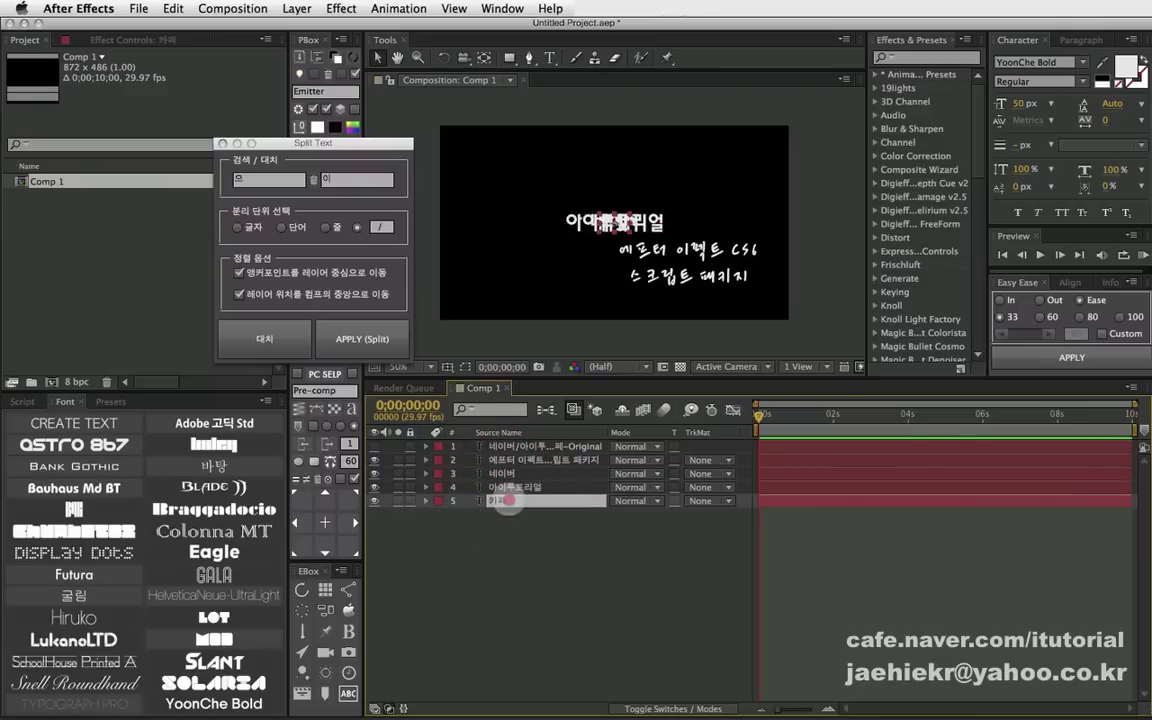
{"action": "left_click", "coordinate": [513, 497]}
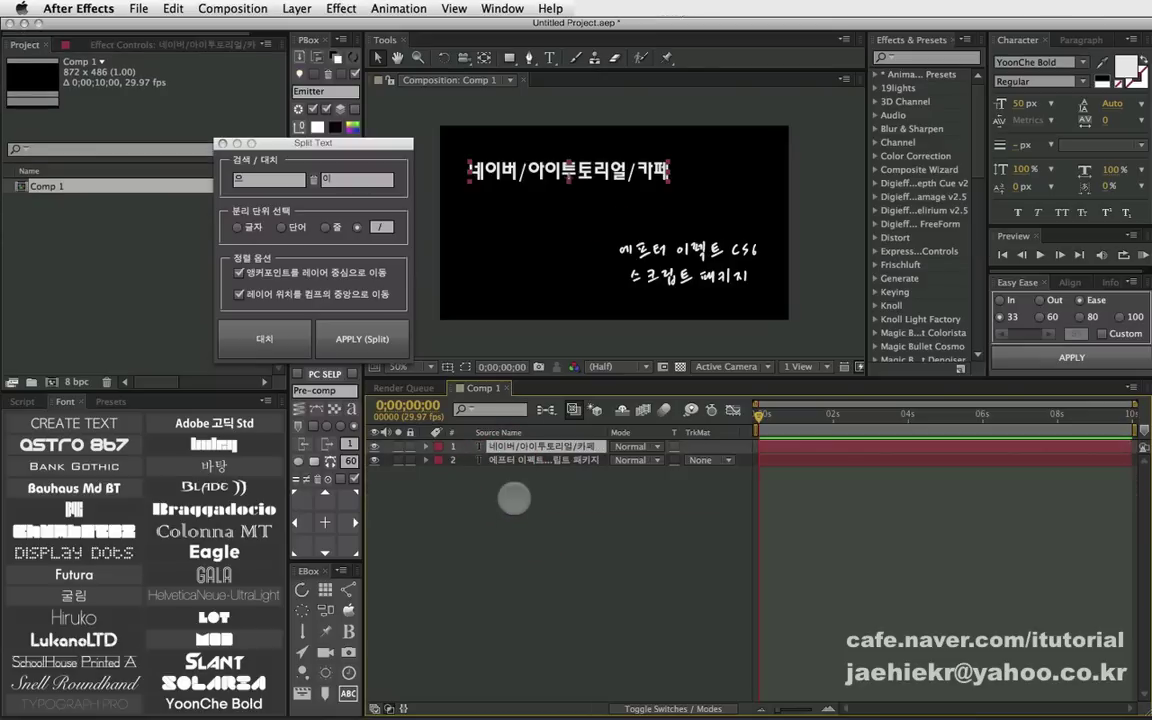
- Shift the script package text about 100 px left and split it per character without anchor recentring
{"action": "left_click", "coordinate": [493, 481]}
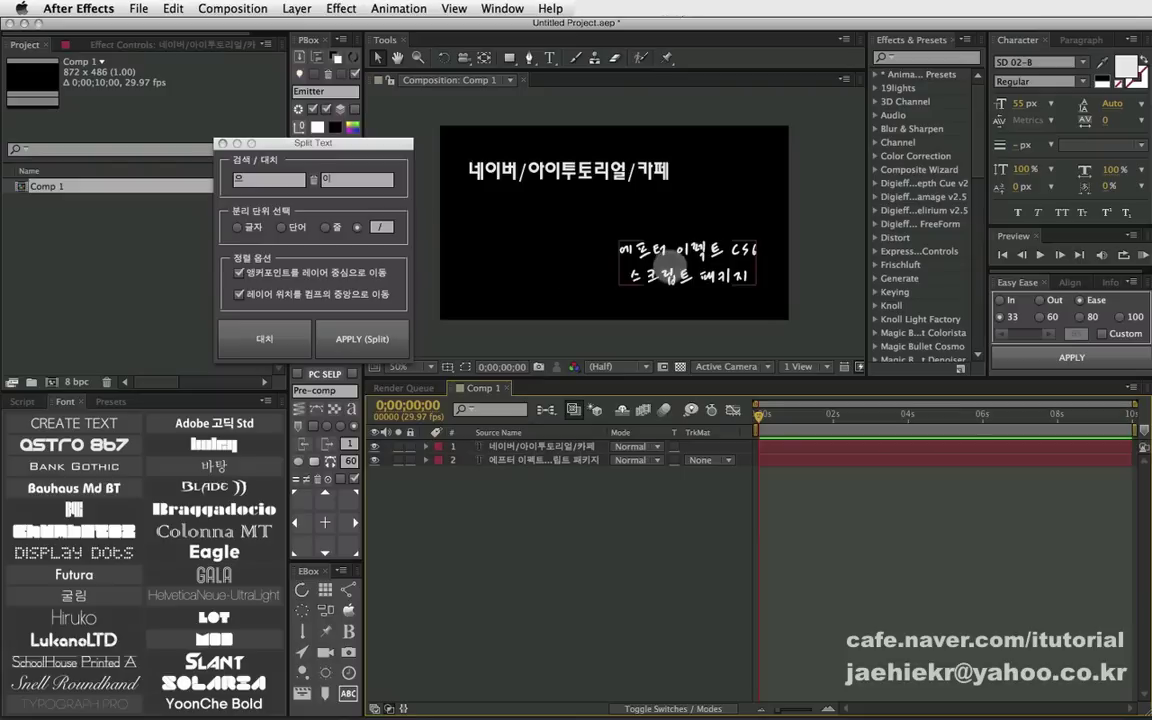
{"action": "left_click", "coordinate": [540, 460]}
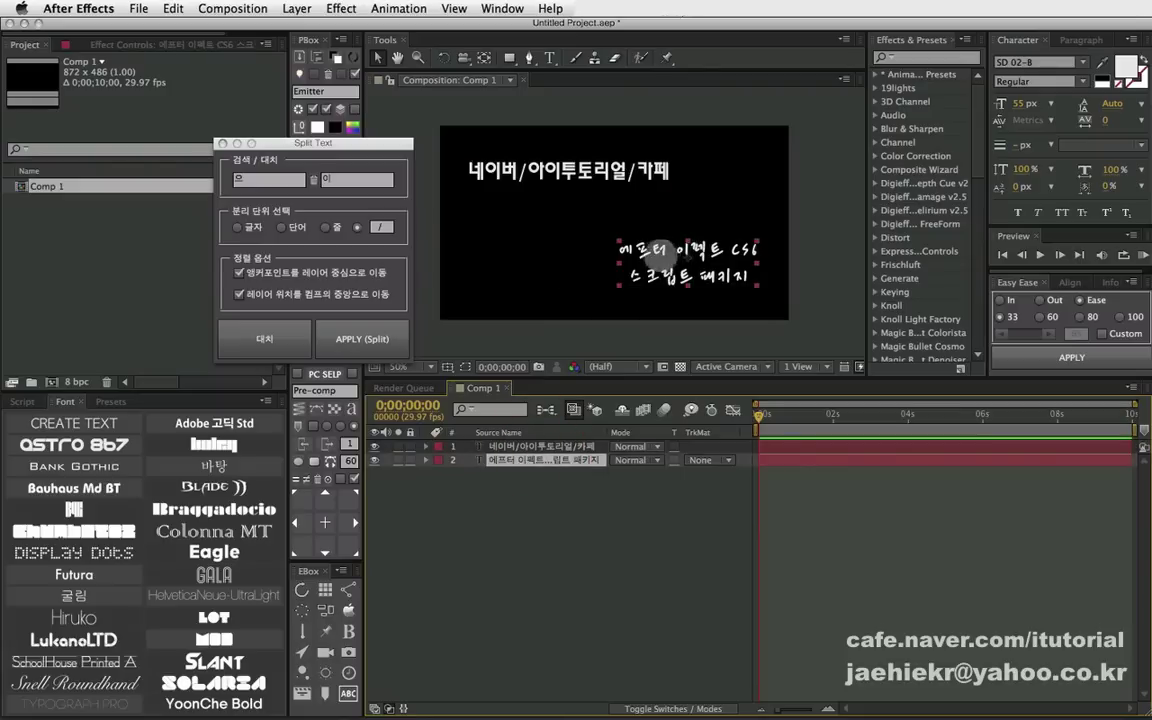
{"action": "left_click_drag", "start_coordinate": [655, 248], "coordinate": [555, 244]}
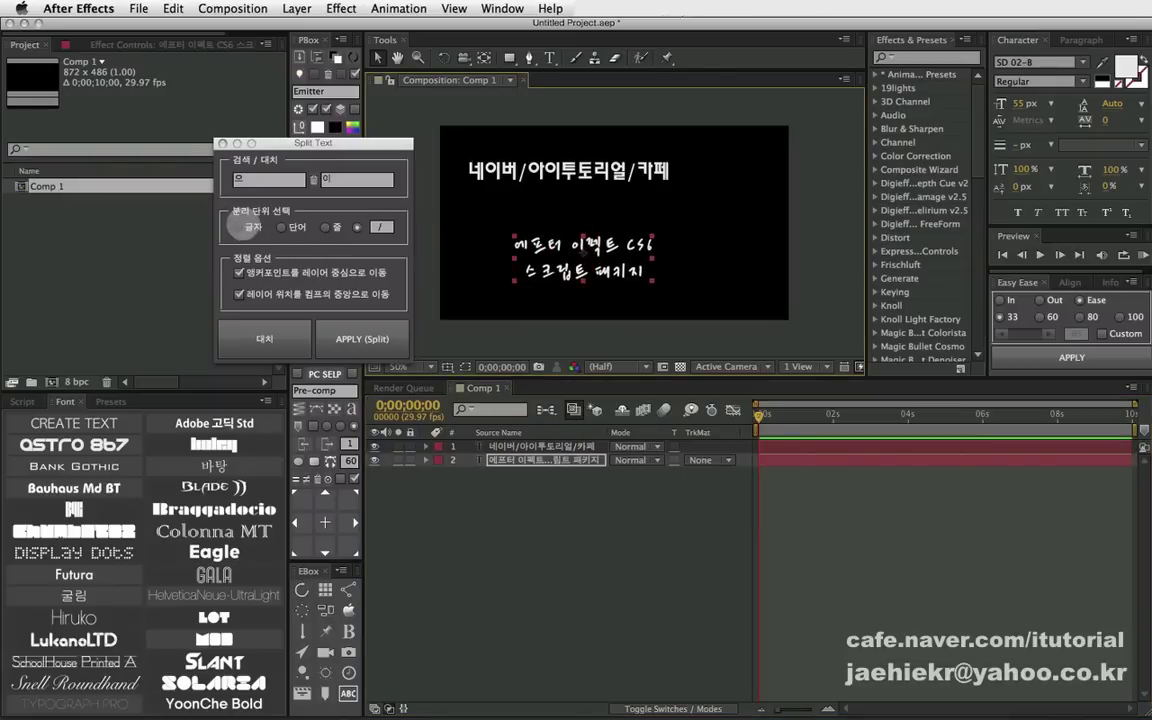
{"action": "left_click", "coordinate": [237, 227]}
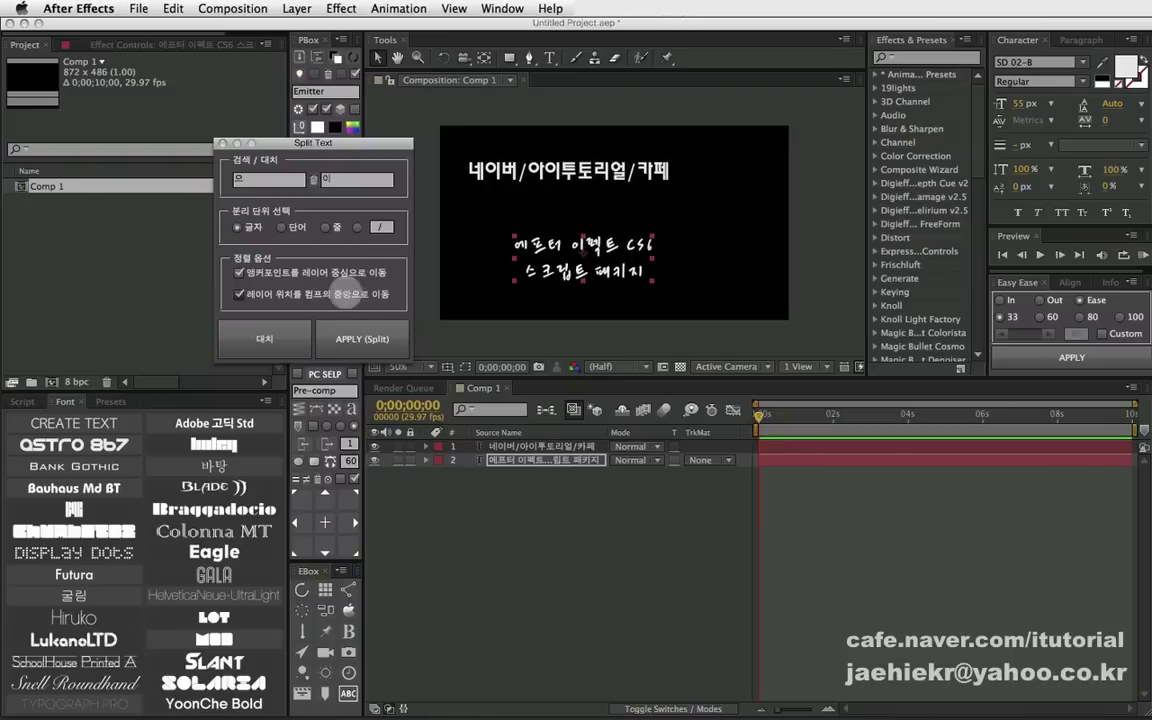
{"action": "left_click", "coordinate": [239, 272]}
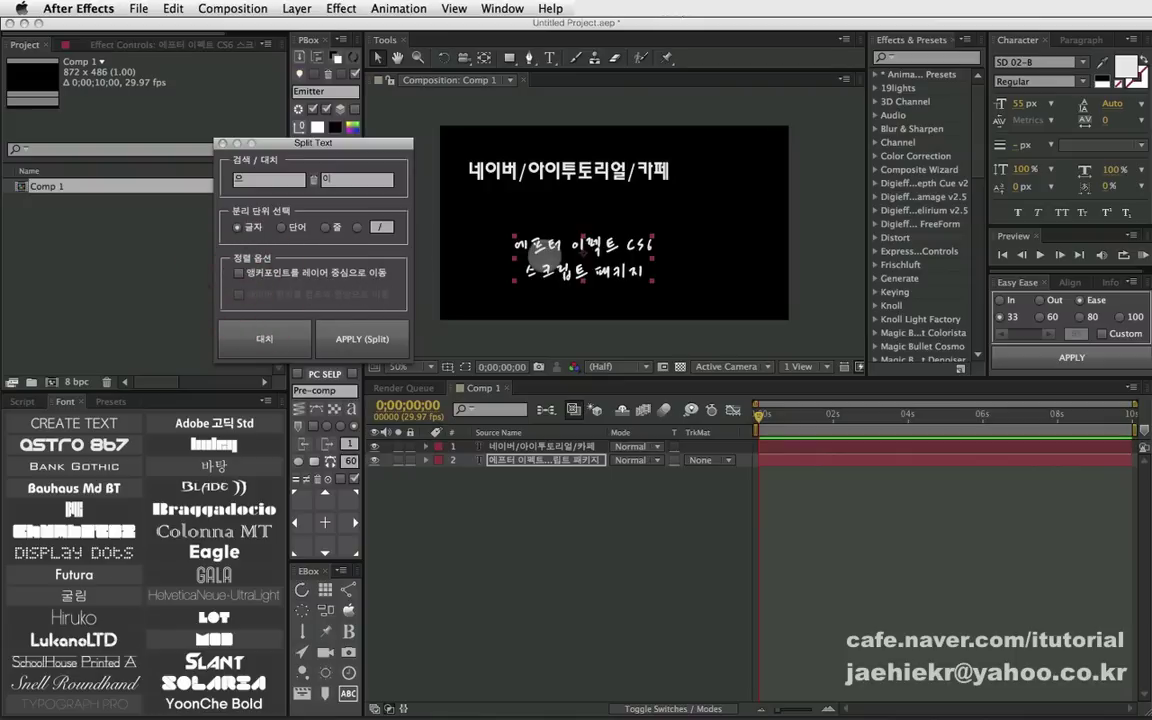
{"action": "left_click", "coordinate": [554, 463]}
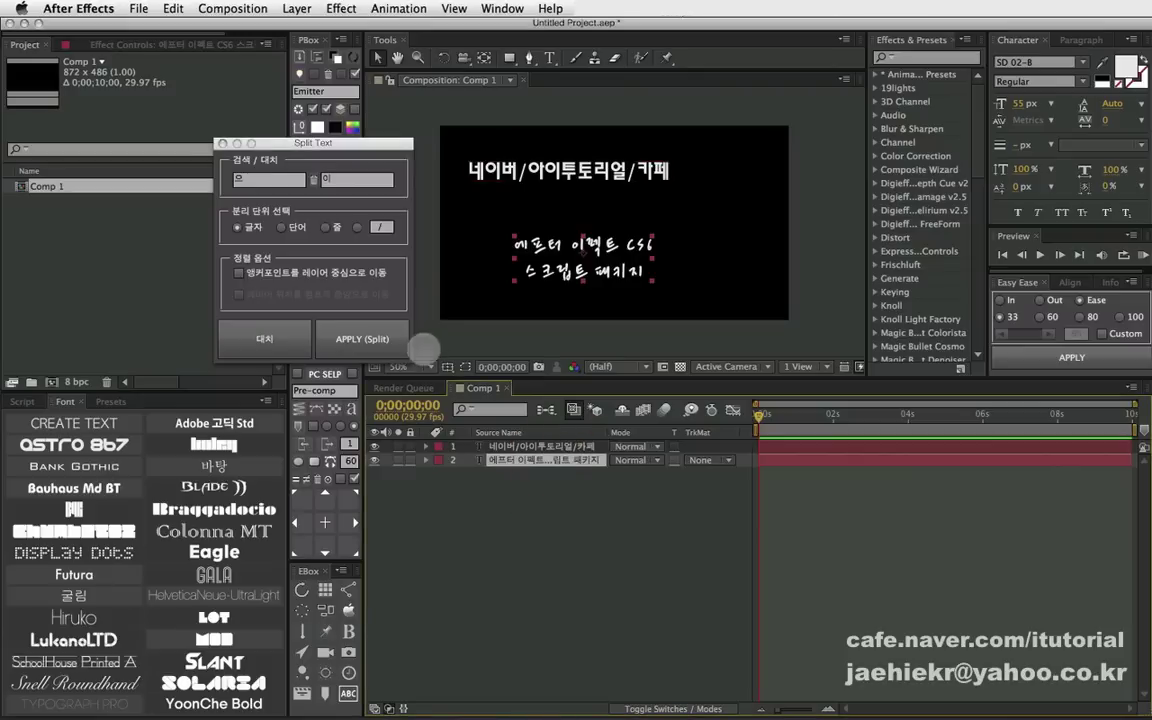
{"action": "left_click", "coordinate": [375, 339]}
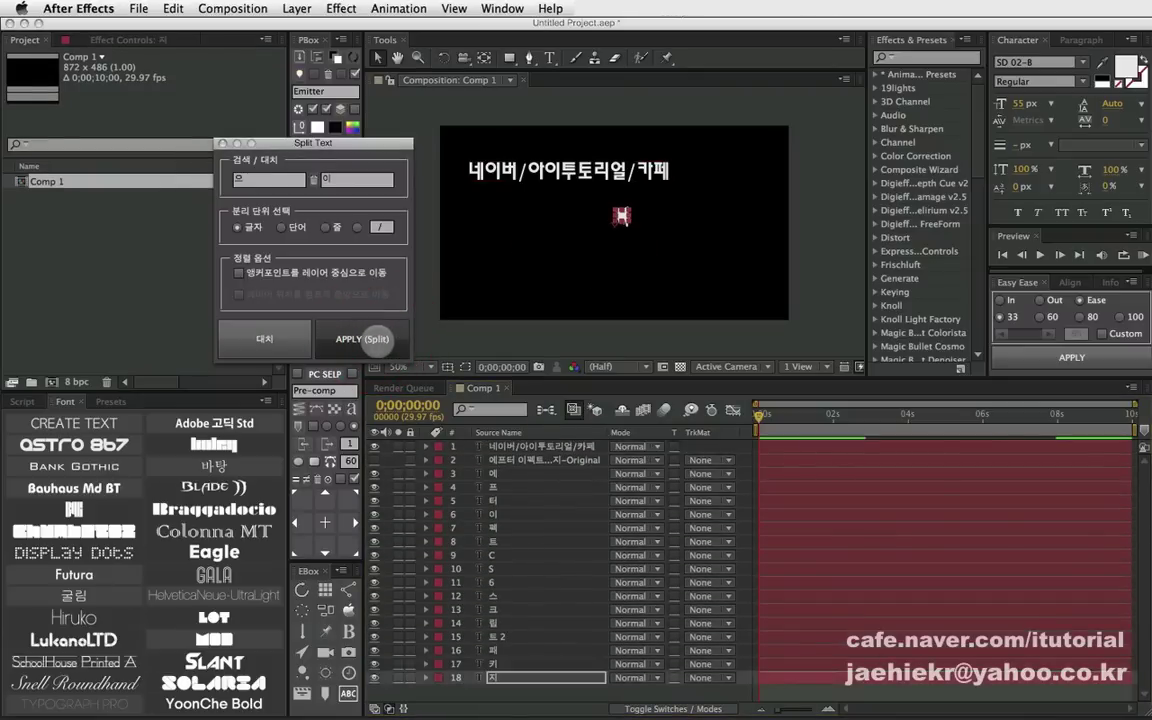
- Solo layers 3 and 4 to inspect single characters like 프, then undo the split
{"action": "left_click", "coordinate": [508, 473]}
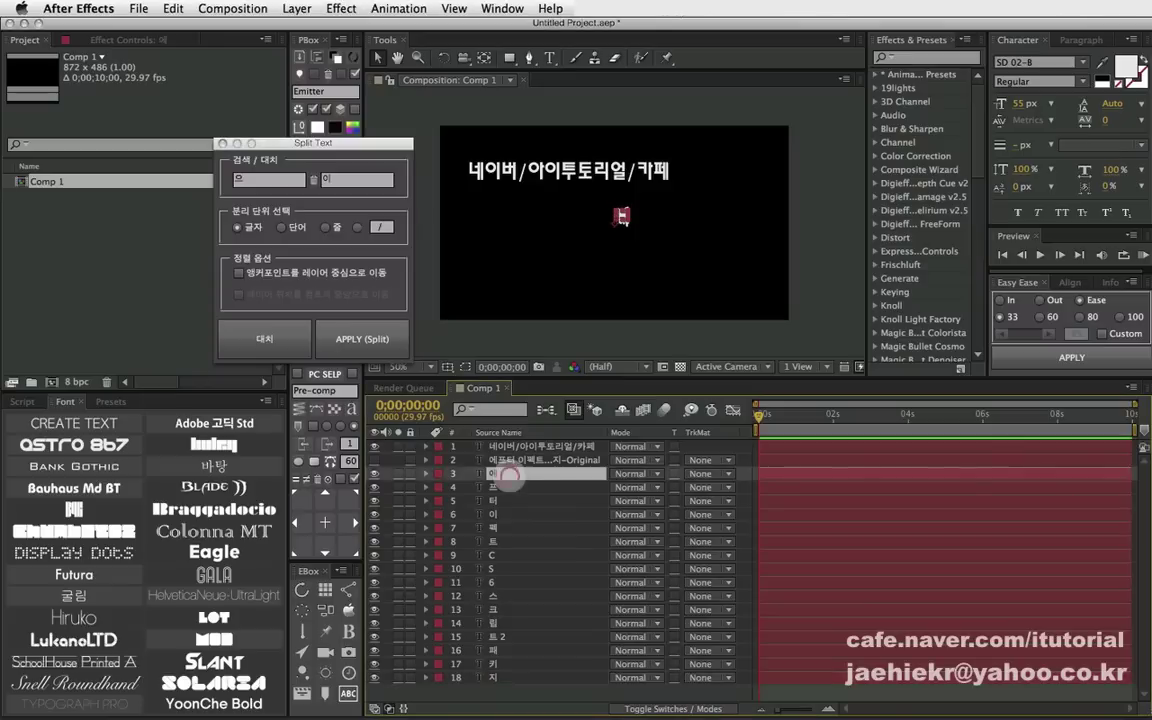
{"action": "left_click", "coordinate": [398, 473]}
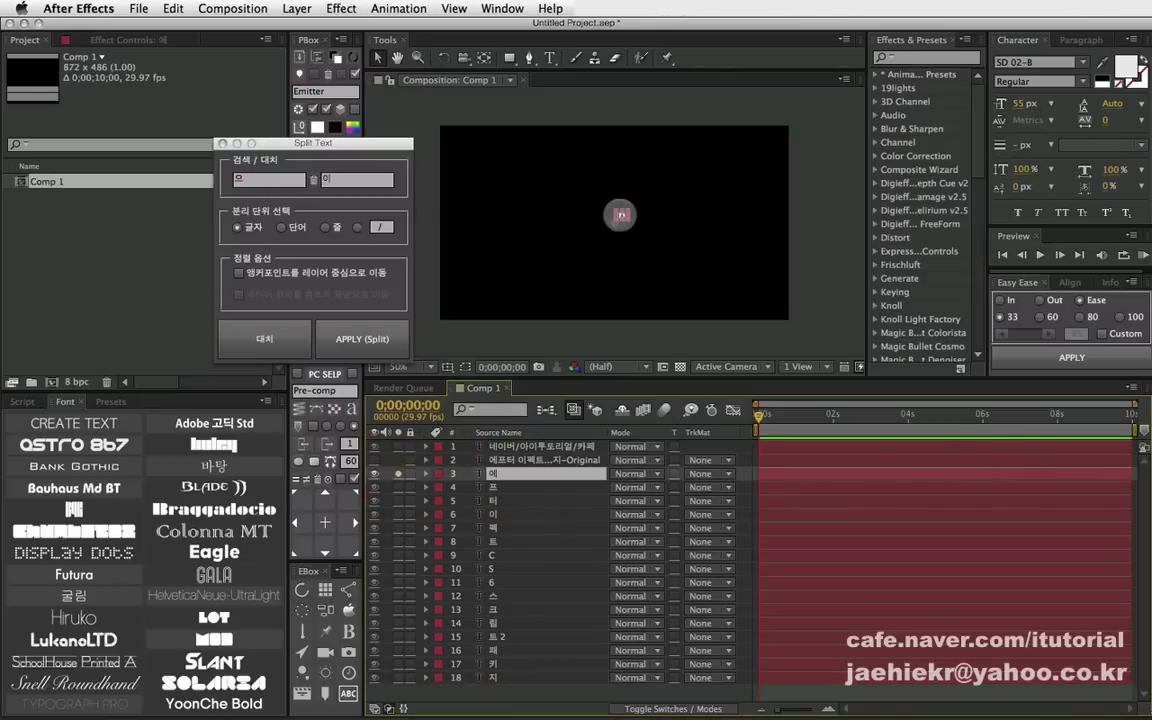
{"action": "scroll", "coordinate": [620, 215], "scroll_direction": "up", "scroll_amount": 2}
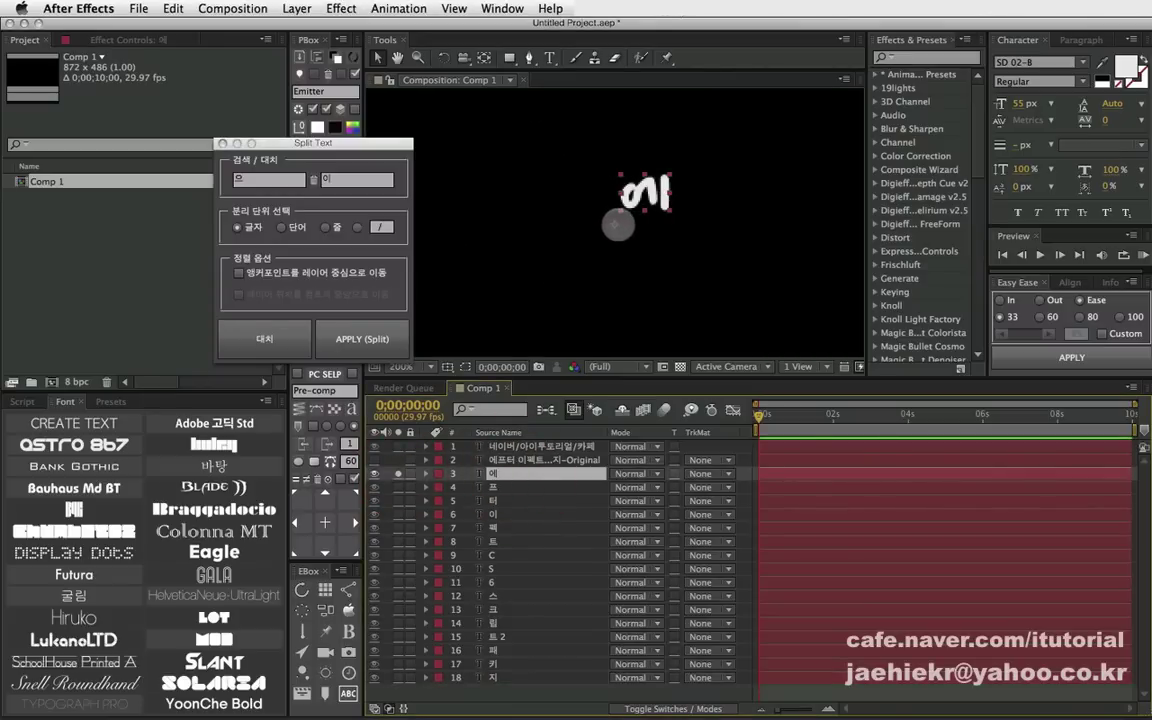
{"action": "left_click", "coordinate": [398, 478]}
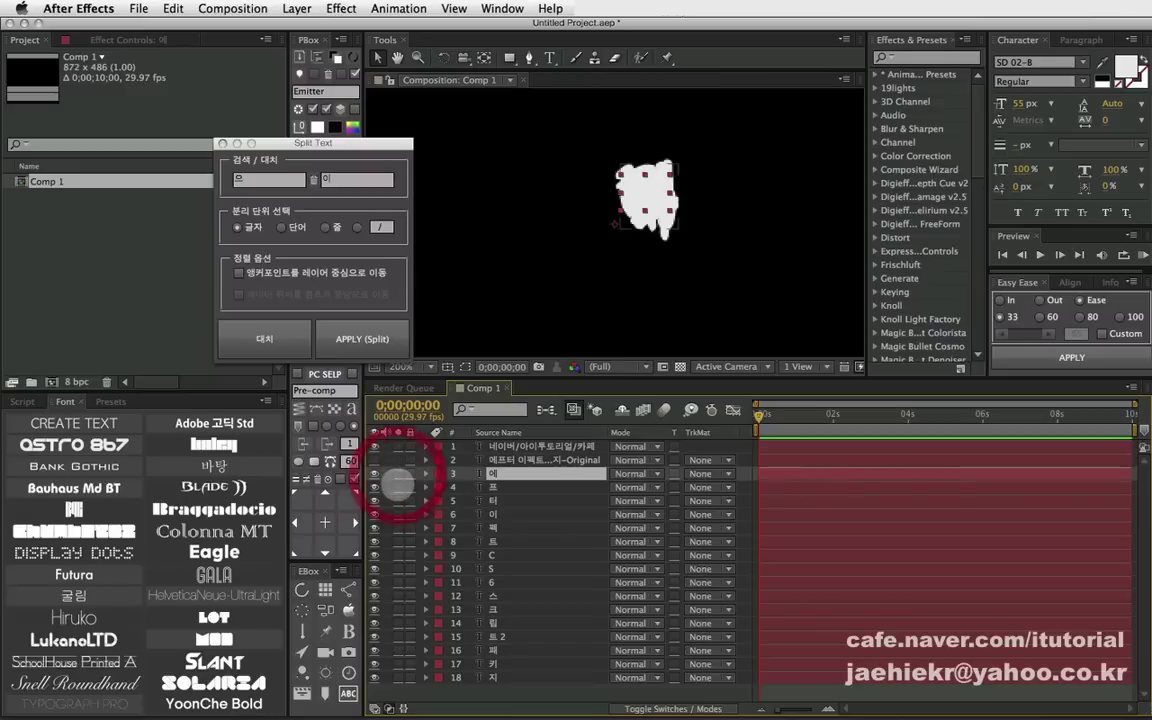
{"action": "left_click", "coordinate": [398, 487]}
{"action": "left_click", "coordinate": [501, 487]}
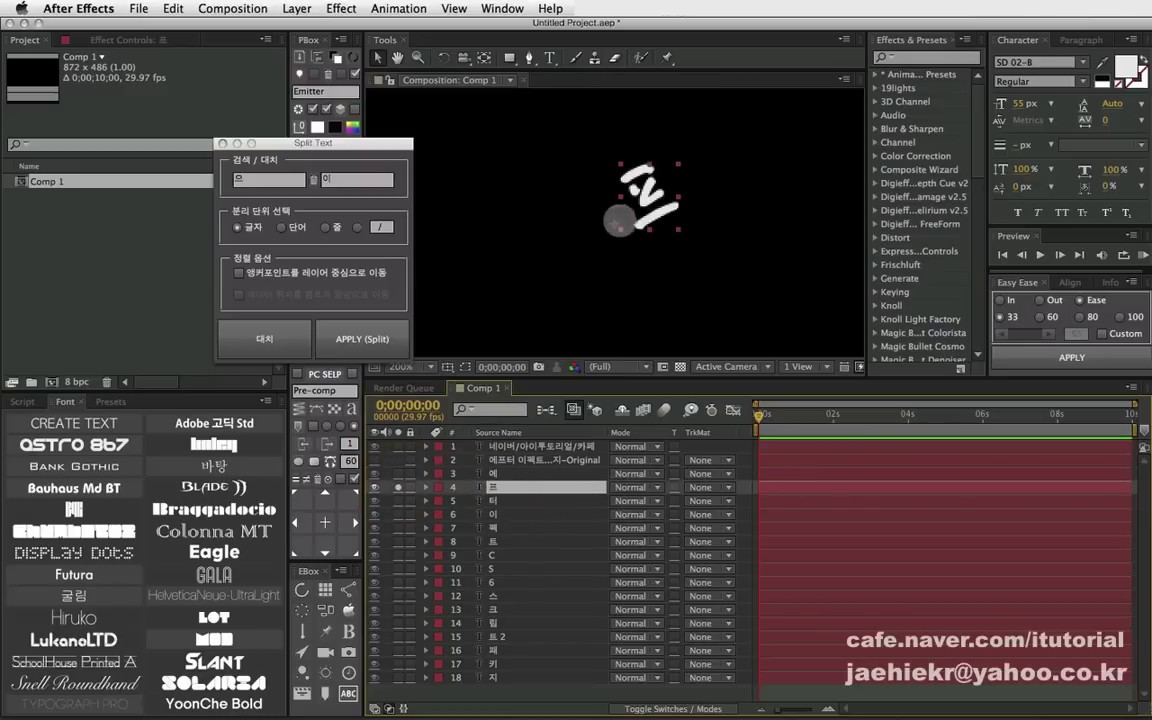
{"action": "scroll", "coordinate": [620, 227], "scroll_direction": "down", "scroll_amount": 4}
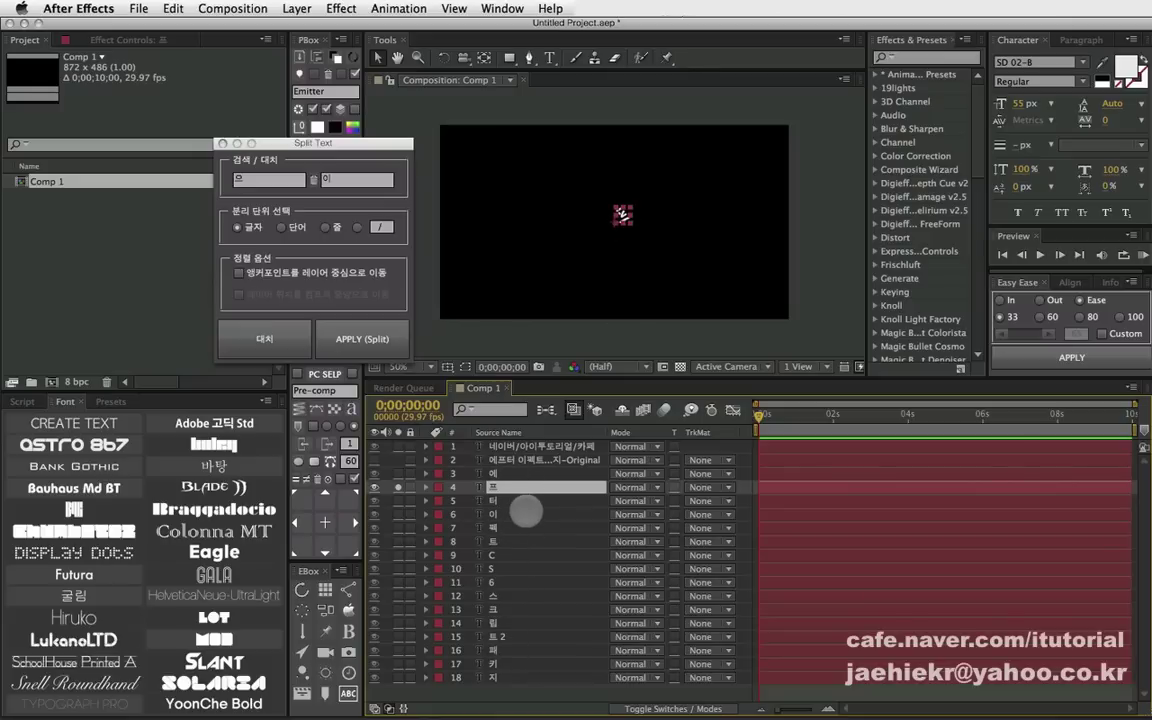
{"action": "key", "text": "ctrl+Up"}
{"action": "key", "text": "ctrl+z"}
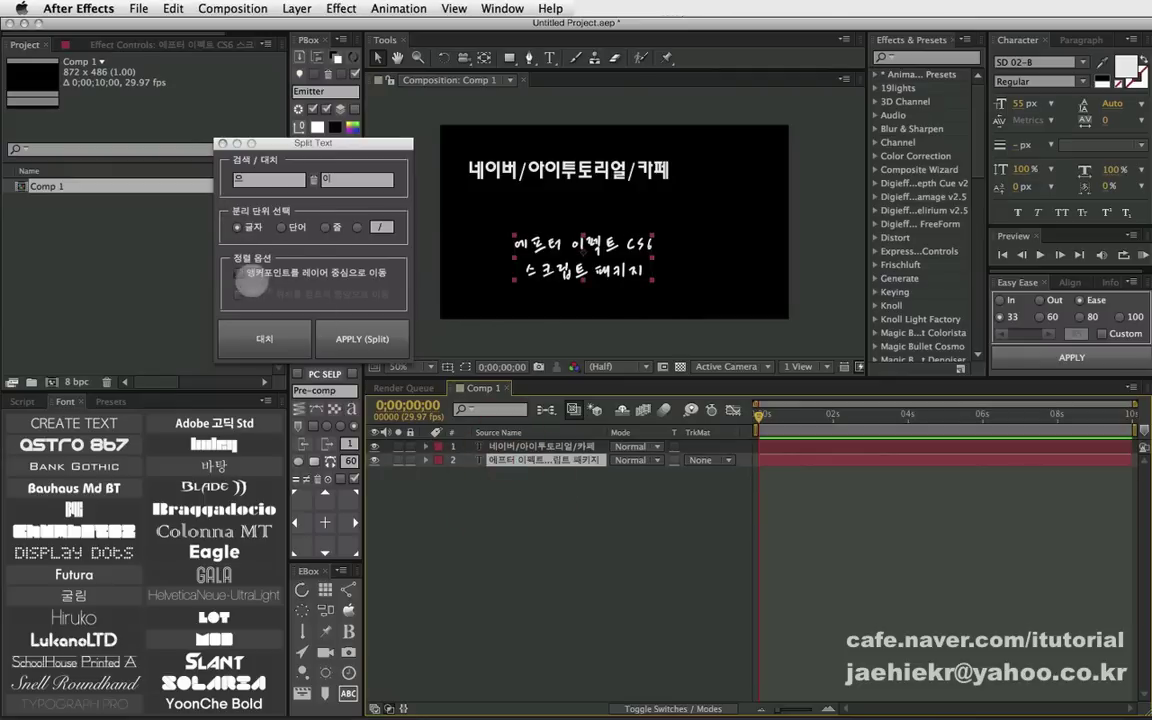
- Re-enable anchor recentring, split the text line into characters again, and solo layer 3
{"action": "left_click", "coordinate": [239, 272]}
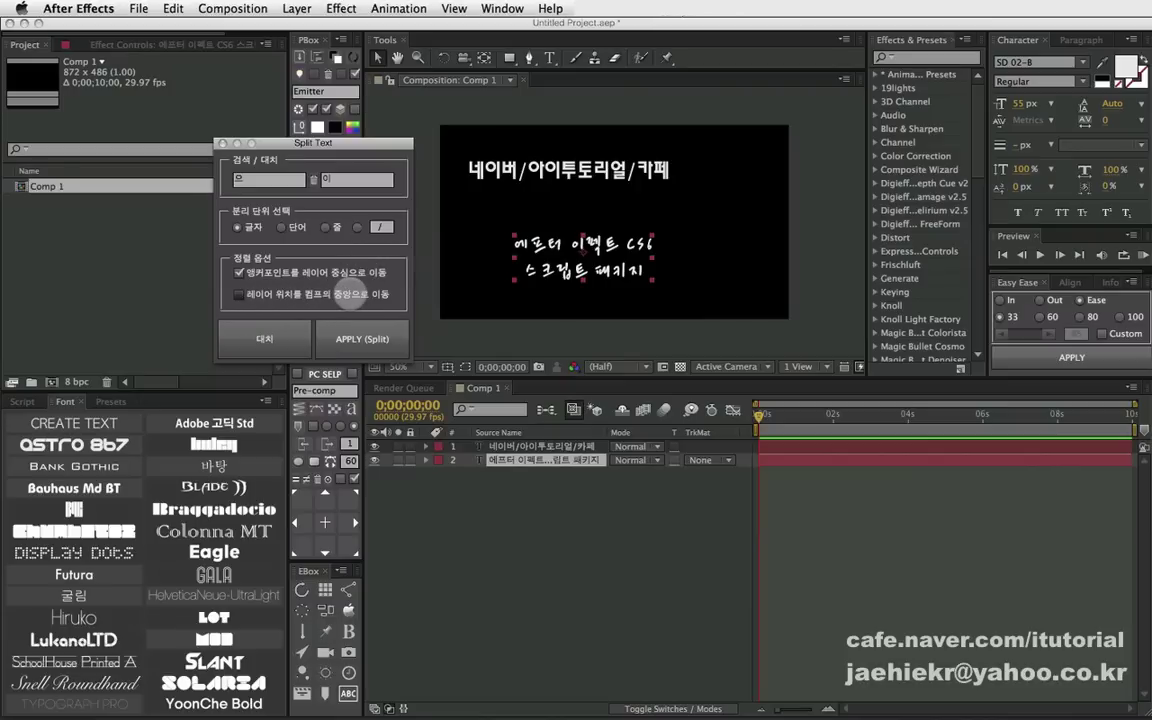
{"action": "left_click", "coordinate": [355, 336]}
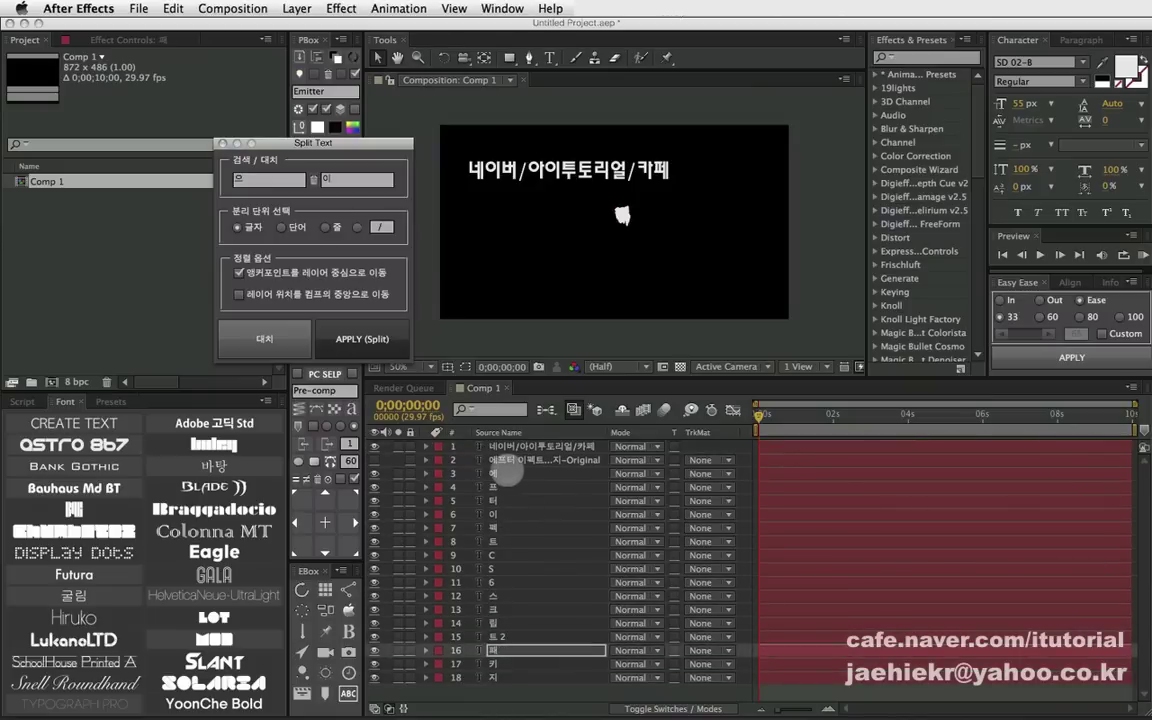
{"action": "left_click", "coordinate": [500, 475]}
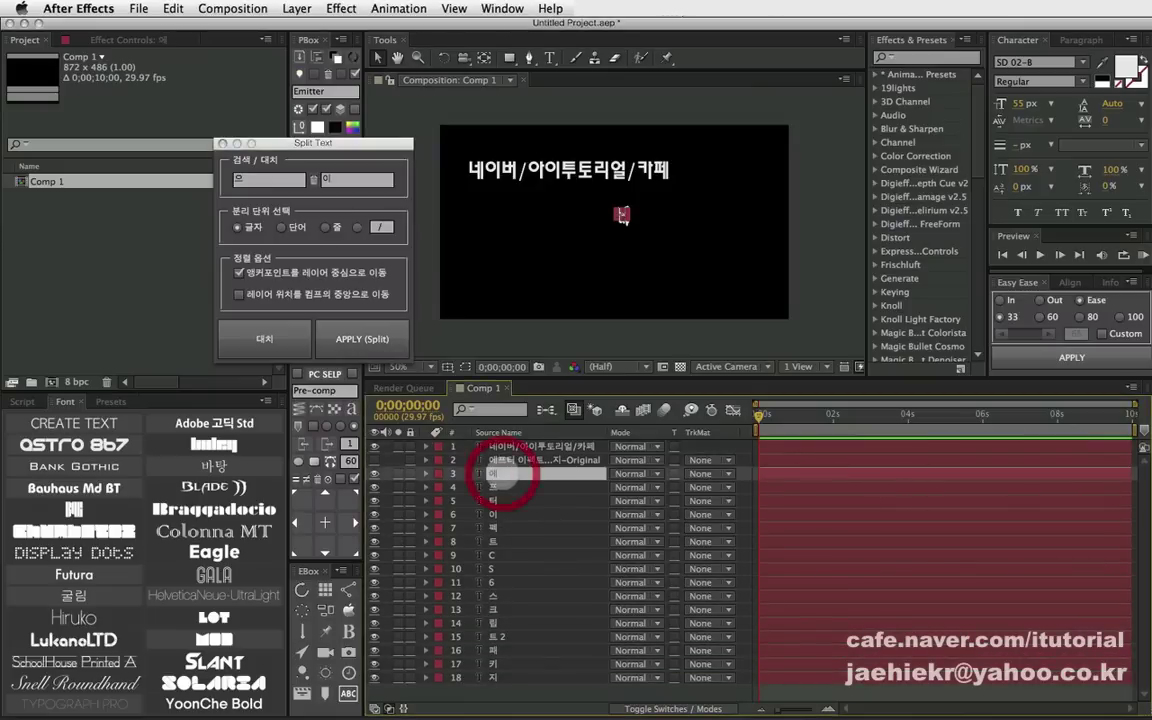
{"action": "left_click", "coordinate": [398, 473]}
- Solo and select layer 4 to check its anchor, then undo back to the original layers
{"action": "scroll", "coordinate": [602, 236], "scroll_direction": "up", "scroll_amount": 2}
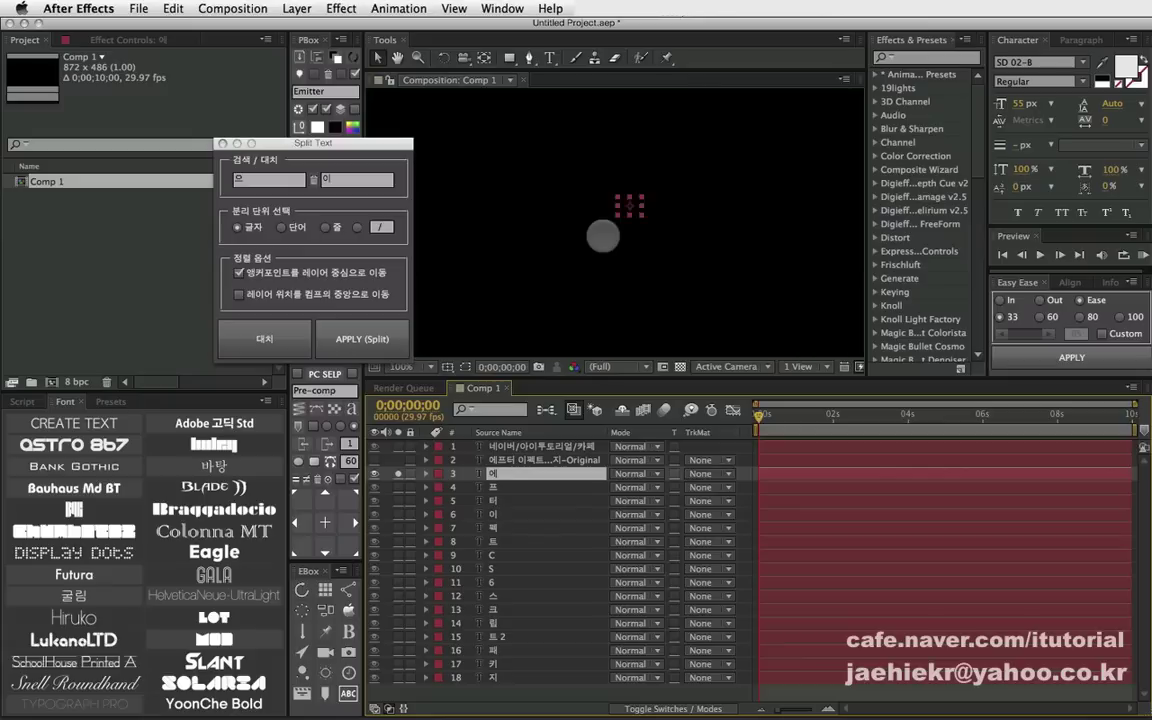
{"action": "scroll", "coordinate": [602, 236], "scroll_direction": "up", "scroll_amount": 2}
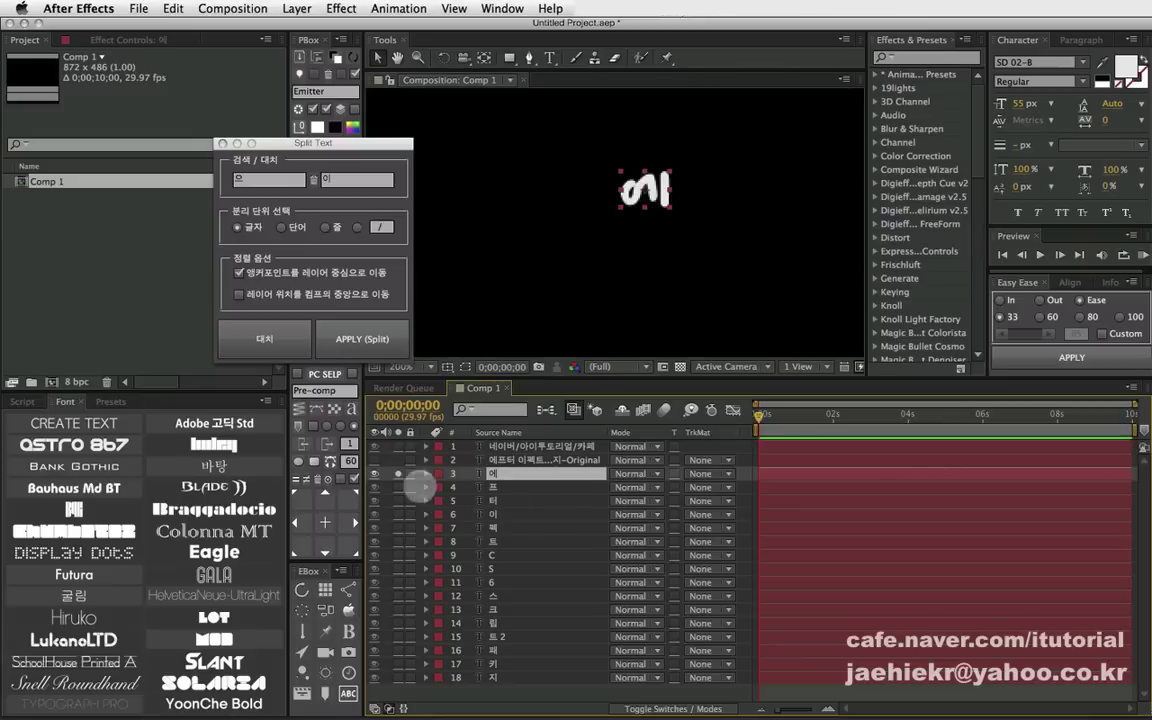
{"action": "left_click", "coordinate": [398, 473]}
{"action": "left_click", "coordinate": [398, 487]}
{"action": "left_click", "coordinate": [483, 487]}
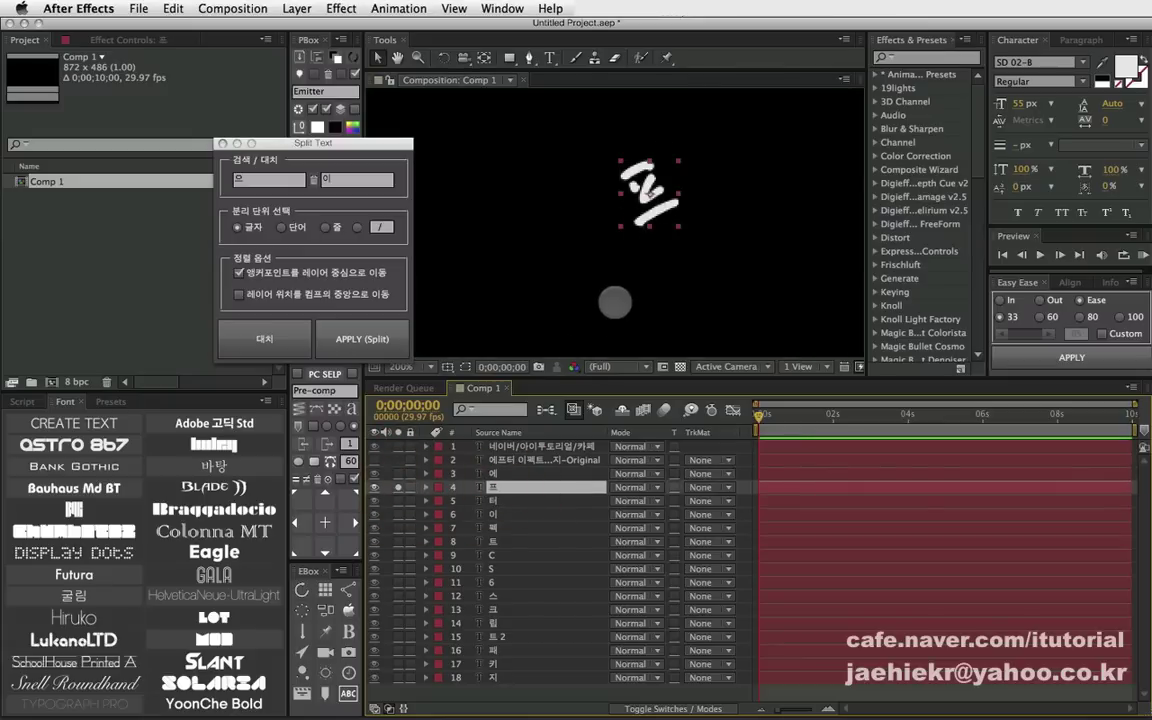
{"action": "scroll", "coordinate": [615, 222], "scroll_direction": "down", "scroll_amount": 4}
{"action": "key", "text": "ctrl+Up"}
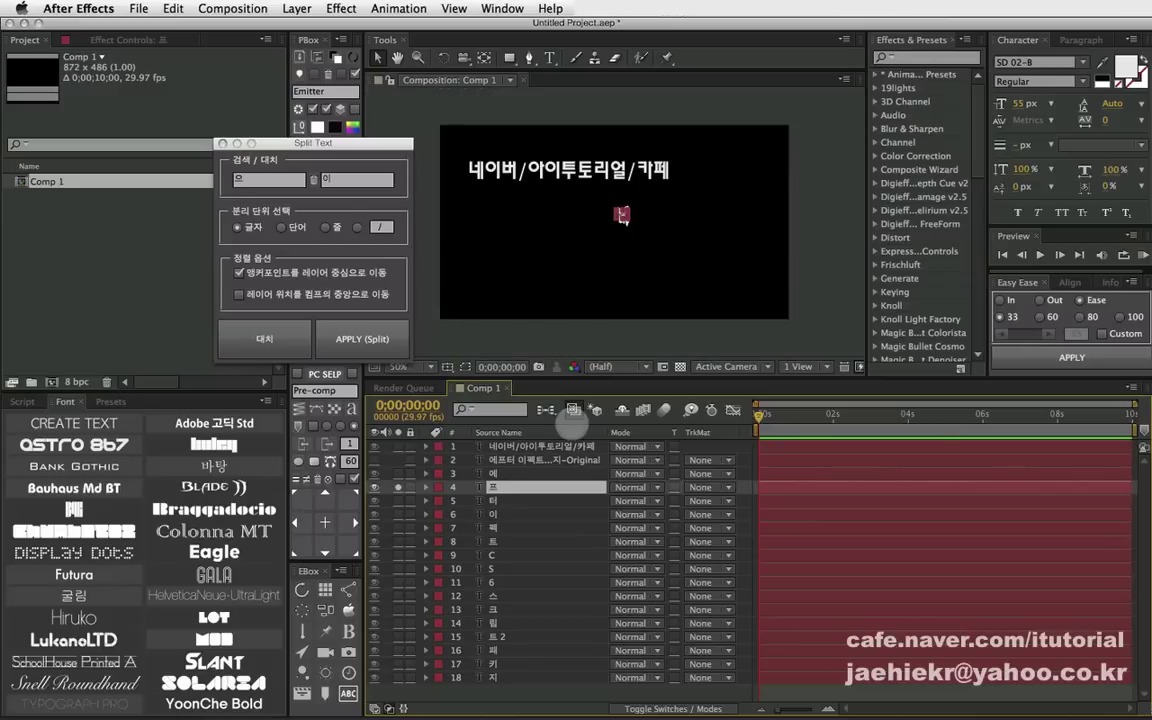
{"action": "key", "text": "ctrl+z"}
{"action": "key", "text": "ctrl+z"}
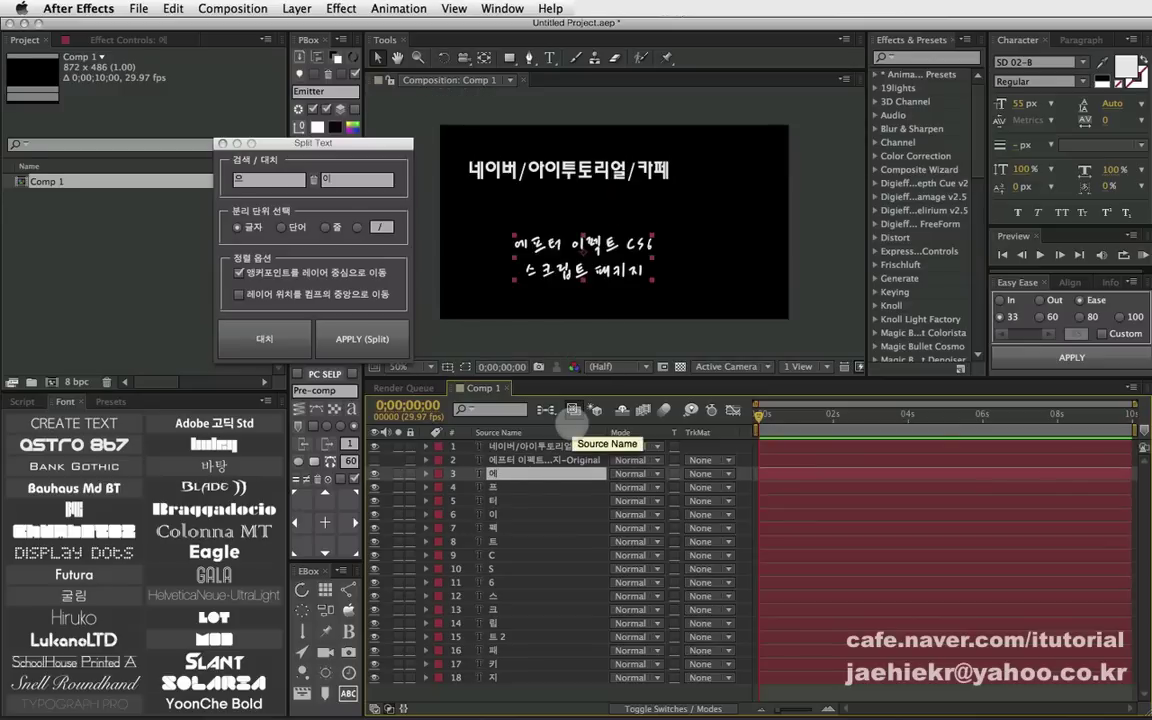
{"action": "key", "text": "ctrl+z"}
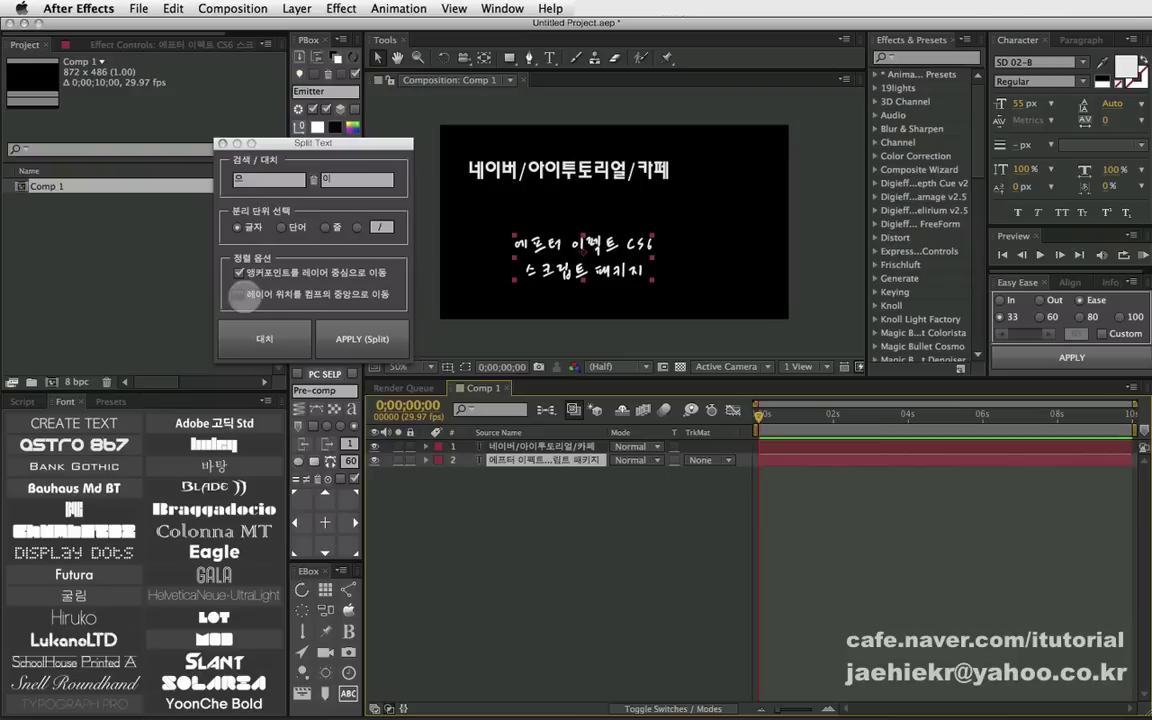
- Test a character split with move-to-comp-centre on, undo it, and switch the unit to 단어 (word)
{"action": "left_click", "coordinate": [239, 294]}
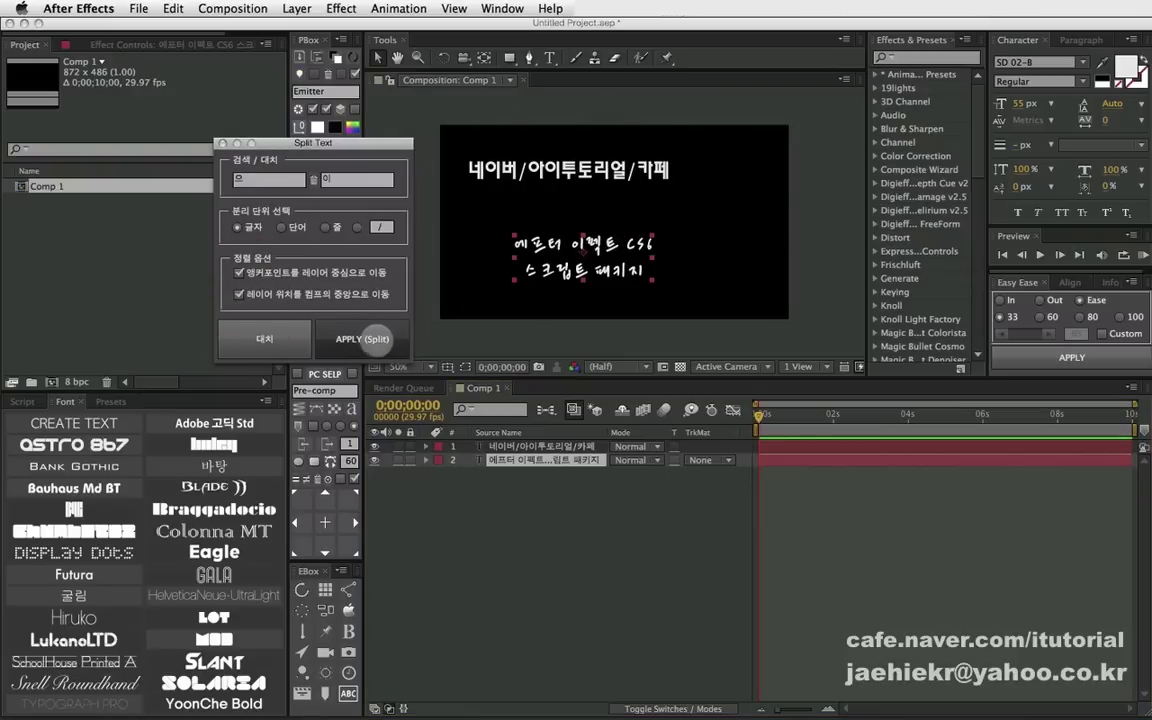
{"action": "left_click", "coordinate": [372, 339]}
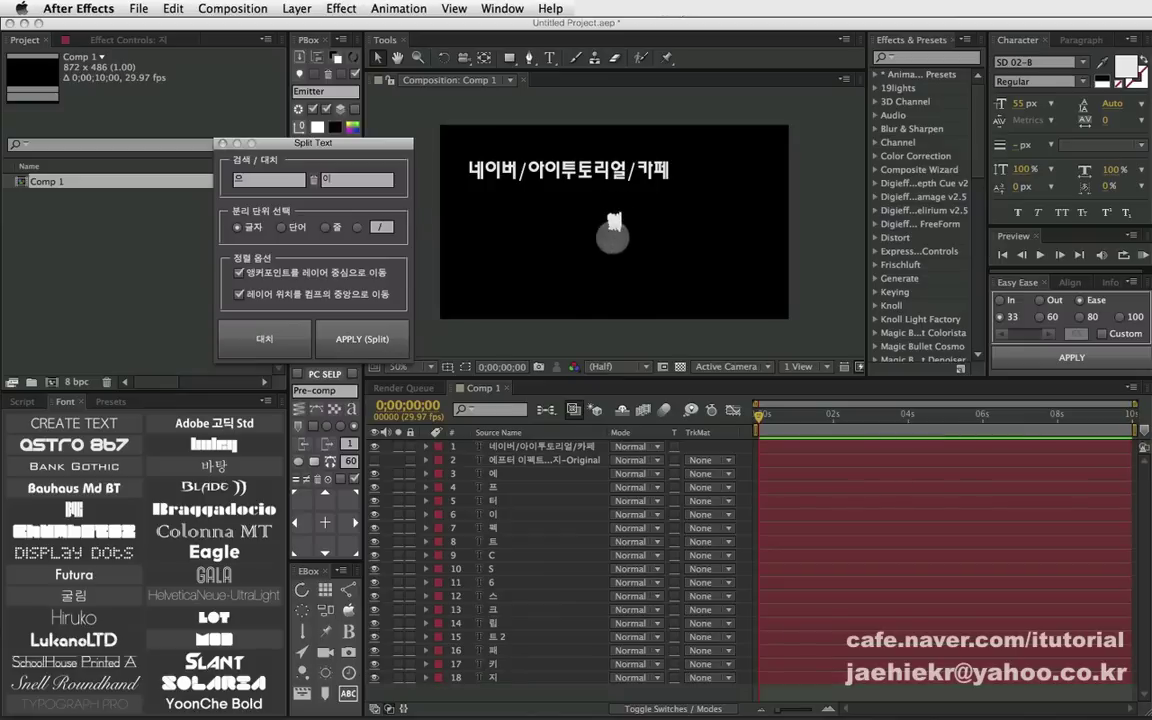
{"action": "left_click", "coordinate": [496, 473]}
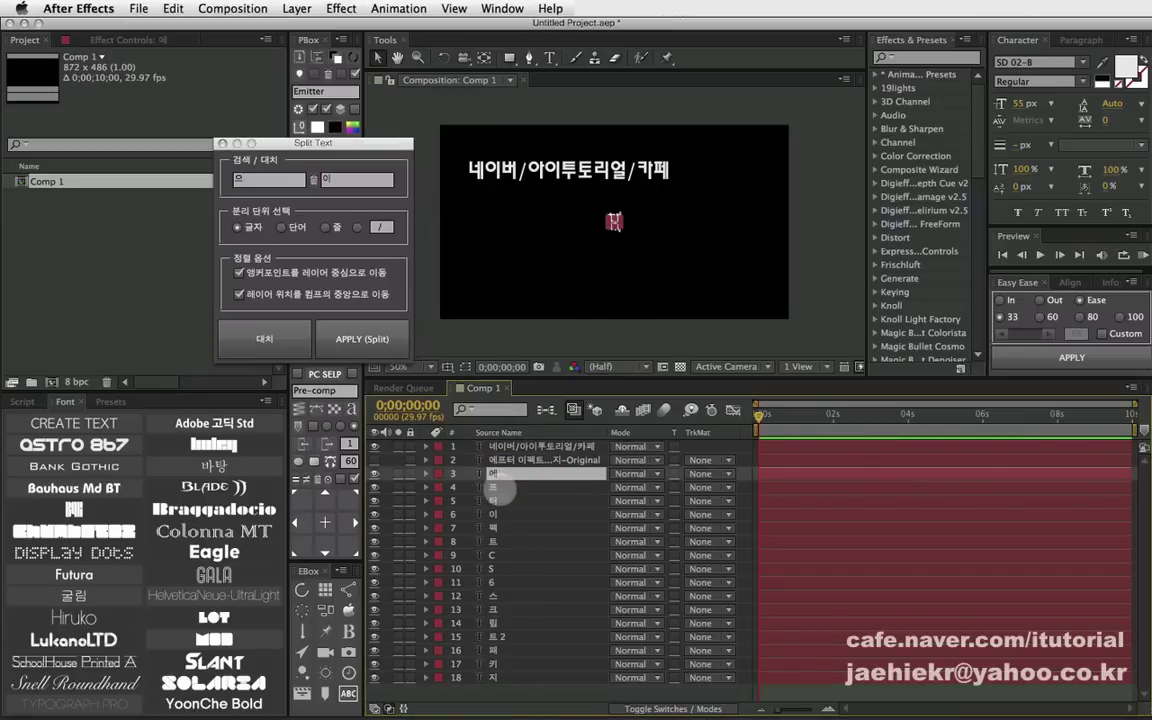
{"action": "left_click", "coordinate": [500, 487]}
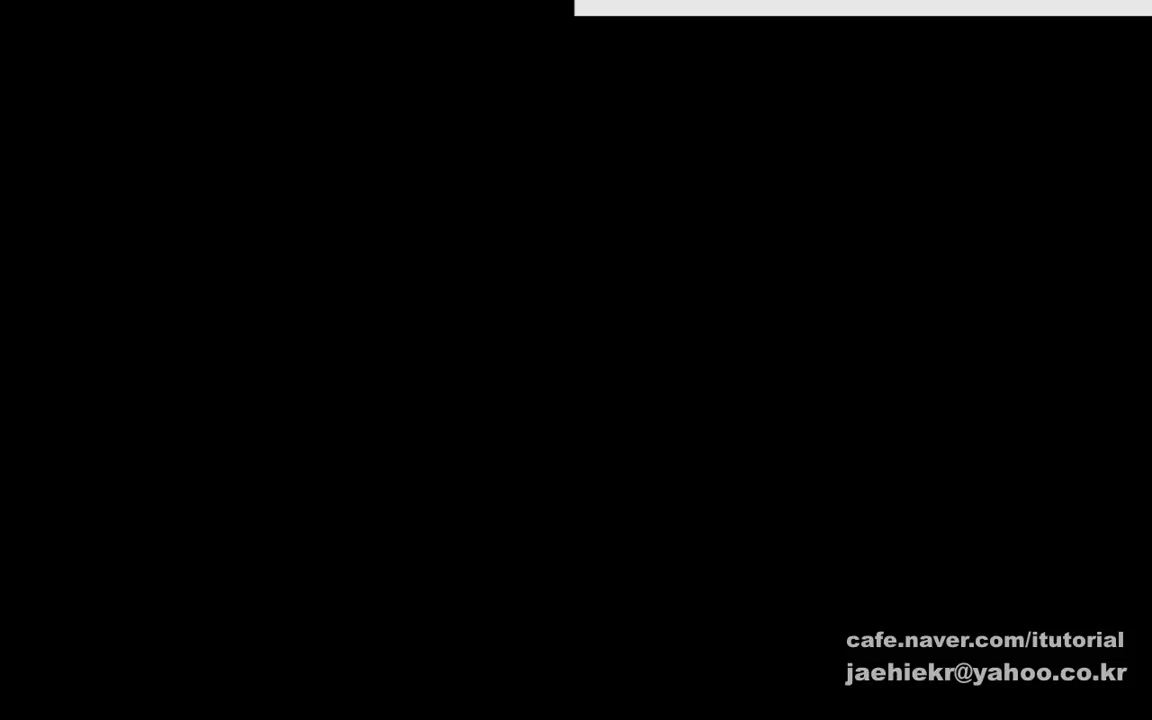
{"action": "key", "text": "ctrl+z"}
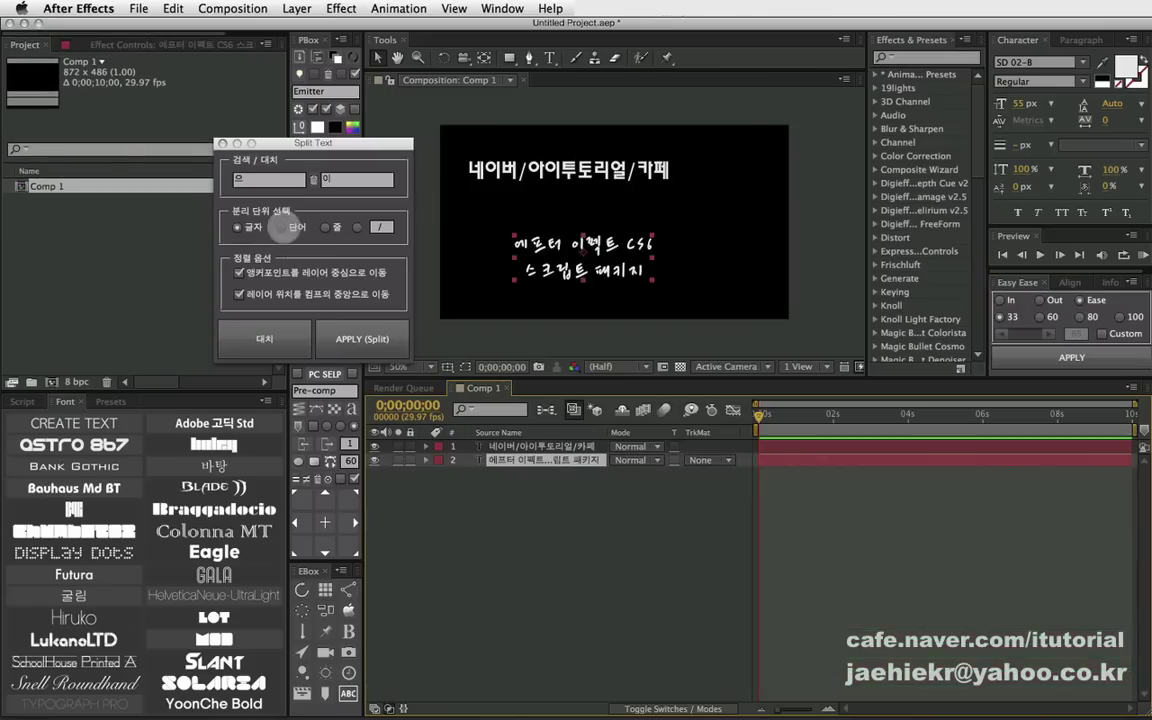
{"action": "left_click", "coordinate": [282, 227]}
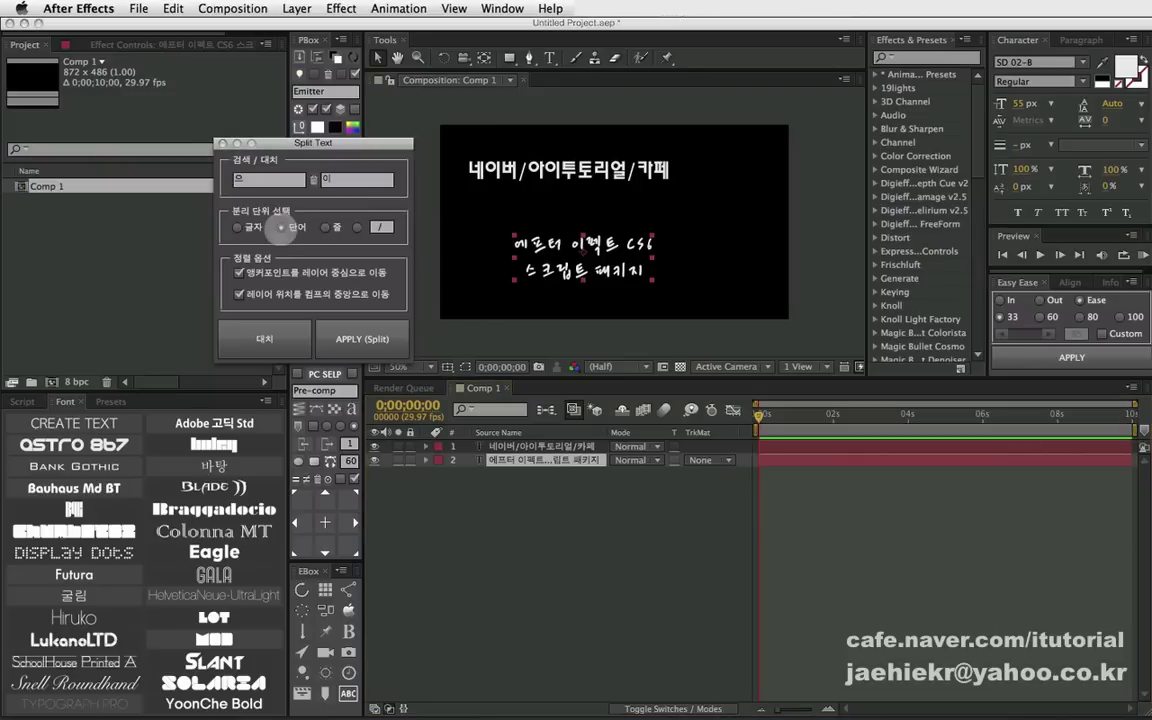
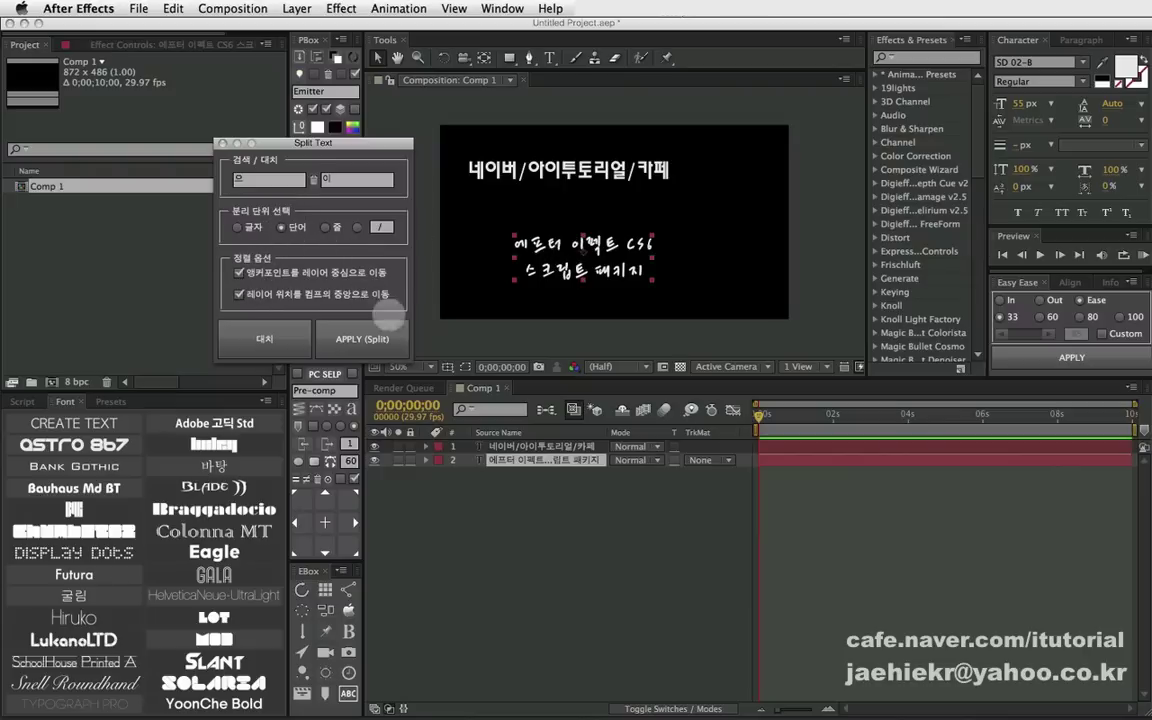
- Split the text by word and inspect the resulting 이펙트, CS6 and 패키지 word layers
{"action": "left_click", "coordinate": [362, 339]}
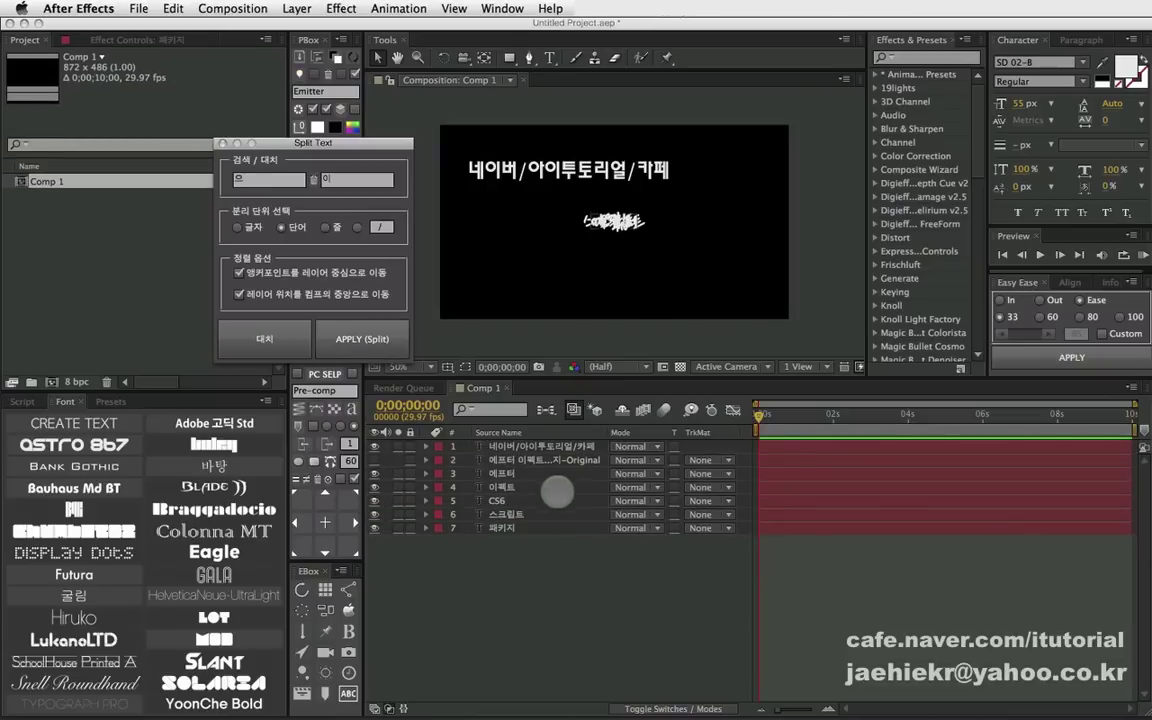
{"action": "left_click", "coordinate": [510, 487]}
{"action": "left_click", "coordinate": [520, 501]}
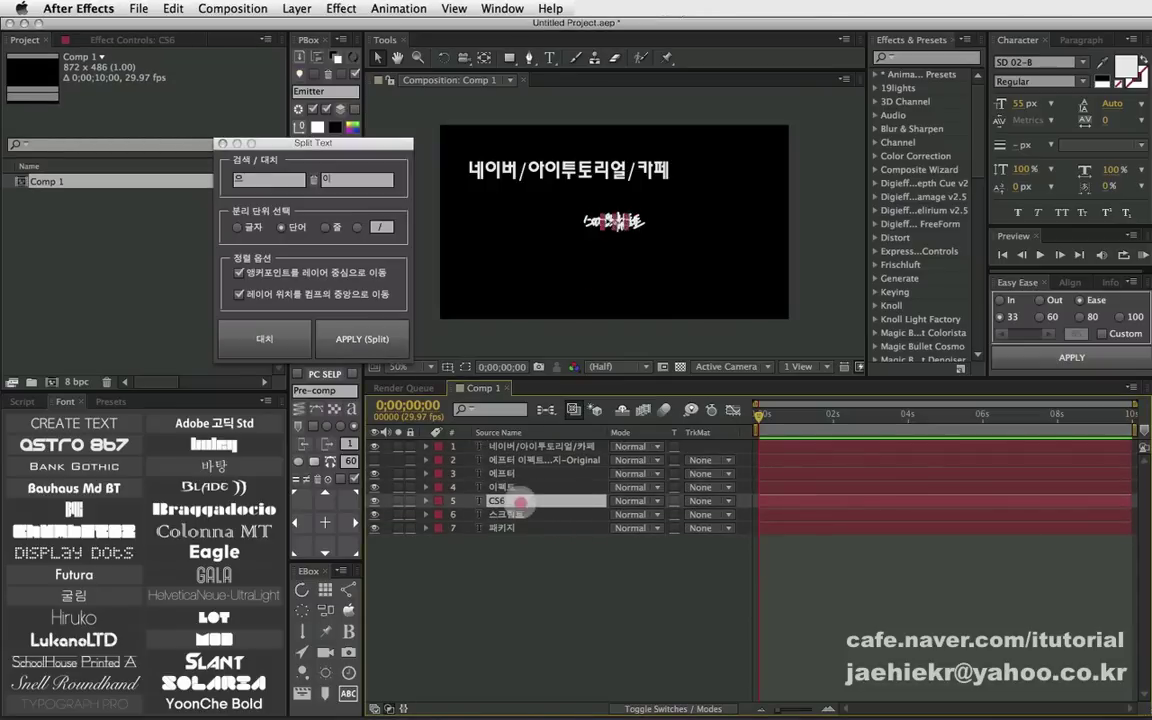
{"action": "left_click", "coordinate": [515, 514]}
{"action": "left_click", "coordinate": [510, 528]}
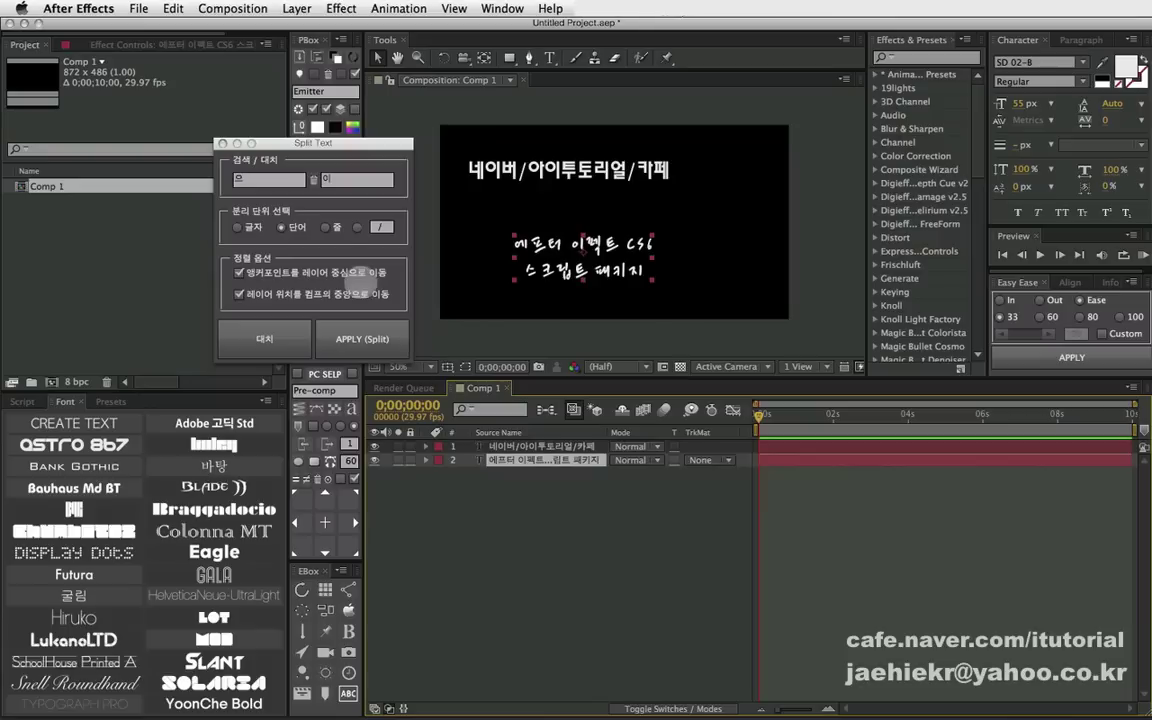
- Split by line (줄) instead, check both line layers, then undo the line split
{"action": "left_click", "coordinate": [325, 227]}
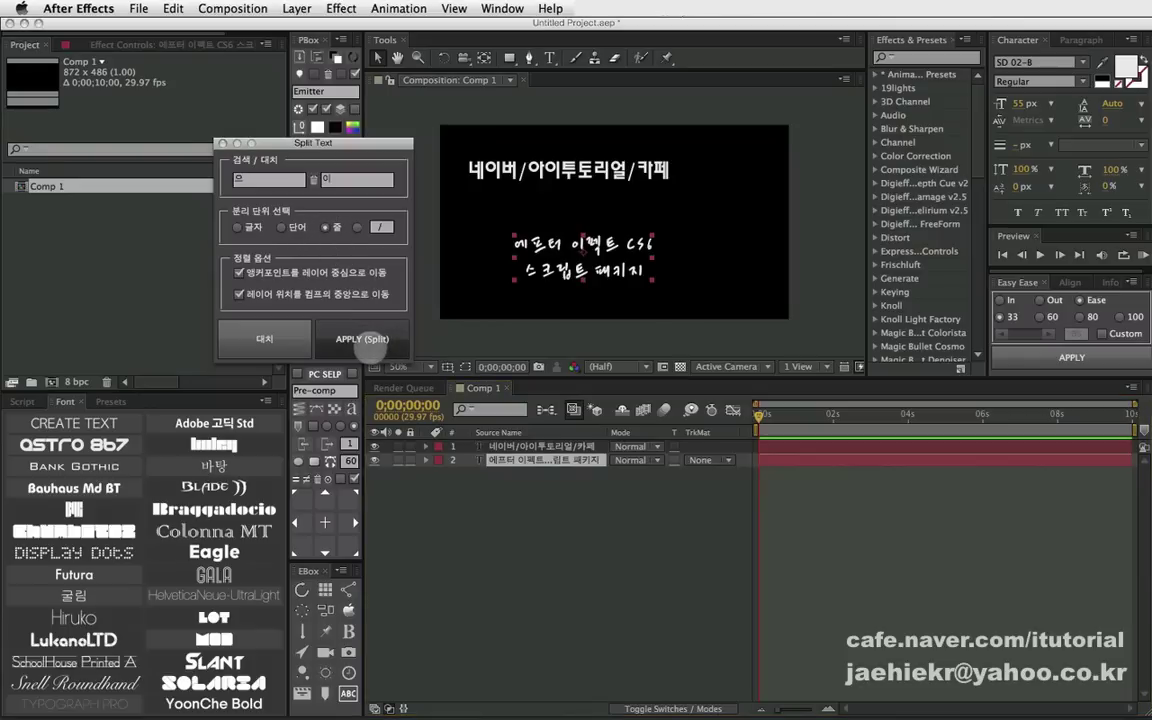
{"action": "left_click", "coordinate": [360, 338]}
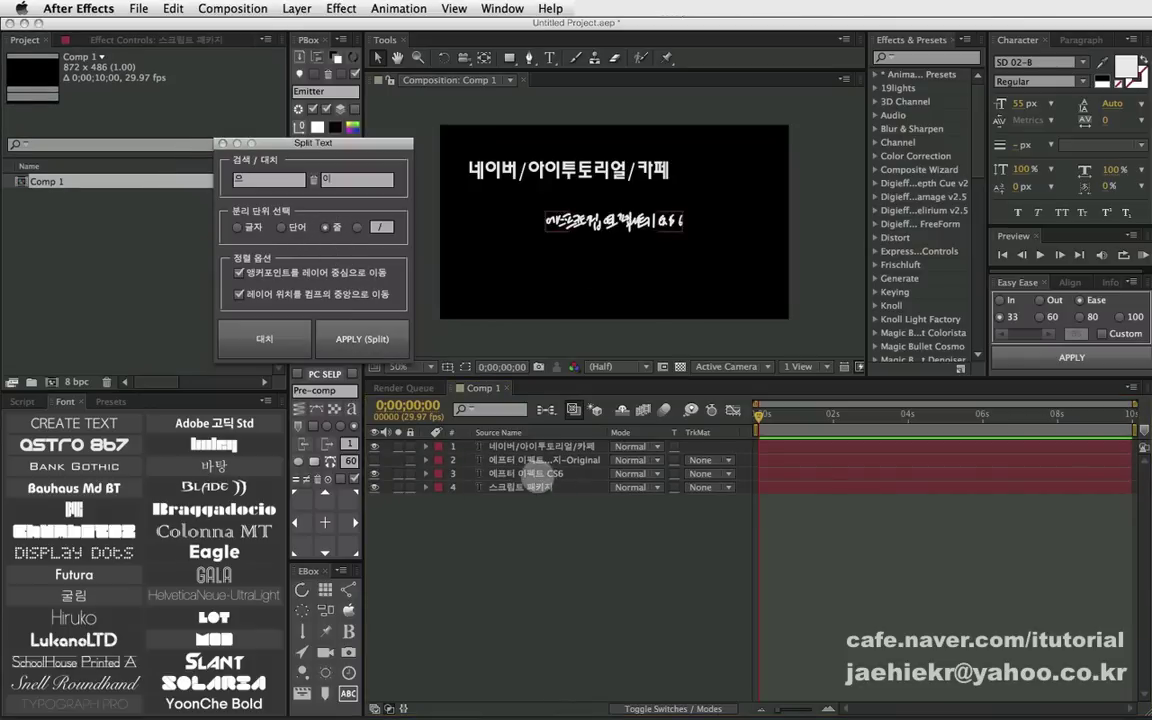
{"action": "left_click", "coordinate": [540, 474]}
{"action": "left_click", "coordinate": [537, 488]}
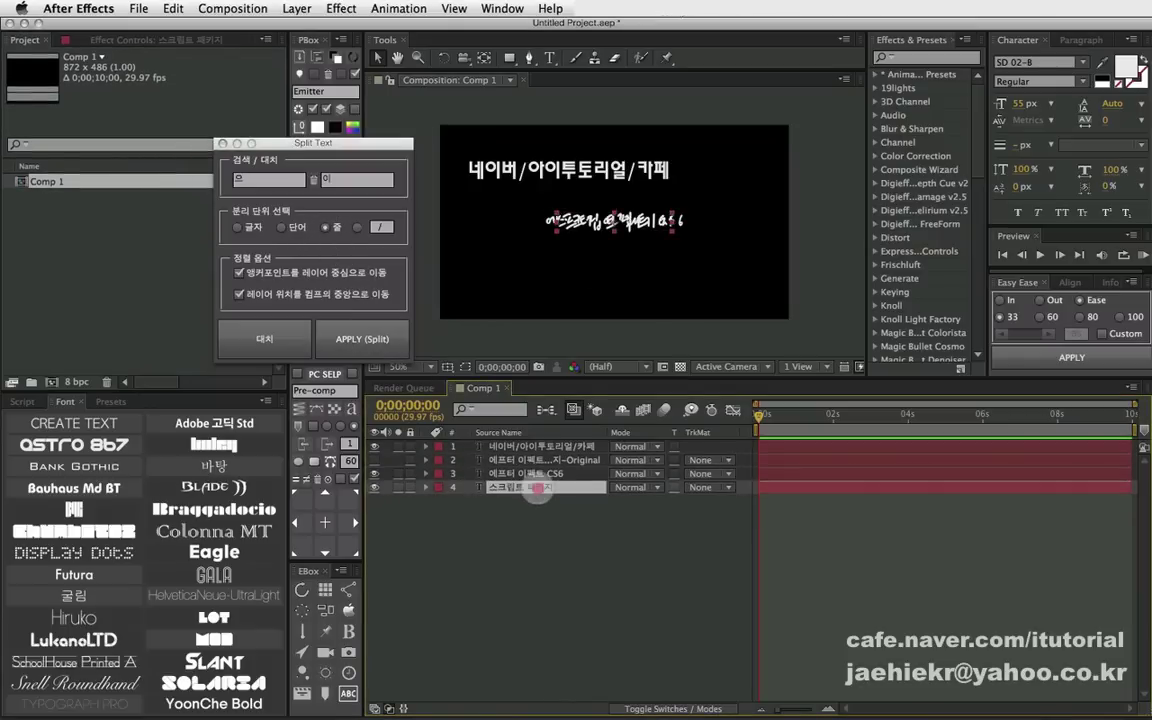
{"action": "key", "text": "super+z"}
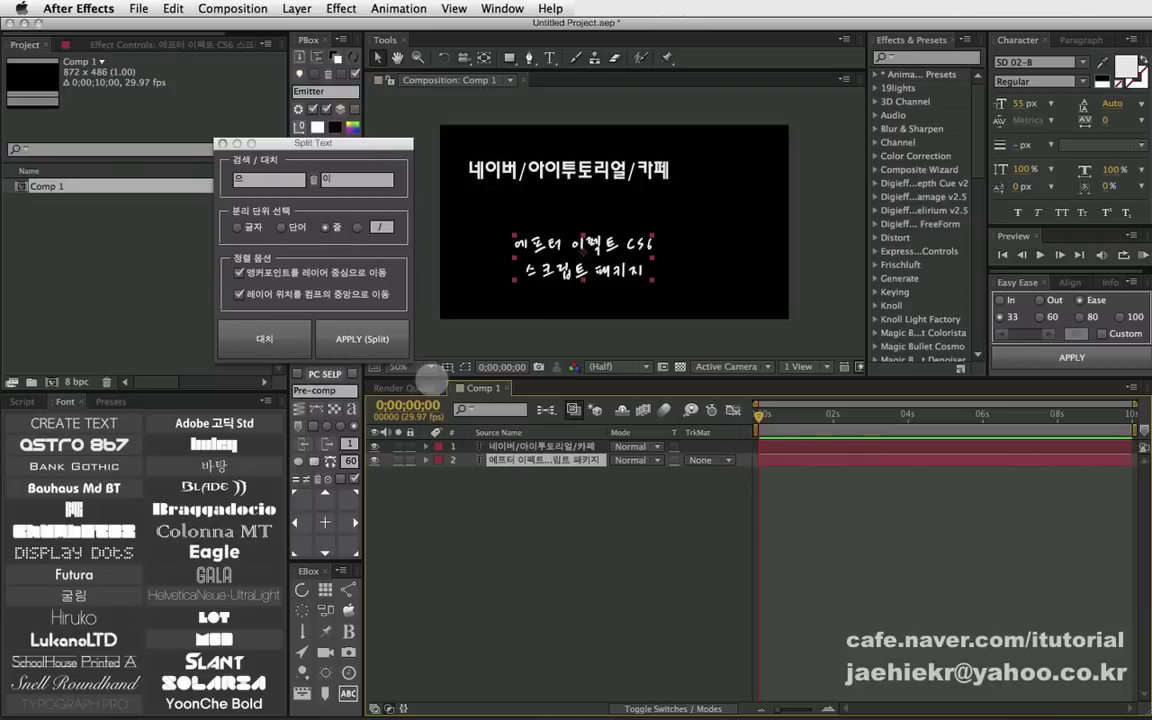
{"action": "left_click", "coordinate": [290, 335]}
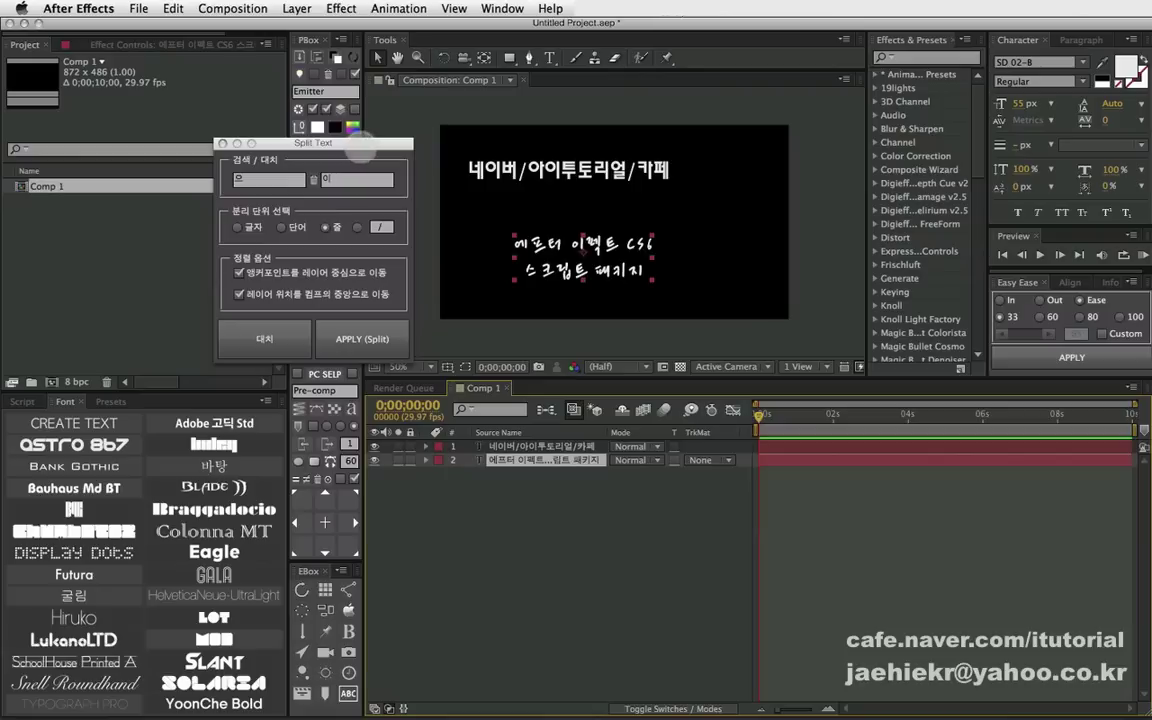
{"action": "left_click_drag", "start_coordinate": [362, 148], "coordinate": [335, 158]}
{"action": "left_click", "coordinate": [518, 480]}
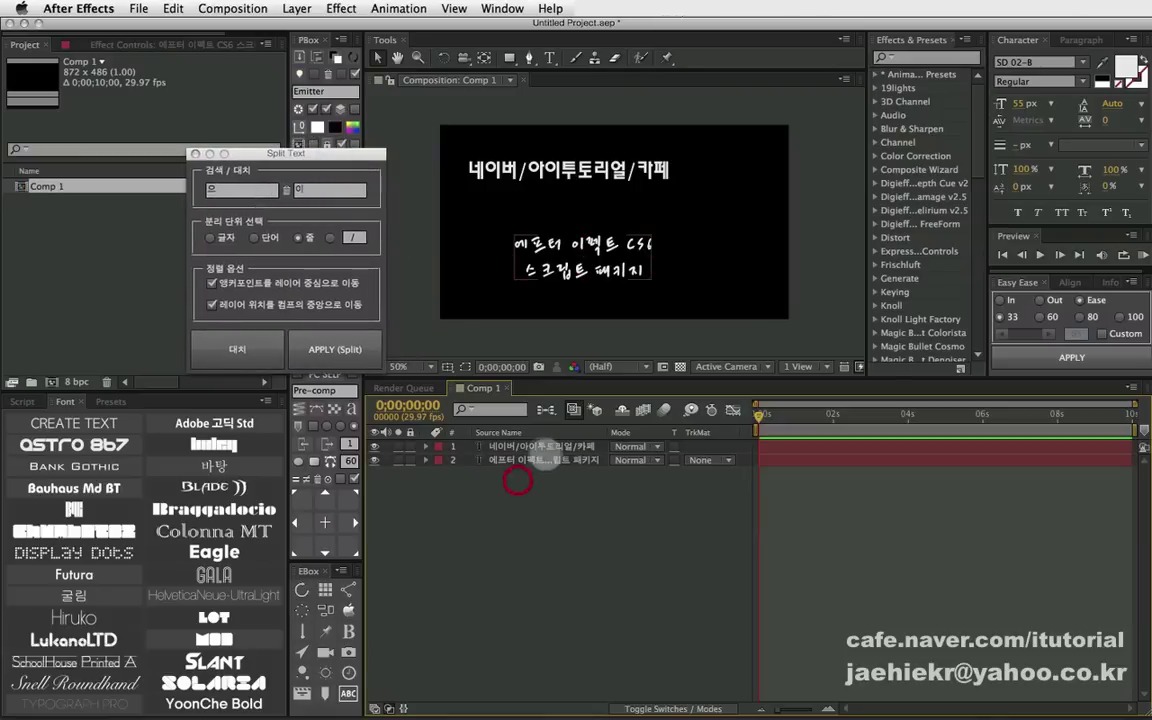
{"action": "left_click", "coordinate": [535, 446]}
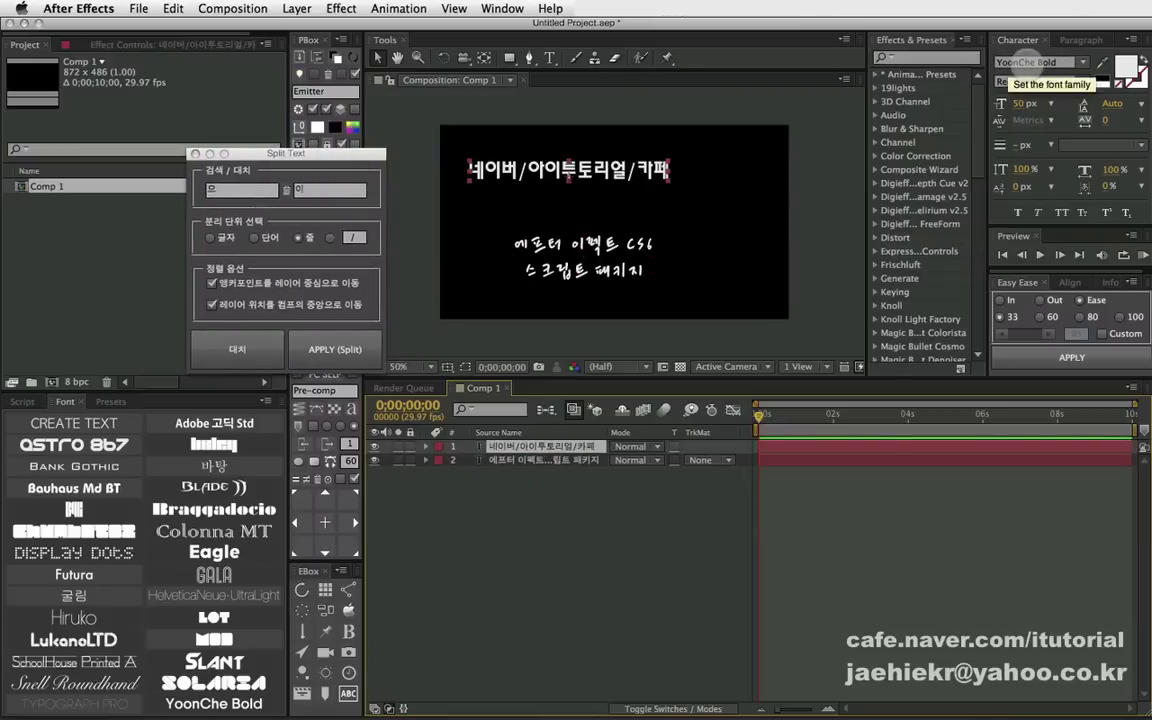
{"action": "left_click", "coordinate": [558, 462], "text": "shift"}
{"action": "left_click", "coordinate": [558, 462]}
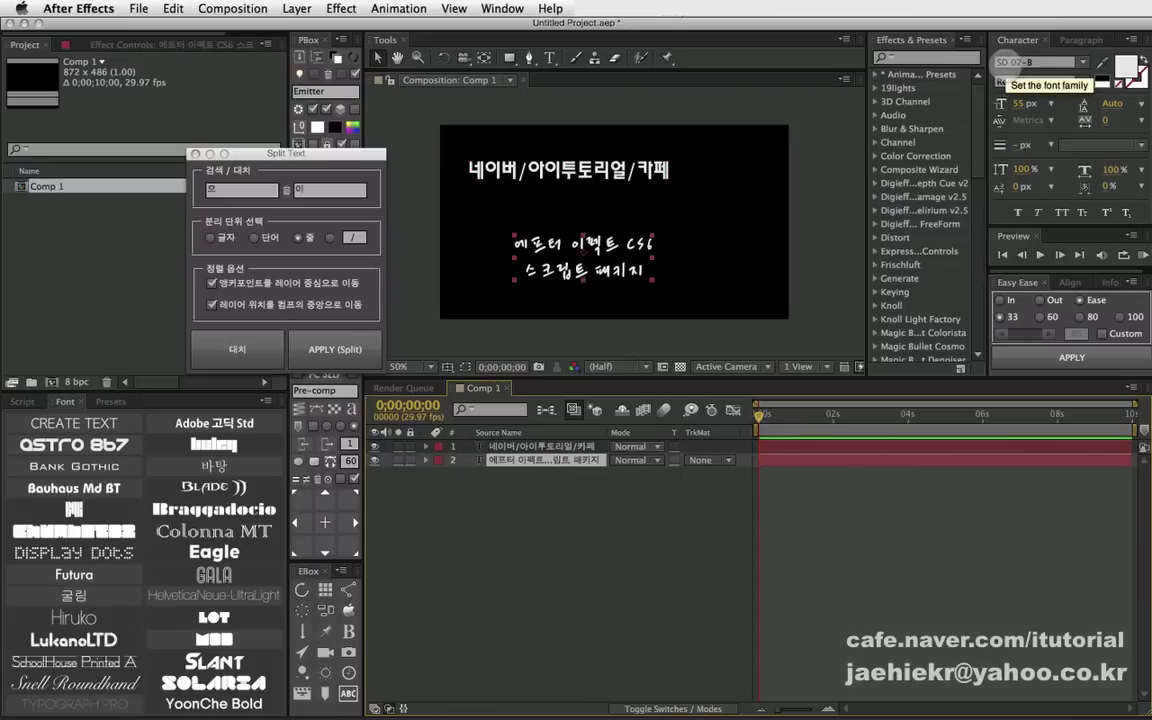
{"action": "left_click", "coordinate": [555, 490]}
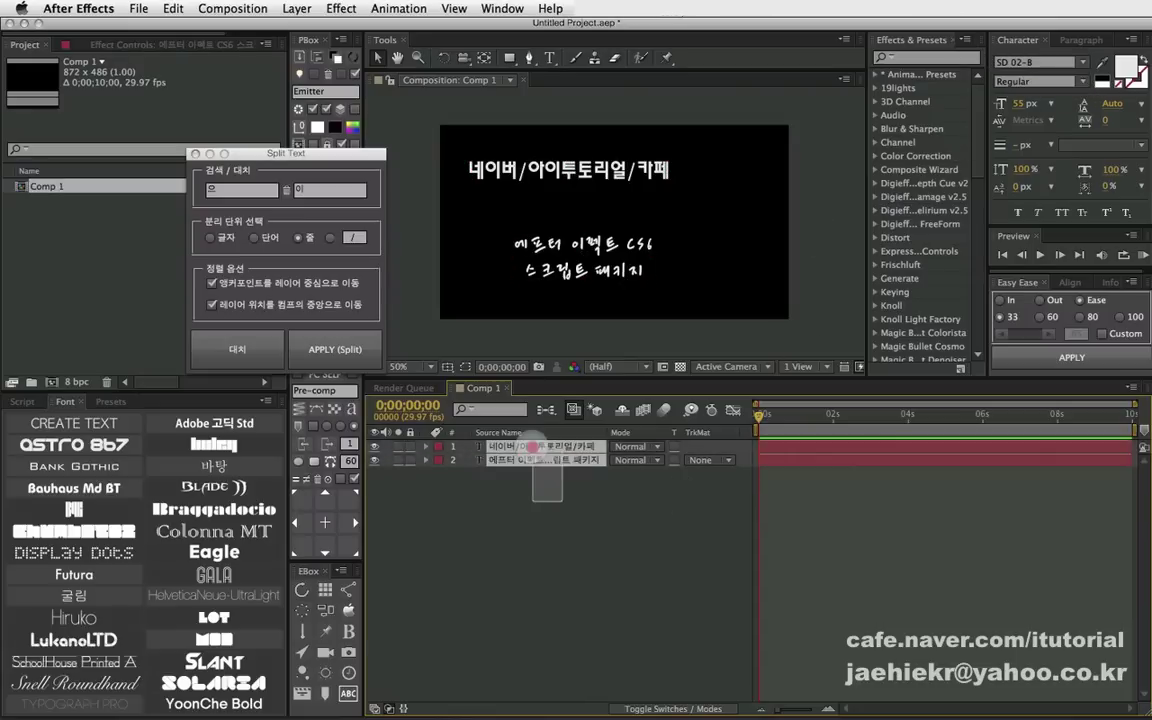
{"action": "left_click_drag", "start_coordinate": [562, 502], "coordinate": [500, 440]}
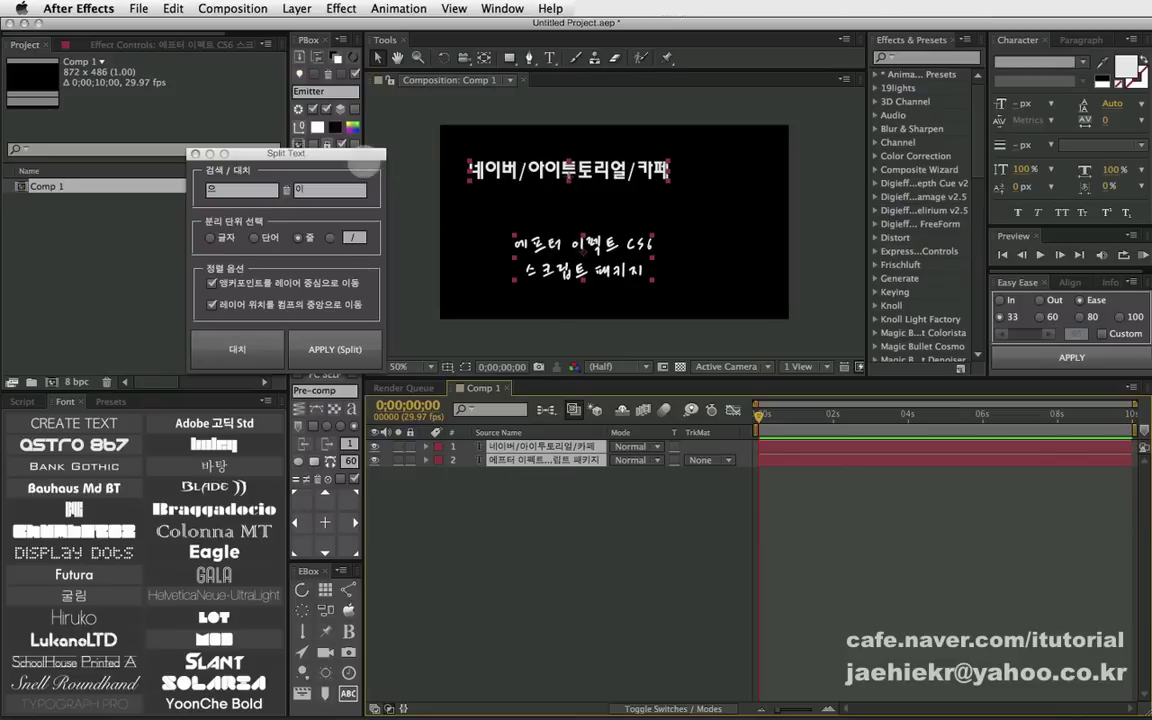
{"action": "left_click_drag", "start_coordinate": [362, 152], "coordinate": [358, 128]}
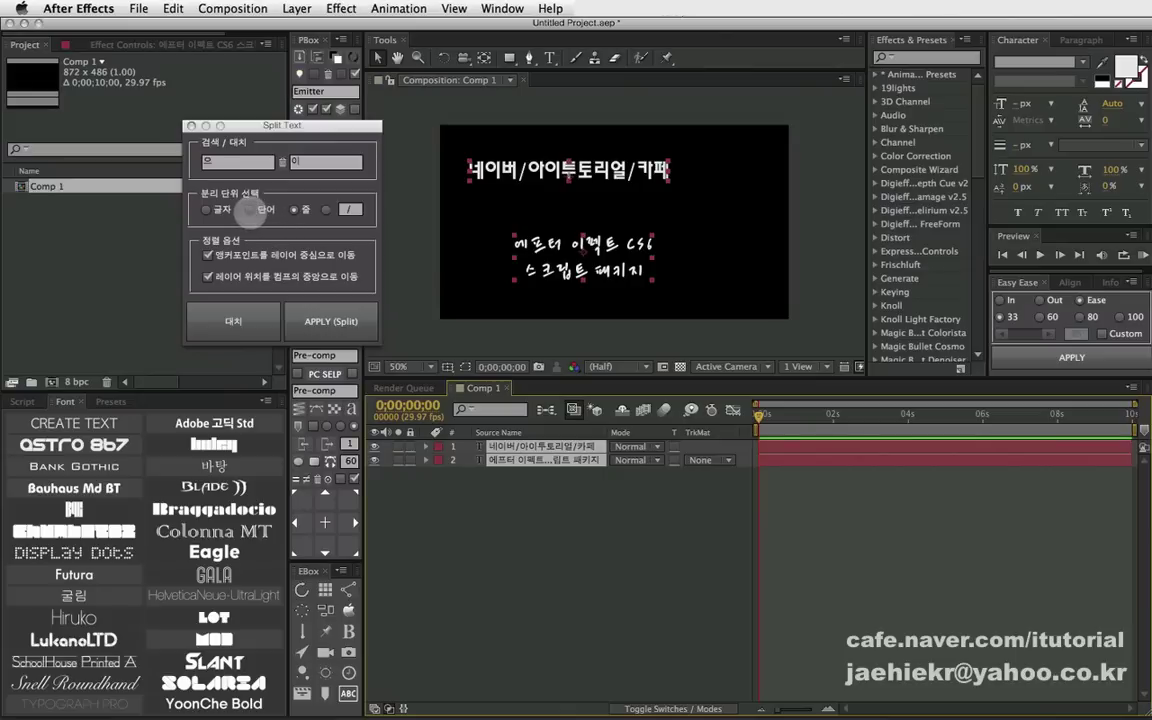
- Set splitting to word (단어) and edit the title to read '네이버 아이투토리얼 카페', spaces replacing slashes
{"action": "left_click", "coordinate": [249, 210]}
{"action": "left_click", "coordinate": [530, 446]}
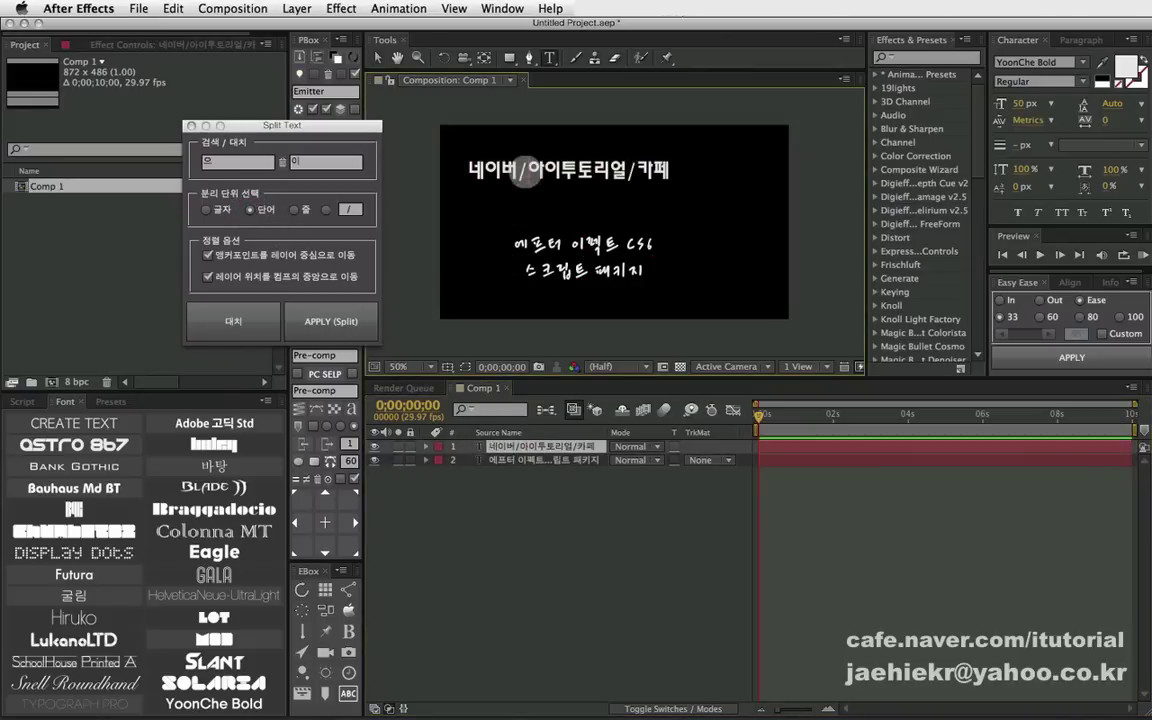
{"action": "left_click", "coordinate": [534, 225]}
{"action": "key", "text": "BackSpace"}
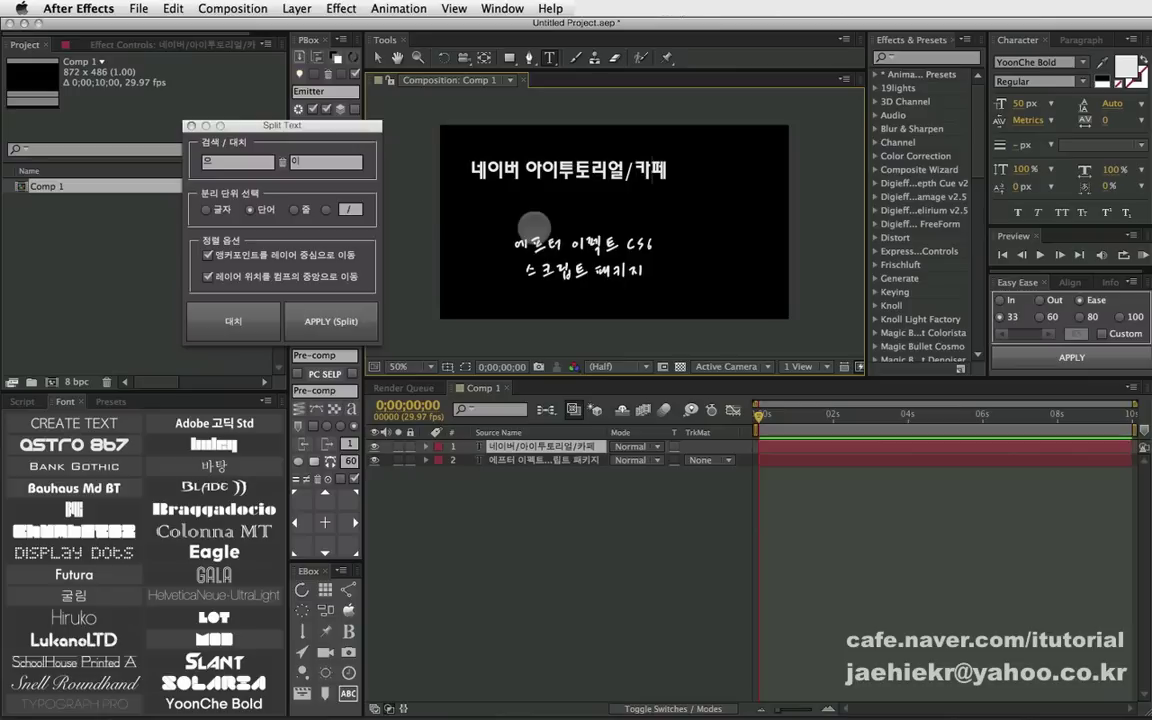
{"action": "key", "text": "BackSpace"}
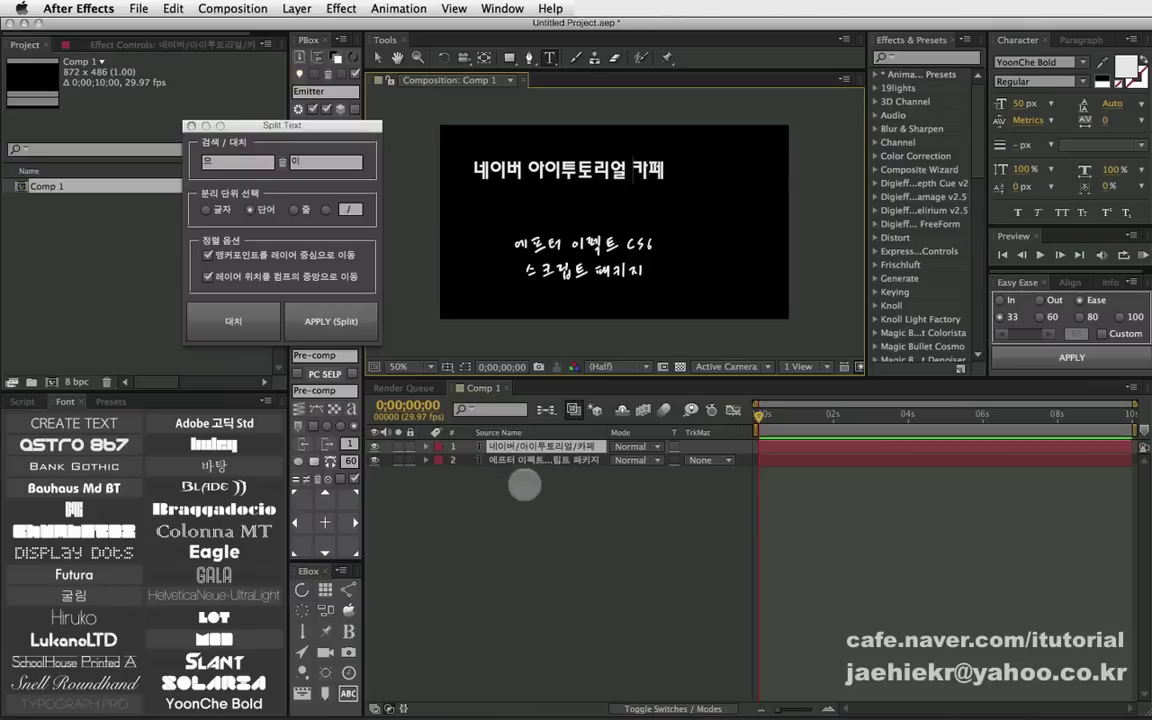
{"action": "left_click_drag", "start_coordinate": [514, 481], "coordinate": [520, 440]}
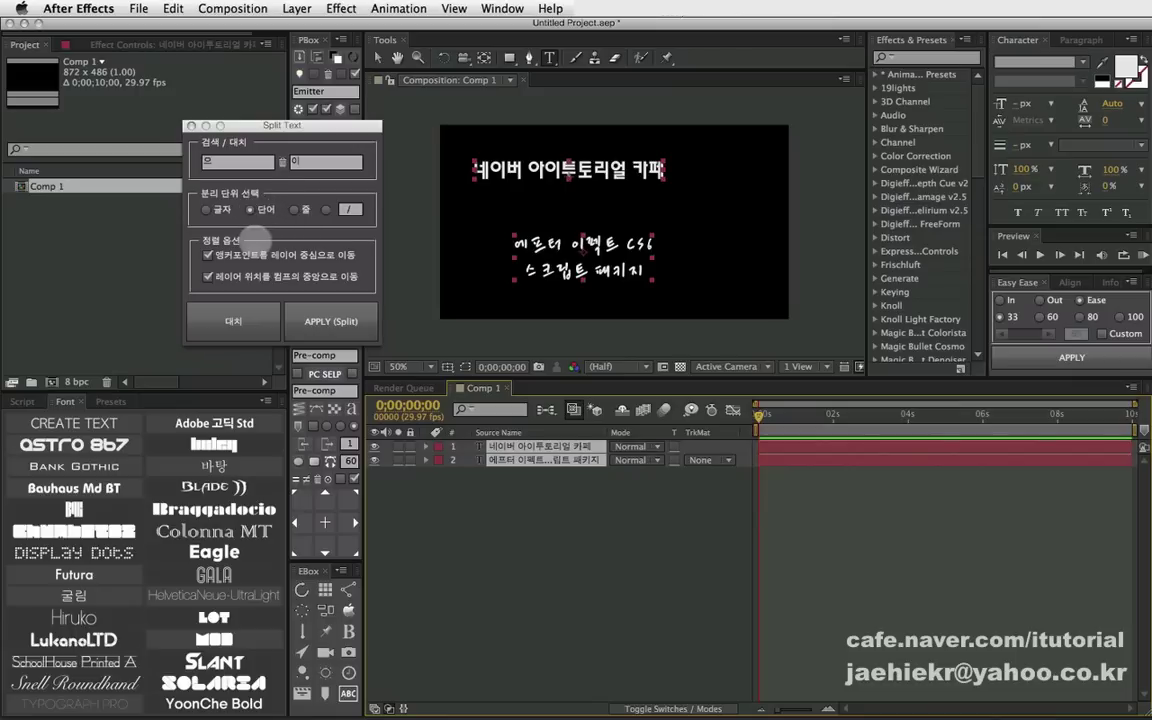
- Split both text lines into word layers and inspect 네이버, 아이투토리얼, 카페 and 에프터
{"action": "left_click", "coordinate": [345, 320]}
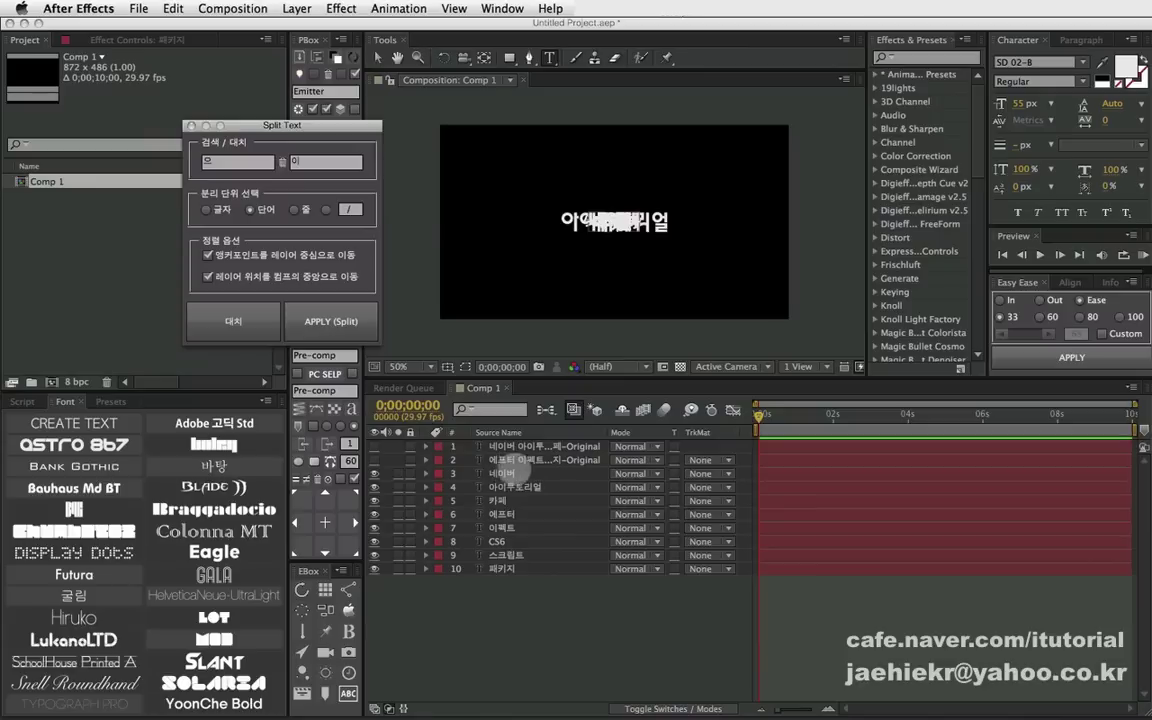
{"action": "left_click", "coordinate": [501, 473]}
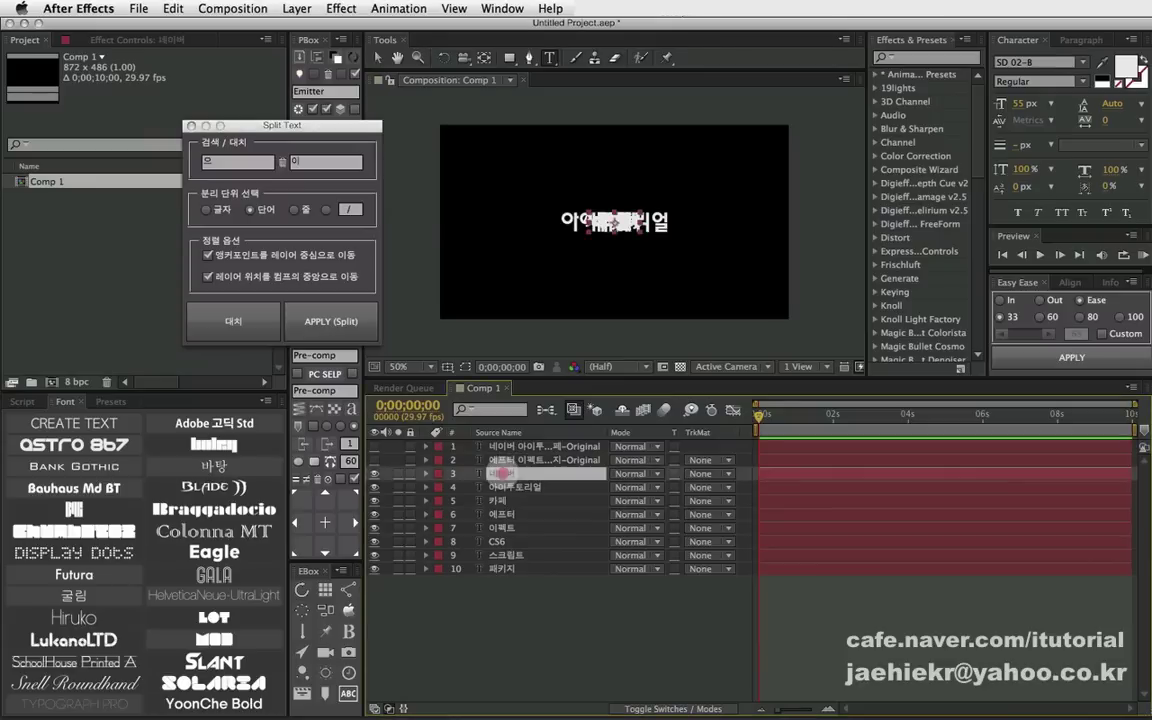
{"action": "left_click", "coordinate": [515, 446]}
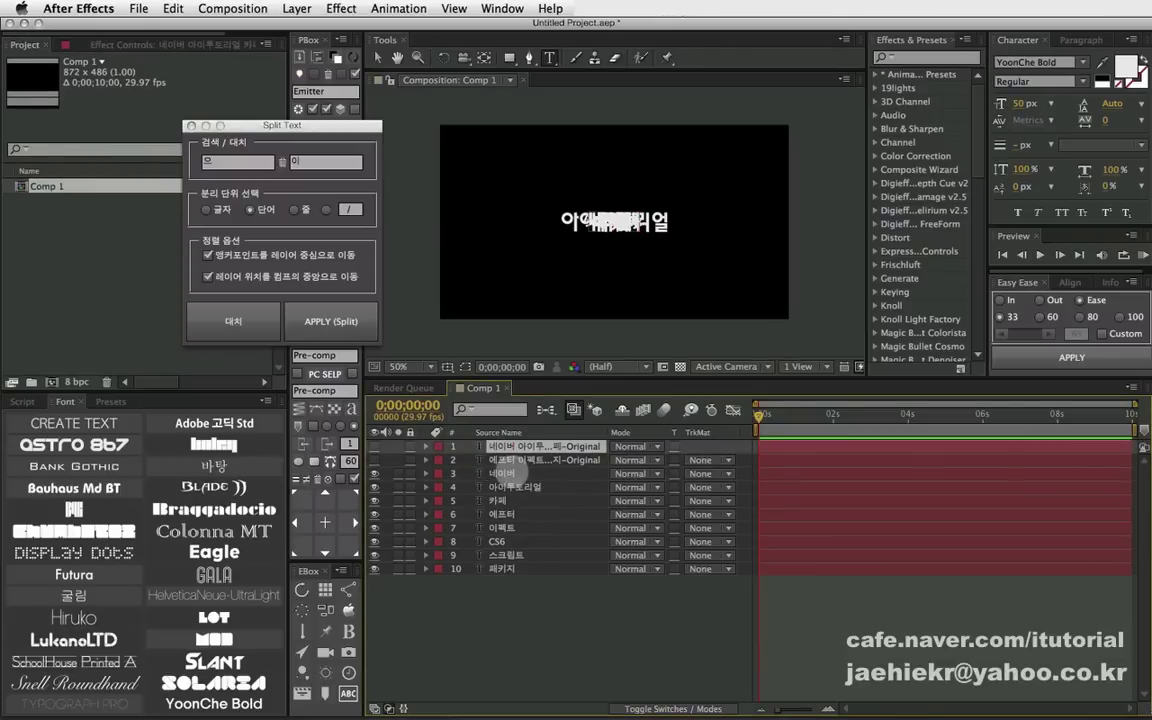
{"action": "left_click", "coordinate": [497, 473]}
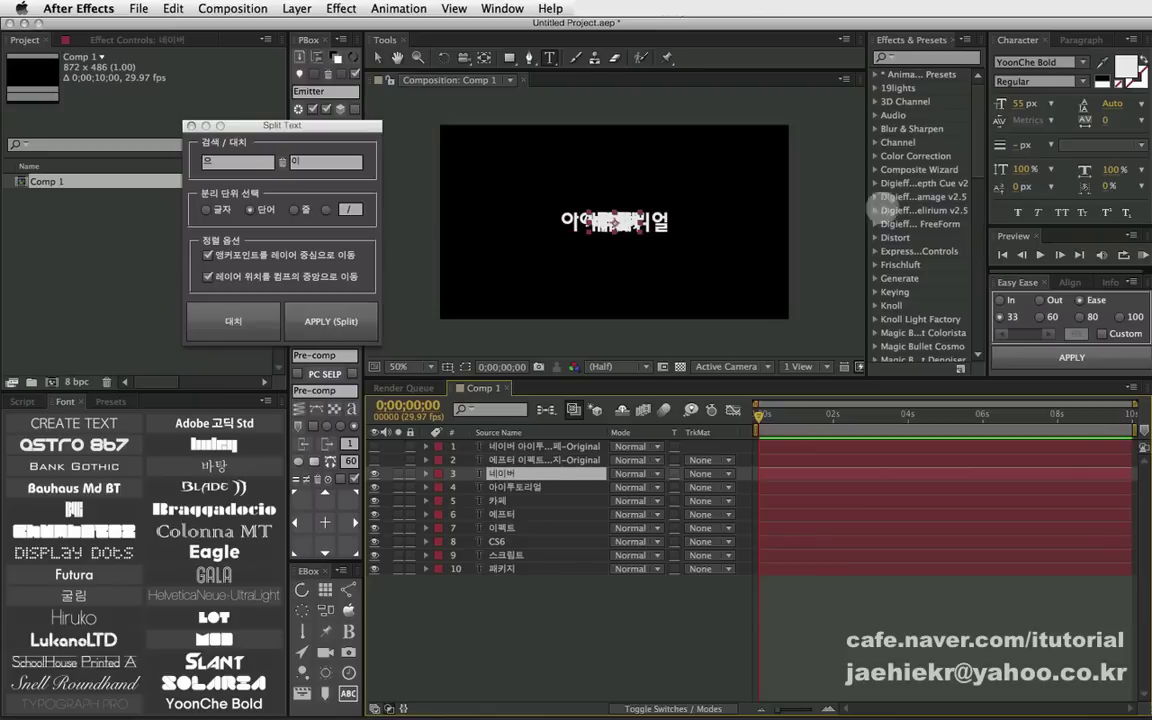
{"action": "left_click", "coordinate": [515, 487]}
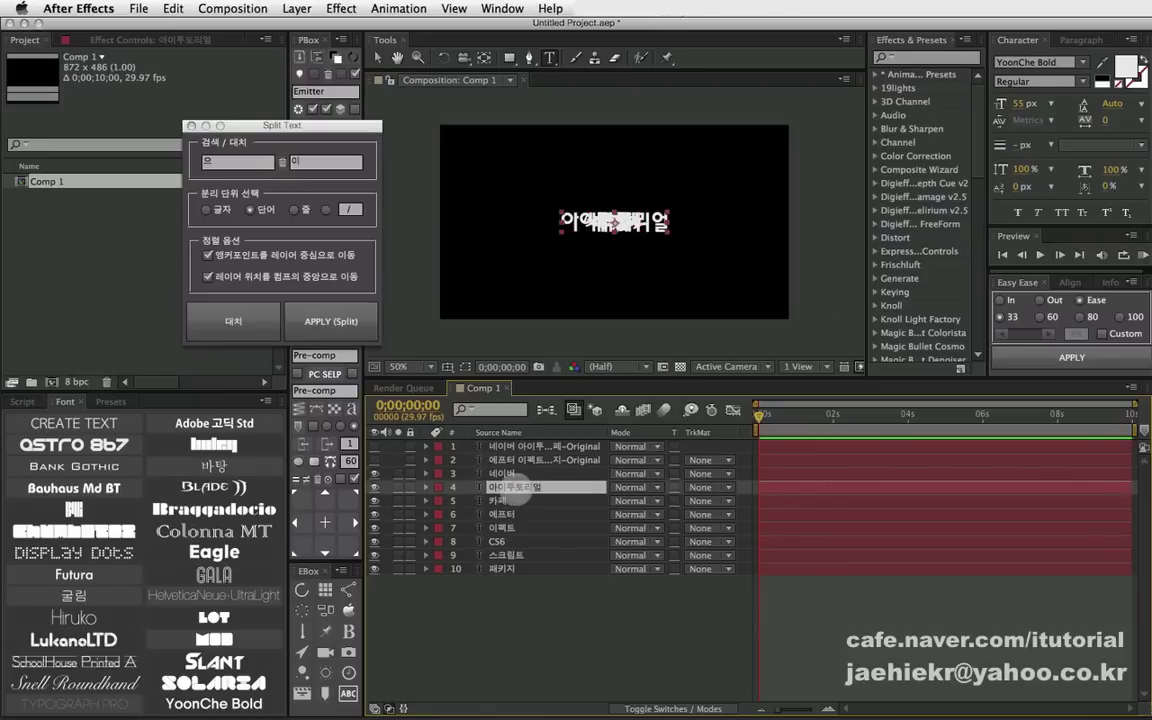
{"action": "left_click", "coordinate": [516, 501]}
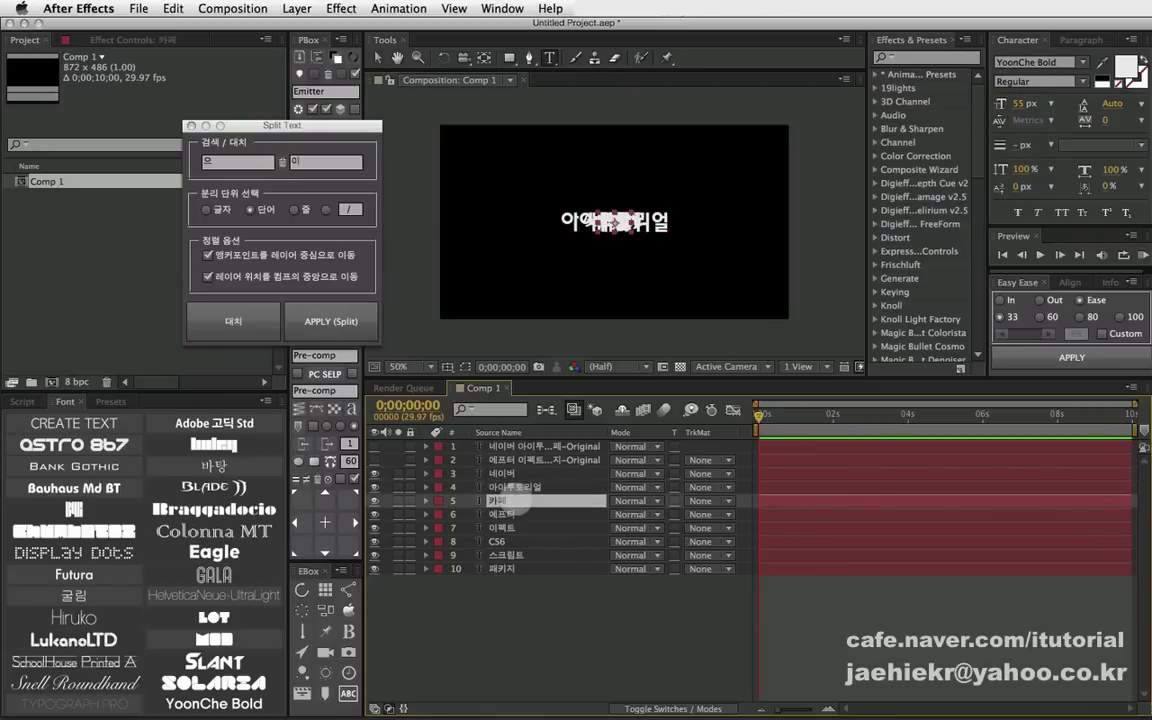
{"action": "left_click", "coordinate": [478, 460]}
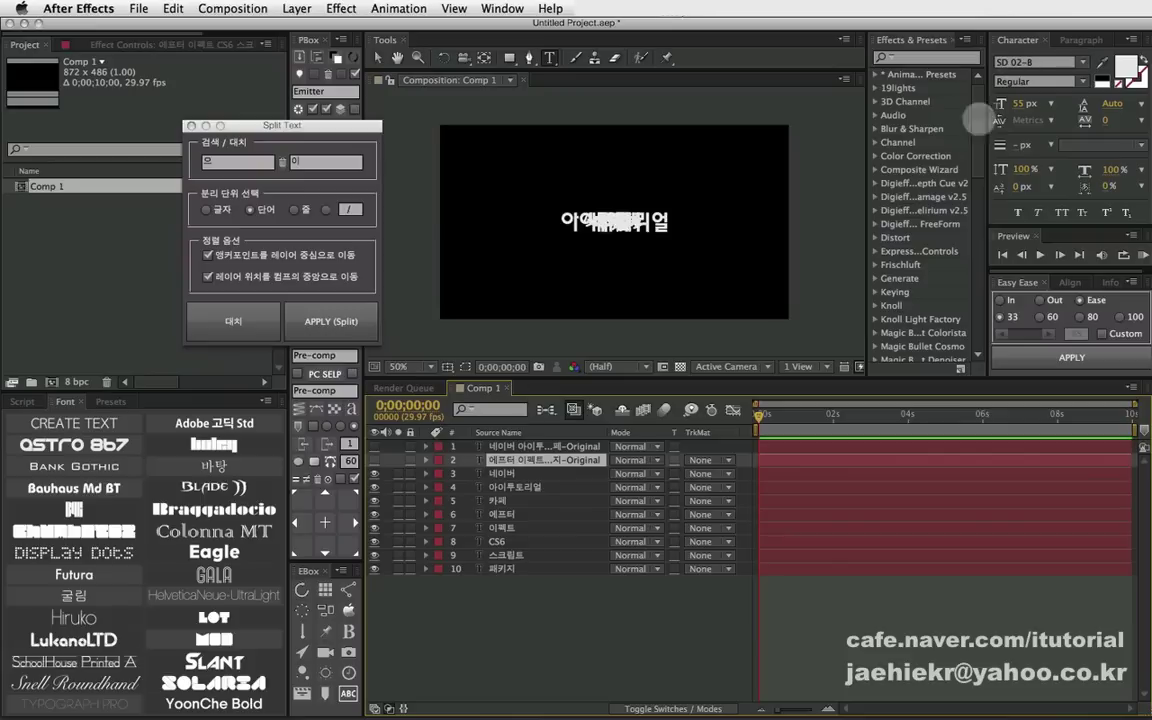
{"action": "left_click", "coordinate": [516, 515]}
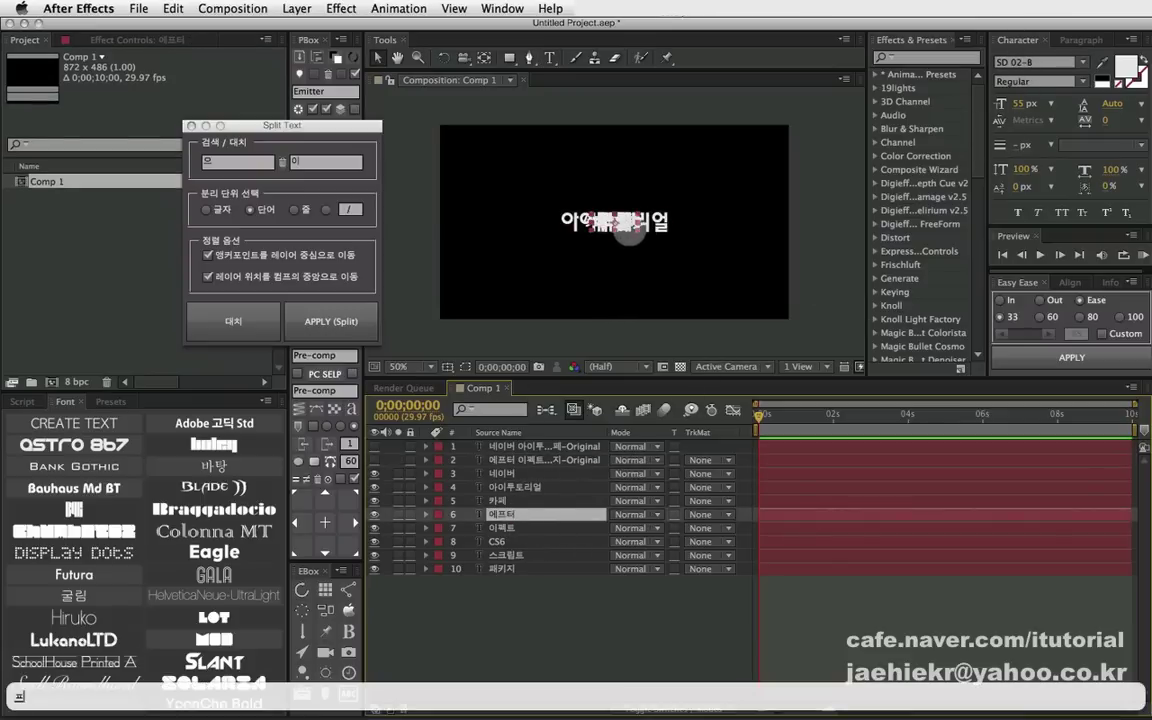
- Move the words 에프터 and 아이투토리얼 up in the viewer, then check the original layers
{"action": "left_click_drag", "start_coordinate": [628, 232], "coordinate": [556, 176]}
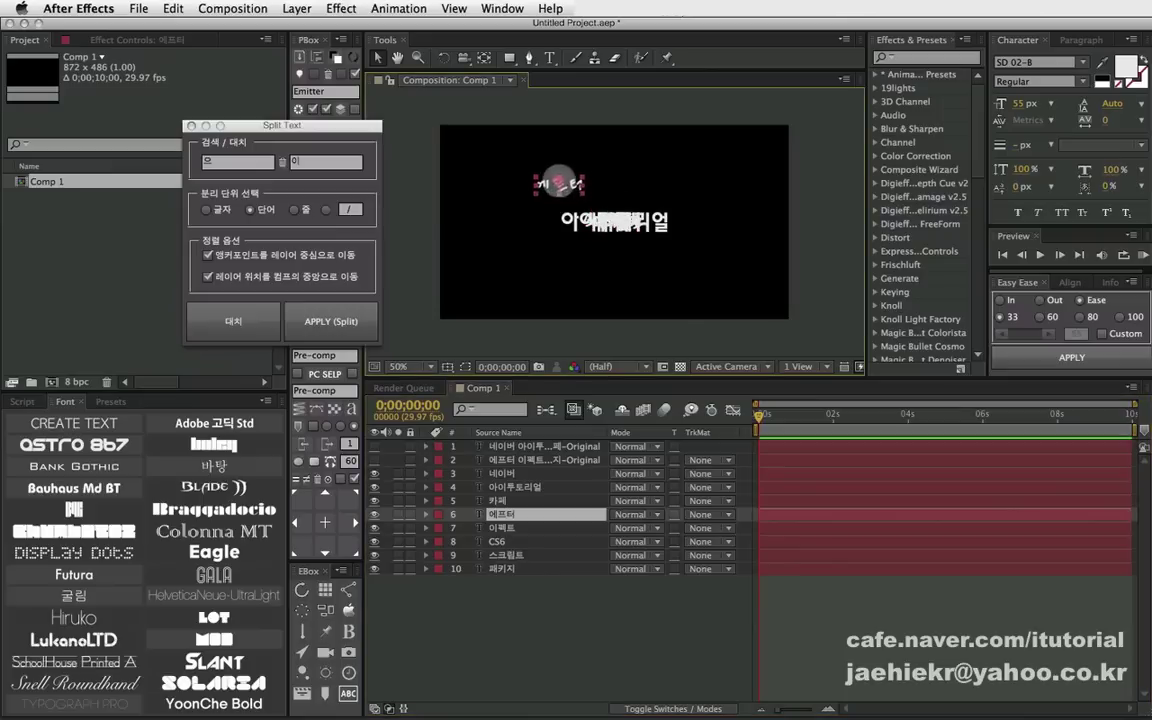
{"action": "left_click_drag", "start_coordinate": [571, 221], "coordinate": [605, 162]}
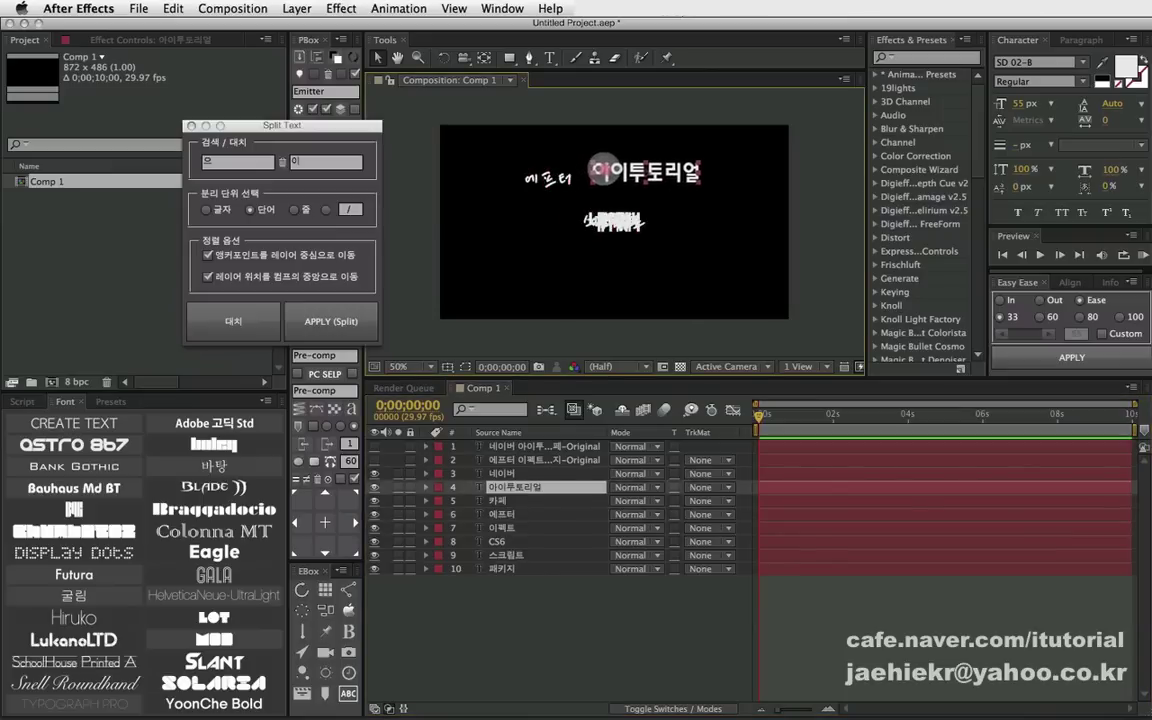
{"action": "left_click", "coordinate": [505, 447]}
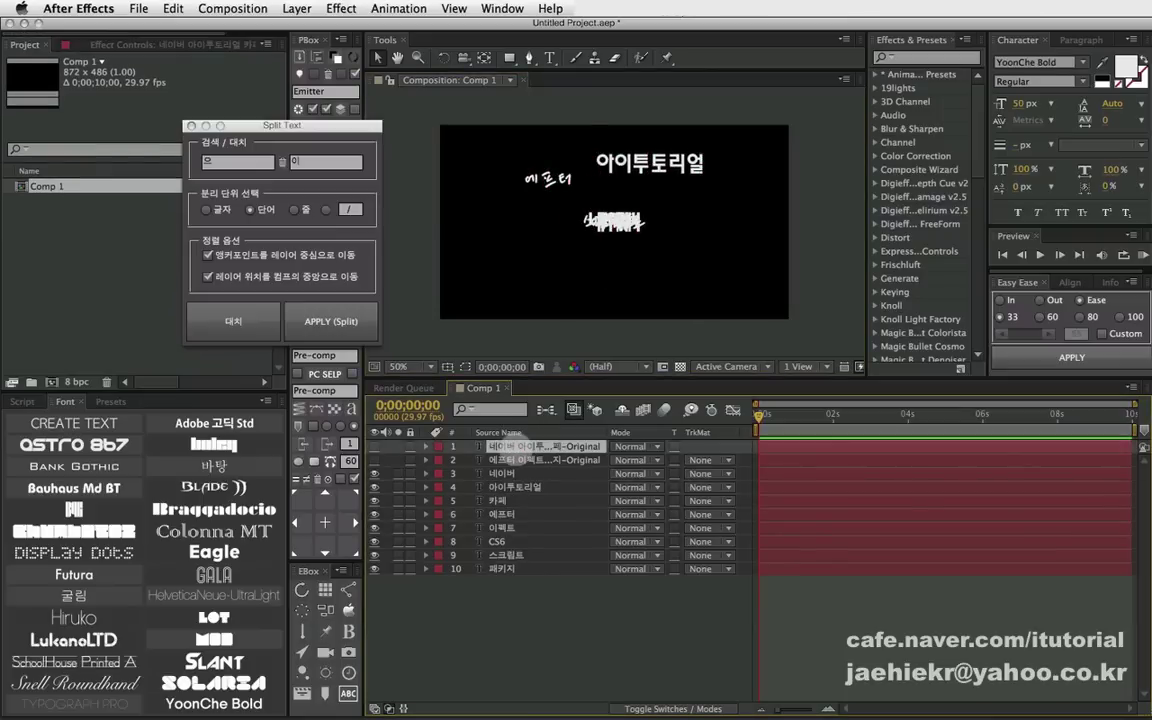
{"action": "left_click", "coordinate": [515, 460]}
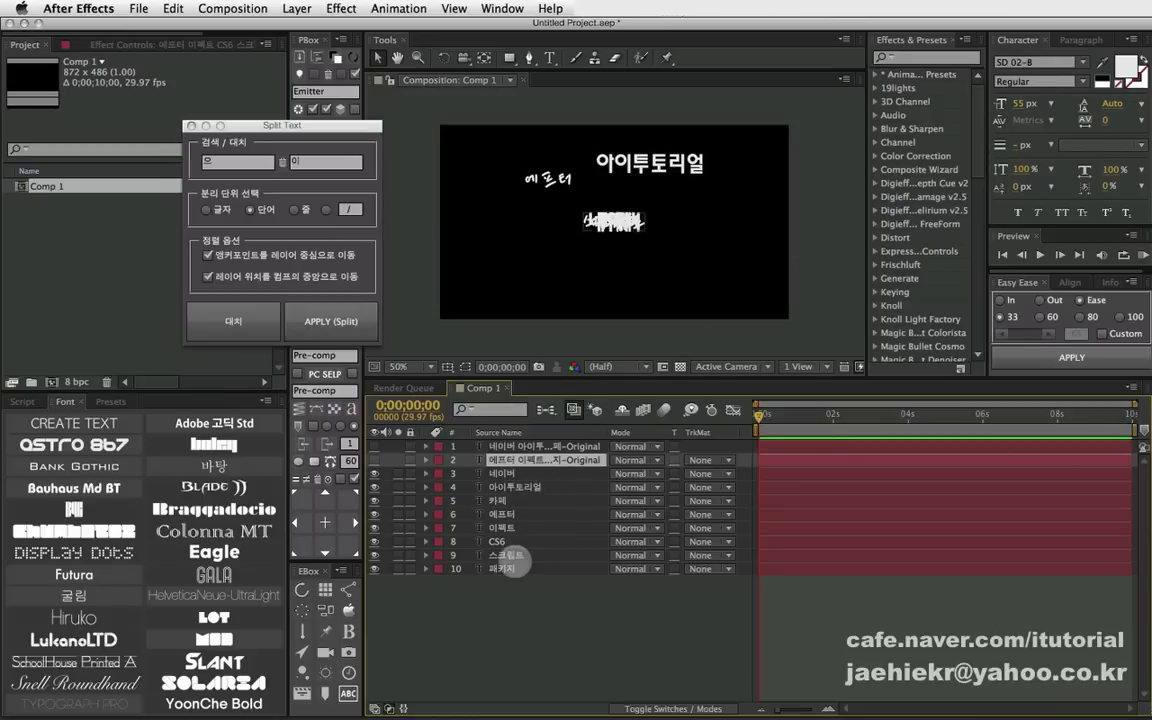
- Reposition the splitter window and choose the custom separator option
{"action": "left_click_drag", "start_coordinate": [338, 127], "coordinate": [343, 153]}
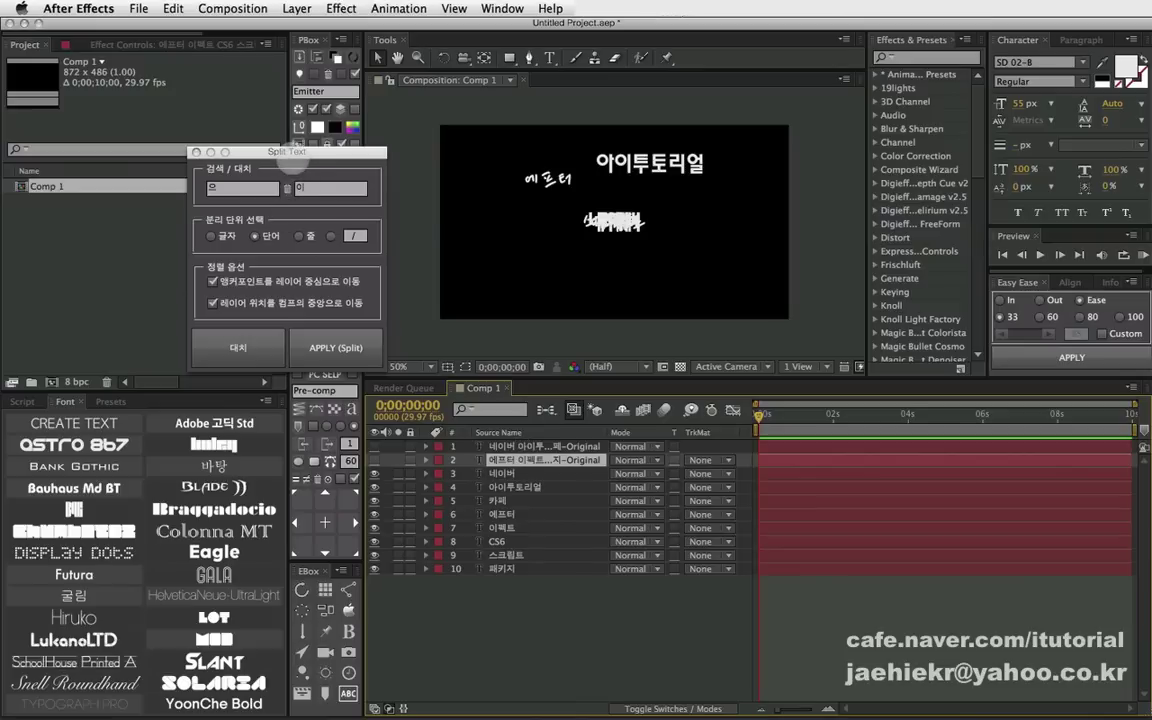
{"action": "left_click_drag", "start_coordinate": [294, 151], "coordinate": [328, 165]}
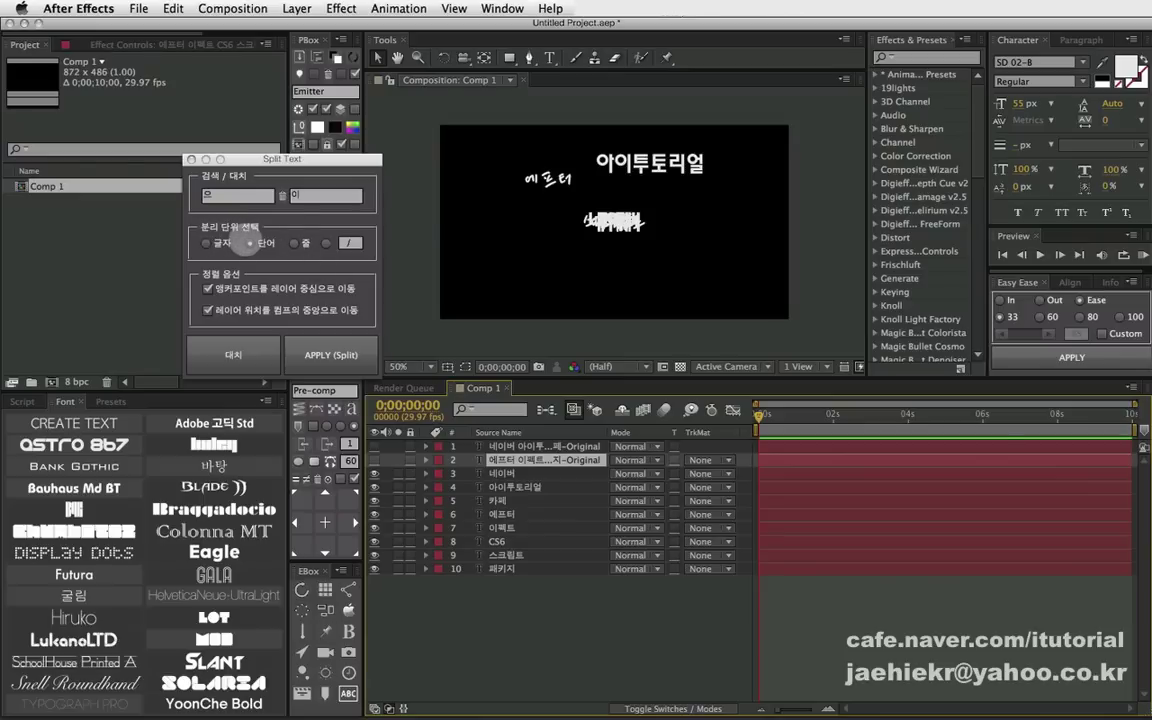
{"action": "left_click", "coordinate": [351, 242]}
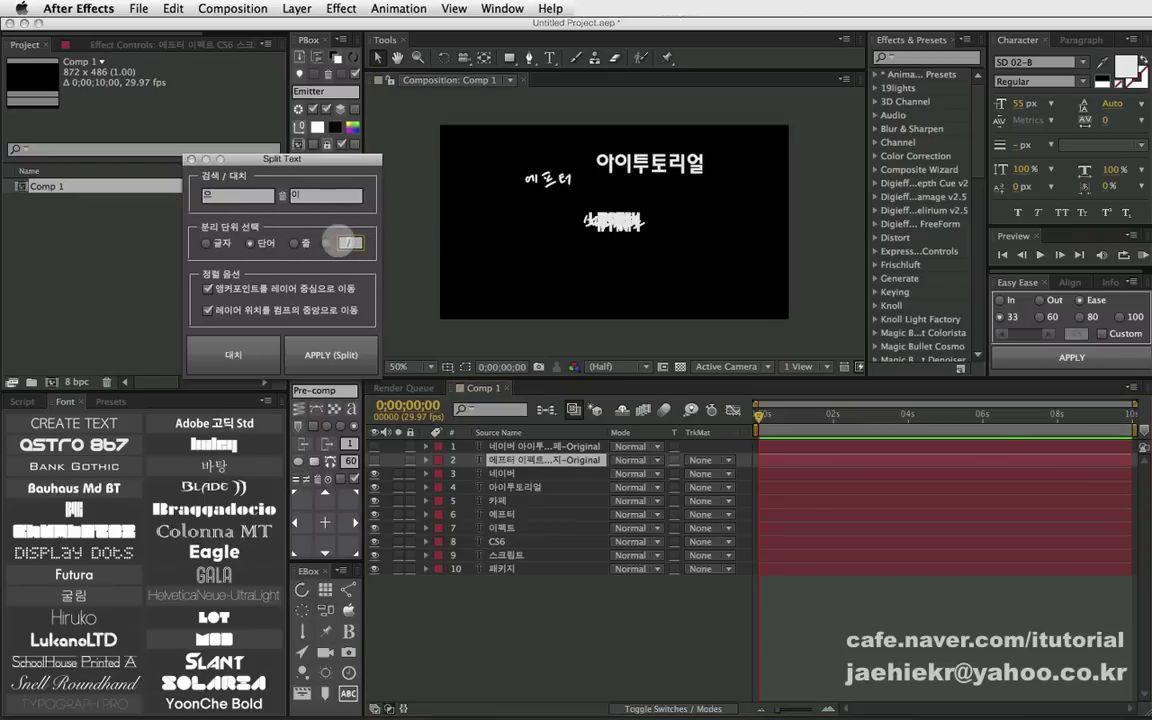
- Delete all ten text layers and move the Split Text dialog aside
{"action": "left_click_drag", "start_coordinate": [532, 599], "coordinate": [489, 442]}
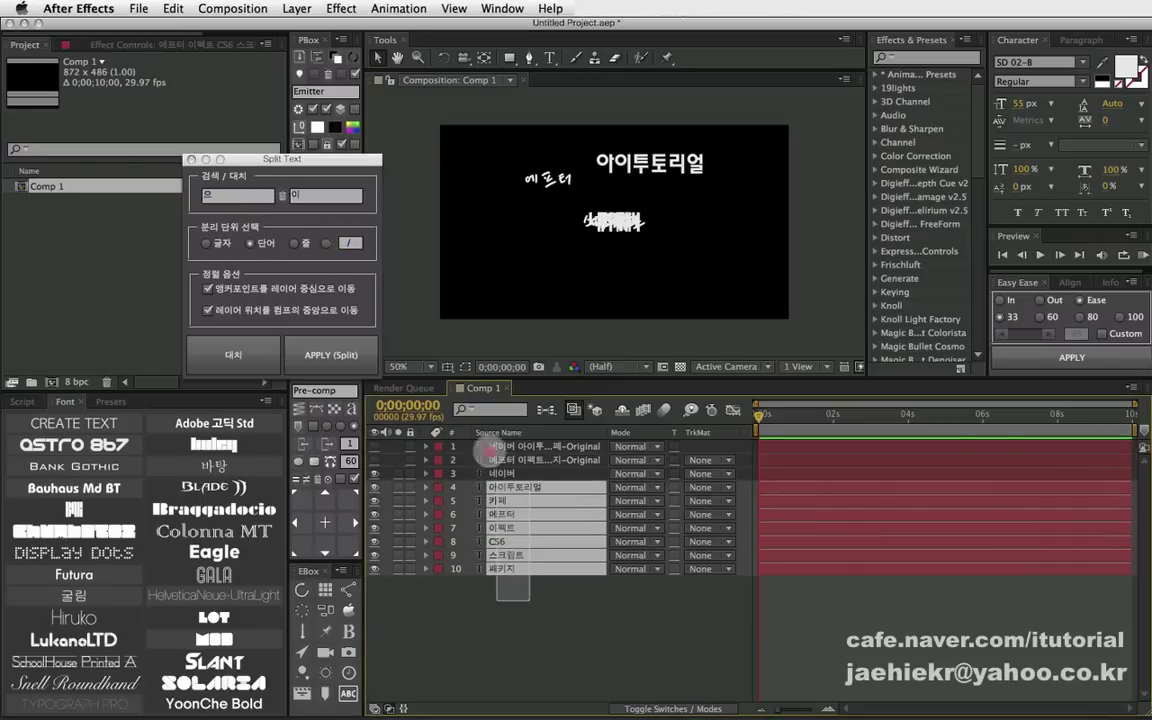
{"action": "key", "text": "Delete"}
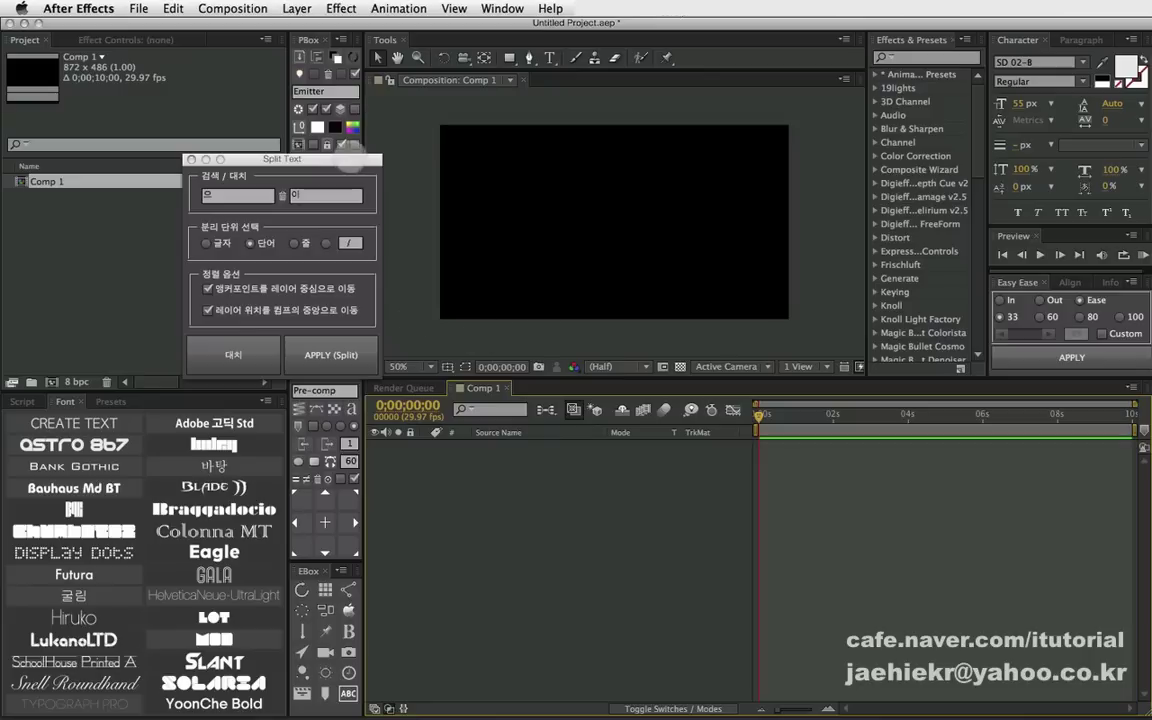
{"action": "left_click", "coordinate": [340, 157]}
{"action": "left_click_drag", "start_coordinate": [340, 157], "coordinate": [261, 150]}
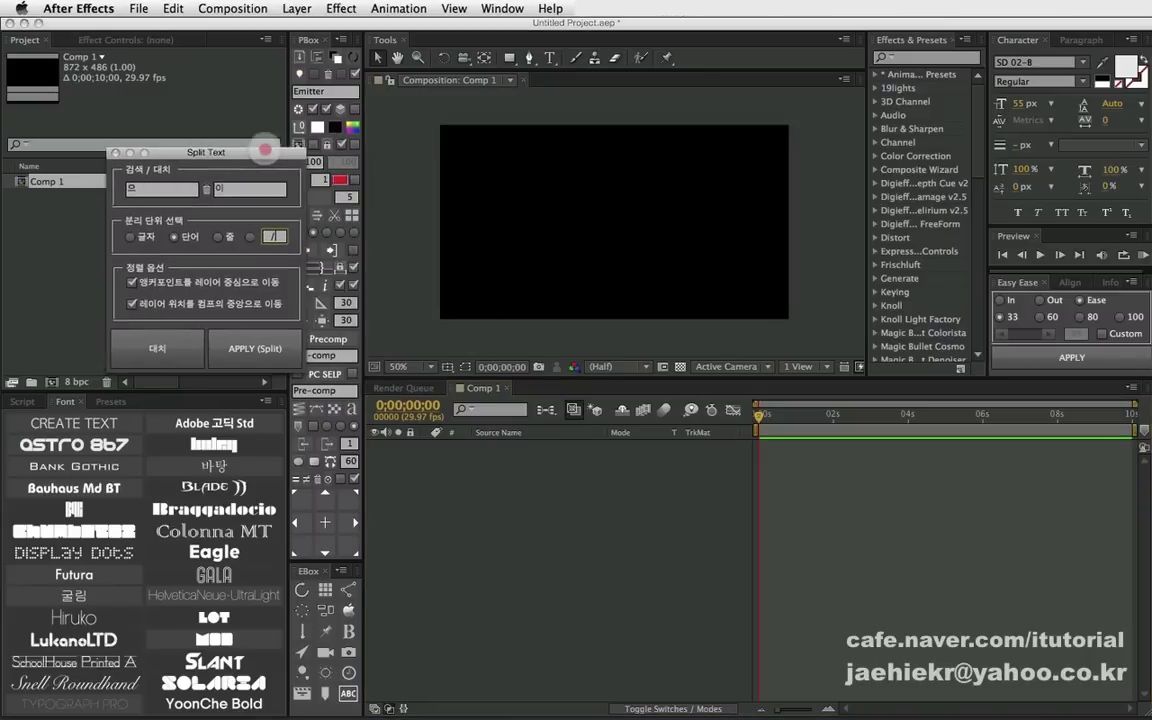
- Create a placeholder text layer with CREATE TEXT, removing the extra duplicate layer
{"action": "left_click", "coordinate": [100, 415]}
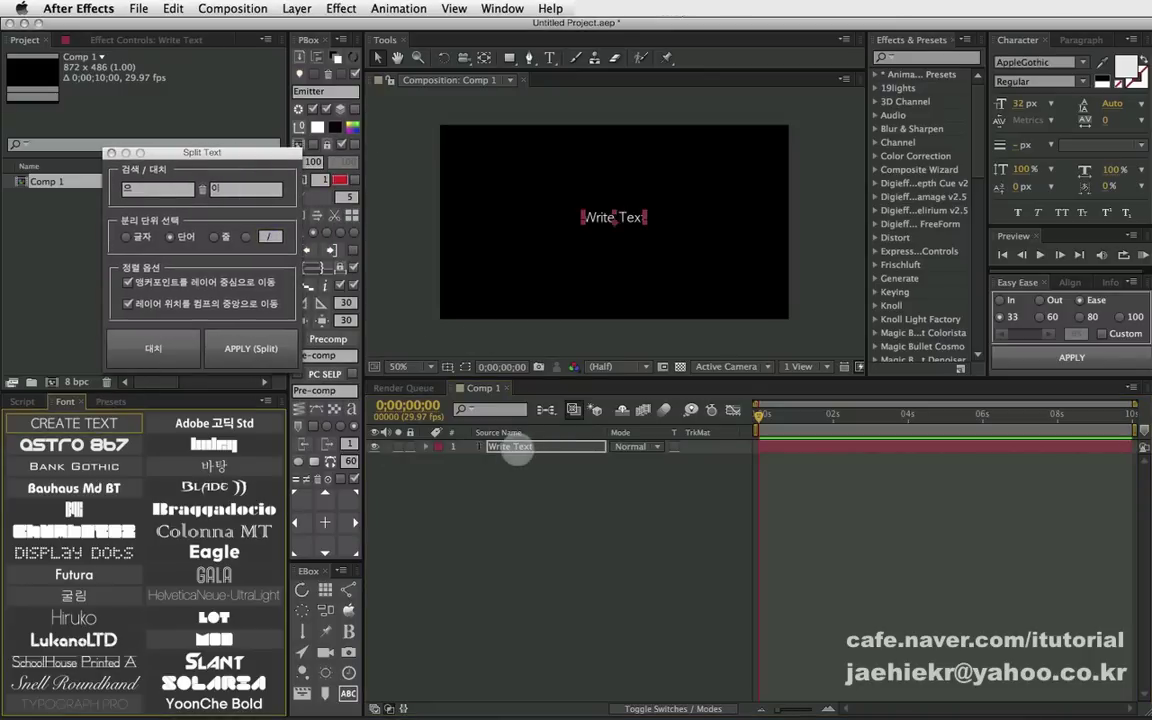
{"action": "left_click", "coordinate": [510, 447]}
{"action": "type", "text": "1"}
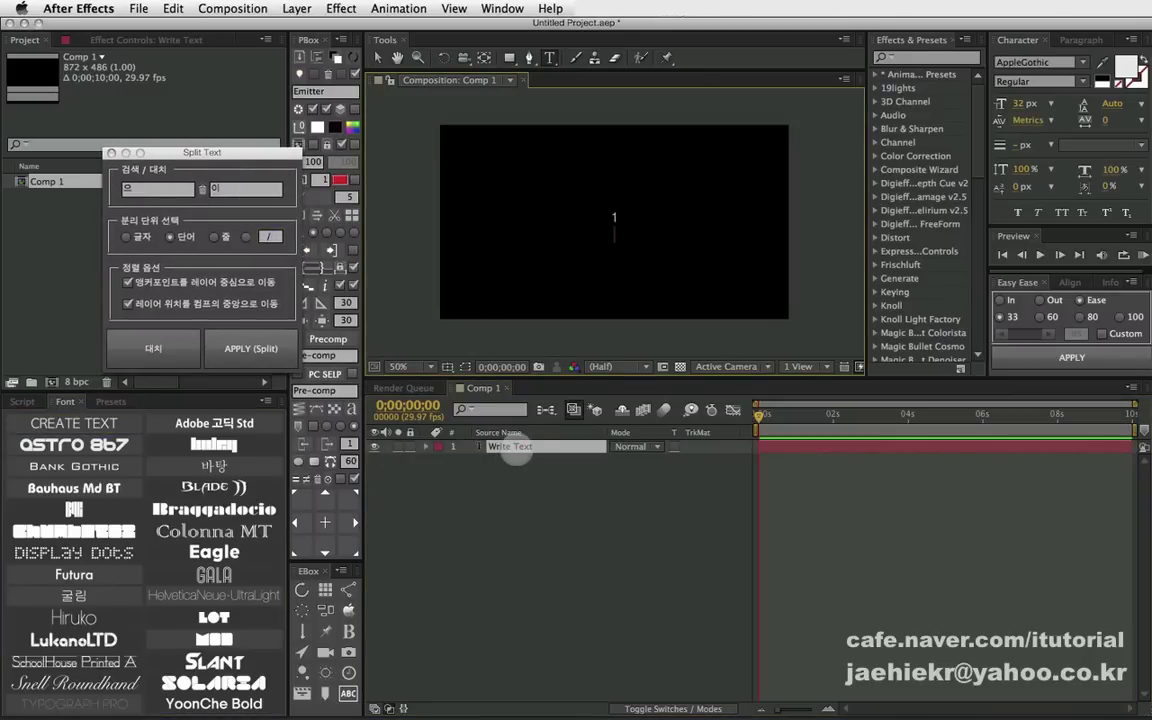
{"action": "left_click", "coordinate": [552, 474]}
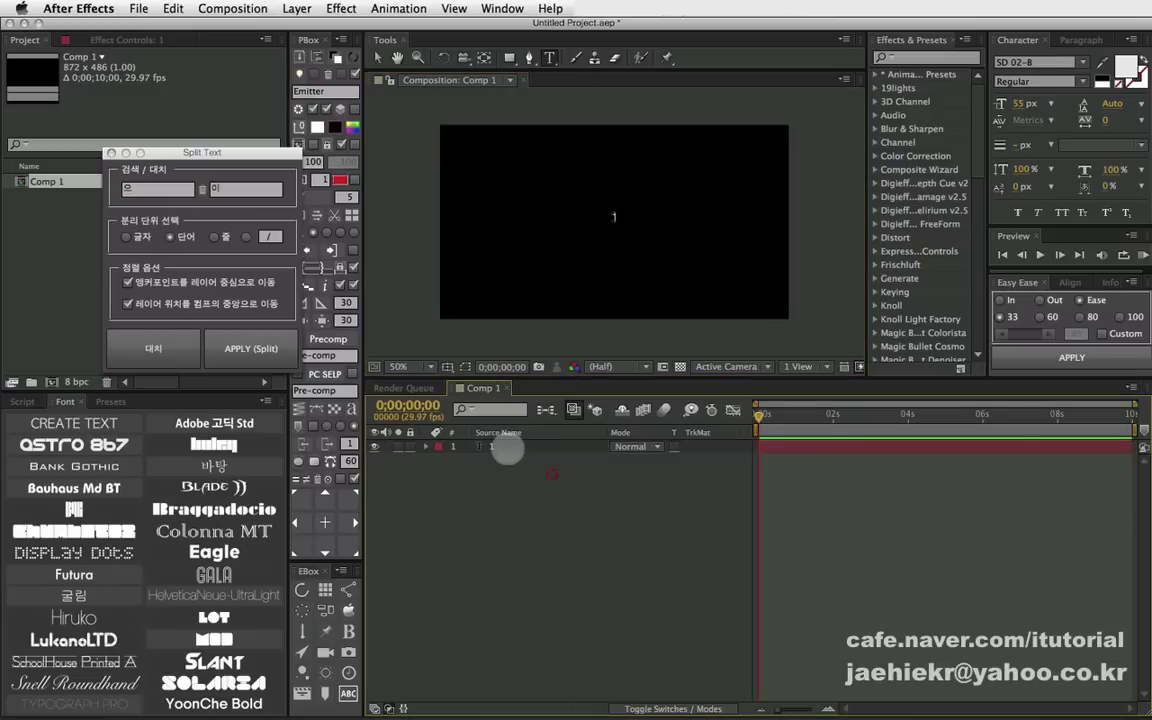
{"action": "left_click", "coordinate": [121, 420]}
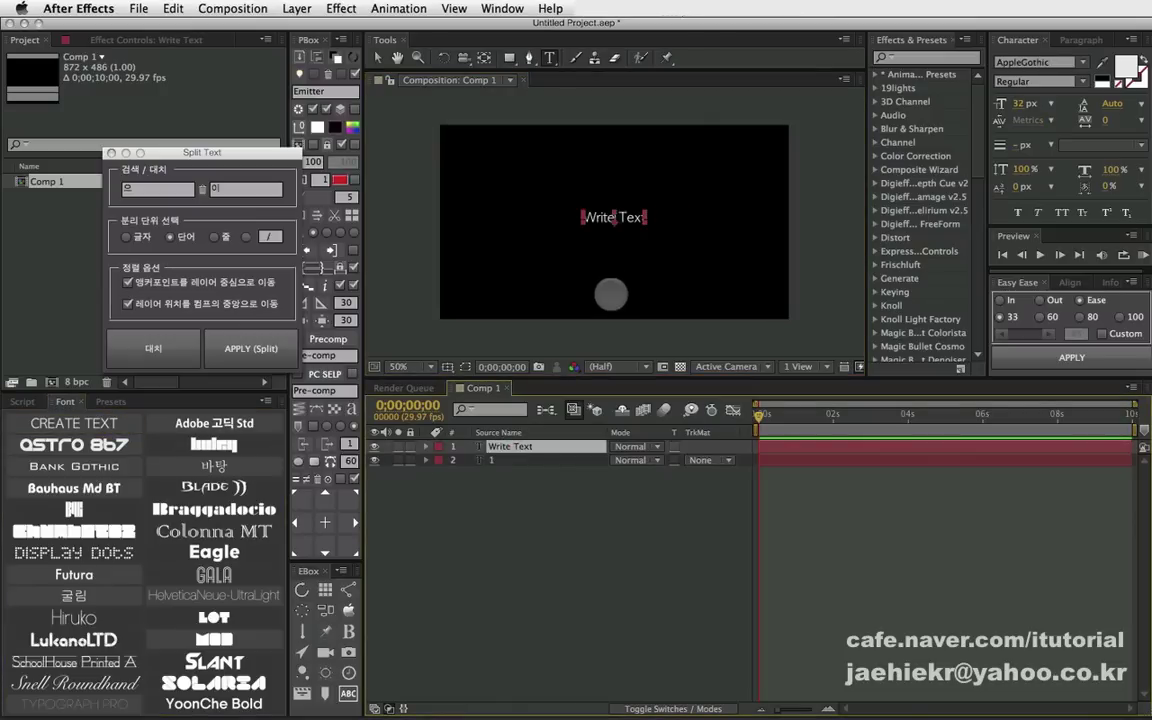
{"action": "key", "text": "Delete"}
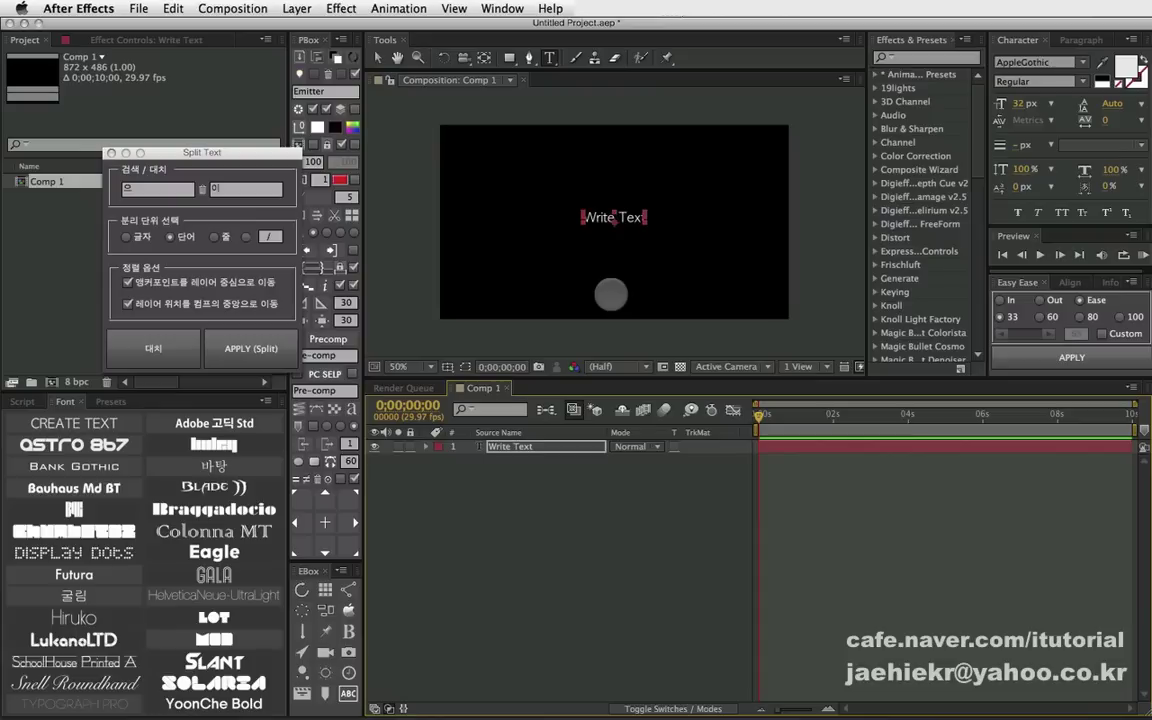
{"action": "left_click", "coordinate": [507, 453]}
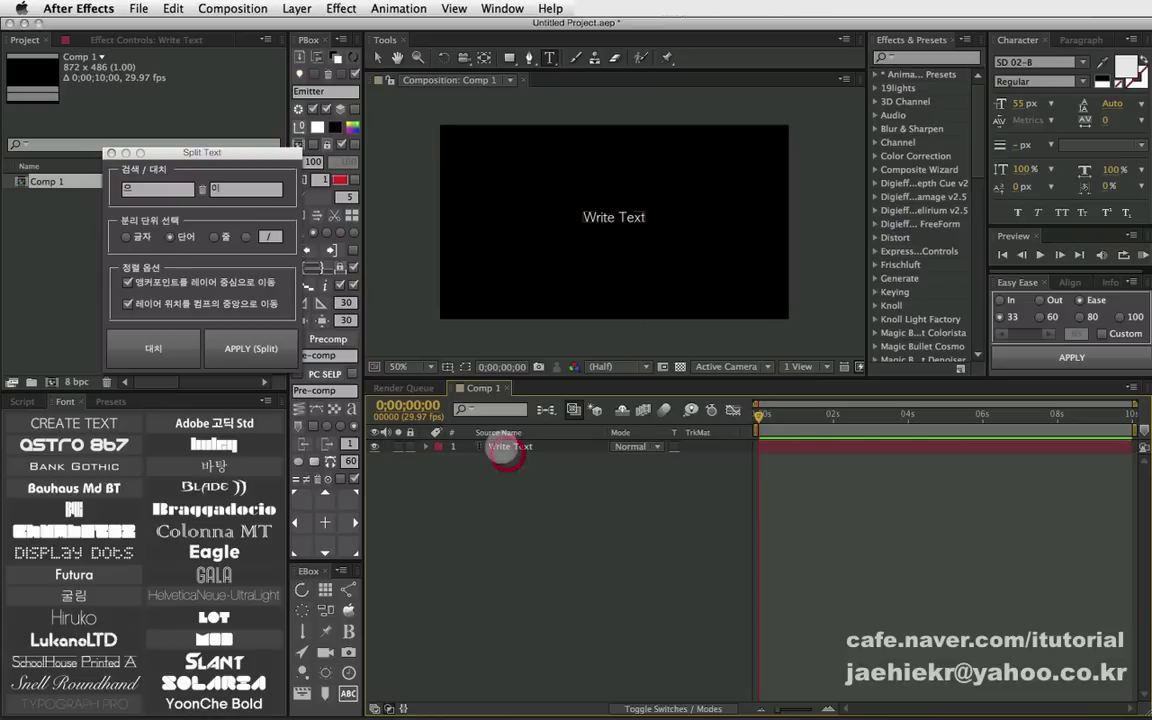
{"action": "left_click", "coordinate": [507, 449]}
{"action": "left_click", "coordinate": [614, 217]}
{"action": "type", "text": "1 2 3 4 5 6 7 8 9 10"}
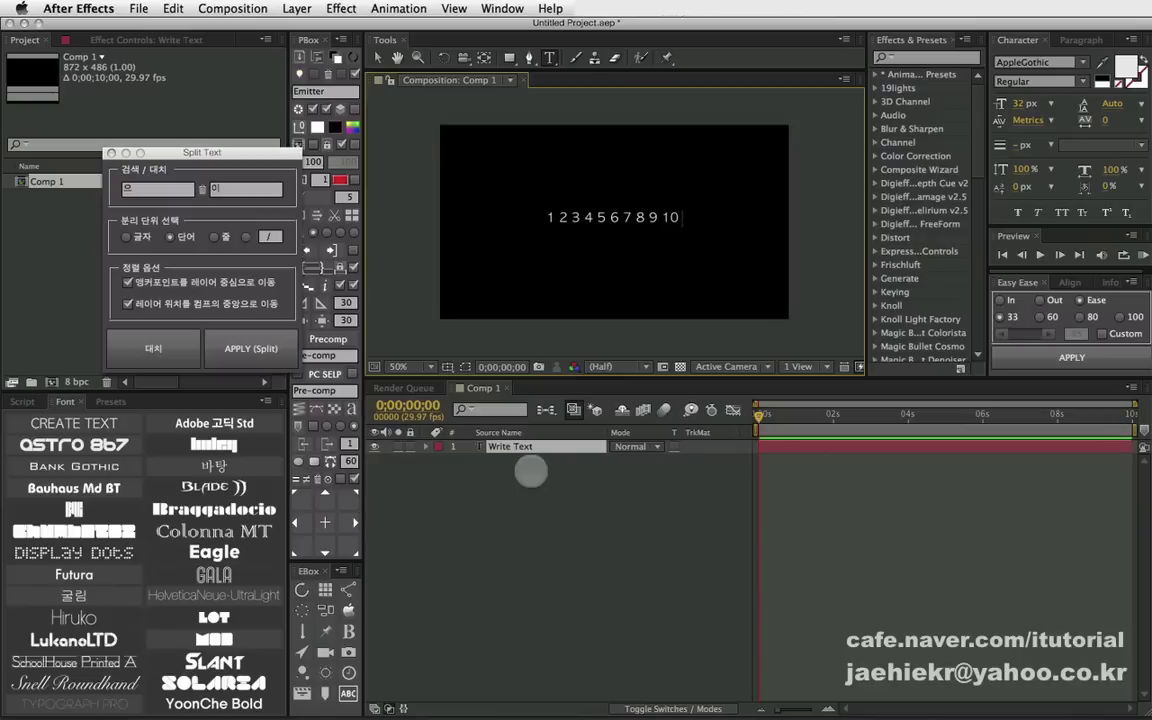
{"action": "type", "text": "11 12"}
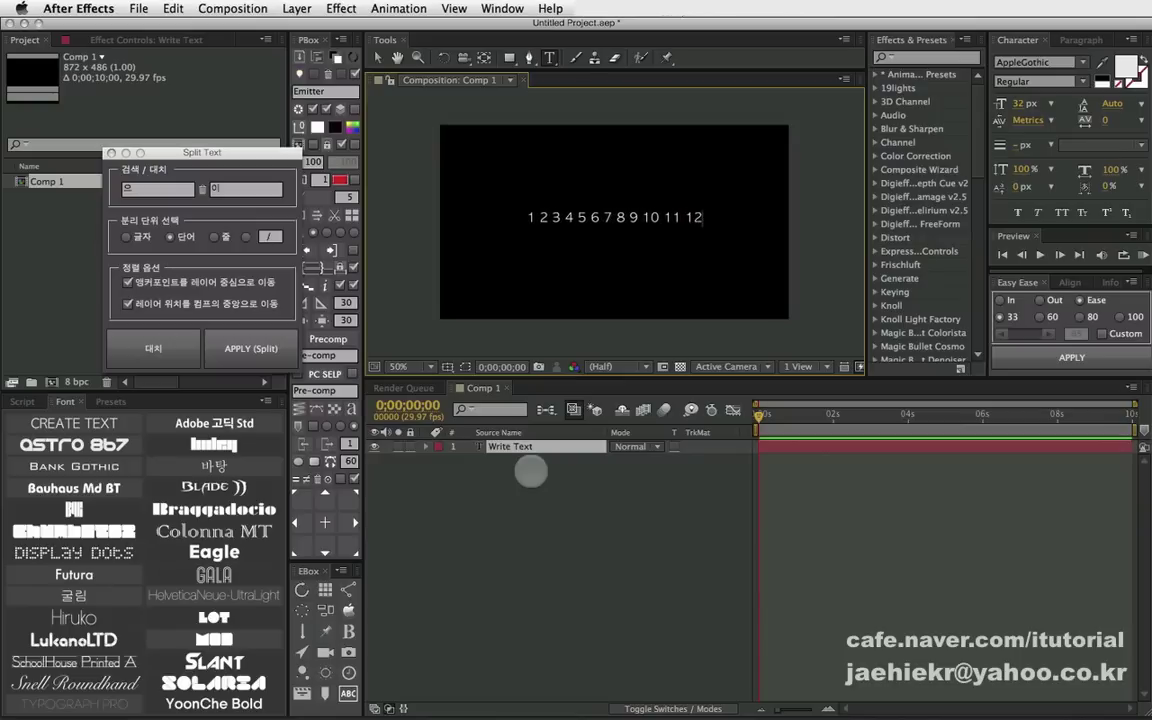
{"action": "left_click", "coordinate": [530, 452]}
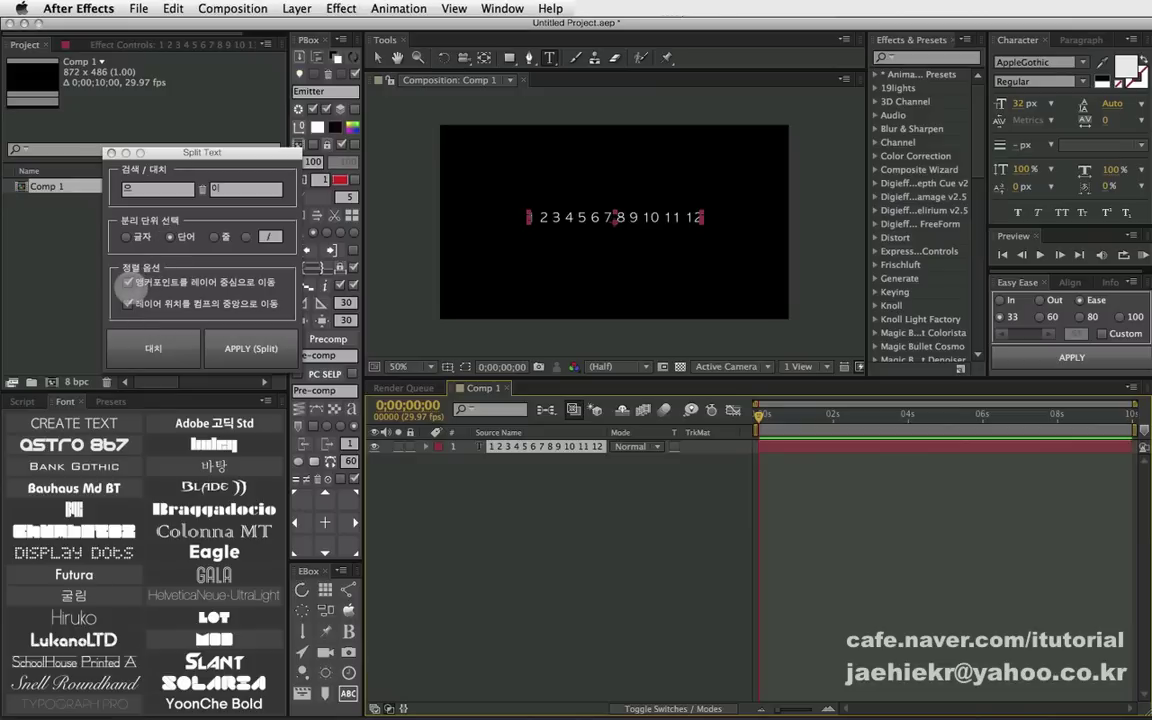
- Split the number text into per-number layers and toggle the original layer's visibility off
{"action": "left_click", "coordinate": [240, 347]}
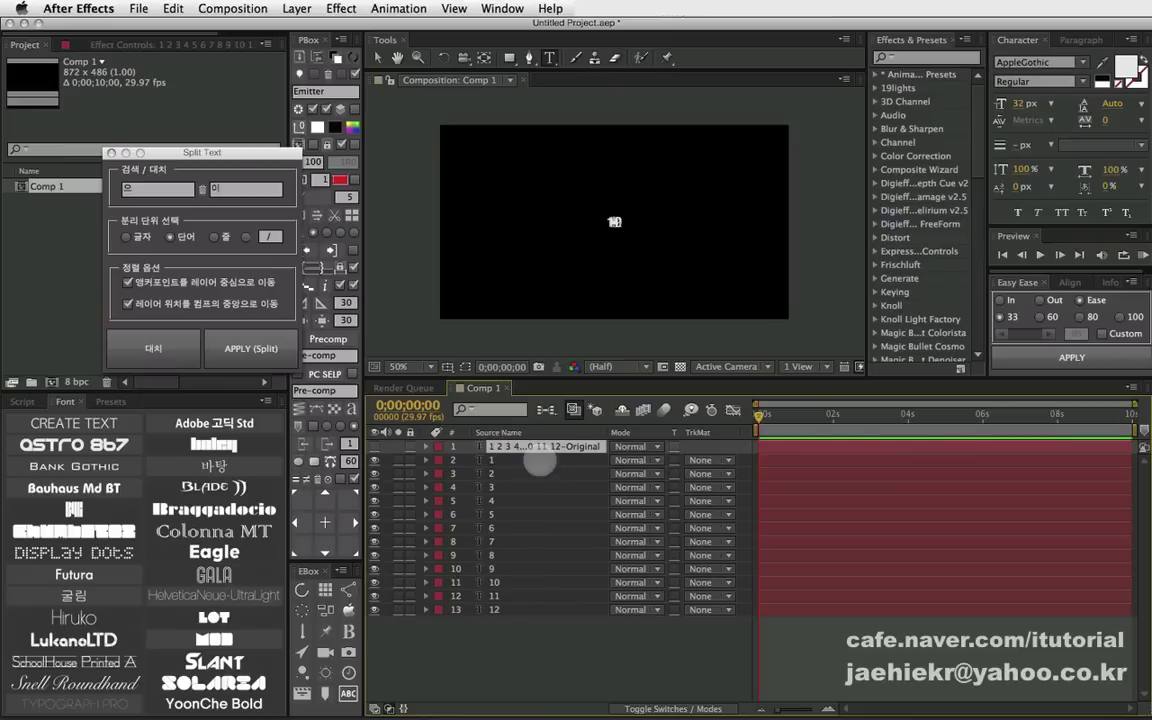
{"action": "left_click", "coordinate": [374, 447]}
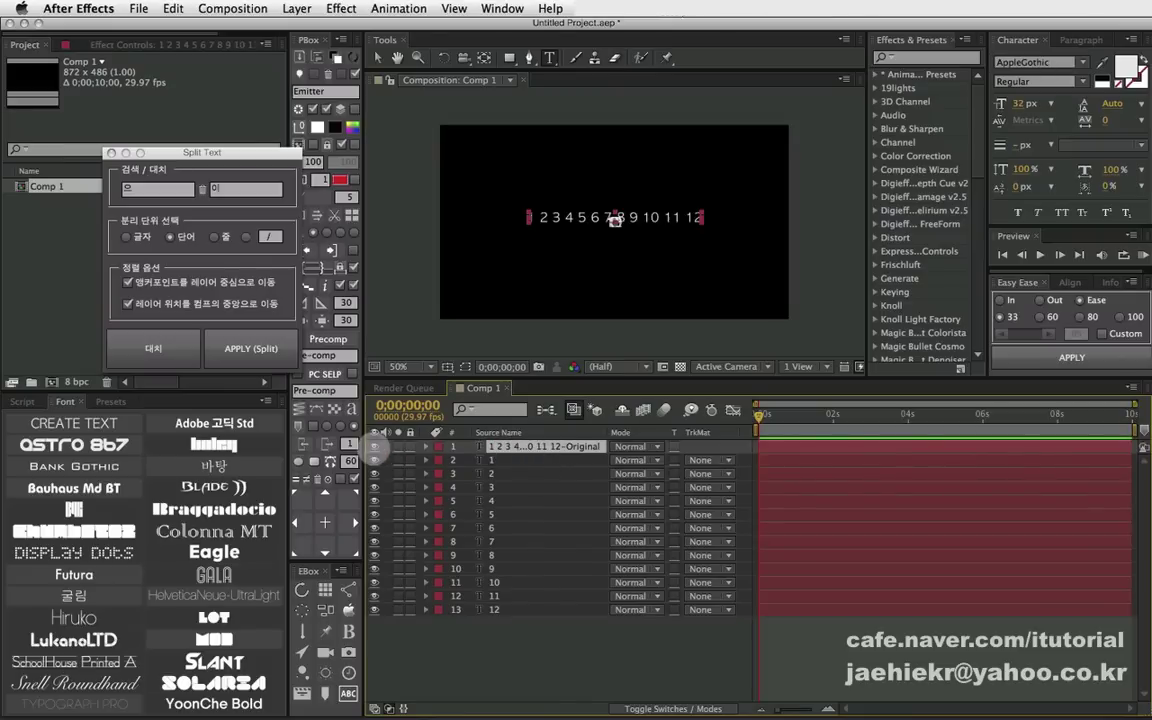
{"action": "left_click", "coordinate": [374, 447]}
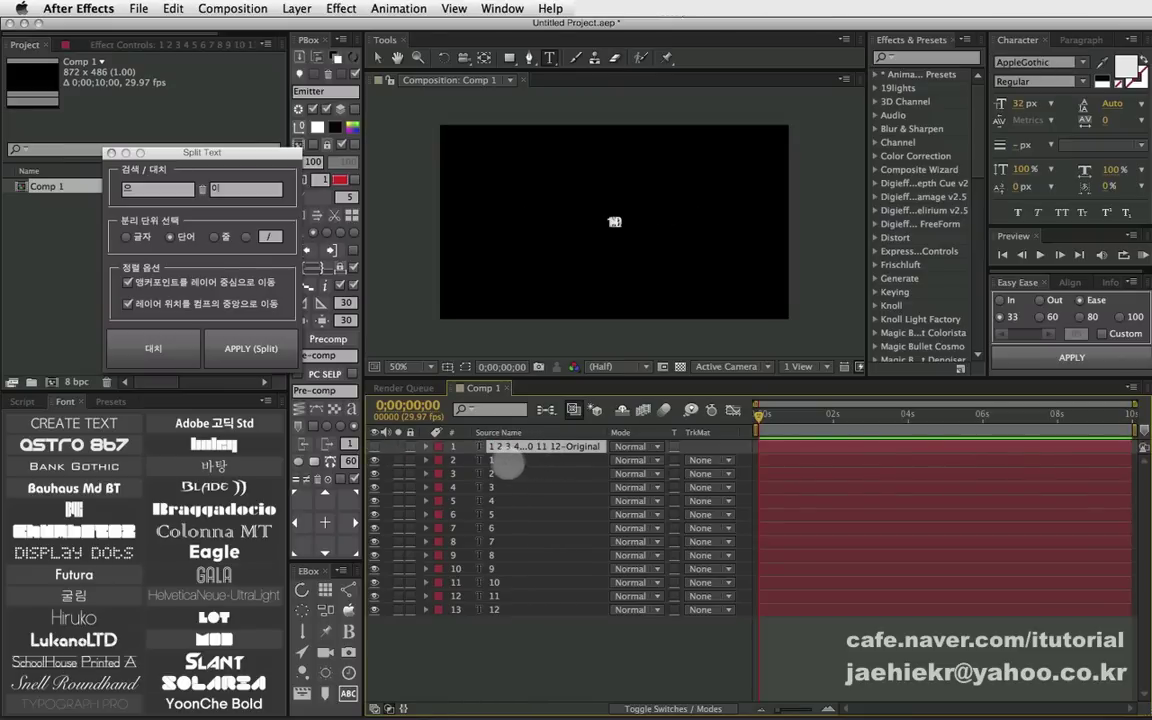
- Select all twelve number layers, from number 1 through 12
{"action": "left_click", "coordinate": [500, 460]}
{"action": "left_click", "coordinate": [500, 609], "text": "shift"}
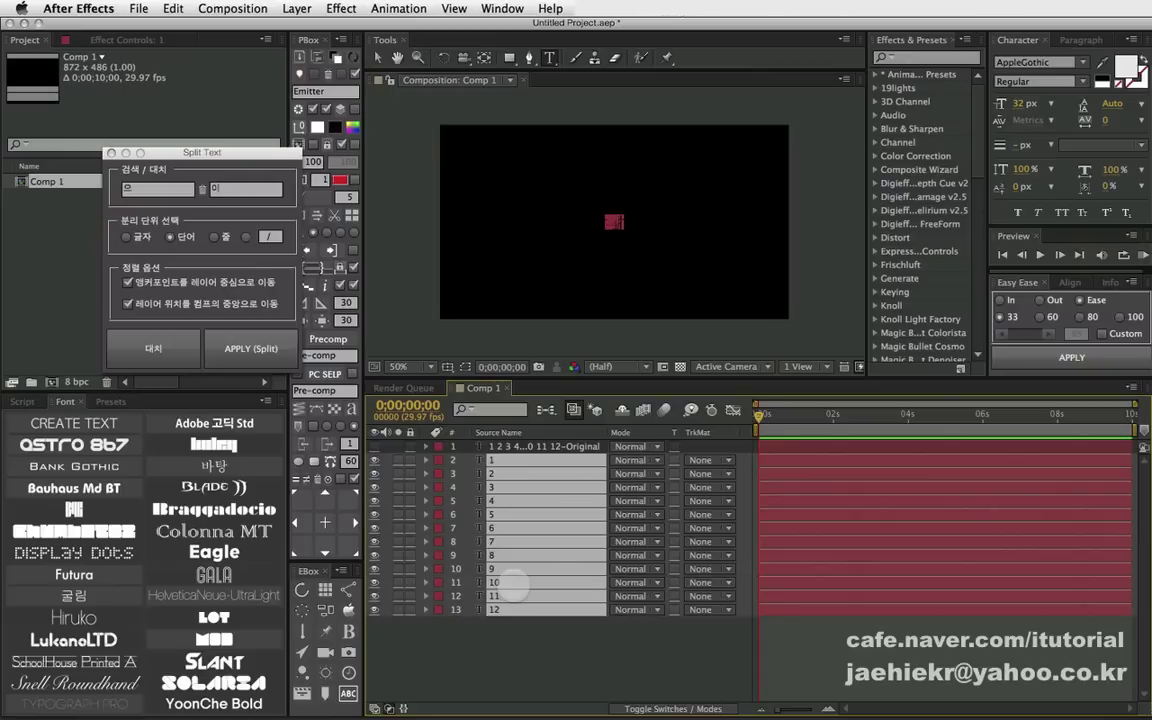
{"action": "left_click", "coordinate": [507, 548]}
{"action": "left_click", "coordinate": [495, 461]}
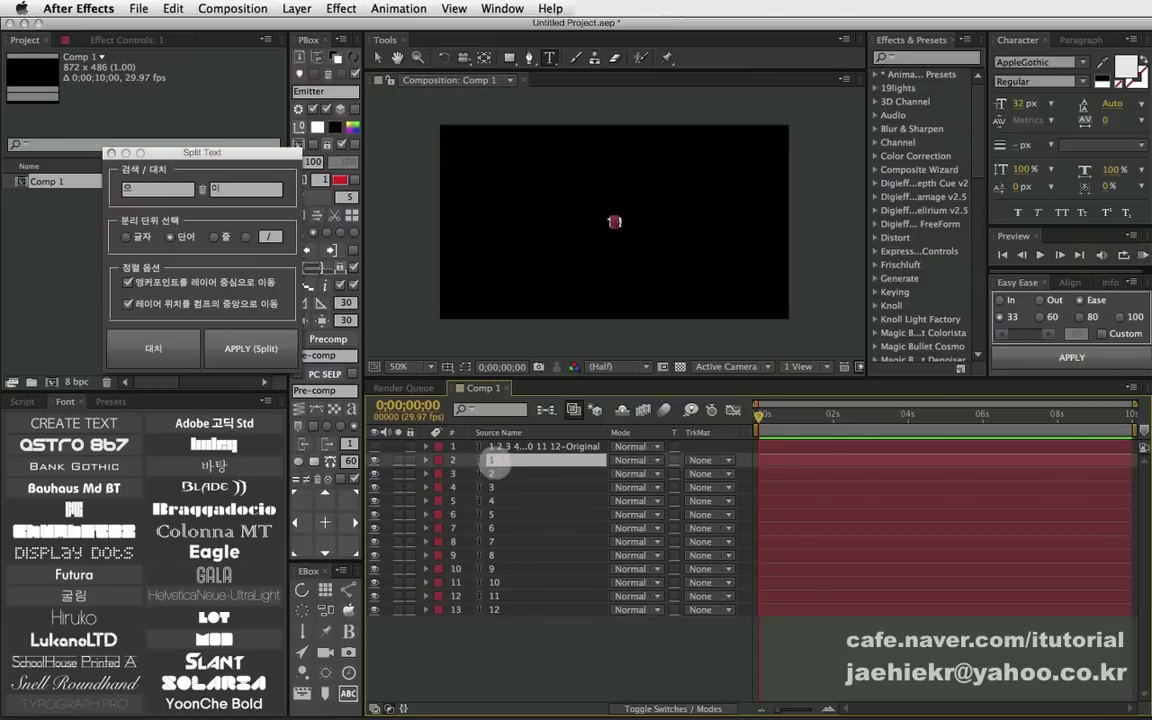
{"action": "left_click", "coordinate": [490, 609], "text": "shift"}
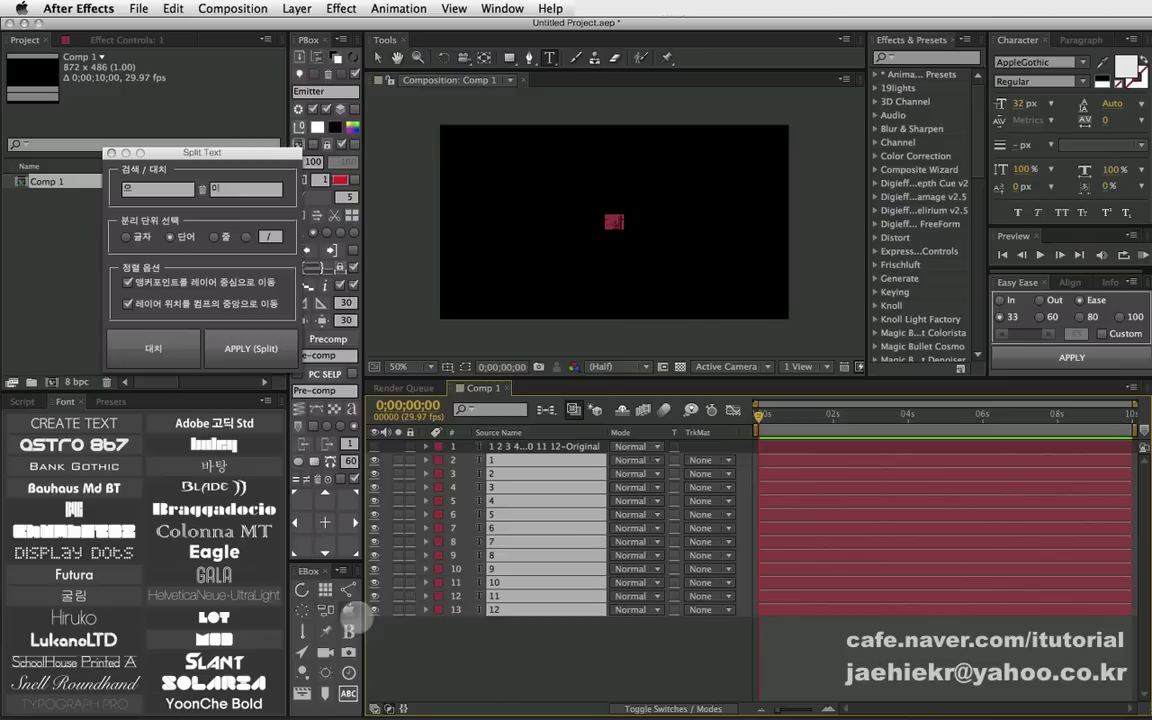
- Open the Interactive layer-arrangement panel from EBox, then close it
{"action": "left_click", "coordinate": [302, 590]}
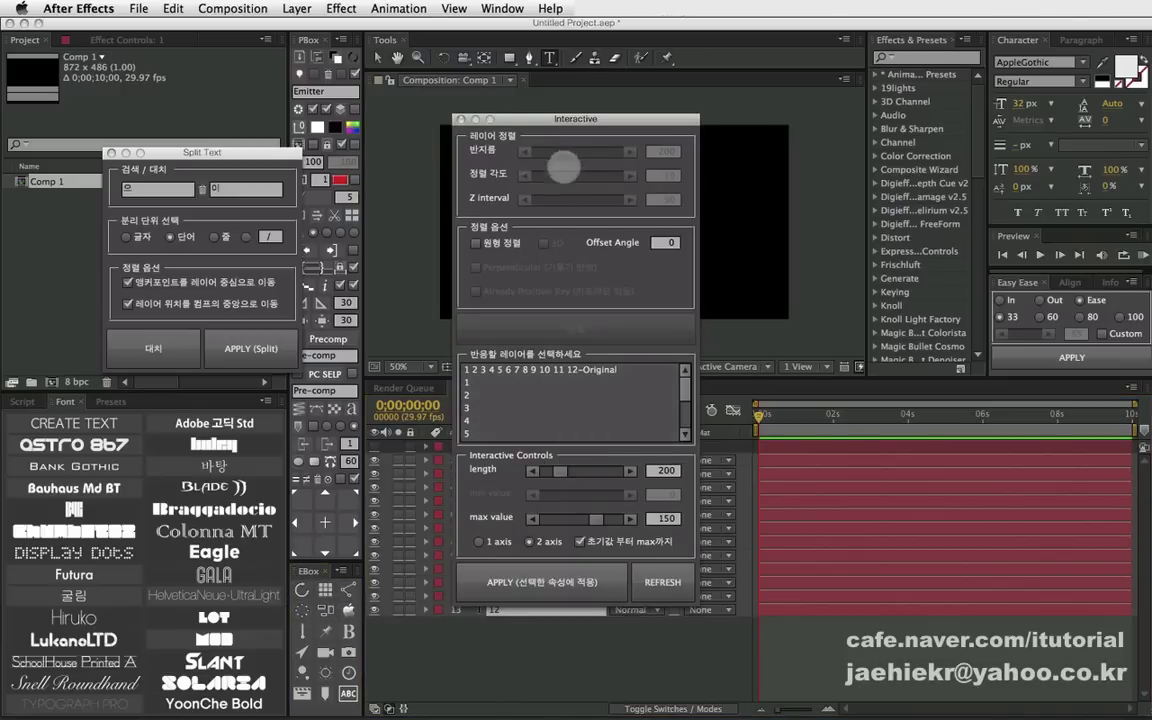
{"action": "left_click_drag", "start_coordinate": [542, 118], "coordinate": [351, 147]}
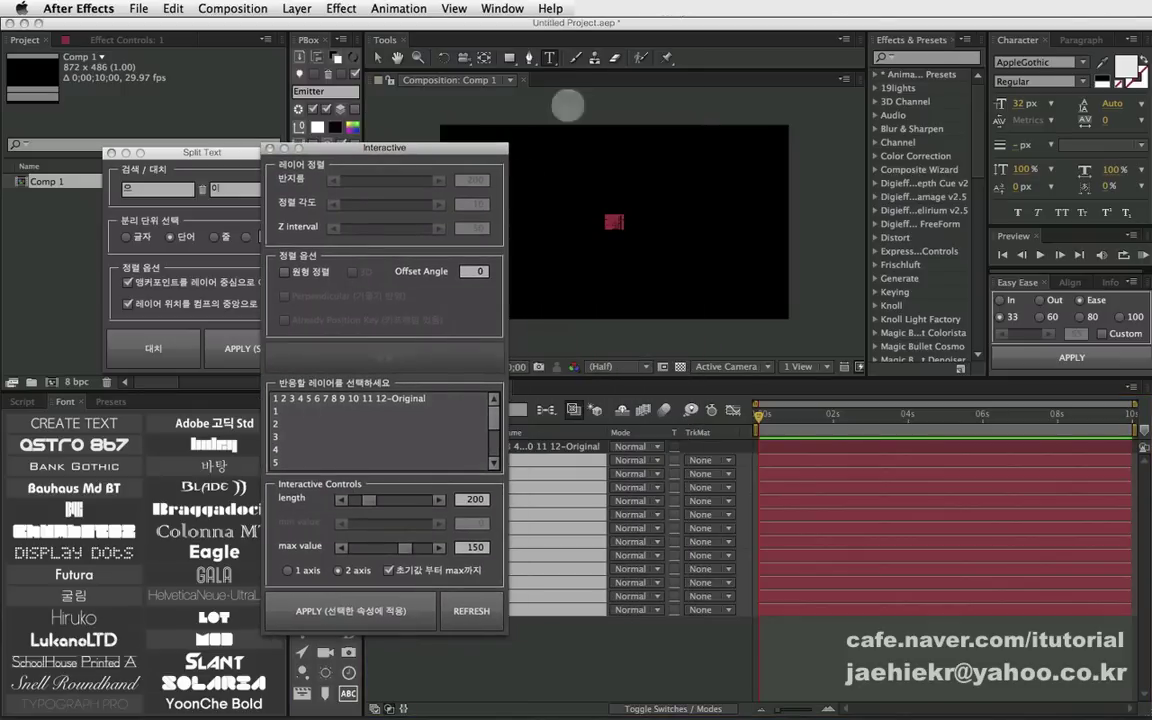
{"action": "left_click", "coordinate": [269, 147]}
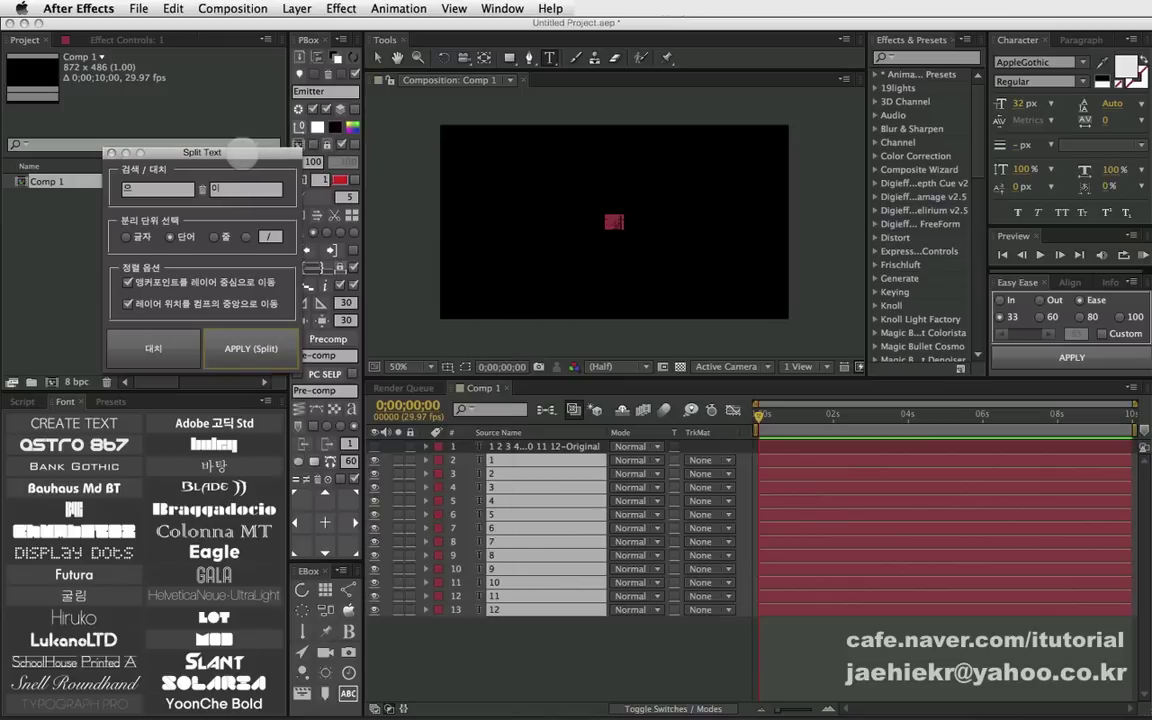
- Select all thirteen layers, close the Split Text dialog, and deselect everything
{"action": "left_click_drag", "start_coordinate": [225, 152], "coordinate": [254, 113]}
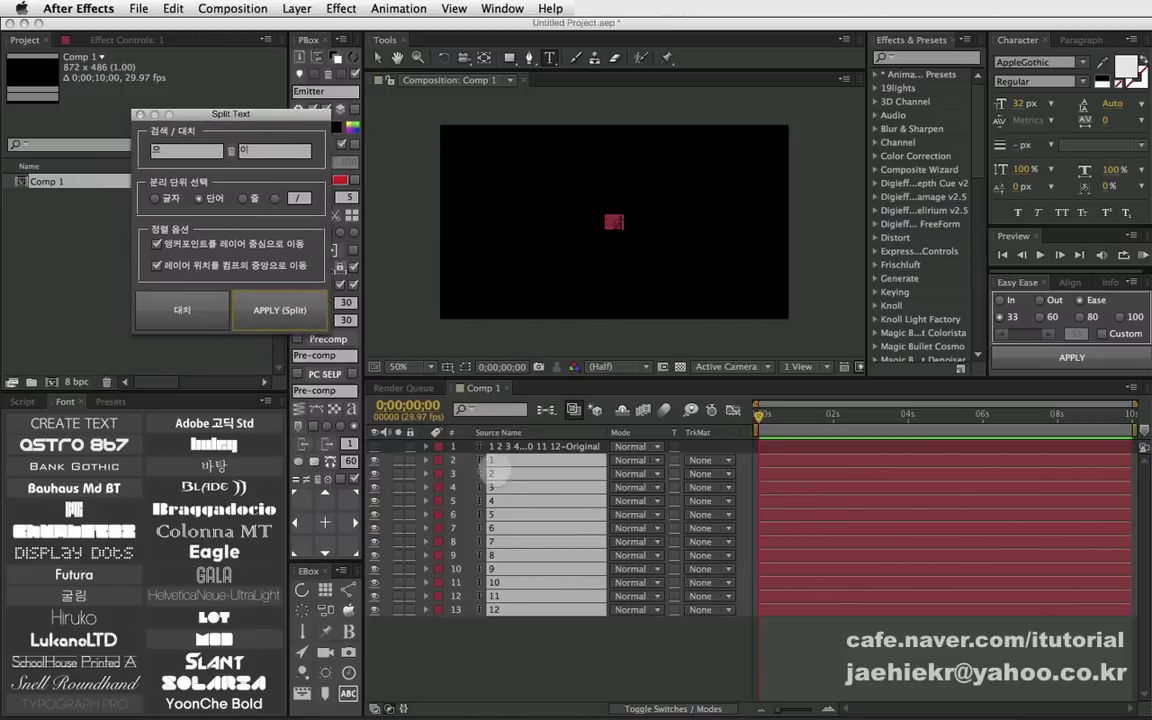
{"action": "left_click", "coordinate": [489, 628]}
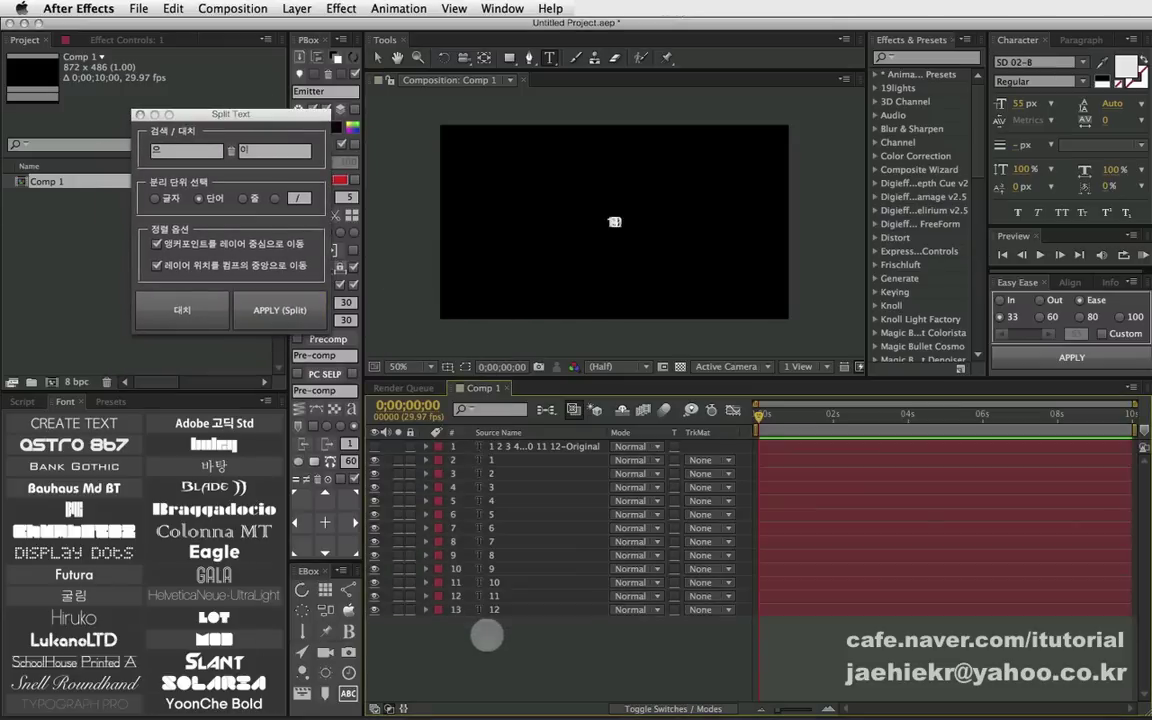
{"action": "left_click_drag", "start_coordinate": [535, 641], "coordinate": [490, 430]}
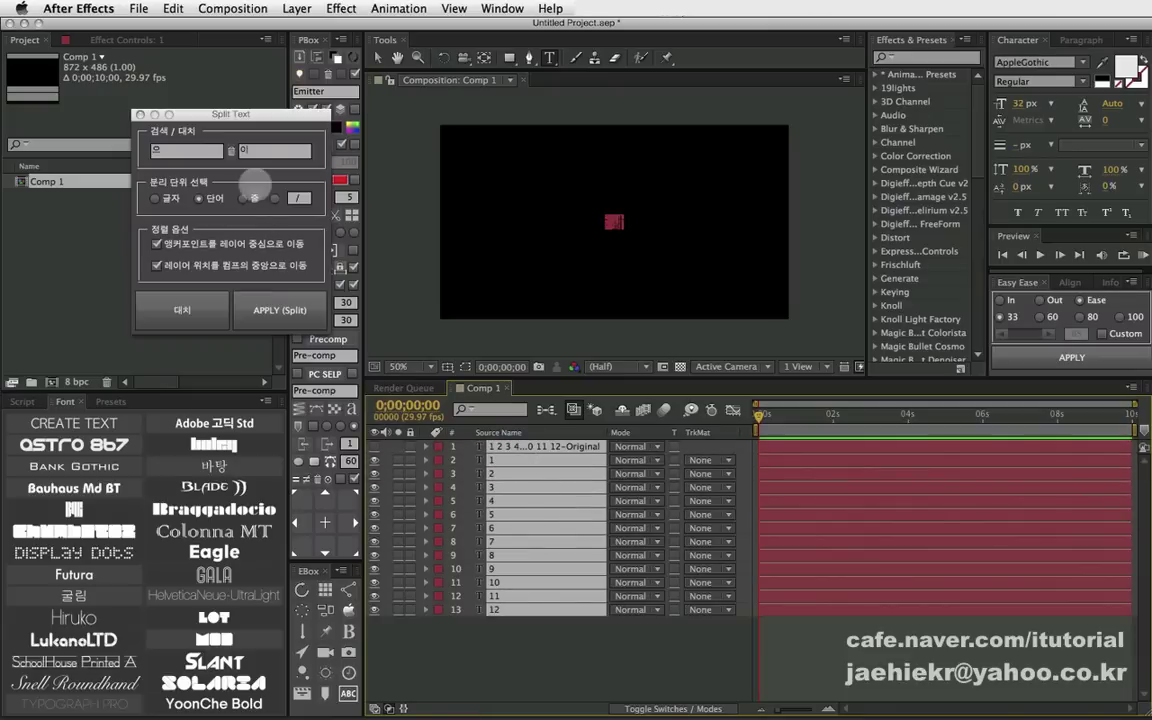
{"action": "left_click_drag", "start_coordinate": [255, 123], "coordinate": [263, 127]}
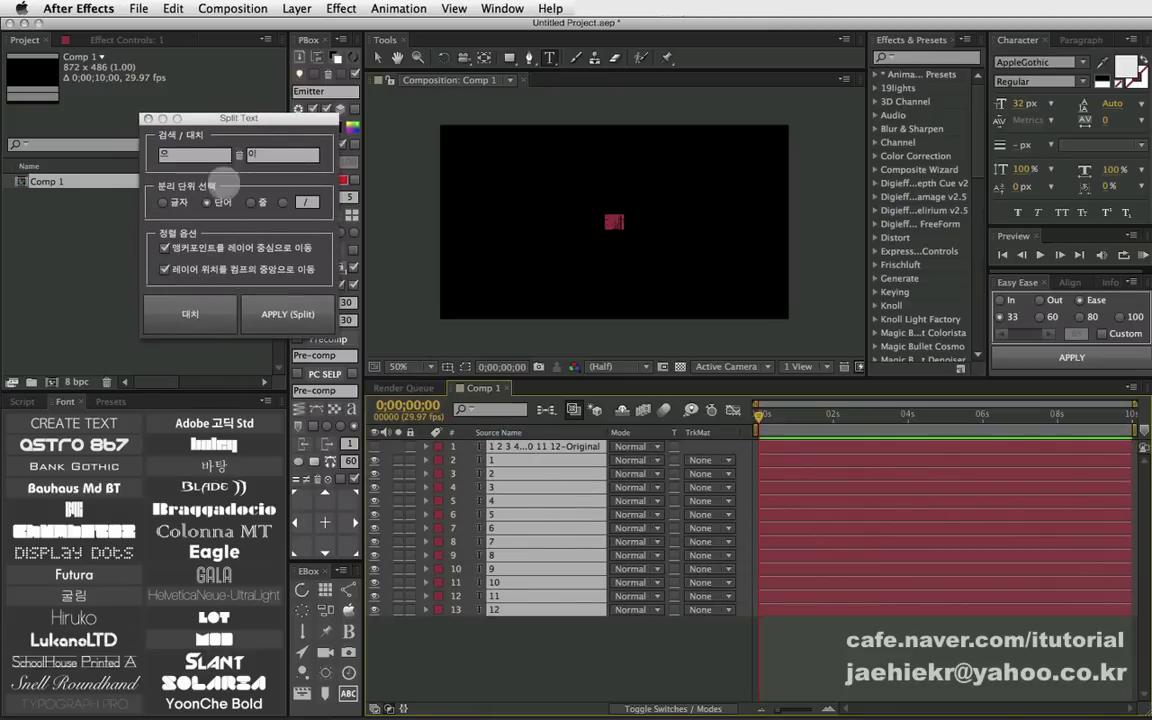
{"action": "left_click_drag", "start_coordinate": [218, 112], "coordinate": [255, 156]}
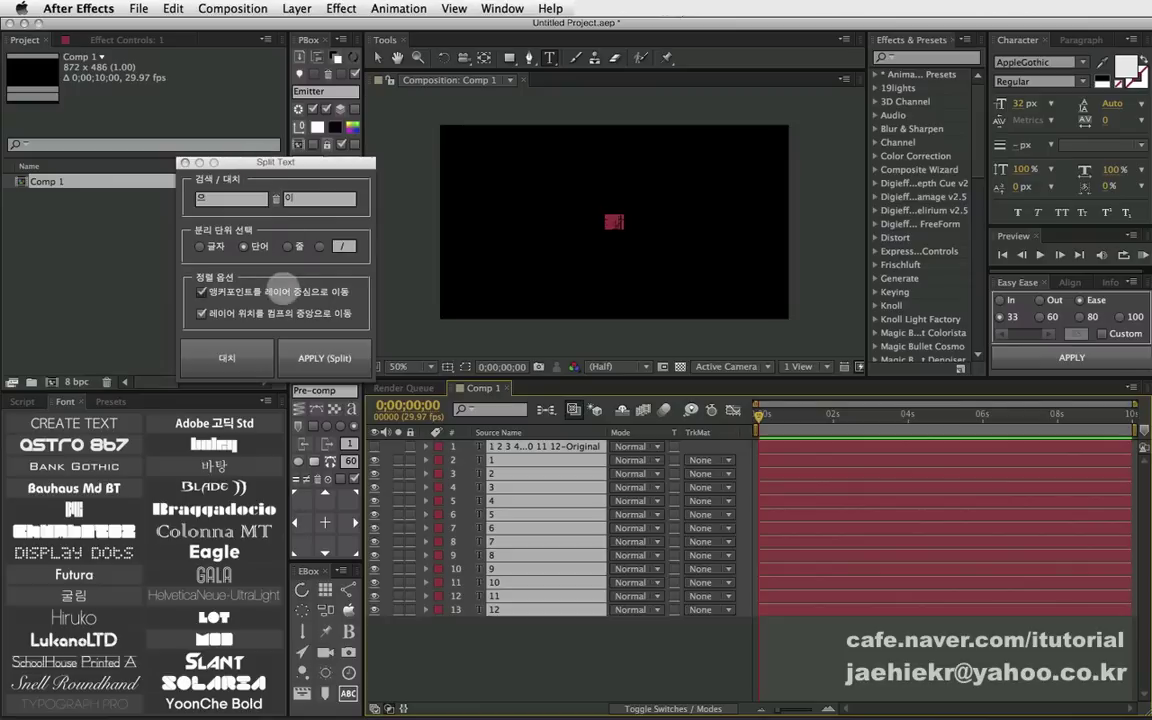
{"action": "left_click", "coordinate": [184, 162]}
{"action": "left_click", "coordinate": [514, 634]}
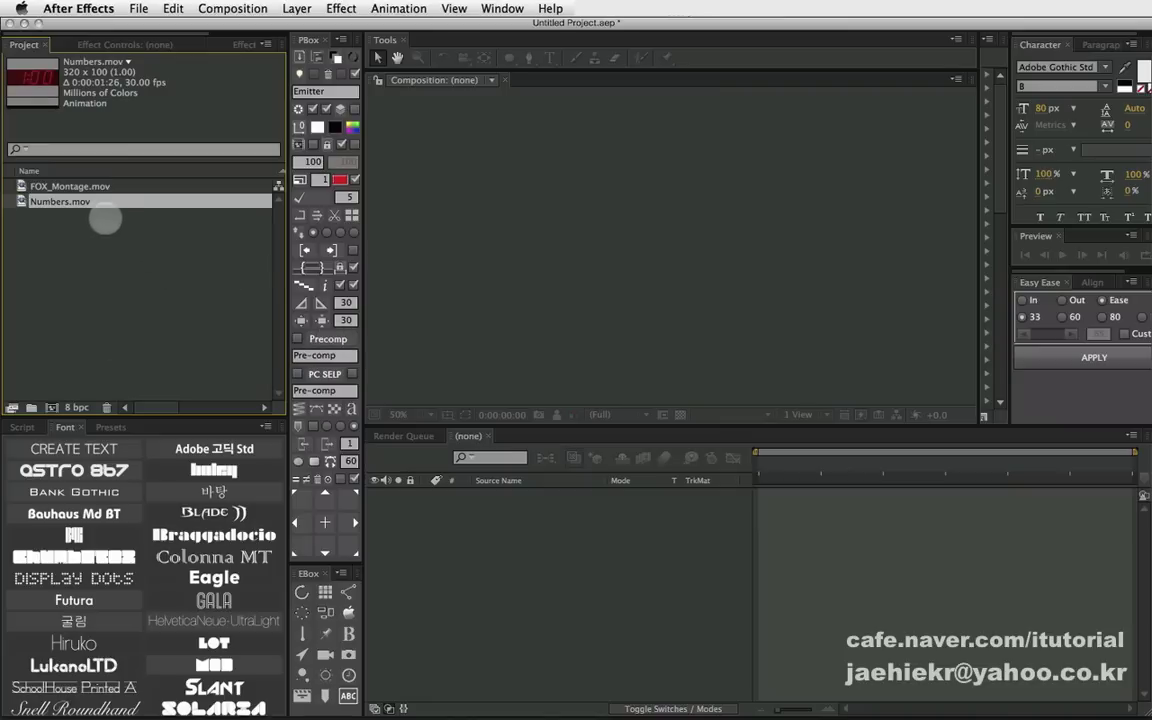
- Create a new composition and preview Numbers.mov in the Footage viewer
{"action": "left_click", "coordinate": [50, 408]}
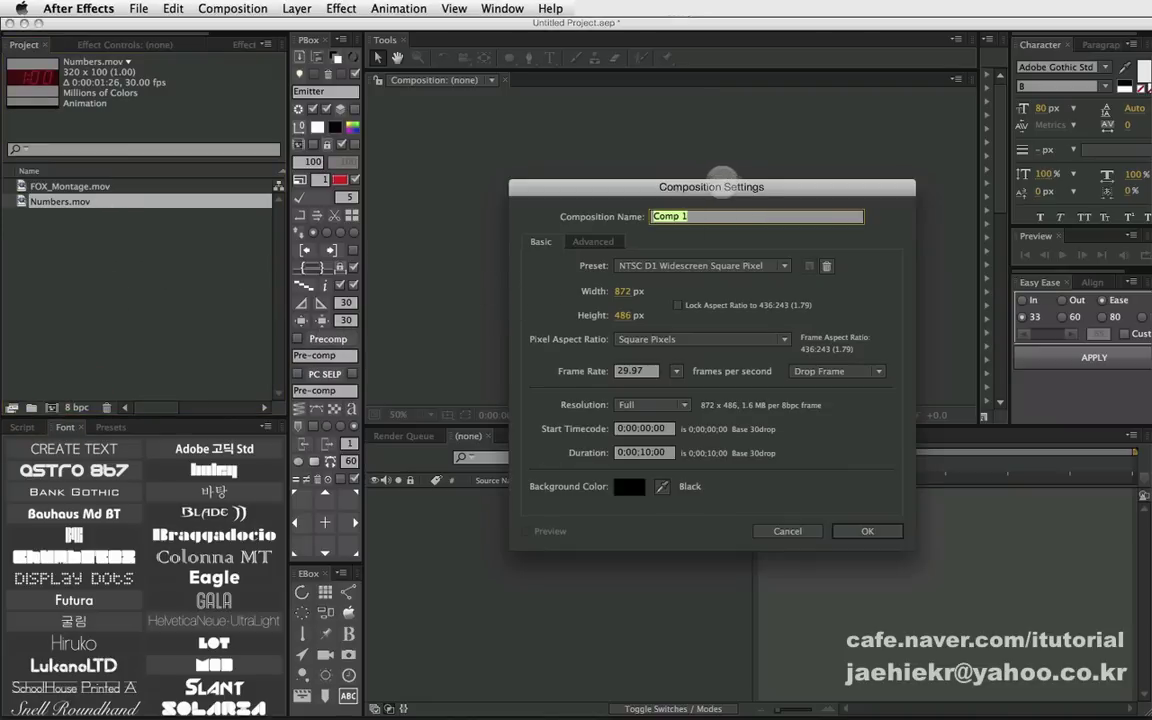
{"action": "left_click", "coordinate": [701, 479]}
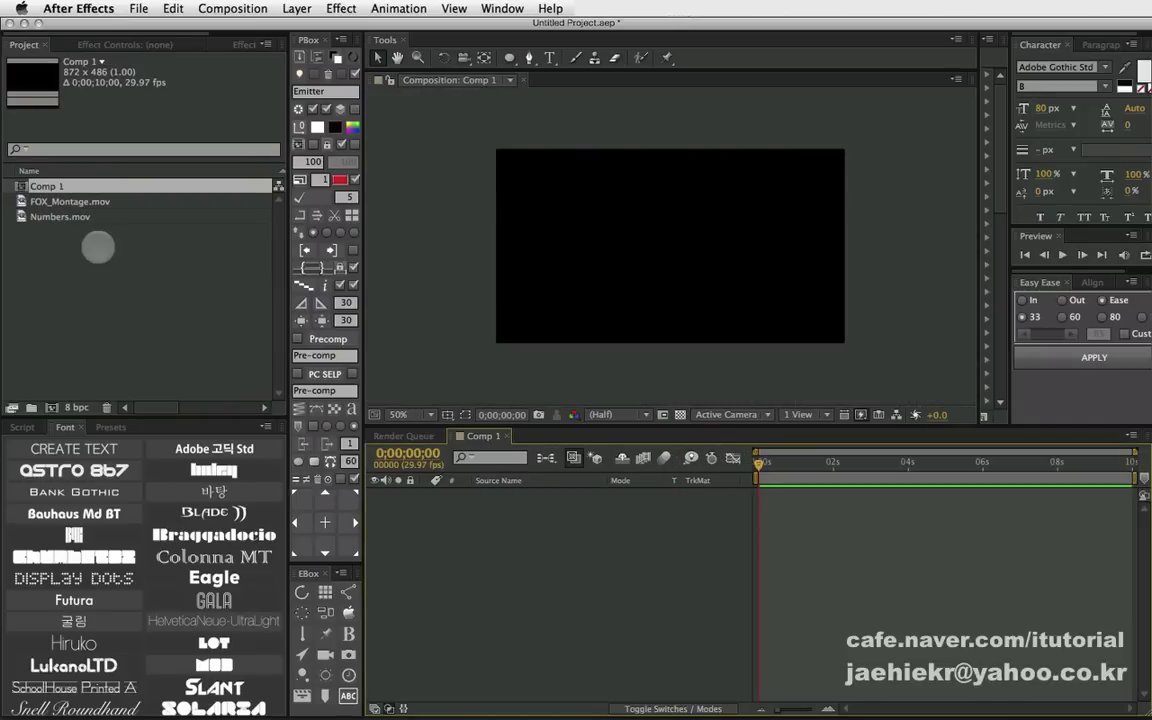
{"action": "left_click", "coordinate": [22, 217]}
{"action": "double_click", "coordinate": [22, 217]}
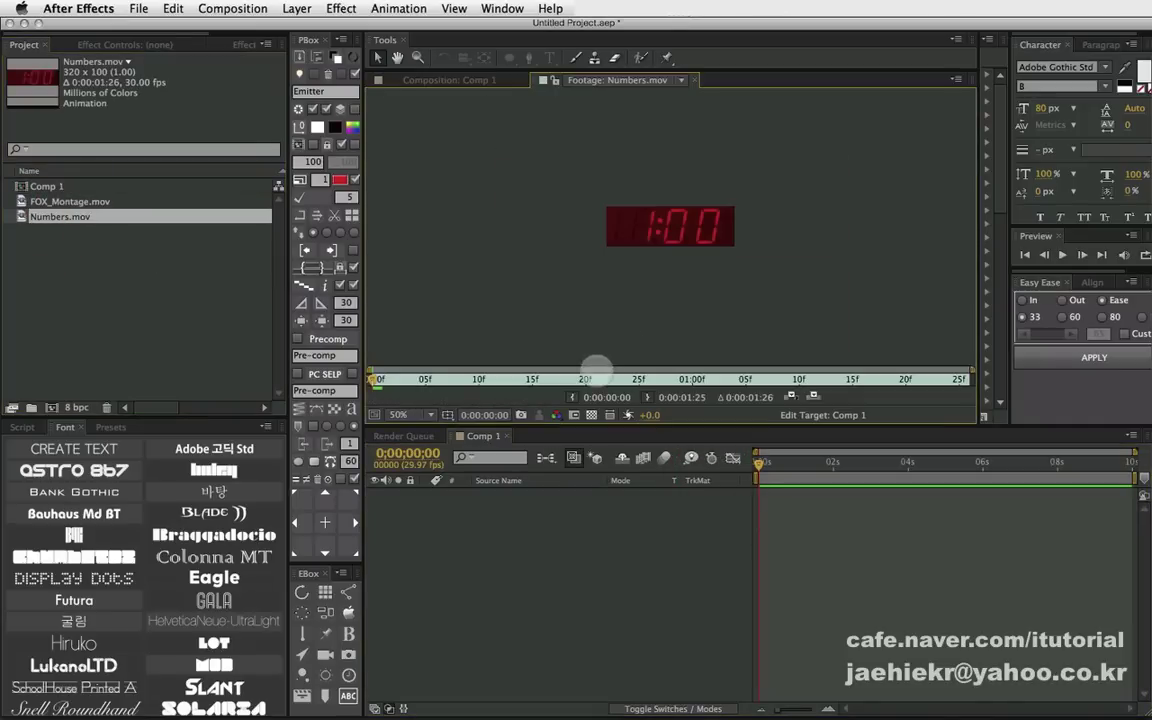
{"action": "mouse_move", "coordinate": [514, 375]}
{"action": "left_mouse_down"}
{"action": "mouse_move", "coordinate": [591, 374]}
{"action": "mouse_move", "coordinate": [376, 377]}
{"action": "mouse_move", "coordinate": [768, 355]}
{"action": "left_mouse_up"}
{"action": "mouse_move", "coordinate": [953, 362]}
{"action": "left_mouse_down"}
{"action": "mouse_move", "coordinate": [1078, 393]}
{"action": "mouse_move", "coordinate": [465, 403]}
{"action": "left_mouse_up"}
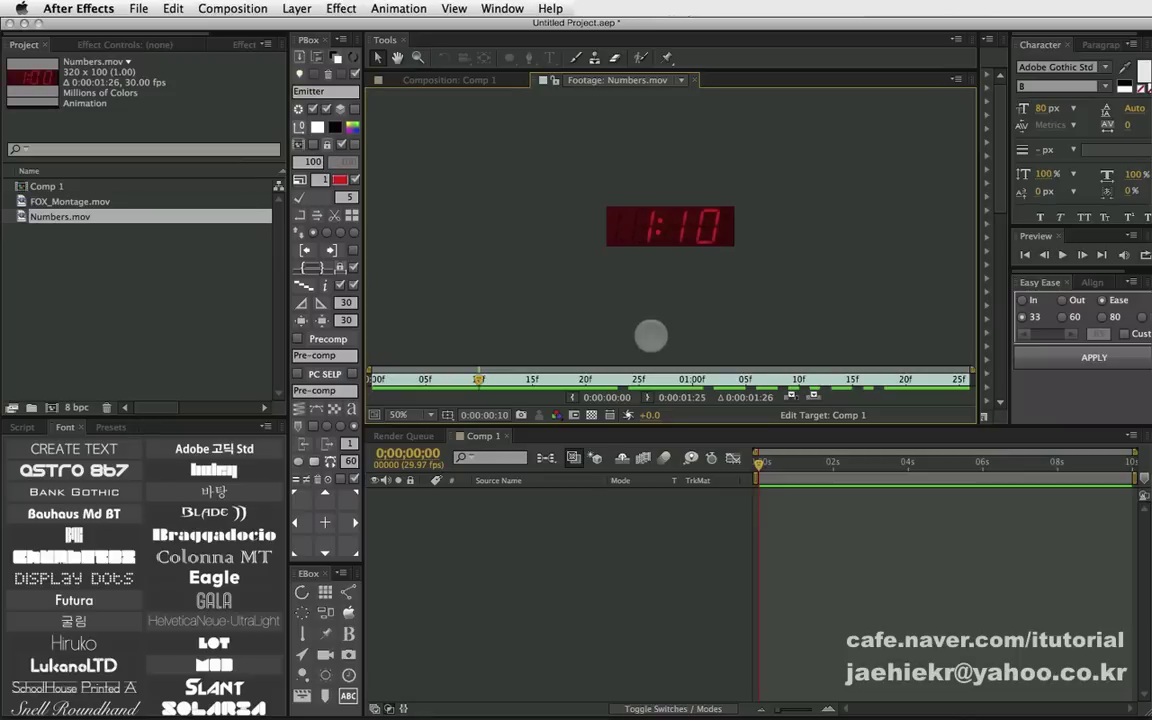
- Trim Numbers.mov to In 10f and Out 20f and overlay it into Comp 1
{"action": "left_click", "coordinate": [572, 397]}
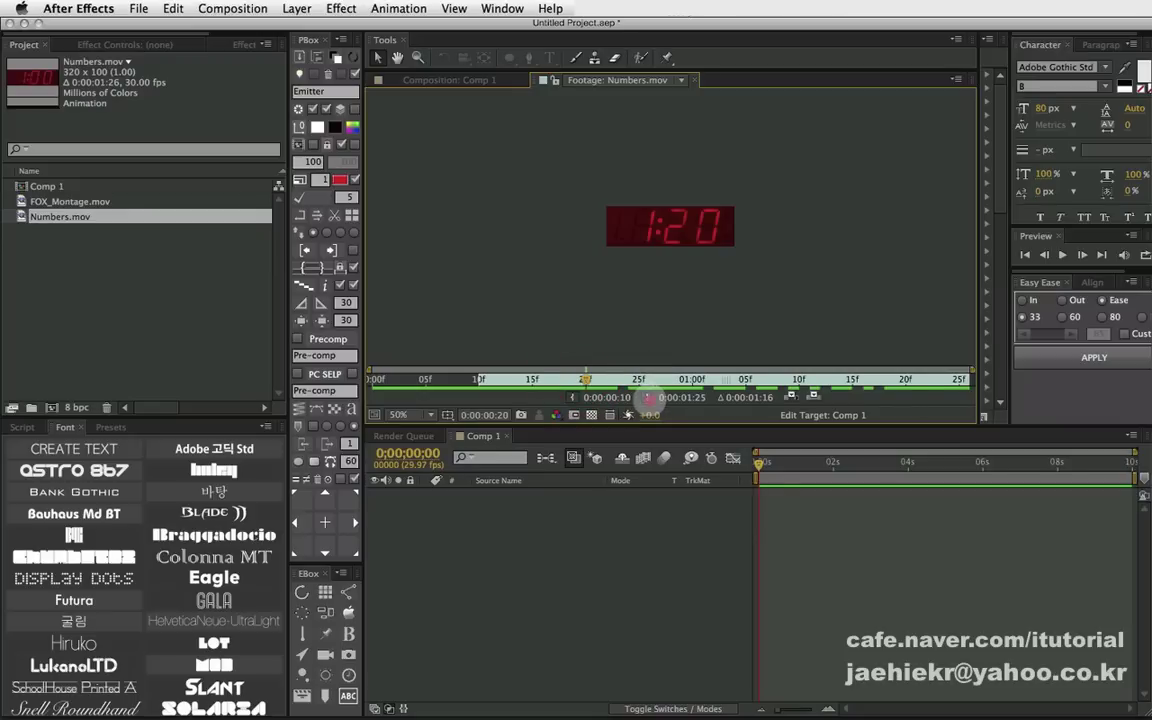
{"action": "left_click", "coordinate": [649, 397]}
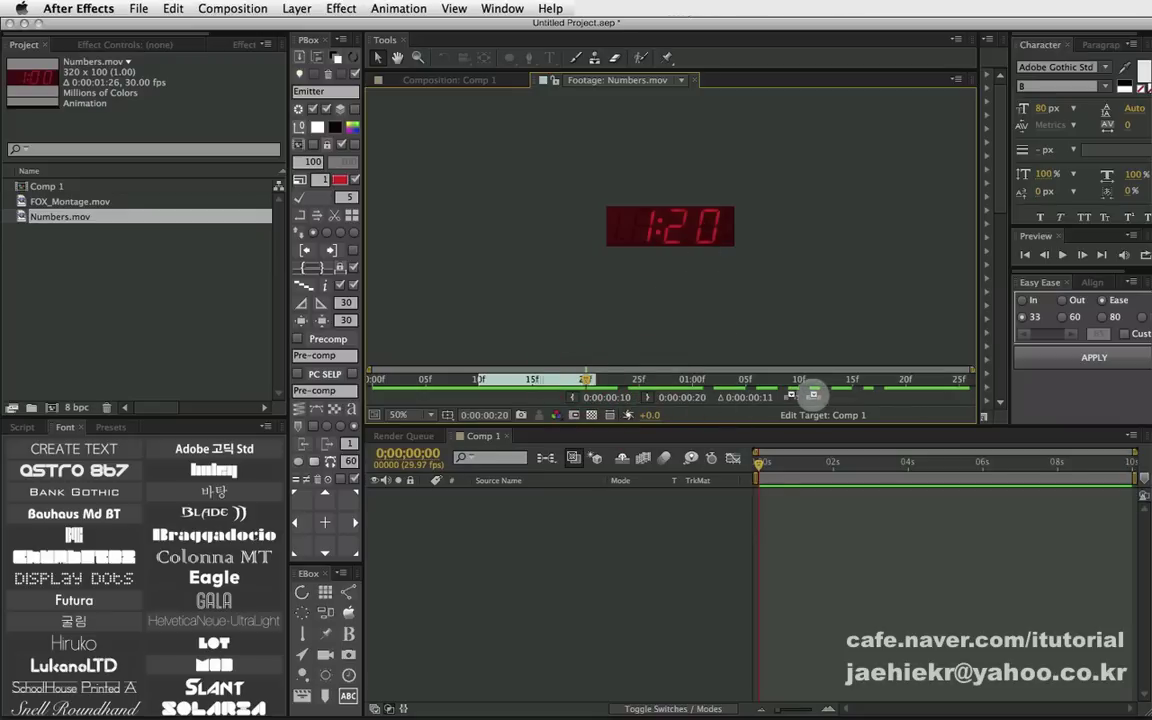
{"action": "left_click", "coordinate": [813, 395]}
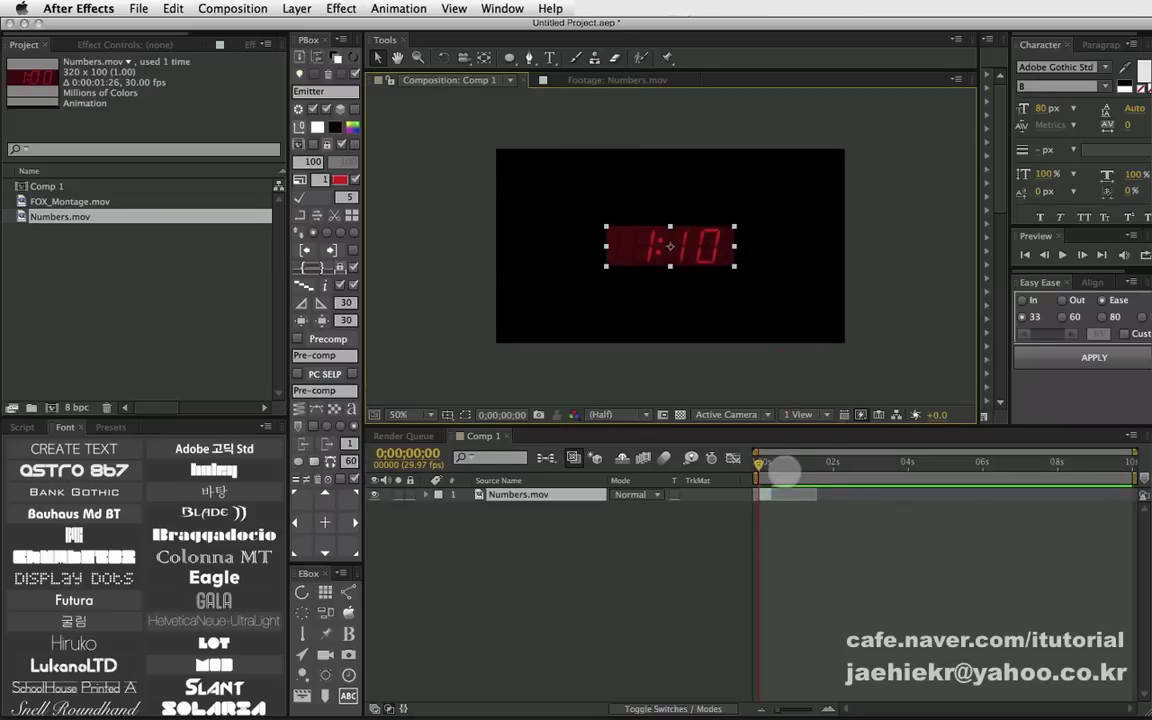
- Trim Numbers.mov again with its Out point at 0:00:01:12 and add it to Comp 1
{"action": "left_click_drag", "start_coordinate": [785, 466], "coordinate": [817, 466]}
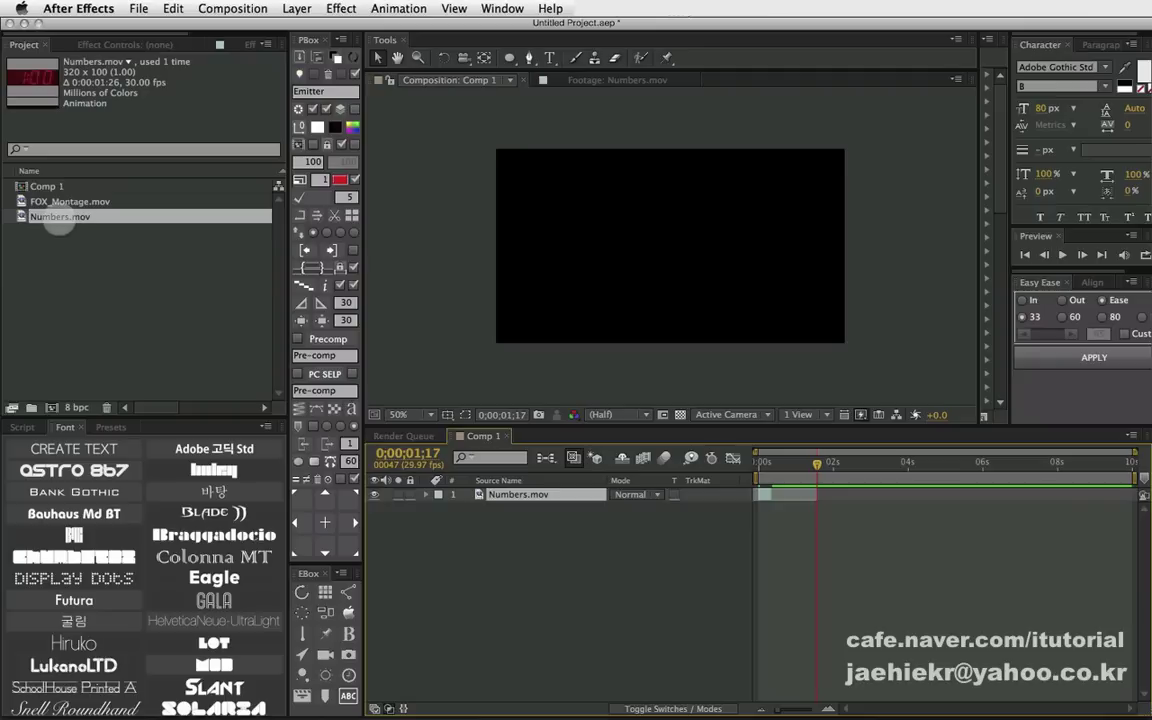
{"action": "double_click", "coordinate": [55, 217]}
{"action": "left_click_drag", "start_coordinate": [639, 379], "coordinate": [757, 378]}
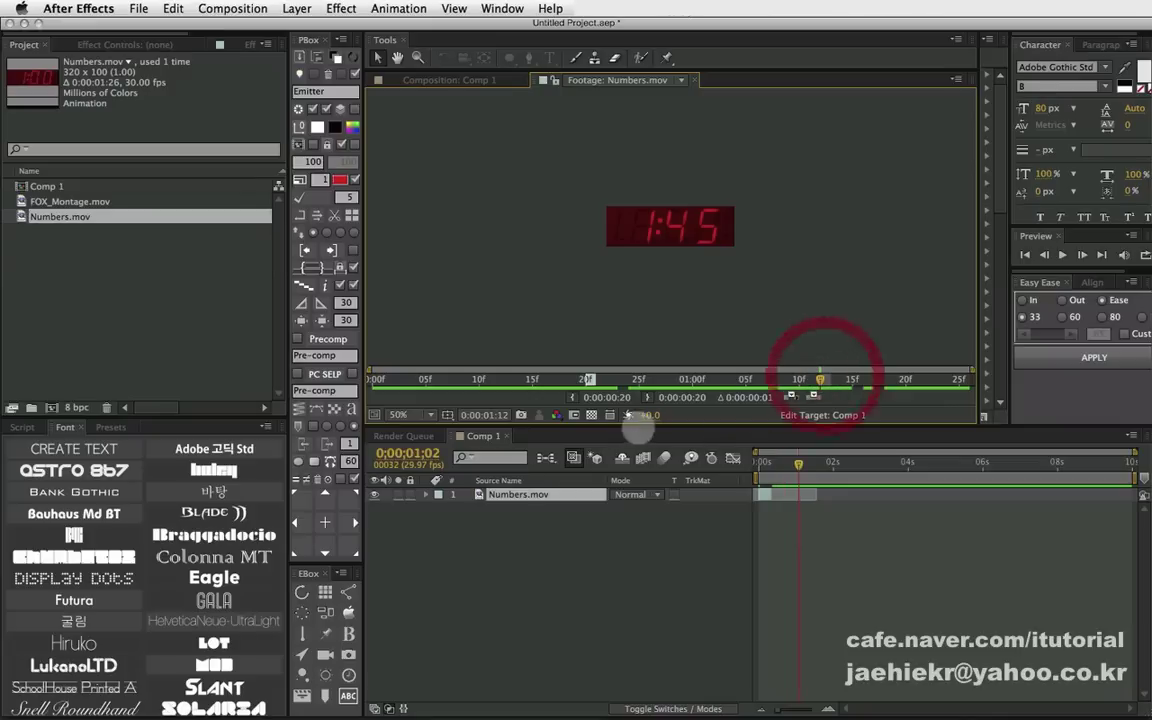
{"action": "left_click", "coordinate": [648, 396]}
{"action": "left_click", "coordinate": [812, 395]}
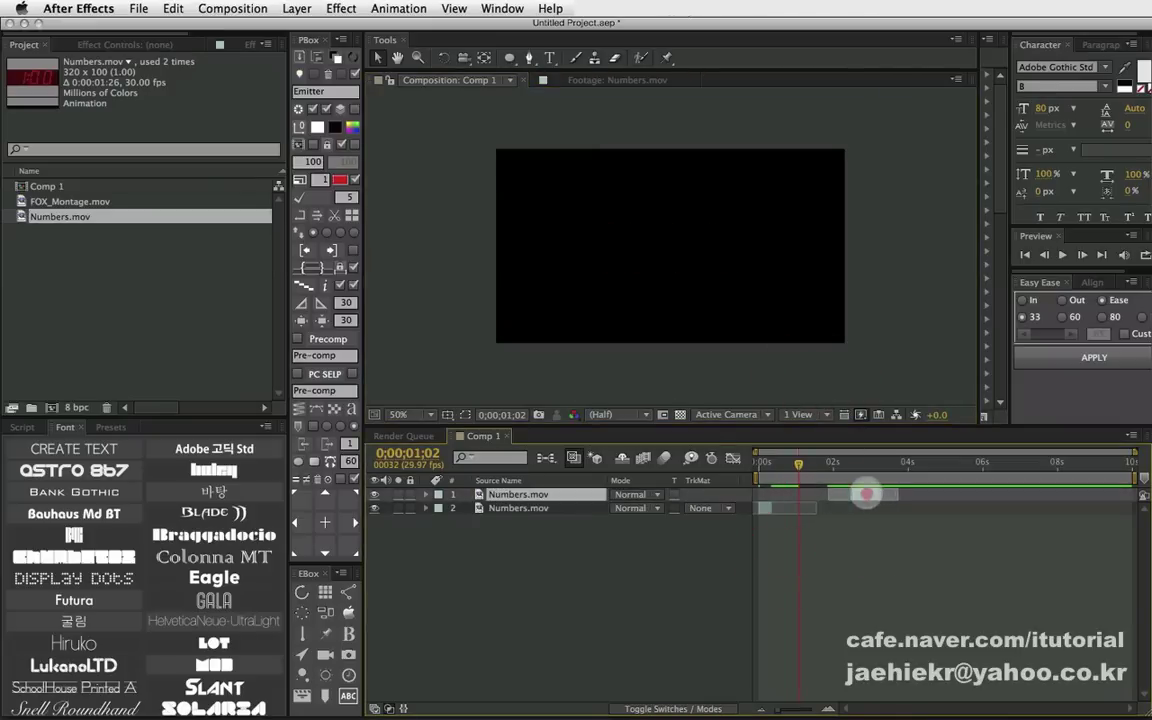
- Slide the two Numbers.mov layer bars later so they are staggered in time
{"action": "left_click_drag", "start_coordinate": [810, 497], "coordinate": [862, 492]}
{"action": "left_click_drag", "start_coordinate": [764, 505], "coordinate": [895, 494]}
{"action": "left_click", "coordinate": [822, 460]}
{"action": "left_click_drag", "start_coordinate": [822, 460], "coordinate": [843, 462]}
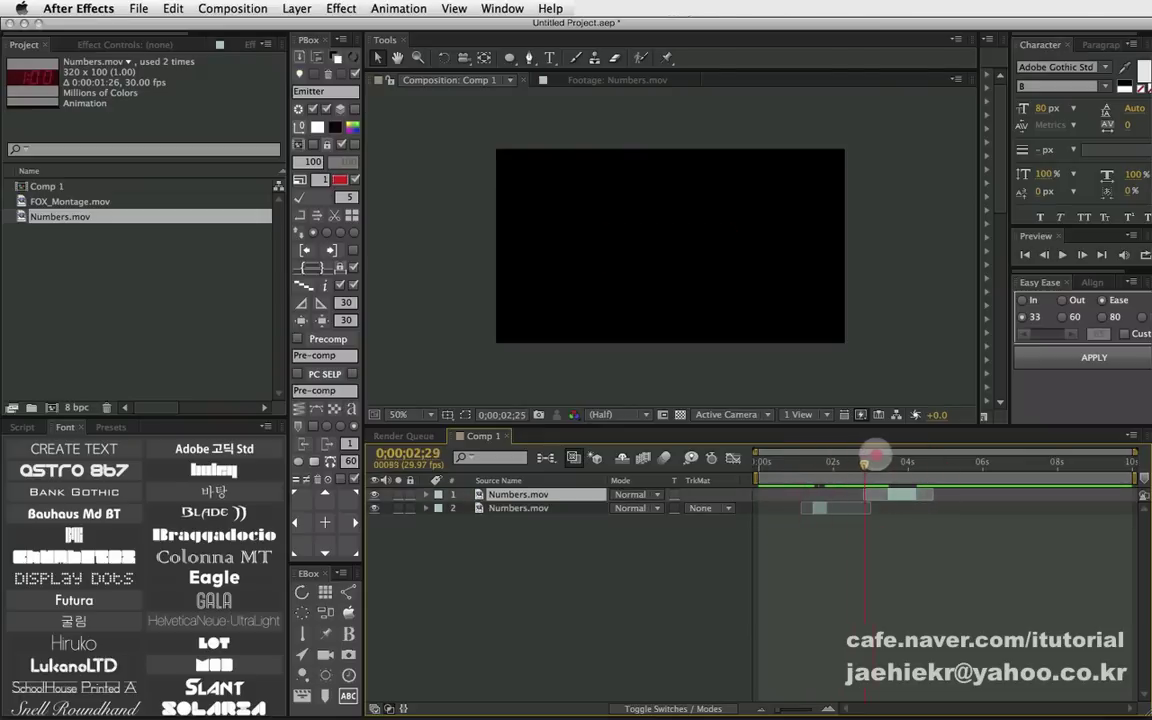
- Select both Numbers.mov layers and choose Layer > Pre-compose
{"action": "left_click_drag", "start_coordinate": [543, 521], "coordinate": [521, 483]}
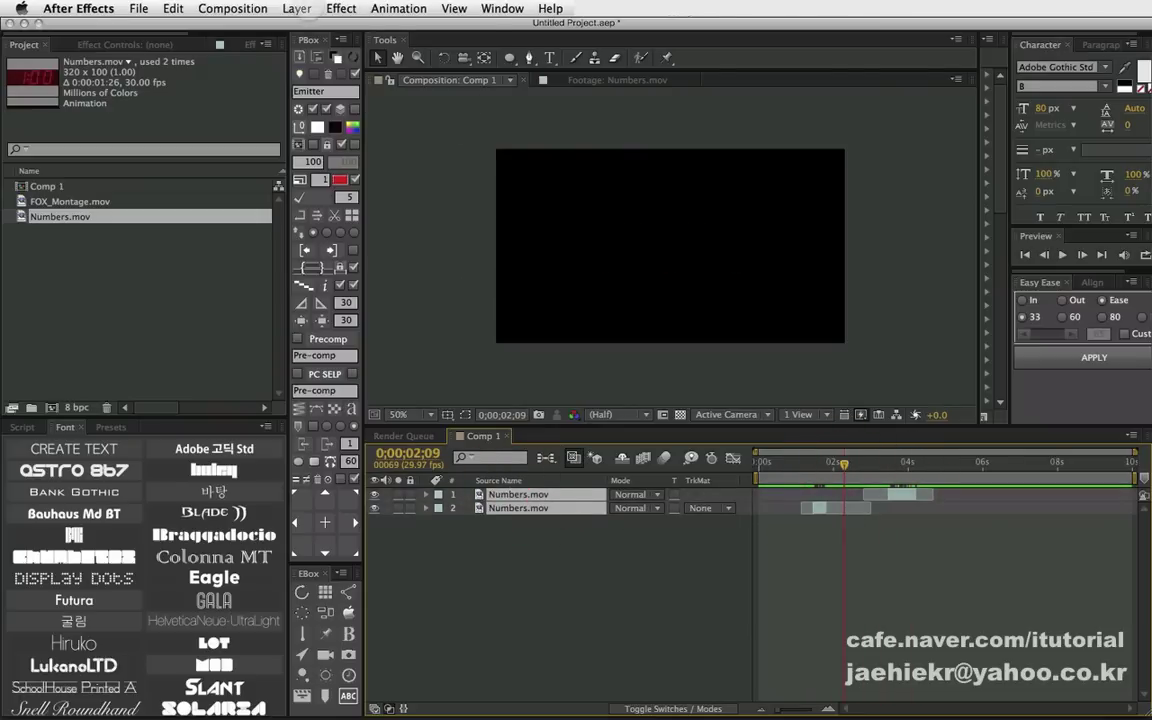
{"action": "left_click", "coordinate": [297, 9]}
{"action": "left_click", "coordinate": [334, 540]}
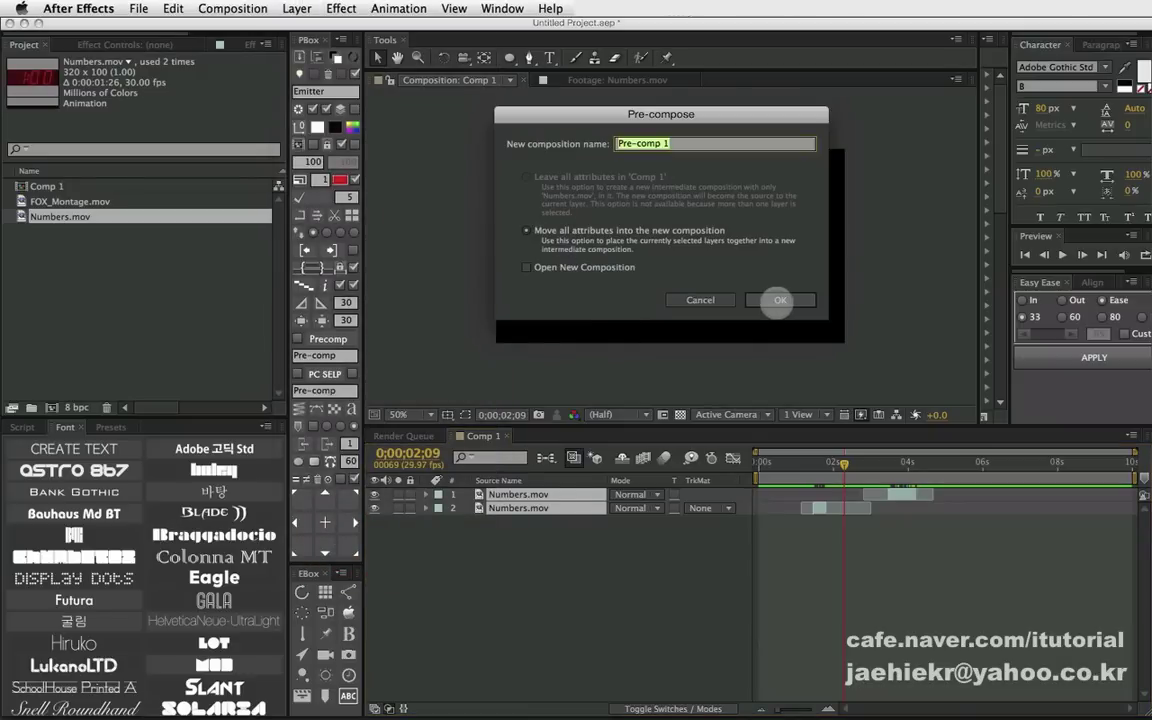
- Confirm pre-composing into Pre-comp 1, preview it, then undo
{"action": "left_click", "coordinate": [780, 300]}
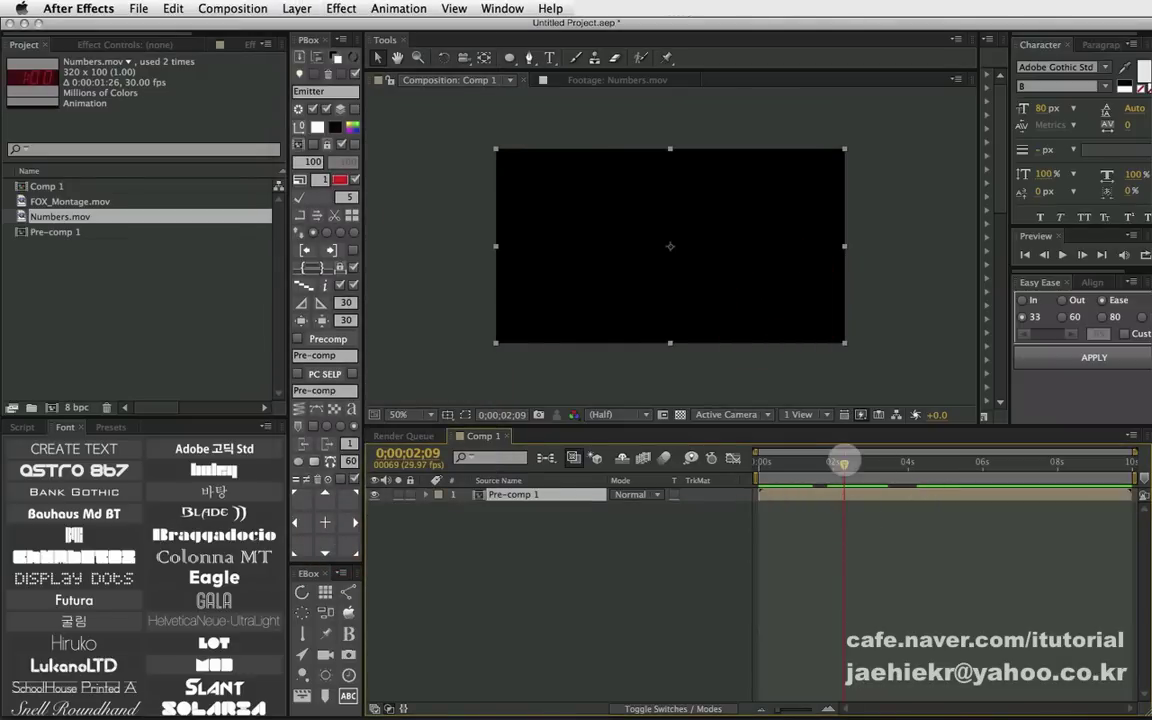
{"action": "mouse_move", "coordinate": [840, 463]}
{"action": "left_mouse_down"}
{"action": "mouse_move", "coordinate": [915, 462]}
{"action": "mouse_move", "coordinate": [797, 463]}
{"action": "left_mouse_up"}
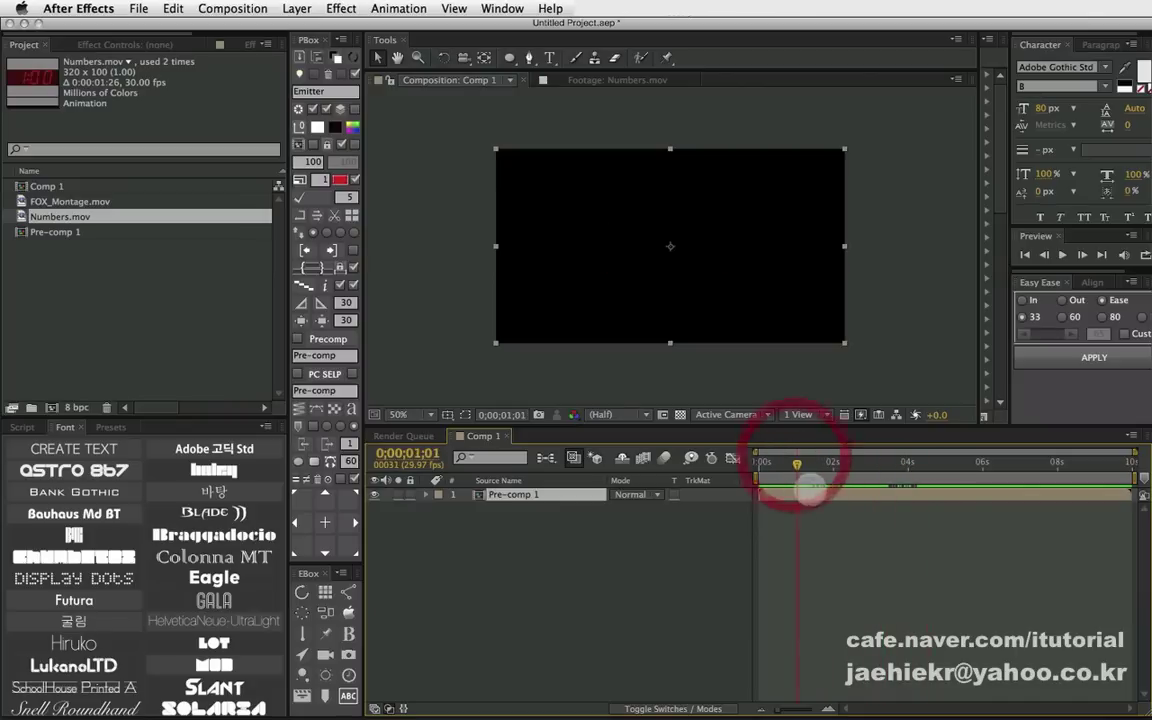
{"action": "key", "text": "ctrl+z"}
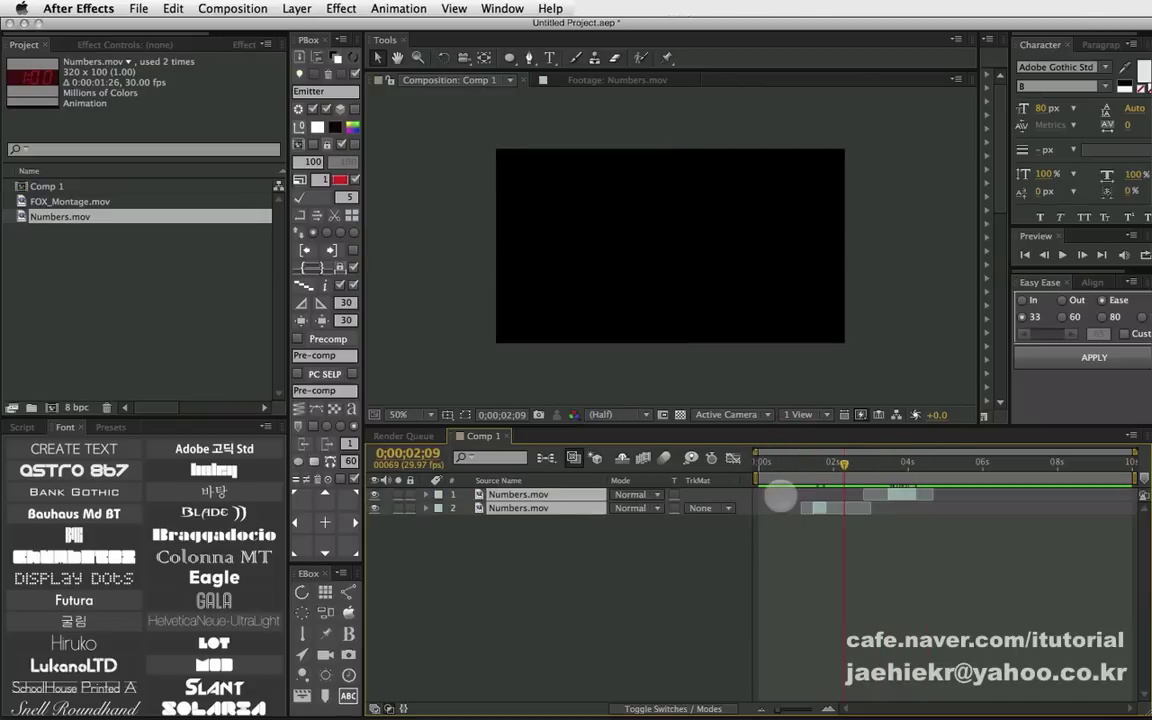
- Reselect both layers, pre-compose them with the one-step button, preview, and undo
{"action": "left_click", "coordinate": [556, 557]}
{"action": "left_click_drag", "start_coordinate": [561, 547], "coordinate": [522, 471]}
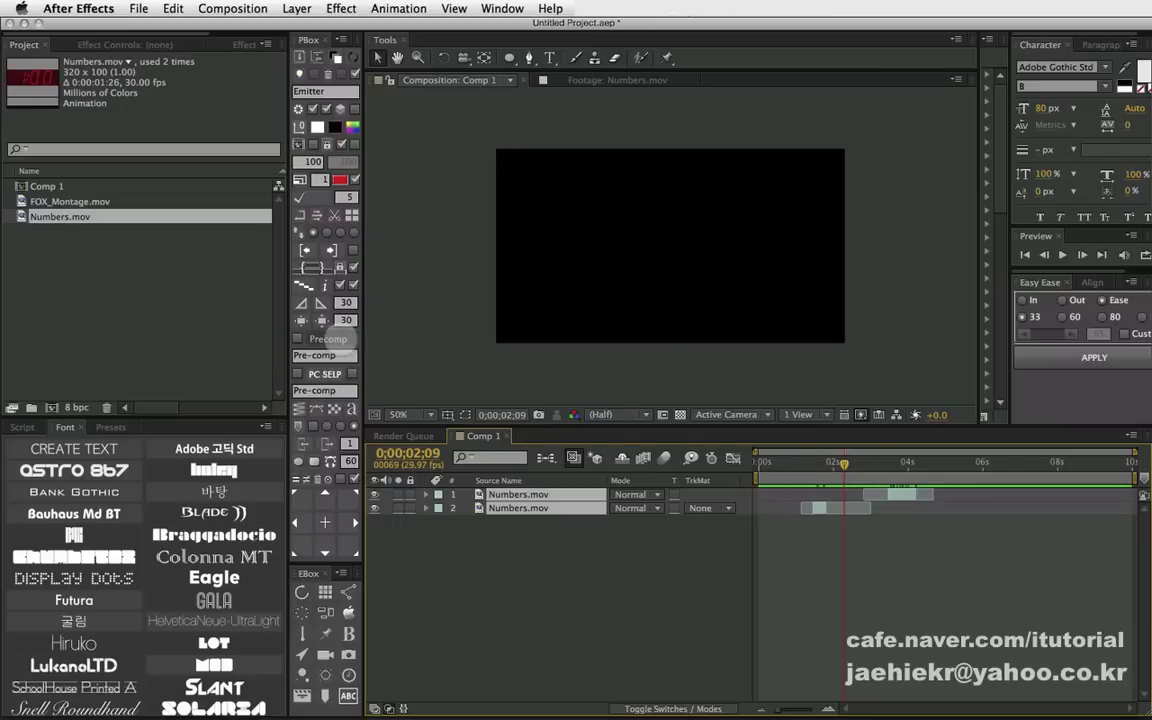
{"action": "left_click", "coordinate": [330, 339]}
{"action": "mouse_move", "coordinate": [815, 462]}
{"action": "left_mouse_down"}
{"action": "mouse_move", "coordinate": [903, 465]}
{"action": "mouse_move", "coordinate": [836, 464]}
{"action": "left_mouse_up"}
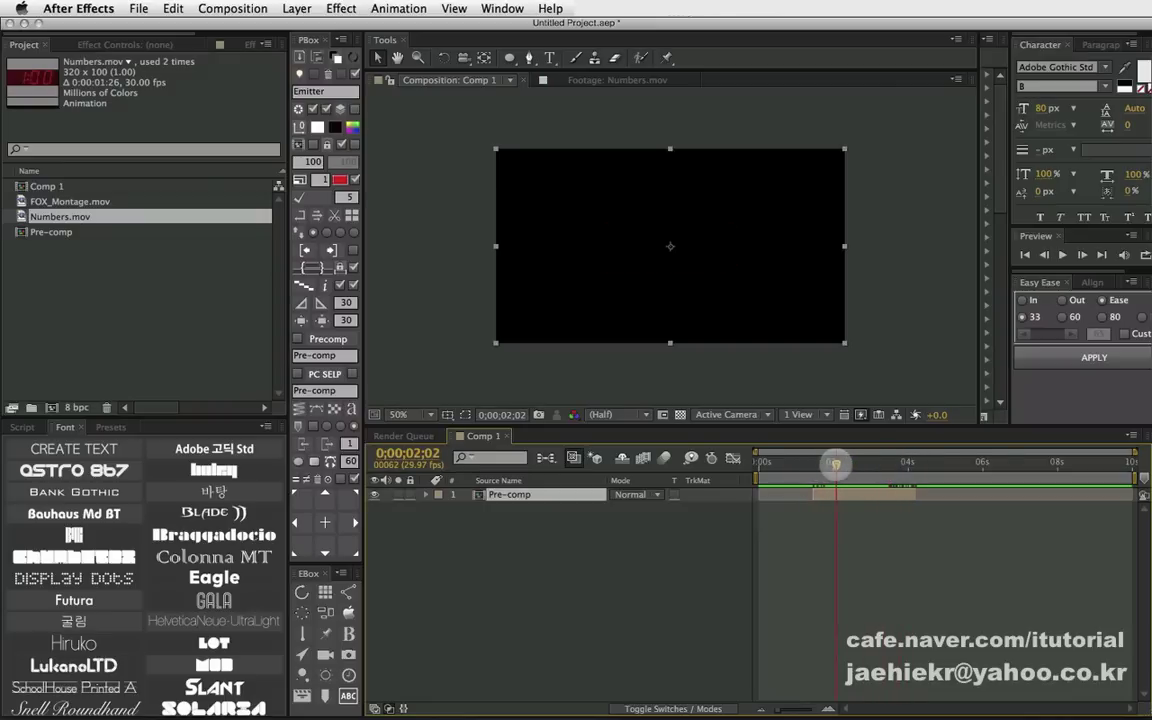
{"action": "key", "text": "cmd+z"}
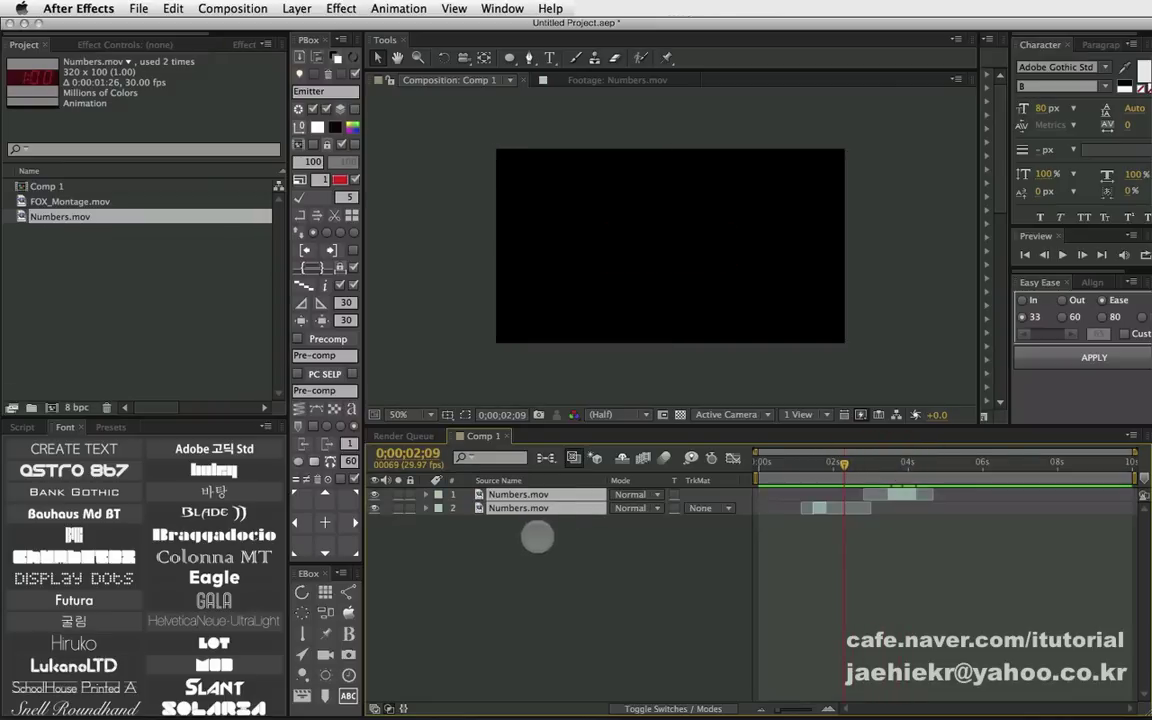
- Pre-compose via the Layer menu into Pre-comp 1, inspect it, return to Comp 1, and undo
{"action": "left_click", "coordinate": [543, 537]}
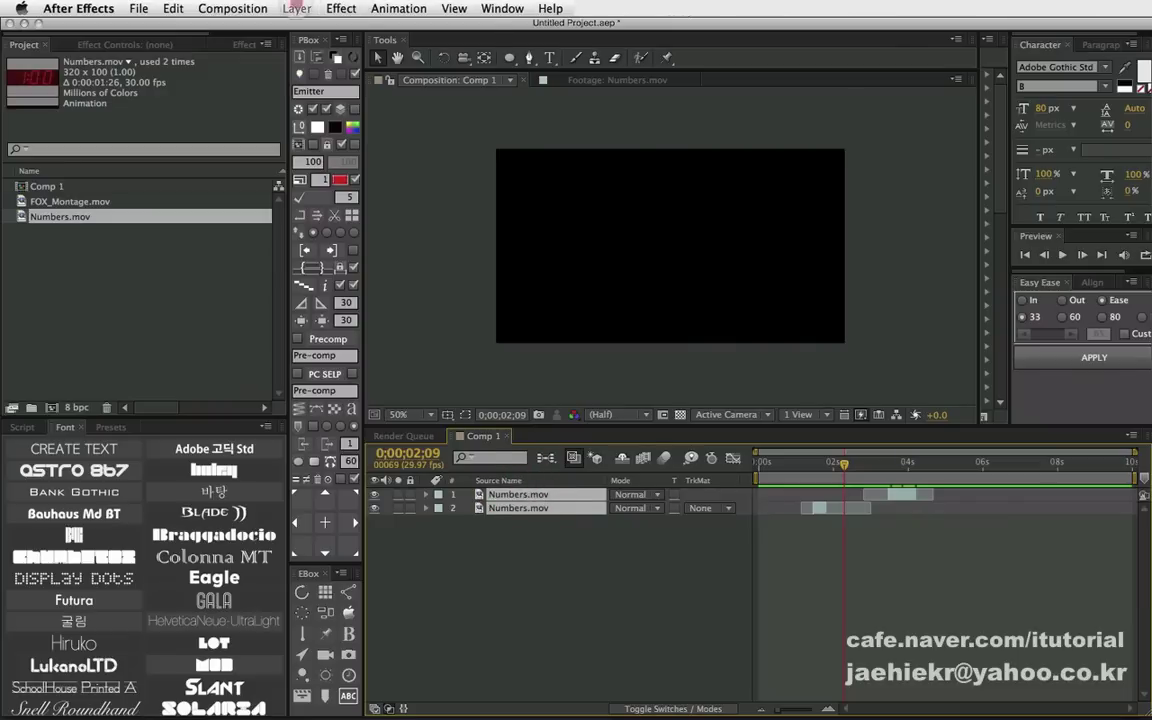
{"action": "left_click", "coordinate": [297, 8]}
{"action": "left_click", "coordinate": [330, 537]}
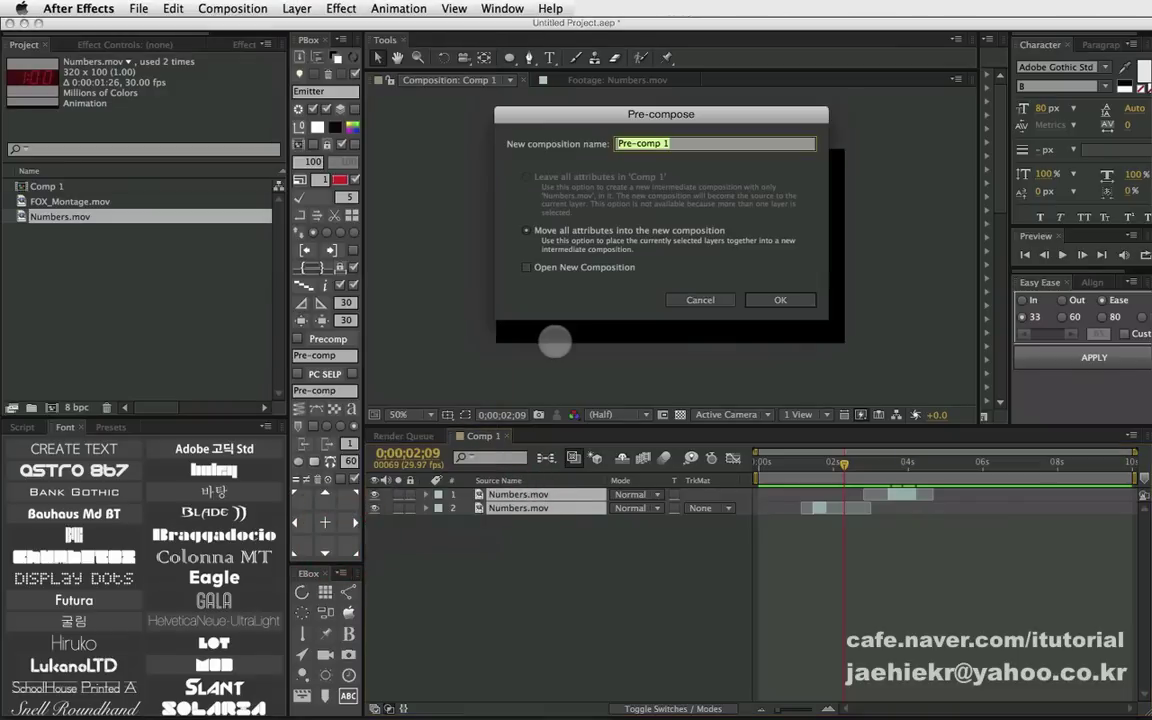
{"action": "left_click", "coordinate": [772, 299]}
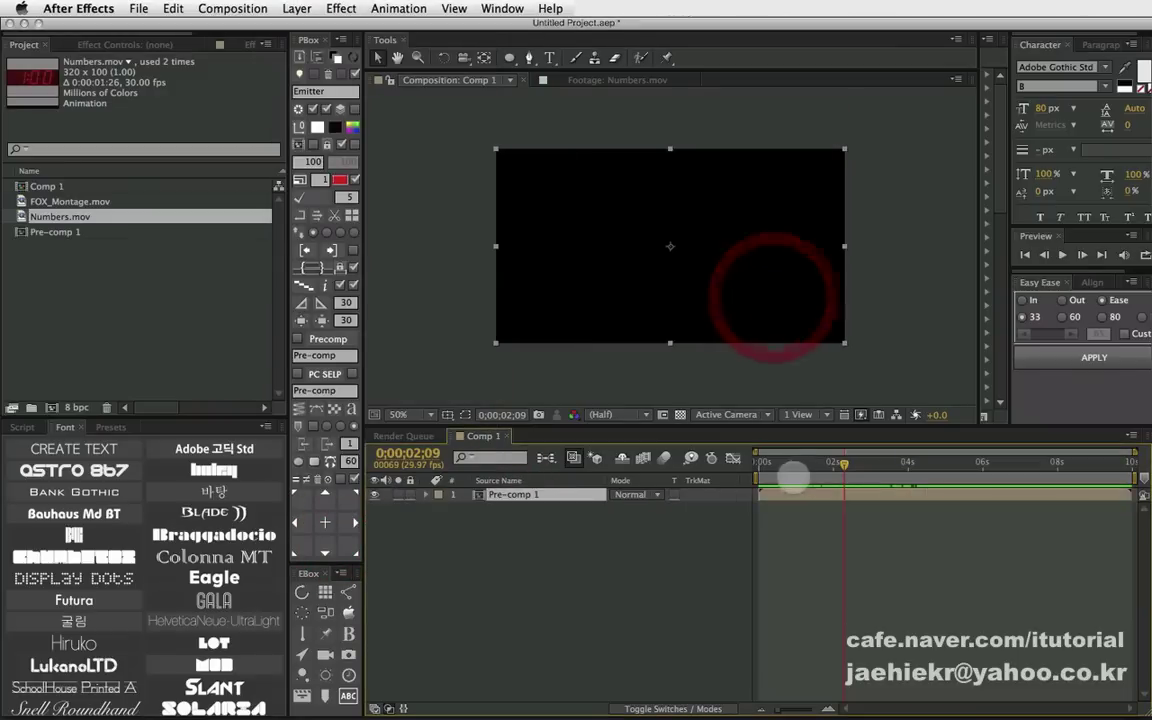
{"action": "left_click_drag", "start_coordinate": [828, 464], "coordinate": [817, 464]}
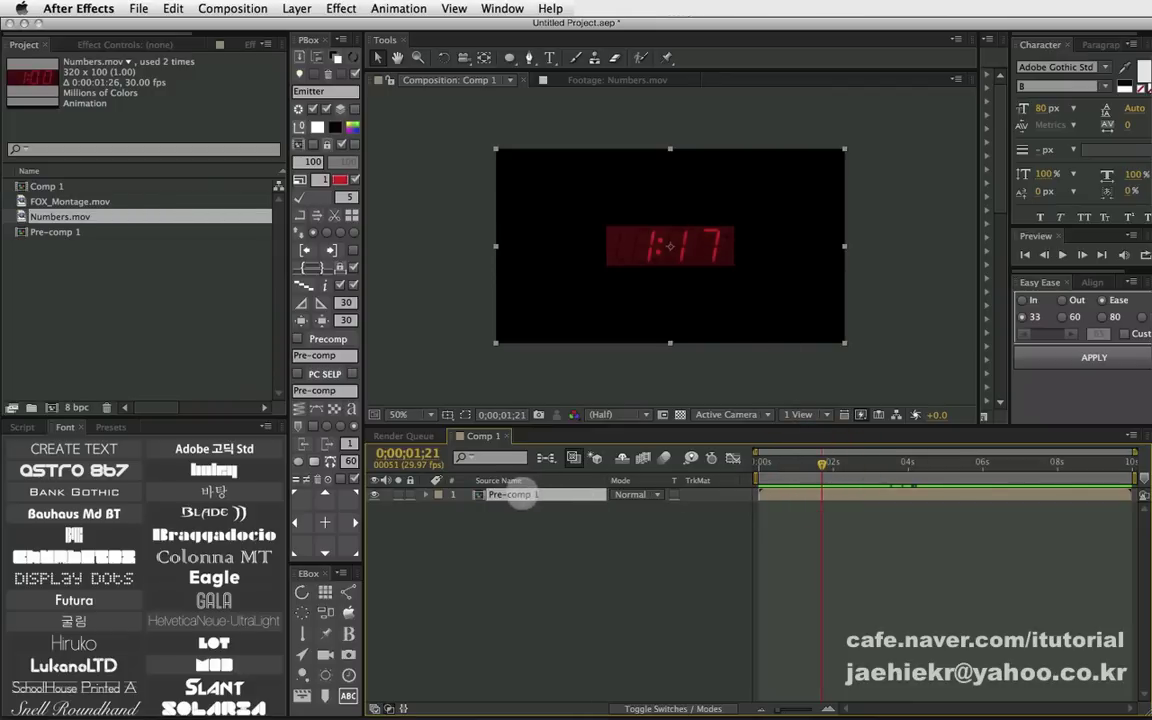
{"action": "double_click", "coordinate": [512, 495]}
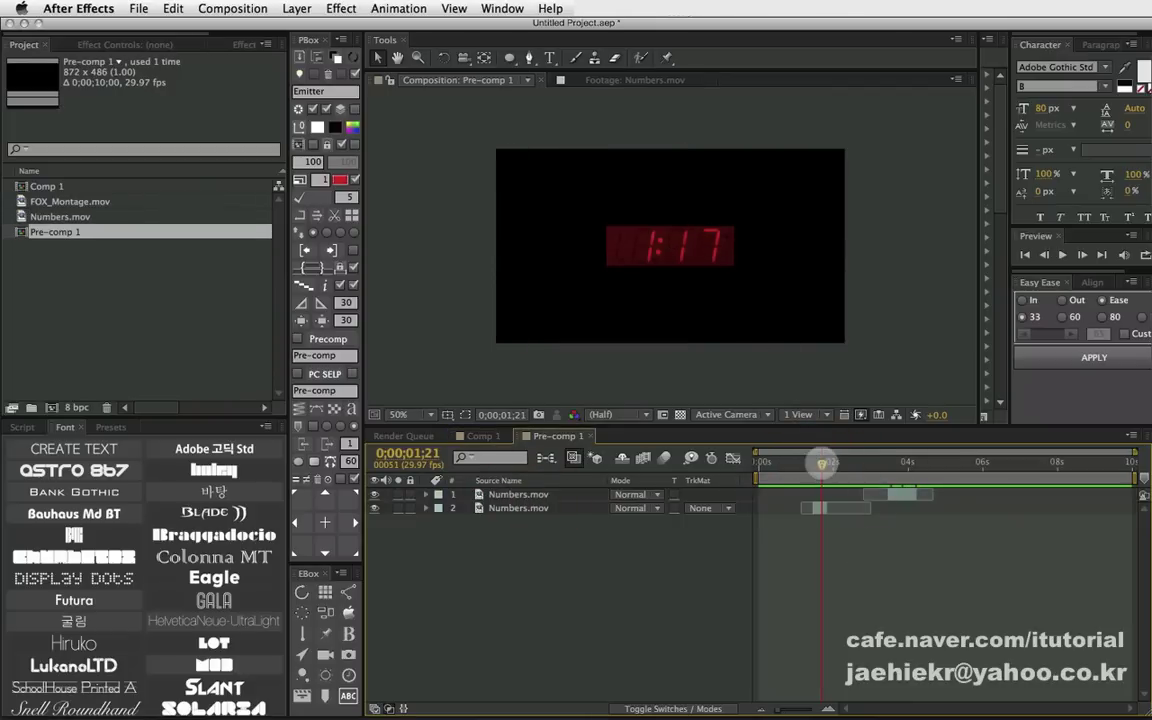
{"action": "left_click", "coordinate": [821, 463]}
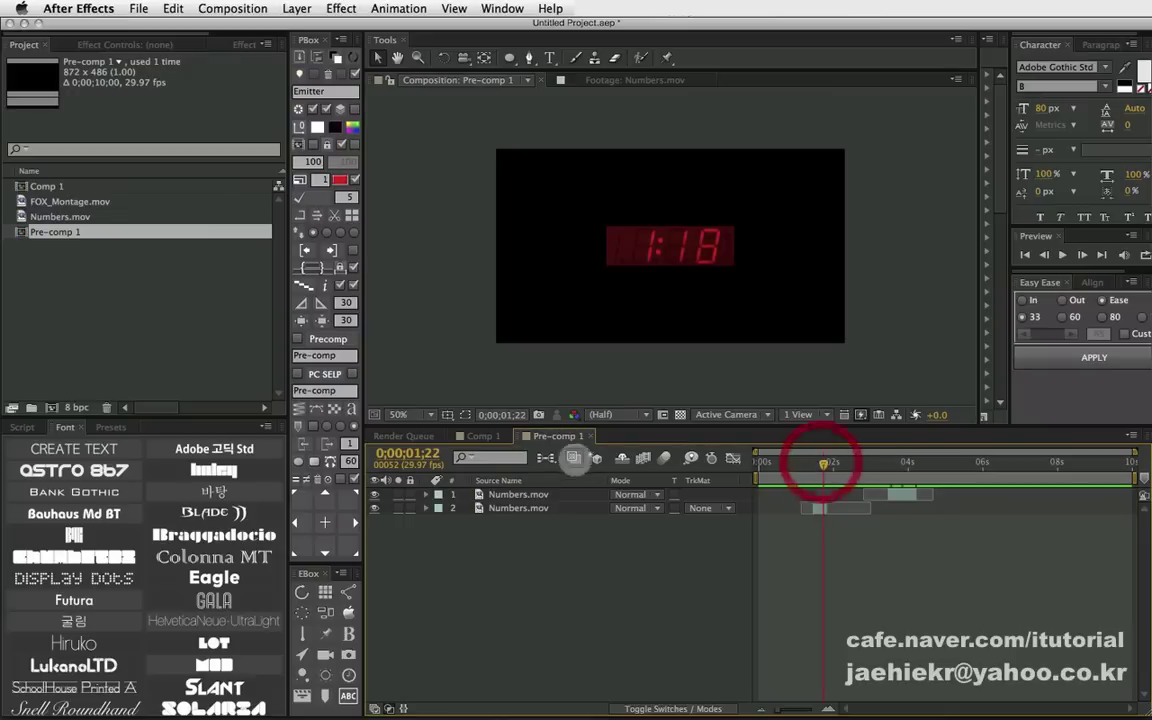
{"action": "left_click", "coordinate": [483, 436]}
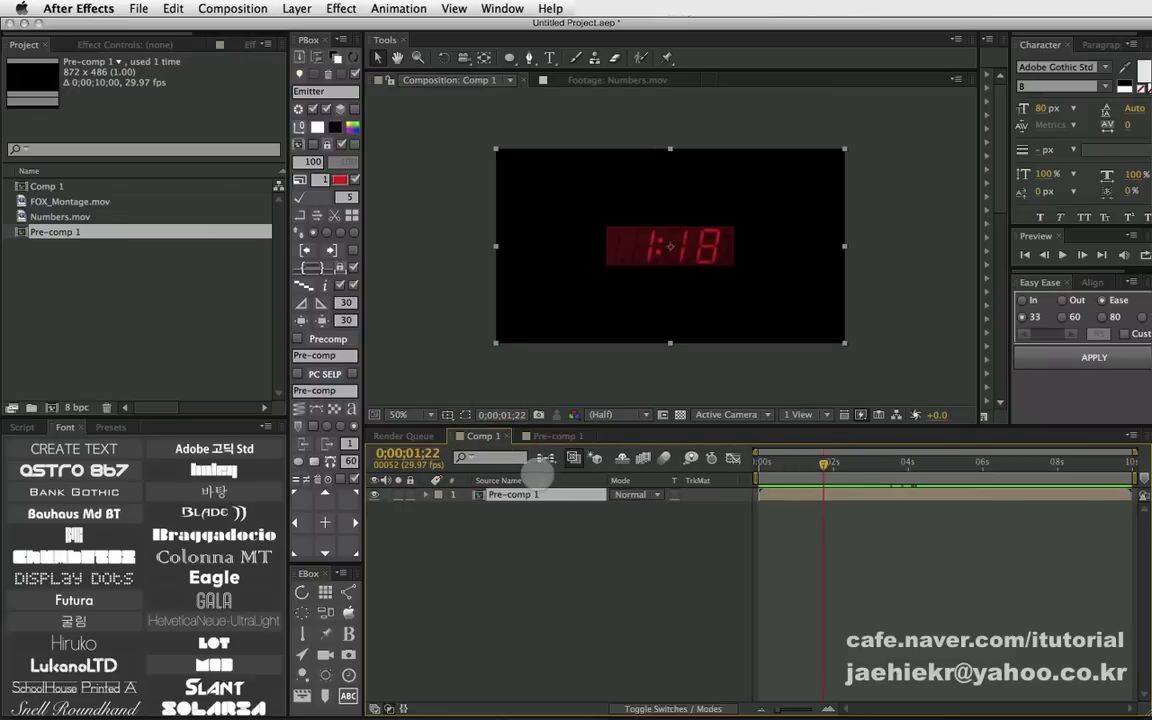
{"action": "key", "text": "ctrl+shift+u"}
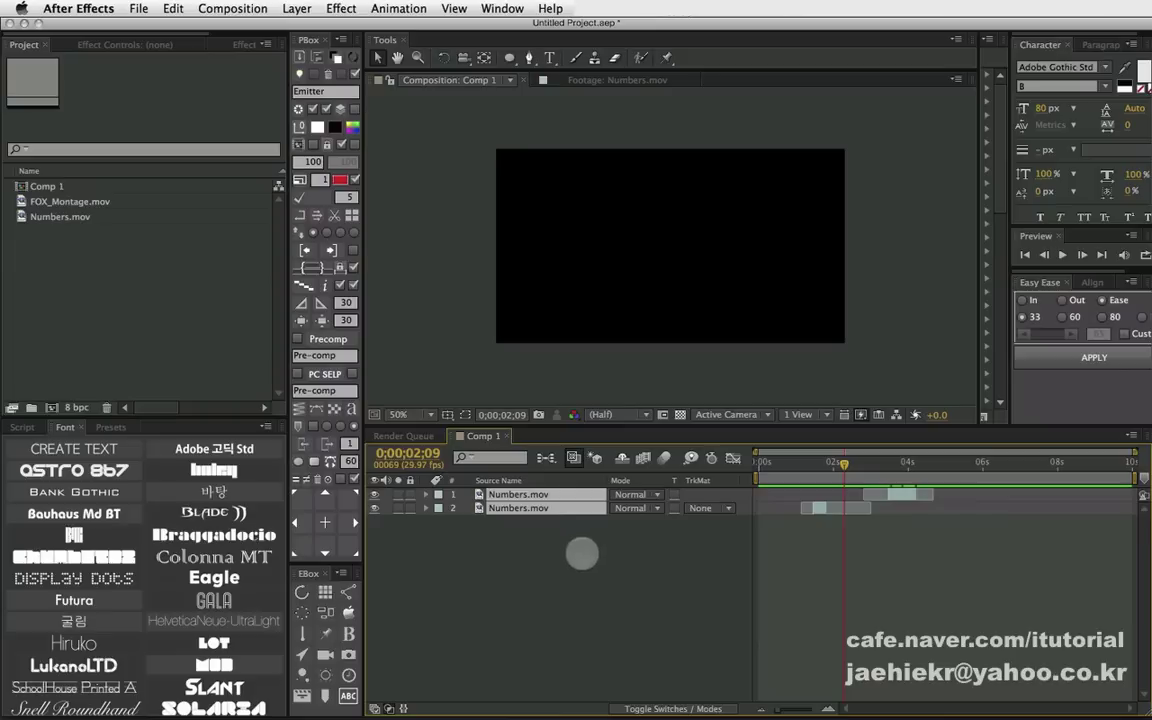
- Pre-compose both layers with the button again, open the Pre-comp, then undo
{"action": "left_click_drag", "start_coordinate": [560, 548], "coordinate": [527, 489]}
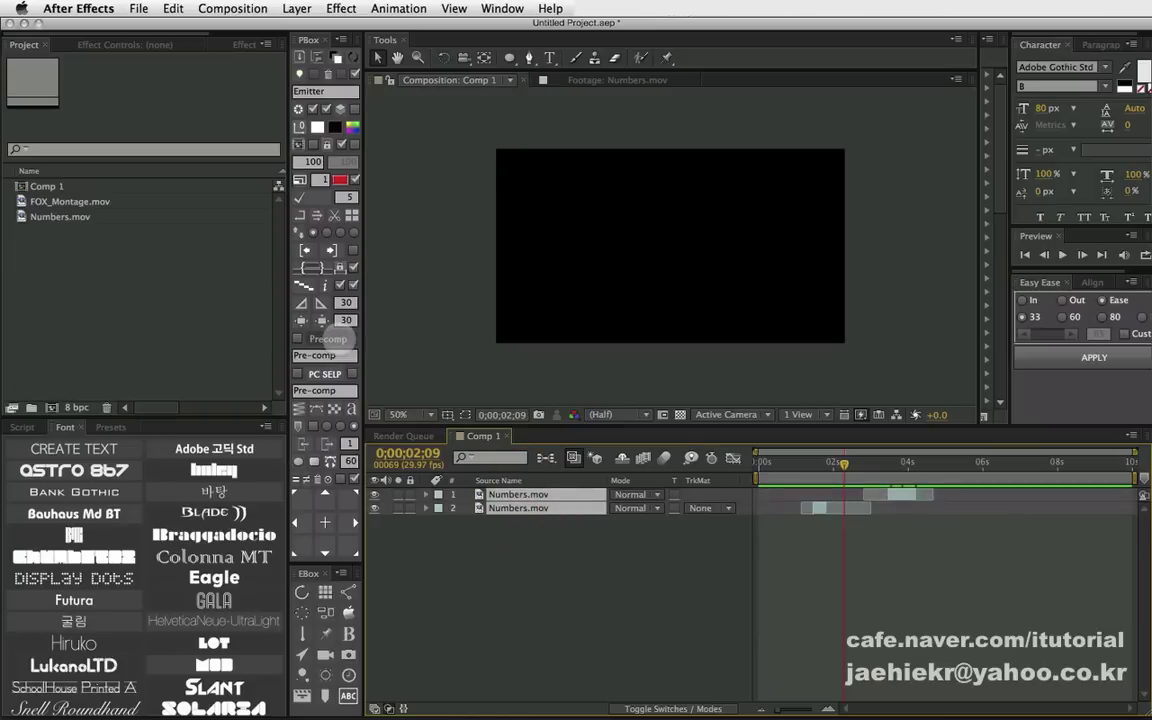
{"action": "left_click", "coordinate": [328, 339]}
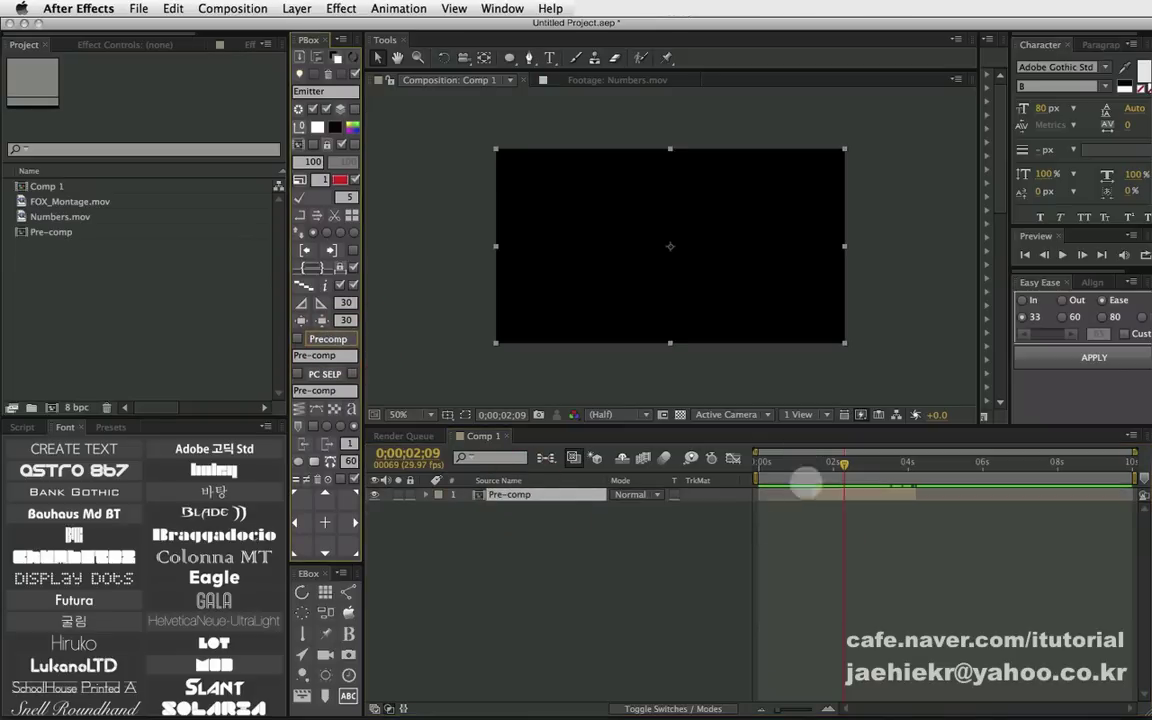
{"action": "left_click_drag", "start_coordinate": [838, 462], "coordinate": [816, 461]}
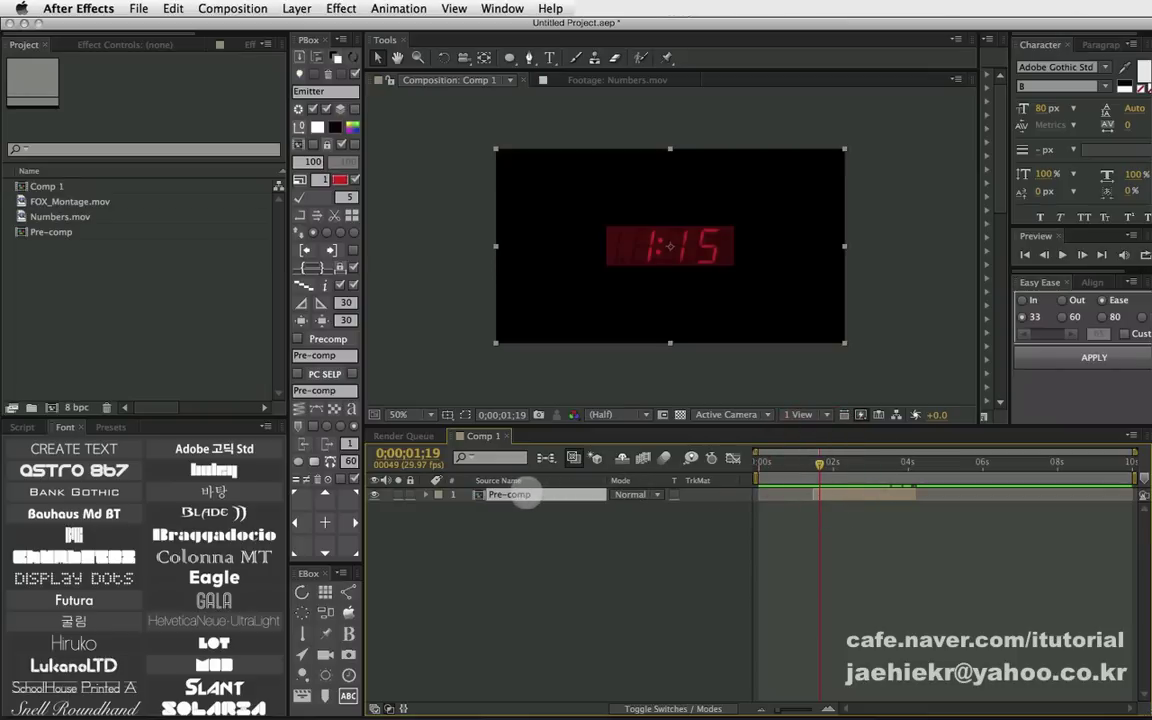
{"action": "double_click", "coordinate": [522, 494]}
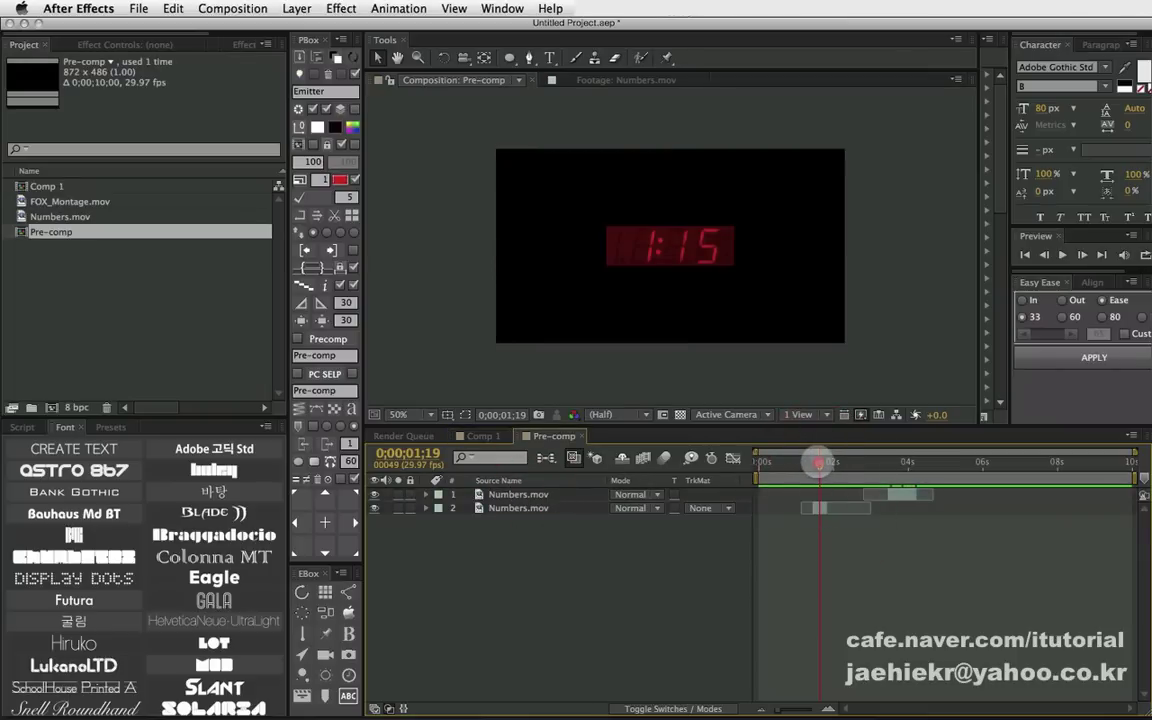
{"action": "key", "text": "ctrl+z"}
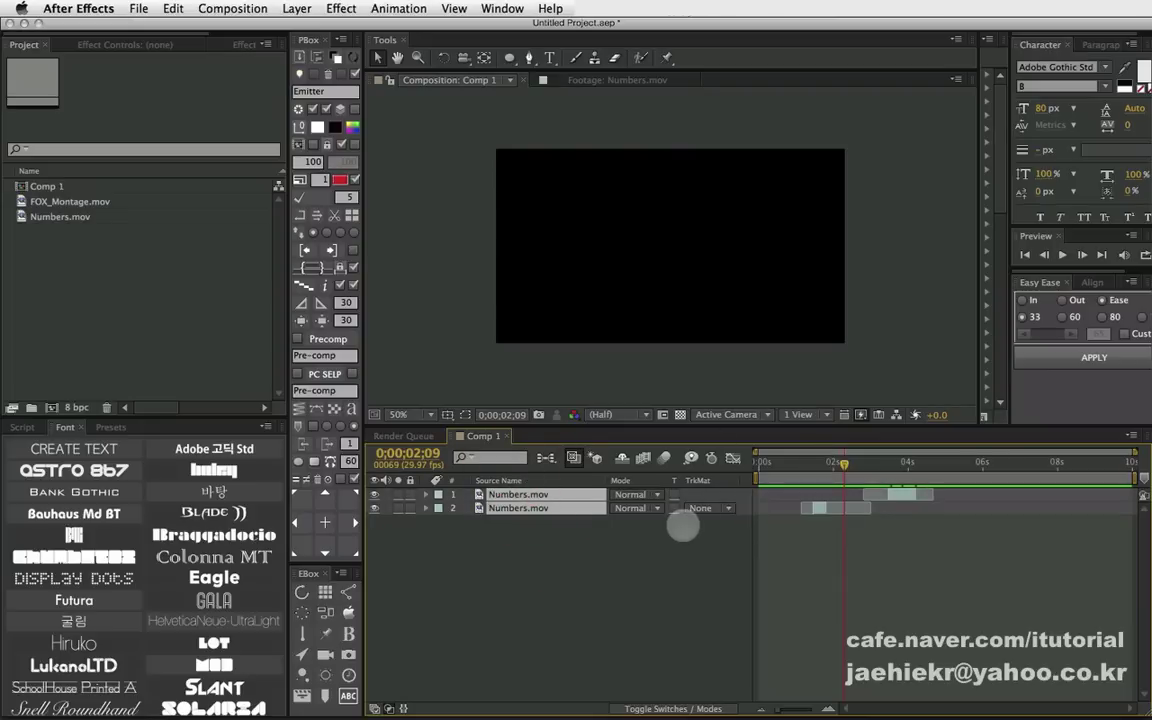
- Pre-compose once more, view Pre-comp at 0;00;05;18, undo, and reselect both Numbers.mov layers
{"action": "left_click", "coordinate": [340, 339]}
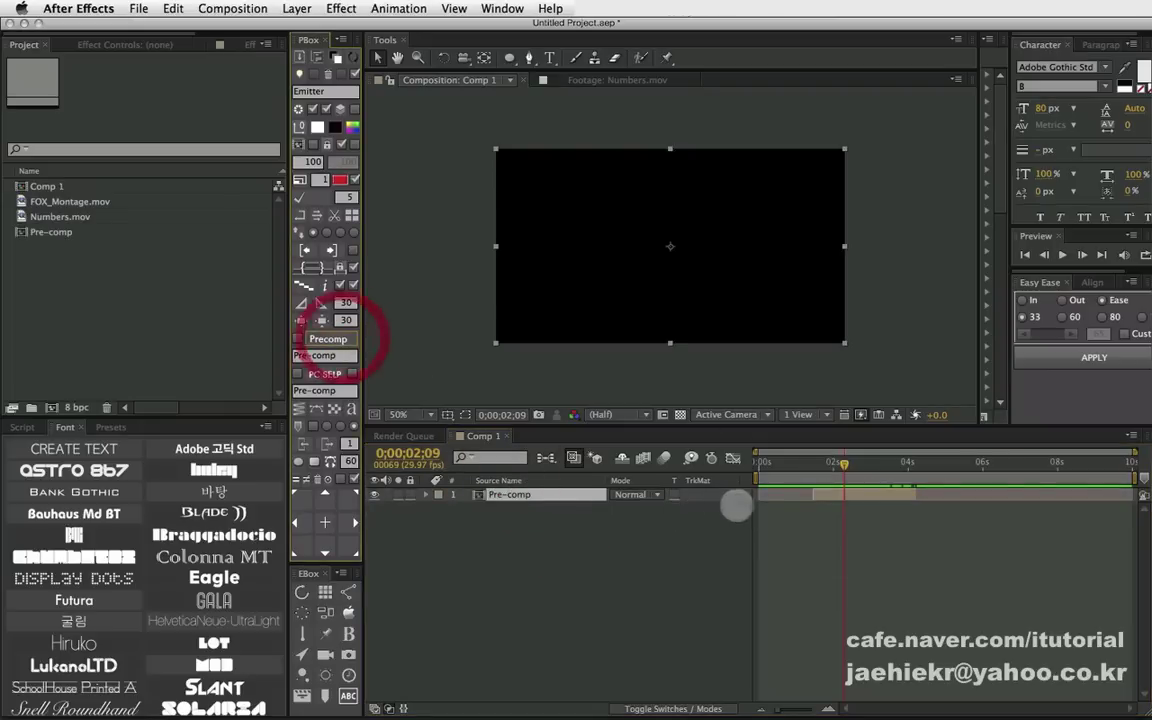
{"action": "left_click", "coordinate": [570, 491]}
{"action": "double_click", "coordinate": [570, 491]}
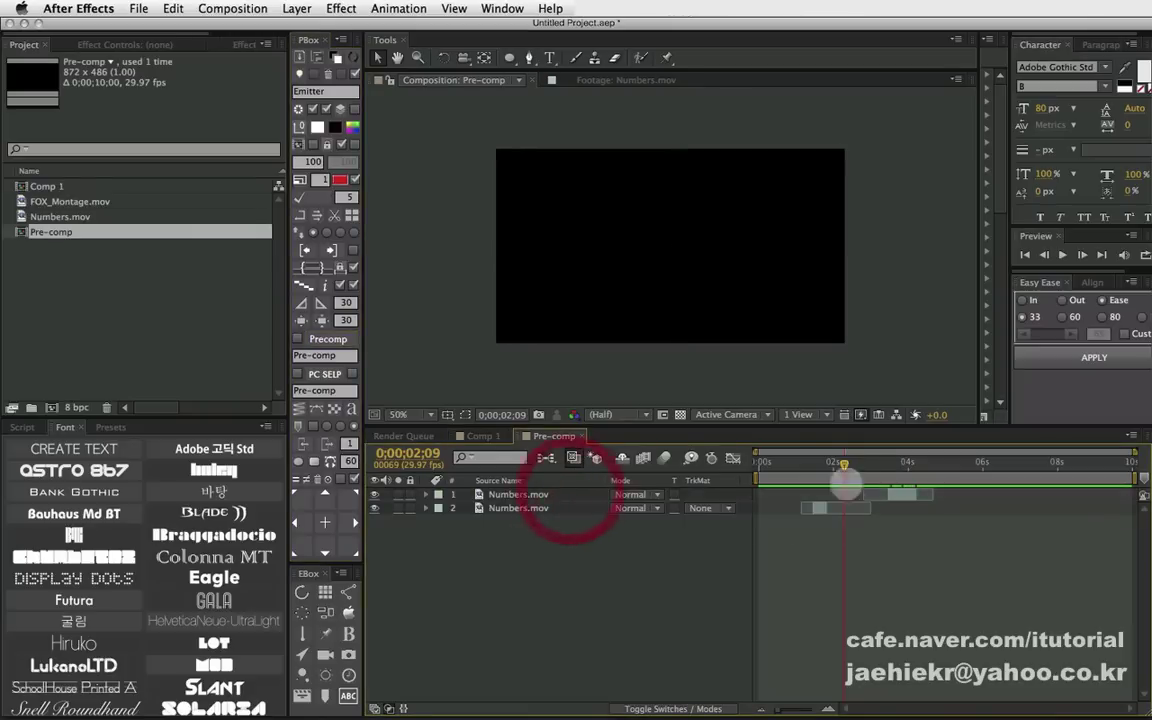
{"action": "mouse_move", "coordinate": [770, 462]}
{"action": "left_mouse_down"}
{"action": "mouse_move", "coordinate": [968, 445]}
{"action": "mouse_move", "coordinate": [760, 462]}
{"action": "left_mouse_up"}
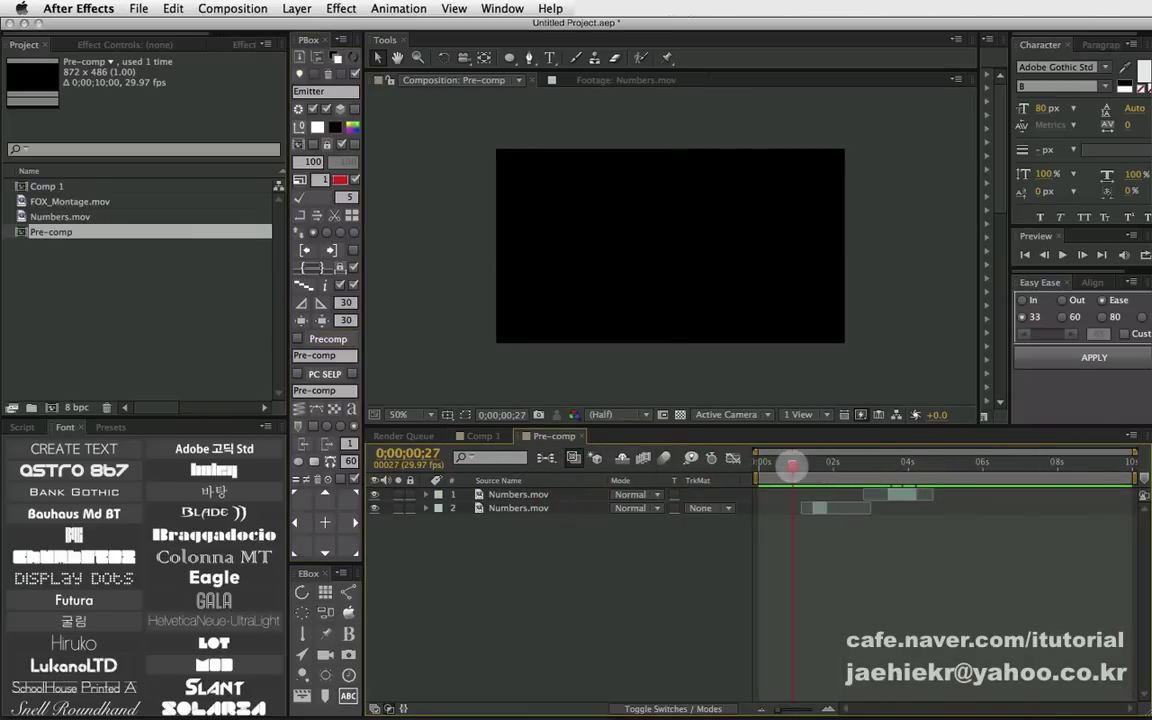
{"action": "key", "text": "ctrl+z"}
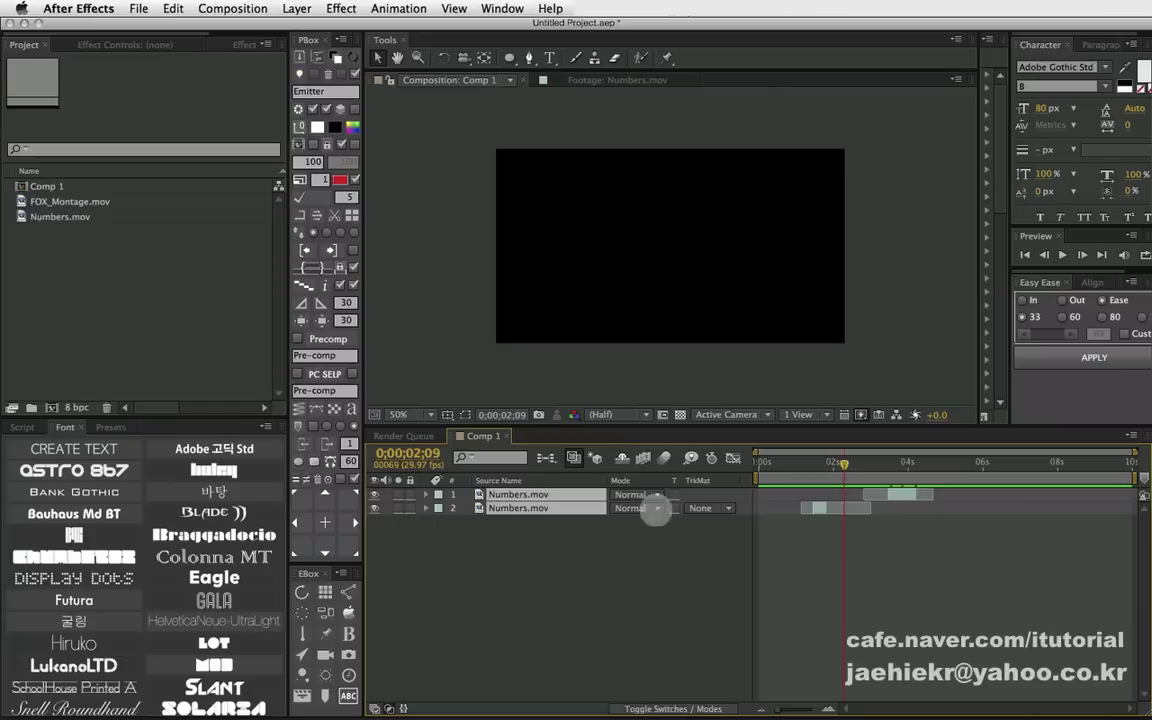
{"action": "left_click_drag", "start_coordinate": [549, 540], "coordinate": [522, 494]}
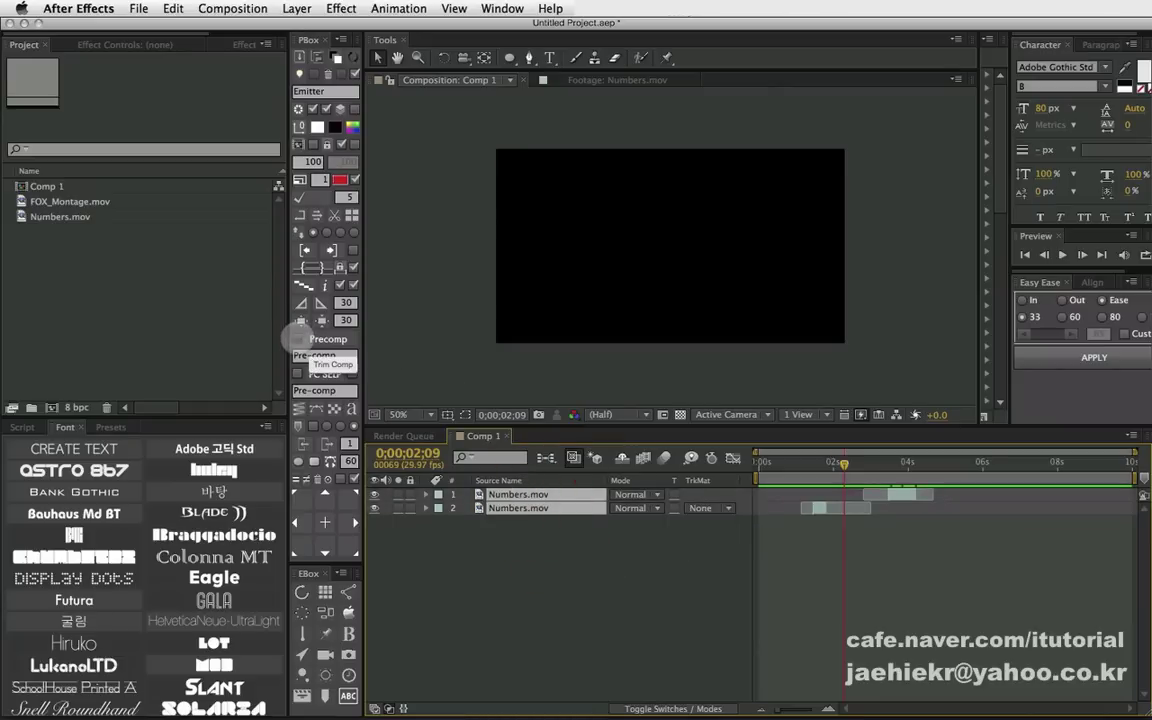
- Turn on the PBox Precomp option and pre-compose the two Numbers.mov layers
{"action": "left_click", "coordinate": [297, 338]}
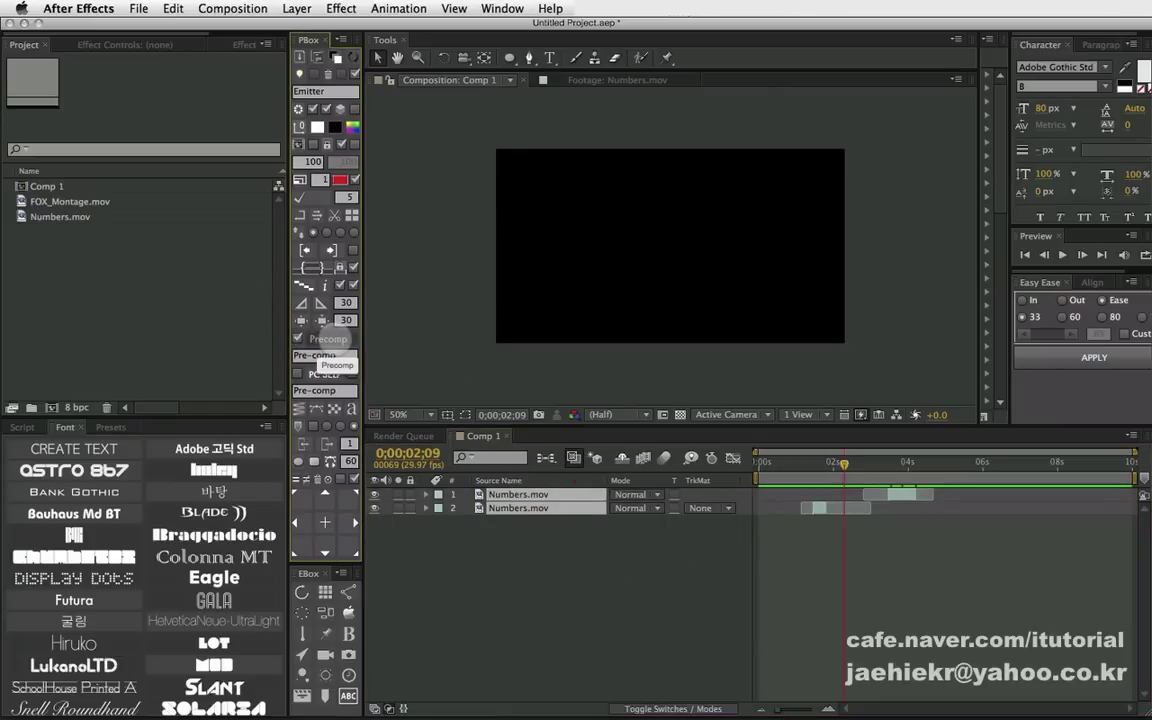
{"action": "left_click", "coordinate": [314, 355]}
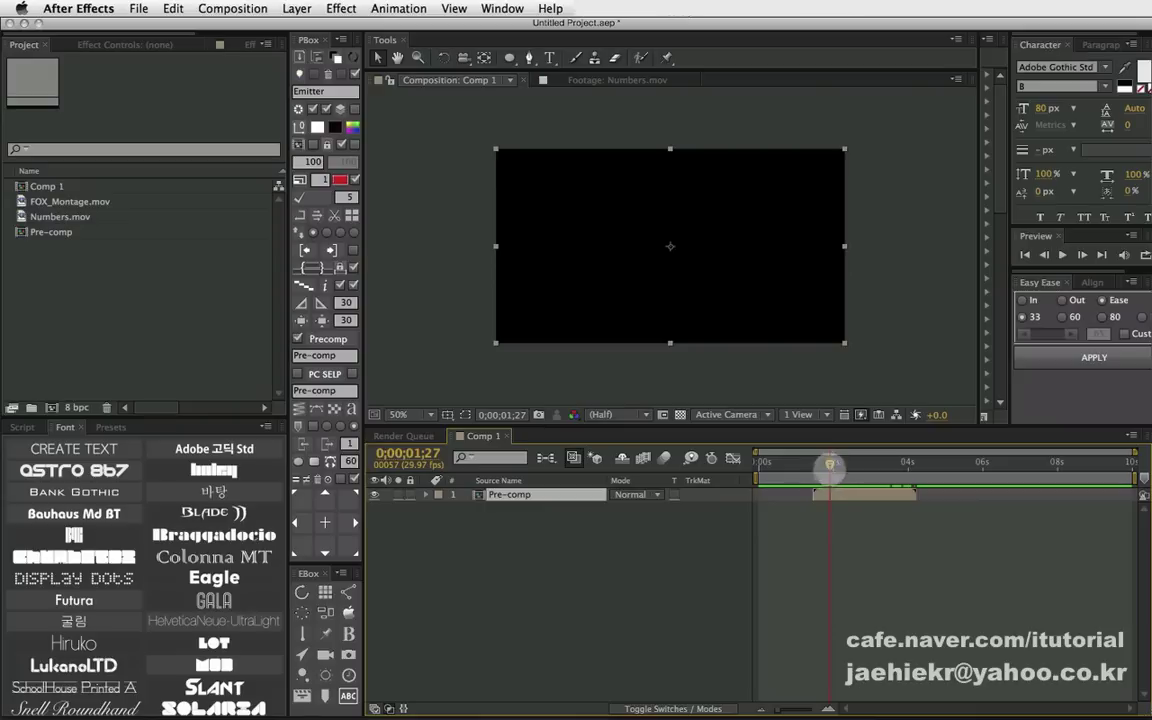
{"action": "left_click_drag", "start_coordinate": [829, 464], "coordinate": [829, 463]}
{"action": "mouse_move", "coordinate": [829, 463]}
{"action": "left_mouse_down"}
{"action": "mouse_move", "coordinate": [735, 460]}
{"action": "mouse_move", "coordinate": [1128, 465]}
{"action": "mouse_move", "coordinate": [760, 462]}
{"action": "left_mouse_up"}
- Open the new Pre-comp, play its animation, and return to Comp 1
{"action": "double_click", "coordinate": [545, 494]}
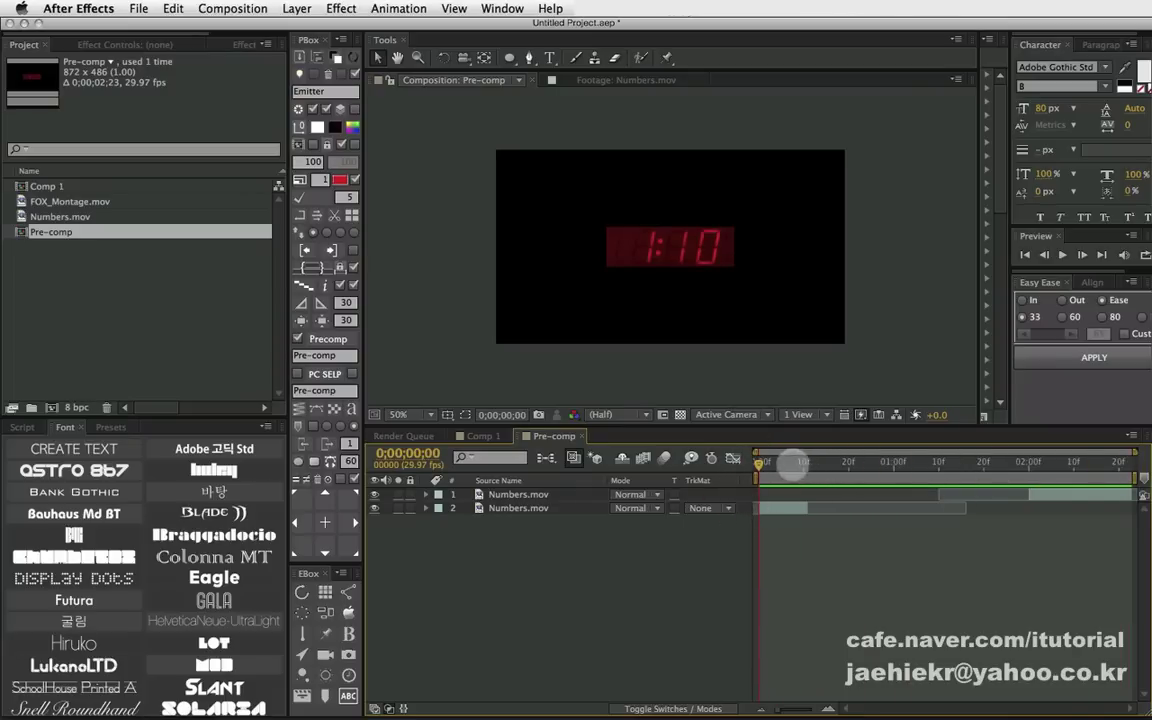
{"action": "left_click_drag", "start_coordinate": [771, 462], "coordinate": [772, 465]}
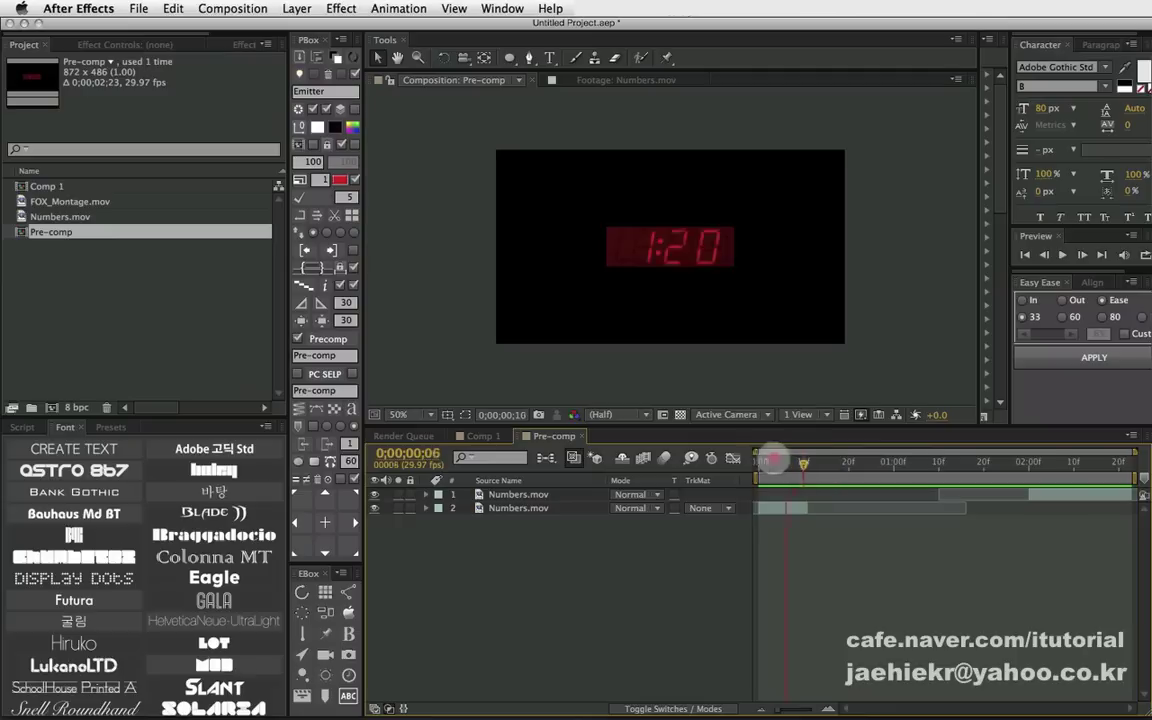
{"action": "key", "text": "space"}
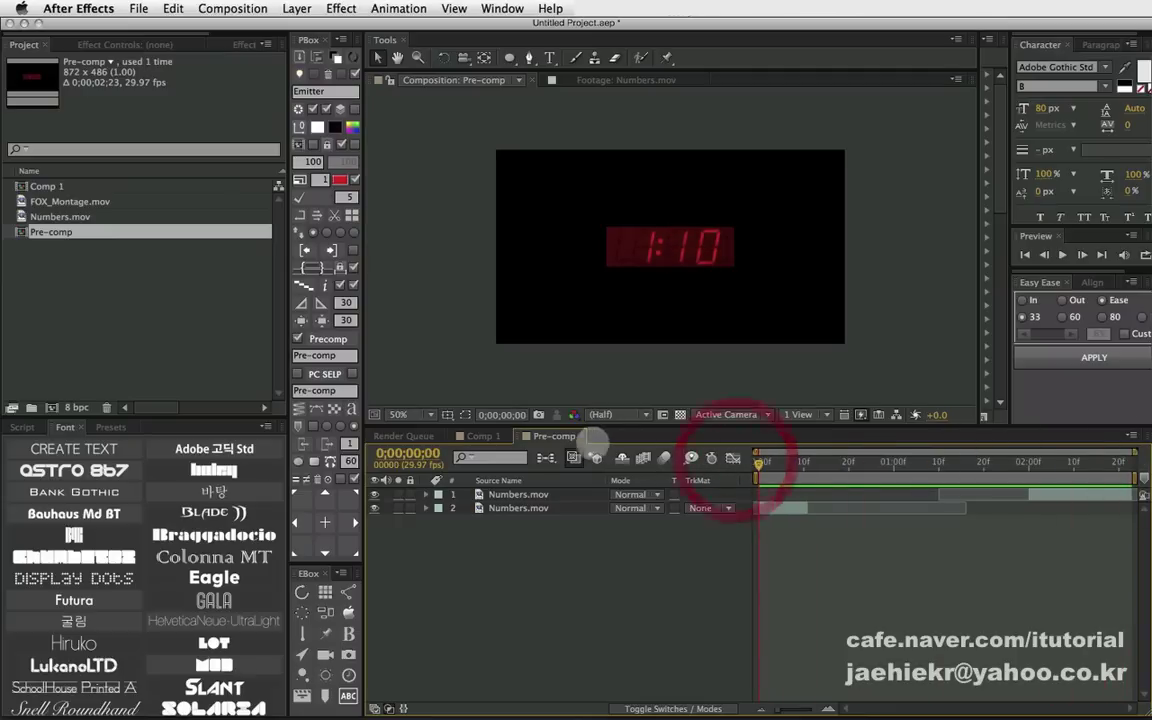
{"action": "left_click", "coordinate": [500, 436]}
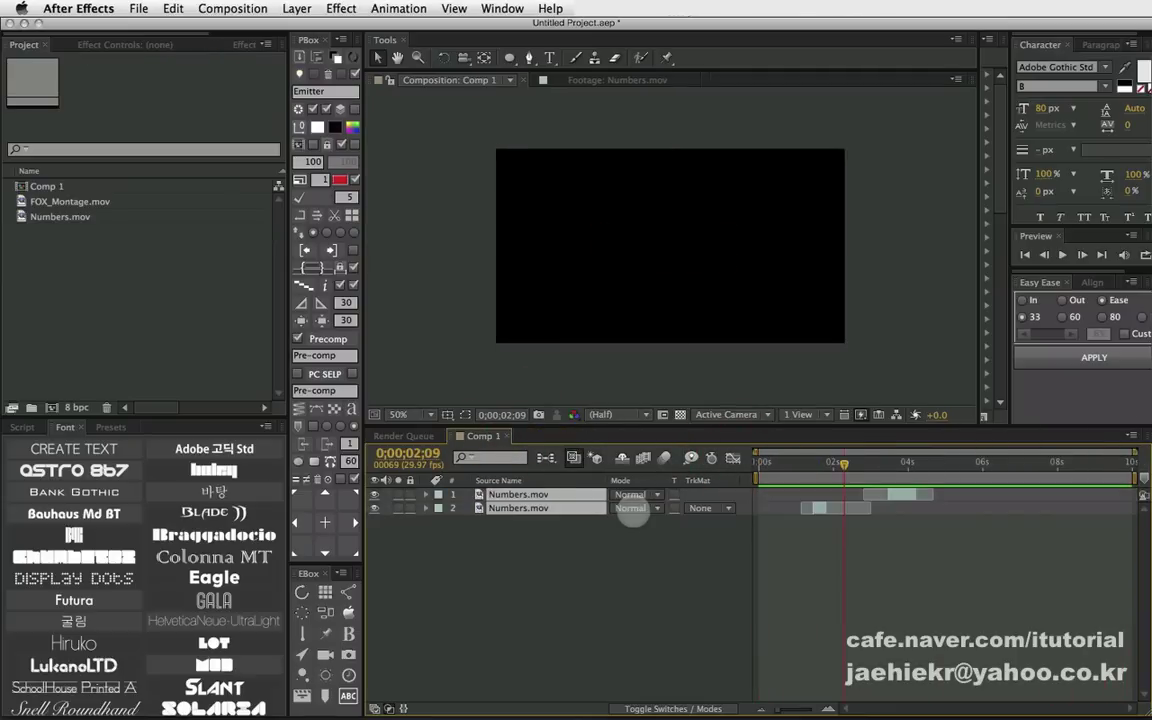
- Duplicate layer 2 Numbers.mov and drag the copies, layers 3 and 4, progressively later on the timeline
{"action": "left_click_drag", "start_coordinate": [554, 532], "coordinate": [532, 481]}
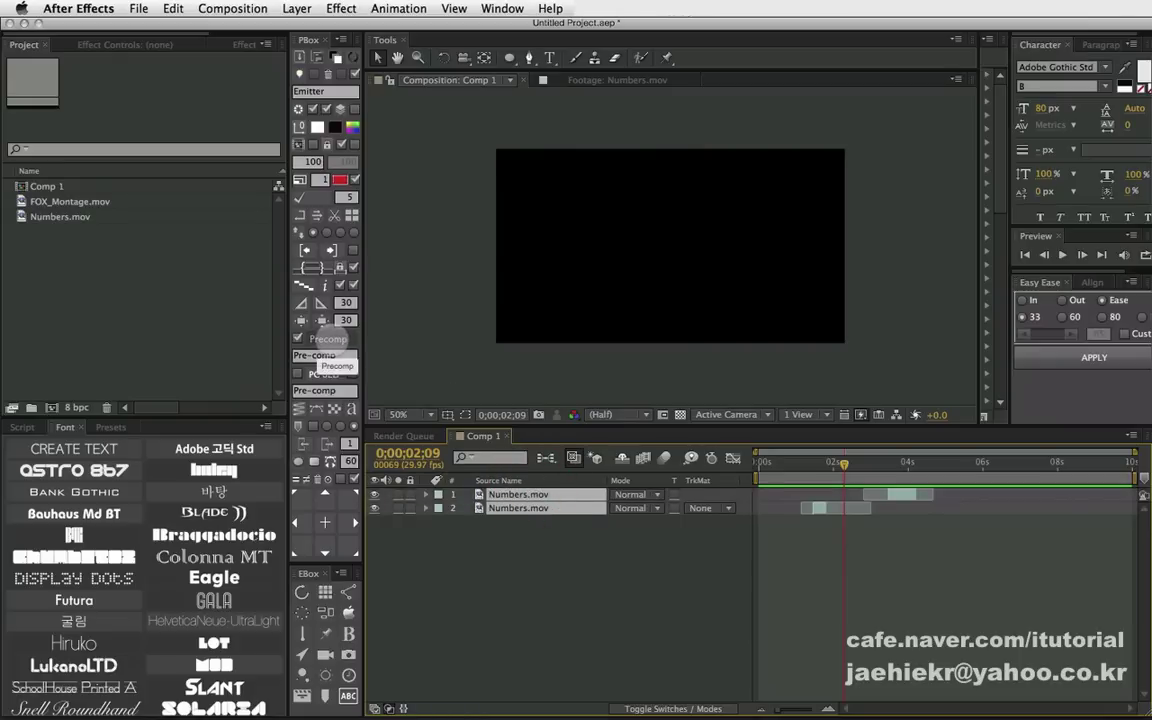
{"action": "left_click", "coordinate": [578, 542]}
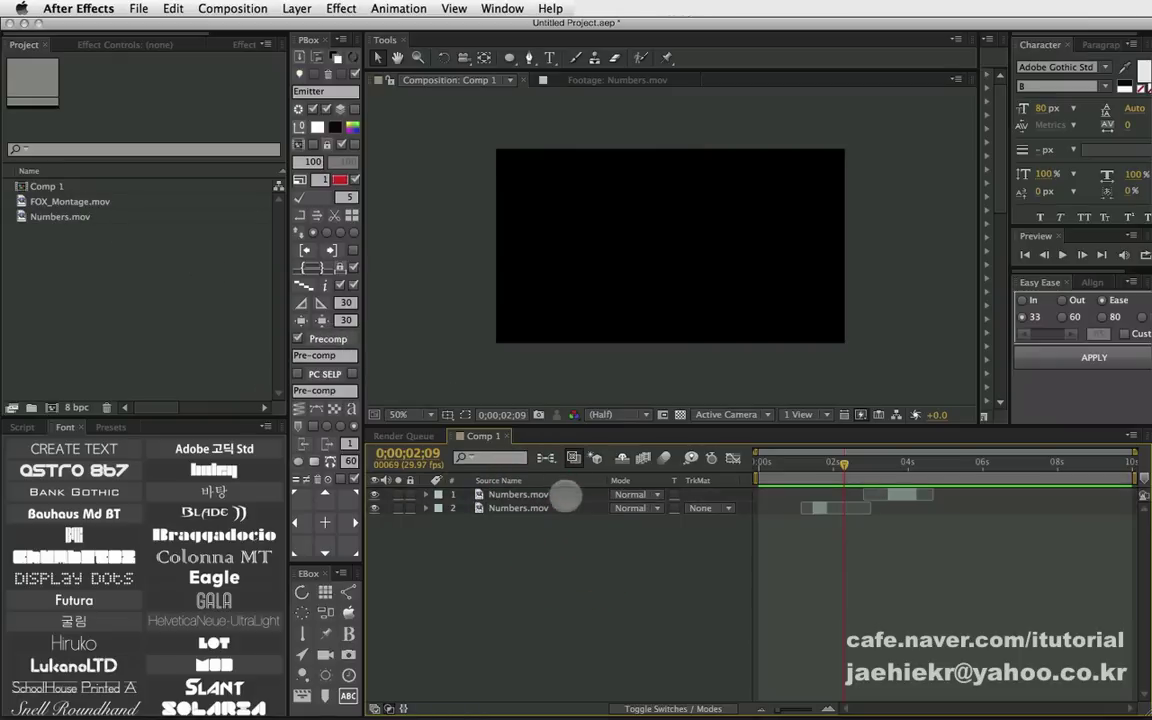
{"action": "left_click", "coordinate": [528, 509]}
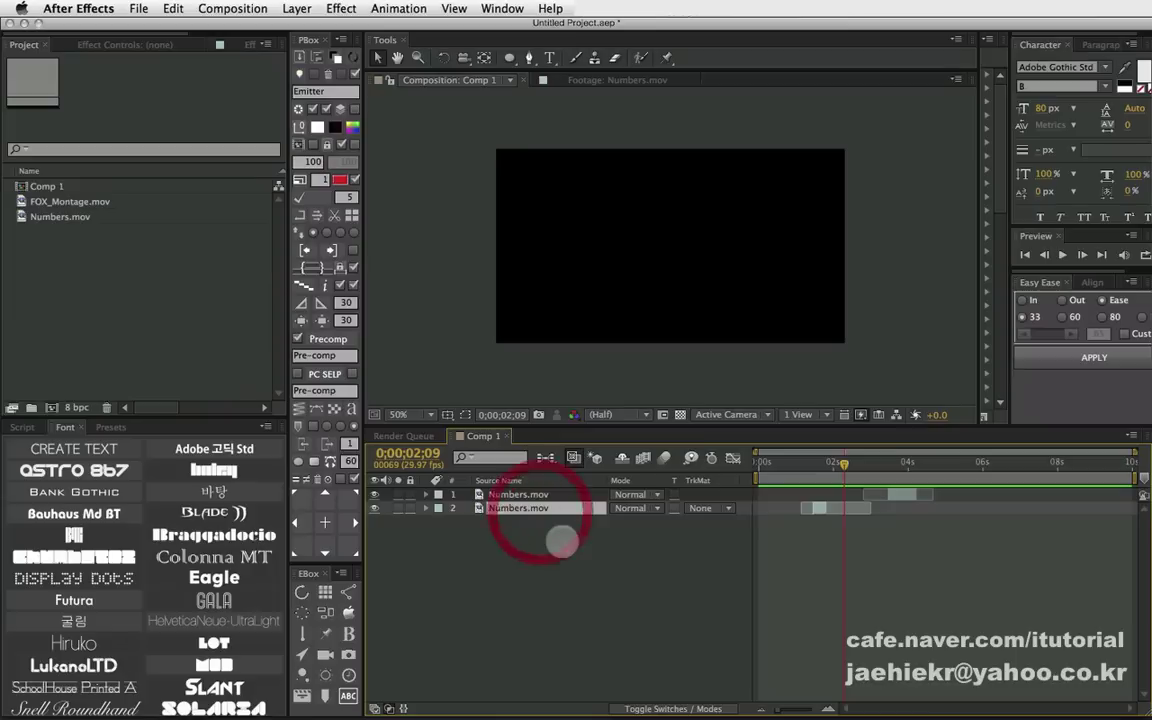
{"action": "key", "text": "ctrl+d"}
{"action": "key", "text": "ctrl+d"}
{"action": "left_click_drag", "start_coordinate": [818, 522], "coordinate": [918, 521]}
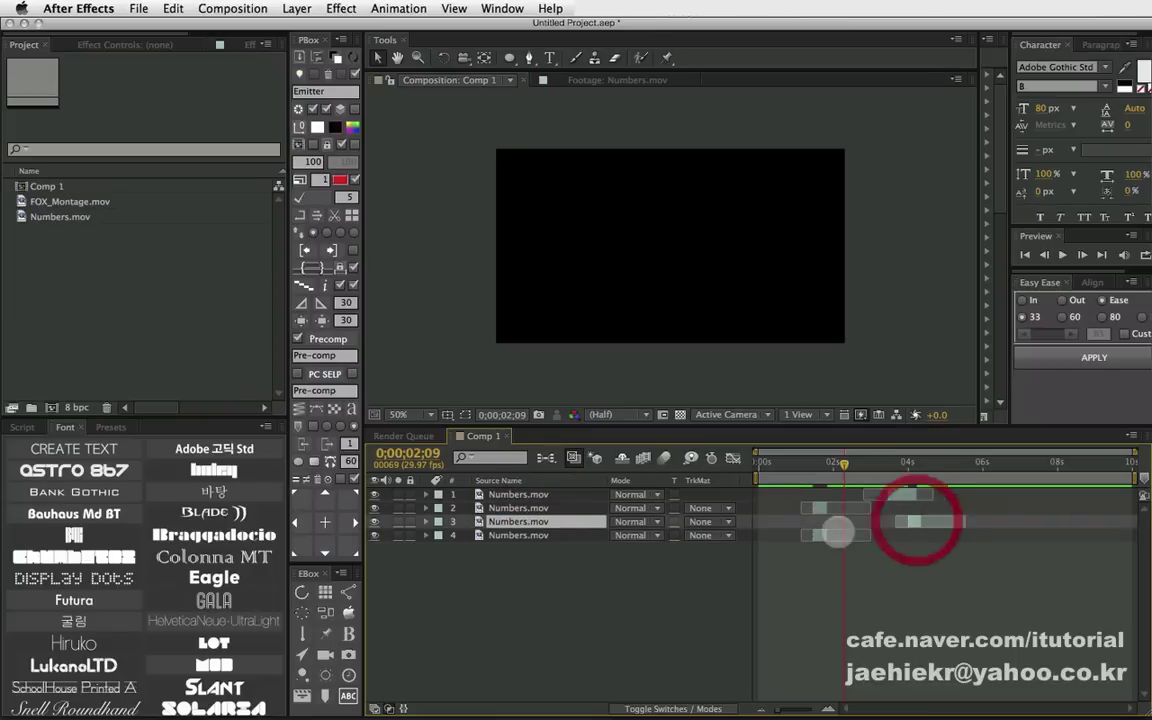
{"action": "left_click_drag", "start_coordinate": [818, 535], "coordinate": [998, 535]}
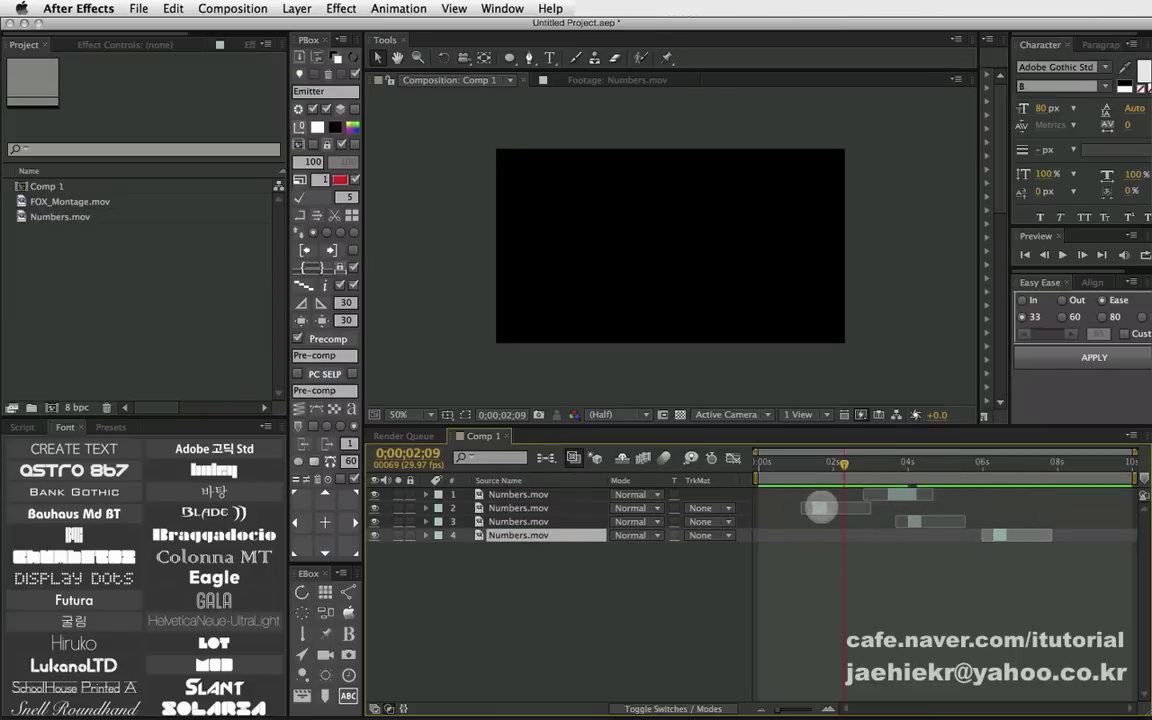
{"action": "left_click_drag", "start_coordinate": [820, 508], "coordinate": [828, 508]}
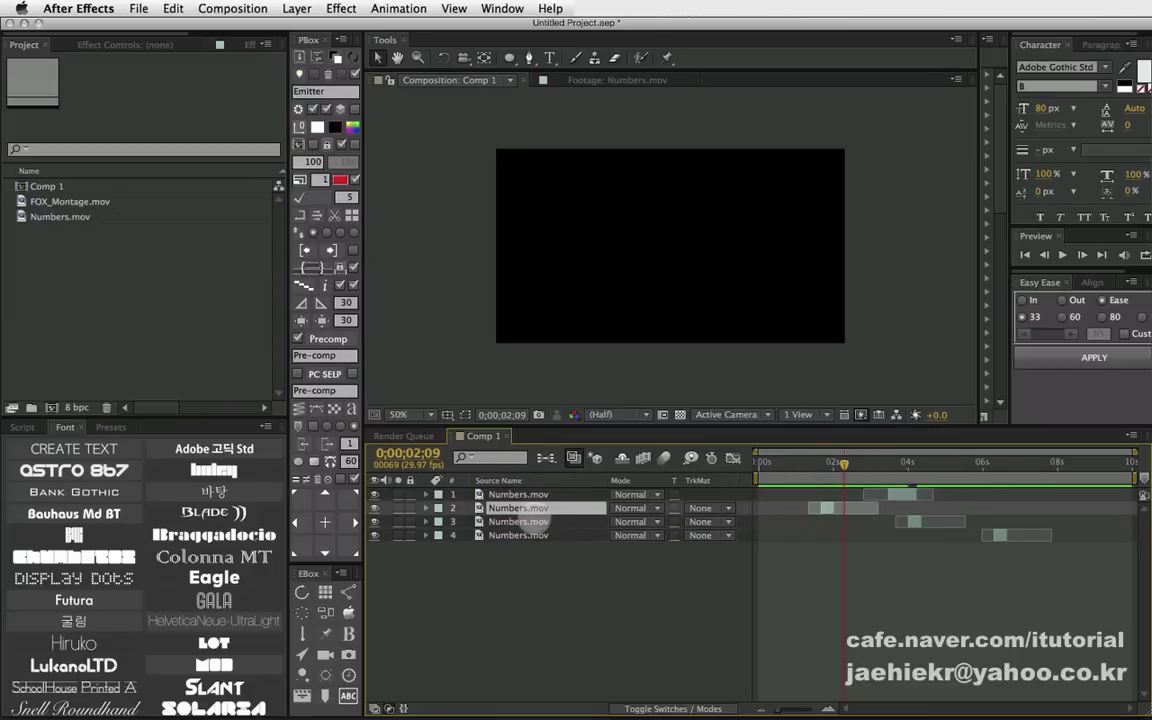
- Select layers 1 and 4 and pre-compose them with the PBox button
{"action": "left_click", "coordinate": [518, 521]}
{"action": "left_click", "coordinate": [520, 535], "text": "shift"}
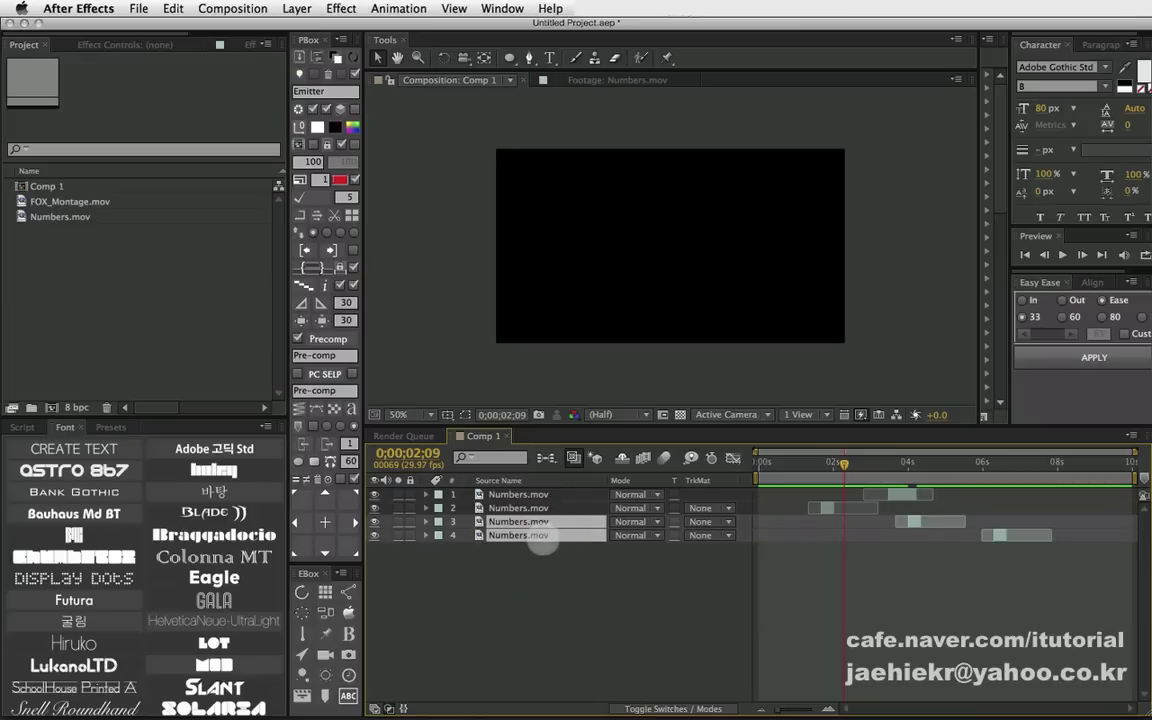
{"action": "left_click", "coordinate": [540, 555]}
{"action": "left_click", "coordinate": [535, 535]}
{"action": "left_click", "coordinate": [535, 495], "text": "super"}
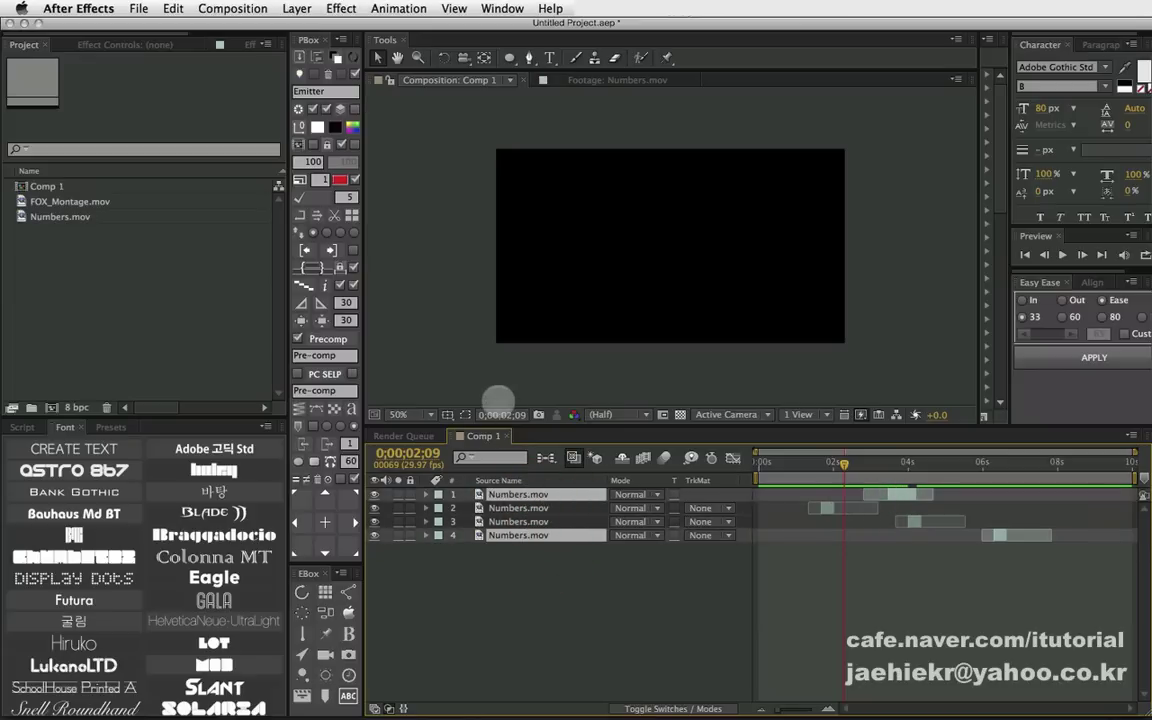
{"action": "left_click", "coordinate": [328, 338]}
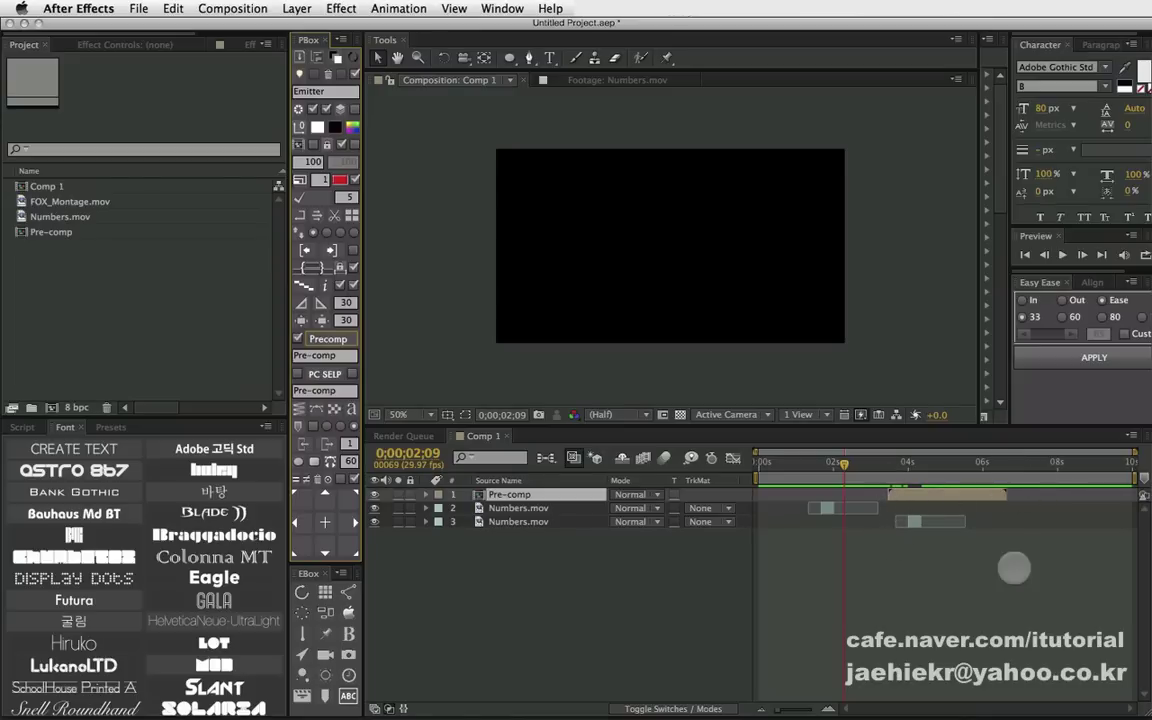
- Preview the Pre-comp from 0;00;03;07 and inside its composition, then undo the precompose
{"action": "left_click", "coordinate": [879, 461]}
{"action": "left_click_drag", "start_coordinate": [879, 461], "coordinate": [998, 462]}
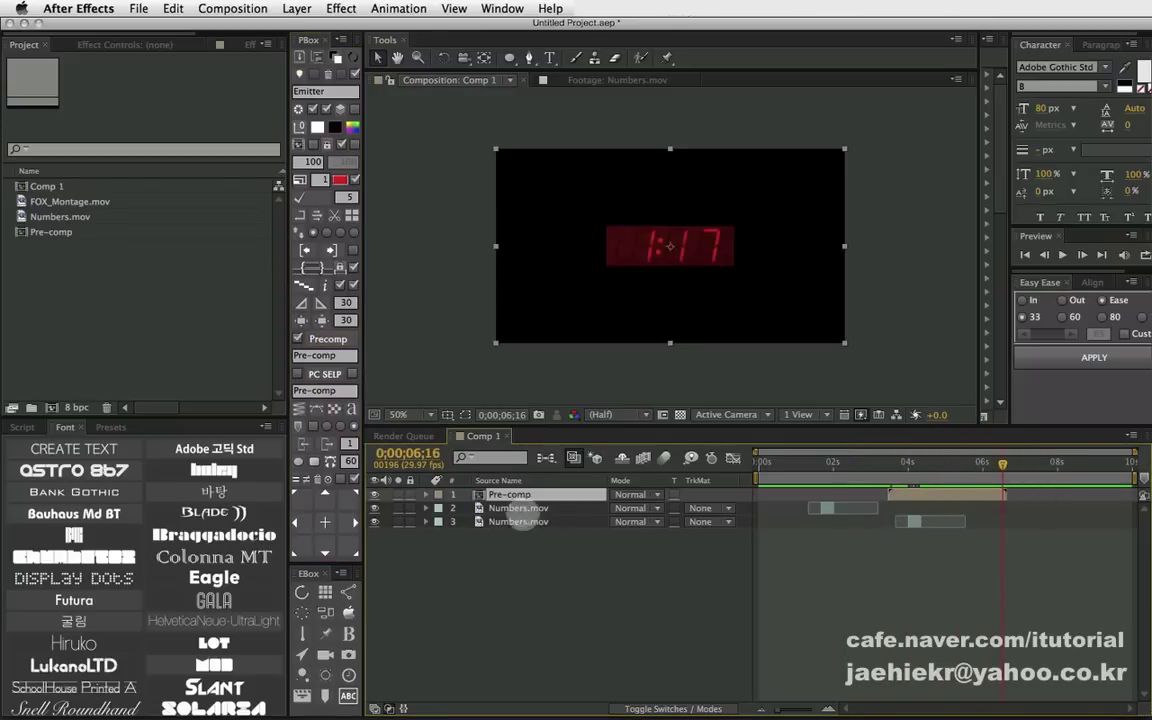
{"action": "double_click", "coordinate": [510, 494]}
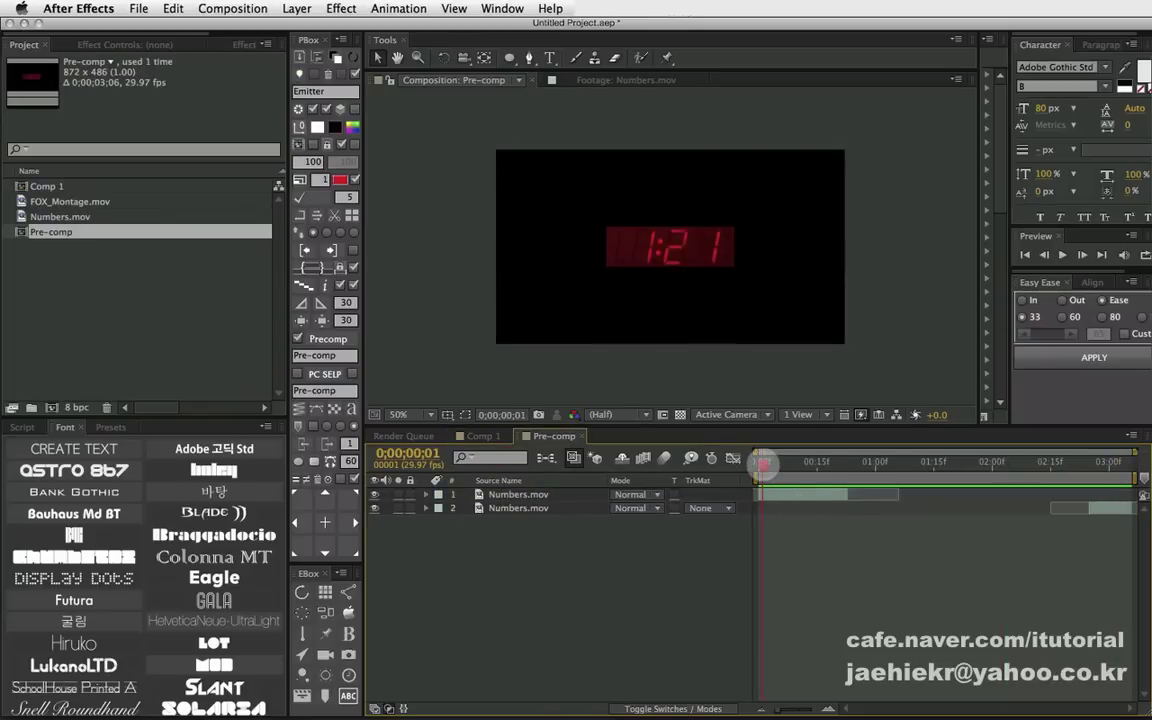
{"action": "mouse_move", "coordinate": [760, 461]}
{"action": "left_mouse_down"}
{"action": "mouse_move", "coordinate": [907, 461]}
{"action": "mouse_move", "coordinate": [797, 464]}
{"action": "left_mouse_up"}
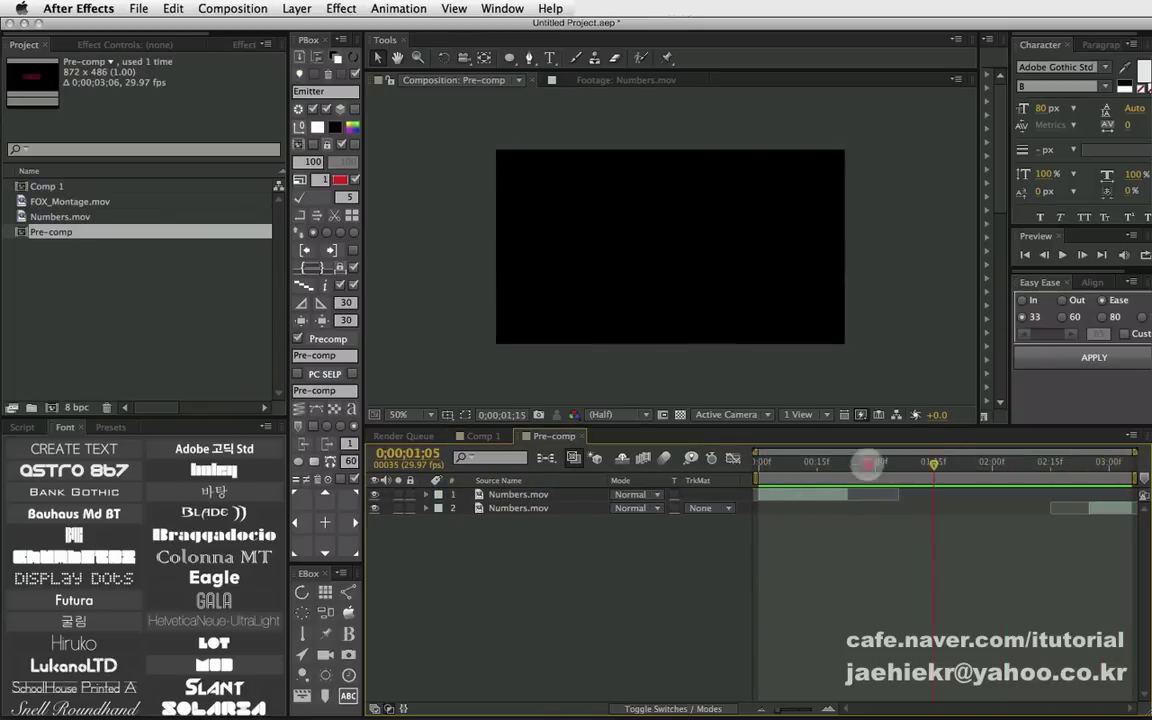
{"action": "key", "text": "ctrl+z"}
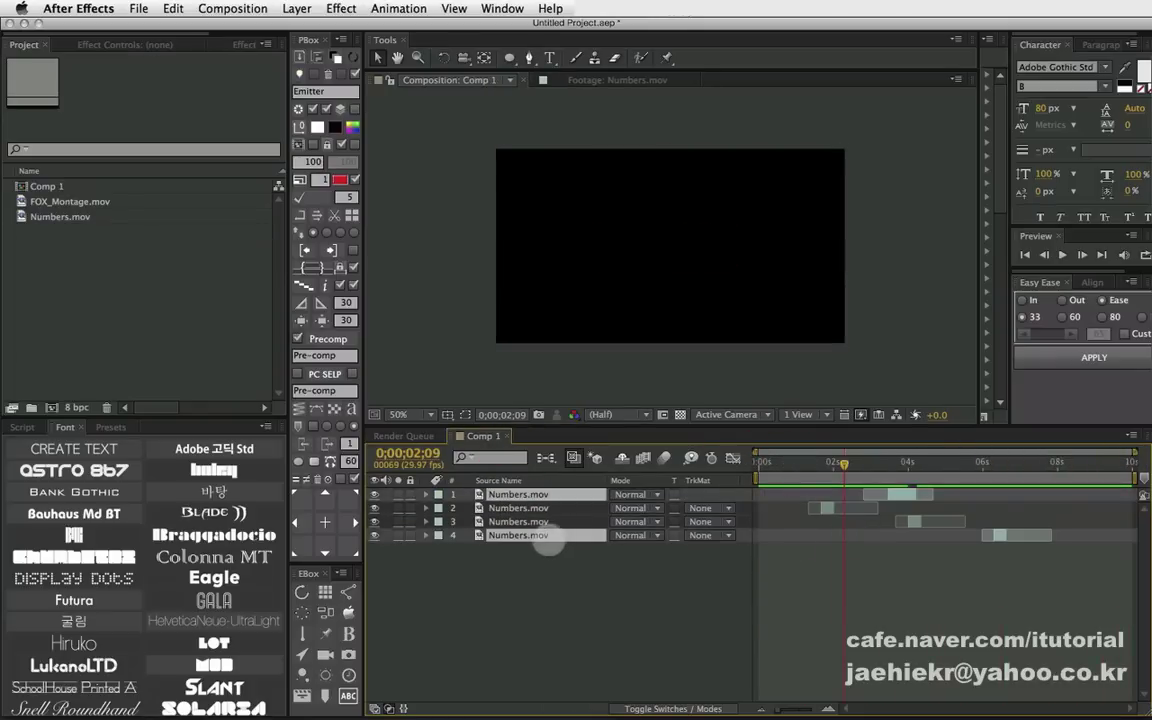
{"action": "left_click", "coordinate": [298, 338]}
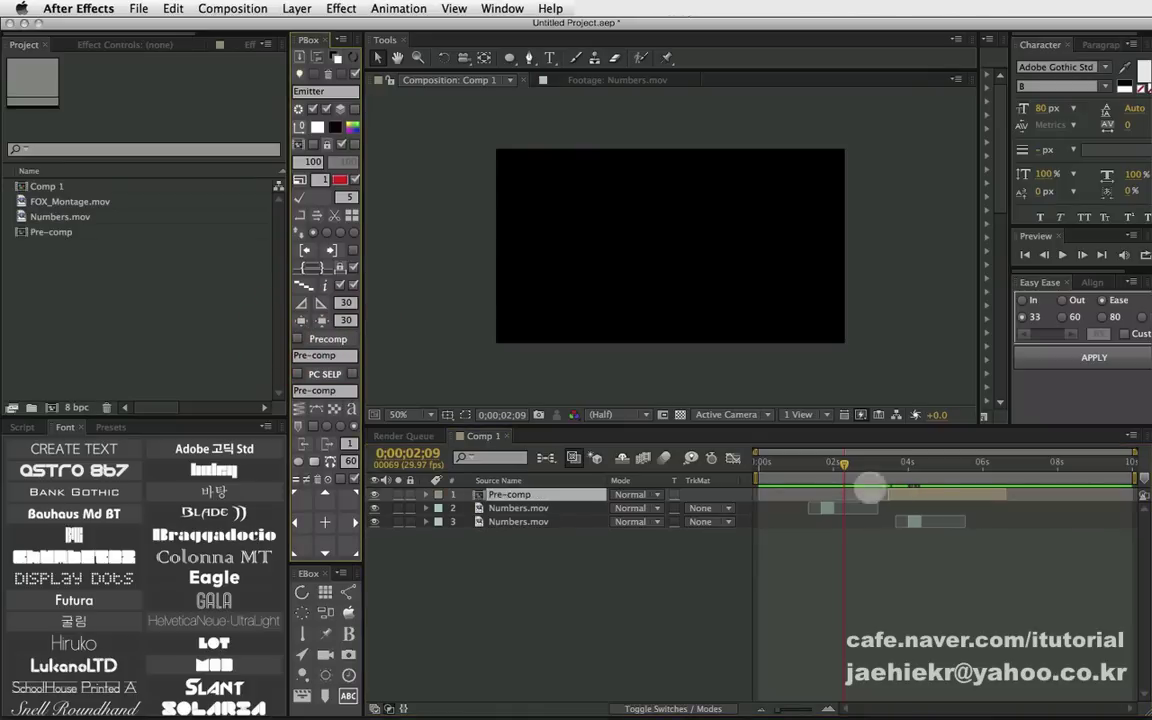
{"action": "left_click_drag", "start_coordinate": [843, 462], "coordinate": [902, 462]}
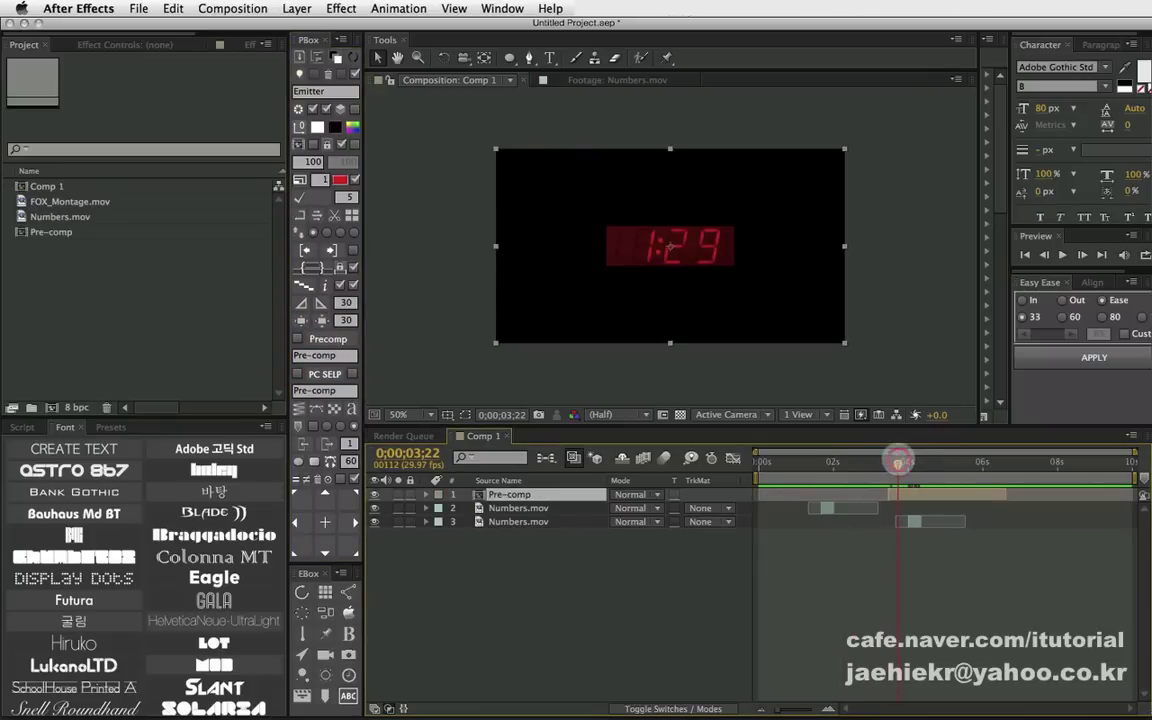
{"action": "double_click", "coordinate": [526, 494]}
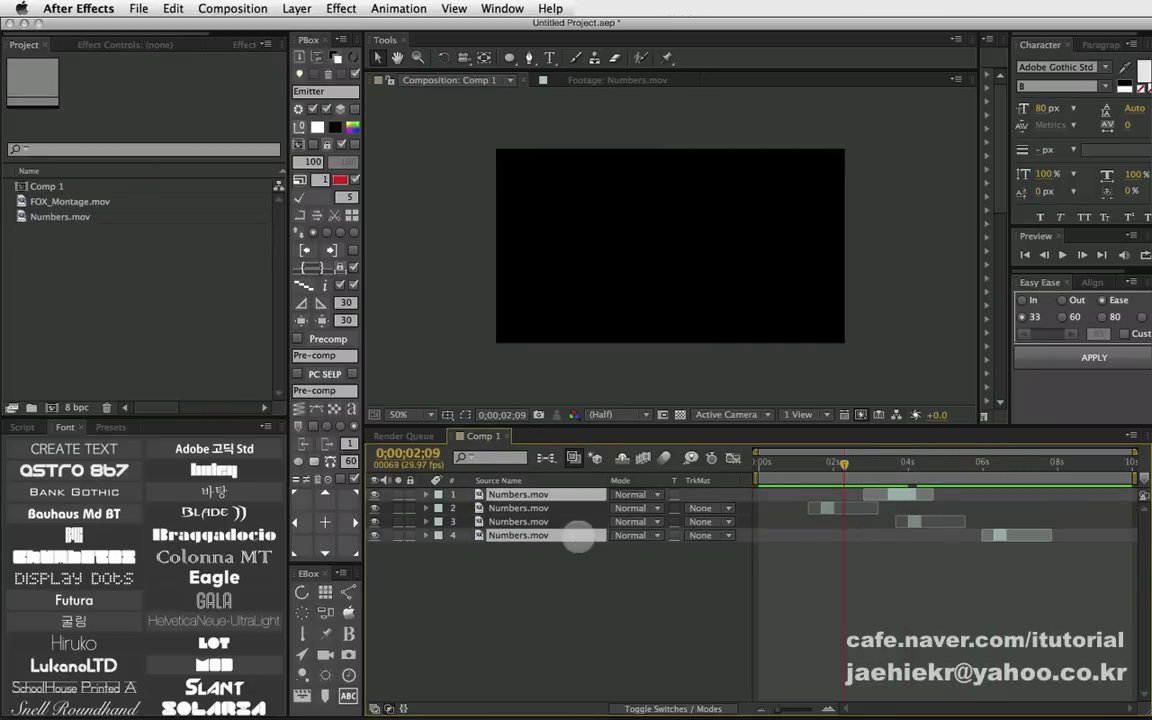
{"action": "left_click", "coordinate": [525, 572]}
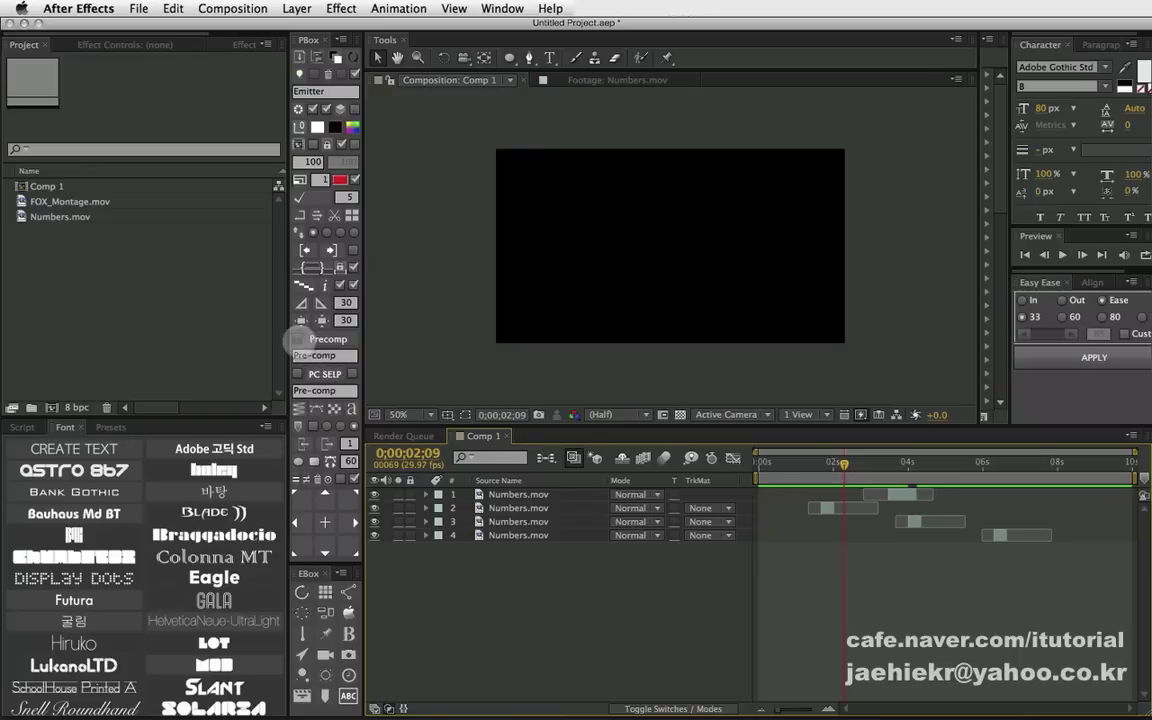
{"action": "left_click", "coordinate": [298, 338]}
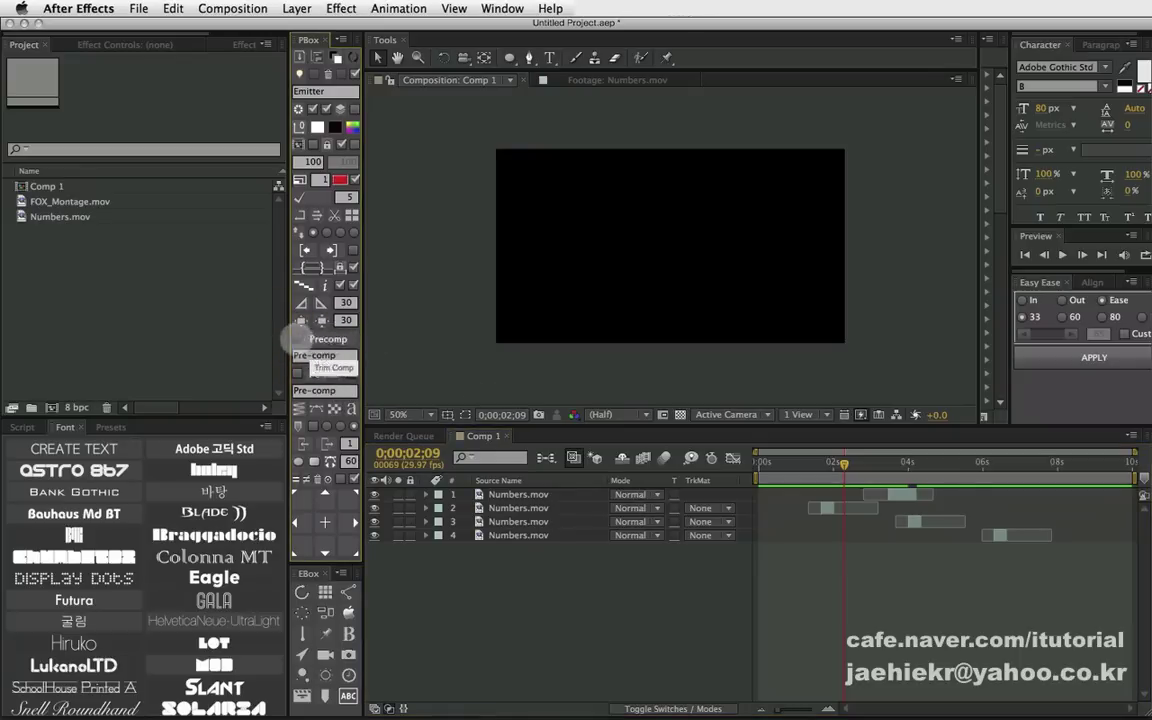
- Select only layer 1 Numbers.mov and start Layer > Pre-compose for it
{"action": "left_click_drag", "start_coordinate": [814, 462], "coordinate": [883, 463]}
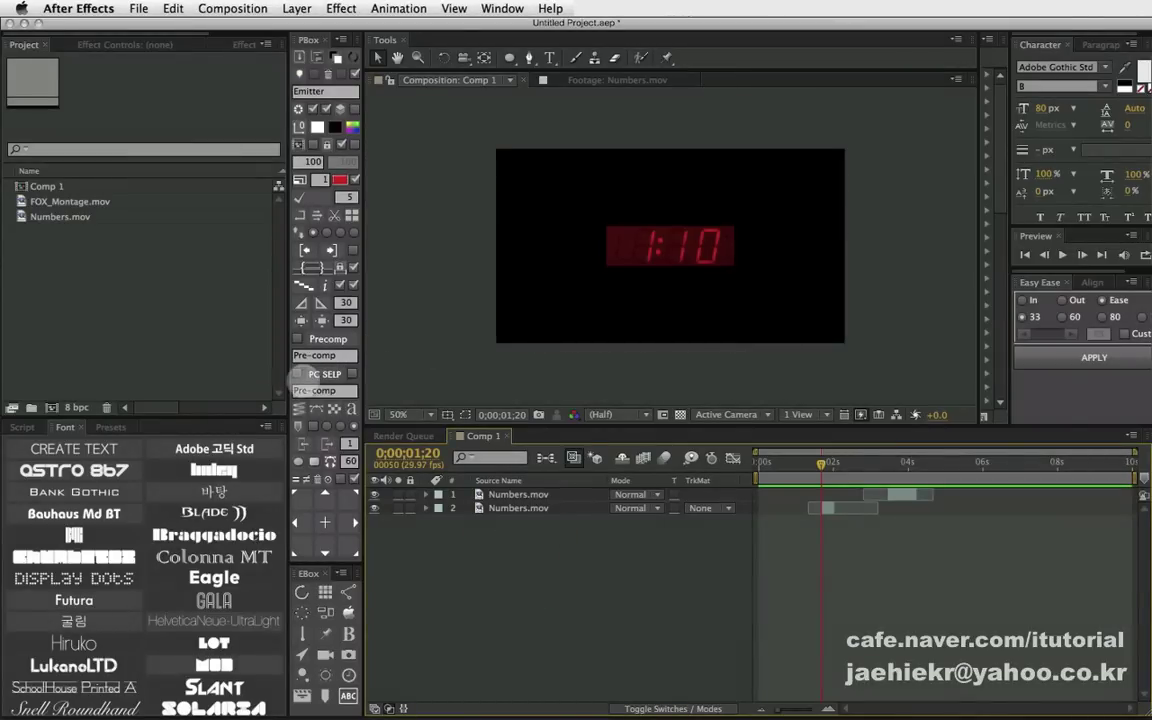
{"action": "left_click", "coordinate": [515, 562]}
{"action": "left_click_drag", "start_coordinate": [546, 541], "coordinate": [518, 500]}
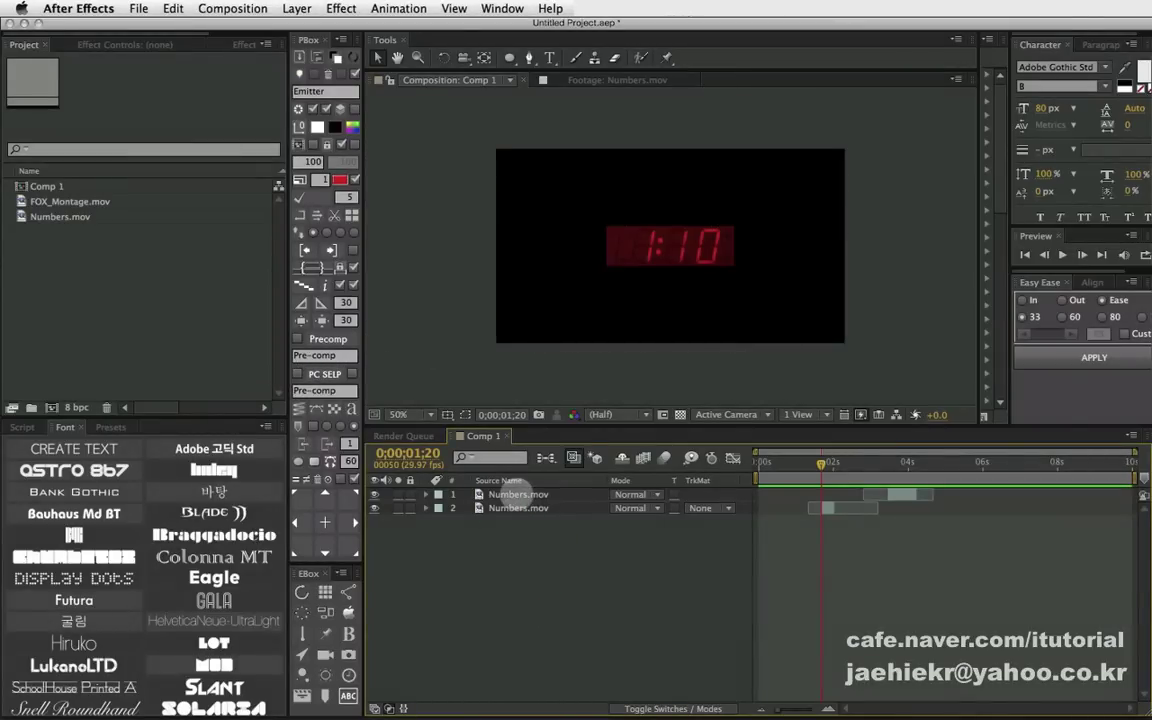
{"action": "left_click", "coordinate": [516, 494]}
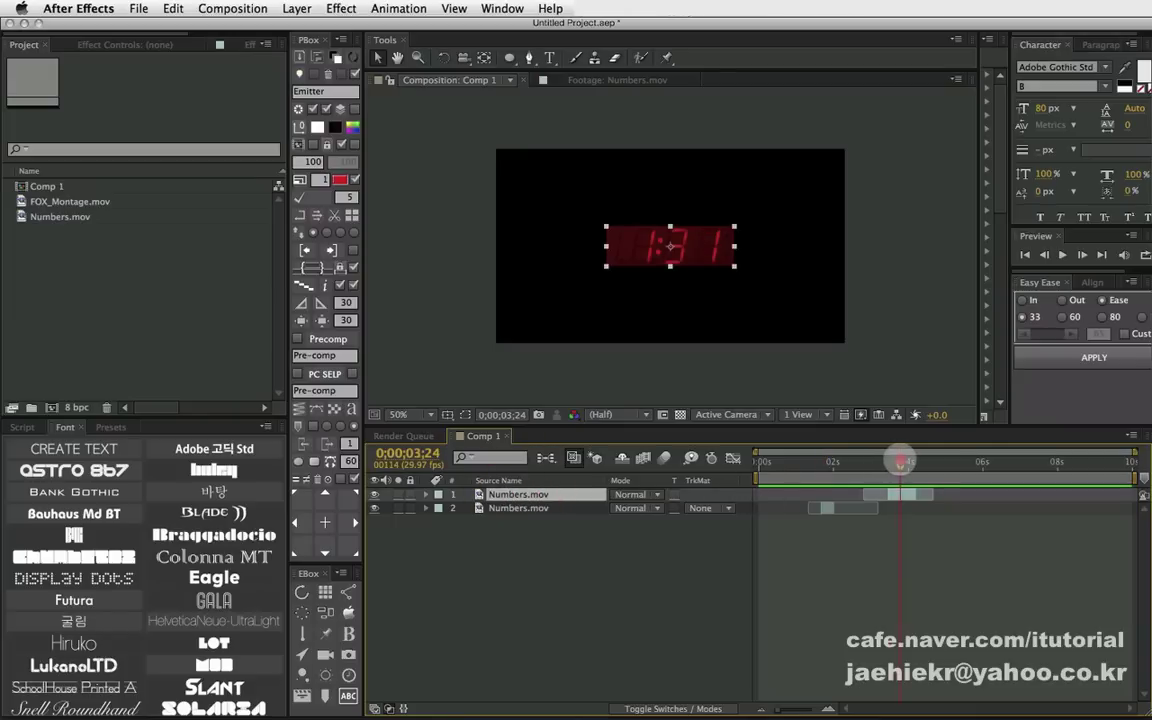
{"action": "left_click", "coordinate": [296, 8]}
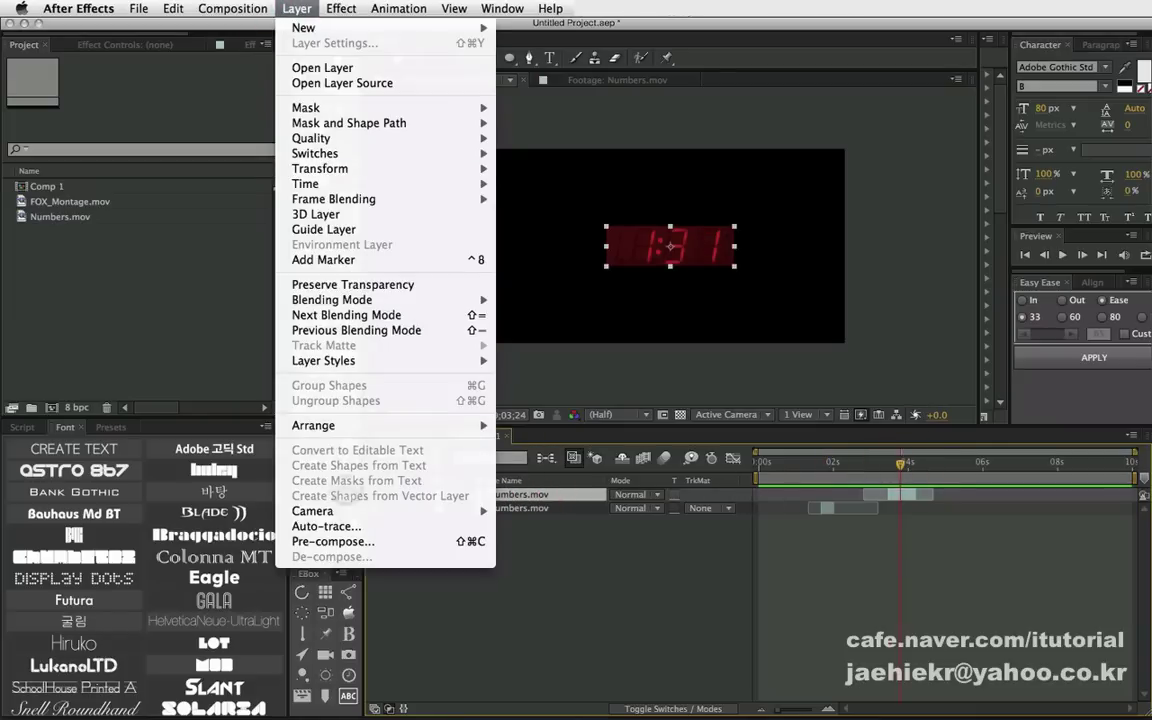
{"action": "left_click", "coordinate": [333, 541]}
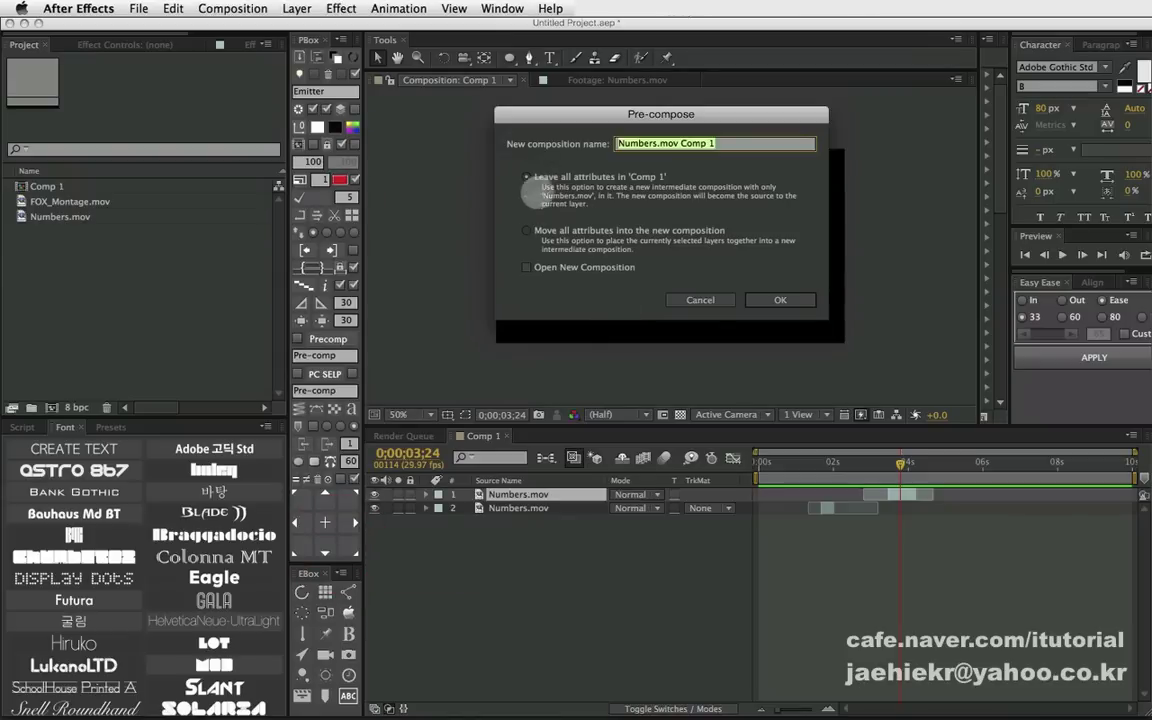
- Pre-compose layer 1 into Numbers.mov Comp 1 with 'Leave all attributes in Comp 1' selected
{"action": "left_click", "coordinate": [527, 230]}
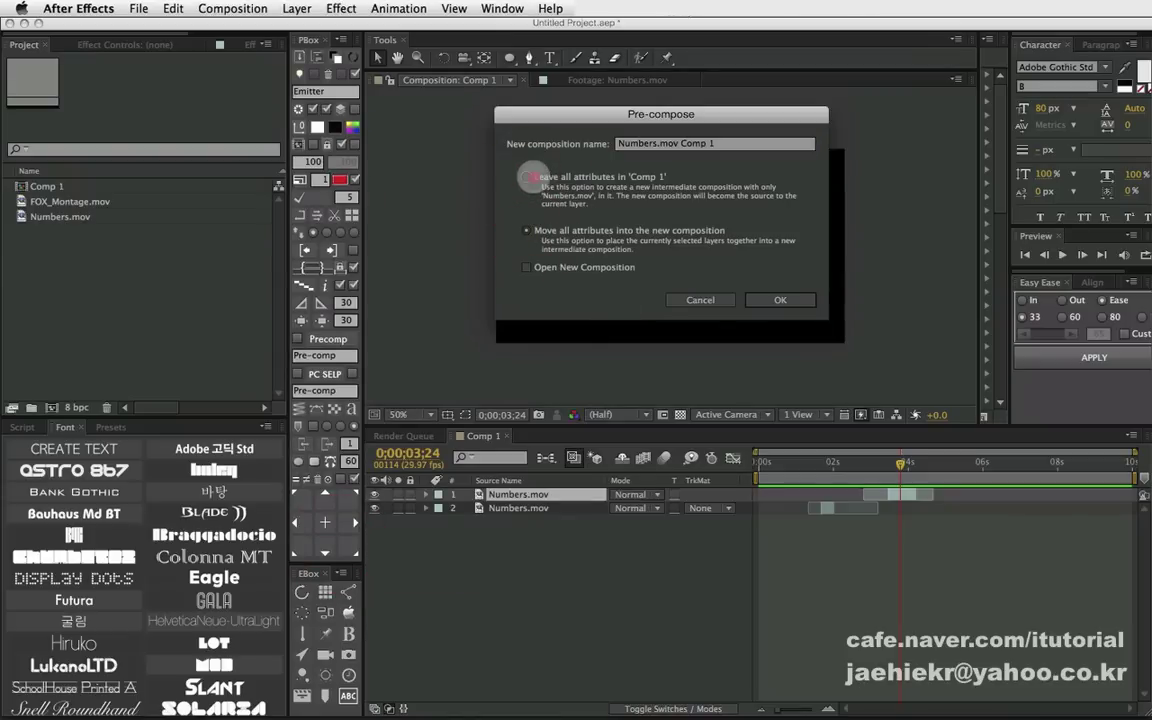
{"action": "left_click", "coordinate": [527, 177]}
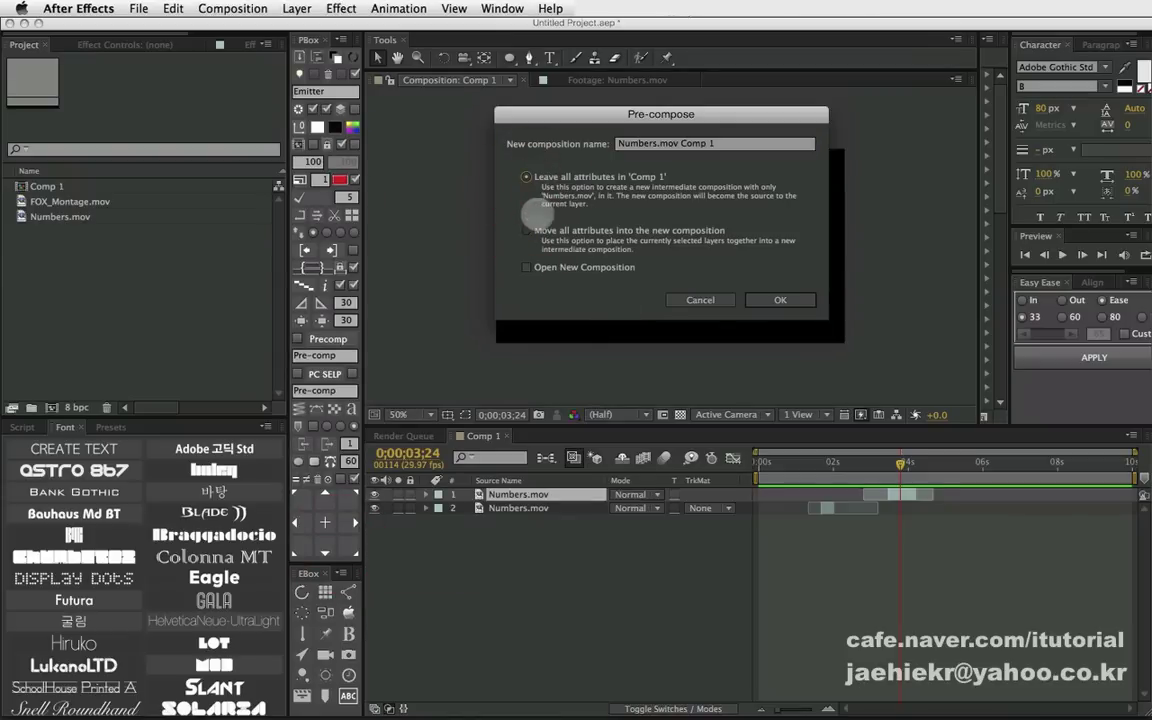
{"action": "left_click", "coordinate": [527, 231]}
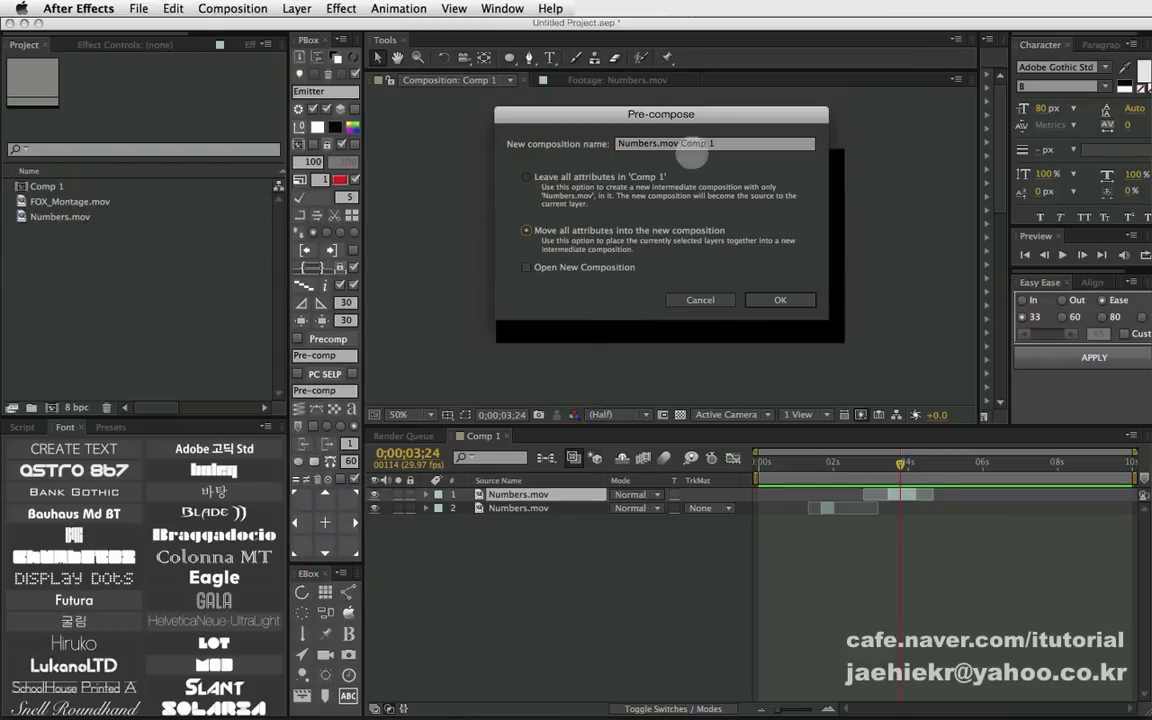
{"action": "left_click_drag", "start_coordinate": [661, 113], "coordinate": [557, 172]}
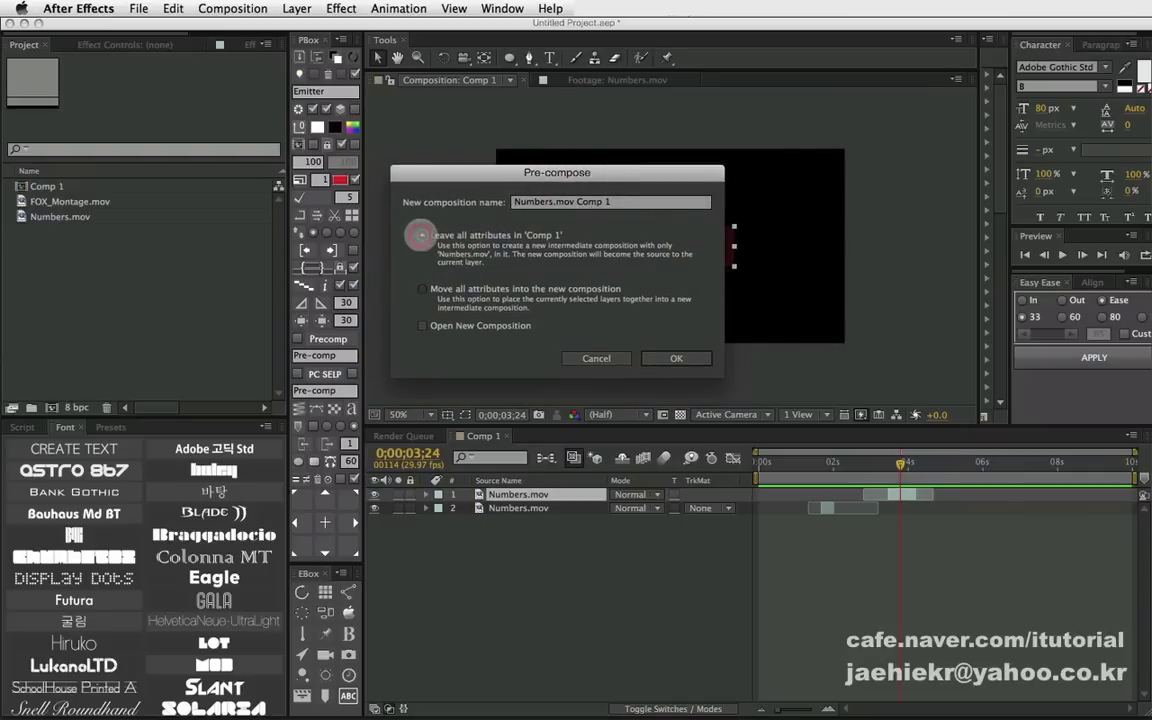
{"action": "left_click", "coordinate": [421, 234]}
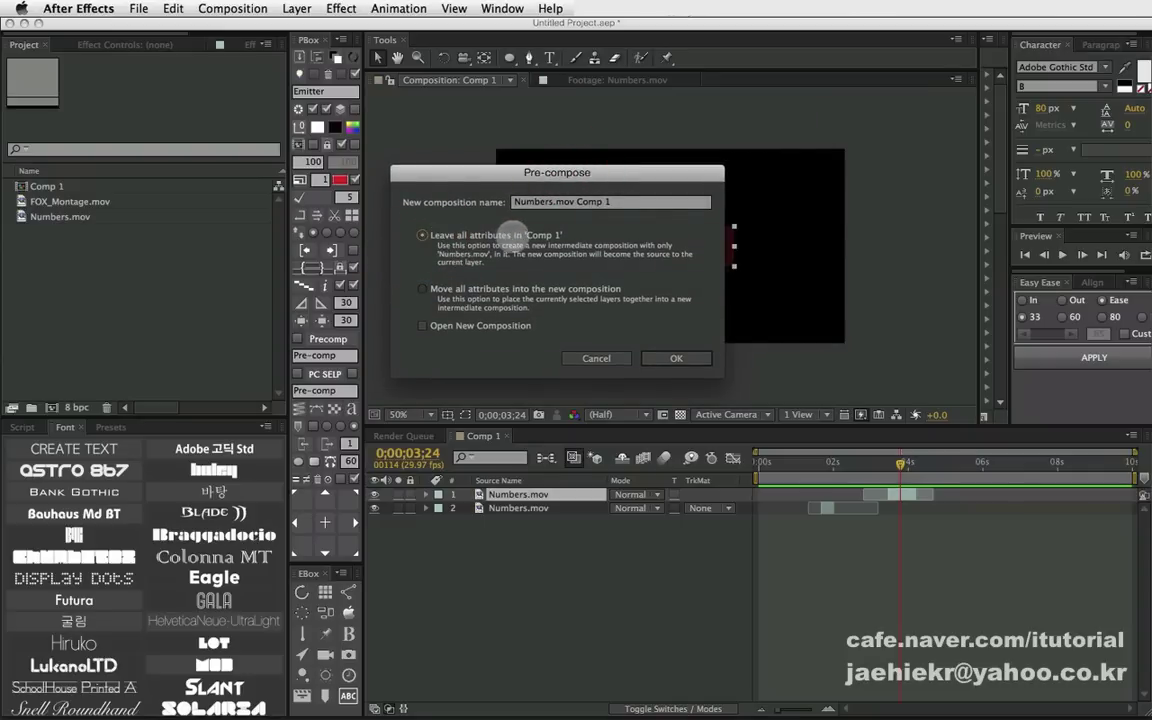
{"action": "left_click", "coordinate": [680, 359]}
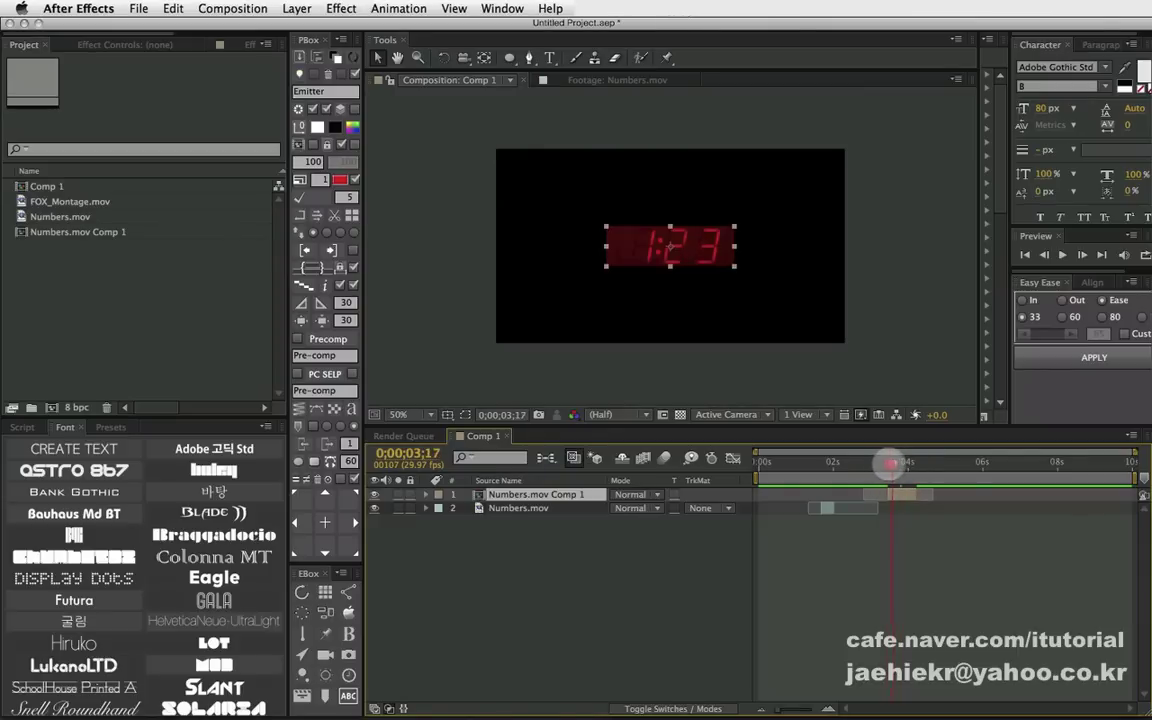
- Check the counting digits inside Numbers.mov Comp 1, return to Comp 1, and undo the pre-compose
{"action": "left_click", "coordinate": [900, 463]}
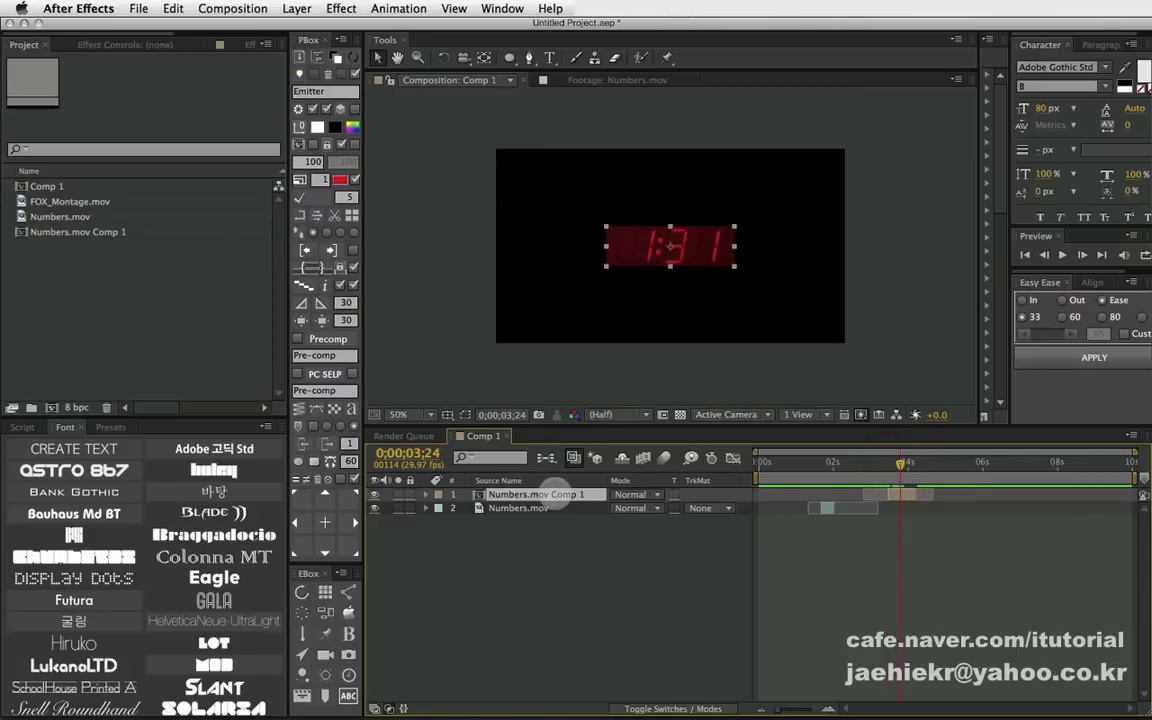
{"action": "double_click", "coordinate": [558, 497]}
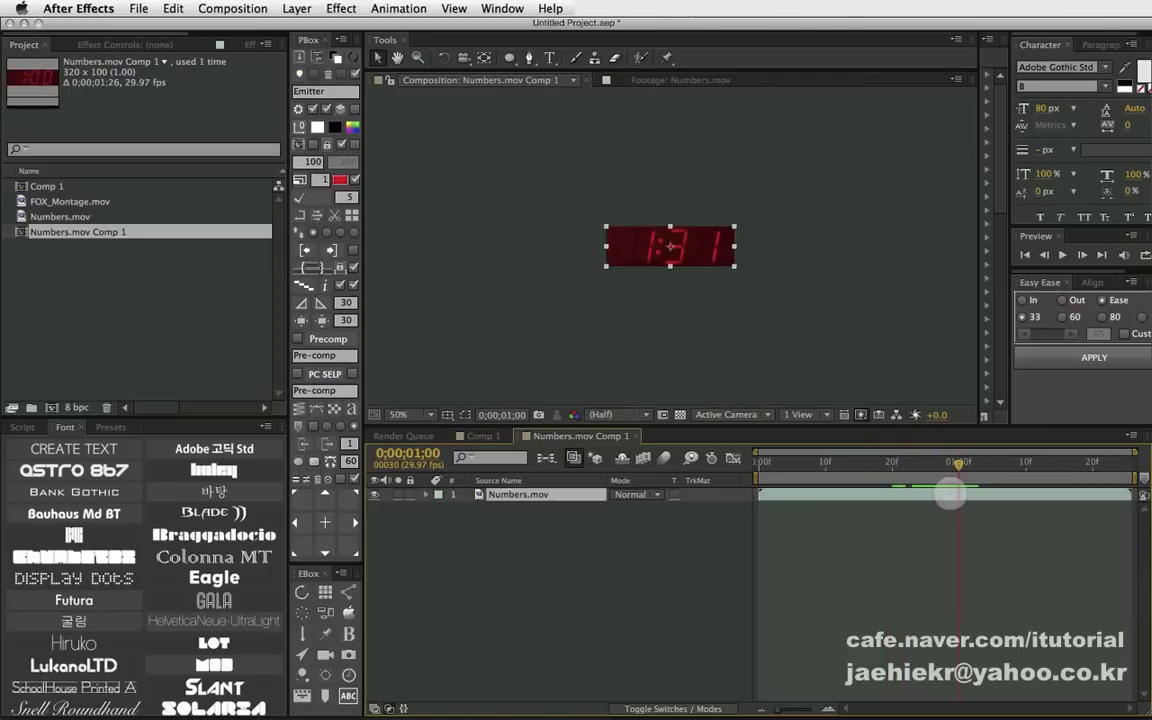
{"action": "mouse_move", "coordinate": [957, 462]}
{"action": "left_mouse_down"}
{"action": "mouse_move", "coordinate": [1120, 462]}
{"action": "mouse_move", "coordinate": [933, 462]}
{"action": "left_mouse_up"}
{"action": "left_click", "coordinate": [476, 436]}
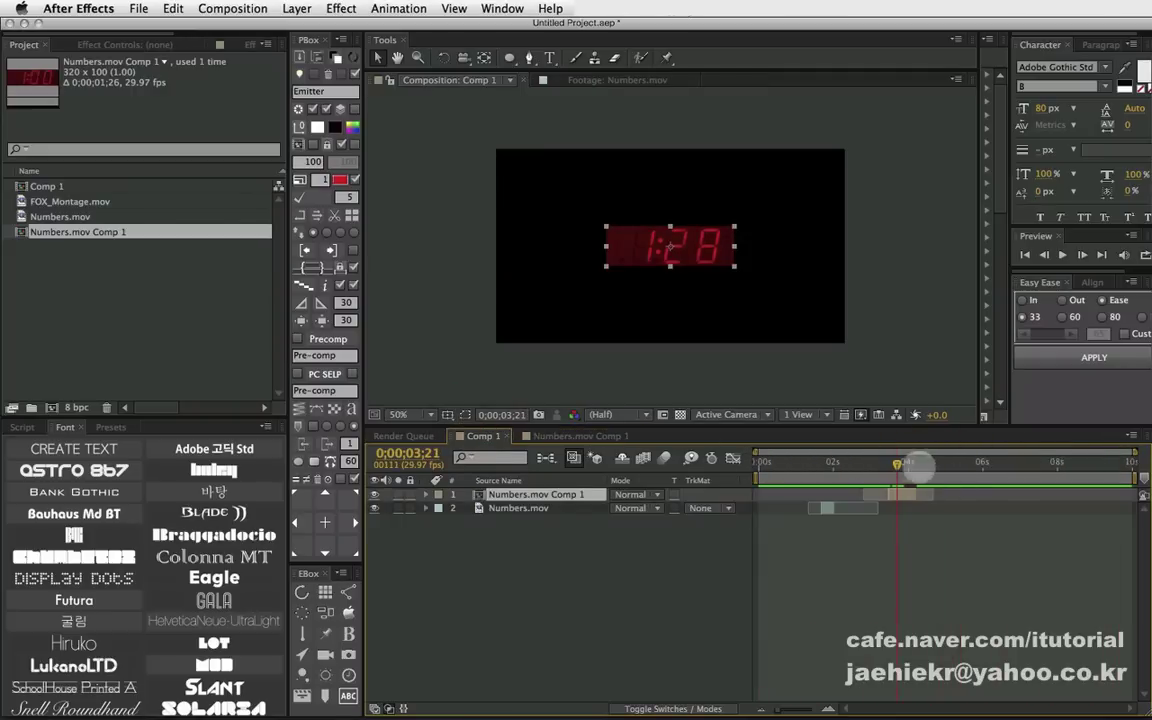
{"action": "left_click_drag", "start_coordinate": [895, 467], "coordinate": [901, 463]}
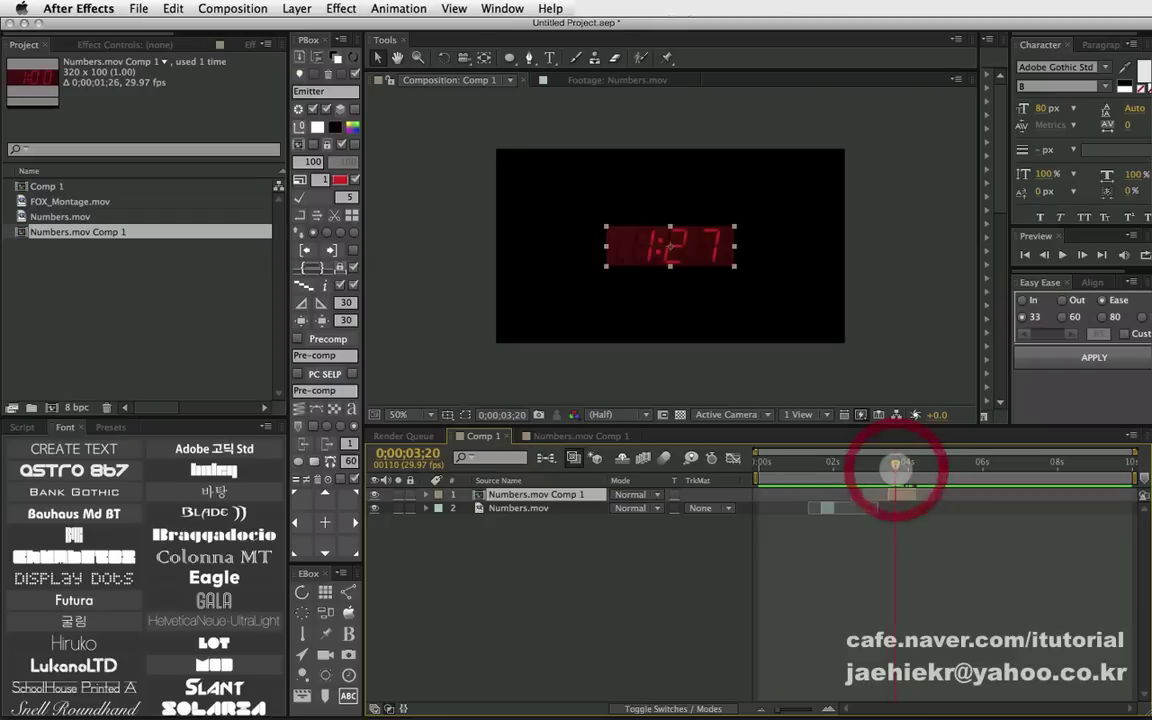
{"action": "key", "text": "super+z"}
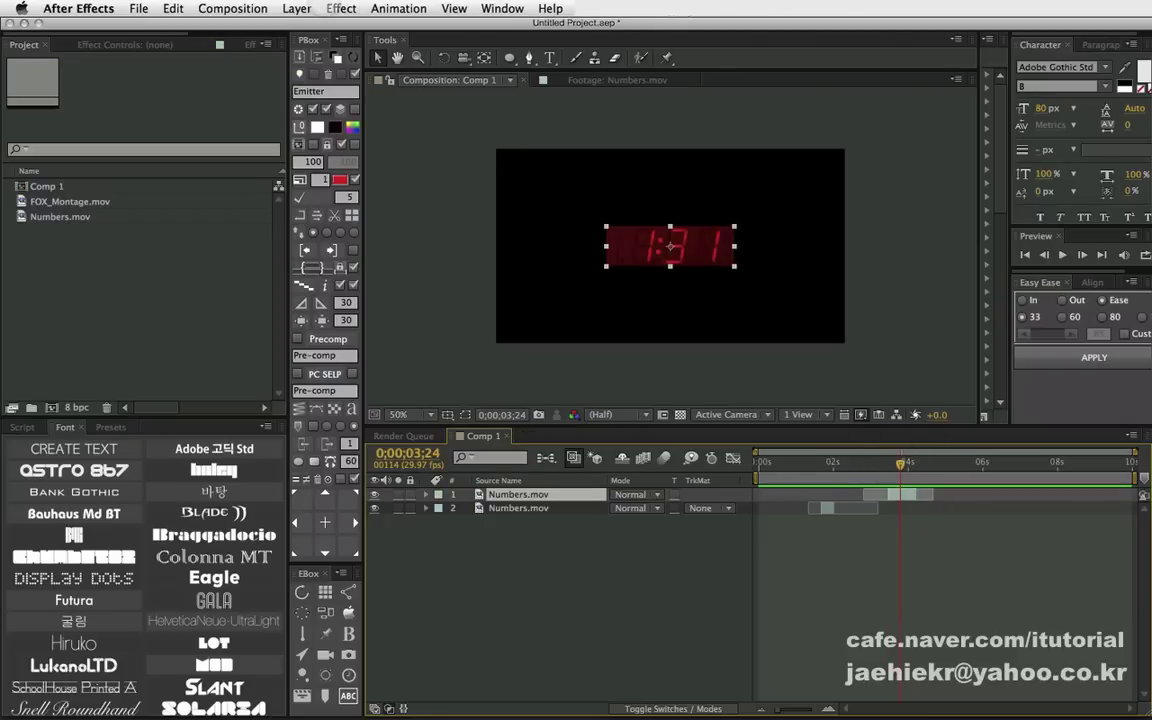
- Inspect the top Numbers.mov layer's Opacity and Transform properties, then collapse them
{"action": "left_click", "coordinate": [540, 527]}
{"action": "left_click", "coordinate": [518, 494]}
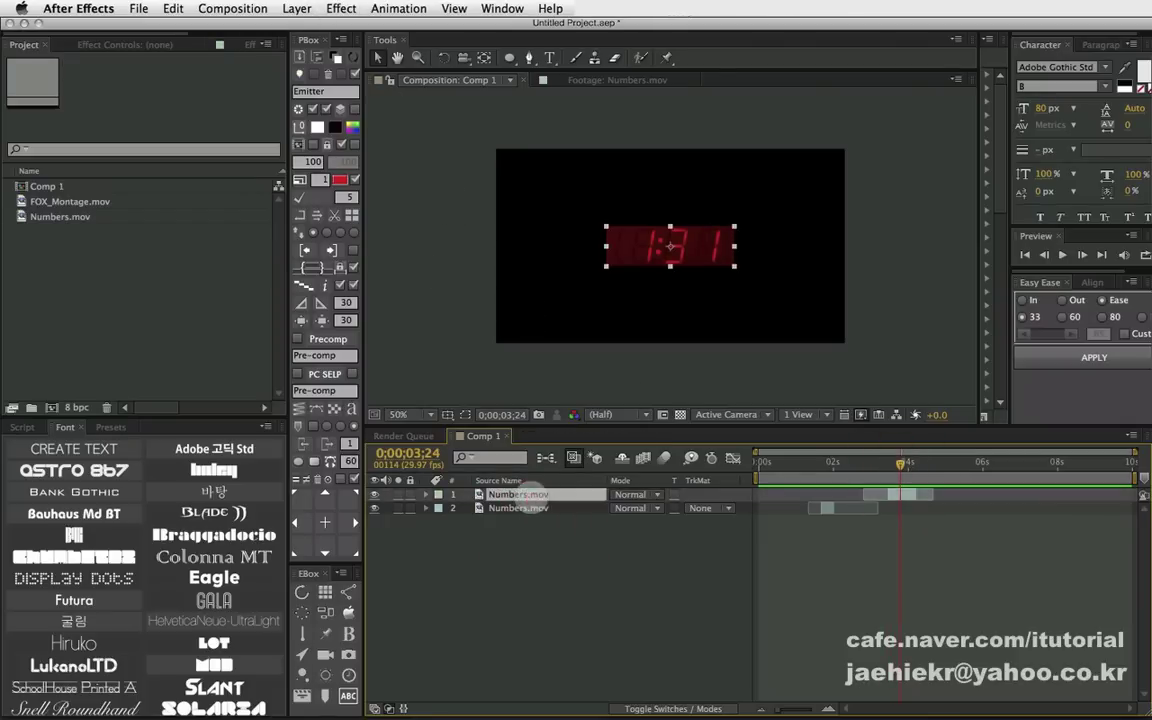
{"action": "key", "text": "t"}
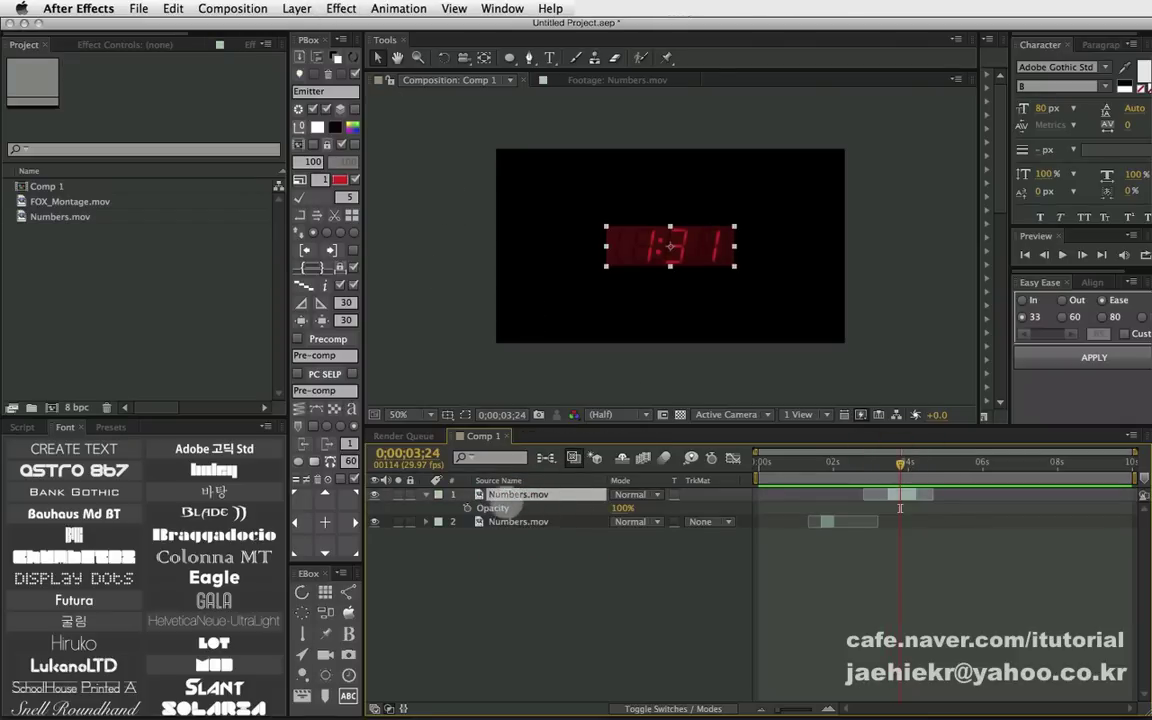
{"action": "left_click", "coordinate": [426, 494]}
{"action": "left_click", "coordinate": [426, 494]}
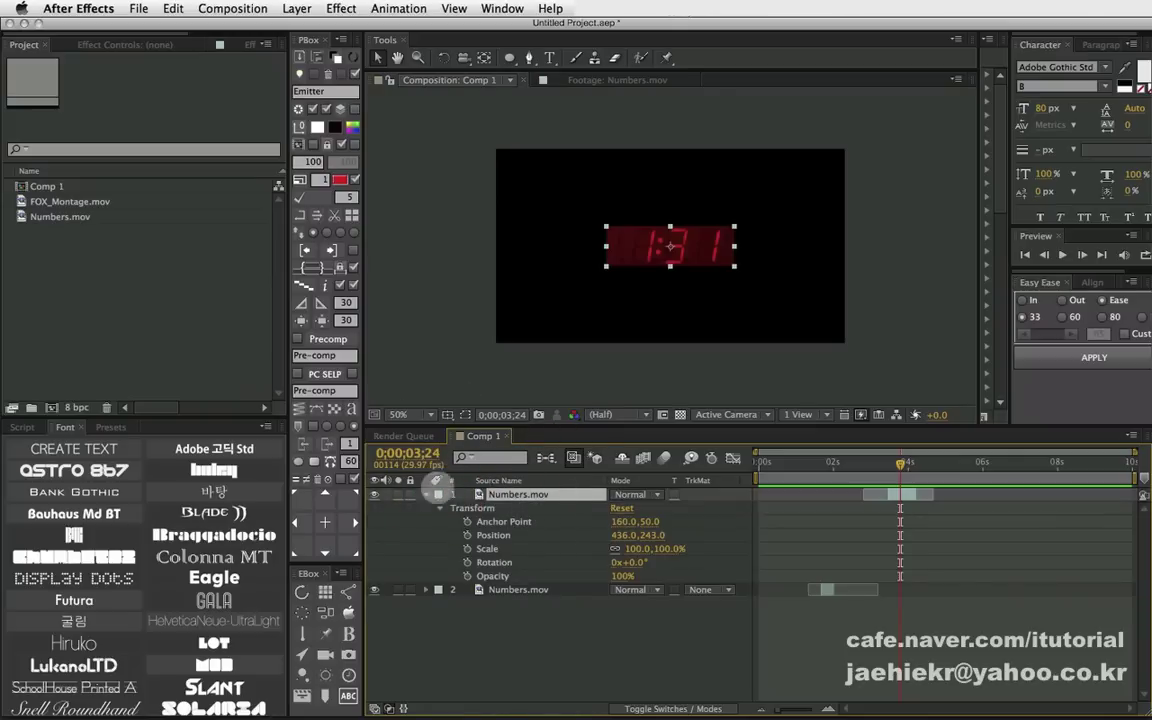
{"action": "left_click", "coordinate": [426, 494]}
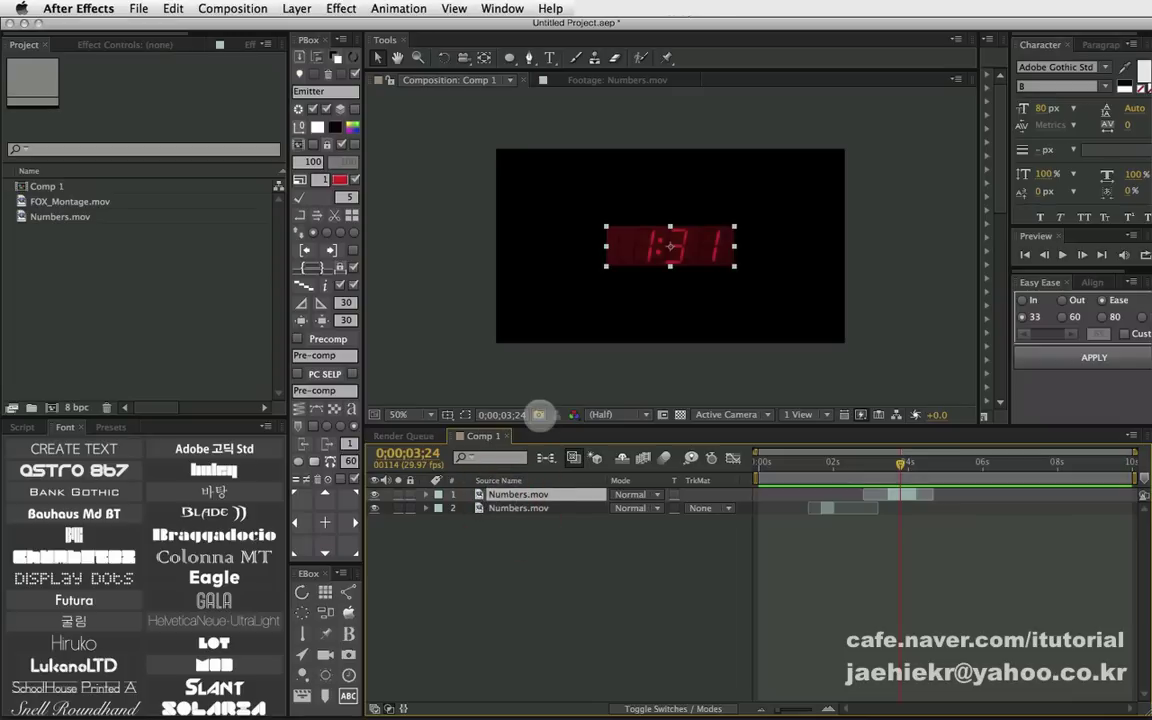
- Move the current time to 0;00;01;21 and tick PC SELP in the PBox panel
{"action": "left_click", "coordinate": [518, 508]}
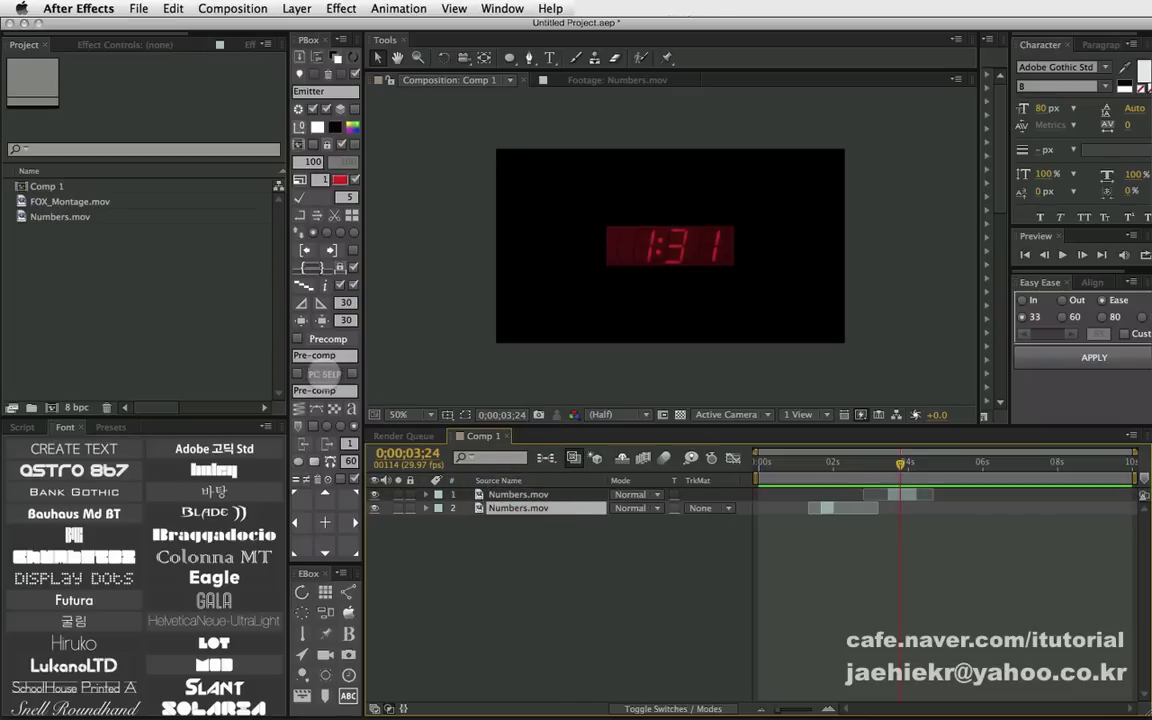
{"action": "left_click", "coordinate": [480, 530]}
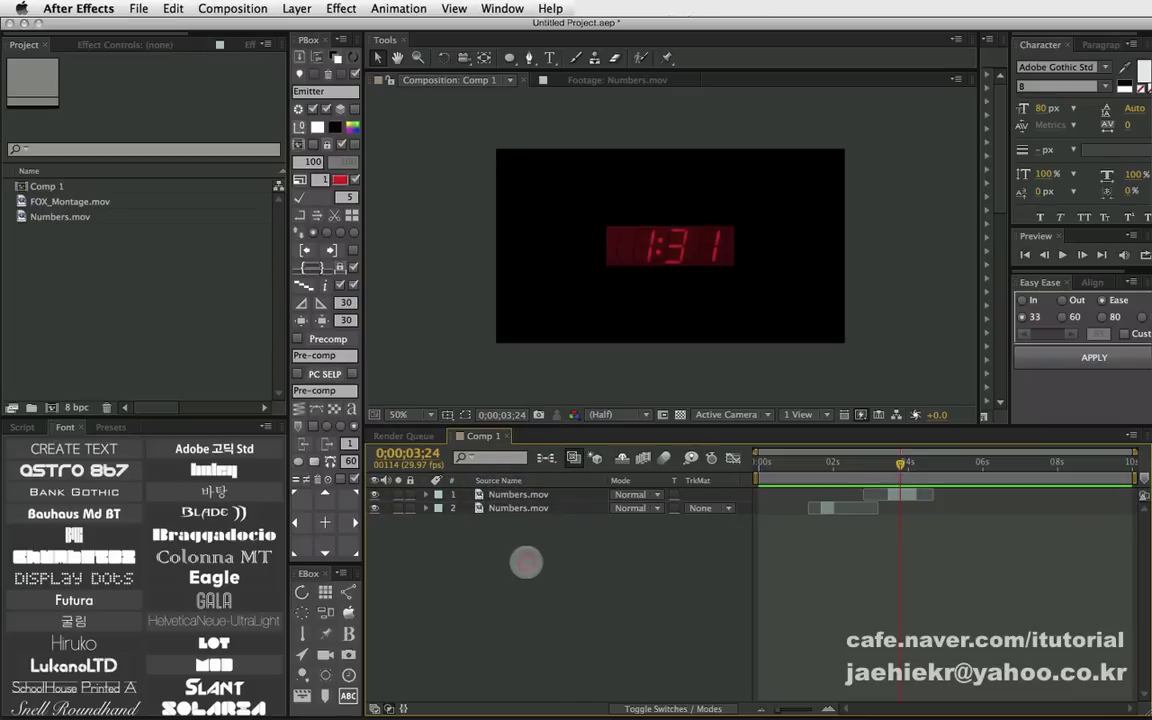
{"action": "left_click_drag", "start_coordinate": [822, 465], "coordinate": [822, 464]}
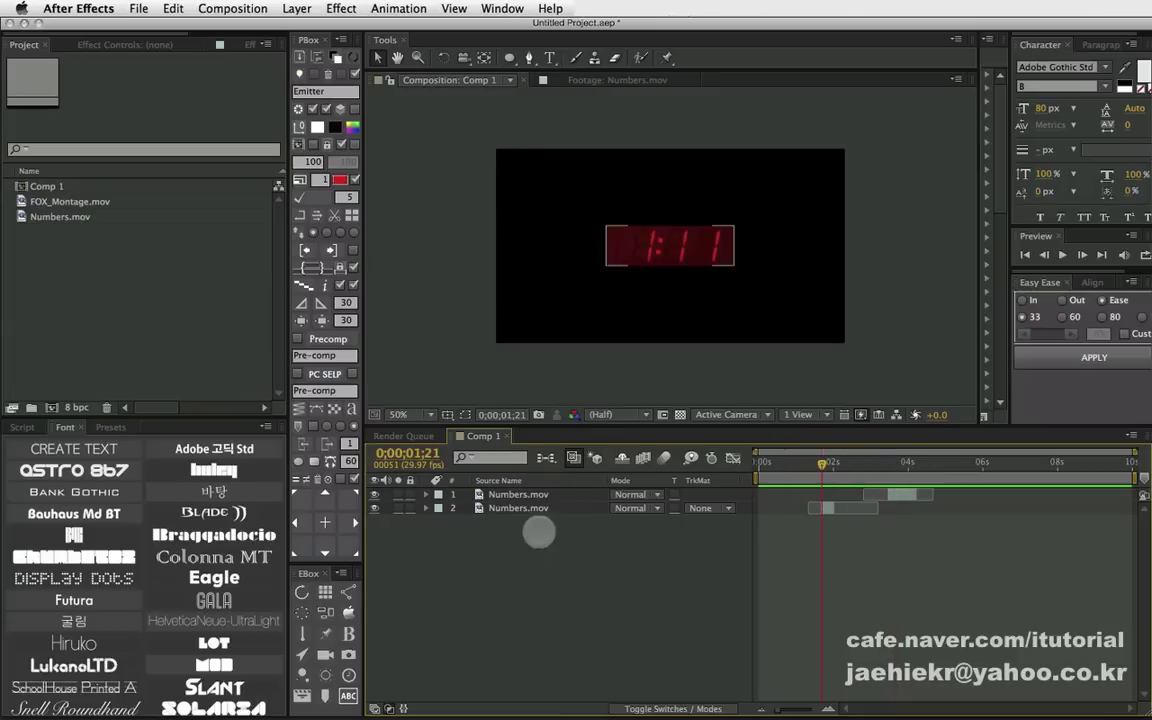
{"action": "left_click", "coordinate": [530, 540]}
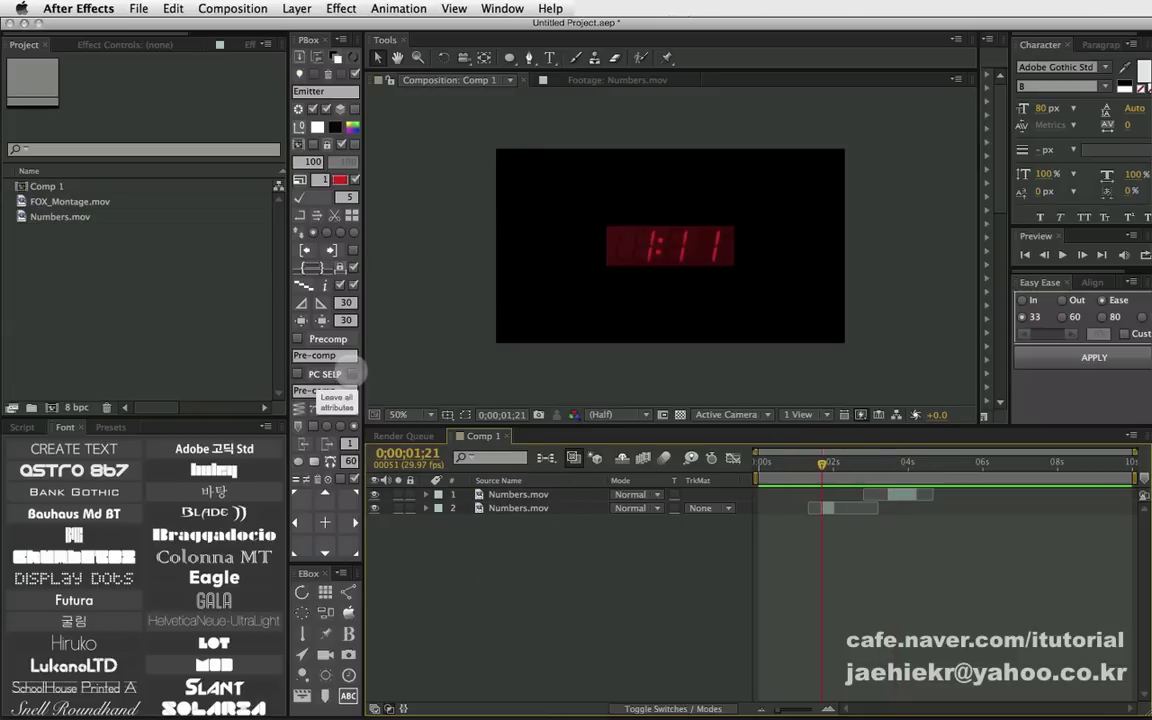
{"action": "left_click", "coordinate": [352, 373]}
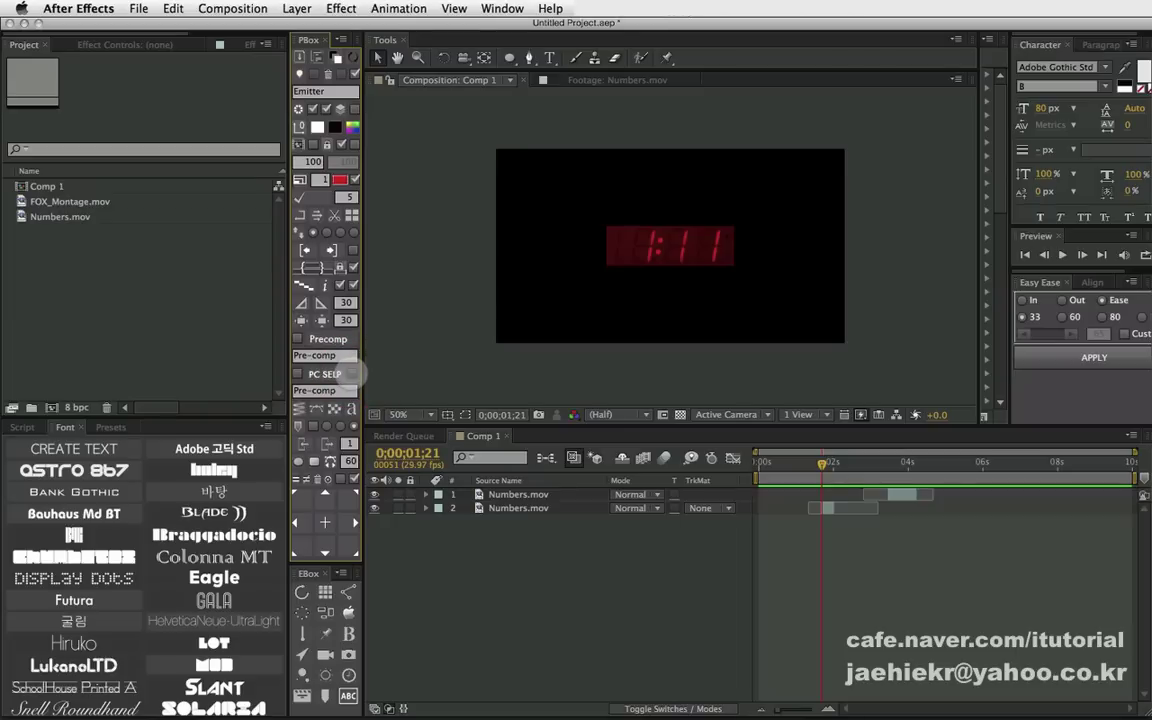
{"action": "left_click", "coordinate": [540, 494]}
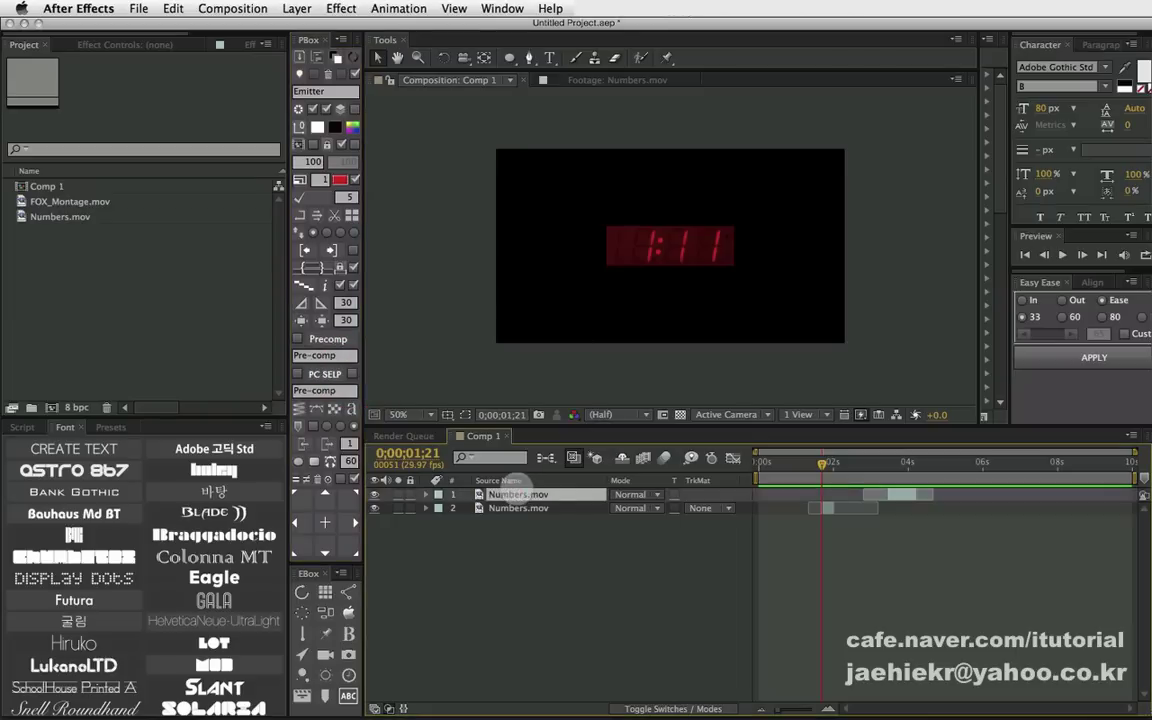
{"action": "left_click", "coordinate": [297, 8]}
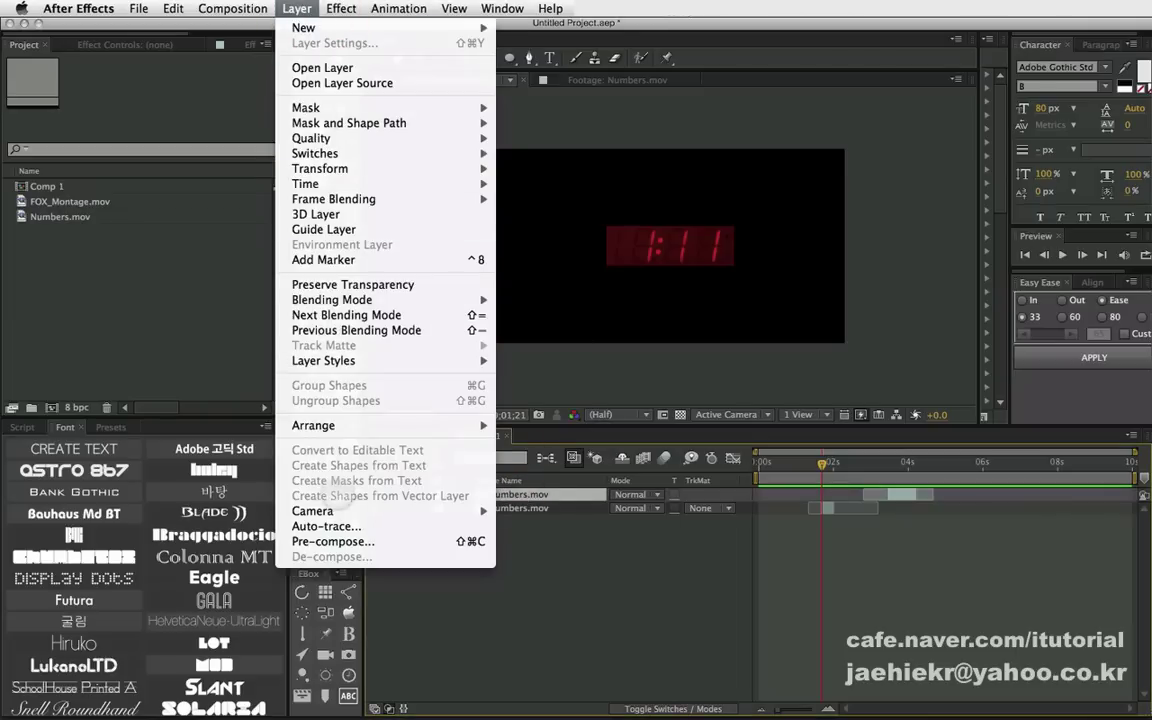
{"action": "left_click", "coordinate": [330, 541]}
{"action": "left_click", "coordinate": [422, 288]}
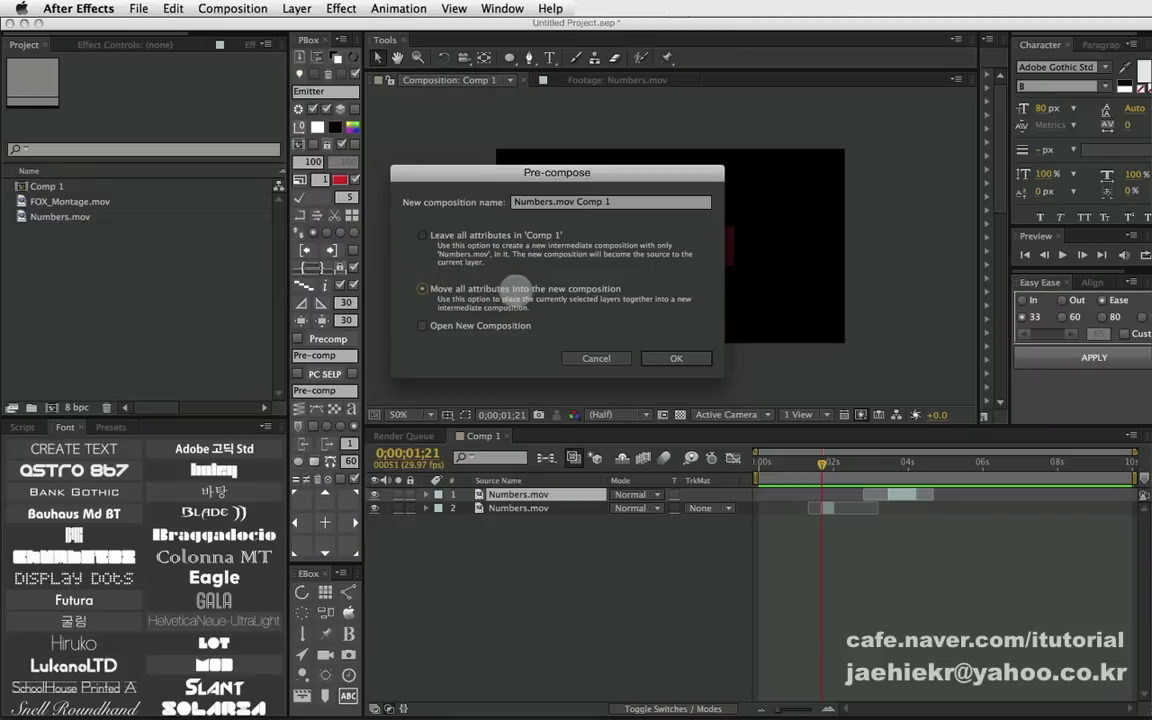
{"action": "left_click", "coordinate": [600, 358]}
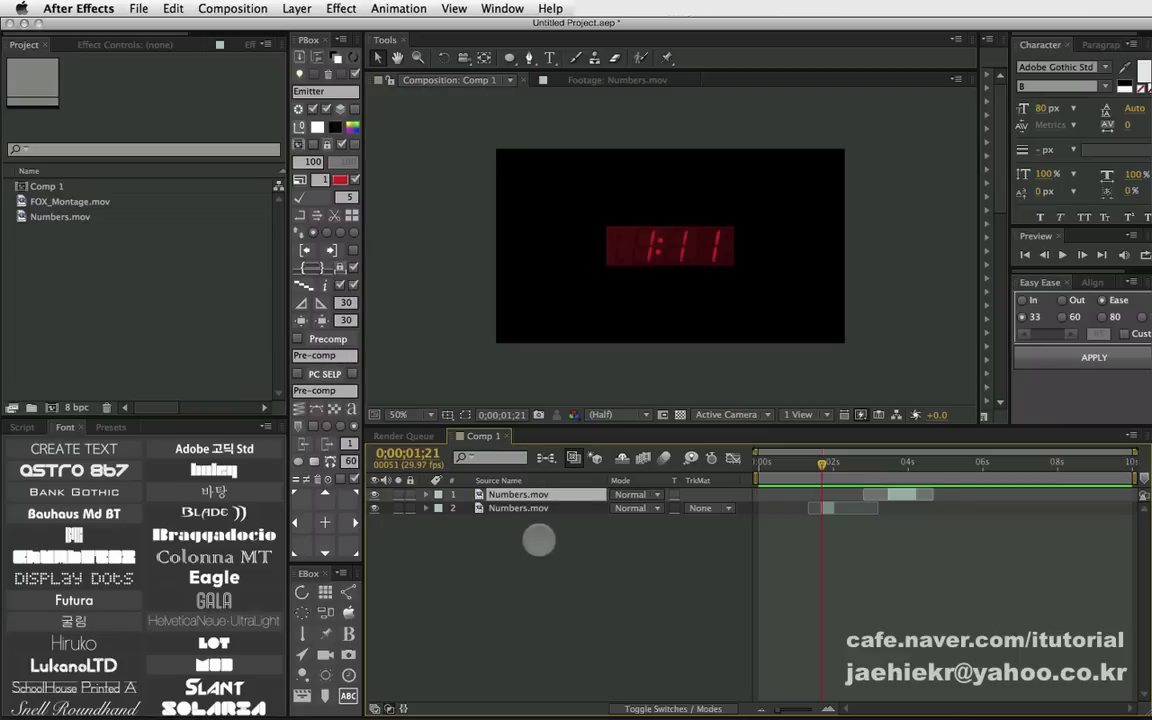
{"action": "left_click_drag", "start_coordinate": [540, 538], "coordinate": [518, 476]}
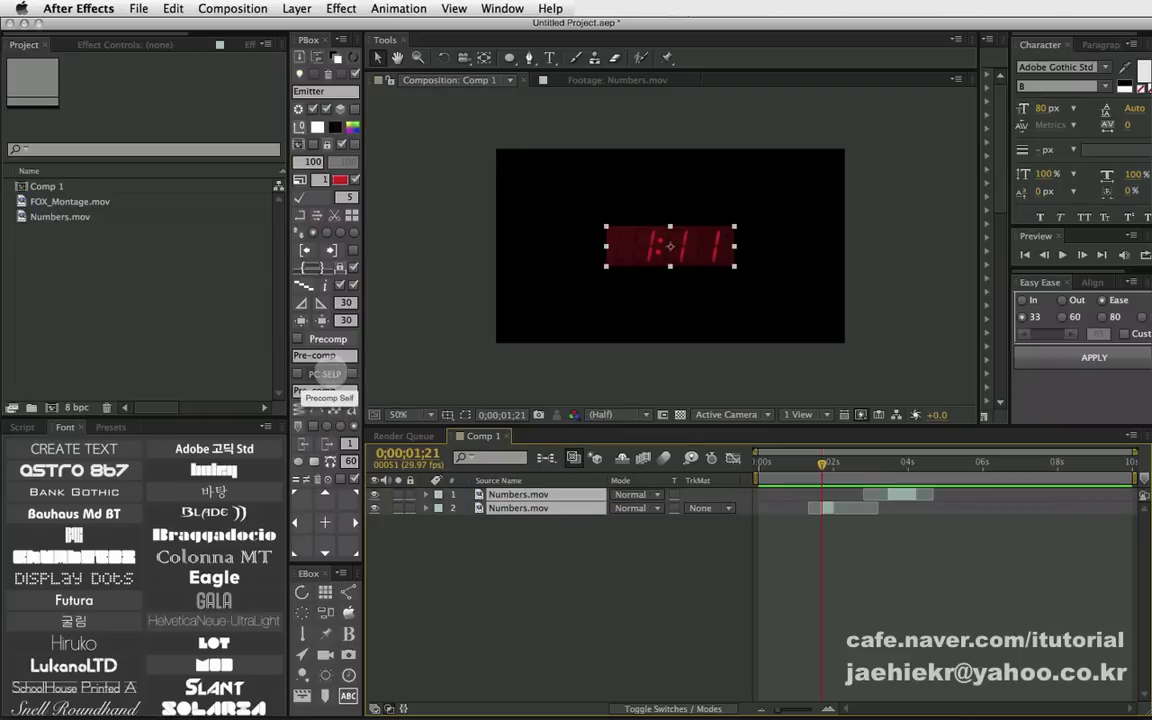
{"action": "left_click", "coordinate": [325, 373]}
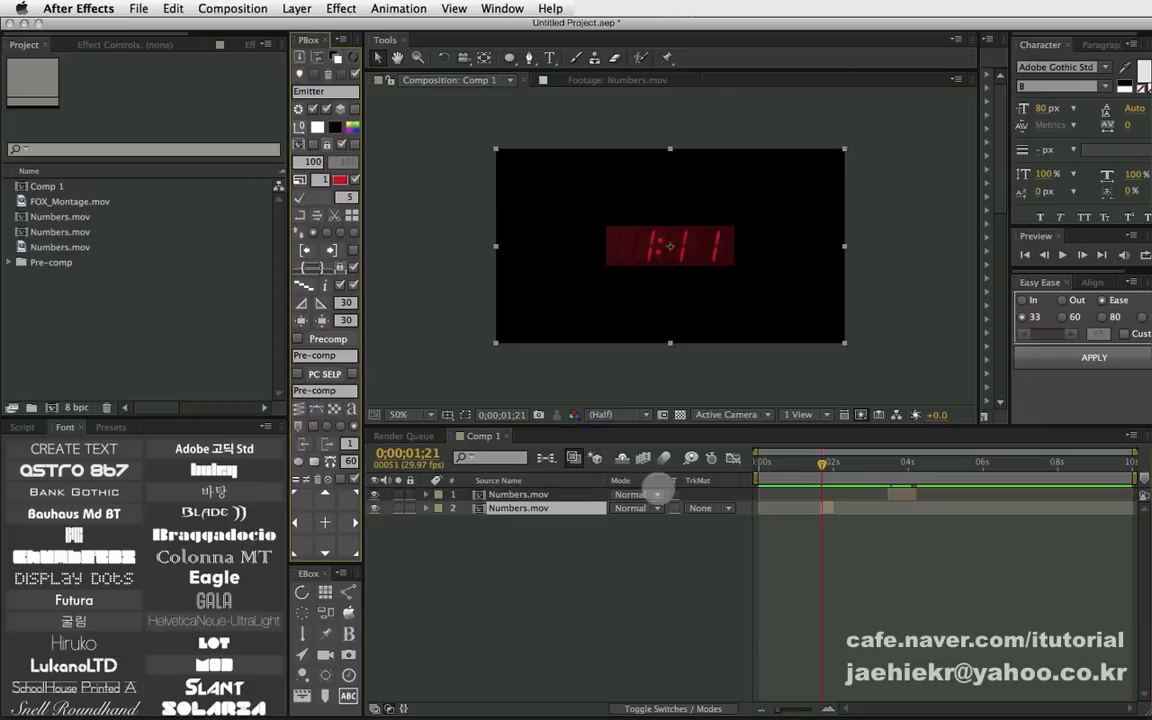
{"action": "left_click_drag", "start_coordinate": [822, 463], "coordinate": [904, 463]}
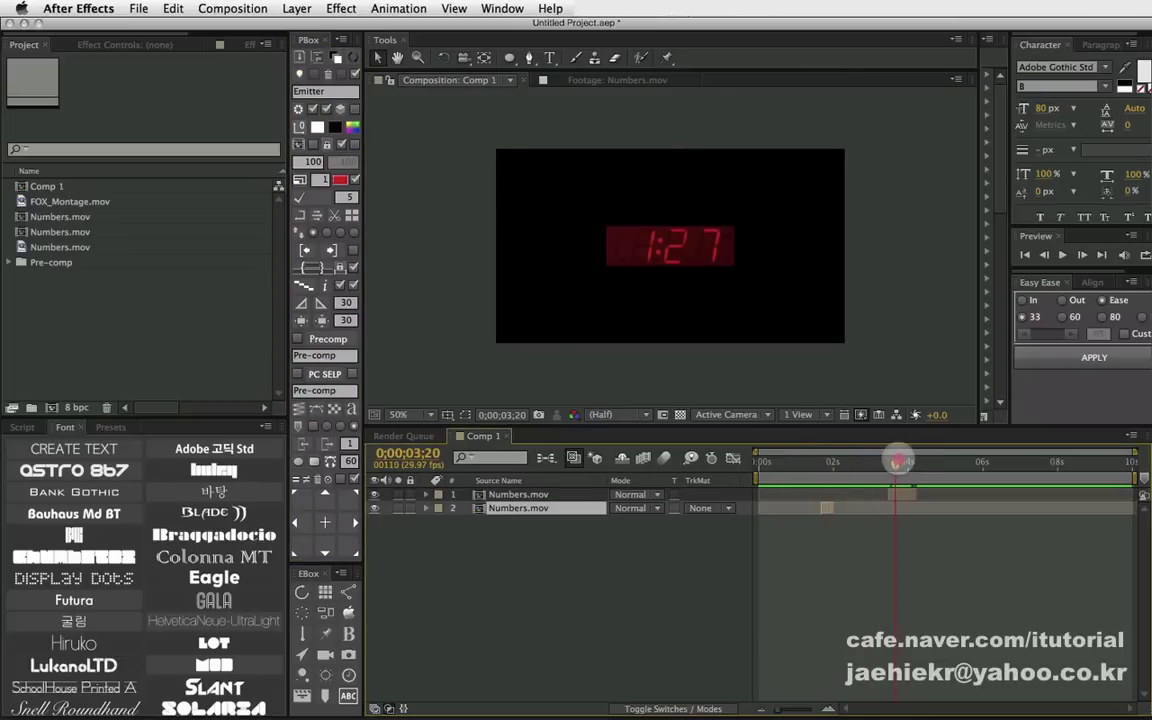
{"action": "double_click", "coordinate": [517, 494]}
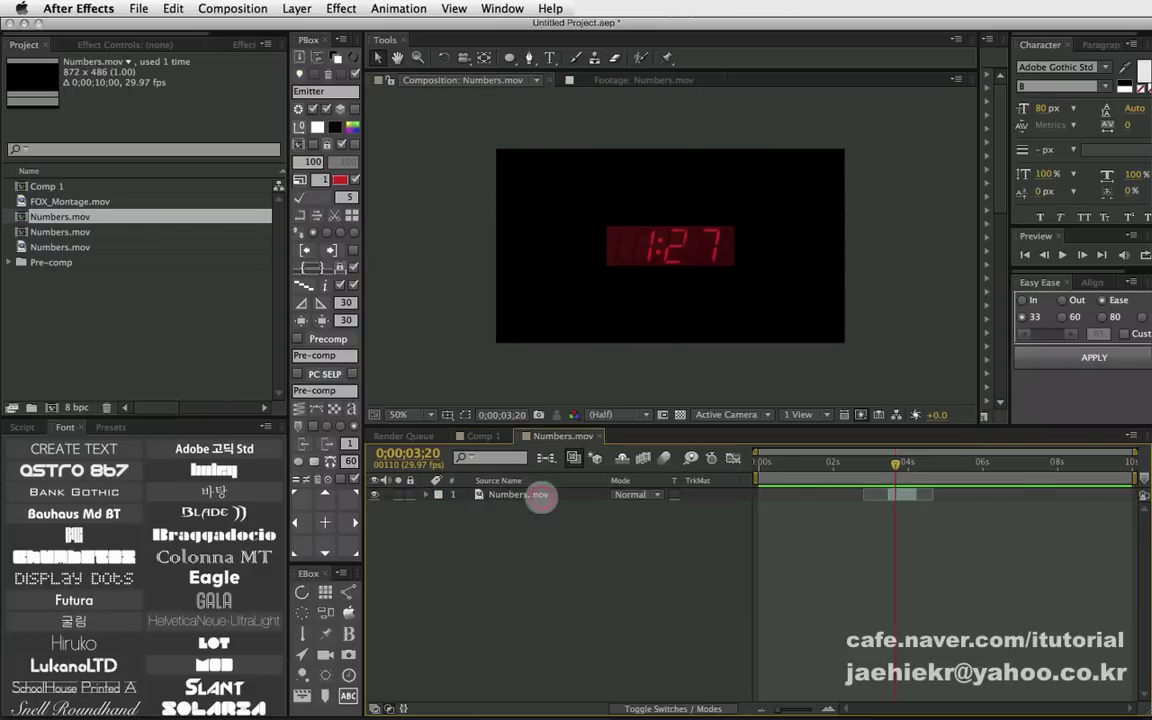
{"action": "left_click_drag", "start_coordinate": [904, 462], "coordinate": [898, 462]}
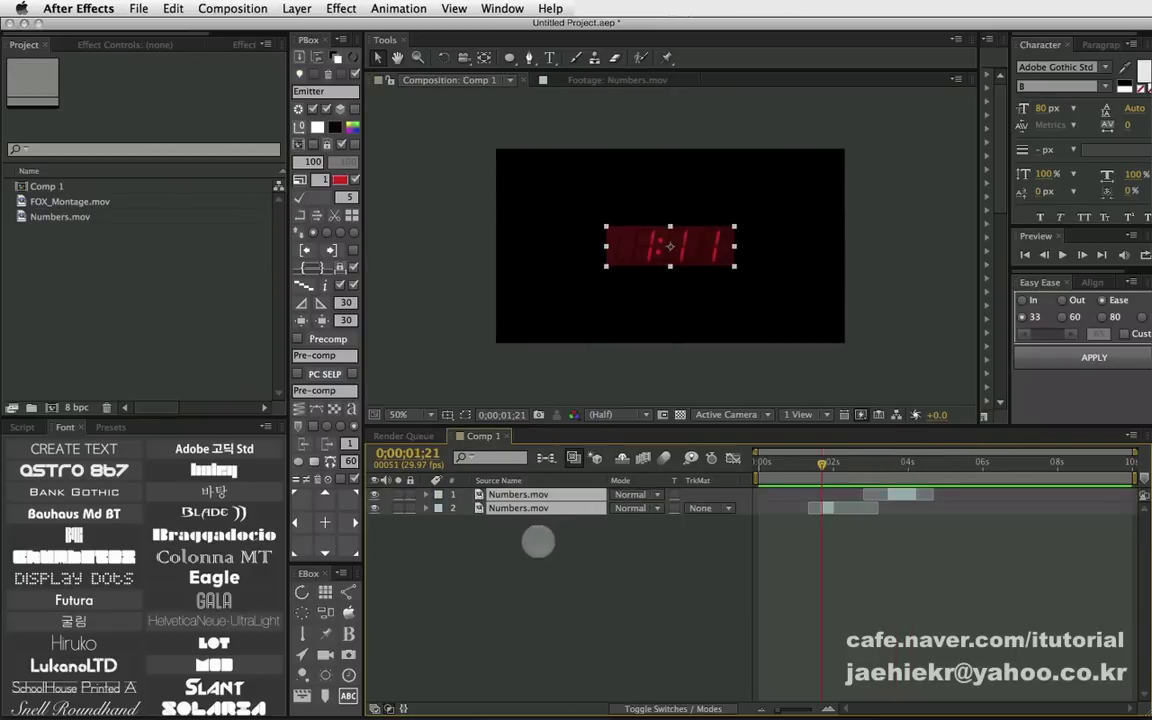
- Select both Numbers.mov layers and pre-compose each into its own comp via PBox
{"action": "left_click_drag", "start_coordinate": [543, 538], "coordinate": [512, 481]}
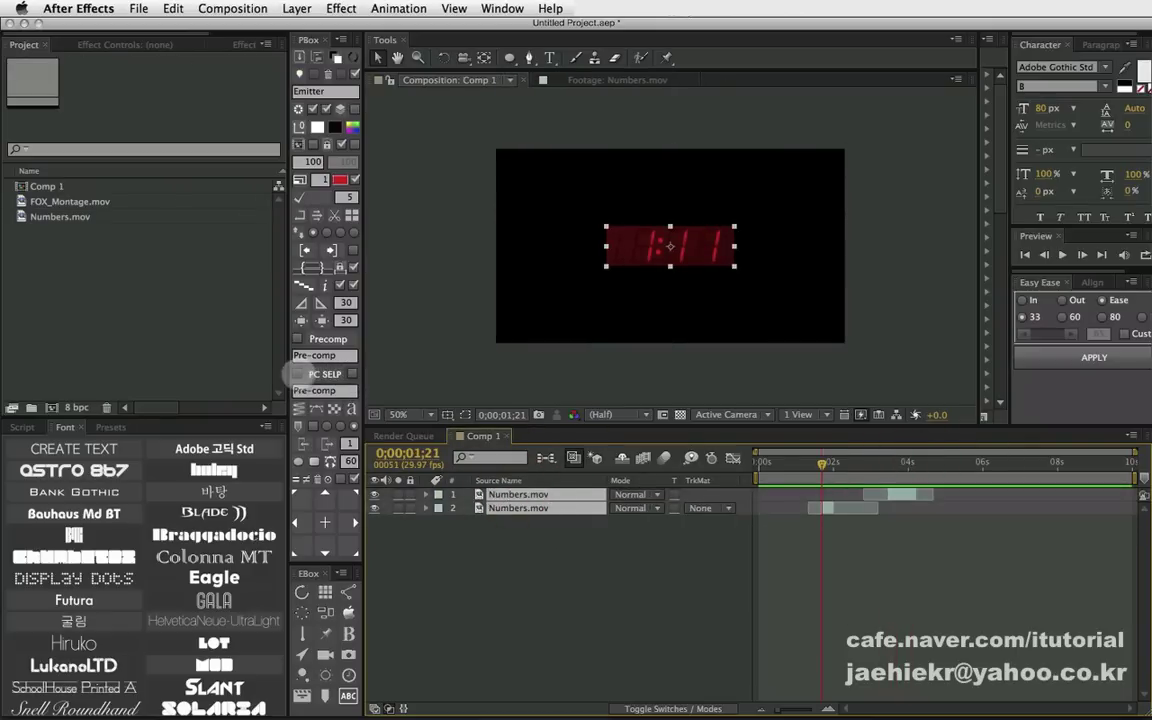
{"action": "left_click", "coordinate": [298, 373]}
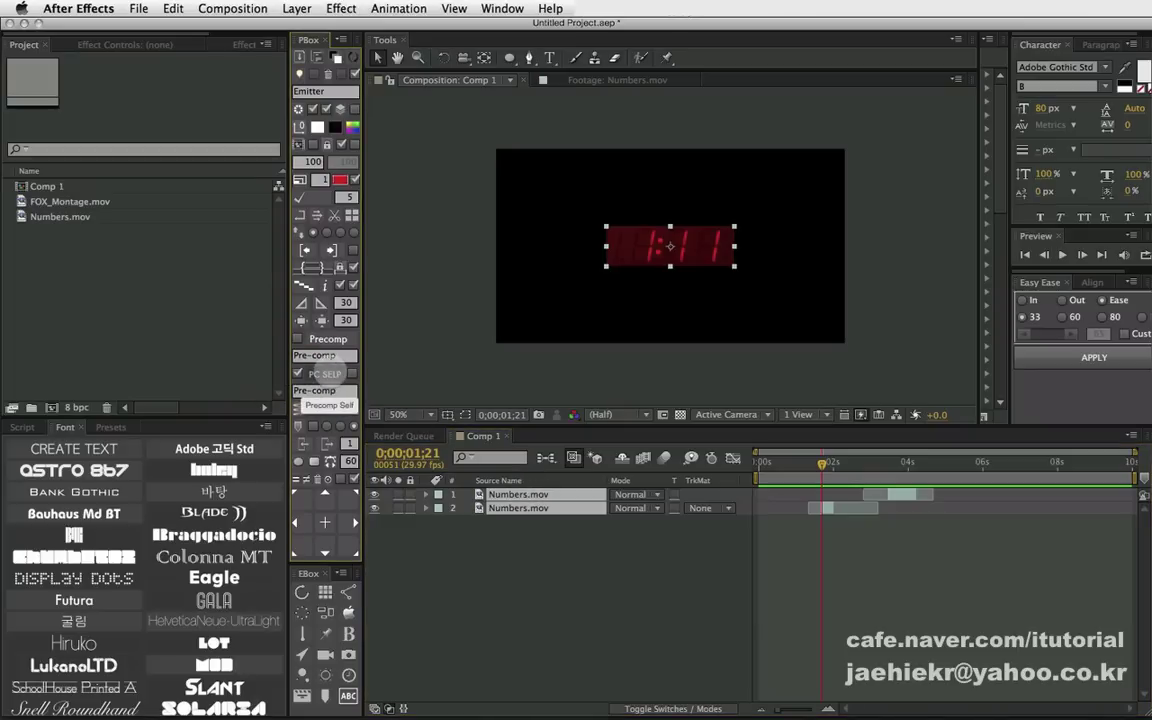
{"action": "left_click", "coordinate": [322, 373]}
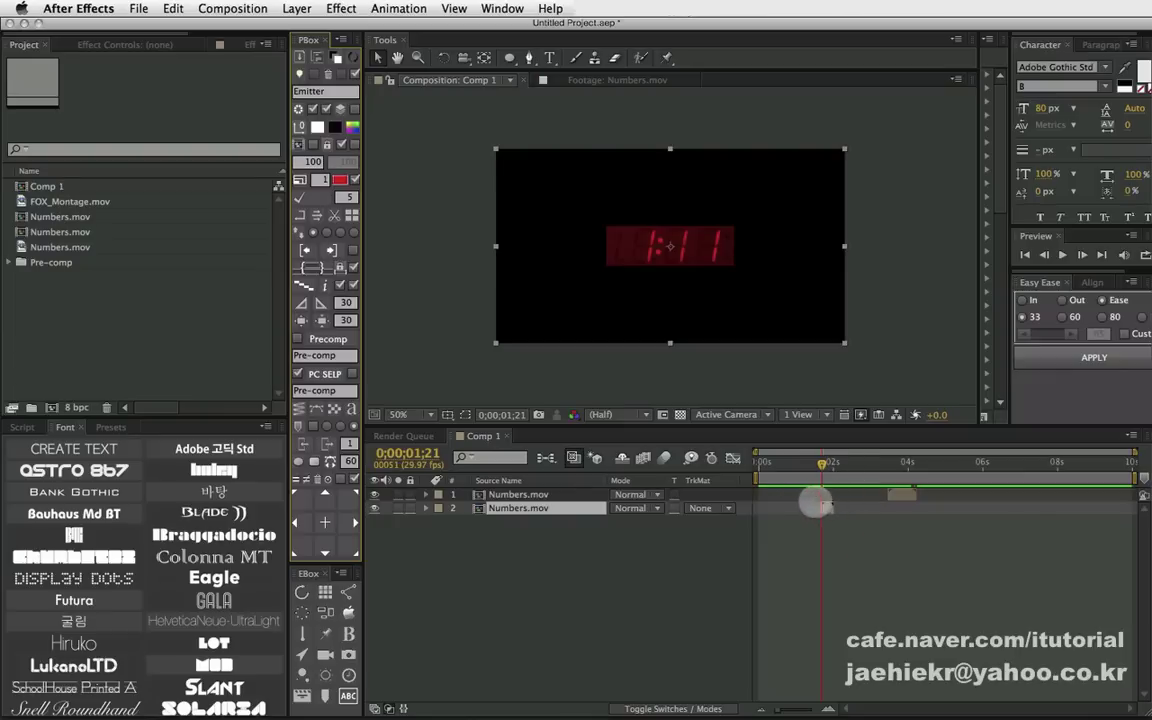
- Inspect both nested Numbers.mov comps from first to last frame, returning to Comp 1 each time
{"action": "left_click", "coordinate": [822, 463]}
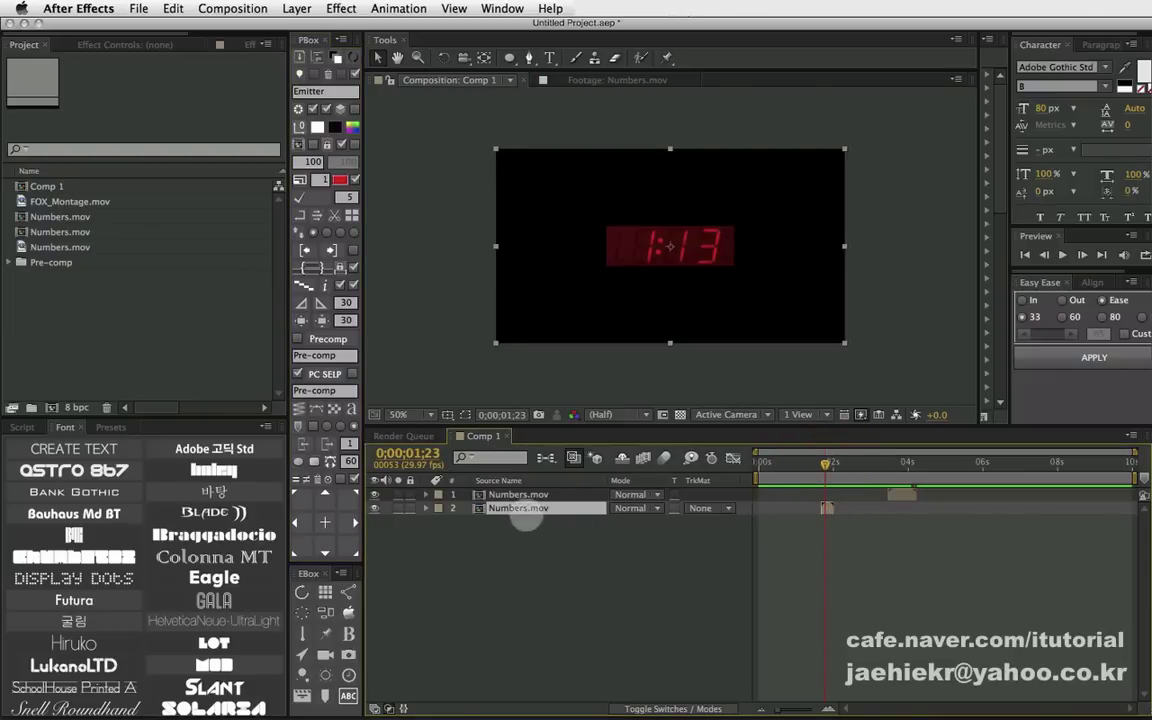
{"action": "double_click", "coordinate": [518, 508]}
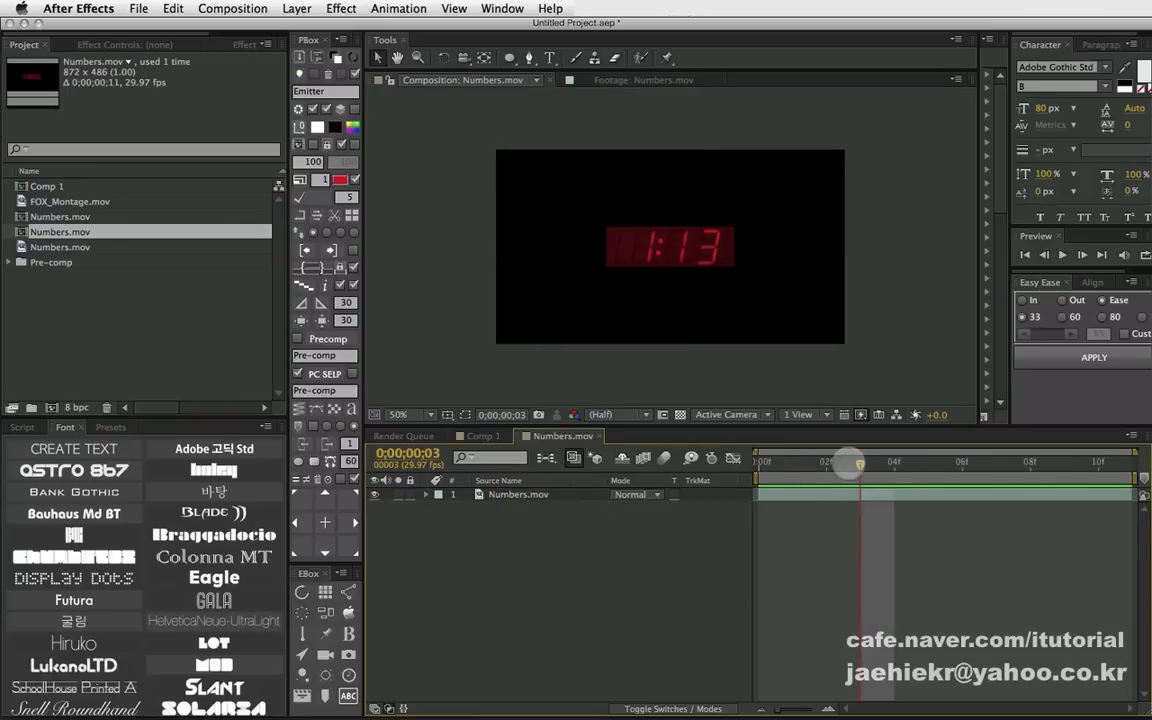
{"action": "mouse_move", "coordinate": [848, 457]}
{"action": "left_mouse_down"}
{"action": "mouse_move", "coordinate": [732, 457]}
{"action": "mouse_move", "coordinate": [1120, 462]}
{"action": "mouse_move", "coordinate": [646, 495]}
{"action": "left_mouse_up"}
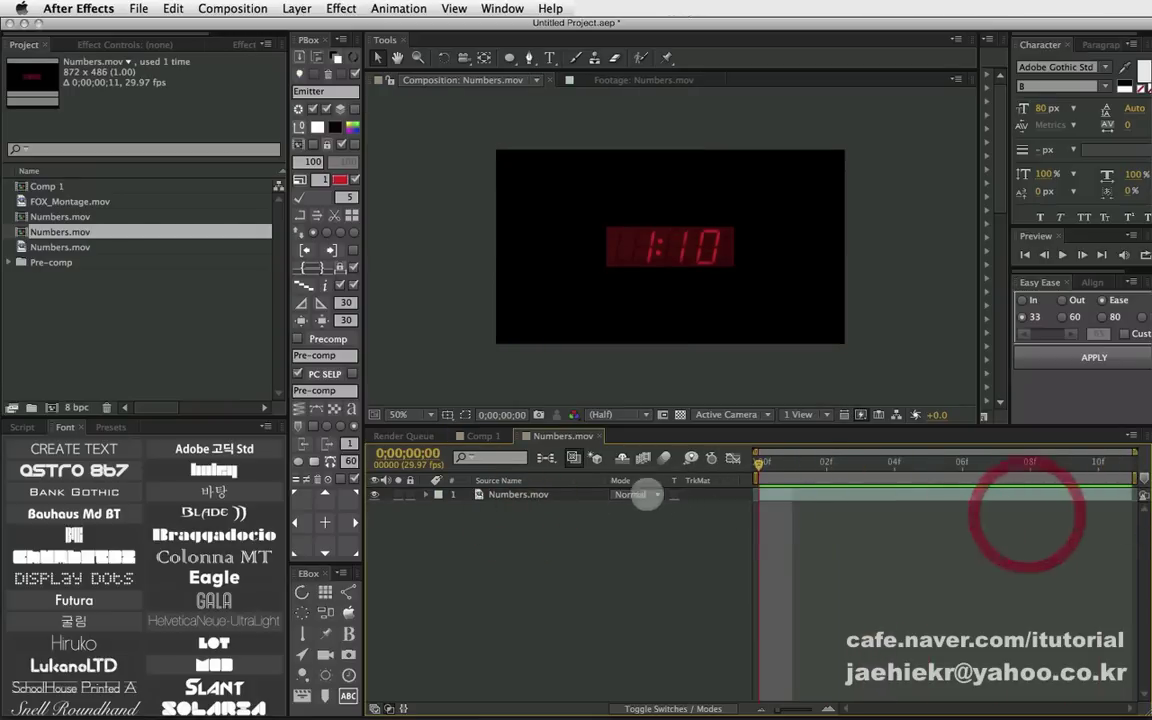
{"action": "left_click", "coordinate": [480, 436]}
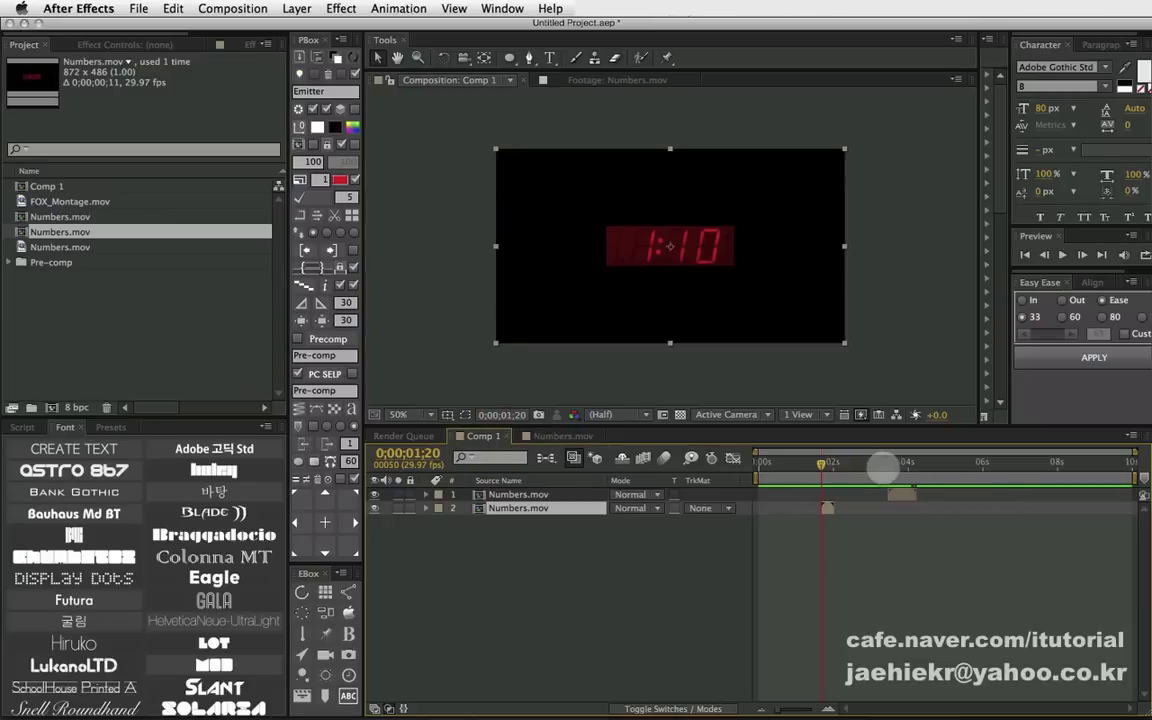
{"action": "left_click_drag", "start_coordinate": [882, 465], "coordinate": [903, 463]}
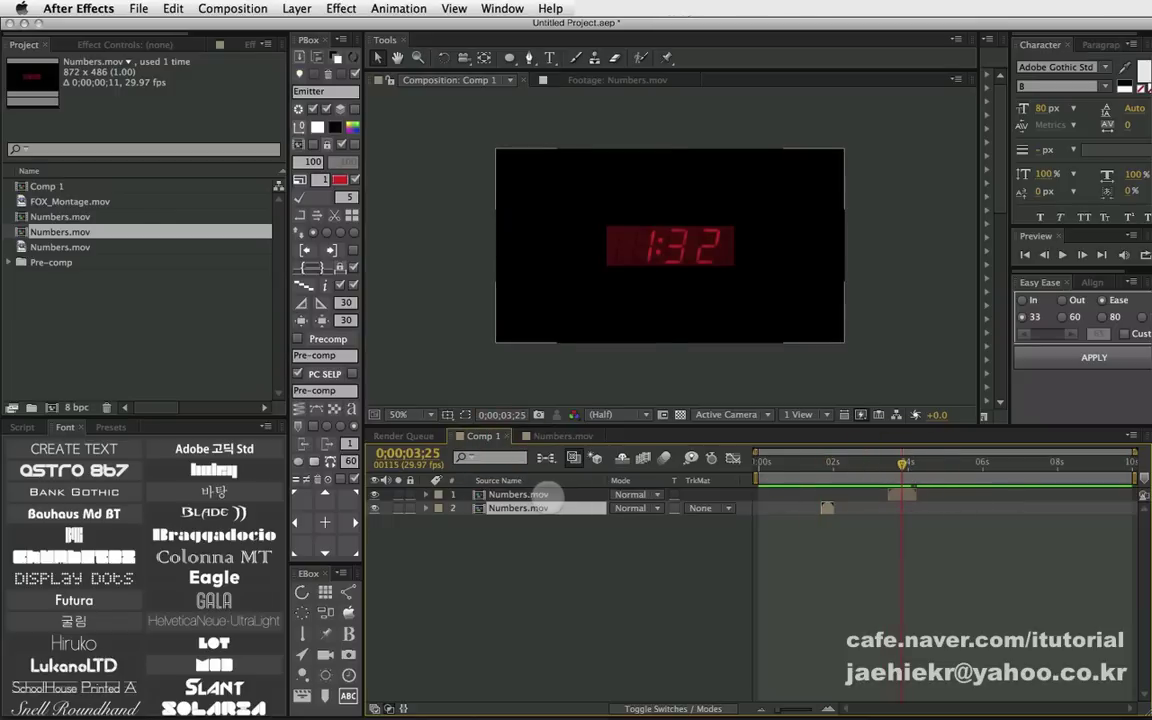
{"action": "double_click", "coordinate": [545, 494]}
{"action": "left_click_drag", "start_coordinate": [848, 458], "coordinate": [735, 458]}
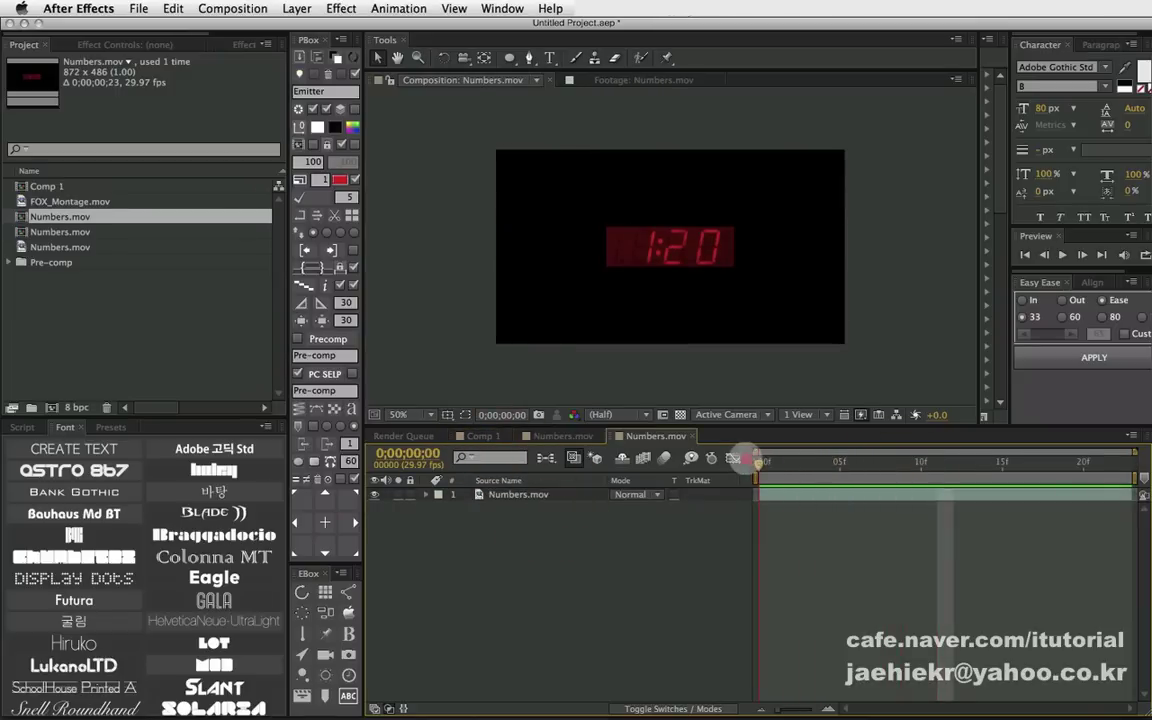
{"action": "key", "text": "End"}
{"action": "key", "text": "Home"}
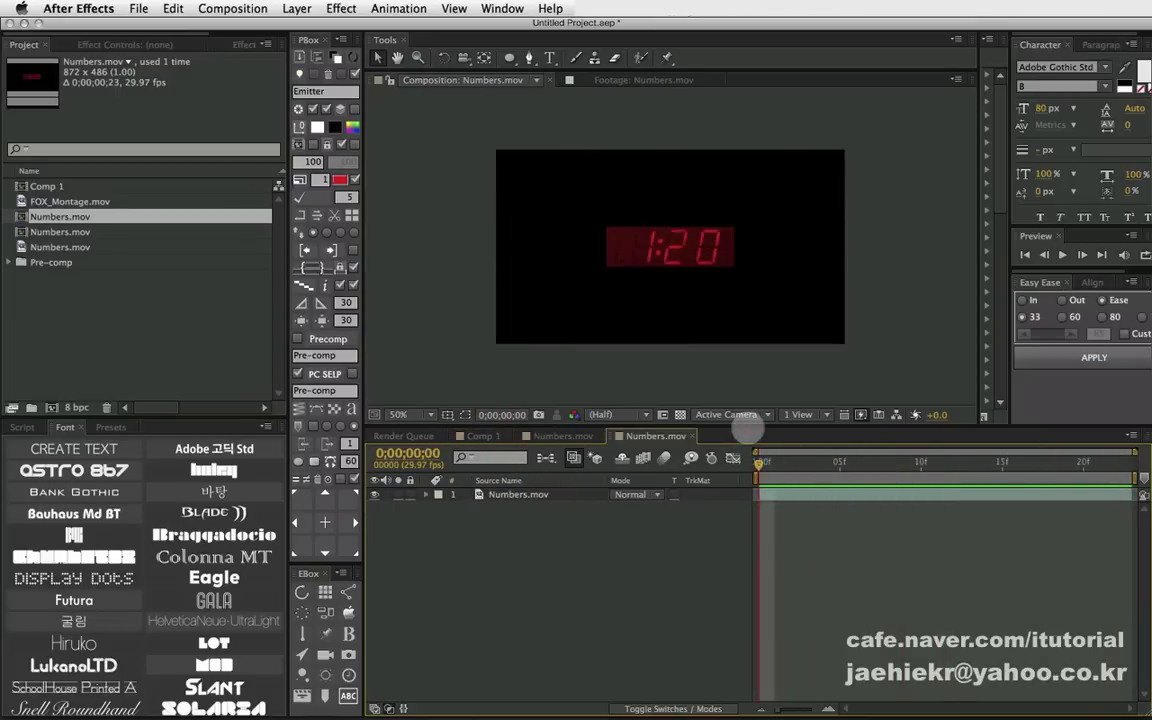
{"action": "left_click", "coordinate": [483, 436]}
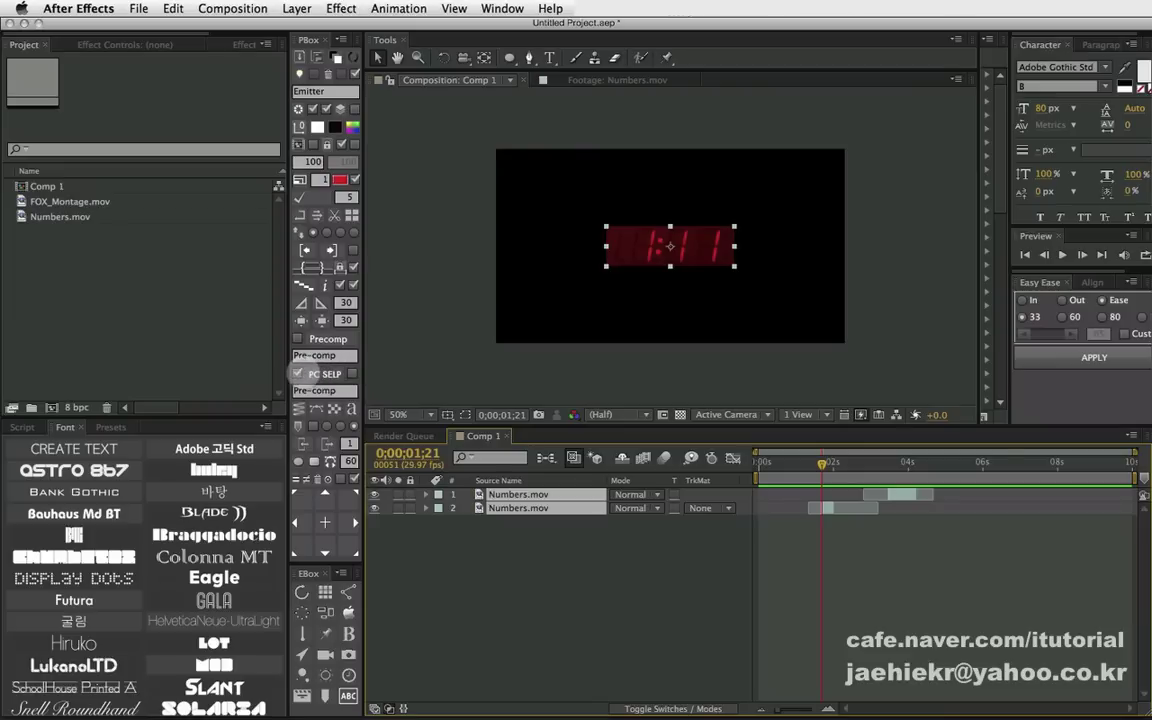
- Toggle the Precomp Self option and select only layer 1 Numbers.mov
{"action": "left_click", "coordinate": [298, 373]}
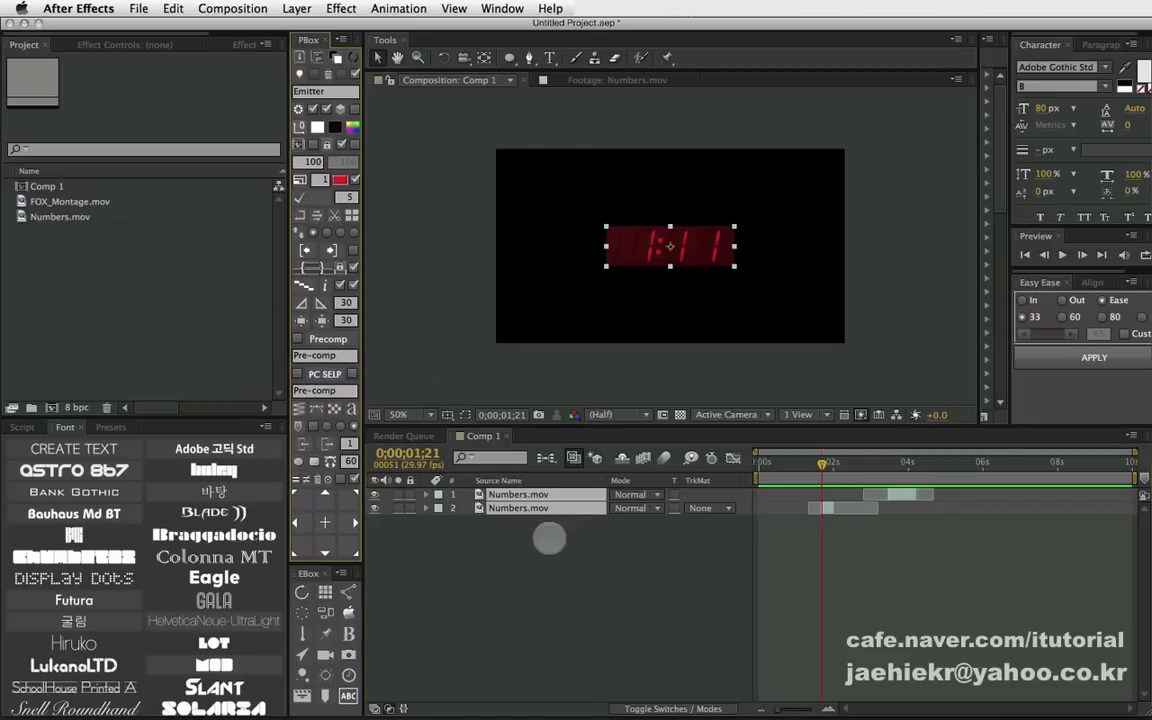
{"action": "left_click", "coordinate": [549, 530]}
{"action": "left_click", "coordinate": [542, 494]}
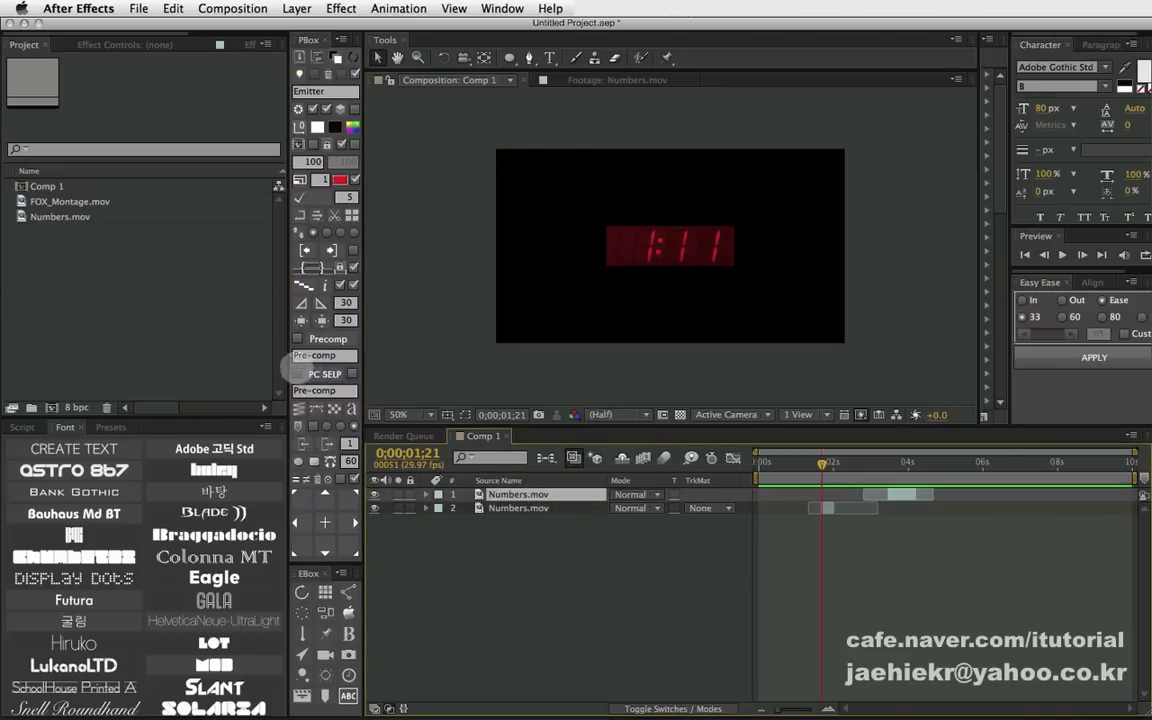
{"action": "left_click", "coordinate": [292, 369]}
{"action": "left_click", "coordinate": [352, 373]}
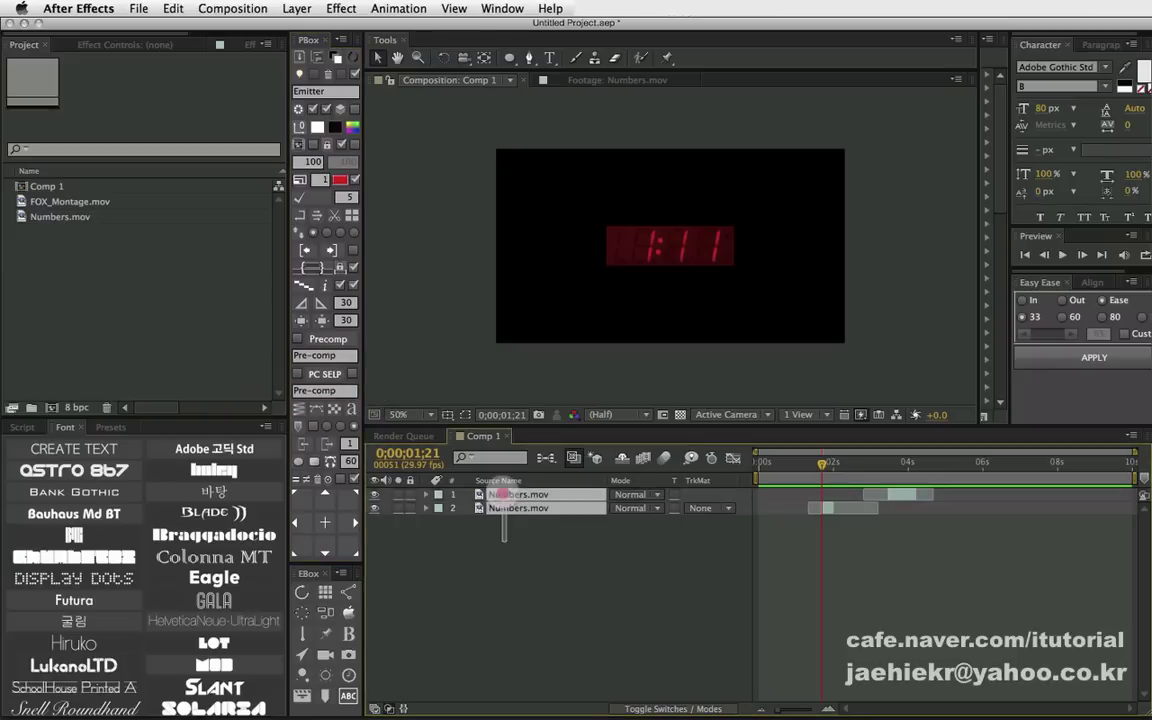
{"action": "left_click_drag", "start_coordinate": [450, 528], "coordinate": [470, 490]}
{"action": "left_click", "coordinate": [297, 8]}
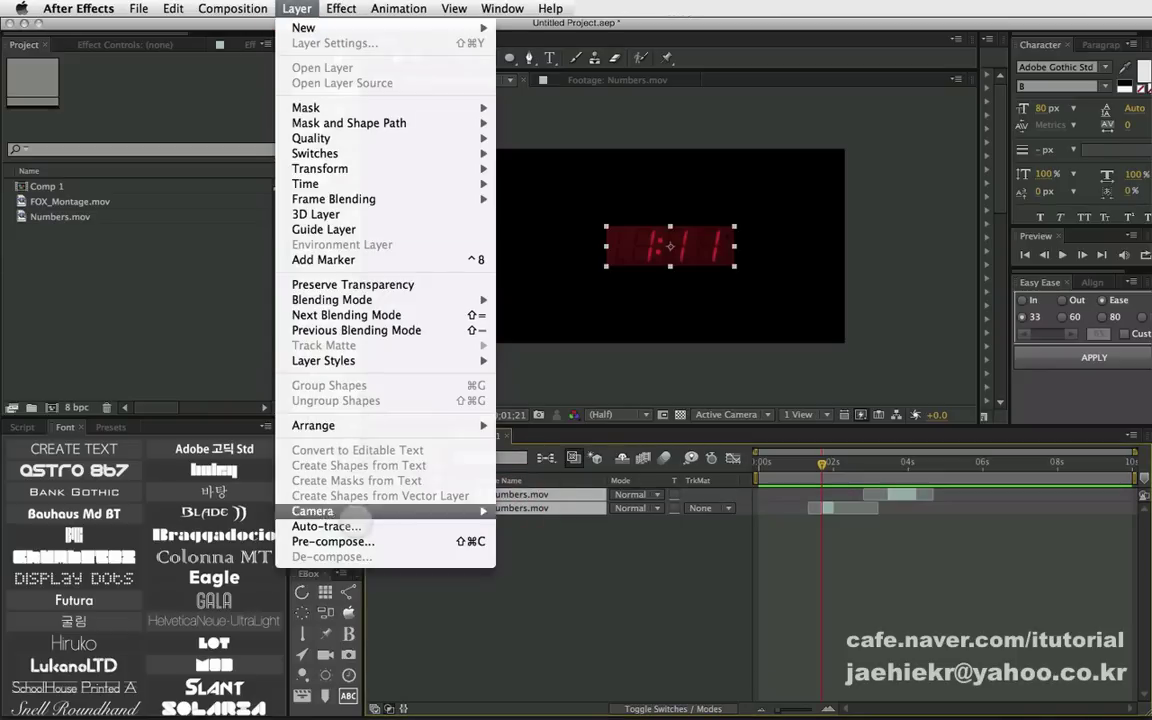
{"action": "left_click", "coordinate": [340, 535]}
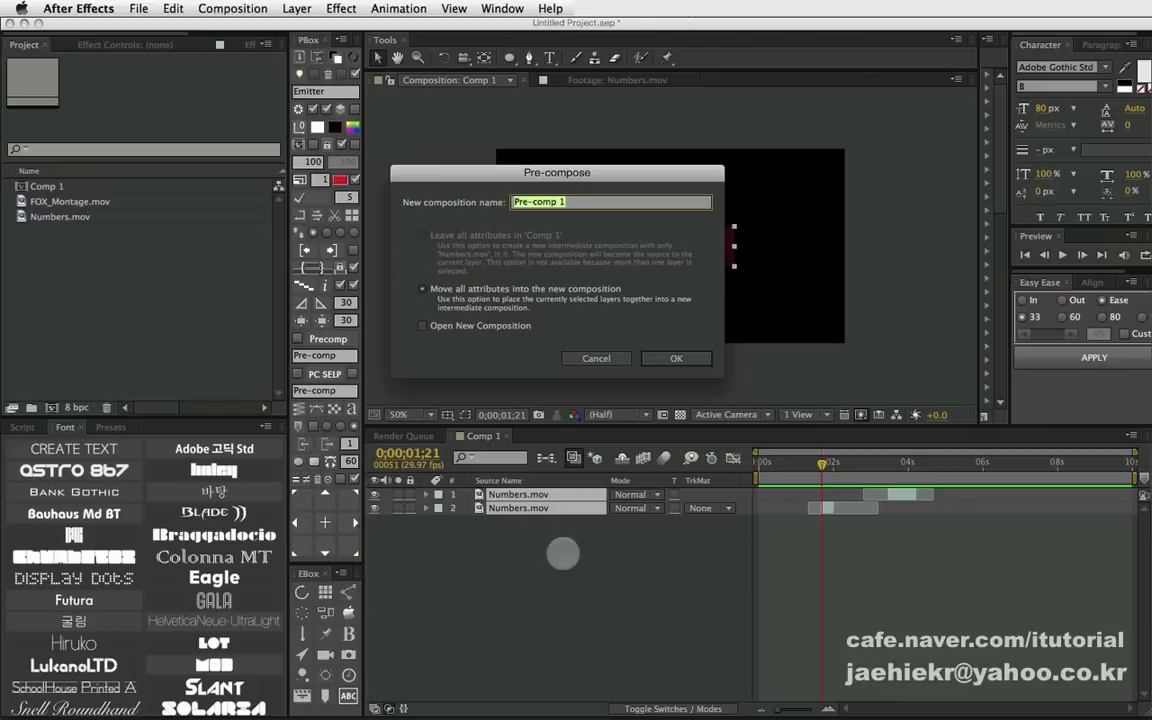
{"action": "left_click", "coordinate": [608, 356]}
{"action": "left_click", "coordinate": [536, 578]}
{"action": "left_click", "coordinate": [514, 494]}
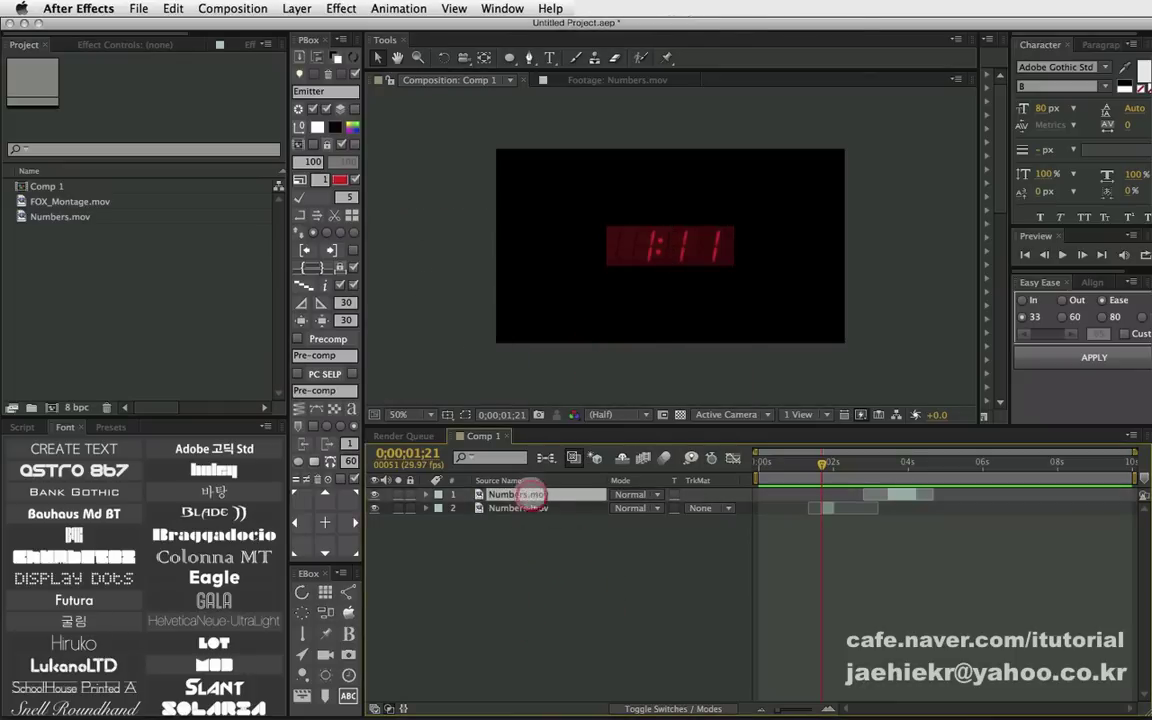
{"action": "left_click", "coordinate": [297, 8]}
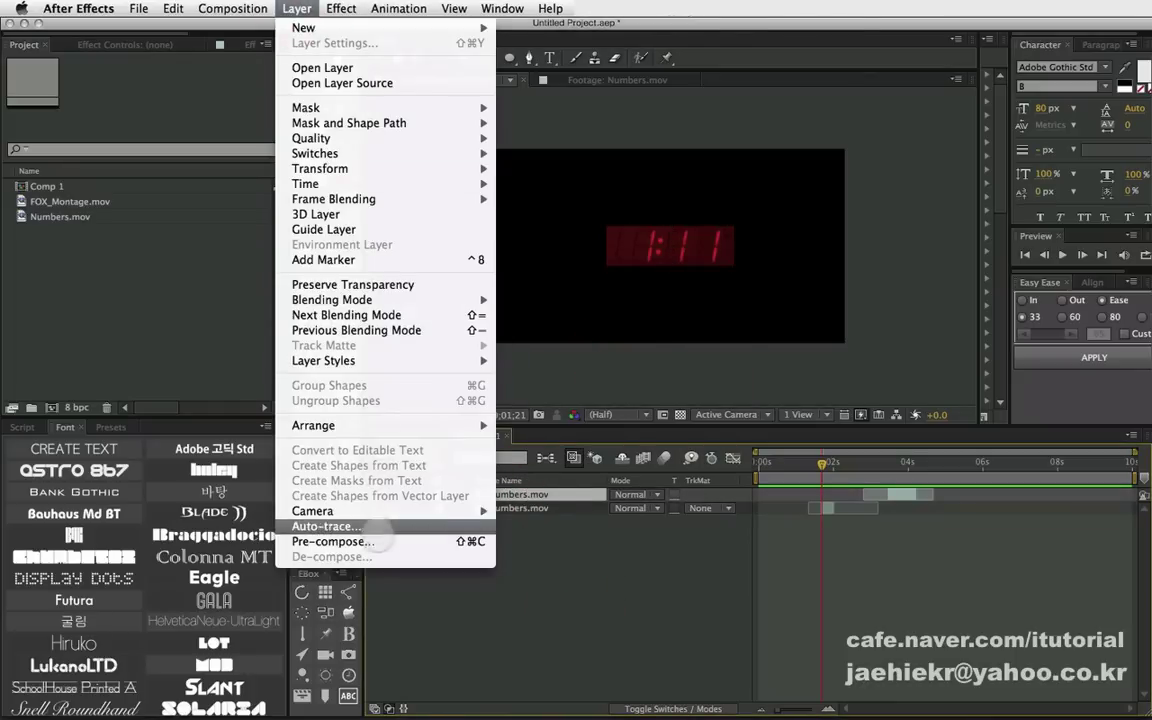
{"action": "left_click", "coordinate": [333, 541]}
{"action": "left_click", "coordinate": [422, 235]}
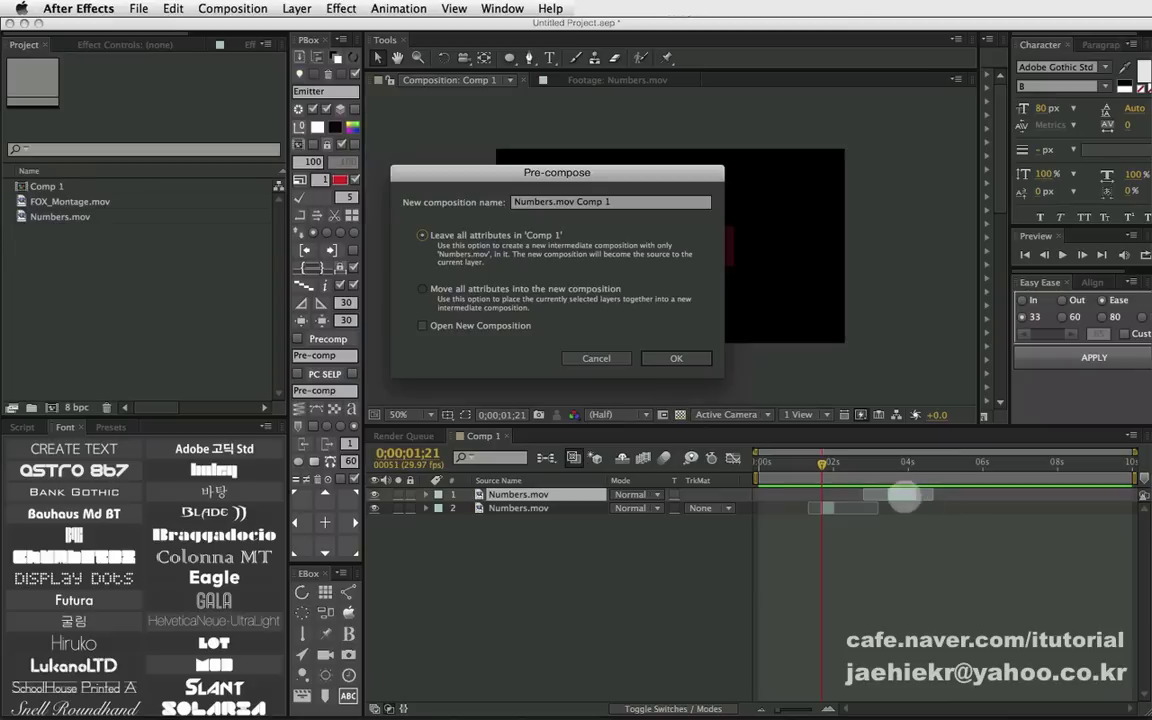
{"action": "left_click", "coordinate": [676, 358]}
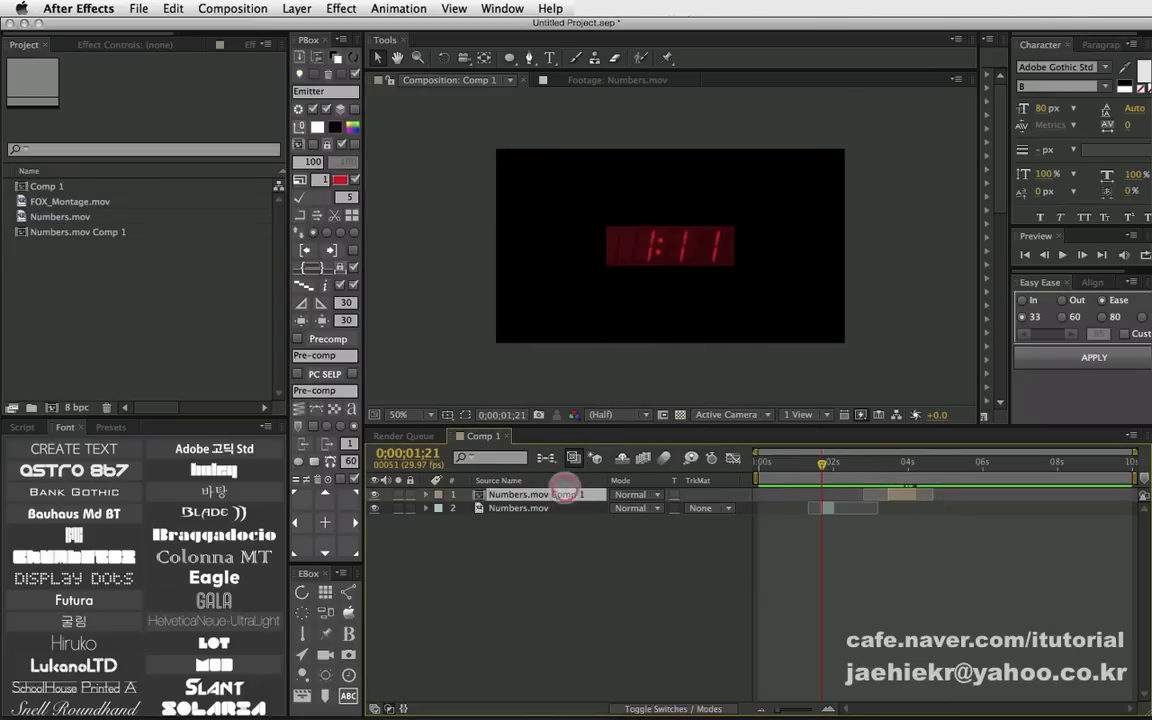
{"action": "double_click", "coordinate": [562, 494]}
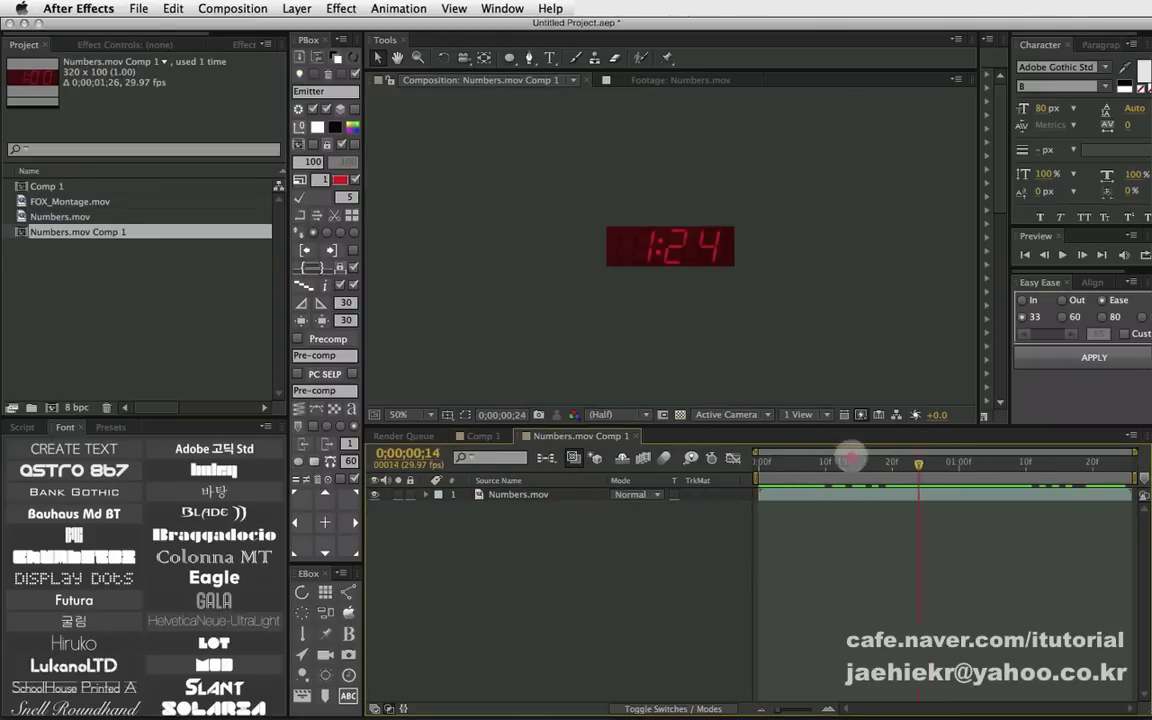
{"action": "left_click", "coordinate": [483, 436]}
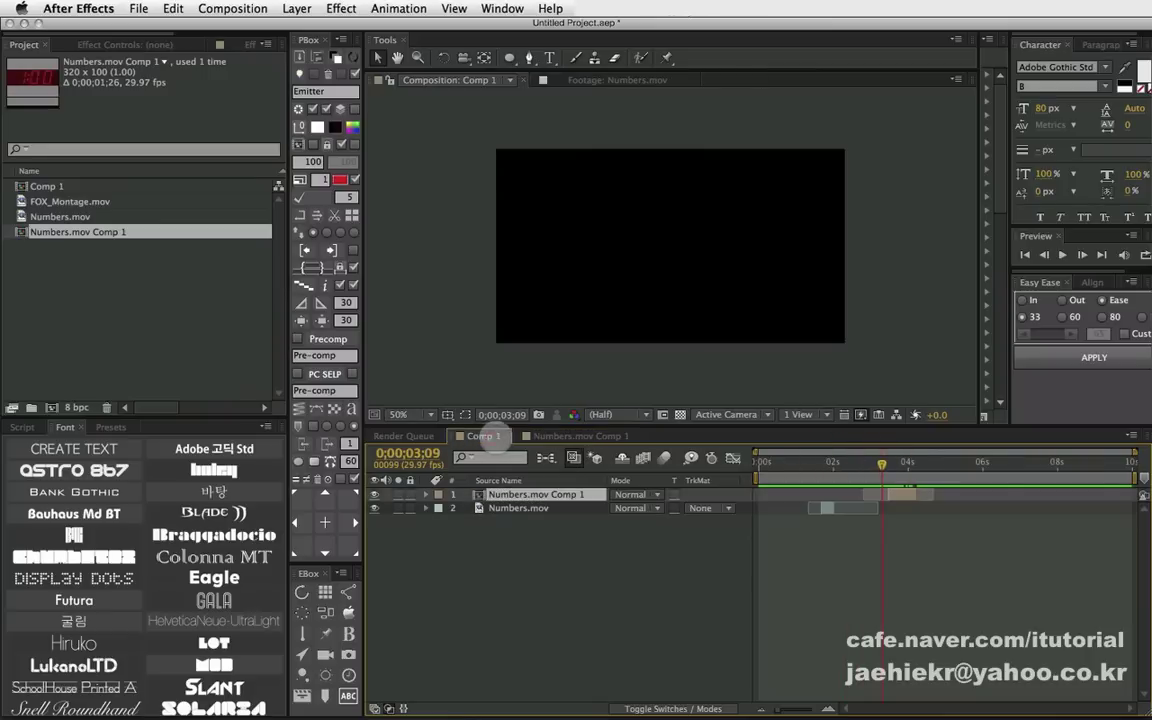
{"action": "key", "text": "ctrl+z"}
- Turn on Precomp Self and pre-compose both Numbers.mov layers into a Pre-comp folder
{"action": "left_click_drag", "start_coordinate": [535, 527], "coordinate": [507, 476]}
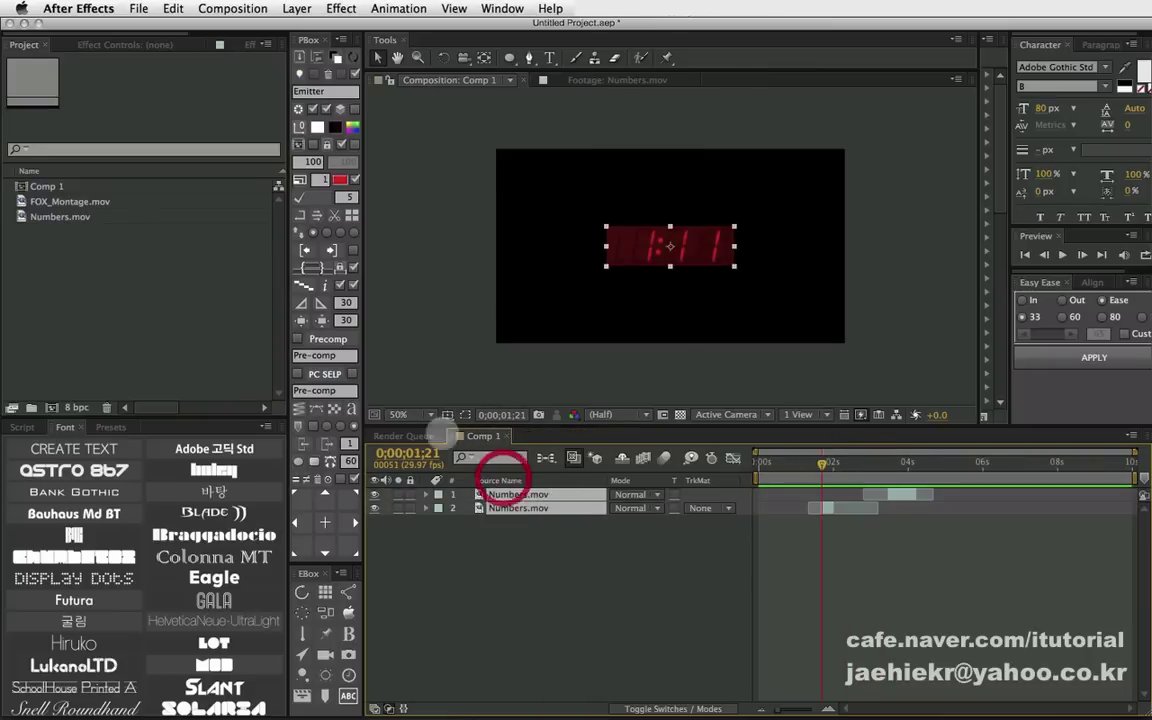
{"action": "left_click", "coordinate": [297, 373]}
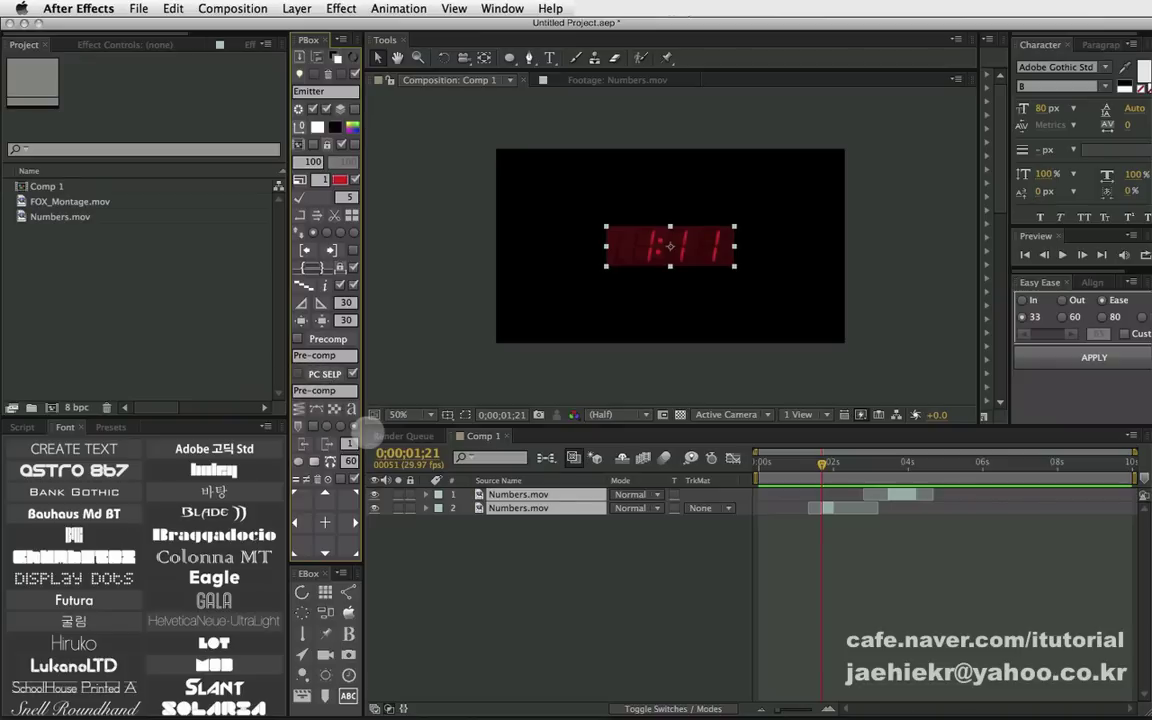
{"action": "left_click_drag", "start_coordinate": [560, 555], "coordinate": [527, 489]}
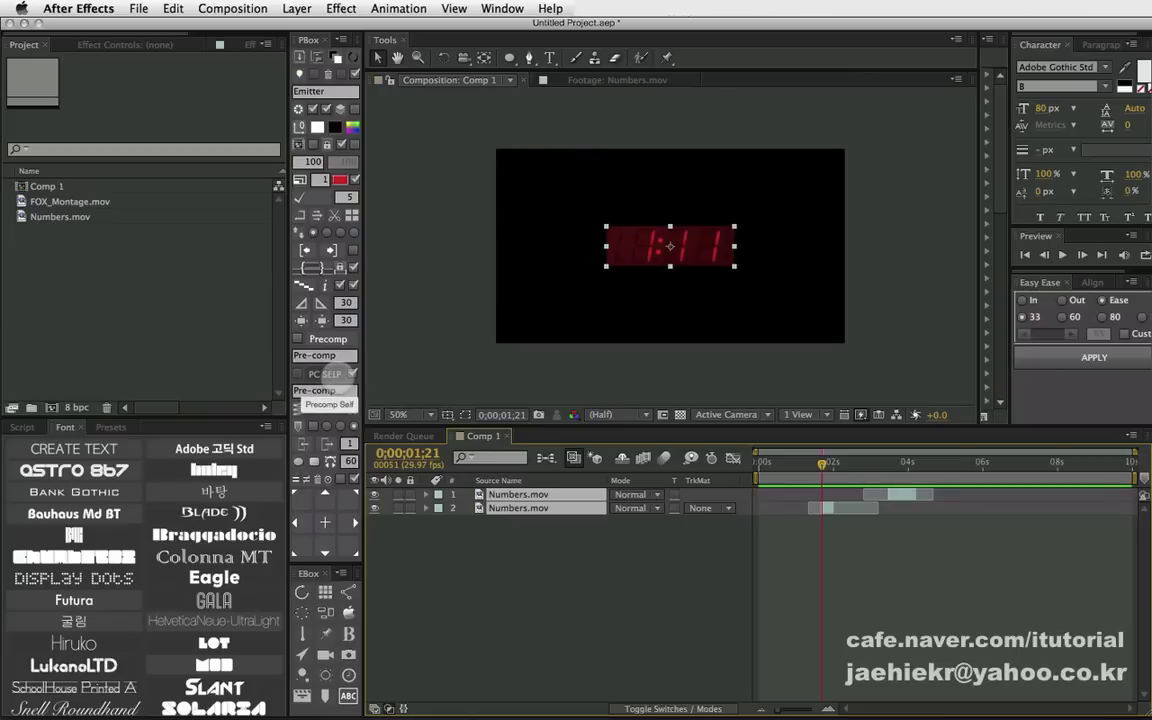
{"action": "left_click", "coordinate": [324, 375]}
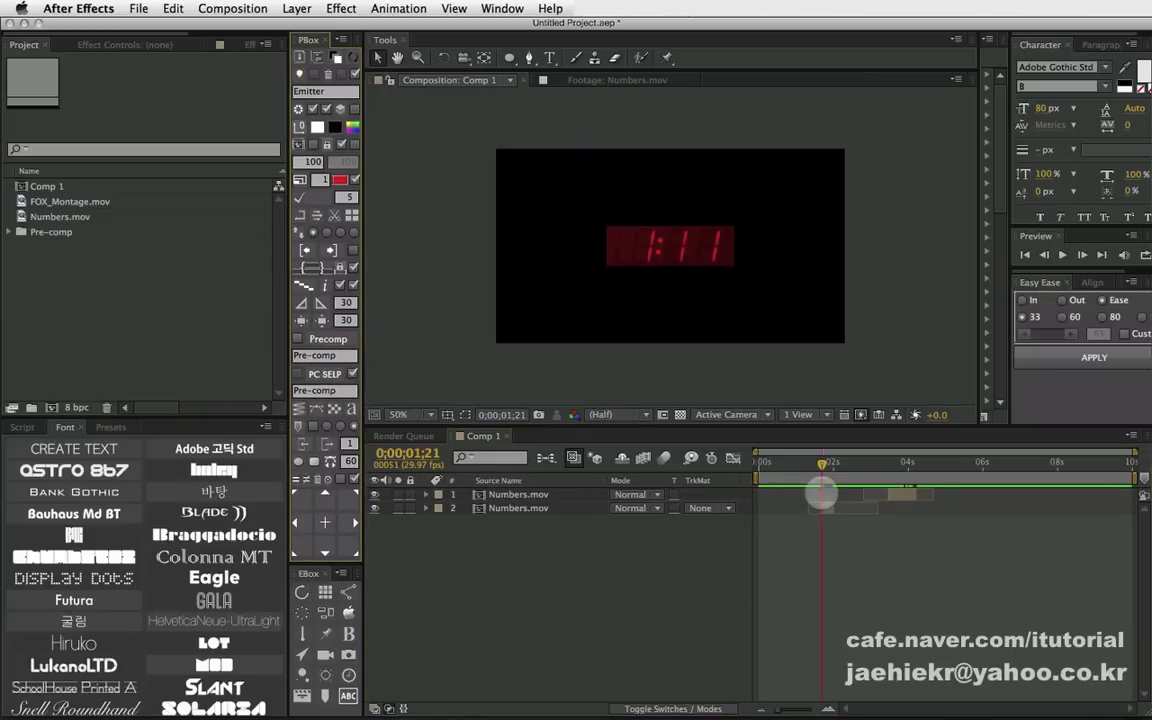
- Scrub through layer 2's nested comp, return to Comp 1 at 1;26, and undo the pre-compose
{"action": "left_click", "coordinate": [541, 509]}
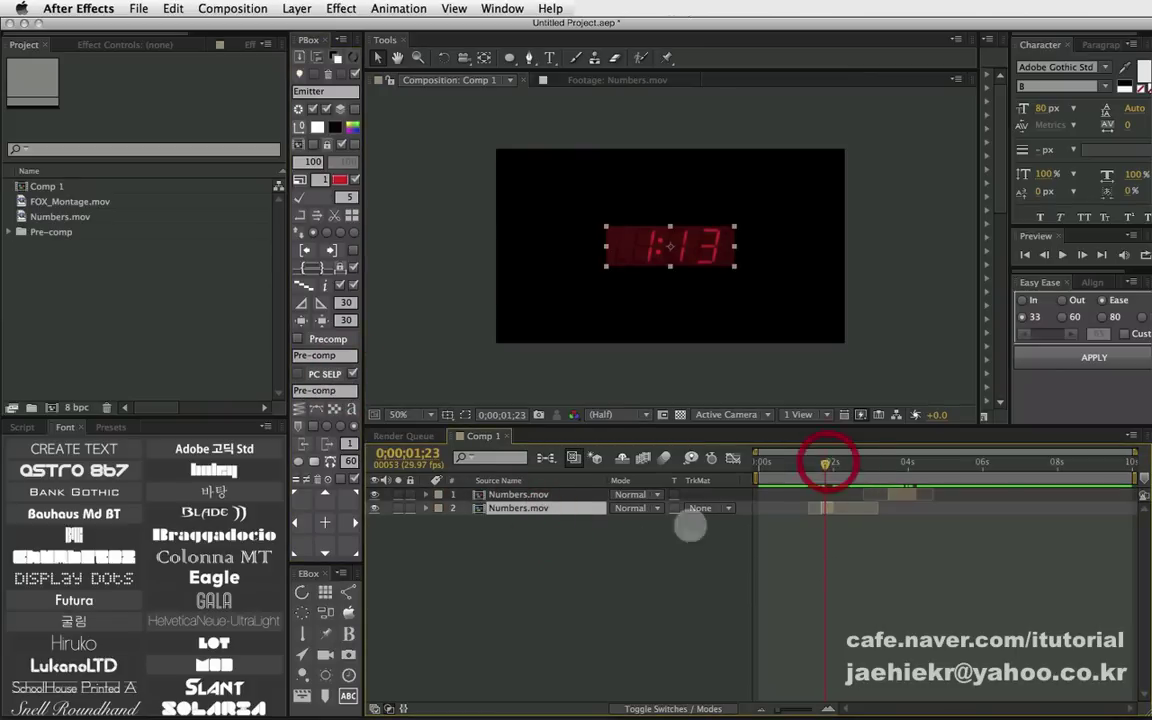
{"action": "double_click", "coordinate": [533, 508]}
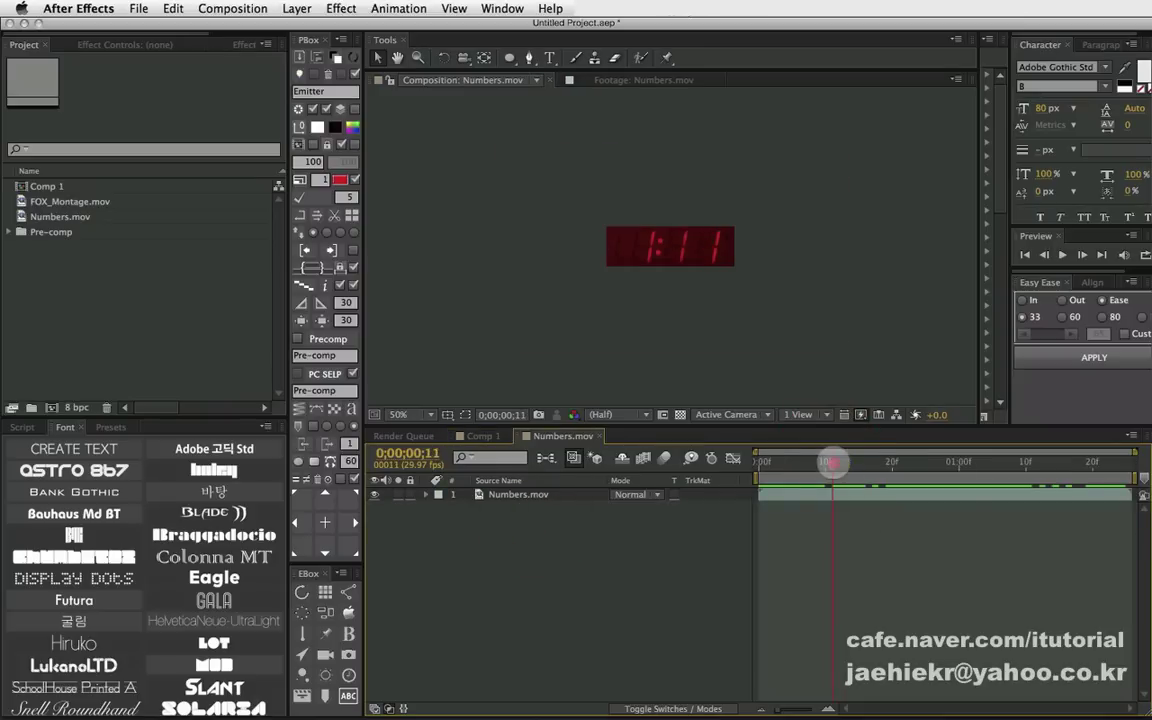
{"action": "left_click_drag", "start_coordinate": [843, 463], "coordinate": [1127, 463]}
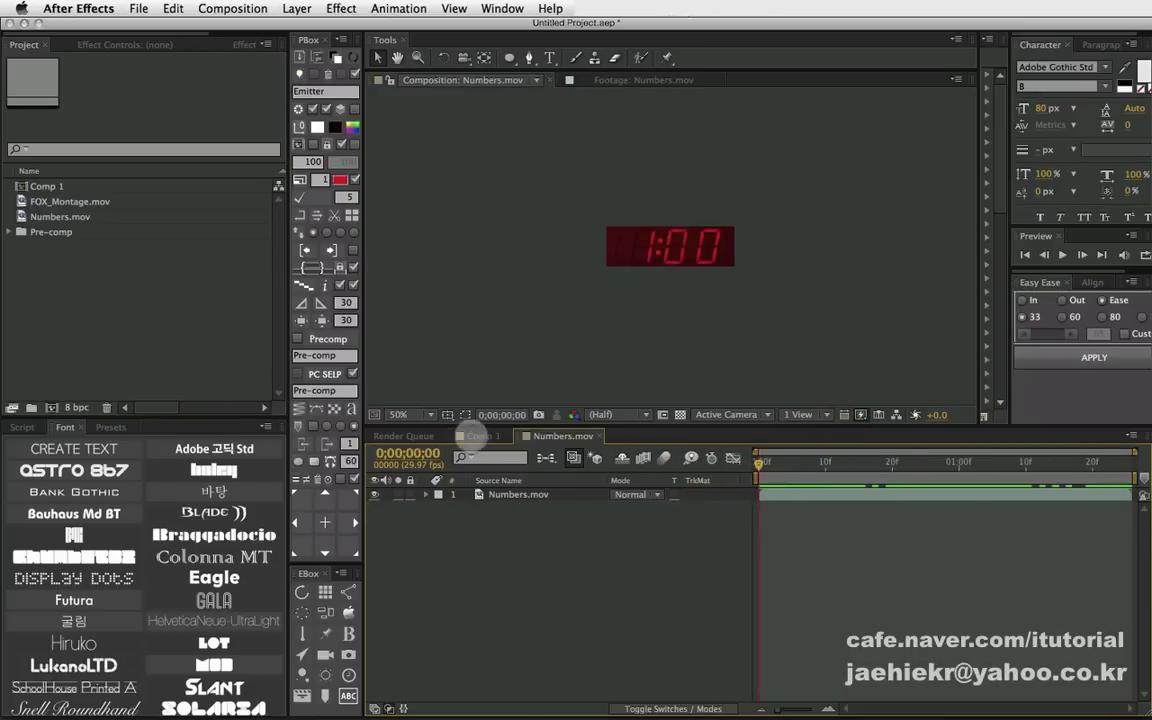
{"action": "left_click", "coordinate": [480, 436]}
{"action": "left_click", "coordinate": [829, 462]}
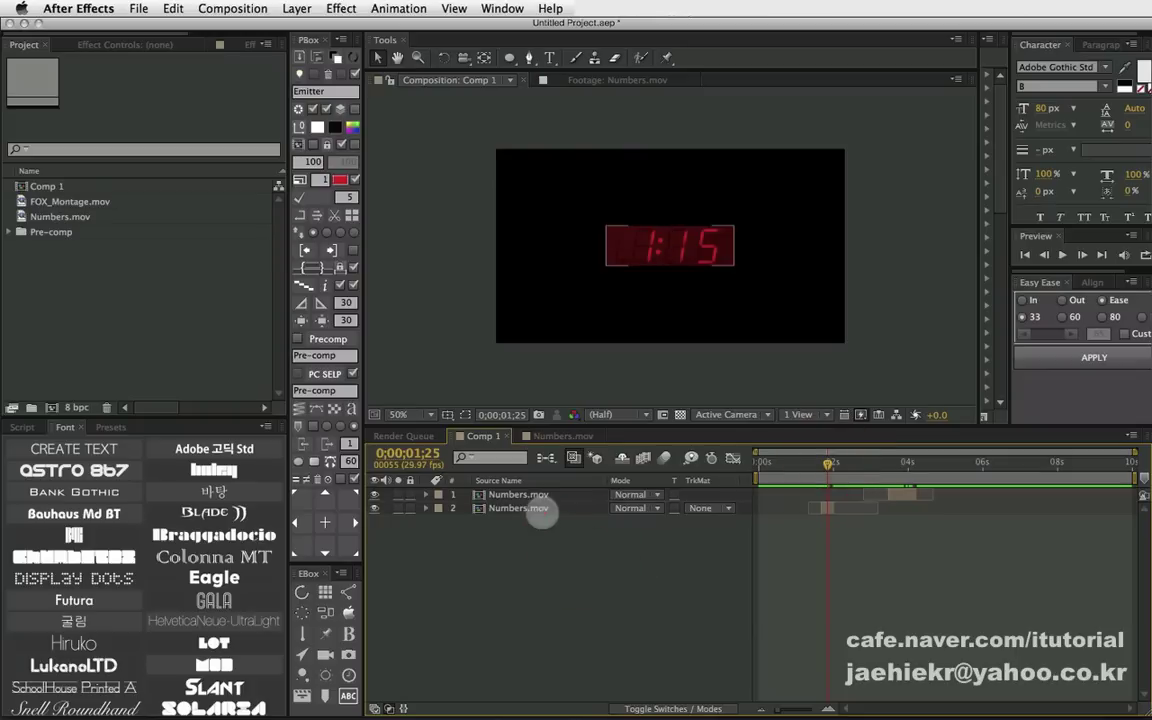
{"action": "left_click", "coordinate": [540, 506]}
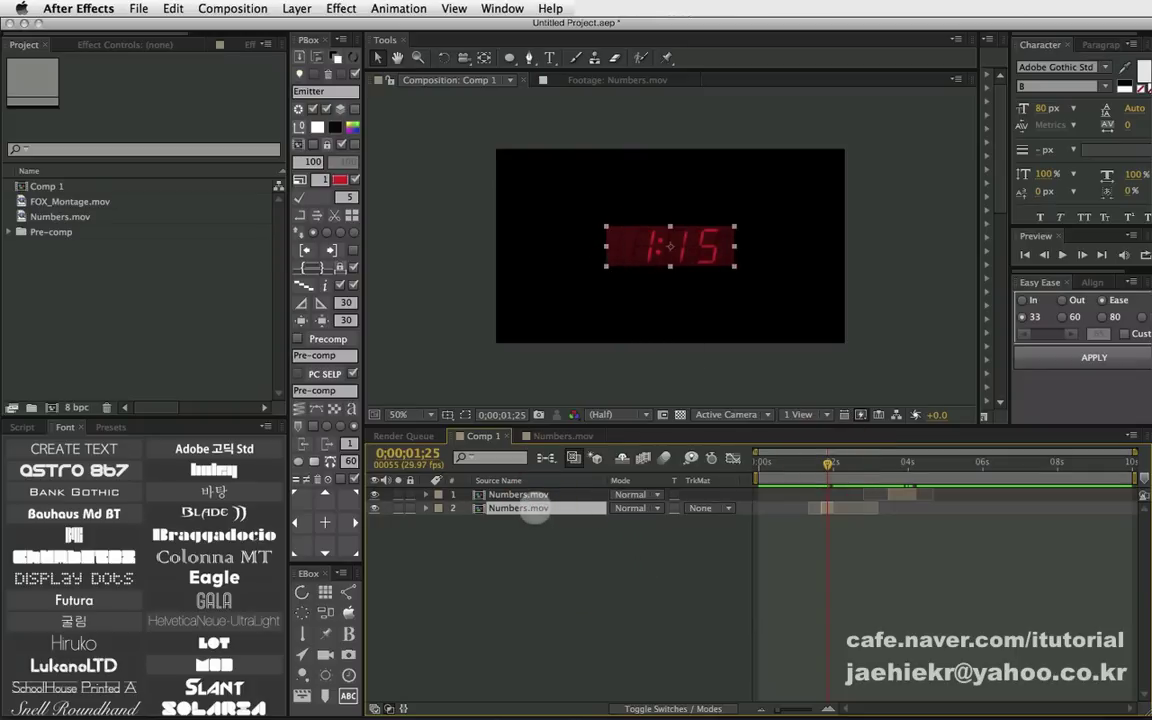
{"action": "key", "text": "super+z"}
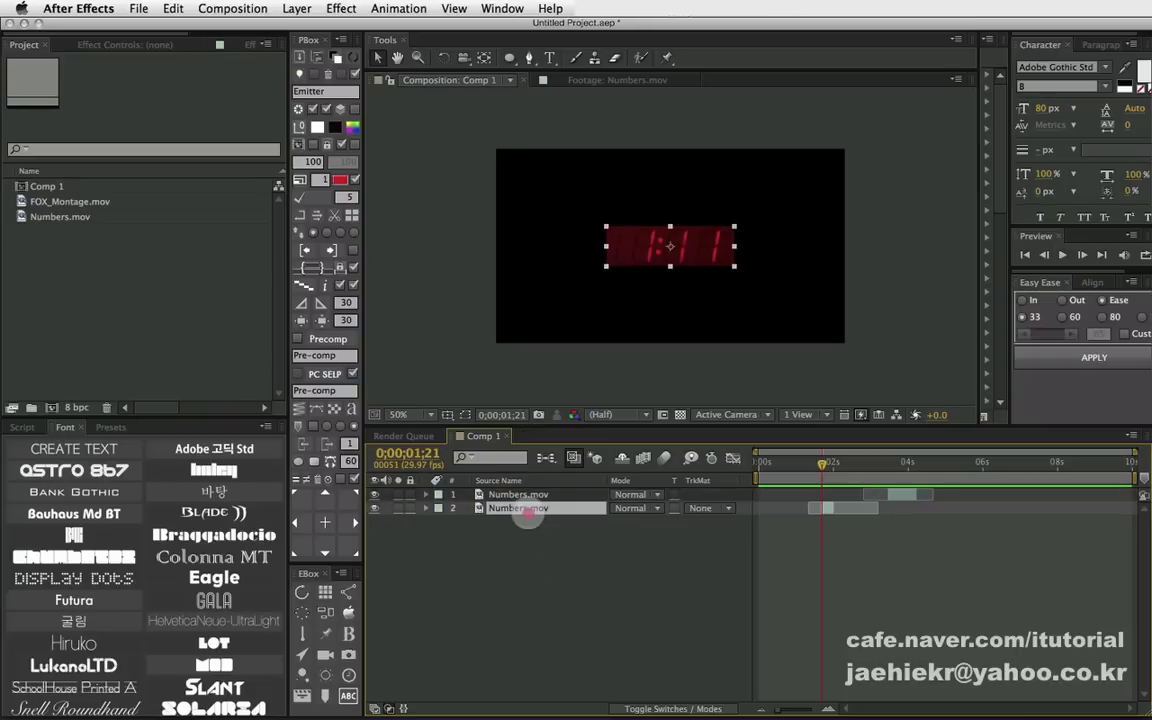
- Draw a polygon mask over the digits on layer 2 Numbers.mov
{"action": "left_click", "coordinate": [528, 515]}
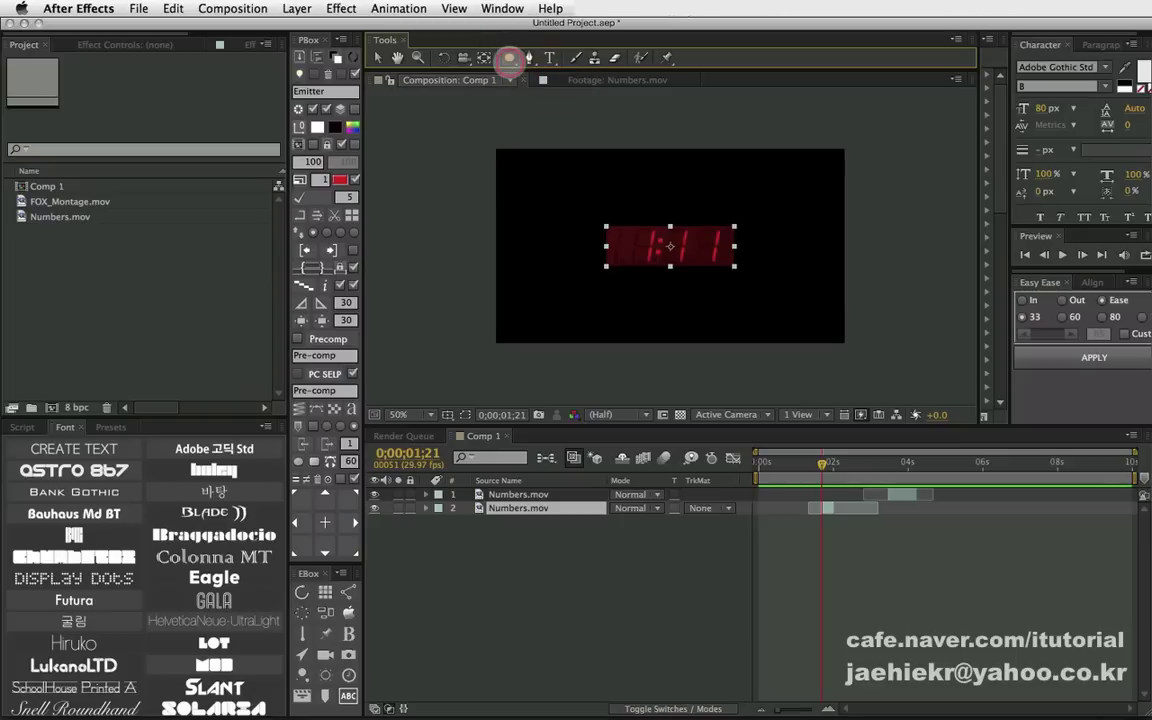
{"action": "left_click", "coordinate": [510, 58]}
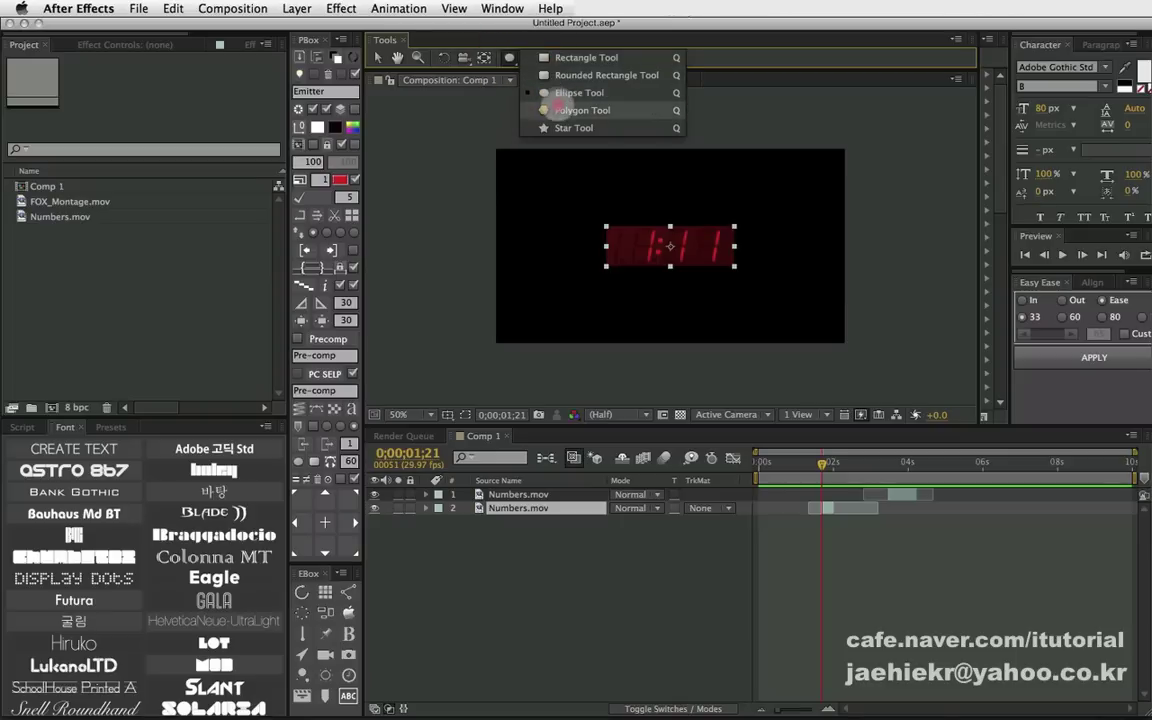
{"action": "left_click", "coordinate": [556, 95]}
{"action": "left_click_drag", "start_coordinate": [692, 242], "coordinate": [722, 223]}
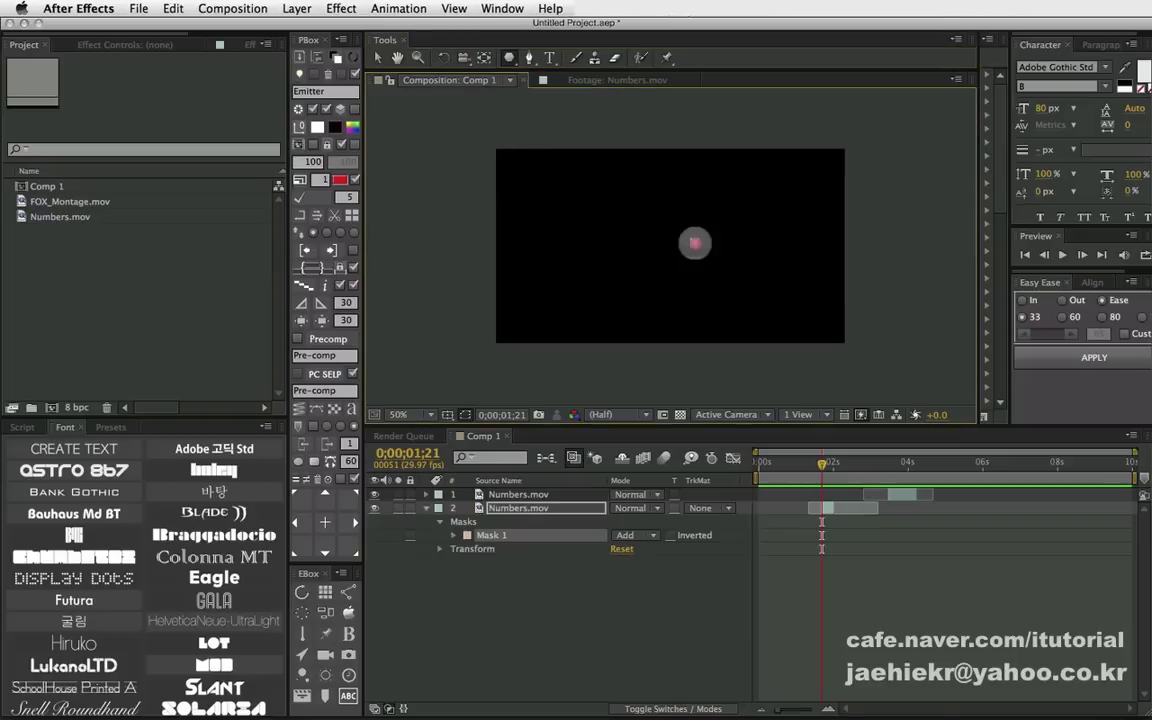
{"action": "left_click", "coordinate": [535, 508]}
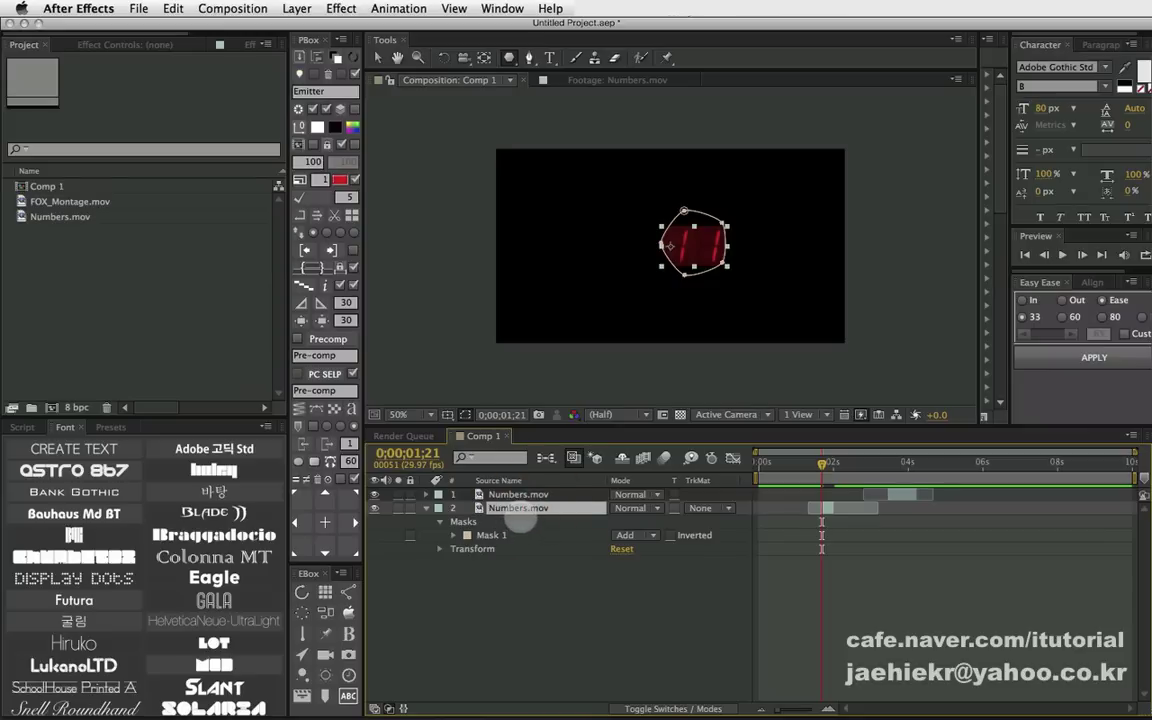
- Rotate the masked layer to 57° and apply Color Correction > Tint
{"action": "key", "text": "r"}
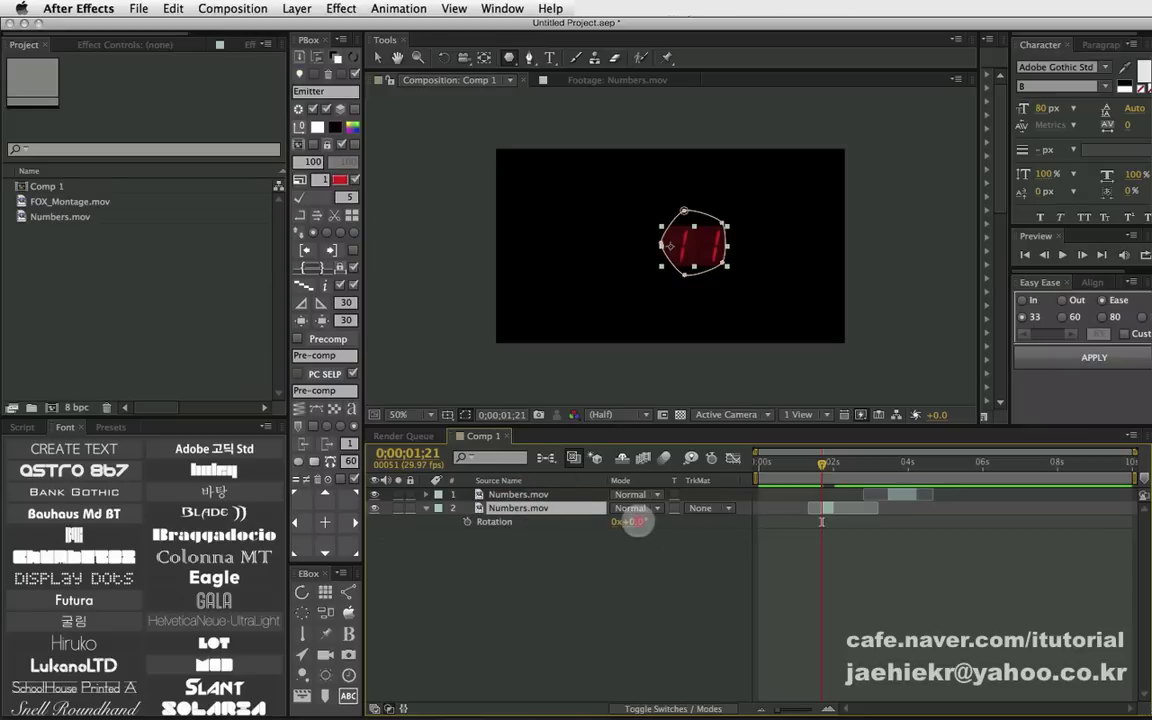
{"action": "left_click_drag", "start_coordinate": [632, 521], "coordinate": [535, 508]}
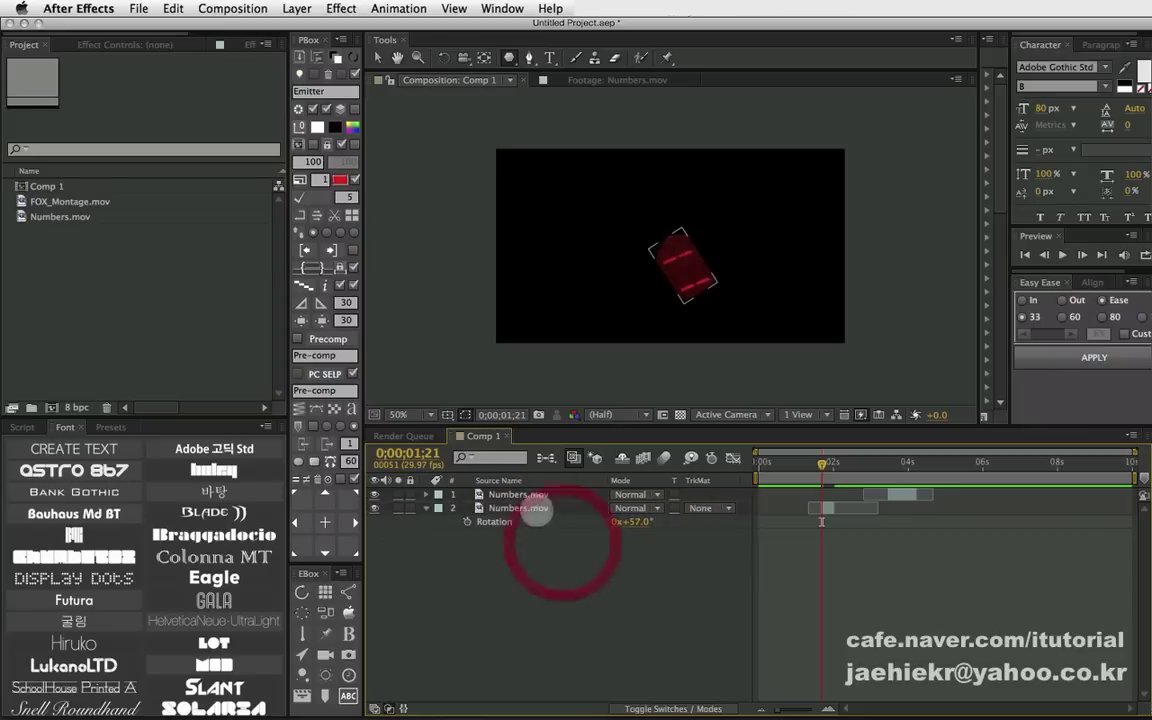
{"action": "left_click", "coordinate": [341, 8]}
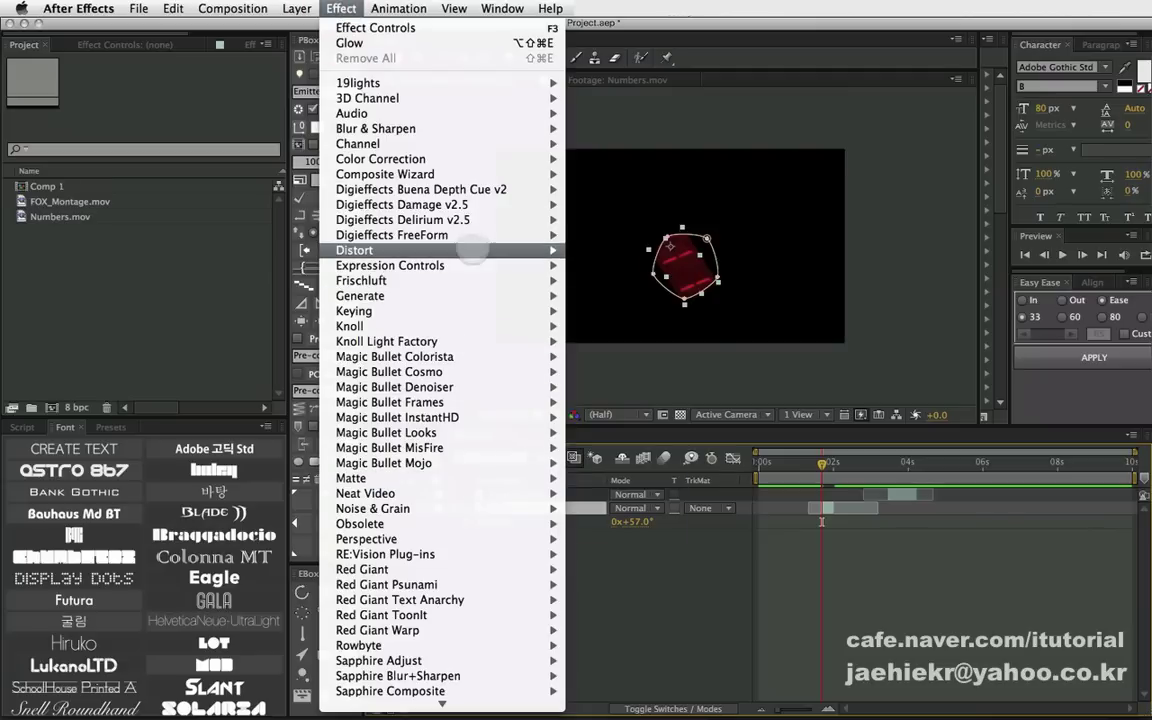
{"action": "mouse_move", "coordinate": [465, 296]}
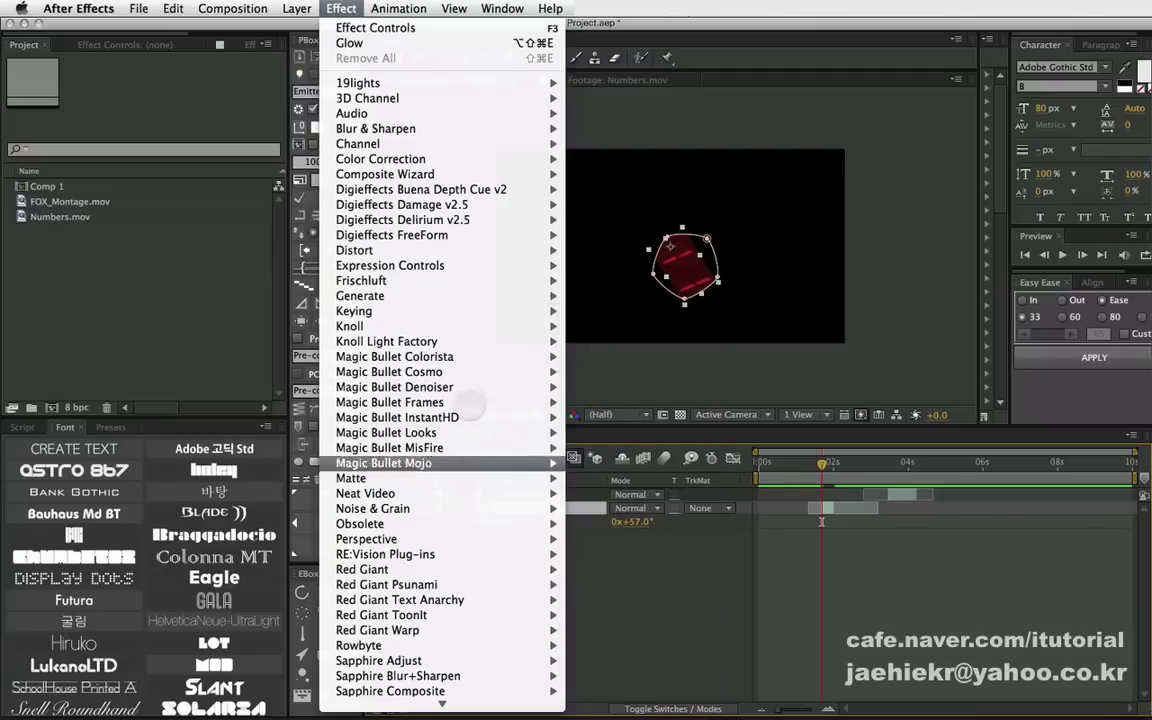
{"action": "mouse_move", "coordinate": [495, 160]}
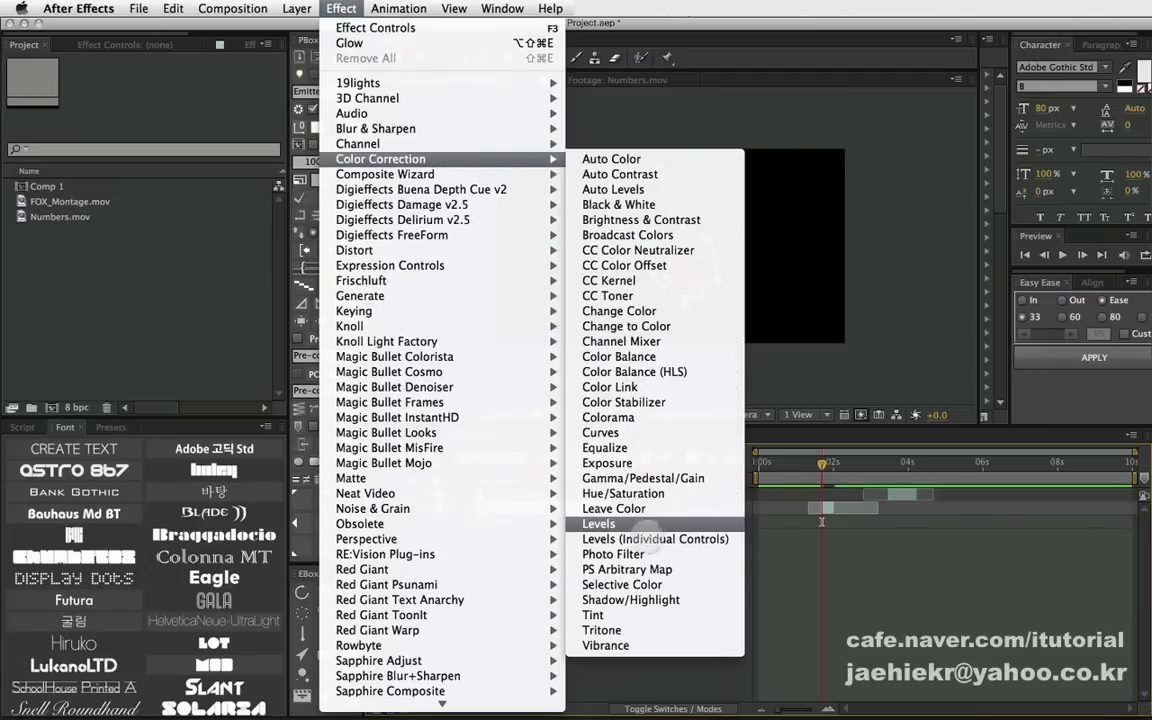
{"action": "left_click", "coordinate": [598, 614]}
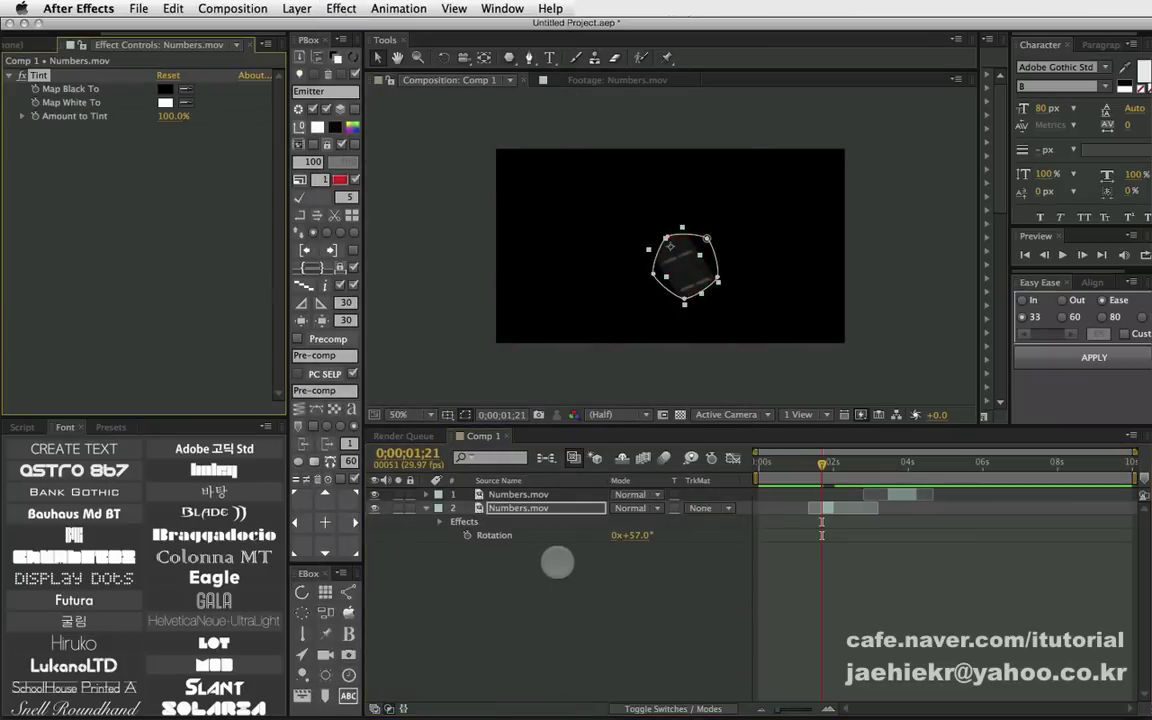
{"action": "left_click", "coordinate": [543, 563]}
{"action": "left_click", "coordinate": [520, 508]}
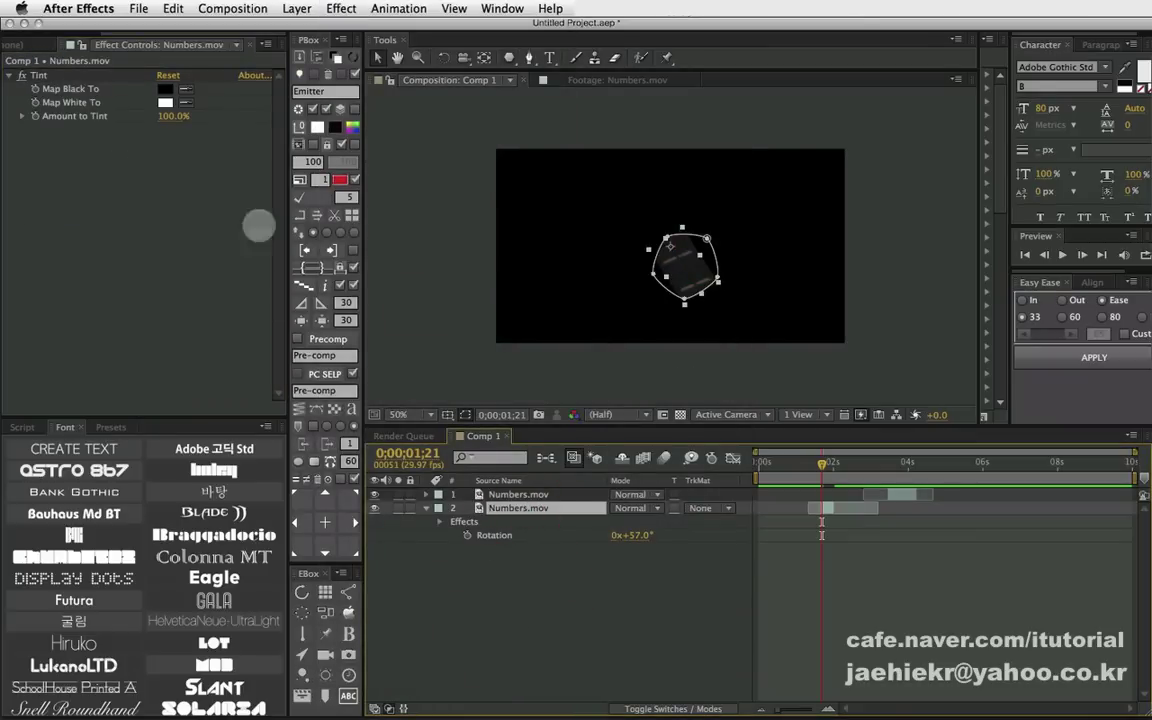
{"action": "left_click", "coordinate": [502, 511]}
{"action": "left_click", "coordinate": [425, 509]}
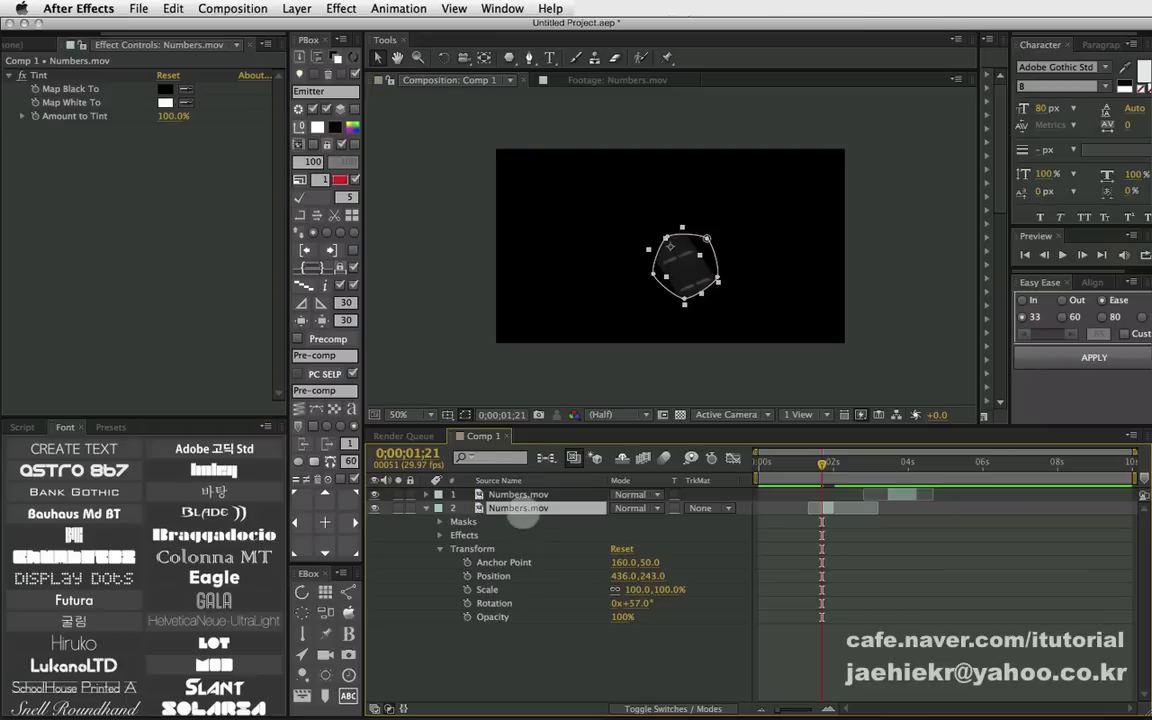
{"action": "key", "text": "ctrl+a"}
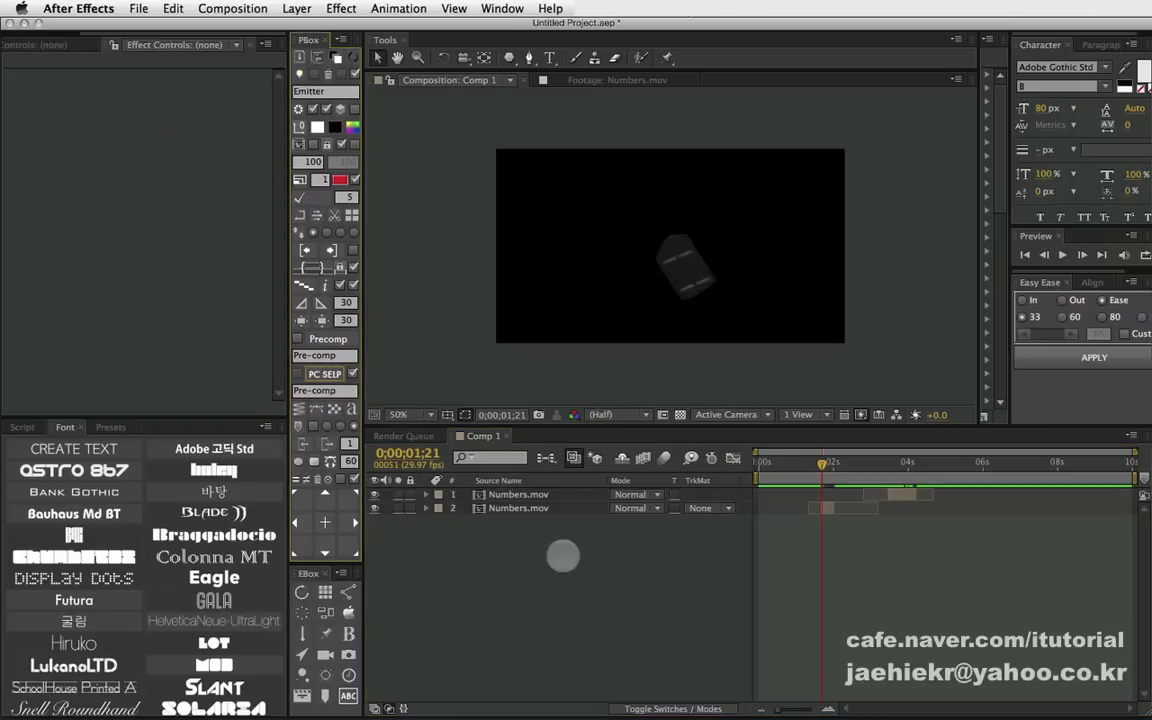
{"action": "left_click", "coordinate": [531, 508]}
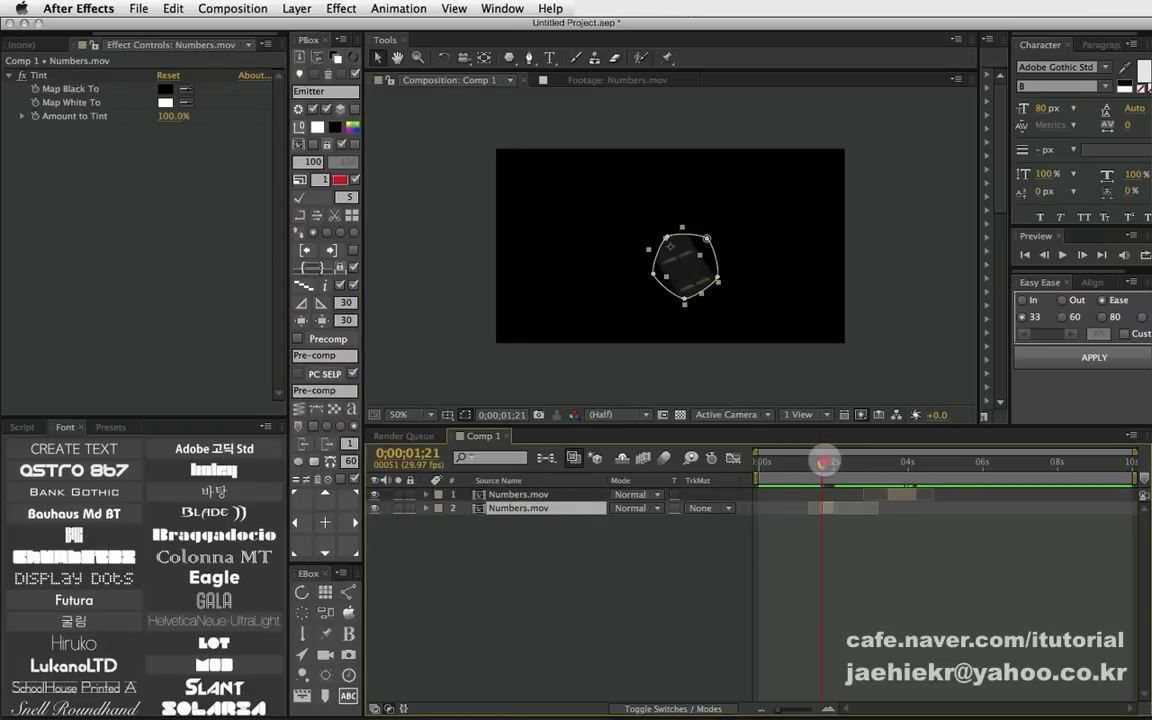
{"action": "left_click", "coordinate": [826, 461]}
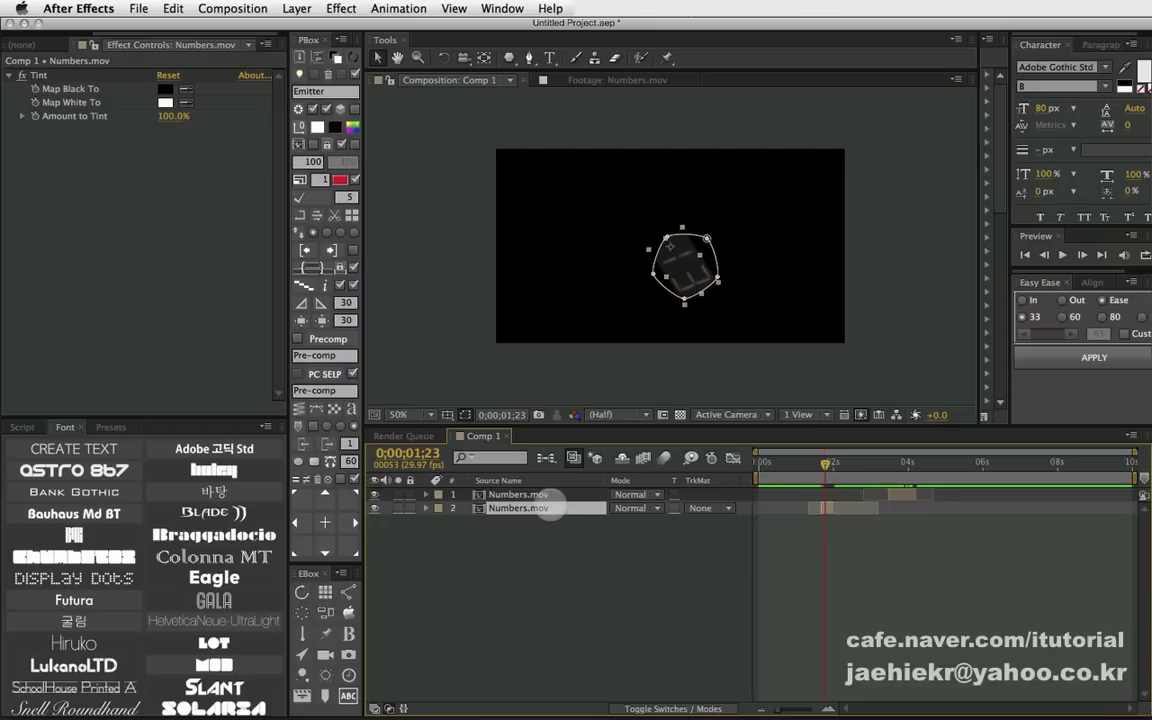
{"action": "double_click", "coordinate": [548, 508]}
{"action": "left_click", "coordinate": [822, 461]}
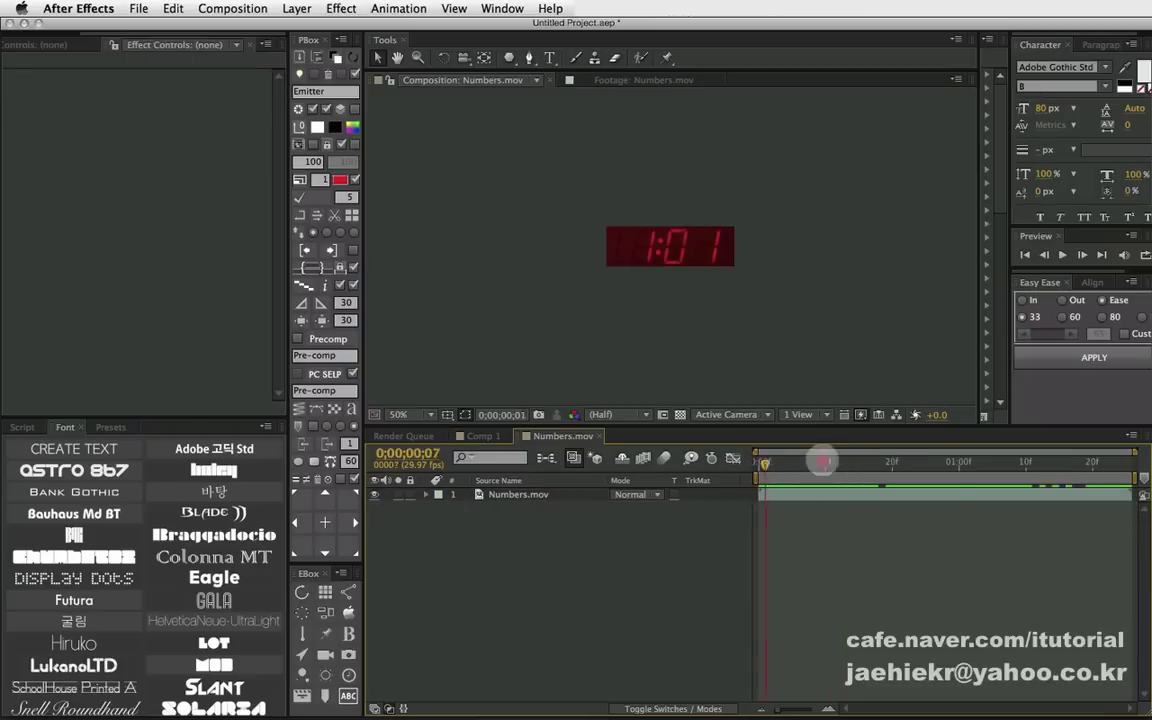
{"action": "left_click_drag", "start_coordinate": [822, 461], "coordinate": [1072, 461]}
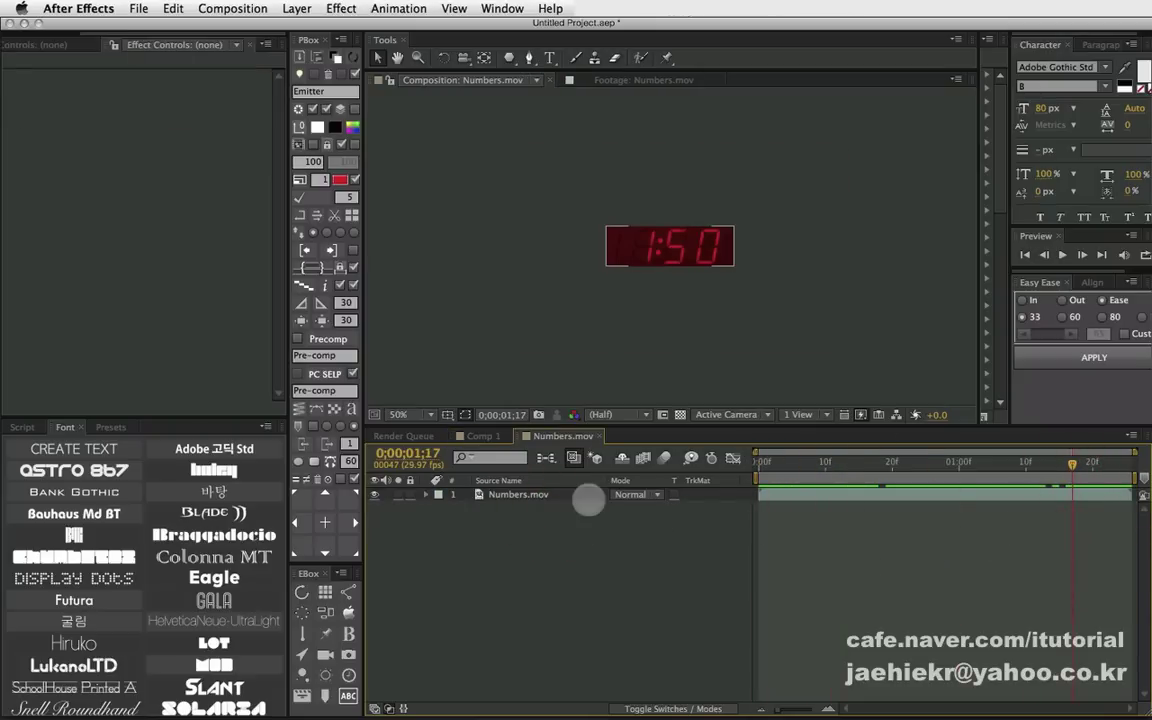
{"action": "left_click", "coordinate": [514, 494]}
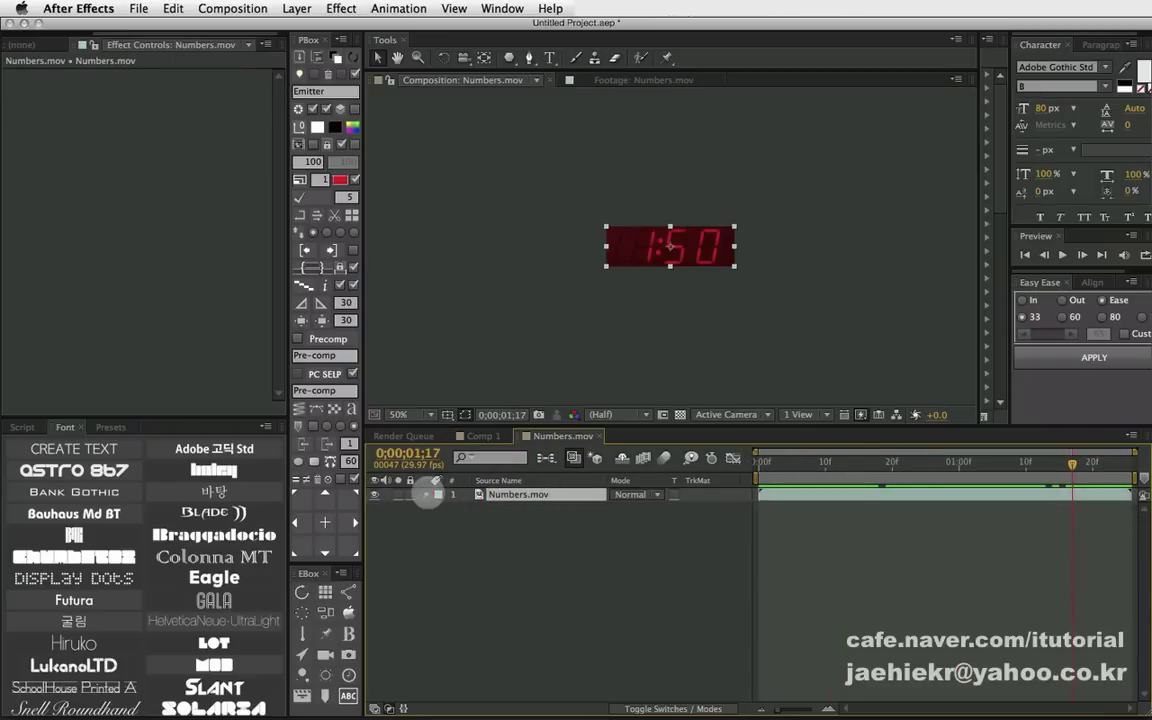
{"action": "left_click", "coordinate": [427, 494]}
{"action": "left_click", "coordinate": [440, 508]}
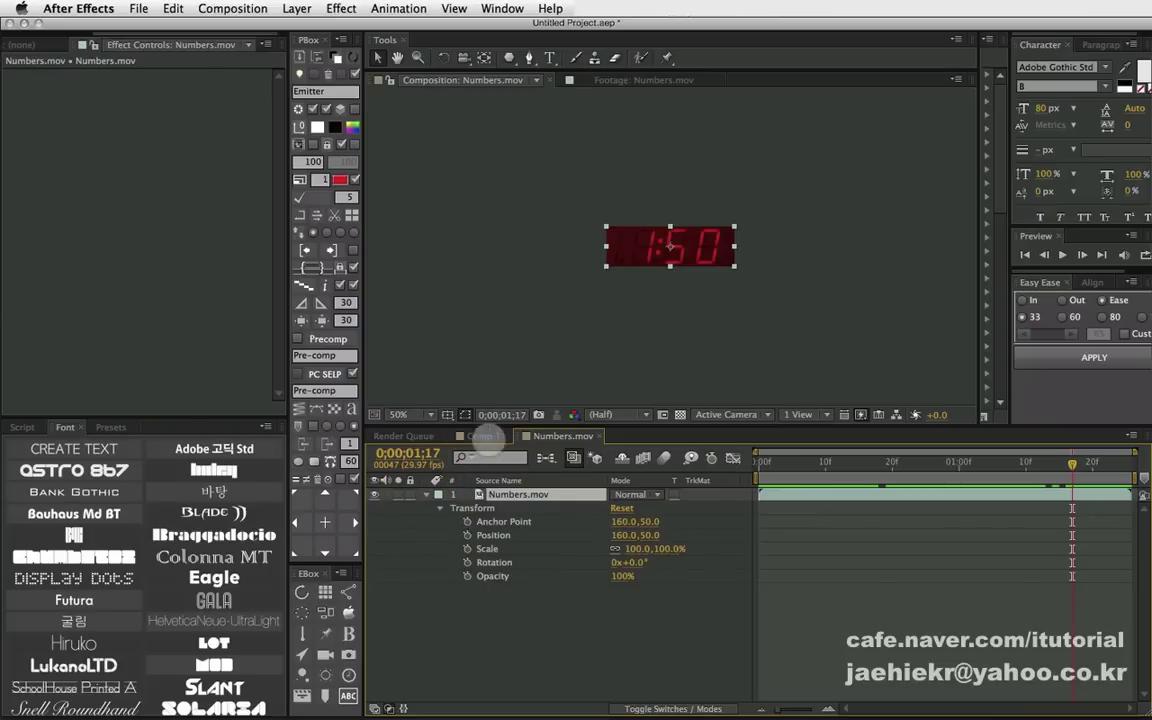
{"action": "left_click", "coordinate": [484, 436]}
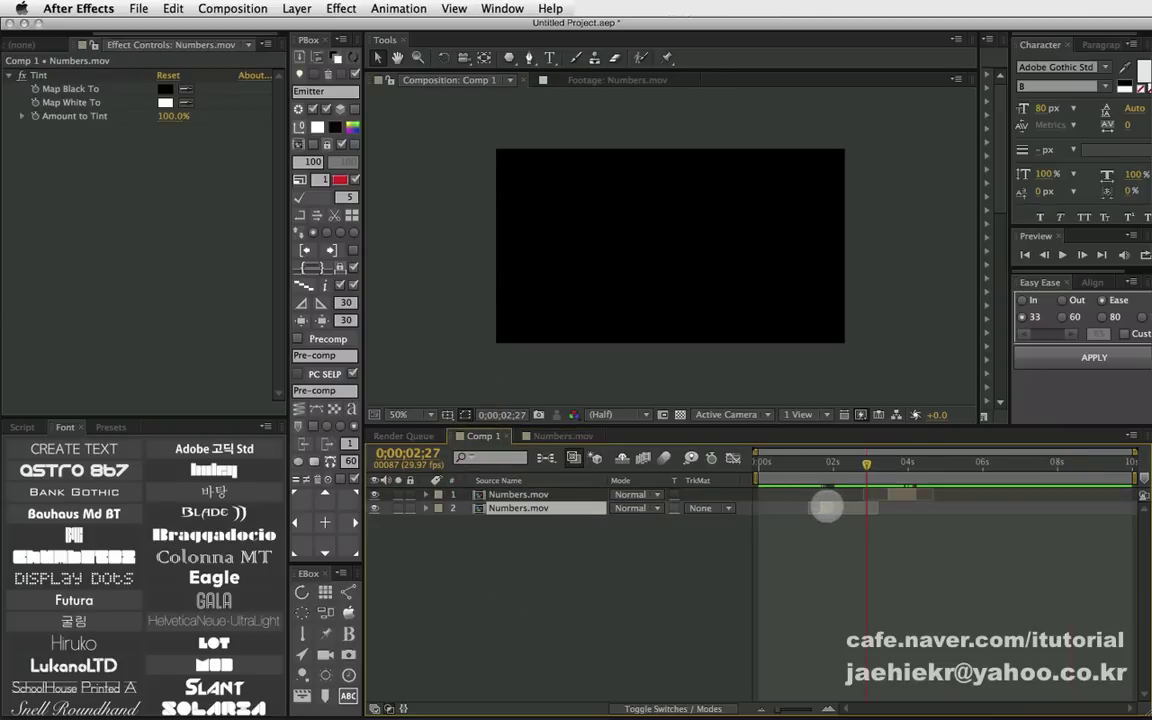
{"action": "left_click", "coordinate": [826, 507]}
{"action": "left_click", "coordinate": [826, 463]}
{"action": "left_click", "coordinate": [493, 555]}
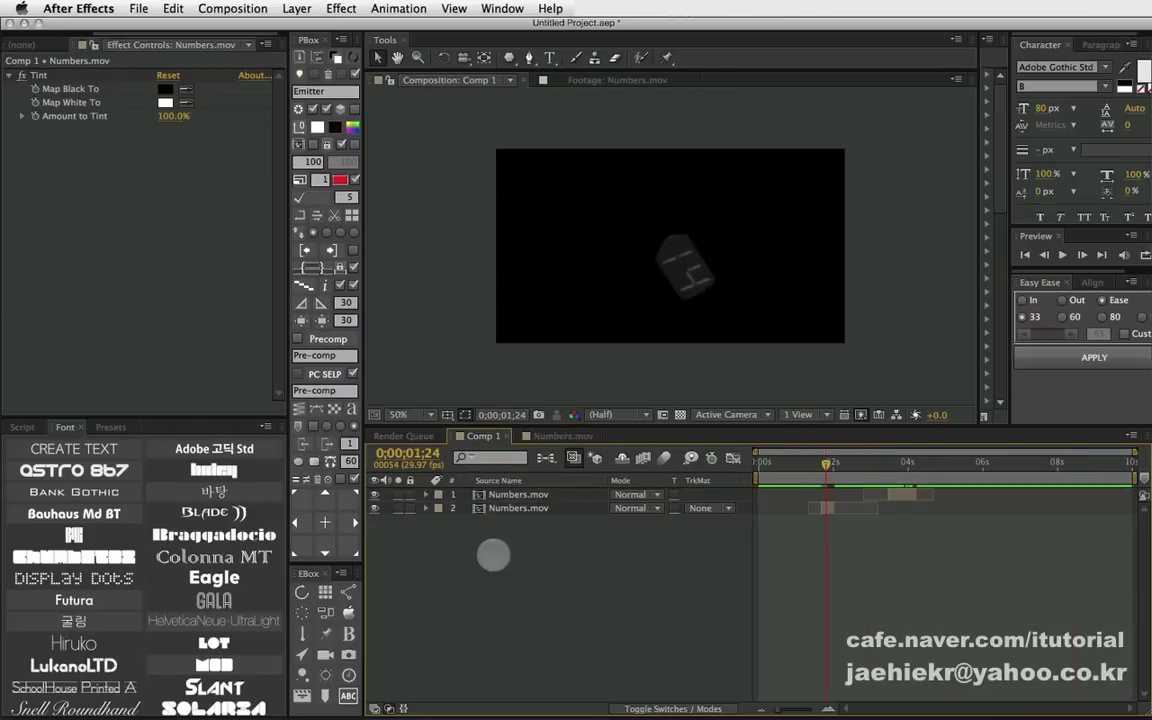
{"action": "left_click", "coordinate": [490, 508]}
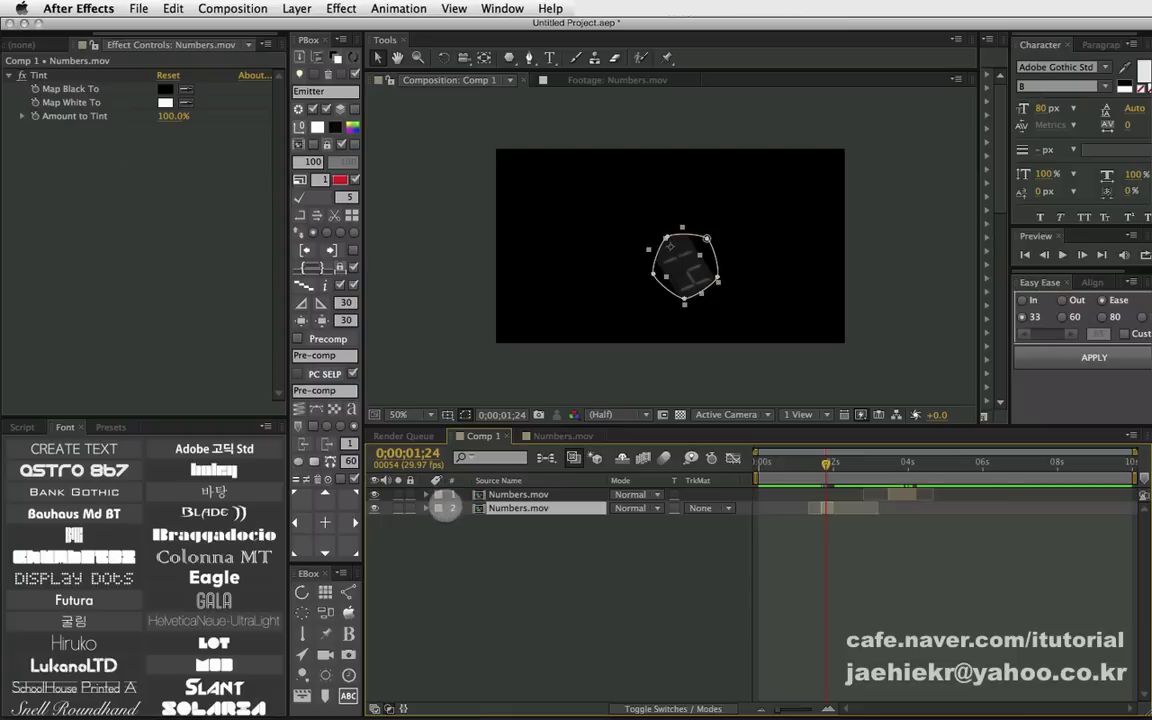
{"action": "left_click", "coordinate": [425, 508]}
{"action": "left_click", "coordinate": [440, 521]}
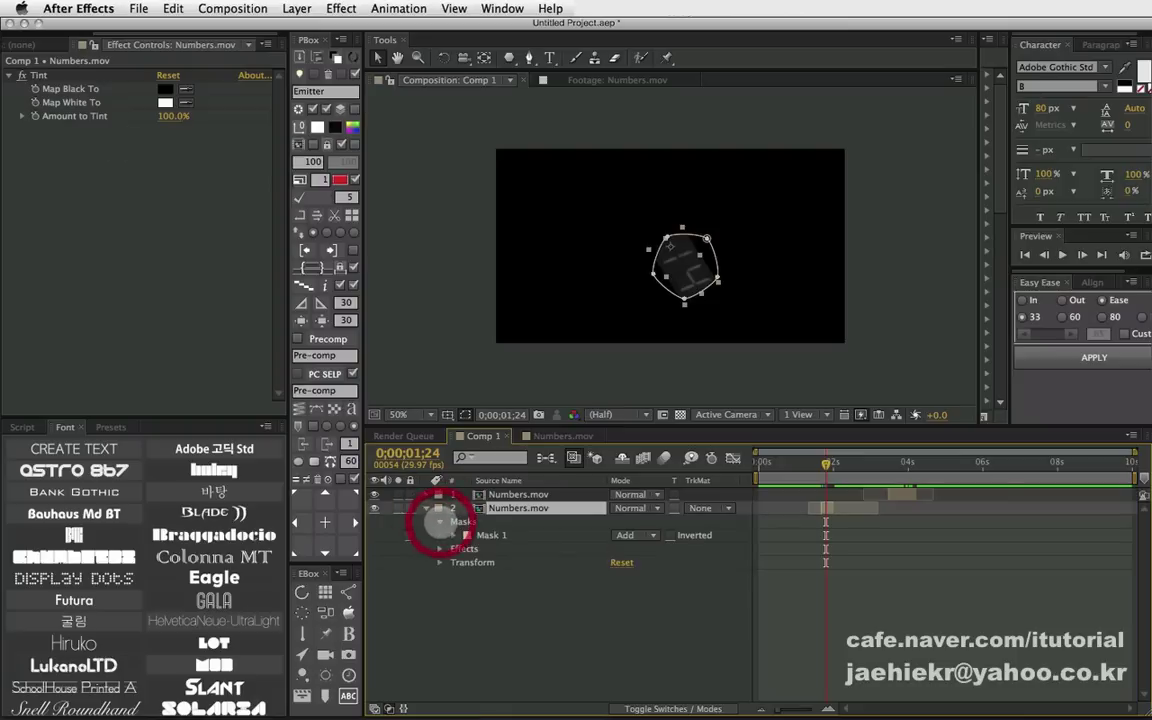
{"action": "left_click", "coordinate": [440, 562]}
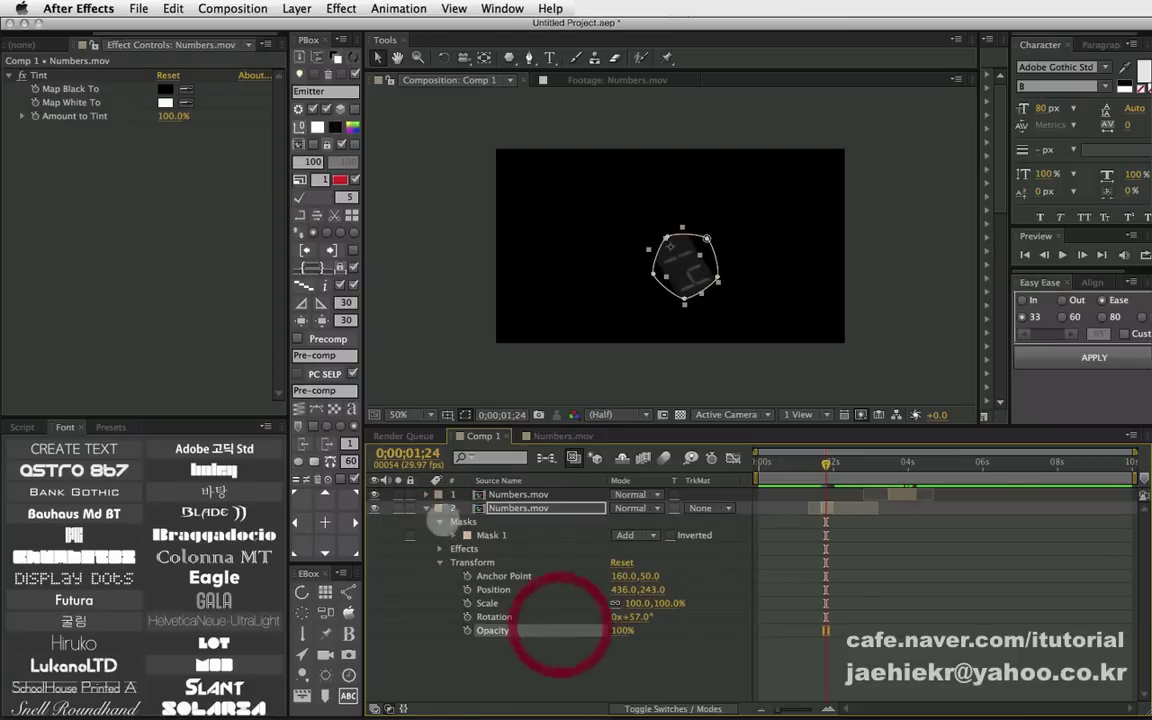
{"action": "left_click", "coordinate": [425, 508]}
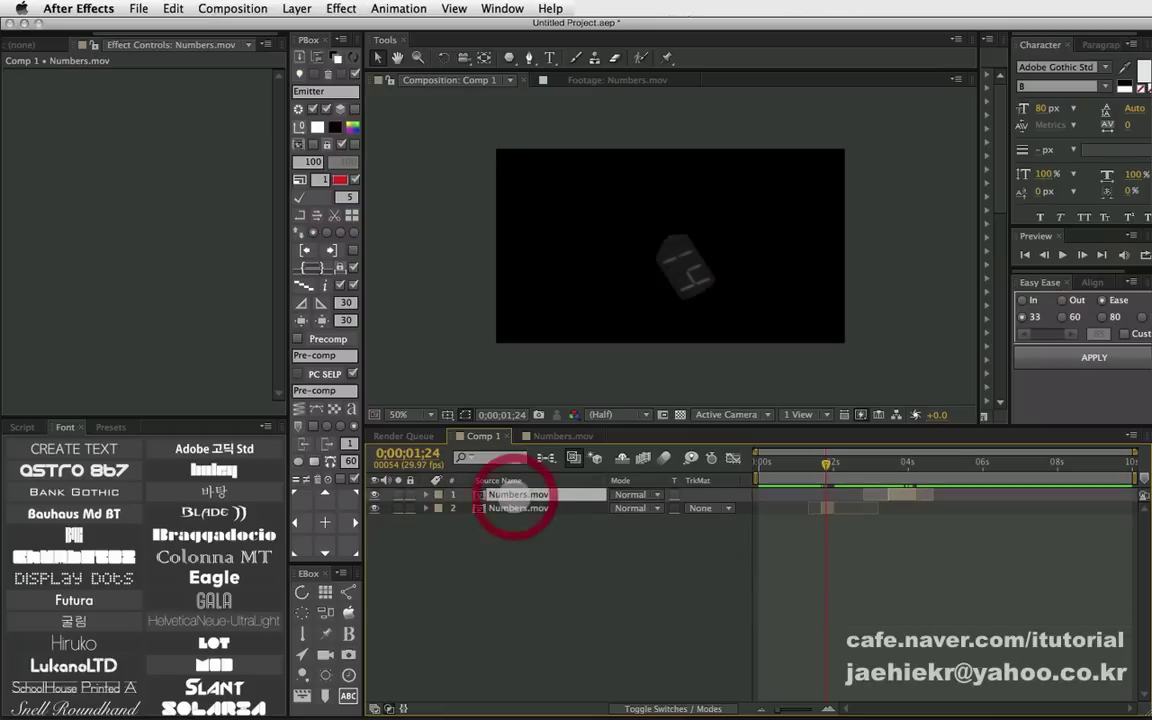
{"action": "left_click", "coordinate": [564, 556]}
{"action": "left_click_drag", "start_coordinate": [543, 545], "coordinate": [514, 490]}
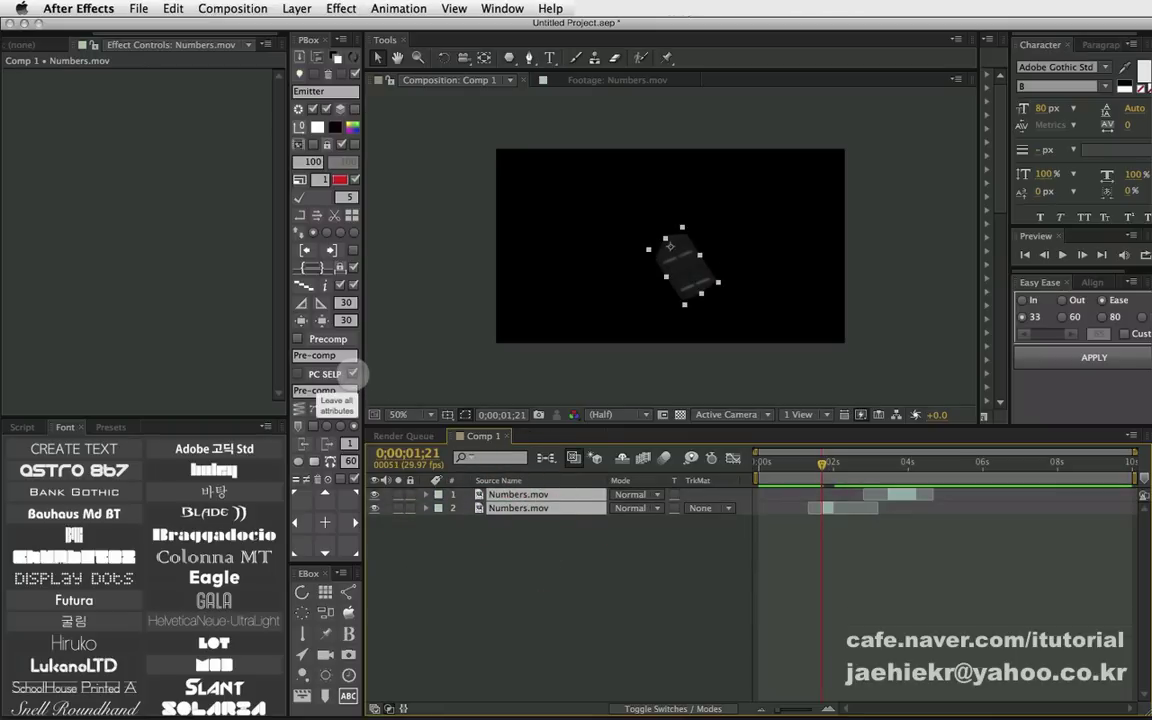
{"action": "left_click", "coordinate": [353, 373]}
{"action": "left_click", "coordinate": [296, 374]}
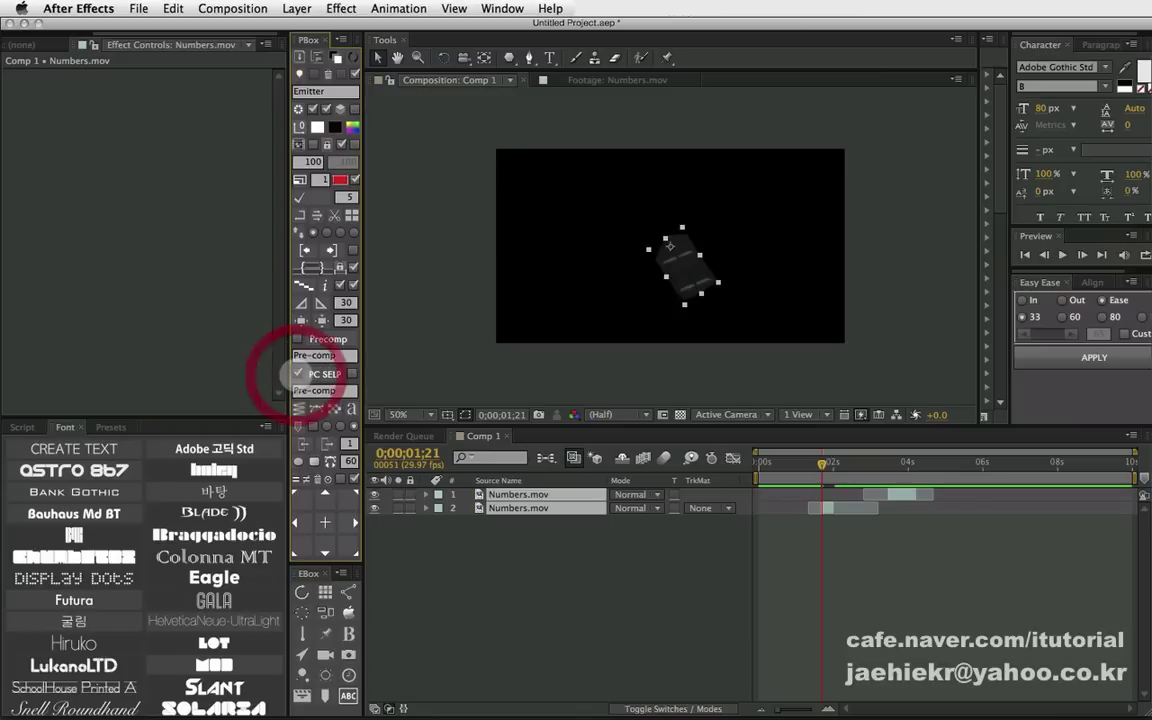
{"action": "left_click", "coordinate": [320, 373]}
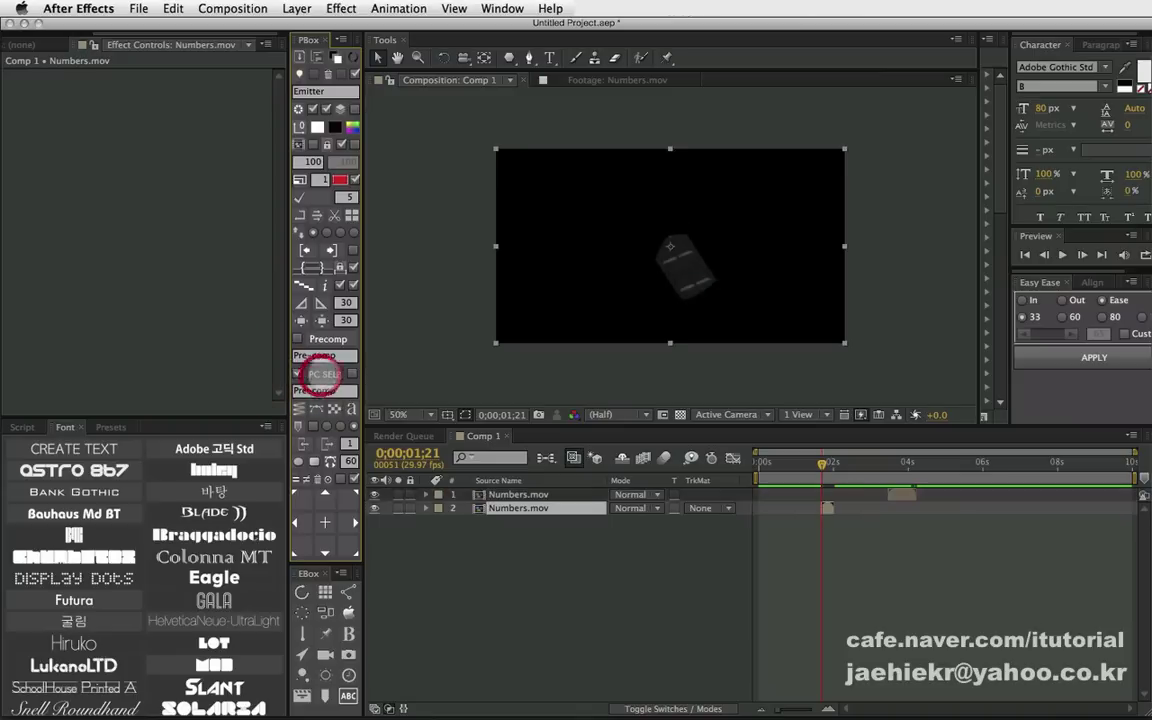
{"action": "left_click_drag", "start_coordinate": [813, 460], "coordinate": [825, 462]}
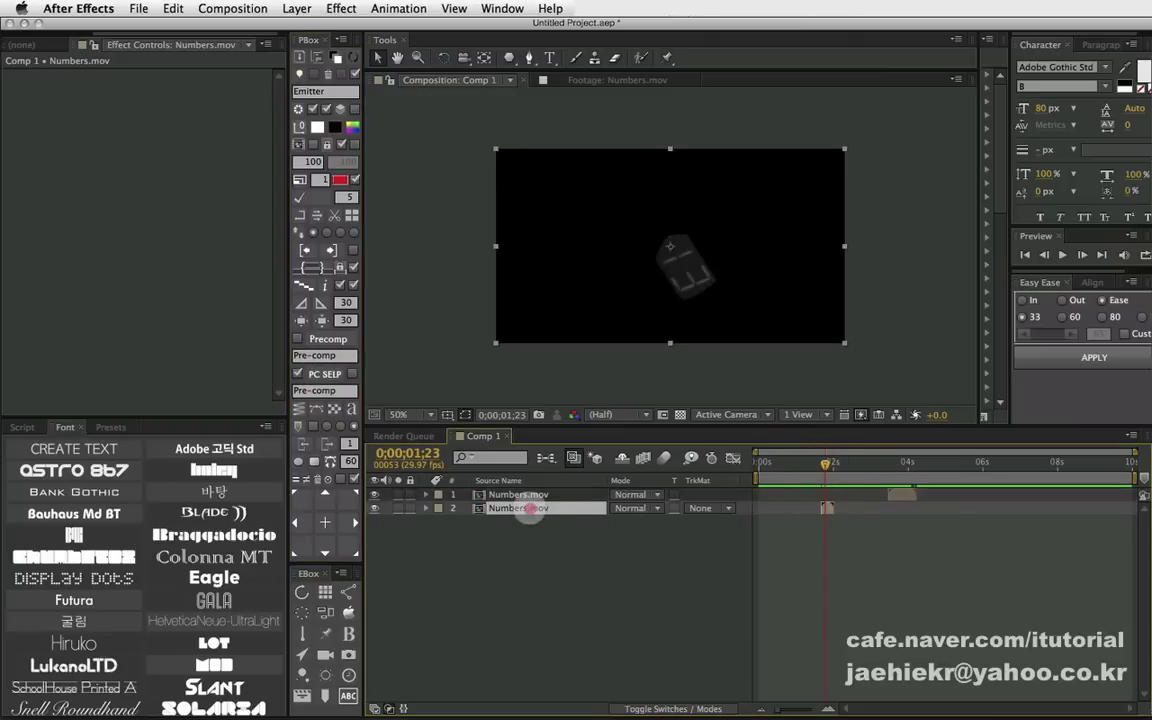
{"action": "double_click", "coordinate": [518, 508]}
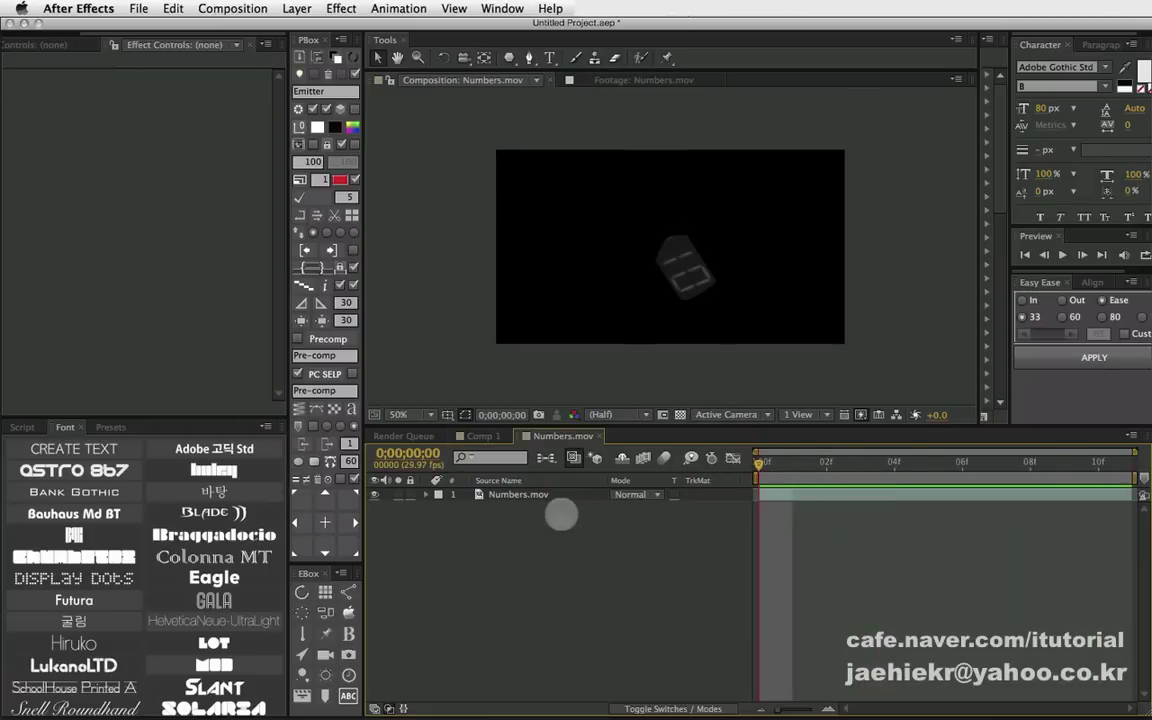
{"action": "left_click", "coordinate": [518, 494]}
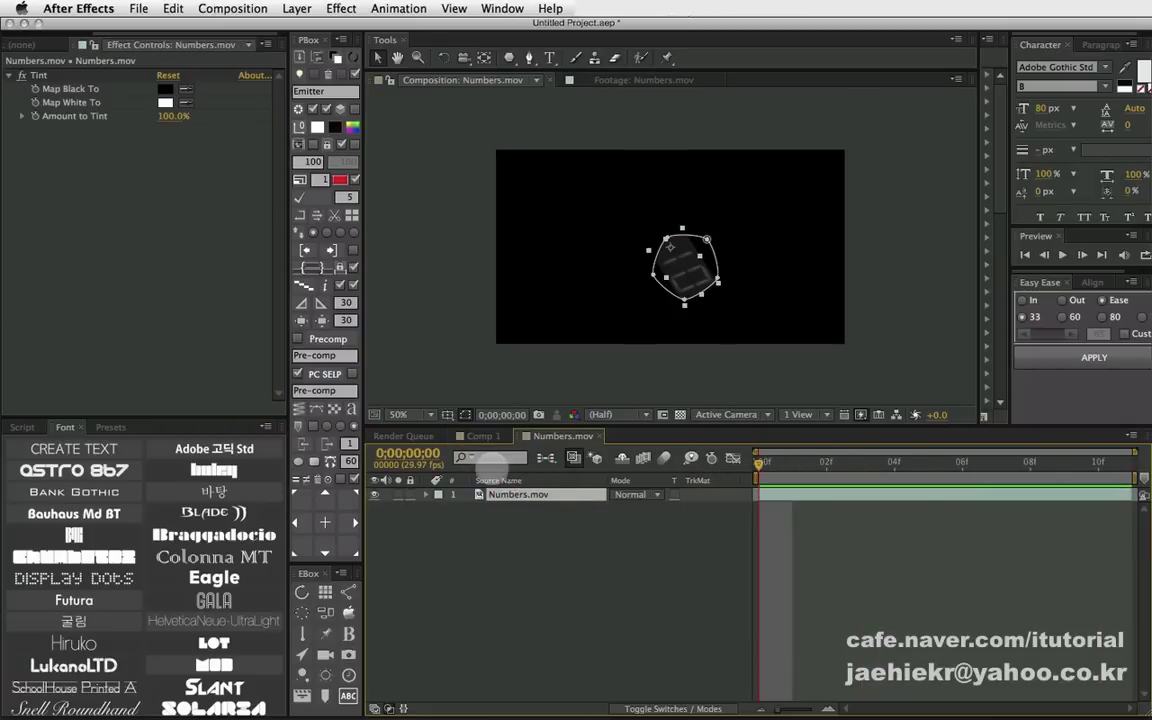
{"action": "left_click", "coordinate": [480, 436]}
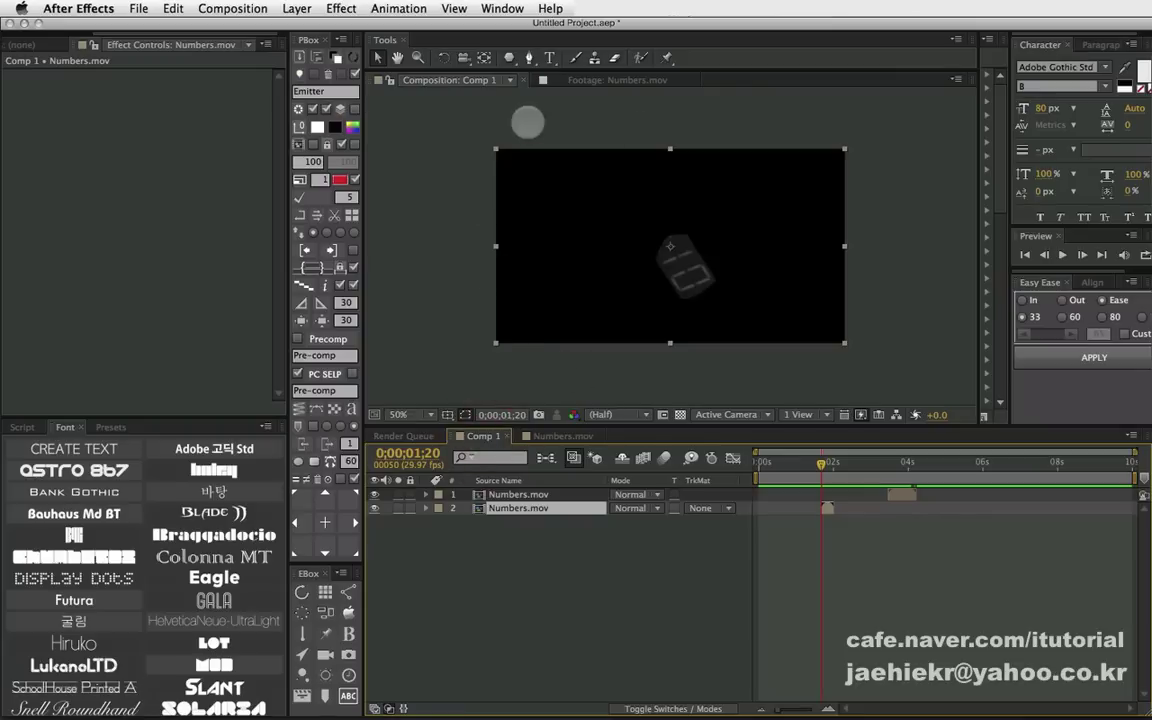
{"action": "left_click", "coordinate": [660, 538]}
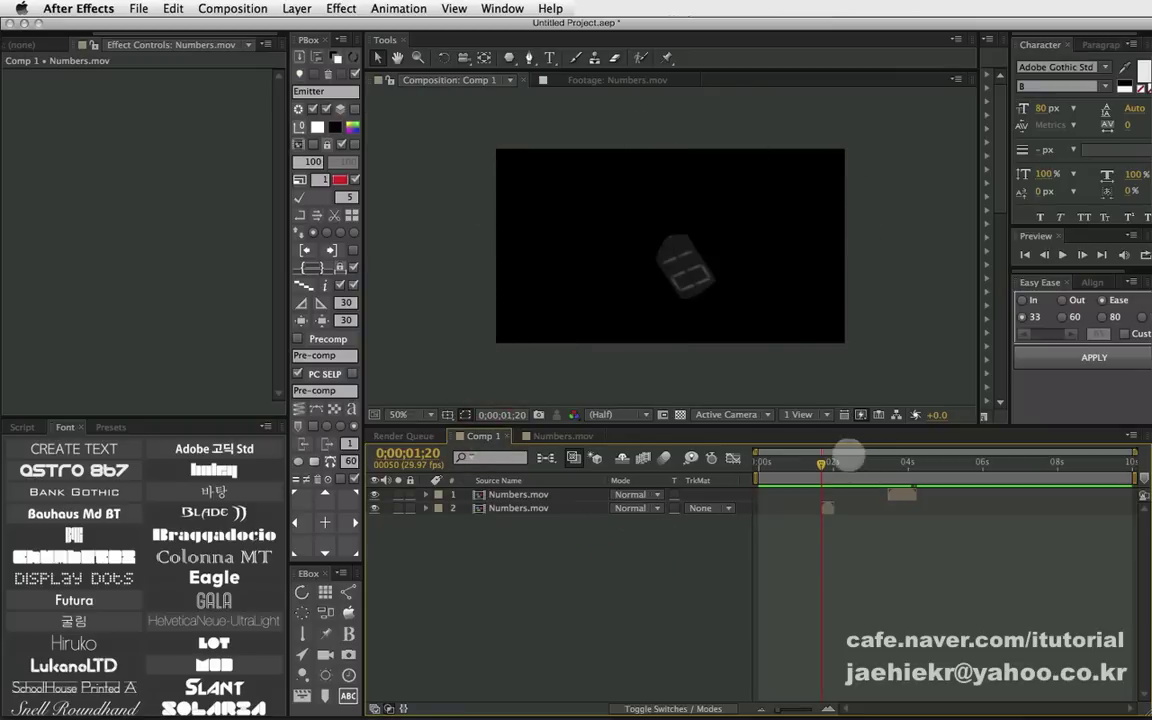
{"action": "left_click_drag", "start_coordinate": [818, 462], "coordinate": [780, 463]}
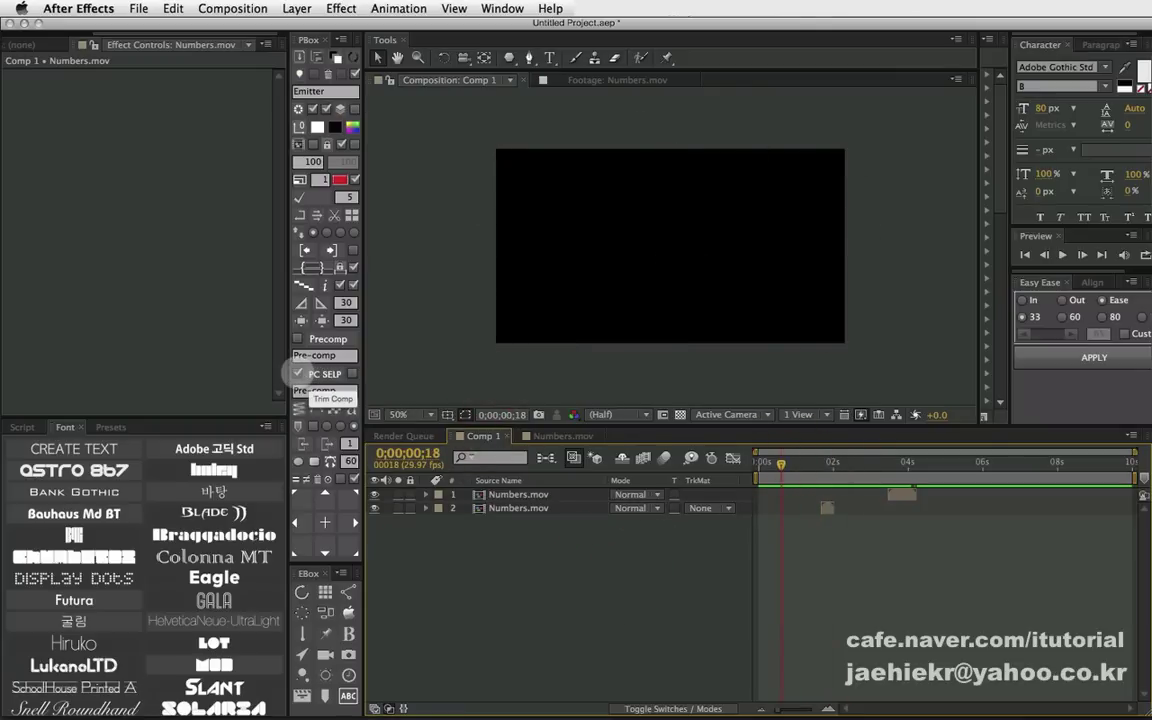
{"action": "left_click", "coordinate": [297, 373]}
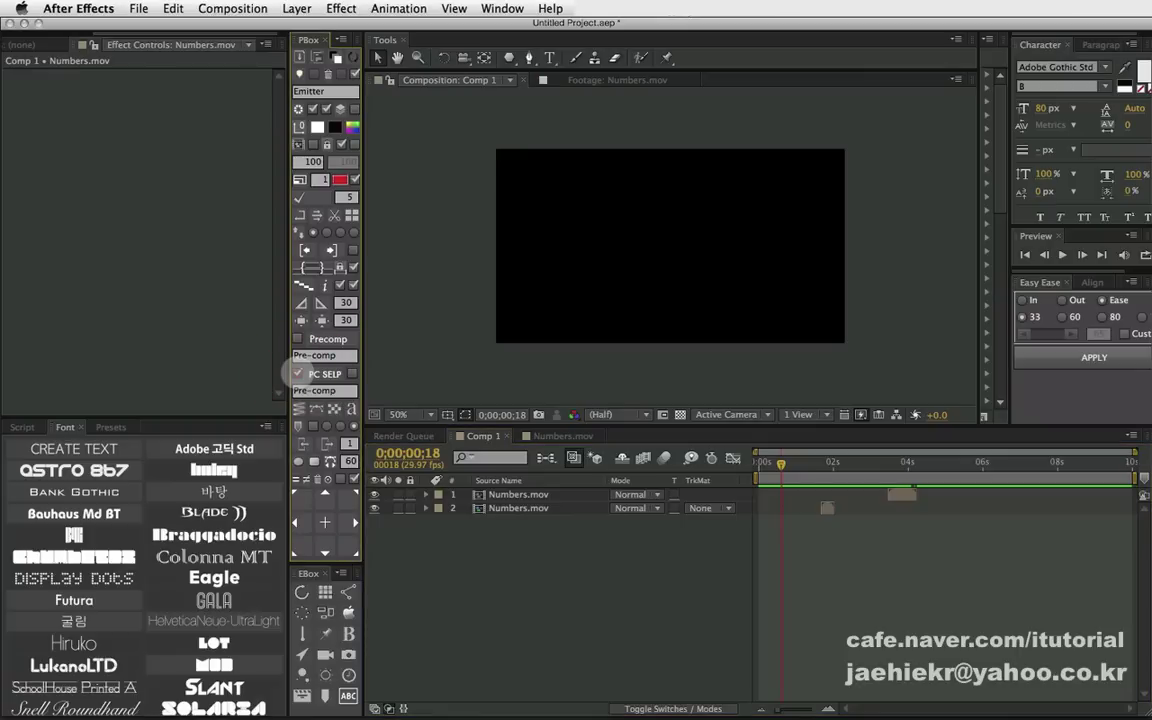
{"action": "left_click", "coordinate": [297, 373]}
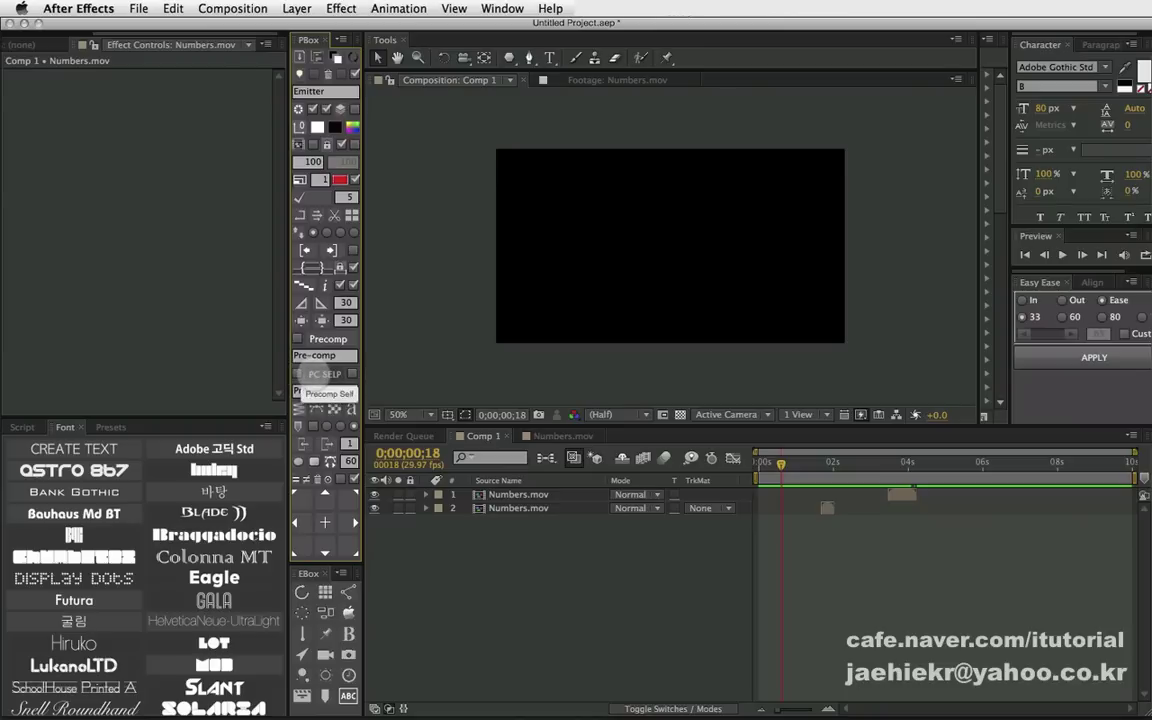
{"action": "left_click", "coordinate": [318, 373]}
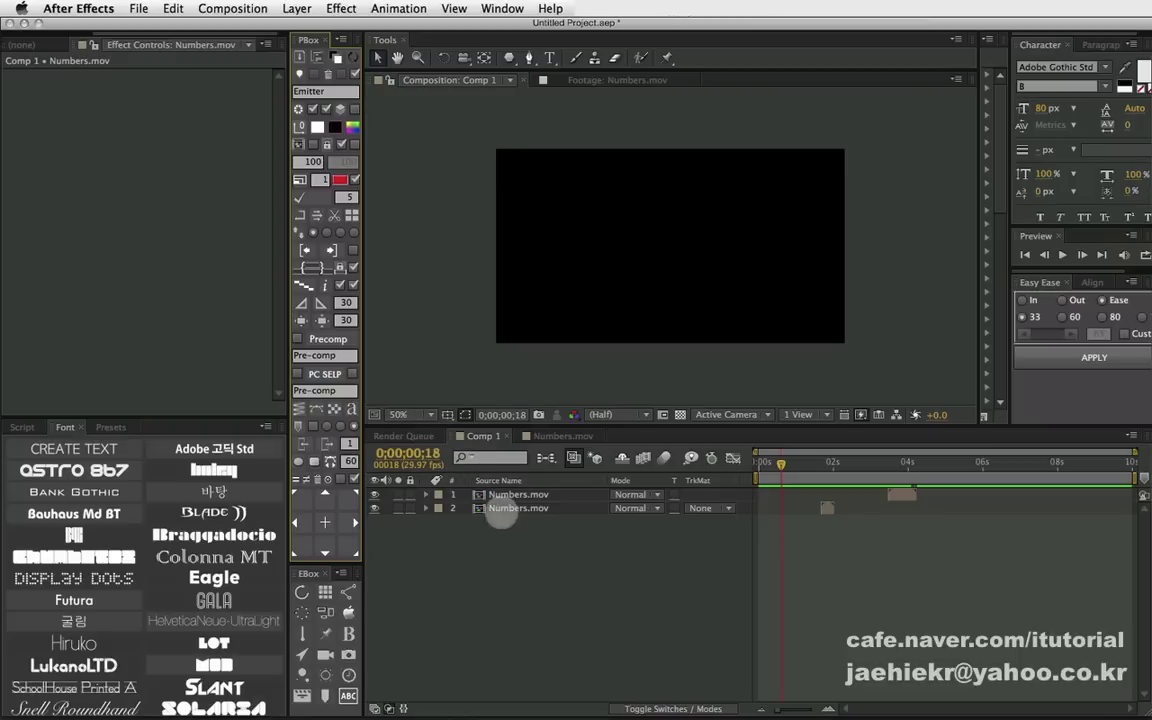
{"action": "left_click", "coordinate": [502, 517]}
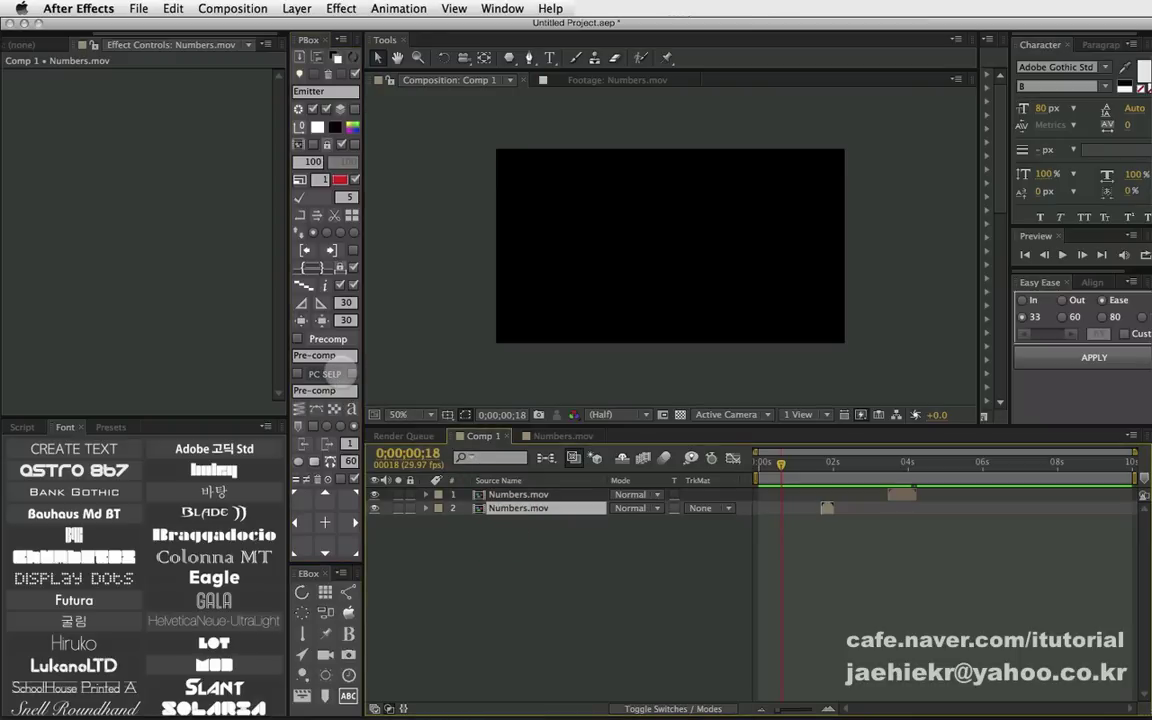
{"action": "left_click", "coordinate": [505, 532]}
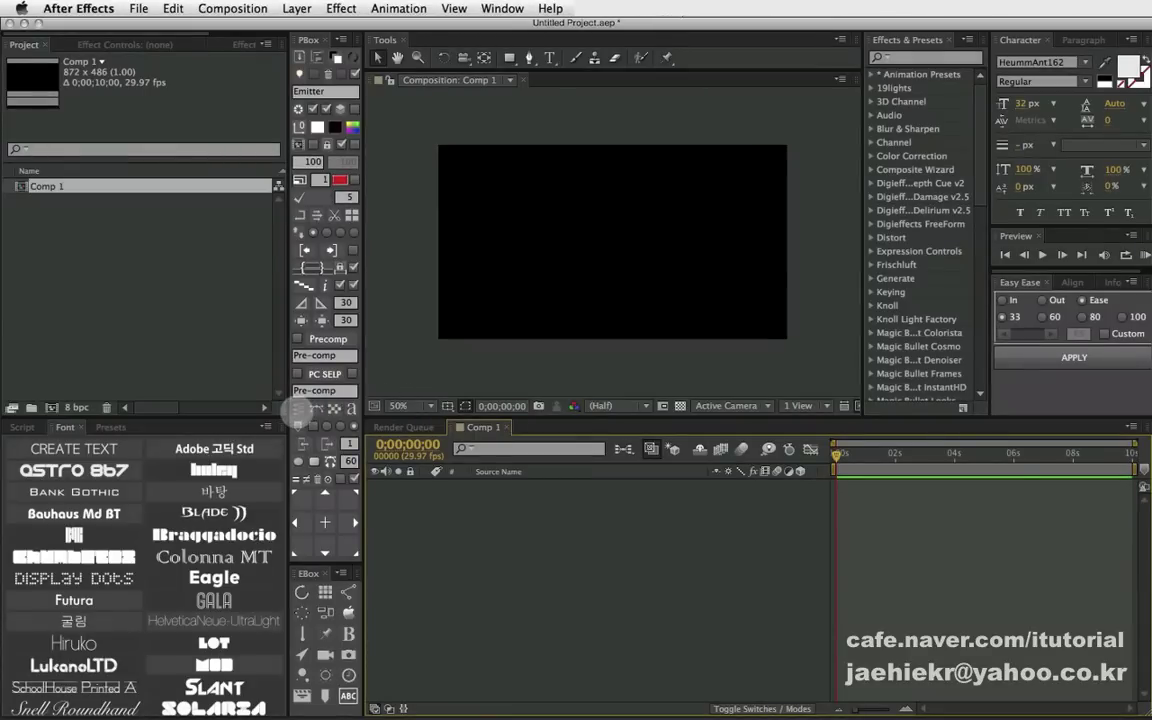
- Open PBox's Spring settings, move the window aside to review bounce and squash options, then close it
{"action": "left_click", "coordinate": [301, 406]}
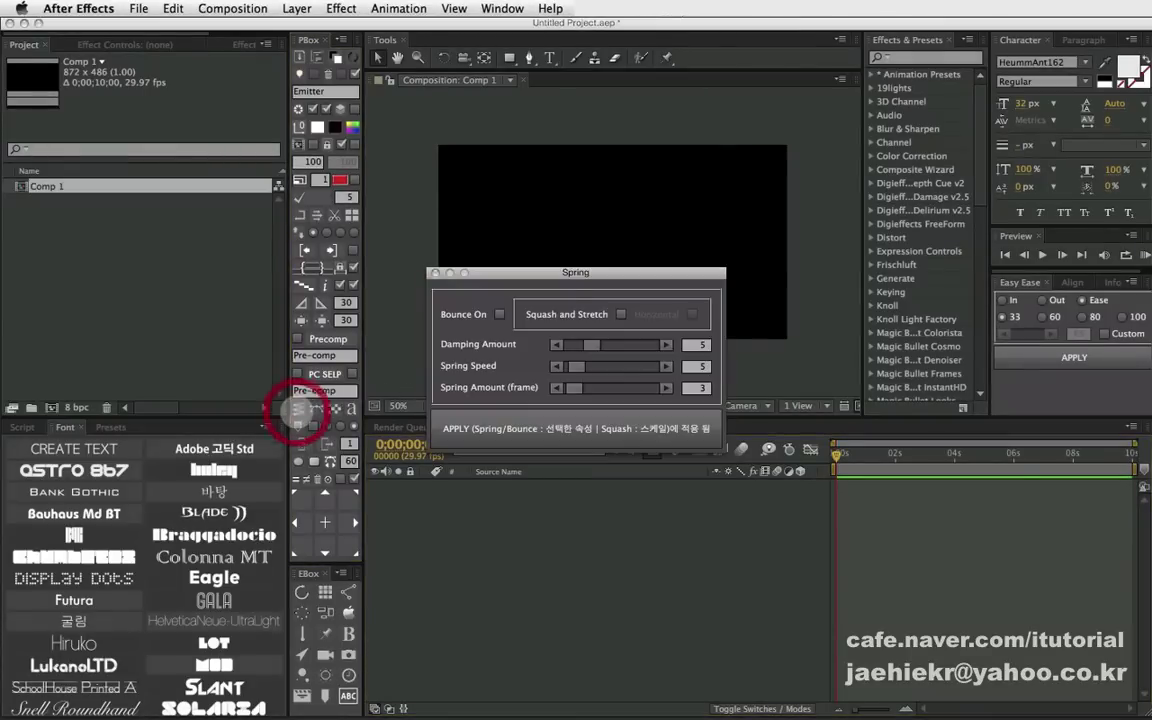
{"action": "left_click_drag", "start_coordinate": [548, 272], "coordinate": [319, 238]}
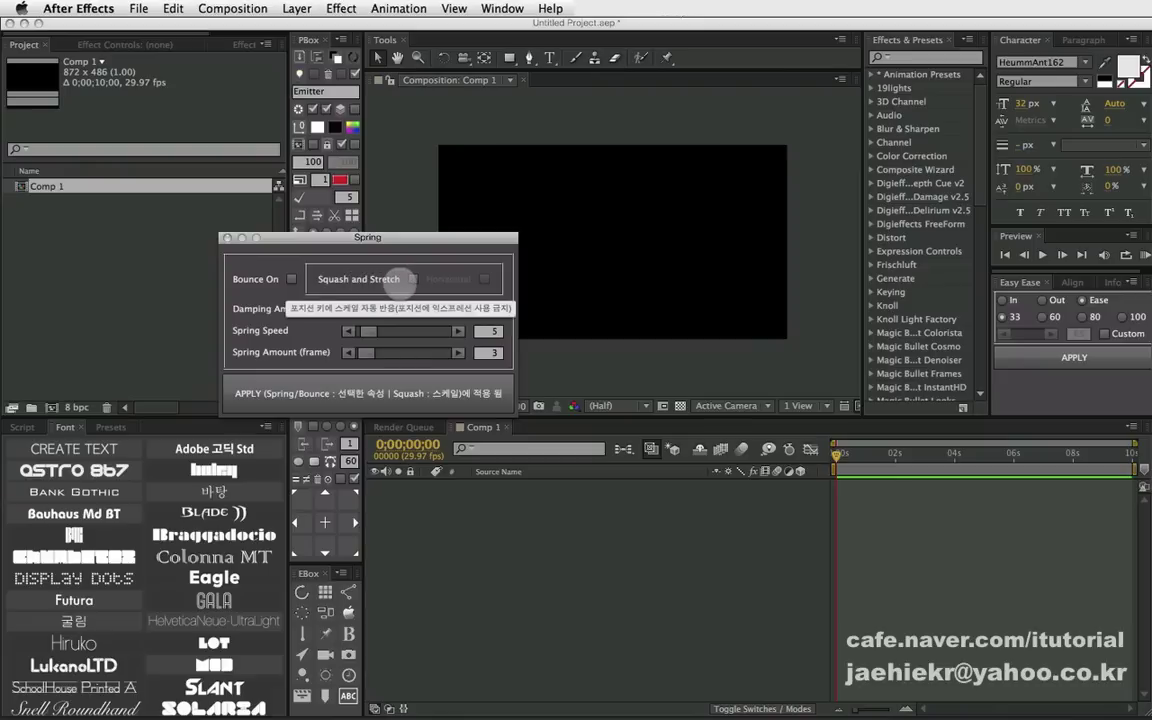
{"action": "left_click_drag", "start_coordinate": [367, 237], "coordinate": [318, 227]}
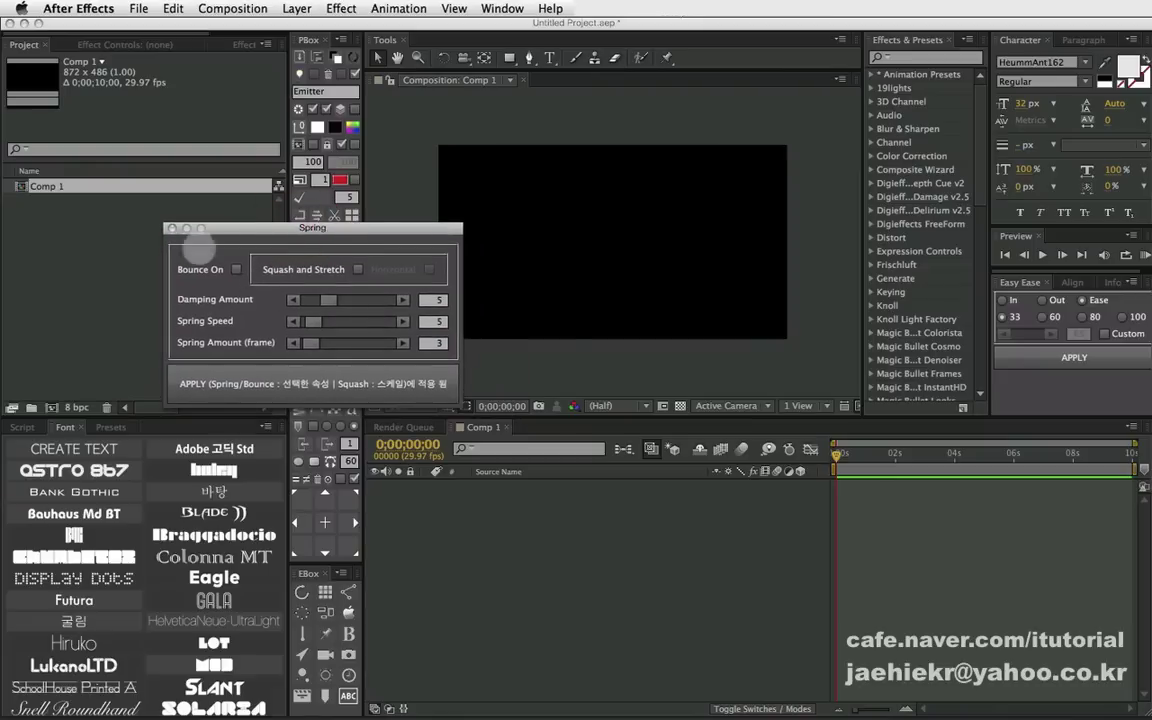
{"action": "left_click", "coordinate": [177, 228]}
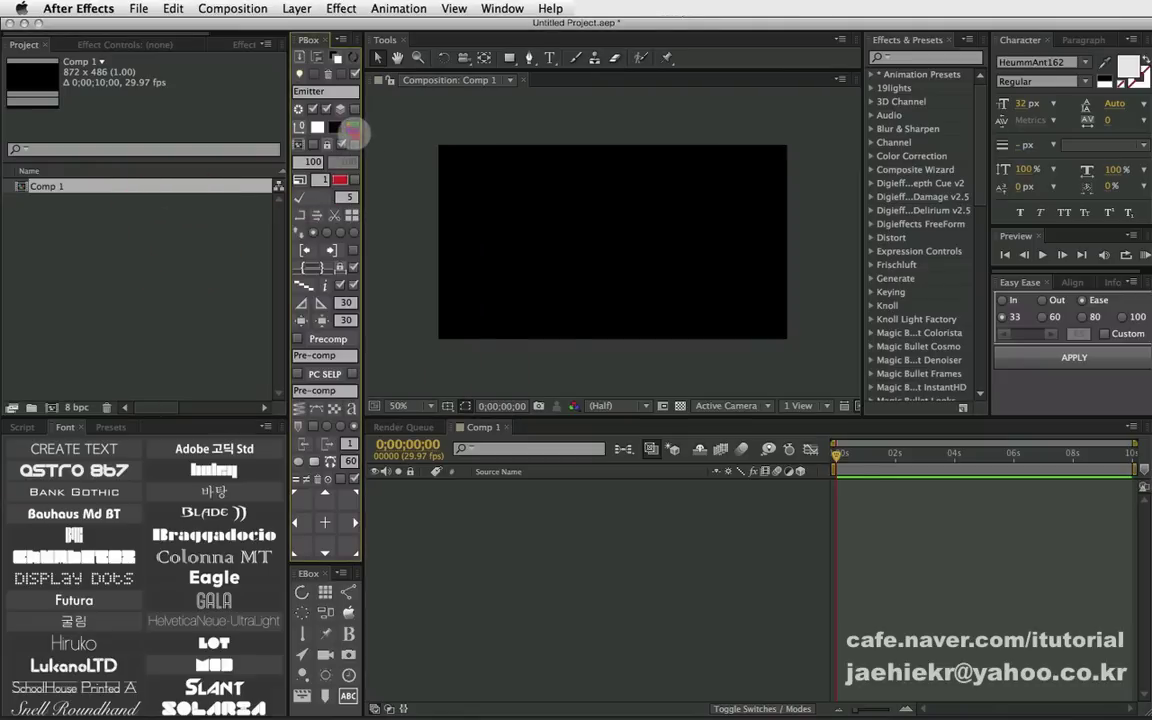
- Create a small solid layer, Solid-1, in Comp 1 and select it
{"action": "left_click", "coordinate": [352, 130]}
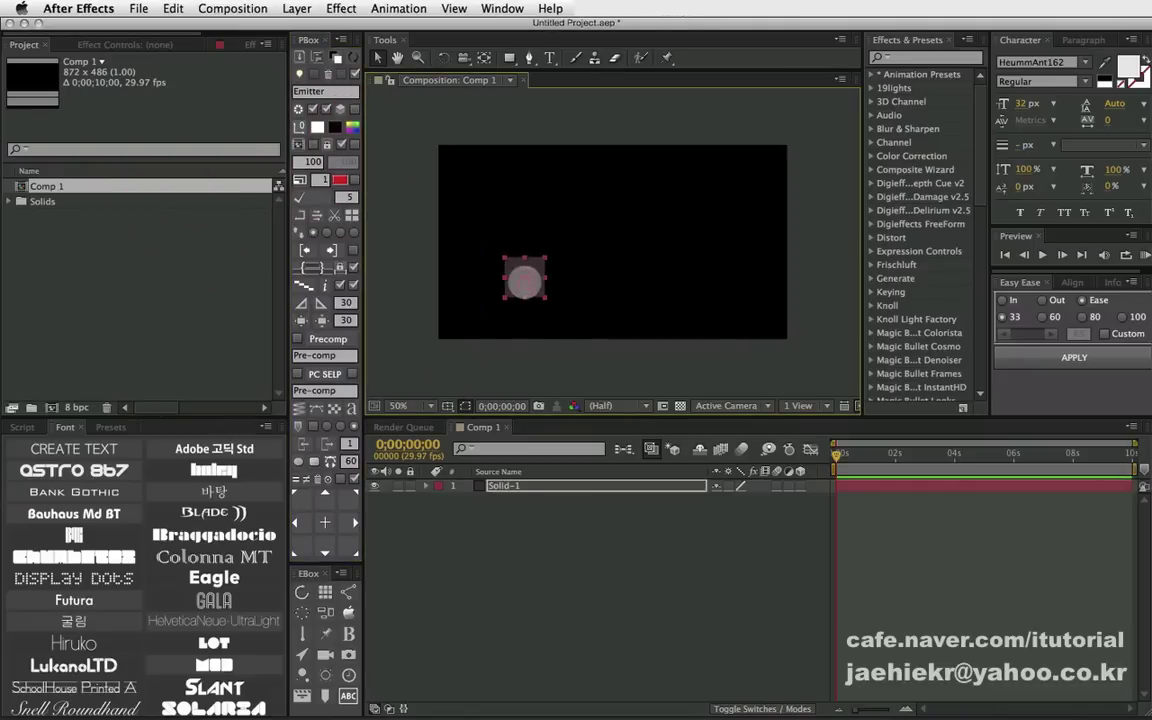
{"action": "left_click", "coordinate": [509, 485]}
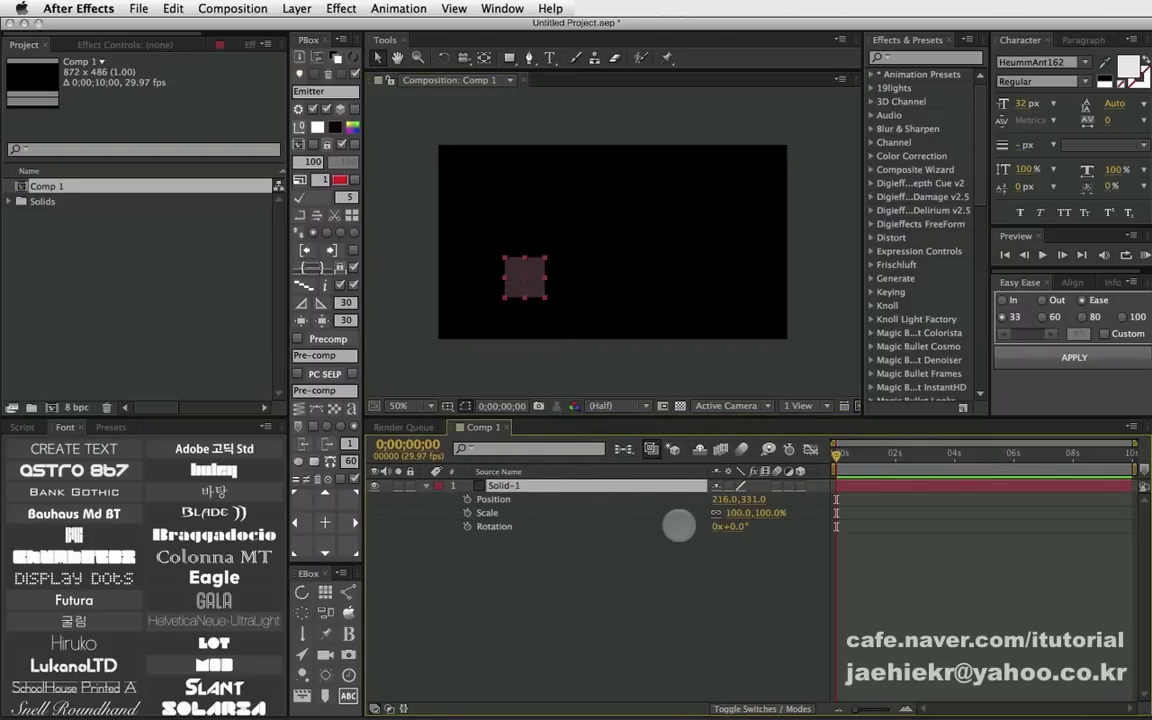
{"action": "left_click_drag", "start_coordinate": [704, 471], "coordinate": [606, 473]}
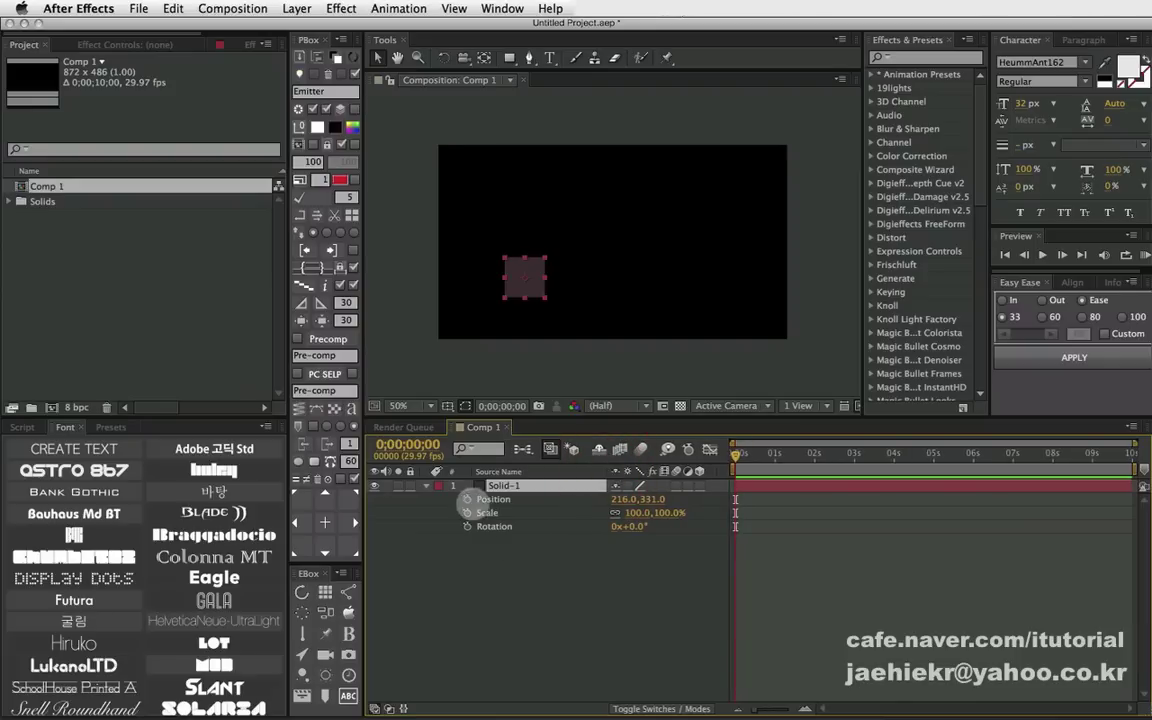
- Start Position, Scale and Rotation keyframes, setting 364,157, 175% scale and 62° rotation
{"action": "left_click", "coordinate": [466, 499]}
{"action": "left_click", "coordinate": [466, 512]}
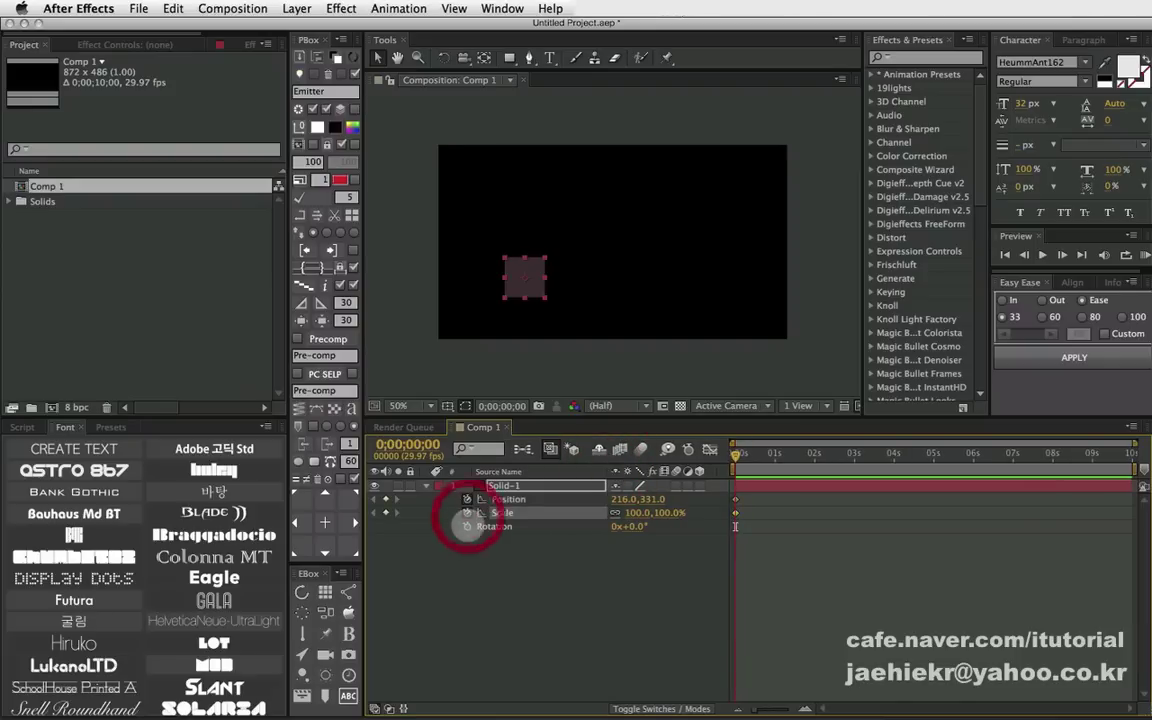
{"action": "left_click", "coordinate": [466, 526]}
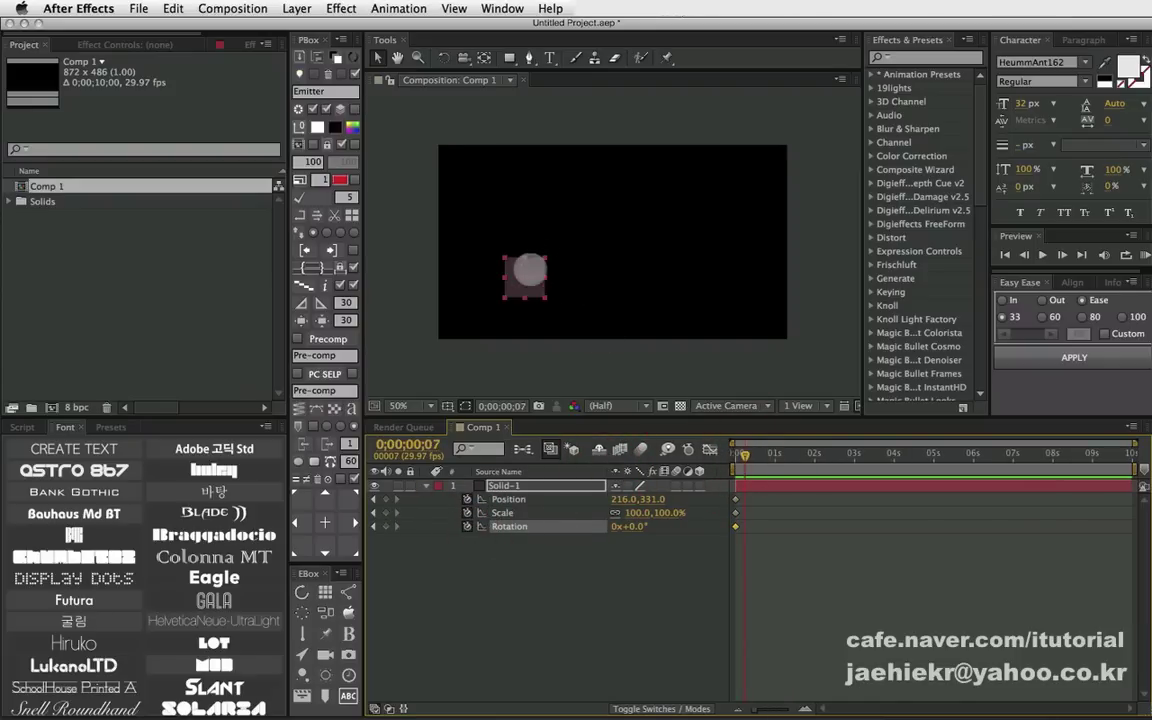
{"action": "left_click_drag", "start_coordinate": [524, 277], "coordinate": [584, 207]}
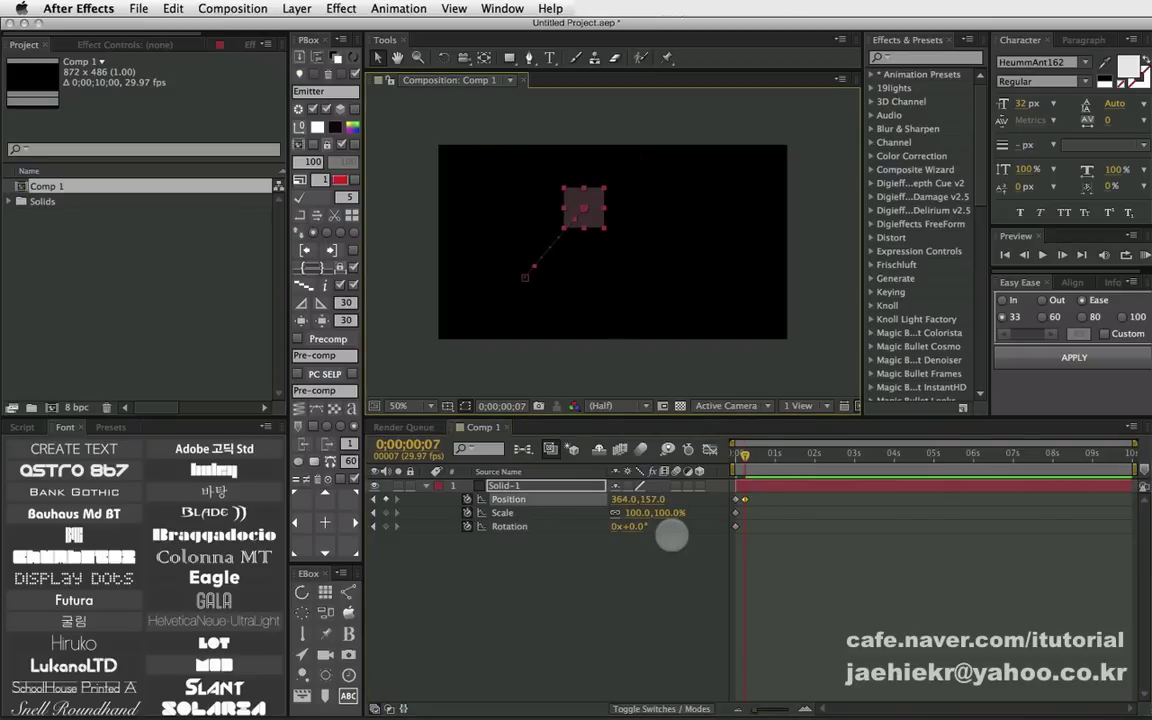
{"action": "left_click_drag", "start_coordinate": [640, 512], "coordinate": [699, 511]}
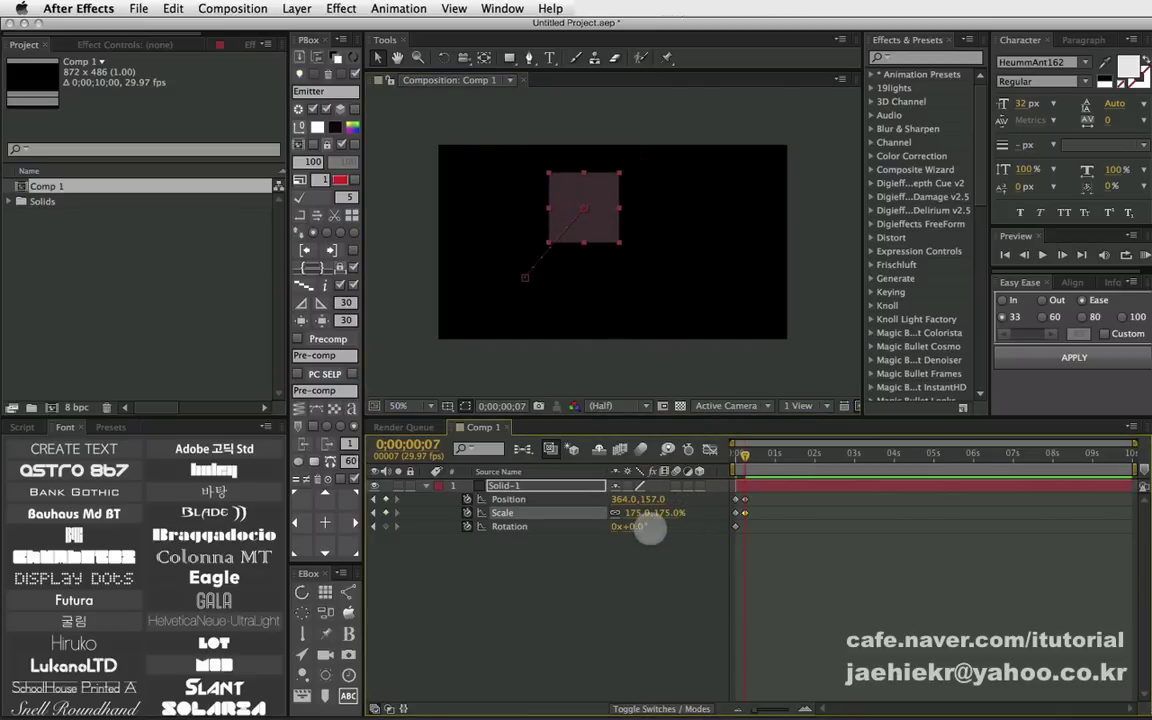
{"action": "left_click_drag", "start_coordinate": [633, 527], "coordinate": [676, 520]}
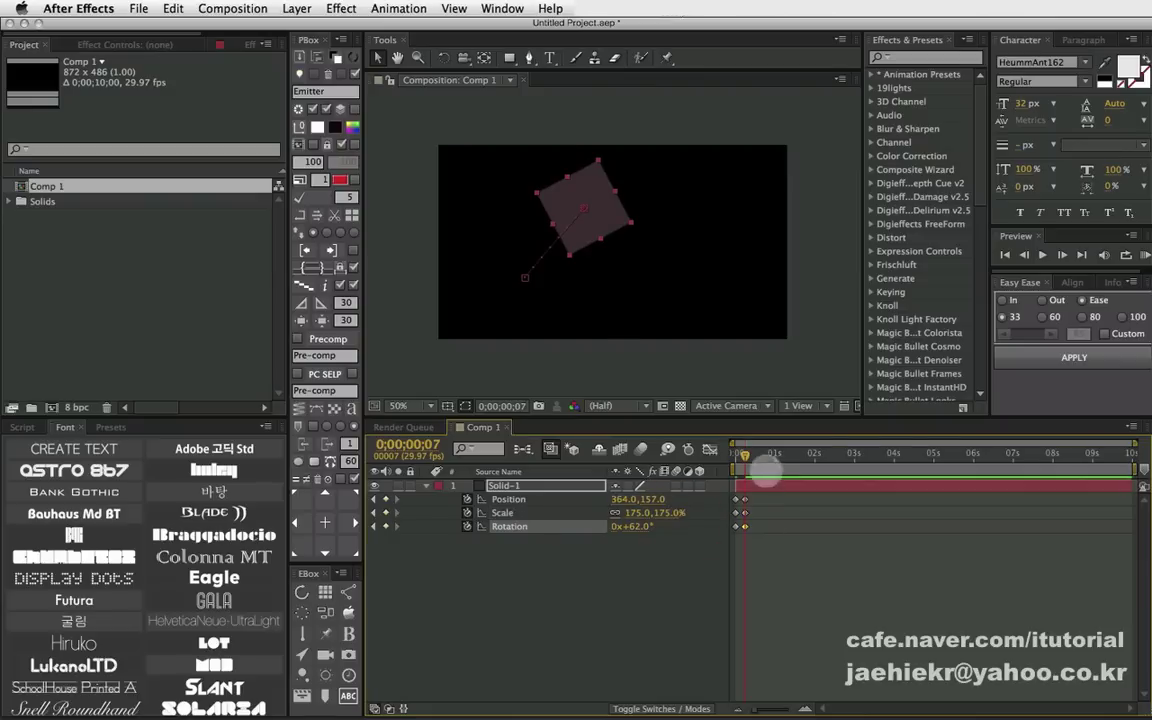
- At a later time, keyframe the solid at 700,313, 32% scale and -75° rotation, then preview
{"action": "left_click_drag", "start_coordinate": [744, 455], "coordinate": [766, 455]}
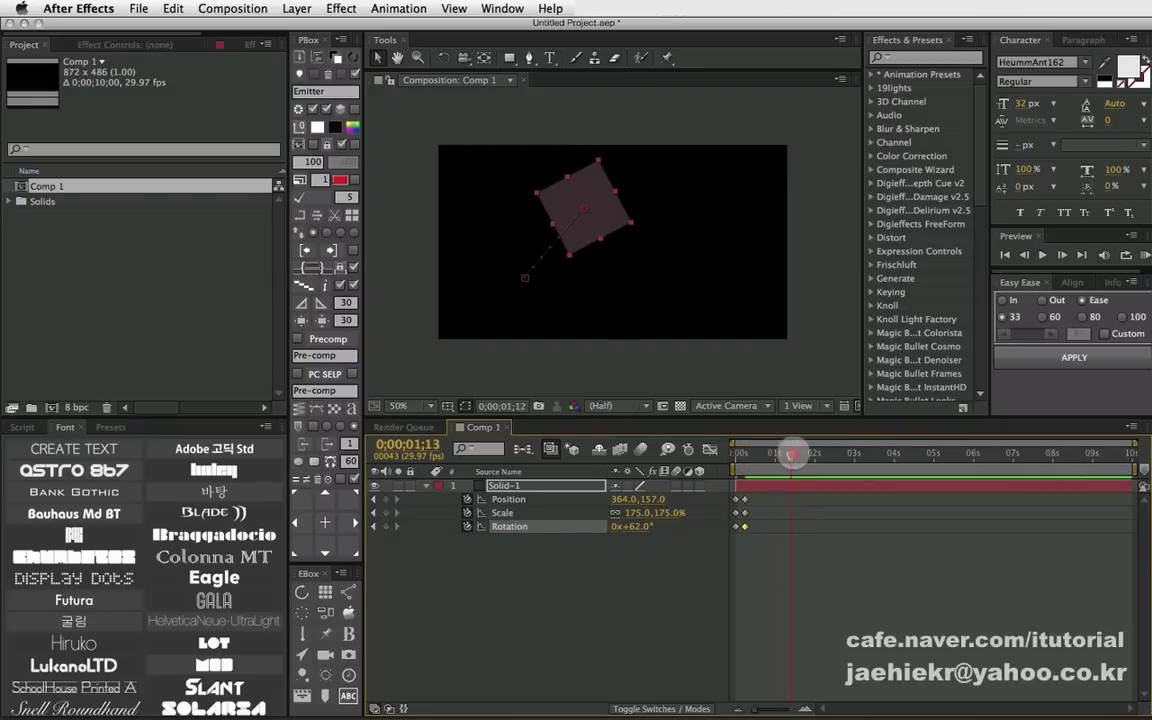
{"action": "left_click", "coordinate": [386, 499]}
{"action": "left_click", "coordinate": [386, 512]}
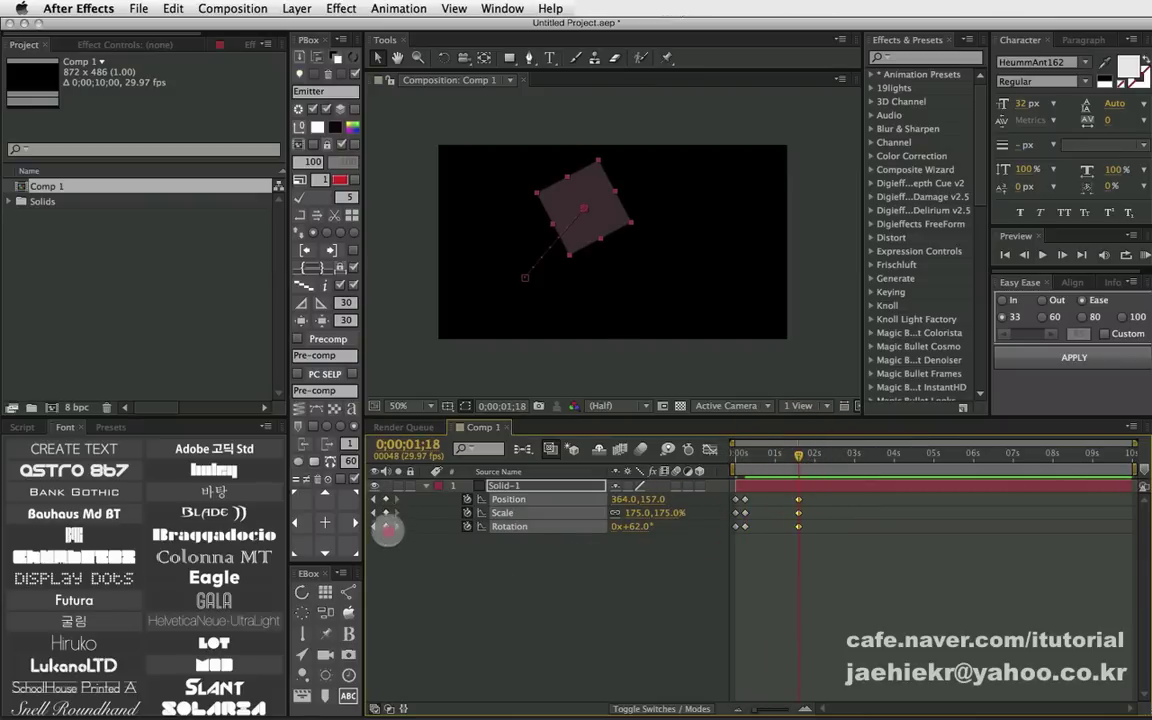
{"action": "left_click", "coordinate": [386, 526]}
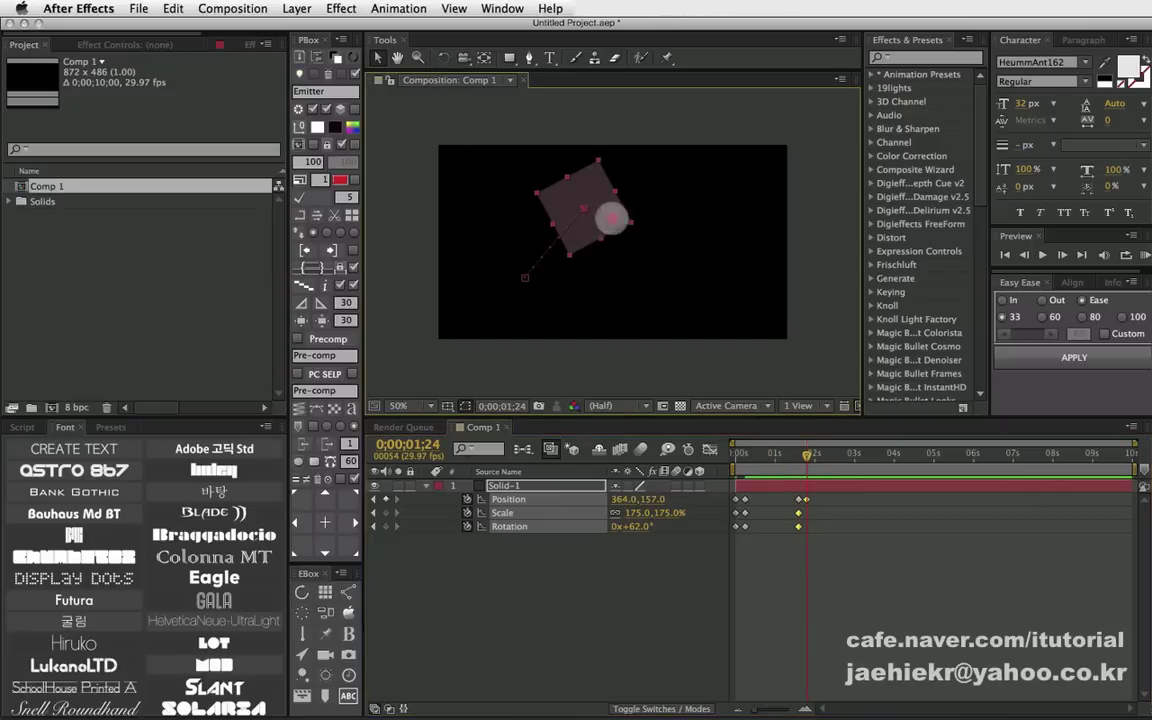
{"action": "left_click_drag", "start_coordinate": [566, 204], "coordinate": [733, 281]}
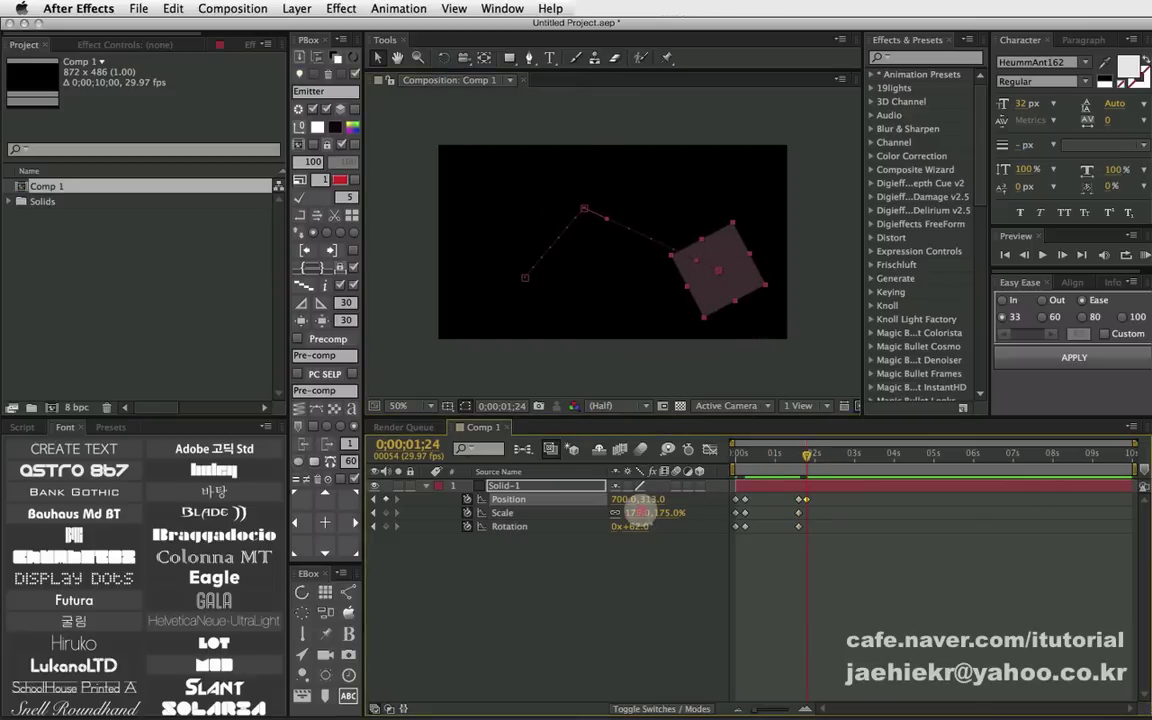
{"action": "left_click_drag", "start_coordinate": [635, 512], "coordinate": [524, 511]}
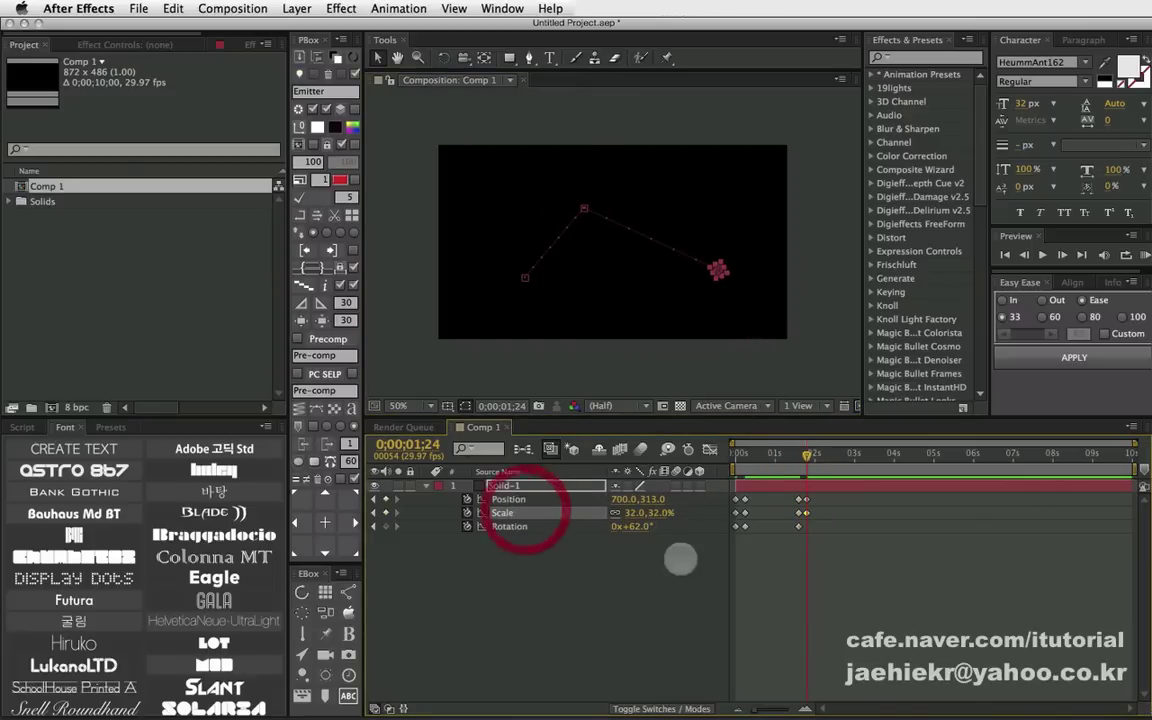
{"action": "left_click_drag", "start_coordinate": [634, 526], "coordinate": [662, 526]}
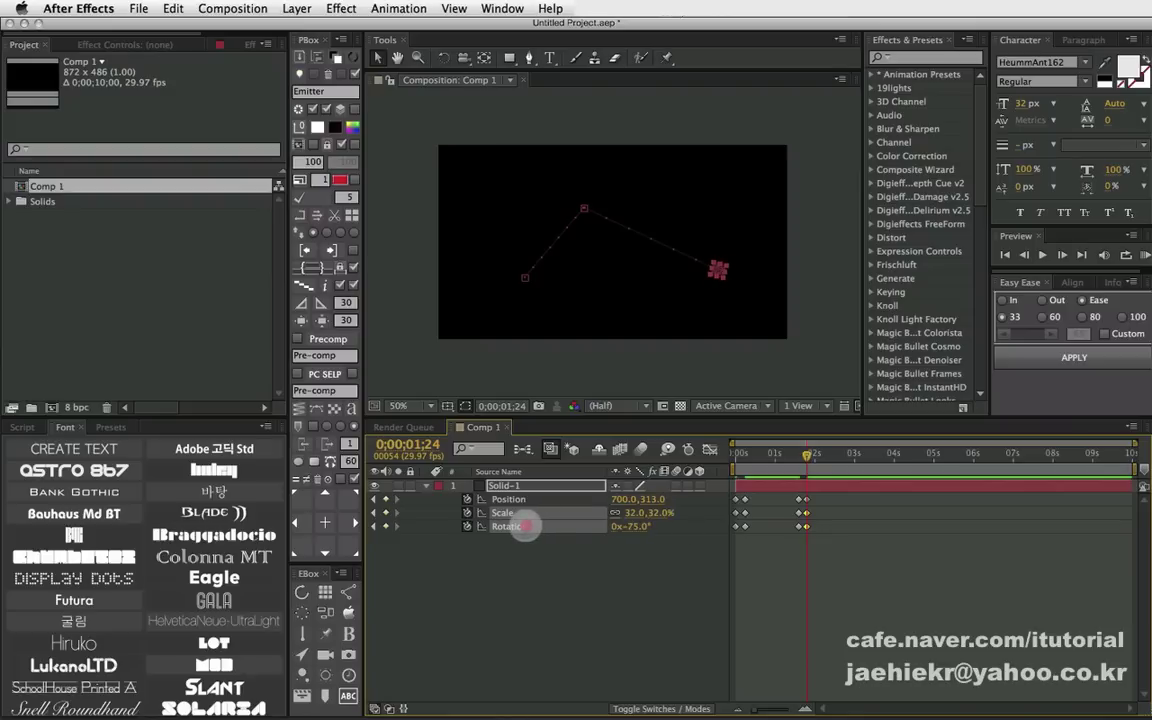
{"action": "left_click", "coordinate": [590, 582]}
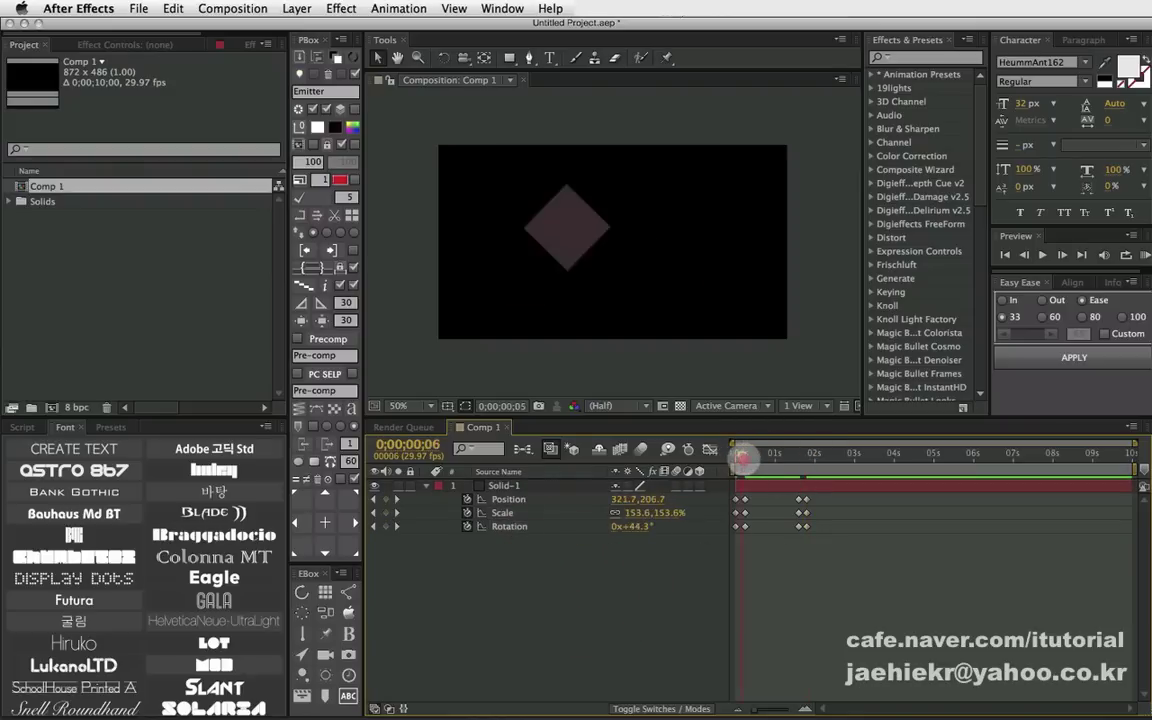
{"action": "mouse_move", "coordinate": [737, 453]}
{"action": "left_mouse_down"}
{"action": "mouse_move", "coordinate": [778, 455]}
{"action": "mouse_move", "coordinate": [737, 455]}
{"action": "left_mouse_up"}
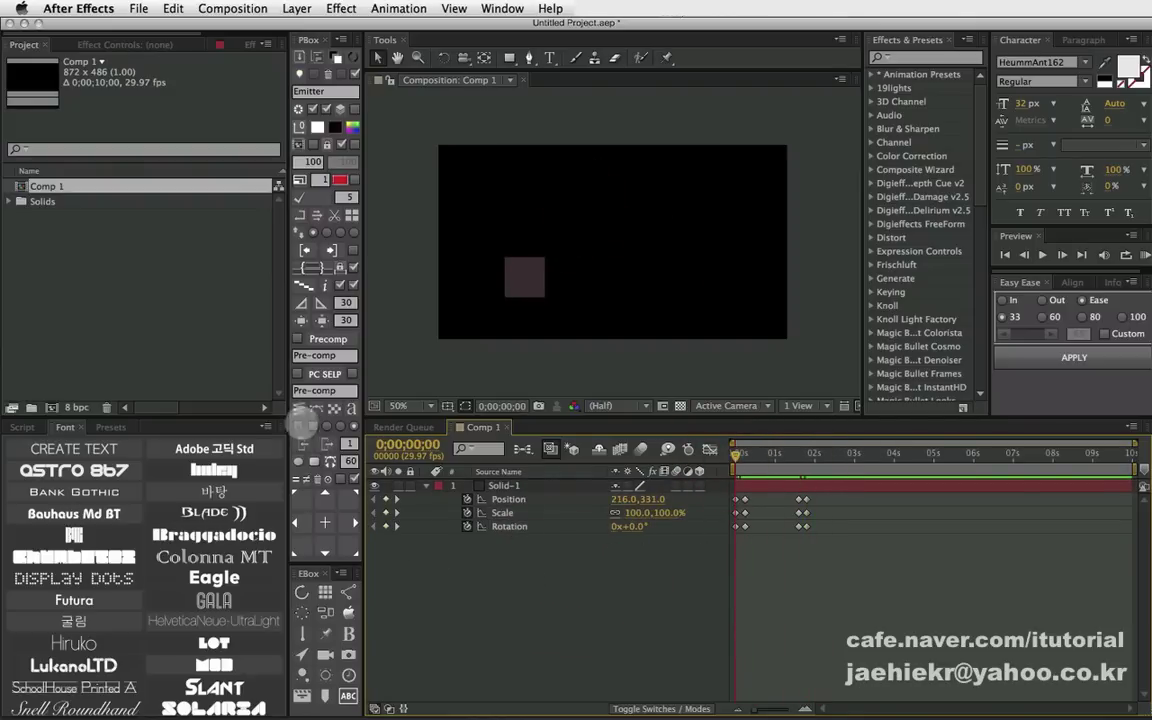
- Apply the PBox Spring bounce to the solid with damping 5, speed 5 and amount 3
{"action": "left_click", "coordinate": [300, 409]}
{"action": "left_click_drag", "start_coordinate": [535, 272], "coordinate": [326, 241]}
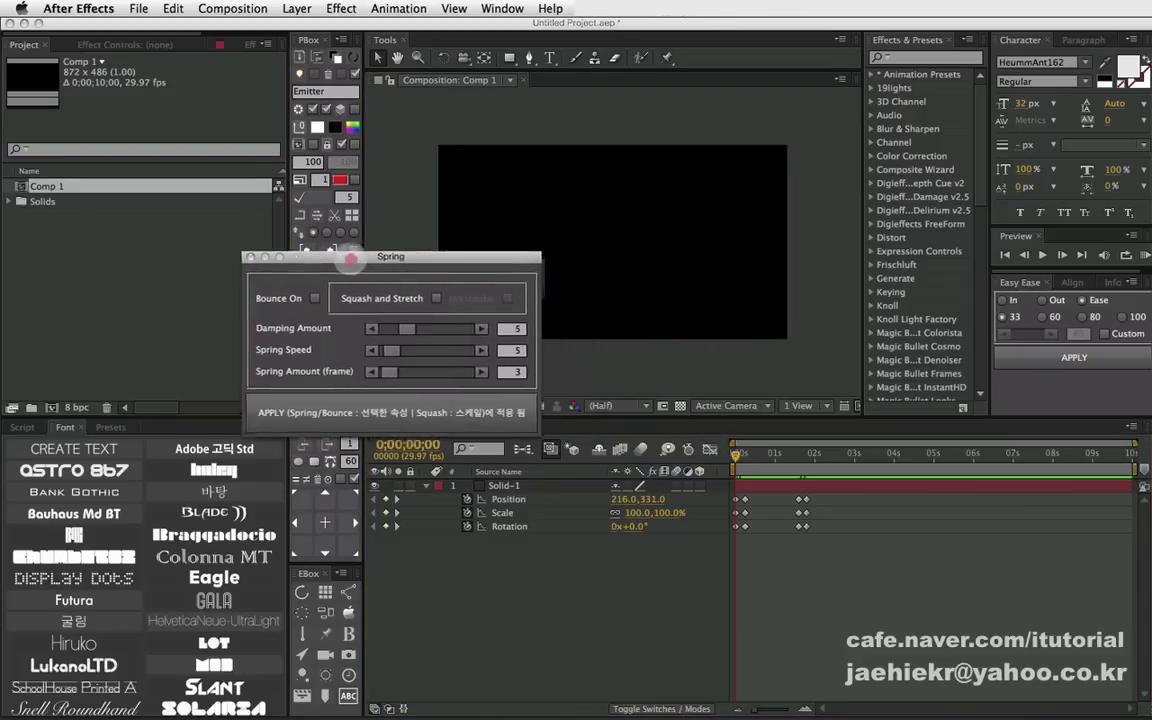
{"action": "left_click", "coordinate": [275, 396]}
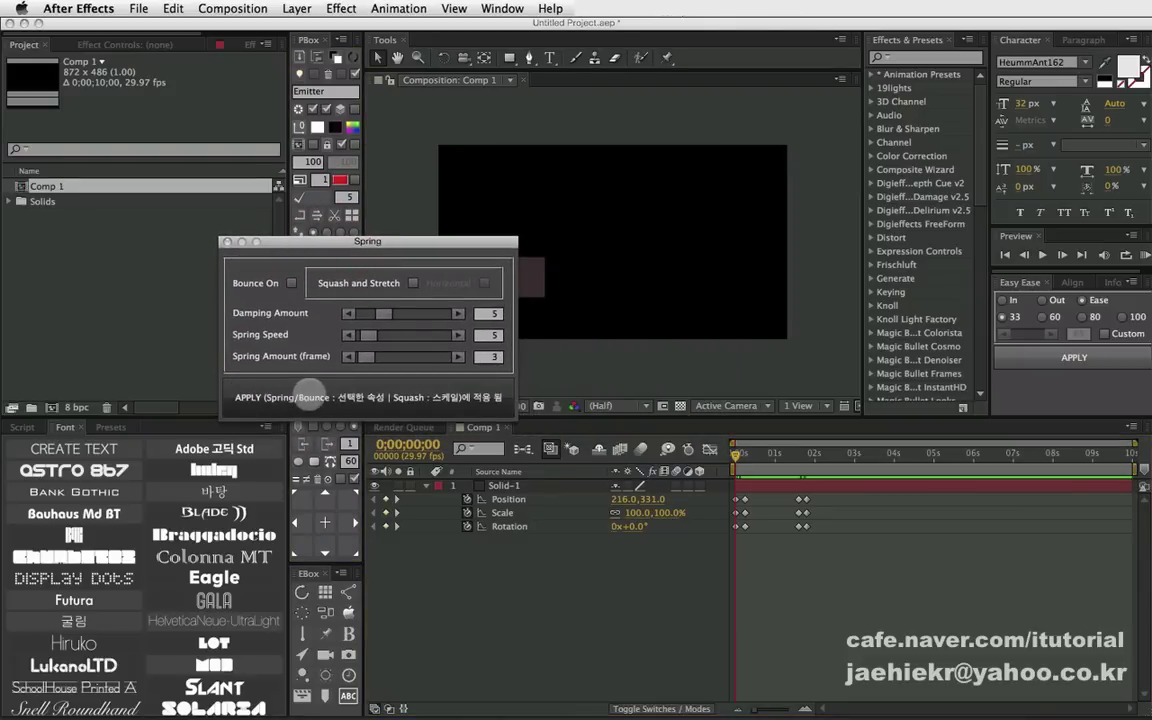
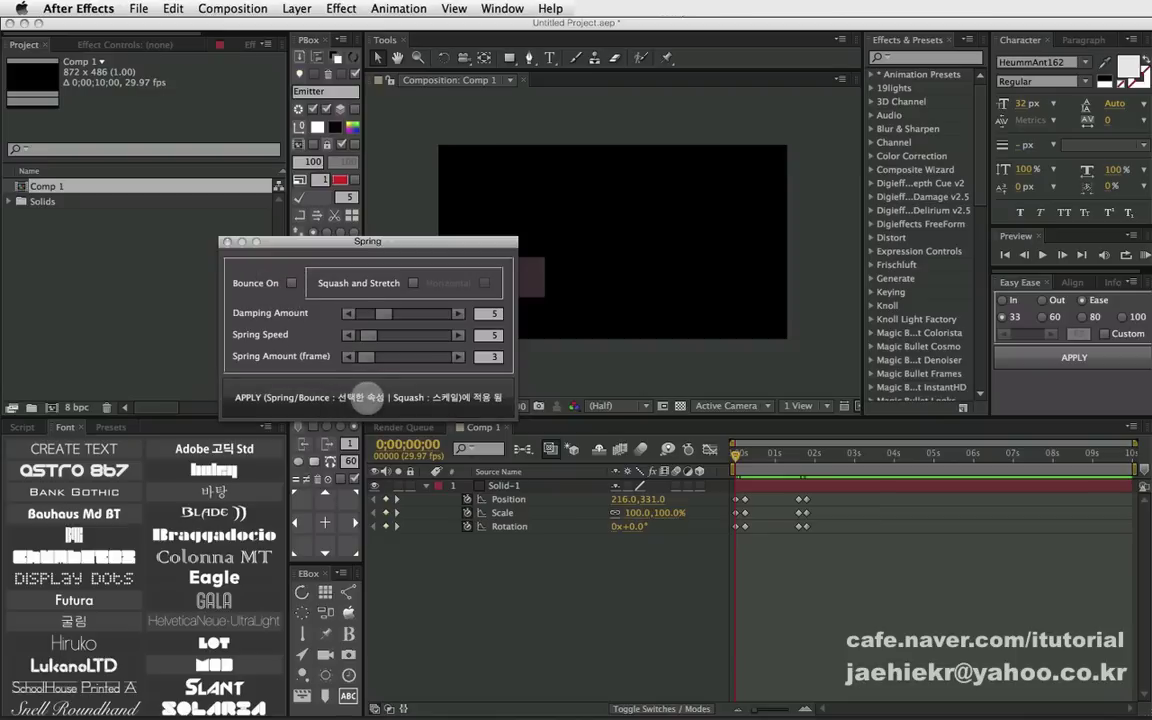
- Apply Spring to Solid-1's Position, Scale and Rotation keyframes, then scrub and RAM preview the bounce
{"action": "left_click", "coordinate": [373, 381]}
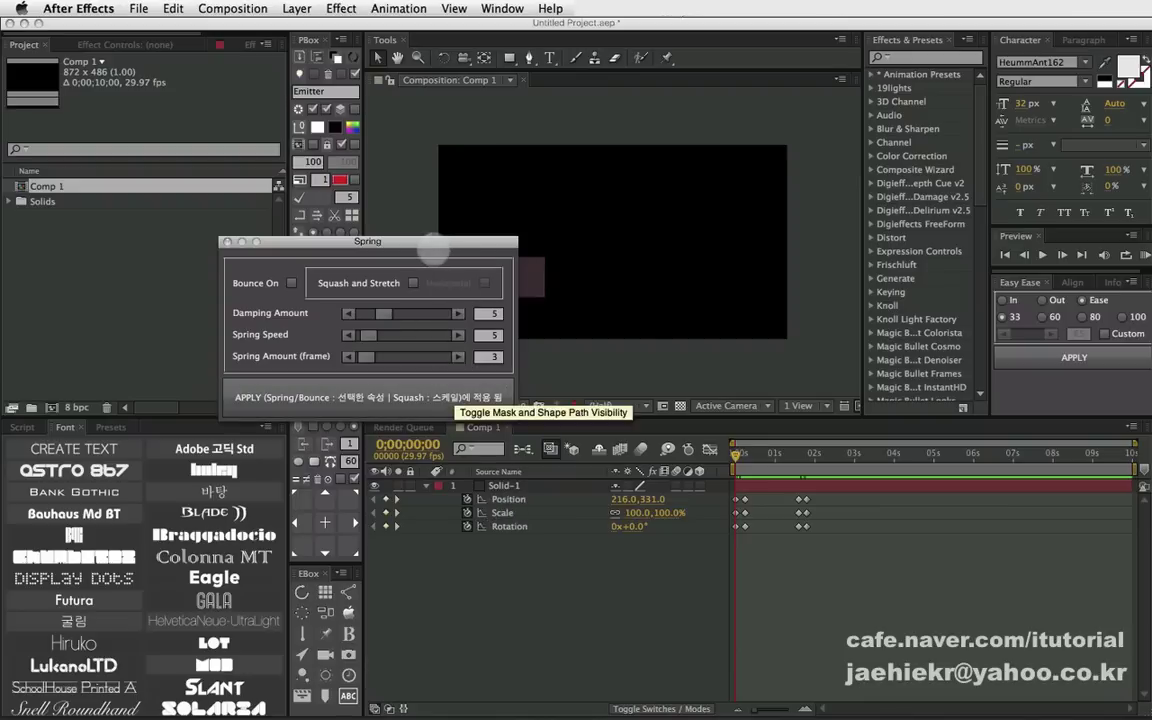
{"action": "left_click_drag", "start_coordinate": [418, 242], "coordinate": [324, 222]}
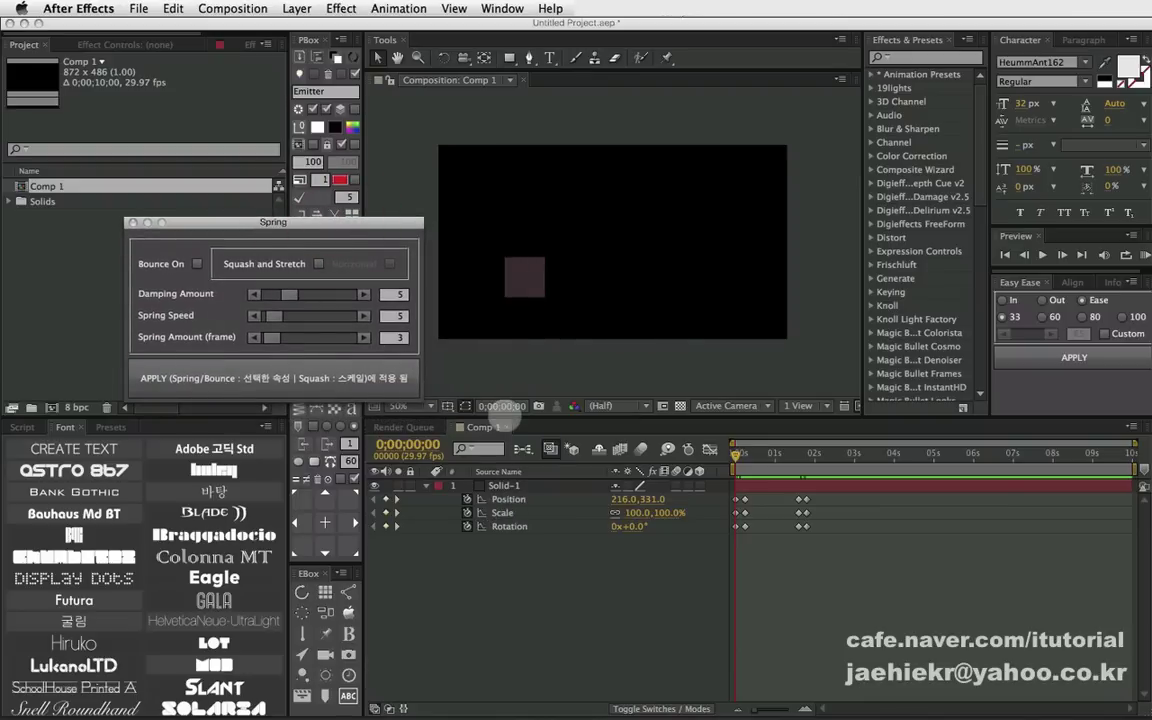
{"action": "left_click_drag", "start_coordinate": [530, 530], "coordinate": [520, 500]}
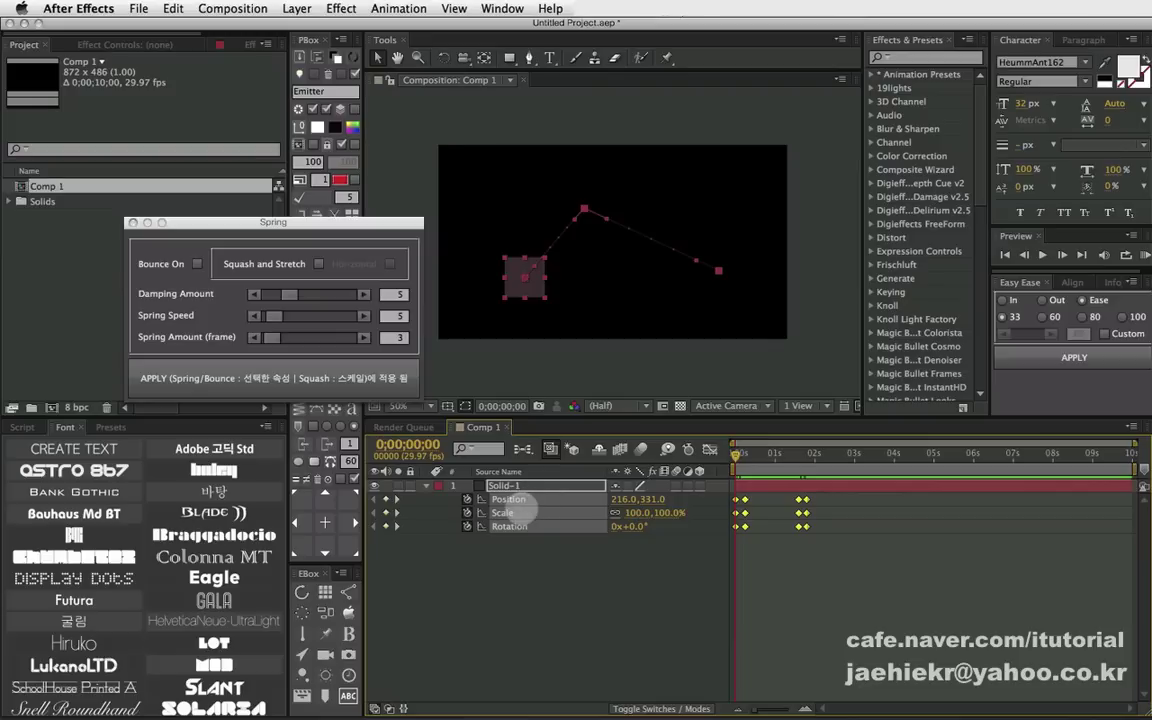
{"action": "left_click", "coordinate": [343, 378]}
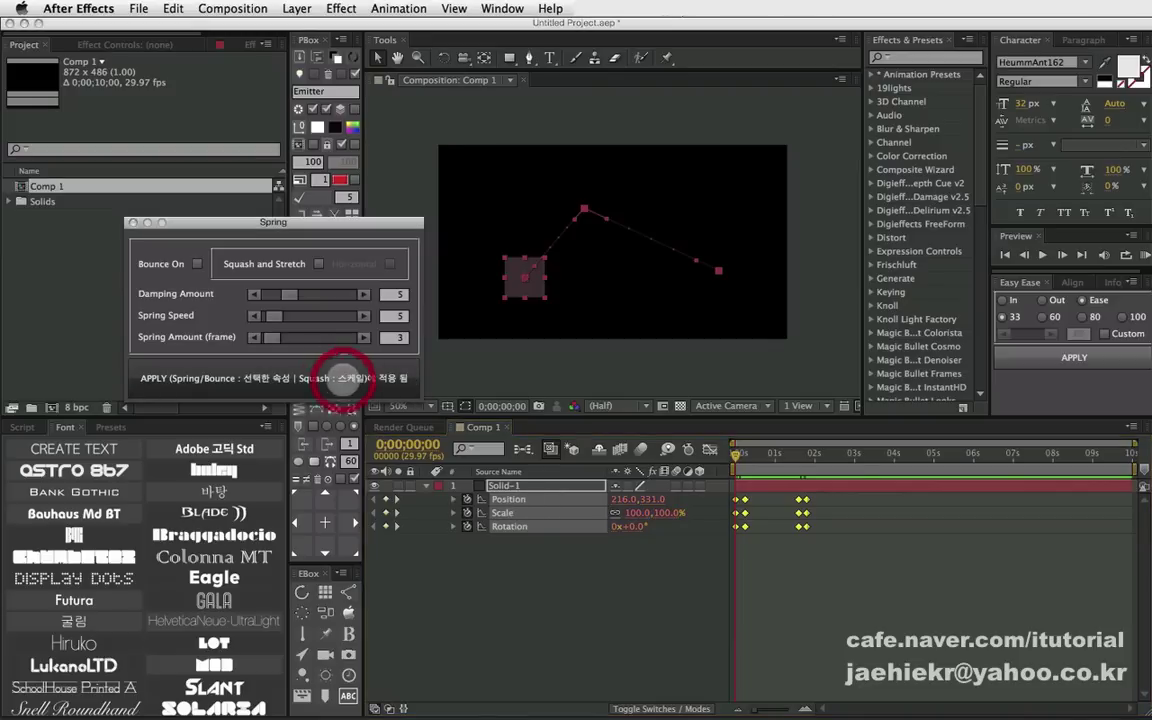
{"action": "left_click_drag", "start_coordinate": [738, 455], "coordinate": [849, 455]}
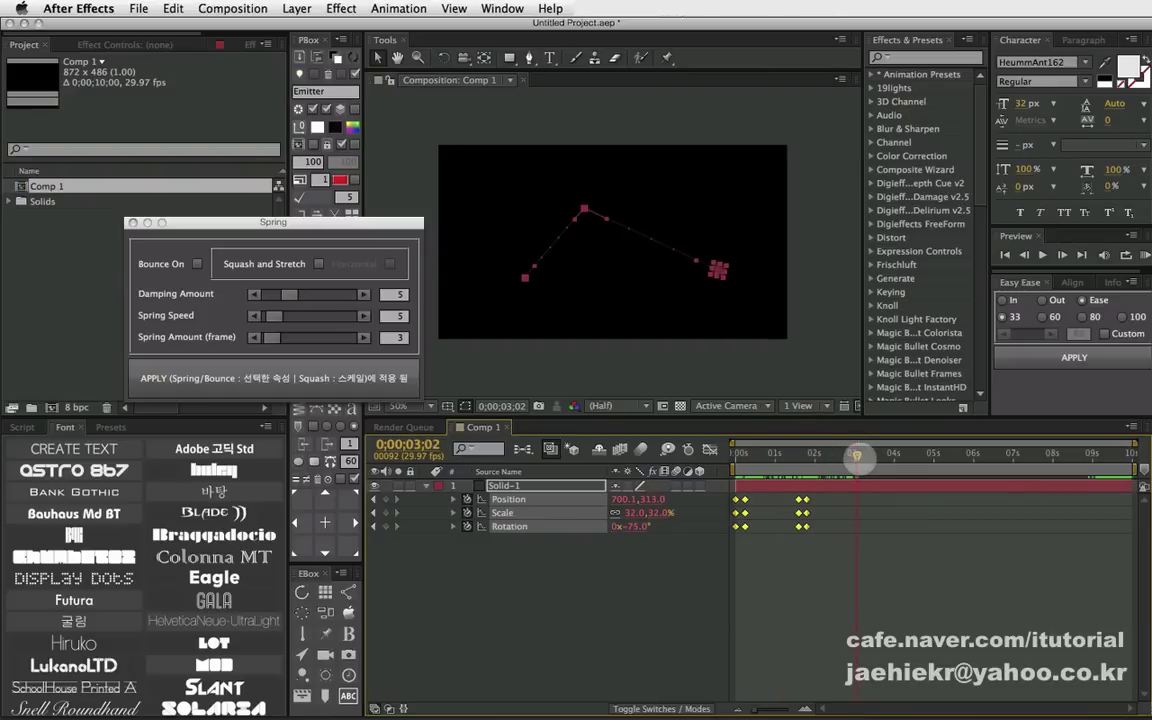
{"action": "left_click", "coordinate": [1138, 254]}
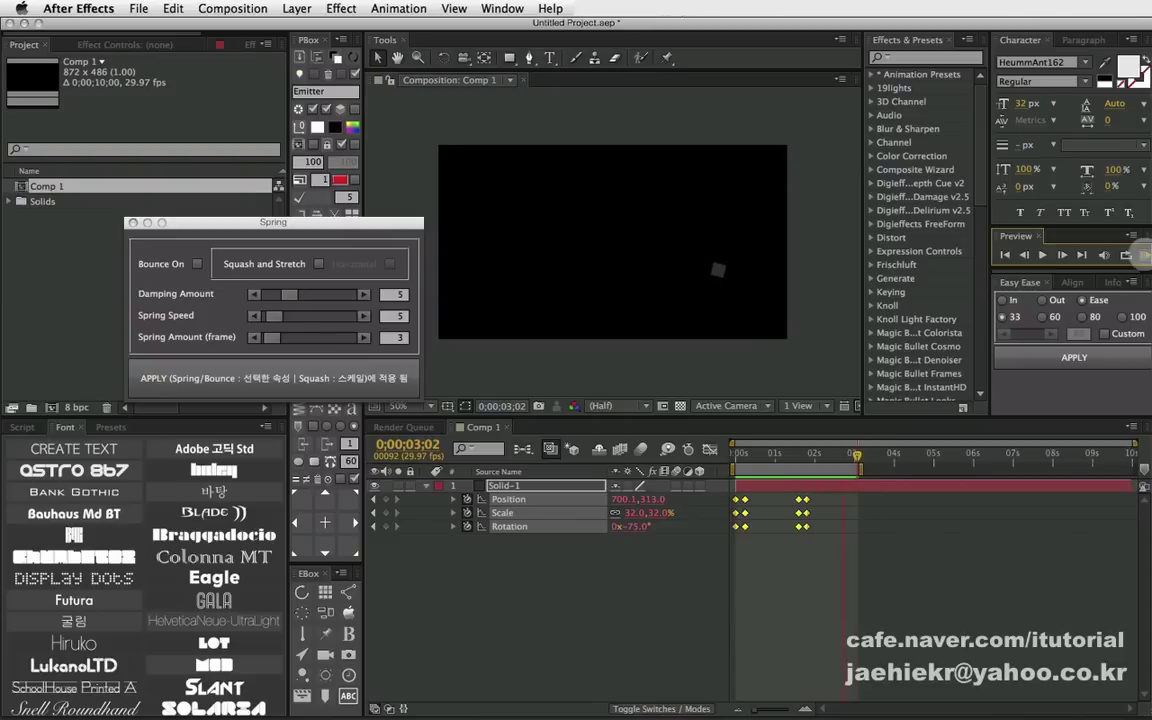
- Stop the preview and strip the spring expressions from the Scale and Rotation keyframes
{"action": "left_click", "coordinate": [1141, 254]}
{"action": "left_click", "coordinate": [531, 500]}
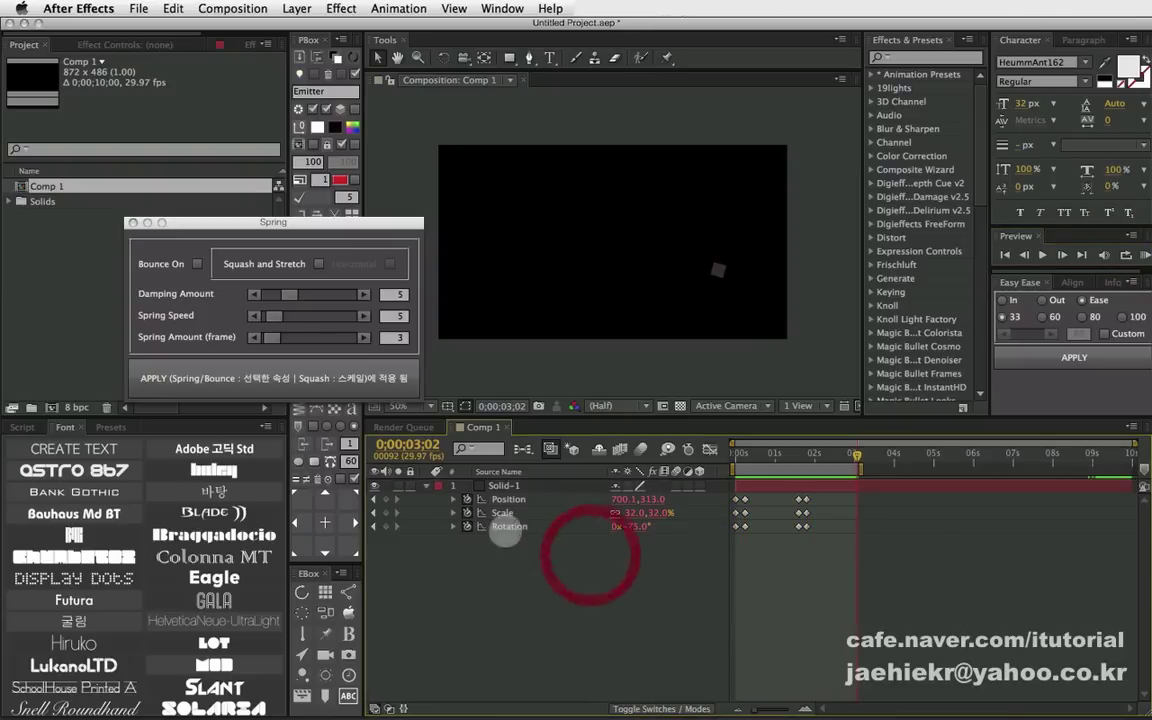
{"action": "left_click", "coordinate": [497, 513]}
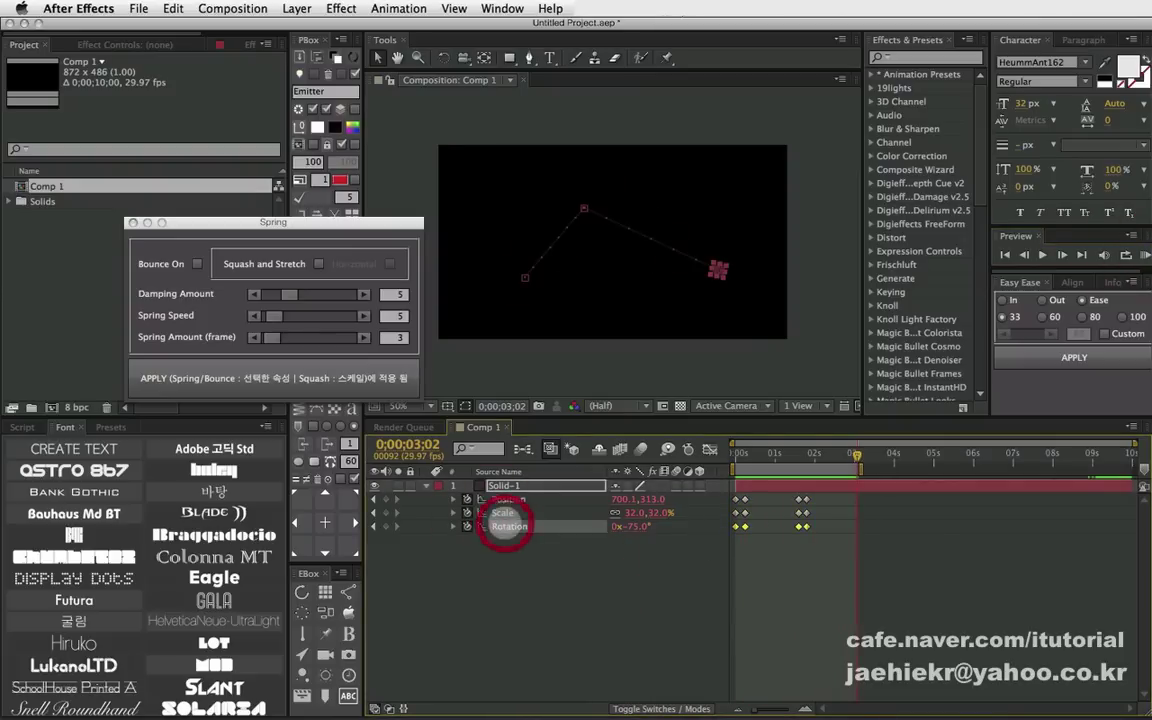
{"action": "left_click", "coordinate": [509, 524], "text": "shift"}
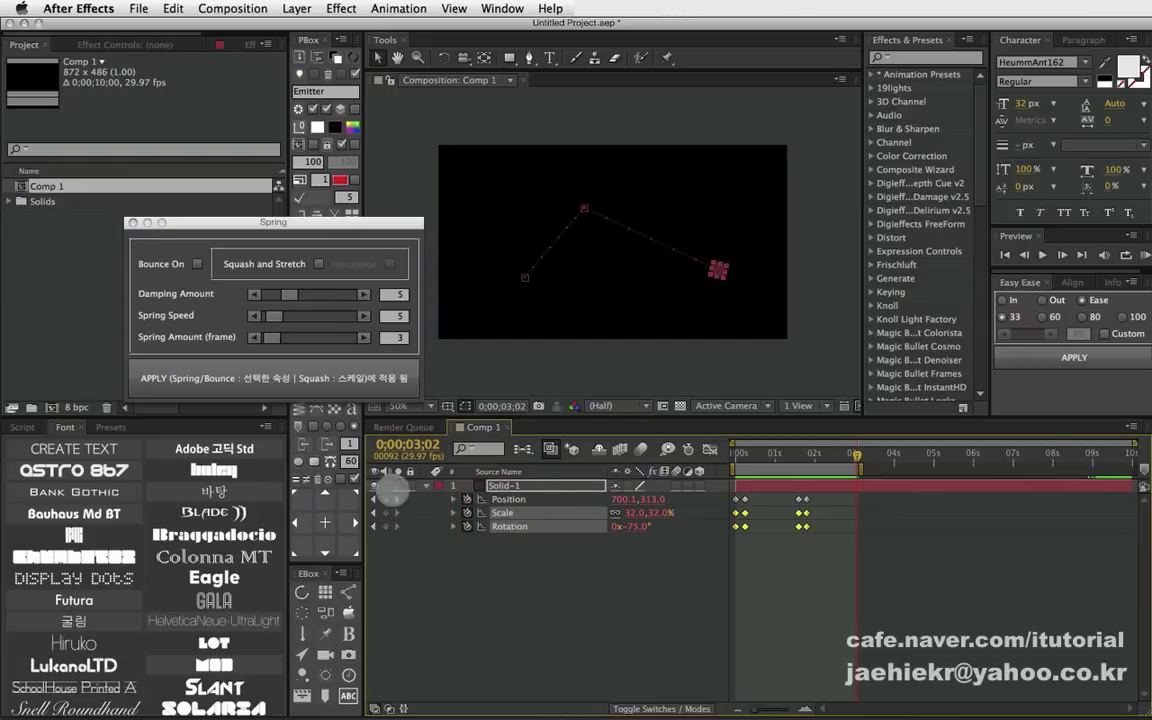
{"action": "left_click", "coordinate": [306, 477]}
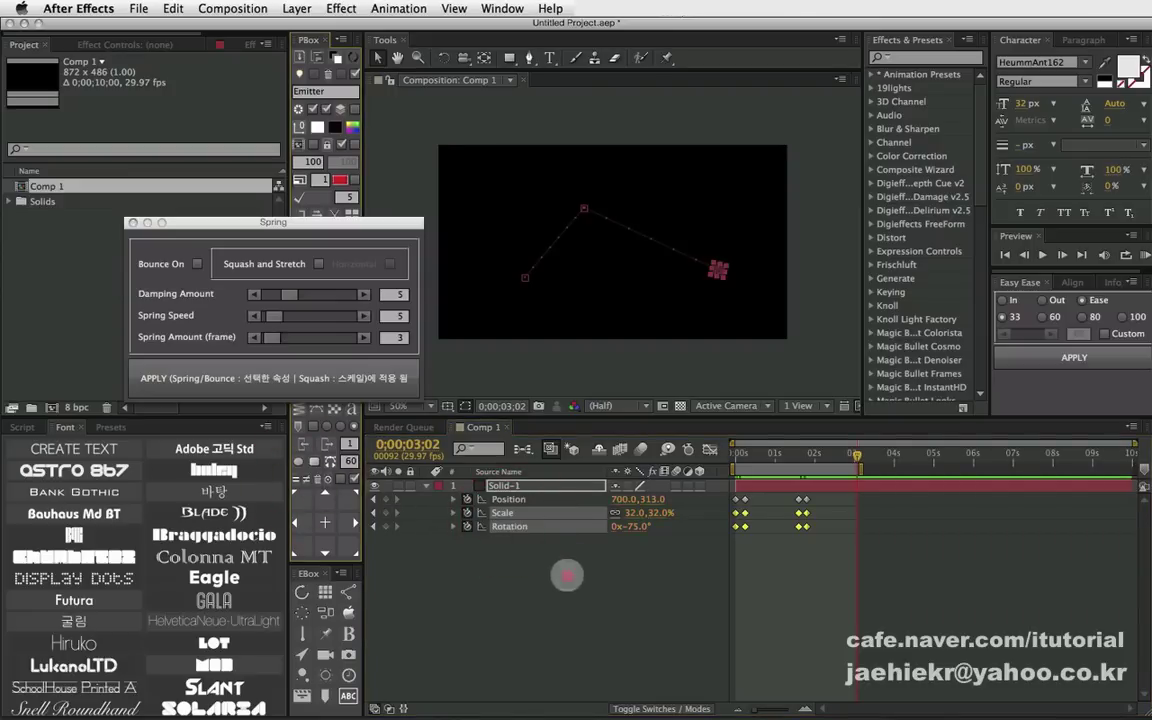
- Apply the spring bounce to Position only and scrub to check it
{"action": "left_click", "coordinate": [580, 556]}
{"action": "left_click", "coordinate": [507, 498]}
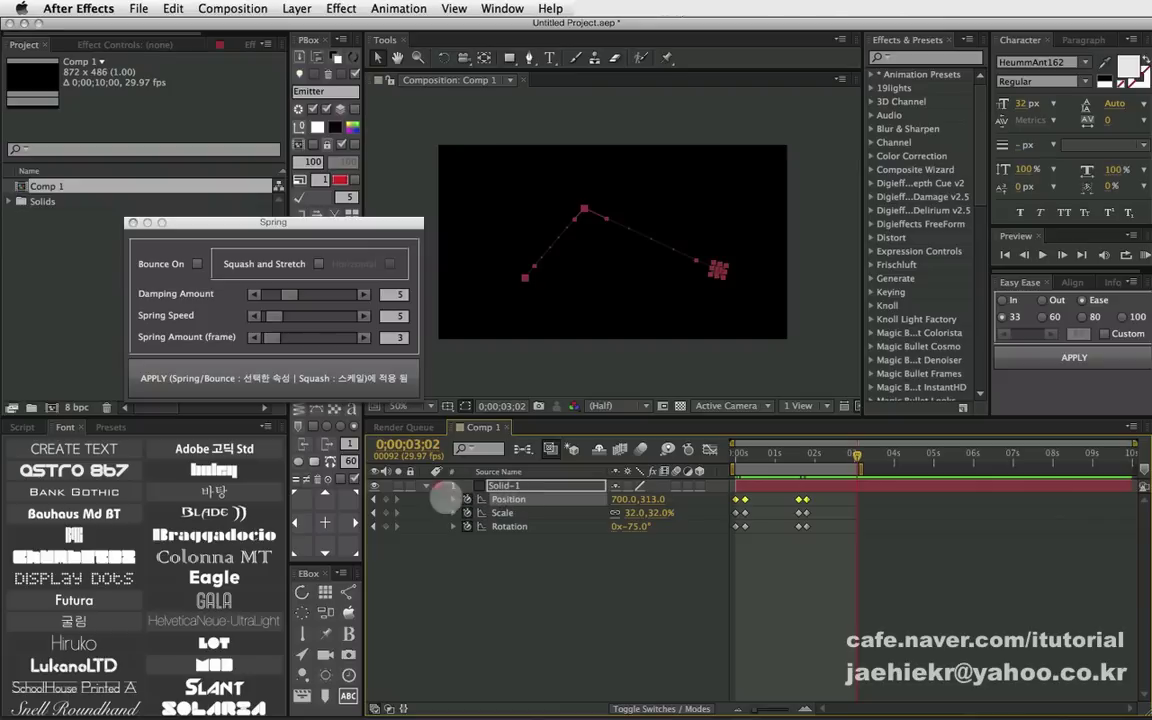
{"action": "left_click", "coordinate": [305, 476]}
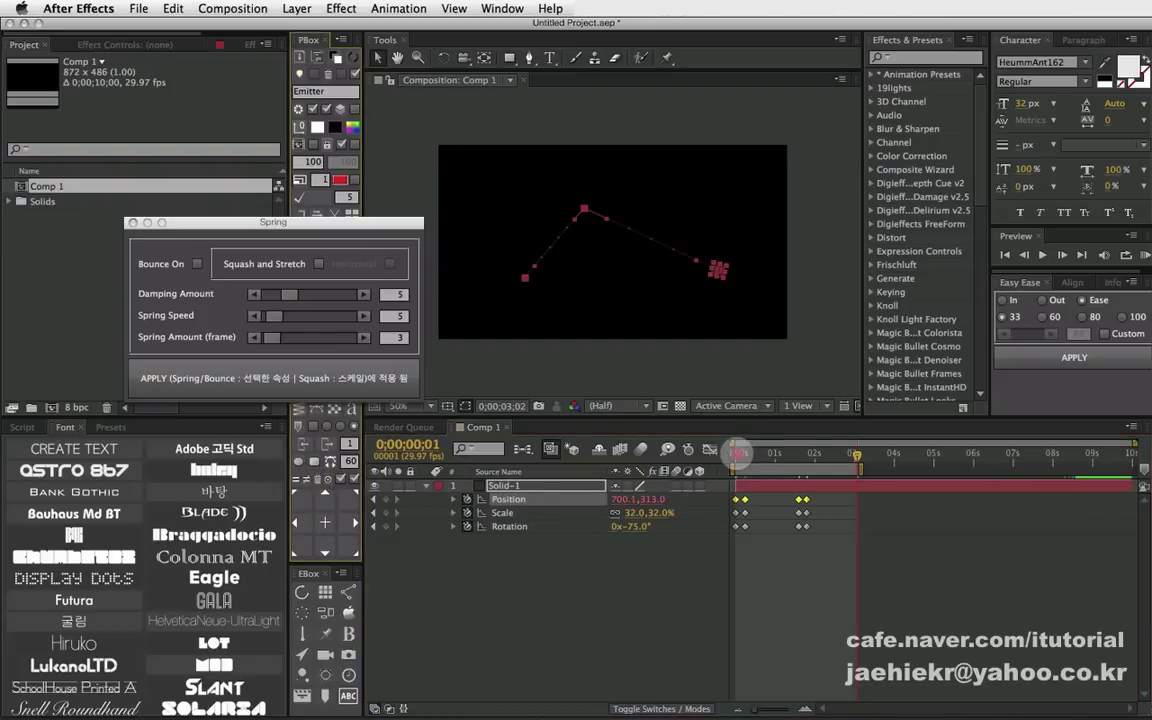
{"action": "mouse_move", "coordinate": [737, 452]}
{"action": "left_mouse_down"}
{"action": "mouse_move", "coordinate": [812, 452]}
{"action": "mouse_move", "coordinate": [752, 453]}
{"action": "left_mouse_up"}
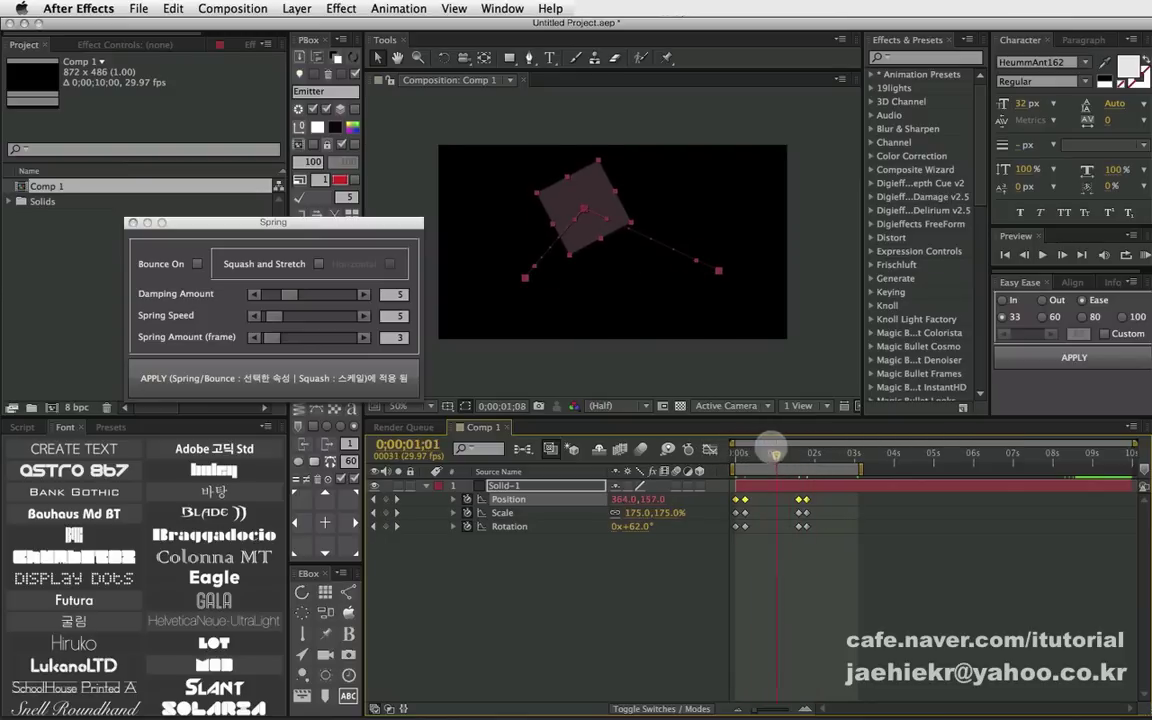
{"action": "left_click_drag", "start_coordinate": [762, 452], "coordinate": [742, 453]}
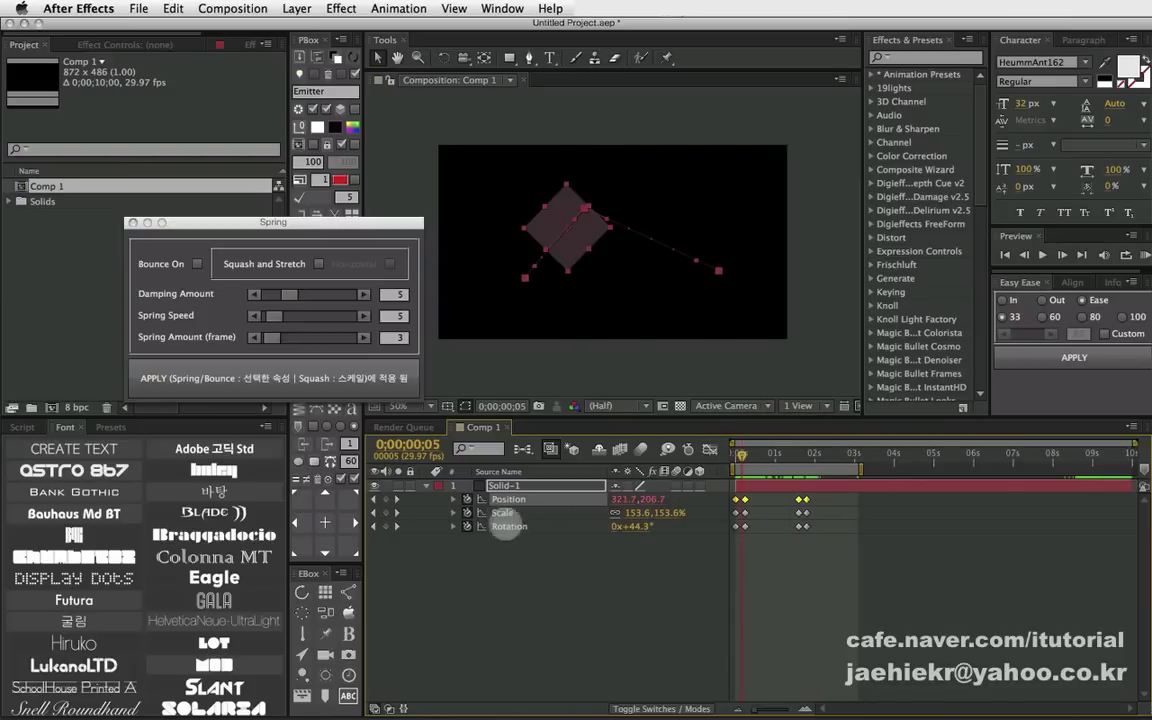
- Apply the spring bounce to Rotation and raise the rotation value to 142°
{"action": "left_click", "coordinate": [508, 526]}
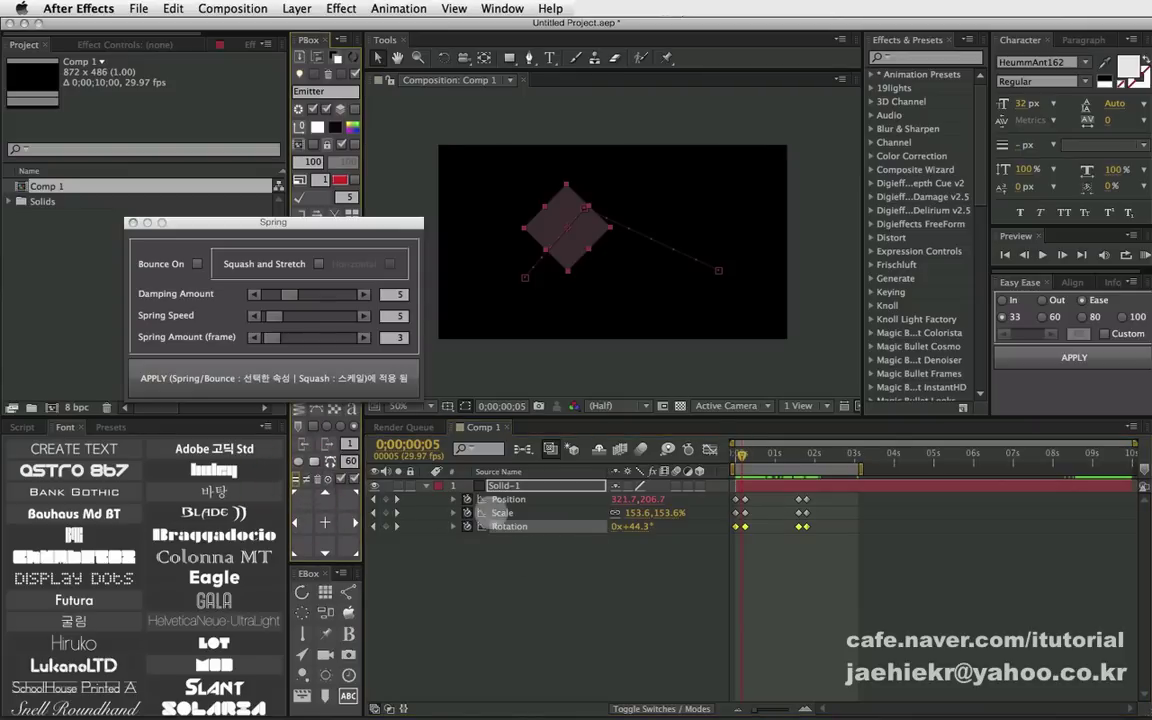
{"action": "left_click", "coordinate": [507, 526]}
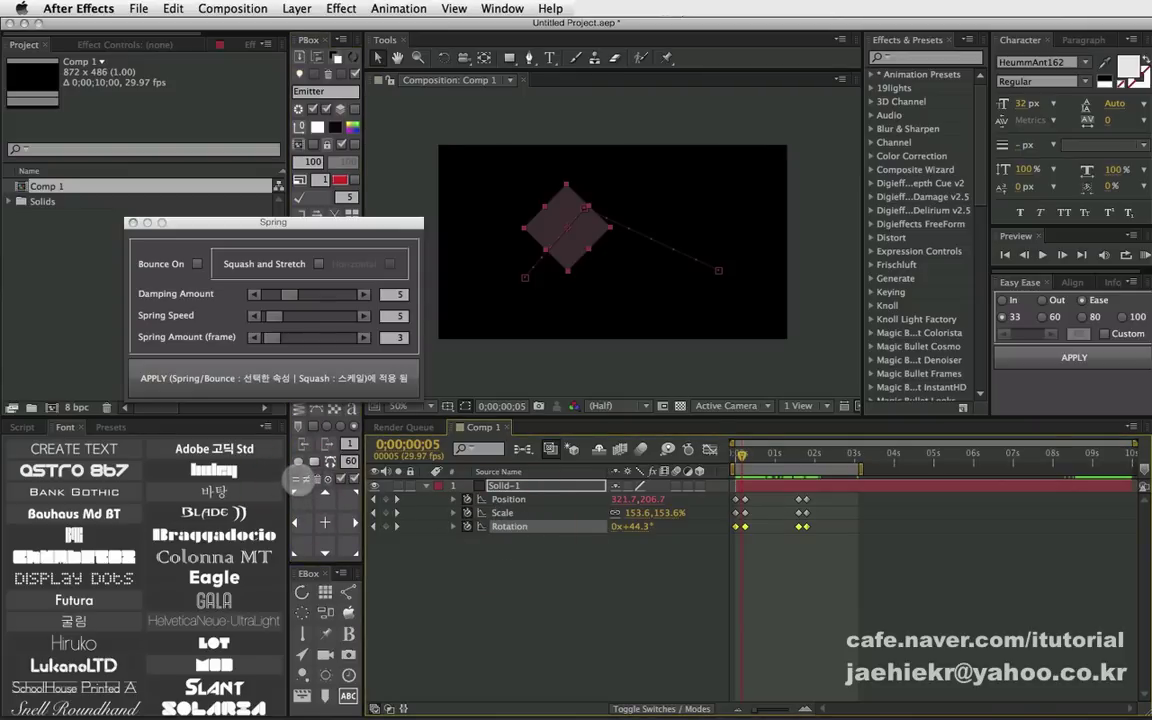
{"action": "left_click", "coordinate": [301, 480]}
{"action": "left_click", "coordinate": [740, 450]}
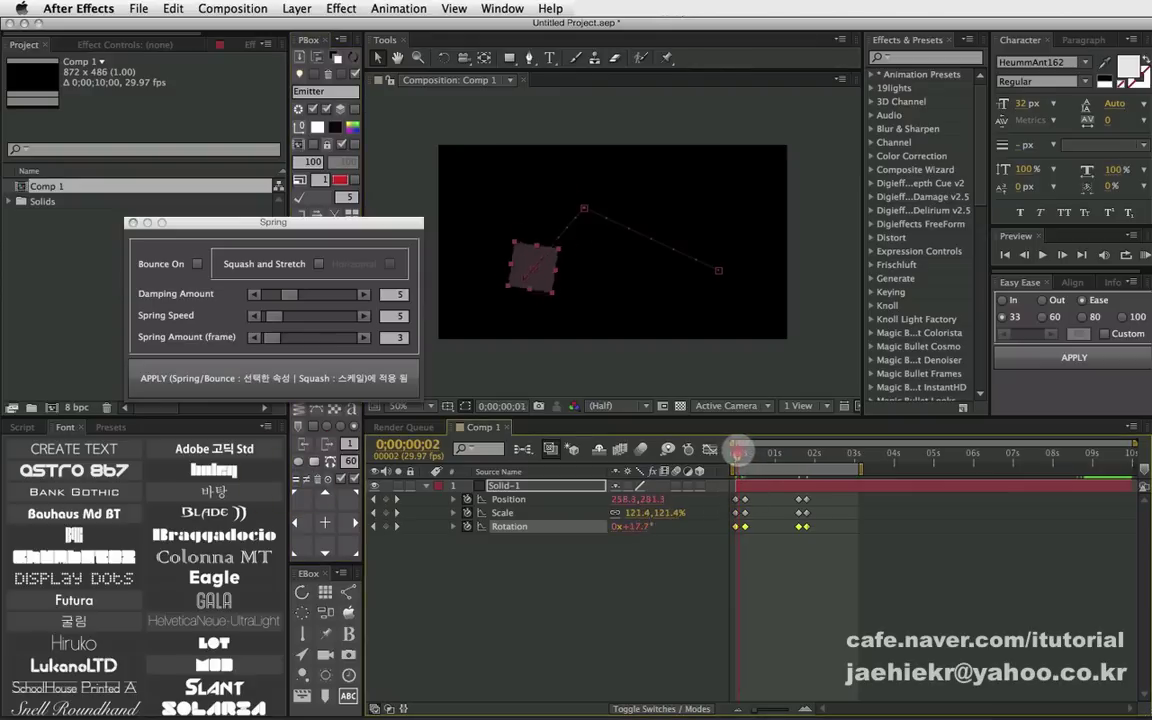
{"action": "left_click_drag", "start_coordinate": [740, 450], "coordinate": [748, 452]}
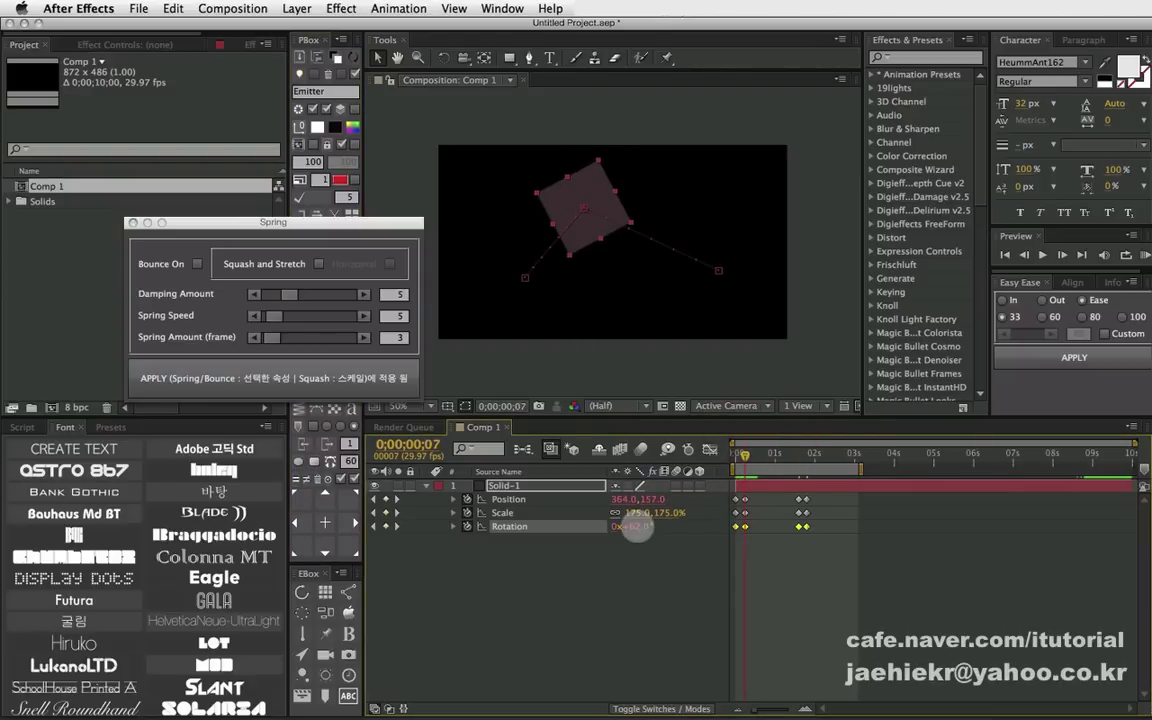
{"action": "left_click_drag", "start_coordinate": [632, 526], "coordinate": [690, 515]}
{"action": "mouse_move", "coordinate": [736, 452]}
{"action": "left_mouse_down"}
{"action": "mouse_move", "coordinate": [808, 453]}
{"action": "mouse_move", "coordinate": [735, 448]}
{"action": "left_mouse_up"}
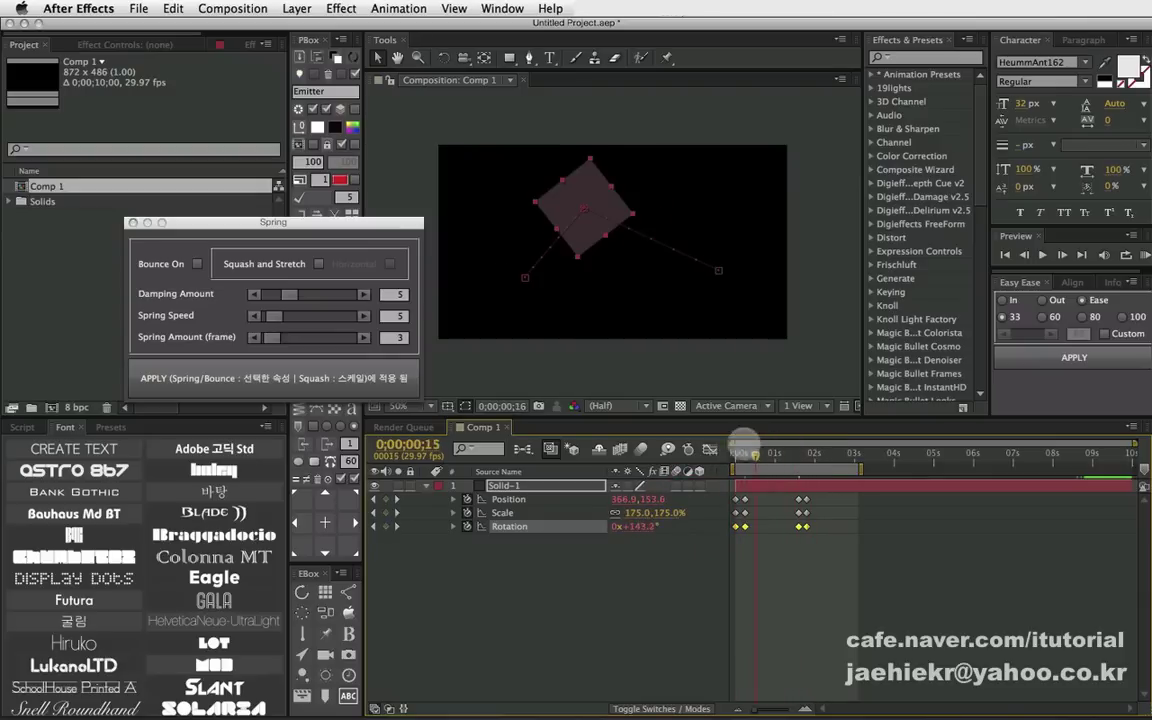
- Try a 236° rotation, then undo it and recheck the Rotation bounce
{"action": "left_click", "coordinate": [658, 560]}
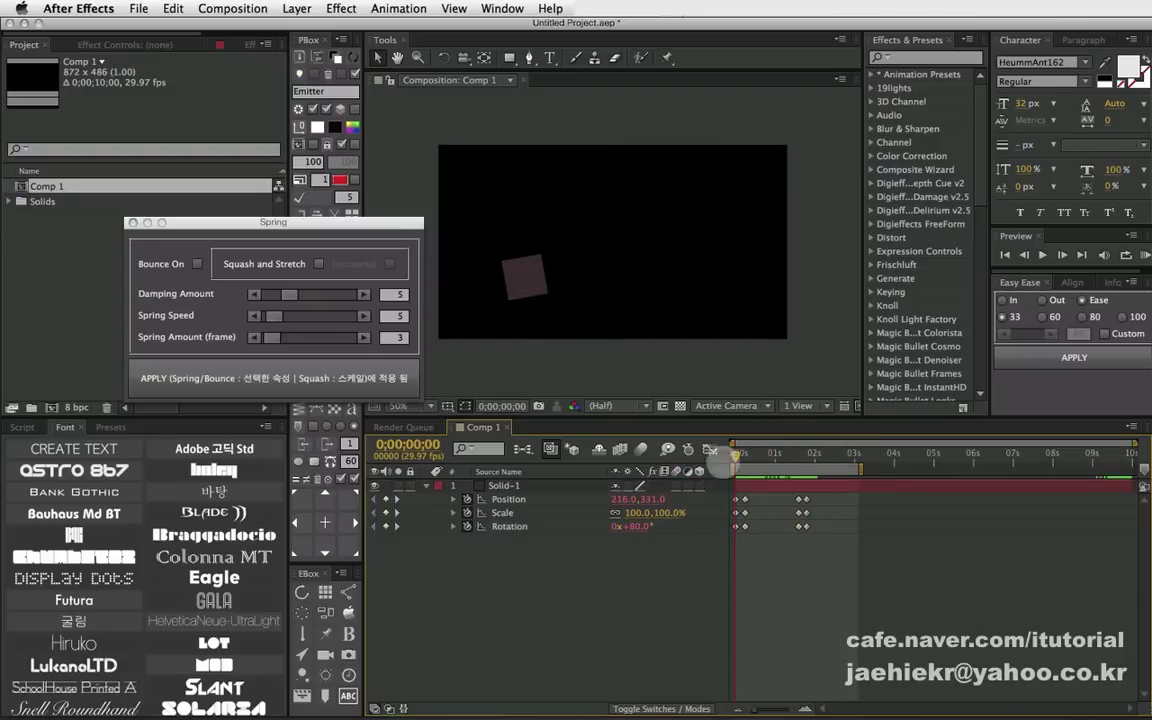
{"action": "left_click_drag", "start_coordinate": [737, 456], "coordinate": [748, 457]}
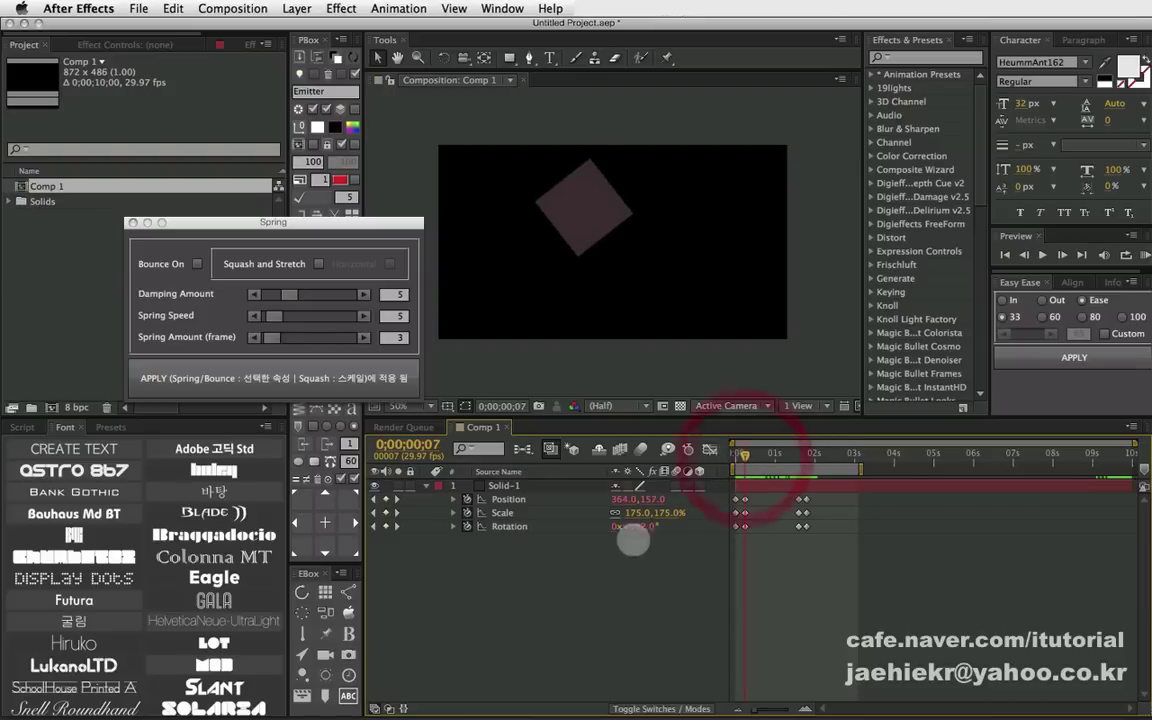
{"action": "left_click_drag", "start_coordinate": [645, 526], "coordinate": [714, 517]}
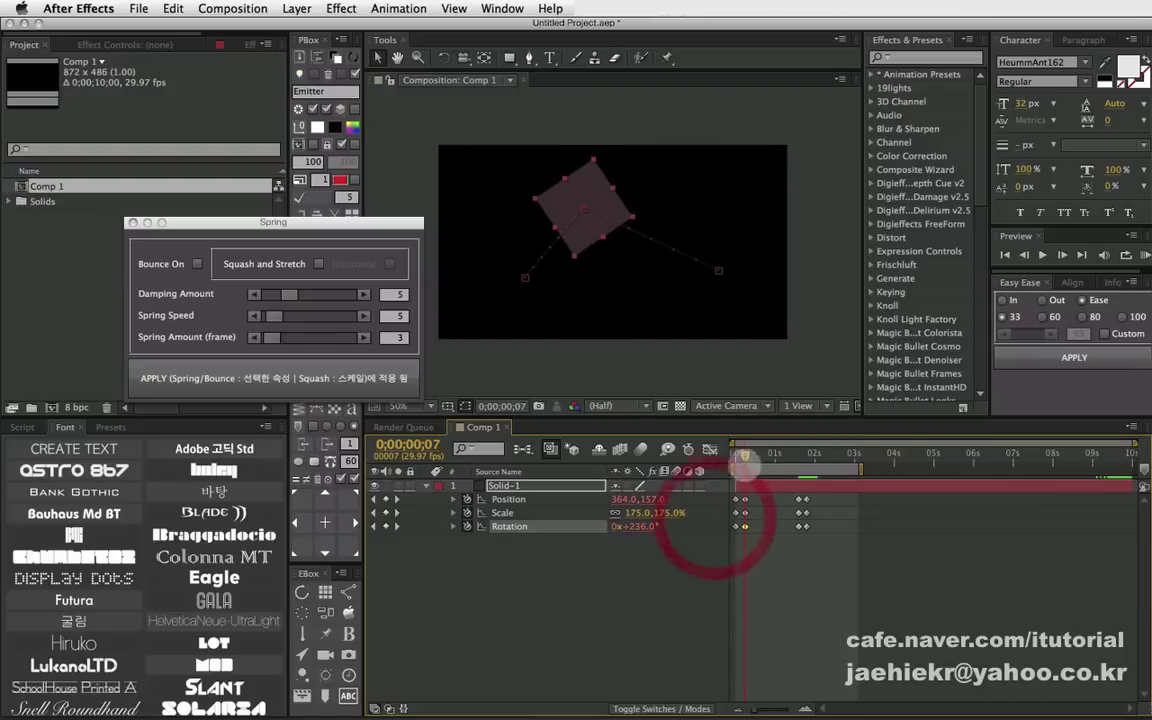
{"action": "left_click_drag", "start_coordinate": [744, 452], "coordinate": [802, 441]}
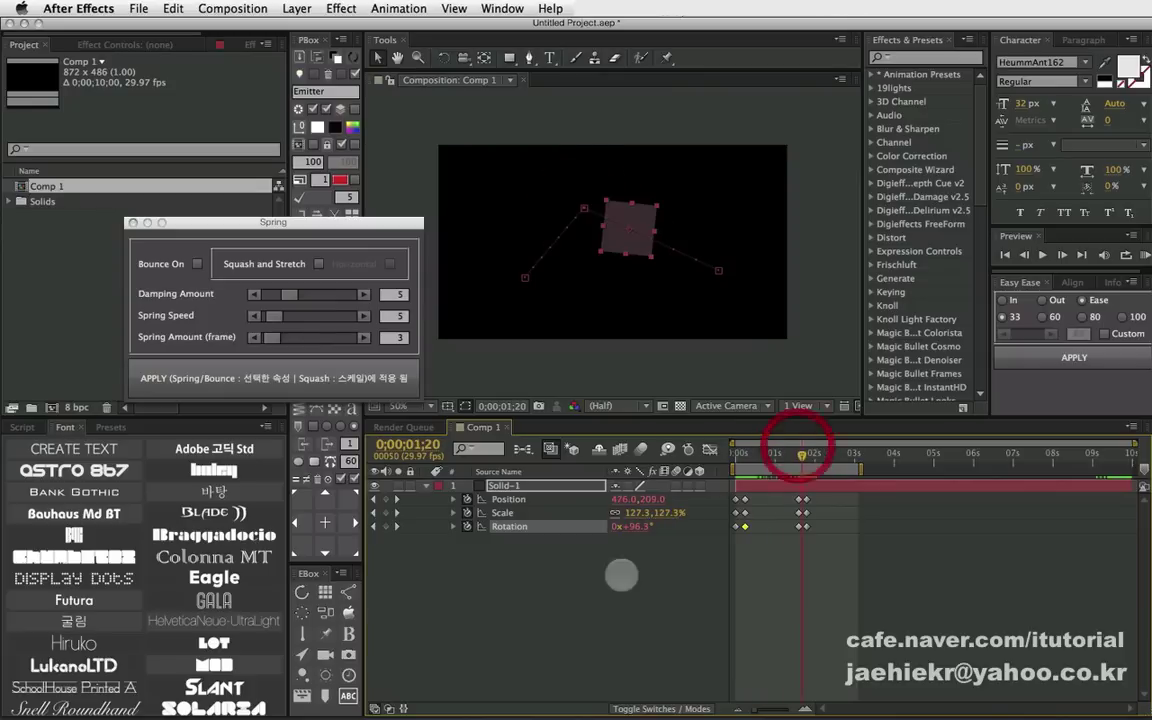
{"action": "left_click", "coordinate": [515, 518]}
{"action": "key", "text": "j"}
{"action": "left_click", "coordinate": [509, 526]}
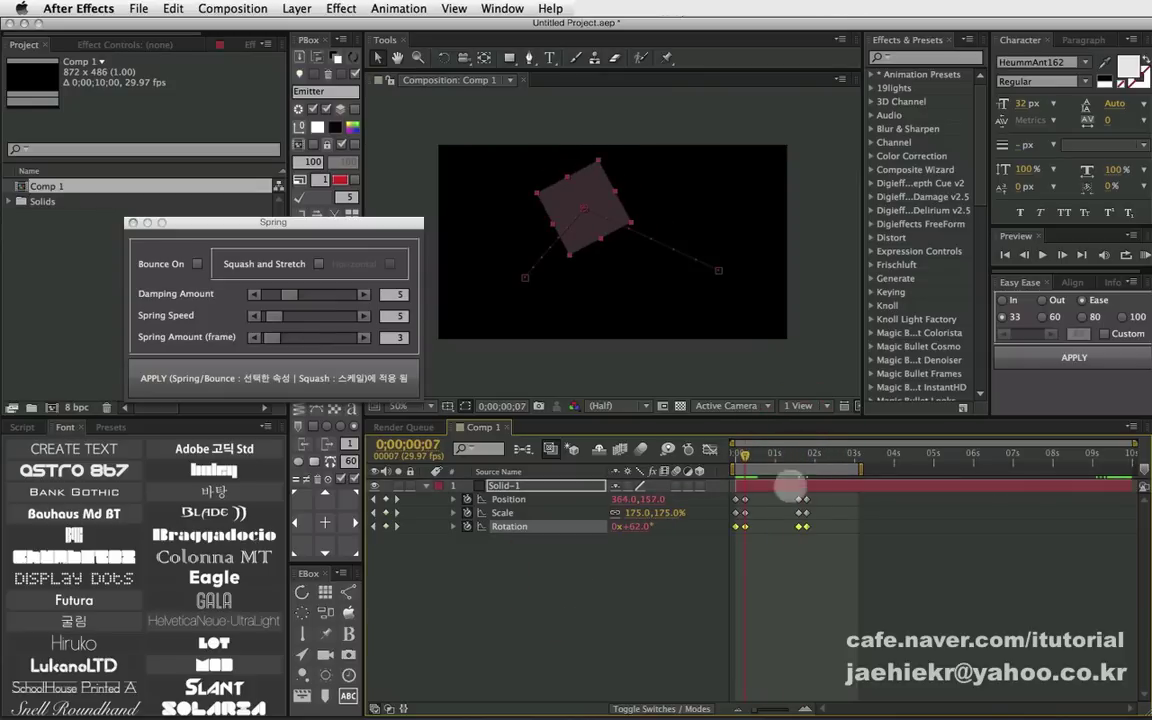
{"action": "mouse_move", "coordinate": [738, 452]}
{"action": "left_mouse_down"}
{"action": "mouse_move", "coordinate": [776, 452]}
{"action": "mouse_move", "coordinate": [708, 449]}
{"action": "left_mouse_up"}
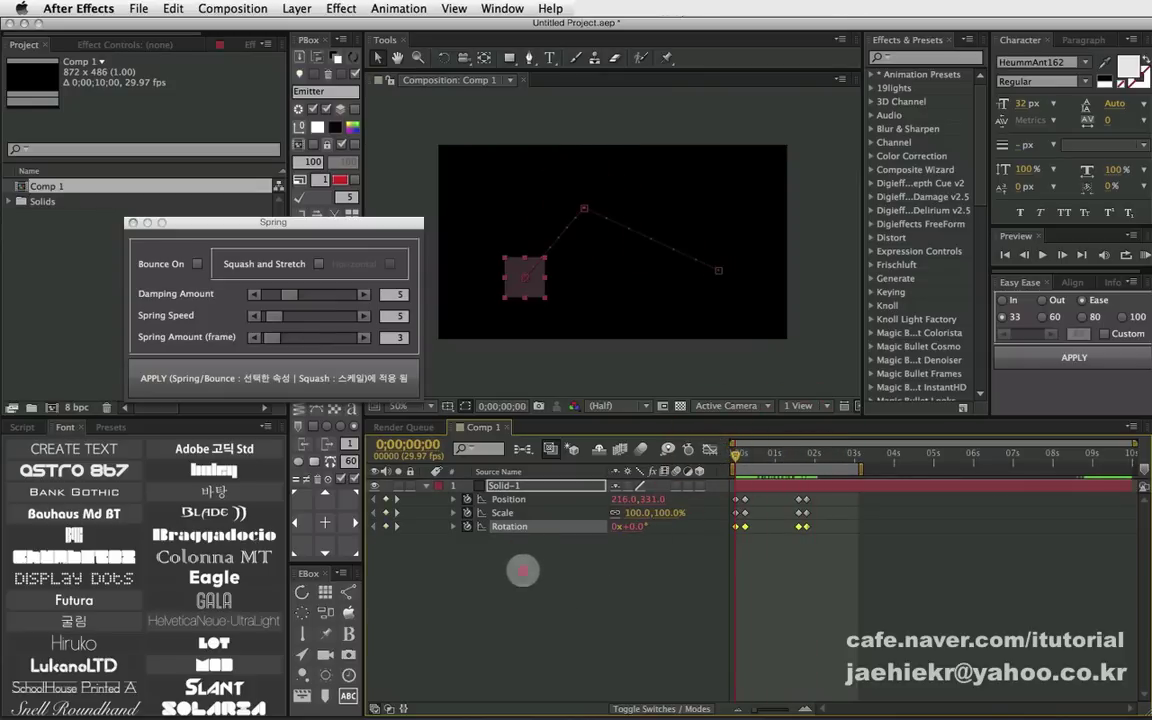
- Remove Solid-1's spring expressions and clear its existing animation keyframes
{"action": "left_click", "coordinate": [520, 555]}
{"action": "left_click", "coordinate": [505, 486]}
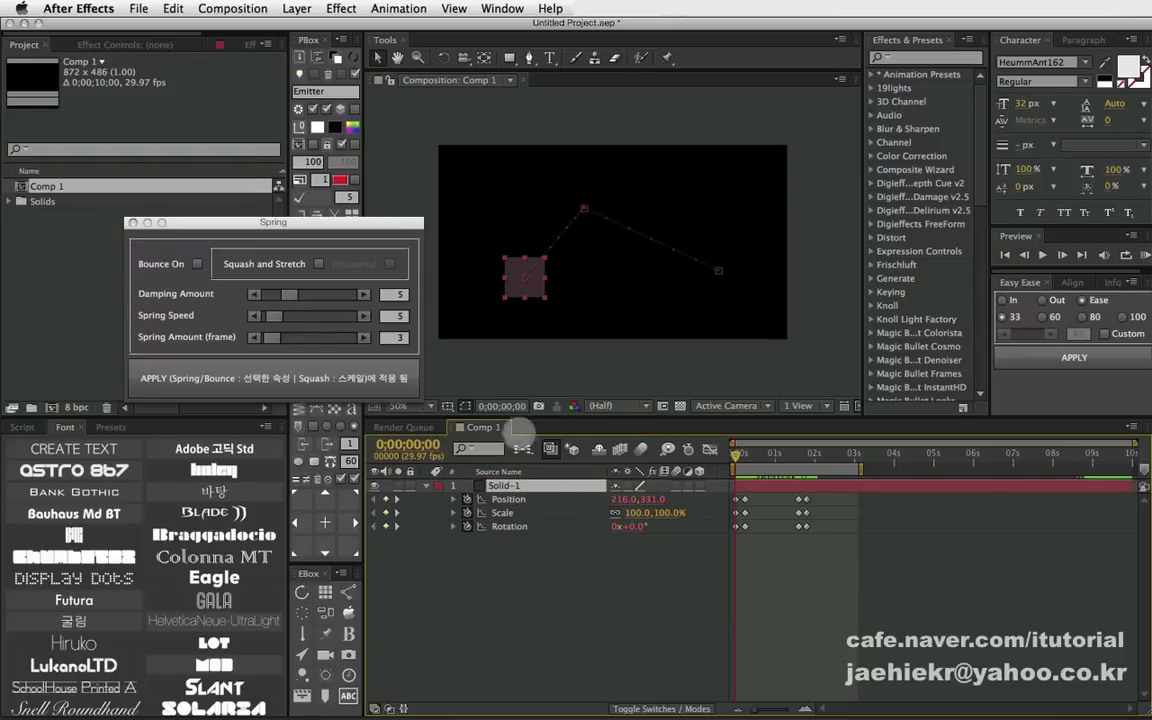
{"action": "left_click", "coordinate": [333, 462]}
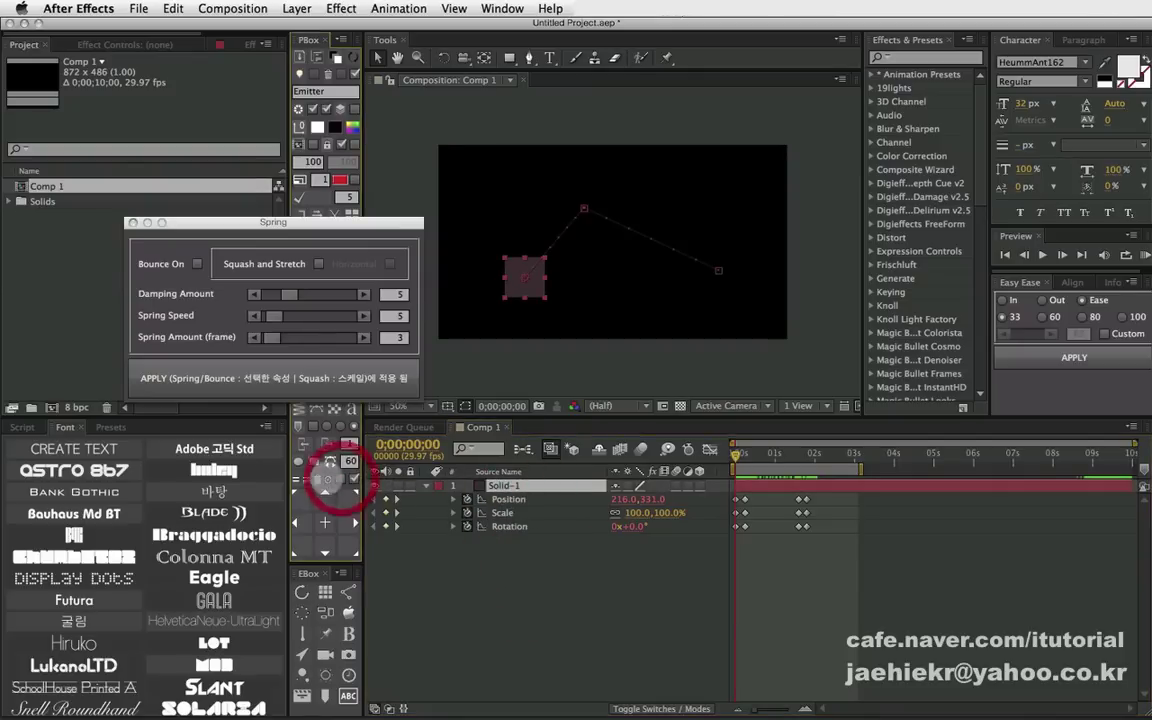
{"action": "left_click", "coordinate": [323, 481]}
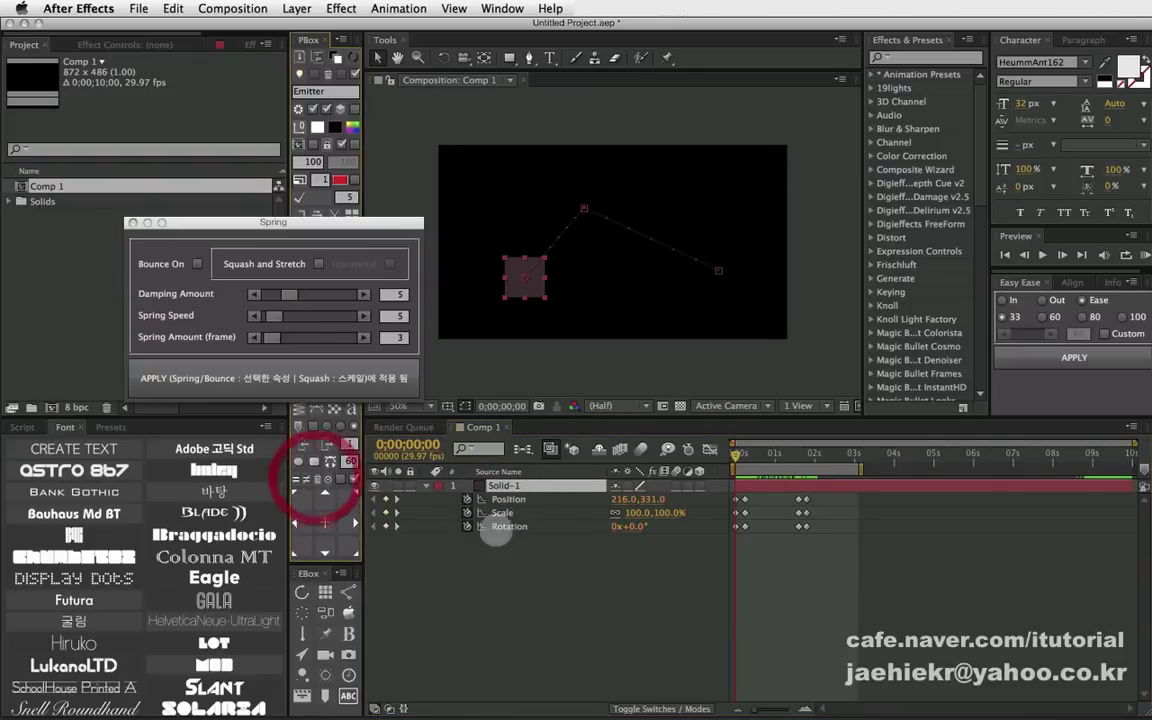
{"action": "left_click_drag", "start_coordinate": [537, 265], "coordinate": [601, 183]}
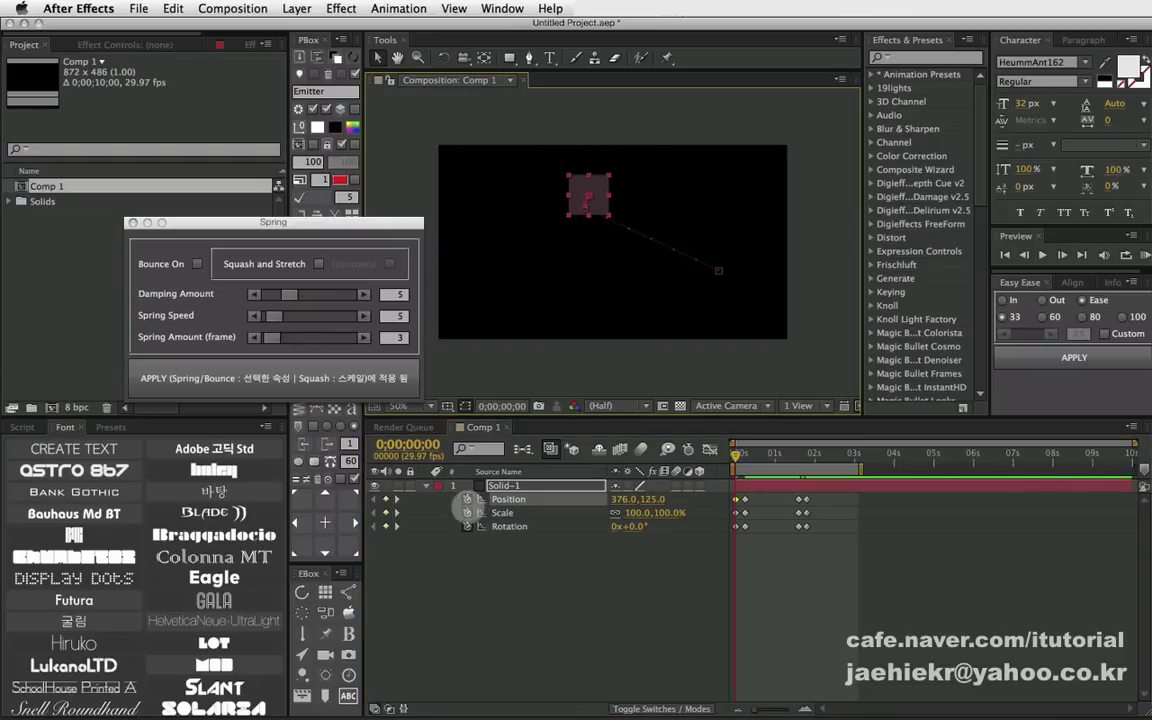
{"action": "left_click", "coordinate": [466, 540]}
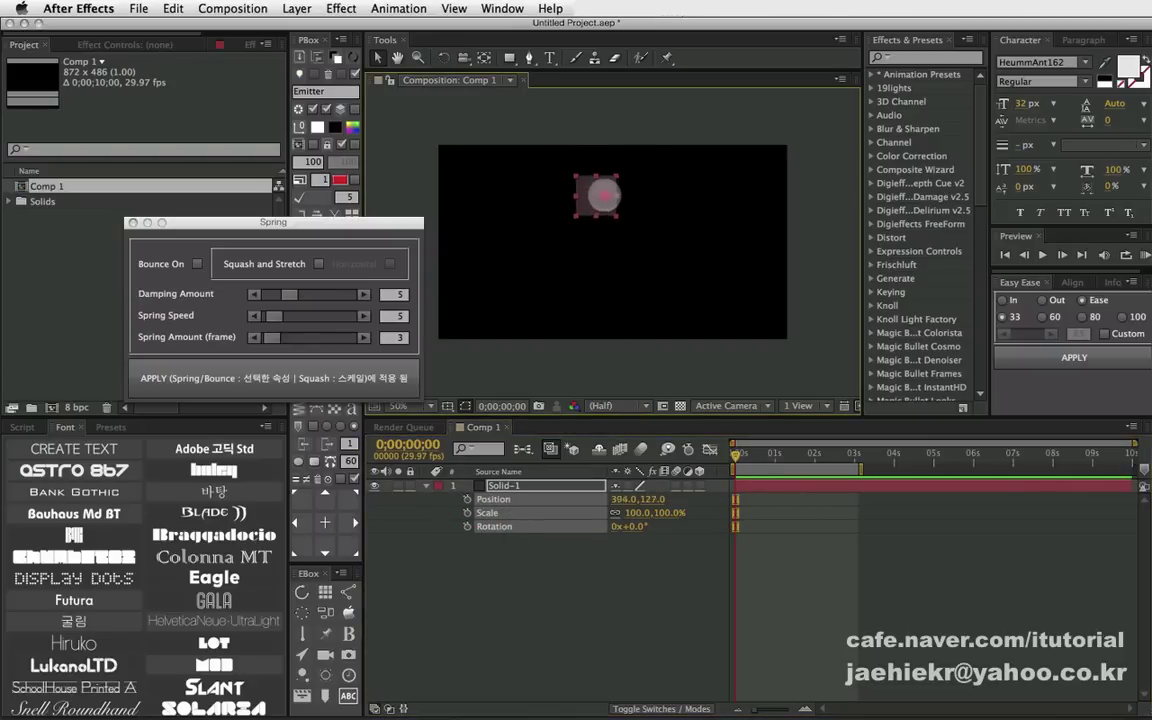
- Key Position so the square drops from 414,123 near the top to 414,327 at centre
{"action": "left_click_drag", "start_coordinate": [600, 198], "coordinate": [615, 196]}
{"action": "left_click", "coordinate": [494, 561]}
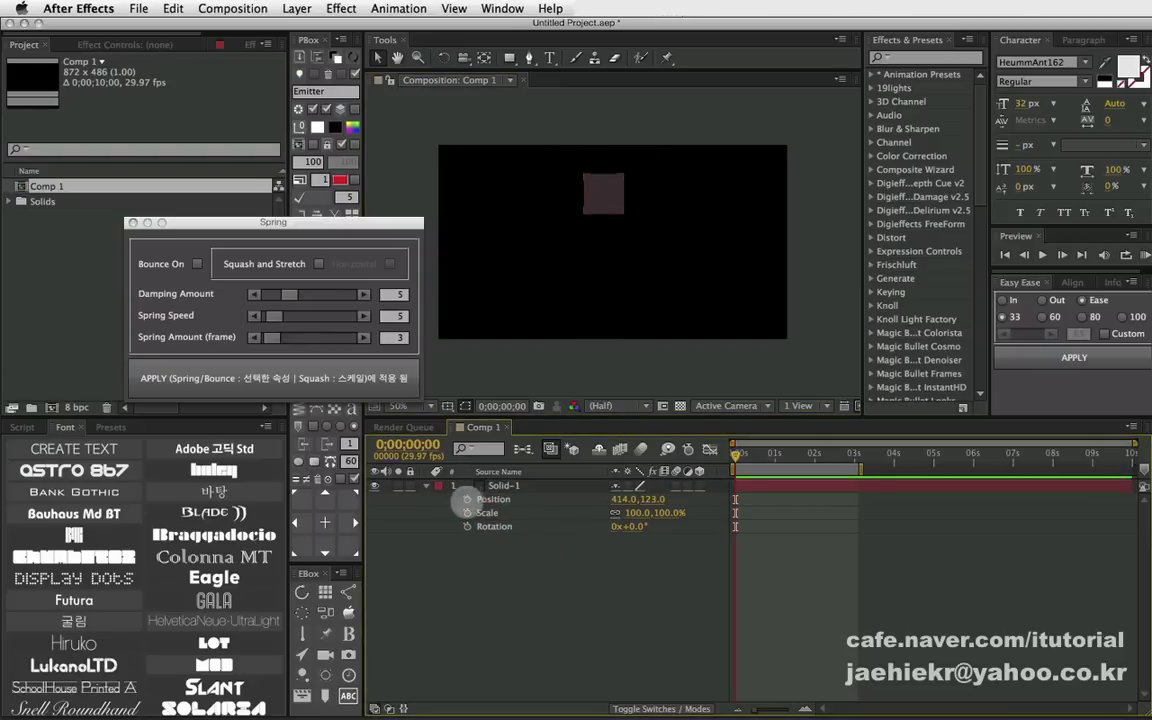
{"action": "left_click", "coordinate": [466, 499]}
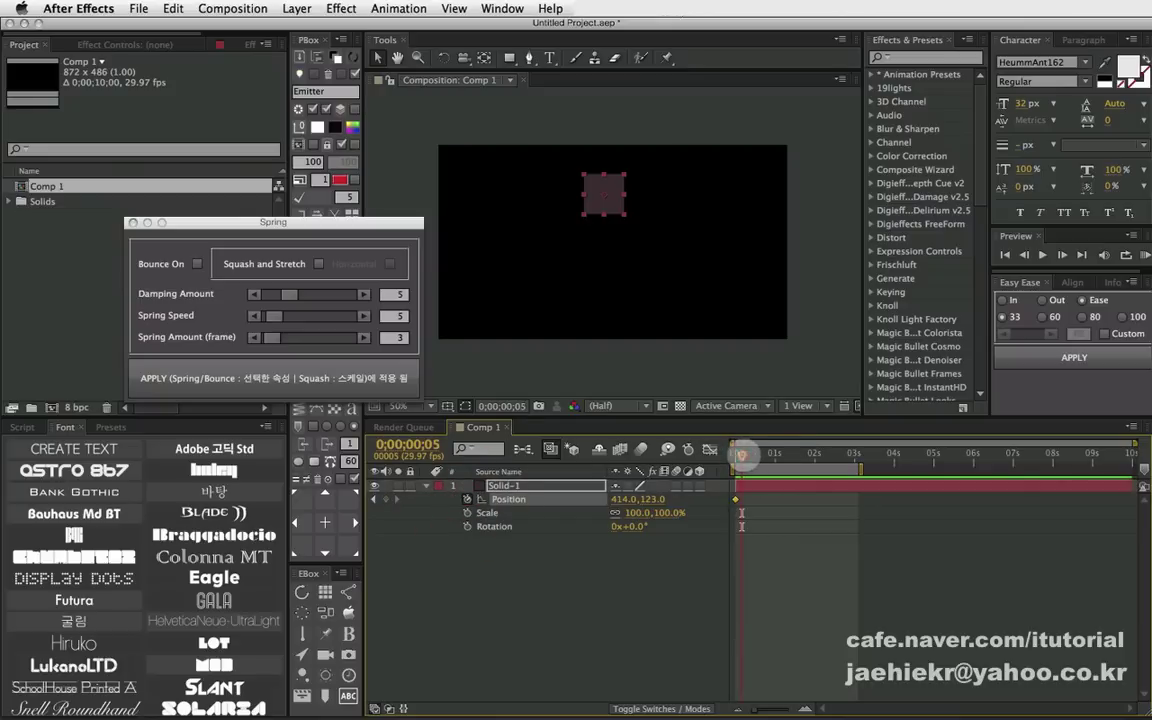
{"action": "left_click_drag", "start_coordinate": [605, 194], "coordinate": [613, 276]}
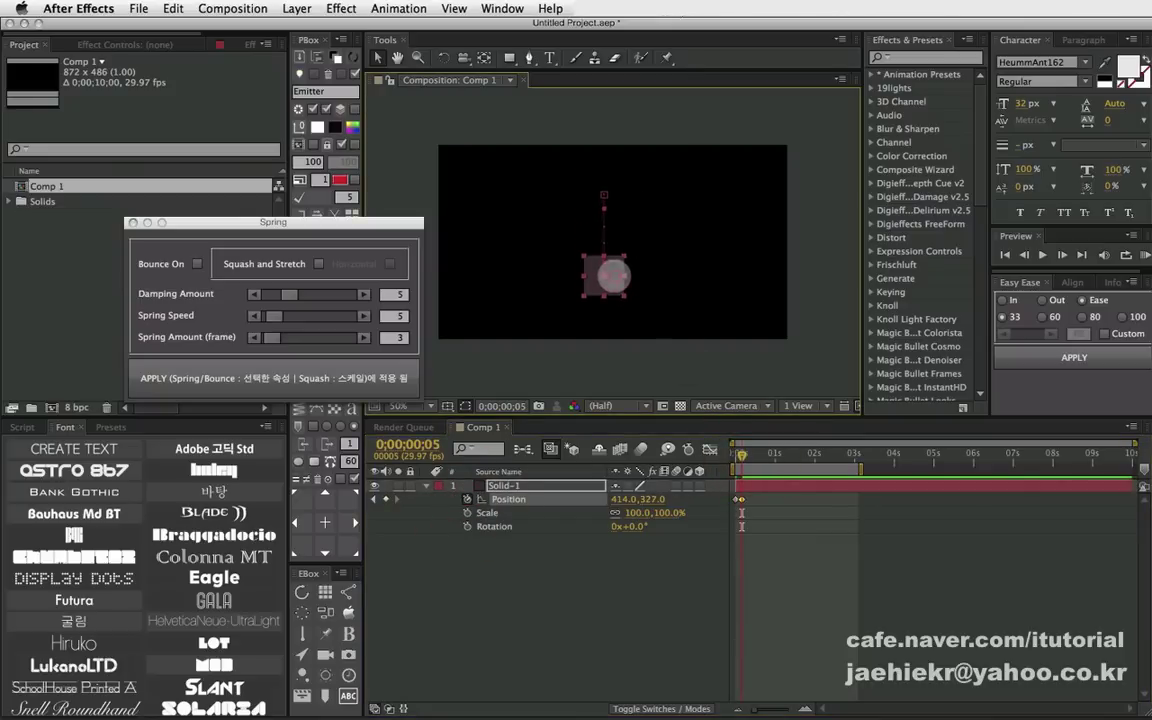
{"action": "mouse_move", "coordinate": [740, 455]}
{"action": "left_mouse_down"}
{"action": "mouse_move", "coordinate": [783, 458]}
{"action": "mouse_move", "coordinate": [771, 459]}
{"action": "left_mouse_up"}
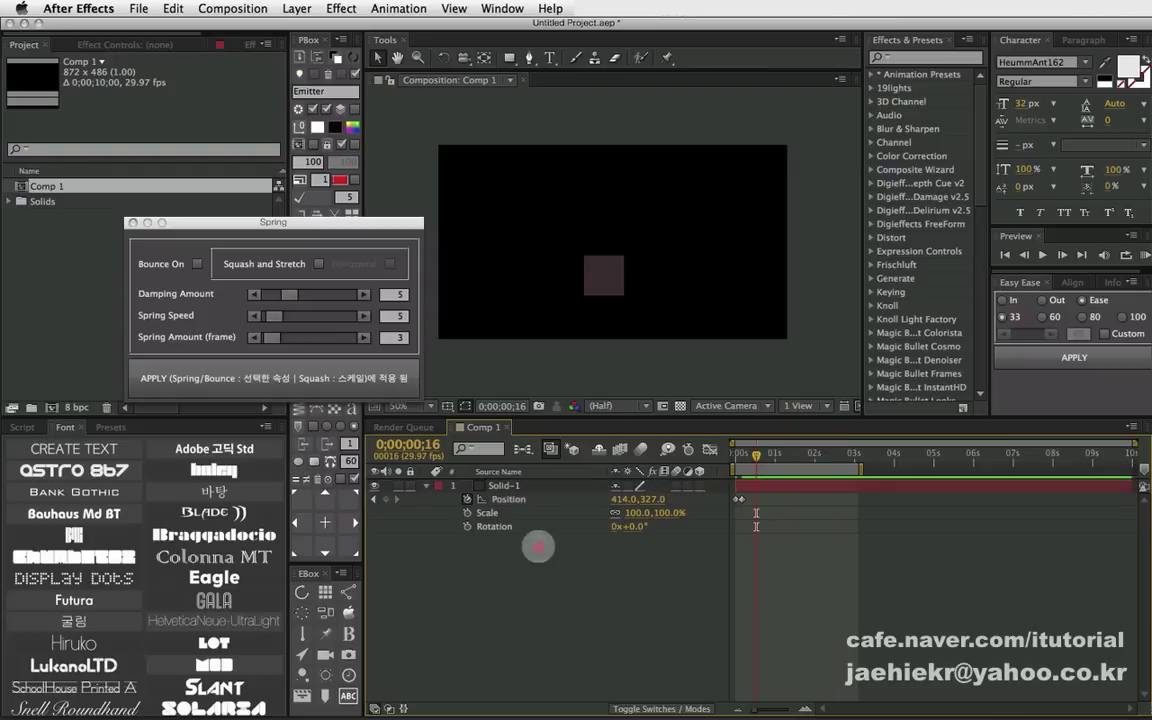
- Apply the spring bounce to both Position keyframes
{"action": "left_click", "coordinate": [507, 497]}
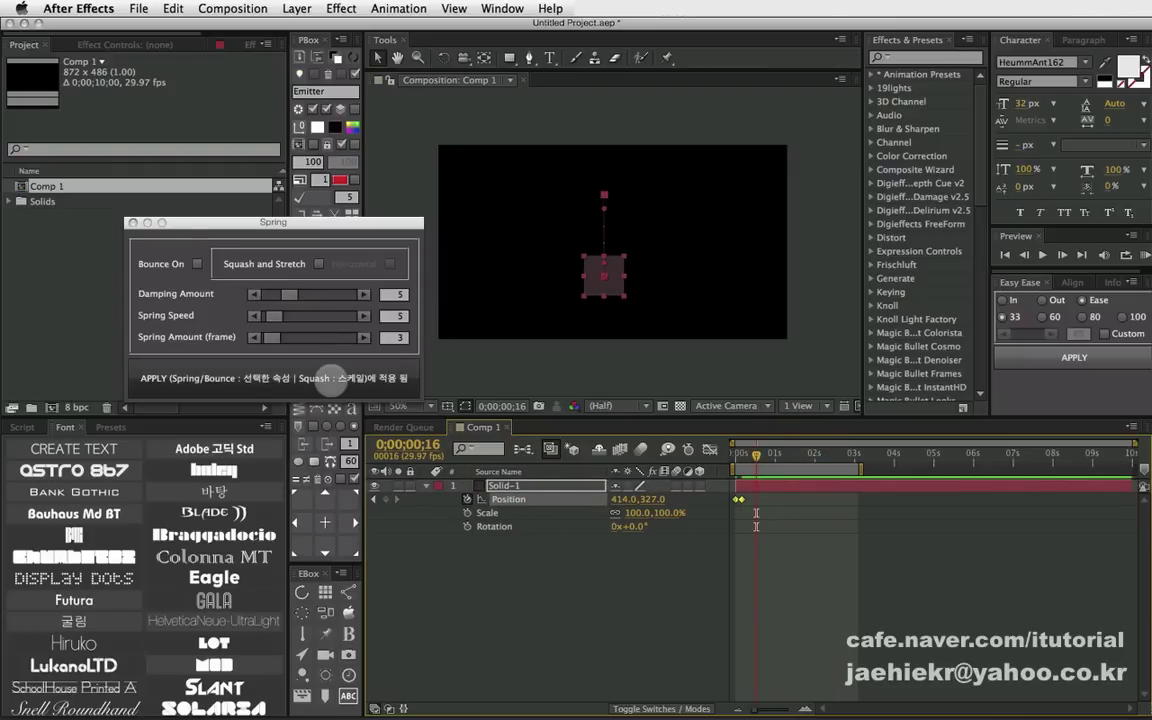
{"action": "left_click", "coordinate": [333, 378]}
{"action": "left_click", "coordinate": [735, 455]}
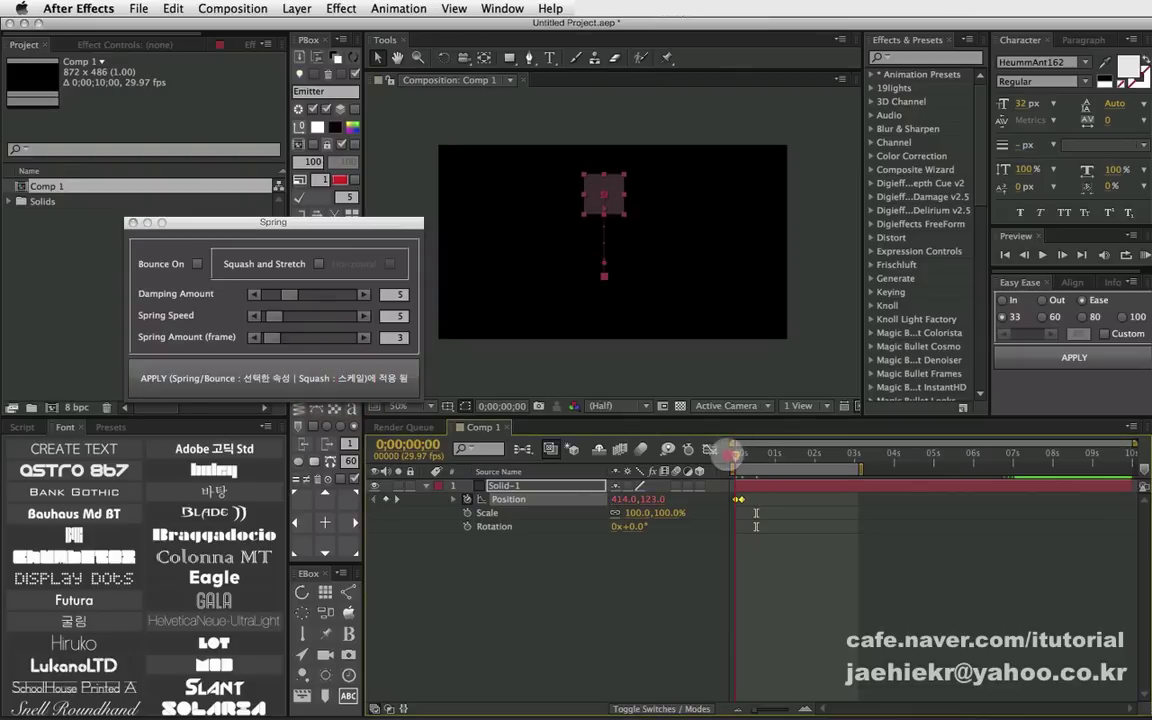
{"action": "left_click_drag", "start_coordinate": [735, 455], "coordinate": [760, 455]}
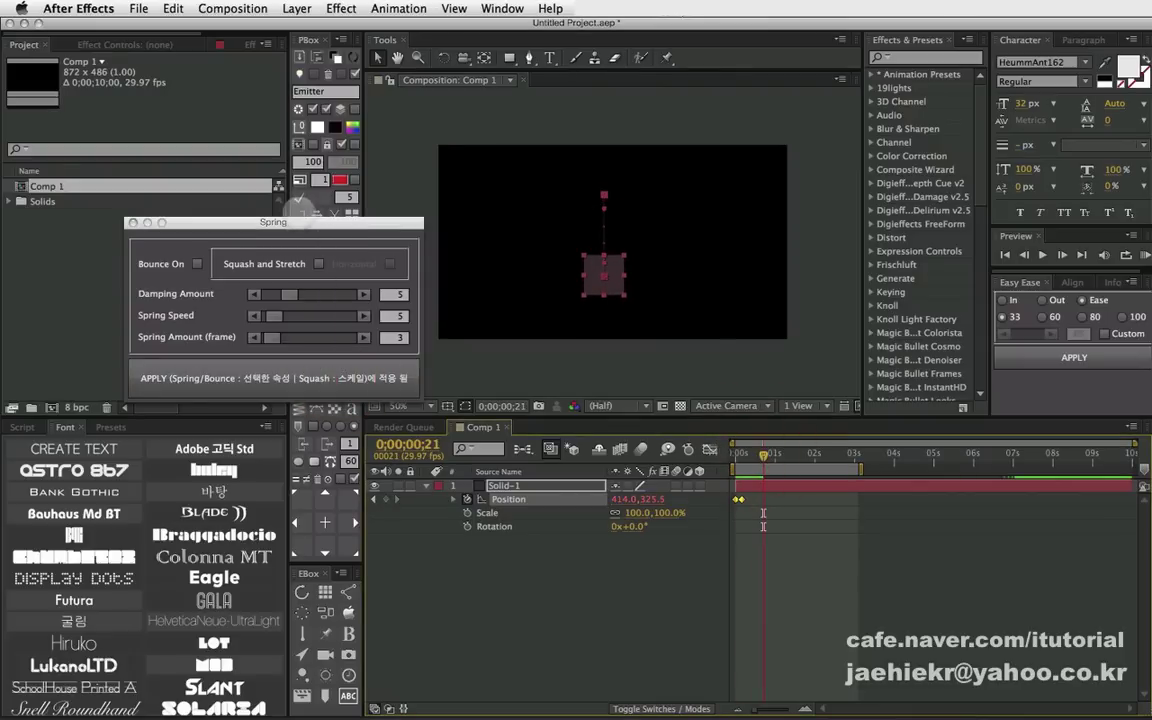
{"action": "left_click_drag", "start_coordinate": [298, 222], "coordinate": [300, 194]}
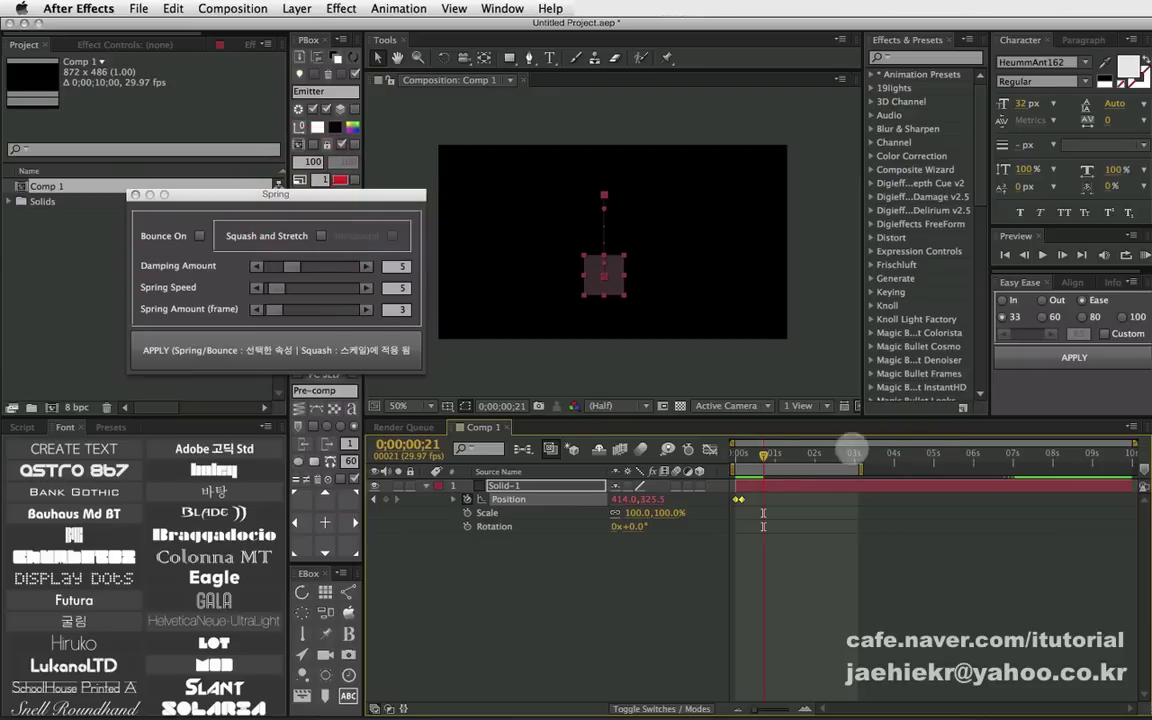
- Shorten the work area to about 1.5 seconds, preview, and set Damping Amount to 0
{"action": "left_click_drag", "start_coordinate": [858, 466], "coordinate": [797, 466]}
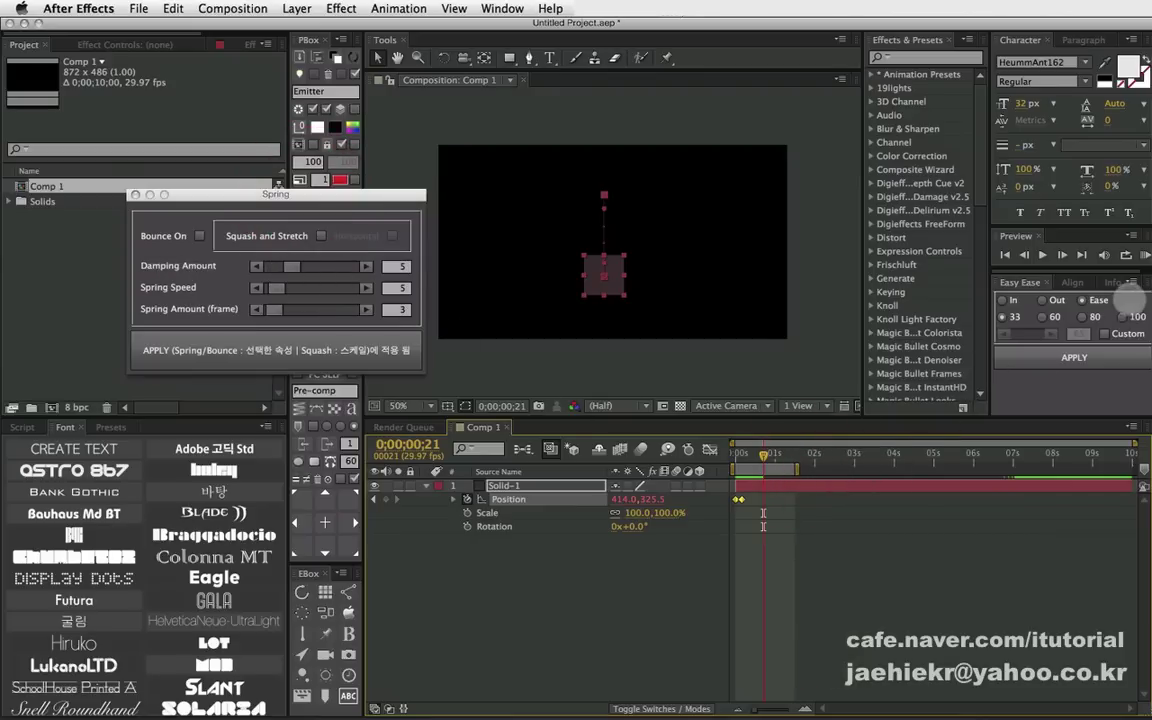
{"action": "left_click", "coordinate": [1128, 255]}
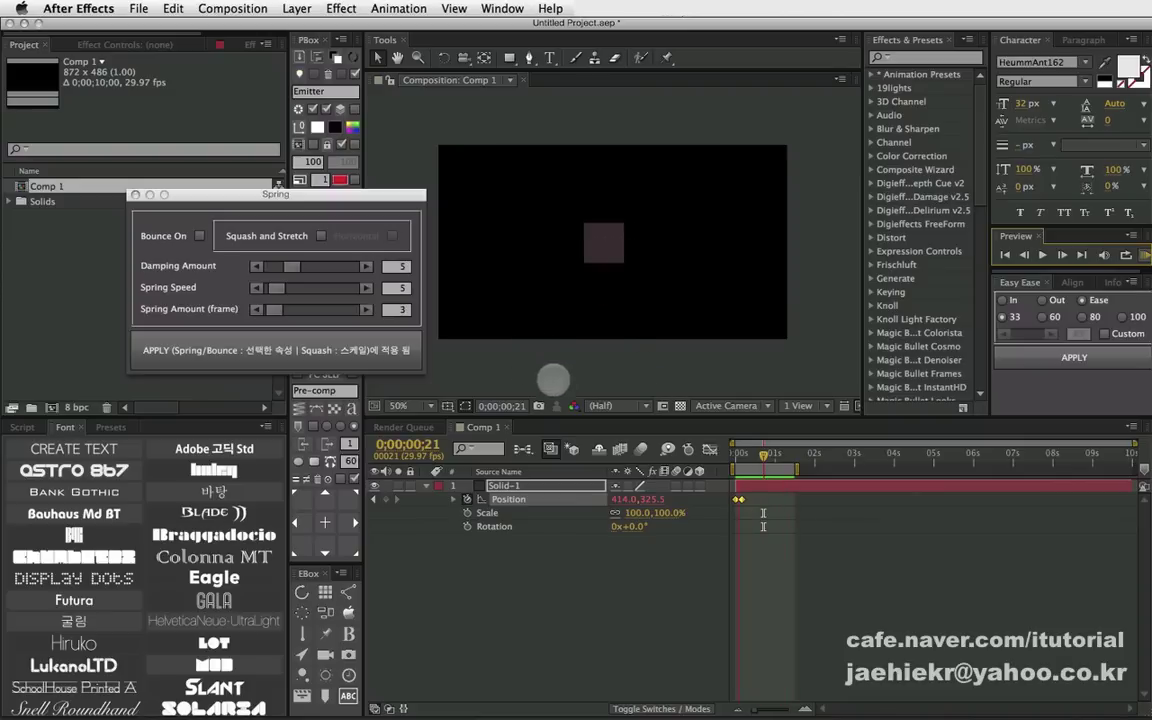
{"action": "left_click", "coordinate": [330, 330]}
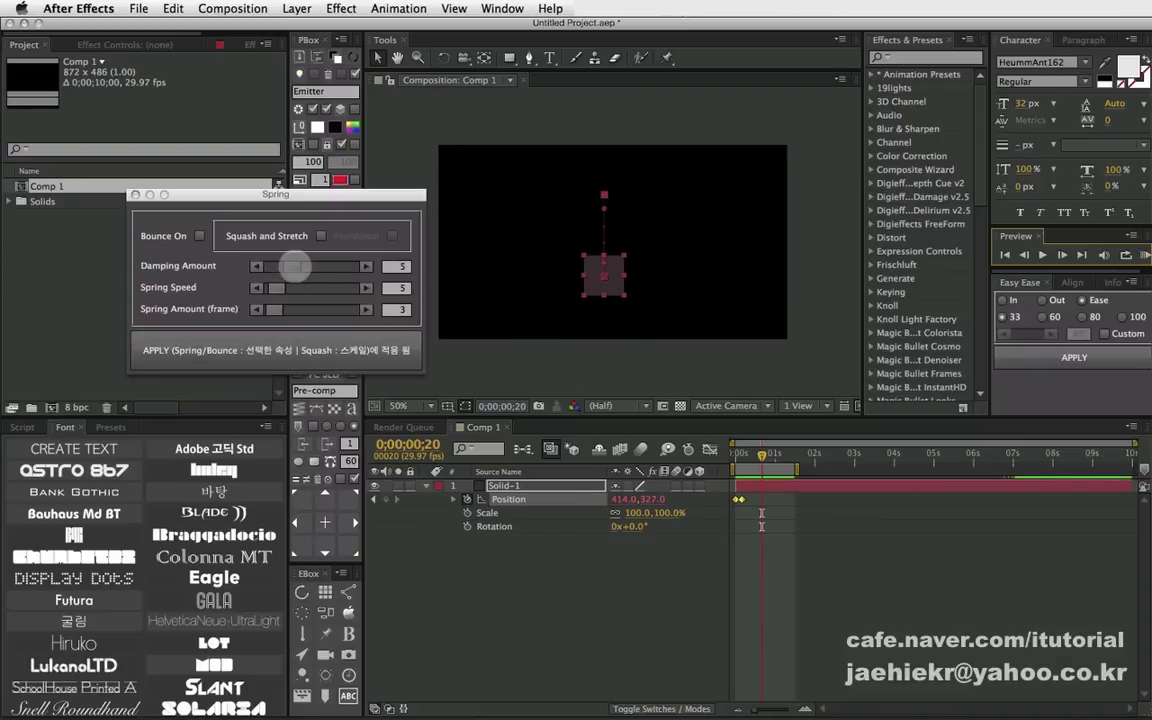
{"action": "left_click", "coordinate": [293, 266]}
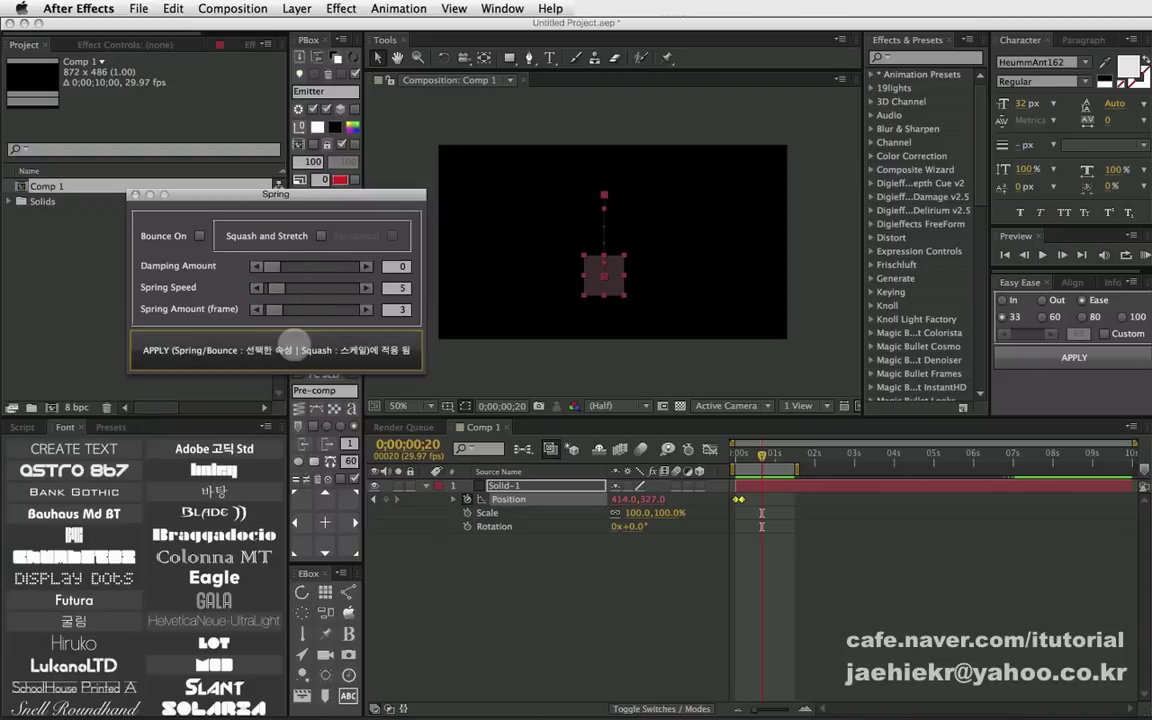
- Reapply the spring at damping 0, then at damping 9, previewing each result
{"action": "left_click", "coordinate": [290, 349]}
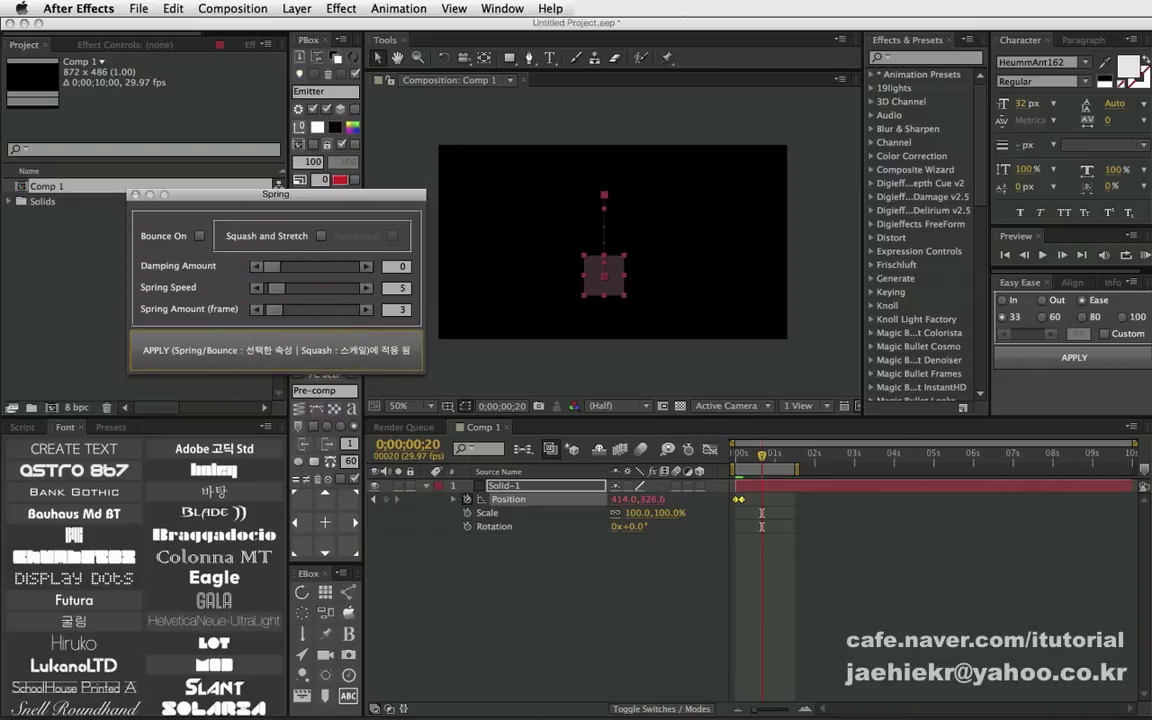
{"action": "left_click", "coordinate": [1142, 255]}
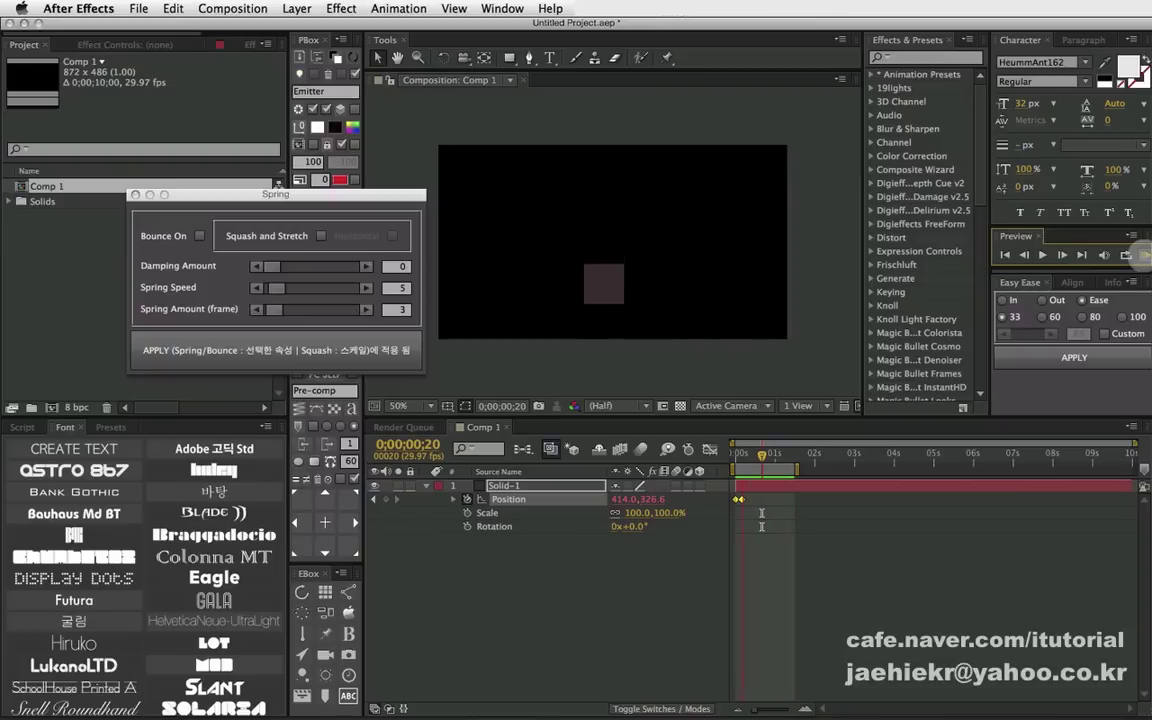
{"action": "left_click", "coordinate": [274, 266]}
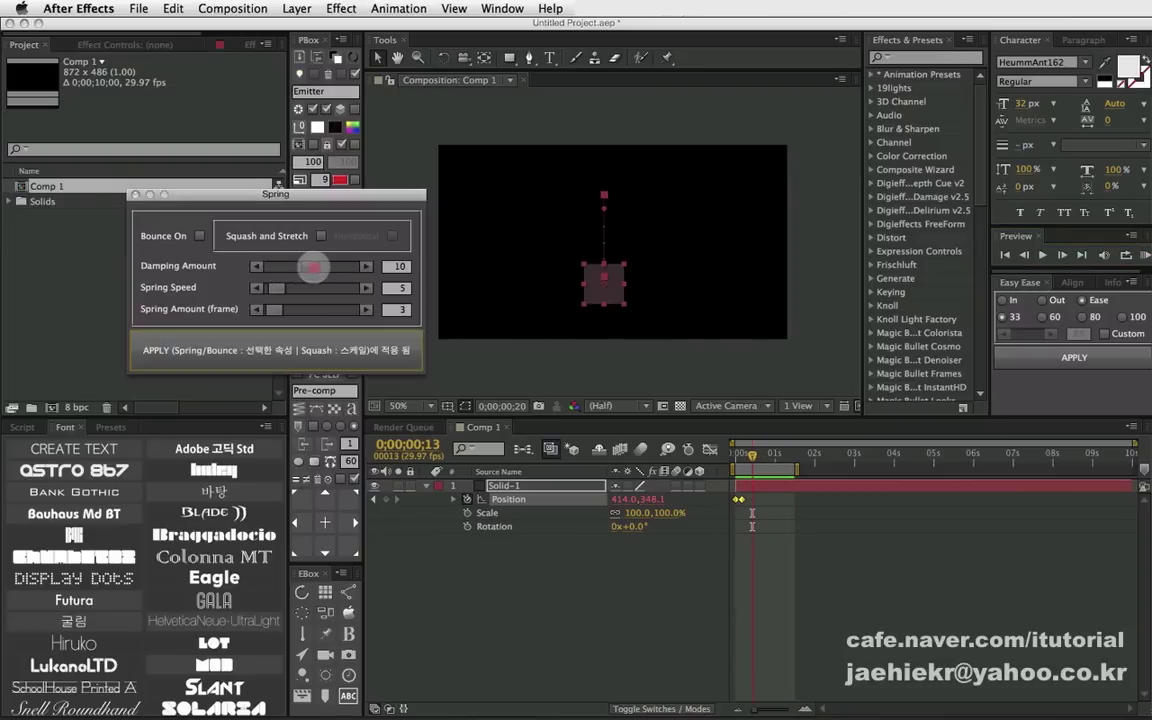
{"action": "left_click", "coordinate": [360, 351]}
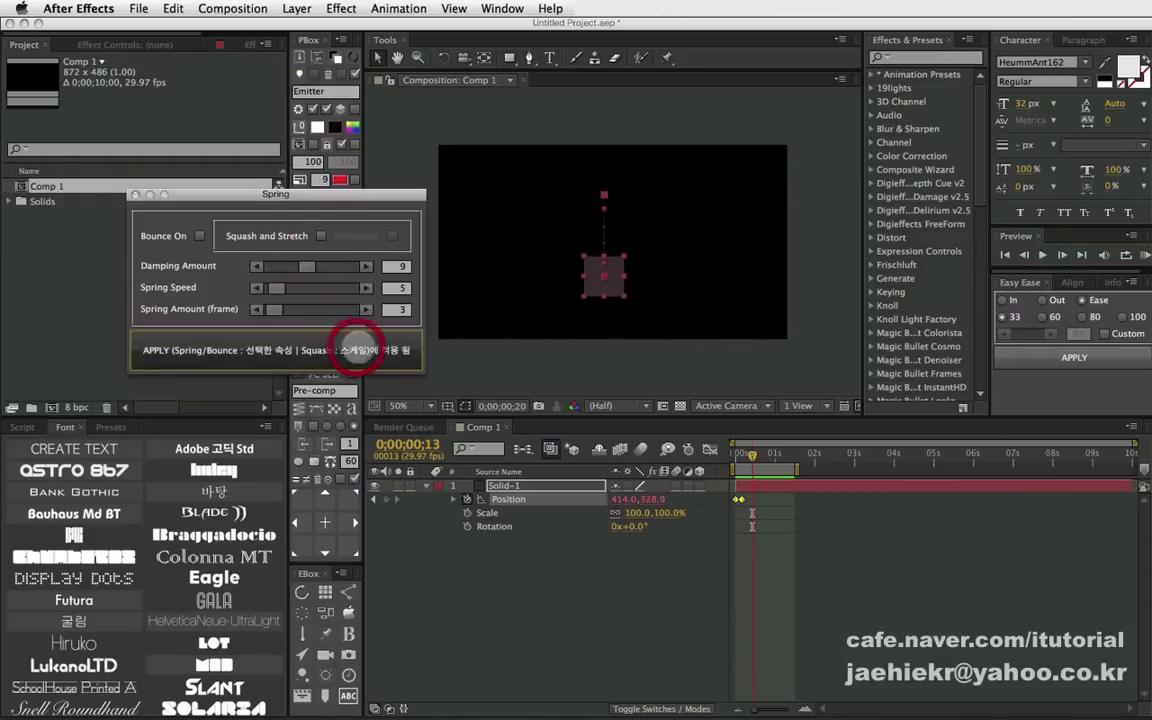
{"action": "left_click", "coordinate": [1140, 255]}
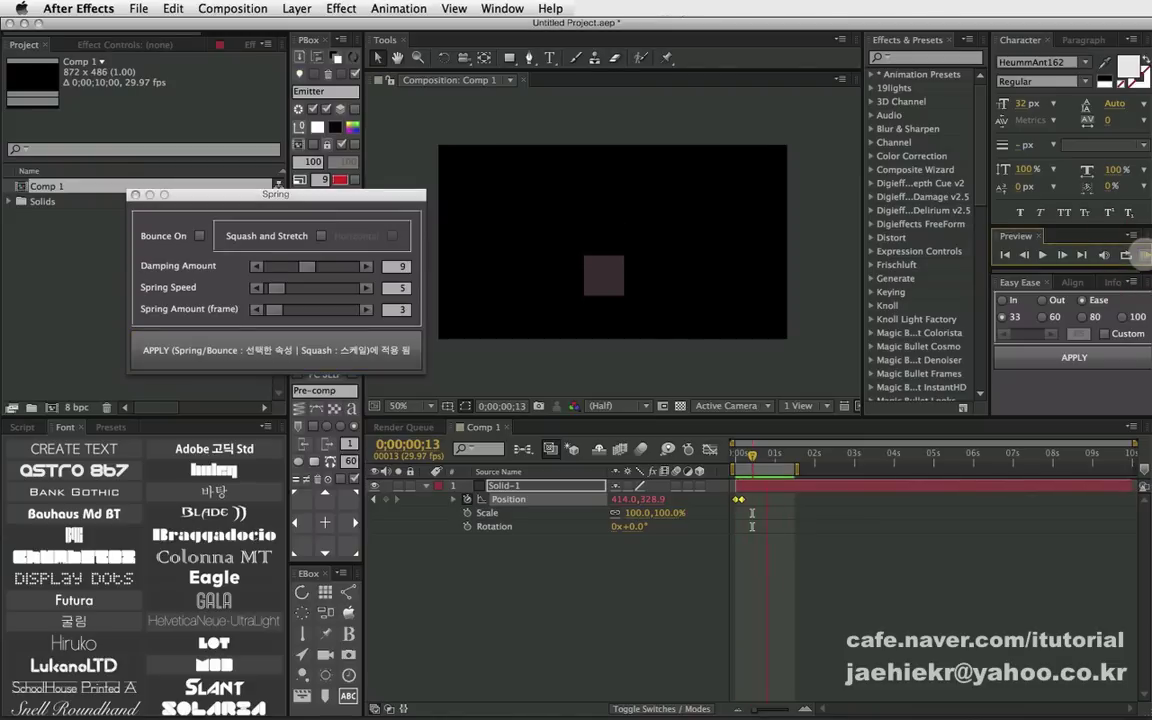
{"action": "left_click", "coordinate": [737, 451]}
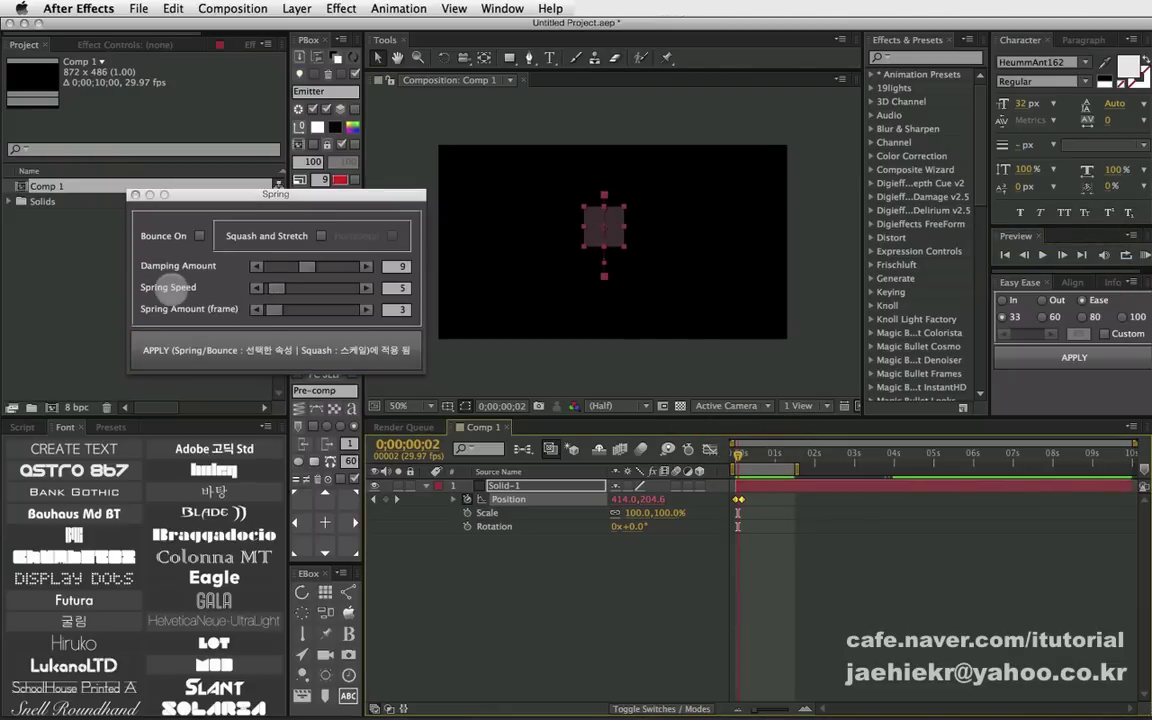
- Raise Spring Speed to 18, reapply the spring and preview it
{"action": "left_click", "coordinate": [280, 288]}
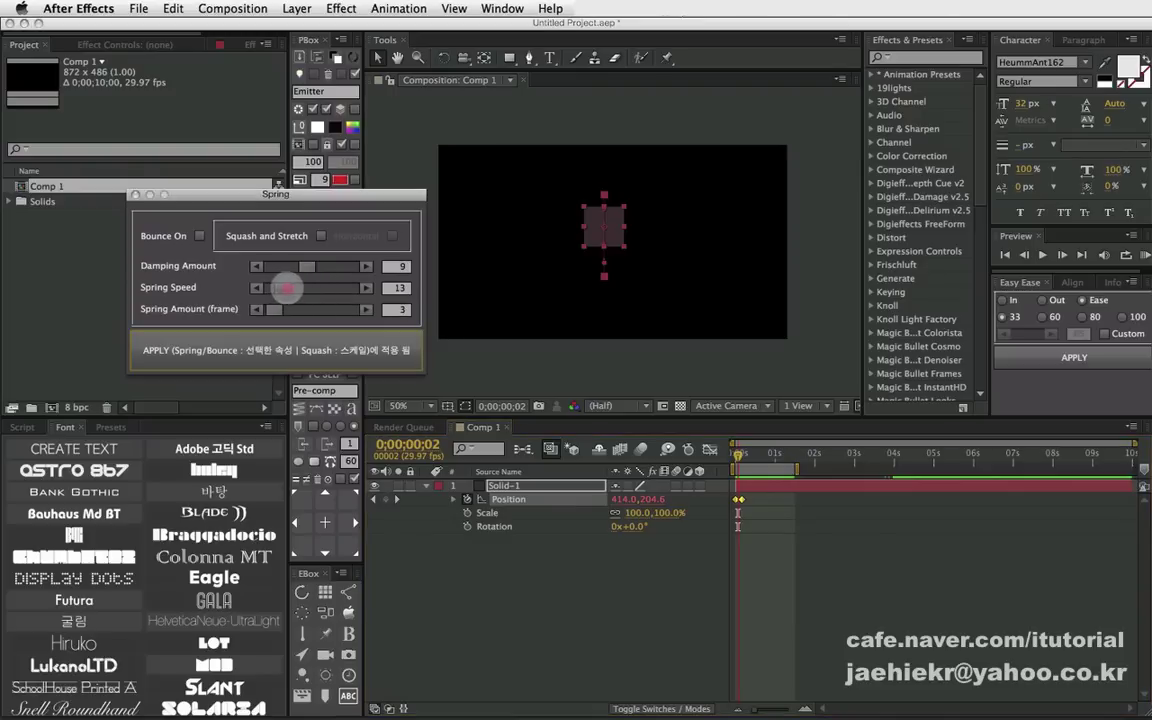
{"action": "left_click", "coordinate": [330, 349]}
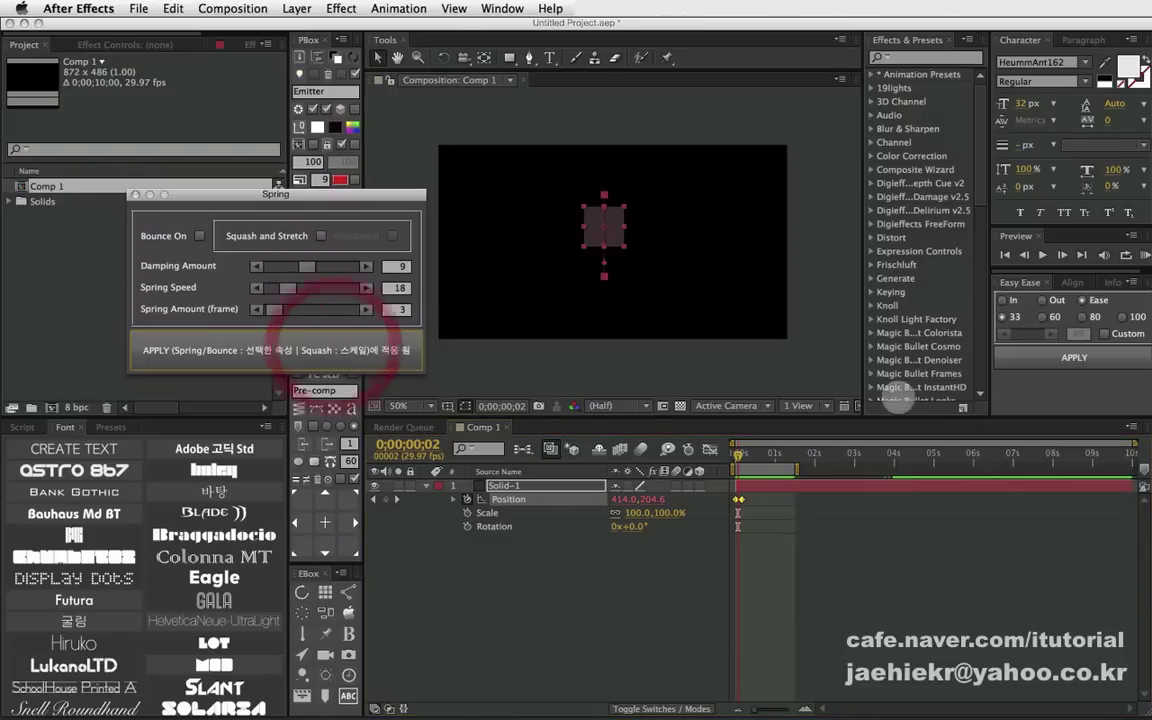
{"action": "left_click", "coordinate": [1138, 256]}
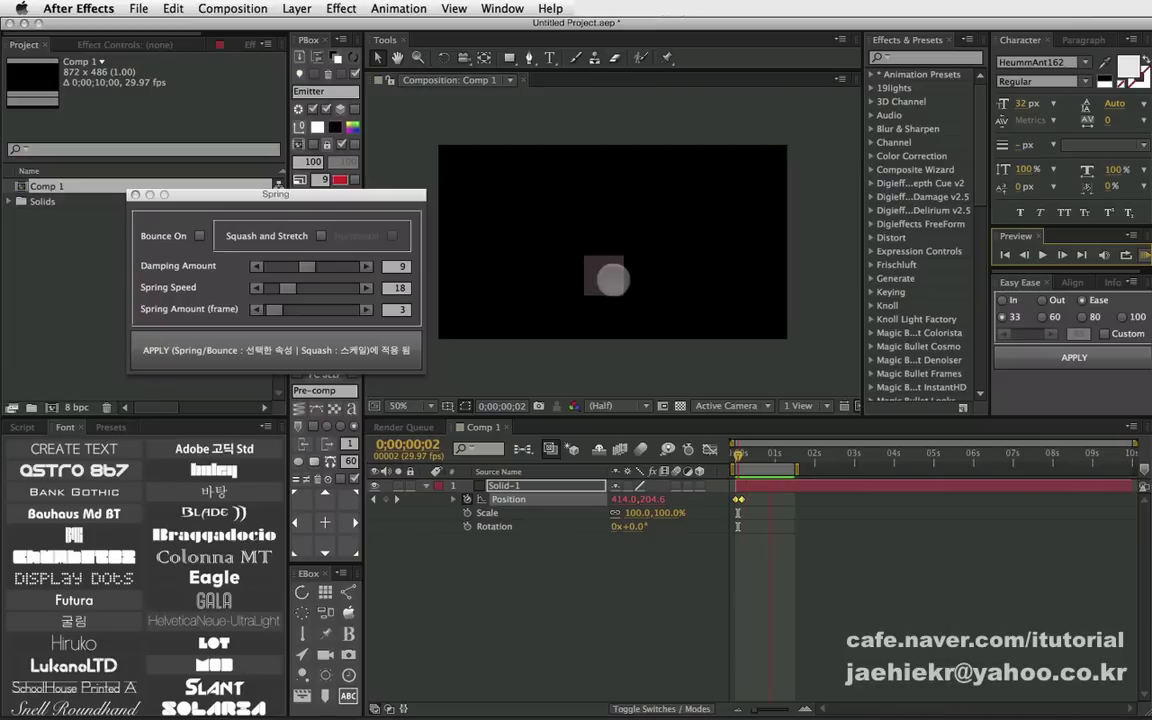
{"action": "left_click", "coordinate": [697, 451]}
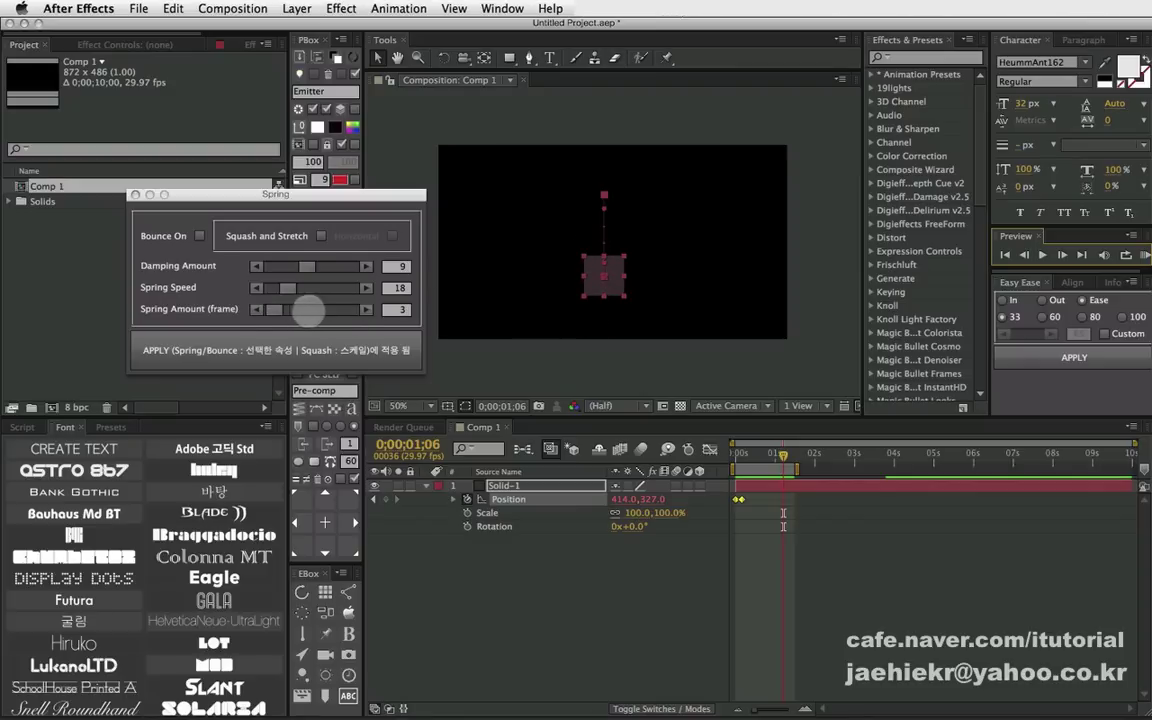
- Raise Spring Amount to about 16 frames, reapply and preview
{"action": "left_click_drag", "start_coordinate": [274, 309], "coordinate": [287, 310]}
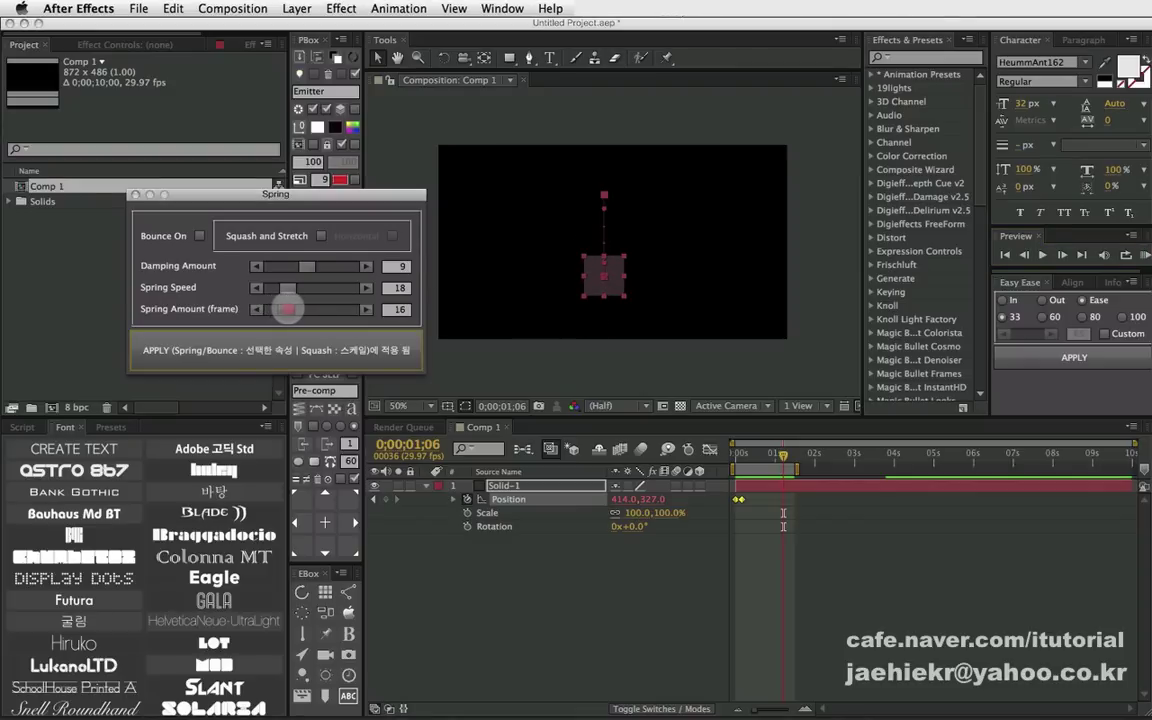
{"action": "left_click", "coordinate": [334, 350]}
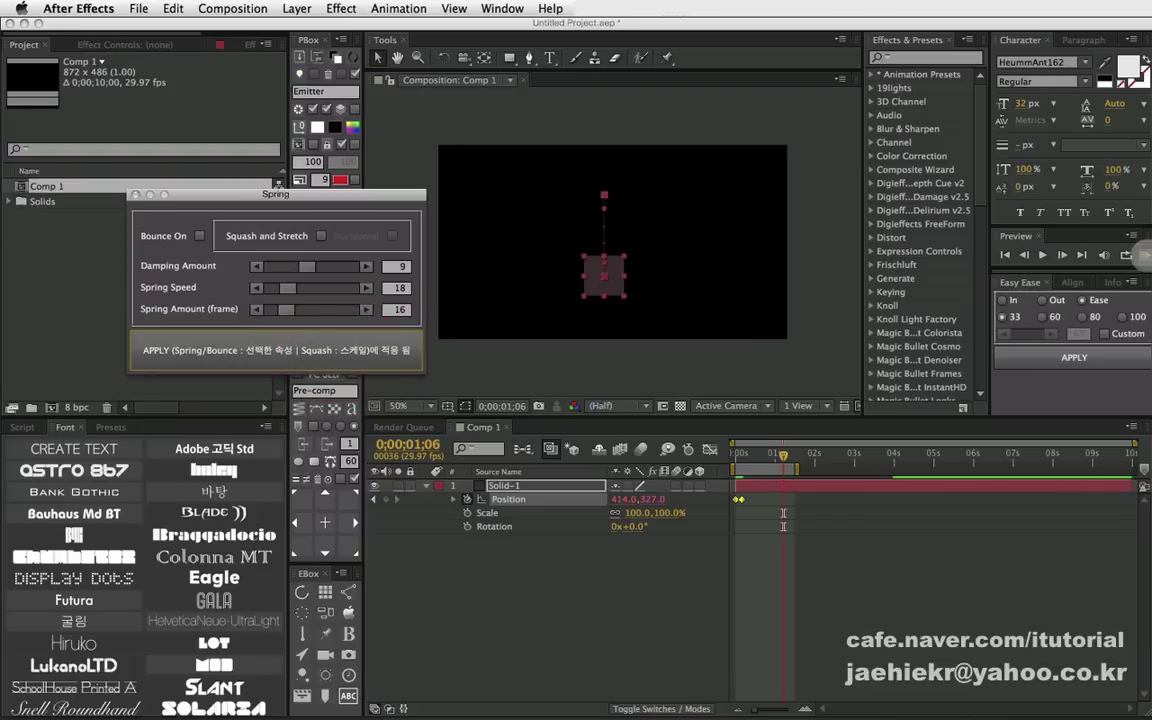
{"action": "left_click", "coordinate": [1131, 254]}
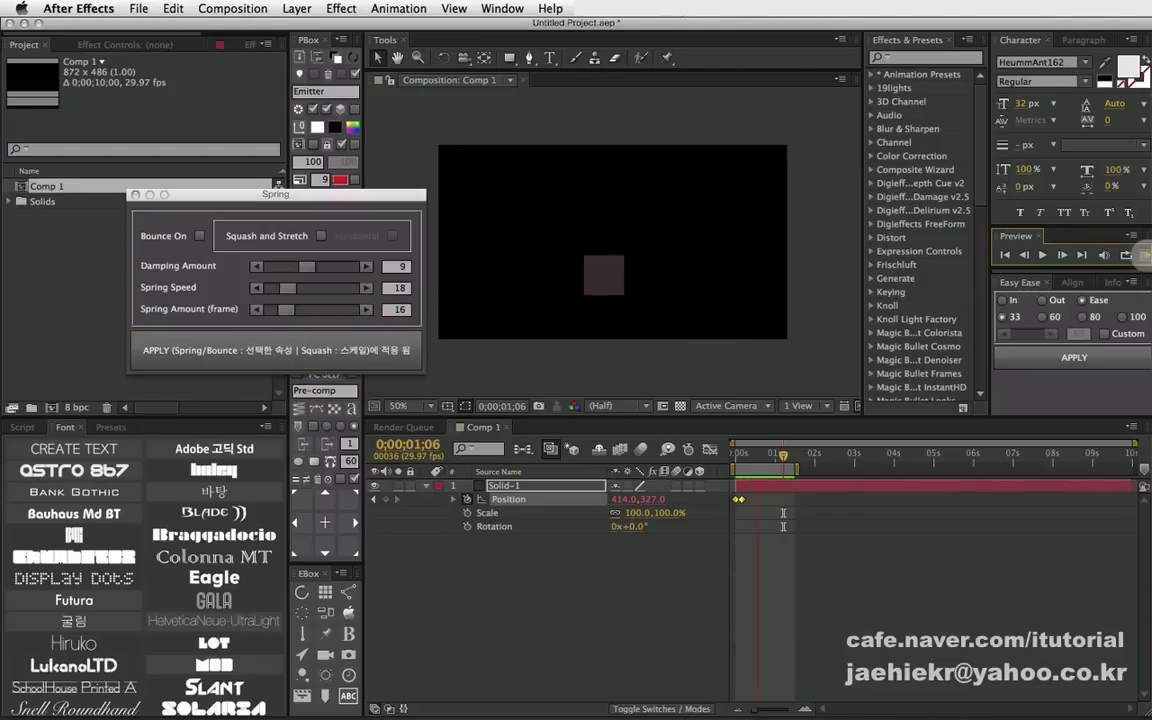
{"action": "left_click", "coordinate": [1140, 254]}
- Lower Damping Amount to 5 and Spring Speed to 5, reapplying and previewing
{"action": "left_click_drag", "start_coordinate": [300, 266], "coordinate": [290, 267]}
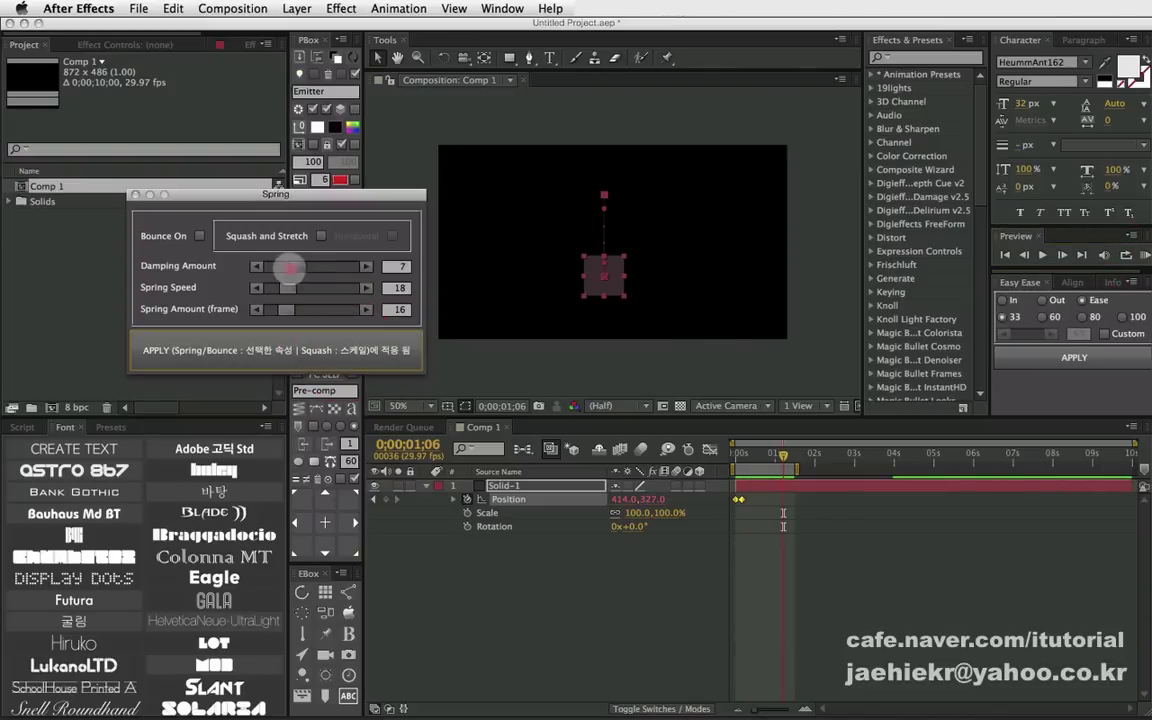
{"action": "left_click", "coordinate": [345, 342]}
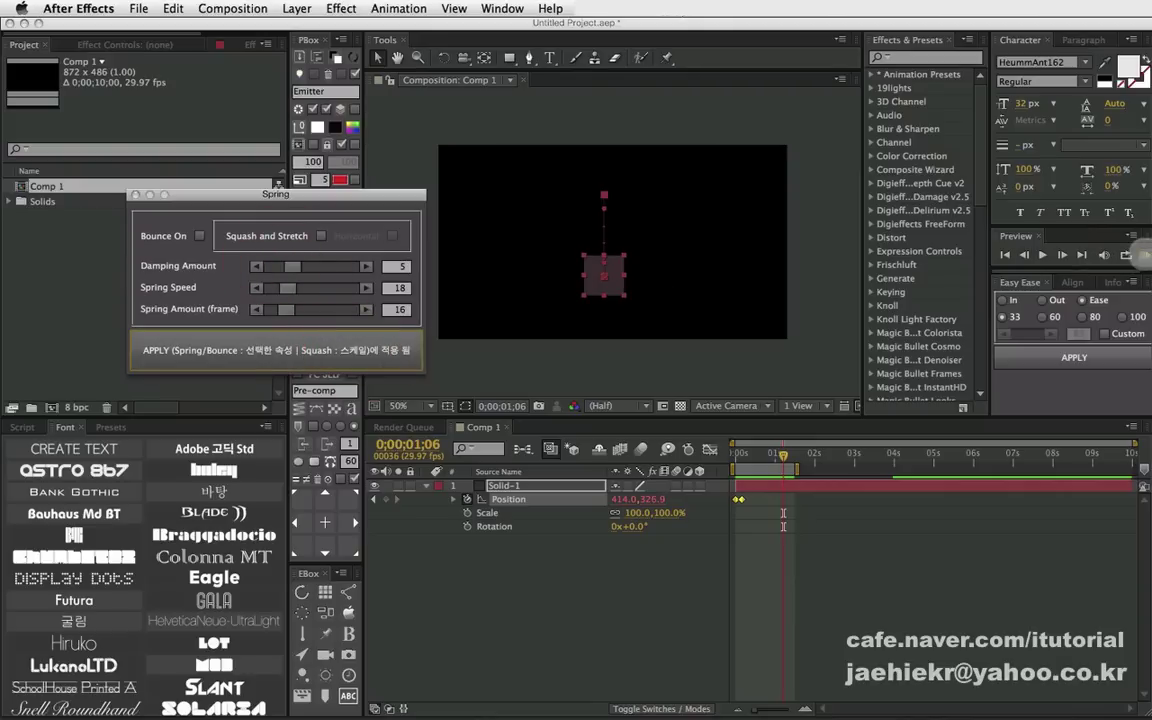
{"action": "left_click", "coordinate": [1140, 254]}
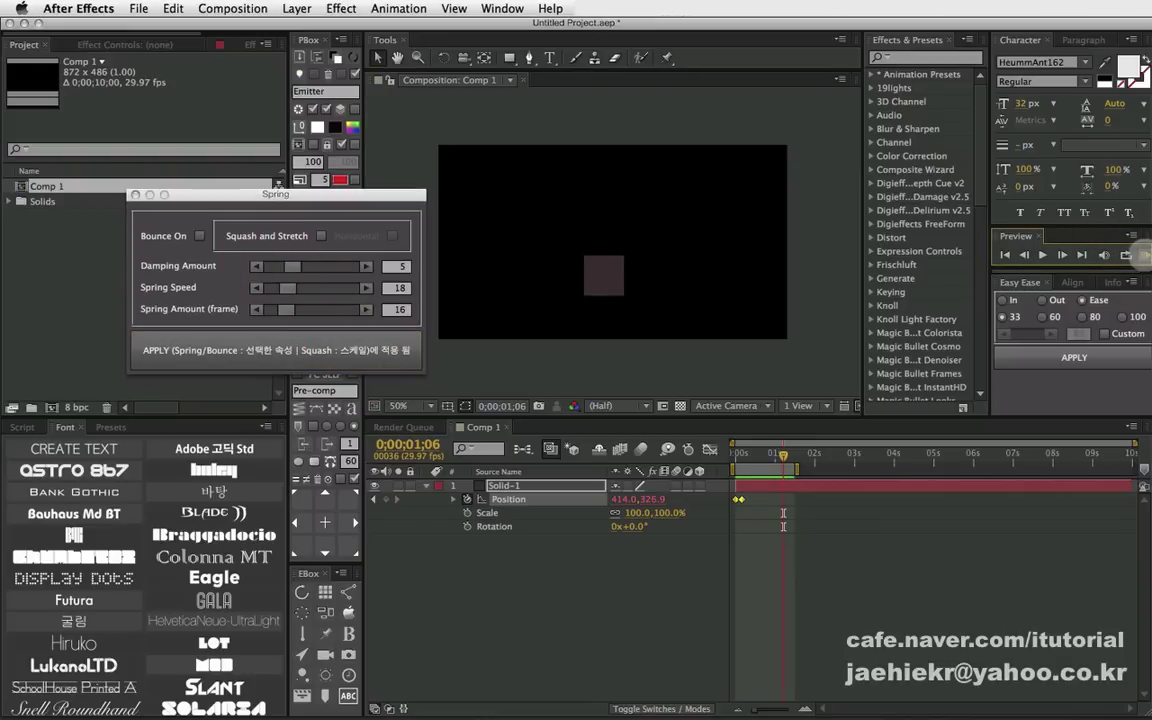
{"action": "left_click", "coordinate": [287, 289]}
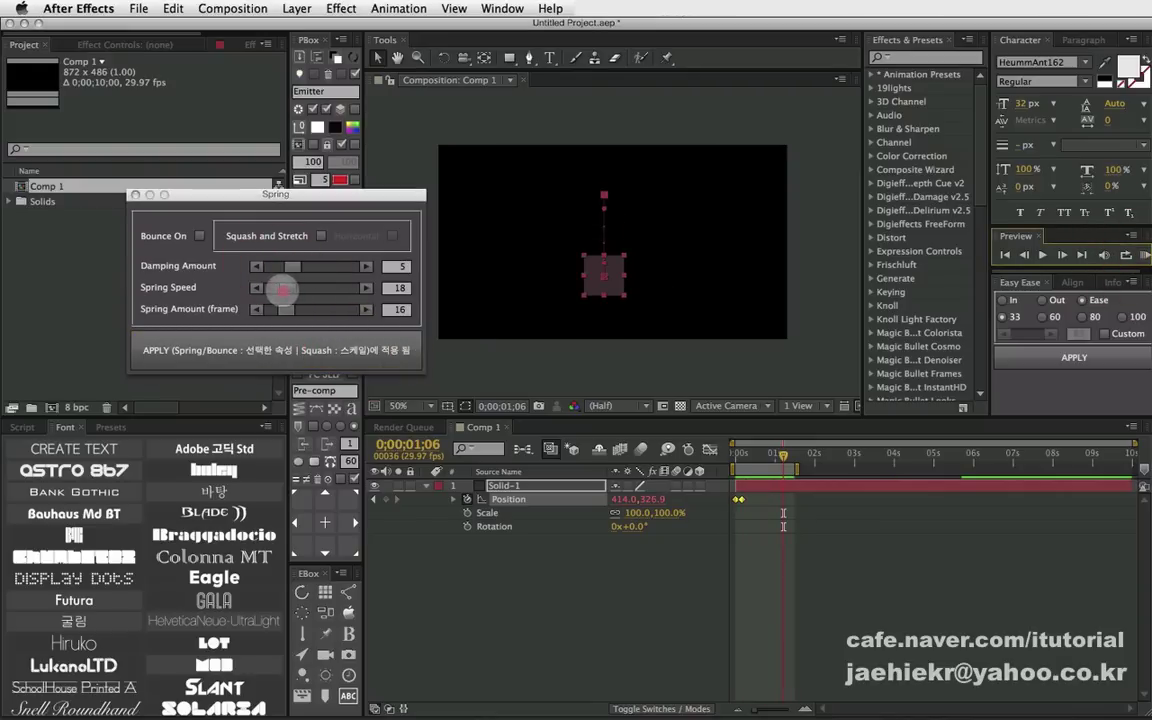
{"action": "left_click_drag", "start_coordinate": [280, 289], "coordinate": [275, 290]}
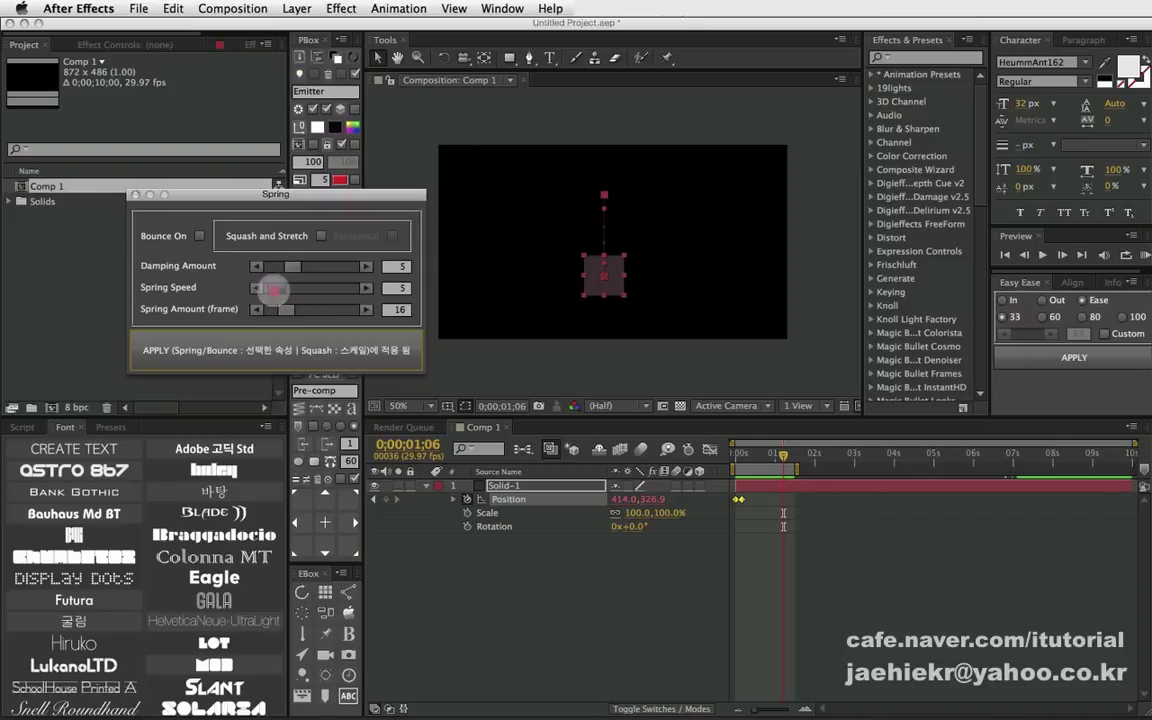
{"action": "left_click", "coordinate": [334, 348]}
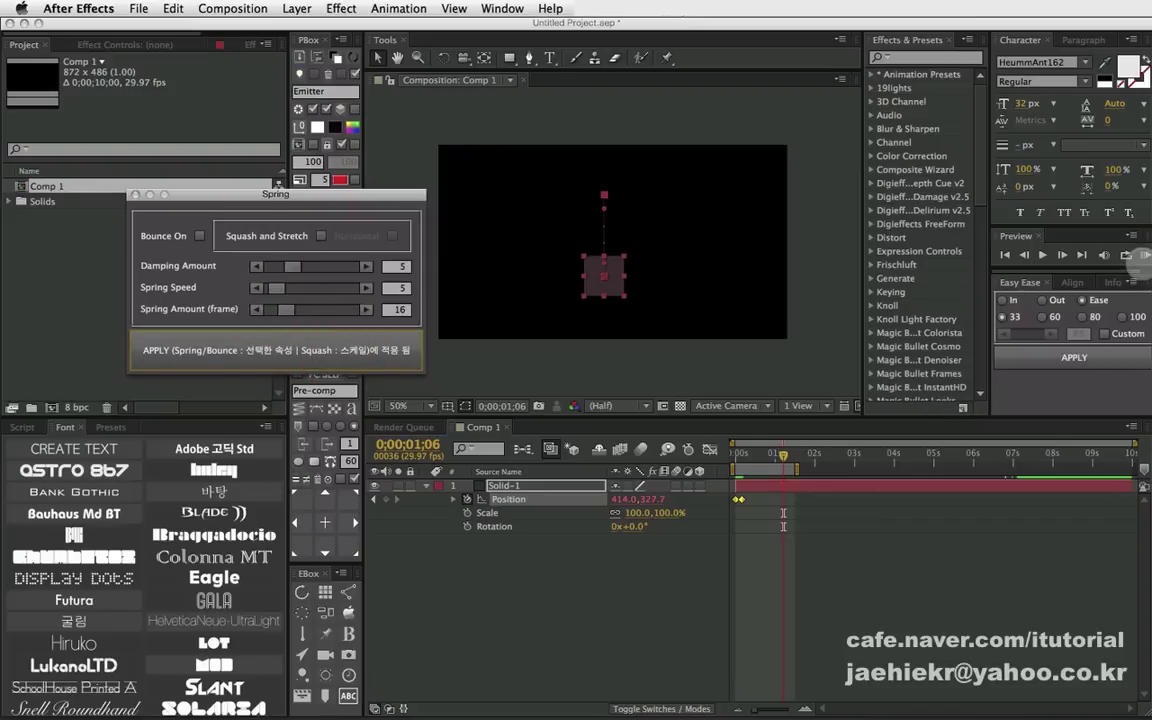
{"action": "left_click", "coordinate": [1140, 255]}
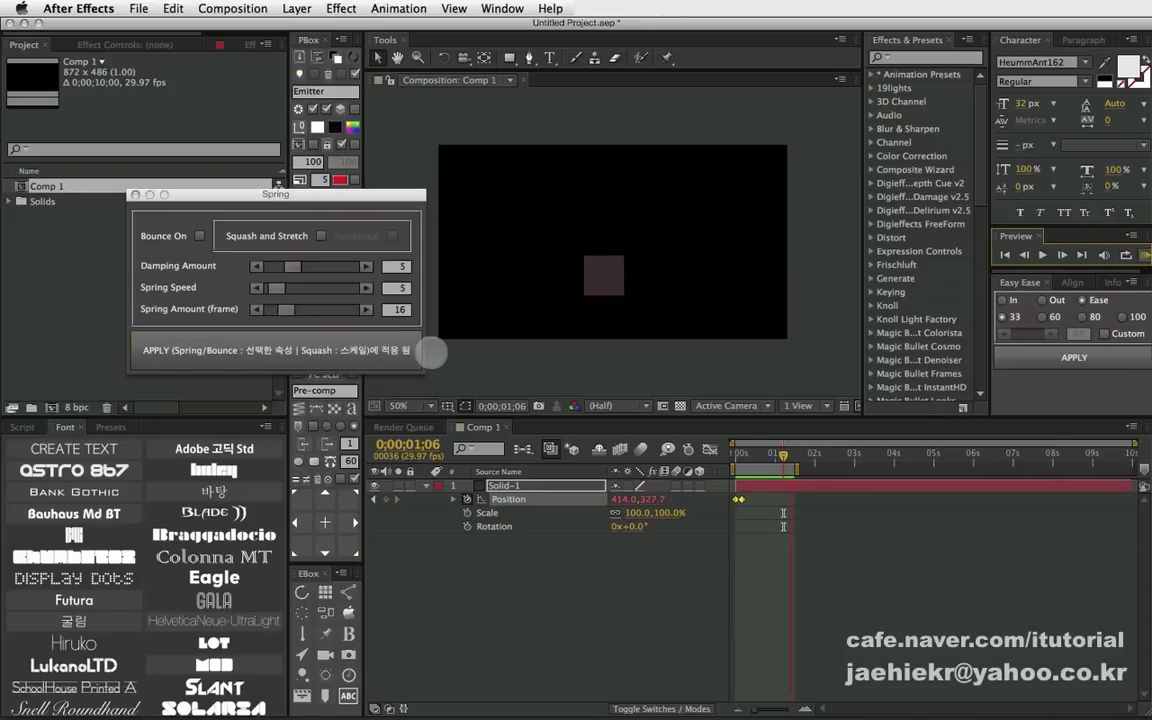
- Cut Spring Amount to 6 frames, preview, and step through the shorter wobble
{"action": "left_click", "coordinate": [284, 308]}
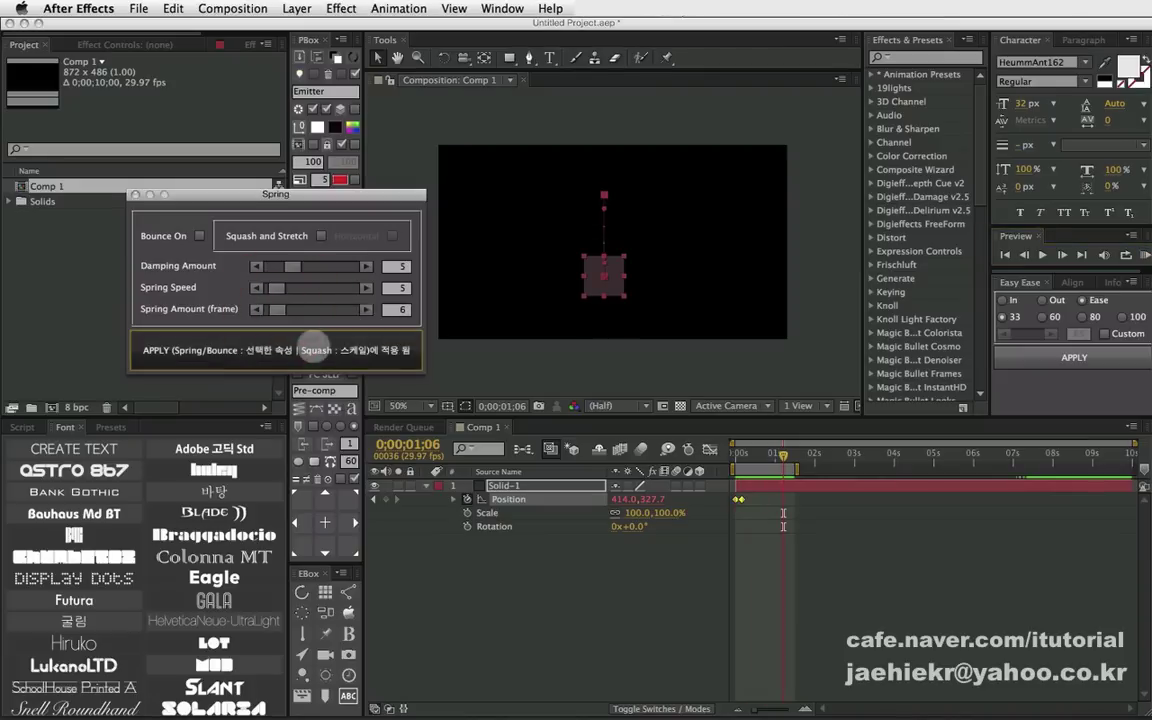
{"action": "left_click", "coordinate": [1143, 255]}
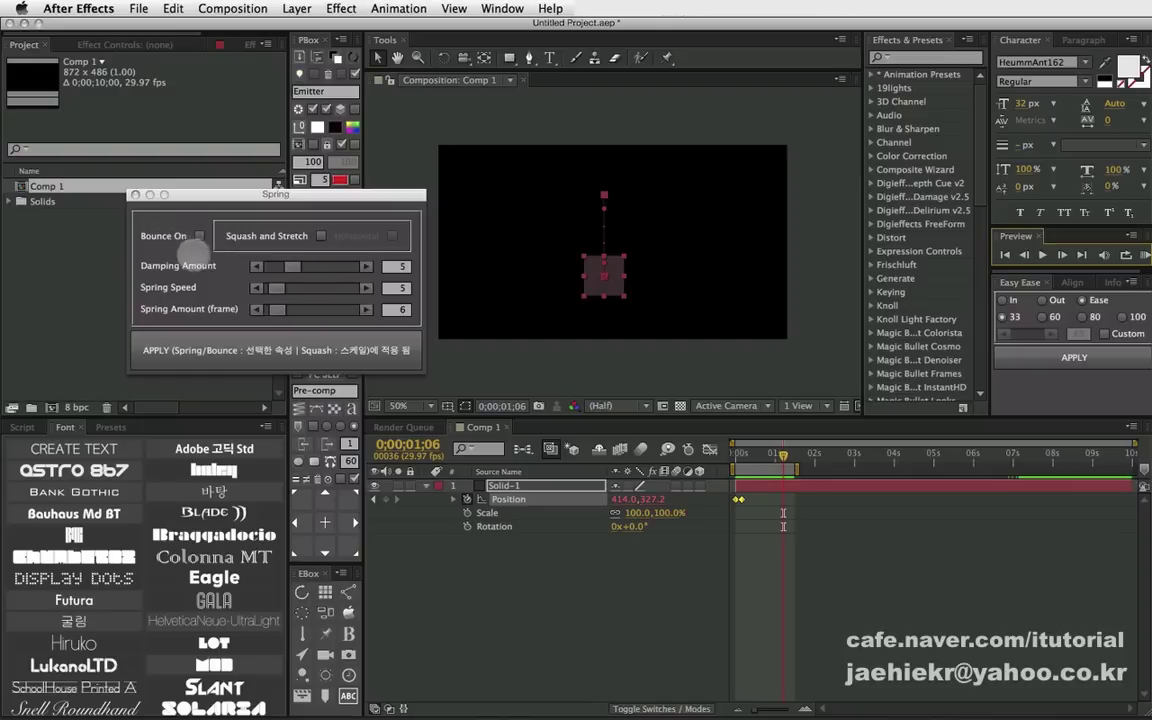
{"action": "left_click", "coordinate": [737, 452]}
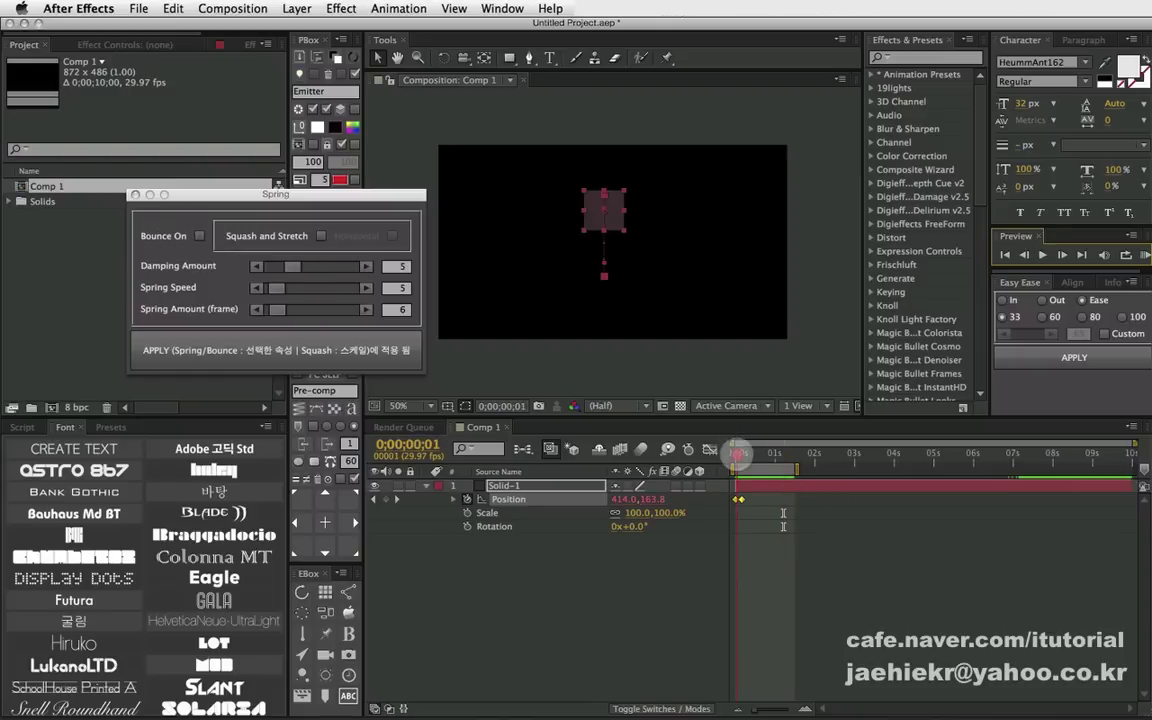
{"action": "left_click_drag", "start_coordinate": [737, 452], "coordinate": [740, 455]}
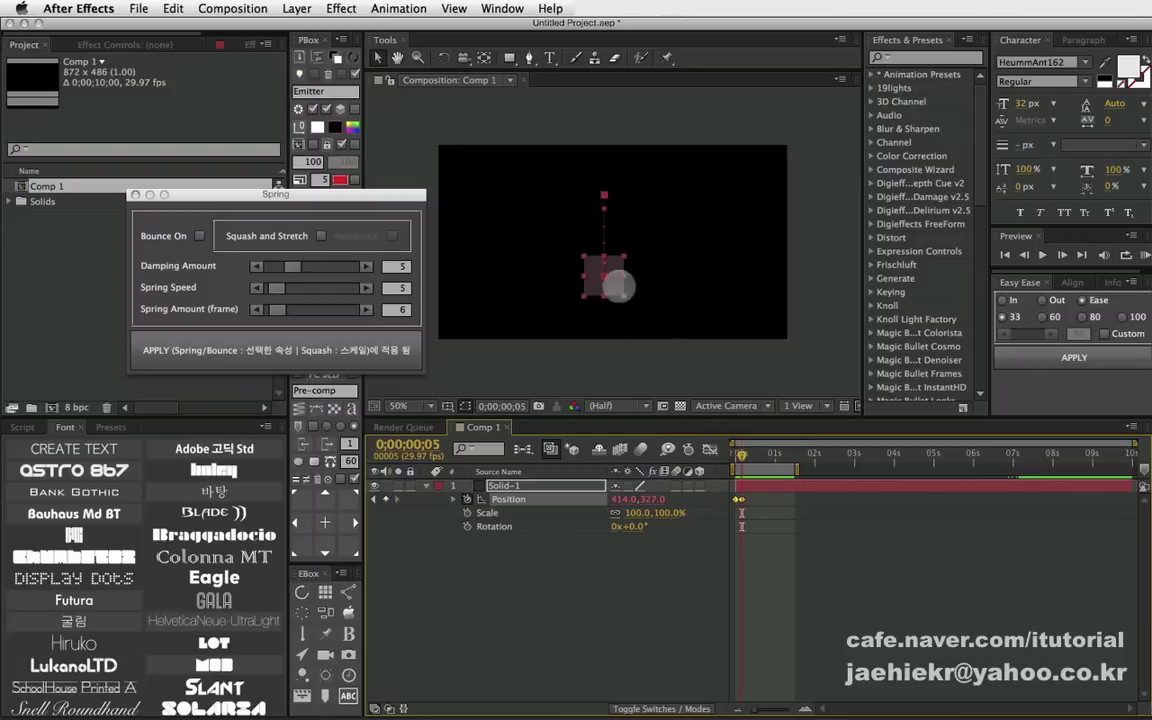
{"action": "left_click_drag", "start_coordinate": [741, 453], "coordinate": [735, 453]}
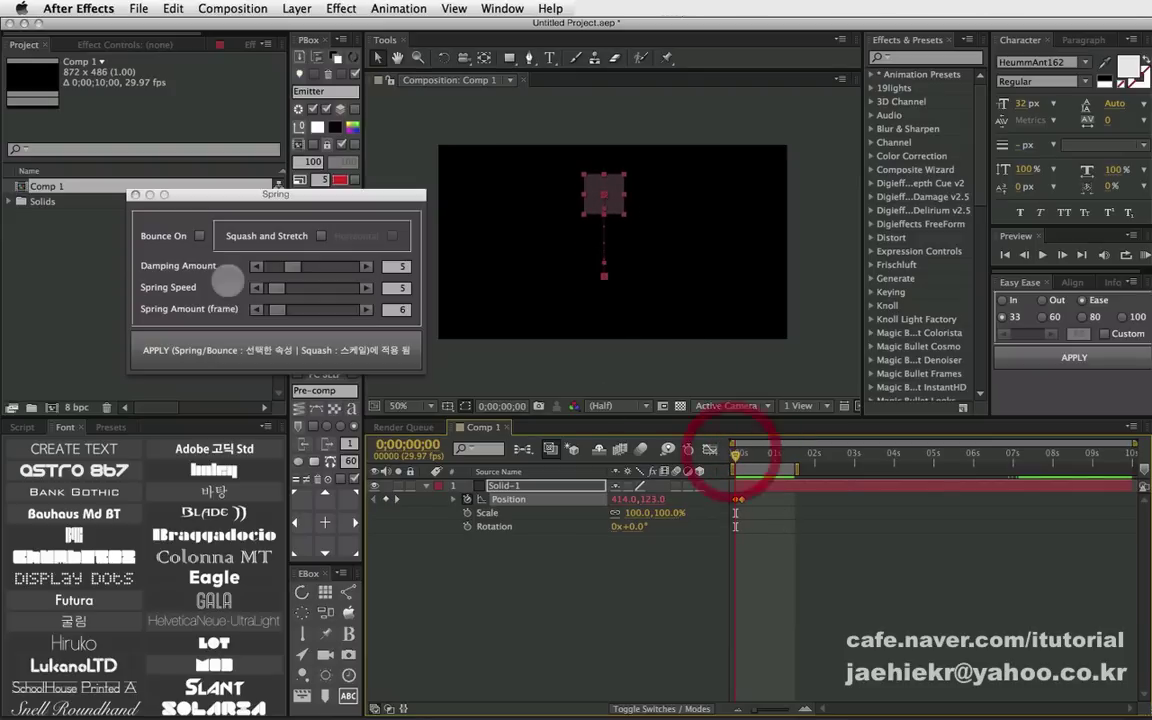
- Apply the spring with Bounce On and add a horizontal guide at the landing height
{"action": "left_click", "coordinate": [199, 235]}
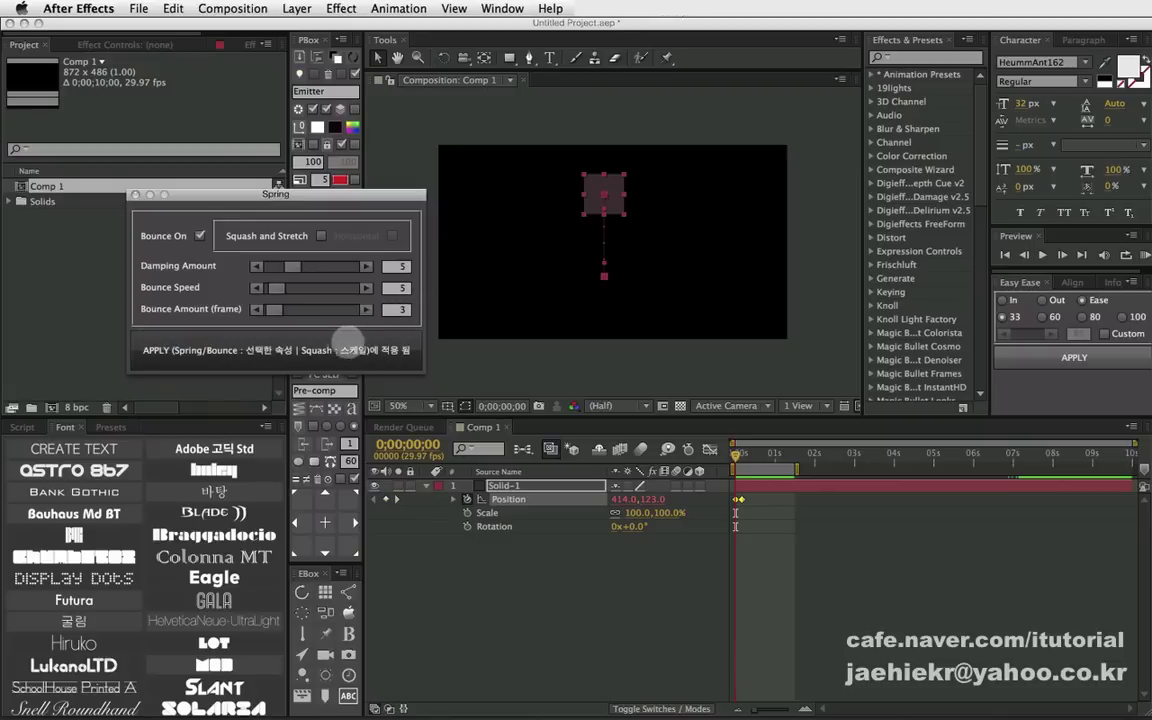
{"action": "left_click", "coordinate": [338, 346]}
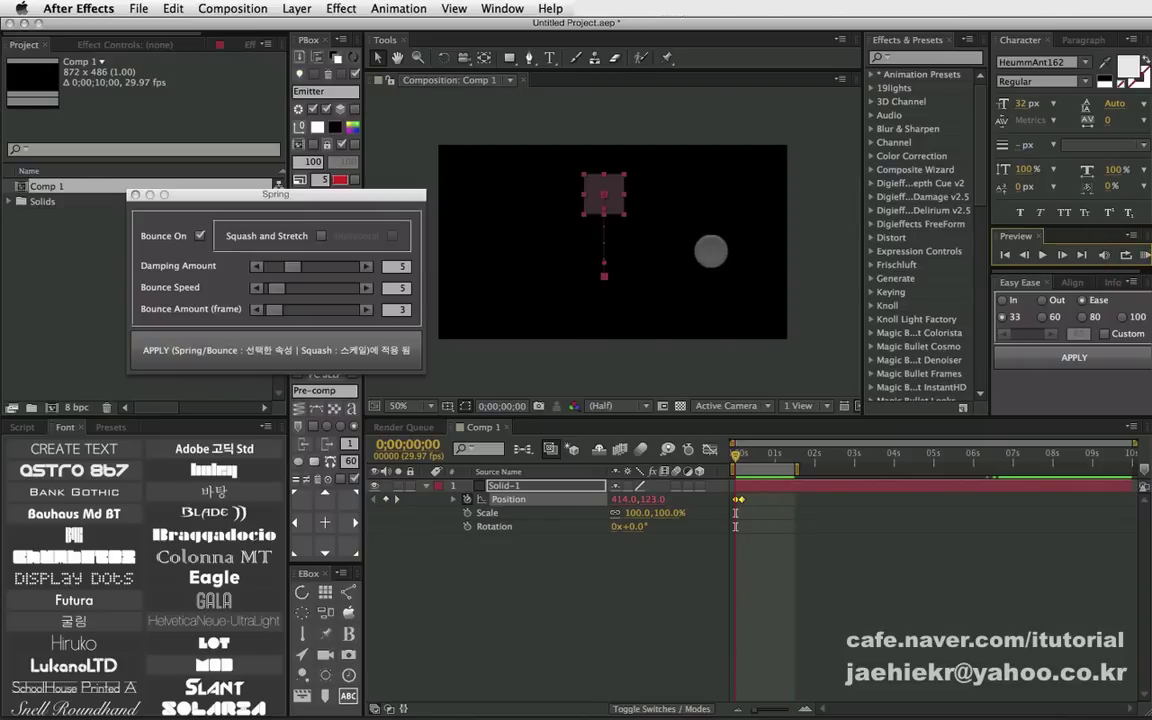
{"action": "key", "text": "ctrl+r"}
{"action": "left_click_drag", "start_coordinate": [617, 93], "coordinate": [622, 297]}
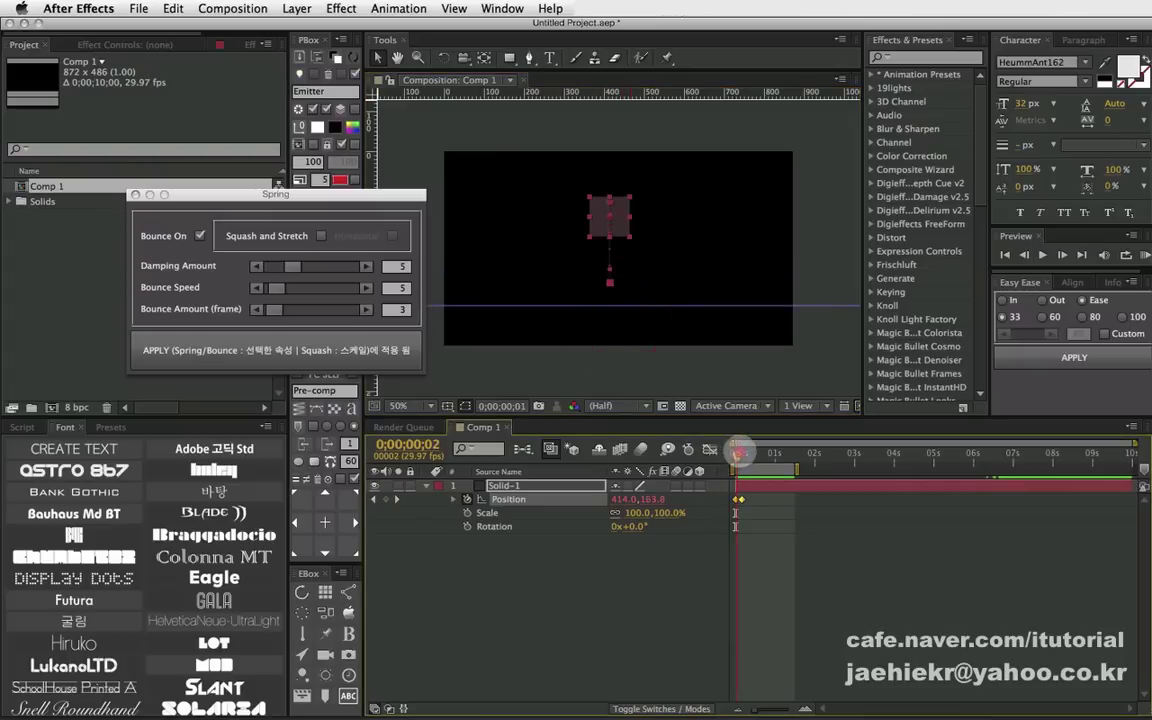
{"action": "left_click_drag", "start_coordinate": [737, 452], "coordinate": [760, 452]}
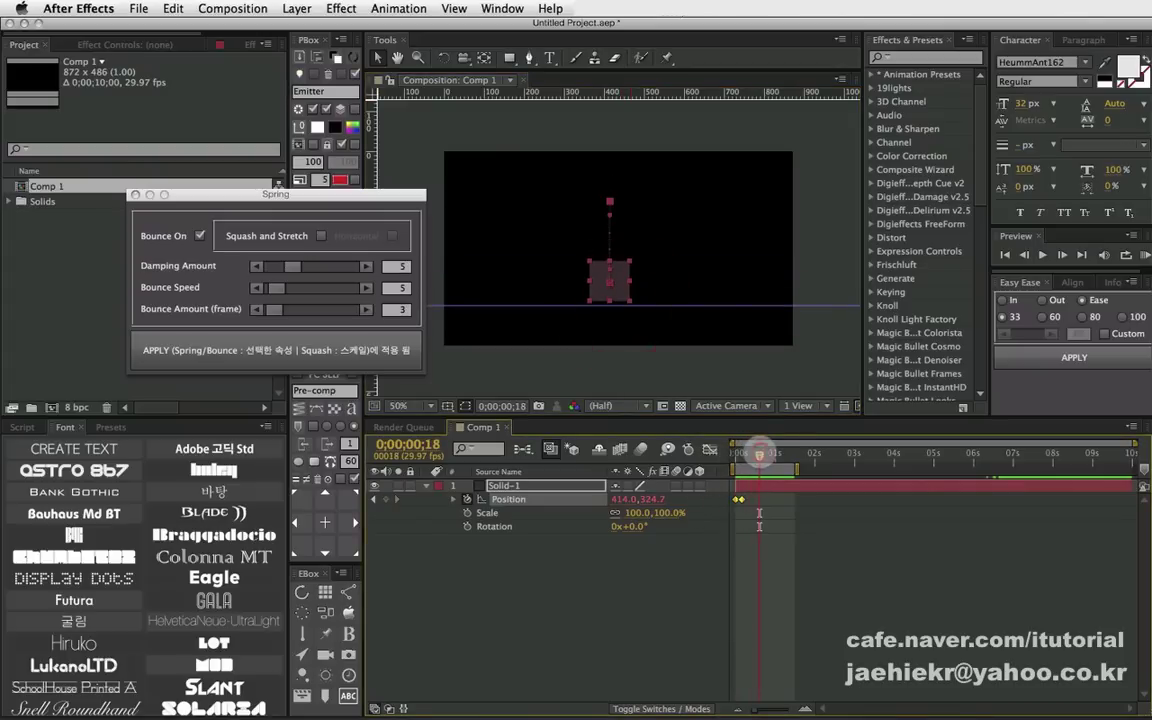
{"action": "left_click", "coordinate": [685, 301]}
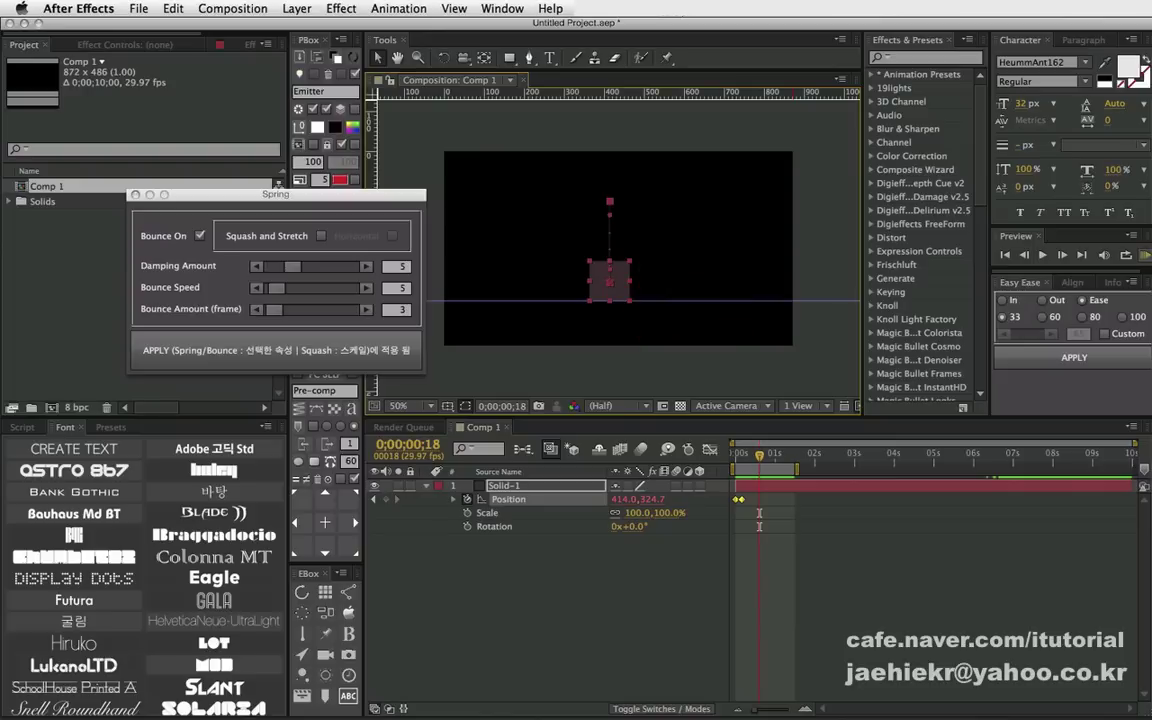
{"action": "left_click", "coordinate": [1042, 255]}
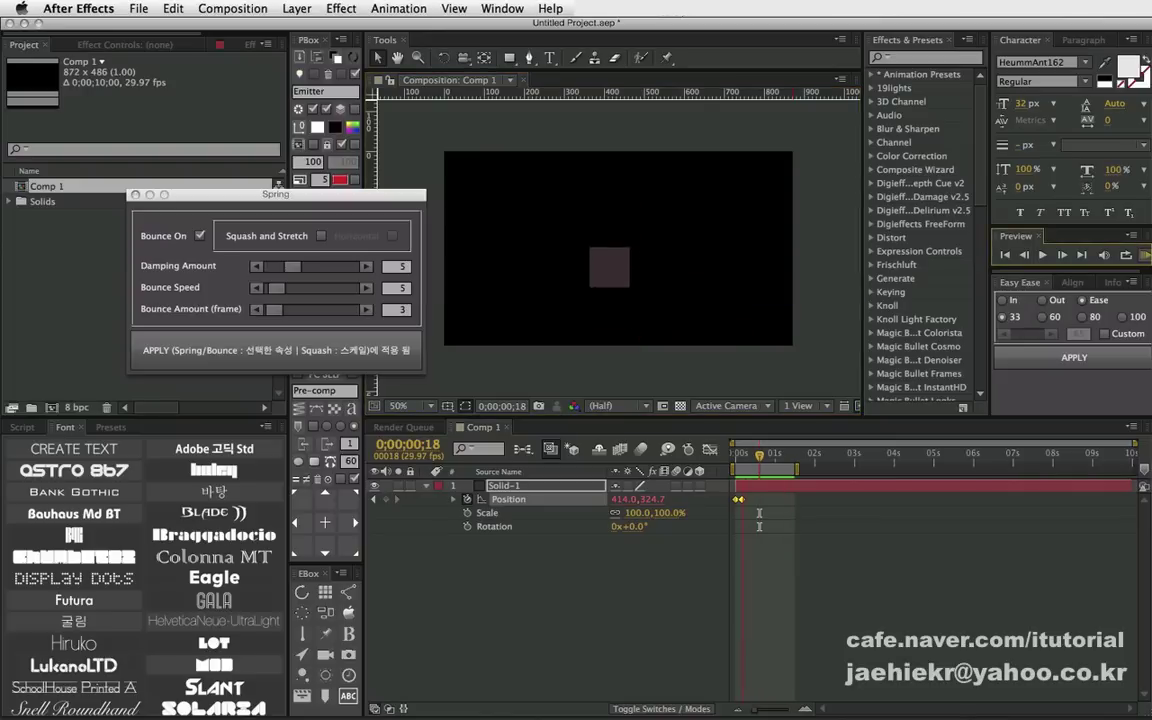
{"action": "left_click", "coordinate": [1005, 264]}
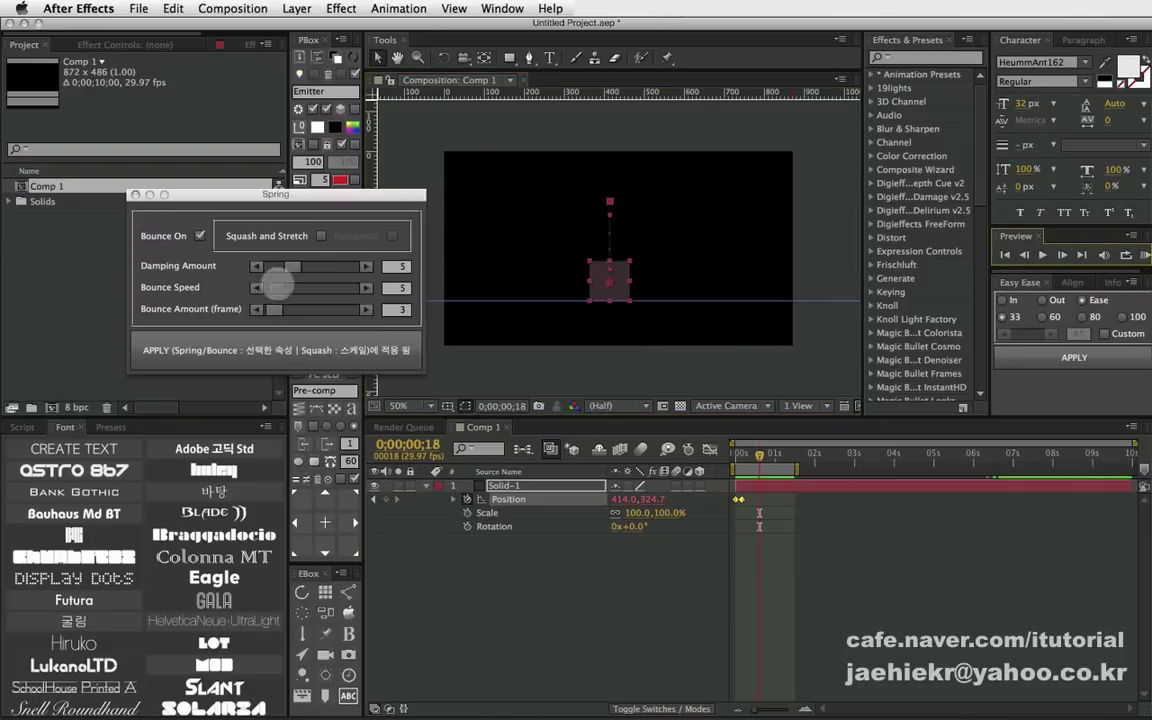
- Reapply the bounce with Damping 9 and Bounce Speed 7 and preview it
{"action": "left_click", "coordinate": [291, 267]}
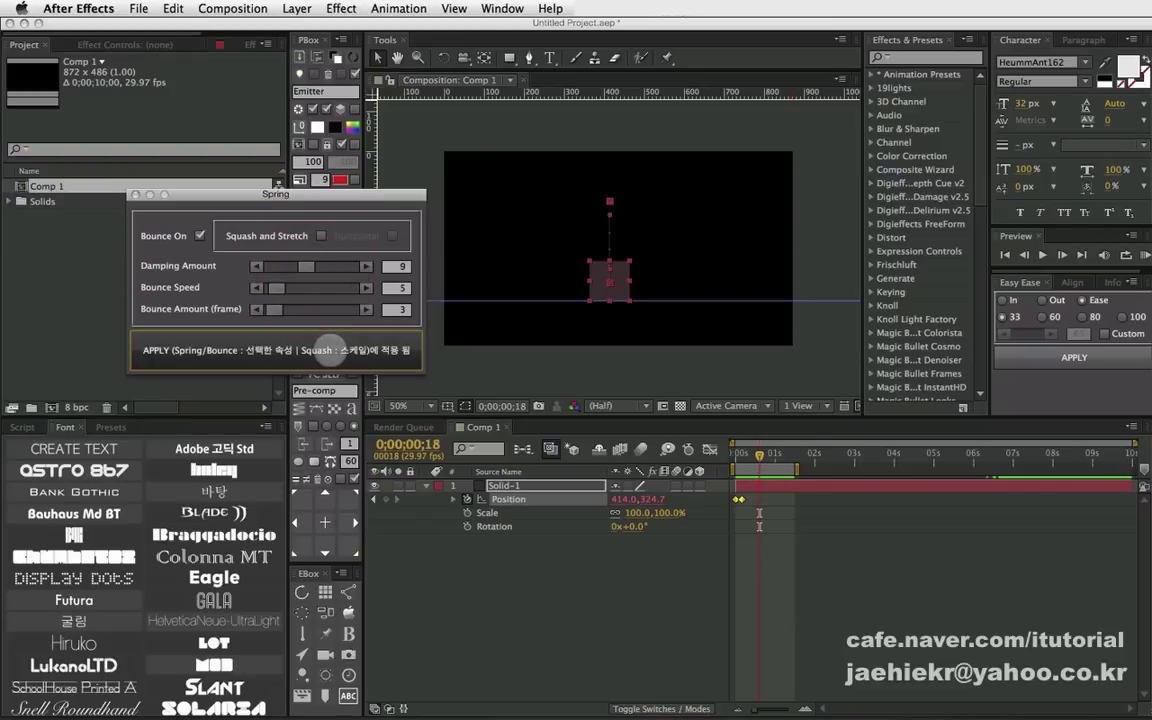
{"action": "left_click", "coordinate": [330, 351]}
{"action": "left_click", "coordinate": [1130, 254]}
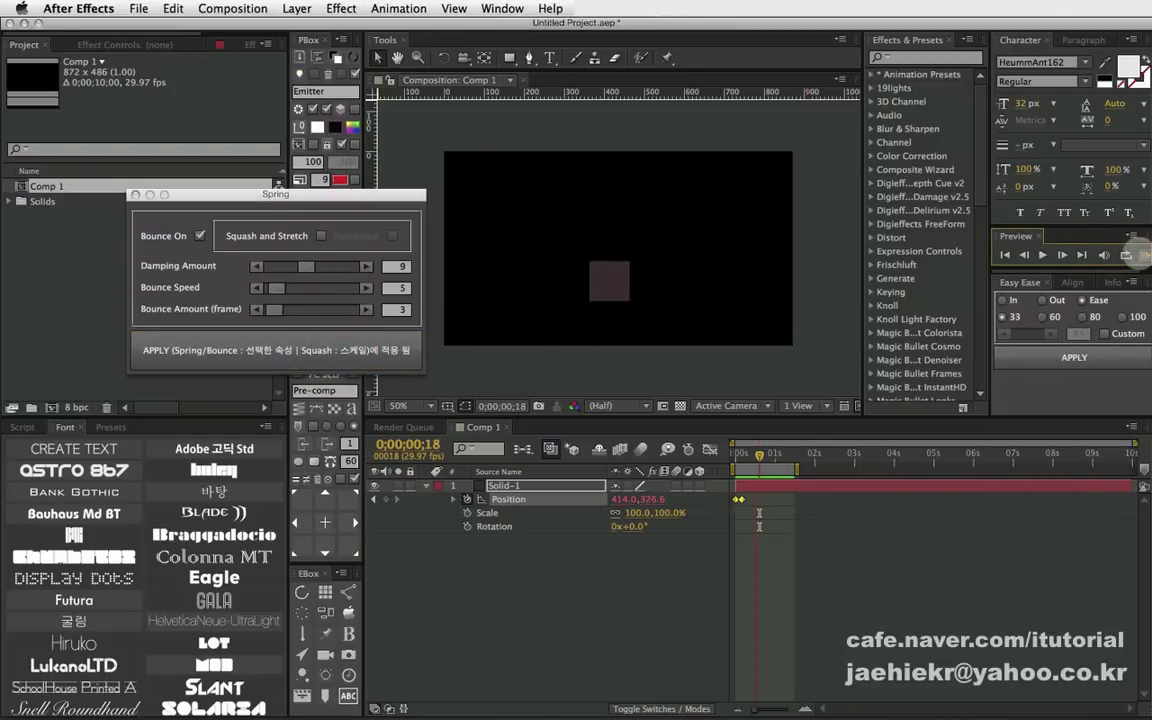
{"action": "left_click", "coordinate": [365, 288]}
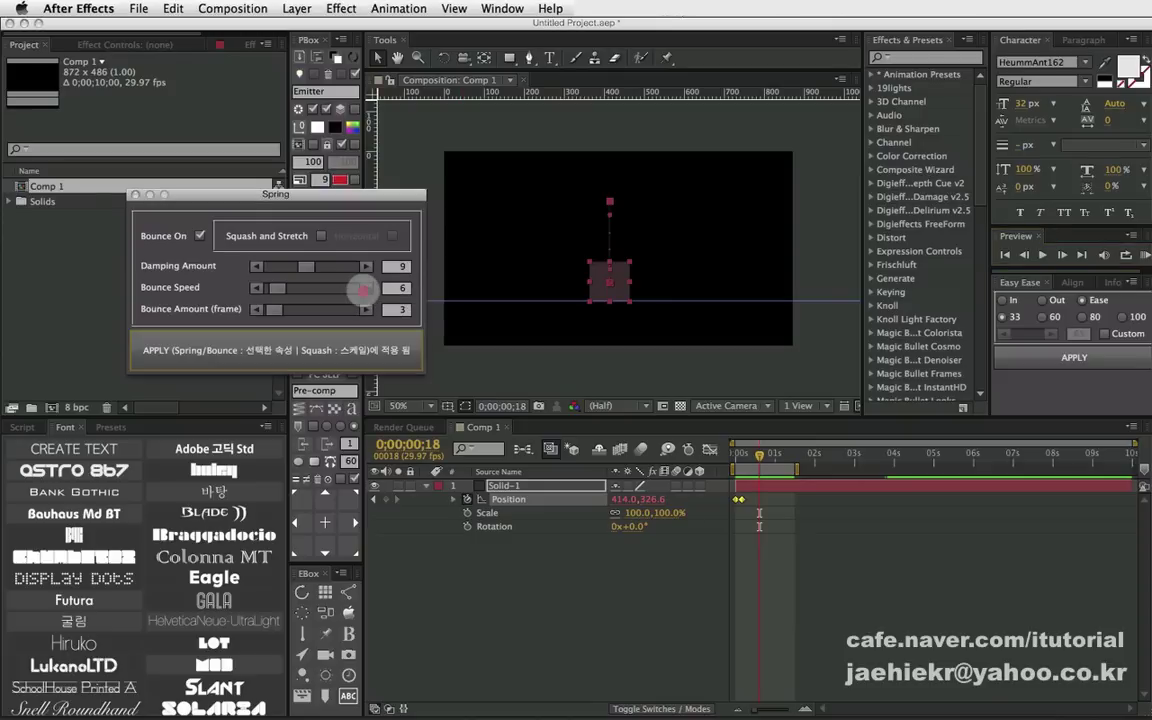
{"action": "left_click", "coordinate": [365, 288]}
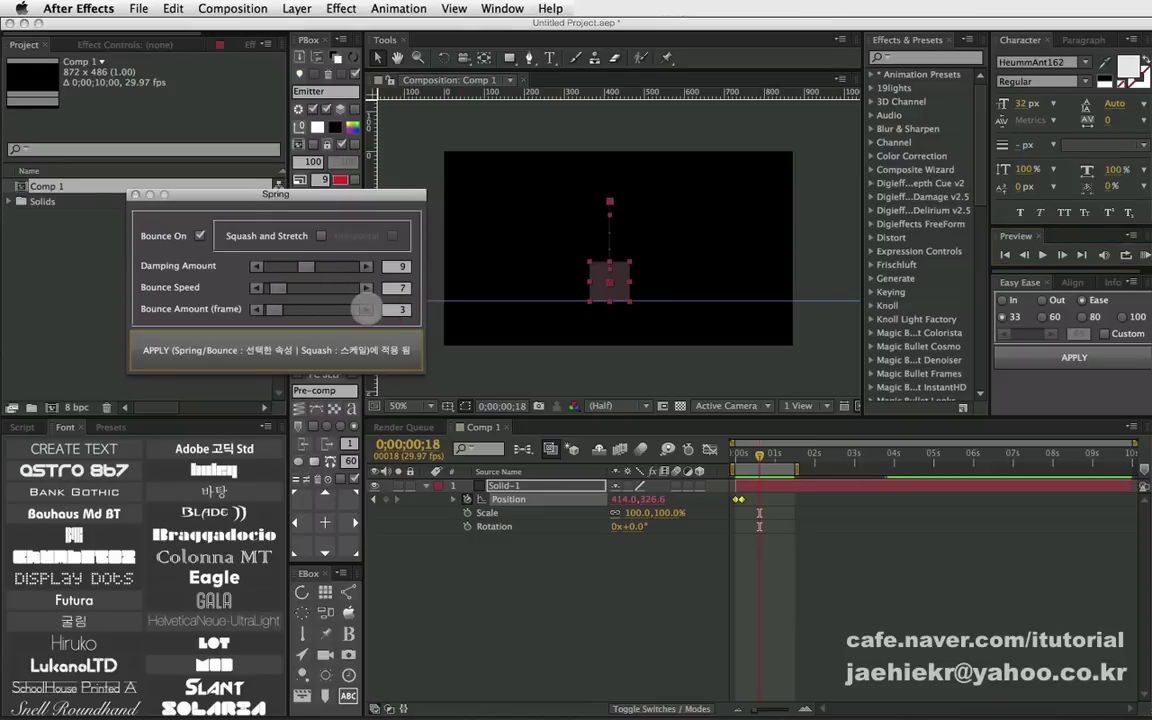
{"action": "left_click", "coordinate": [378, 342]}
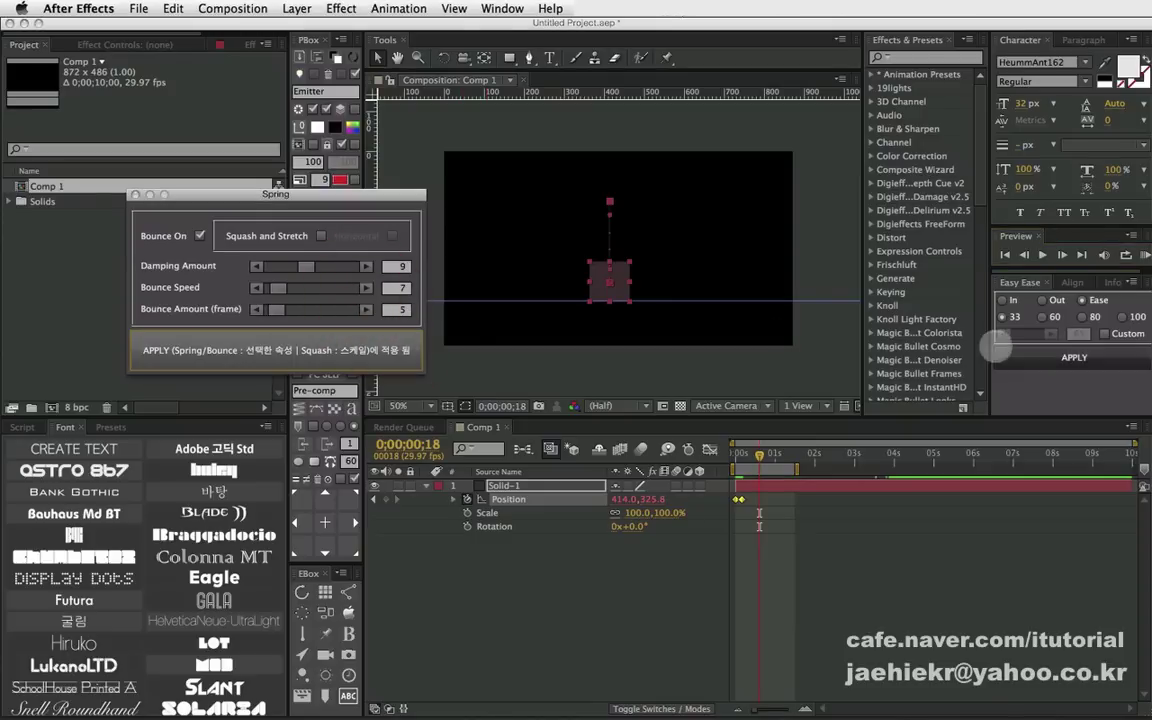
{"action": "left_click", "coordinate": [1143, 255]}
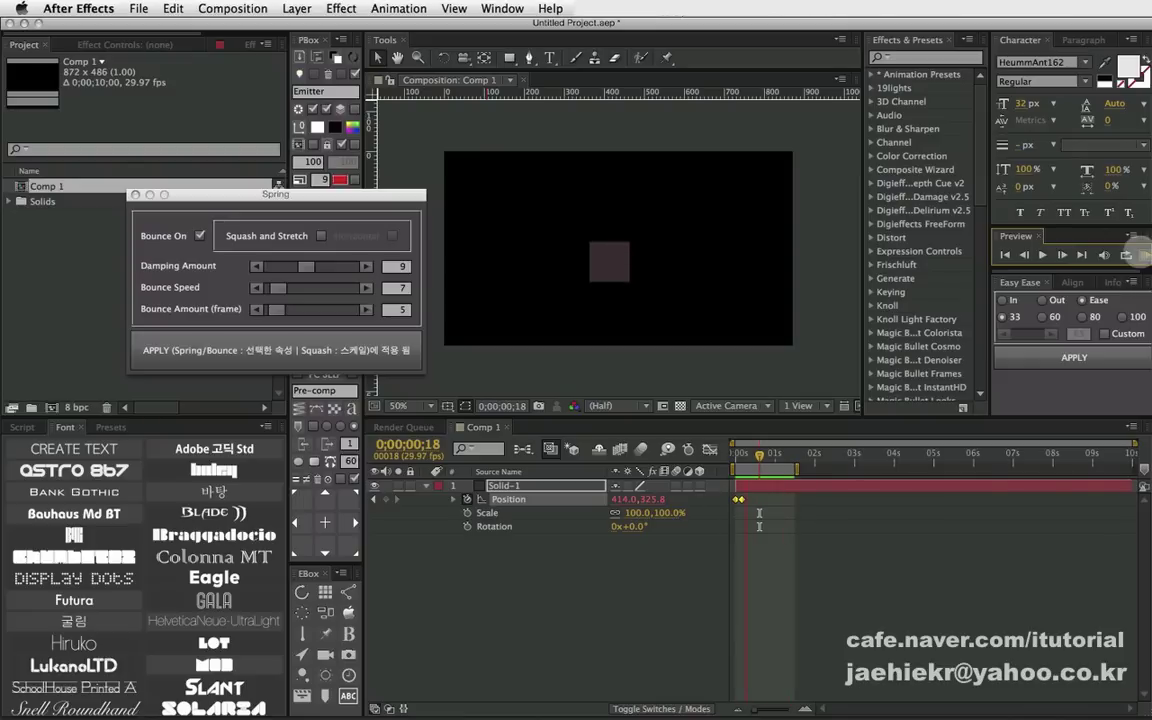
{"action": "left_click", "coordinate": [1126, 255]}
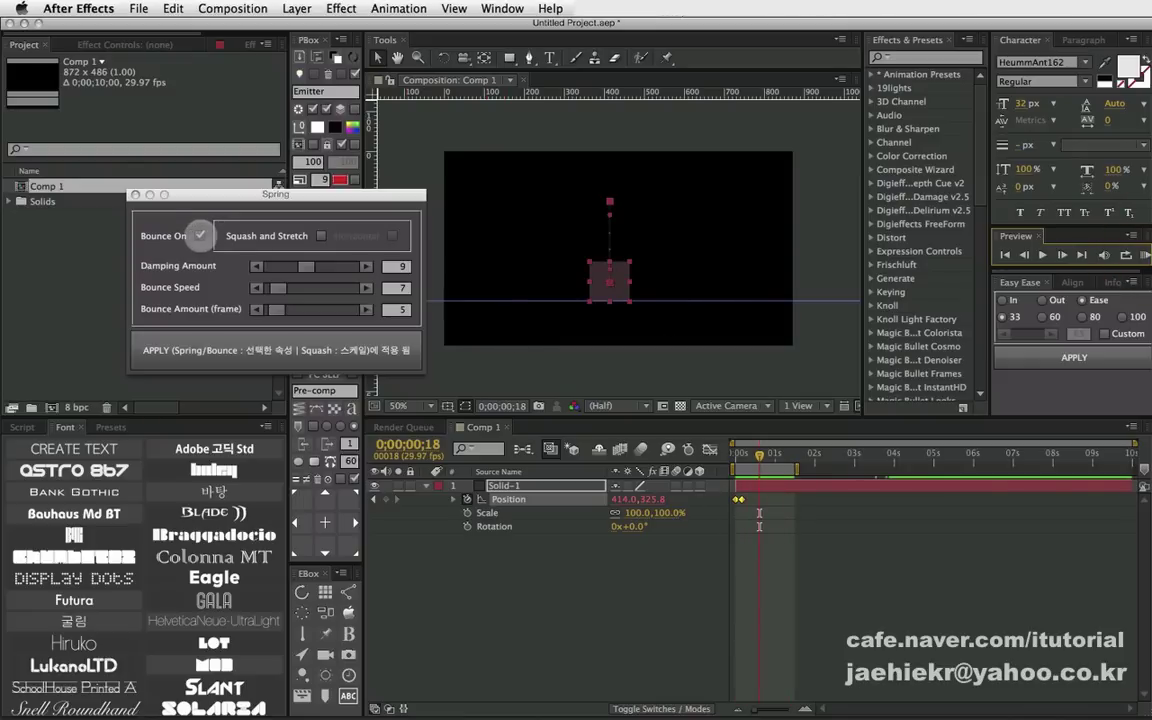
- Turn Bounce On off, reapply the plain spring and preview it
{"action": "left_click", "coordinate": [200, 235]}
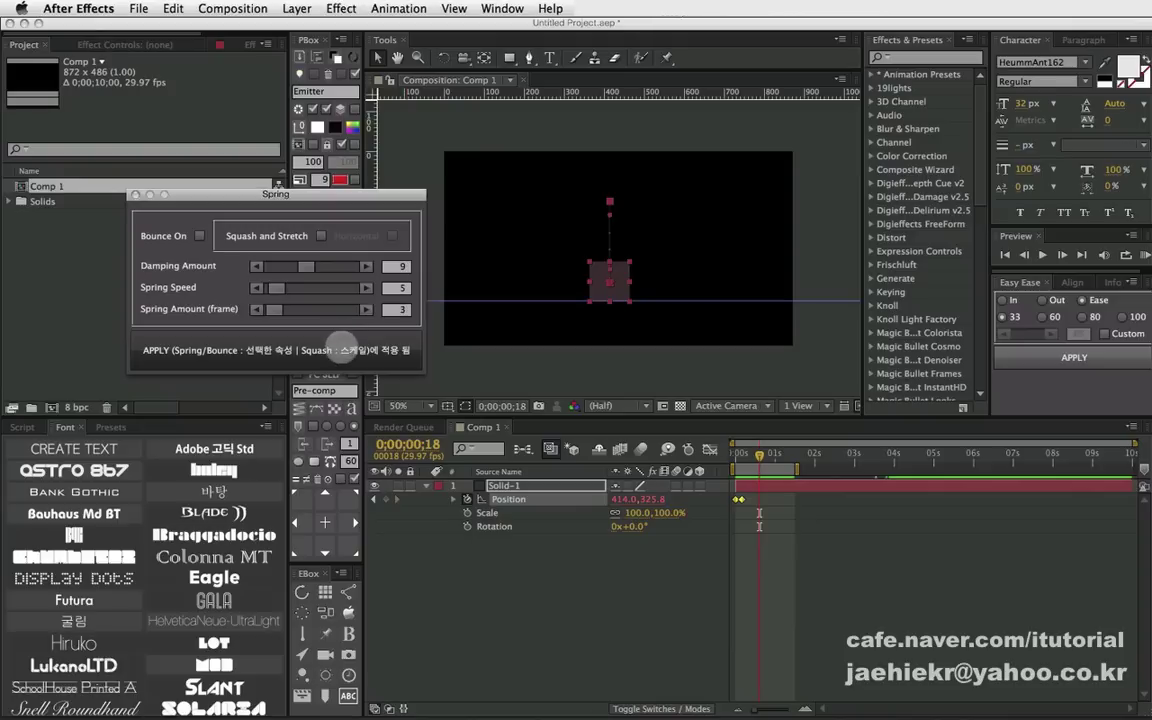
{"action": "left_click", "coordinate": [340, 348]}
{"action": "left_click", "coordinate": [1128, 255]}
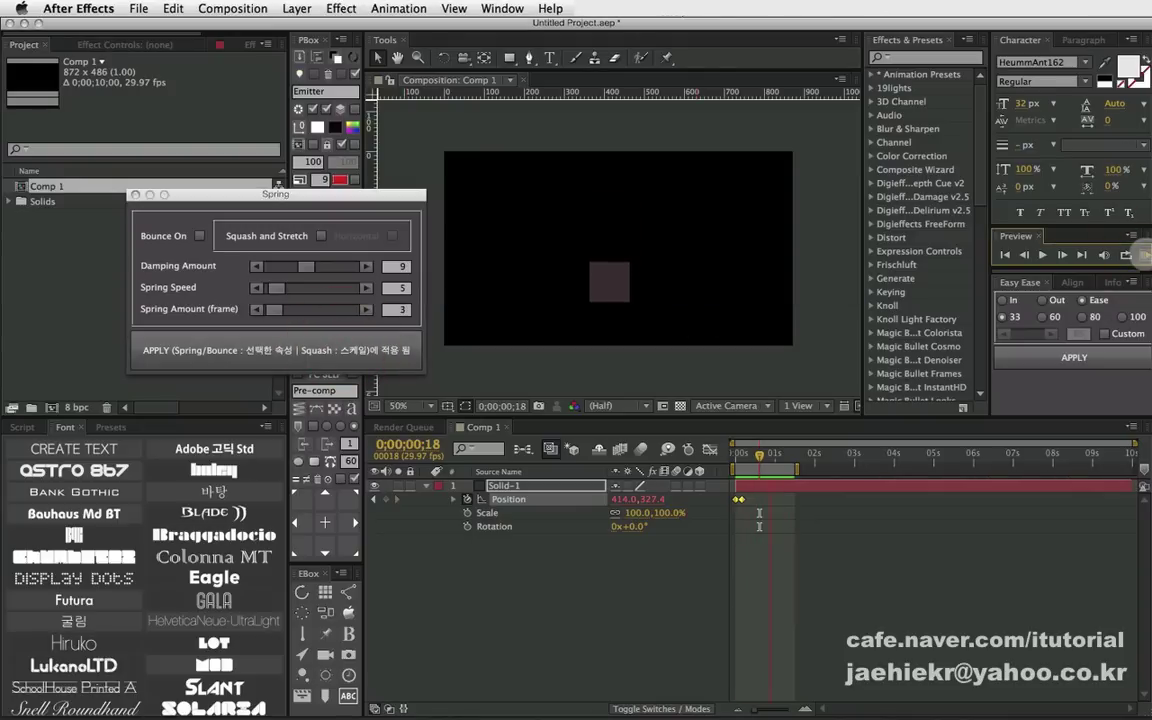
{"action": "left_click", "coordinate": [1027, 230]}
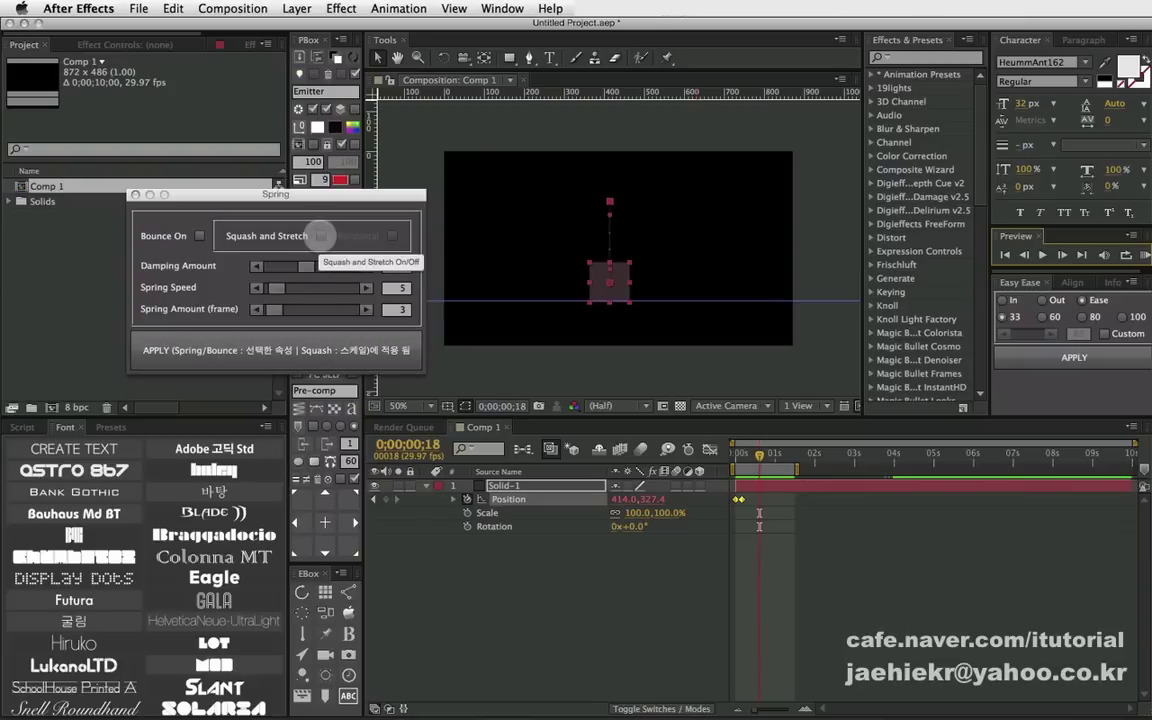
- Re-key Solid-1 dropping from near the top to 414,343, then add a full-comp green solid
{"action": "left_click", "coordinate": [518, 546]}
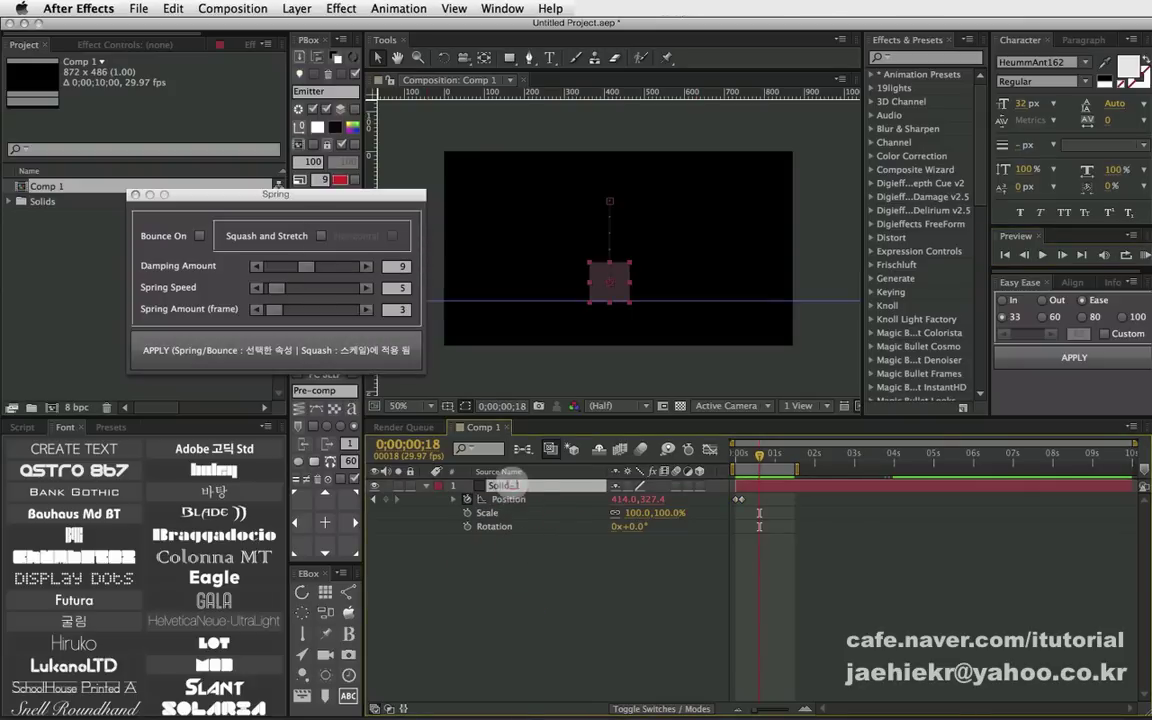
{"action": "left_click", "coordinate": [466, 498]}
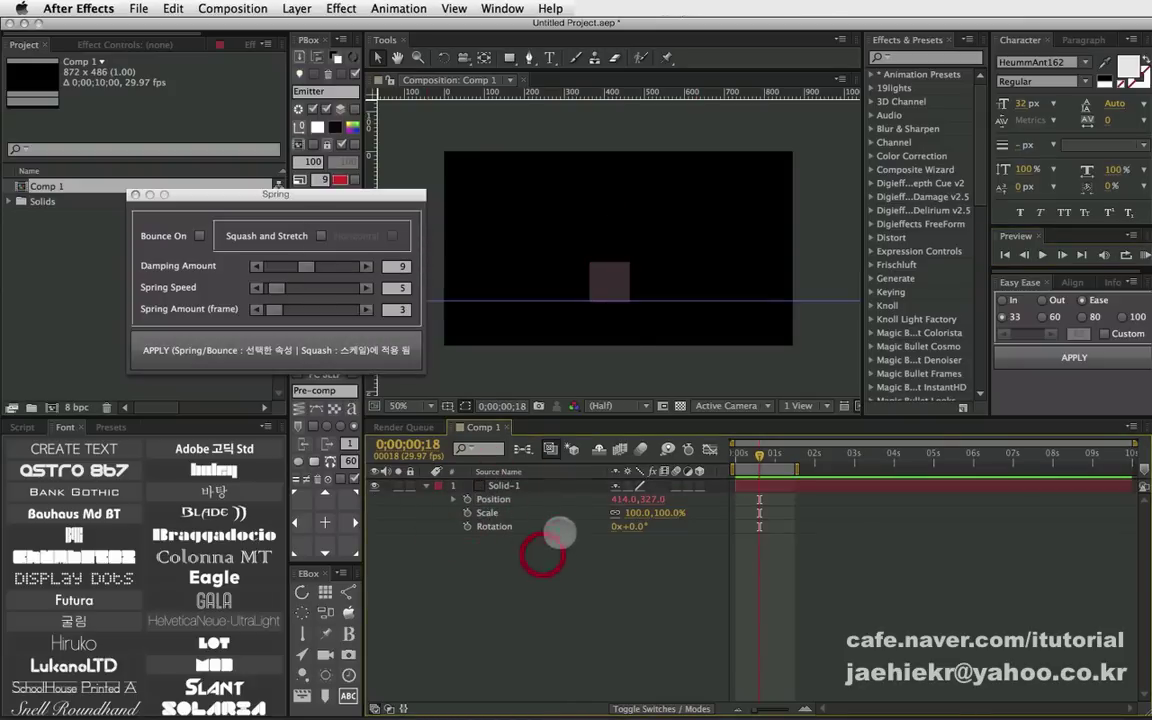
{"action": "left_click_drag", "start_coordinate": [598, 290], "coordinate": [614, 180]}
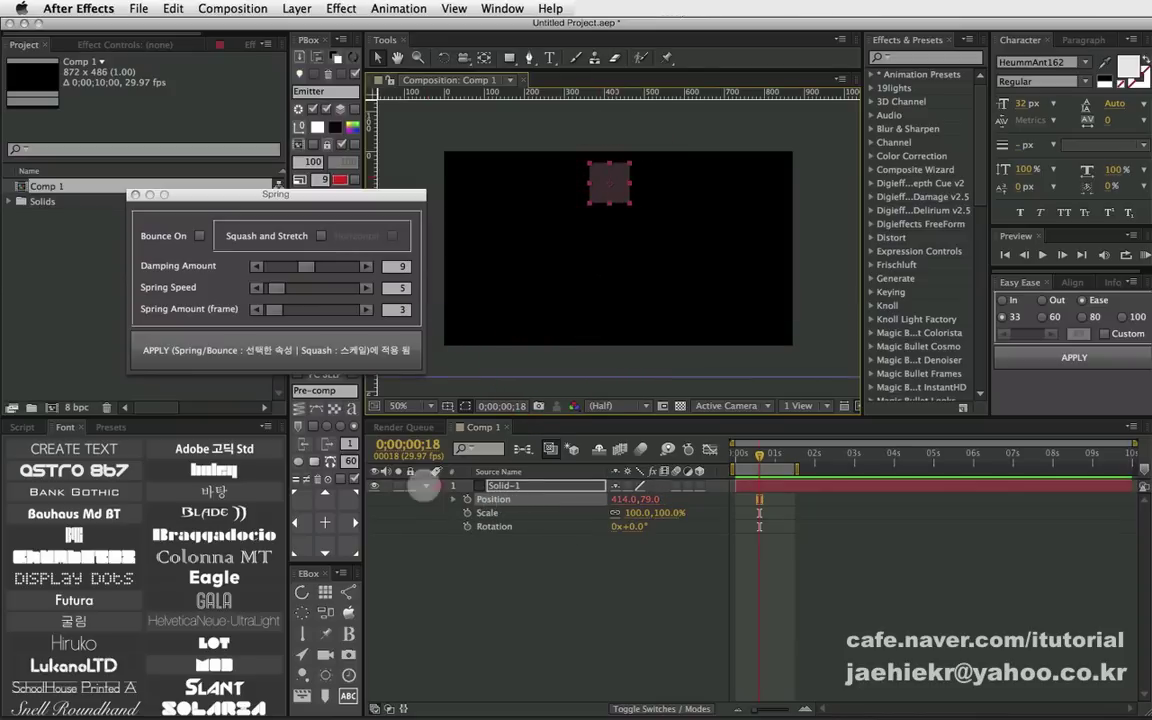
{"action": "left_click", "coordinate": [316, 478]}
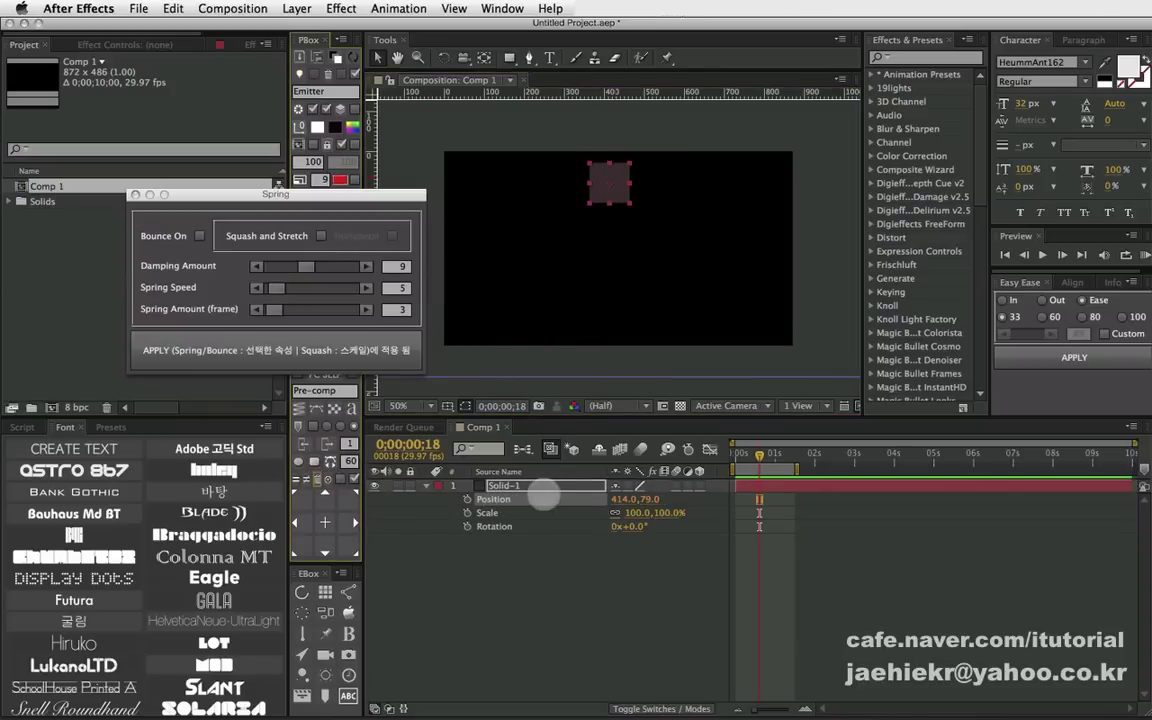
{"action": "left_click", "coordinate": [466, 499]}
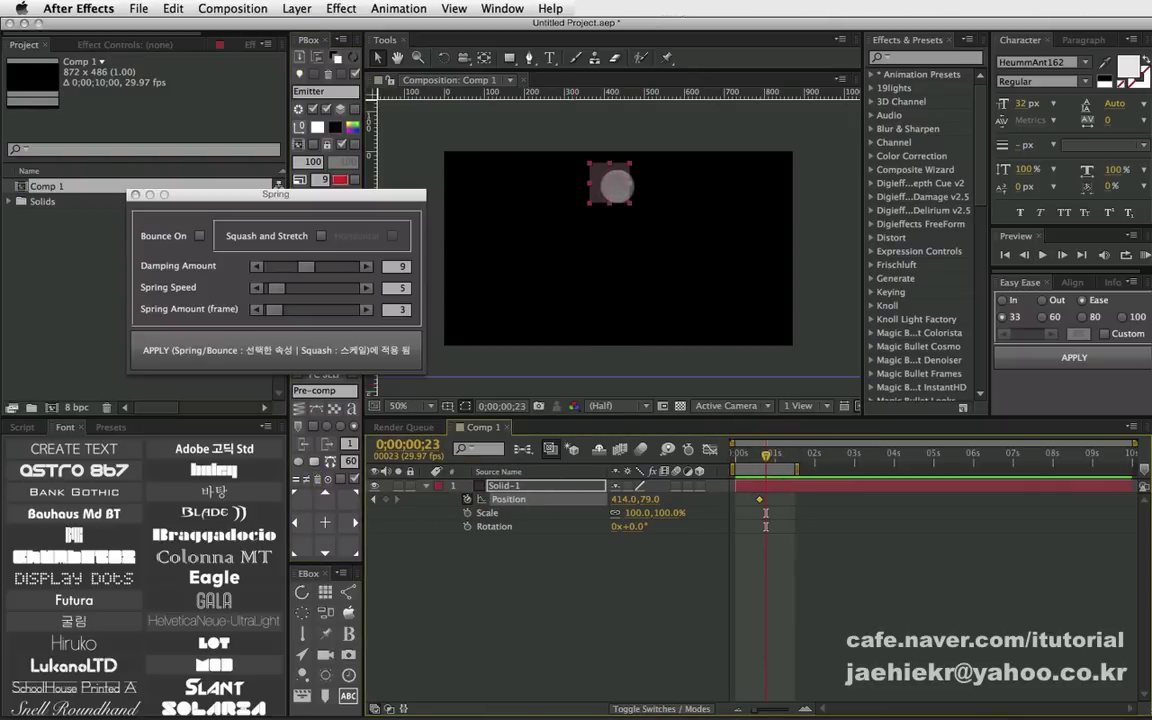
{"action": "left_click_drag", "start_coordinate": [610, 183], "coordinate": [618, 291]}
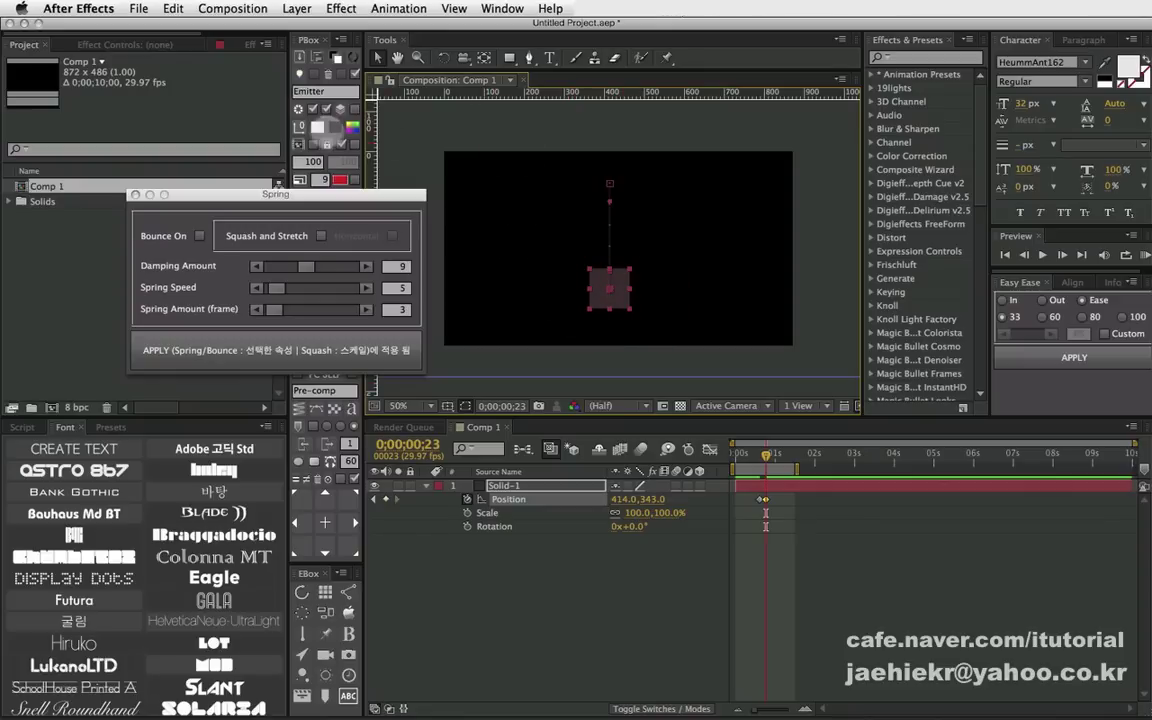
{"action": "left_click", "coordinate": [314, 141]}
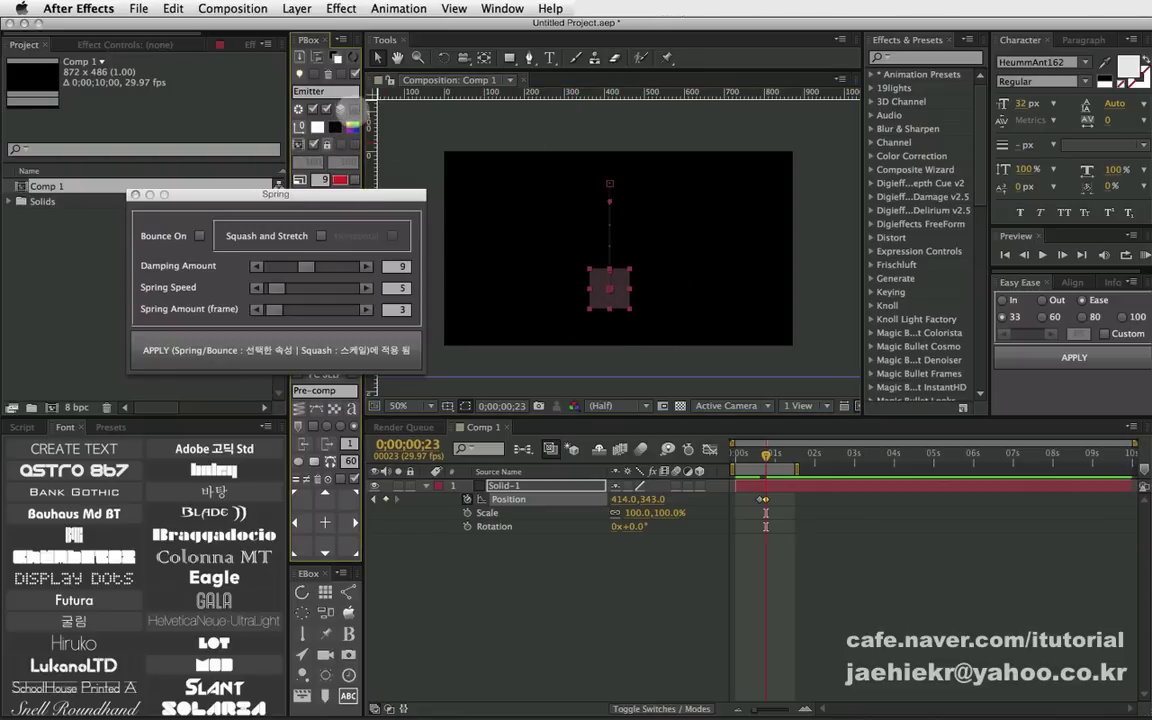
{"action": "left_click", "coordinate": [352, 125]}
- Drag green Solid-2 down into a floor strip, scrub to the landing, and reselect Solid-1
{"action": "left_click_drag", "start_coordinate": [599, 175], "coordinate": [601, 340]}
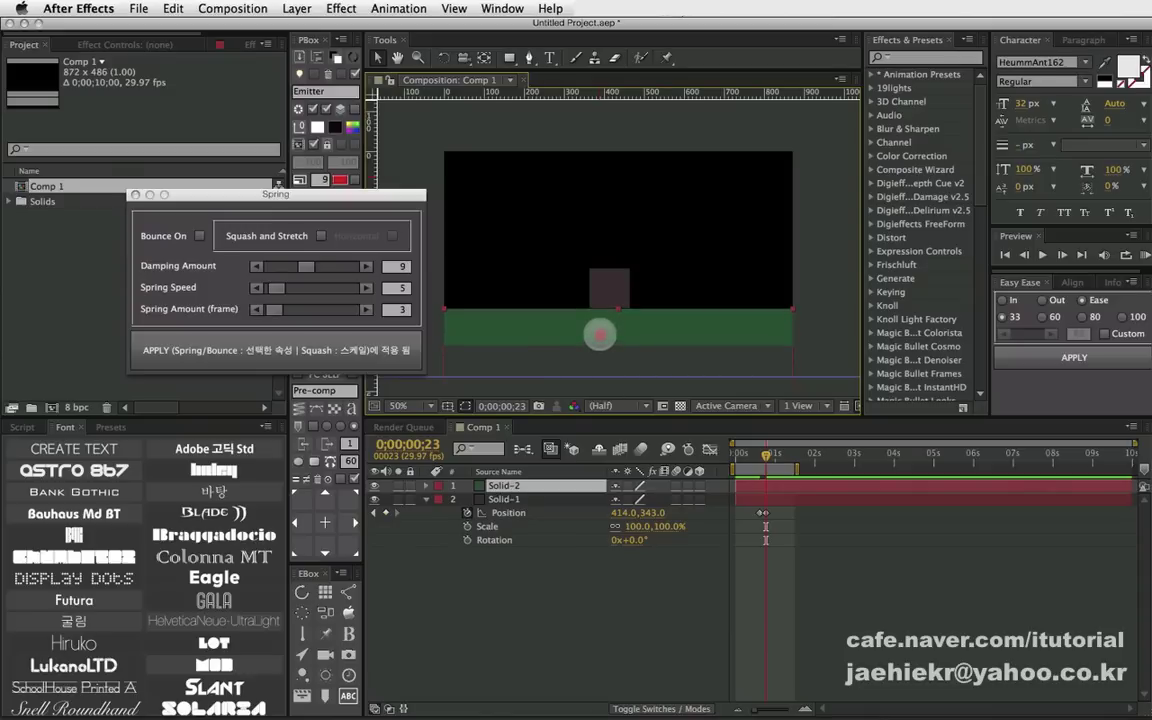
{"action": "left_click", "coordinate": [586, 545]}
{"action": "left_click", "coordinate": [750, 453]}
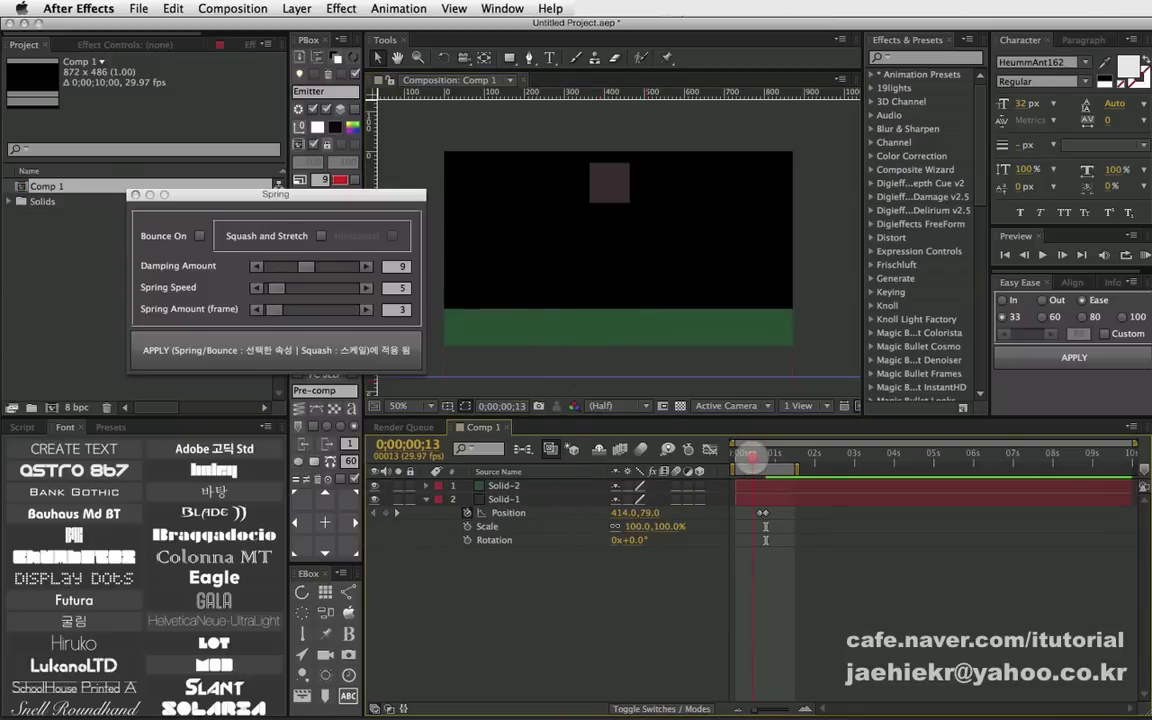
{"action": "left_click_drag", "start_coordinate": [750, 453], "coordinate": [767, 456]}
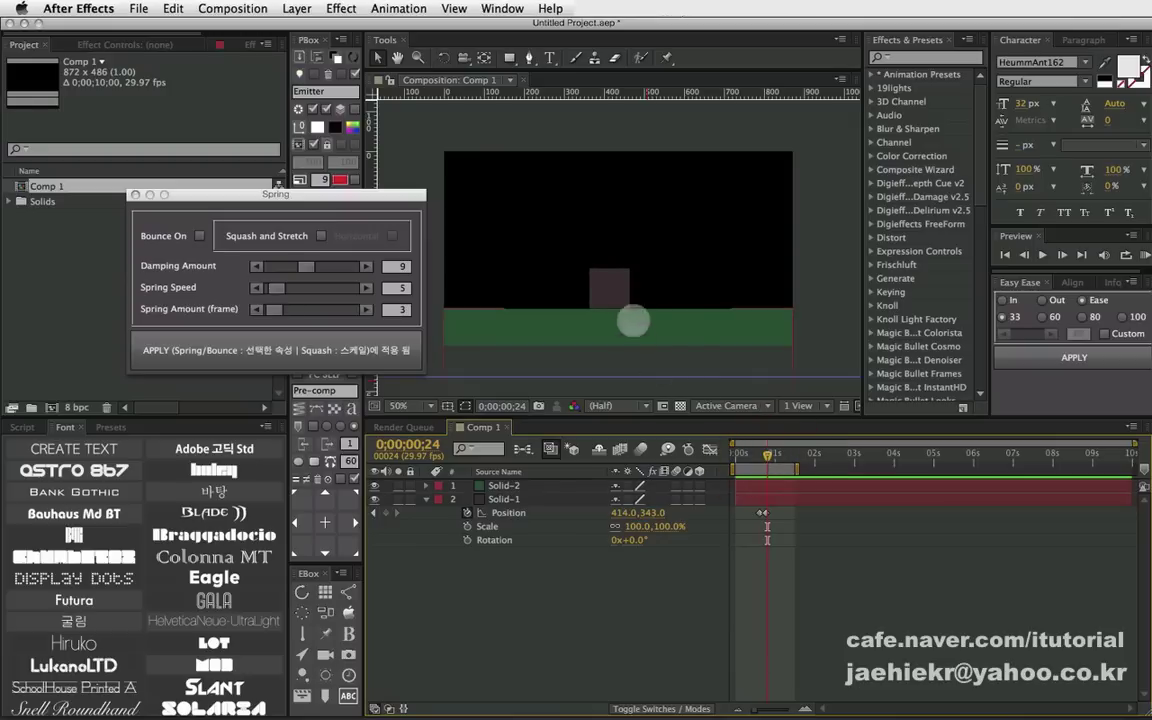
{"action": "left_click", "coordinate": [600, 287]}
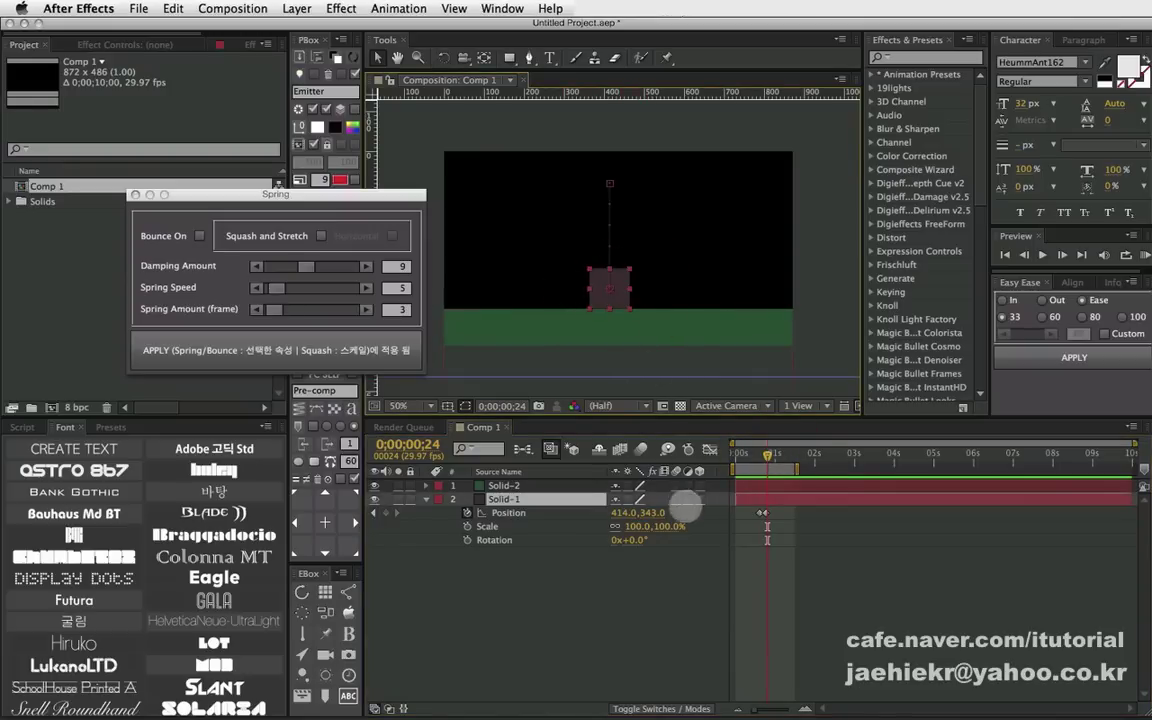
{"action": "left_click", "coordinate": [583, 591]}
{"action": "left_click", "coordinate": [518, 498]}
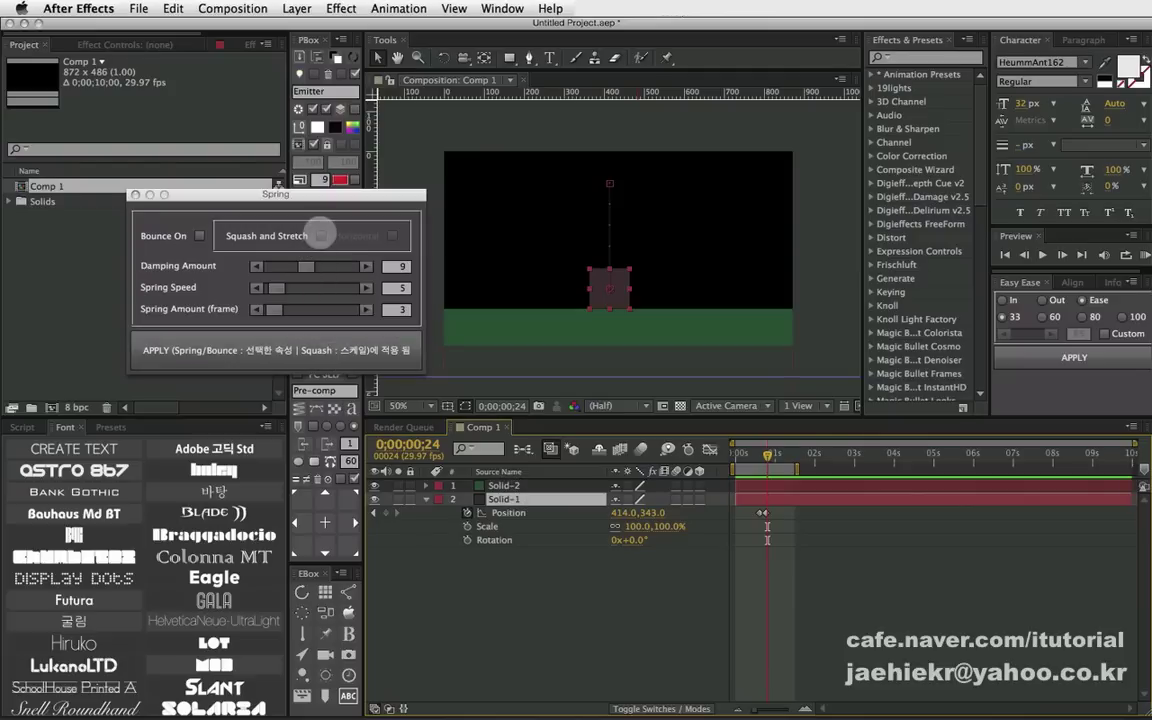
- Apply Squash and Stretch so Solid-1's Scale squashes to 118.7,84.2% on landing
{"action": "left_click", "coordinate": [320, 235]}
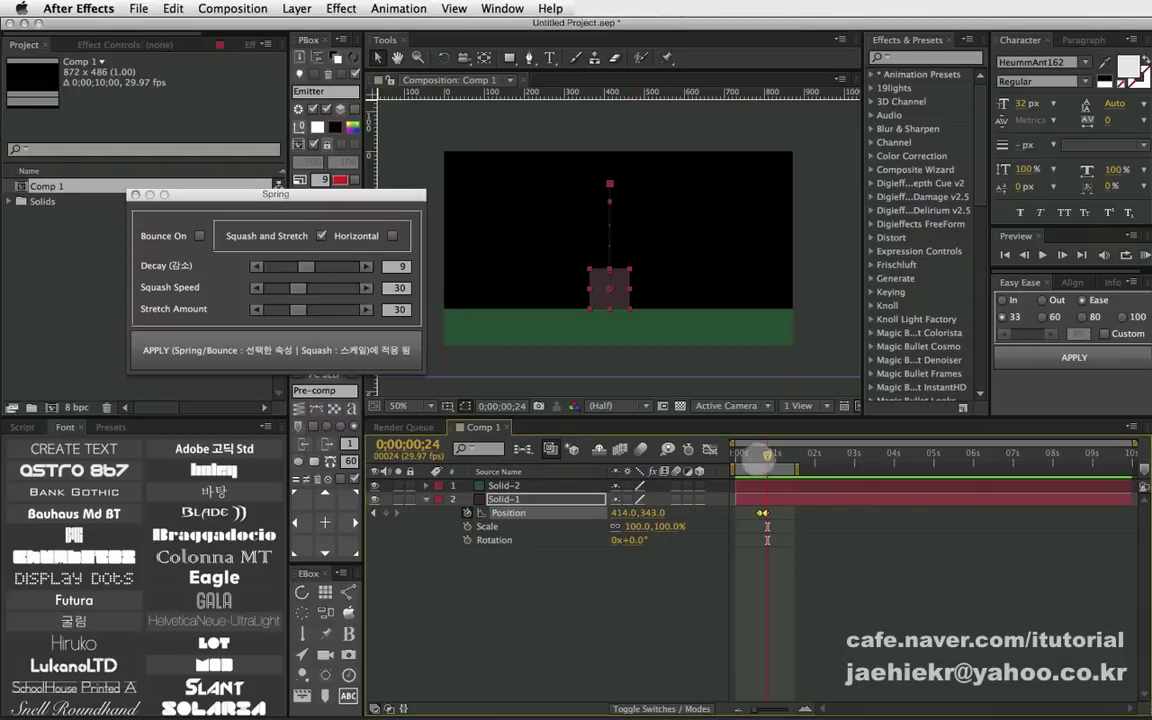
{"action": "left_click", "coordinate": [762, 456]}
{"action": "left_click_drag", "start_coordinate": [762, 456], "coordinate": [768, 456]}
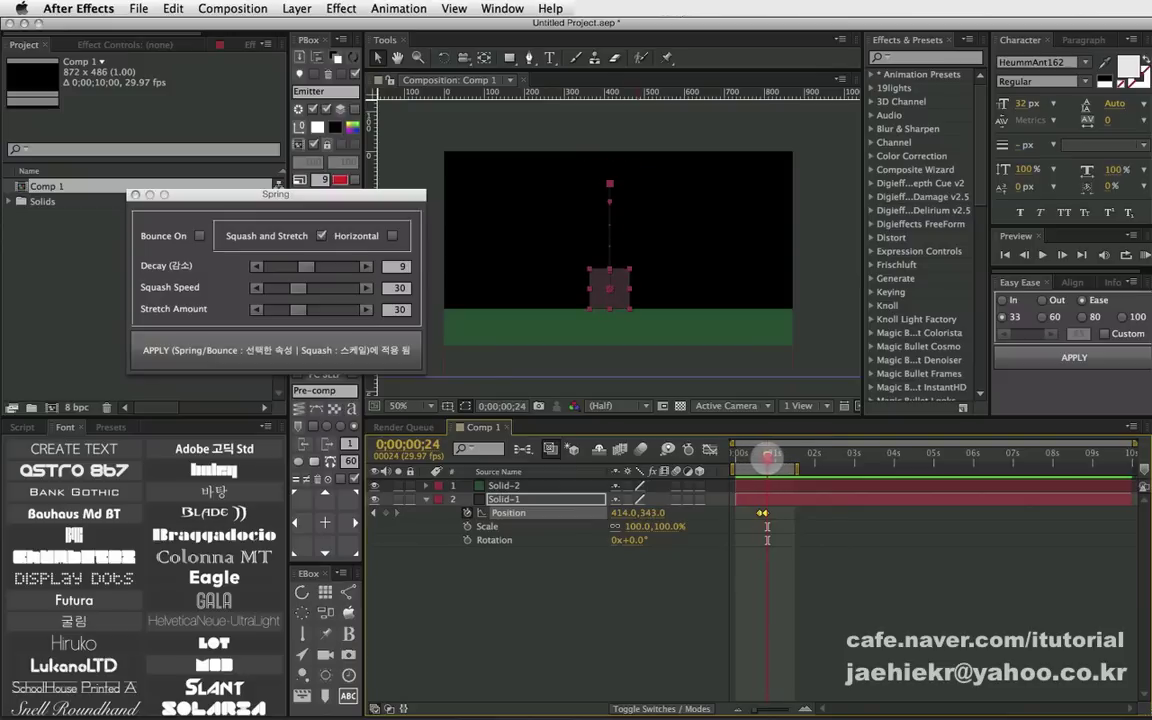
{"action": "left_click", "coordinate": [522, 499]}
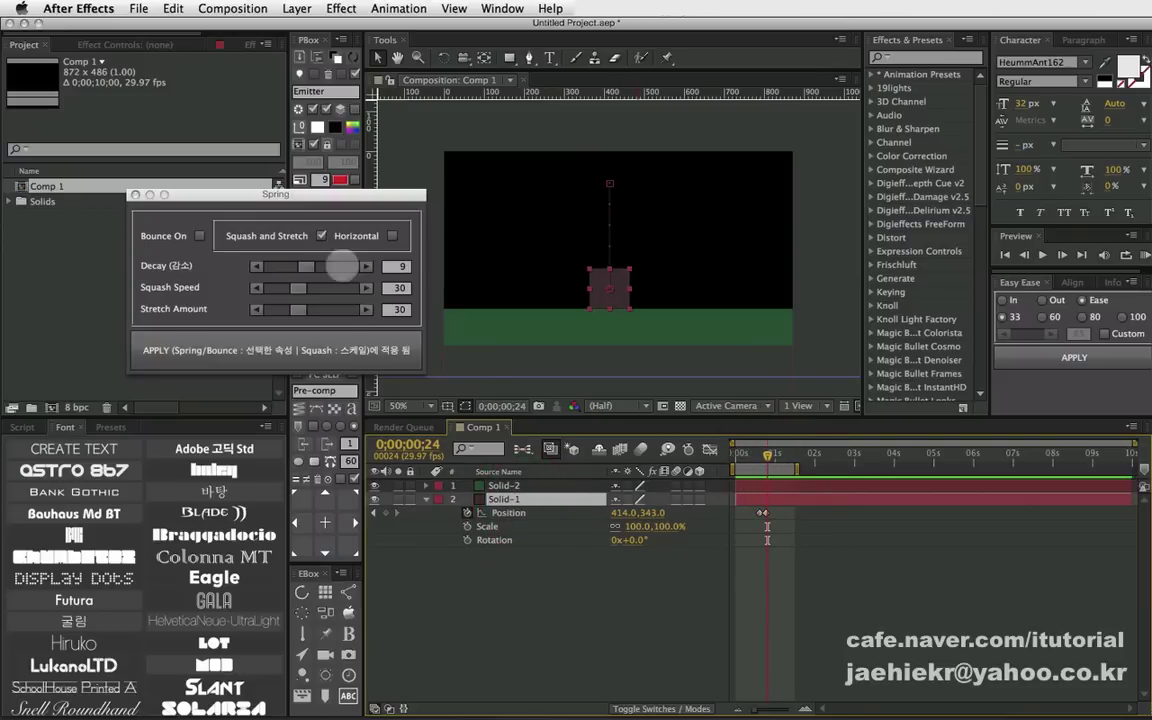
{"action": "left_click", "coordinate": [335, 348]}
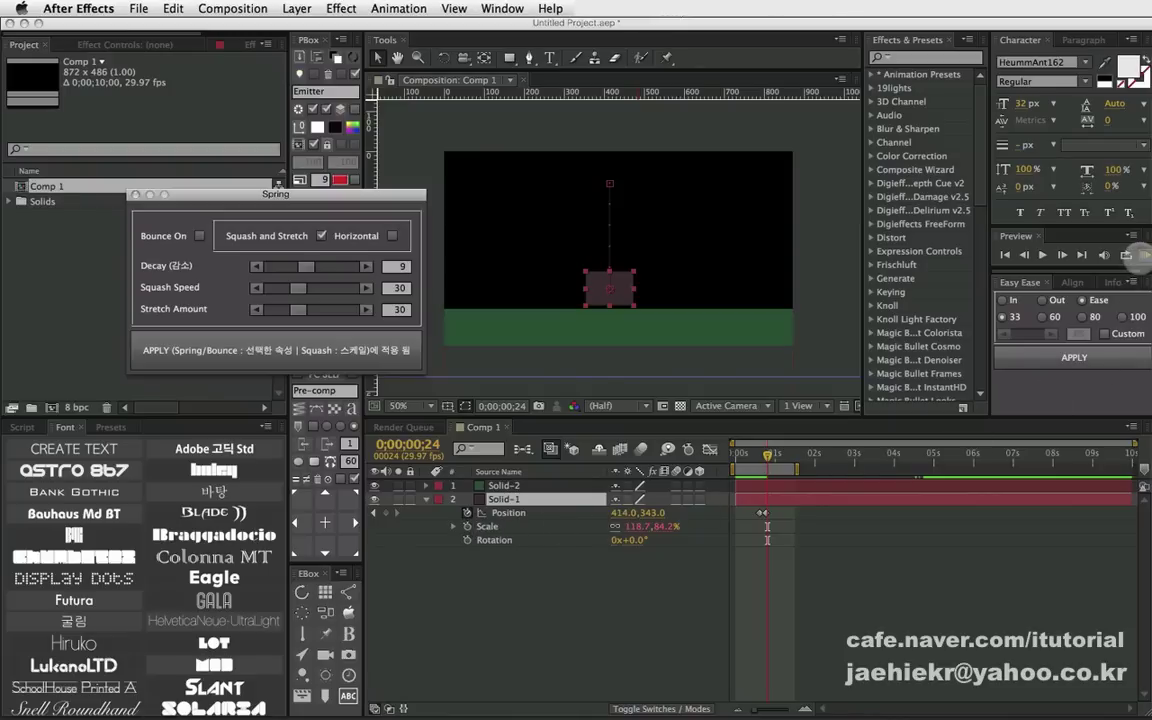
- Preview the squash and extend the work area to about 2 seconds
{"action": "left_click", "coordinate": [1130, 255]}
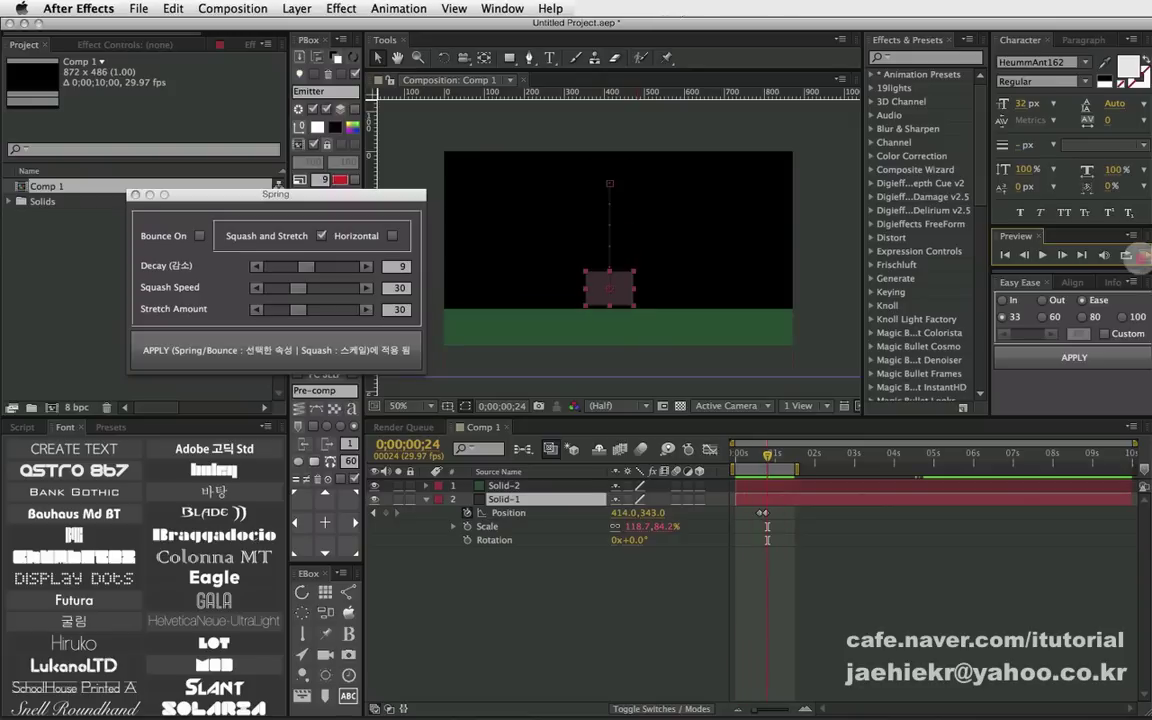
{"action": "left_click", "coordinate": [795, 469]}
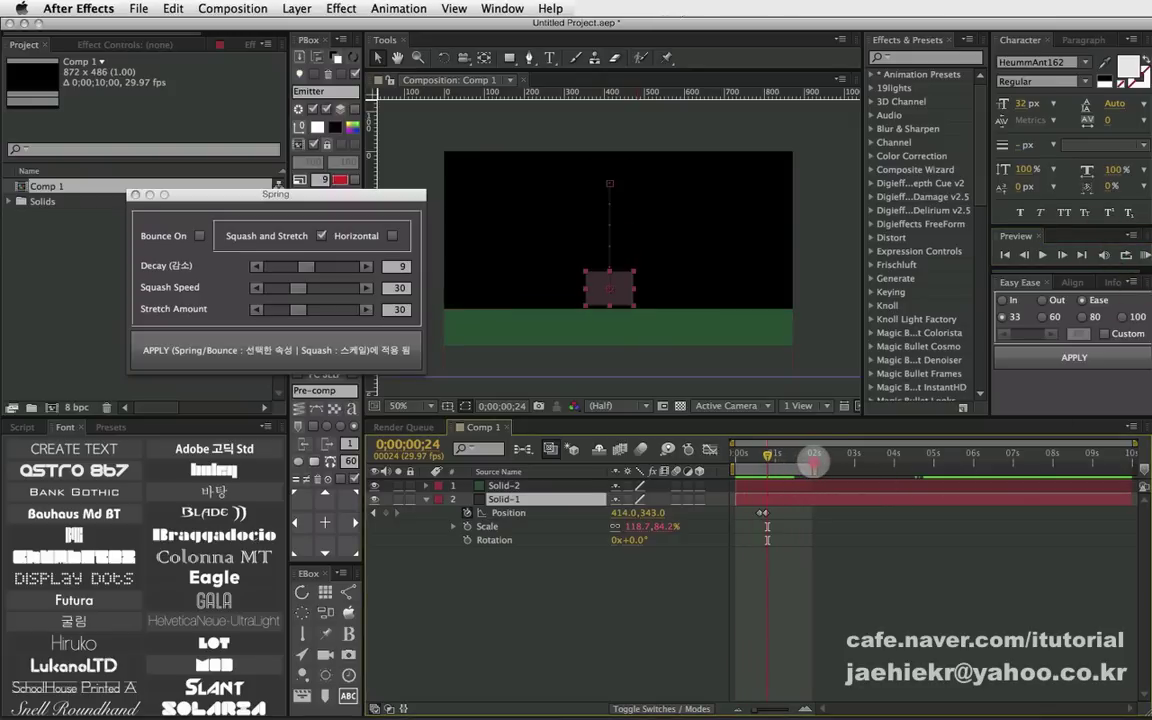
{"action": "left_click_drag", "start_coordinate": [795, 469], "coordinate": [814, 466]}
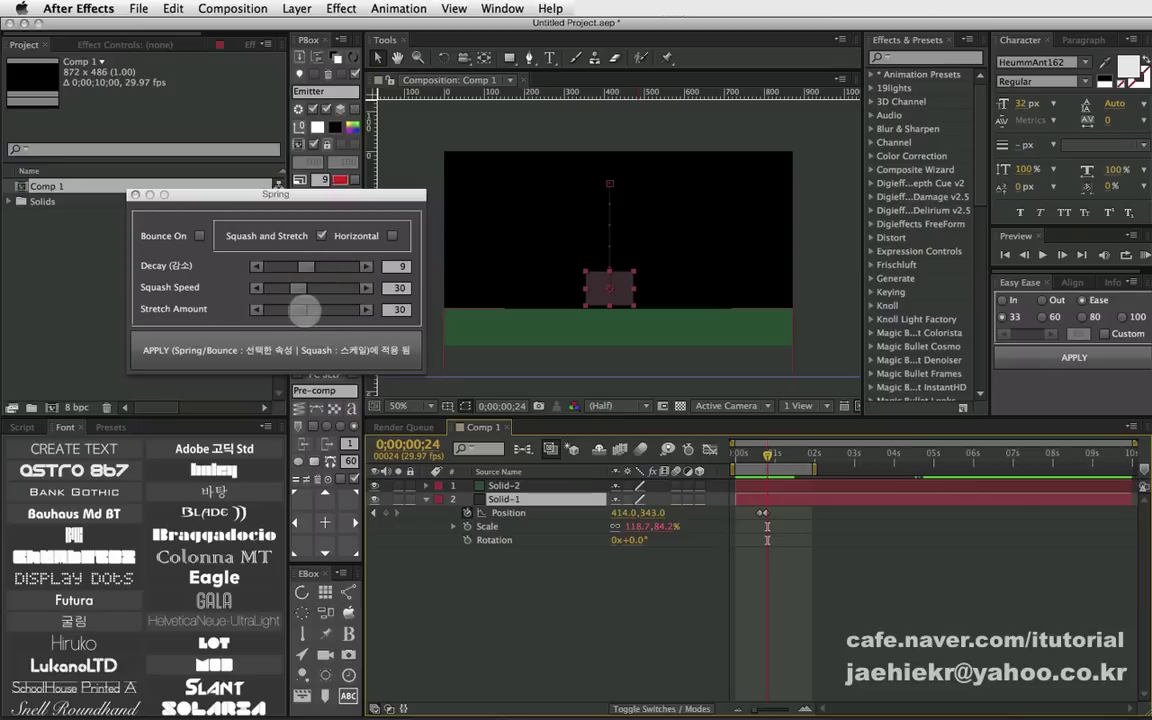
- Set Stretch Amount to 65, reapply, and preview the harder 140.5,73.2% landing squash
{"action": "left_click", "coordinate": [303, 311]}
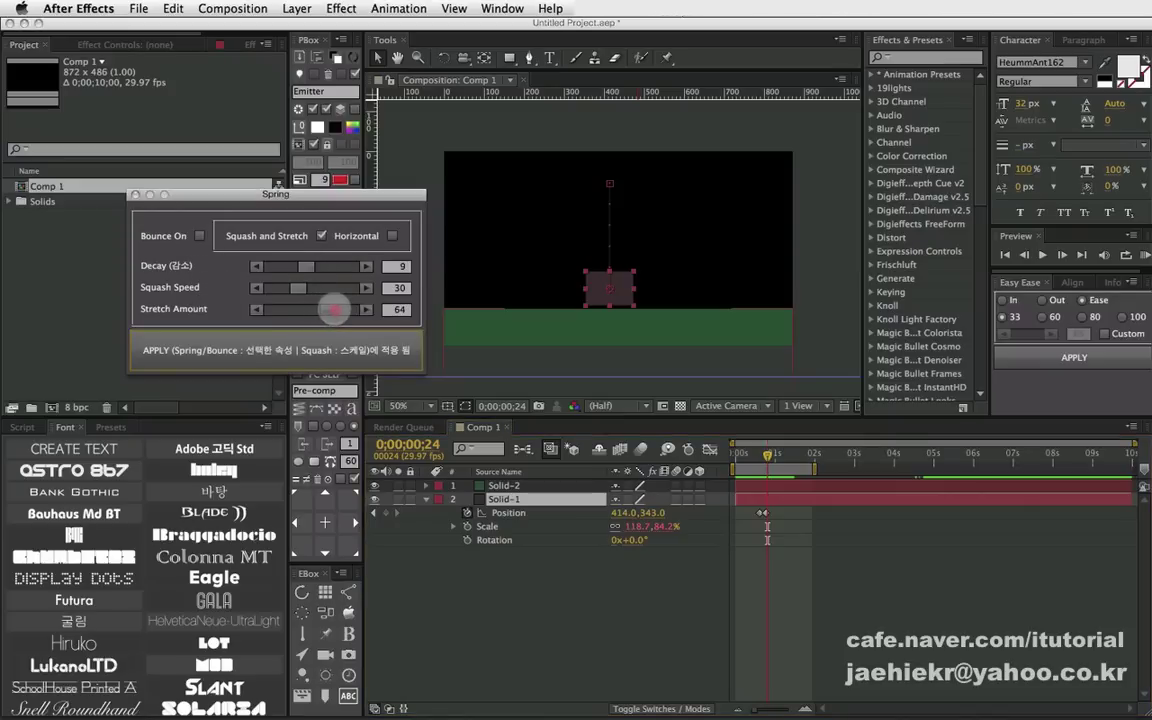
{"action": "left_click_drag", "start_coordinate": [333, 311], "coordinate": [335, 311]}
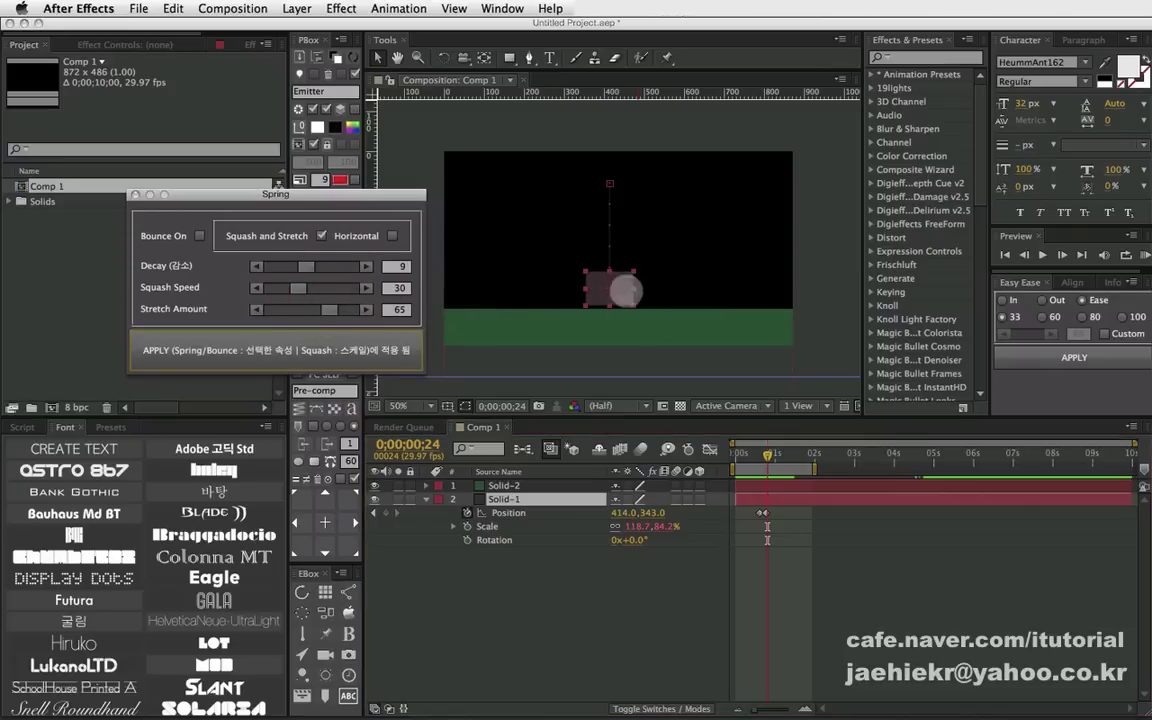
{"action": "left_click", "coordinate": [365, 351]}
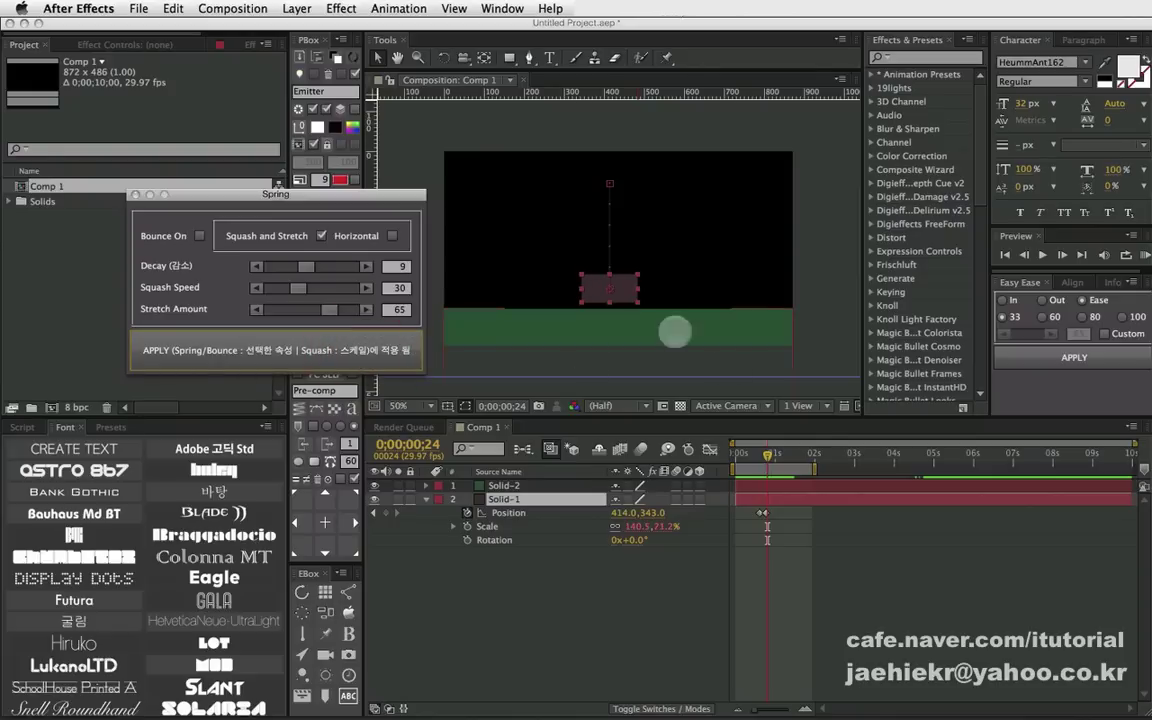
{"action": "left_click", "coordinate": [1143, 255]}
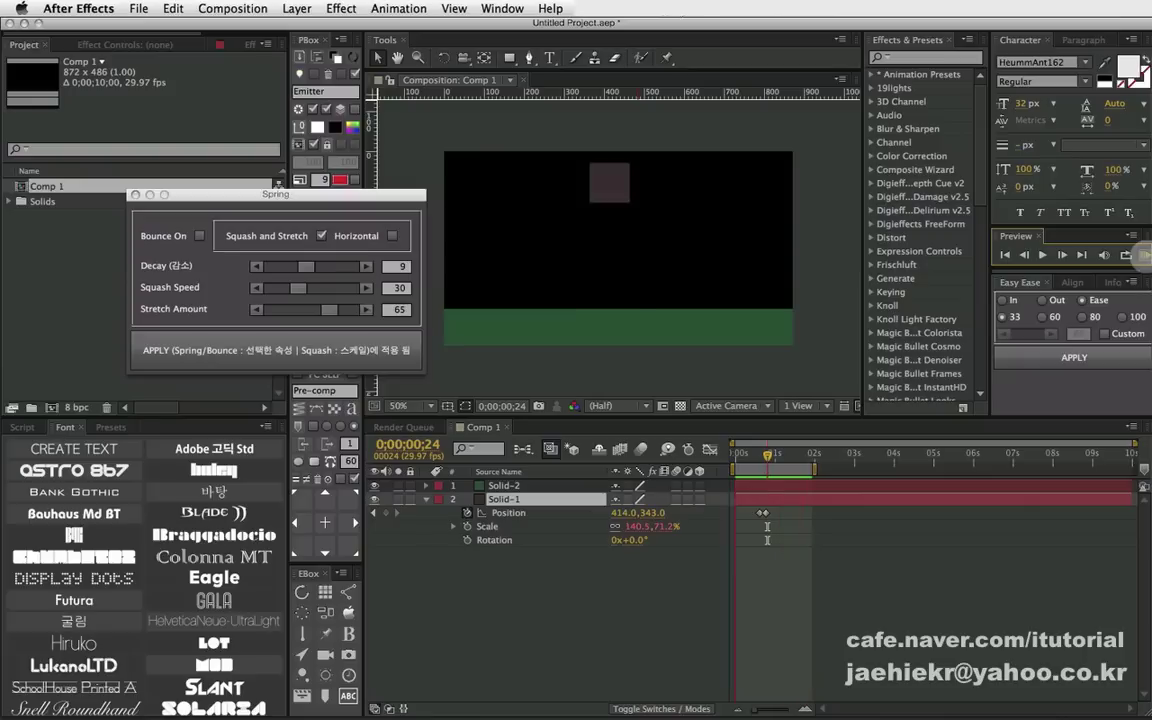
{"action": "left_click", "coordinate": [1143, 255]}
{"action": "left_click_drag", "start_coordinate": [767, 455], "coordinate": [768, 454]}
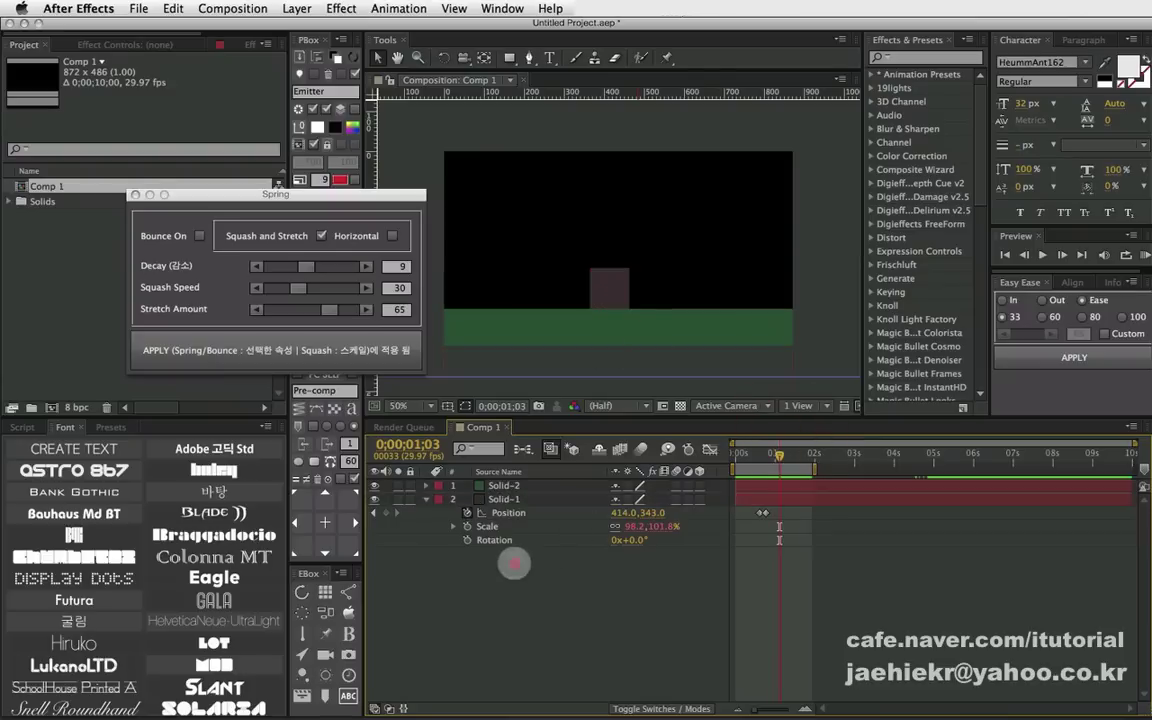
- Delete the bouncing square layer and create a new green square solid with PBox
{"action": "left_click", "coordinate": [513, 501]}
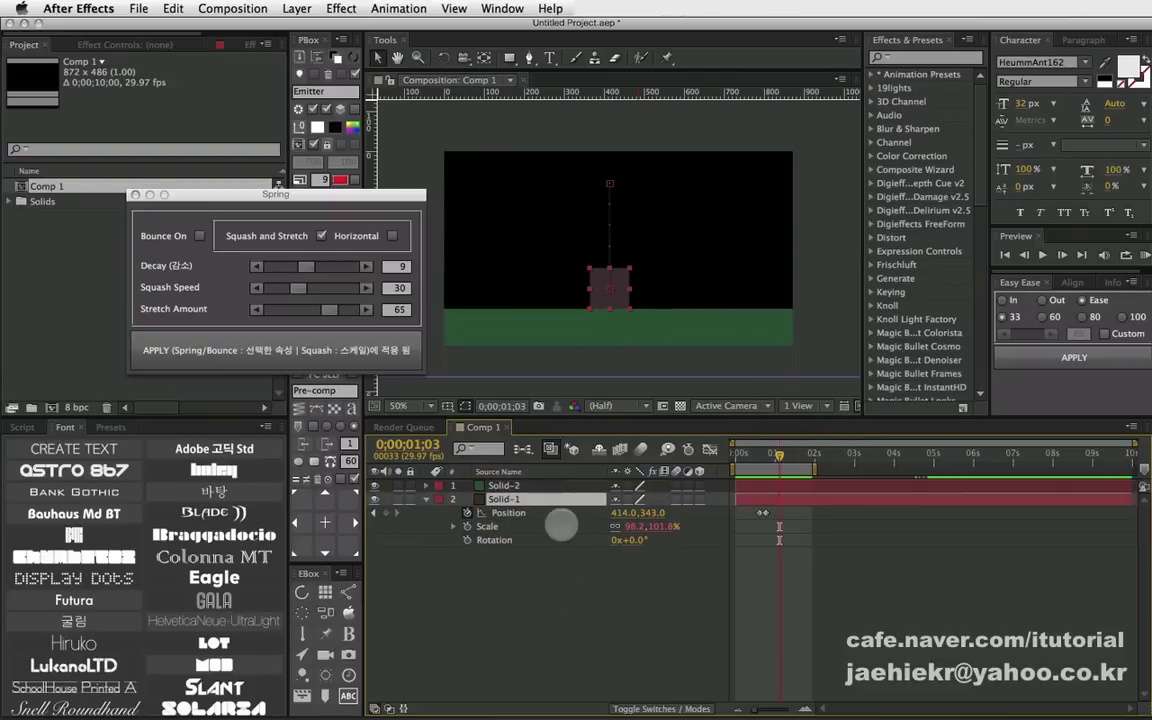
{"action": "key", "text": "Delete"}
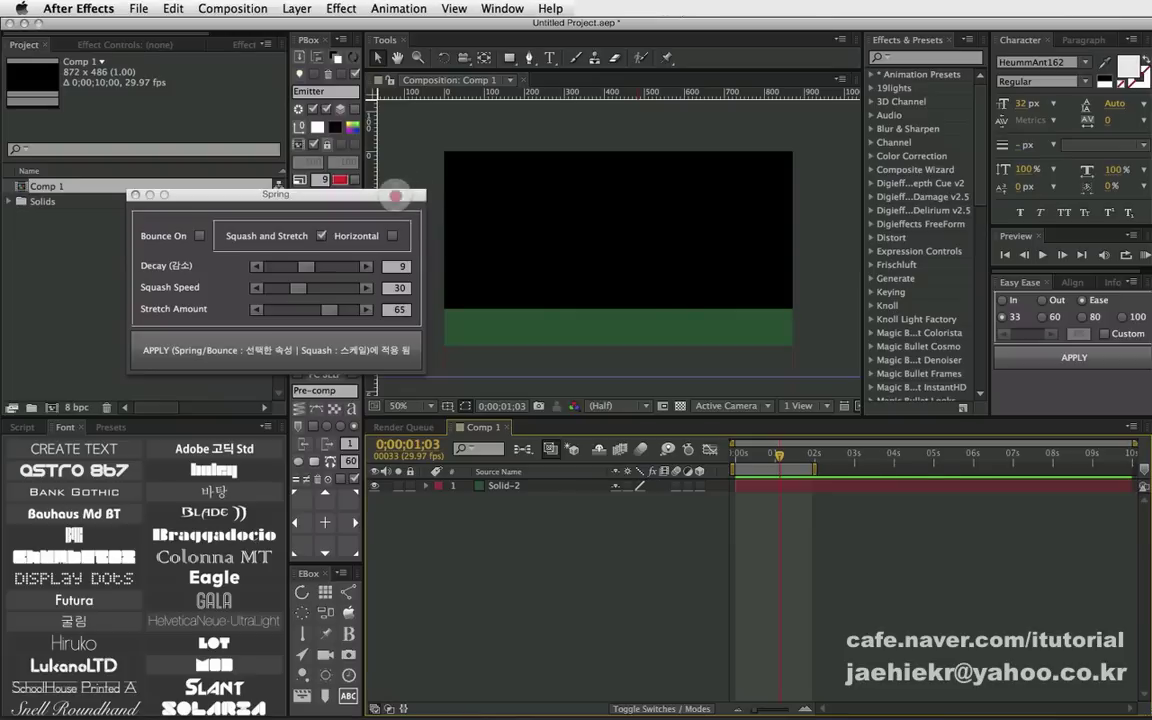
{"action": "left_click_drag", "start_coordinate": [396, 196], "coordinate": [260, 205]}
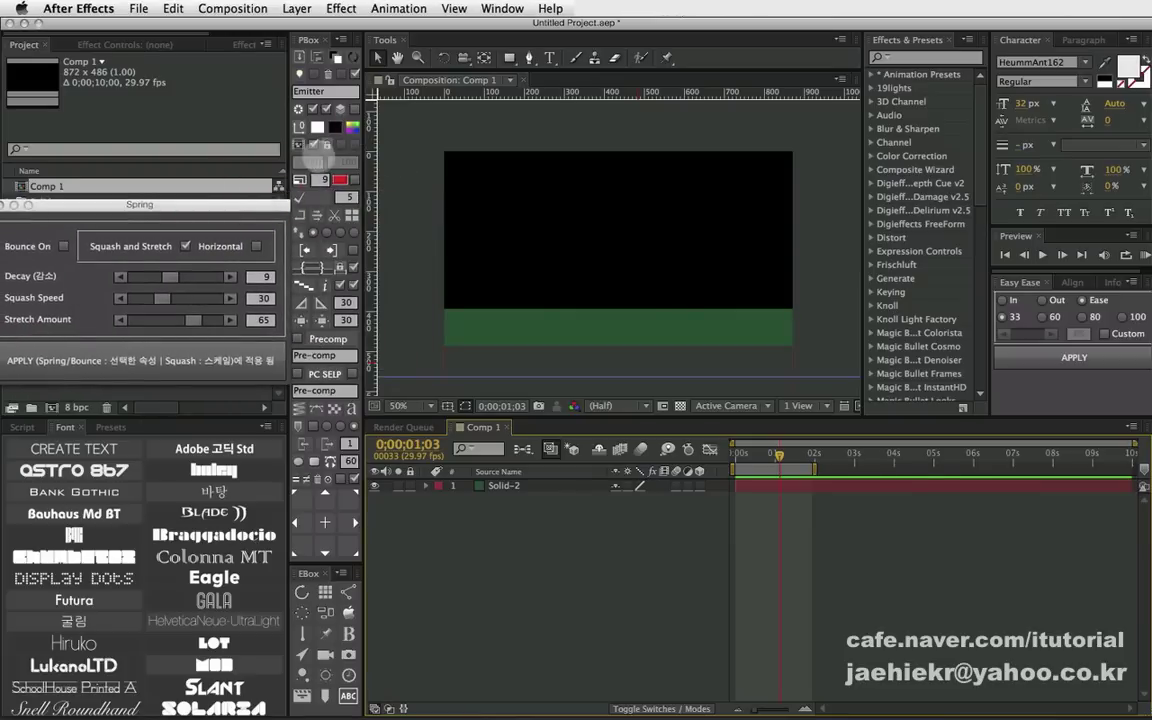
{"action": "left_click", "coordinate": [342, 123]}
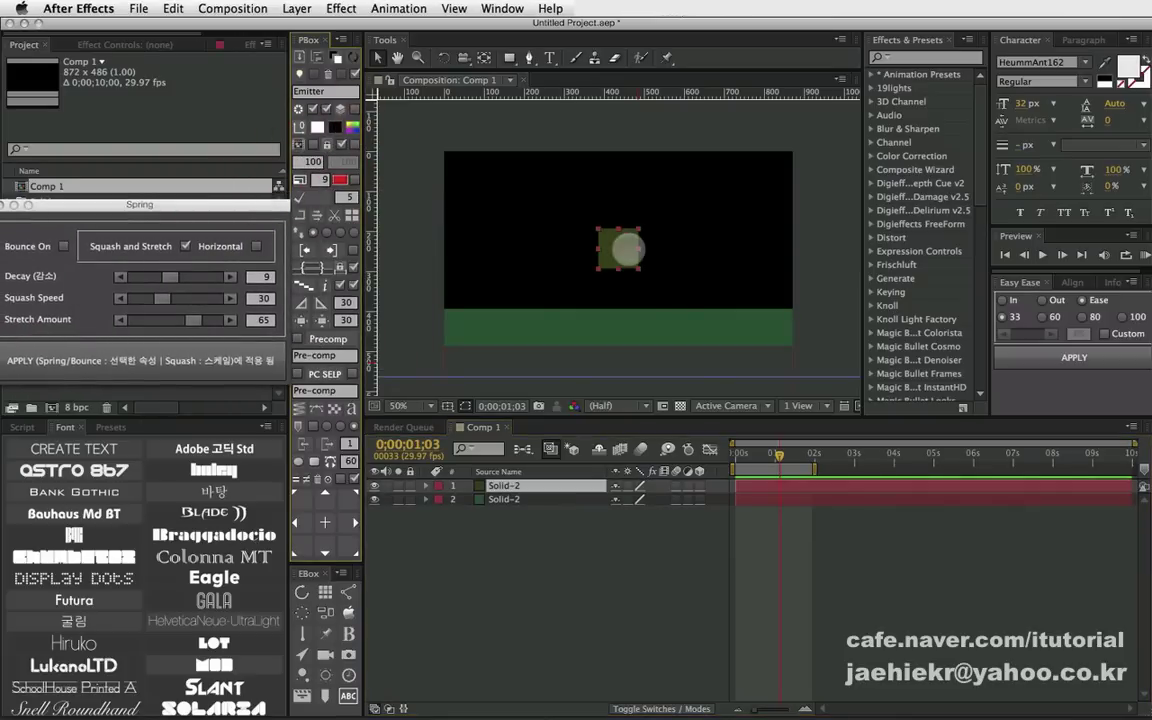
- Move the new square up near the frame top and keyframe its Position at 436,125
{"action": "left_click", "coordinate": [489, 487]}
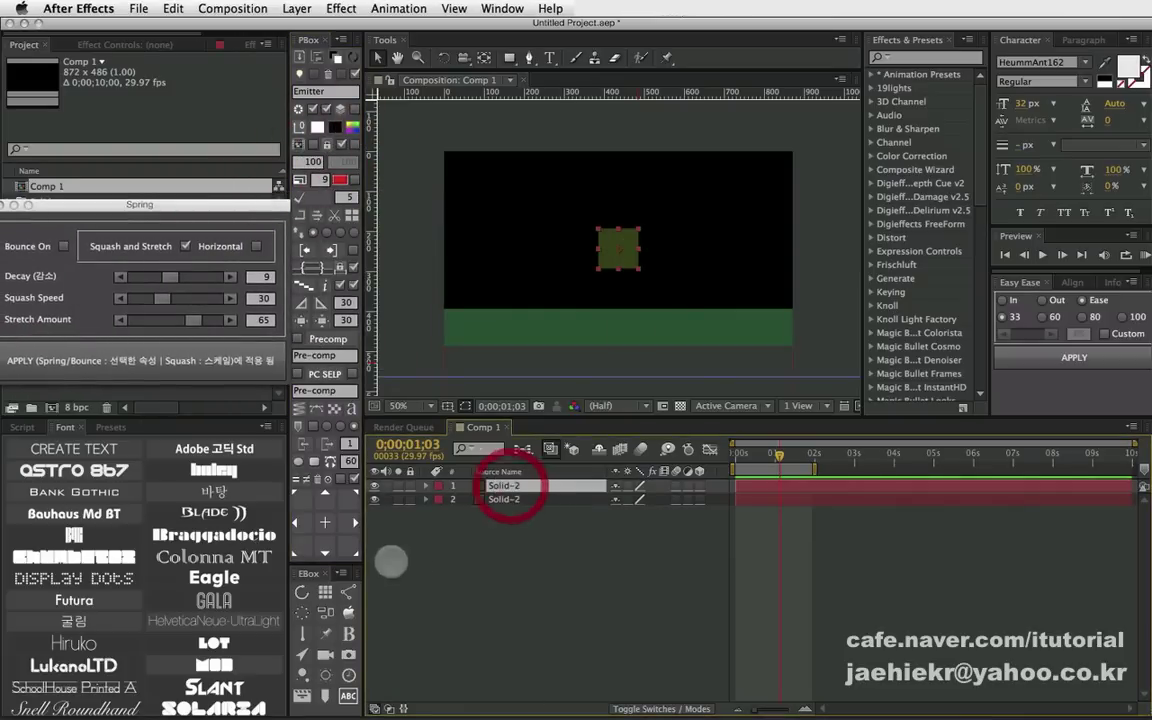
{"action": "left_click", "coordinate": [325, 478]}
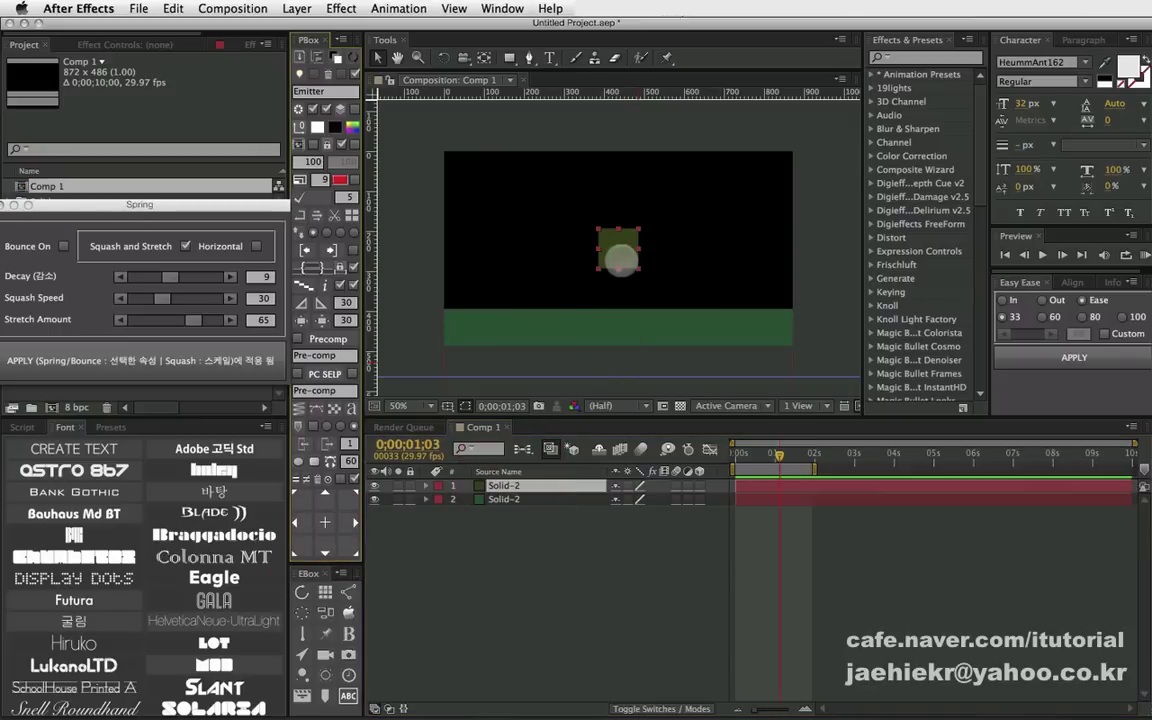
{"action": "left_click_drag", "start_coordinate": [620, 260], "coordinate": [614, 181]}
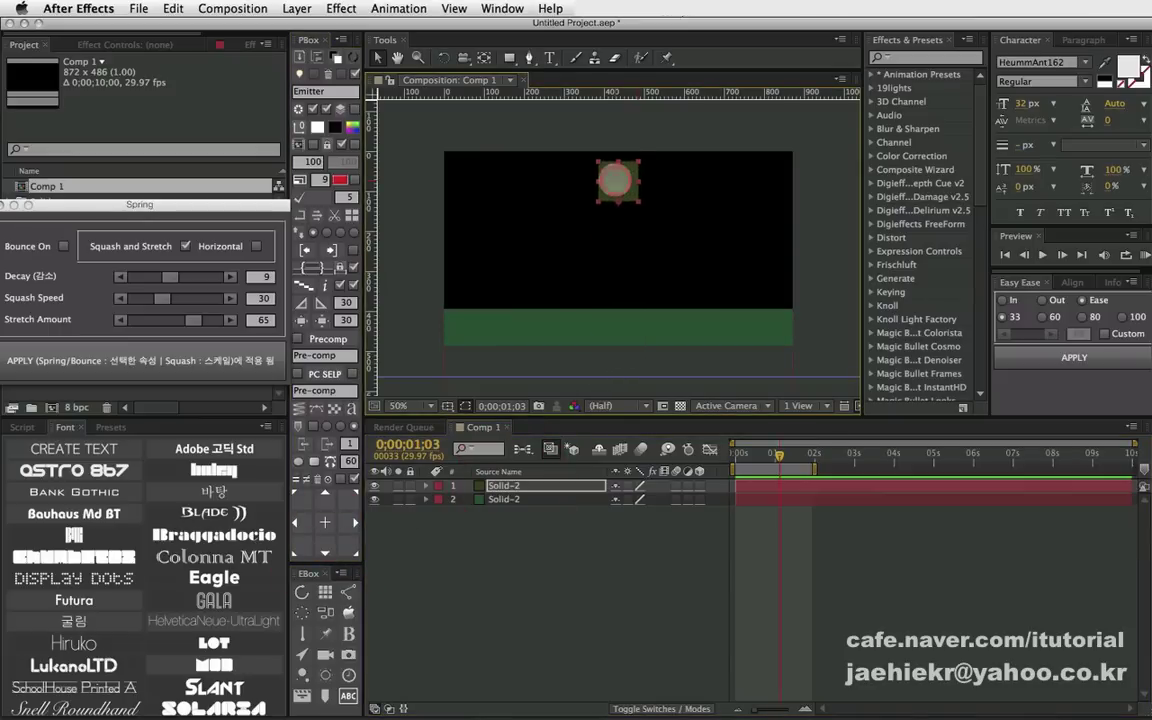
{"action": "left_click", "coordinate": [505, 487]}
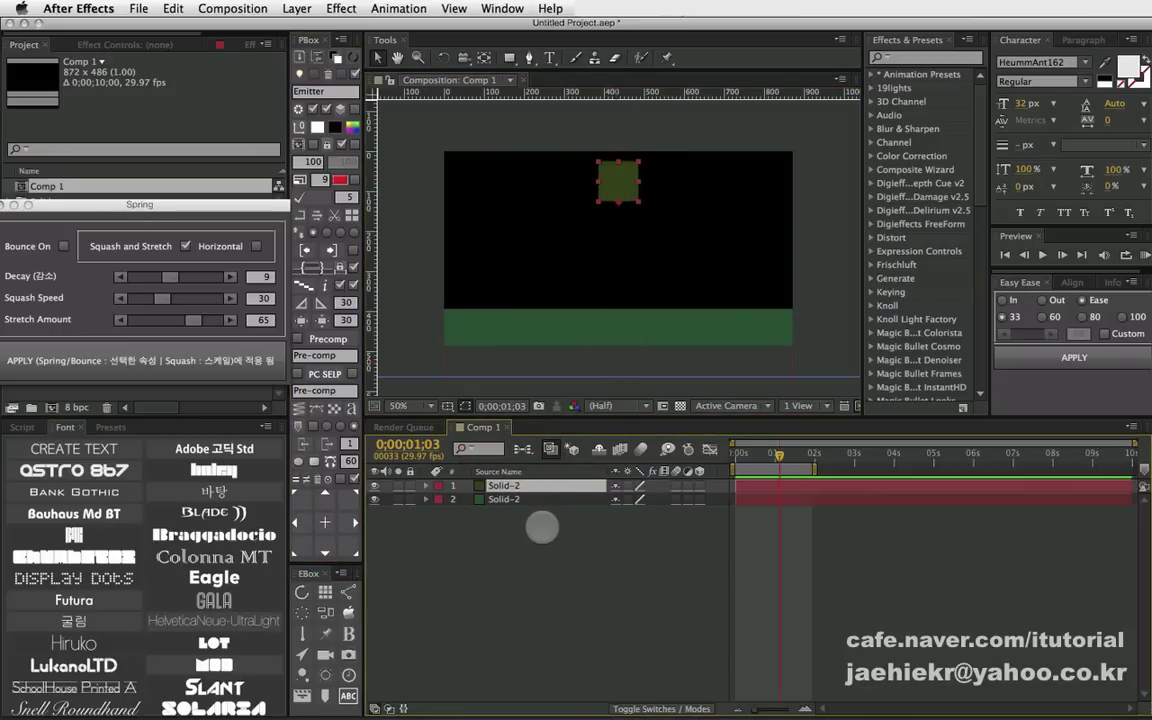
{"action": "key", "text": "p"}
{"action": "left_click", "coordinate": [467, 499]}
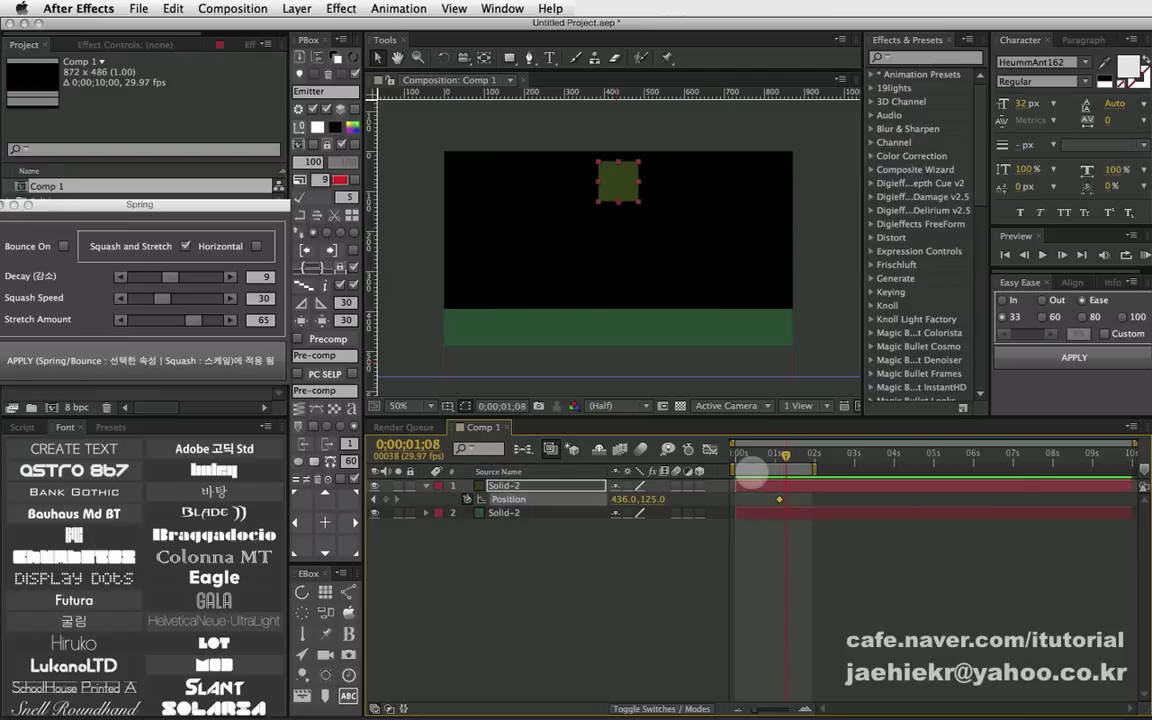
- Drop the square onto the ground strip a few frames later and apply the spring bounce
{"action": "left_click_drag", "start_coordinate": [618, 181], "coordinate": [620, 279]}
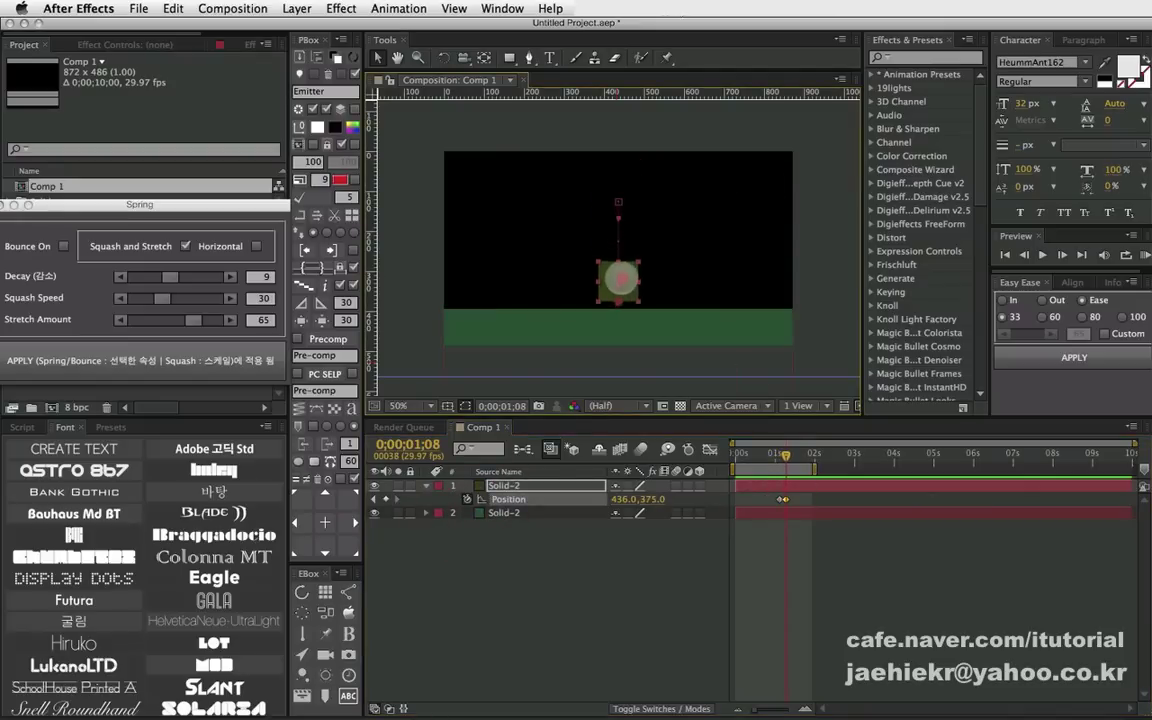
{"action": "left_click", "coordinate": [617, 571]}
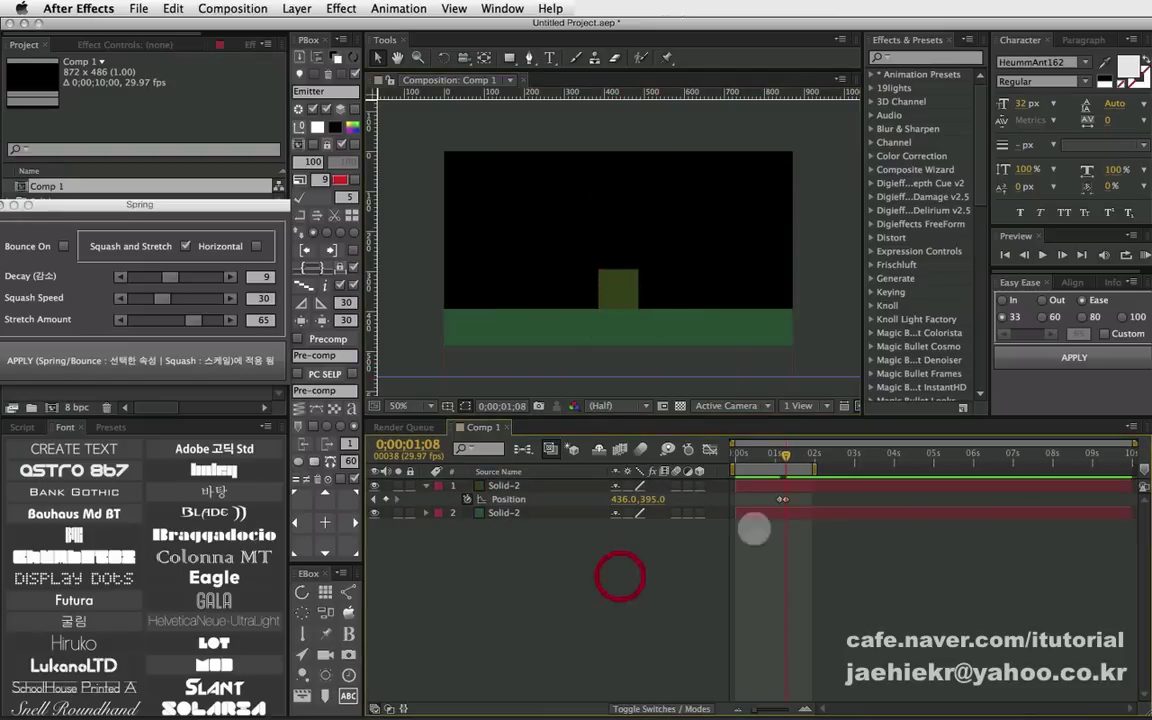
{"action": "left_click_drag", "start_coordinate": [753, 457], "coordinate": [790, 455]}
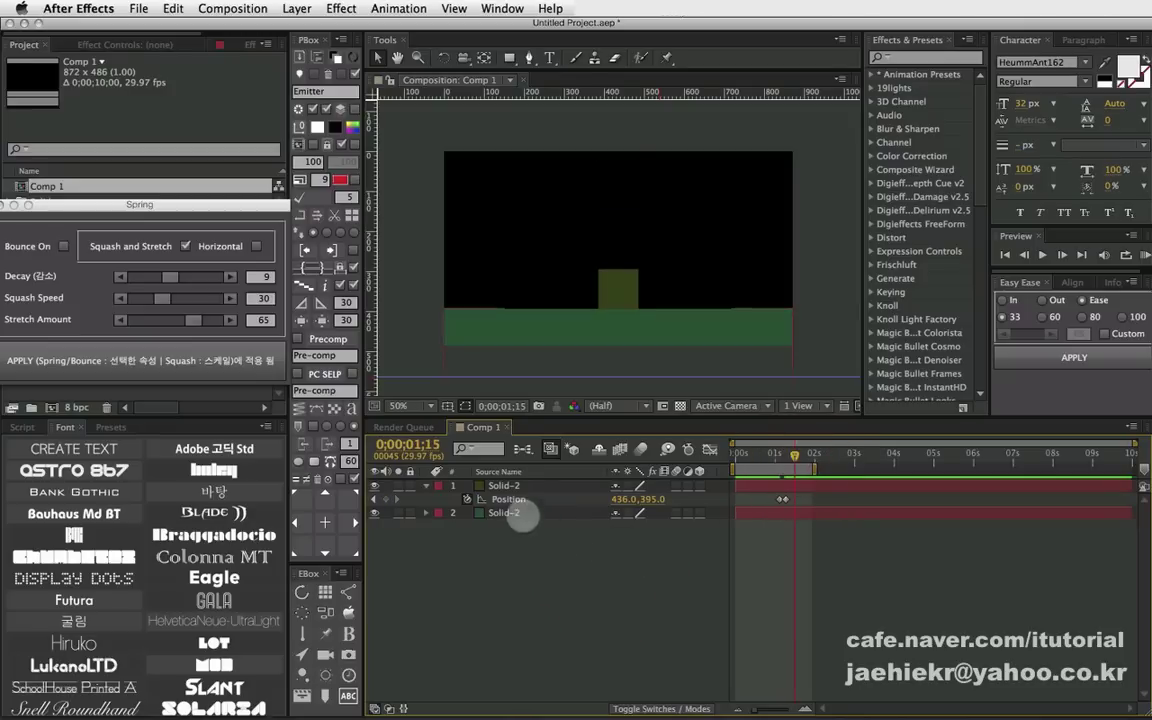
{"action": "left_click", "coordinate": [495, 485]}
{"action": "left_click_drag", "start_coordinate": [222, 207], "coordinate": [292, 186]}
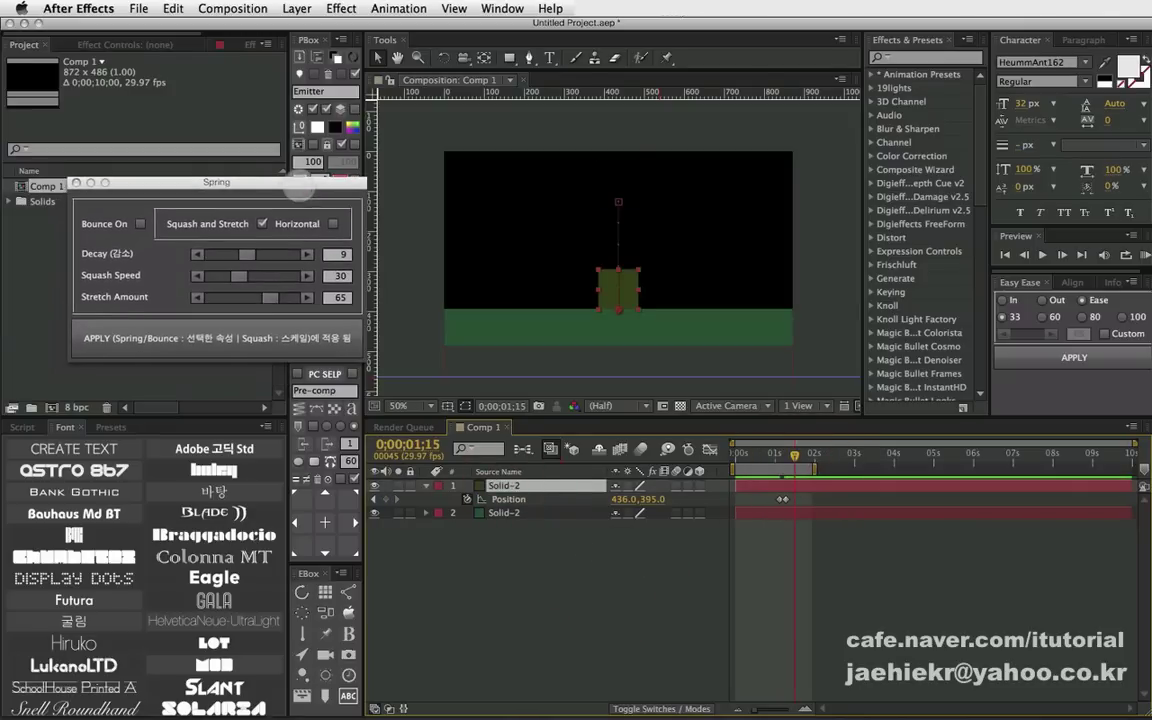
{"action": "left_click", "coordinate": [258, 338]}
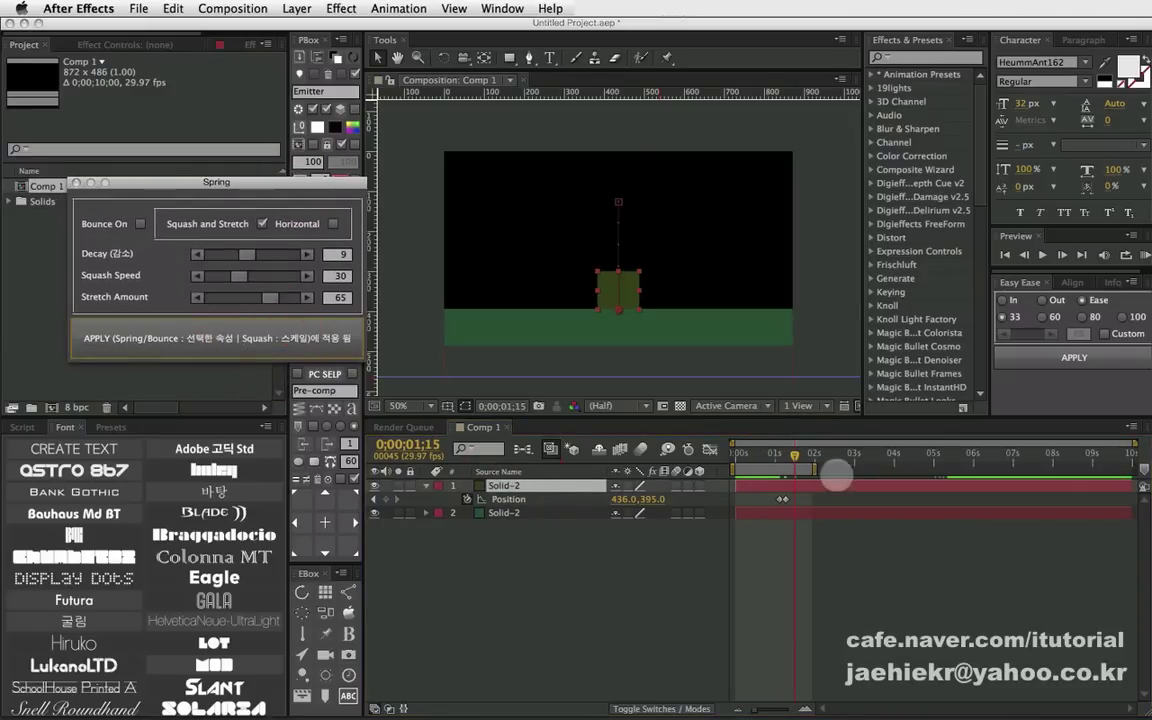
- Preview the bounce, try Decay 14 and then Decay 2, and reapply the spring
{"action": "mouse_move", "coordinate": [771, 456]}
{"action": "left_mouse_down"}
{"action": "mouse_move", "coordinate": [795, 456]}
{"action": "mouse_move", "coordinate": [780, 455]}
{"action": "left_mouse_up"}
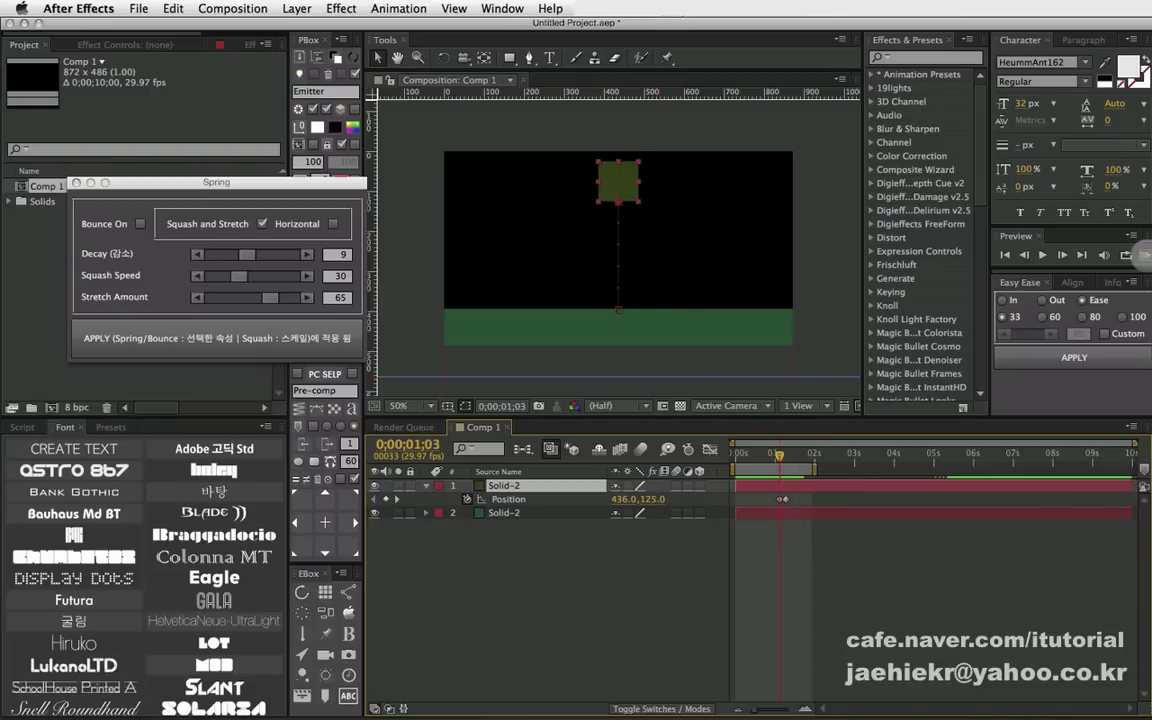
{"action": "left_click", "coordinate": [1140, 255]}
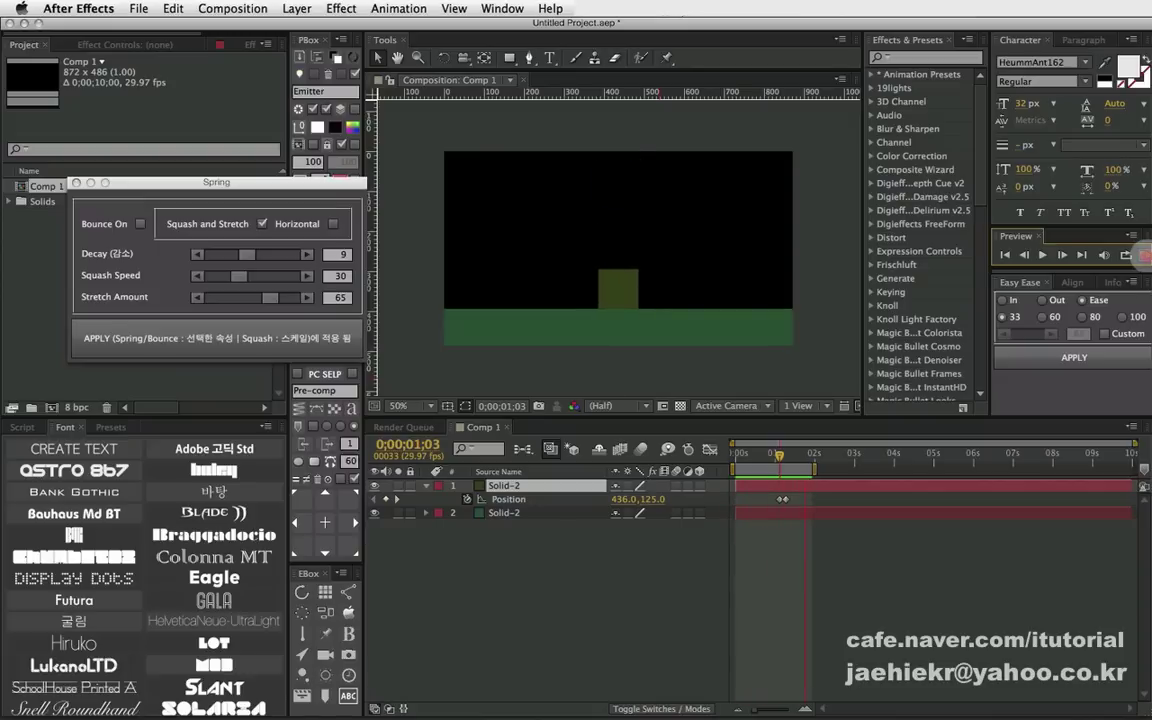
{"action": "left_click", "coordinate": [1143, 255]}
{"action": "left_click_drag", "start_coordinate": [814, 468], "coordinate": [835, 468]}
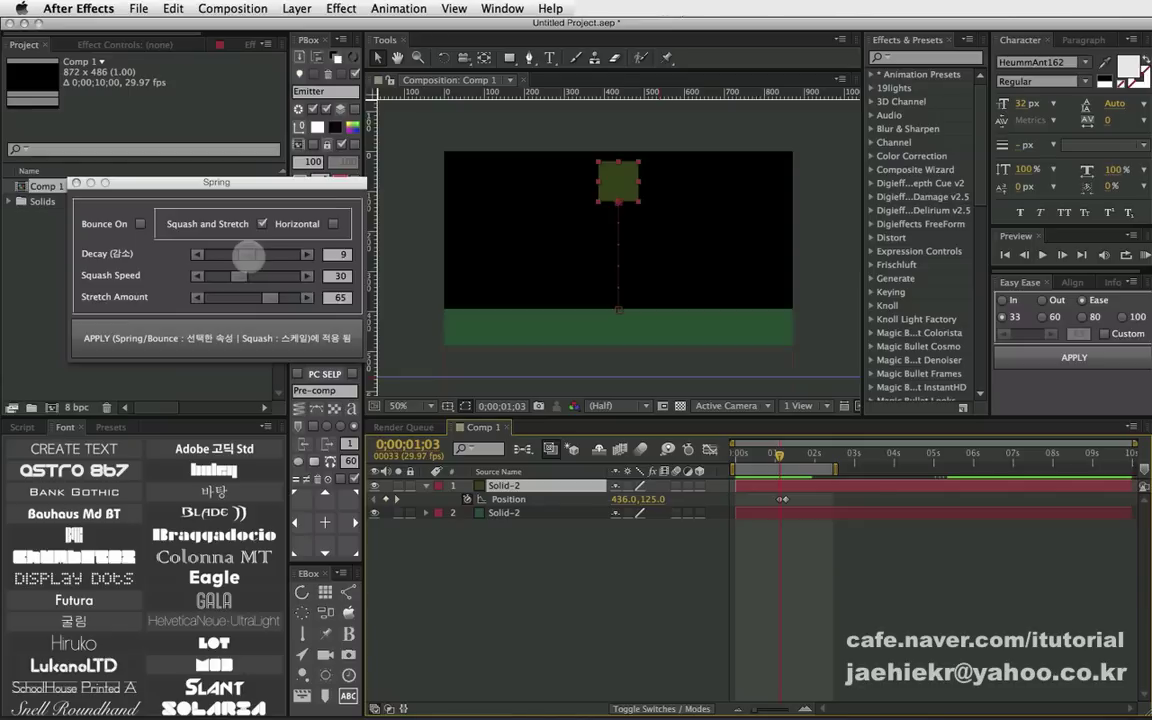
{"action": "left_click", "coordinate": [248, 256]}
{"action": "left_click_drag", "start_coordinate": [268, 256], "coordinate": [270, 256]}
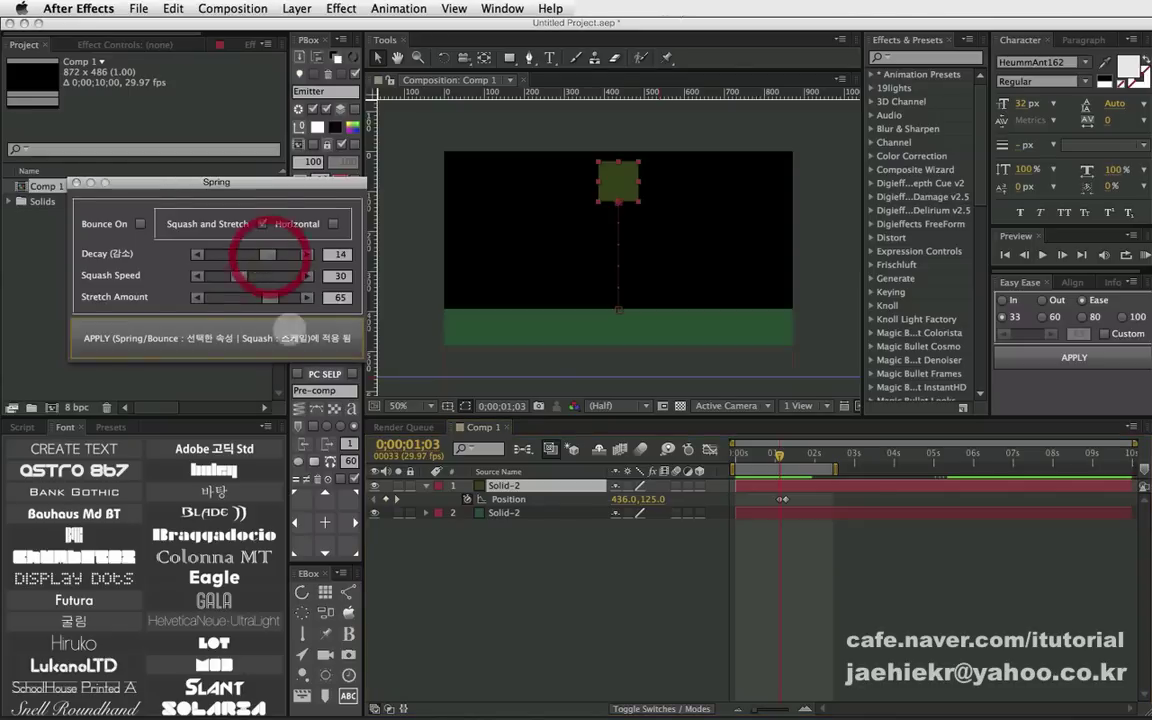
{"action": "key", "text": "space"}
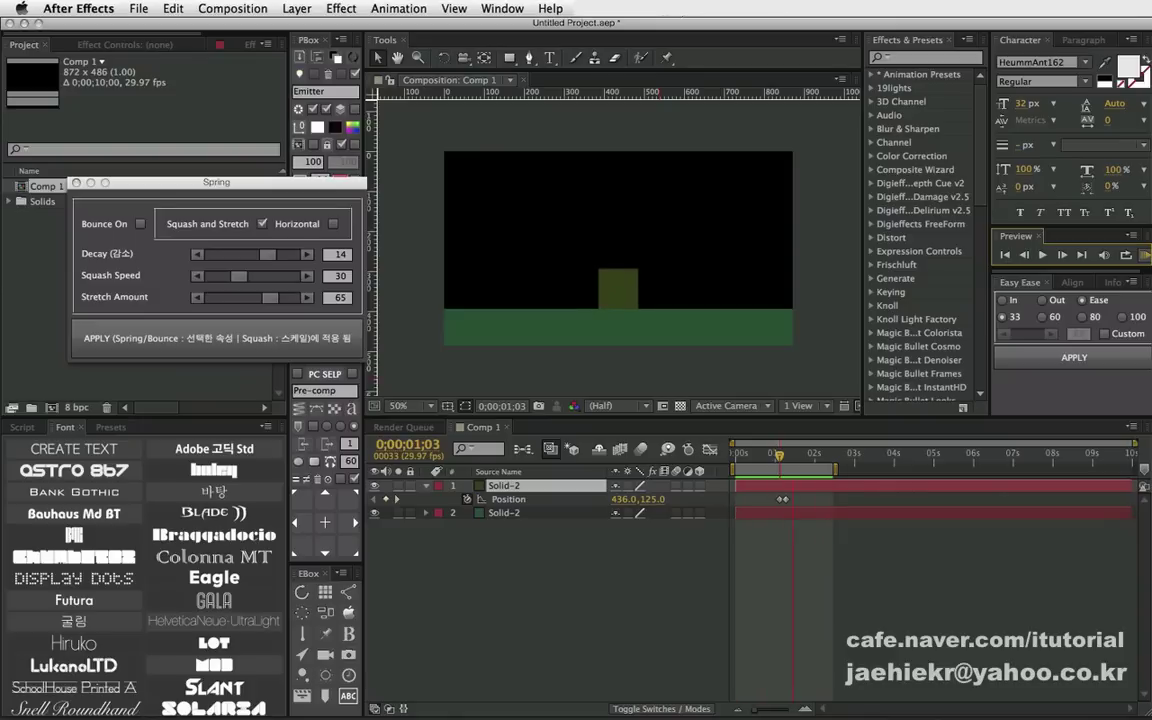
{"action": "key", "text": "space"}
{"action": "left_click_drag", "start_coordinate": [258, 254], "coordinate": [225, 255]}
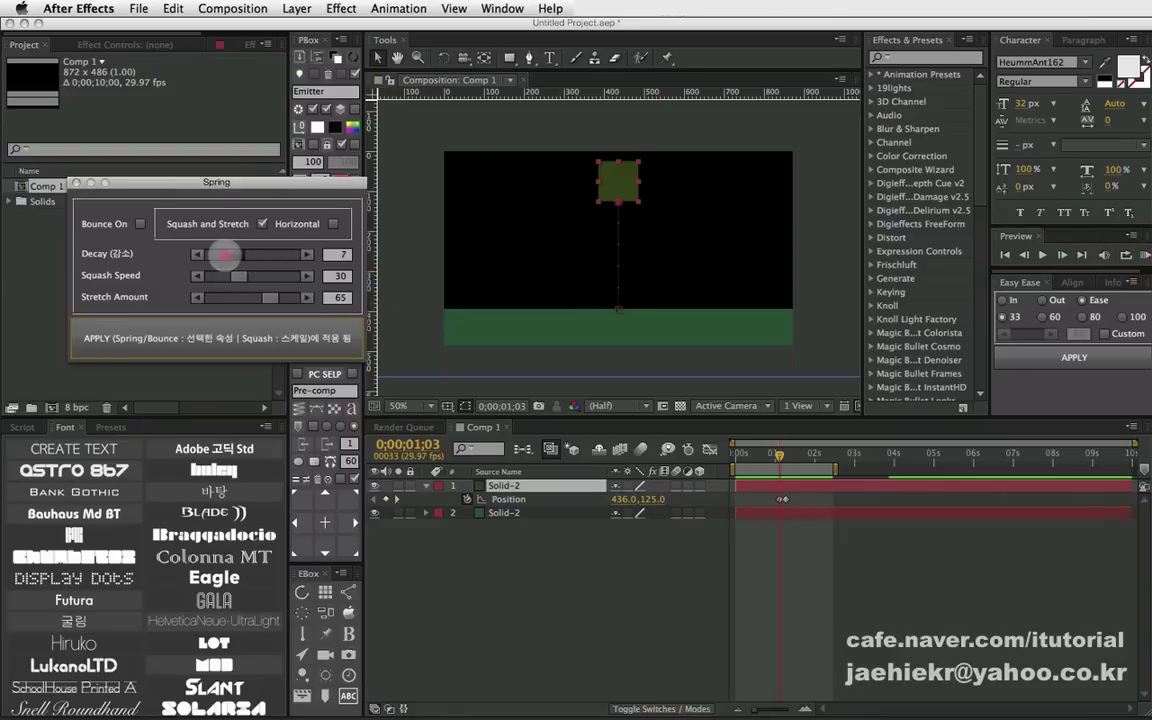
{"action": "left_click", "coordinate": [262, 338]}
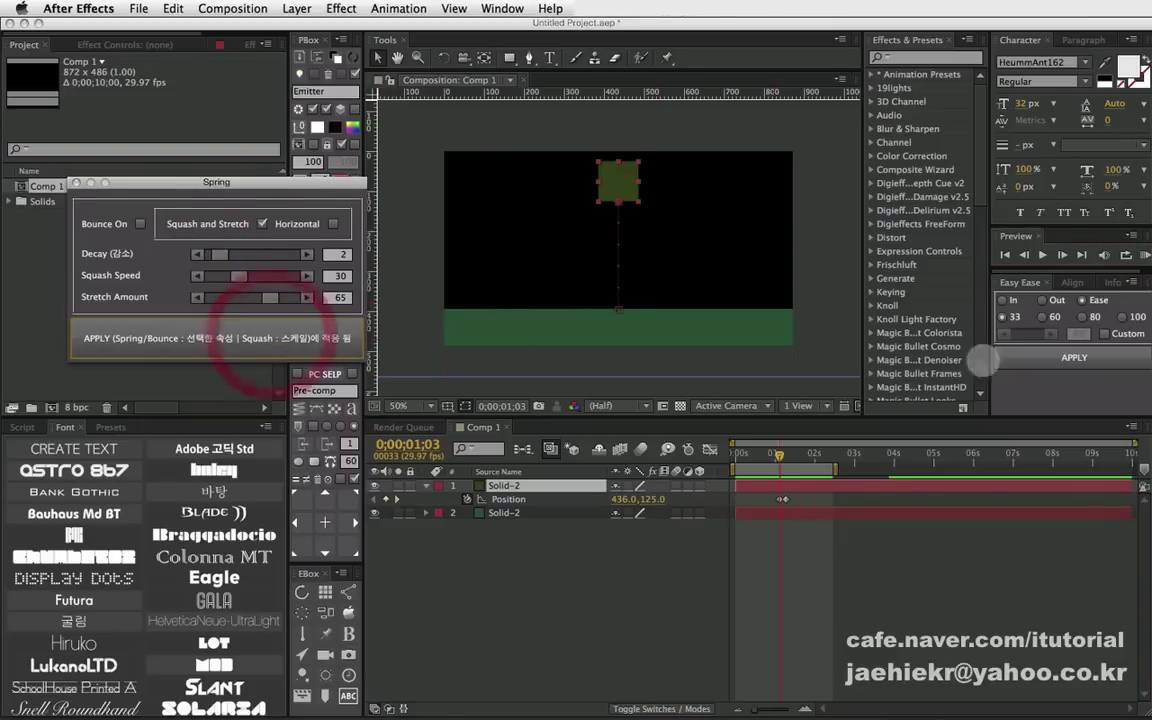
- Preview again, then set Decay to 9 and reapply the spring
{"action": "left_click", "coordinate": [1127, 254]}
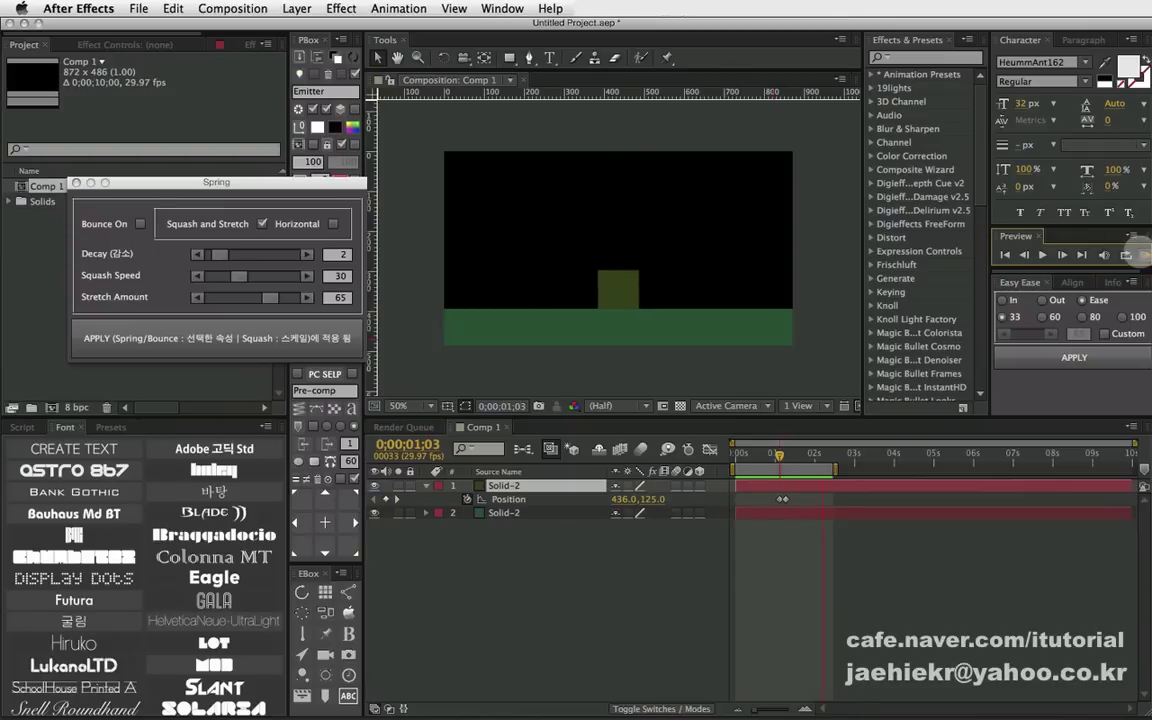
{"action": "left_click_drag", "start_coordinate": [219, 254], "coordinate": [240, 256]}
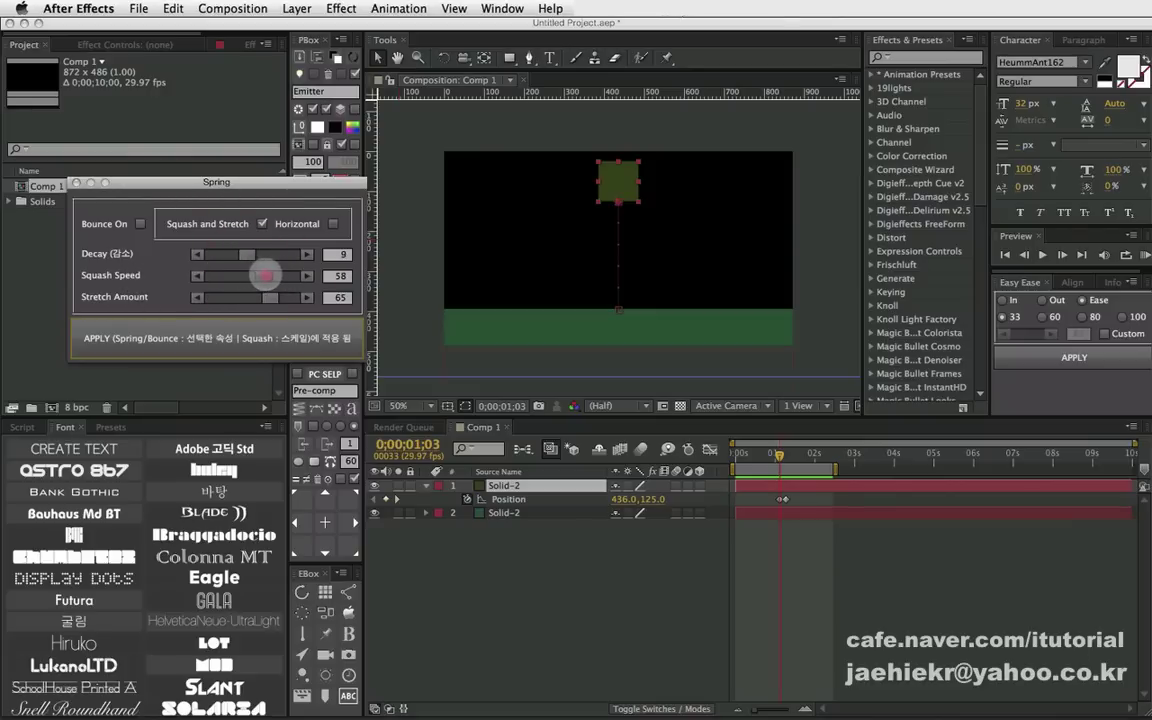
{"action": "left_click", "coordinate": [288, 330]}
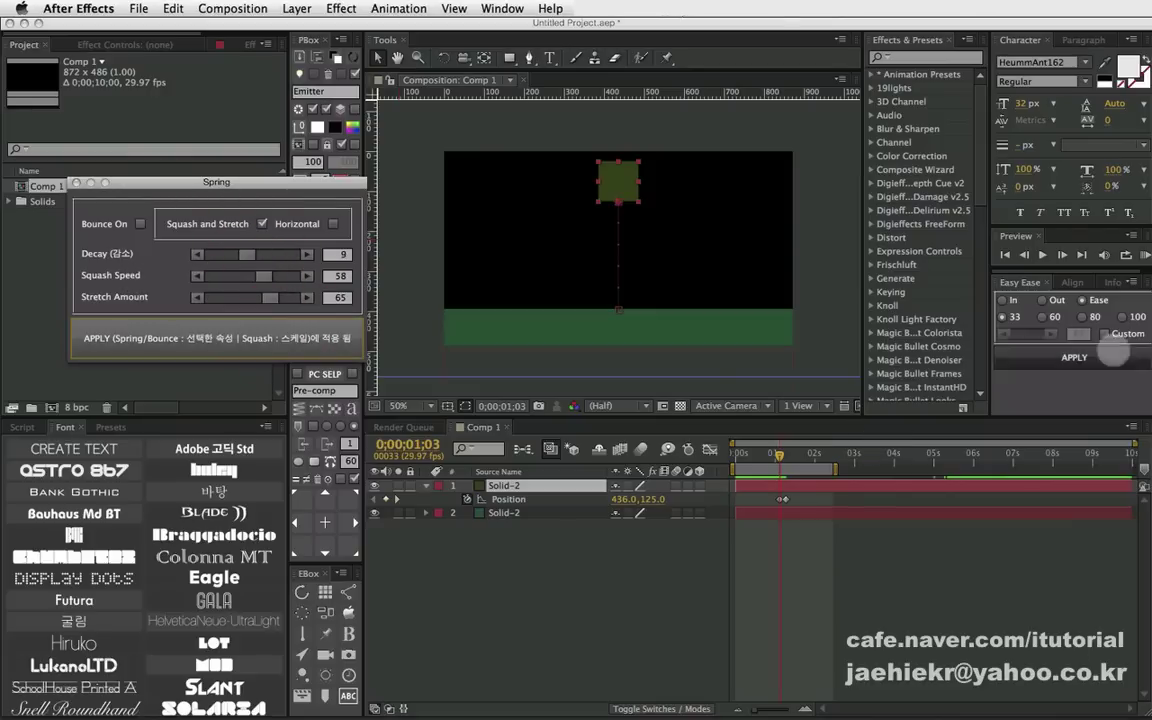
{"action": "left_click", "coordinate": [1115, 350]}
{"action": "left_click", "coordinate": [1130, 255]}
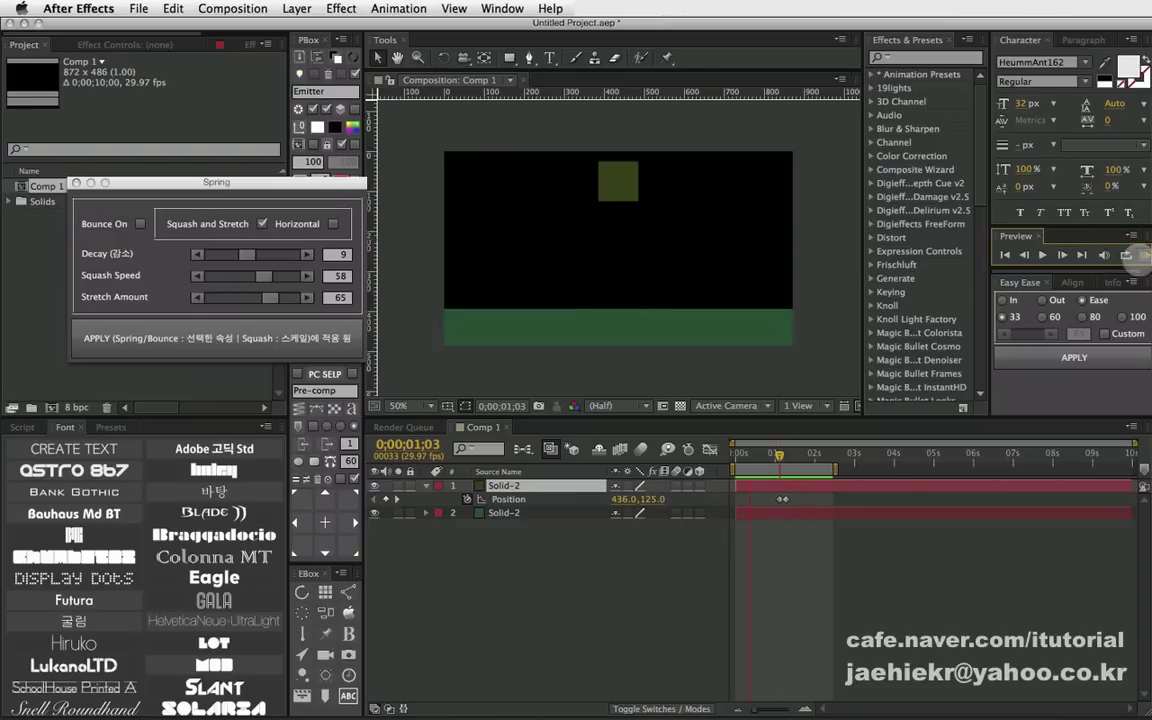
{"action": "left_click", "coordinate": [1135, 255]}
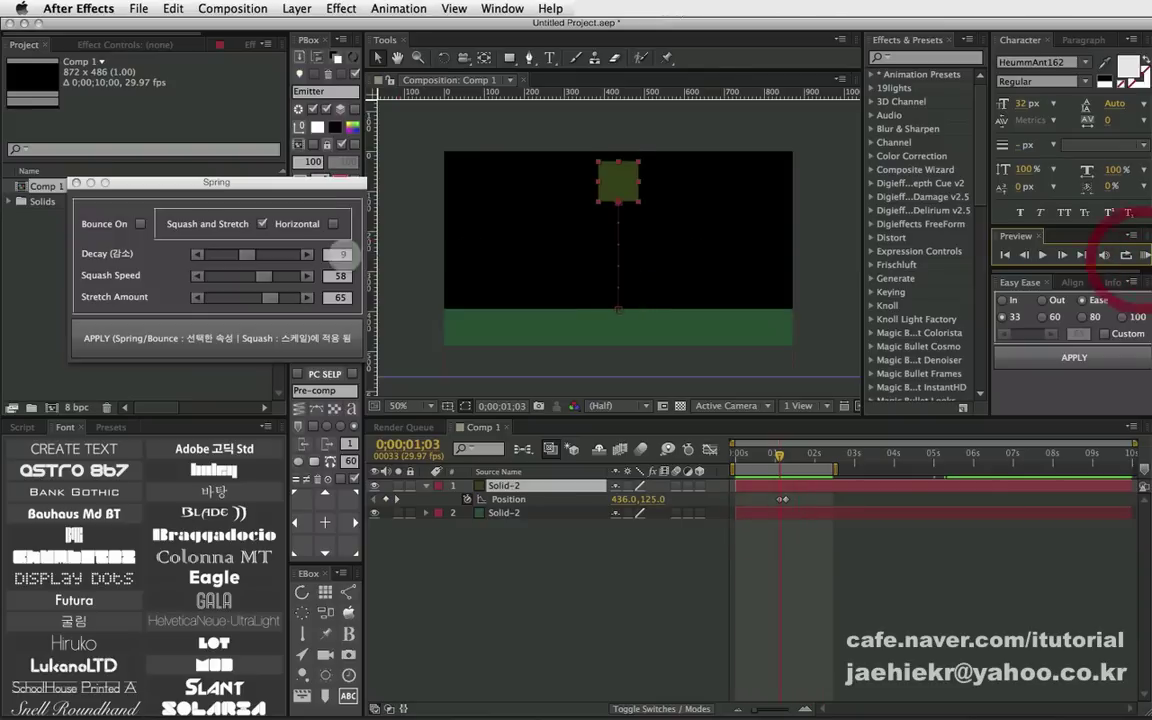
- Set Squash Speed to 22 and Stretch Amount to 86, previewing each change
{"action": "left_click", "coordinate": [249, 276]}
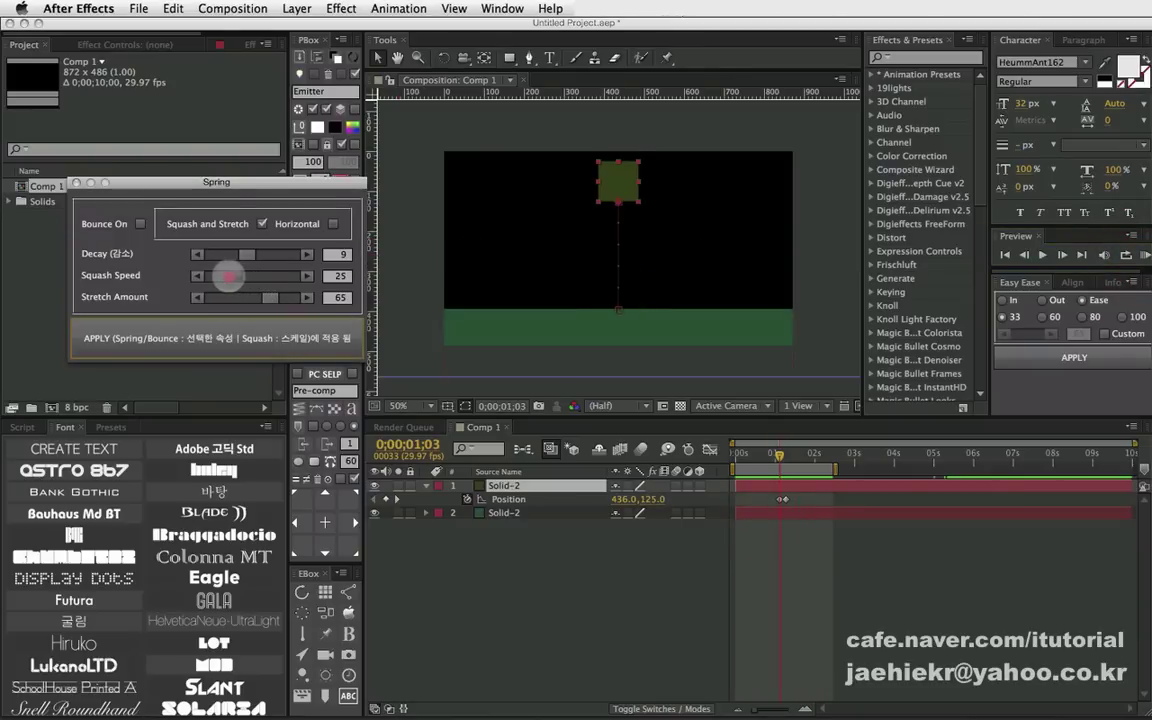
{"action": "left_click_drag", "start_coordinate": [229, 277], "coordinate": [231, 277]}
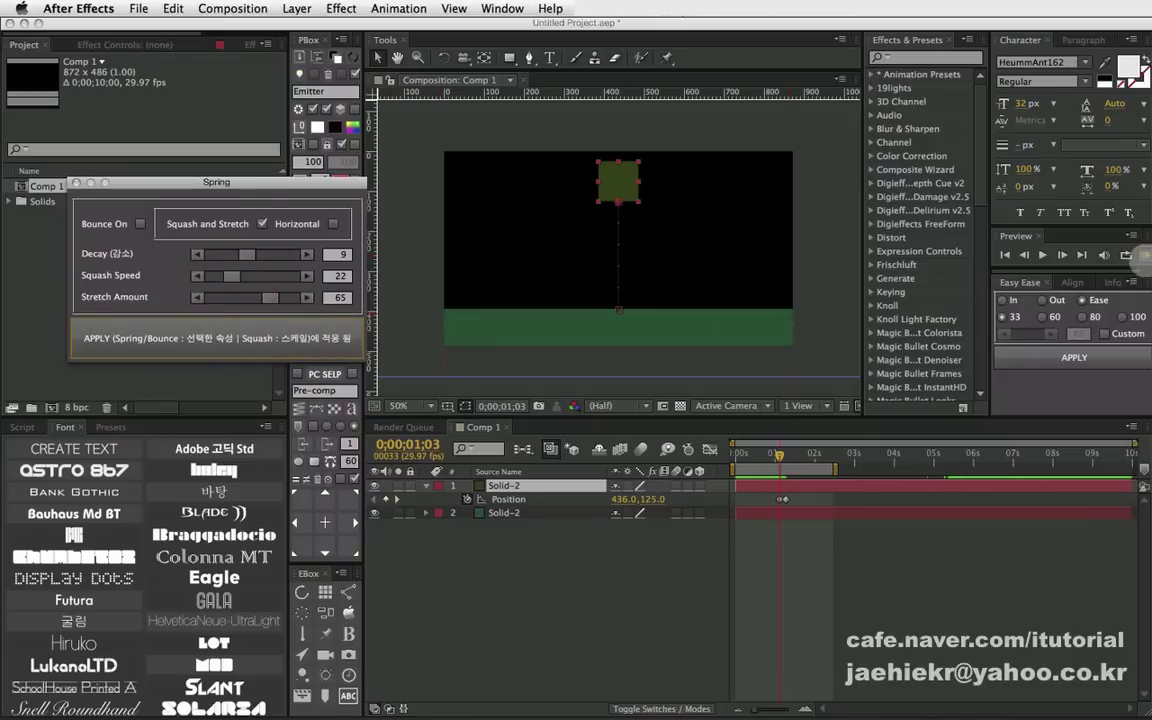
{"action": "left_click", "coordinate": [1135, 255]}
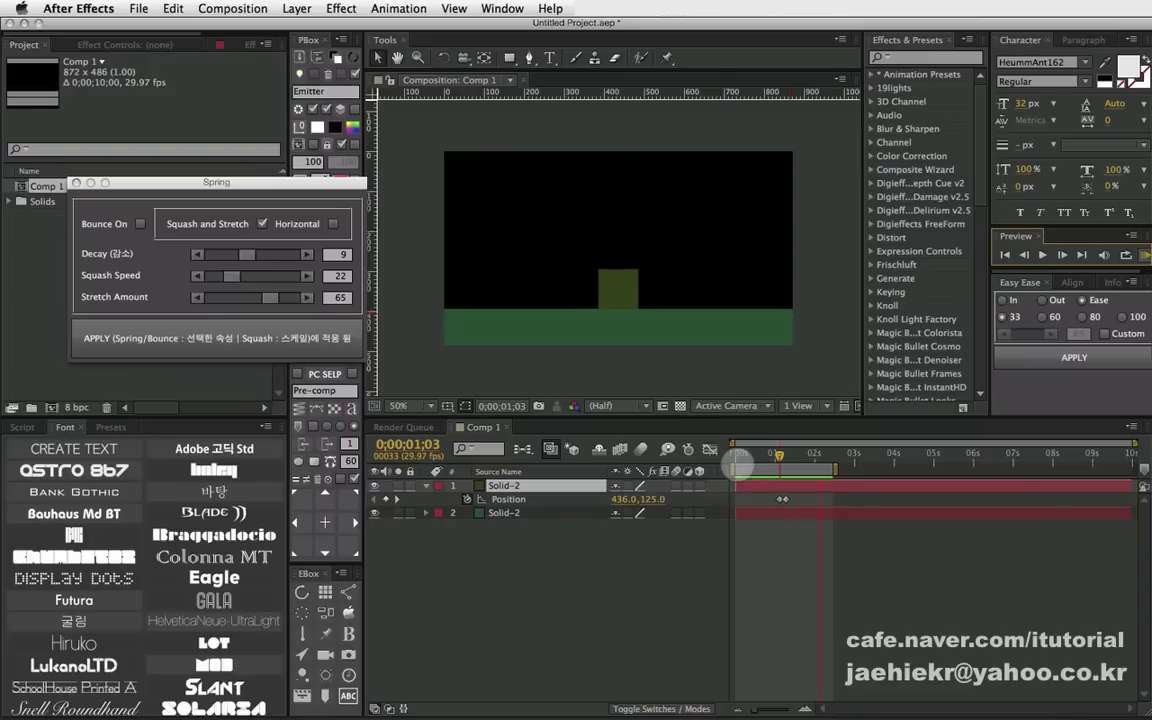
{"action": "key", "text": "space"}
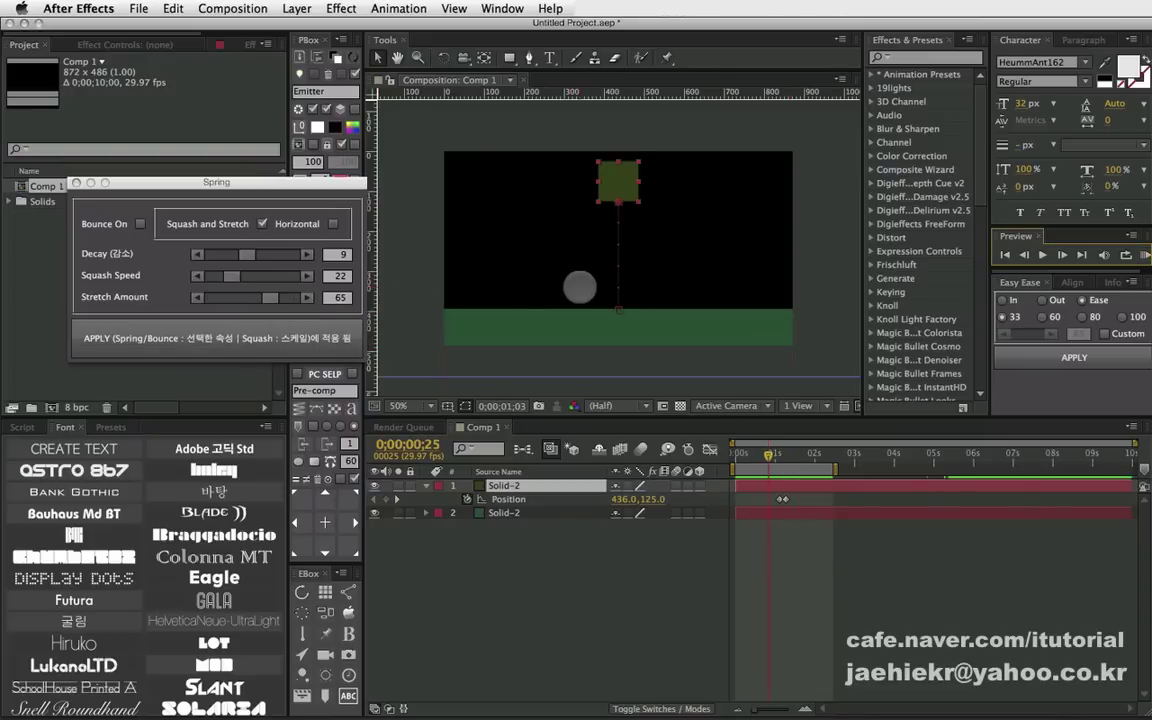
{"action": "mouse_move", "coordinate": [270, 297]}
{"action": "left_mouse_down"}
{"action": "mouse_move", "coordinate": [247, 297]}
{"action": "mouse_move", "coordinate": [288, 297]}
{"action": "left_mouse_up"}
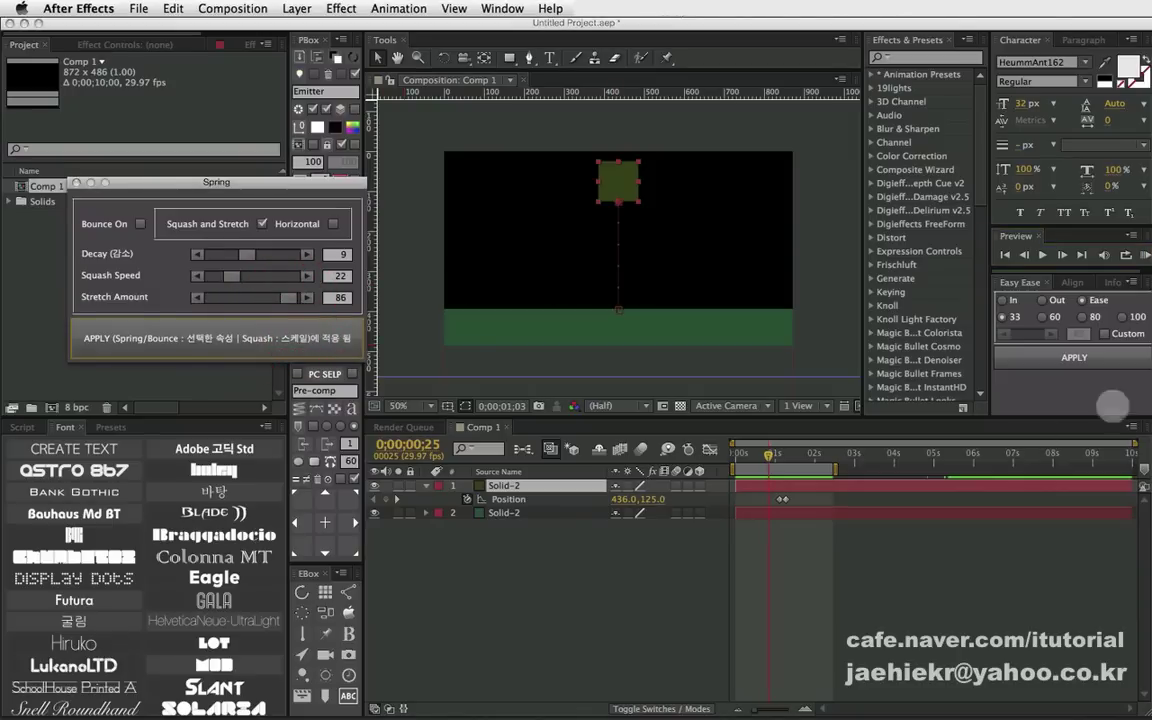
{"action": "left_click", "coordinate": [1141, 255]}
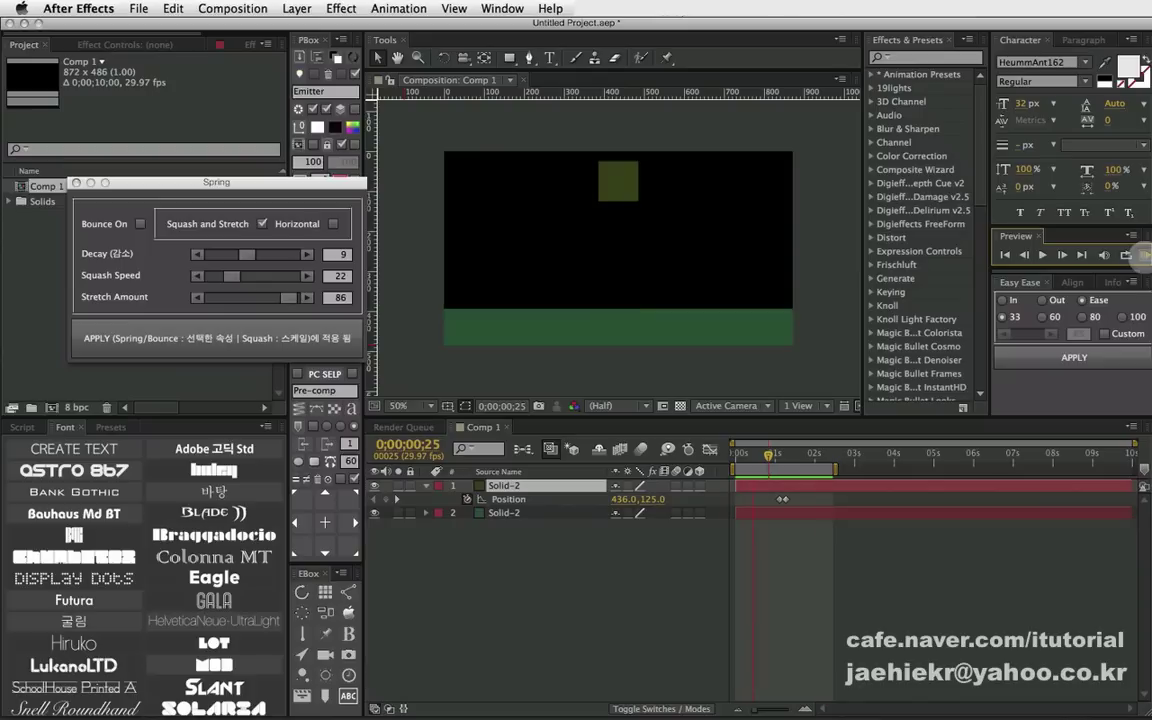
{"action": "left_click", "coordinate": [1142, 255]}
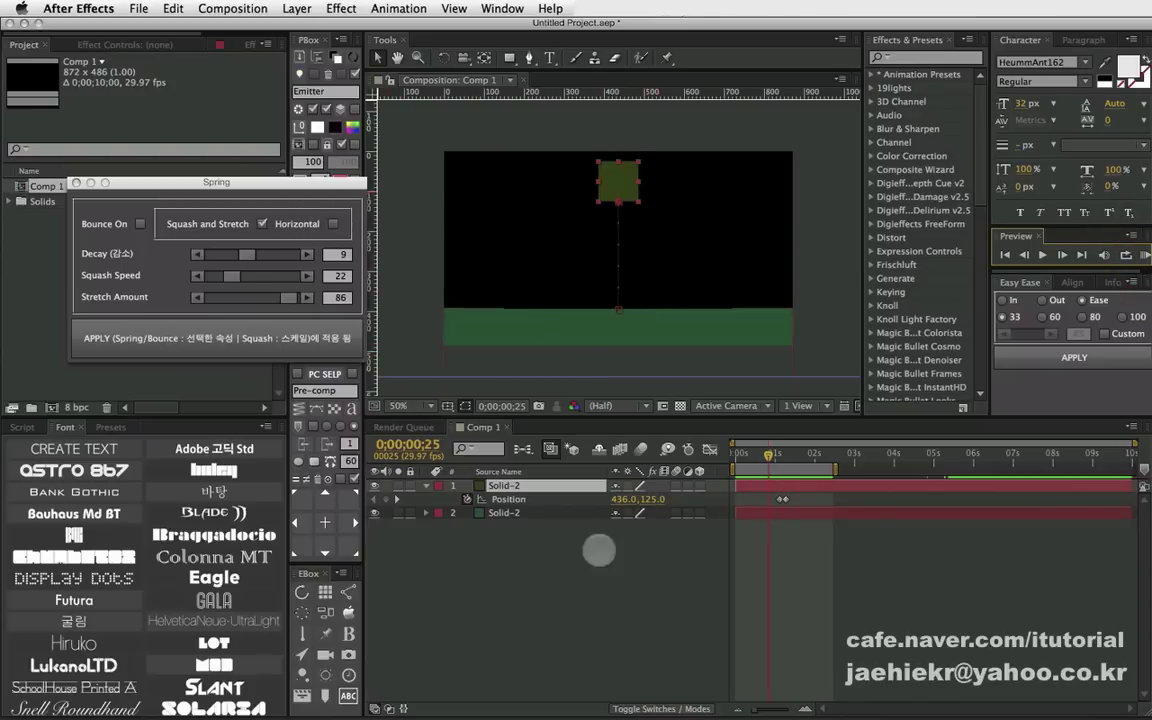
- Delete the old square layer and create a new light-green square solid
{"action": "left_click", "coordinate": [510, 536]}
{"action": "left_click", "coordinate": [505, 485]}
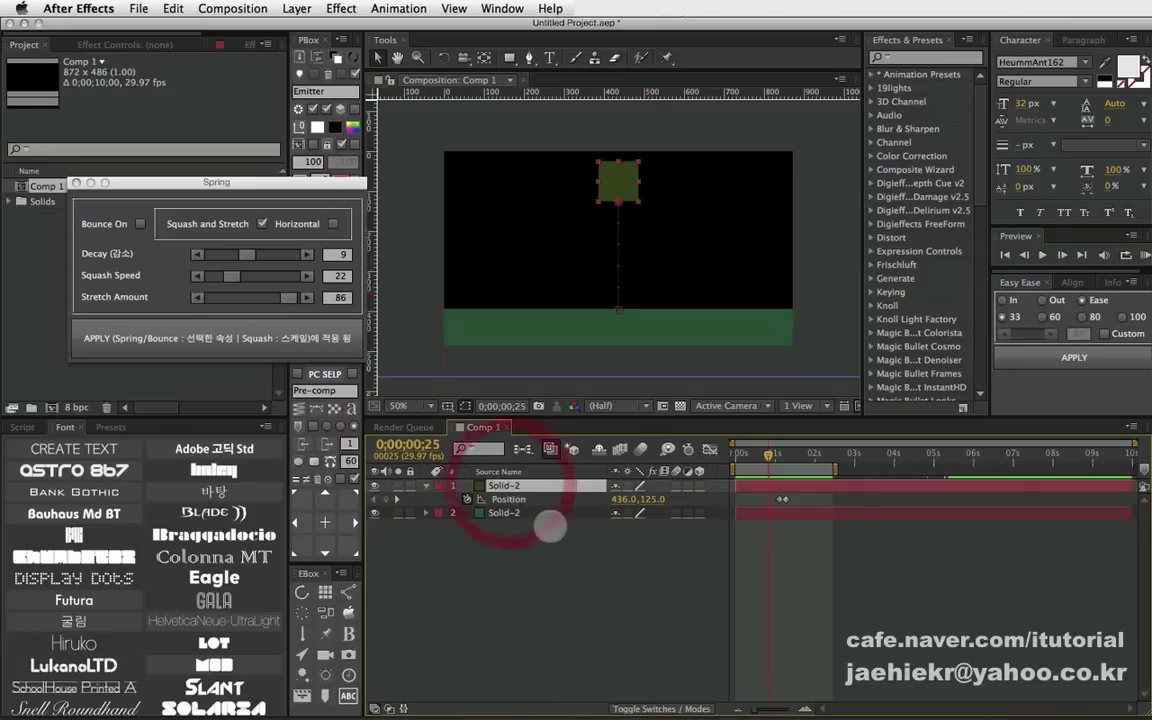
{"action": "key", "text": "Delete"}
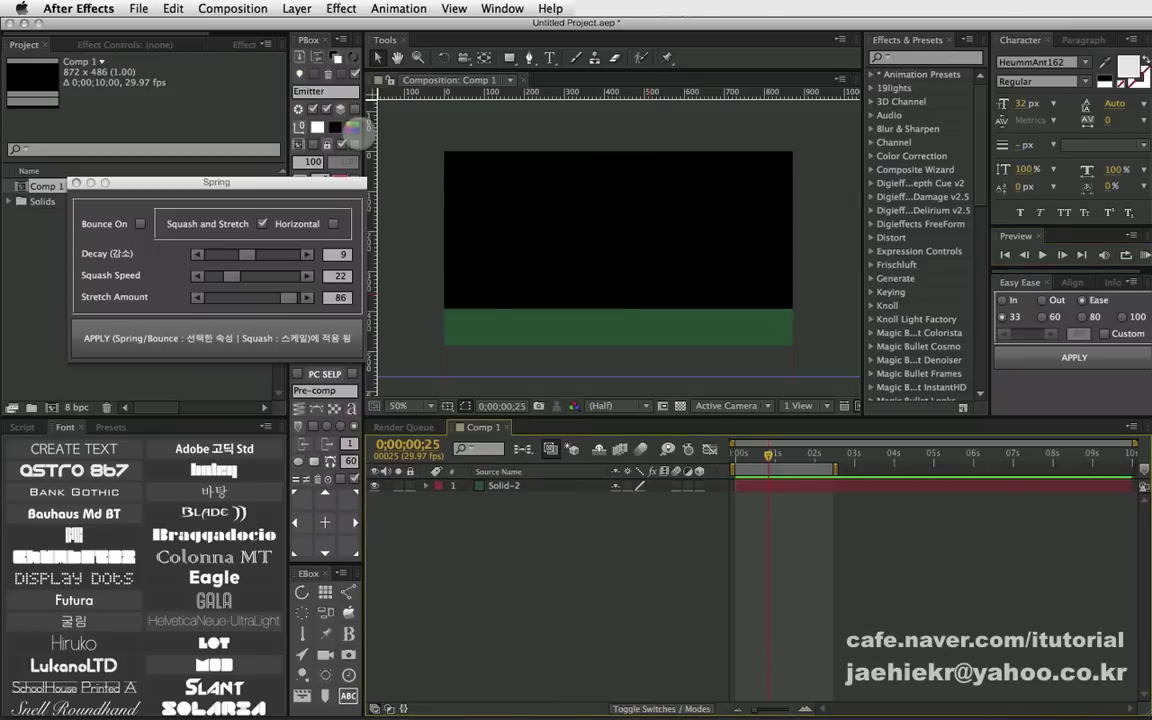
{"action": "left_click", "coordinate": [352, 128]}
- Place the square left of centre and shift the dark-green solid to the right edge
{"action": "mouse_move", "coordinate": [618, 248]}
{"action": "left_mouse_down"}
{"action": "mouse_move", "coordinate": [601, 271]}
{"action": "mouse_move", "coordinate": [665, 238]}
{"action": "mouse_move", "coordinate": [576, 250]}
{"action": "left_mouse_up"}
{"action": "mouse_move", "coordinate": [576, 314]}
{"action": "left_mouse_down"}
{"action": "mouse_move", "coordinate": [835, 146]}
{"action": "mouse_move", "coordinate": [827, 175]}
{"action": "left_mouse_up"}
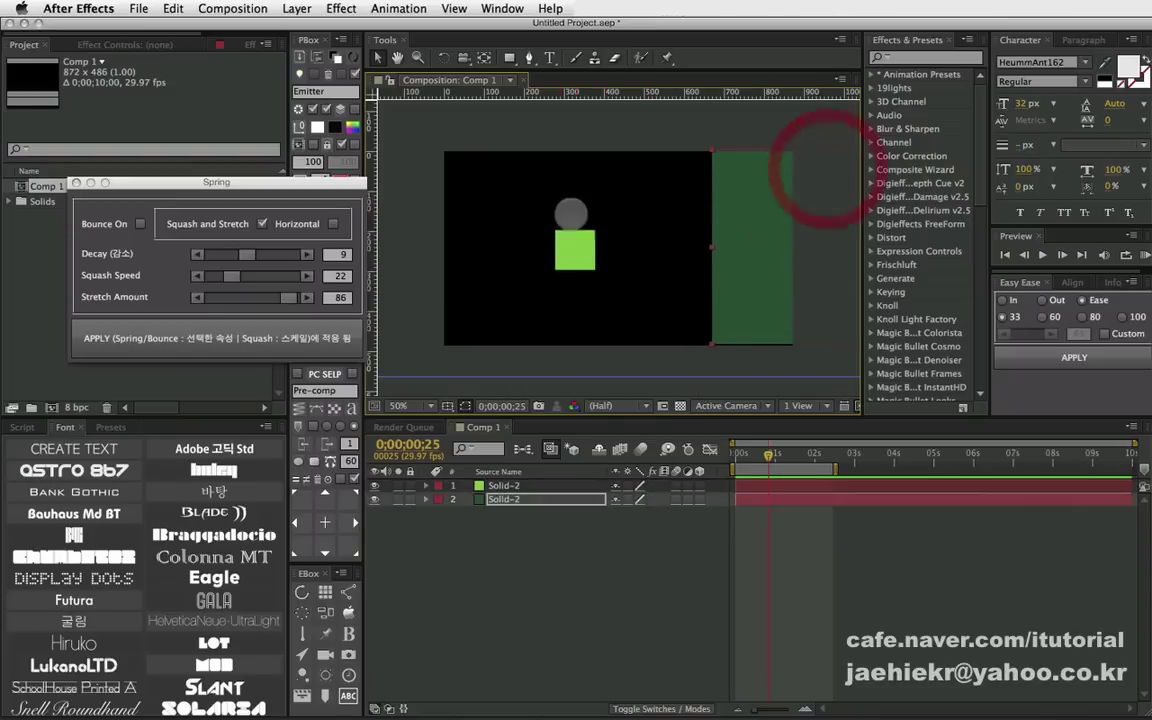
{"action": "mouse_move", "coordinate": [575, 250]}
{"action": "left_mouse_down"}
{"action": "mouse_move", "coordinate": [668, 241]}
{"action": "mouse_move", "coordinate": [529, 245]}
{"action": "left_mouse_up"}
{"action": "left_click", "coordinate": [481, 487]}
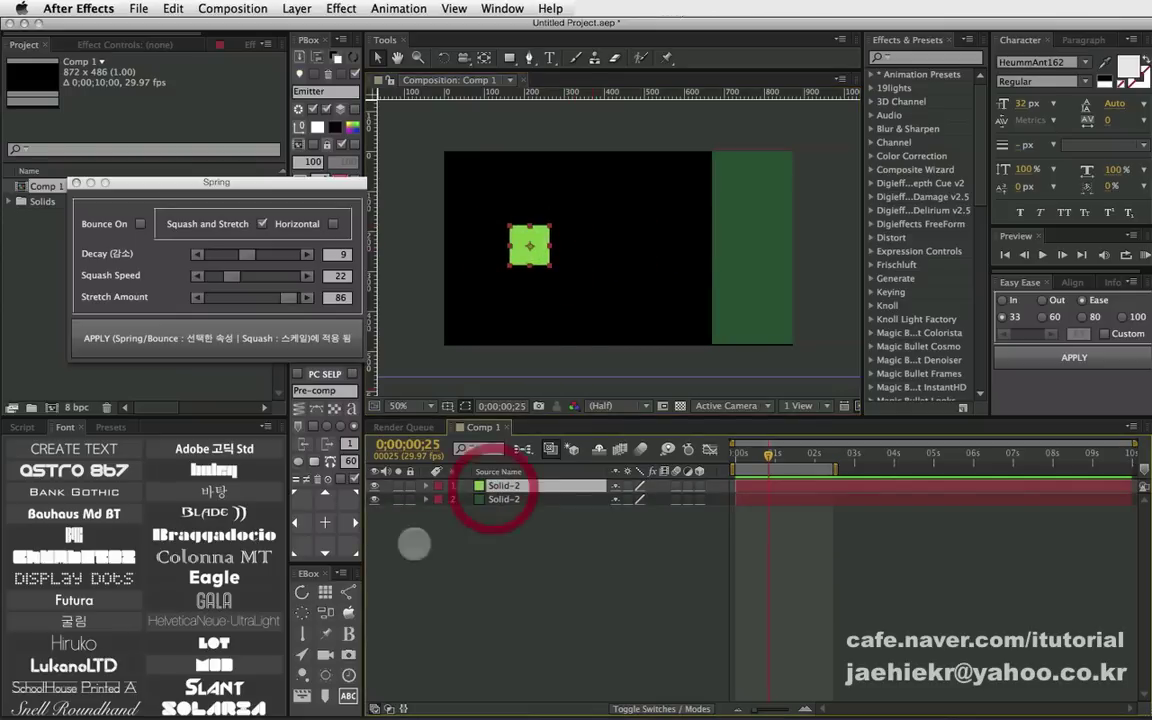
{"action": "left_click", "coordinate": [350, 514]}
{"action": "left_click_drag", "start_coordinate": [522, 245], "coordinate": [512, 246]}
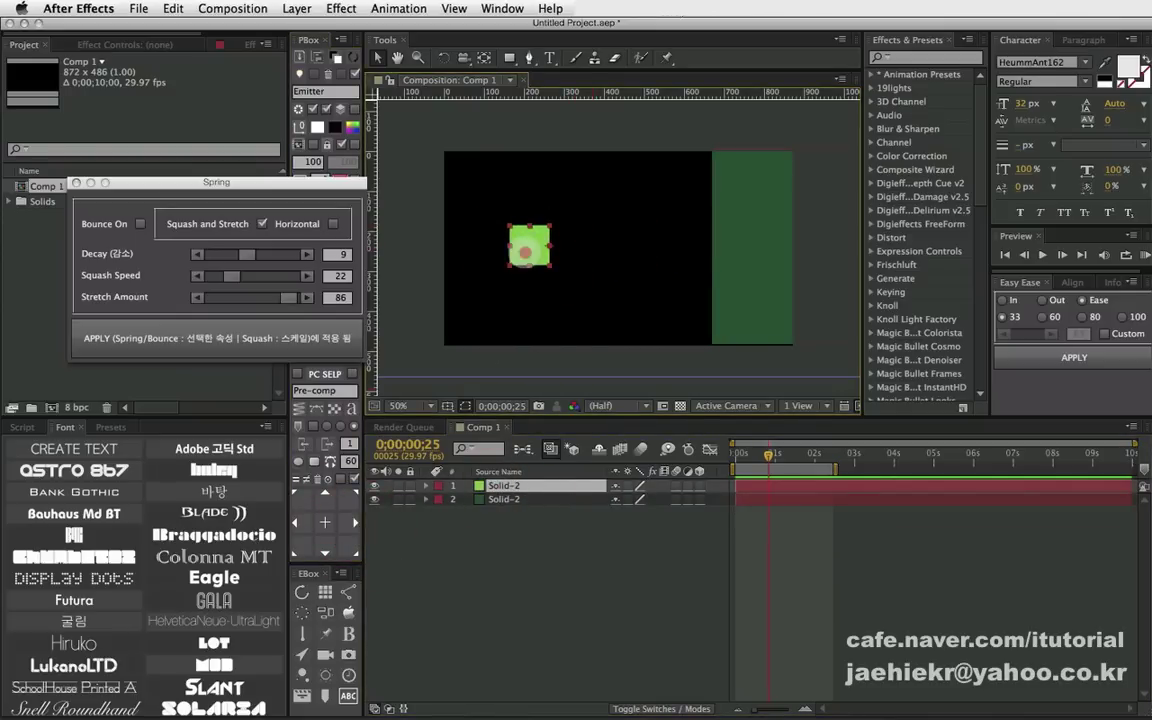
- Set a Position keyframe for the square at 236,223
{"action": "left_click", "coordinate": [533, 490]}
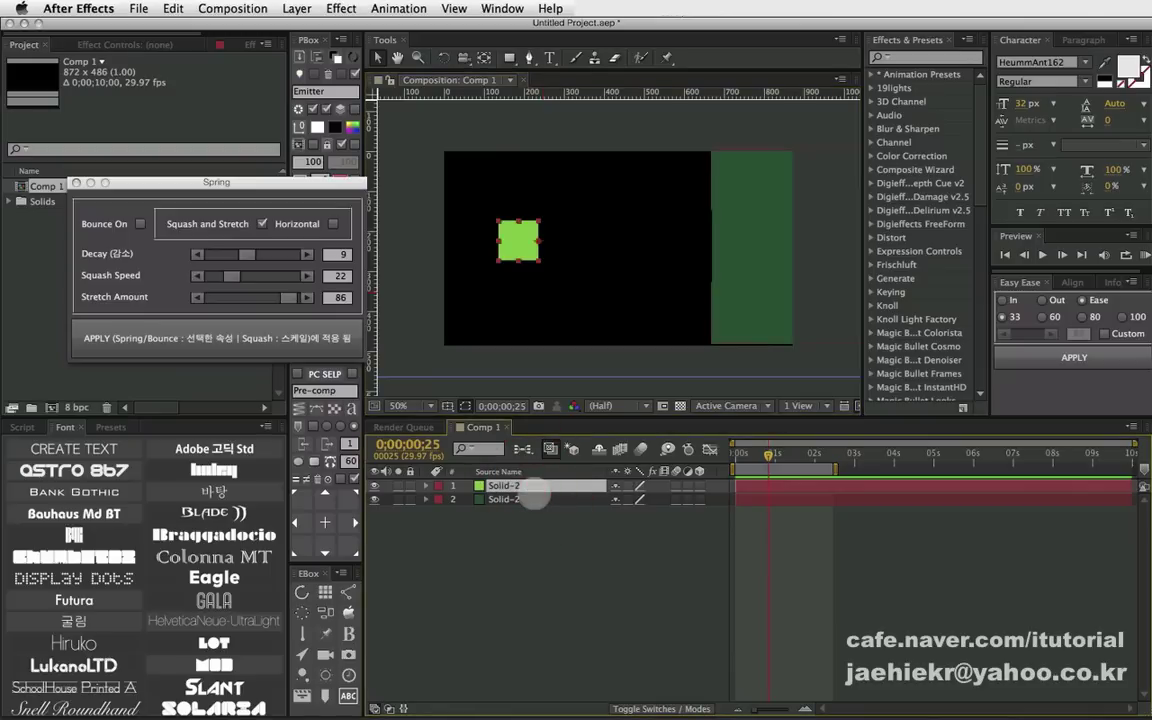
{"action": "key", "text": "p"}
{"action": "left_click", "coordinate": [467, 498]}
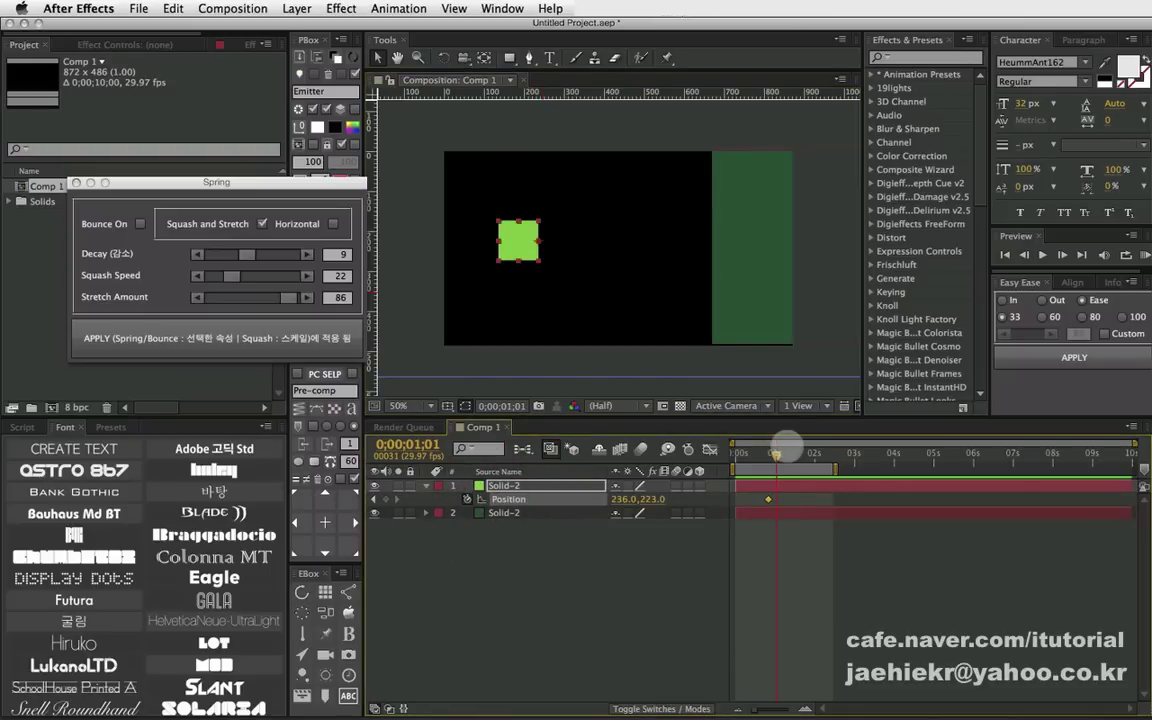
- Keyframe the square sliding right to 670,223 and scrub through its motion
{"action": "key", "text": "Page_Up"}
{"action": "left_click_drag", "start_coordinate": [518, 240], "coordinate": [698, 239]}
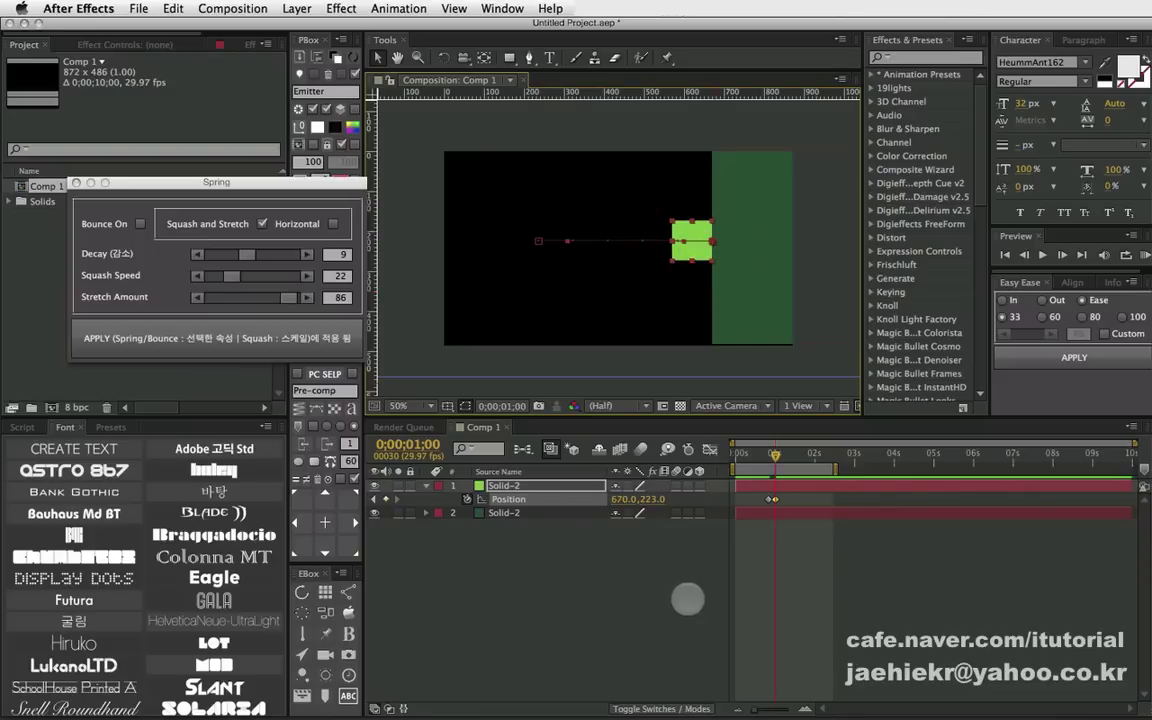
{"action": "left_click", "coordinate": [687, 596]}
{"action": "left_click_drag", "start_coordinate": [745, 455], "coordinate": [779, 455]}
{"action": "left_click", "coordinate": [505, 485]}
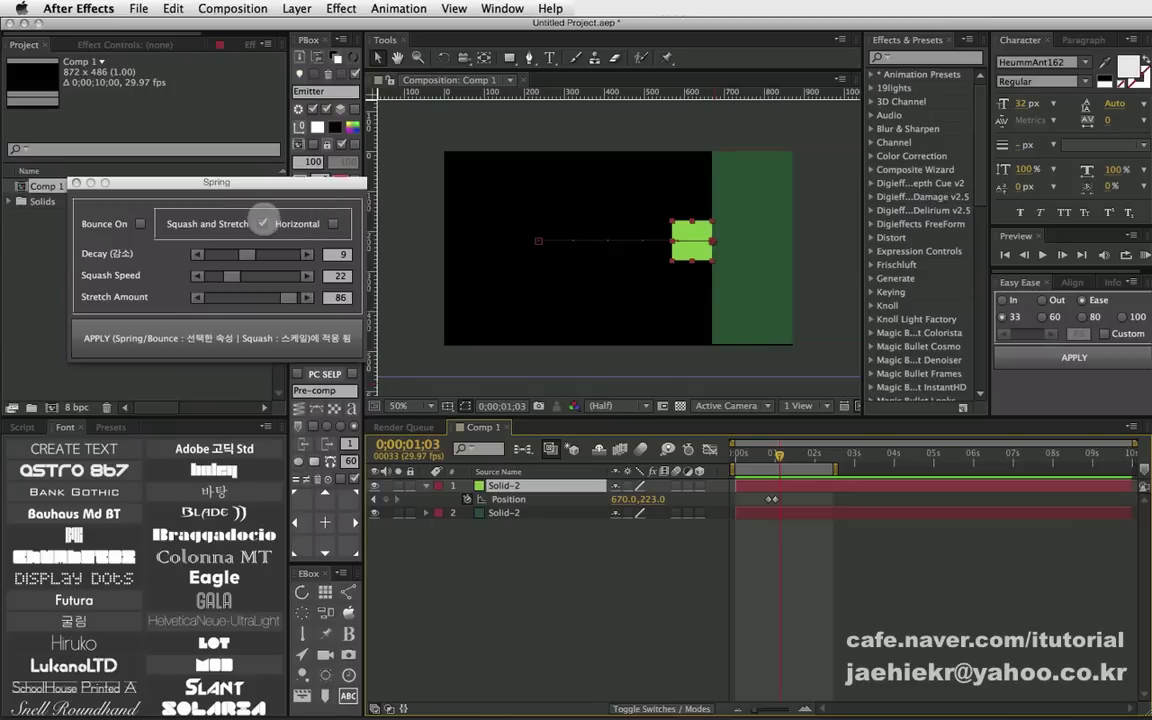
- Set the spring to Decay 6, Squash Speed 37, Stretch Amount 70 and preview it
{"action": "left_click_drag", "start_coordinate": [247, 254], "coordinate": [239, 254]}
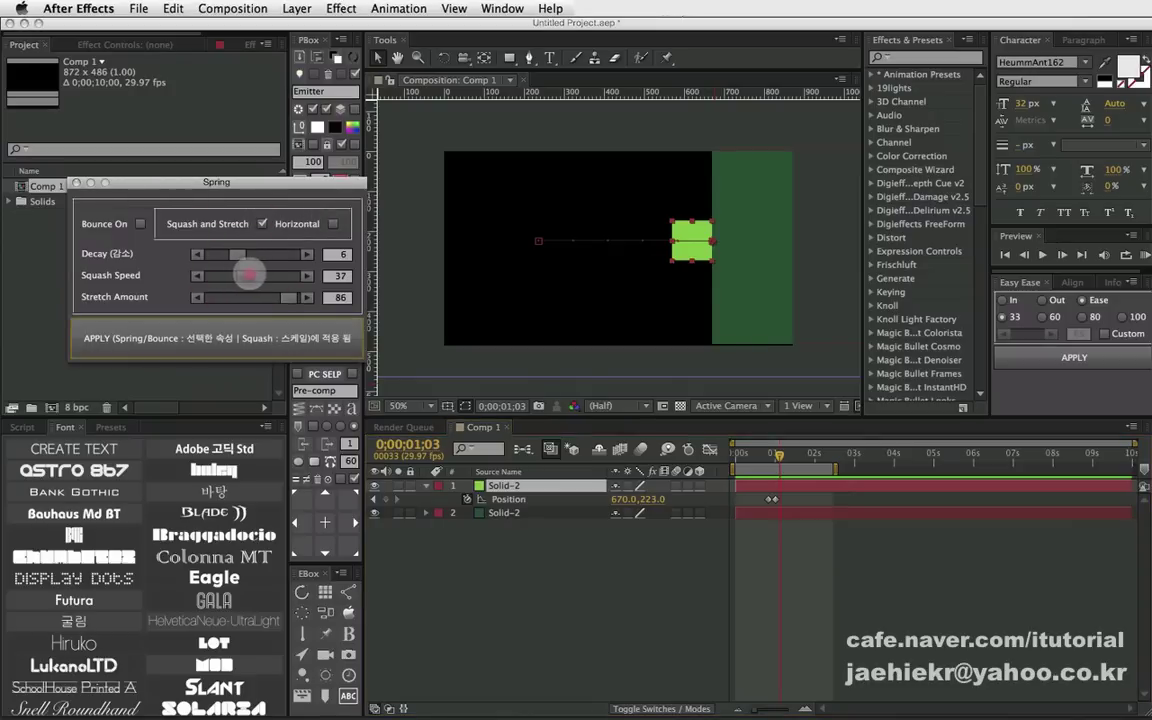
{"action": "left_click", "coordinate": [284, 297]}
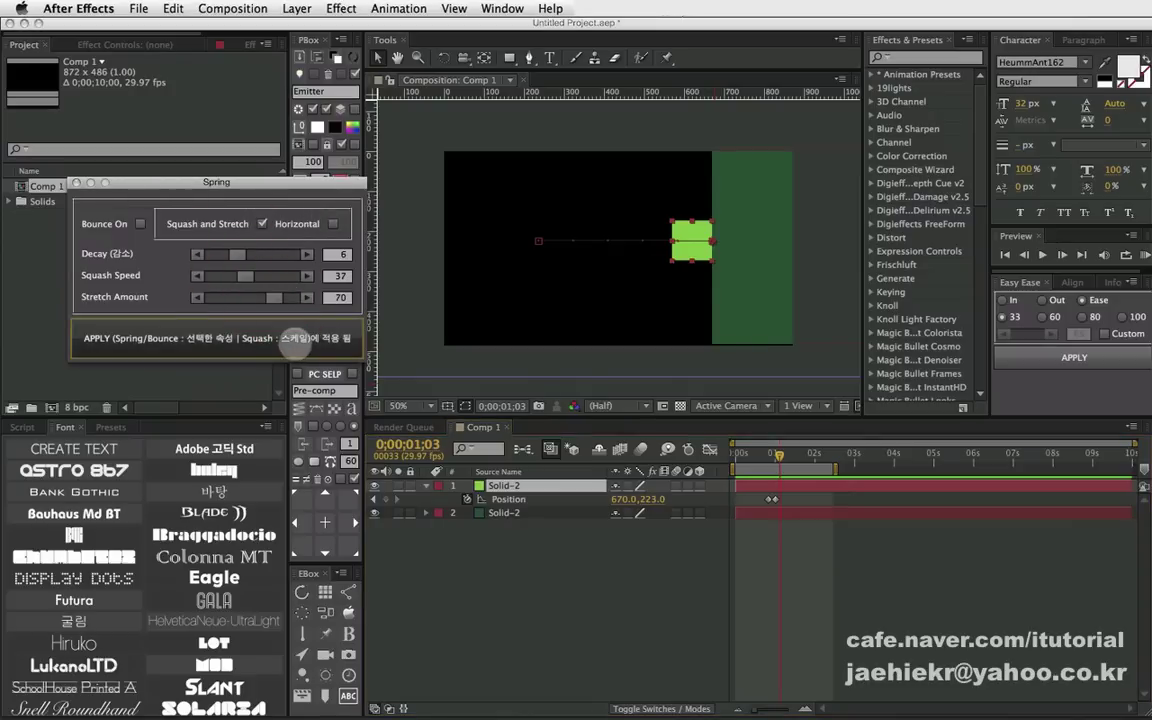
{"action": "mouse_move", "coordinate": [797, 453]}
{"action": "left_mouse_down"}
{"action": "mouse_move", "coordinate": [765, 455]}
{"action": "mouse_move", "coordinate": [791, 455]}
{"action": "left_mouse_up"}
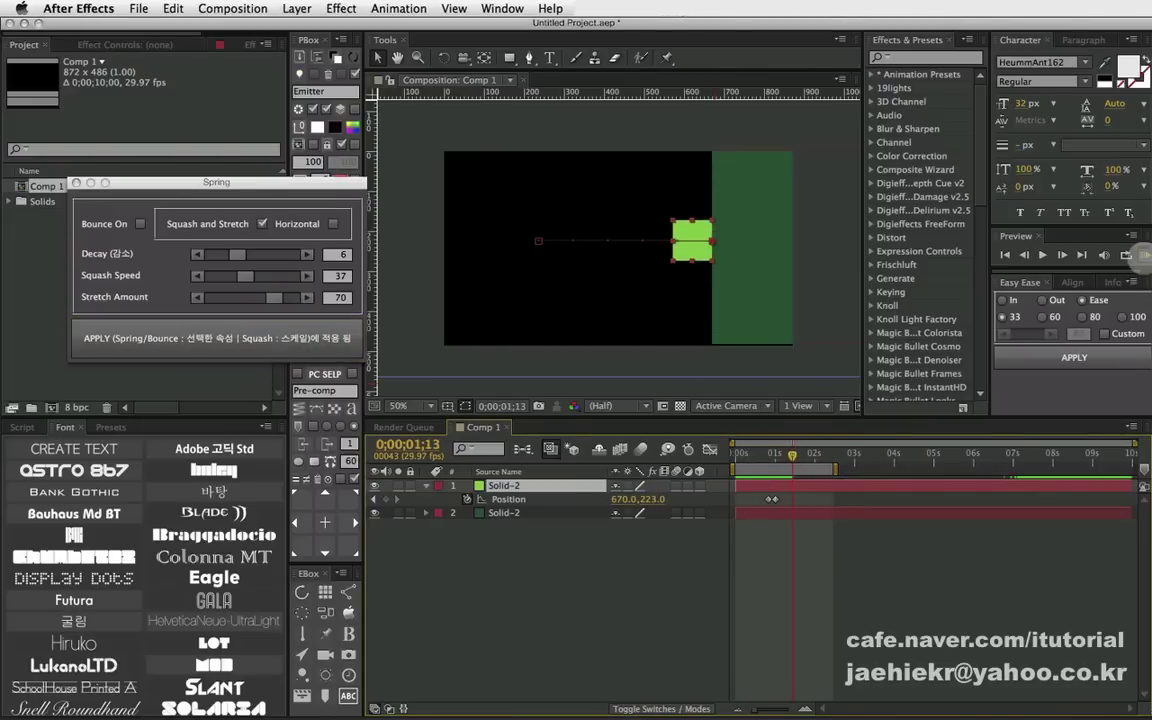
{"action": "left_click", "coordinate": [1126, 254]}
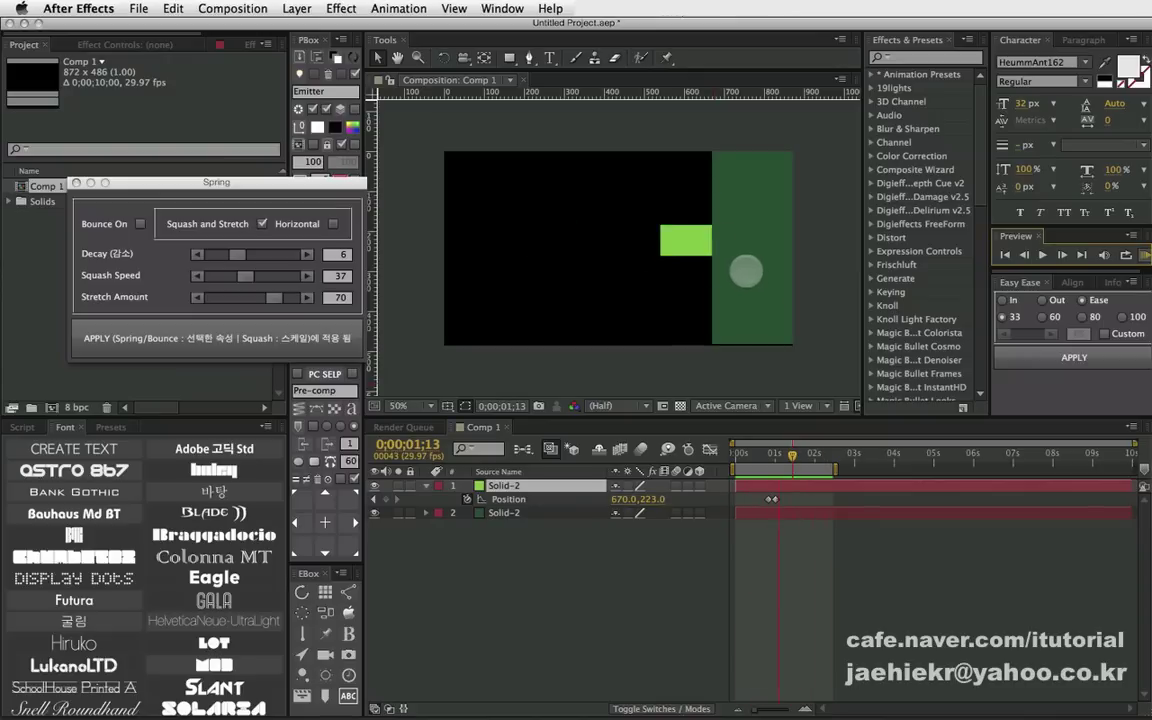
{"action": "left_click", "coordinate": [765, 453]}
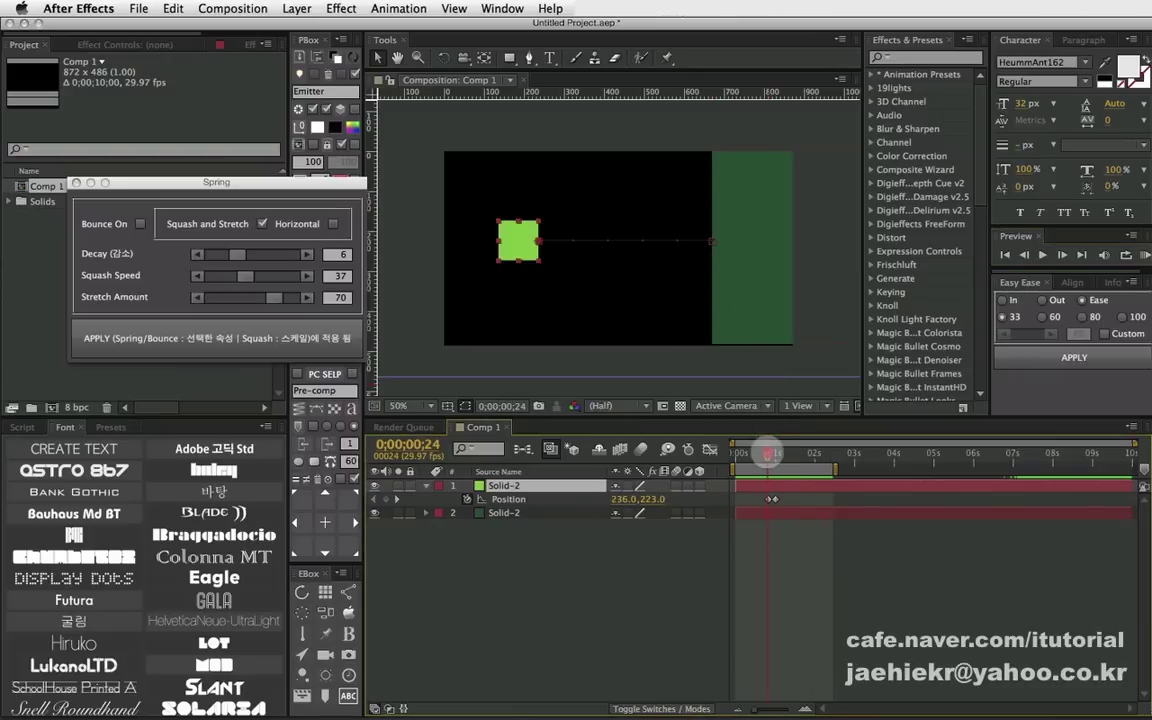
{"action": "left_click_drag", "start_coordinate": [767, 453], "coordinate": [776, 453]}
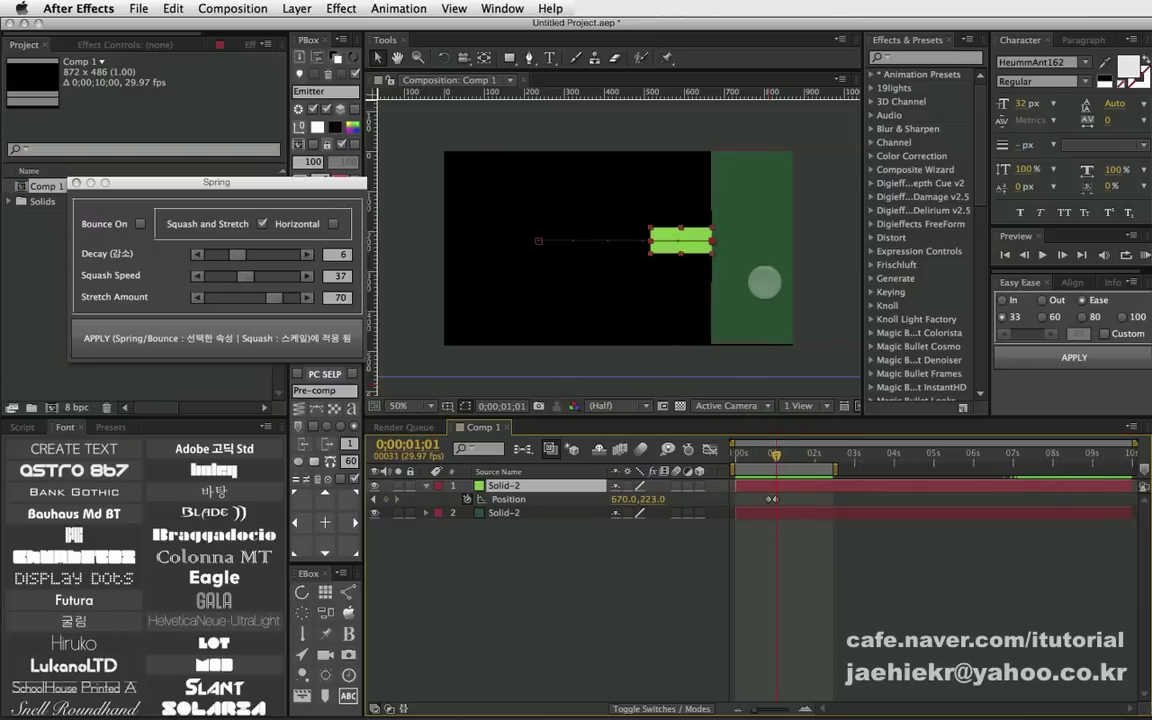
- Step back and forth frame by frame around one second to inspect the squash
{"action": "key", "text": "Page_Up"}
{"action": "key", "text": "Page_Down"}
{"action": "key", "text": "Page_Up"}
{"action": "key", "text": "Page_Down"}
{"action": "key", "text": "Page_Up"}
{"action": "key", "text": "Page_Up"}
{"action": "key", "text": "Page_Down"}
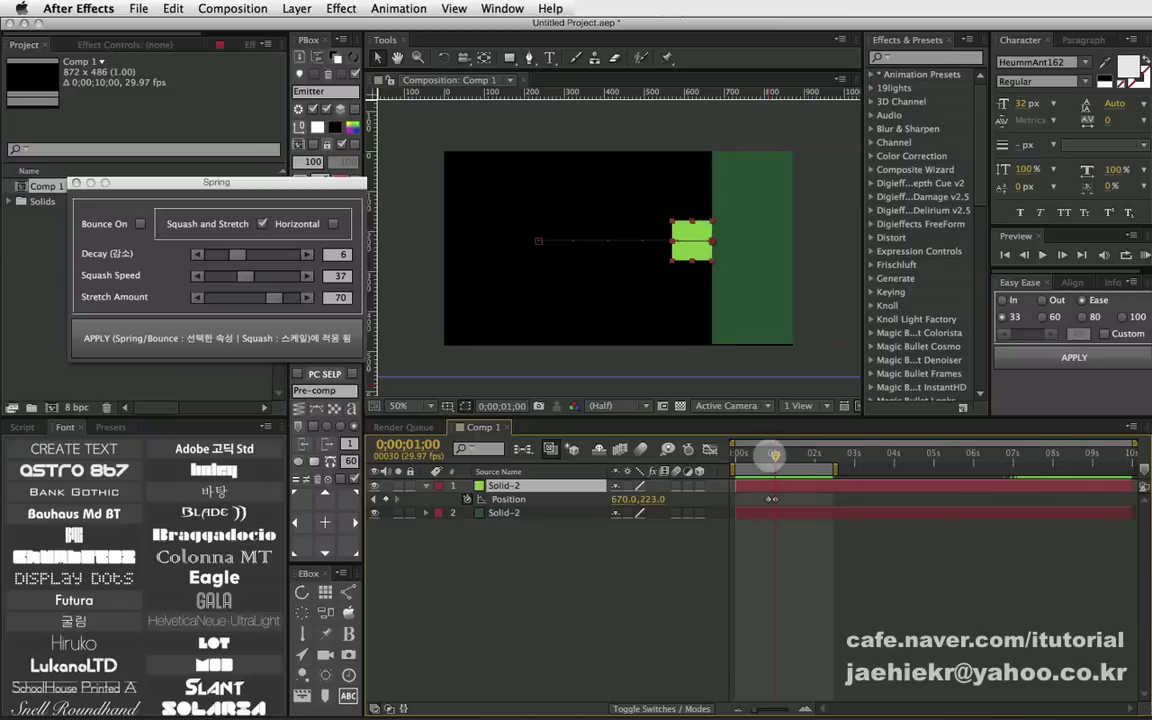
{"action": "key", "text": "Page_Down"}
{"action": "key", "text": "Page_Up"}
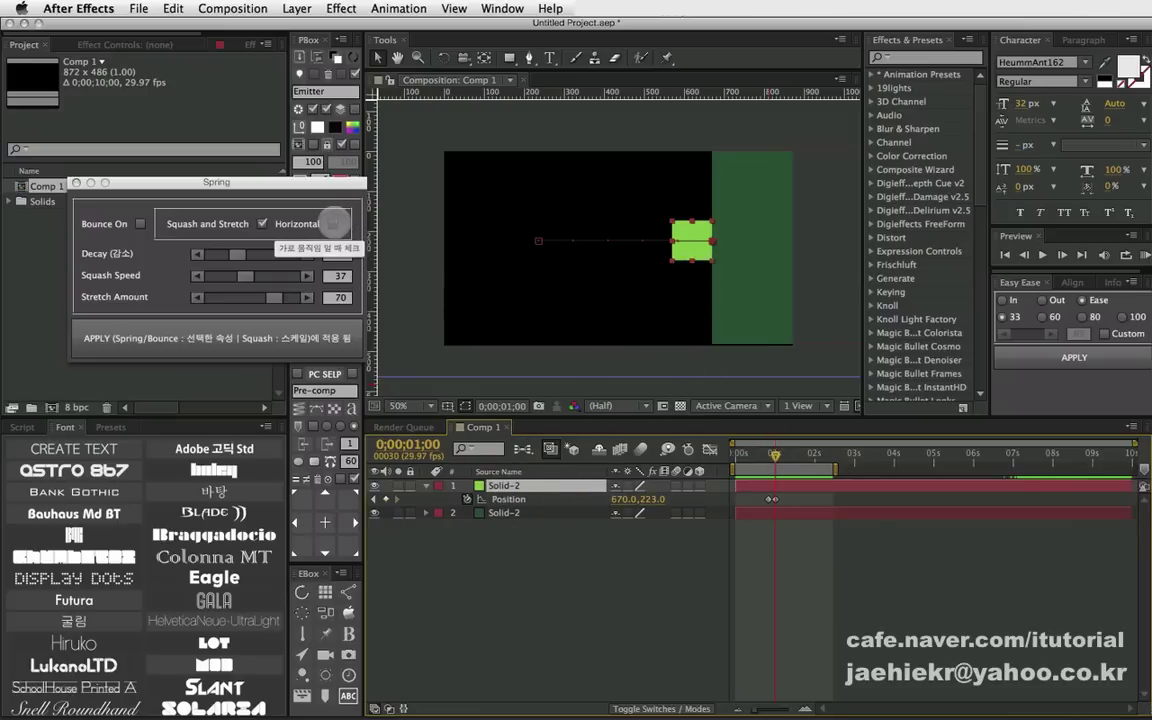
- Enable Horizontal squashing, reapply the spring, and preview the square squashing against the right wall
{"action": "left_click", "coordinate": [334, 223]}
{"action": "left_click", "coordinate": [309, 345]}
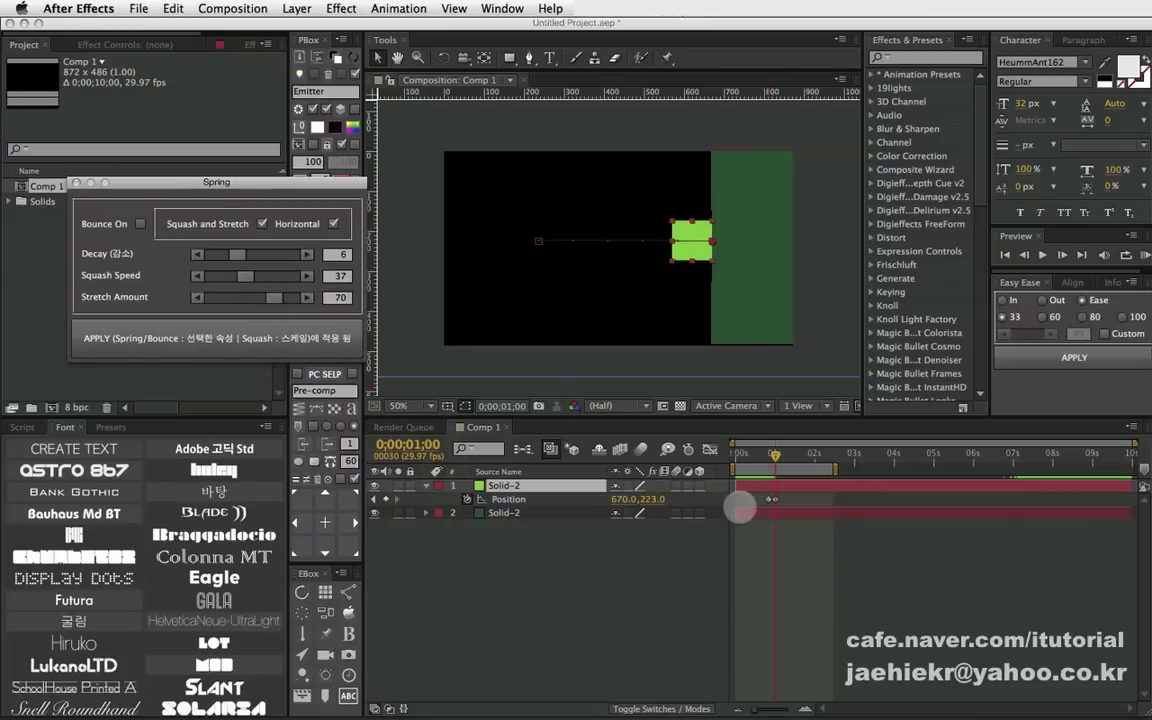
{"action": "left_click", "coordinate": [481, 427]}
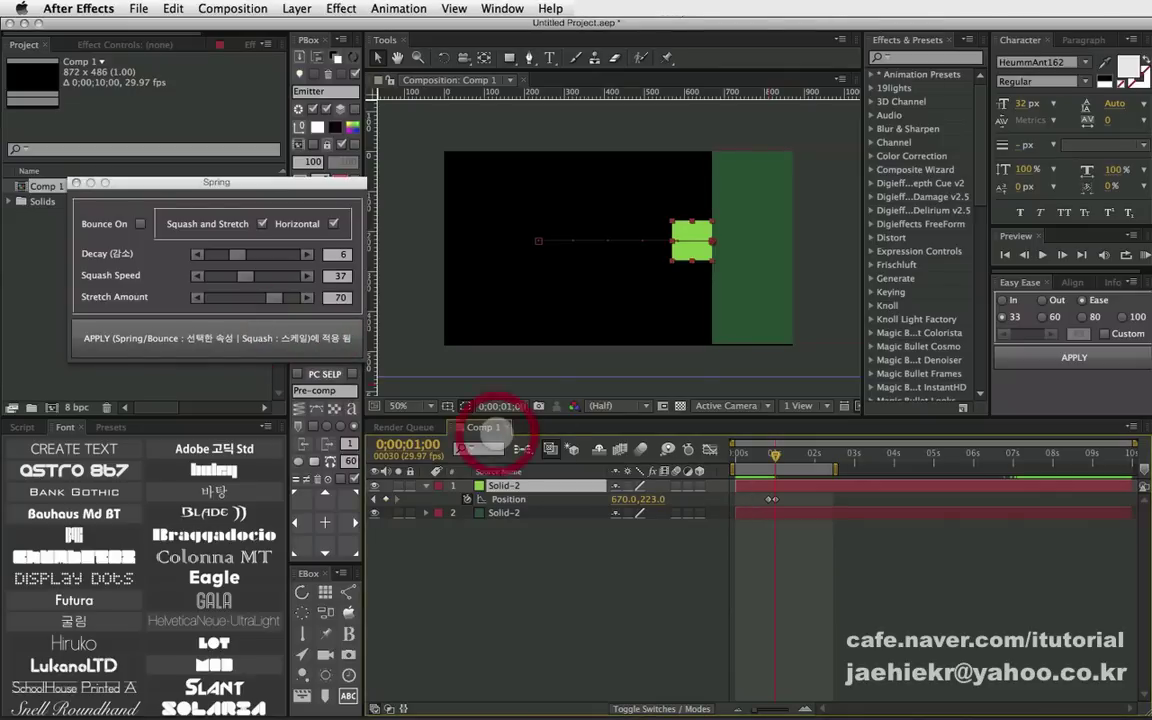
{"action": "key", "text": "Page_Down"}
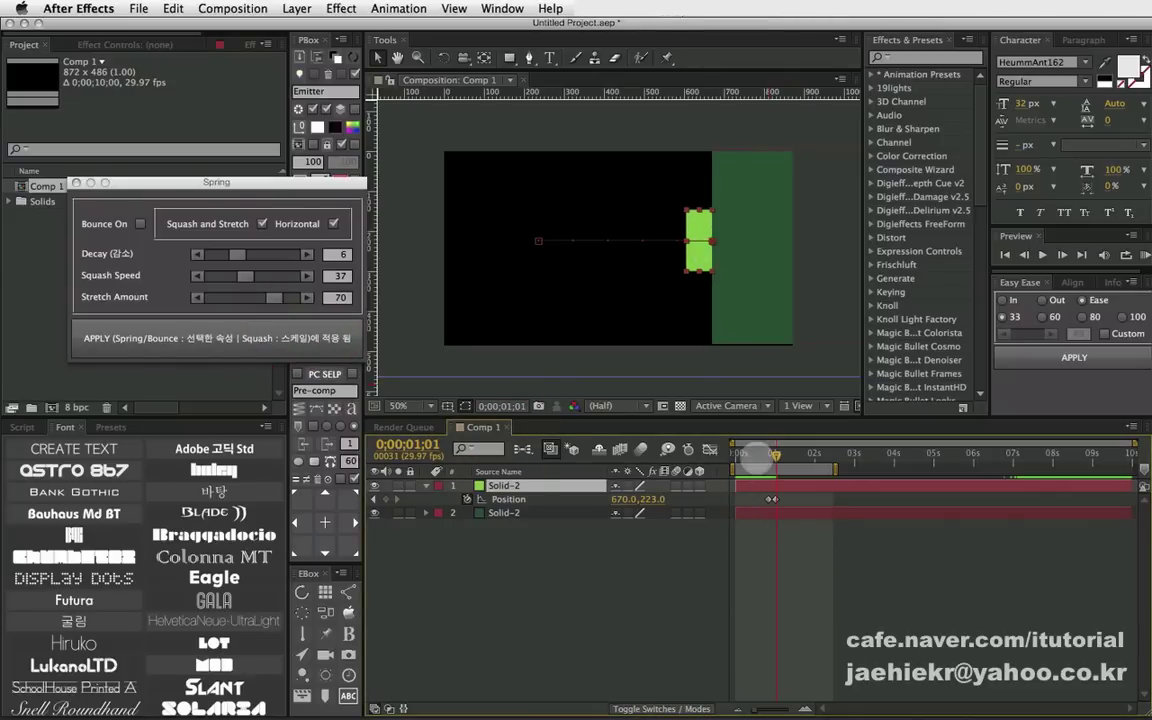
{"action": "left_click", "coordinate": [1143, 255]}
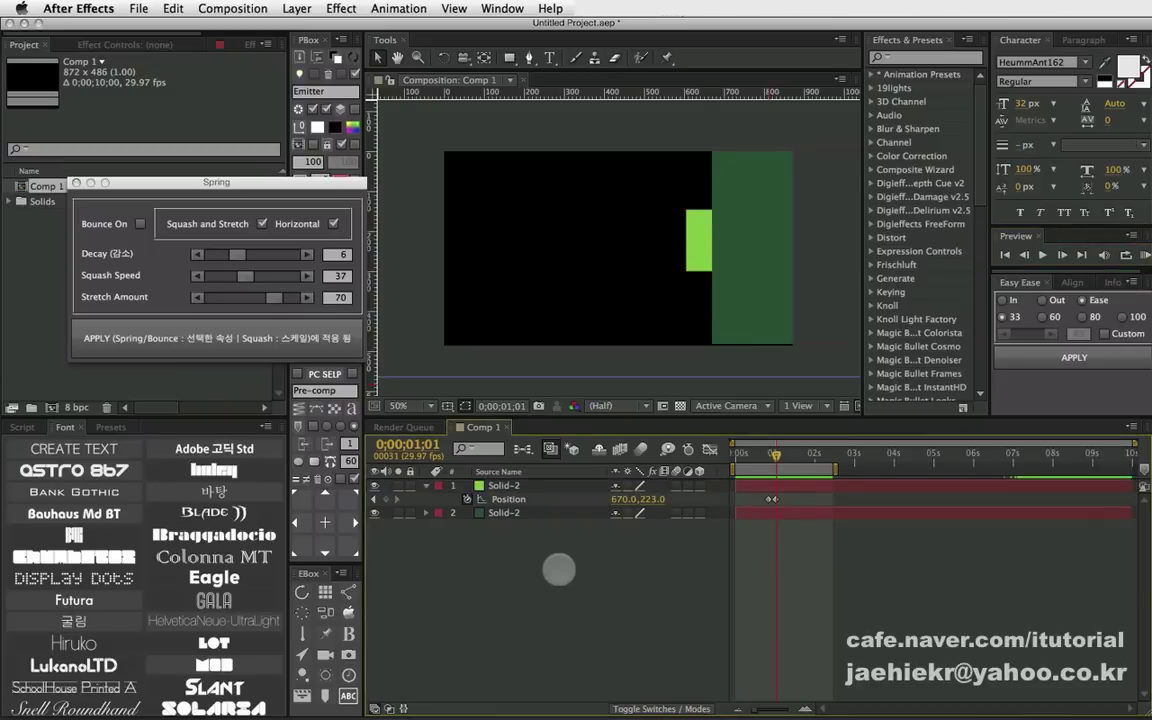
- Toggle Spring mode to Bounce and back, close the Spring window, and select Solid-2 at frame 22
{"action": "left_click_drag", "start_coordinate": [240, 183], "coordinate": [288, 189]}
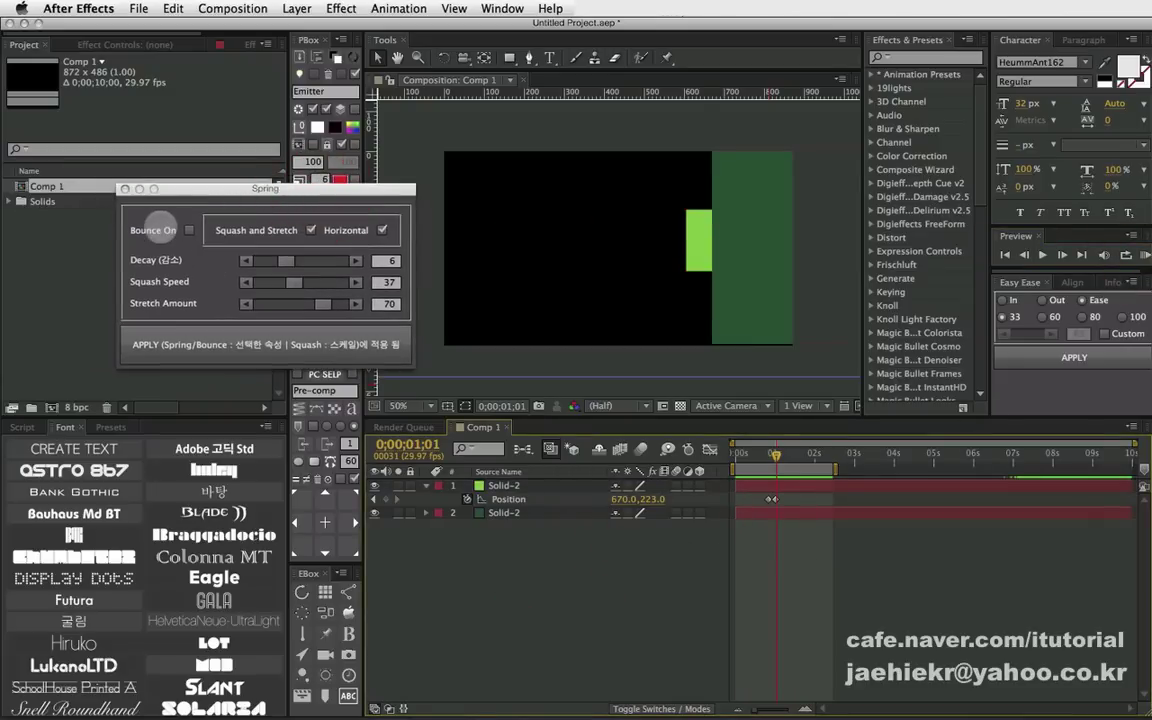
{"action": "left_click", "coordinate": [189, 230]}
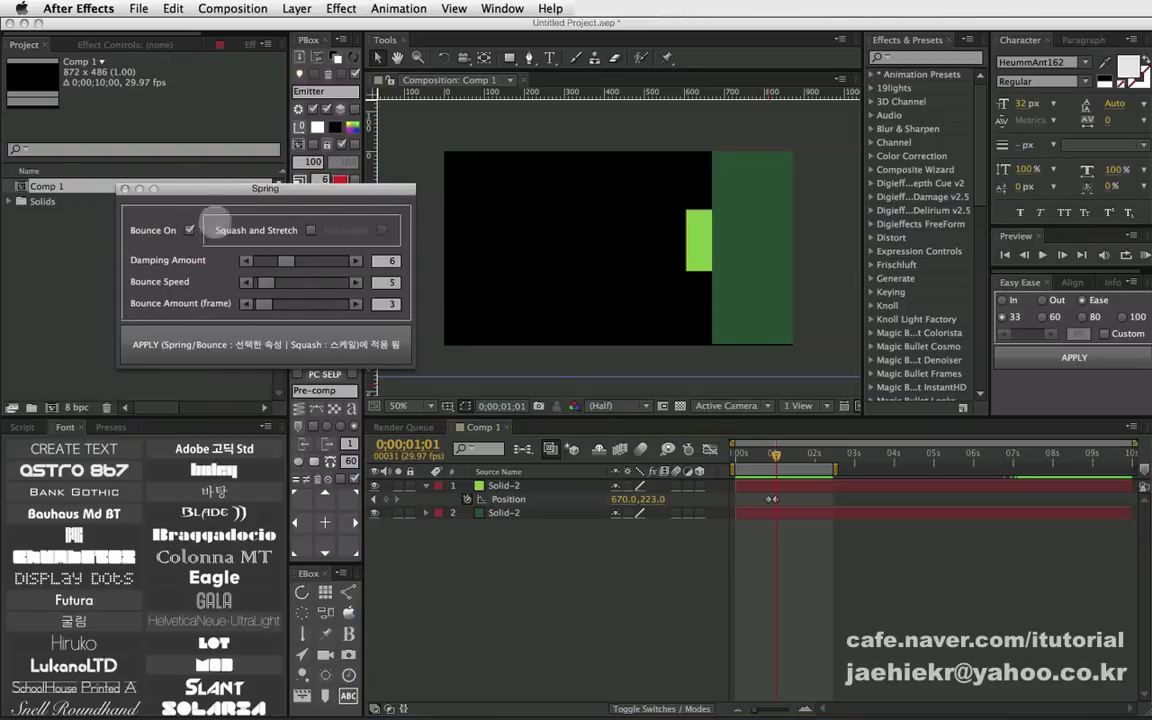
{"action": "left_click", "coordinate": [311, 230]}
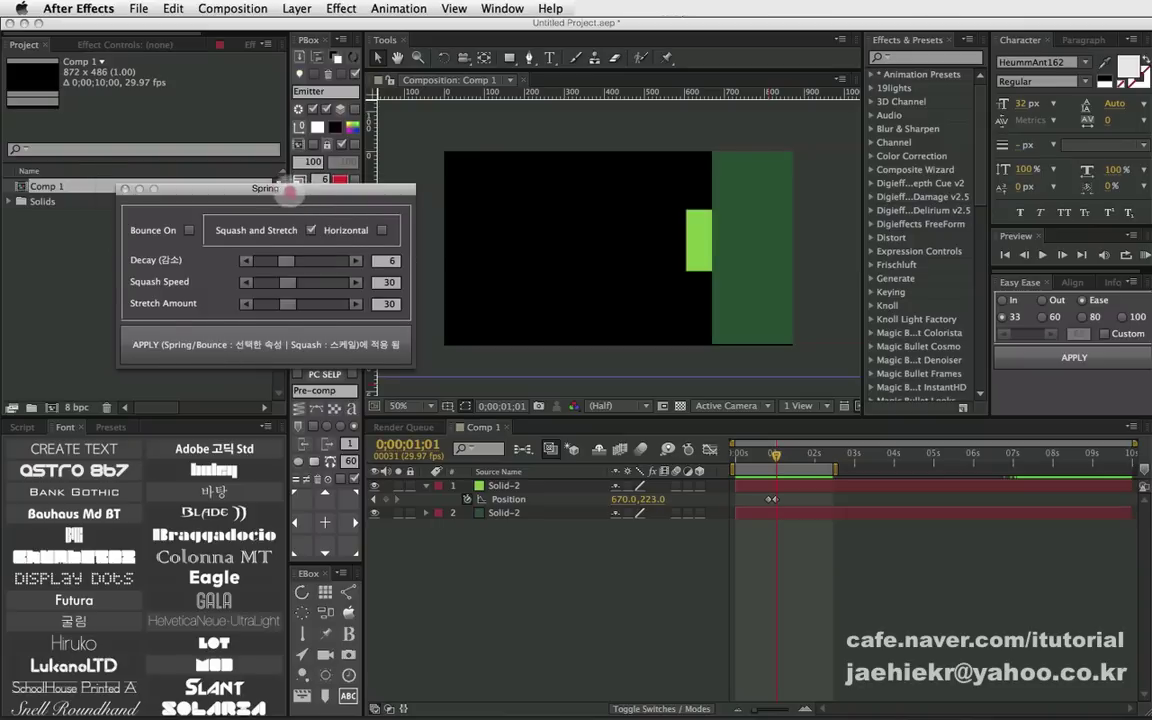
{"action": "left_click_drag", "start_coordinate": [288, 192], "coordinate": [252, 184]}
{"action": "left_click", "coordinate": [90, 180]}
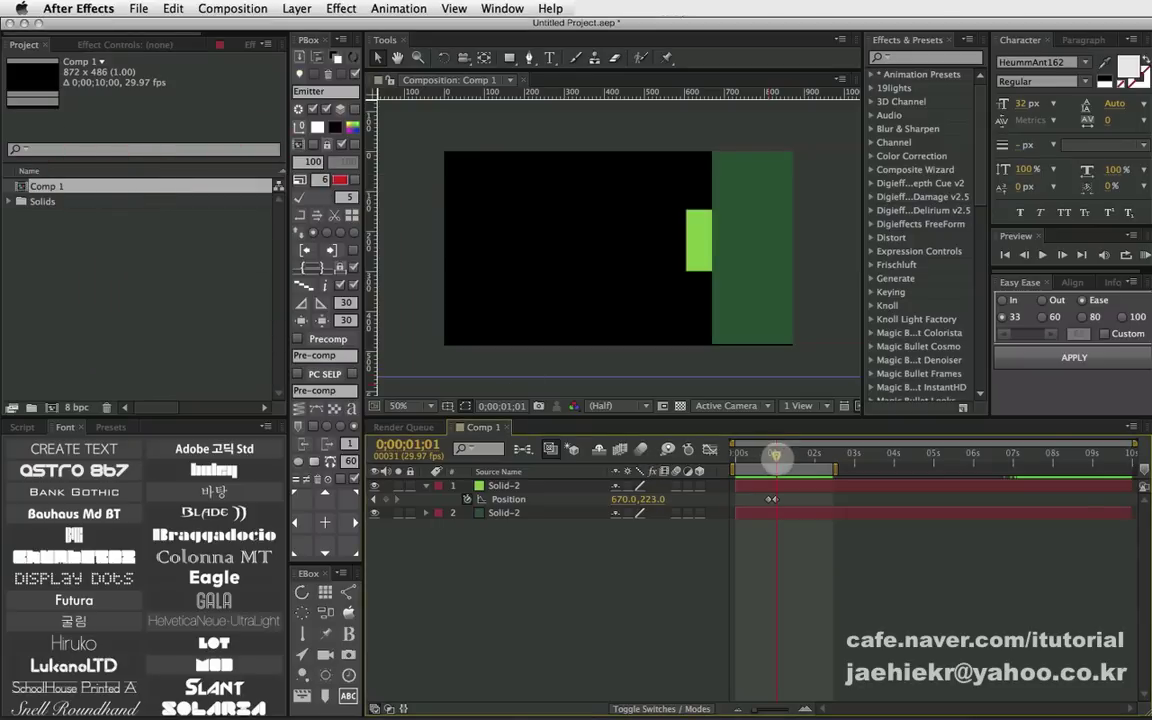
{"action": "left_click_drag", "start_coordinate": [775, 455], "coordinate": [765, 455]}
{"action": "left_click", "coordinate": [502, 485]}
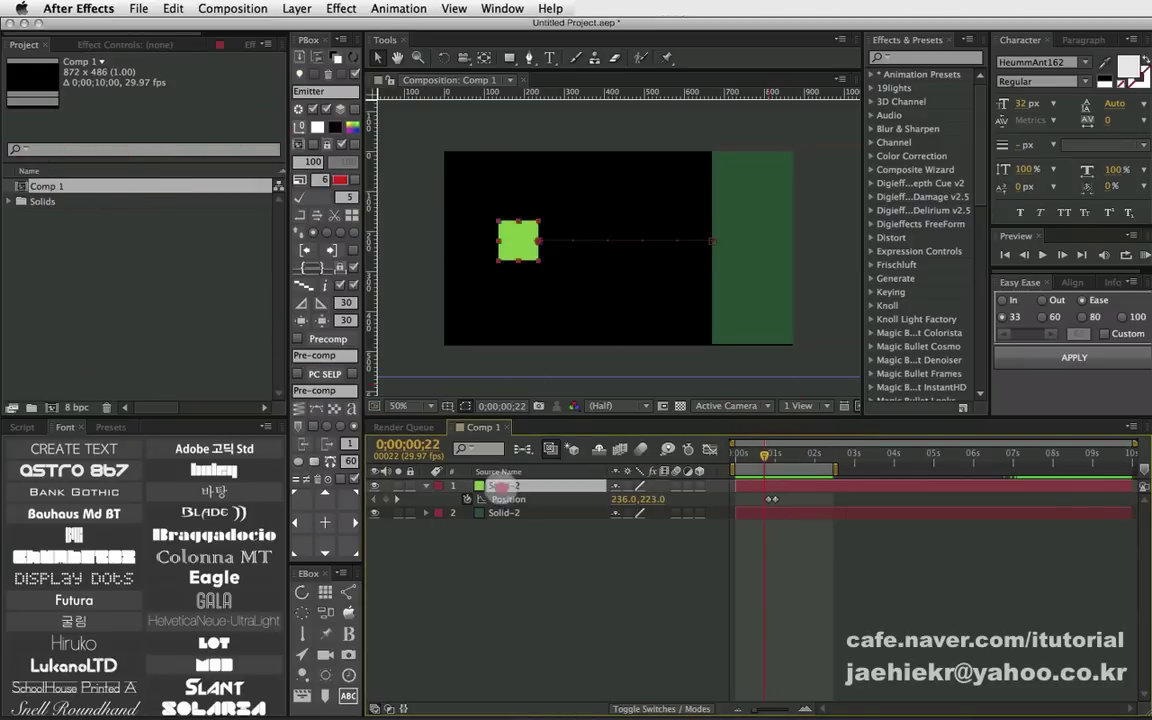
- Mask the green square into a circle with an elliptical mask and preview its motion
{"action": "left_click", "coordinate": [308, 448]}
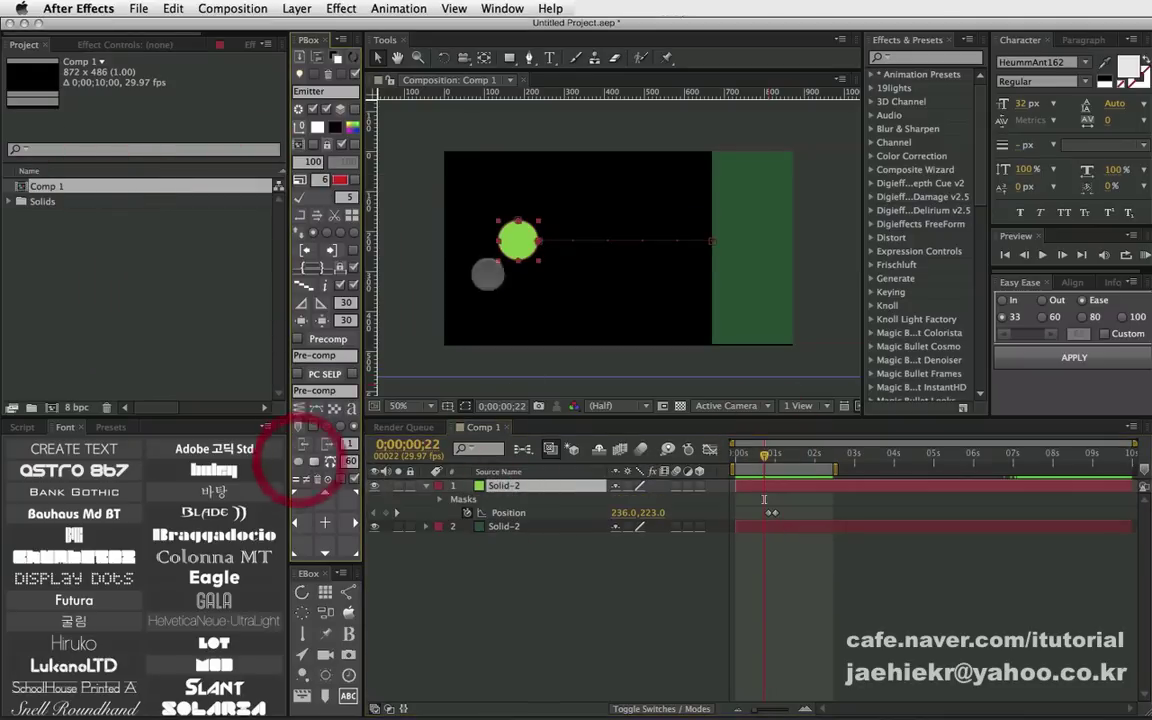
{"action": "left_click", "coordinate": [463, 403]}
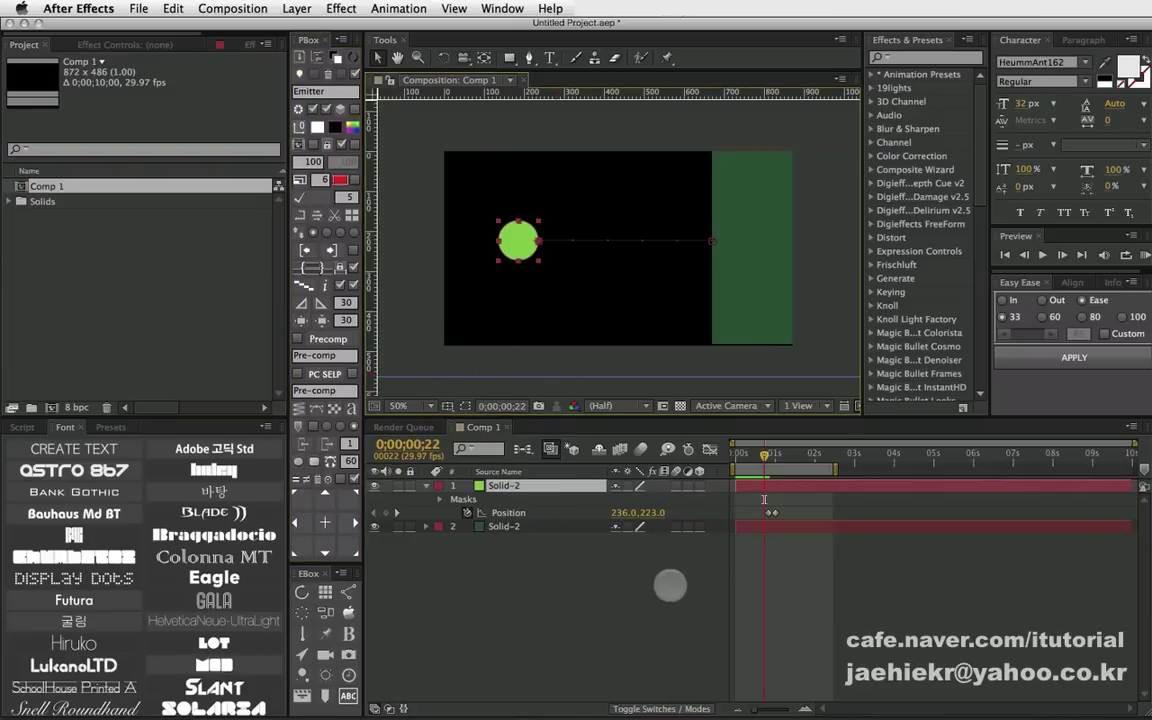
{"action": "left_click", "coordinate": [670, 585]}
{"action": "left_click_drag", "start_coordinate": [765, 453], "coordinate": [756, 453]}
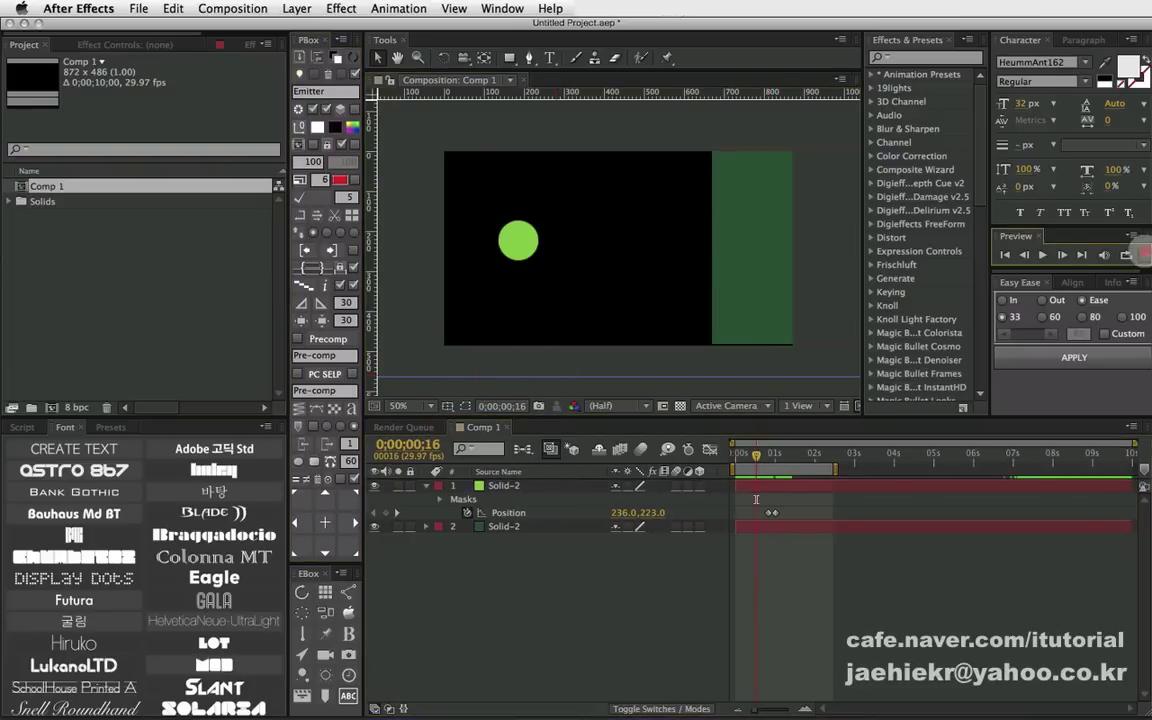
{"action": "left_click", "coordinate": [1140, 254]}
{"action": "left_click", "coordinate": [677, 490]}
- Turn on layer and composition motion blur, then preview the blurred circle
{"action": "left_click", "coordinate": [676, 486]}
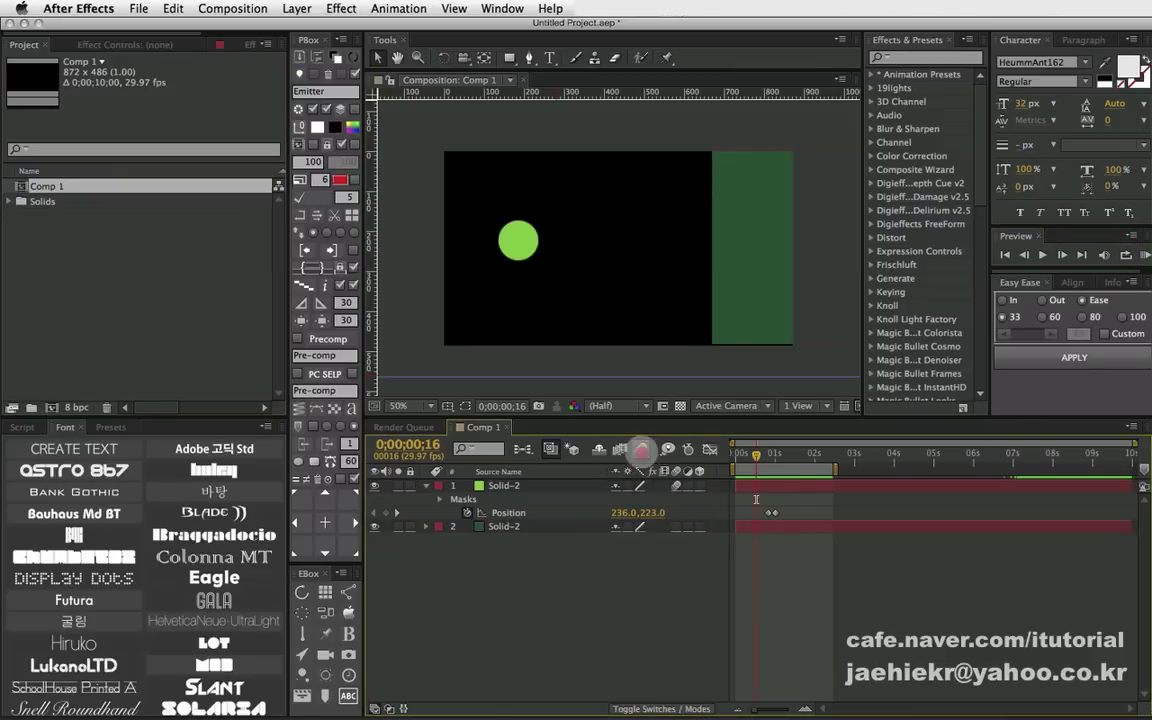
{"action": "left_click", "coordinate": [641, 449]}
{"action": "key", "text": "KP_0"}
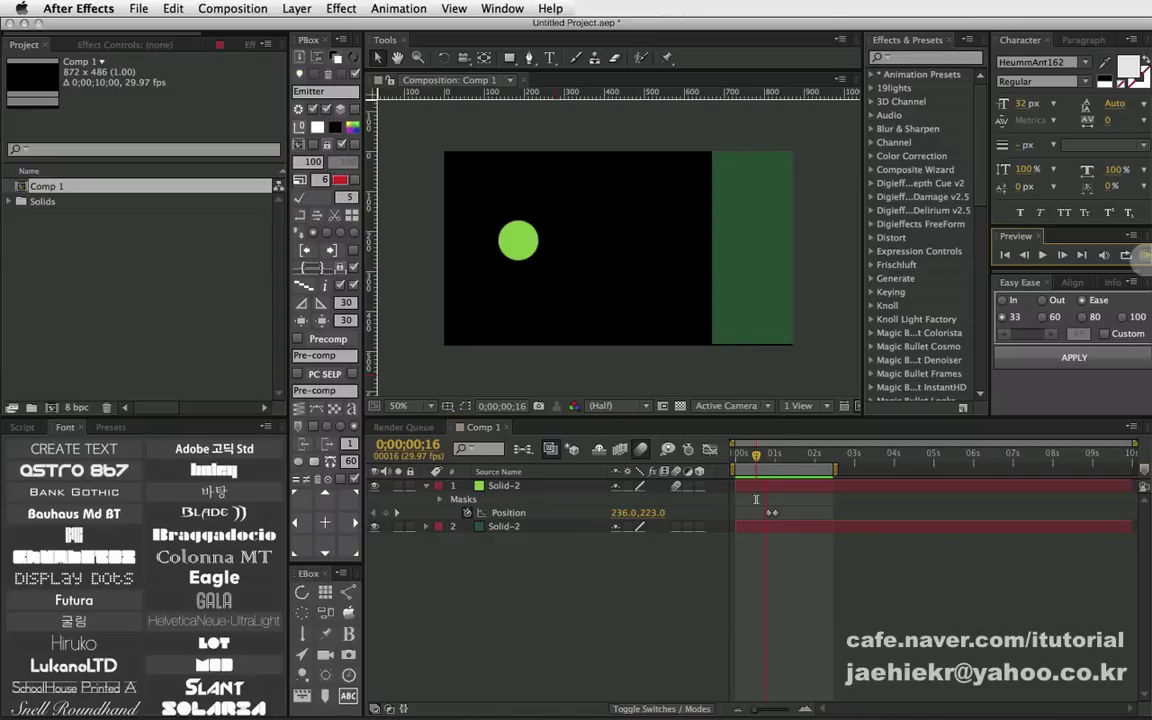
{"action": "left_click", "coordinate": [512, 599]}
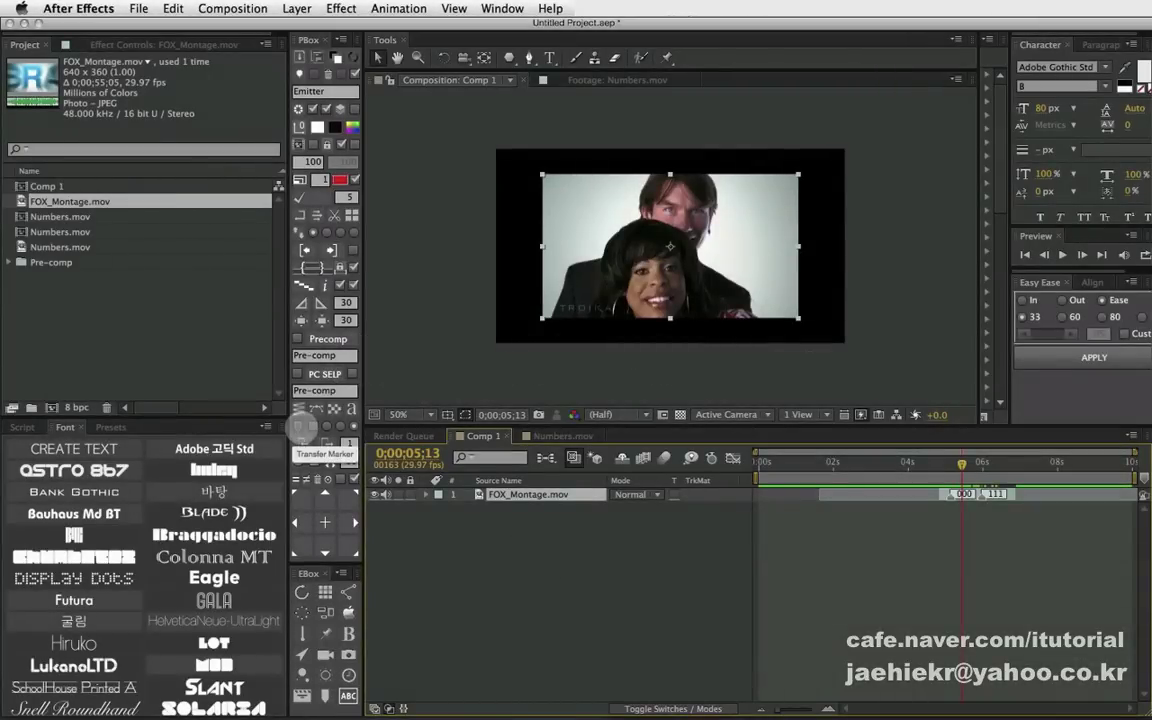
- Slide the FOX_Montage layer earlier in the Comp 1 timeline
{"action": "left_click", "coordinate": [512, 538]}
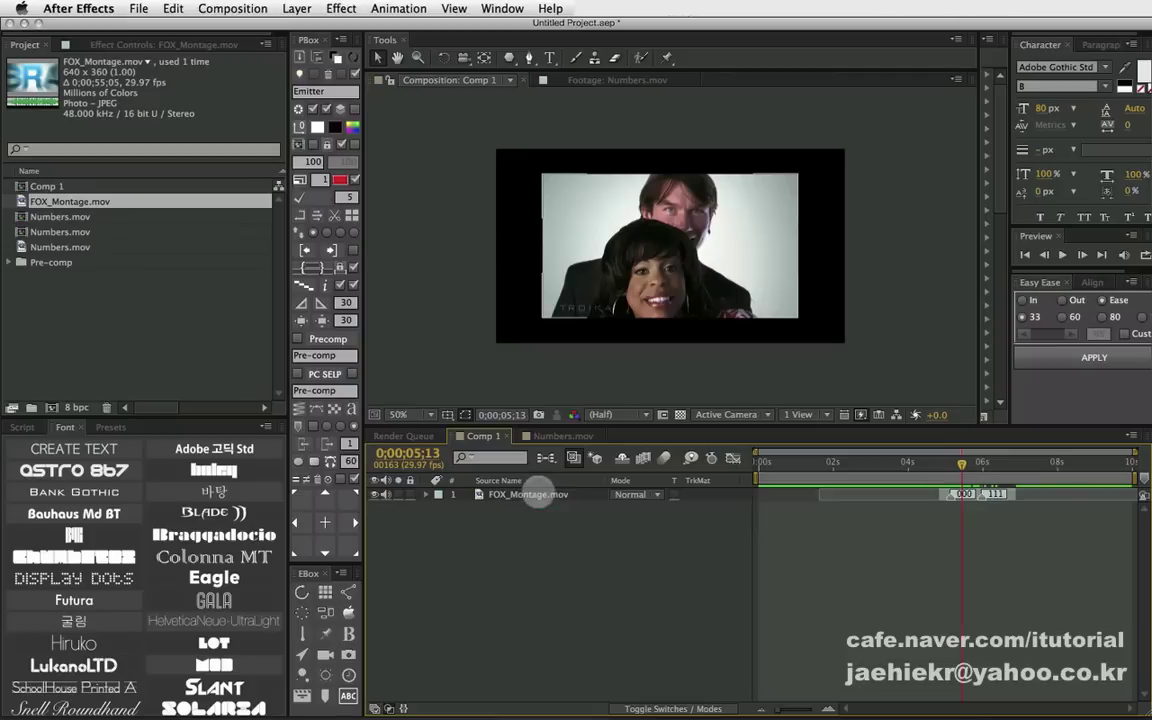
{"action": "left_click", "coordinate": [537, 494]}
{"action": "mouse_move", "coordinate": [962, 494]}
{"action": "left_mouse_down"}
{"action": "mouse_move", "coordinate": [882, 494]}
{"action": "mouse_move", "coordinate": [878, 461]}
{"action": "left_mouse_up"}
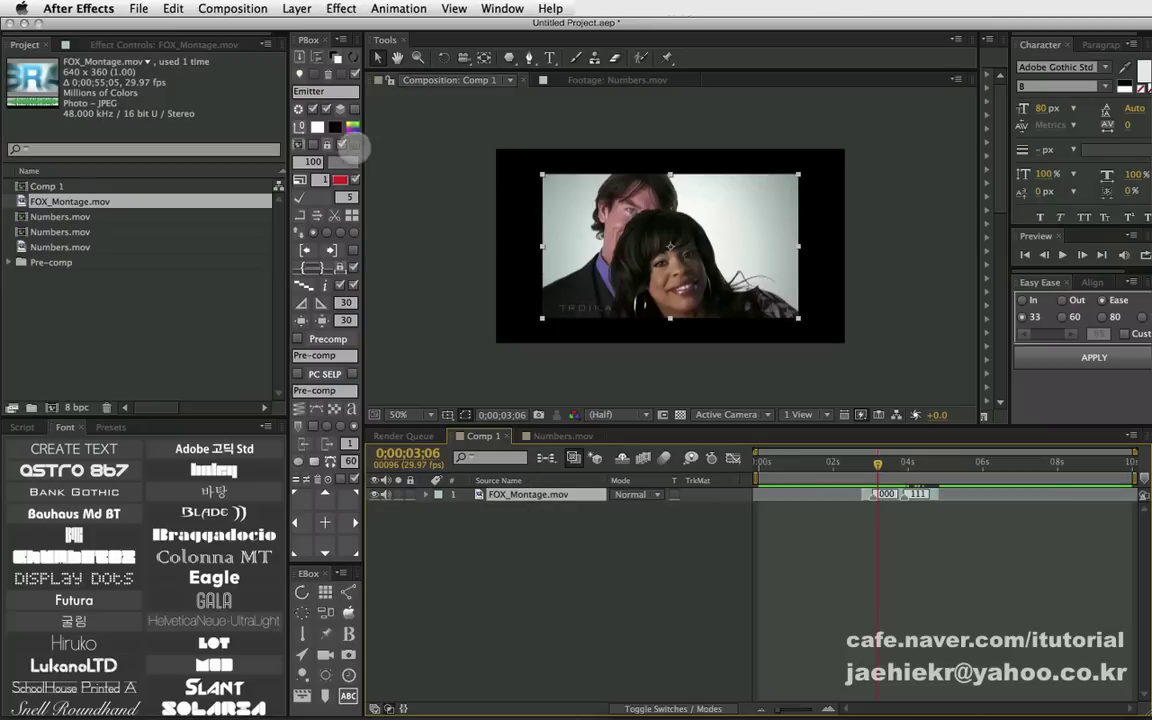
- Add a new teal solid layer above the footage and select both layers
{"action": "left_click", "coordinate": [350, 127]}
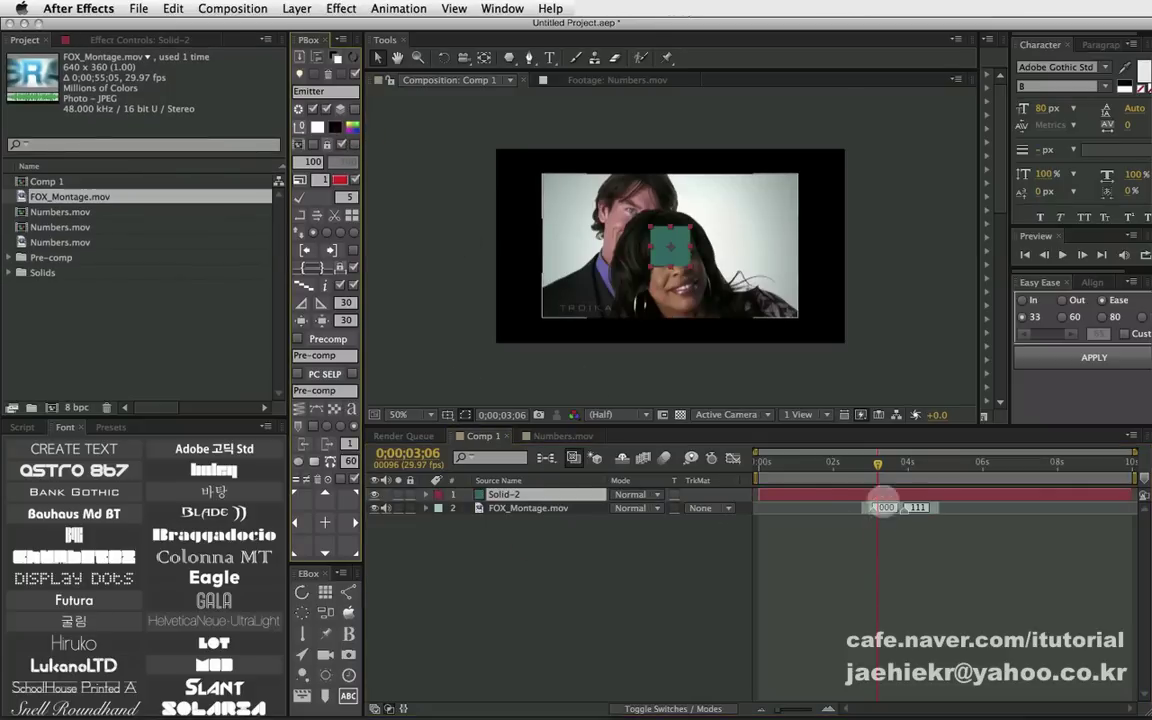
{"action": "left_click", "coordinate": [527, 552]}
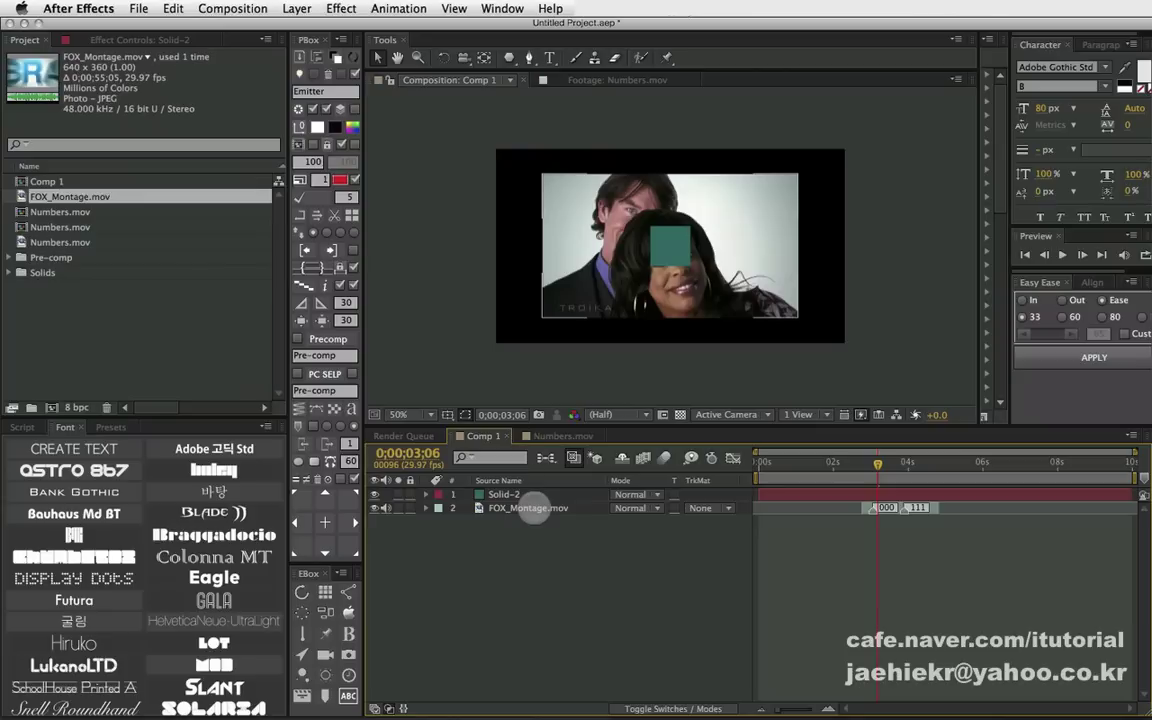
{"action": "left_click", "coordinate": [529, 508]}
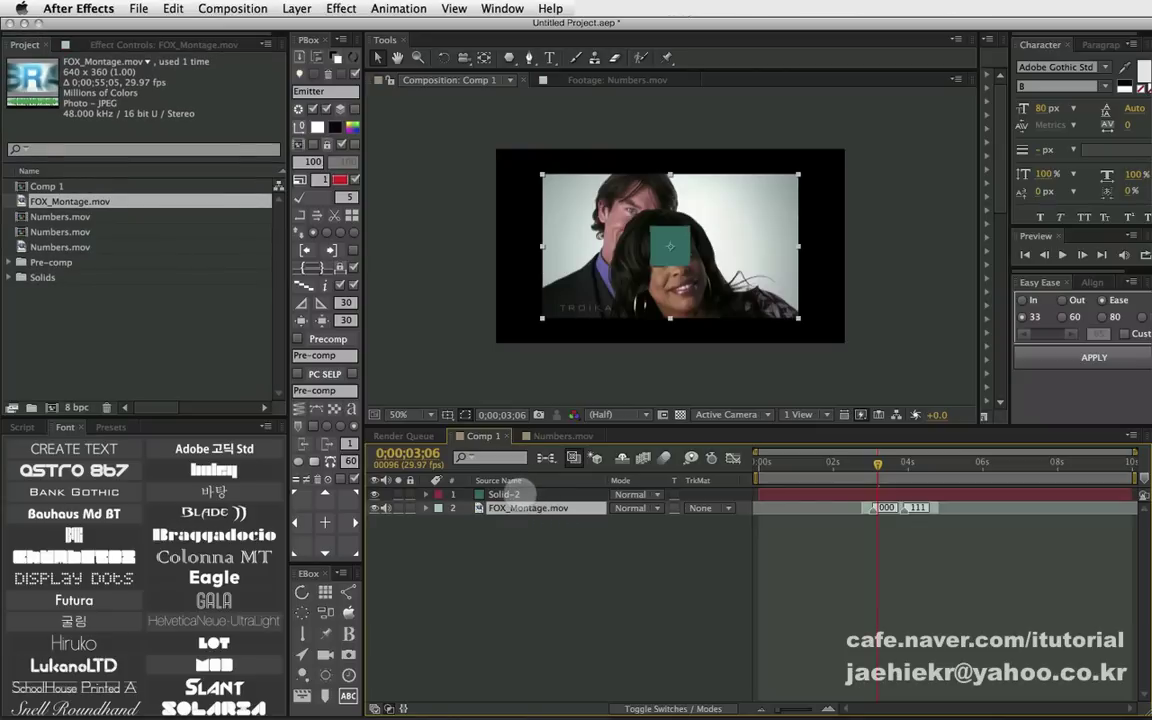
{"action": "left_click", "coordinate": [524, 494], "text": "shift"}
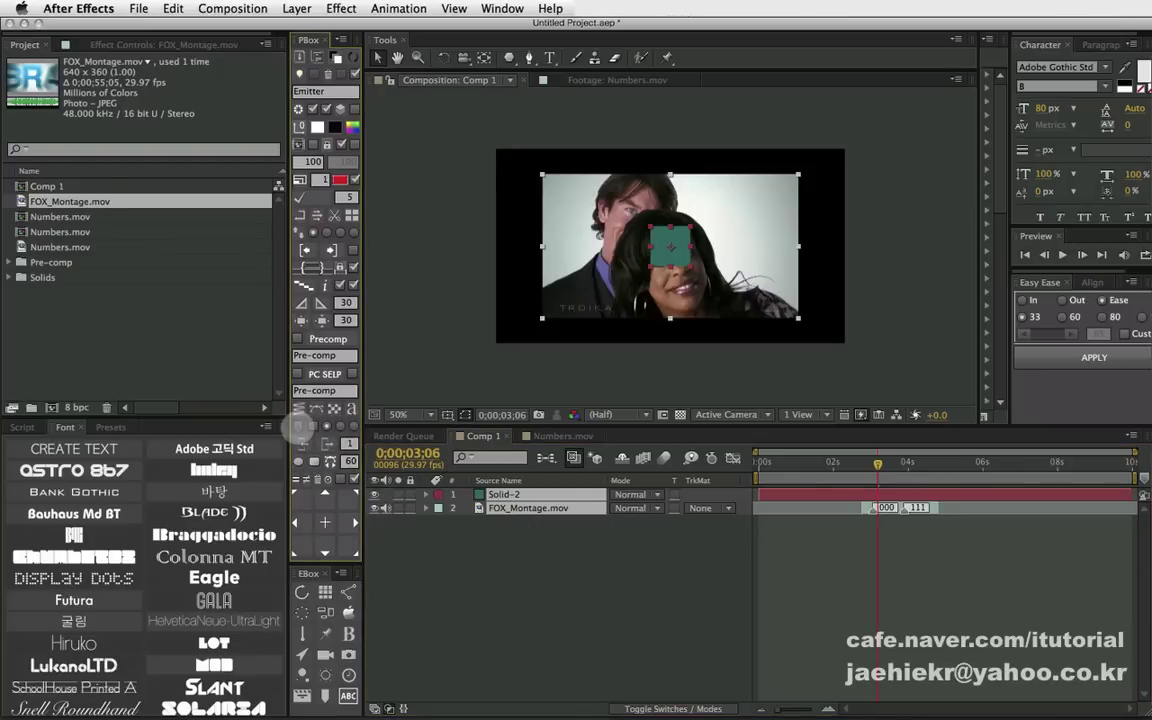
- Copy FOX_Montage's markers onto Solid-2 and inspect the 000 layer marker settings without changes
{"action": "left_click", "coordinate": [299, 426]}
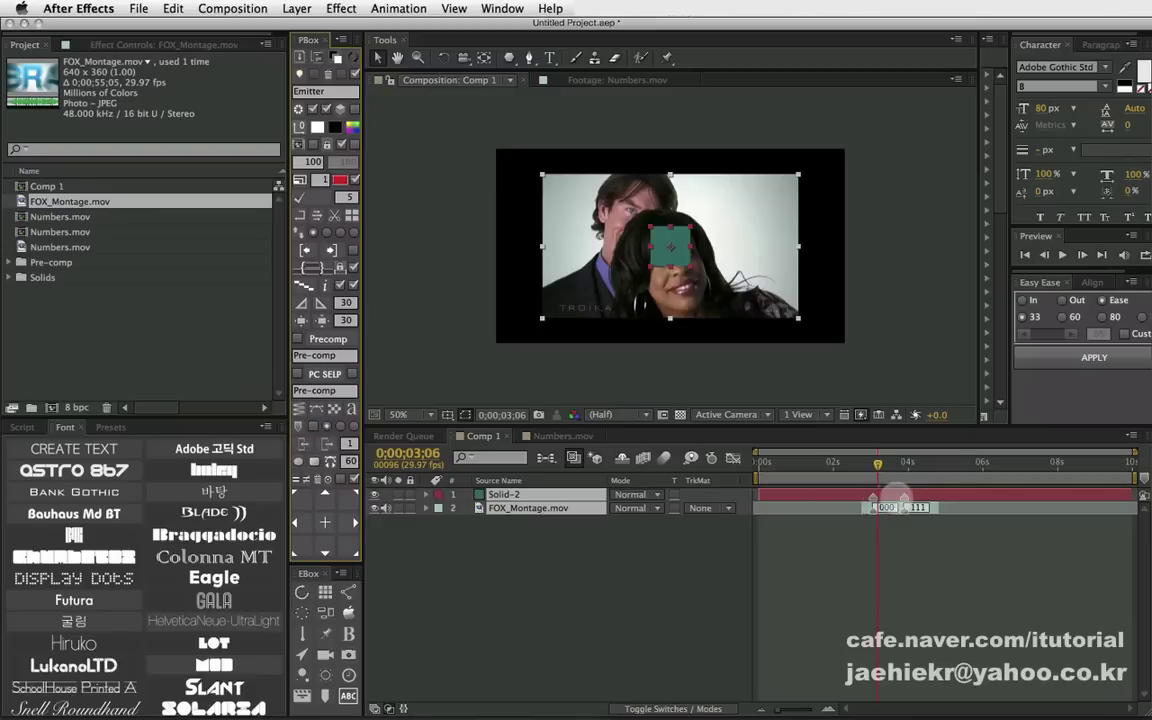
{"action": "left_click_drag", "start_coordinate": [878, 463], "coordinate": [886, 465]}
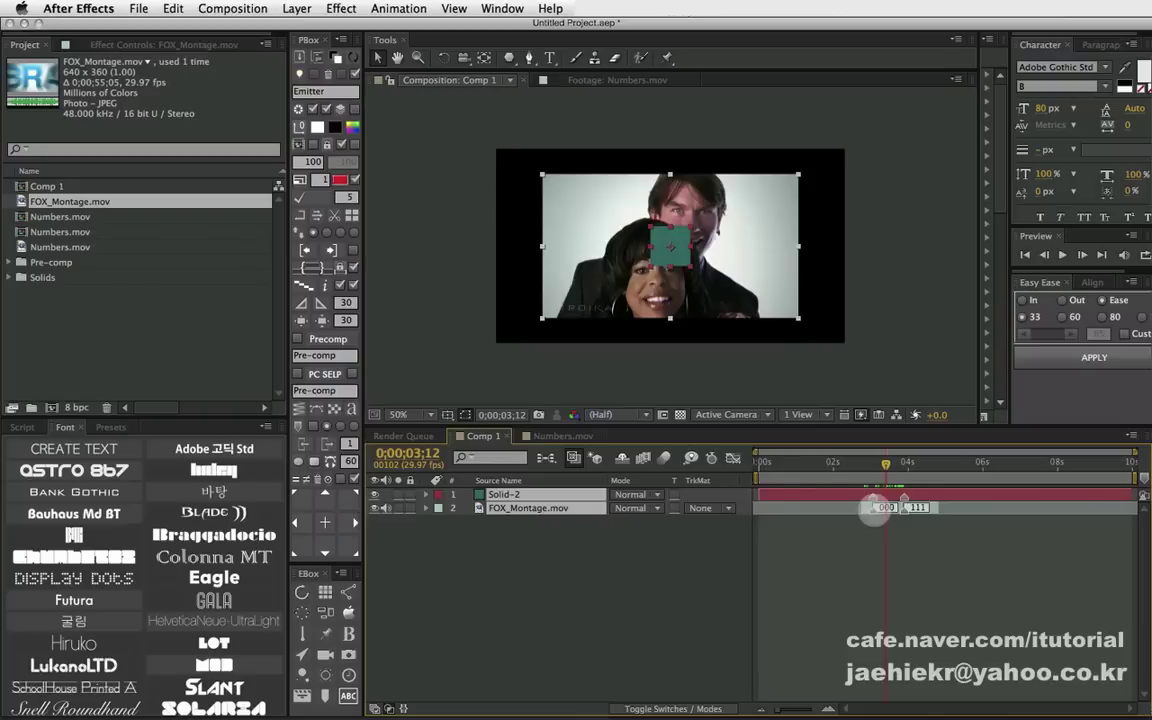
{"action": "double_click", "coordinate": [874, 507]}
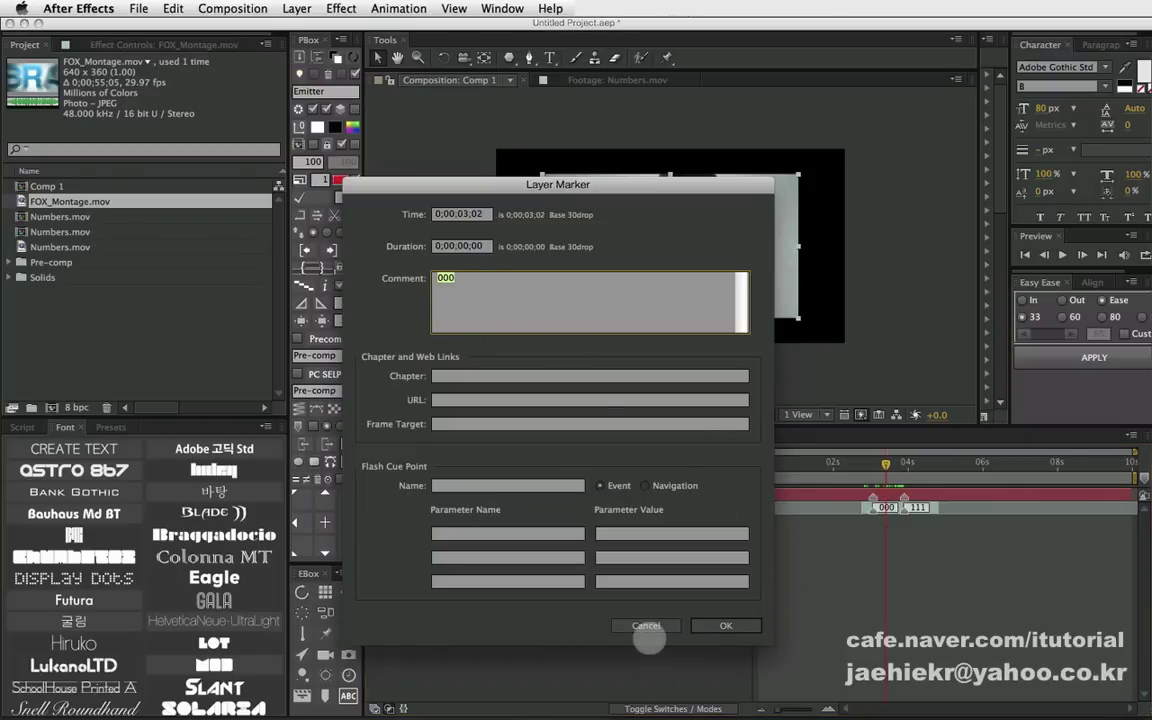
{"action": "left_click", "coordinate": [646, 627]}
{"action": "key", "text": "Page_Up"}
{"action": "key", "text": "Page_Up"}
{"action": "key", "text": "Page_Up"}
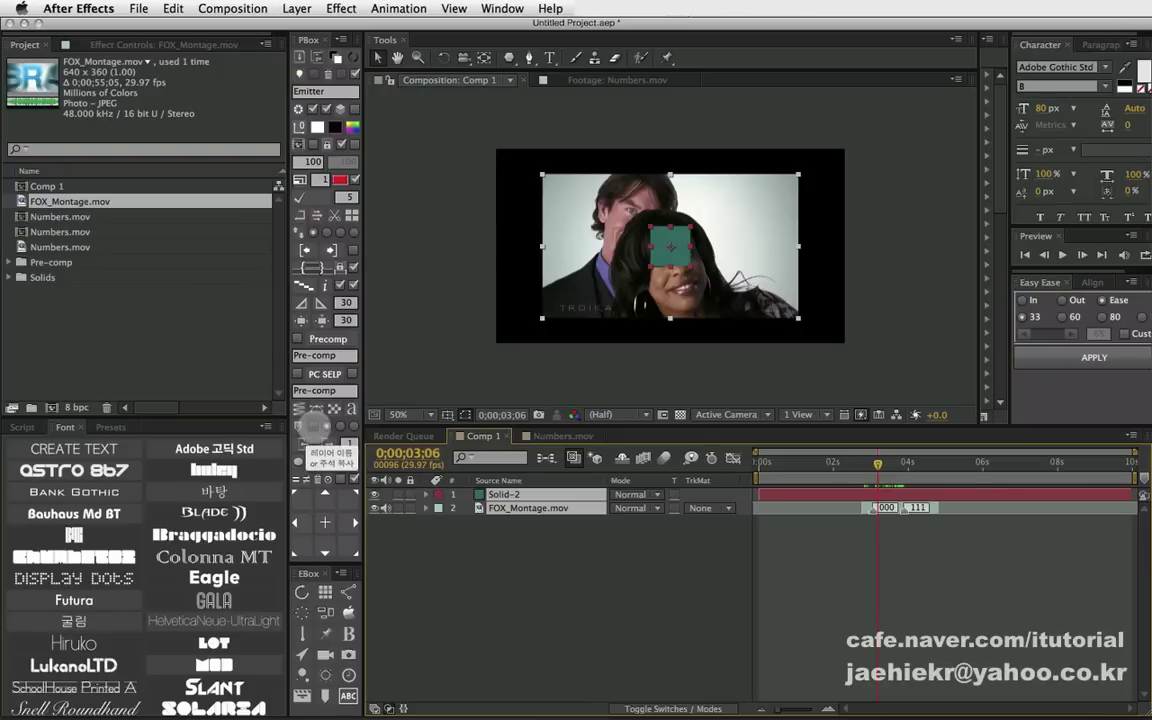
{"action": "left_click", "coordinate": [313, 427]}
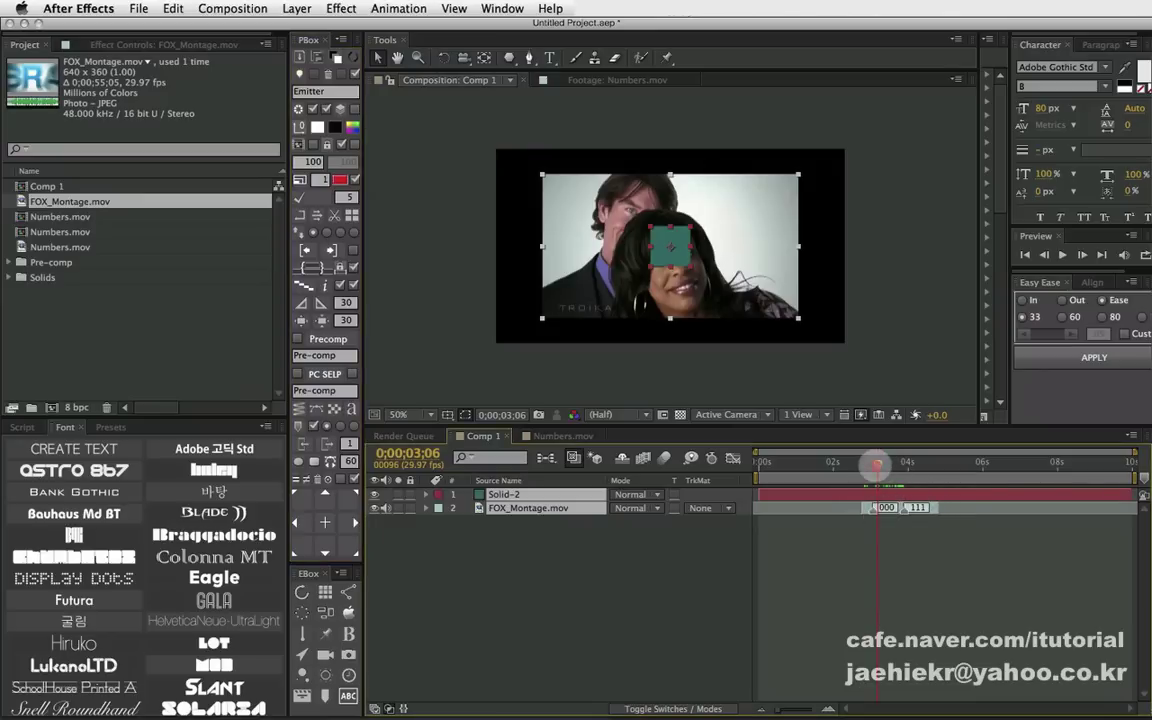
{"action": "mouse_move", "coordinate": [874, 463]}
{"action": "left_mouse_down"}
{"action": "mouse_move", "coordinate": [806, 462]}
{"action": "mouse_move", "coordinate": [873, 463]}
{"action": "left_mouse_up"}
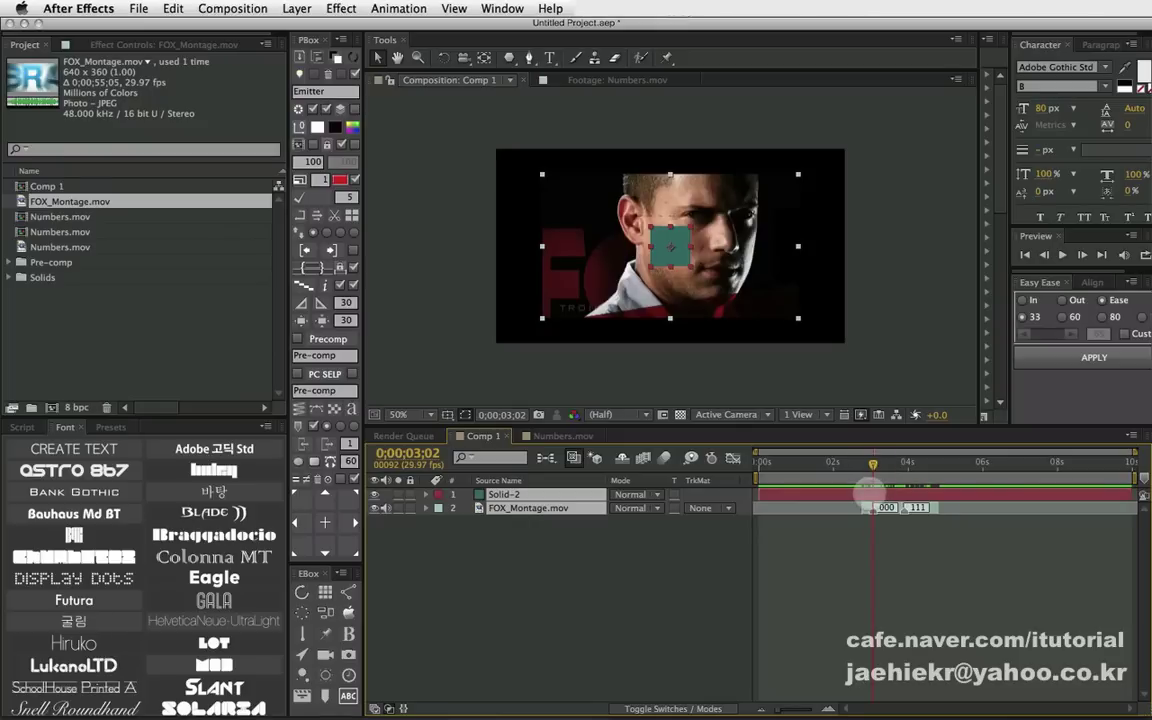
- Select the Solid-2 layer and delete it
{"action": "left_click", "coordinate": [478, 522]}
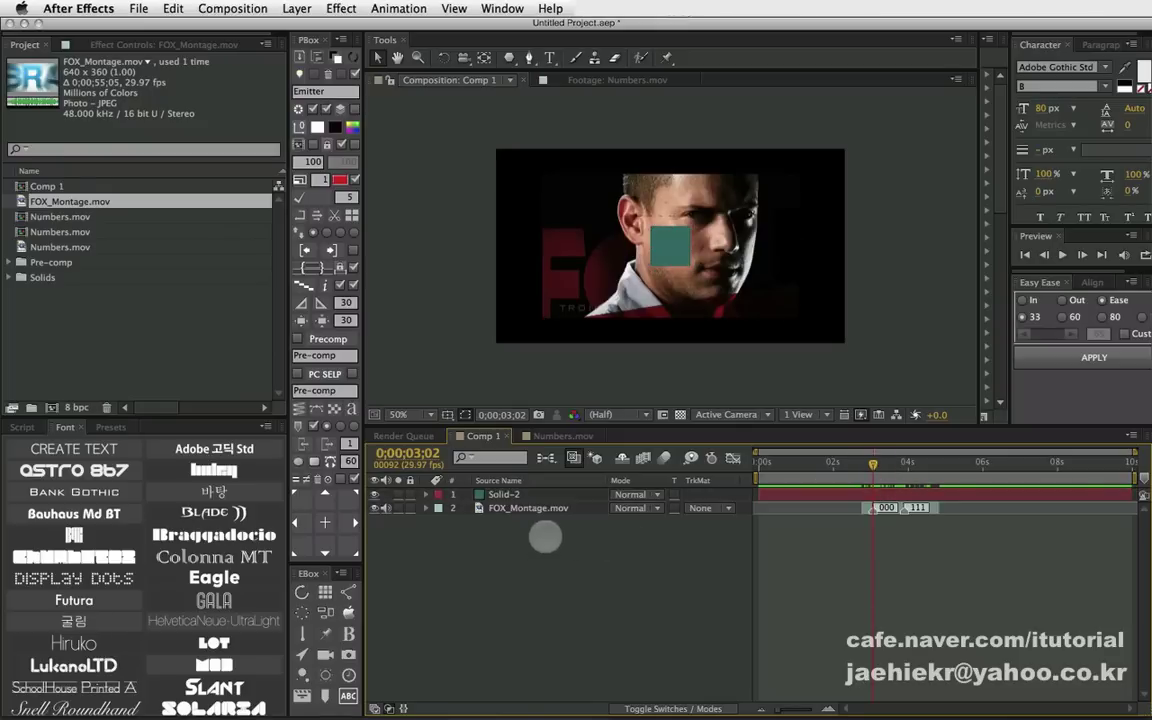
{"action": "left_click", "coordinate": [506, 494]}
{"action": "key", "text": "Delete"}
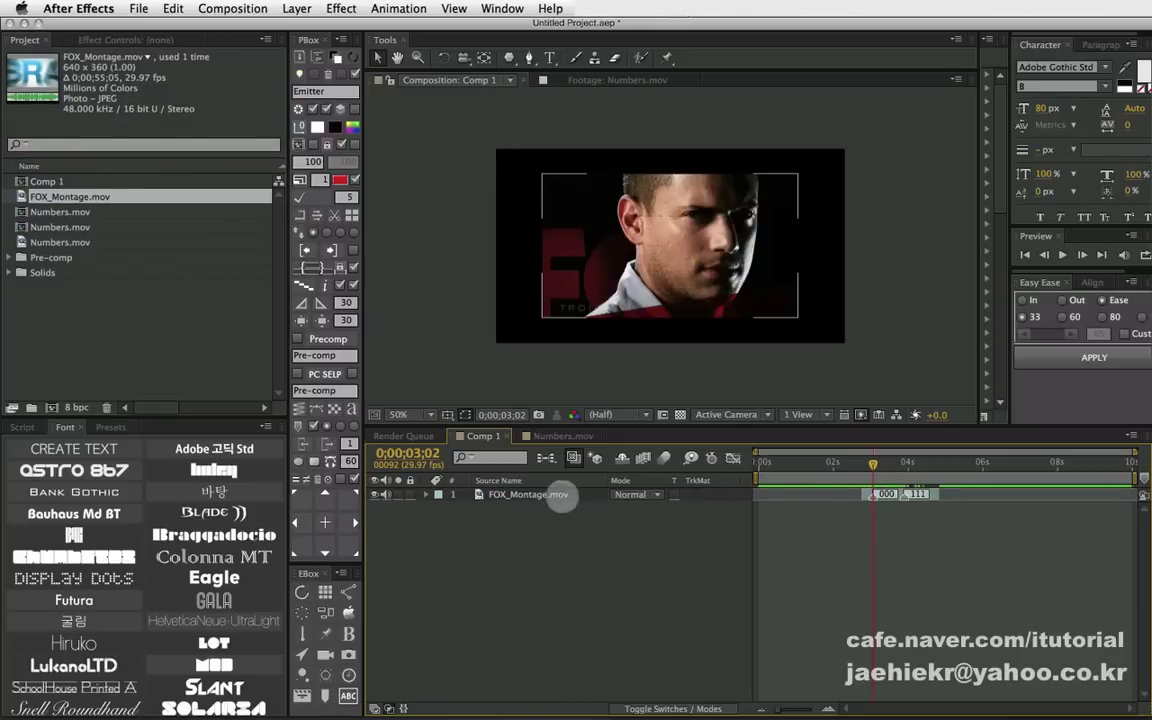
{"action": "left_click", "coordinate": [530, 494]}
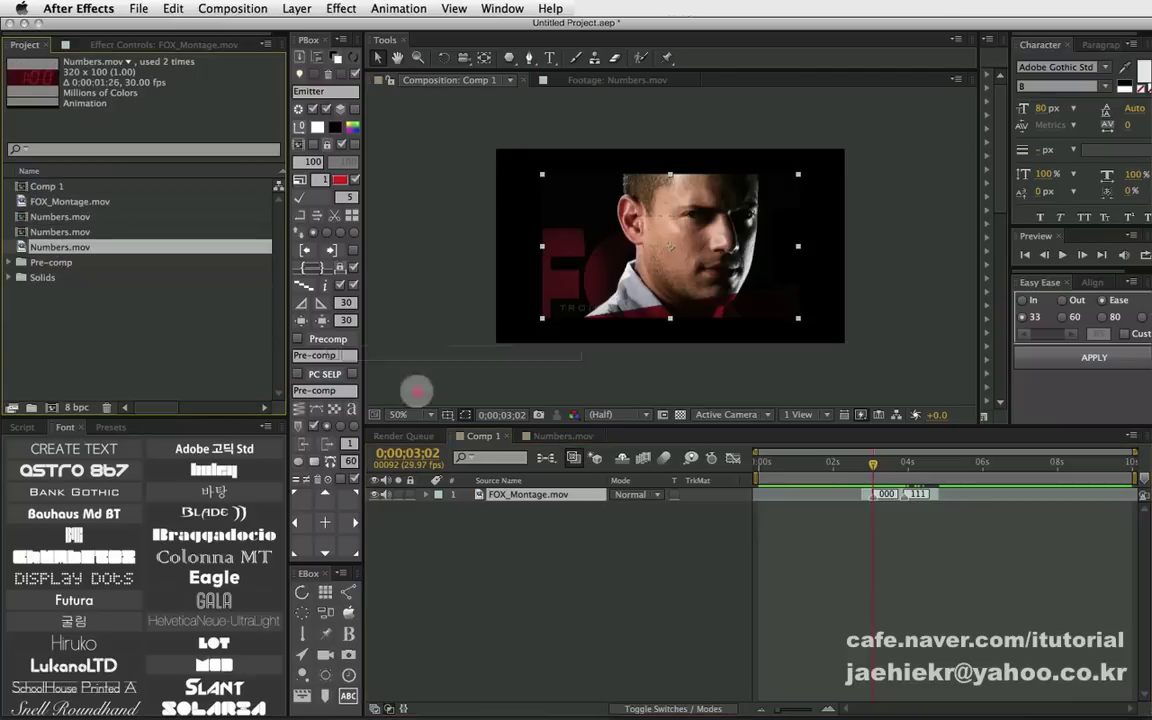
{"action": "left_click_drag", "start_coordinate": [42, 246], "coordinate": [510, 492]}
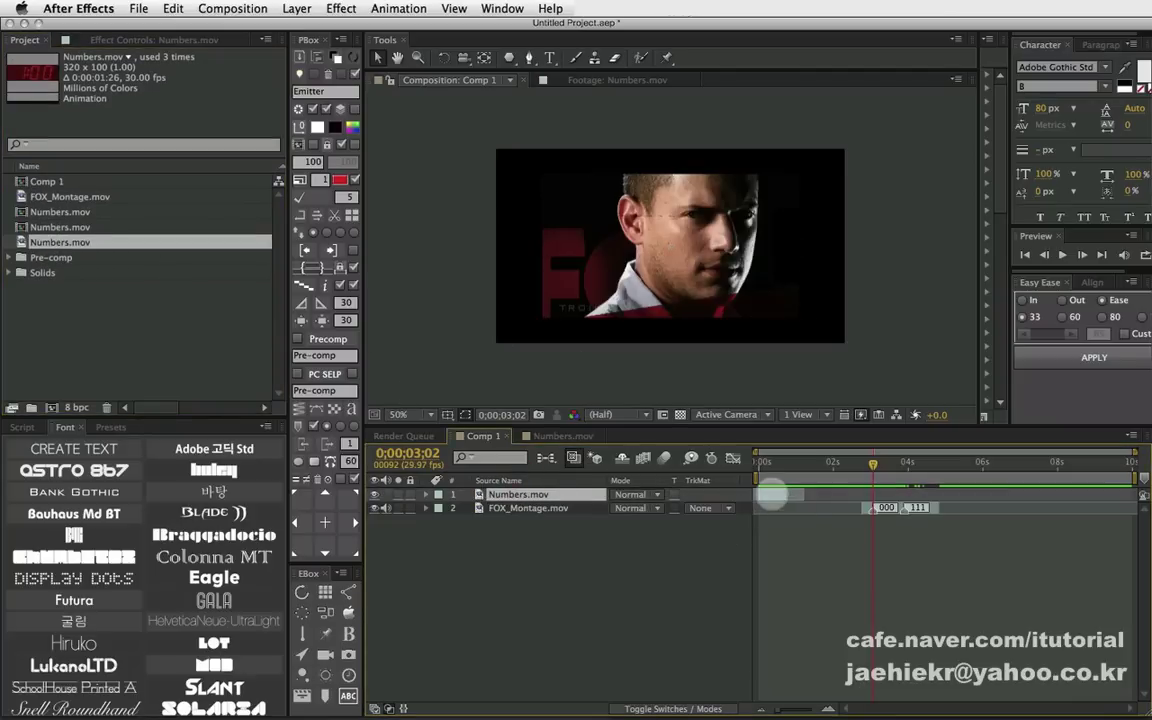
{"action": "left_click_drag", "start_coordinate": [768, 493], "coordinate": [836, 491]}
{"action": "left_click", "coordinate": [540, 508]}
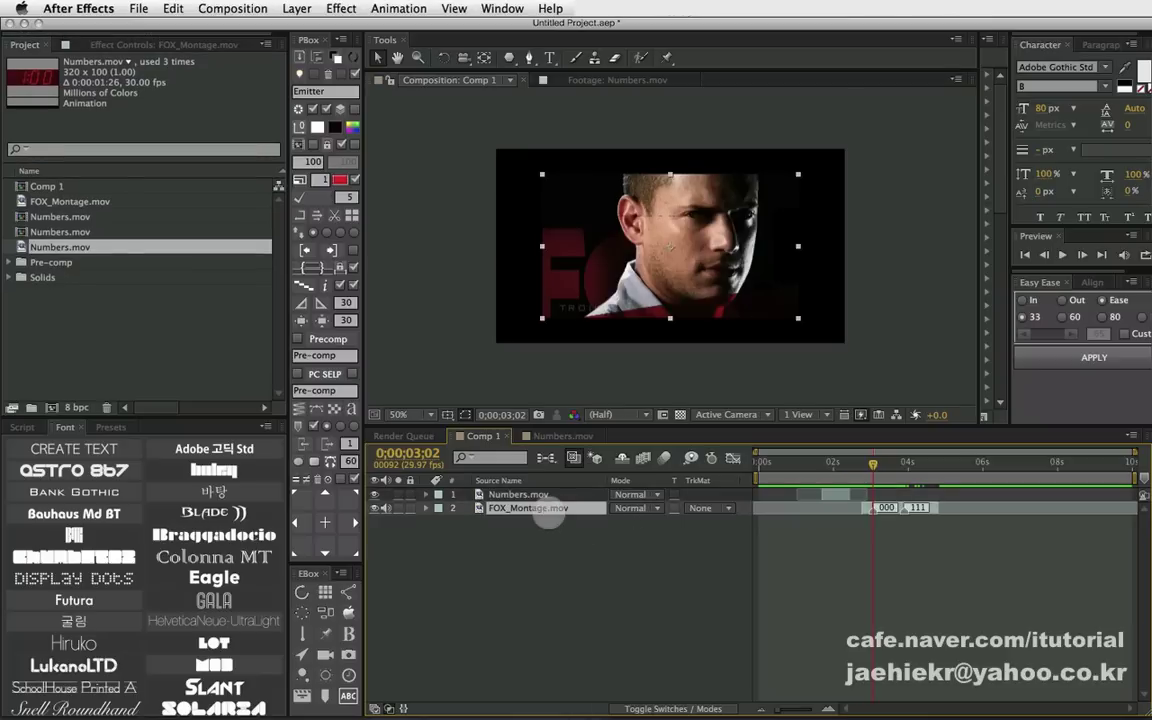
{"action": "left_click", "coordinate": [547, 515]}
{"action": "left_click", "coordinate": [540, 509]}
{"action": "left_click", "coordinate": [530, 494], "text": "shift"}
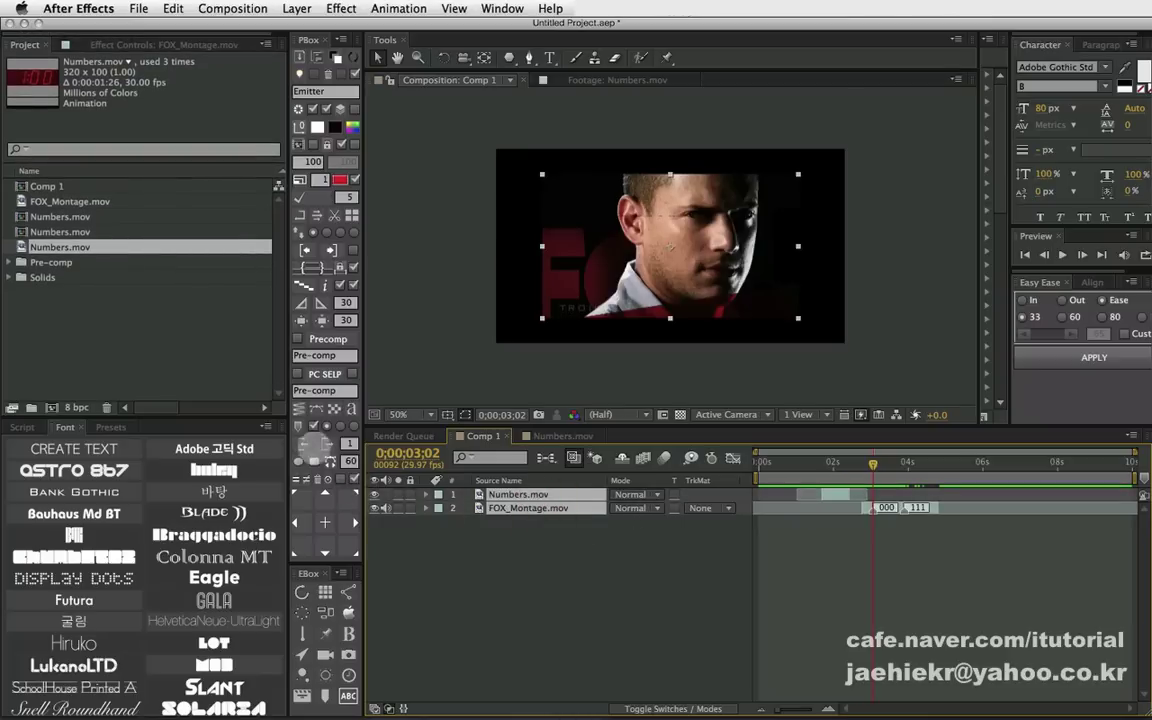
{"action": "left_click", "coordinate": [302, 422]}
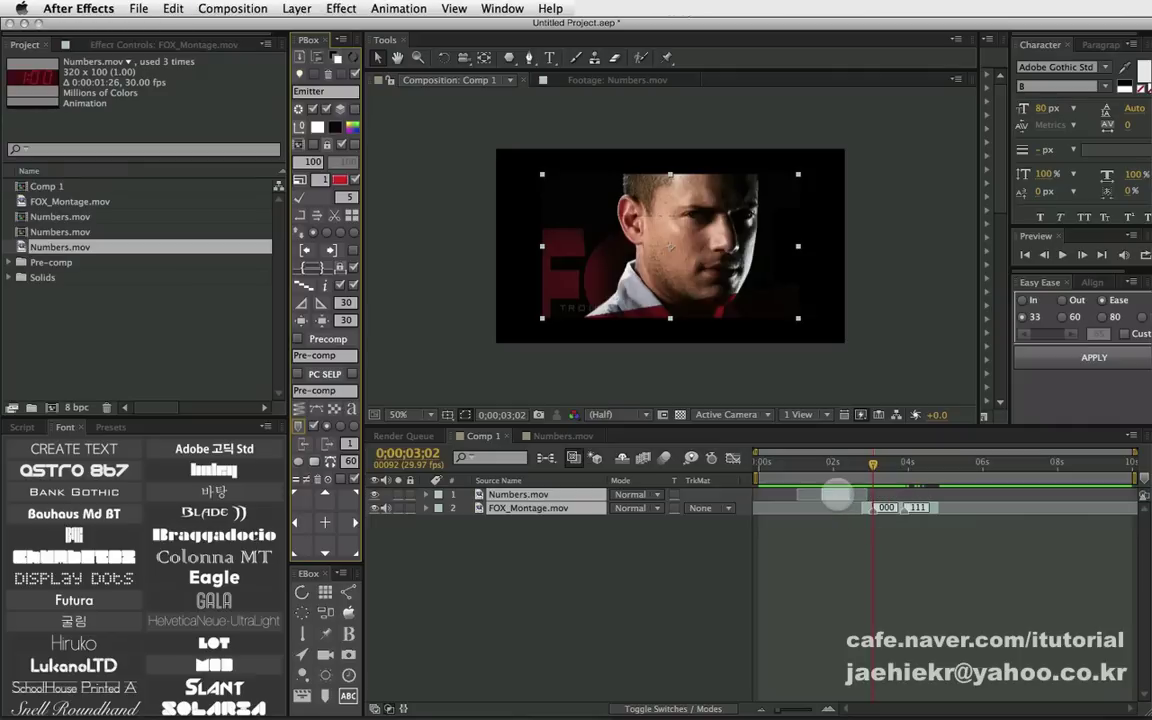
{"action": "left_click_drag", "start_coordinate": [836, 492], "coordinate": [903, 494]}
{"action": "left_click", "coordinate": [858, 530]}
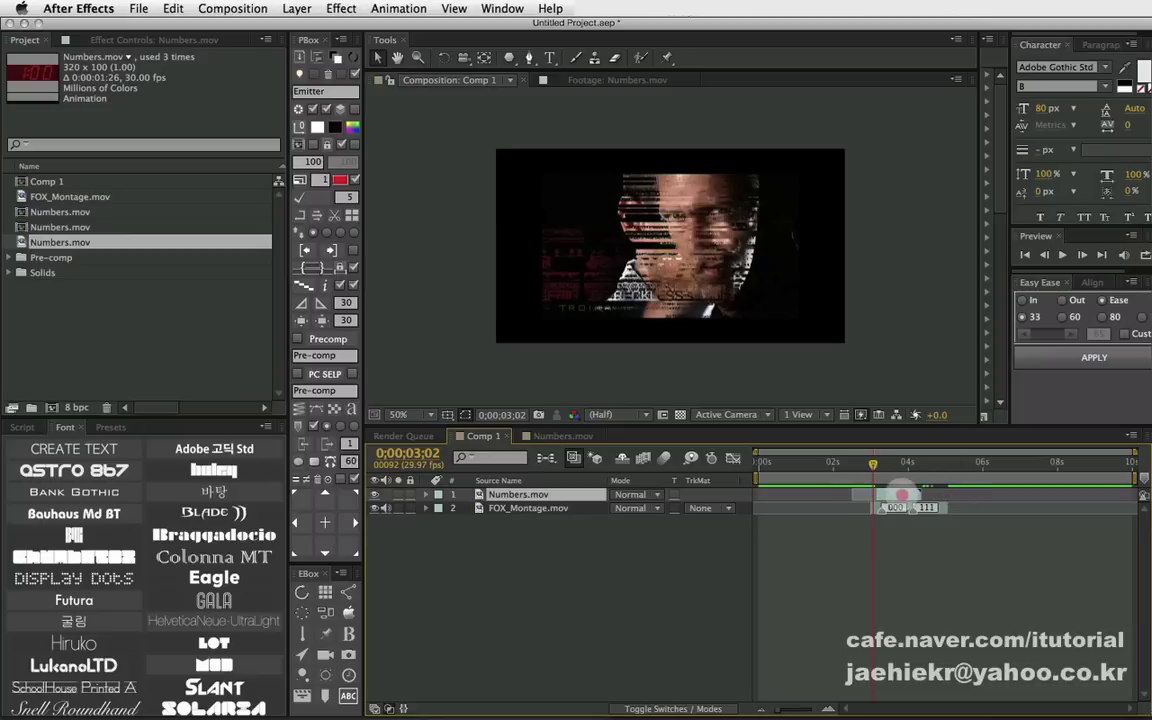
{"action": "left_click", "coordinate": [550, 508]}
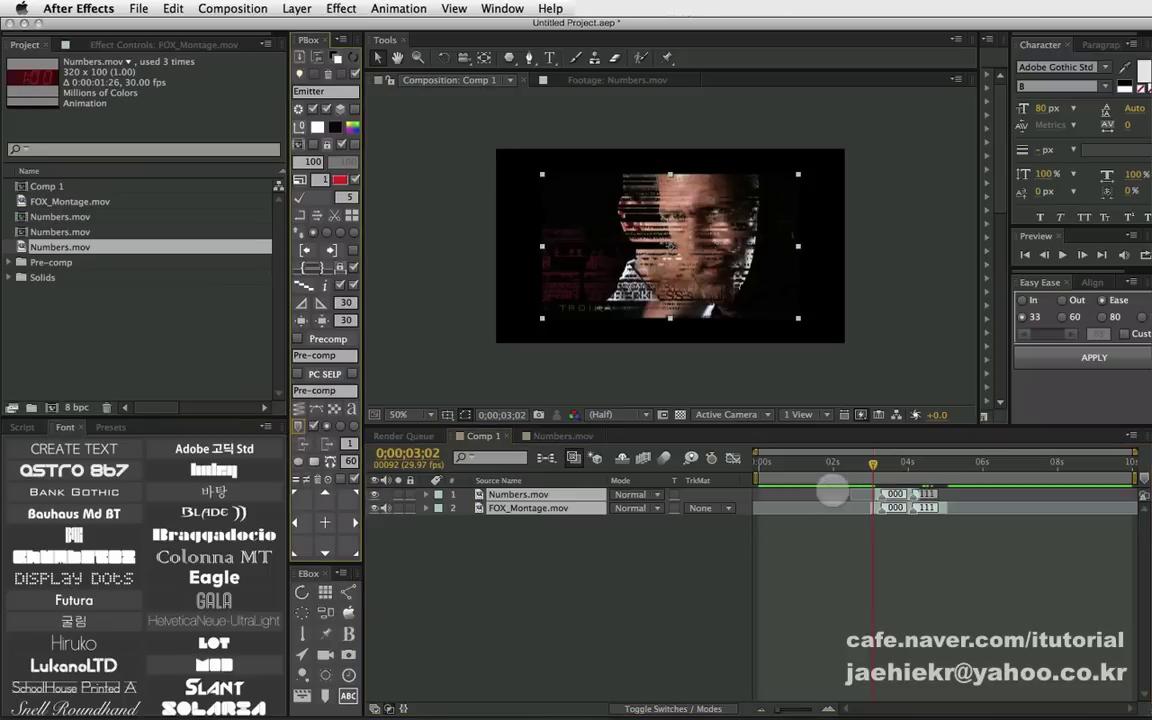
{"action": "left_click_drag", "start_coordinate": [890, 494], "coordinate": [830, 497]}
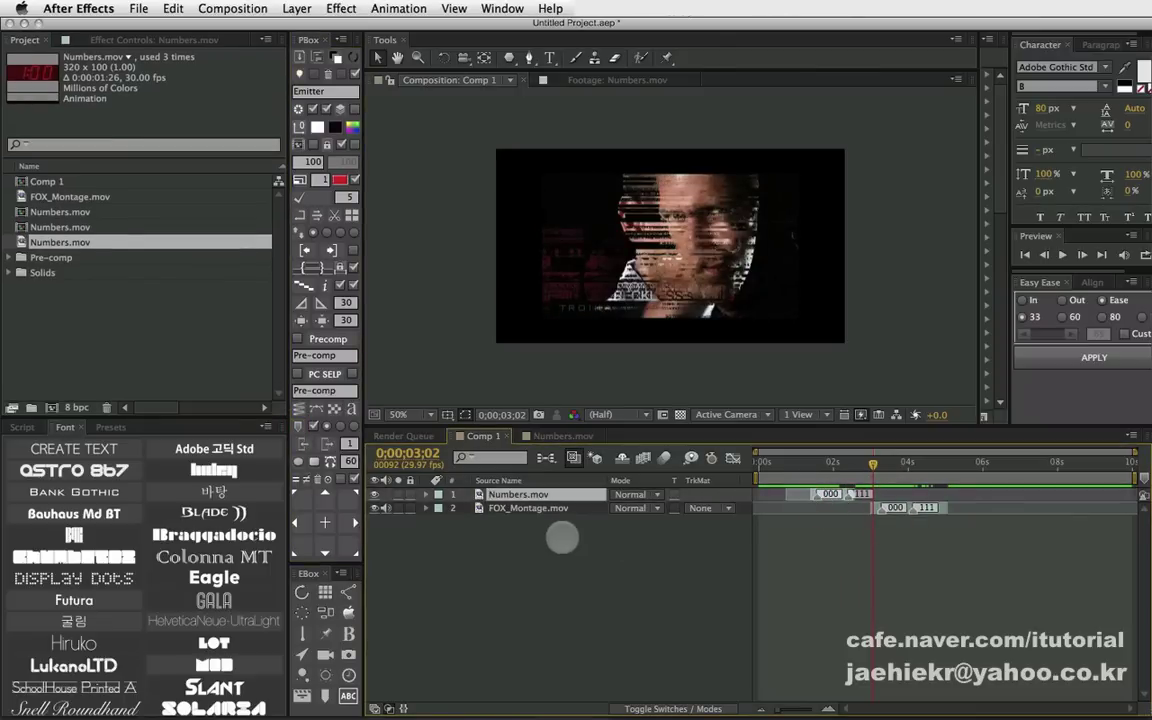
- Delete the Numbers.mov and FOX_Montage.mov layers and add a fresh FOX_Montage.mov to Comp 1
{"action": "key", "text": "Delete"}
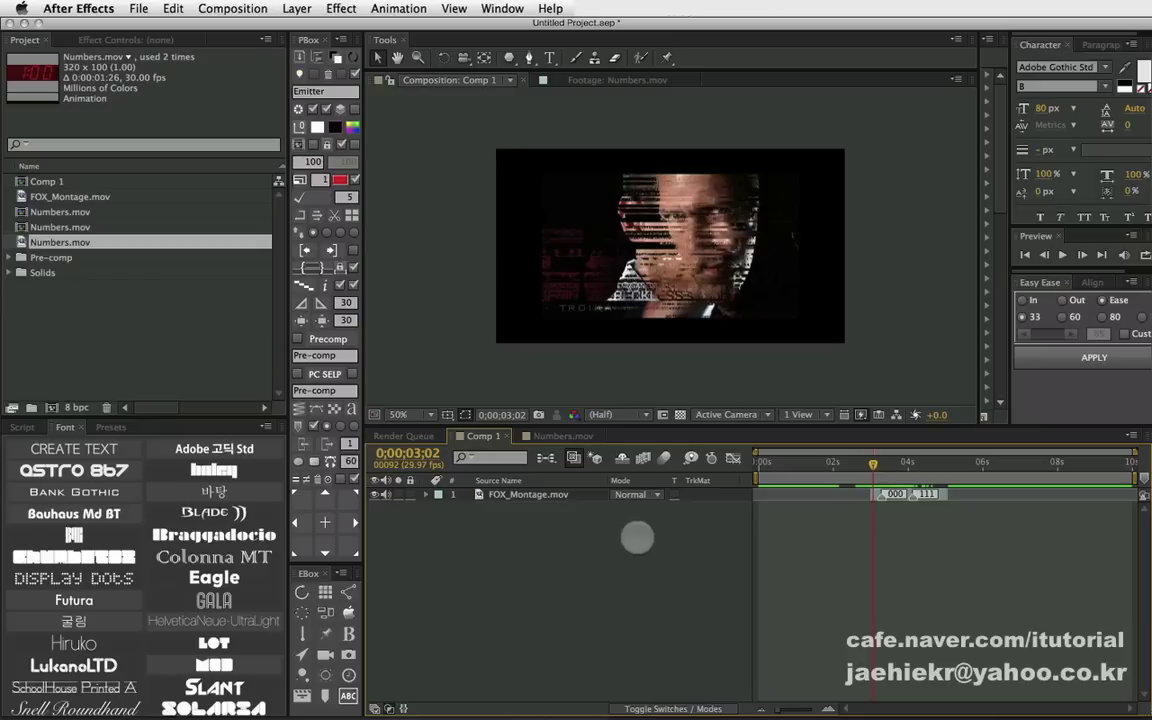
{"action": "left_click", "coordinate": [545, 495]}
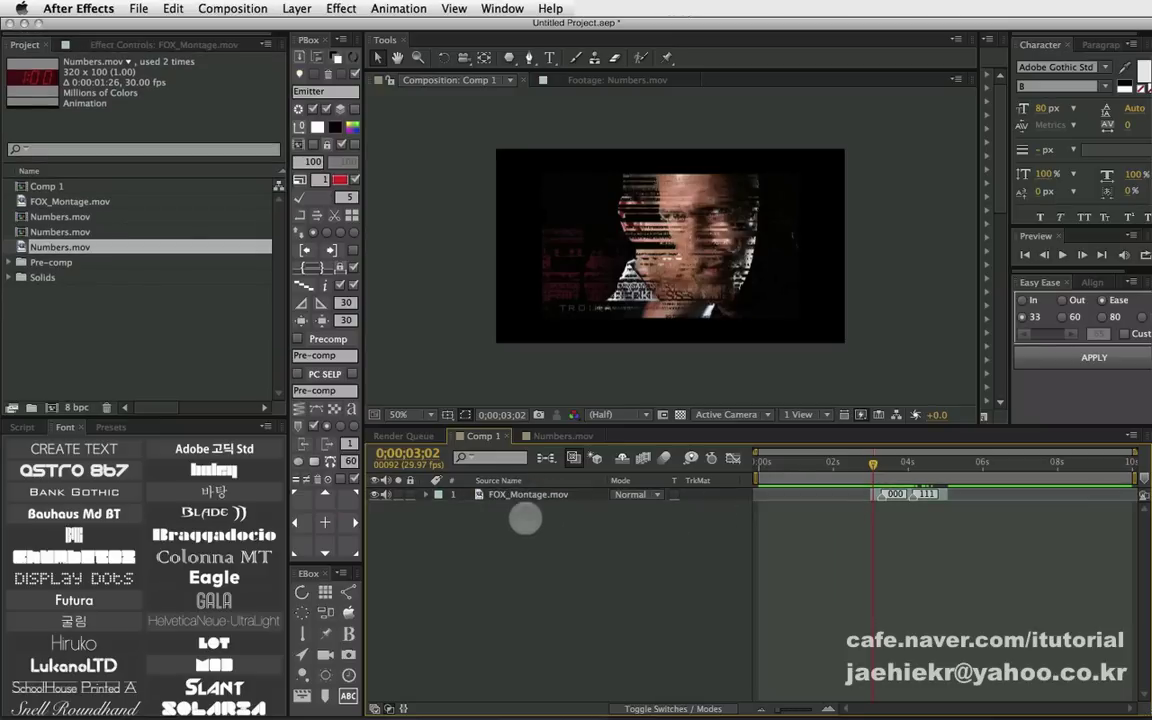
{"action": "left_click", "coordinate": [514, 495]}
{"action": "key", "text": "Delete"}
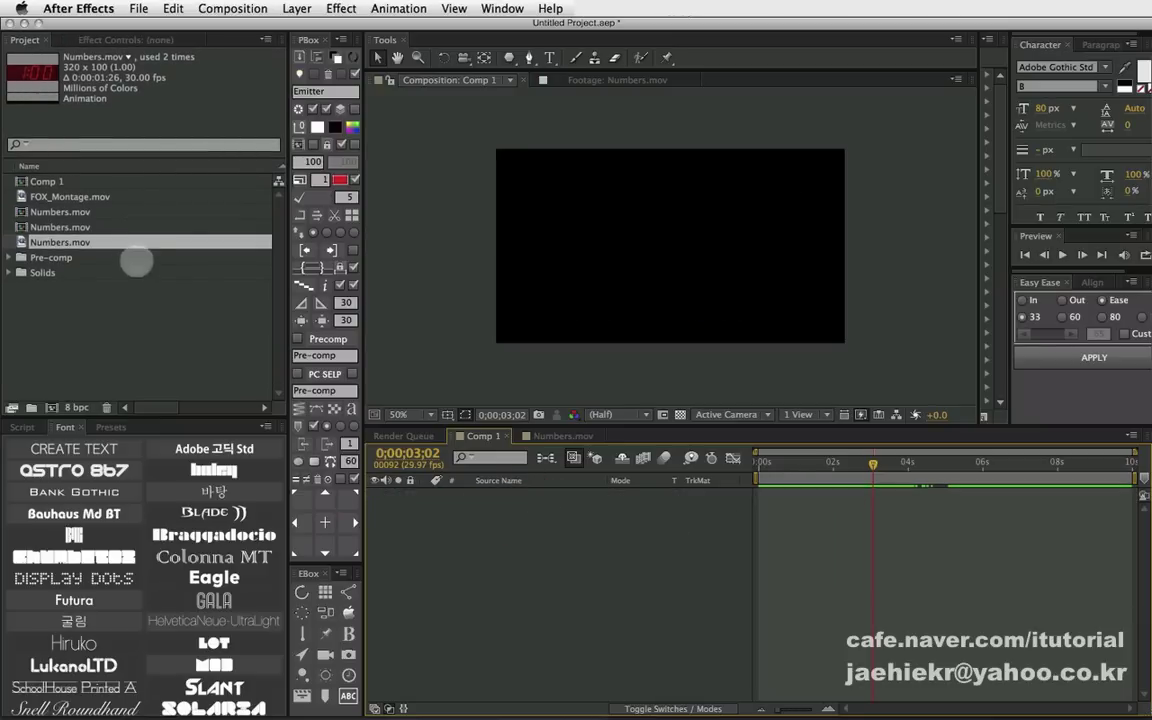
{"action": "left_click_drag", "start_coordinate": [45, 196], "coordinate": [437, 505]}
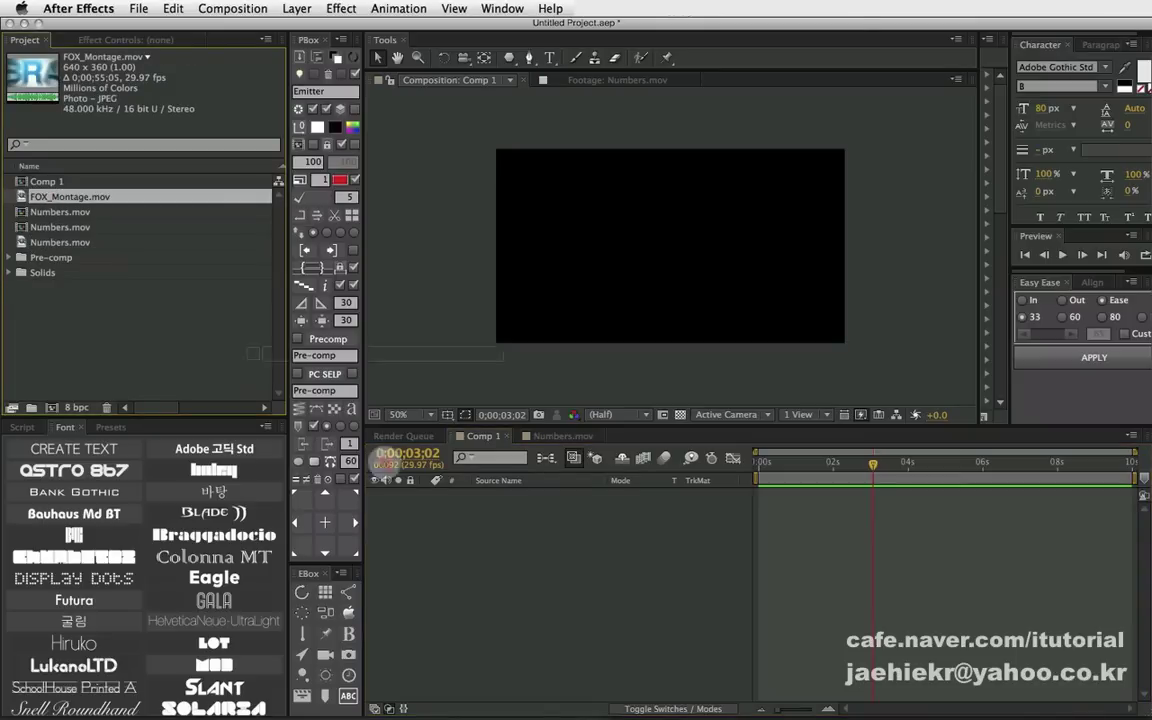
- Using the audio waveform, mark beats at 0;00;01;00, 0;00;01;28 and 0;00;02;26
{"action": "left_click_drag", "start_coordinate": [870, 463], "coordinate": [845, 463]}
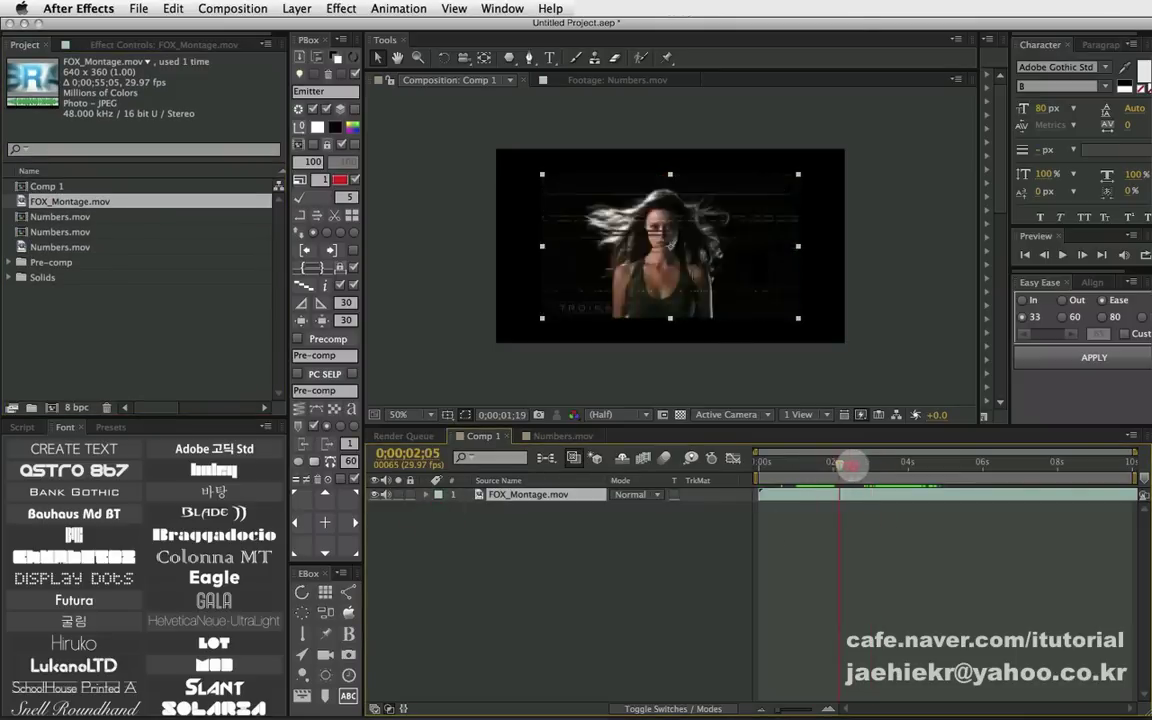
{"action": "key", "text": "l"}
{"action": "key", "text": "l"}
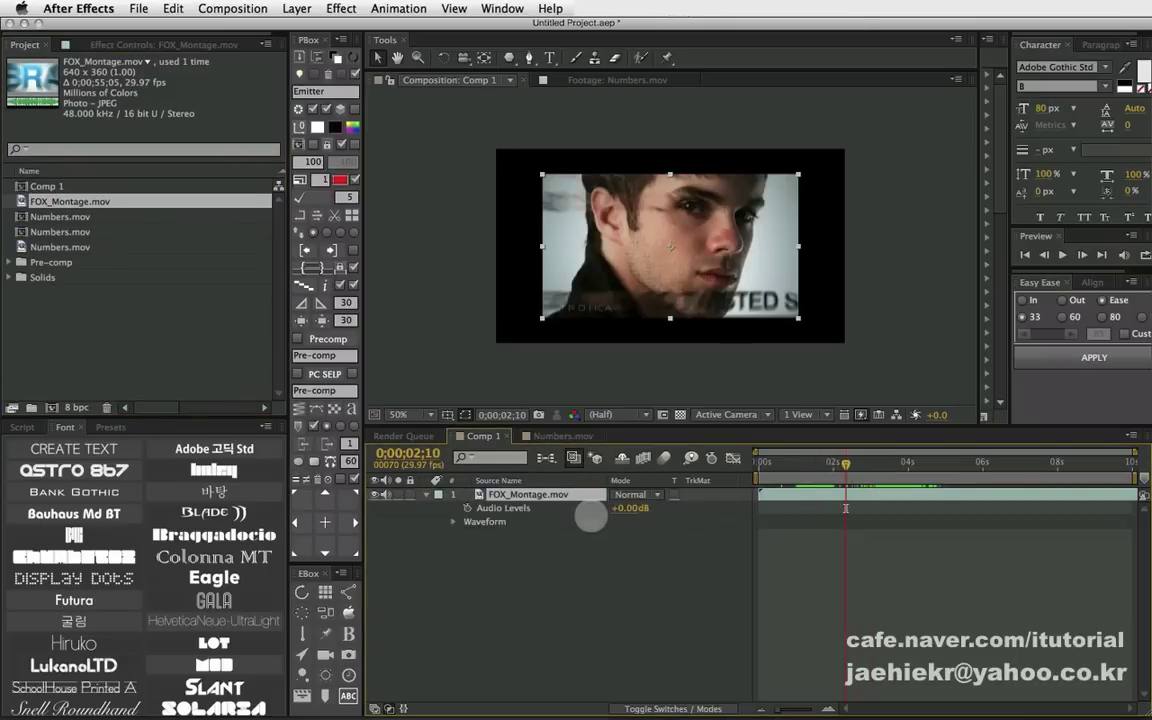
{"action": "left_click_drag", "start_coordinate": [870, 466], "coordinate": [796, 464]}
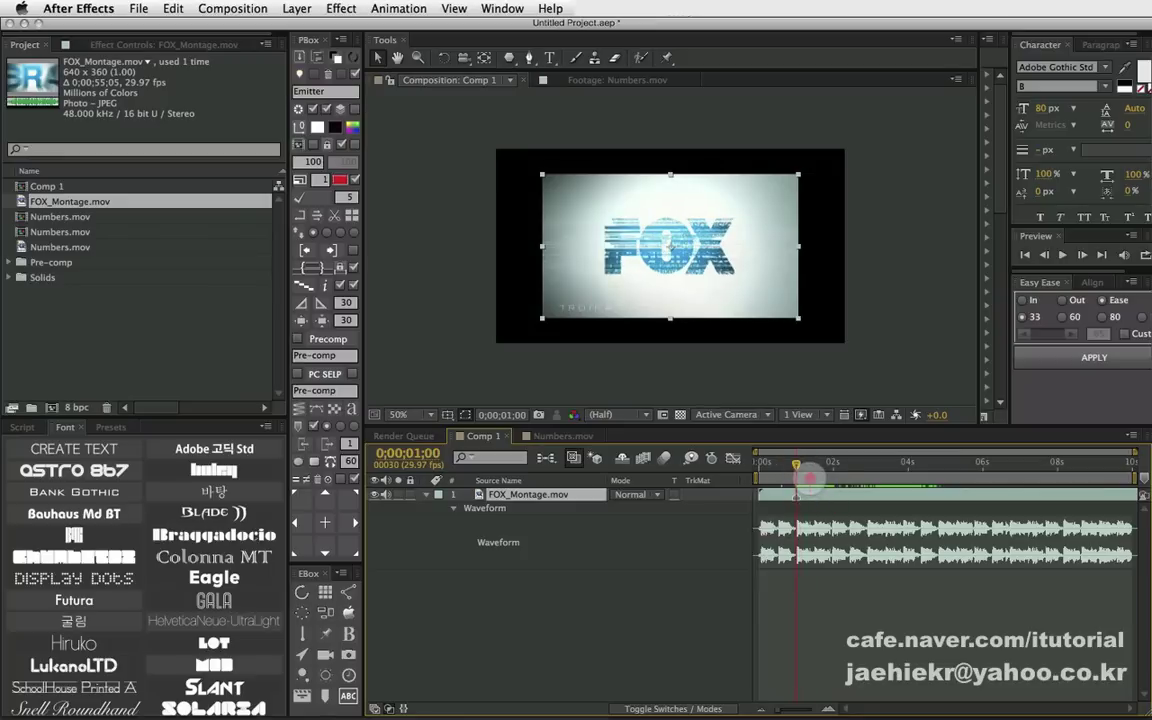
{"action": "left_click_drag", "start_coordinate": [808, 476], "coordinate": [831, 470]}
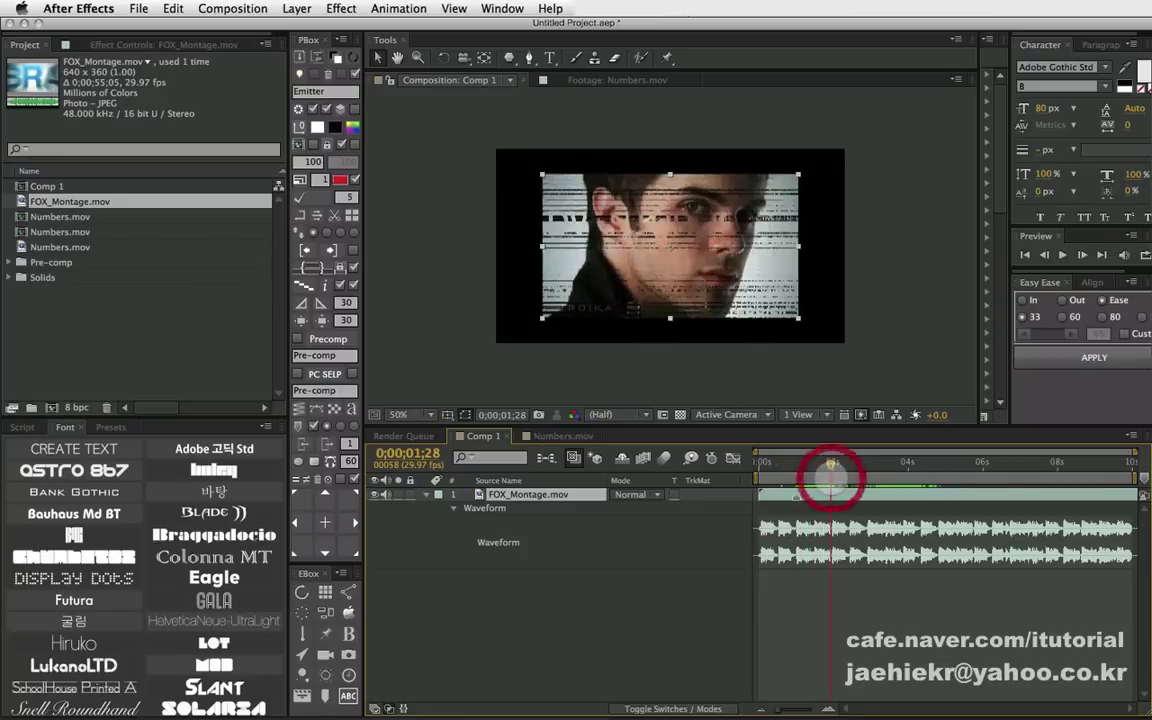
{"action": "left_click_drag", "start_coordinate": [845, 469], "coordinate": [866, 466]}
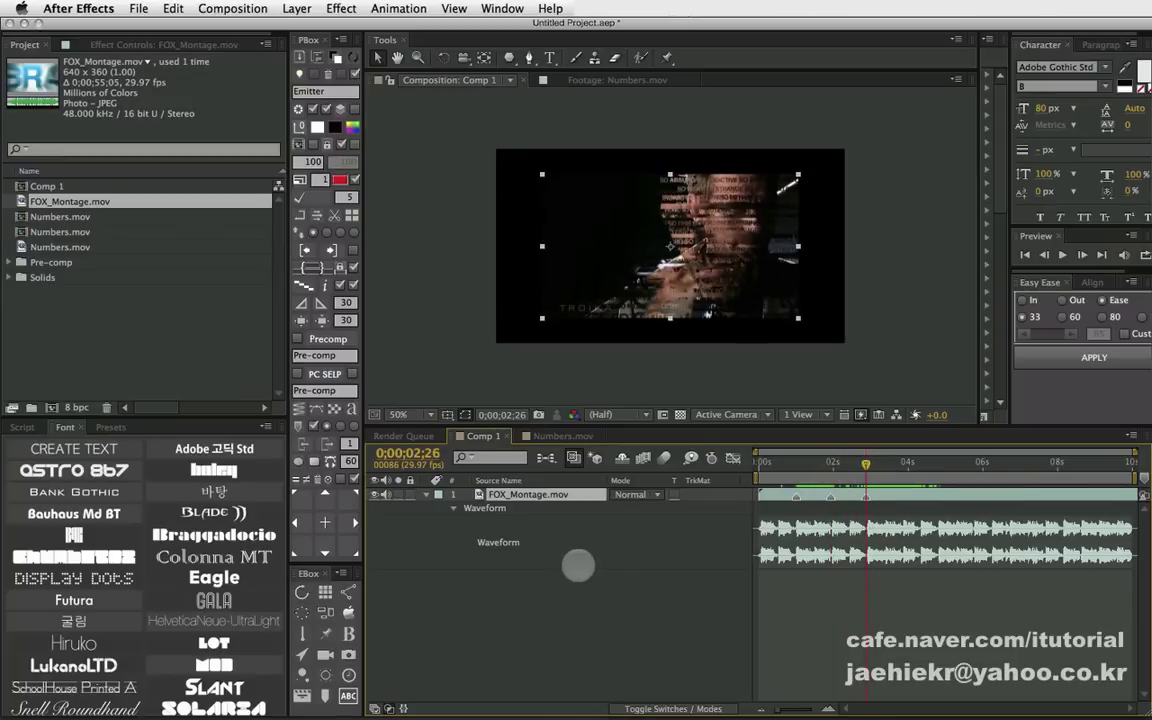
{"action": "left_click", "coordinate": [560, 565]}
{"action": "left_click", "coordinate": [528, 497]}
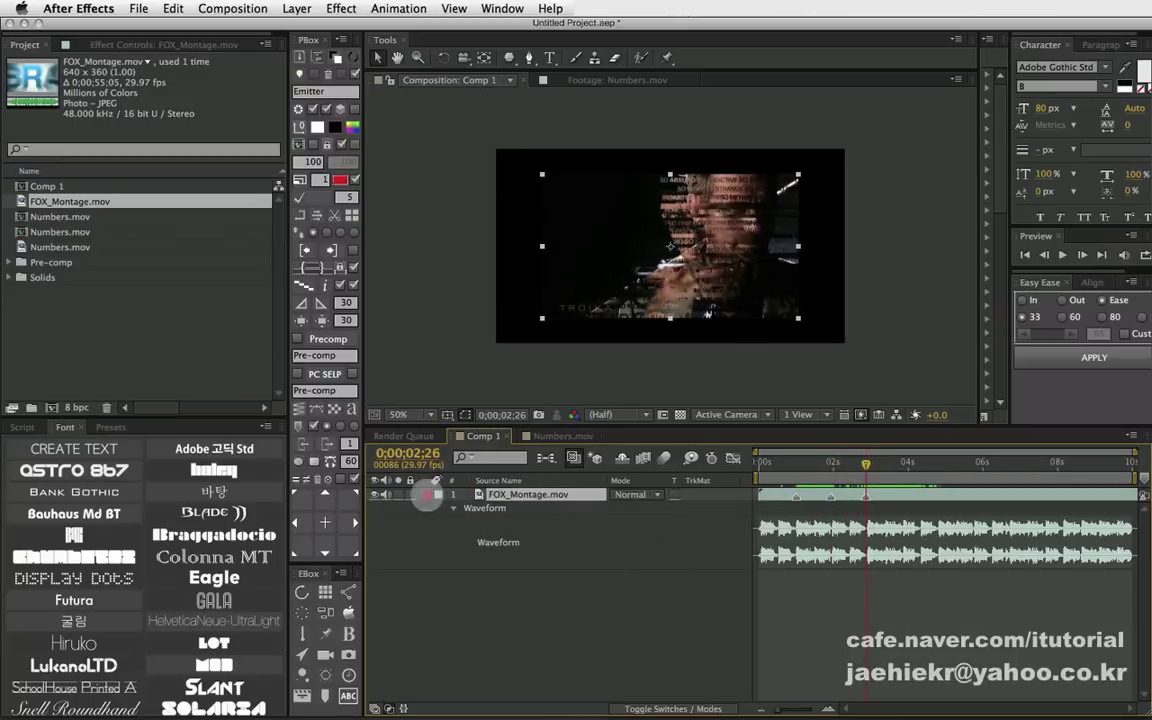
{"action": "key", "text": "l"}
{"action": "key", "text": "l"}
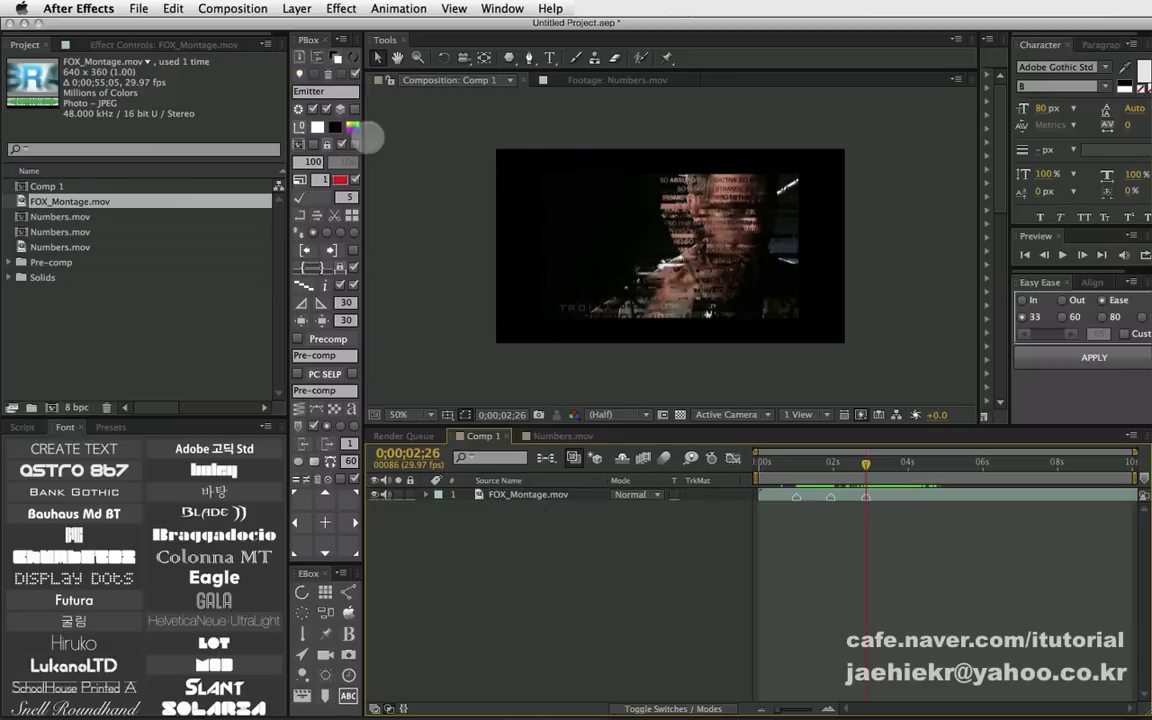
- Add Solid-2 above FOX_Montage.mov and copy the footage's markers onto it
{"action": "left_click", "coordinate": [352, 125]}
{"action": "left_click", "coordinate": [528, 497]}
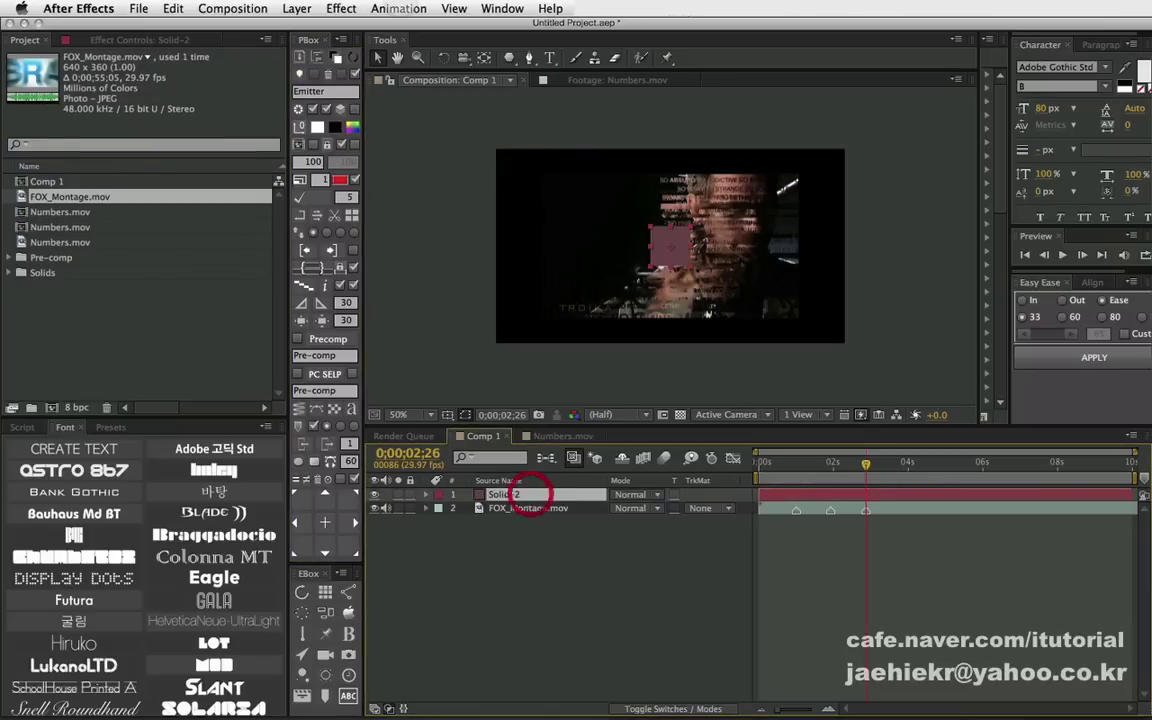
{"action": "left_click", "coordinate": [345, 8]}
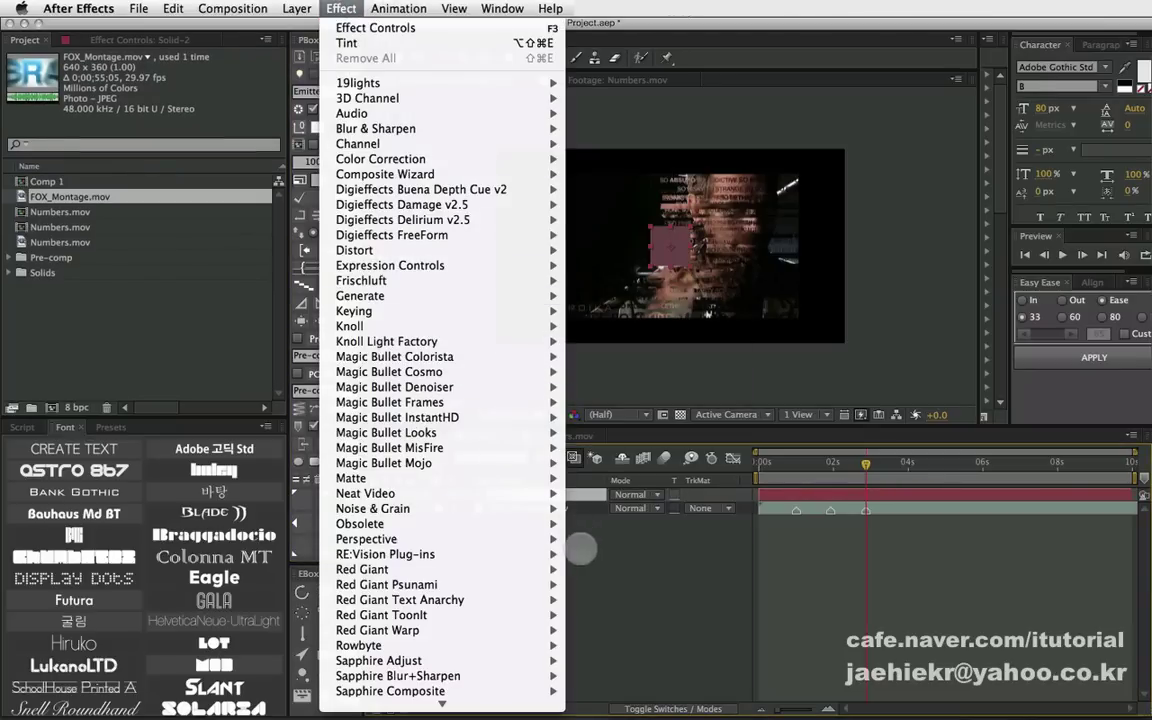
{"action": "left_click", "coordinate": [581, 548]}
{"action": "left_click", "coordinate": [530, 508]}
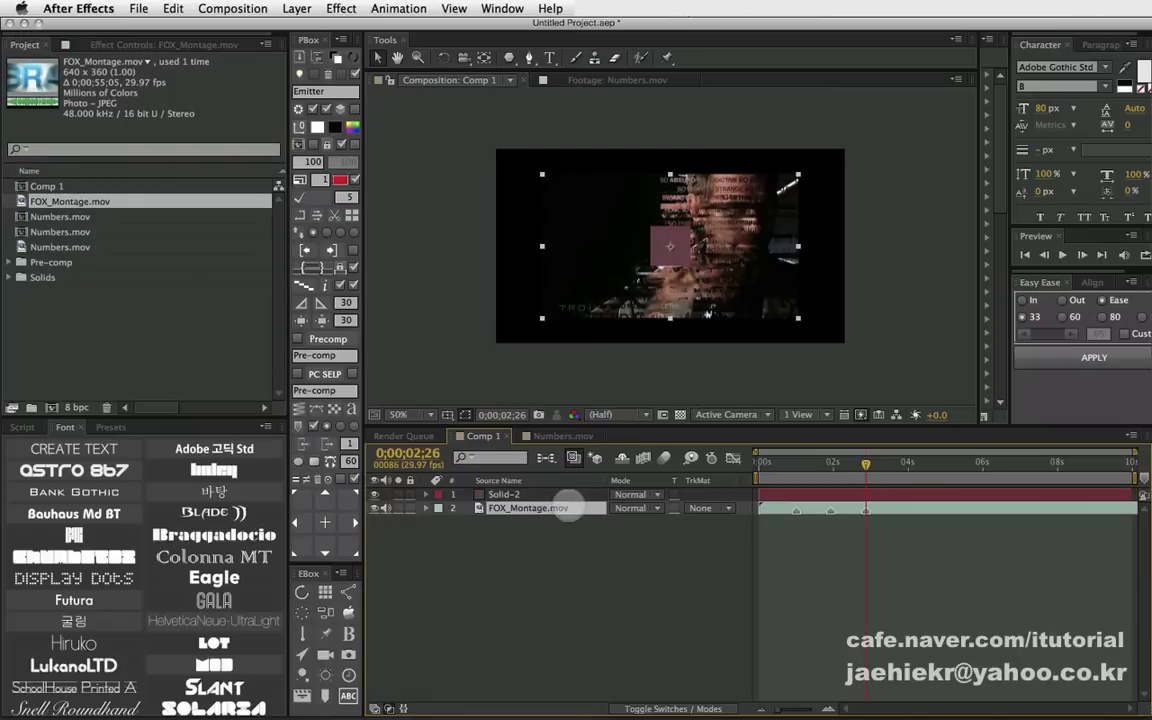
{"action": "left_click", "coordinate": [533, 494], "text": "shift"}
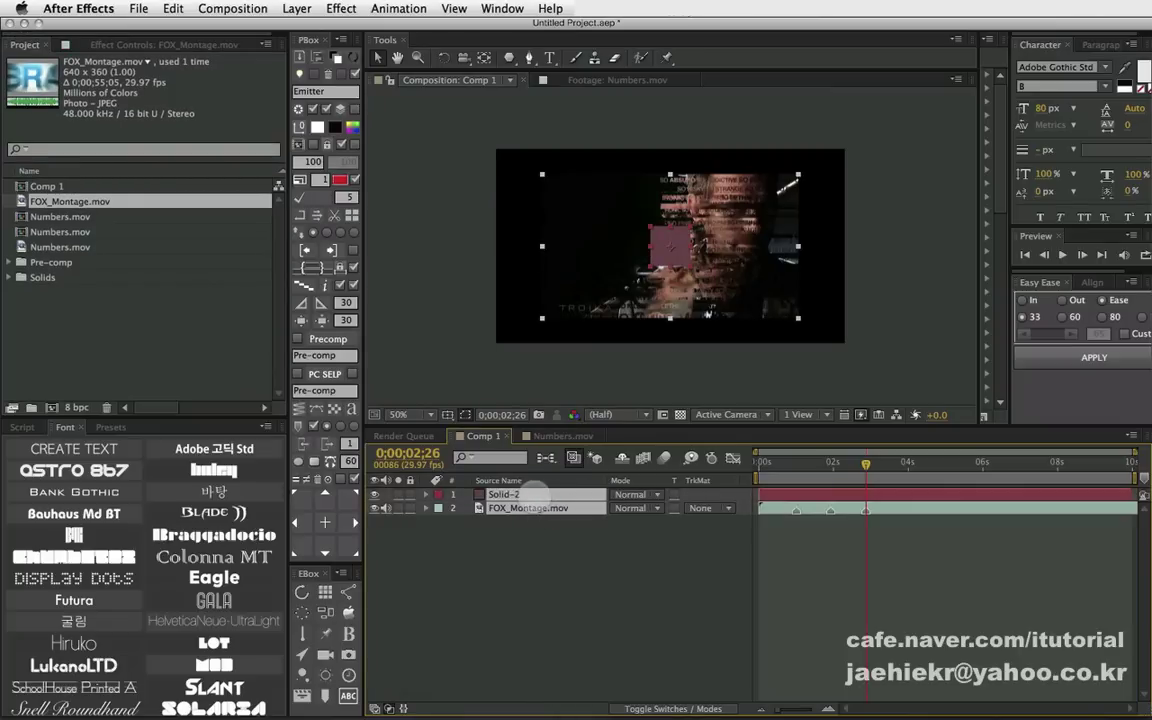
{"action": "left_click", "coordinate": [285, 388]}
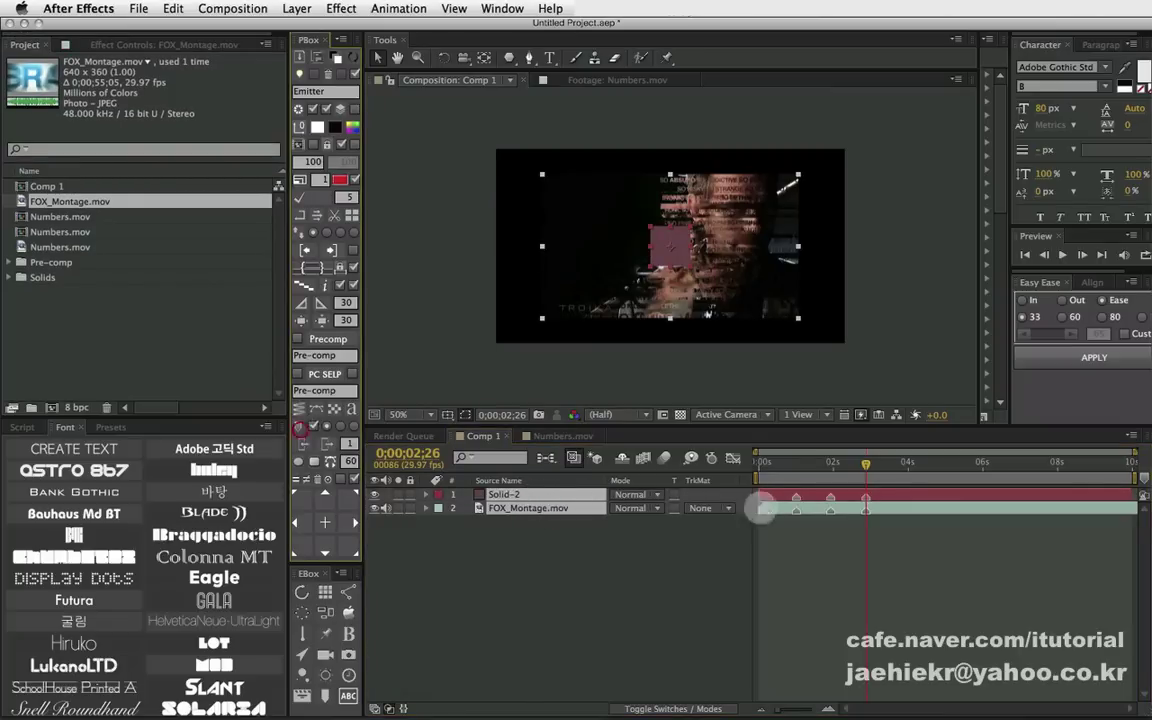
- Duplicate Solid-2 to create the extra solids Solid-3 through Solid-6
{"action": "left_click", "coordinate": [697, 553]}
{"action": "left_click", "coordinate": [786, 462]}
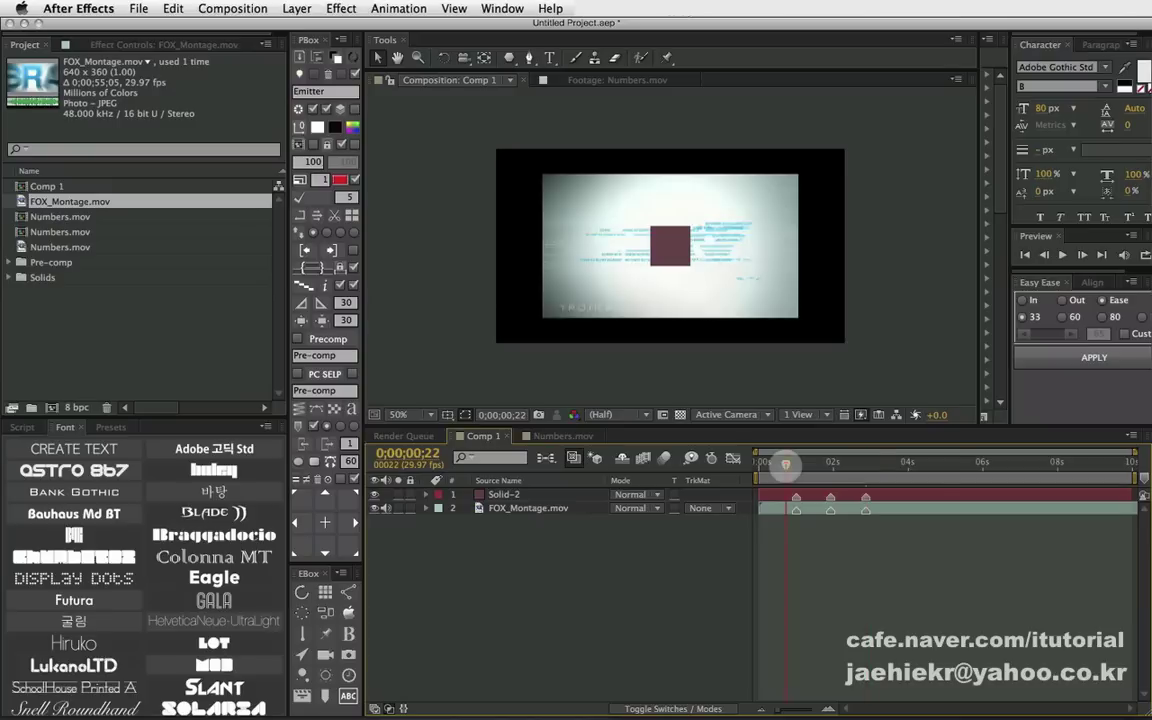
{"action": "left_click", "coordinate": [788, 497]}
{"action": "mouse_move", "coordinate": [788, 463]}
{"action": "left_mouse_down"}
{"action": "mouse_move", "coordinate": [840, 466]}
{"action": "mouse_move", "coordinate": [805, 478]}
{"action": "left_mouse_up"}
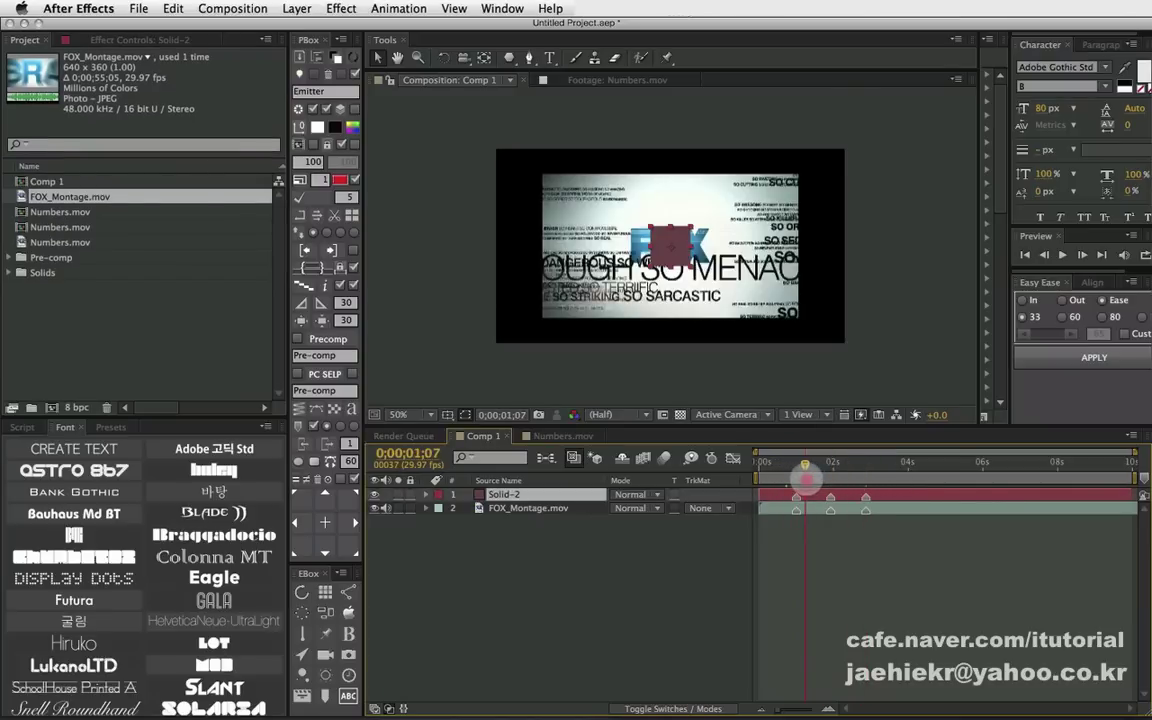
{"action": "left_click", "coordinate": [519, 537]}
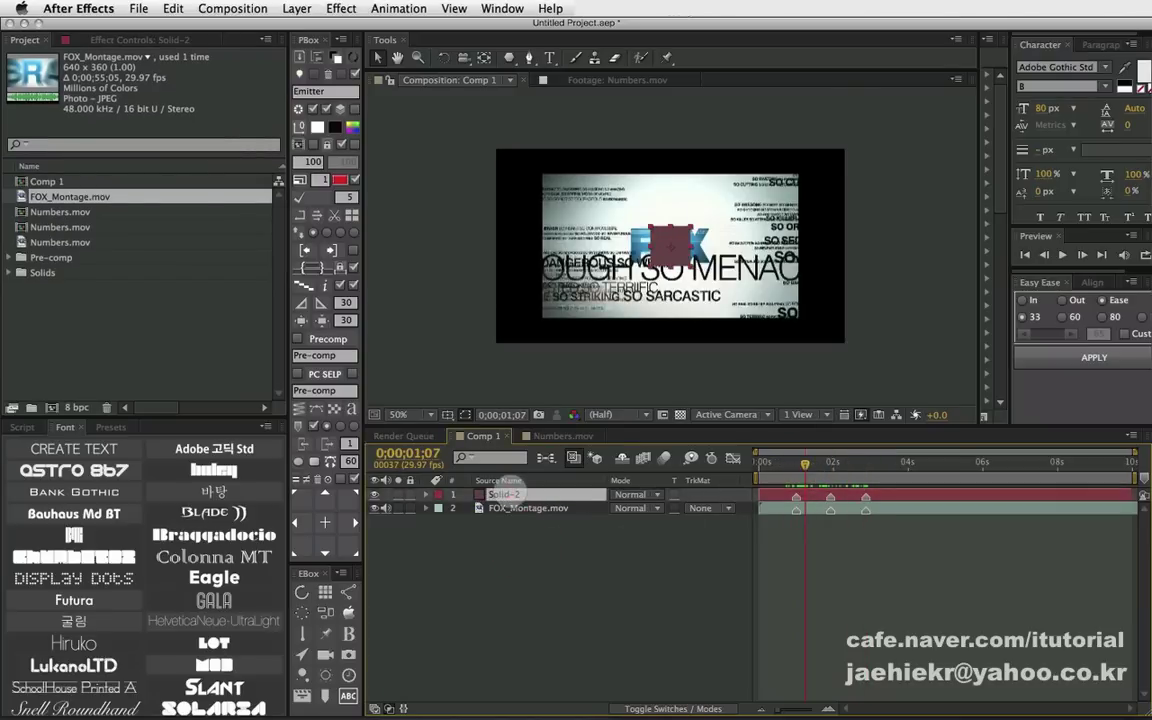
{"action": "left_click", "coordinate": [345, 120]}
{"action": "left_click", "coordinate": [345, 120]}
{"action": "left_click", "coordinate": [345, 120]}
{"action": "left_click", "coordinate": [345, 120]}
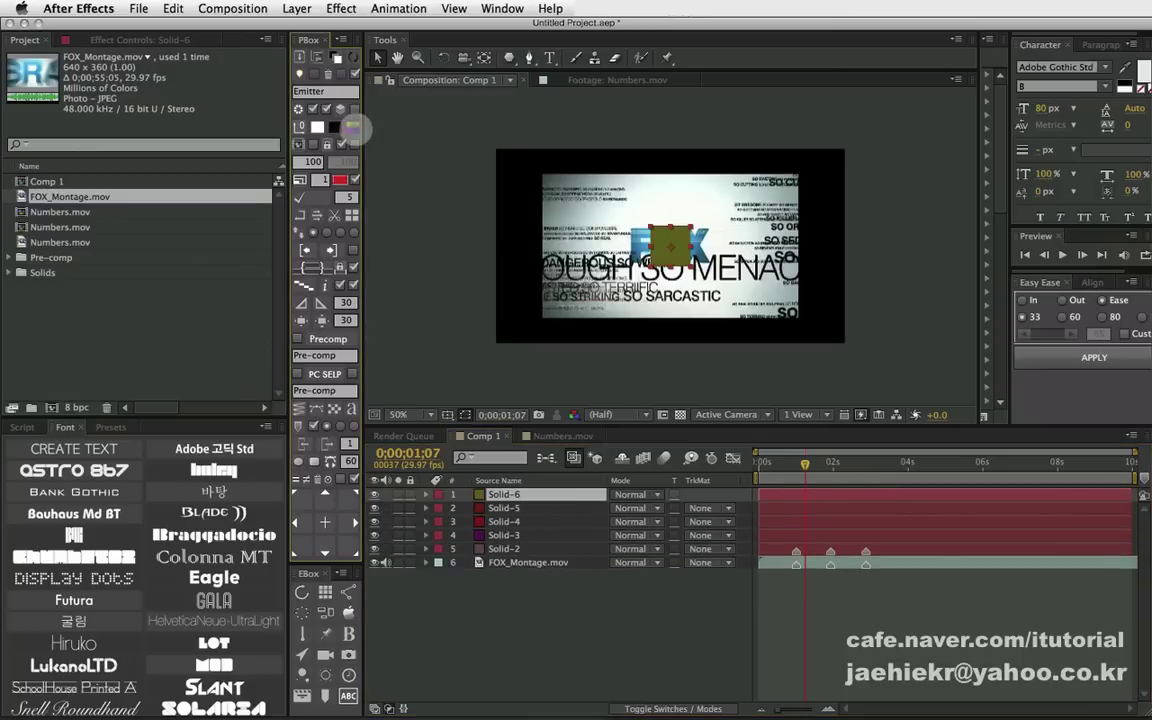
- Paste Solid-2's markers onto Solid-3 through Solid-6, then undo the paste
{"action": "left_click", "coordinate": [535, 561]}
{"action": "left_click", "coordinate": [503, 535], "text": "super"}
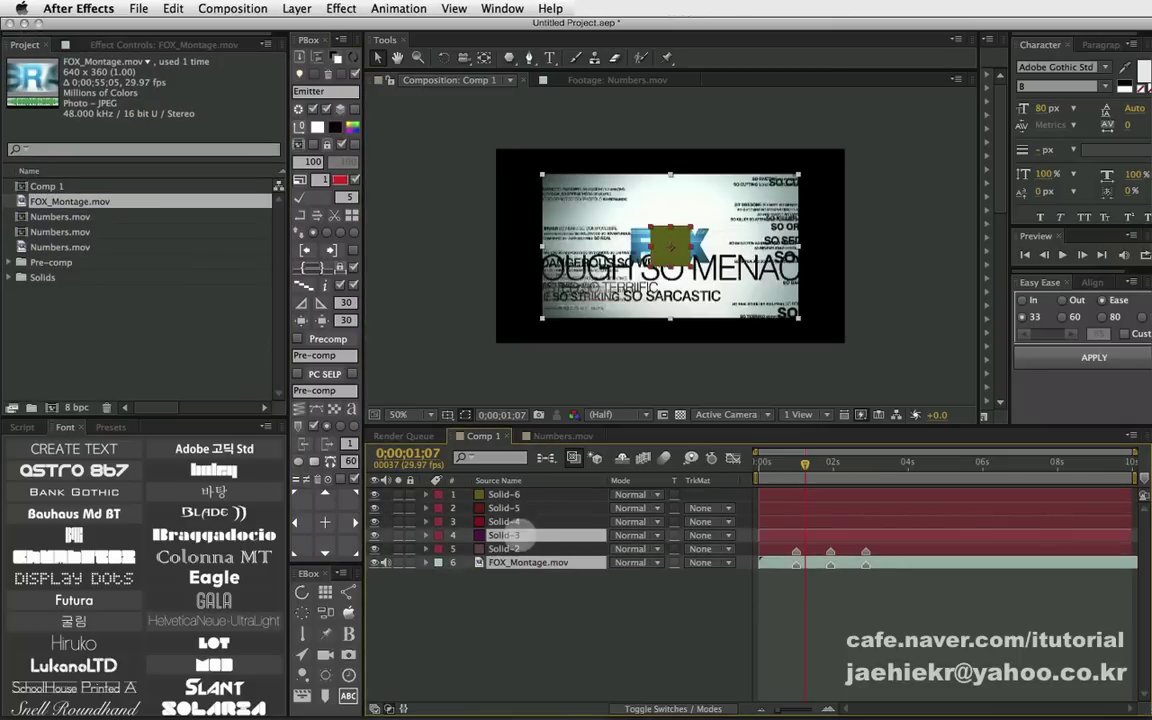
{"action": "left_click", "coordinate": [503, 521], "text": "super"}
{"action": "left_click", "coordinate": [503, 508], "text": "super"}
{"action": "left_click", "coordinate": [503, 494], "text": "super"}
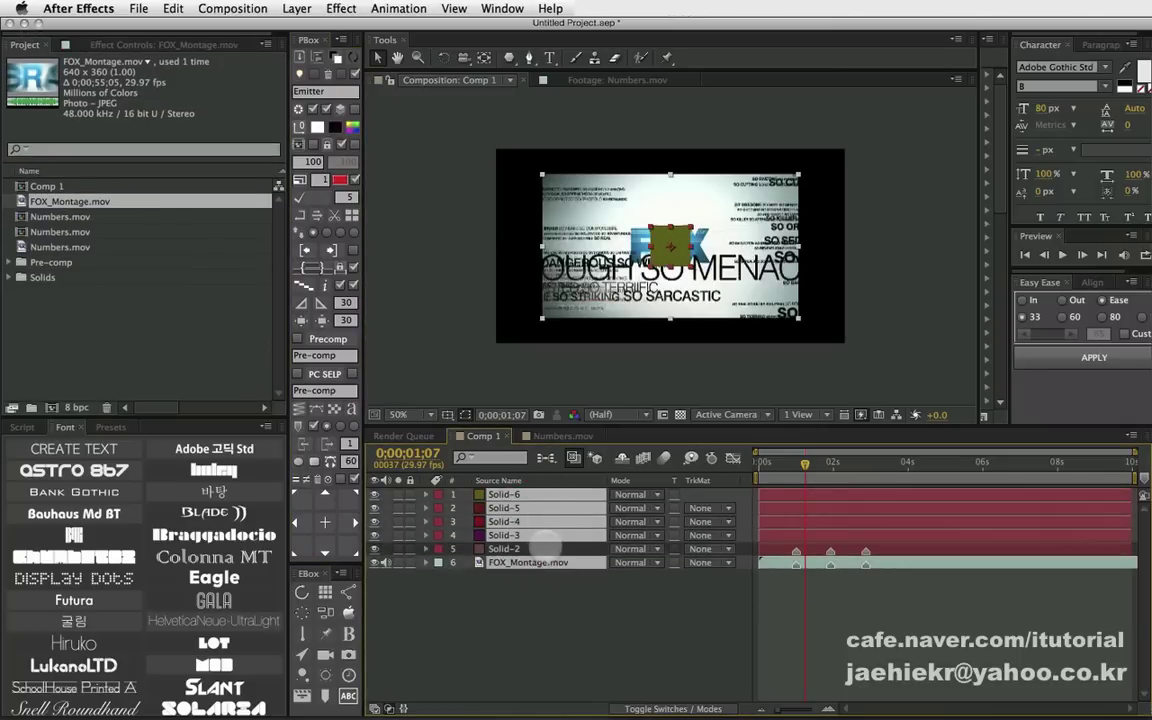
{"action": "key", "text": "super+v"}
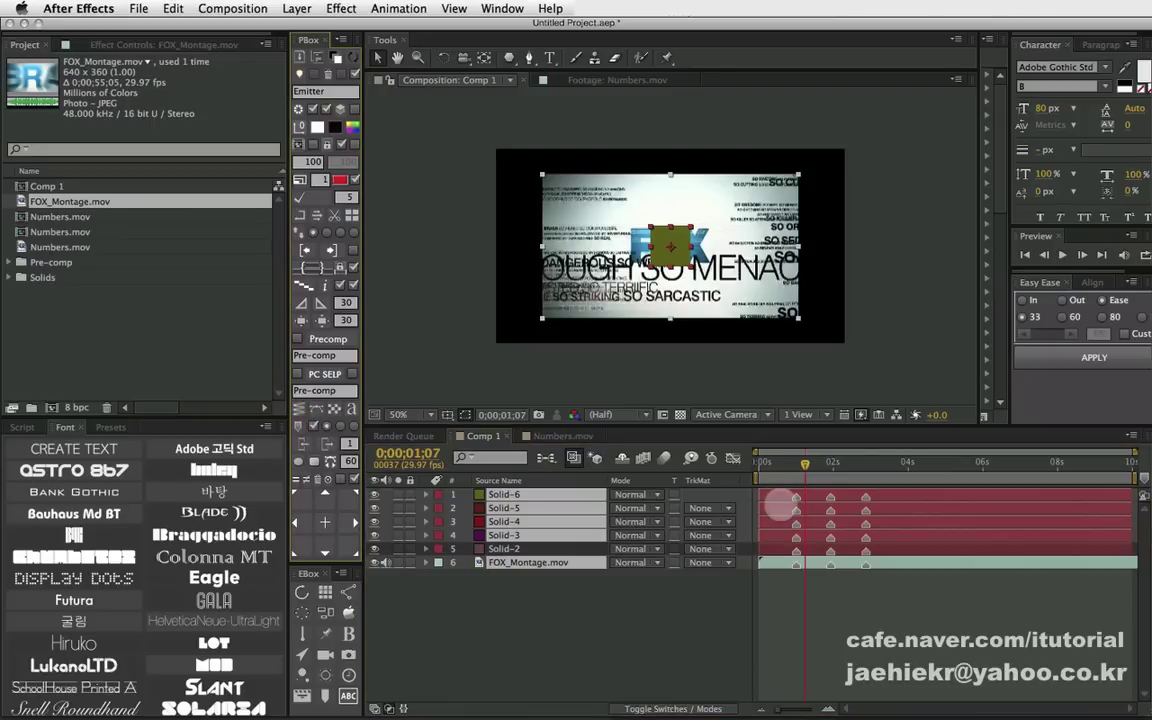
{"action": "key", "text": "super+z"}
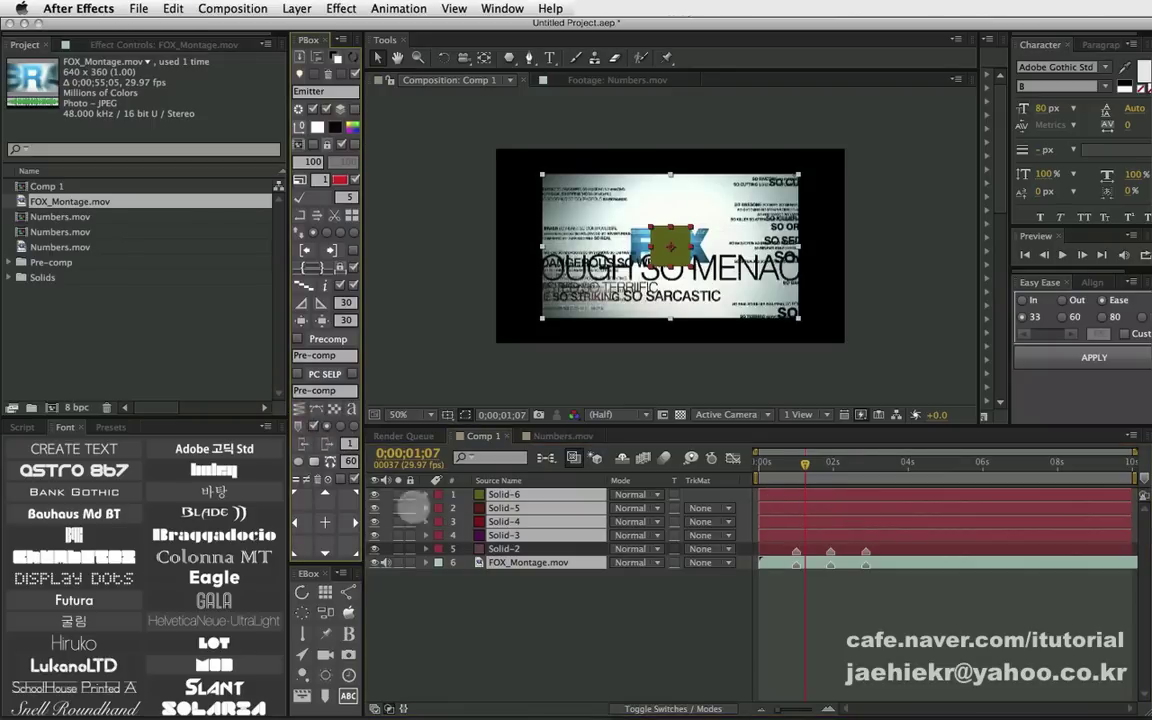
- Delete all five solid layers, leaving only FOX_Montage.mov in Comp 1
{"action": "left_click", "coordinate": [503, 548]}
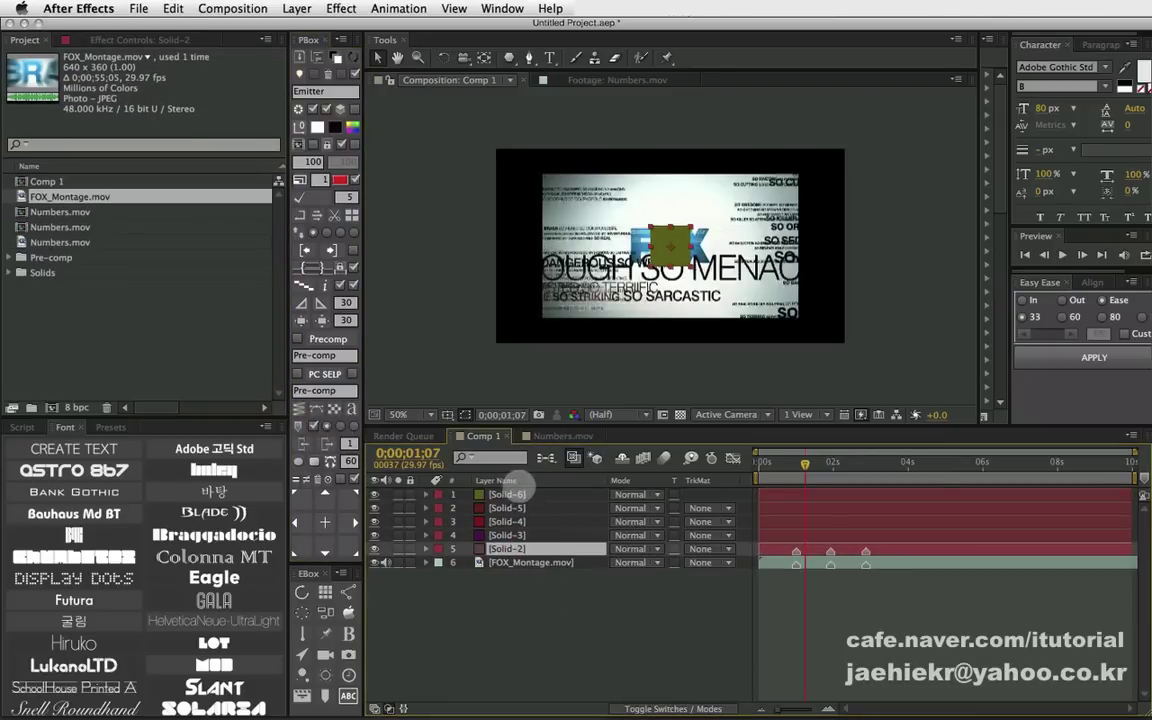
{"action": "left_click", "coordinate": [508, 494], "text": "shift"}
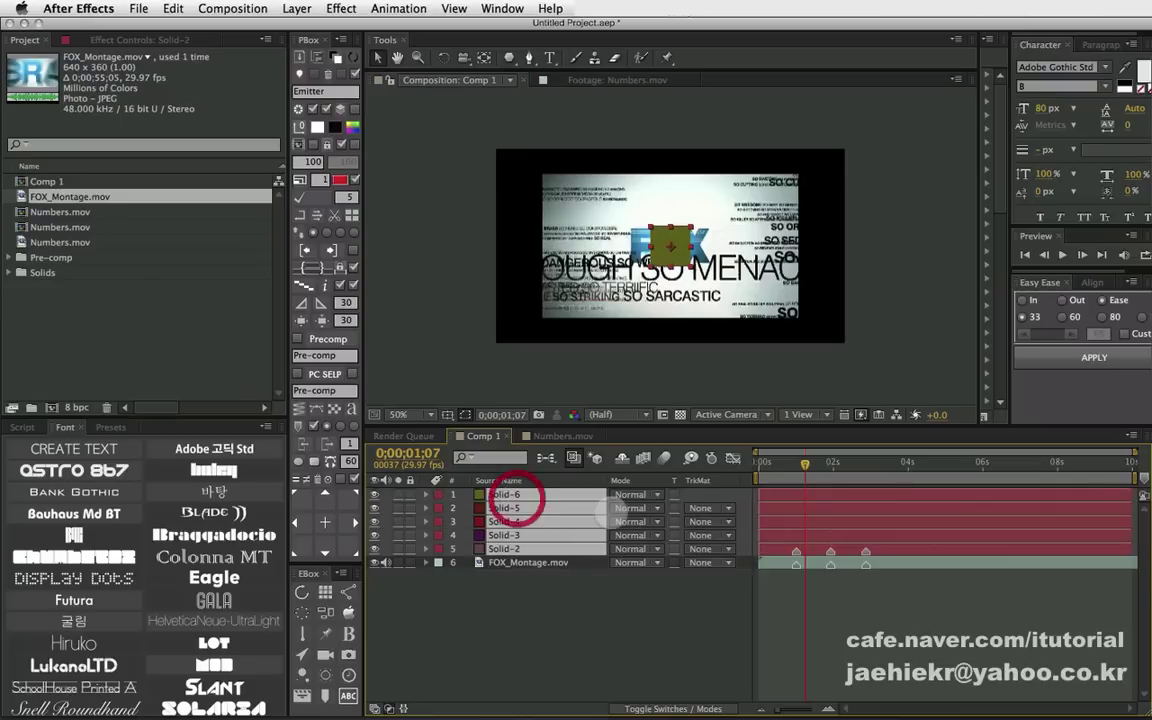
{"action": "key", "text": "Delete"}
{"action": "left_click", "coordinate": [540, 495]}
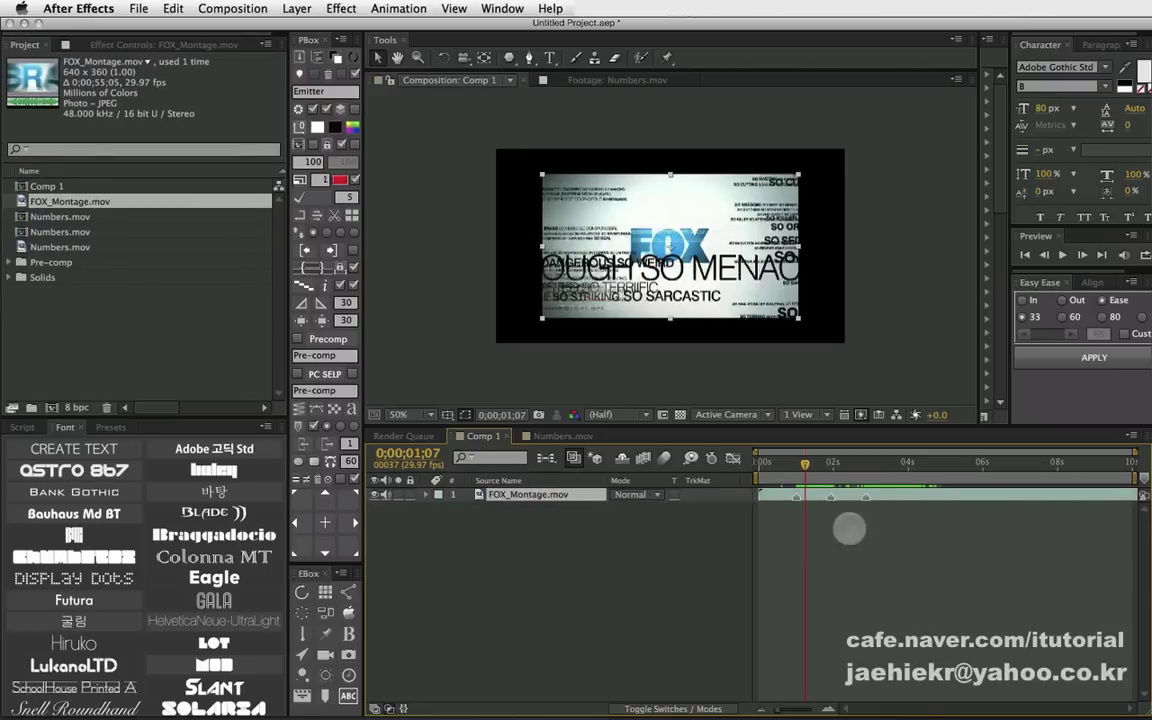
- Give FOX_Montage.mov's three layer markers the comments 000, 444 and 555
{"action": "double_click", "coordinate": [797, 497]}
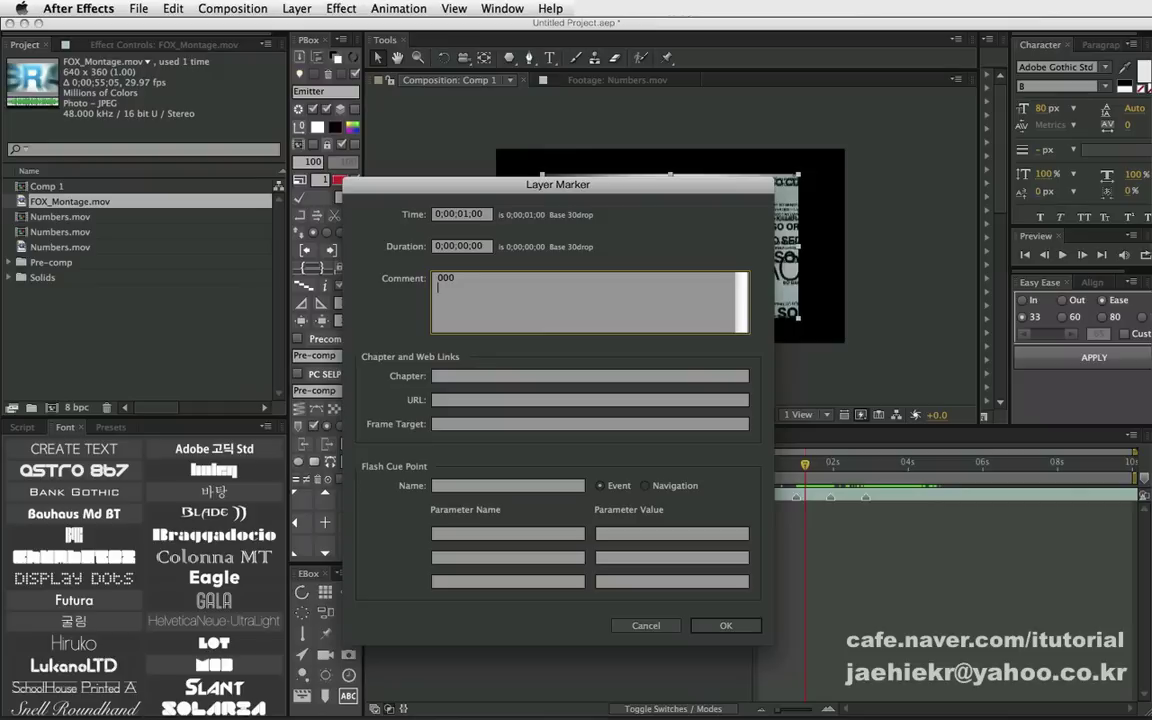
{"action": "left_click", "coordinate": [730, 625]}
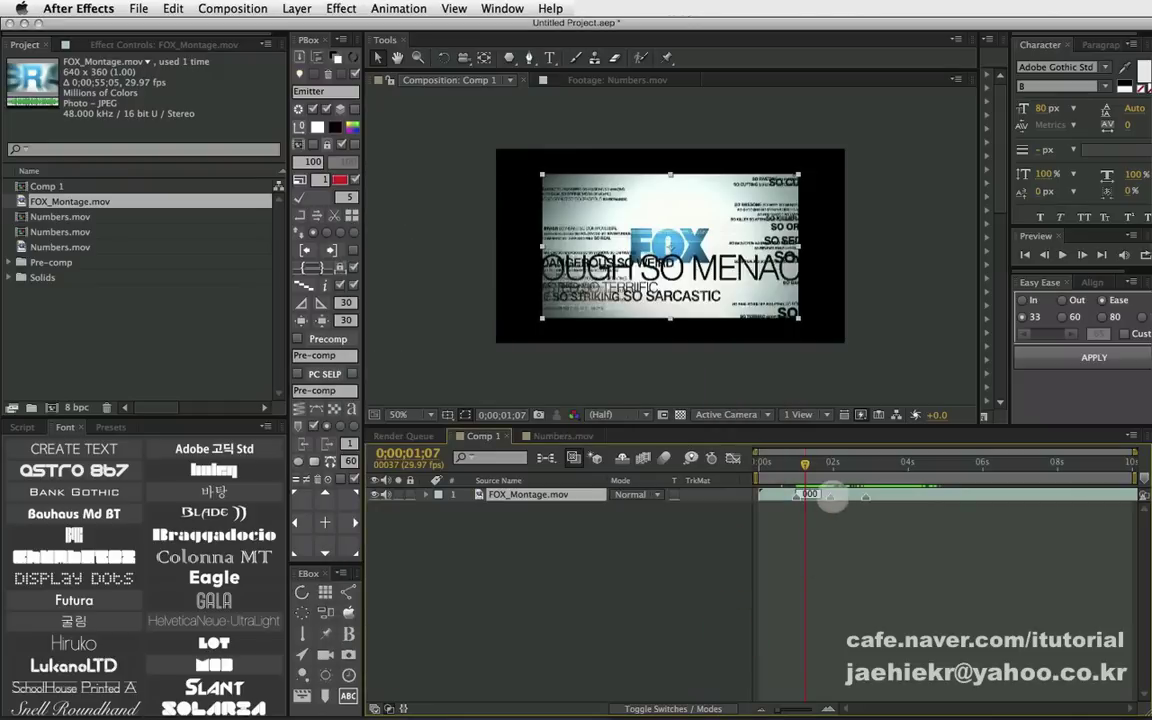
{"action": "double_click", "coordinate": [830, 497]}
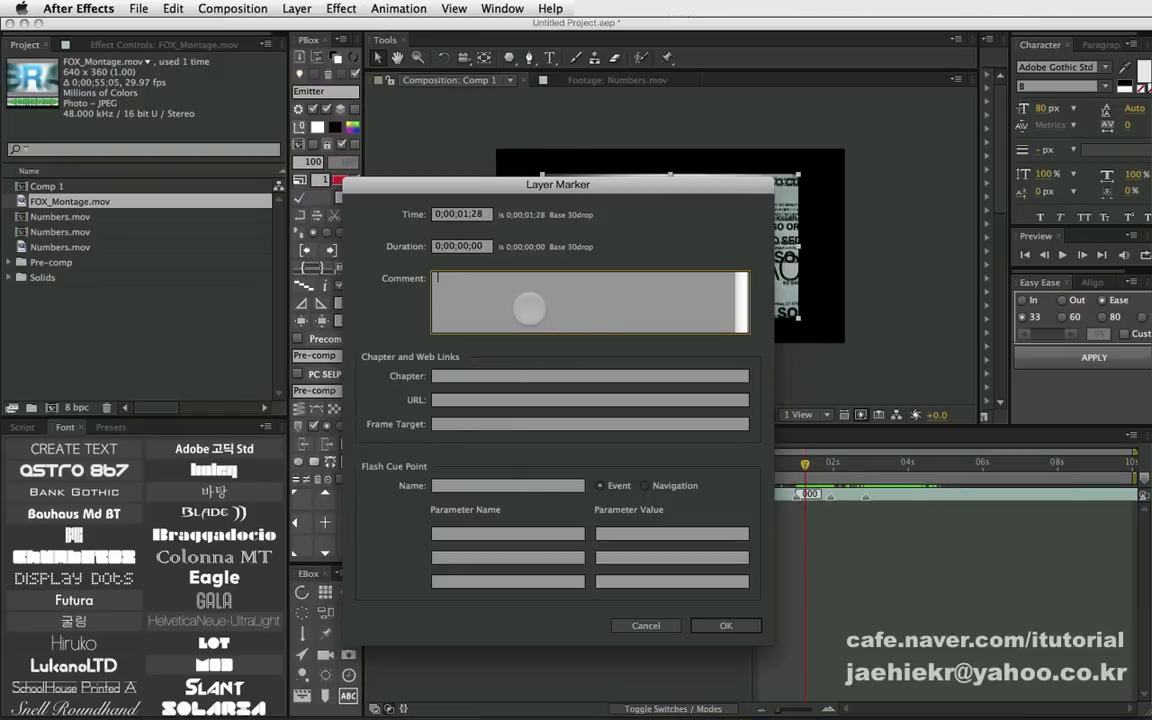
{"action": "type", "text": "444"}
{"action": "left_click", "coordinate": [725, 624]}
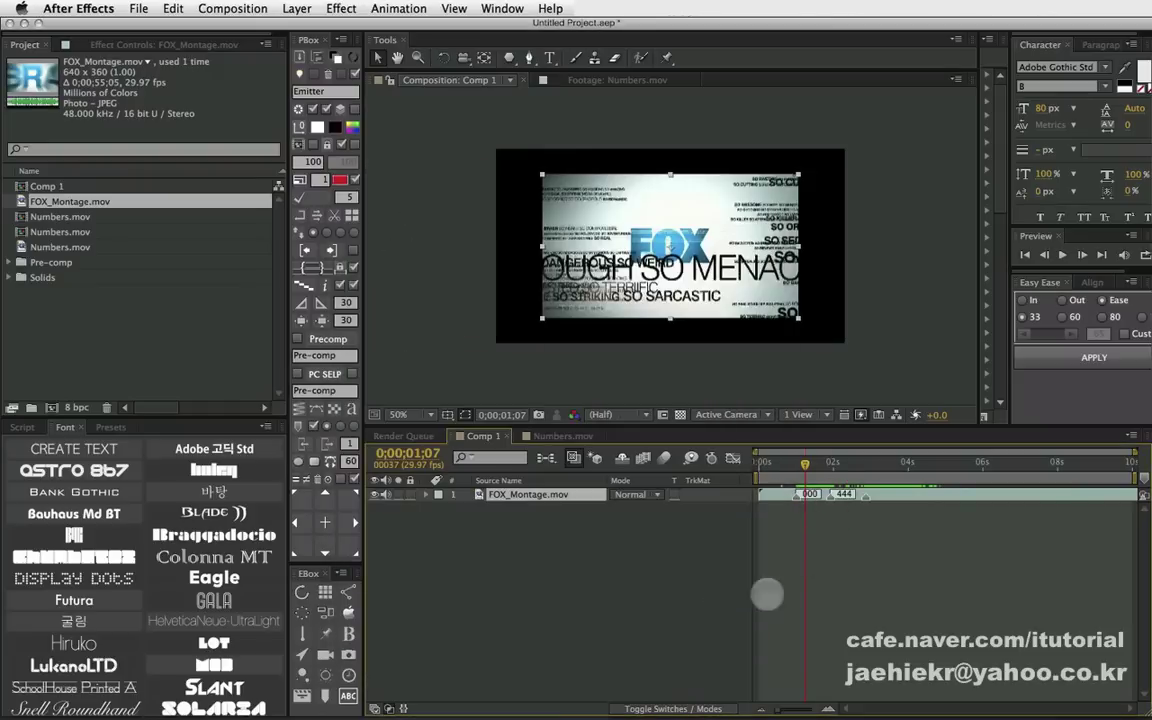
{"action": "double_click", "coordinate": [865, 495]}
{"action": "type", "text": "555"}
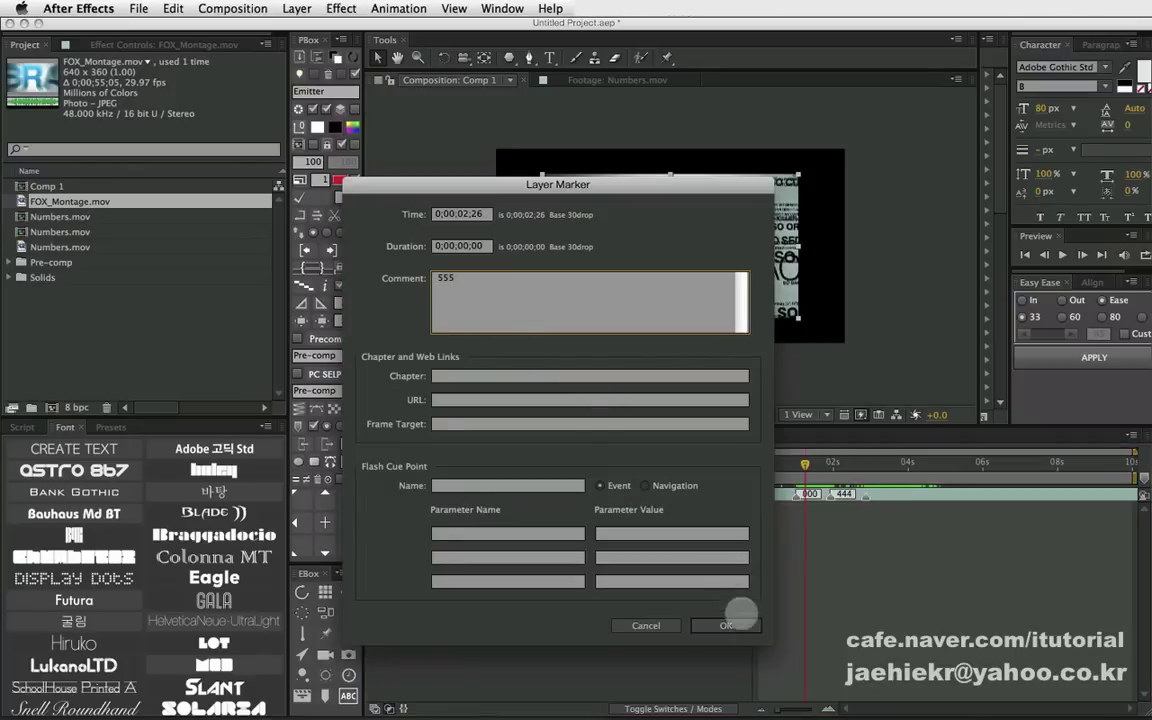
{"action": "left_click", "coordinate": [735, 625]}
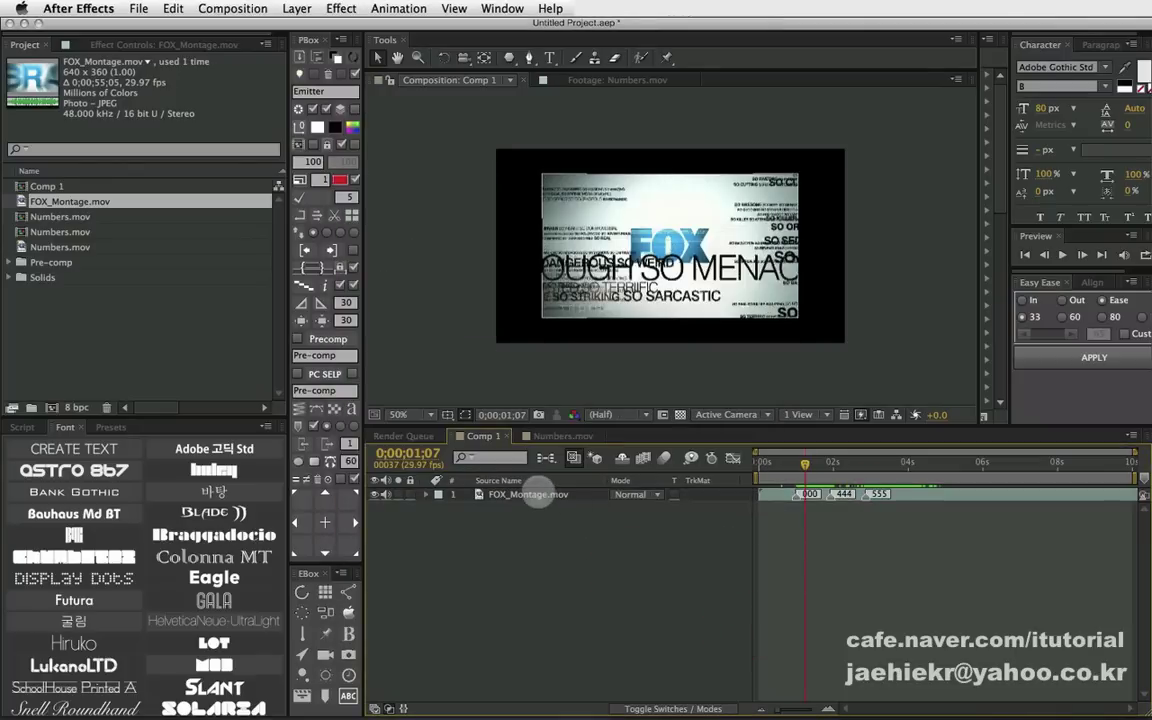
{"action": "left_click", "coordinate": [530, 494]}
{"action": "left_click_drag", "start_coordinate": [858, 464], "coordinate": [795, 464]}
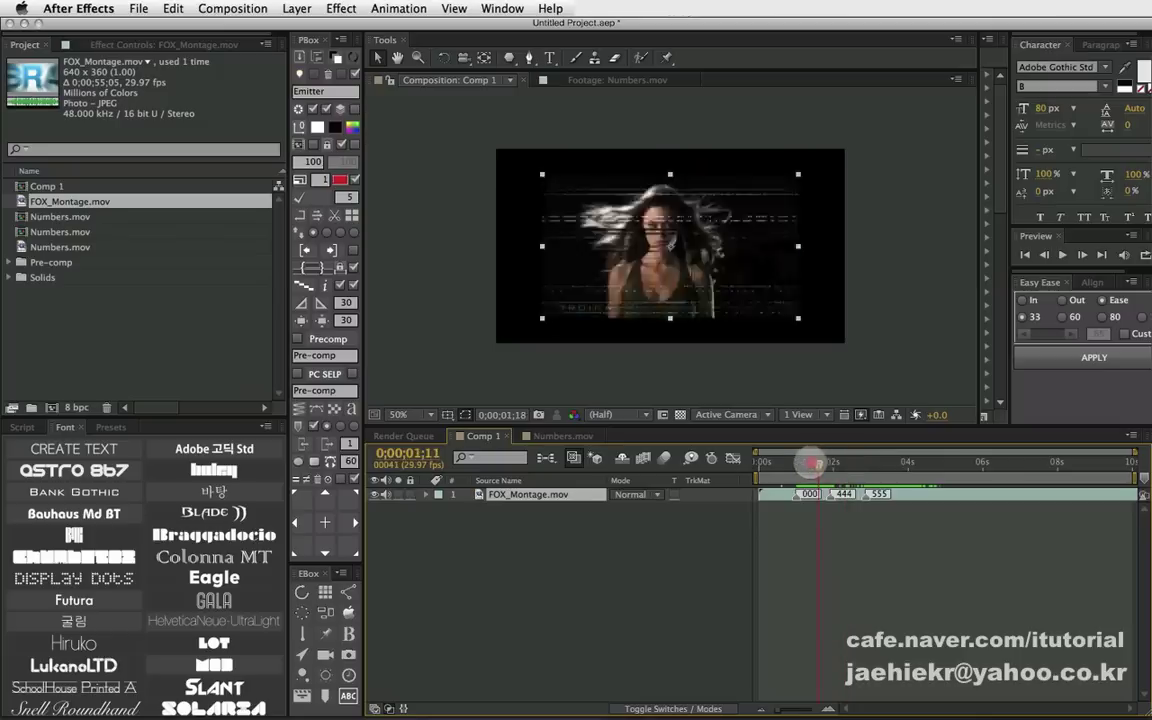
- Generate Solid-2, Solid-3 and Solid-4 from FOX_Montage.mov's markers using the PBox markers-to-solids button
{"action": "left_click", "coordinate": [515, 530]}
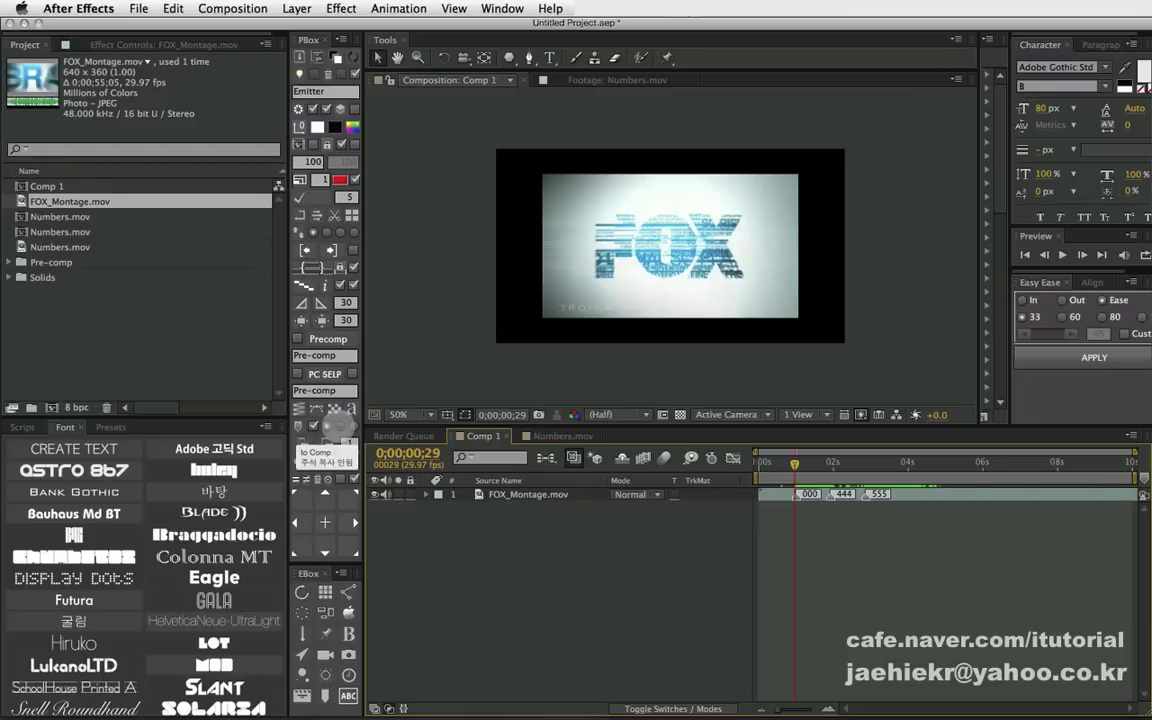
{"action": "left_click", "coordinate": [318, 418]}
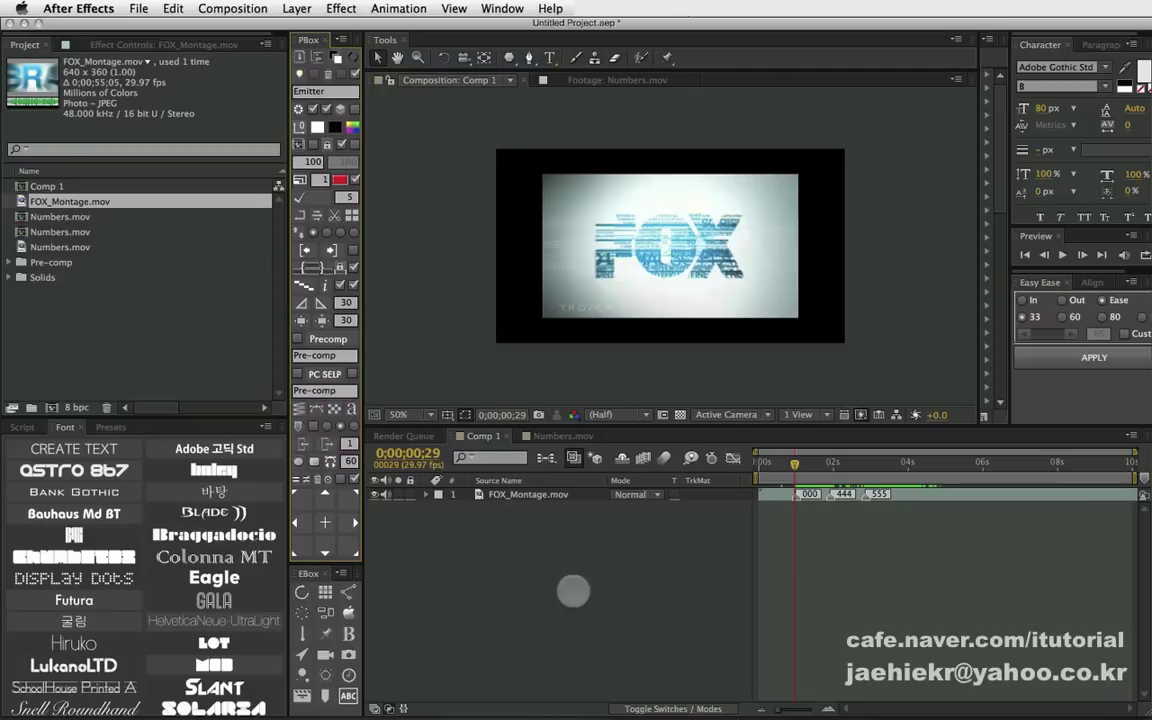
{"action": "left_click", "coordinate": [530, 494]}
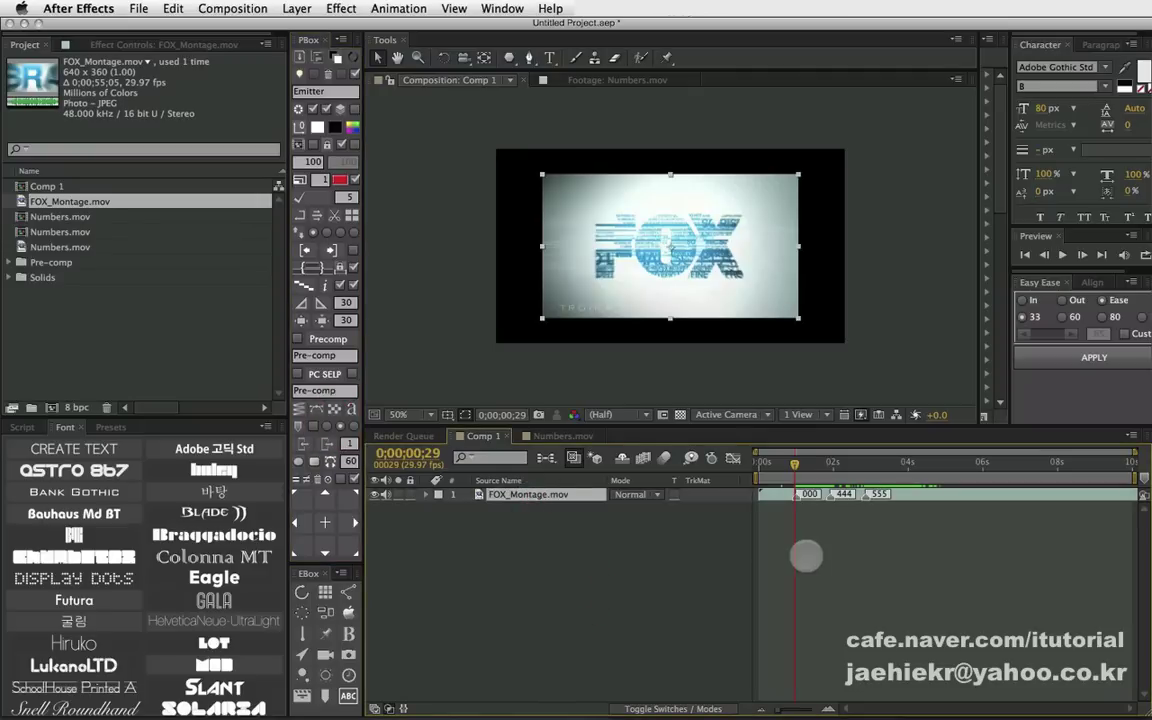
{"action": "left_click", "coordinate": [599, 540]}
{"action": "left_click", "coordinate": [541, 494]}
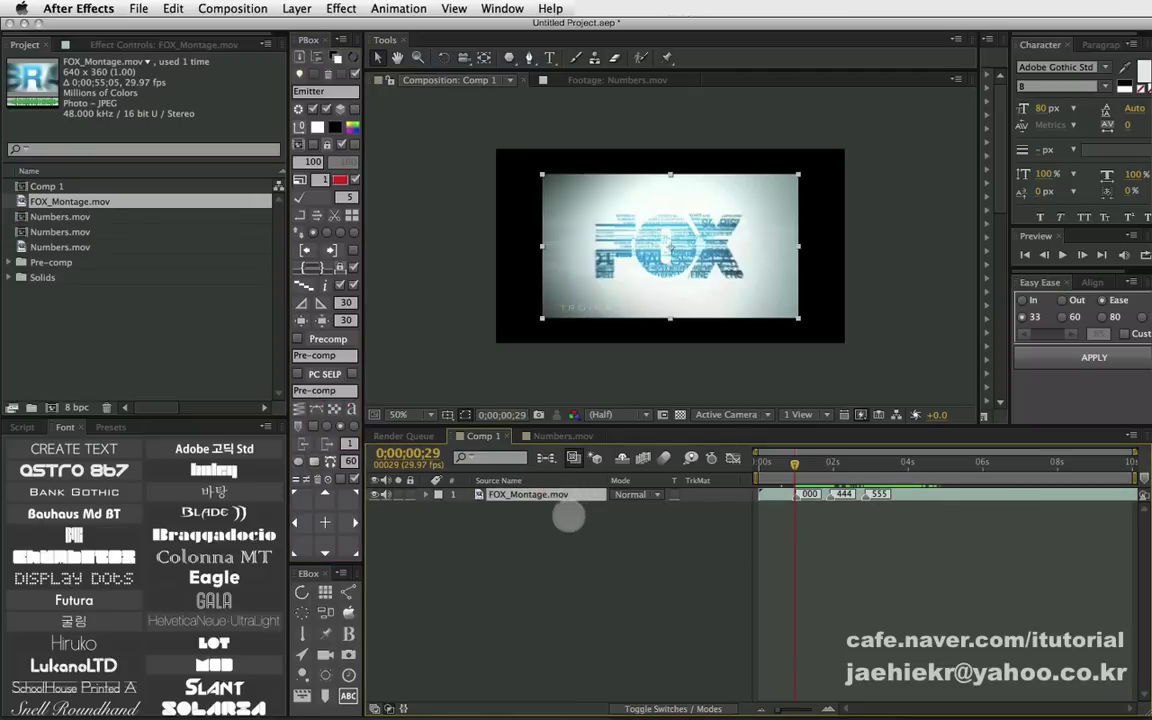
{"action": "left_click", "coordinate": [314, 110]}
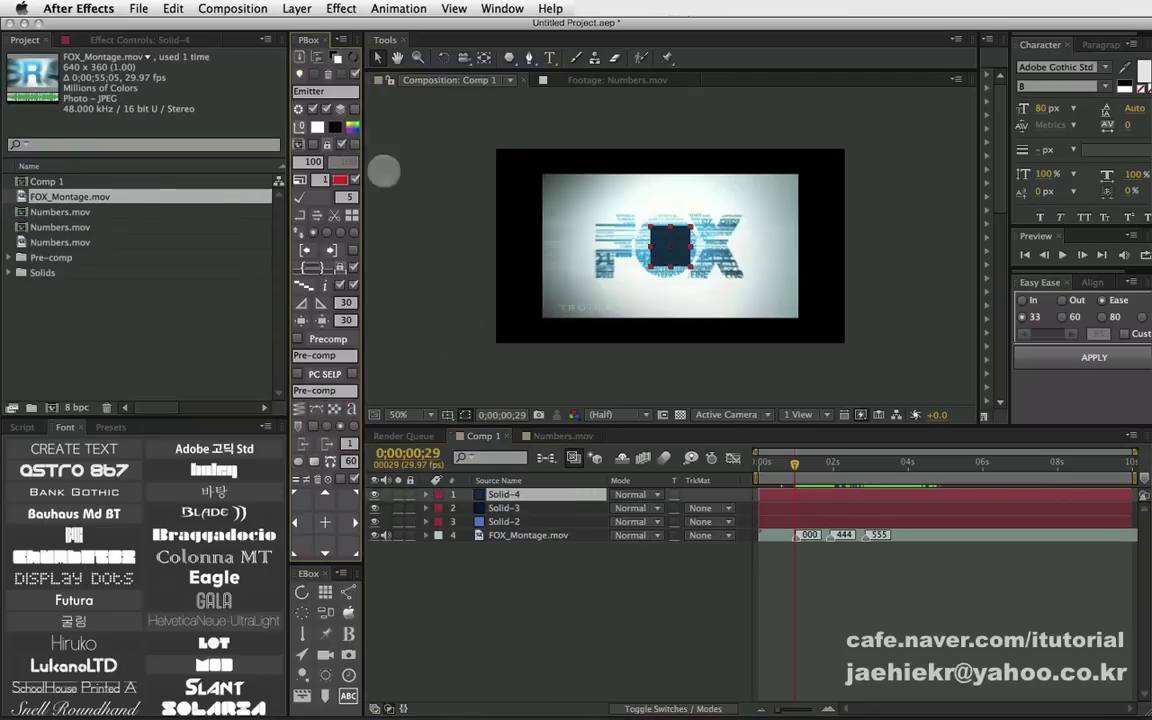
- Jump to the 555 marker on FOX_Montage.mov and preview the frames just after it
{"action": "left_click", "coordinate": [553, 571]}
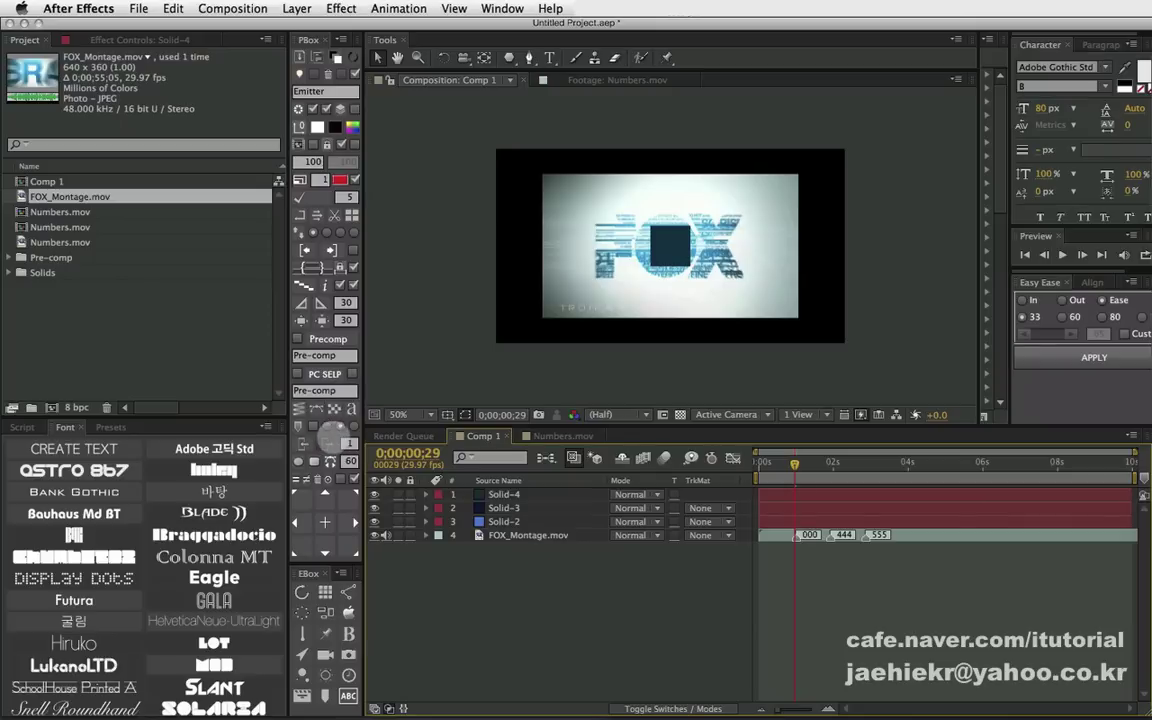
{"action": "left_click", "coordinate": [527, 535]}
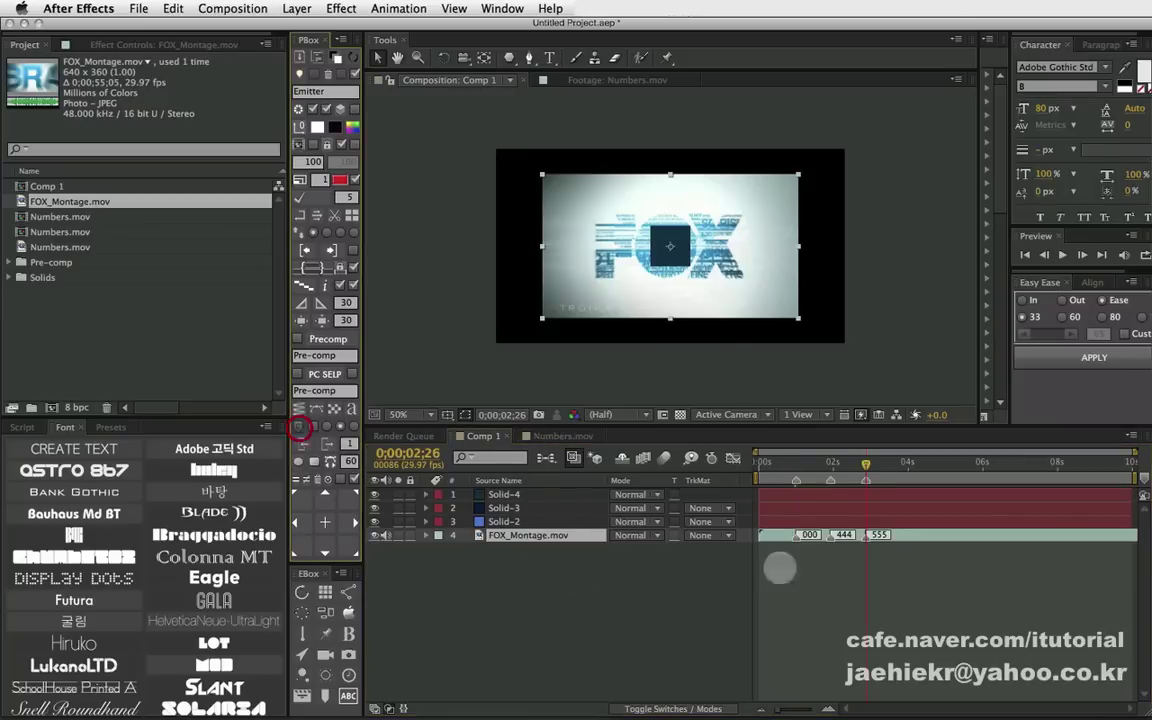
{"action": "key", "text": "k"}
{"action": "key", "text": "k"}
{"action": "mouse_move", "coordinate": [785, 458]}
{"action": "left_mouse_down"}
{"action": "mouse_move", "coordinate": [869, 462]}
{"action": "mouse_move", "coordinate": [795, 462]}
{"action": "left_mouse_up"}
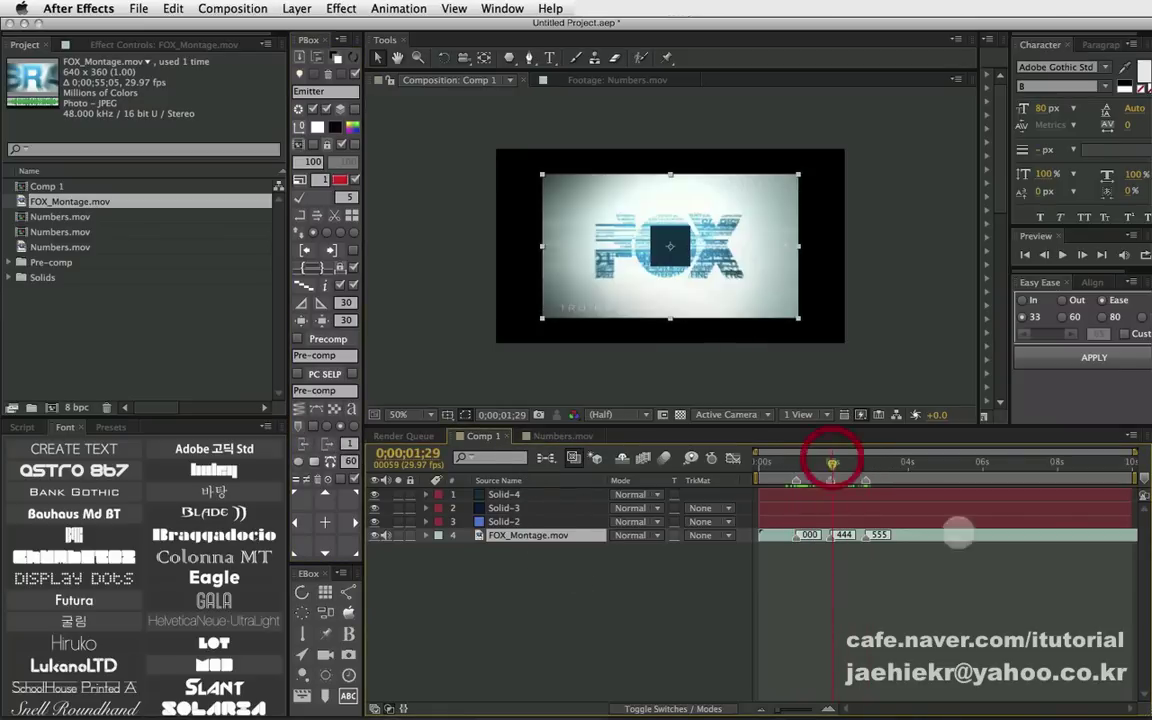
- Slide the FOX_Montage.mov layer bar so the clip starts at 0 s
{"action": "left_click_drag", "start_coordinate": [962, 535], "coordinate": [1055, 527]}
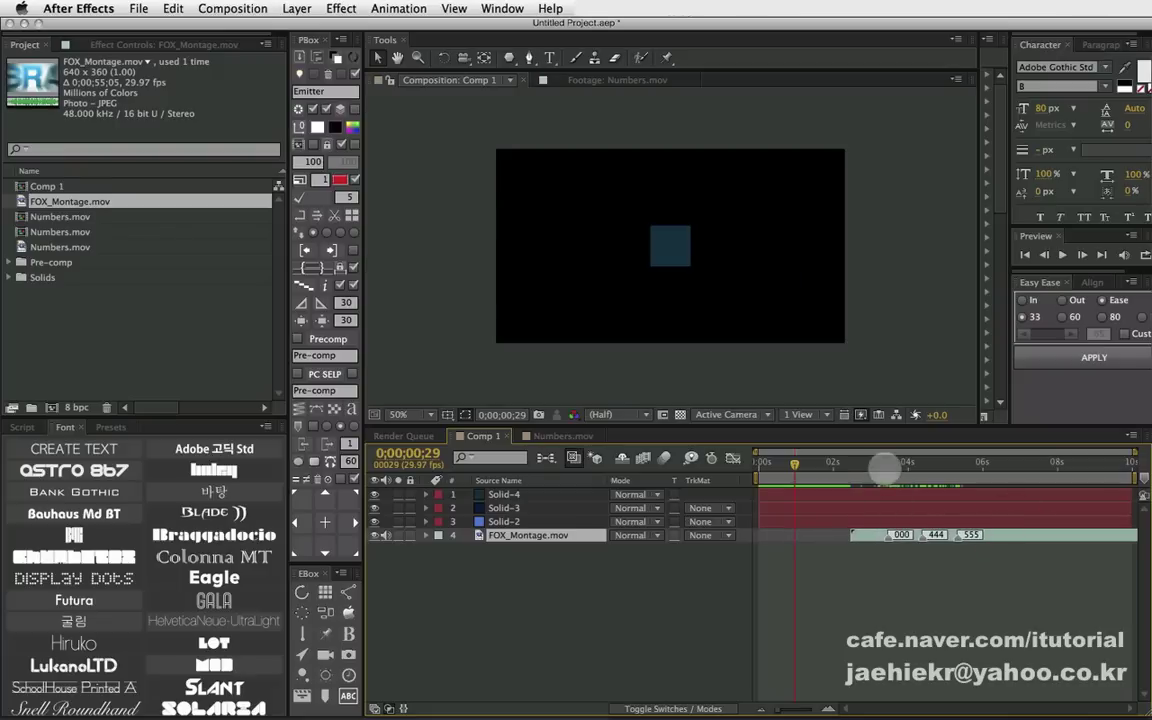
{"action": "left_click", "coordinate": [887, 463]}
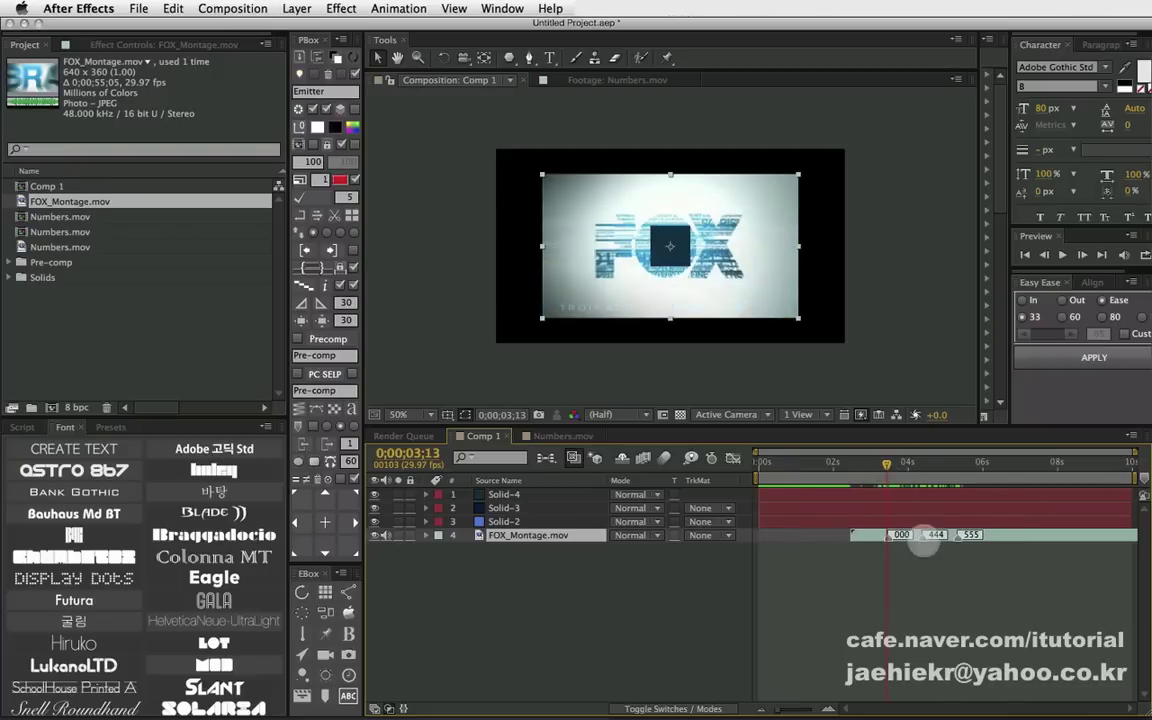
{"action": "left_click", "coordinate": [553, 535]}
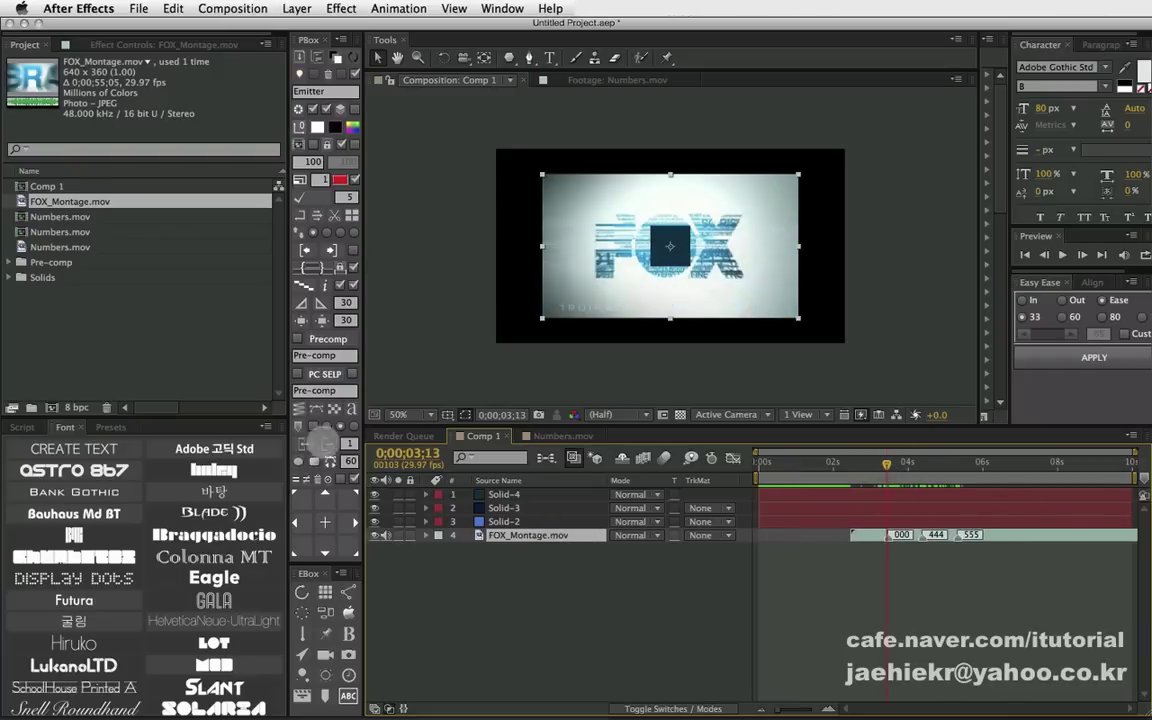
{"action": "left_click", "coordinate": [798, 462]}
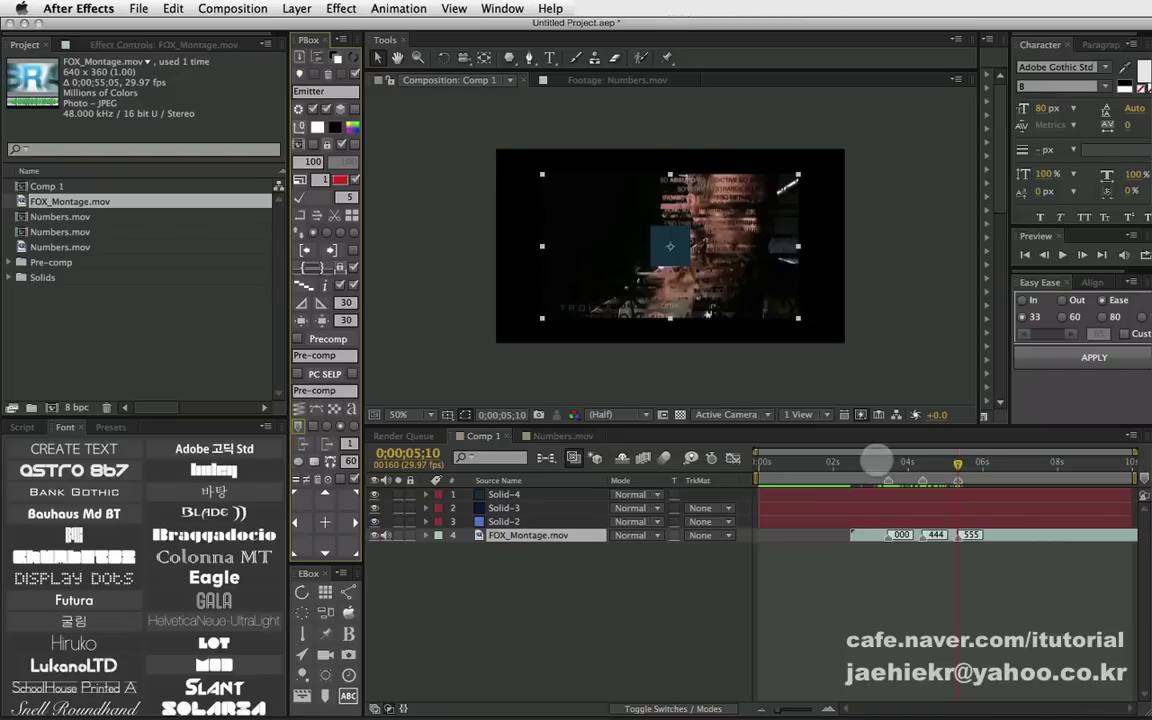
{"action": "left_click", "coordinate": [891, 462]}
{"action": "mouse_move", "coordinate": [891, 462]}
{"action": "left_mouse_down"}
{"action": "mouse_move", "coordinate": [951, 462]}
{"action": "mouse_move", "coordinate": [905, 462]}
{"action": "left_mouse_up"}
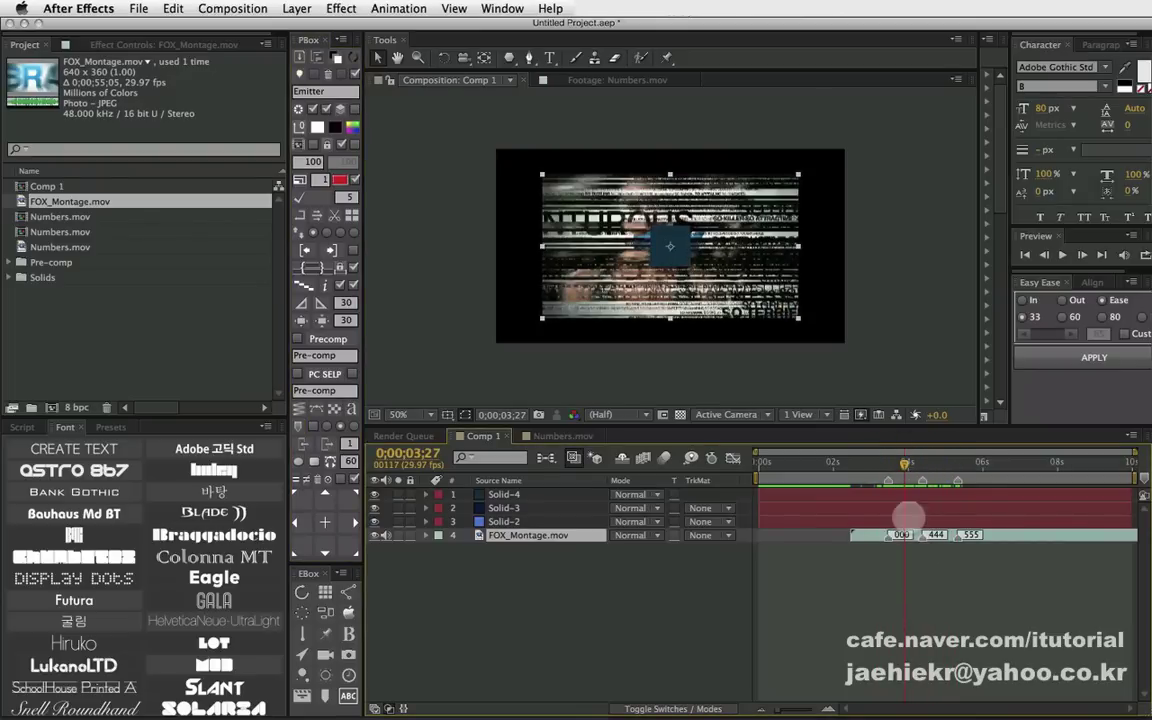
{"action": "mouse_move", "coordinate": [904, 466]}
{"action": "left_mouse_down"}
{"action": "mouse_move", "coordinate": [880, 515]}
{"action": "mouse_move", "coordinate": [785, 537]}
{"action": "left_mouse_up"}
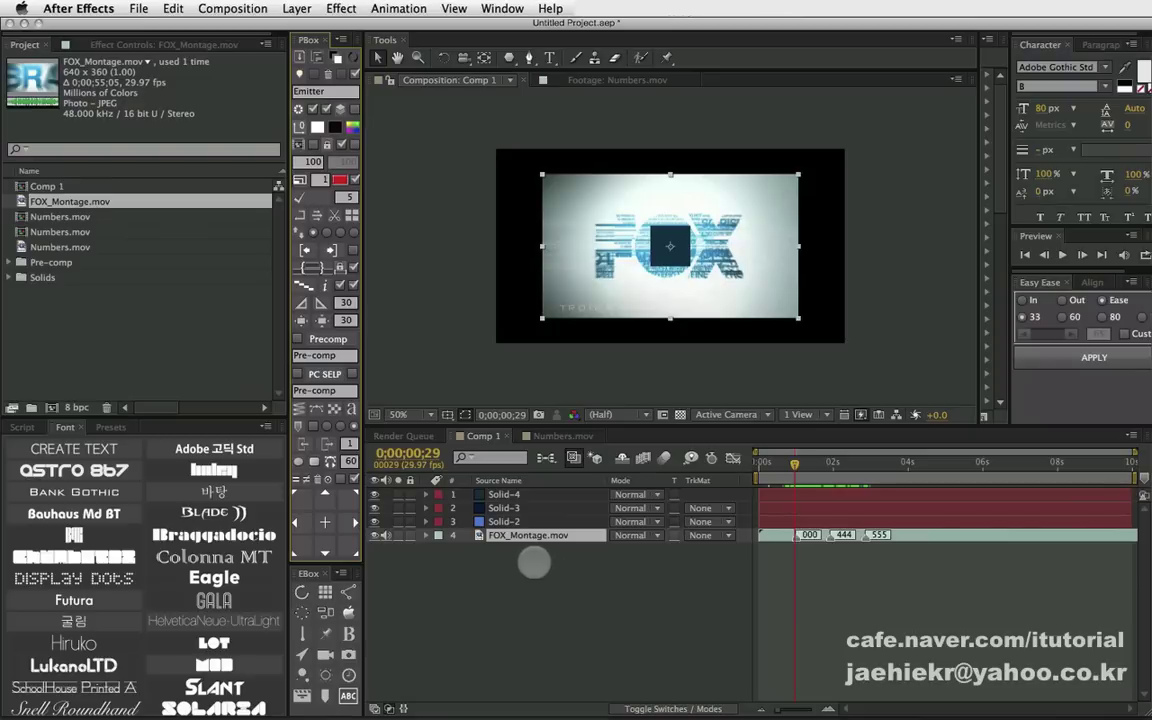
- Delete the three solids and the FOX_Montage.mov layer from Comp 1
{"action": "left_click", "coordinate": [505, 521]}
{"action": "left_click", "coordinate": [505, 494], "text": "shift"}
{"action": "key", "text": "Delete"}
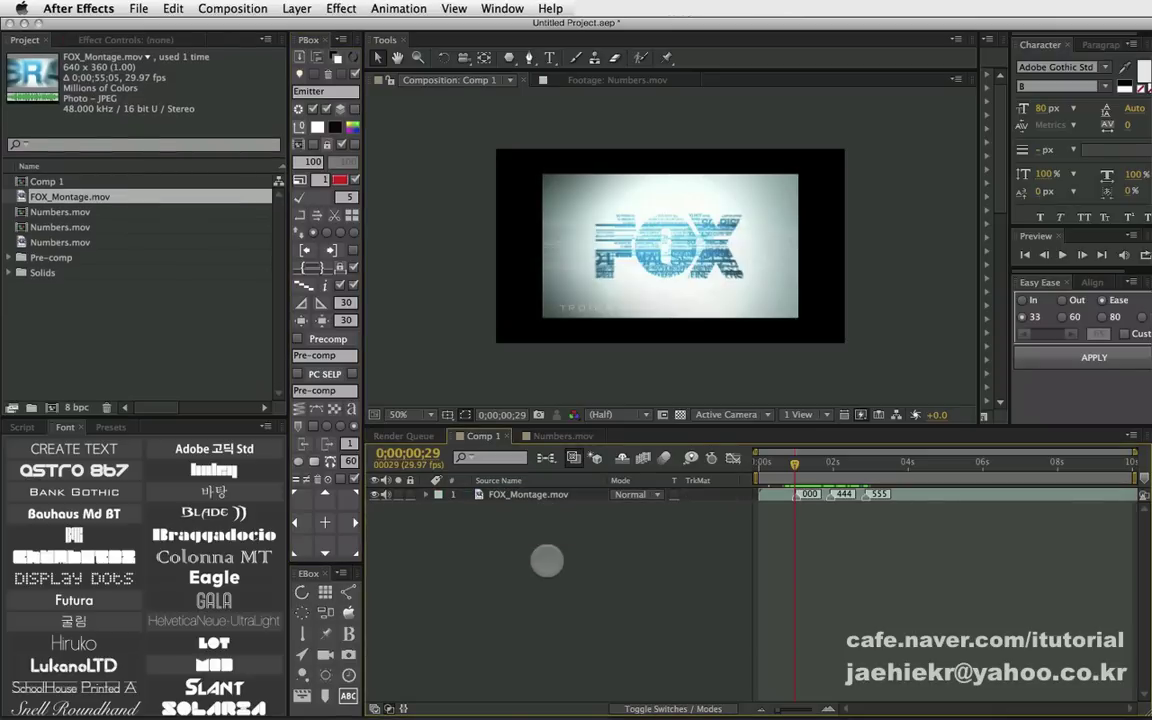
{"action": "left_click", "coordinate": [525, 494]}
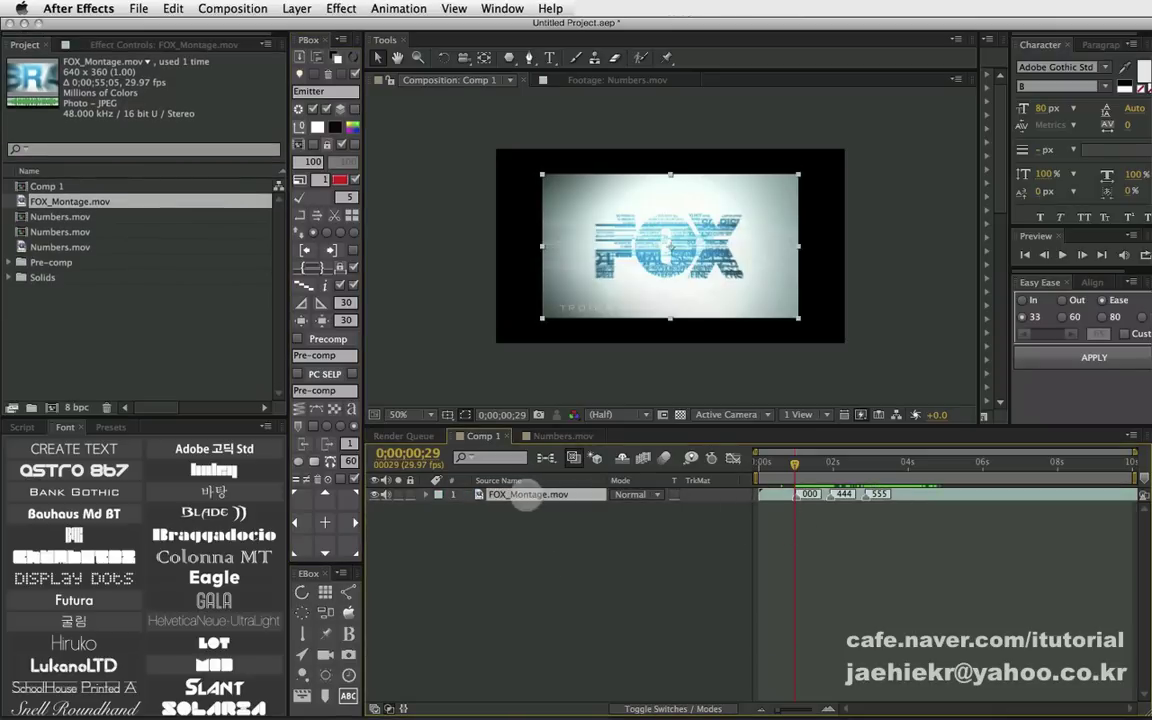
{"action": "key", "text": "Delete"}
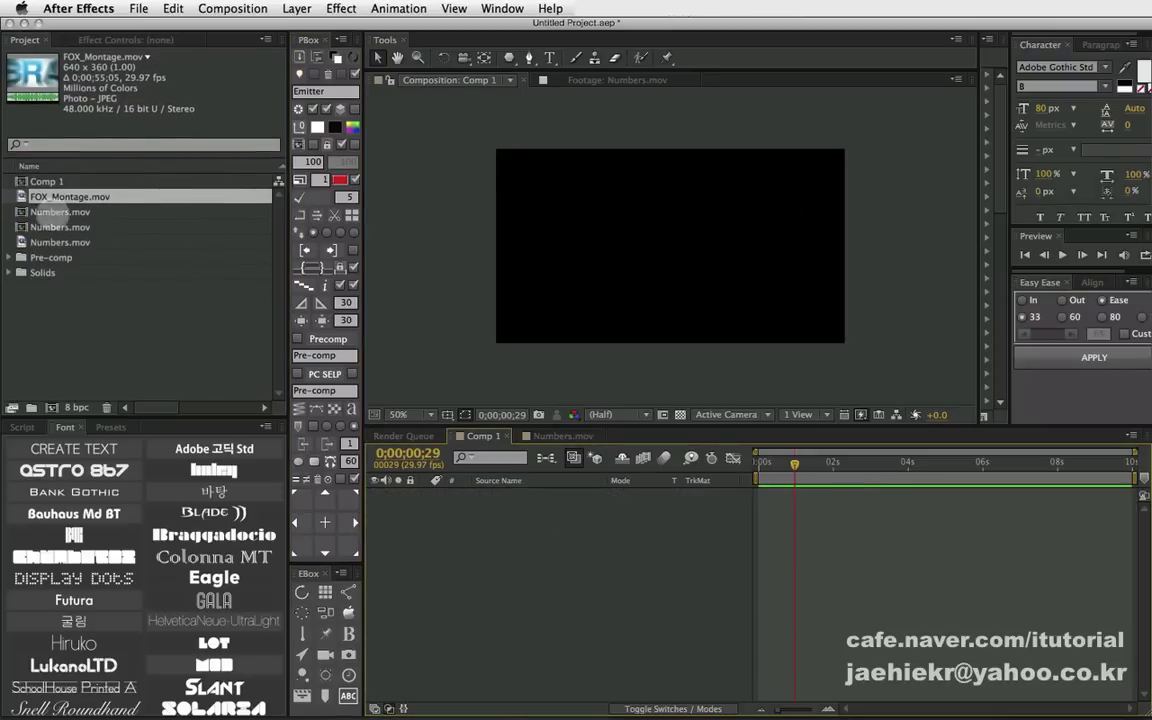
- Trim FOX_Montage.mov from 0;00;05;29 to 0;00;09;00 and overlay it into Comp 1
{"action": "double_click", "coordinate": [20, 196]}
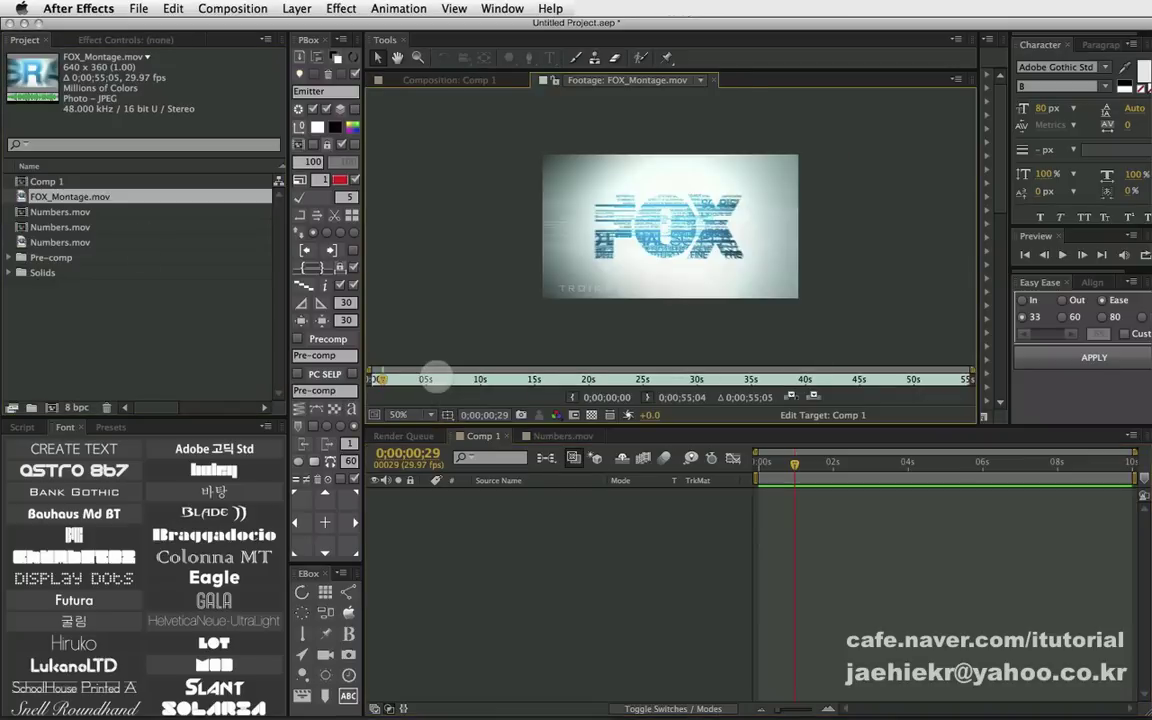
{"action": "left_click", "coordinate": [437, 379]}
{"action": "left_click", "coordinate": [572, 397]}
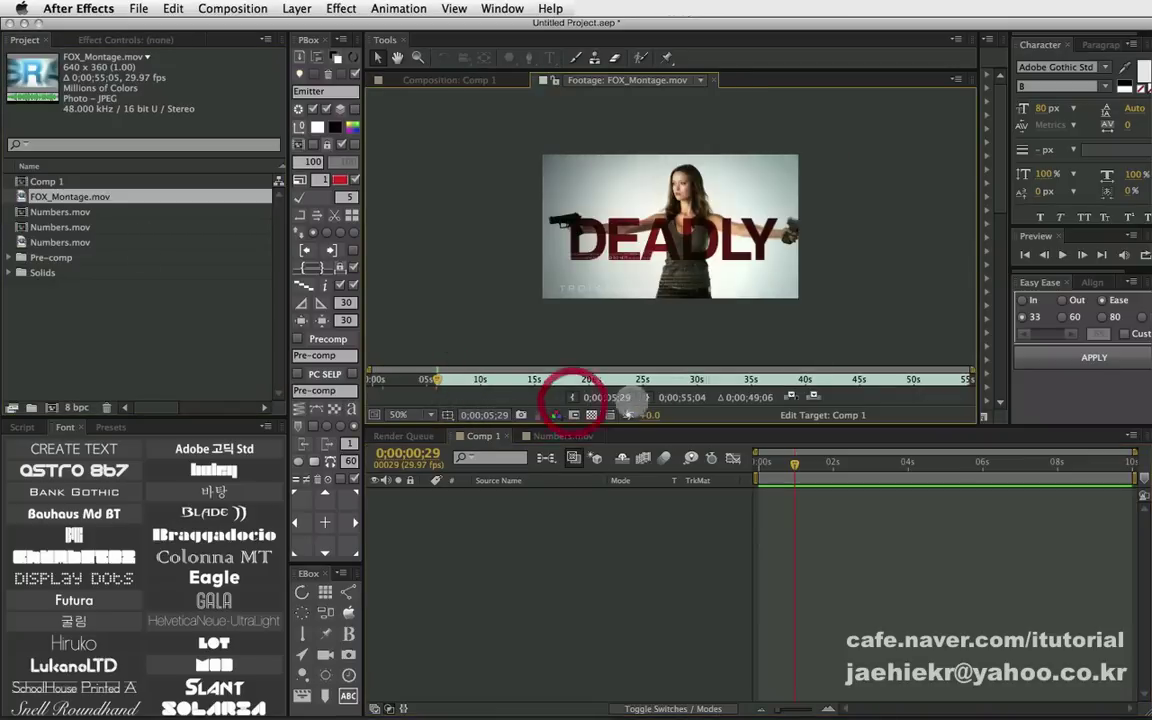
{"action": "left_click", "coordinate": [647, 397]}
{"action": "left_click", "coordinate": [470, 378]}
{"action": "left_click_drag", "start_coordinate": [470, 375], "coordinate": [471, 376]}
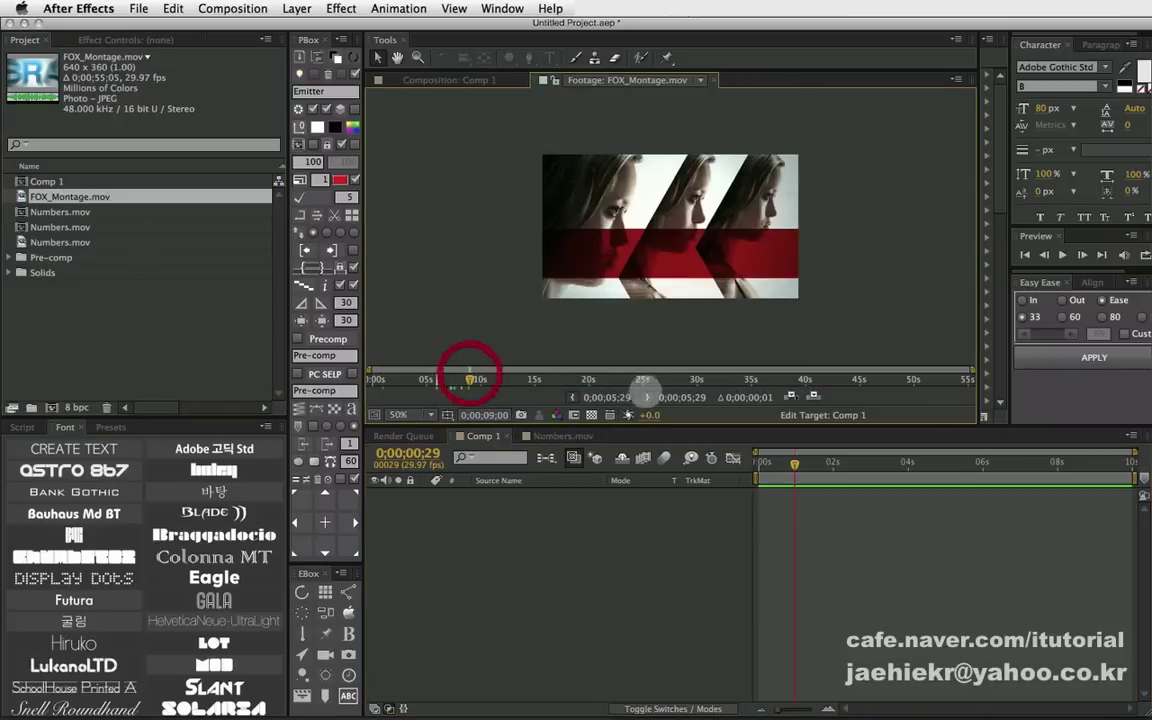
{"action": "left_click", "coordinate": [647, 397]}
{"action": "left_click", "coordinate": [812, 396]}
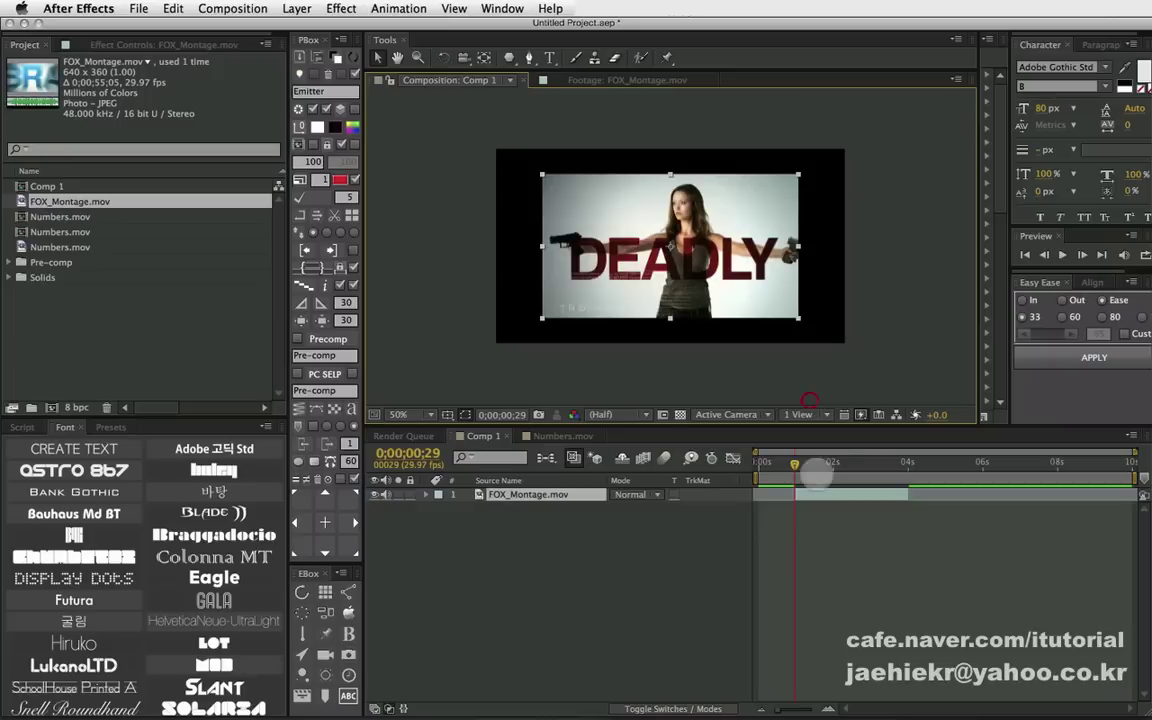
{"action": "mouse_move", "coordinate": [797, 463]}
{"action": "left_mouse_down"}
{"action": "mouse_move", "coordinate": [892, 463]}
{"action": "mouse_move", "coordinate": [858, 489]}
{"action": "mouse_move", "coordinate": [947, 492]}
{"action": "left_mouse_up"}
- Duplicate the montage layer twice, stagger the three clips in time, and select all three
{"action": "left_click", "coordinate": [525, 494]}
{"action": "left_click", "coordinate": [837, 491]}
{"action": "key", "text": "ctrl+d"}
{"action": "key", "text": "ctrl+d"}
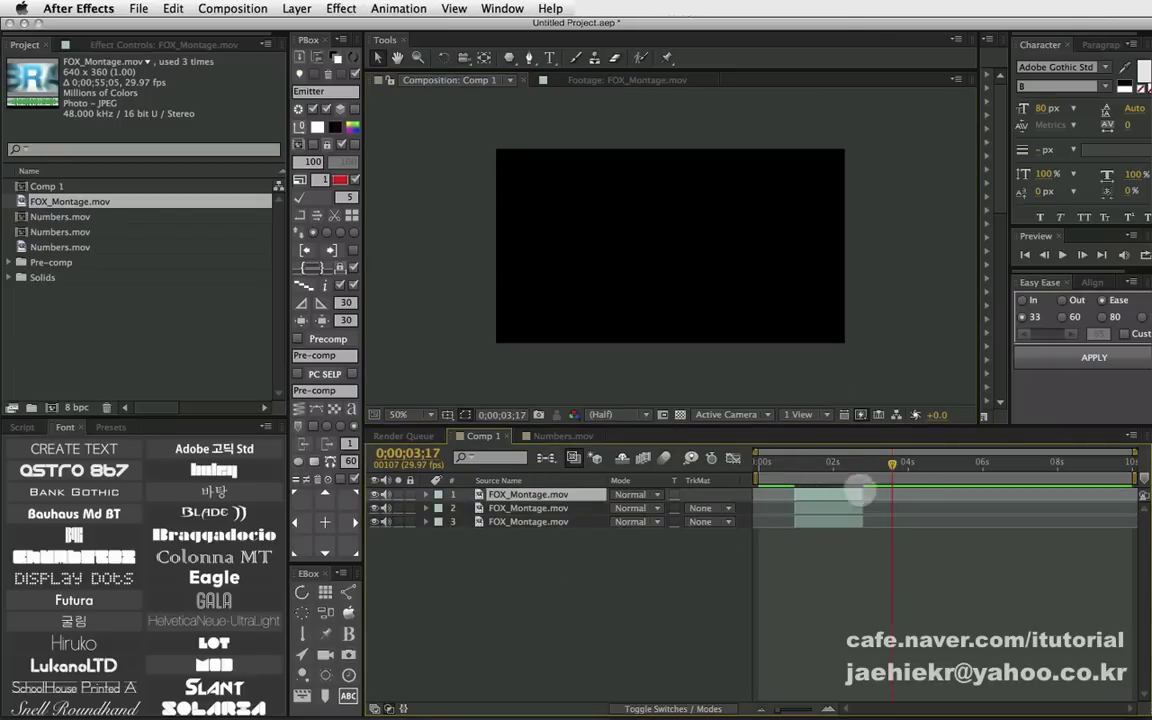
{"action": "left_click_drag", "start_coordinate": [828, 508], "coordinate": [1072, 508]}
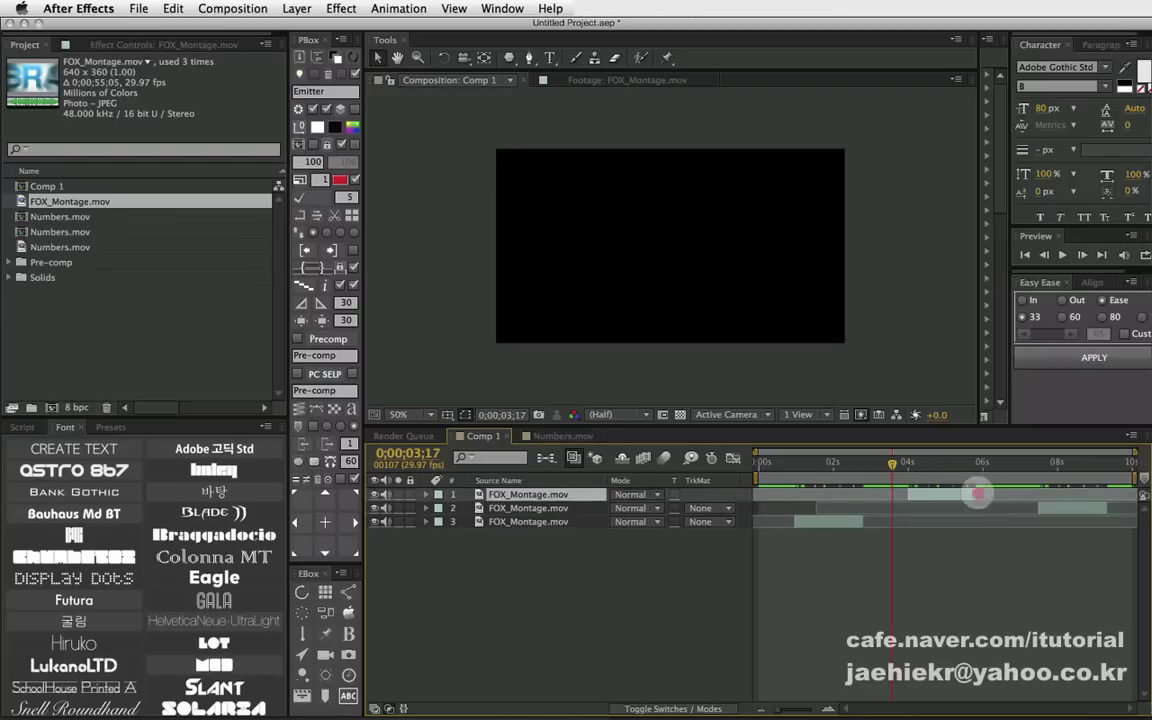
{"action": "mouse_move", "coordinate": [900, 493]}
{"action": "left_mouse_down"}
{"action": "mouse_move", "coordinate": [985, 487]}
{"action": "mouse_move", "coordinate": [897, 490]}
{"action": "mouse_move", "coordinate": [950, 455]}
{"action": "mouse_move", "coordinate": [906, 460]}
{"action": "left_mouse_up"}
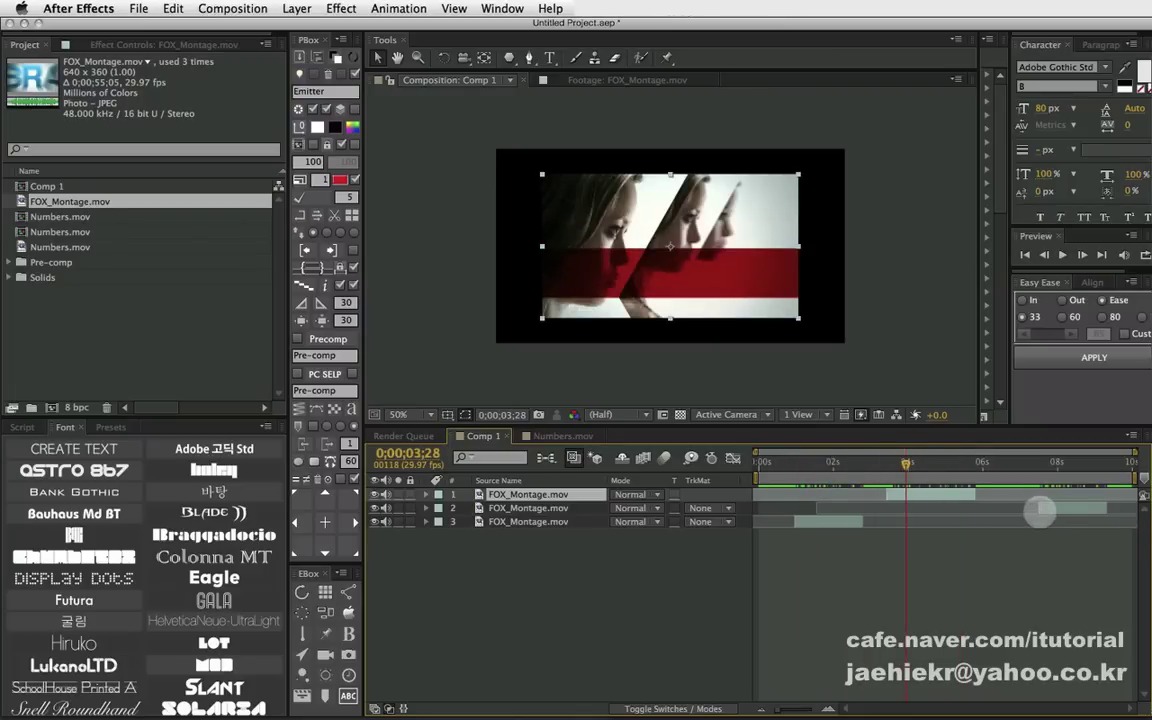
{"action": "left_click", "coordinate": [1079, 504]}
{"action": "mouse_move", "coordinate": [1079, 504]}
{"action": "left_mouse_down"}
{"action": "mouse_move", "coordinate": [897, 514]}
{"action": "mouse_move", "coordinate": [1057, 502]}
{"action": "mouse_move", "coordinate": [1016, 498]}
{"action": "left_mouse_up"}
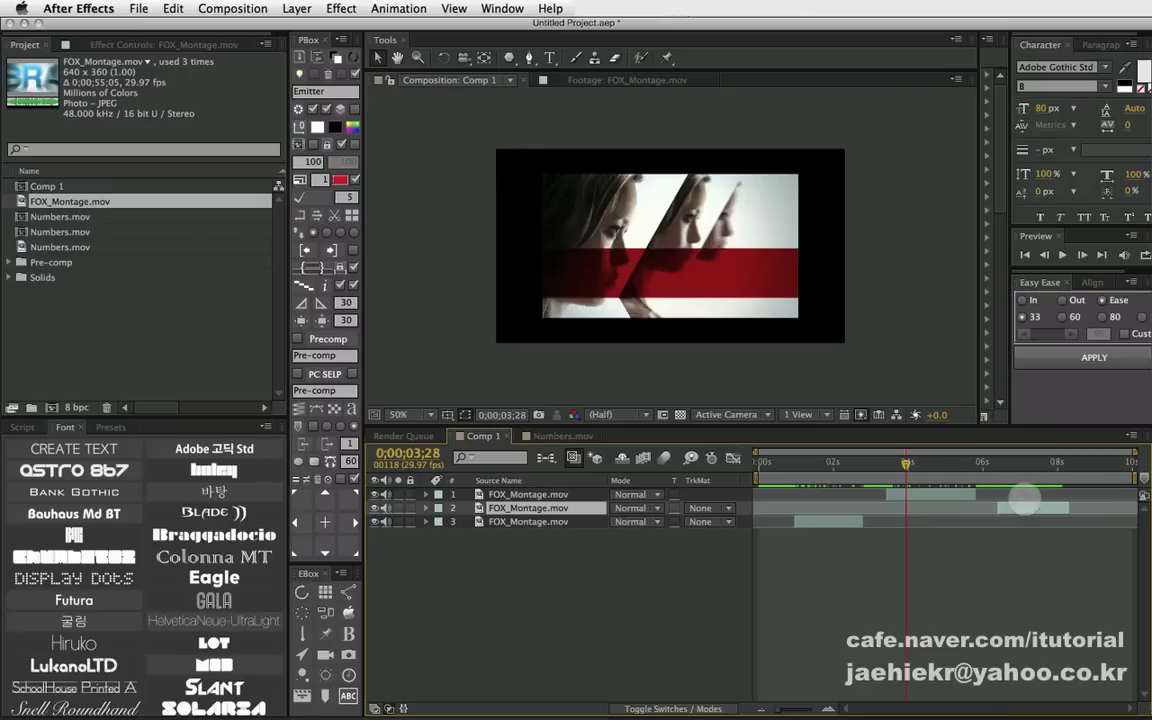
{"action": "left_click_drag", "start_coordinate": [900, 462], "coordinate": [980, 462]}
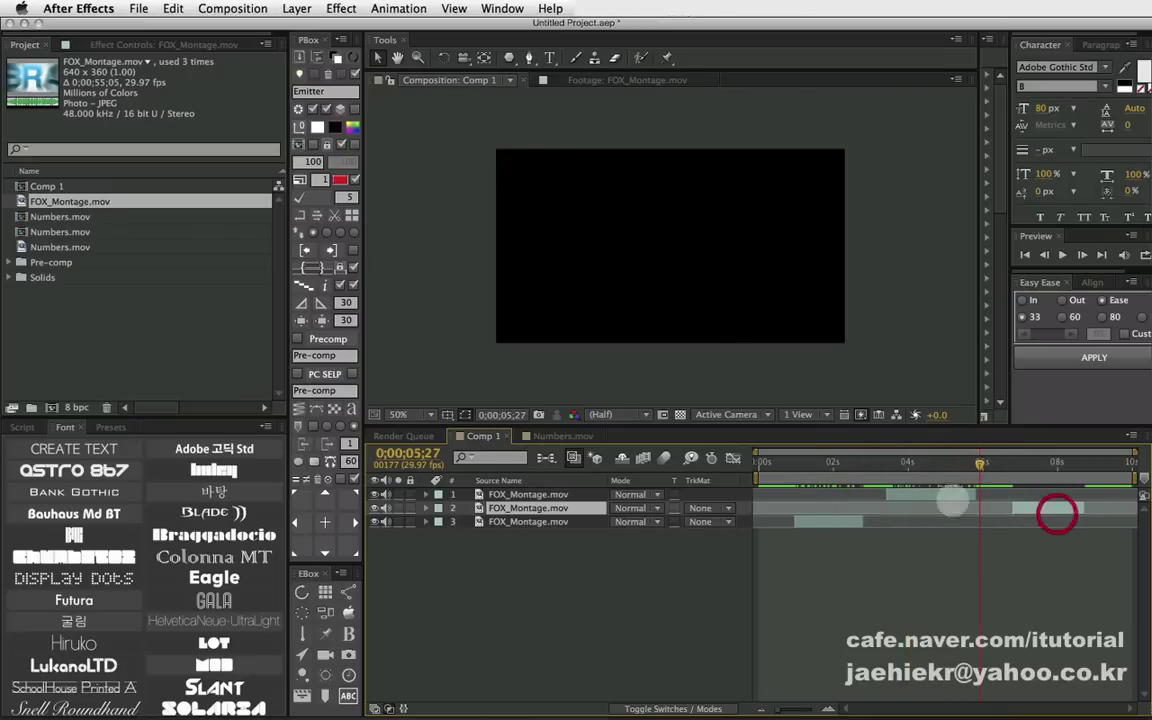
{"action": "left_click", "coordinate": [944, 494]}
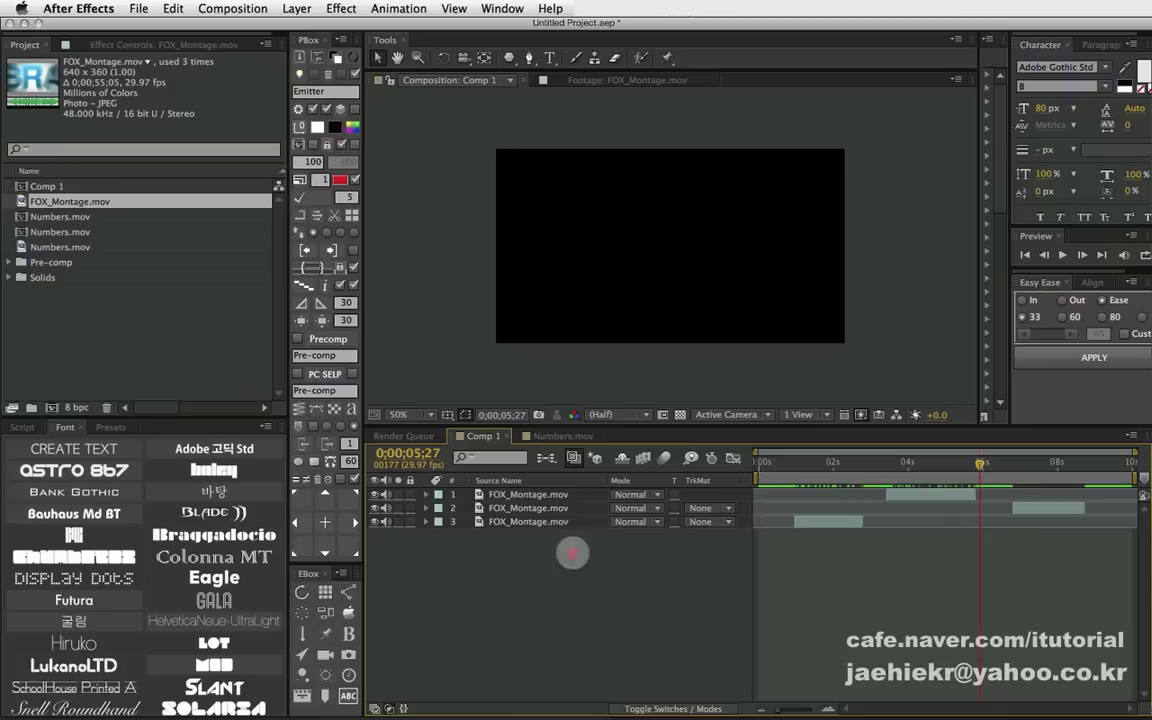
{"action": "left_click_drag", "start_coordinate": [560, 548], "coordinate": [500, 485]}
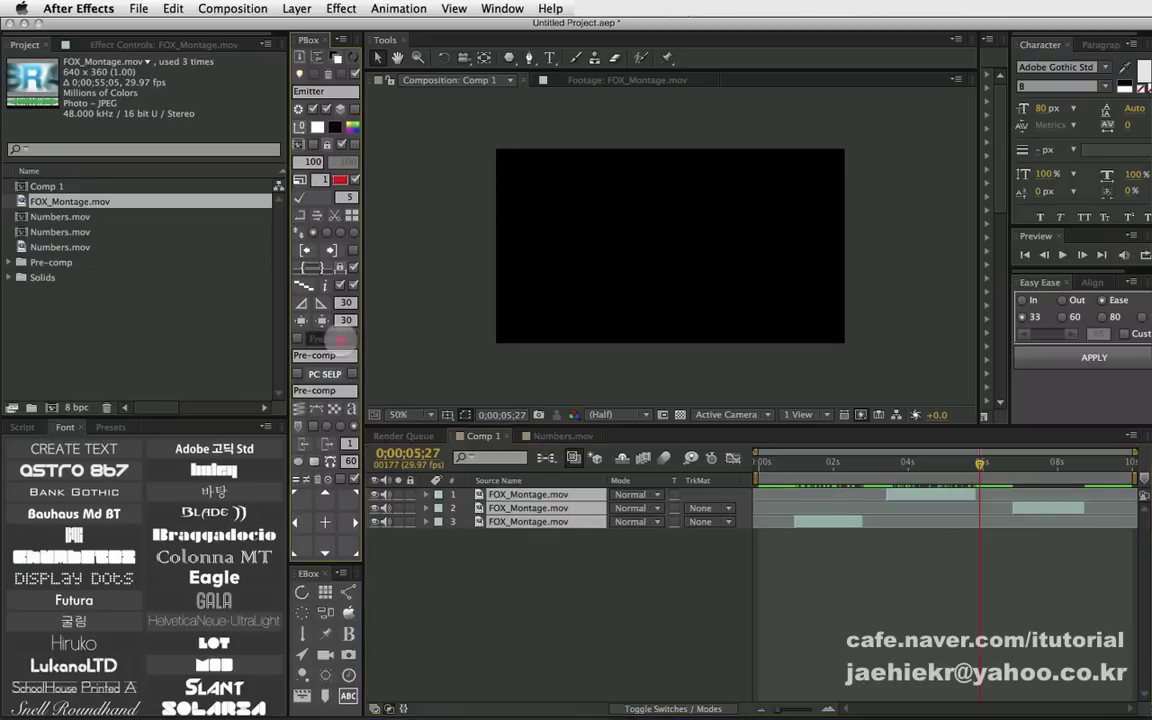
- Pre-compose the three selected montage layers into a single Pre-comp layer
{"action": "left_click", "coordinate": [335, 338]}
{"action": "left_click", "coordinate": [788, 462]}
{"action": "left_click_drag", "start_coordinate": [788, 462], "coordinate": [872, 462]}
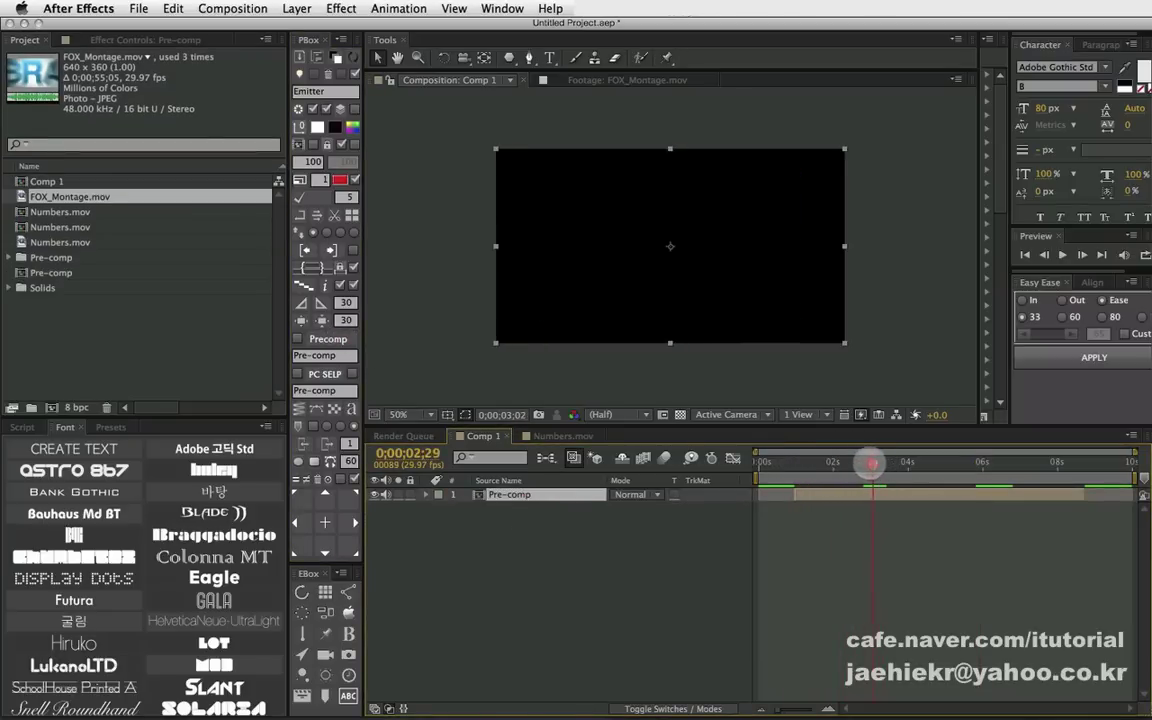
{"action": "mouse_move", "coordinate": [872, 462]}
{"action": "left_mouse_down"}
{"action": "mouse_move", "coordinate": [1079, 478]}
{"action": "mouse_move", "coordinate": [855, 467]}
{"action": "mouse_move", "coordinate": [872, 464]}
{"action": "left_mouse_up"}
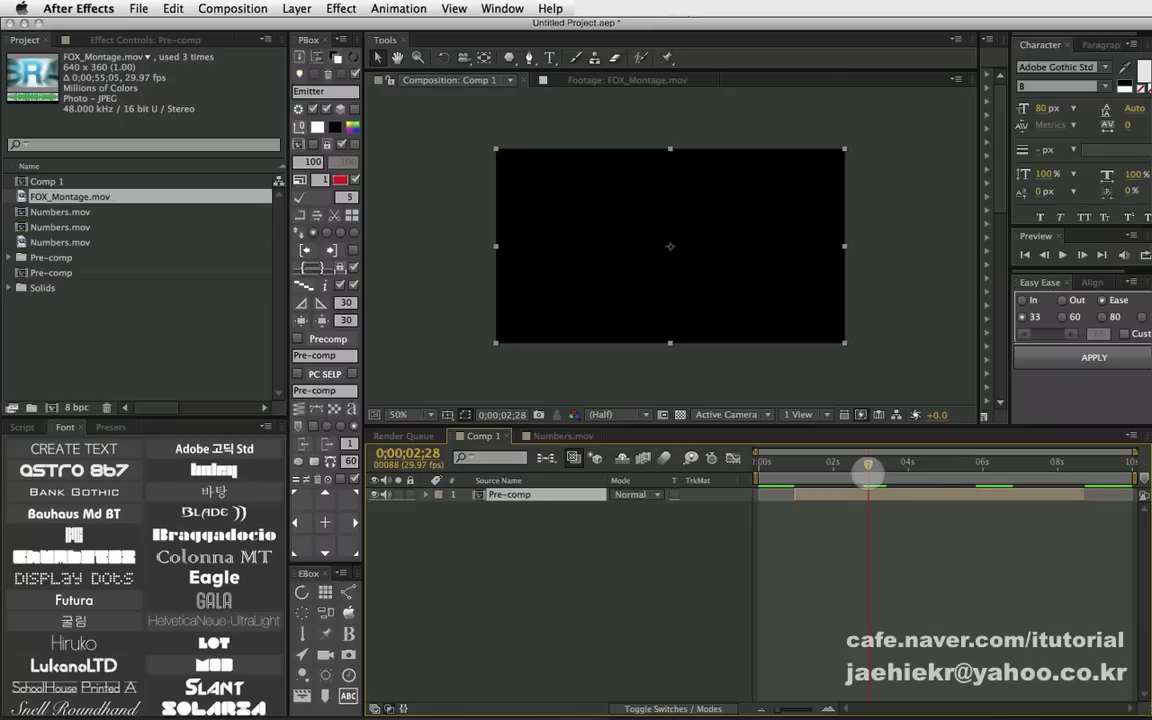
- Add a layer marker on the Pre-comp layer at each nested clip's start
{"action": "left_click", "coordinate": [526, 495]}
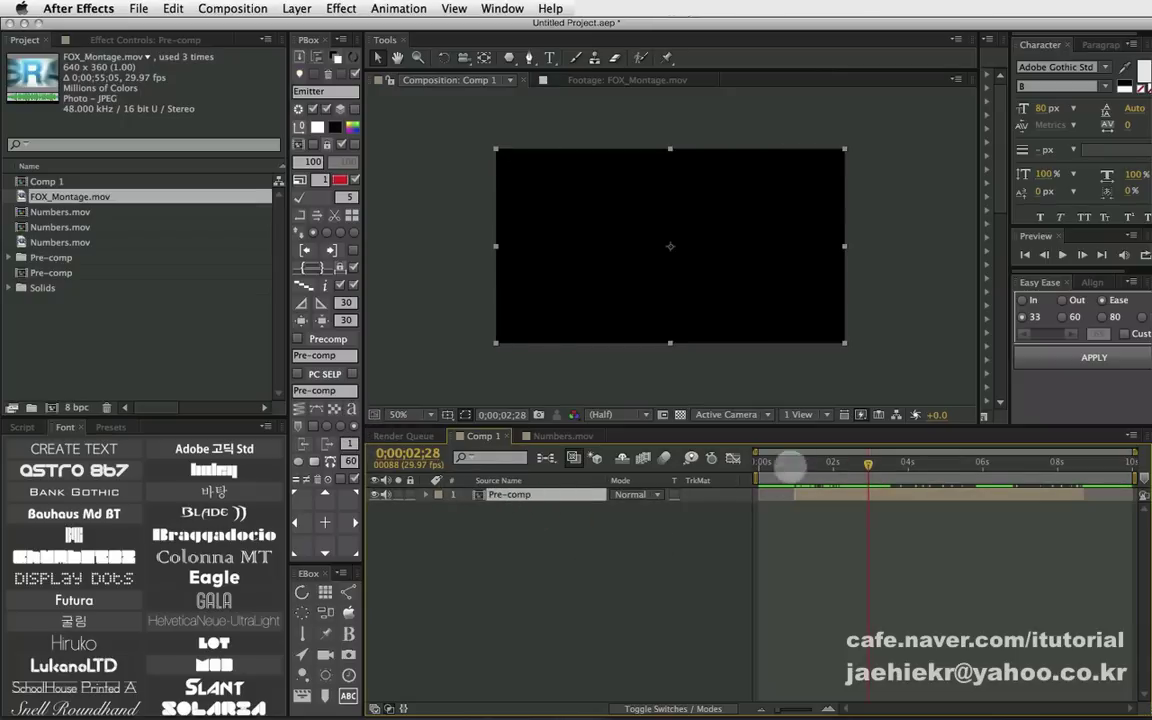
{"action": "left_click", "coordinate": [304, 425]}
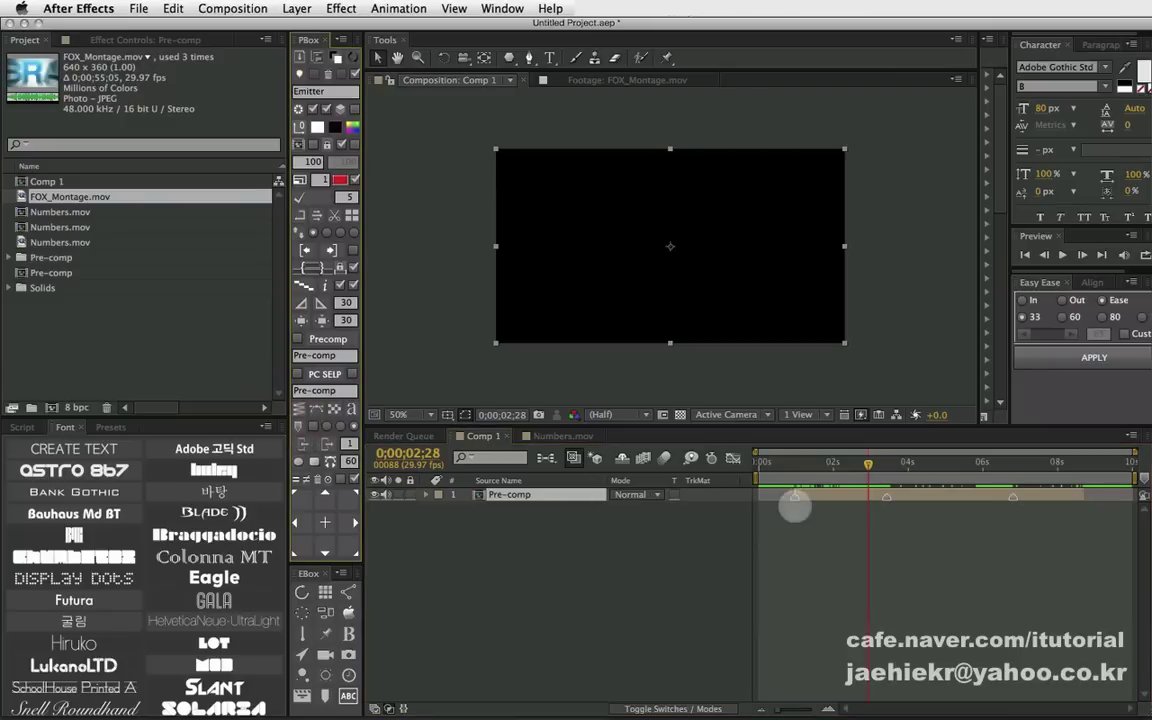
{"action": "left_click", "coordinate": [794, 461]}
{"action": "left_click_drag", "start_coordinate": [794, 461], "coordinate": [1011, 462]}
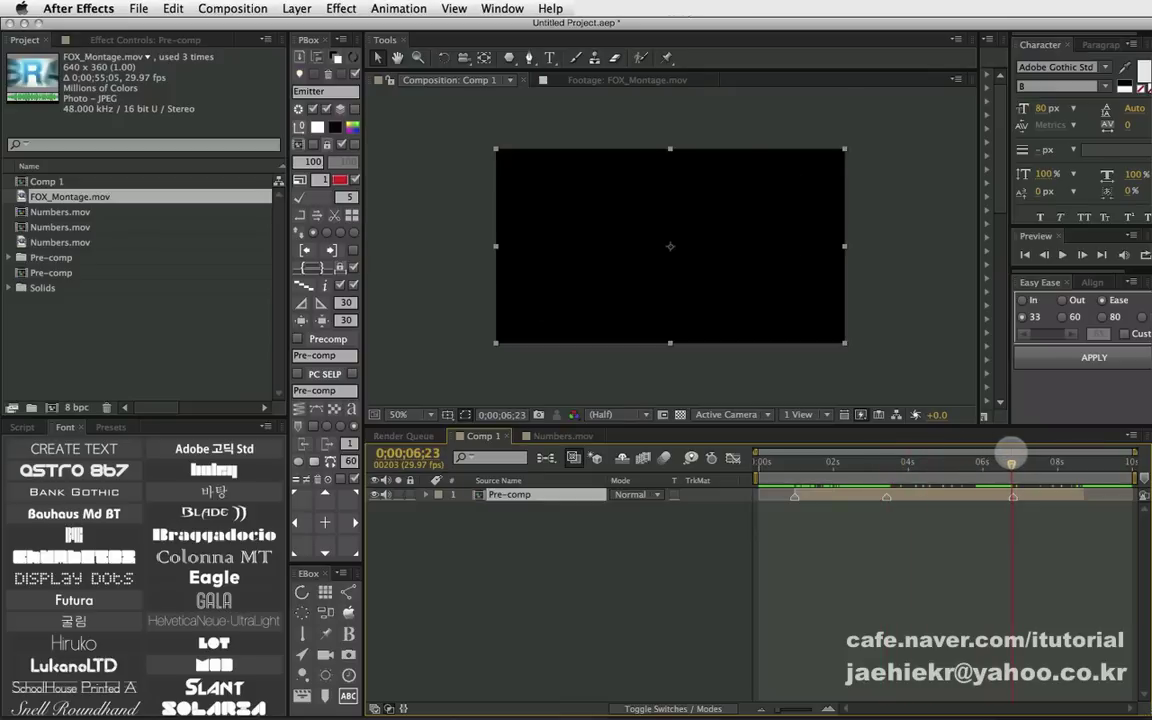
{"action": "left_click_drag", "start_coordinate": [1011, 461], "coordinate": [868, 461]}
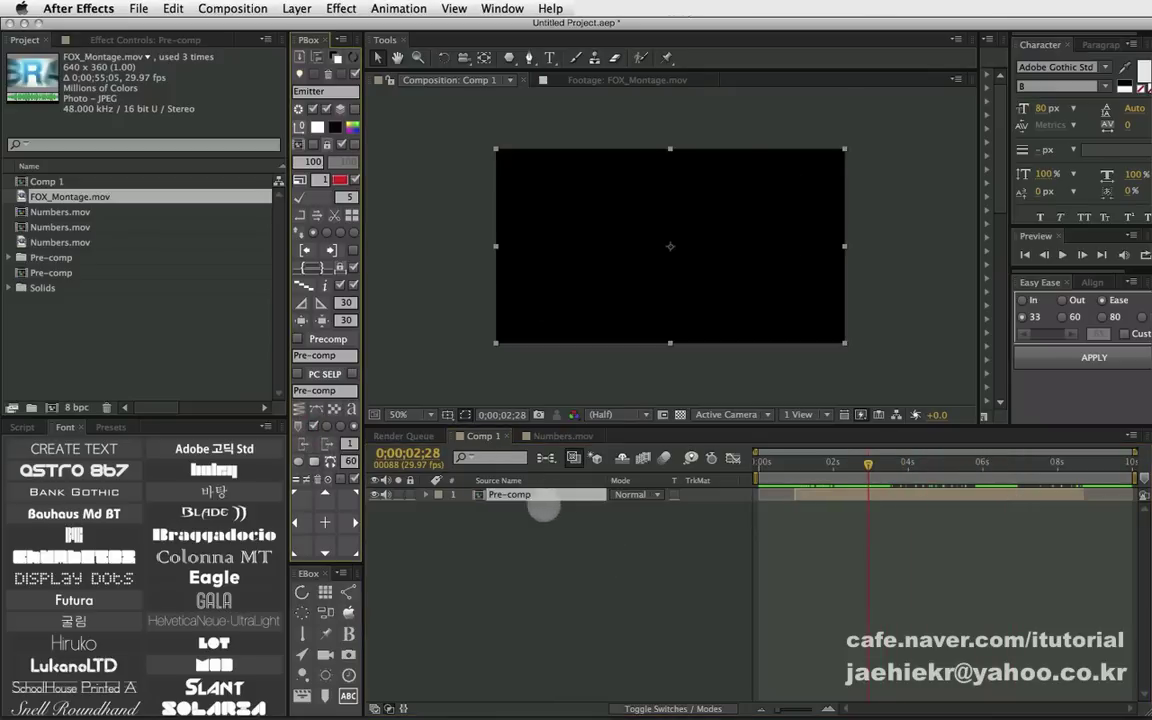
- Check Pre-comp's nested layers, then label the Pre-comp markers with those layer names
{"action": "double_click", "coordinate": [524, 495]}
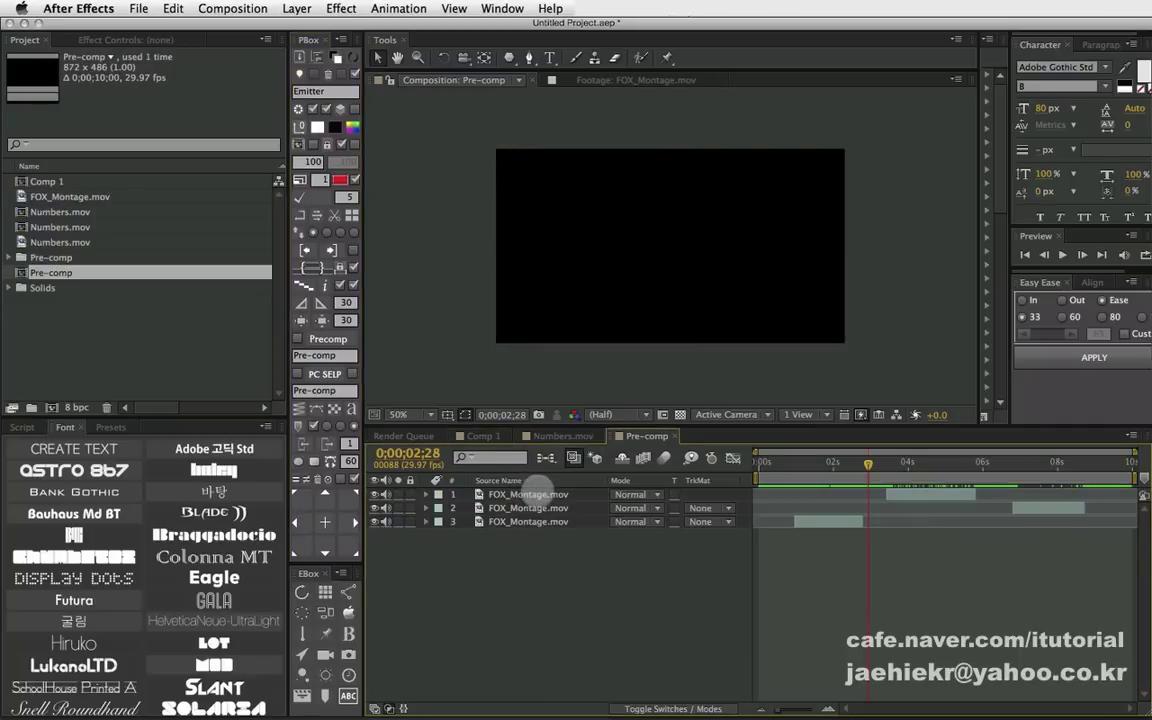
{"action": "left_click", "coordinate": [481, 436]}
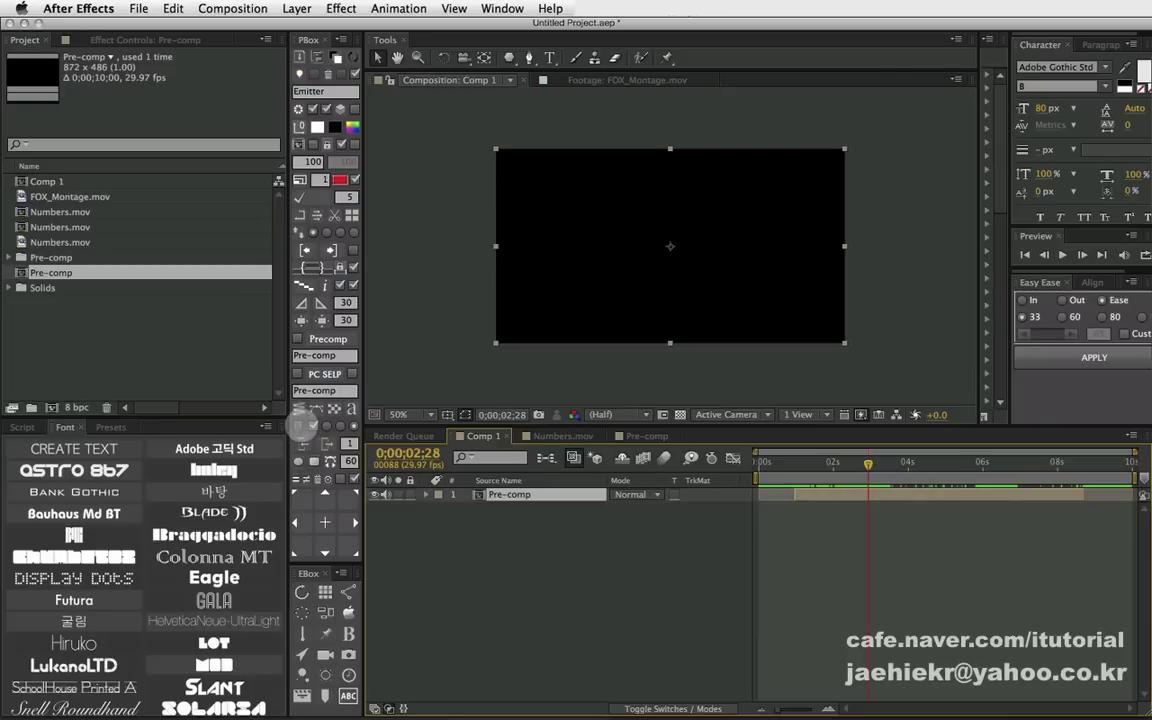
{"action": "left_click", "coordinate": [313, 425]}
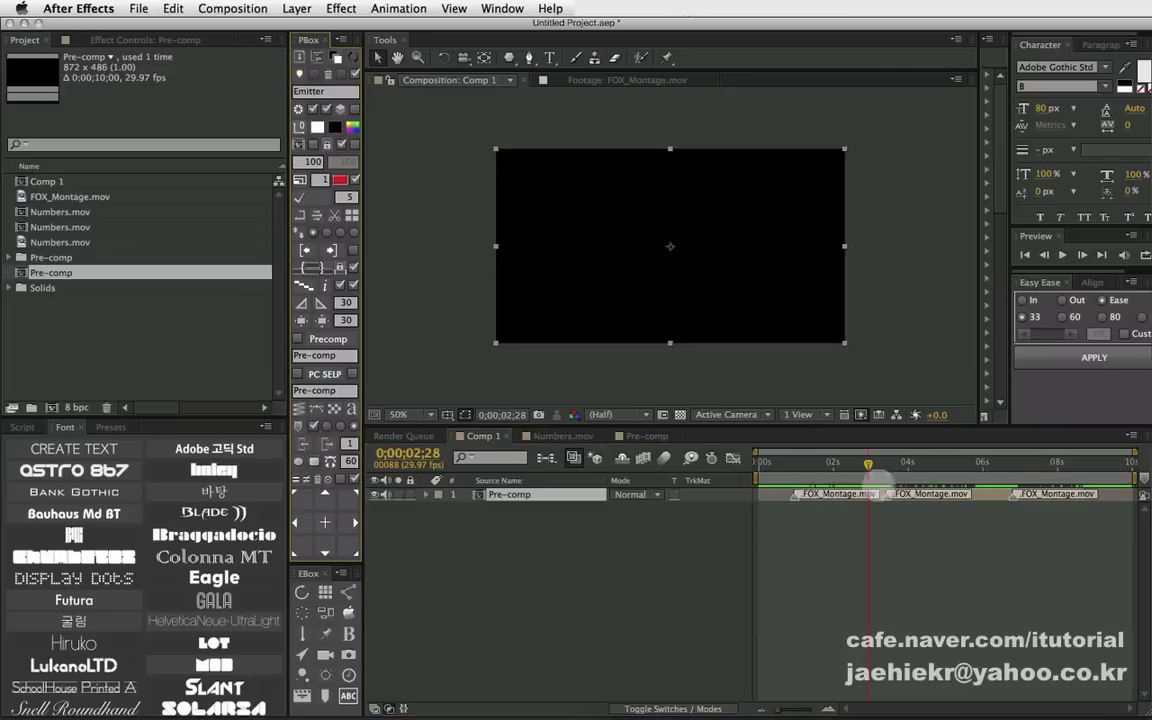
{"action": "left_click_drag", "start_coordinate": [868, 462], "coordinate": [870, 462]}
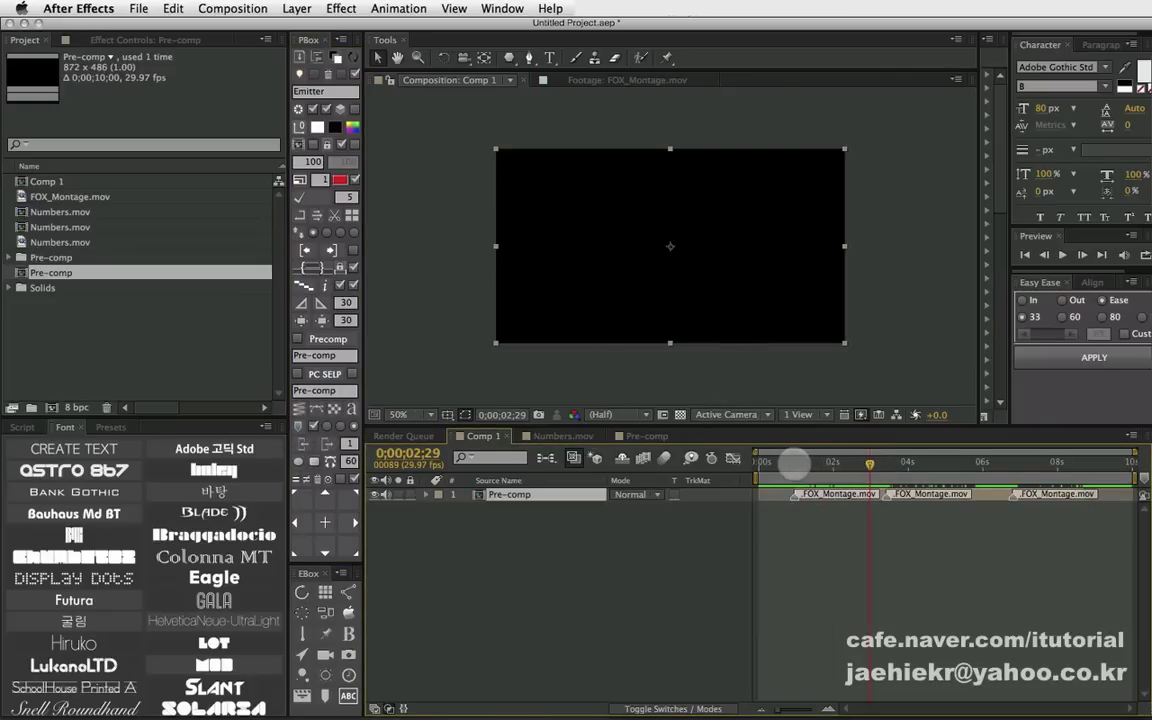
{"action": "left_click_drag", "start_coordinate": [793, 462], "coordinate": [882, 463]}
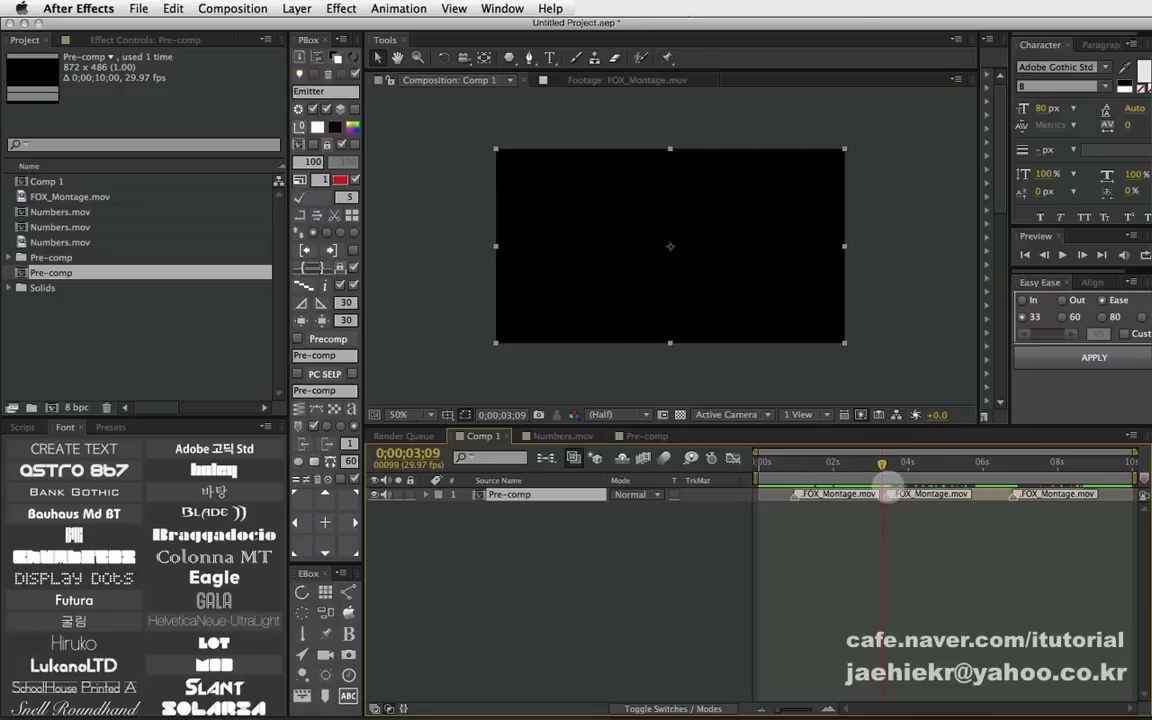
{"action": "left_click_drag", "start_coordinate": [887, 487], "coordinate": [678, 507]}
- Remove the unnamed markers from the Pre-comp layer with the PBox button
{"action": "left_click", "coordinate": [312, 425]}
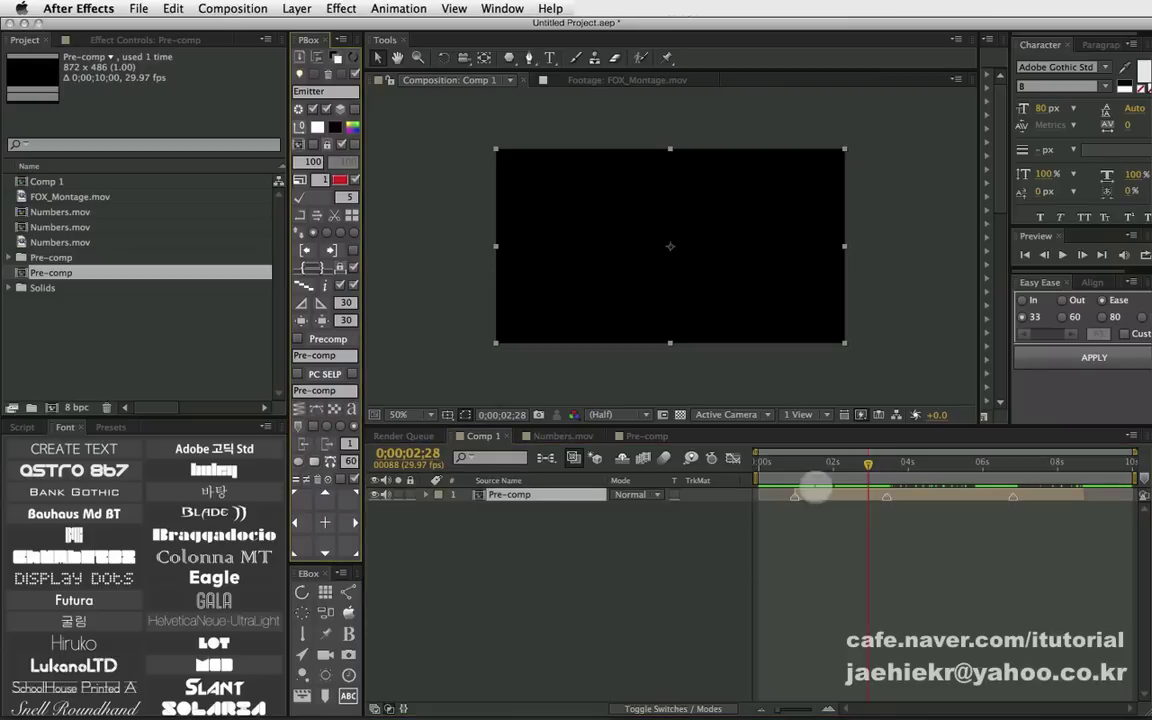
{"action": "left_click_drag", "start_coordinate": [805, 463], "coordinate": [983, 476]}
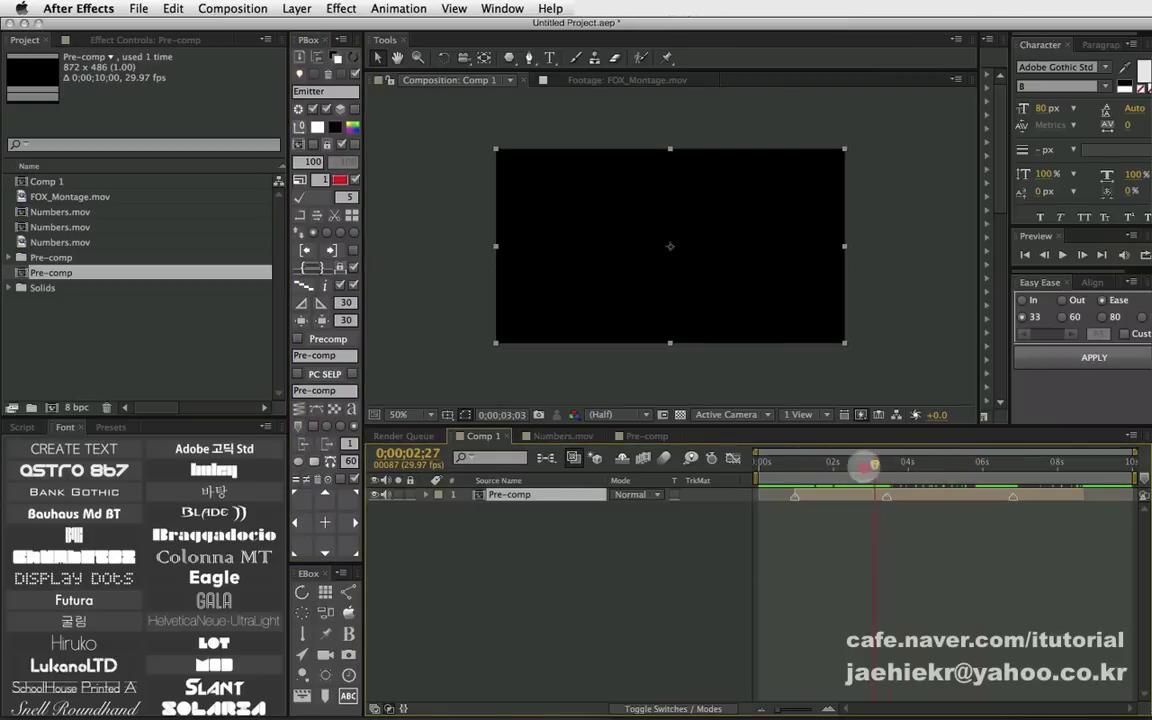
{"action": "left_click_drag", "start_coordinate": [983, 476], "coordinate": [868, 466]}
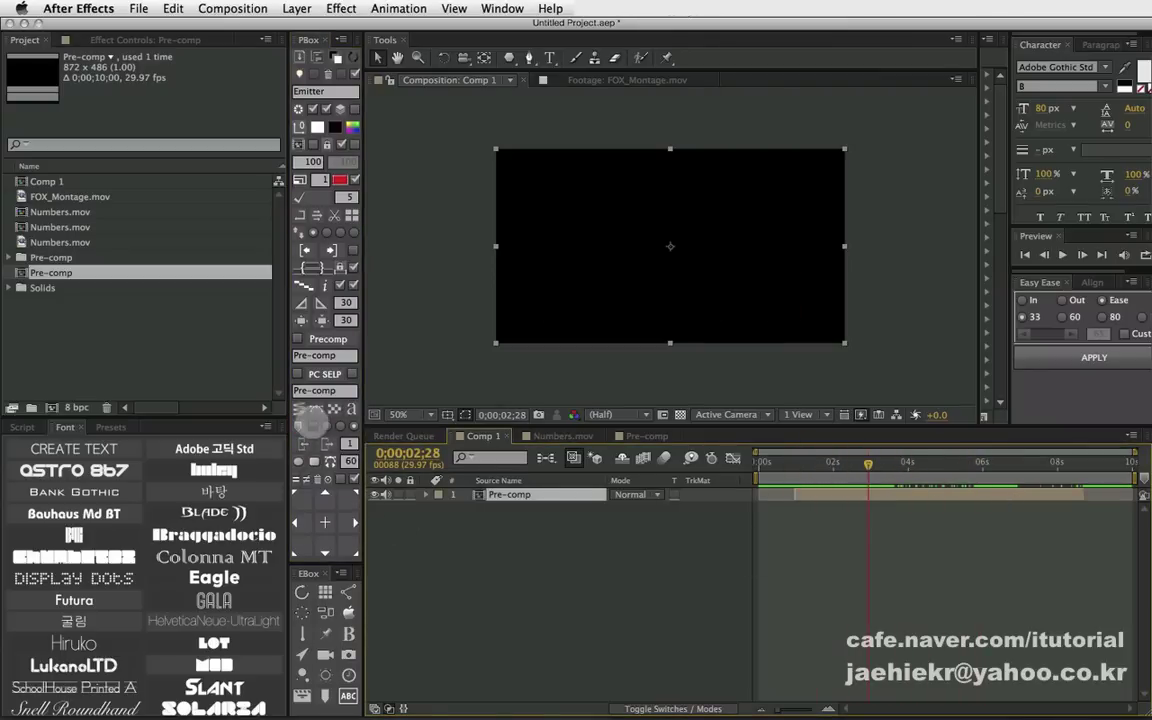
{"action": "left_click", "coordinate": [311, 420]}
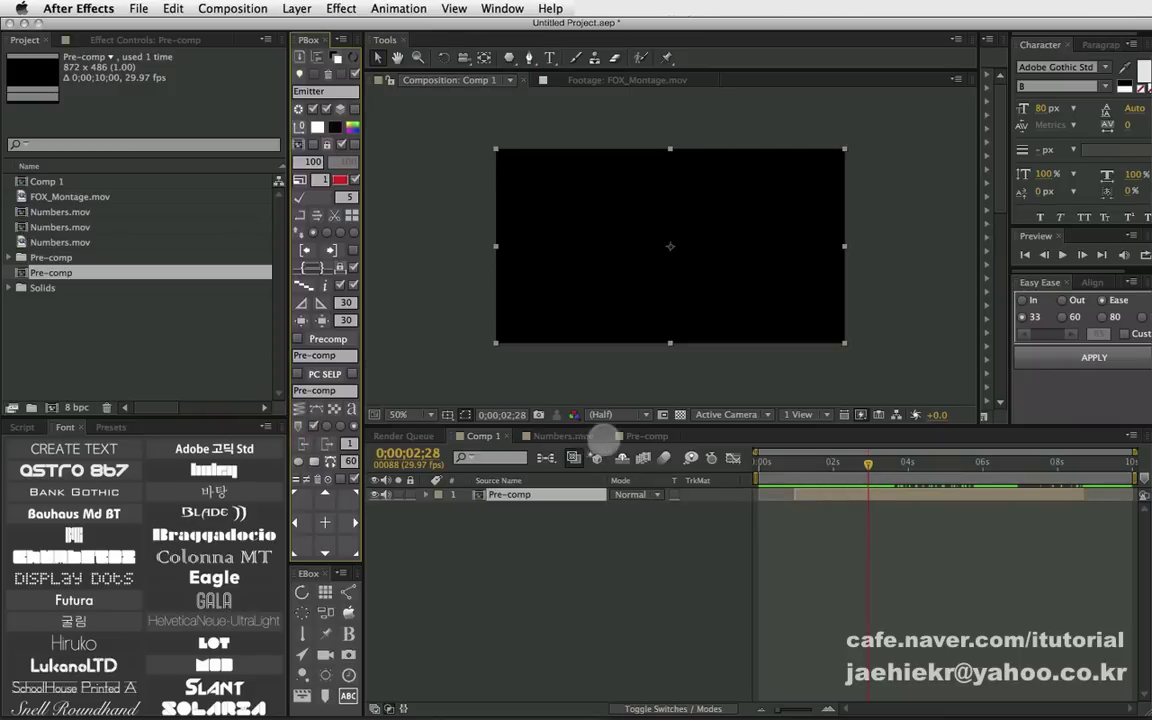
{"action": "left_click", "coordinate": [560, 436]}
{"action": "left_click", "coordinate": [480, 436]}
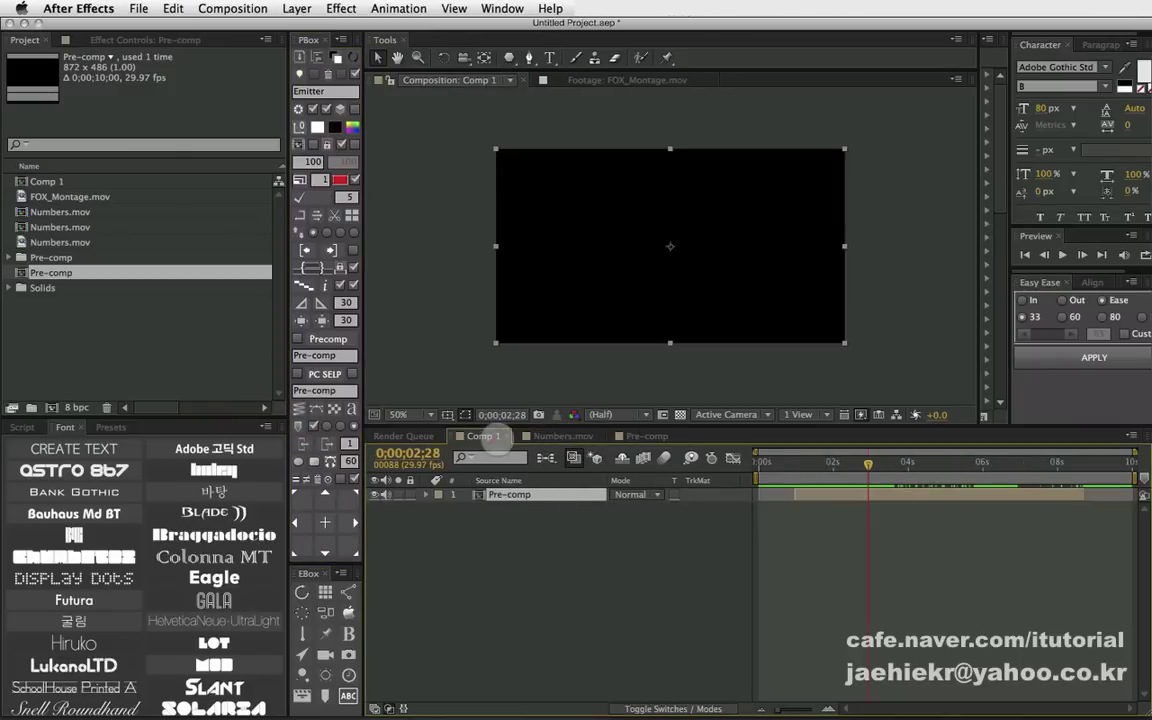
- Inside Pre-comp, rename the three FOX_Montage layers 11, 22 and 33, then return to Comp 1
{"action": "double_click", "coordinate": [512, 494]}
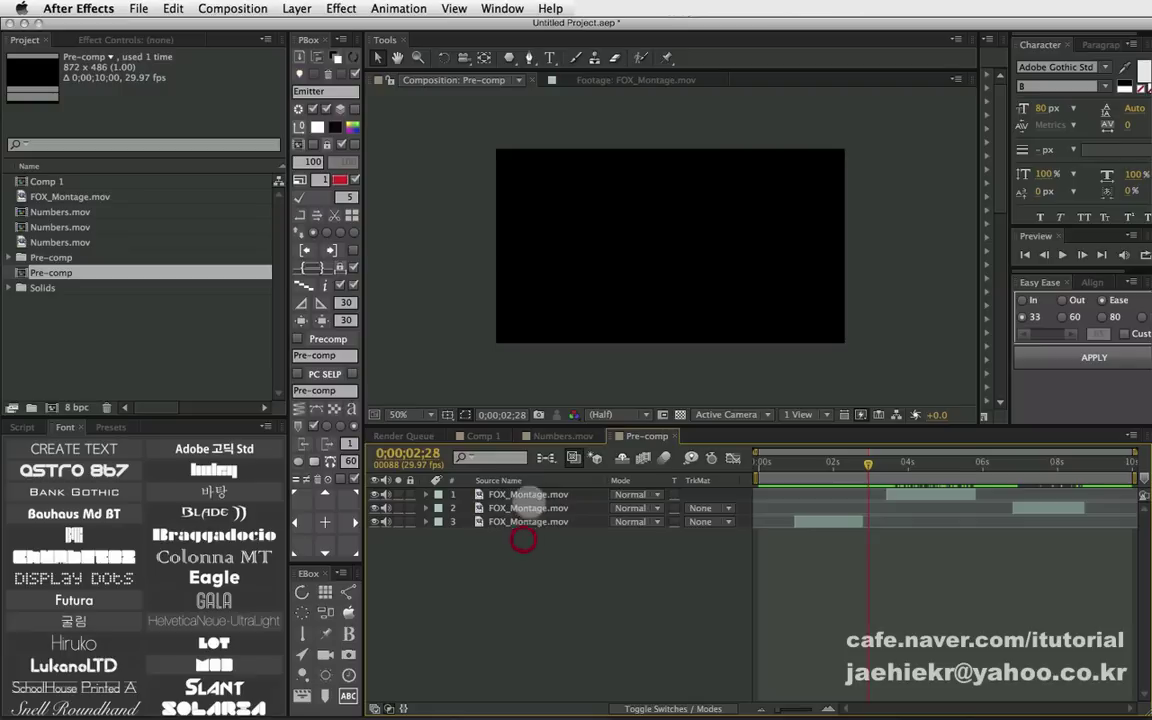
{"action": "key", "text": "Return"}
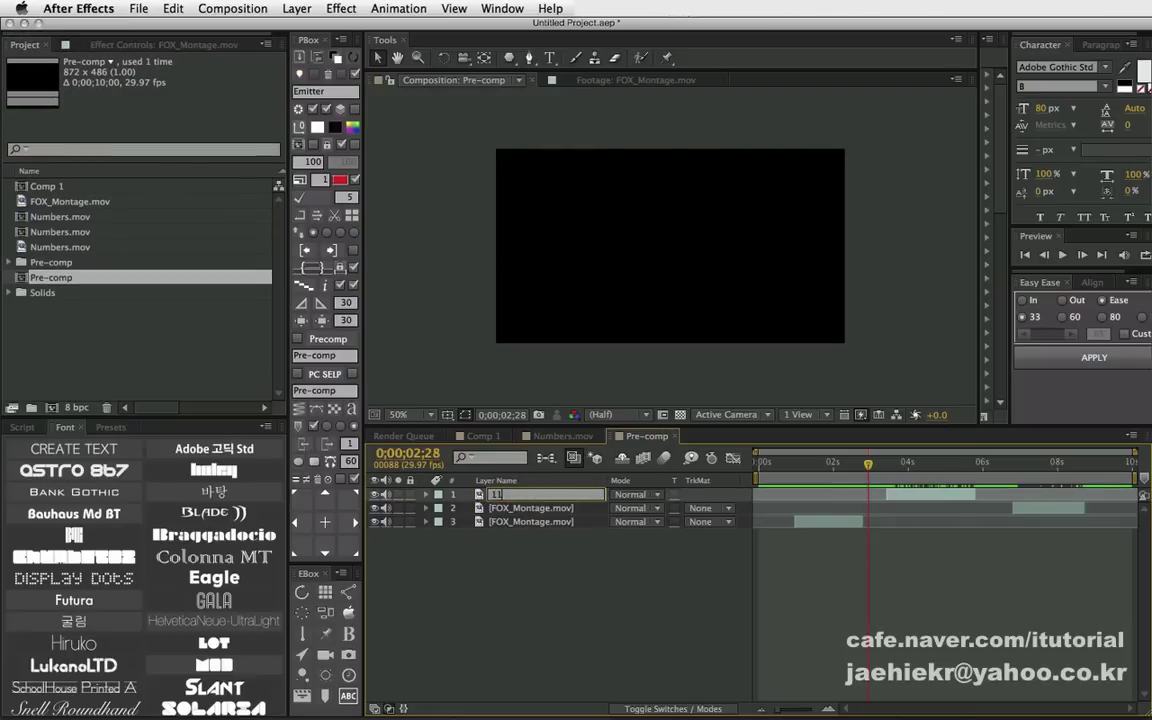
{"action": "left_click", "coordinate": [558, 498]}
{"action": "key", "text": "super+Down"}
{"action": "key", "text": "Return"}
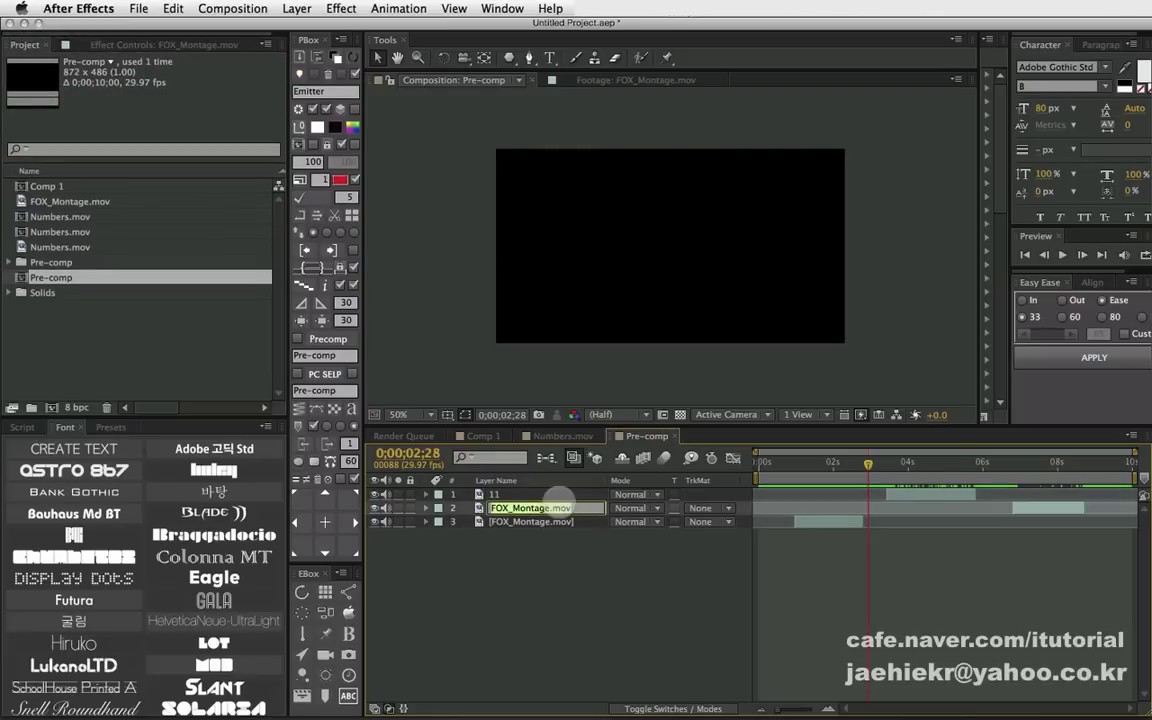
{"action": "type", "text": "22"}
{"action": "left_click", "coordinate": [555, 502]}
{"action": "key", "text": "super+Down"}
{"action": "key", "text": "Return"}
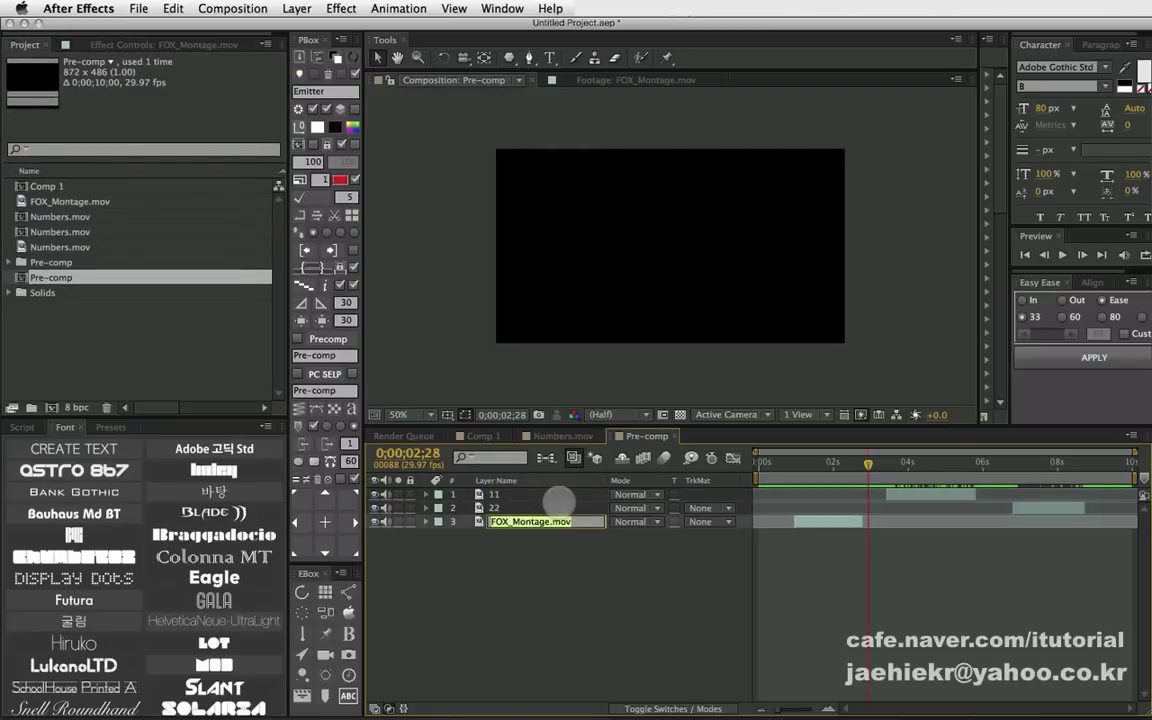
{"action": "left_click", "coordinate": [558, 502]}
{"action": "left_click", "coordinate": [483, 436]}
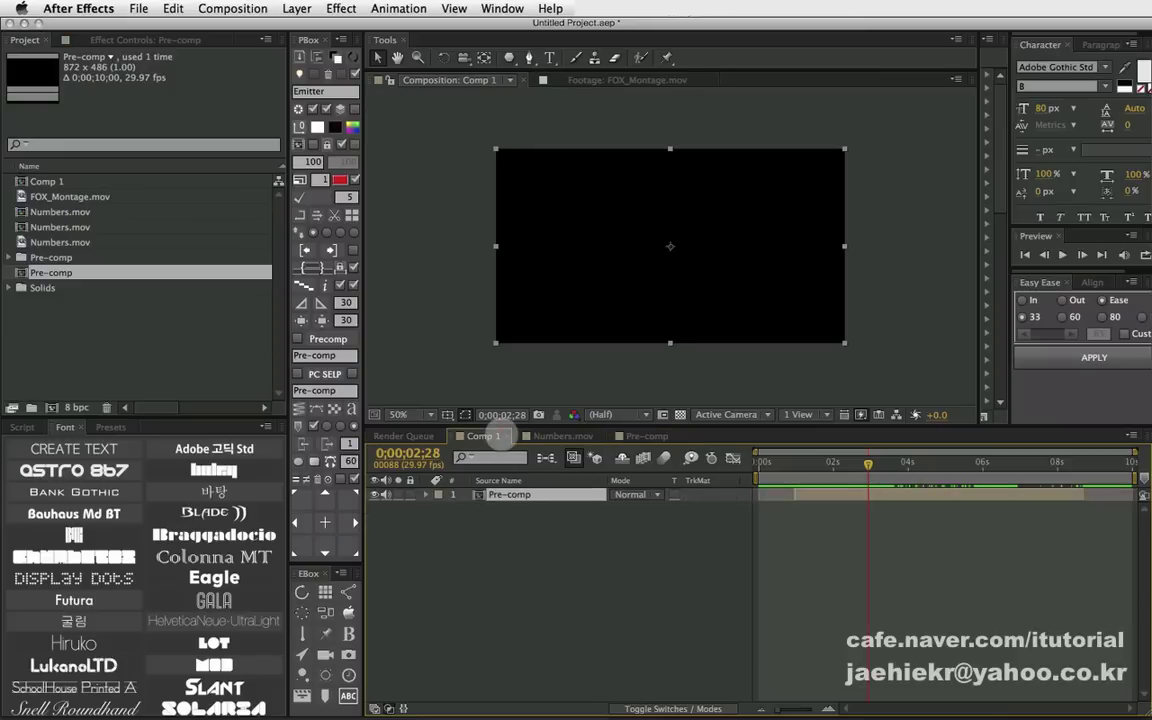
{"action": "left_click", "coordinate": [535, 494]}
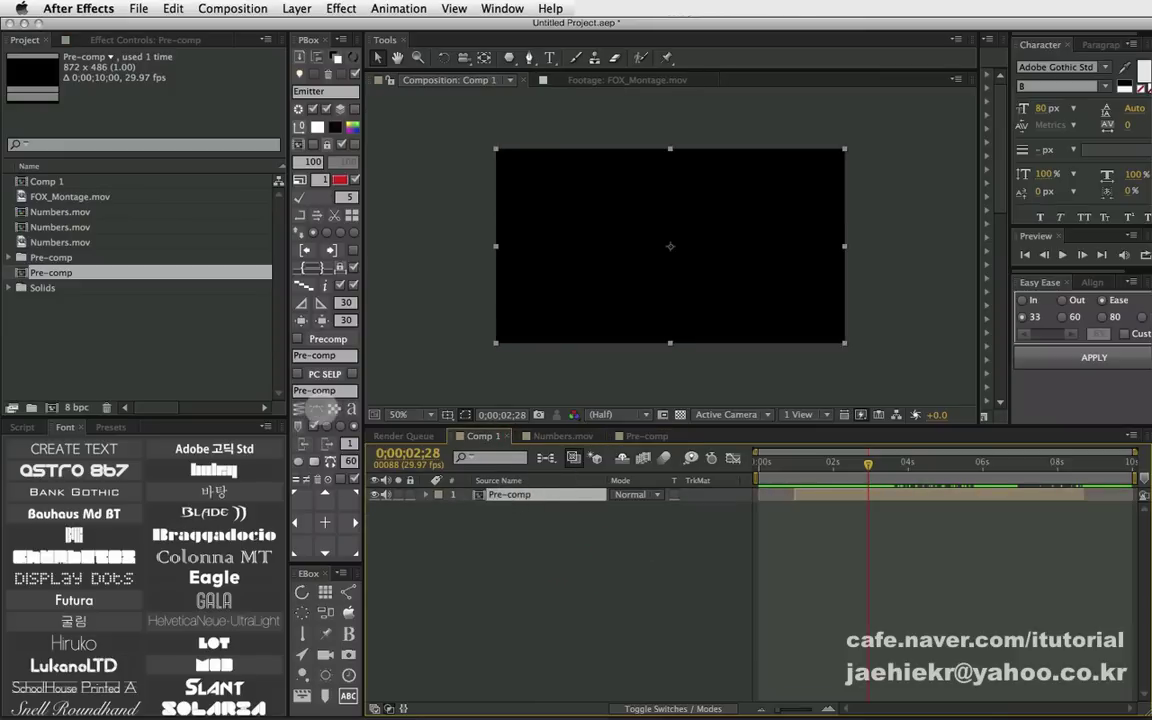
{"action": "left_click", "coordinate": [304, 424]}
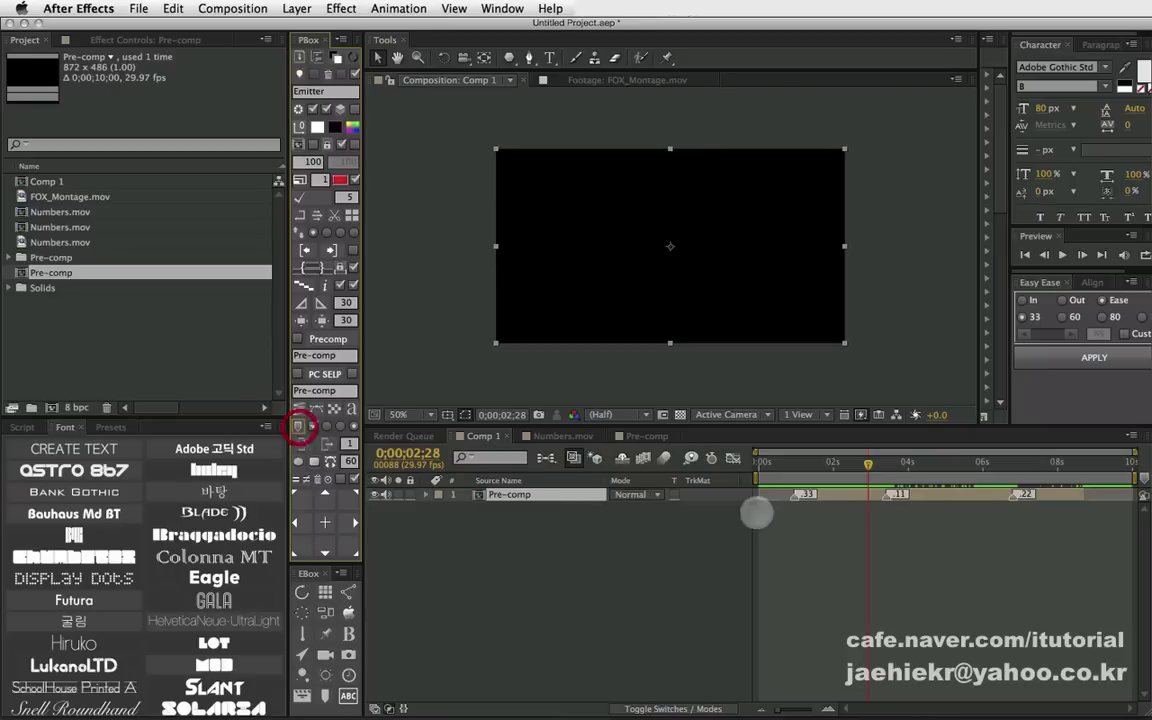
{"action": "left_click_drag", "start_coordinate": [789, 458], "coordinate": [822, 462]}
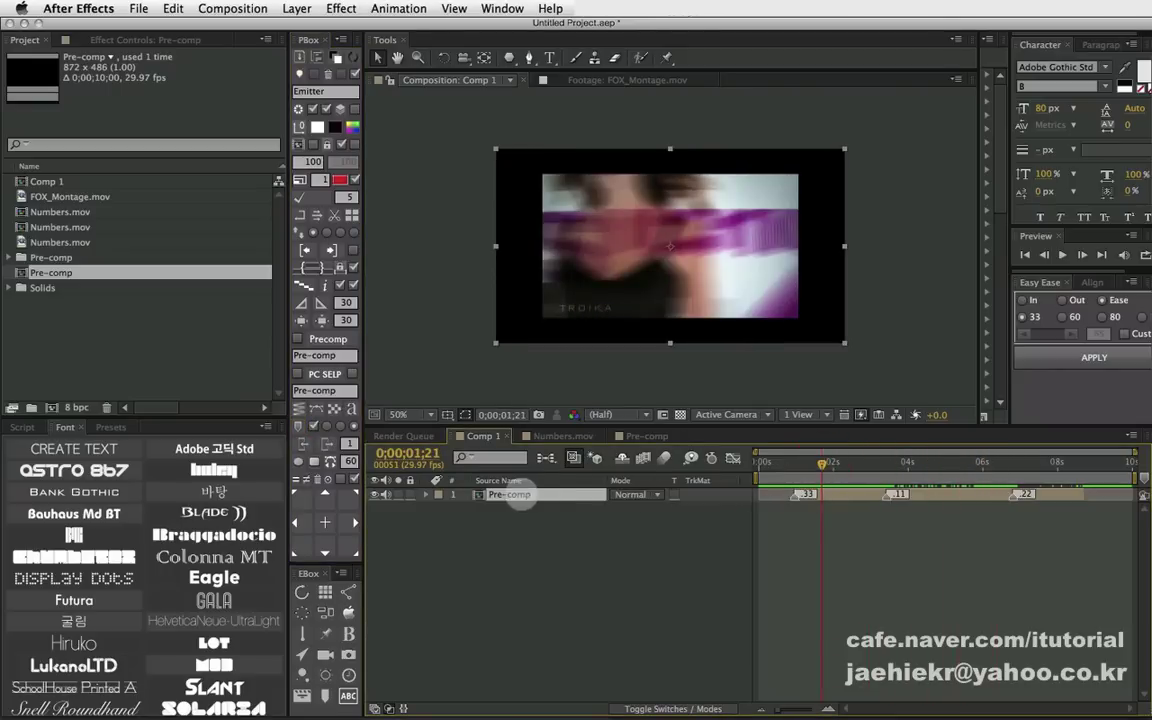
{"action": "double_click", "coordinate": [510, 495]}
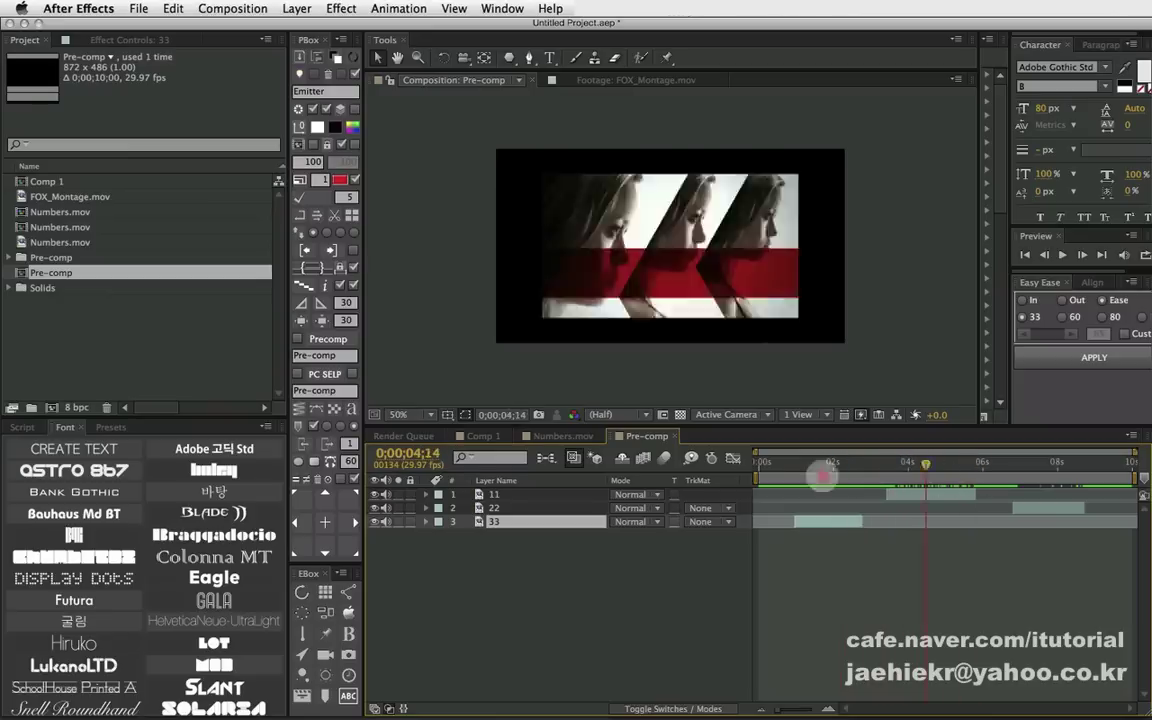
{"action": "left_click", "coordinate": [758, 463]}
{"action": "left_click", "coordinate": [483, 436]}
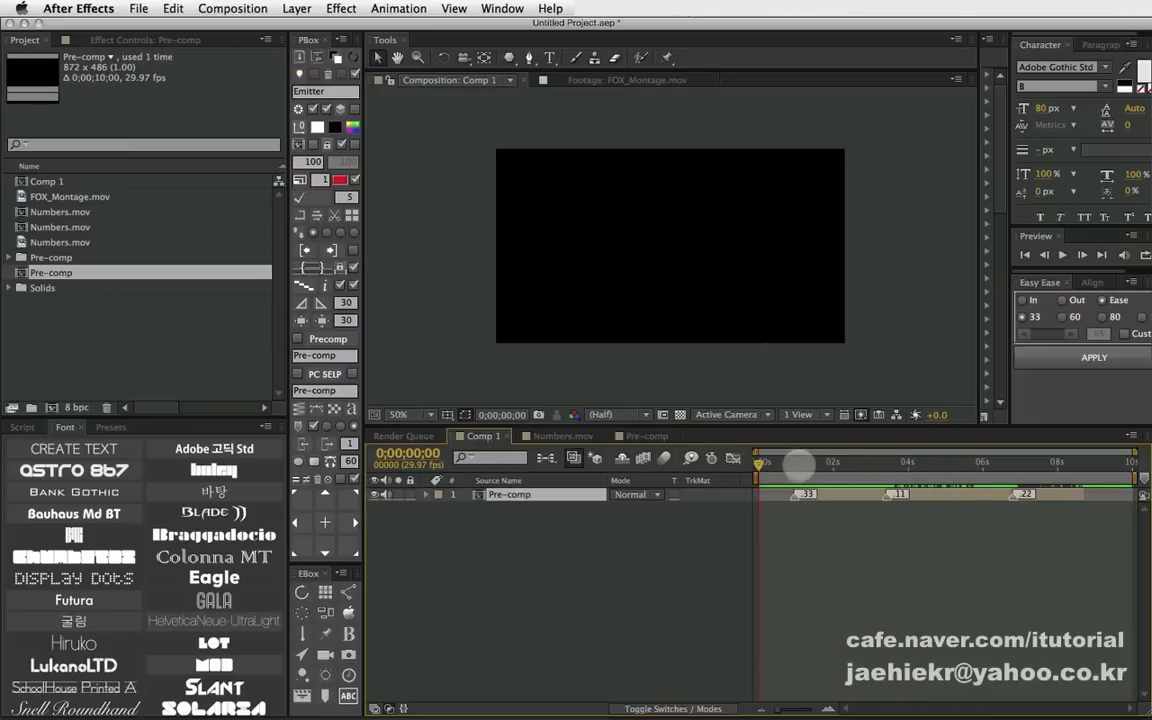
{"action": "mouse_move", "coordinate": [790, 462]}
{"action": "left_mouse_down"}
{"action": "mouse_move", "coordinate": [1021, 493]}
{"action": "mouse_move", "coordinate": [903, 494]}
{"action": "mouse_move", "coordinate": [889, 463]}
{"action": "left_mouse_up"}
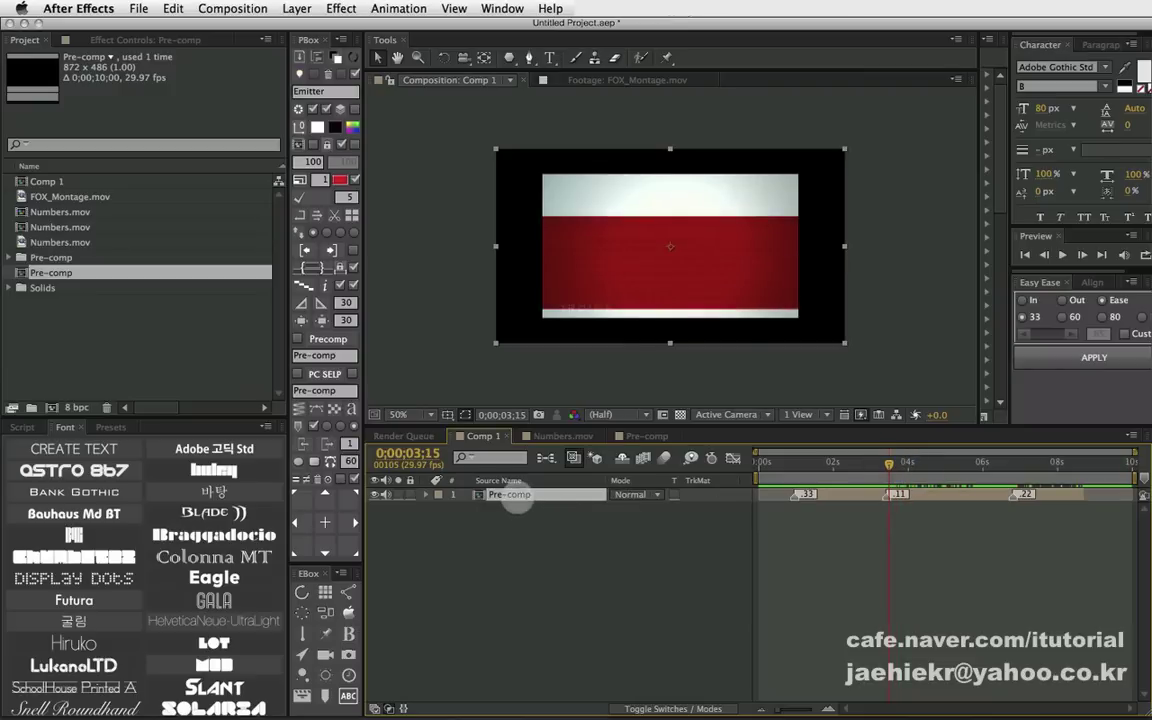
{"action": "double_click", "coordinate": [512, 496]}
{"action": "left_click", "coordinate": [514, 494]}
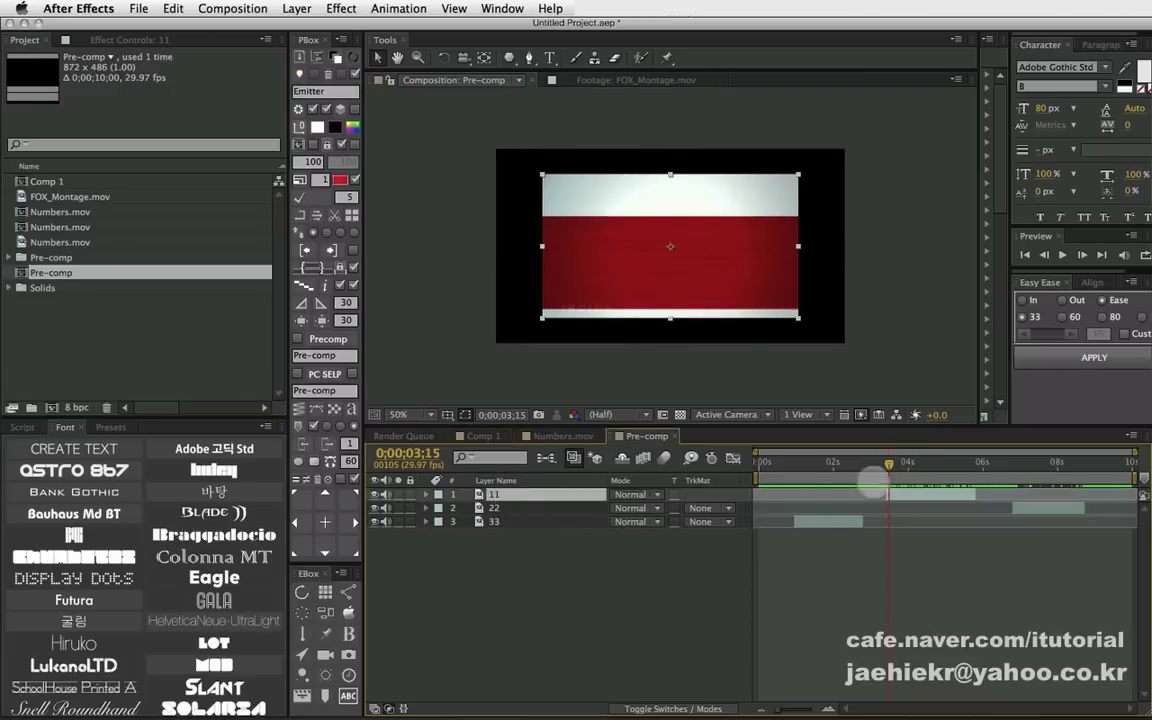
{"action": "left_click_drag", "start_coordinate": [889, 464], "coordinate": [911, 465]}
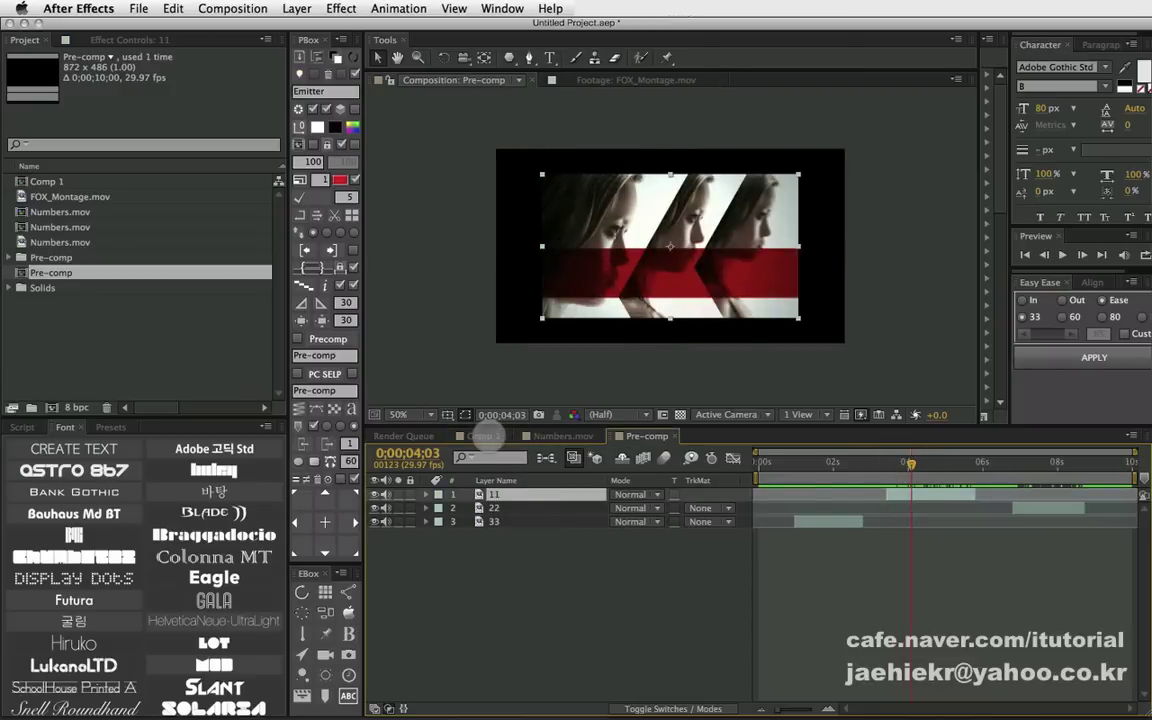
{"action": "left_click", "coordinate": [484, 437]}
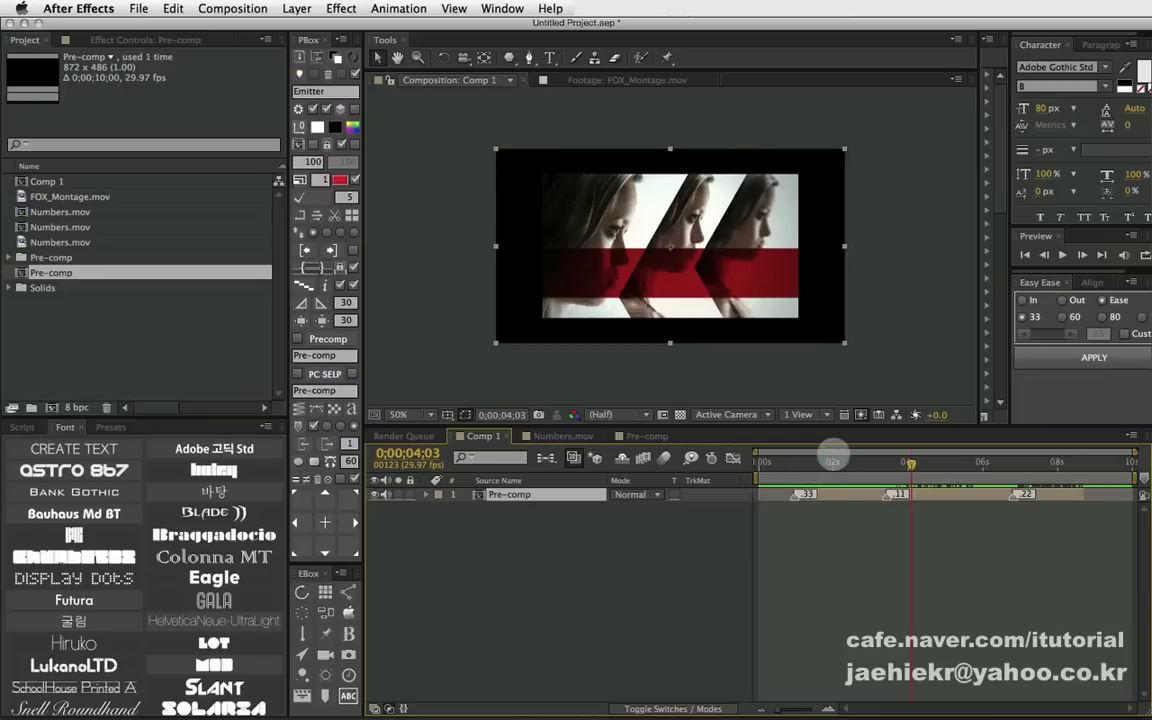
{"action": "left_click", "coordinate": [798, 463]}
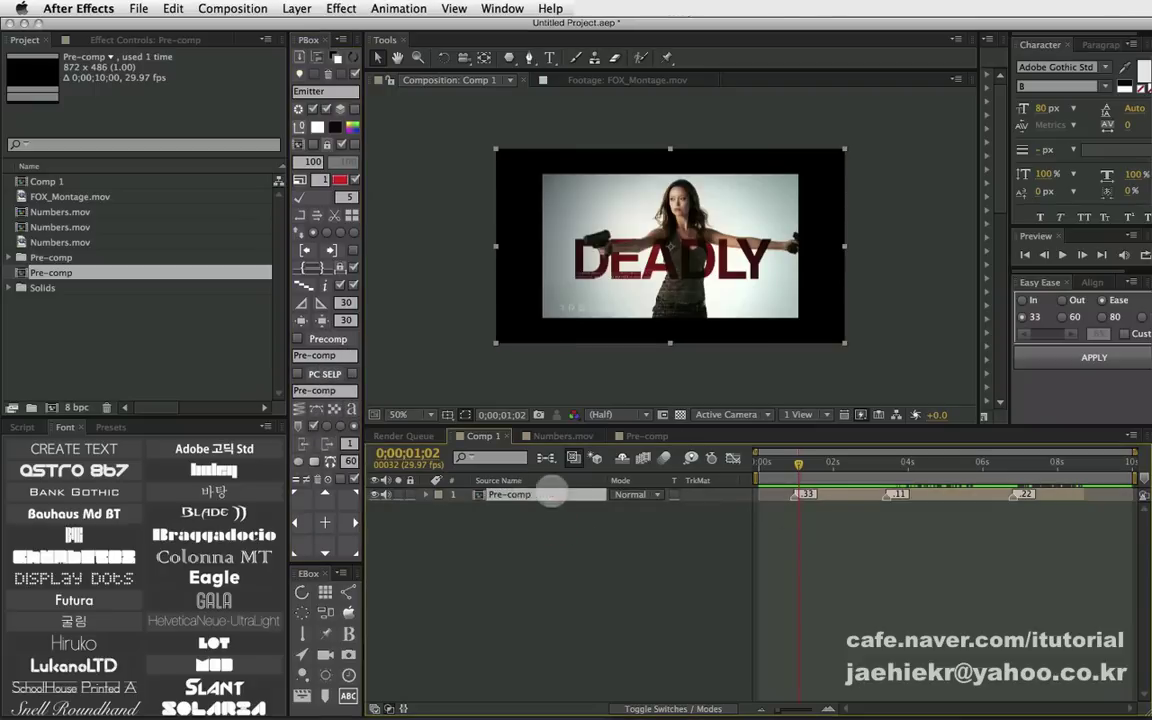
{"action": "left_click_drag", "start_coordinate": [798, 463], "coordinate": [894, 462]}
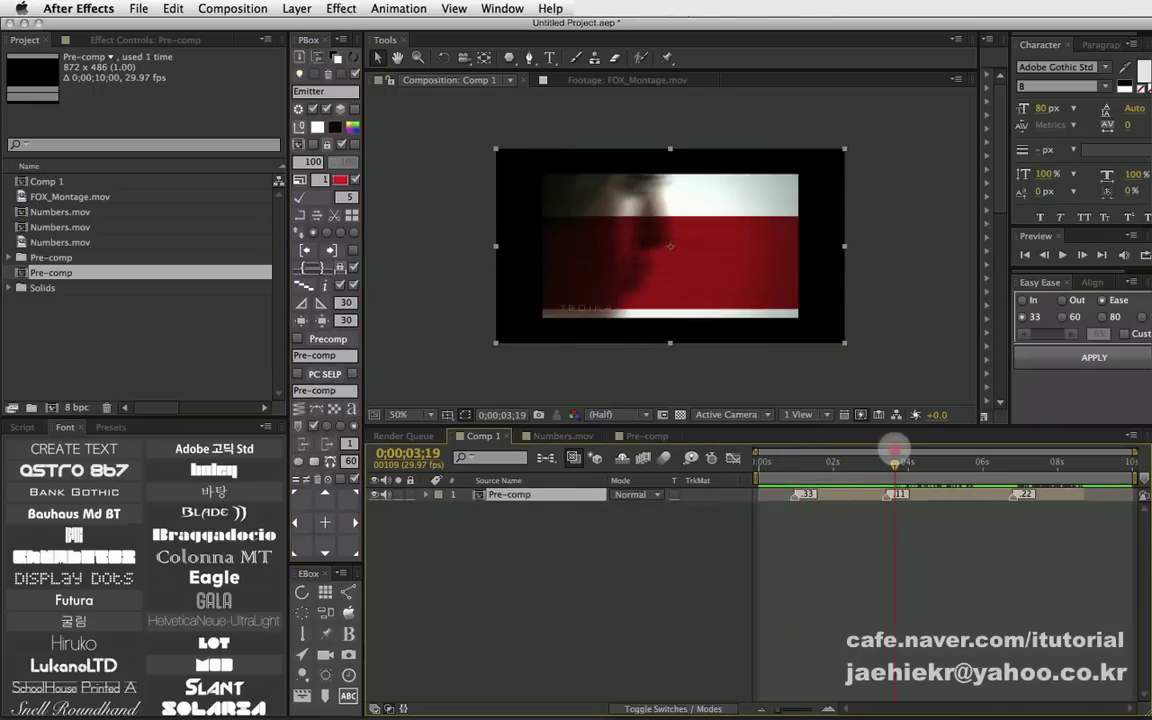
{"action": "left_click_drag", "start_coordinate": [894, 450], "coordinate": [883, 453]}
{"action": "left_click", "coordinate": [571, 537]}
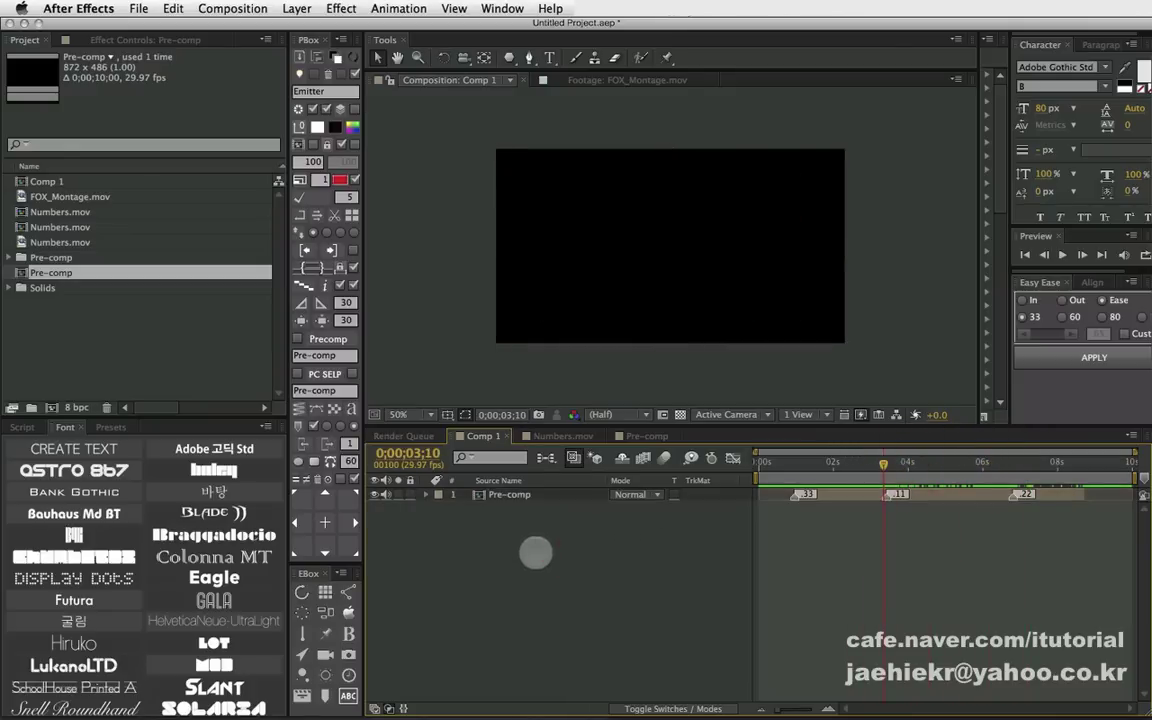
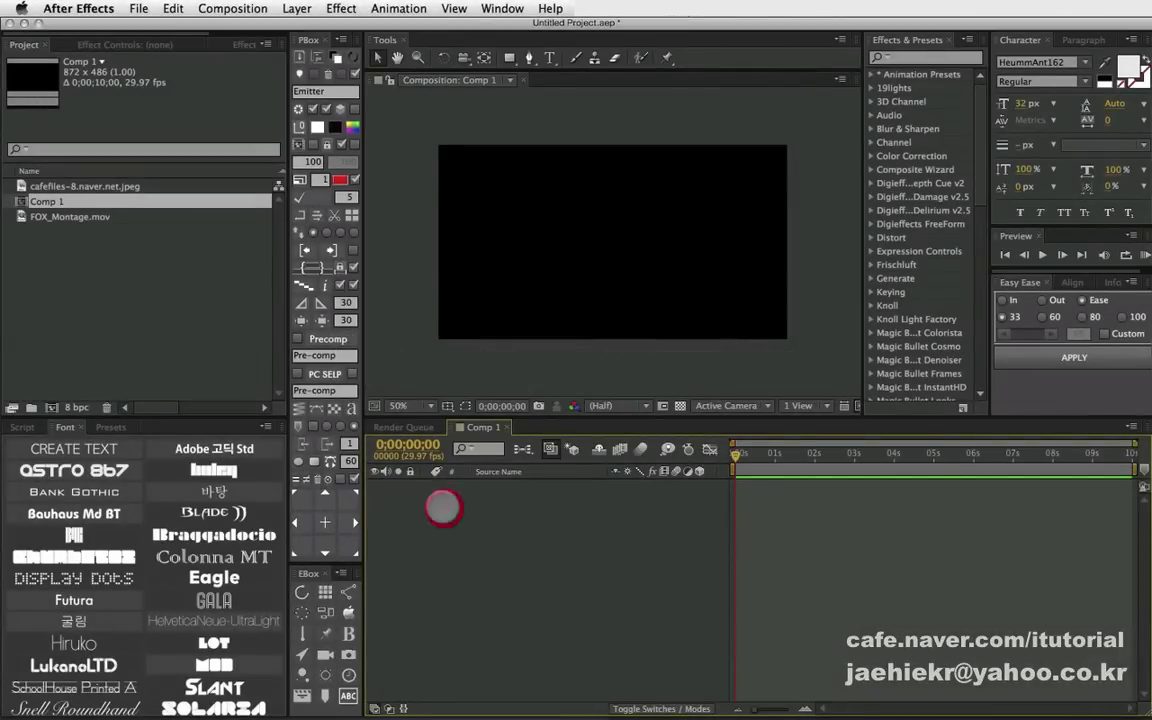
- Add the cafefiles-8.naver.net.jpeg photo and FOX_Montage.mov as layers in Comp 1
{"action": "left_click_drag", "start_coordinate": [45, 186], "coordinate": [502, 200]}
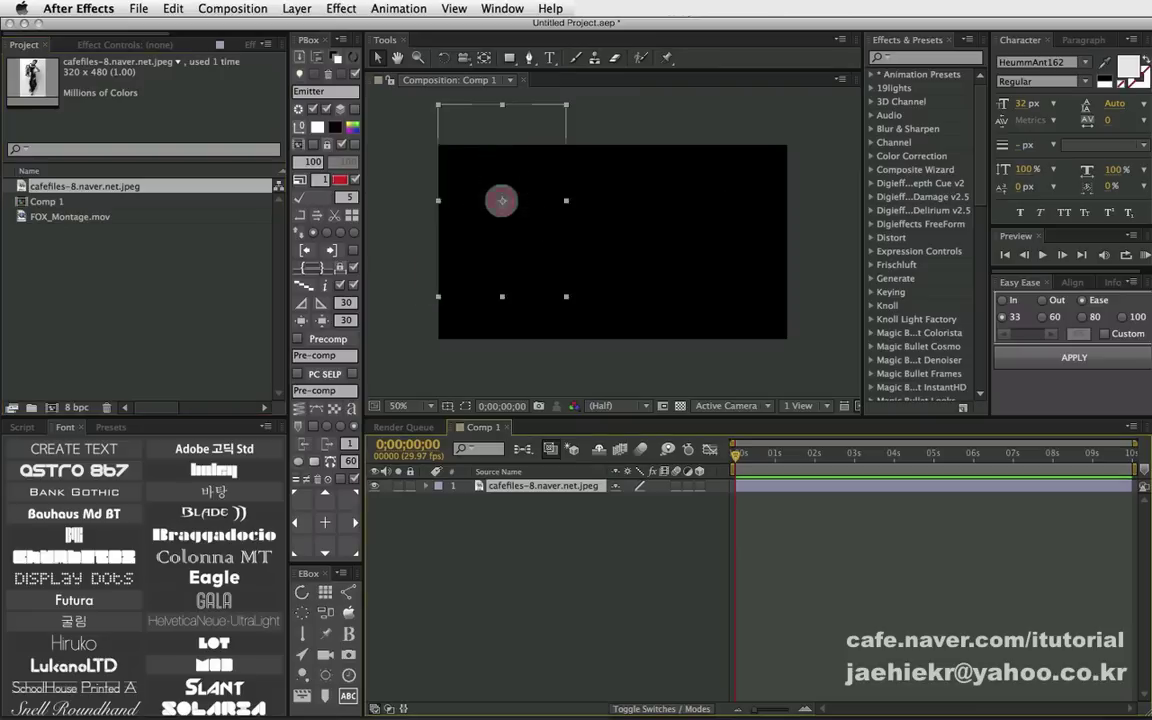
{"action": "left_click", "coordinate": [92, 217]}
{"action": "left_click_drag", "start_coordinate": [92, 217], "coordinate": [658, 231]}
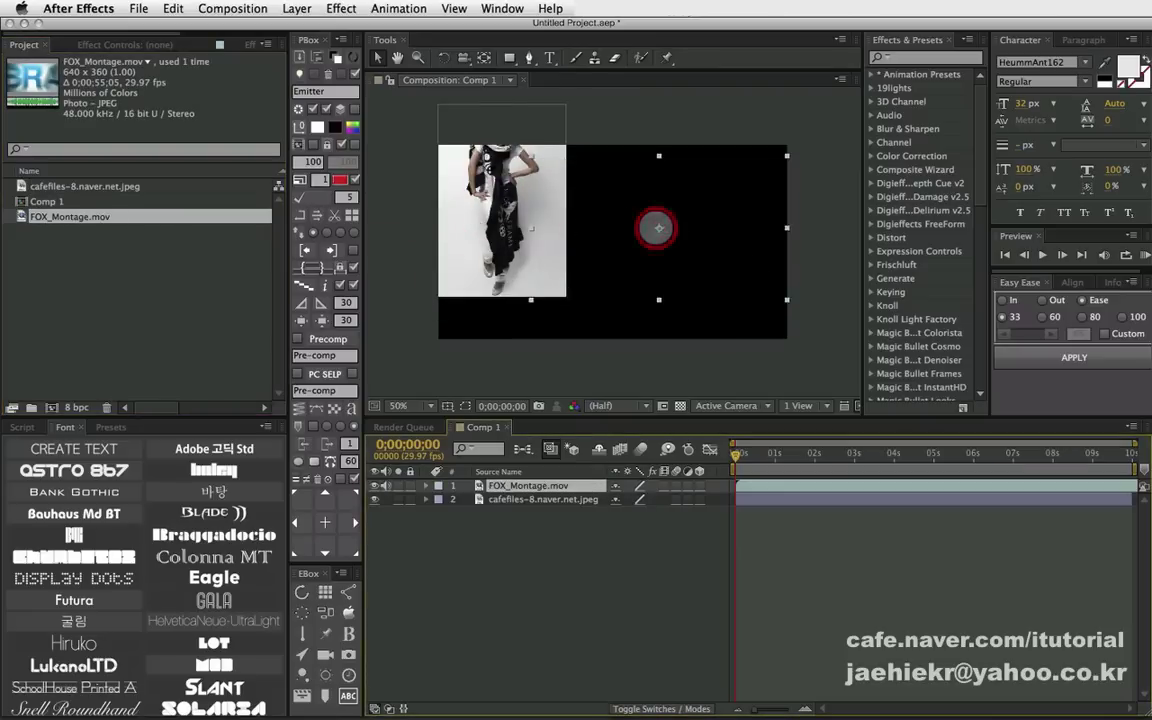
- Scale FOX_Montage to 37% and the photo, unlinked, to 66.3, 42.5% at two seconds
{"action": "key", "text": "s"}
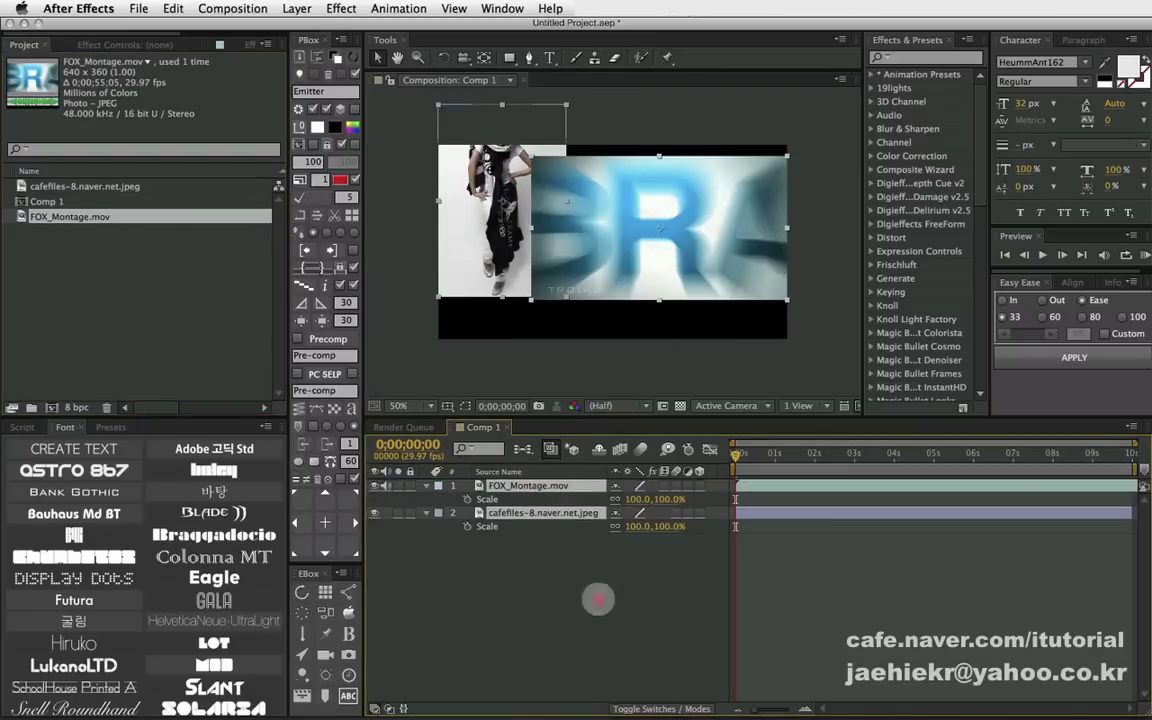
{"action": "left_click_drag", "start_coordinate": [632, 498], "coordinate": [591, 485]}
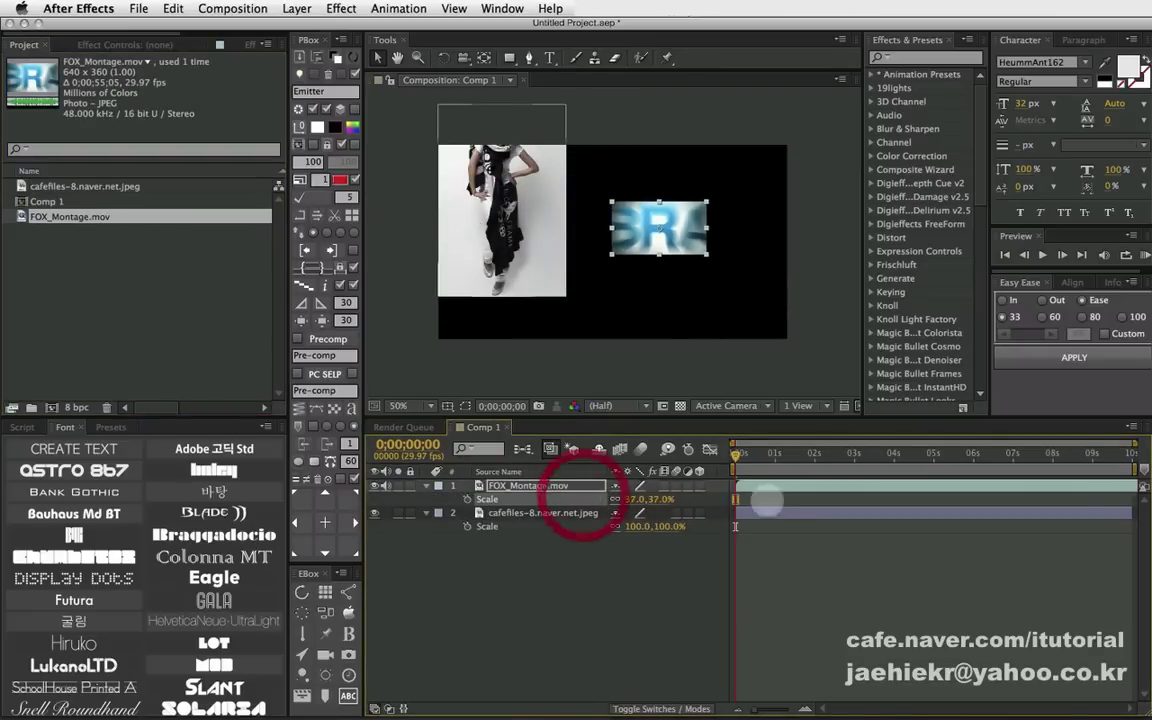
{"action": "left_click_drag", "start_coordinate": [745, 452], "coordinate": [817, 445]}
{"action": "left_click", "coordinate": [817, 447]}
{"action": "left_click", "coordinate": [500, 265]}
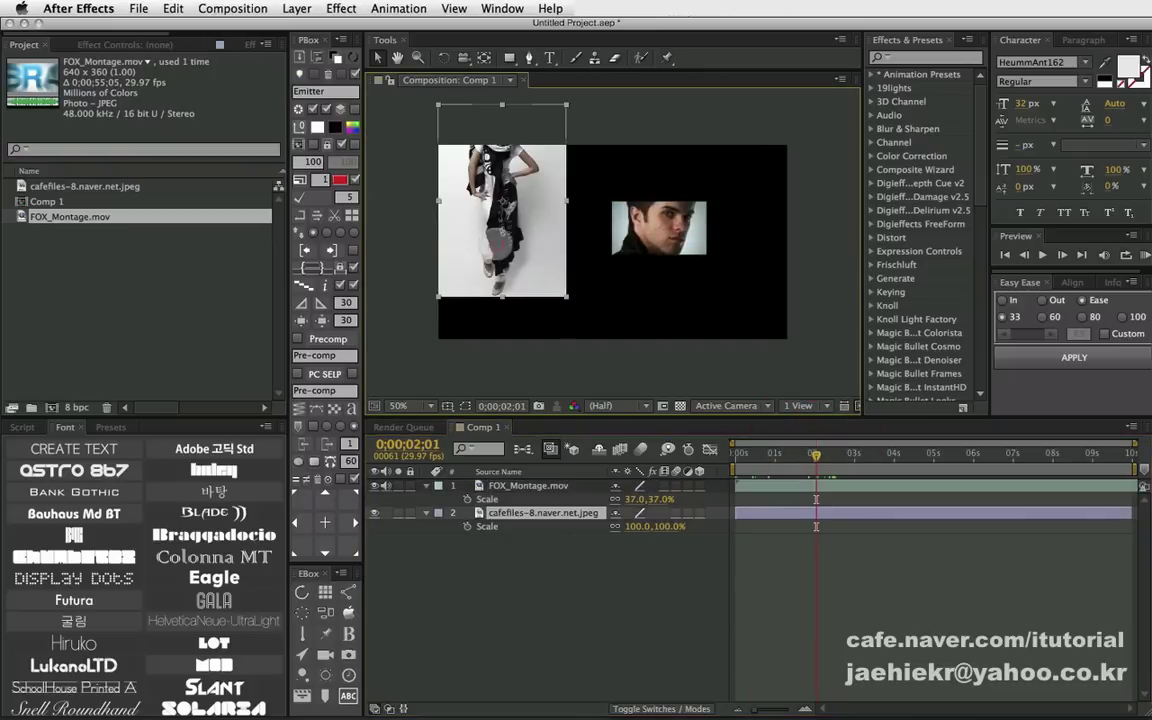
{"action": "mouse_move", "coordinate": [566, 297]}
{"action": "left_mouse_down"}
{"action": "mouse_move", "coordinate": [514, 205]}
{"action": "mouse_move", "coordinate": [531, 188]}
{"action": "left_mouse_up"}
- Stretch FOX_Montage to 37, 63.7% and add a placeholder text layer below centre
{"action": "left_click", "coordinate": [640, 226]}
{"action": "mouse_move", "coordinate": [659, 201]}
{"action": "left_mouse_down"}
{"action": "mouse_move", "coordinate": [660, 180]}
{"action": "mouse_move", "coordinate": [699, 170]}
{"action": "left_mouse_up"}
{"action": "left_click", "coordinate": [105, 442]}
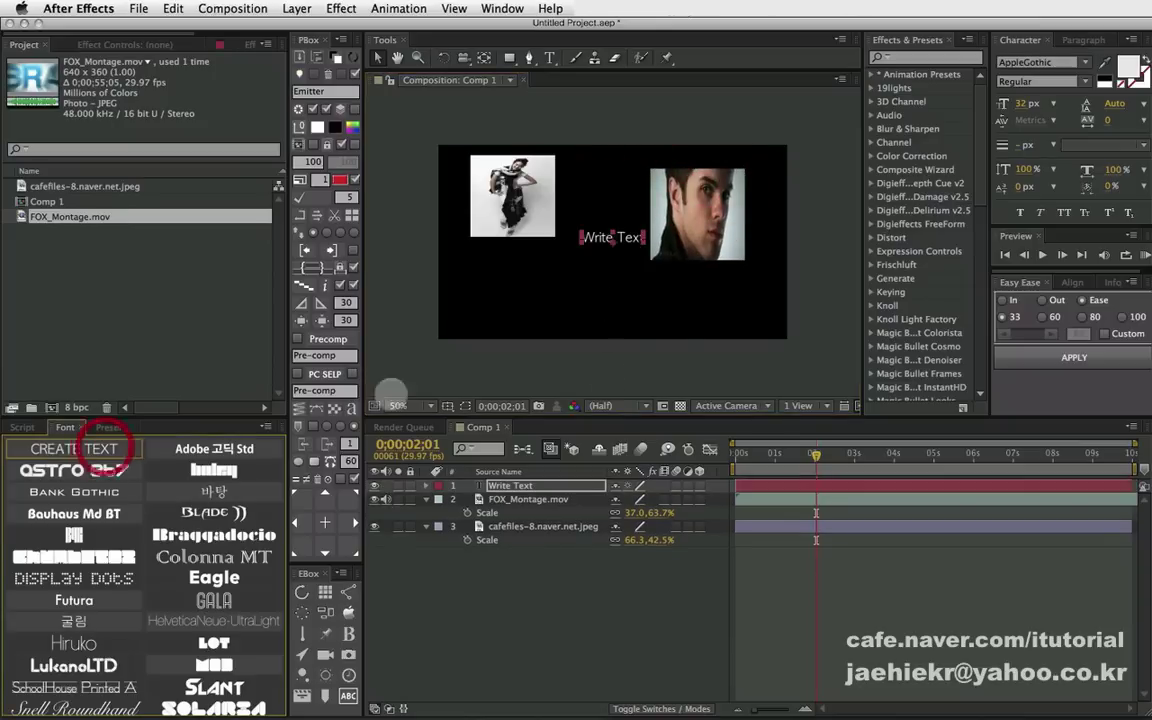
{"action": "left_click_drag", "start_coordinate": [612, 238], "coordinate": [590, 291]}
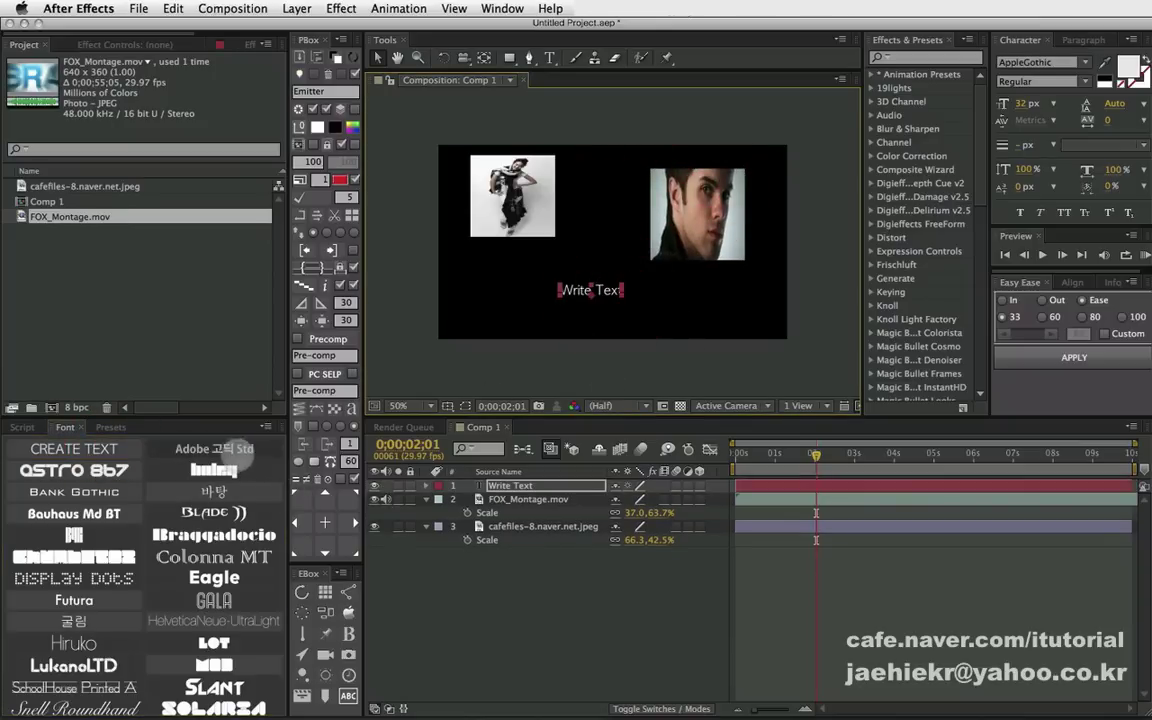
- Set the text to Adobe Gothic Std at 80 px and shift it left
{"action": "left_click", "coordinate": [245, 449]}
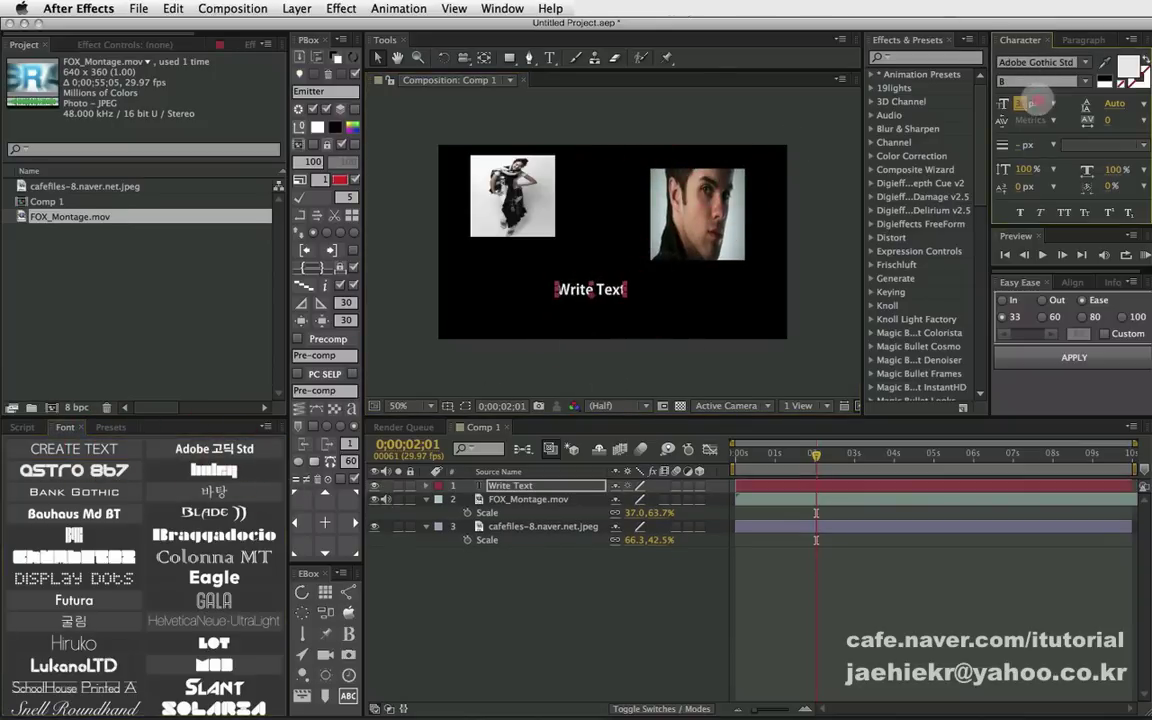
{"action": "left_click_drag", "start_coordinate": [1025, 103], "coordinate": [1060, 103]}
{"action": "left_click_drag", "start_coordinate": [620, 284], "coordinate": [574, 289]}
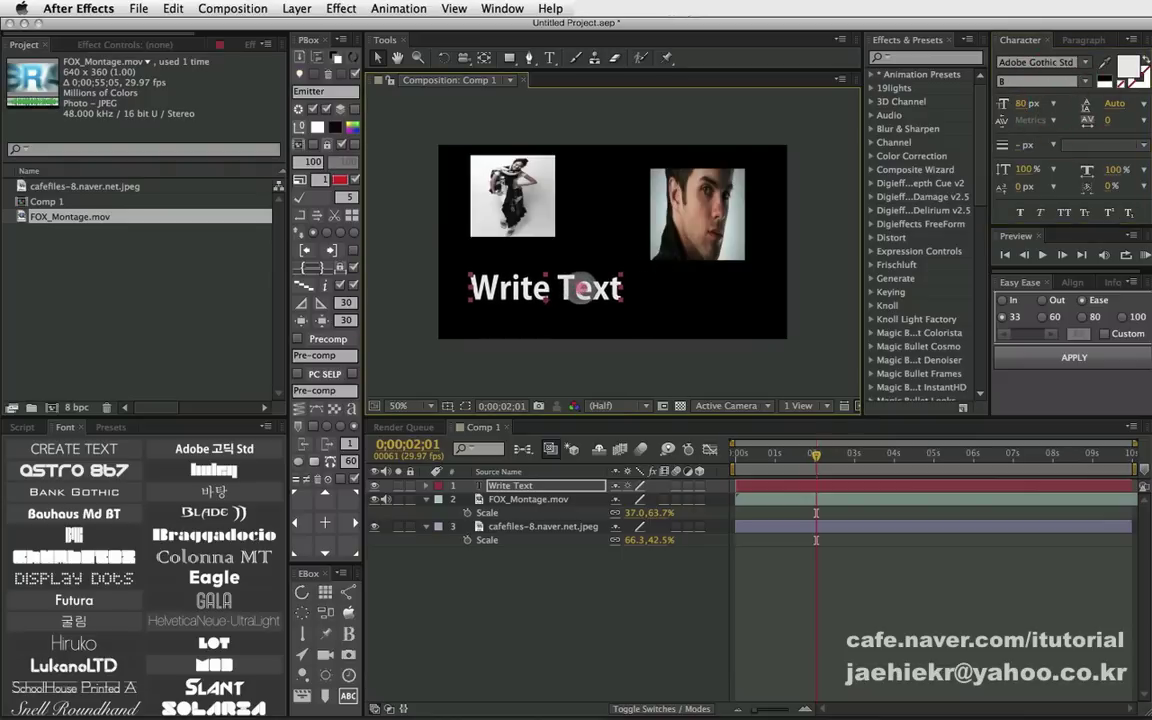
- Replace the placeholder words with the author's handle
{"action": "left_click", "coordinate": [518, 486]}
{"action": "double_click", "coordinate": [518, 486]}
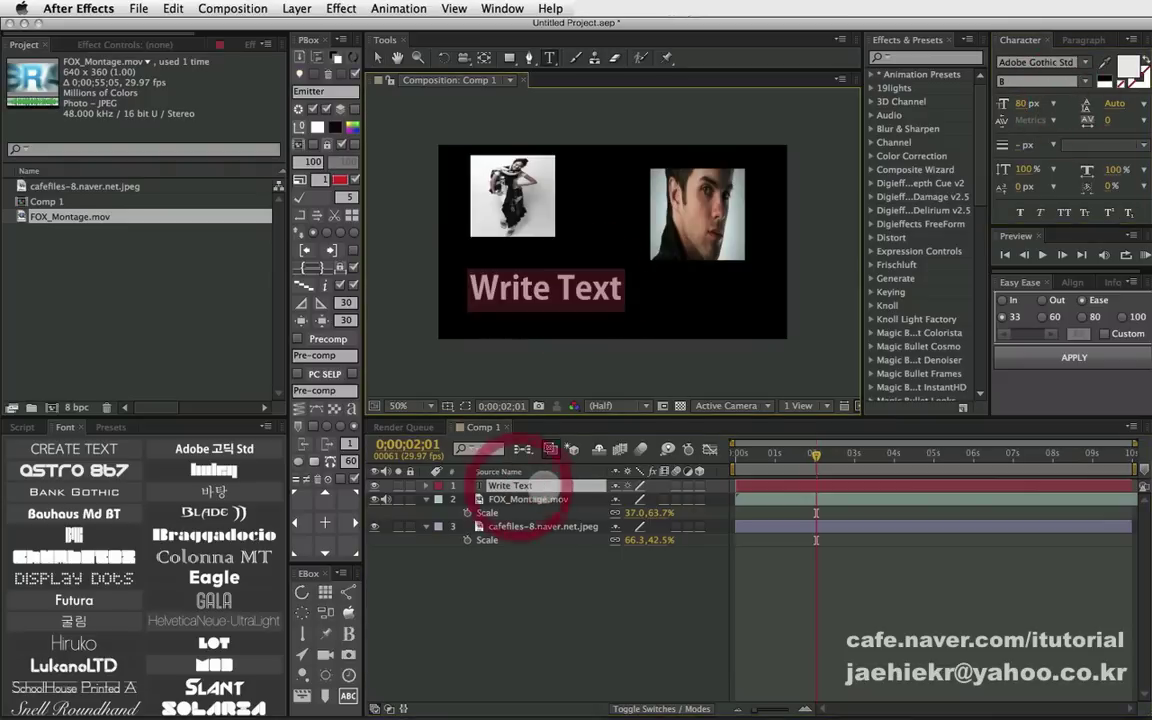
{"action": "type", "text": "jaehiekr"}
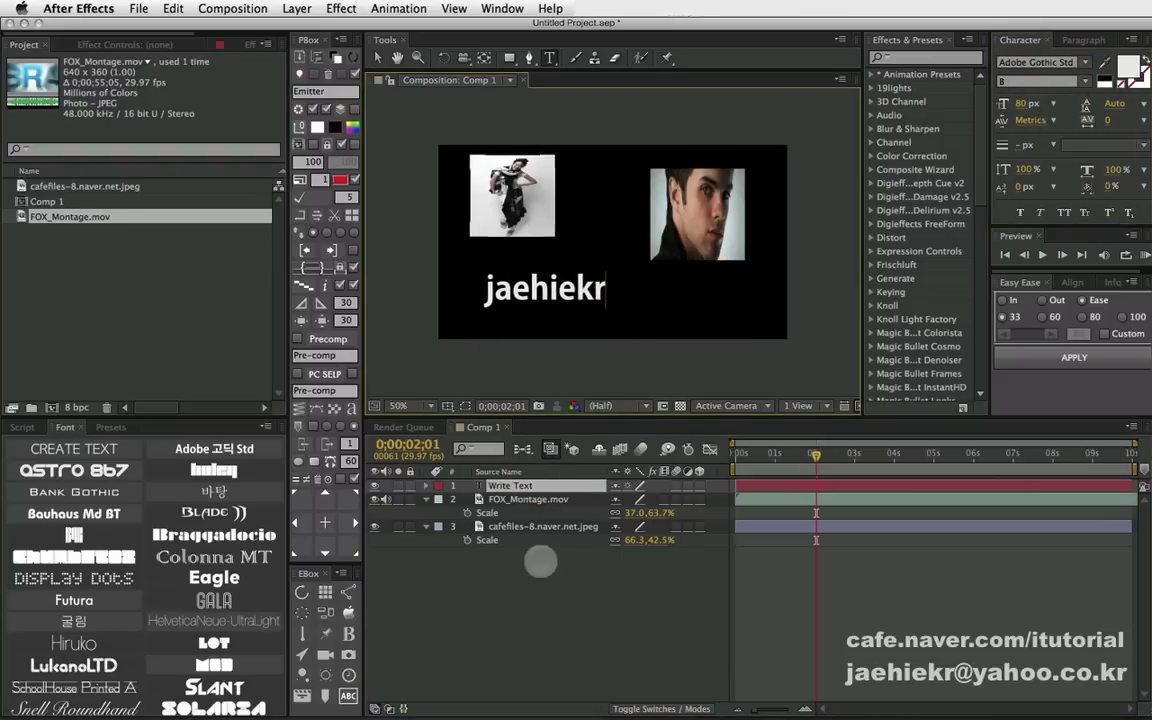
{"action": "left_click", "coordinate": [527, 604]}
- Check the whole title across the comp, then deselect the title layer
{"action": "left_click", "coordinate": [506, 484]}
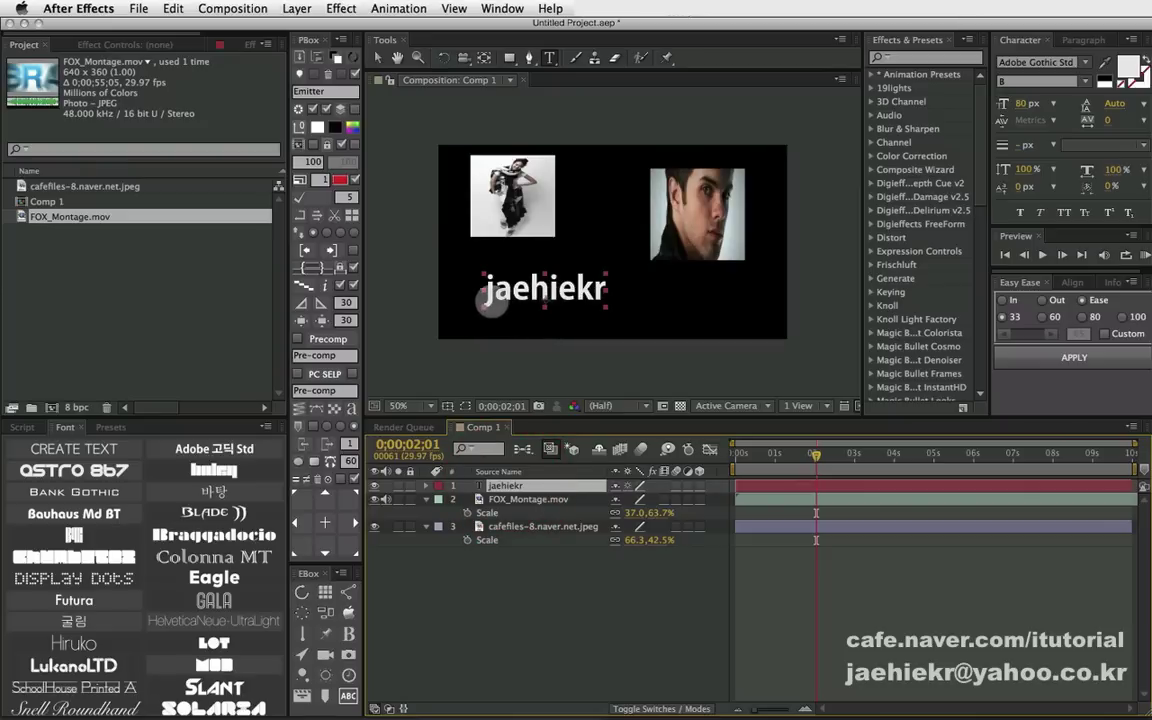
{"action": "scroll", "coordinate": [527, 303], "scroll_direction": "up", "scroll_amount": 2}
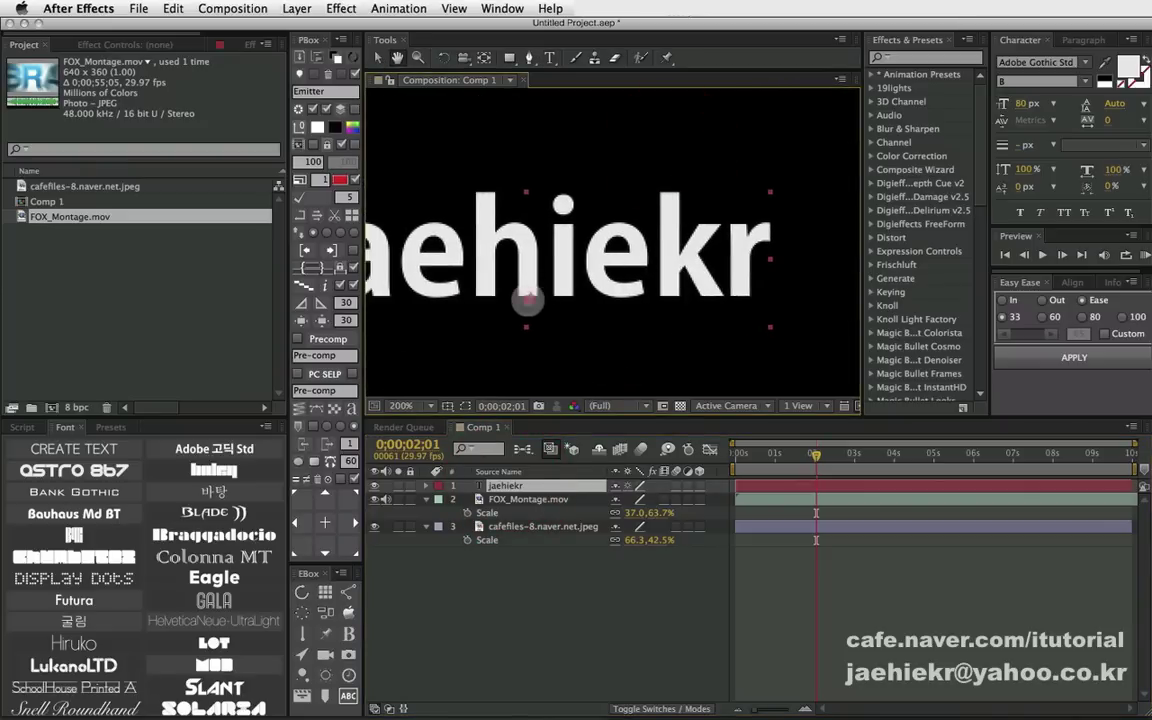
{"action": "left_click_drag", "start_coordinate": [527, 300], "coordinate": [710, 255]}
{"action": "scroll", "coordinate": [677, 264], "scroll_direction": "down", "scroll_amount": 3}
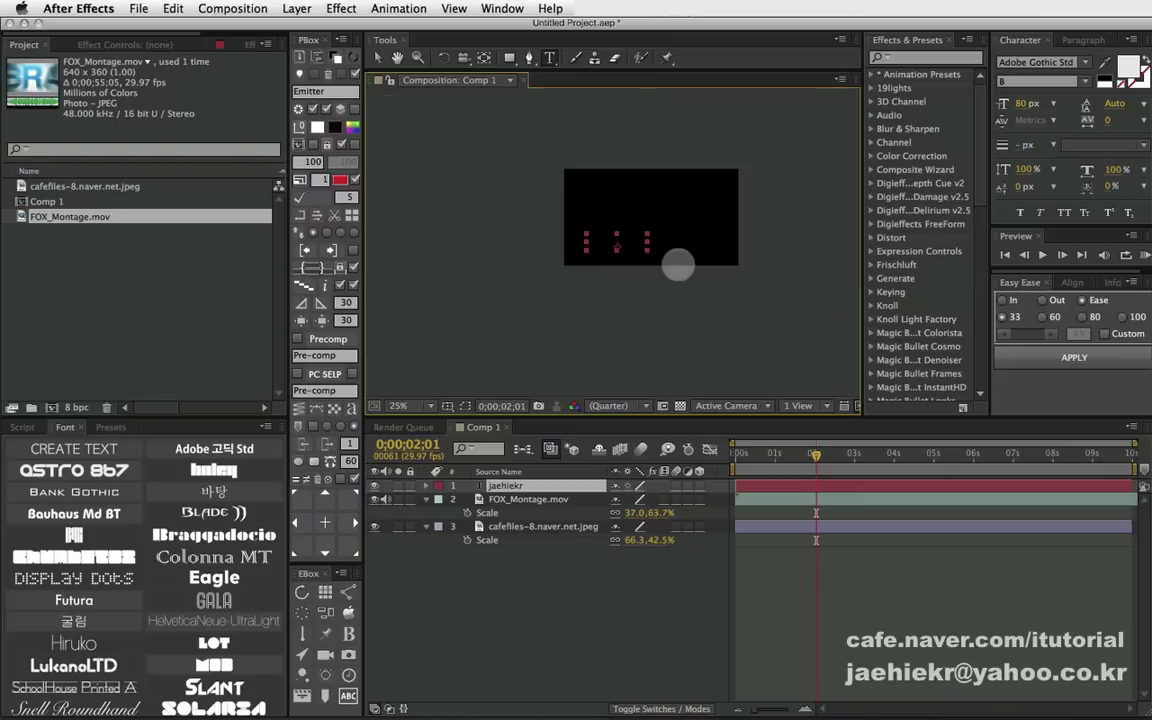
{"action": "left_click_drag", "start_coordinate": [682, 184], "coordinate": [597, 221]}
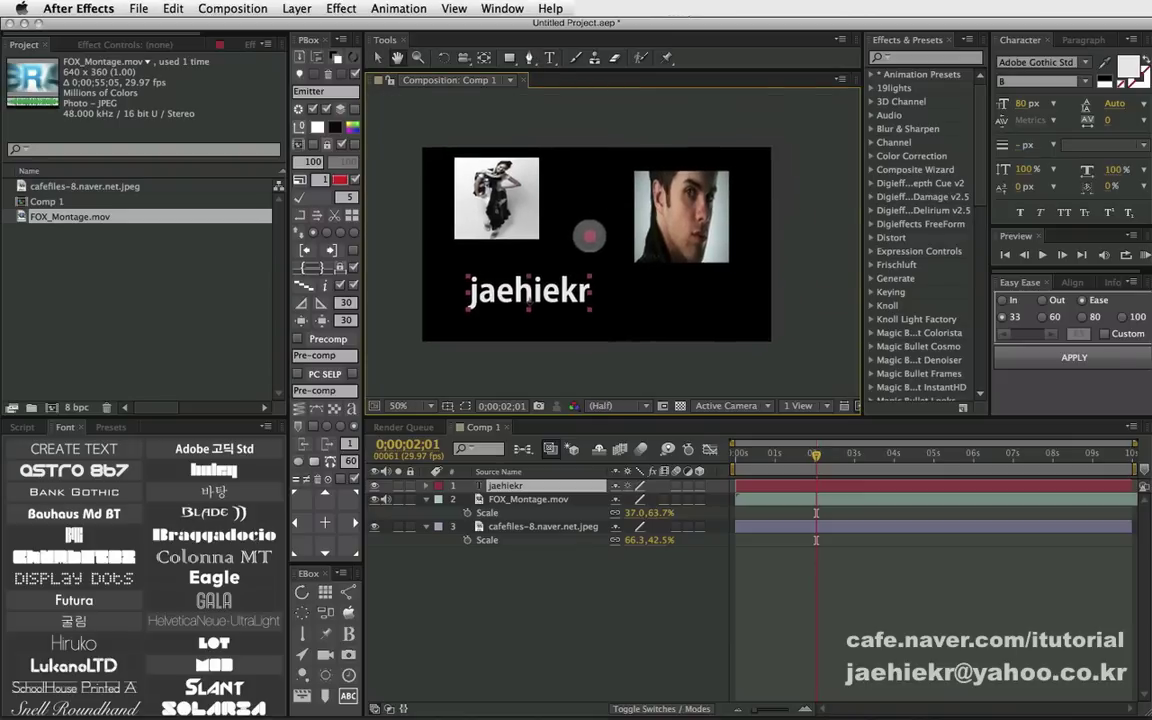
{"action": "left_click", "coordinate": [513, 570]}
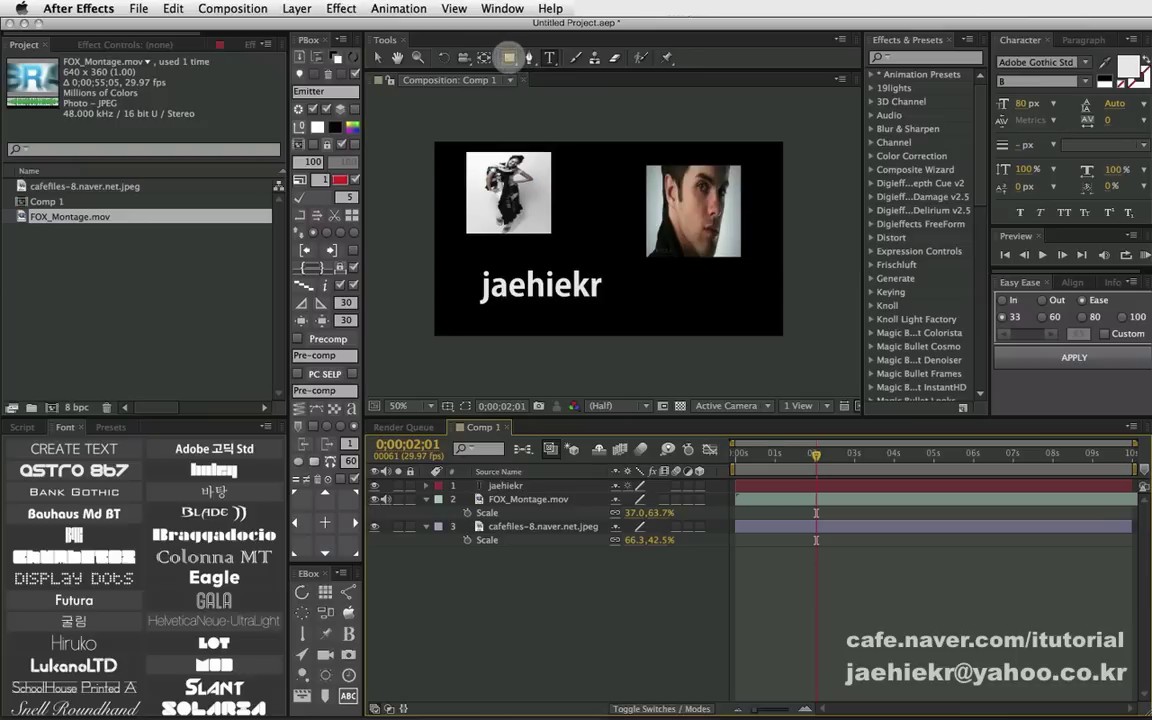
- Draw a yellow polygon shape below the face clip with the Polygon/Star Tool
{"action": "left_click_drag", "start_coordinate": [508, 57], "coordinate": [557, 126]}
{"action": "left_click_drag", "start_coordinate": [686, 300], "coordinate": [705, 278]}
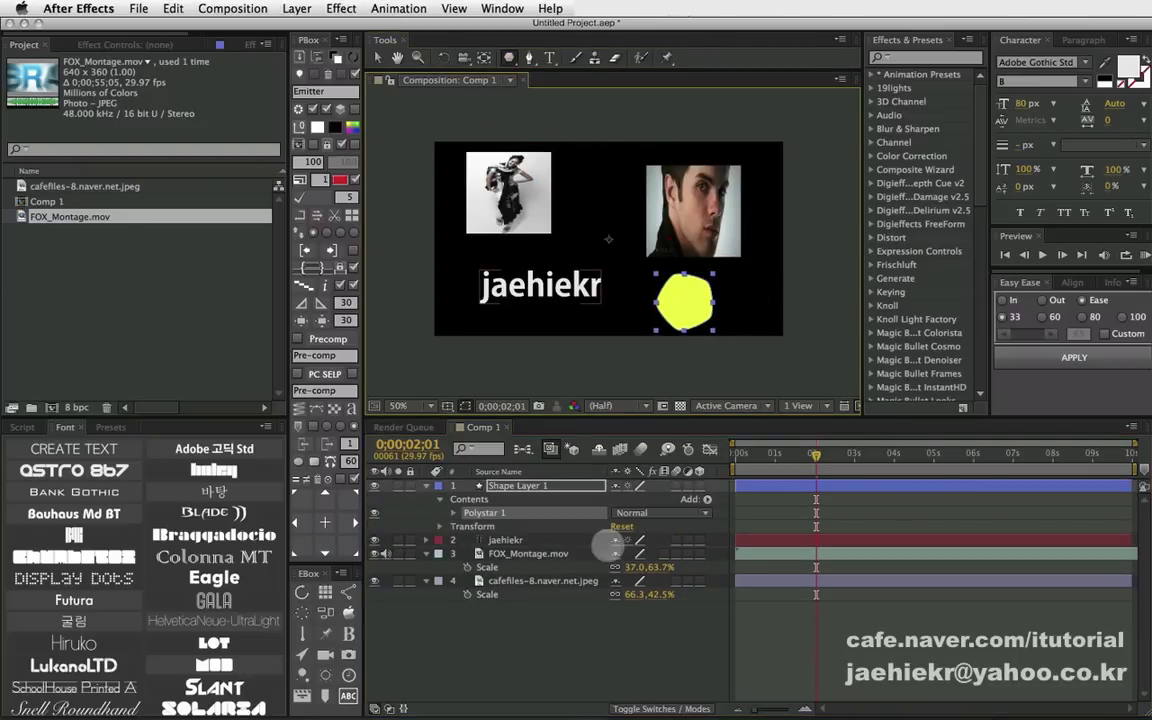
{"action": "left_click", "coordinate": [516, 640]}
- Collapse the property rows of all four layers in the timeline
{"action": "left_click", "coordinate": [427, 485]}
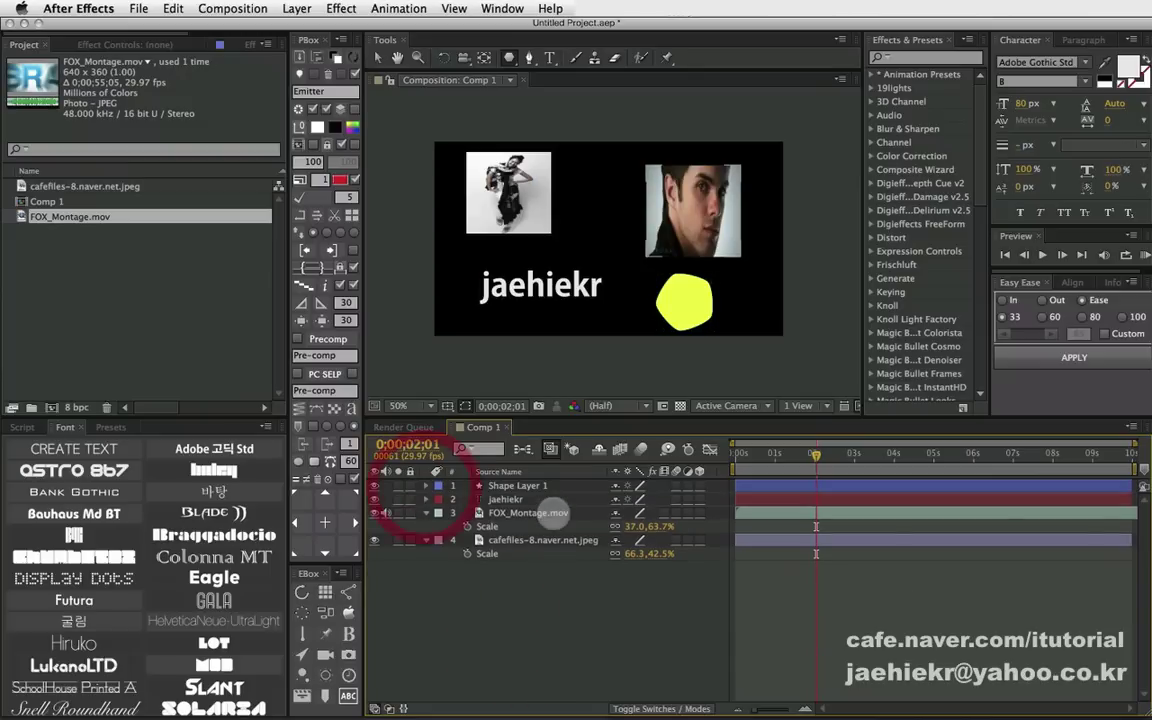
{"action": "left_click_drag", "start_coordinate": [400, 470], "coordinate": [525, 510]}
{"action": "left_click", "coordinate": [425, 513]}
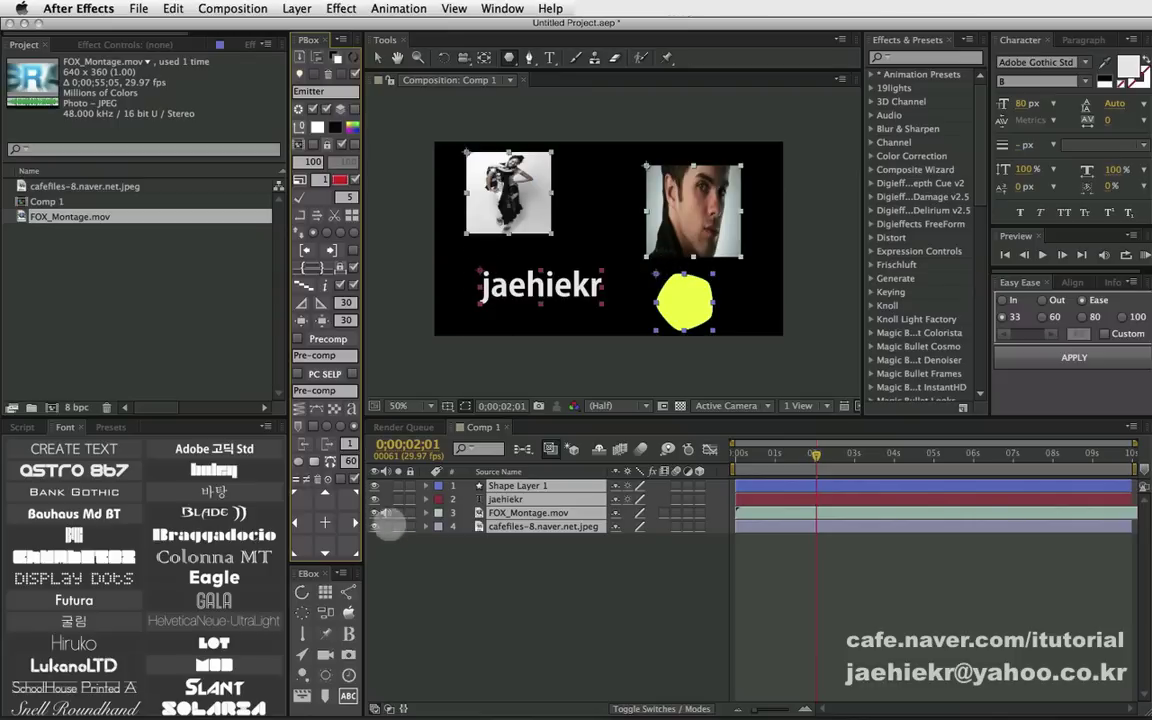
- Enlarge the composition view, undoing an accidentally drawn second polygon
{"action": "left_click", "coordinate": [350, 492]}
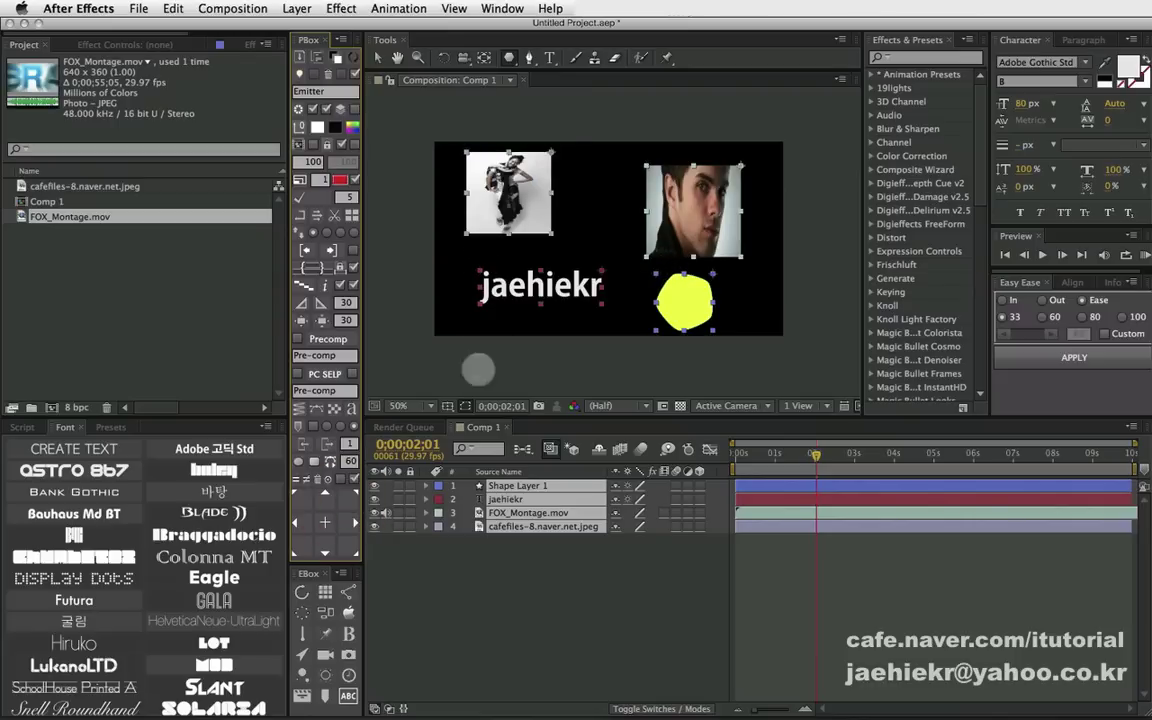
{"action": "left_click", "coordinate": [350, 520]}
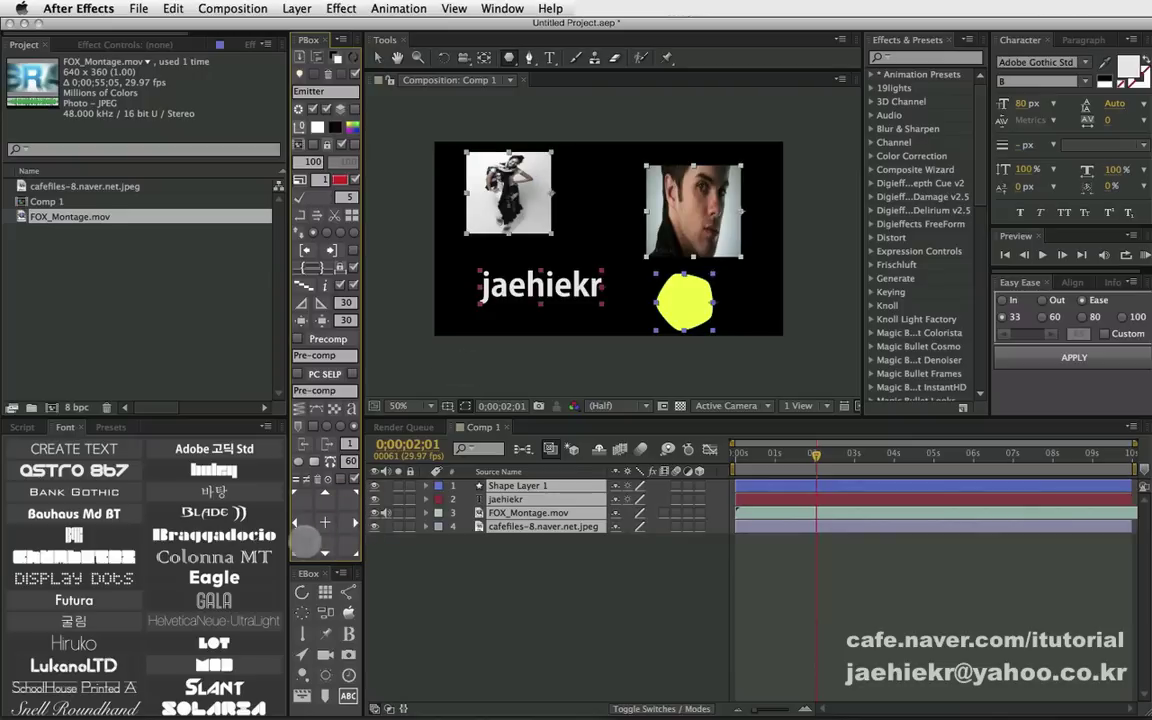
{"action": "left_click", "coordinate": [299, 521]}
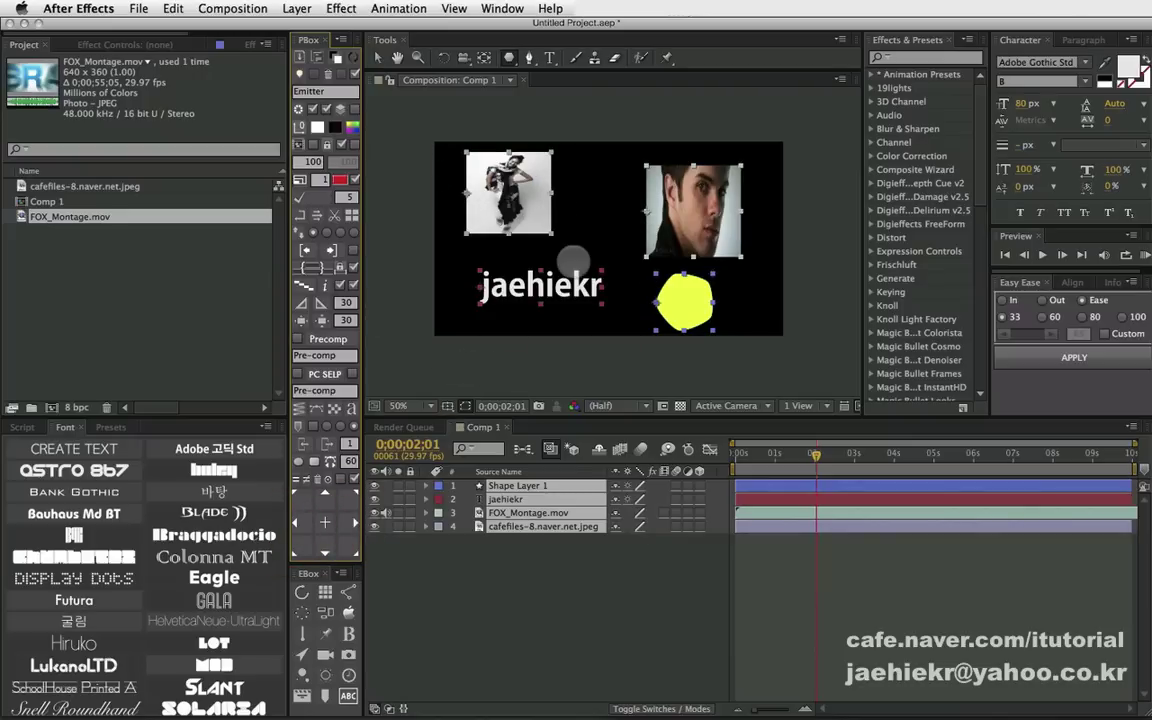
{"action": "scroll", "coordinate": [592, 243], "scroll_direction": "up", "scroll_amount": 2}
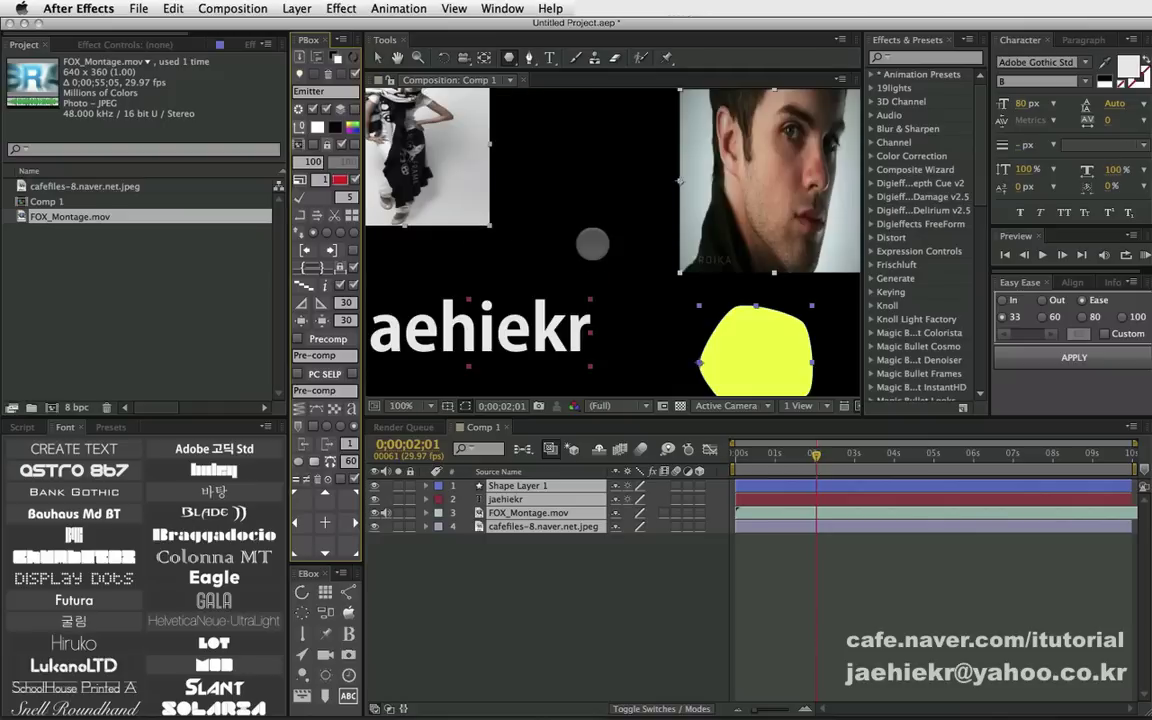
{"action": "left_click_drag", "start_coordinate": [860, 222], "coordinate": [977, 215]}
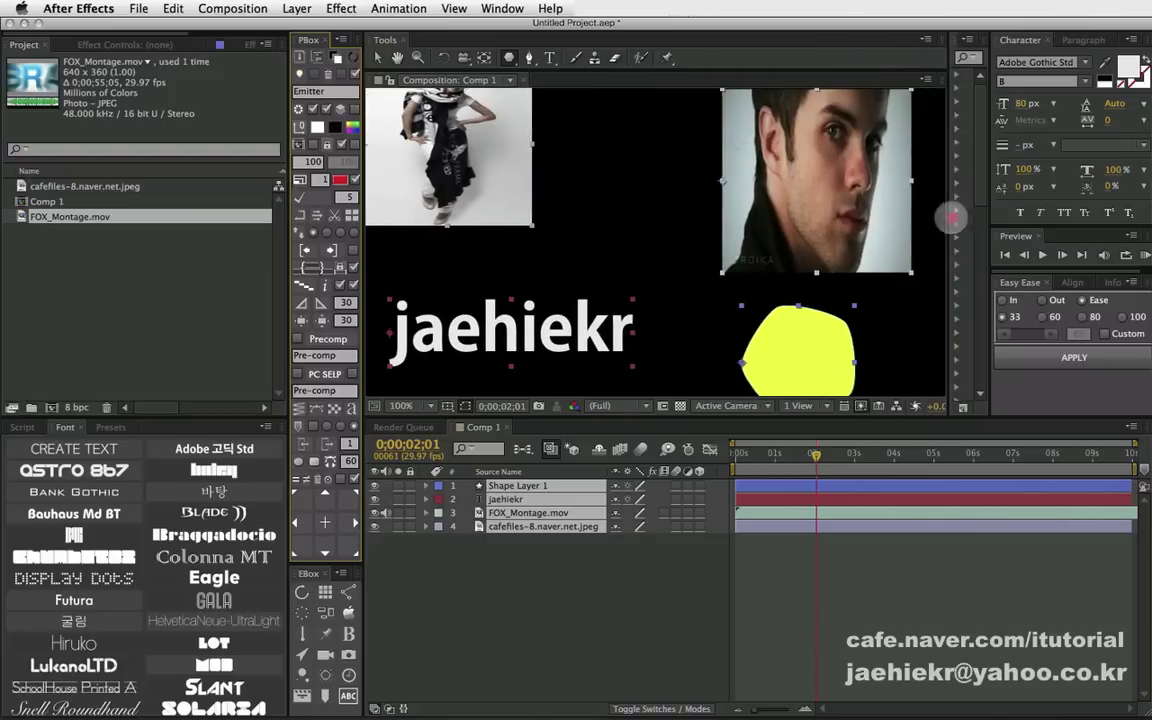
{"action": "left_click_drag", "start_coordinate": [671, 208], "coordinate": [662, 236]}
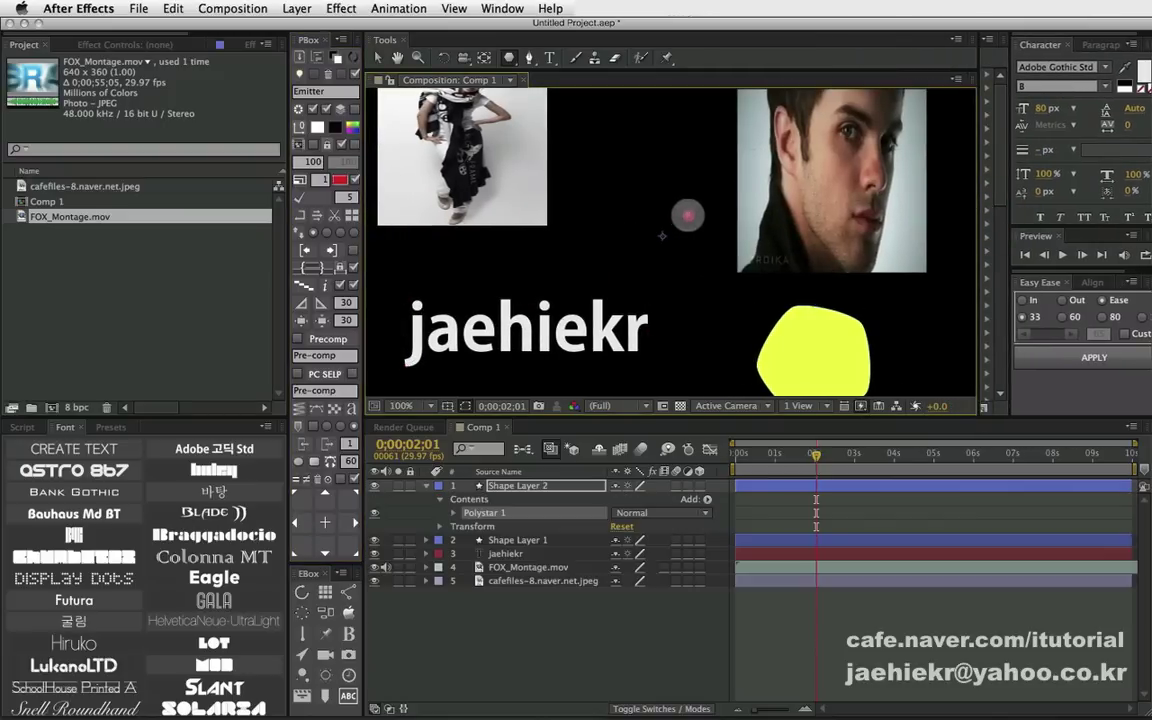
{"action": "key", "text": "super+z"}
{"action": "key", "text": "super+z"}
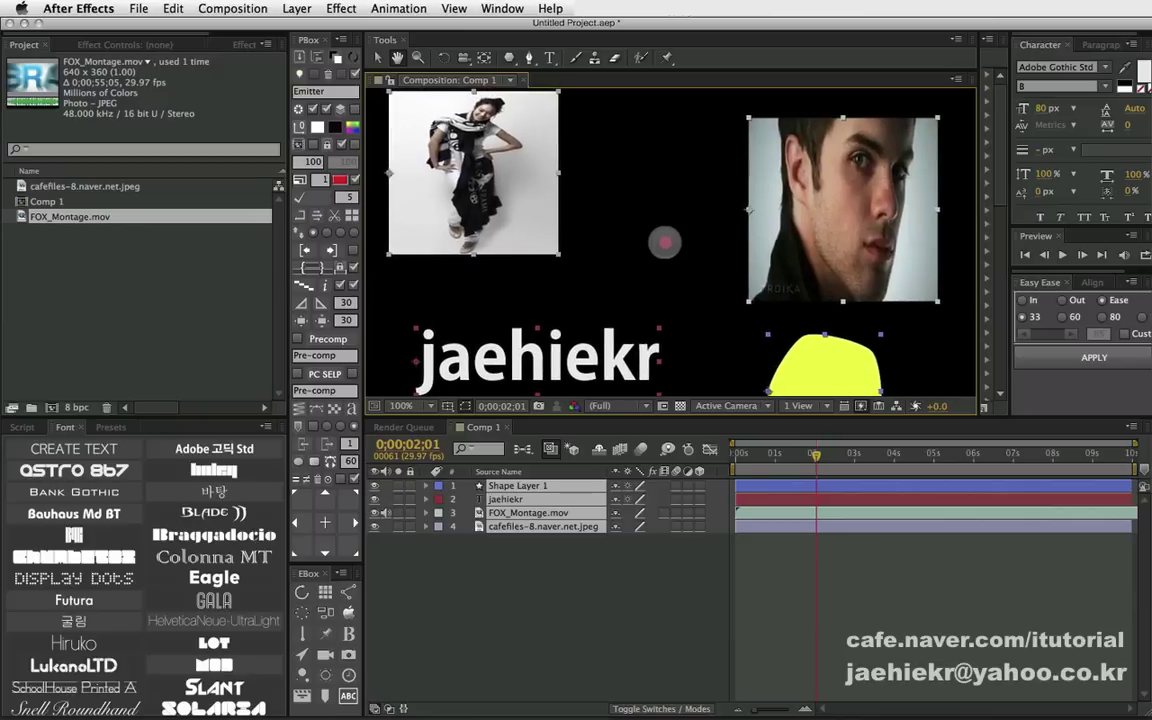
{"action": "left_click_drag", "start_coordinate": [662, 415], "coordinate": [657, 529]}
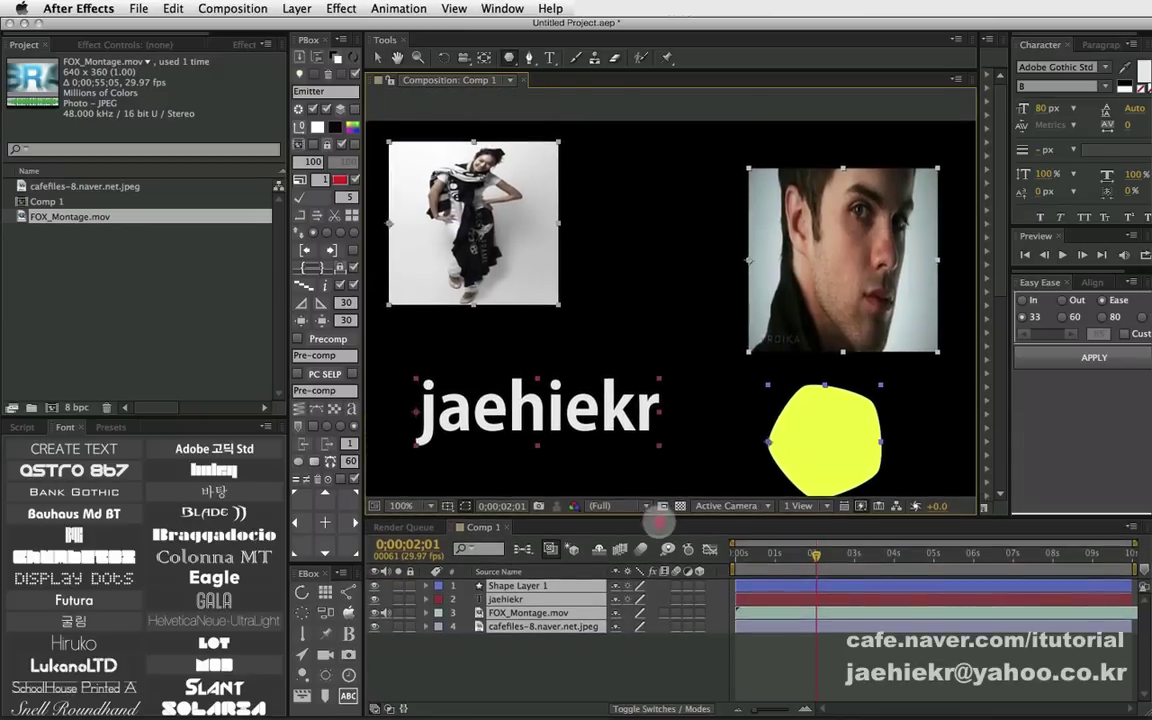
{"action": "left_click_drag", "start_coordinate": [703, 335], "coordinate": [707, 306]}
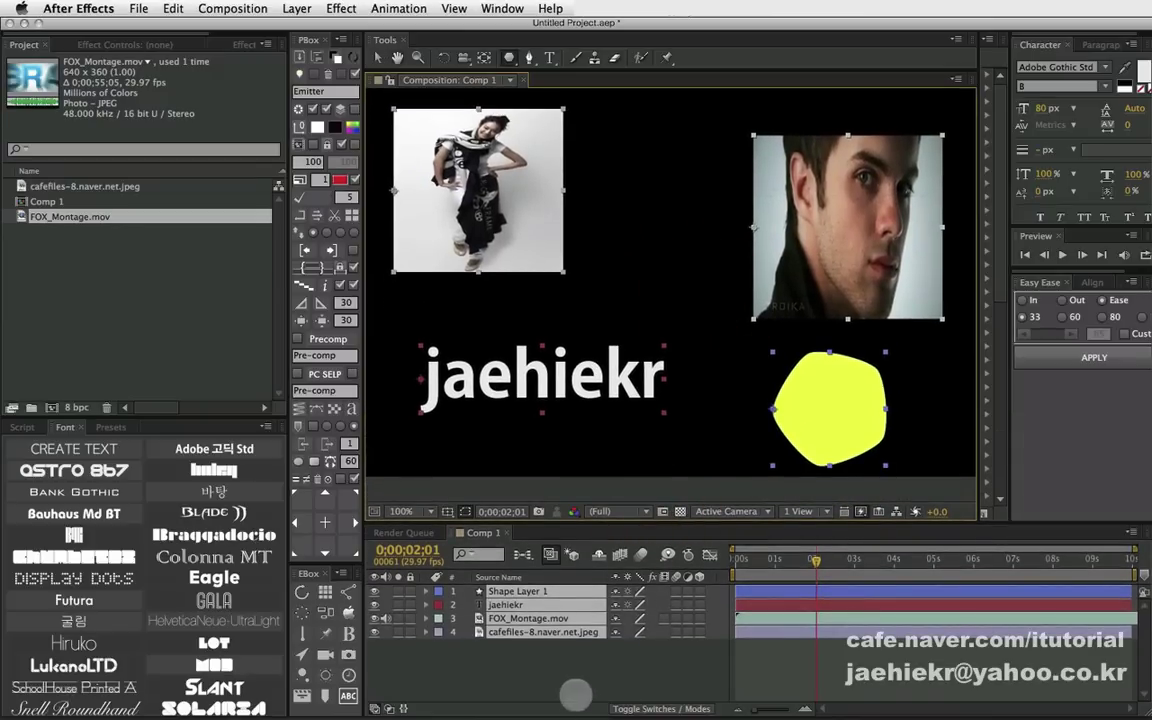
- Reposition the layers' anchor points and zoom the composition out to 50%
{"action": "left_click", "coordinate": [478, 543]}
{"action": "left_click", "coordinate": [323, 522]}
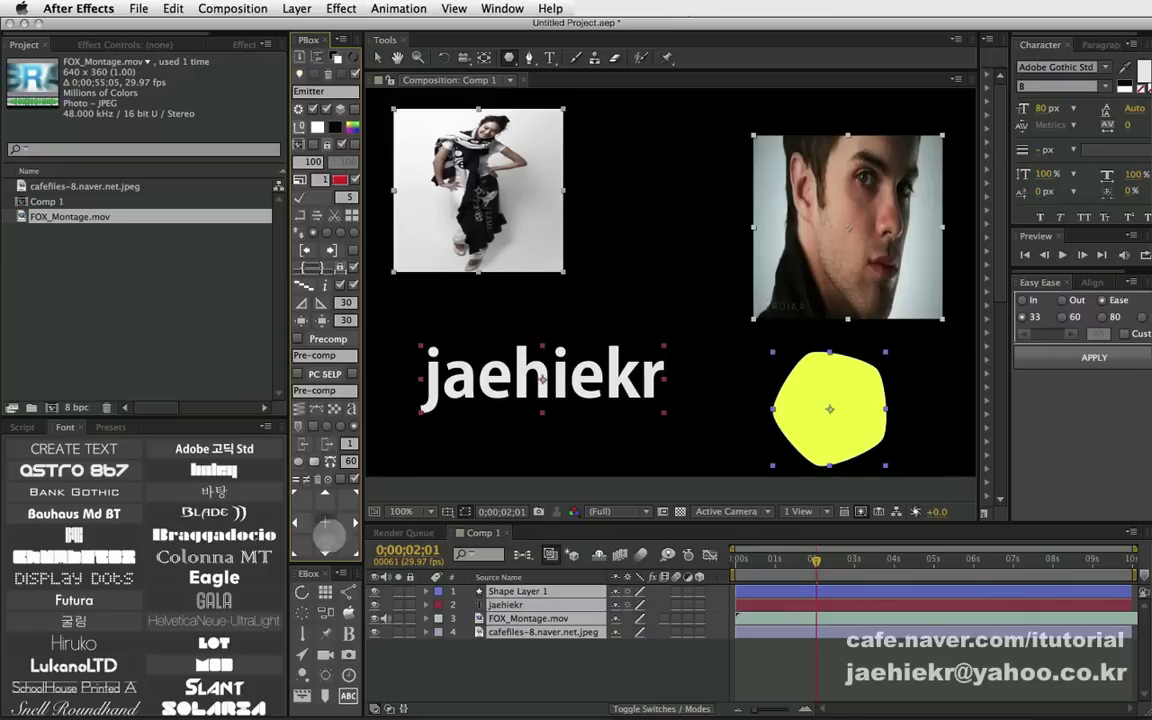
{"action": "left_click", "coordinate": [300, 498]}
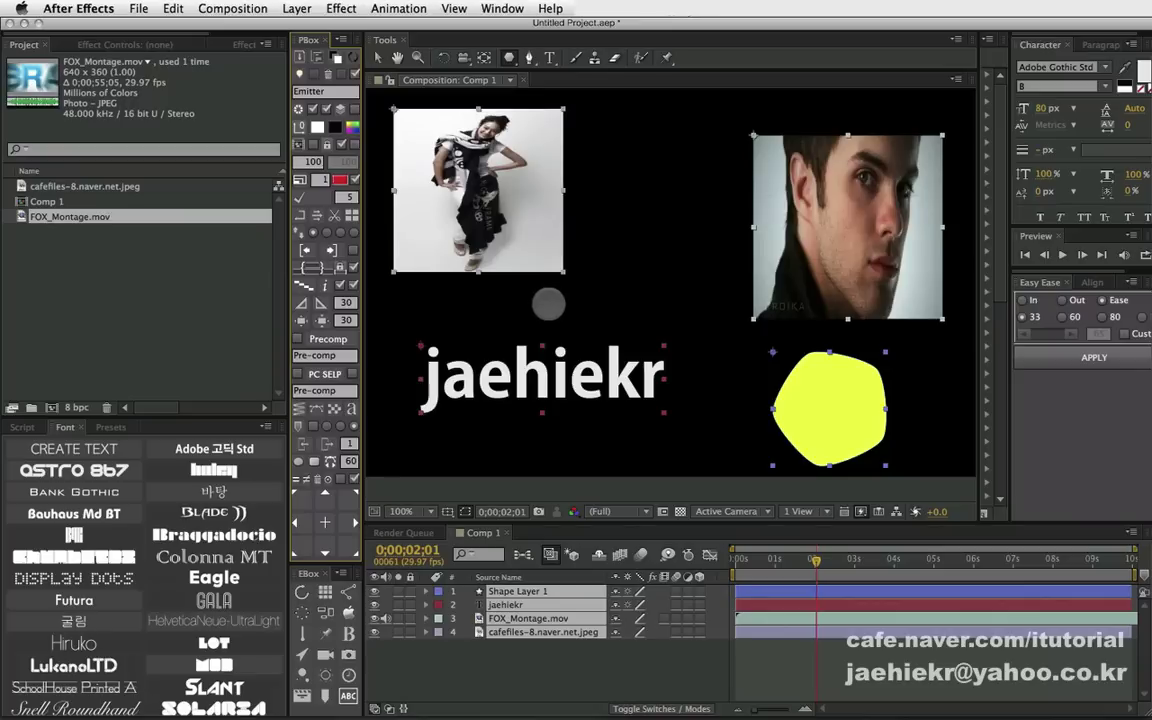
{"action": "key", "text": "comma"}
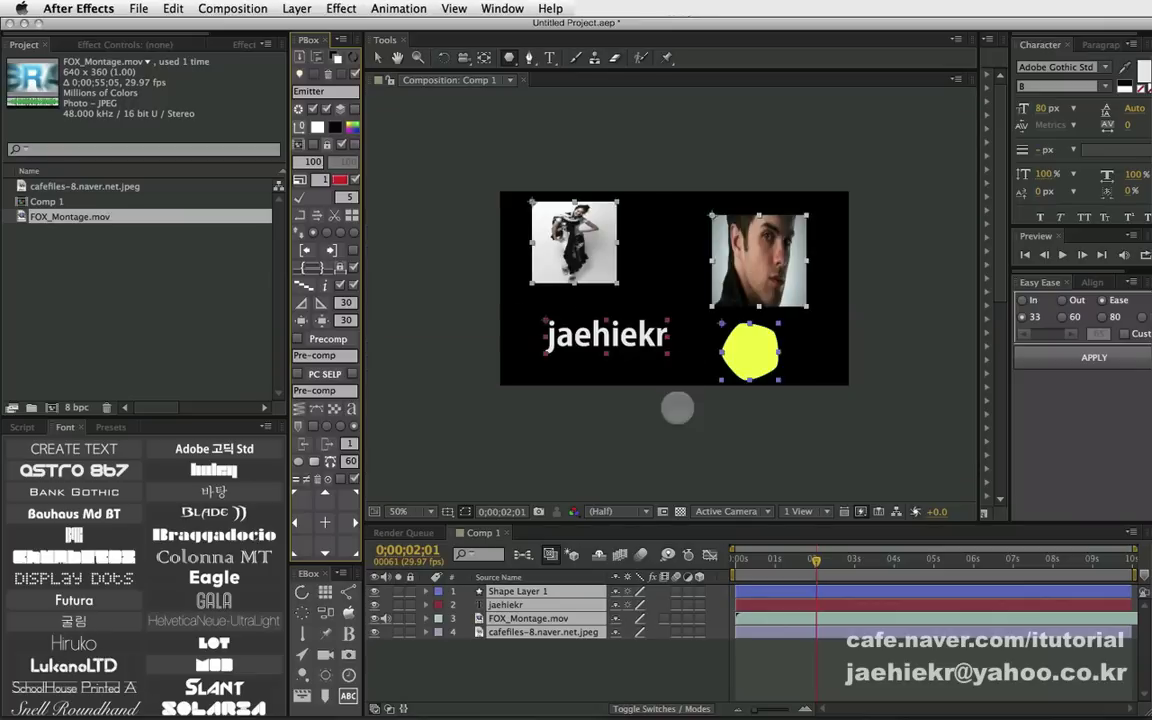
{"action": "left_click_drag", "start_coordinate": [662, 518], "coordinate": [656, 424]}
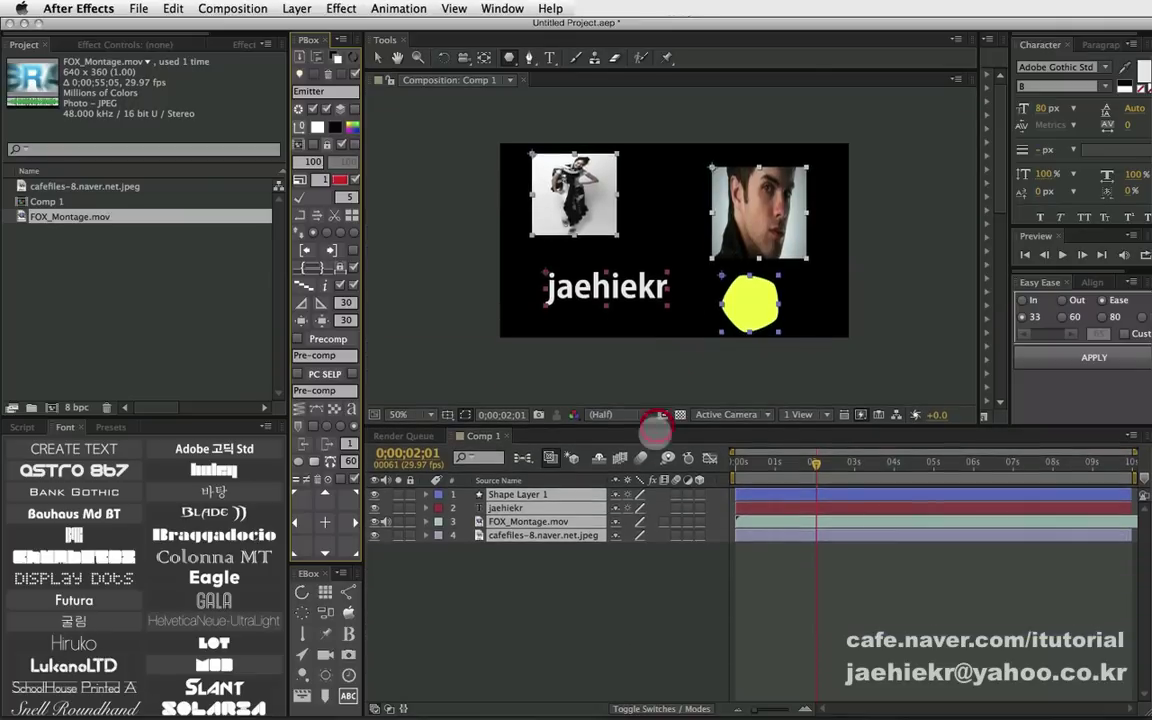
- Select all four layers and delete them
{"action": "left_click", "coordinate": [551, 565]}
{"action": "left_click_drag", "start_coordinate": [551, 565], "coordinate": [558, 485]}
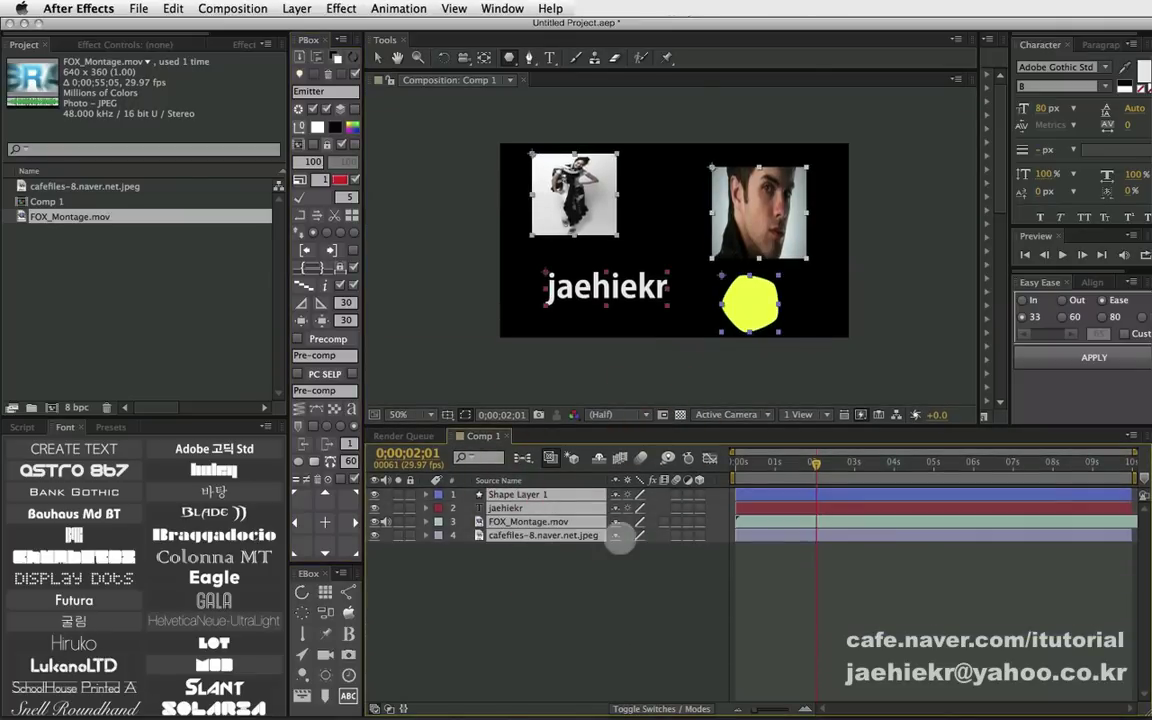
{"action": "key", "text": "Delete"}
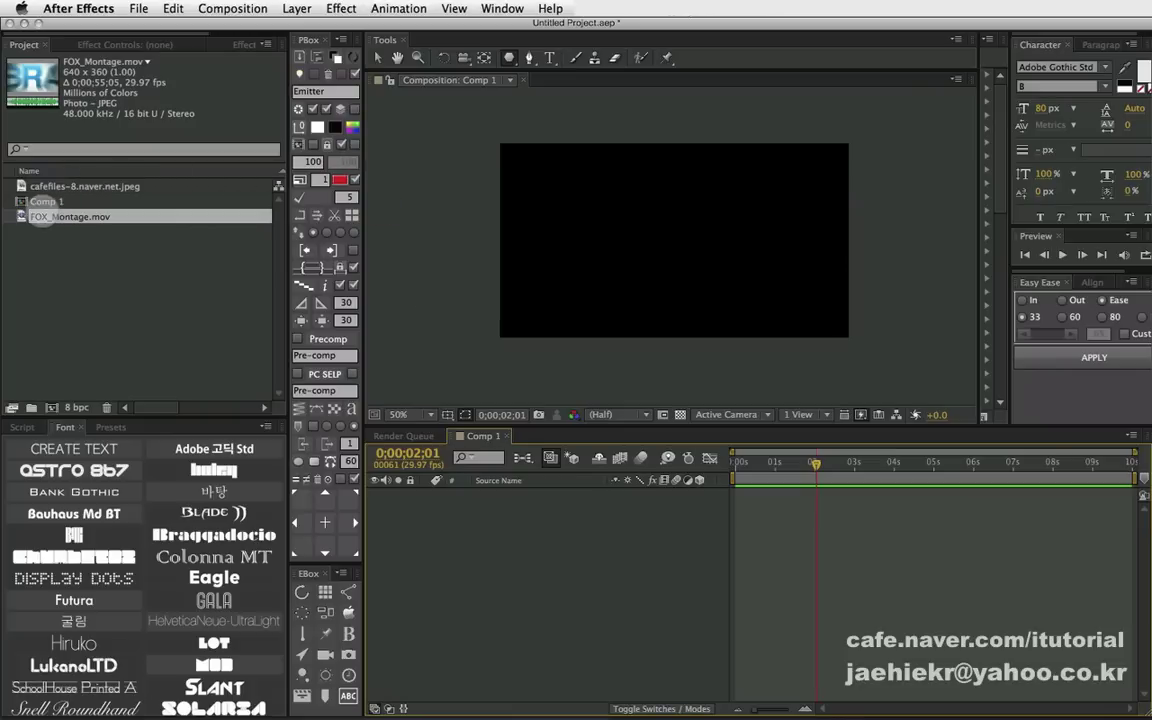
{"action": "left_click", "coordinate": [476, 488]}
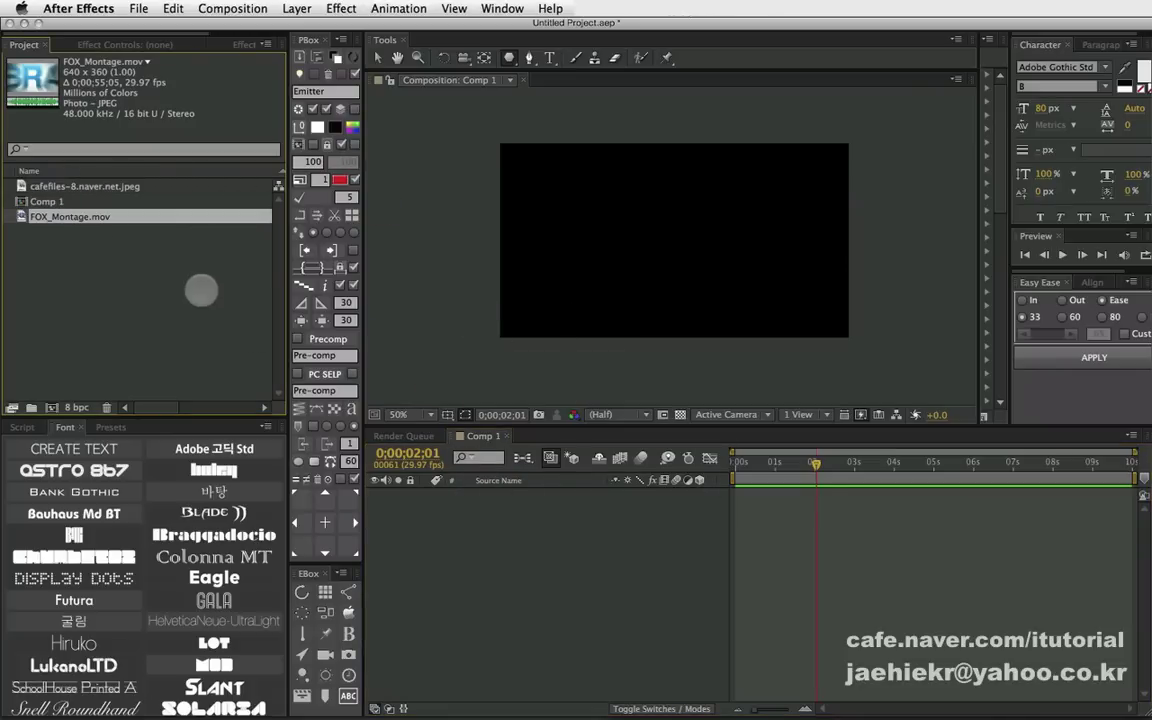
- Add FOX_Montage.mov to Comp 1 and crop it with a rectangular mask around the ear
{"action": "left_click_drag", "start_coordinate": [95, 218], "coordinate": [522, 494]}
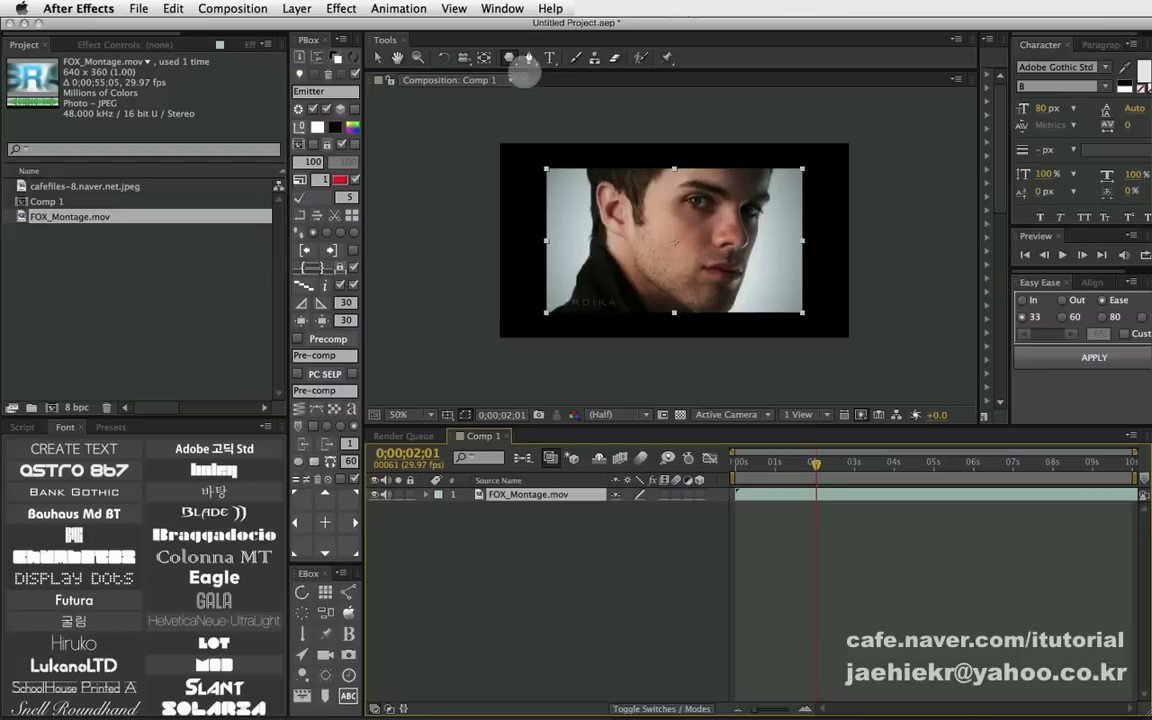
{"action": "left_click_drag", "start_coordinate": [509, 57], "coordinate": [551, 58]}
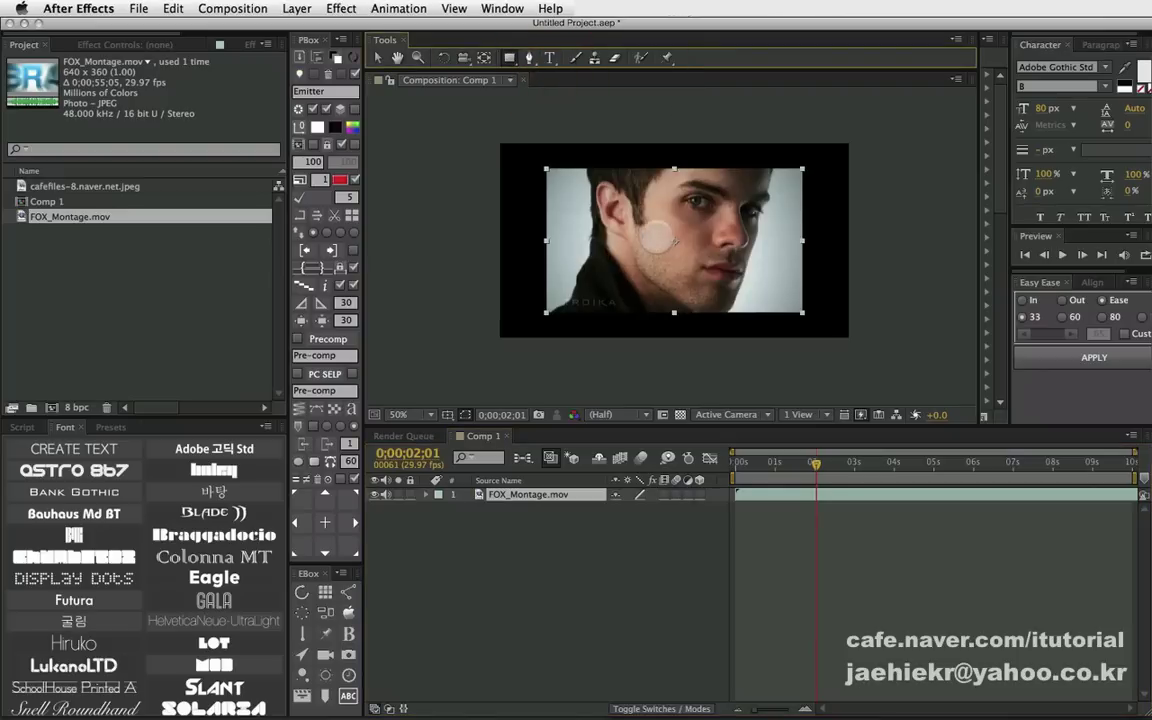
{"action": "left_click_drag", "start_coordinate": [574, 183], "coordinate": [658, 262]}
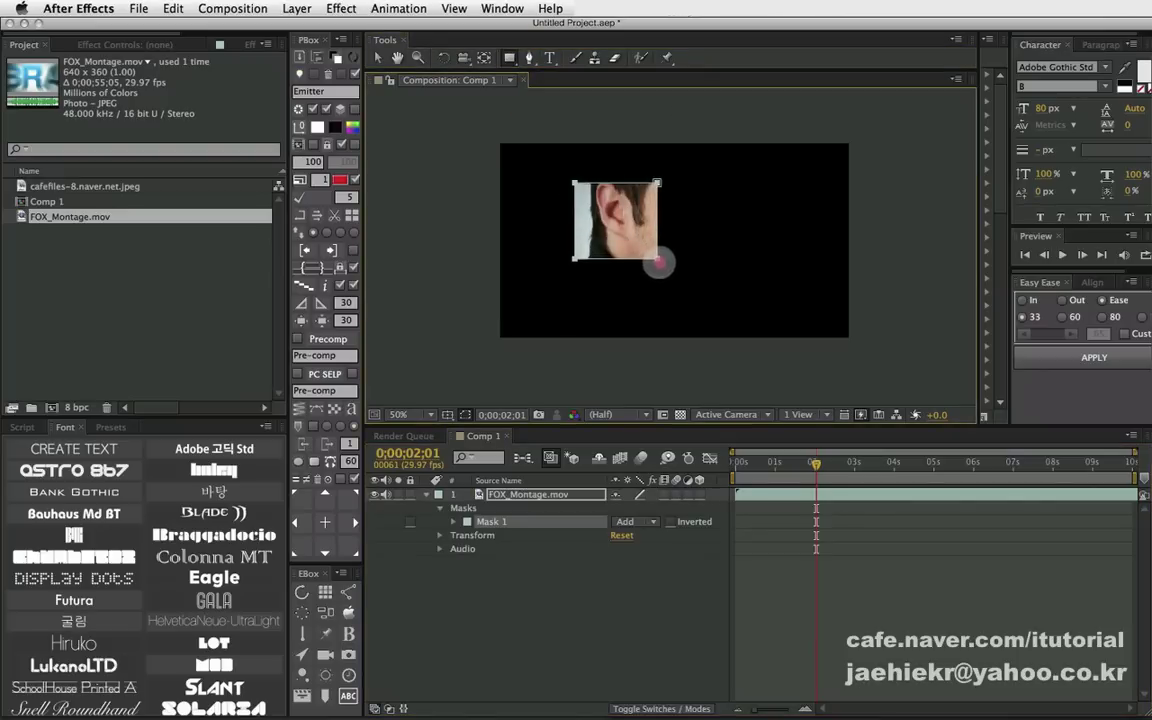
{"action": "left_click", "coordinate": [566, 225]}
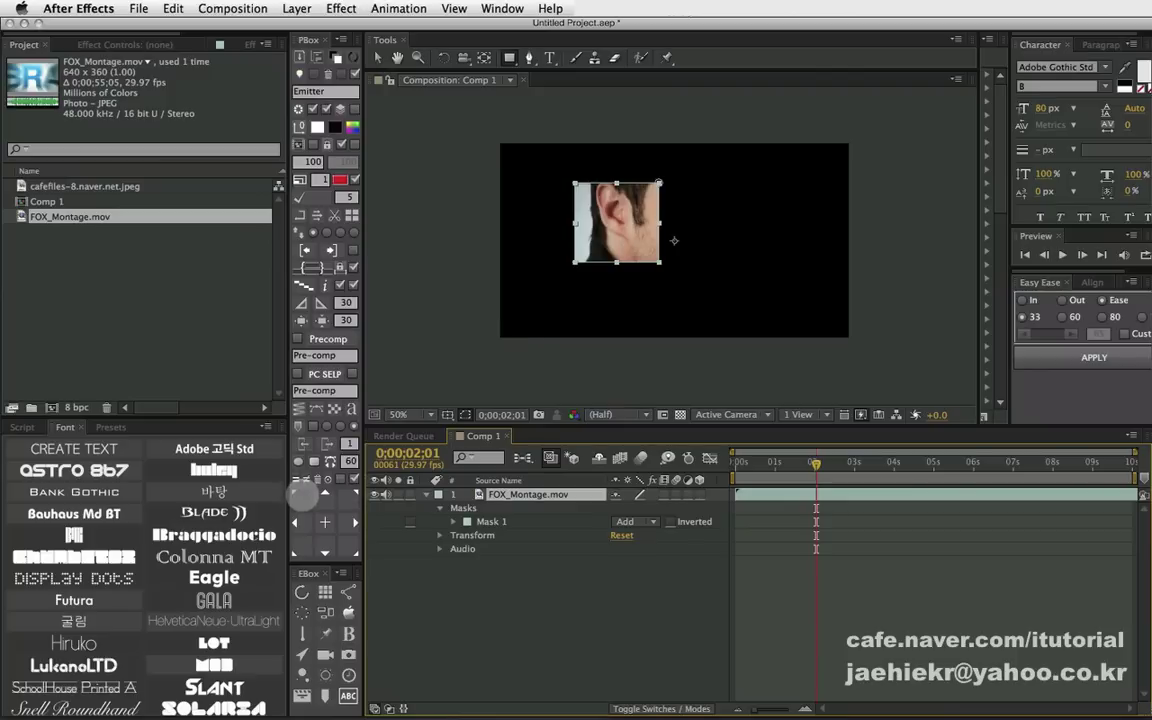
{"action": "left_click", "coordinate": [303, 491]}
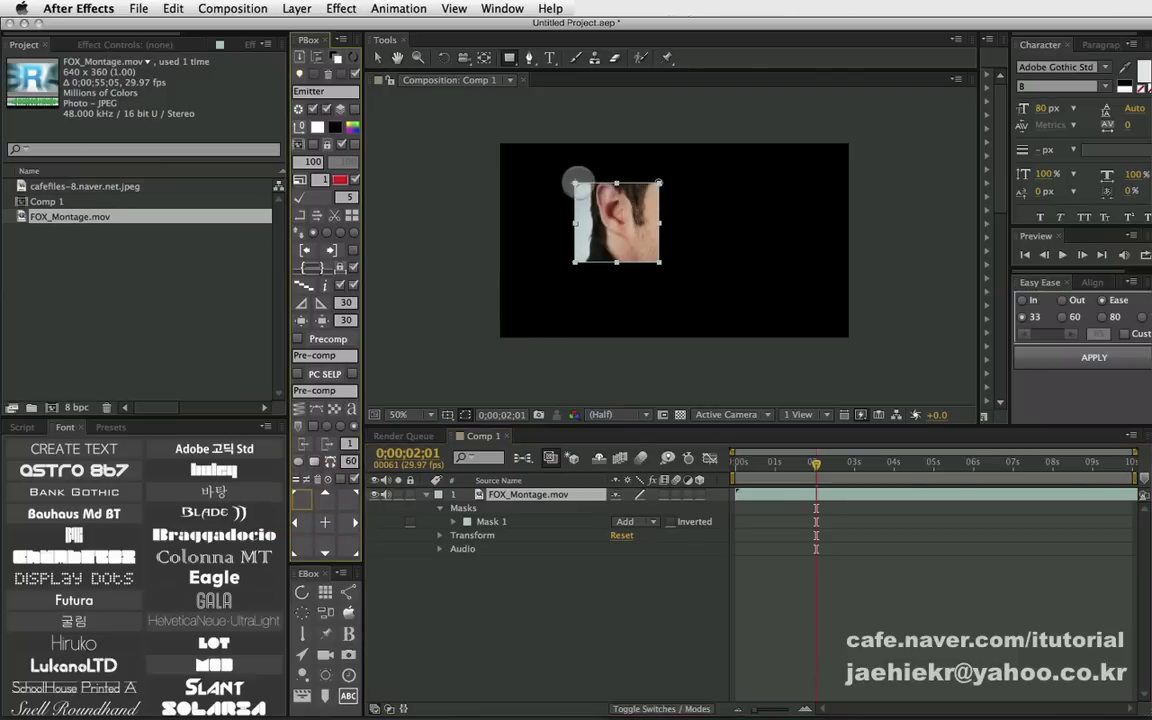
{"action": "key", "text": "slash"}
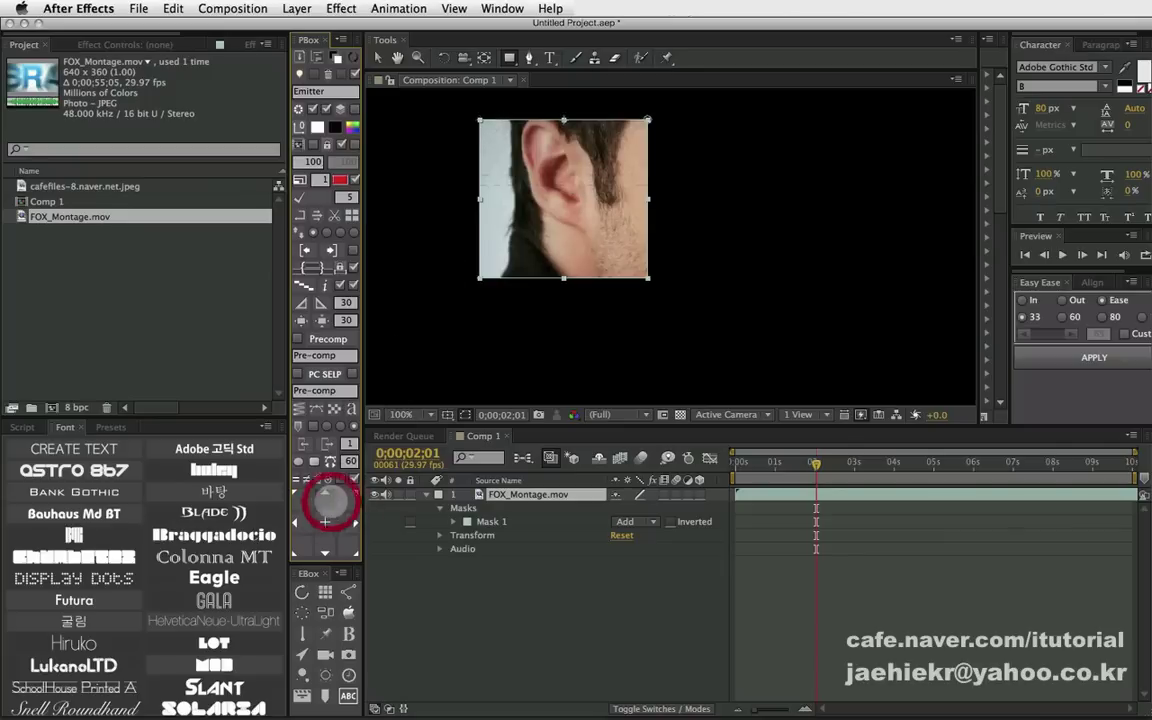
{"action": "left_click", "coordinate": [349, 493]}
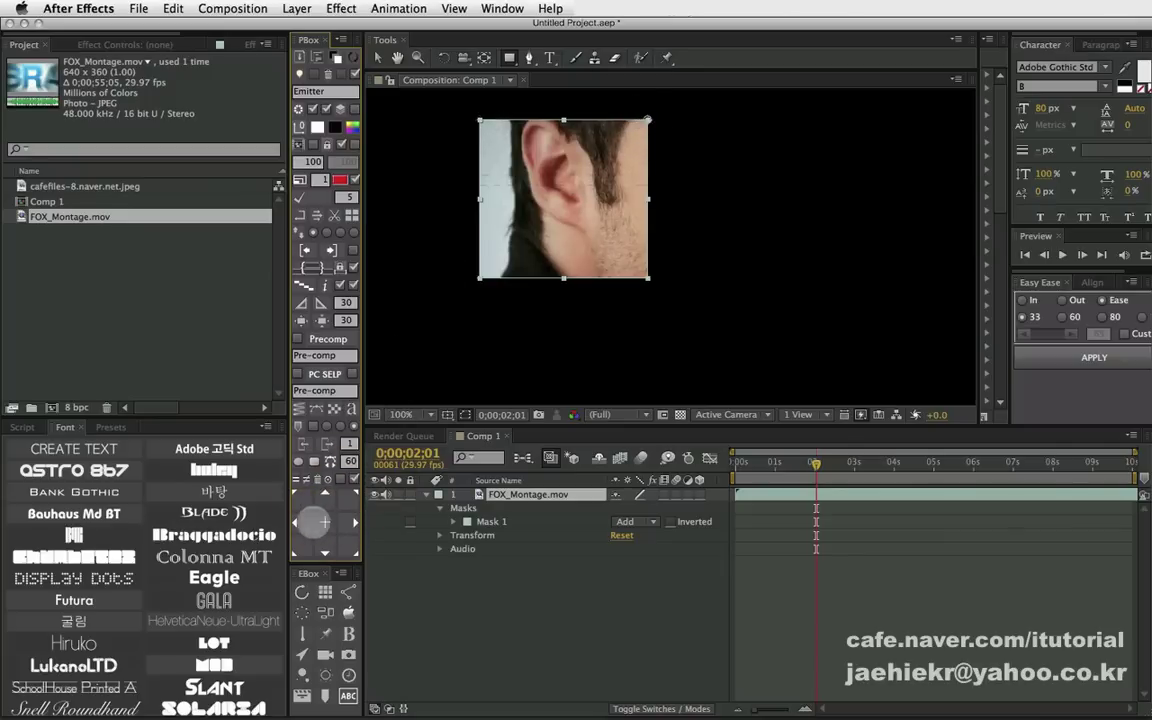
{"action": "left_click", "coordinate": [300, 521]}
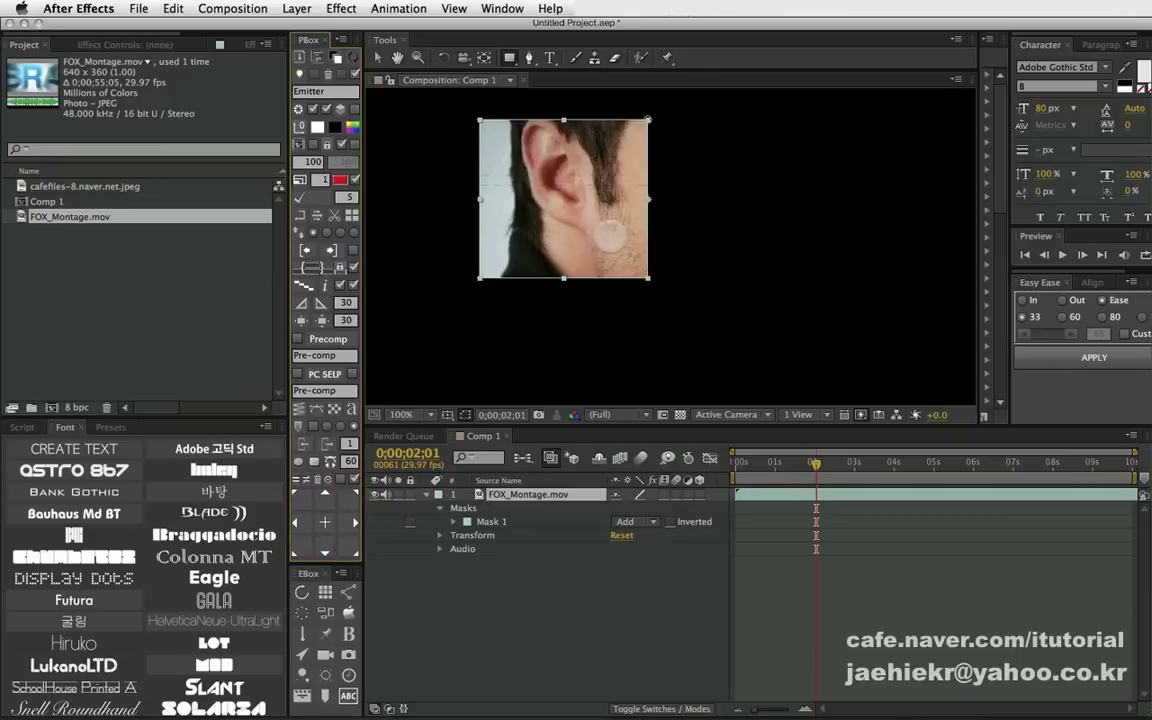
{"action": "left_click", "coordinate": [325, 520]}
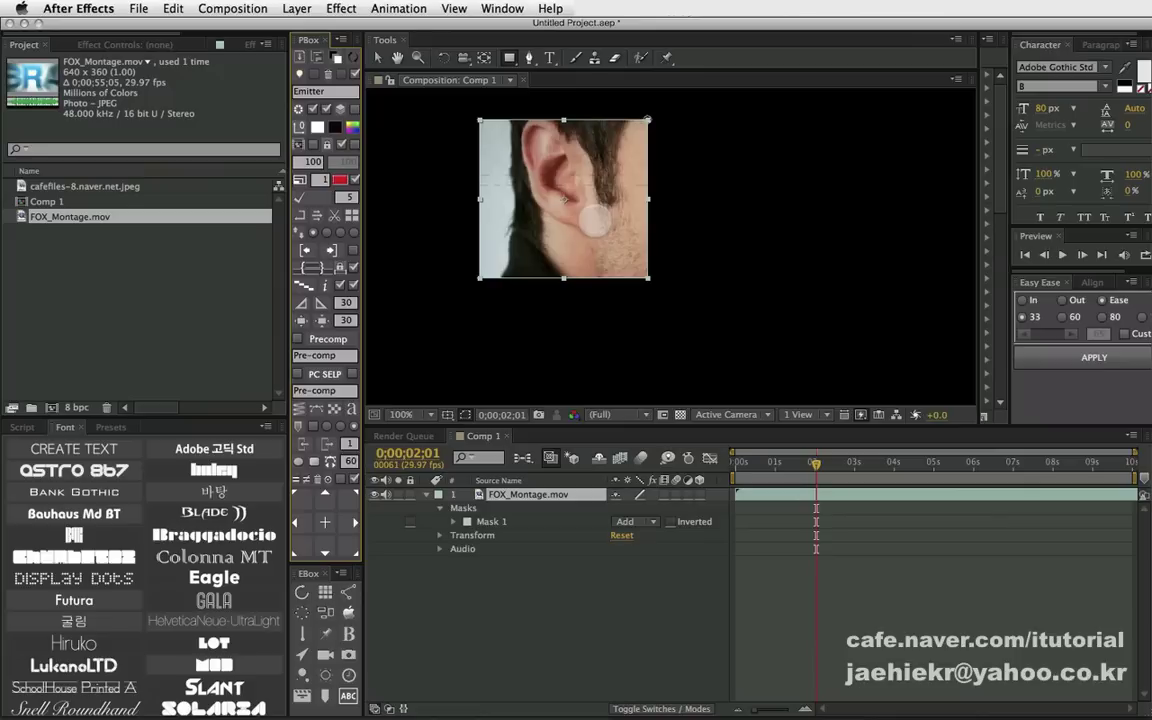
{"action": "key", "text": "comma"}
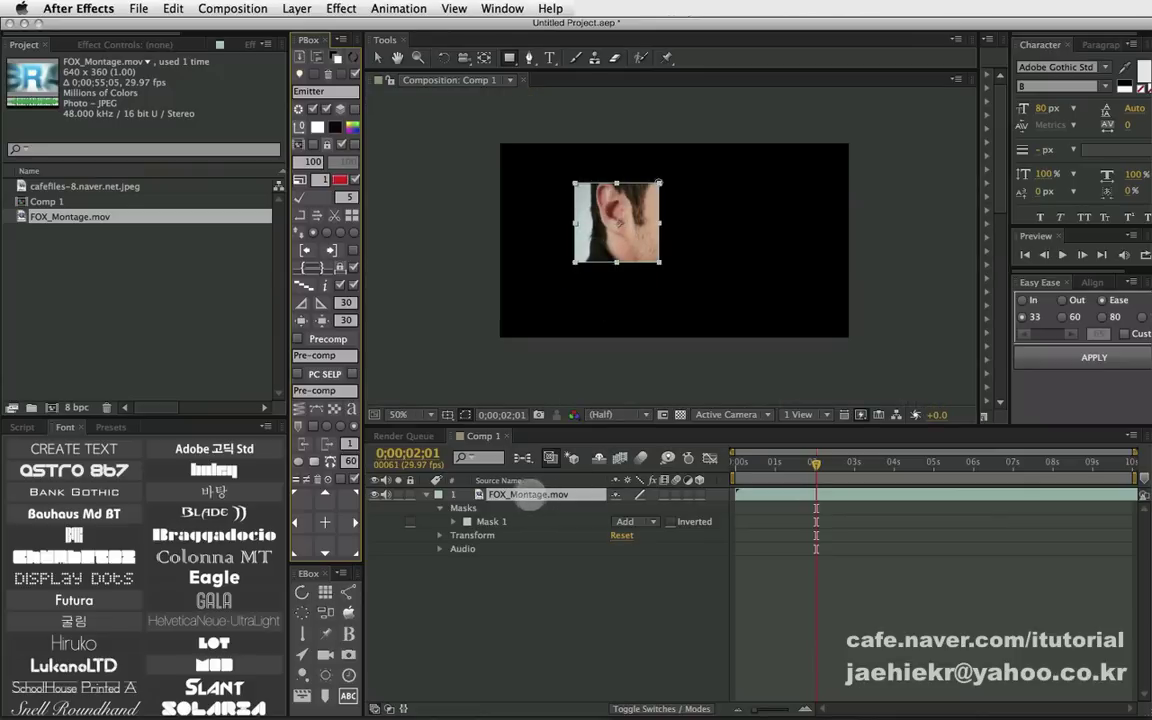
{"action": "left_click", "coordinate": [527, 494]}
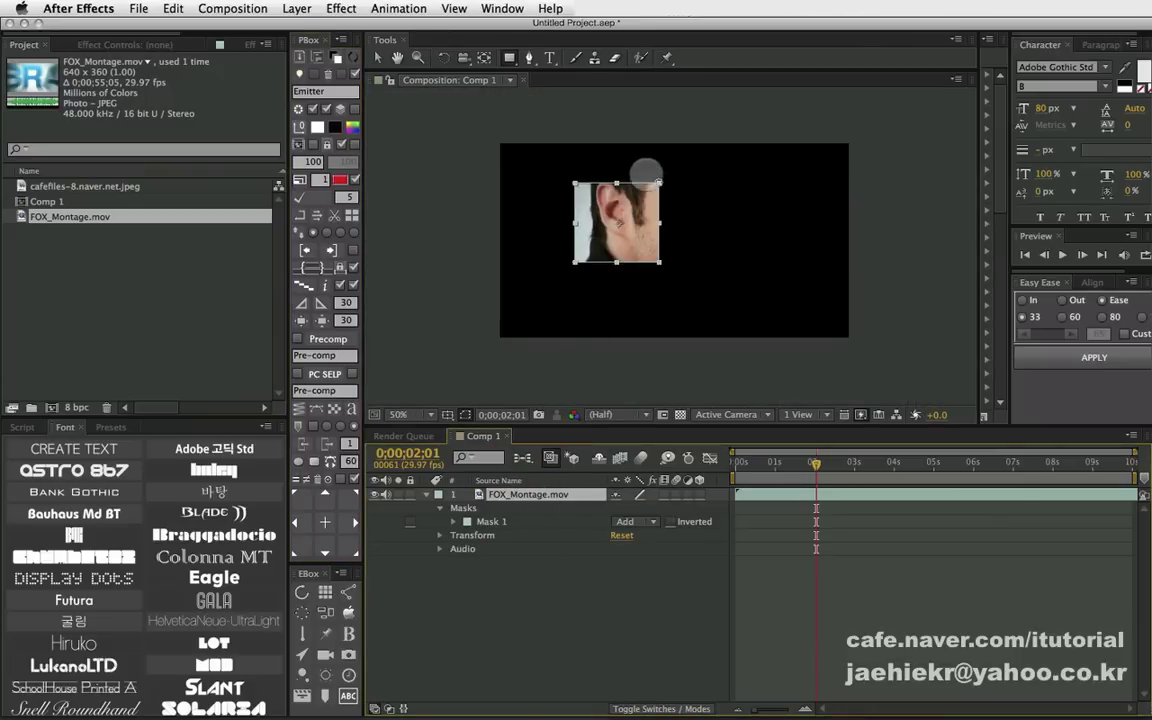
- Switch Mask 1 to None and back to Add, then delete the FOX_Montage.mov layer
{"action": "left_click", "coordinate": [641, 522]}
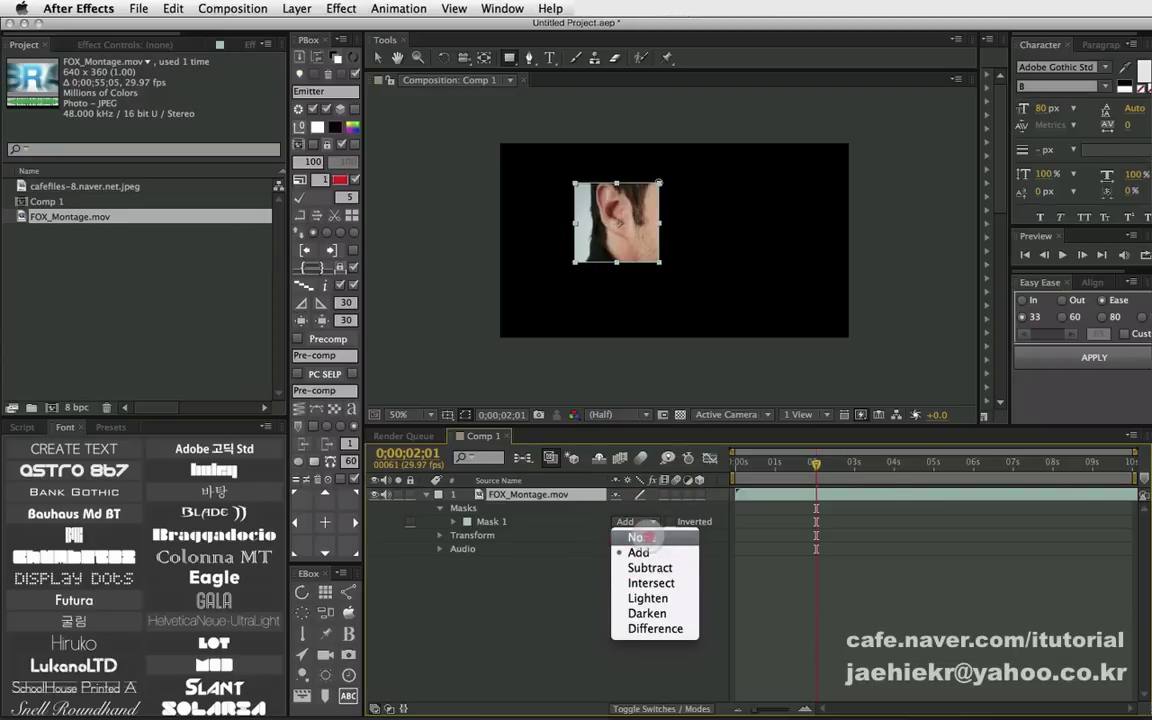
{"action": "left_click", "coordinate": [640, 537]}
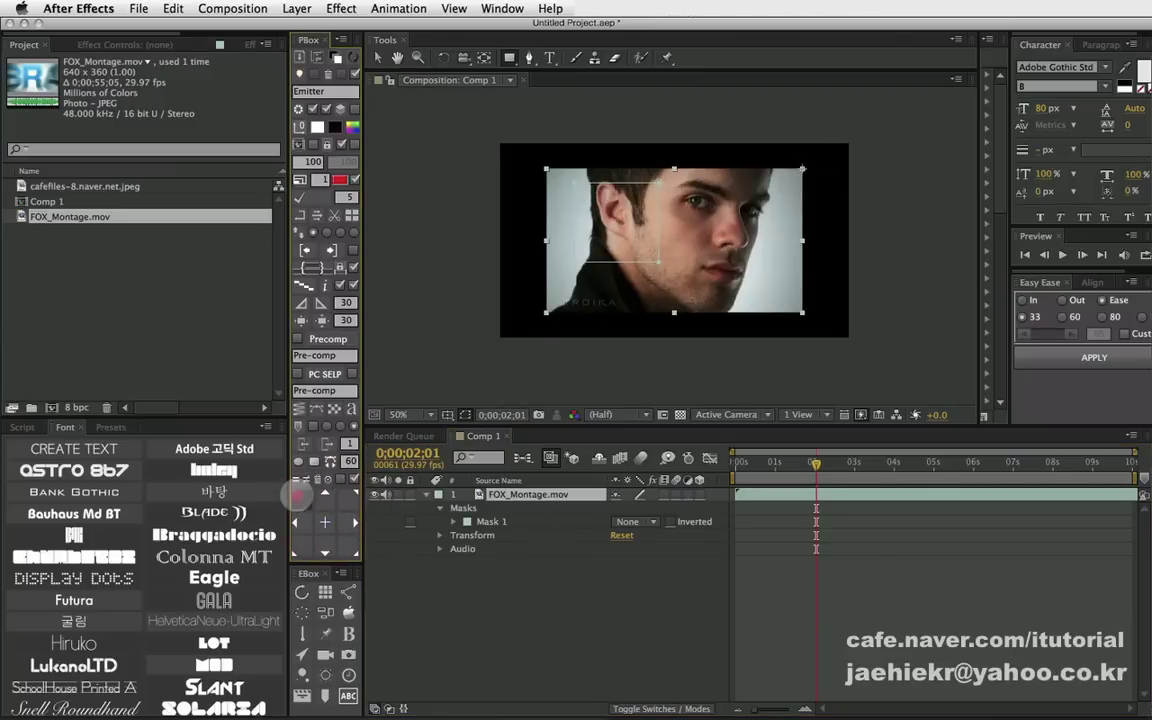
{"action": "left_click", "coordinate": [311, 540]}
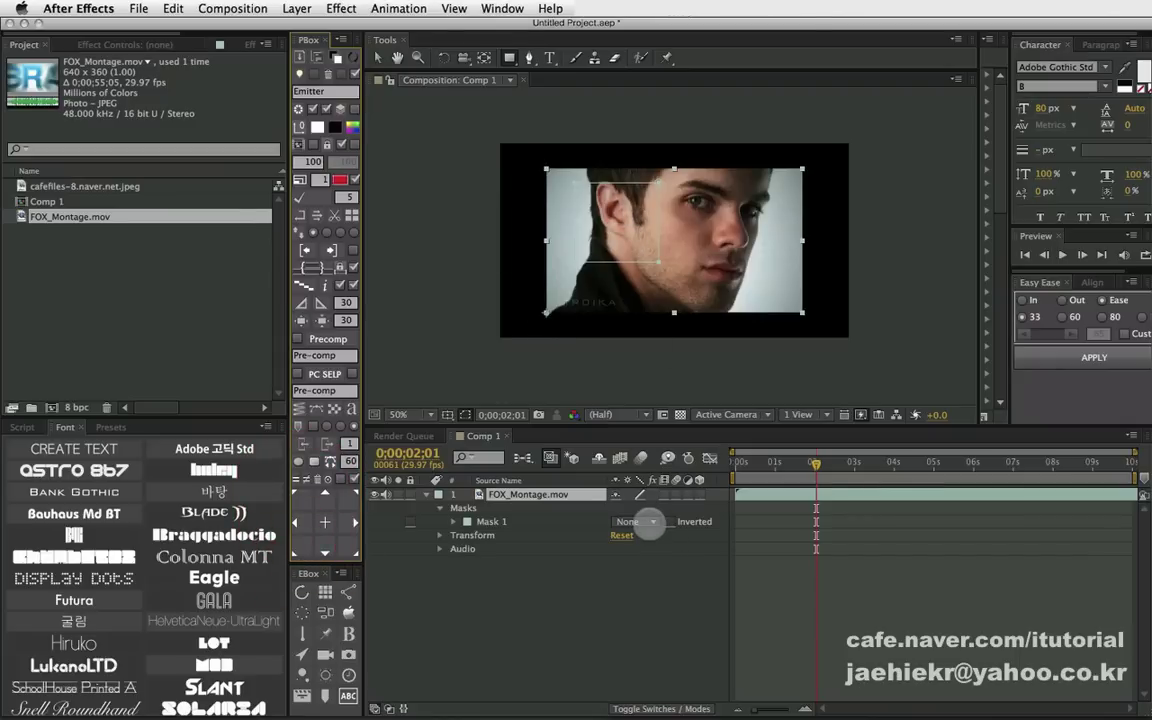
{"action": "left_click", "coordinate": [636, 521]}
{"action": "left_click", "coordinate": [638, 552]}
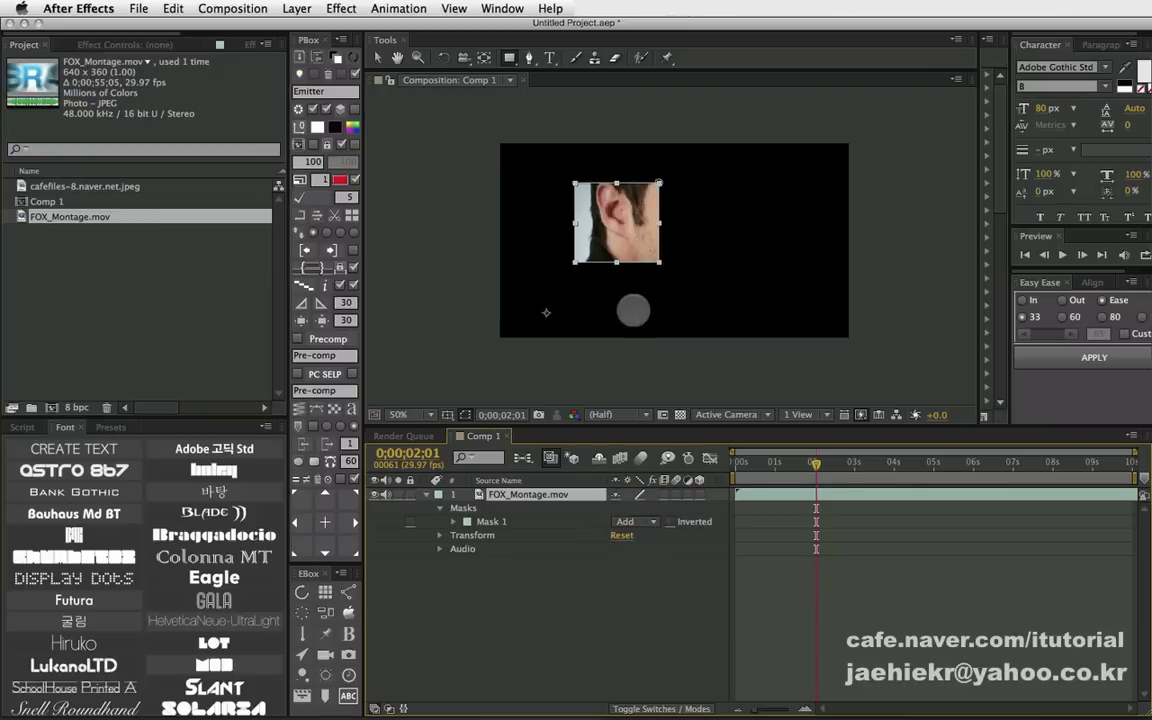
{"action": "left_click", "coordinate": [324, 522]}
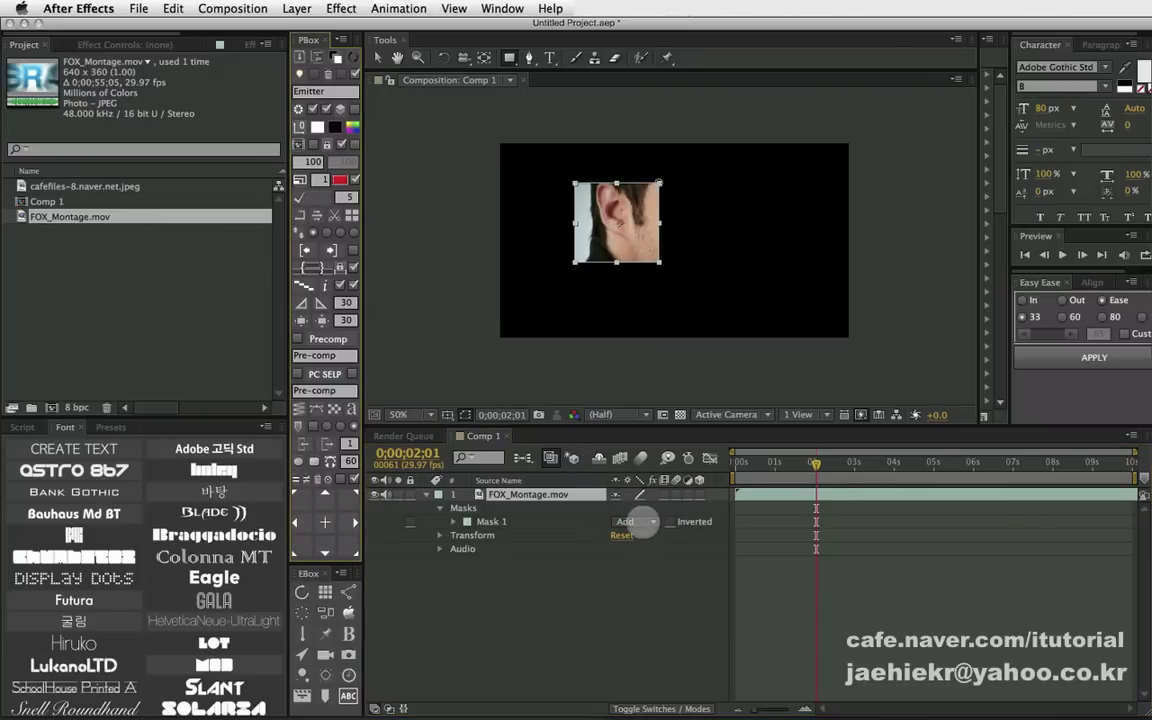
{"action": "left_click", "coordinate": [537, 497]}
{"action": "key", "text": "Delete"}
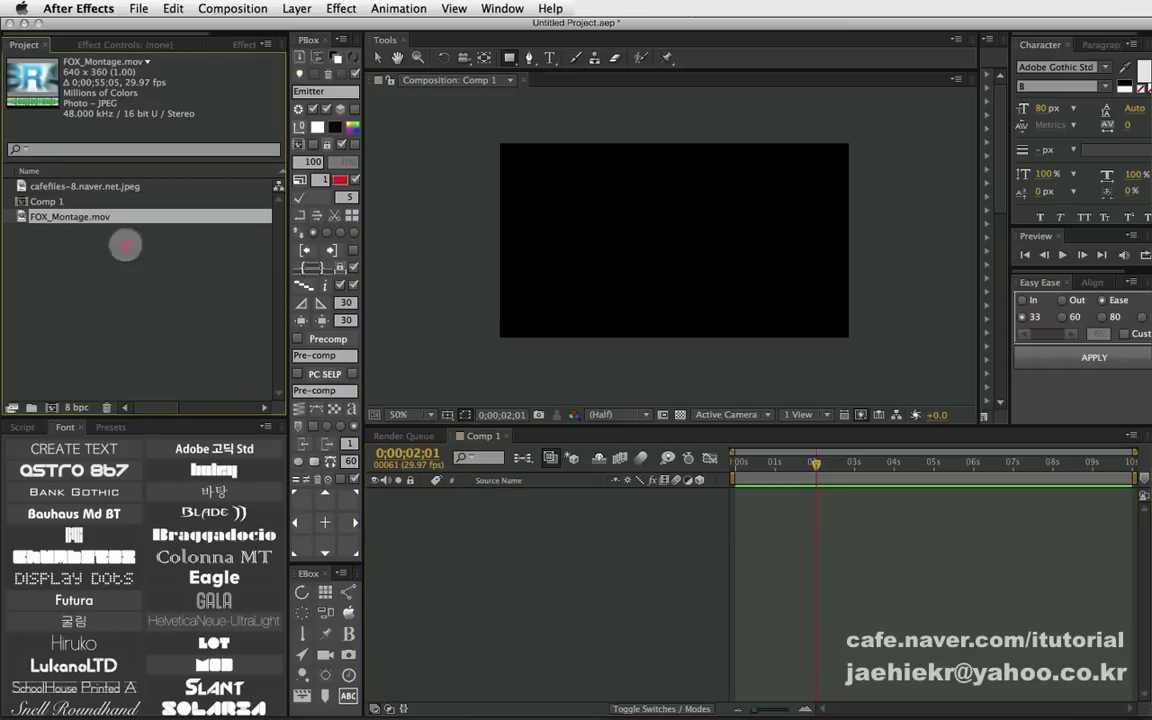
- Change the viewer magnification and make the timeline the active panel
{"action": "left_click", "coordinate": [398, 414]}
{"action": "left_click", "coordinate": [473, 503]}
{"action": "left_click", "coordinate": [128, 283]}
{"action": "scroll", "coordinate": [600, 296], "scroll_direction": "up", "scroll_amount": 1}
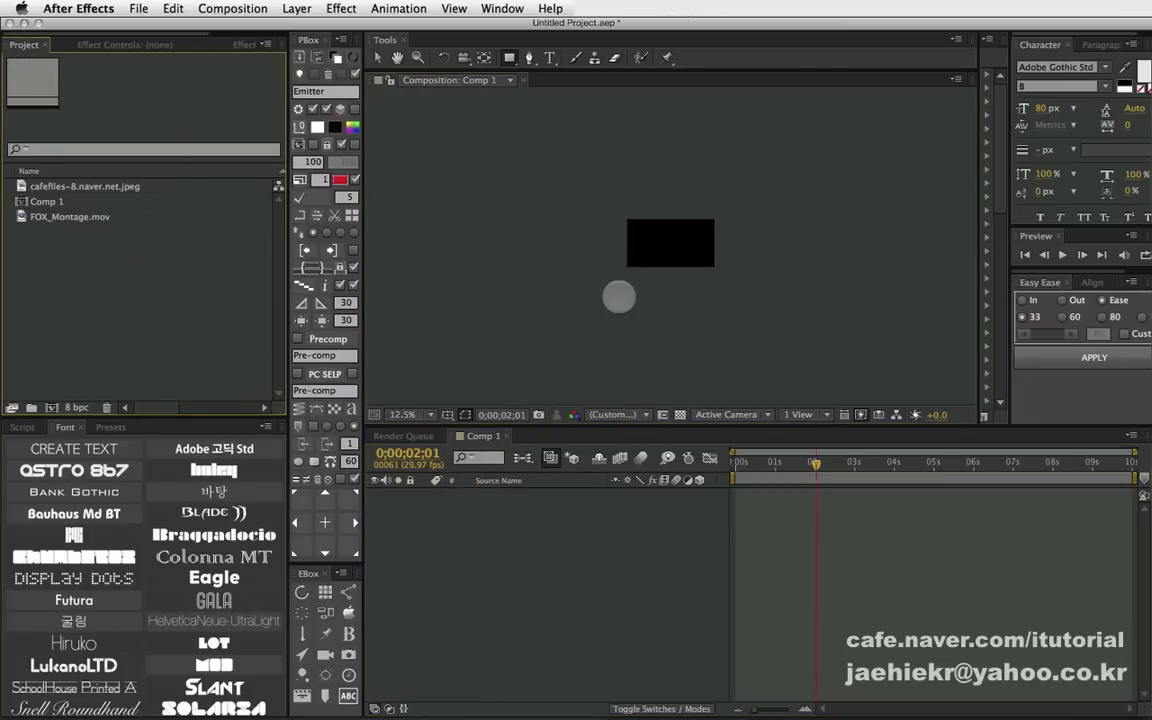
{"action": "scroll", "coordinate": [617, 296], "scroll_direction": "up", "scroll_amount": 2}
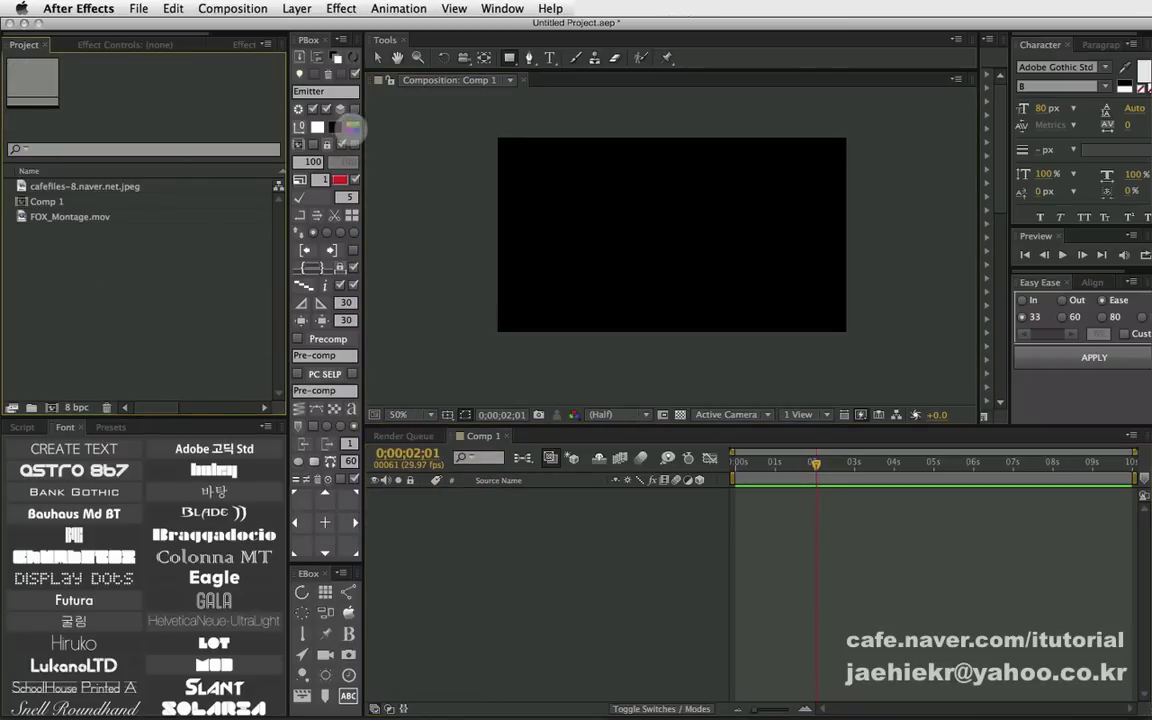
{"action": "left_click", "coordinate": [350, 126]}
{"action": "left_click", "coordinate": [462, 488]}
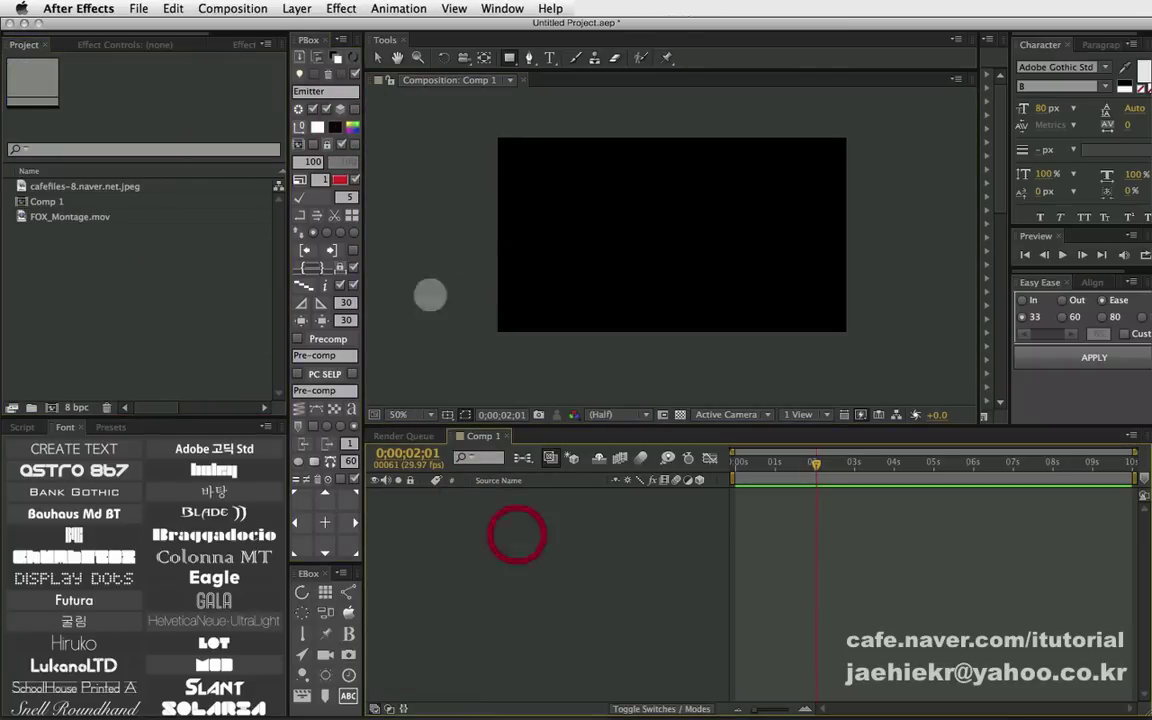
- Add a green solid, move it left of centre, and set the time to 00;18
{"action": "left_click", "coordinate": [352, 124]}
{"action": "left_click", "coordinate": [380, 57]}
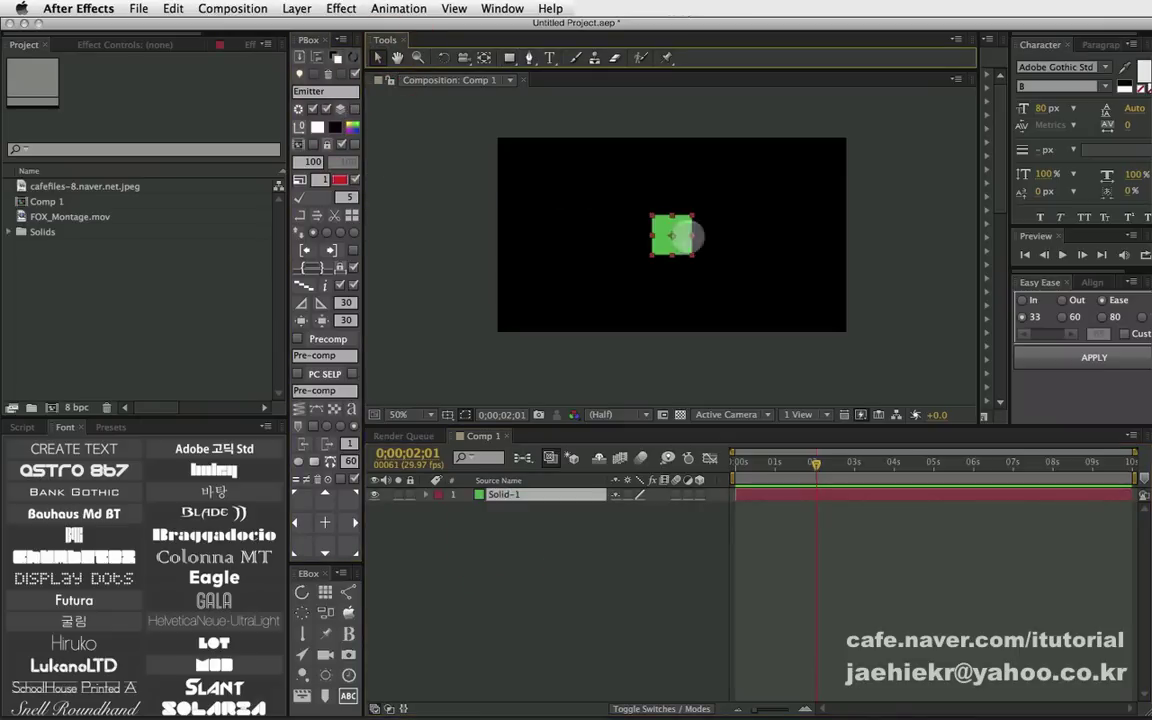
{"action": "left_click_drag", "start_coordinate": [687, 236], "coordinate": [621, 237]}
{"action": "left_click", "coordinate": [760, 465]}
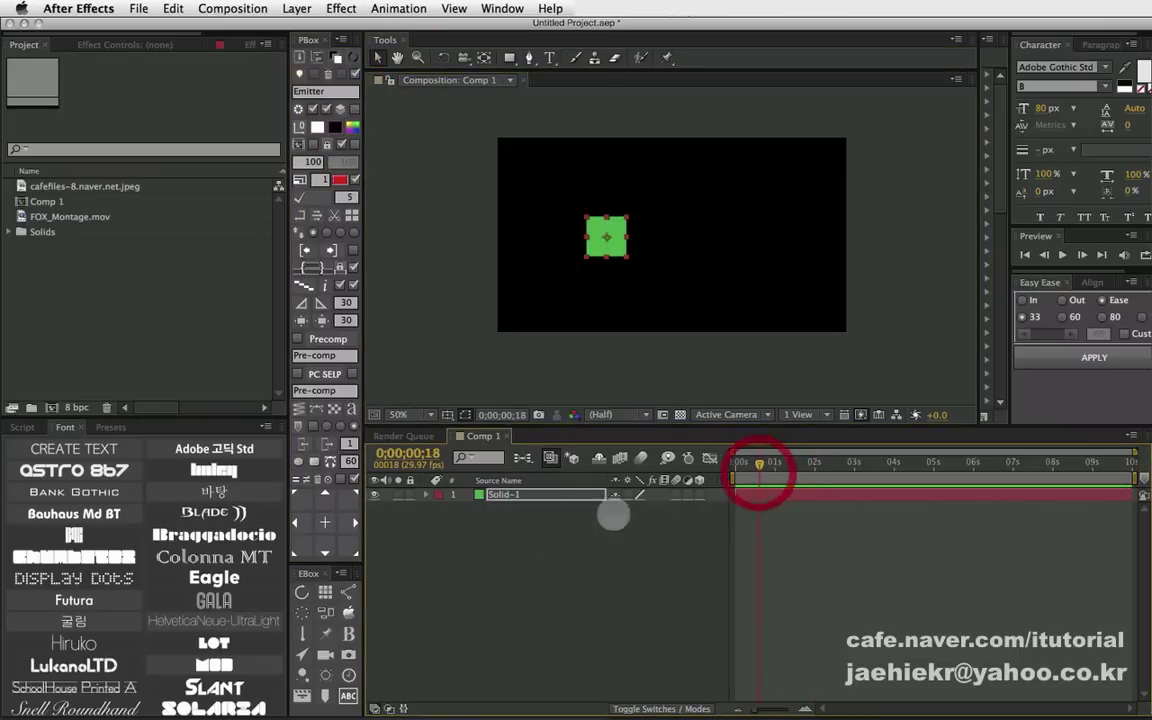
- Keyframe Position at 00;18, at 510,173 on 01;05, and lower on 01;23
{"action": "key", "text": "p"}
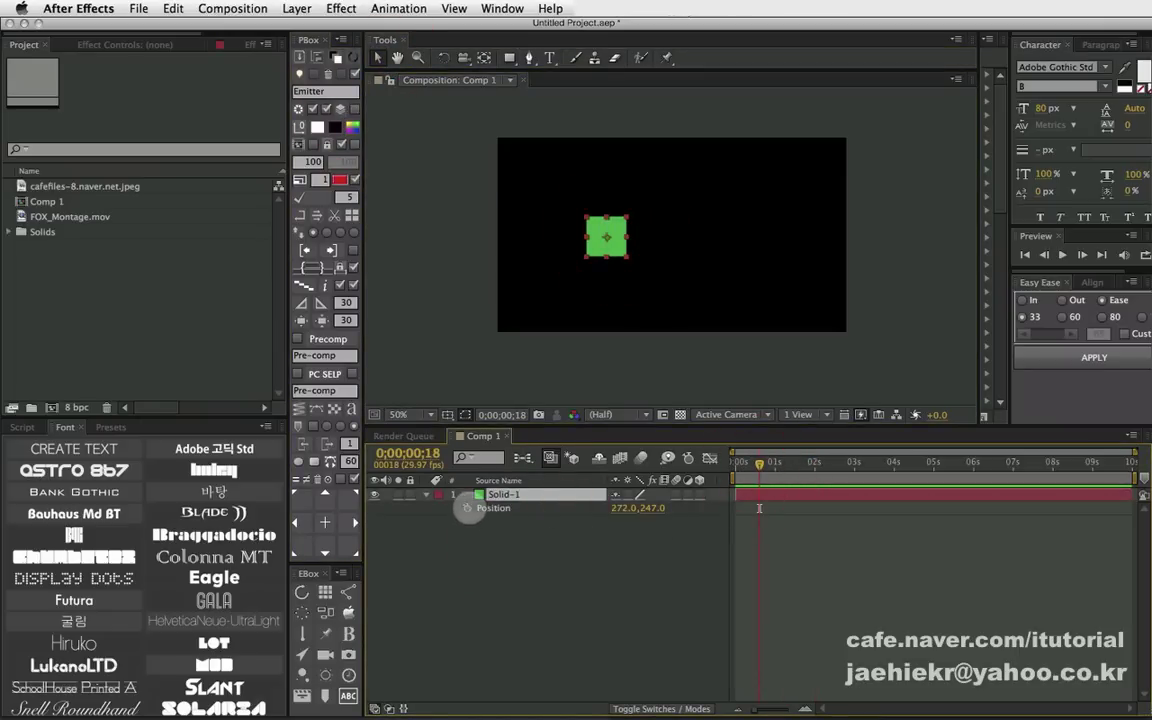
{"action": "left_click", "coordinate": [467, 508]}
{"action": "left_click", "coordinate": [782, 462]}
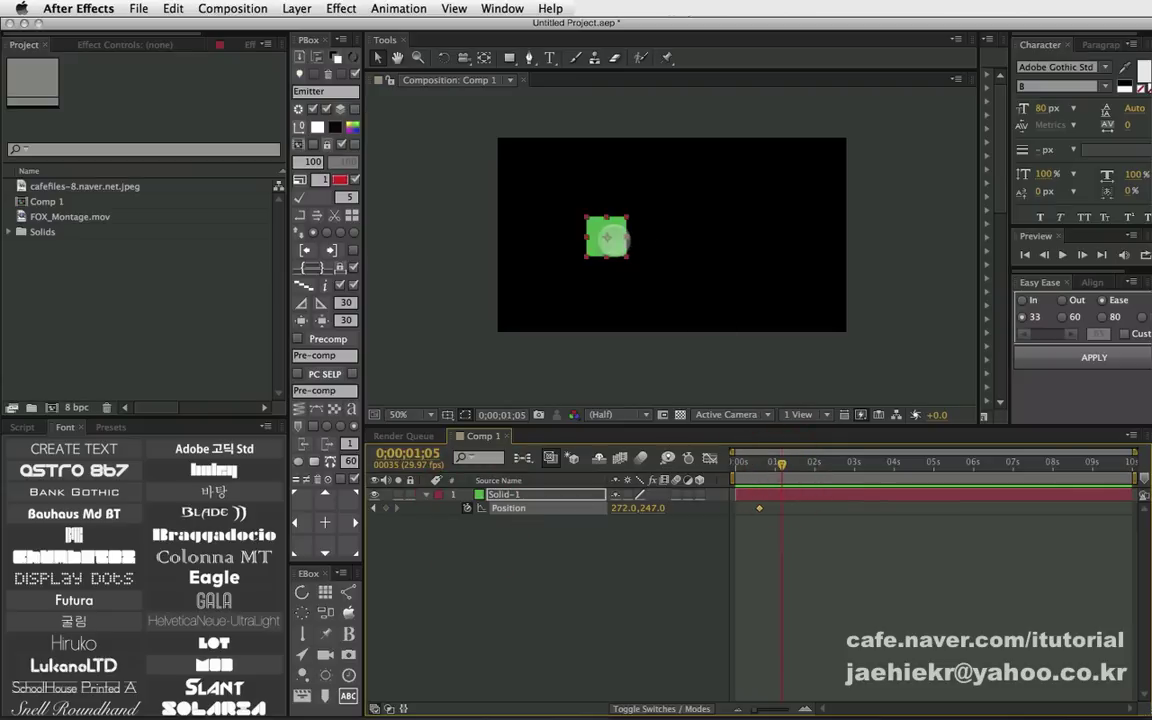
{"action": "left_click_drag", "start_coordinate": [607, 237], "coordinate": [701, 207]}
{"action": "left_click", "coordinate": [806, 462]}
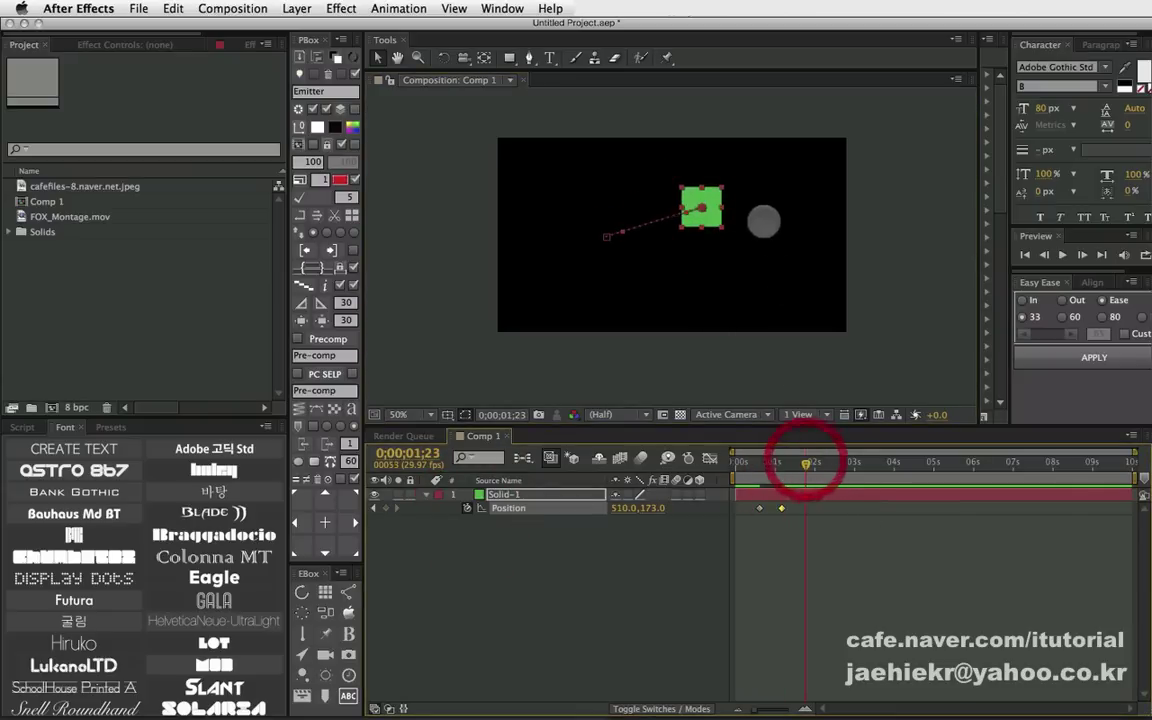
{"action": "left_click_drag", "start_coordinate": [701, 209], "coordinate": [700, 279]}
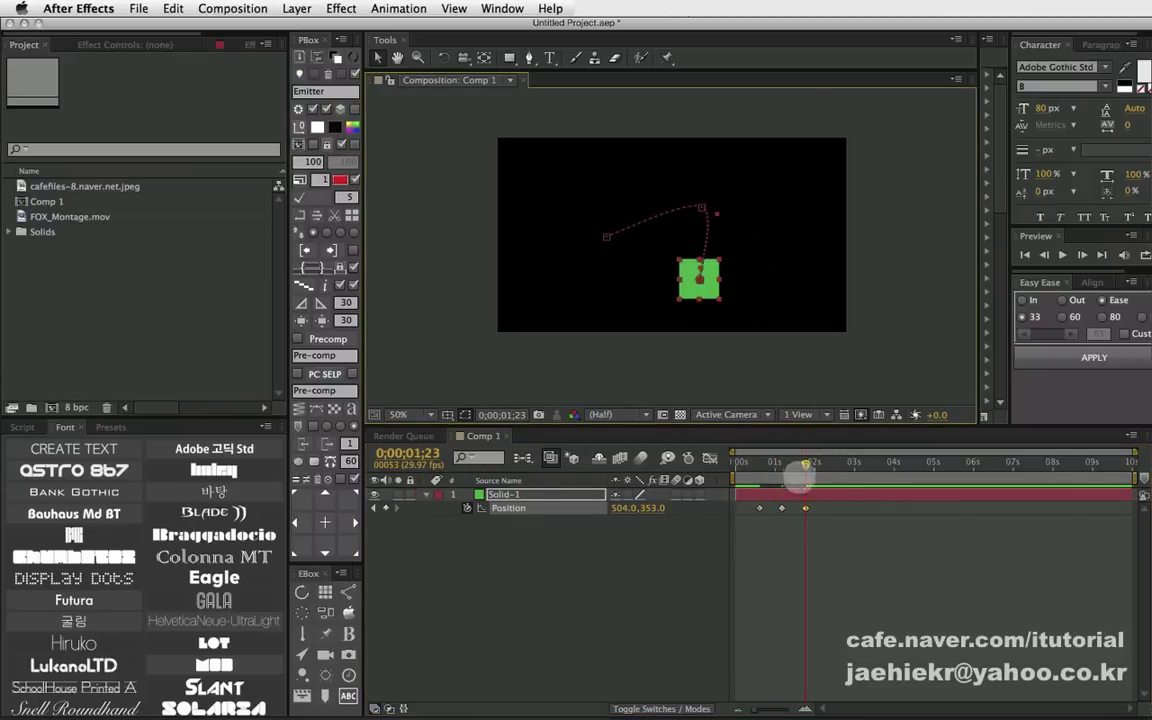
- Scrub back to 00;15 to check the curved path and select Solid-1
{"action": "left_click_drag", "start_coordinate": [800, 462], "coordinate": [764, 462]}
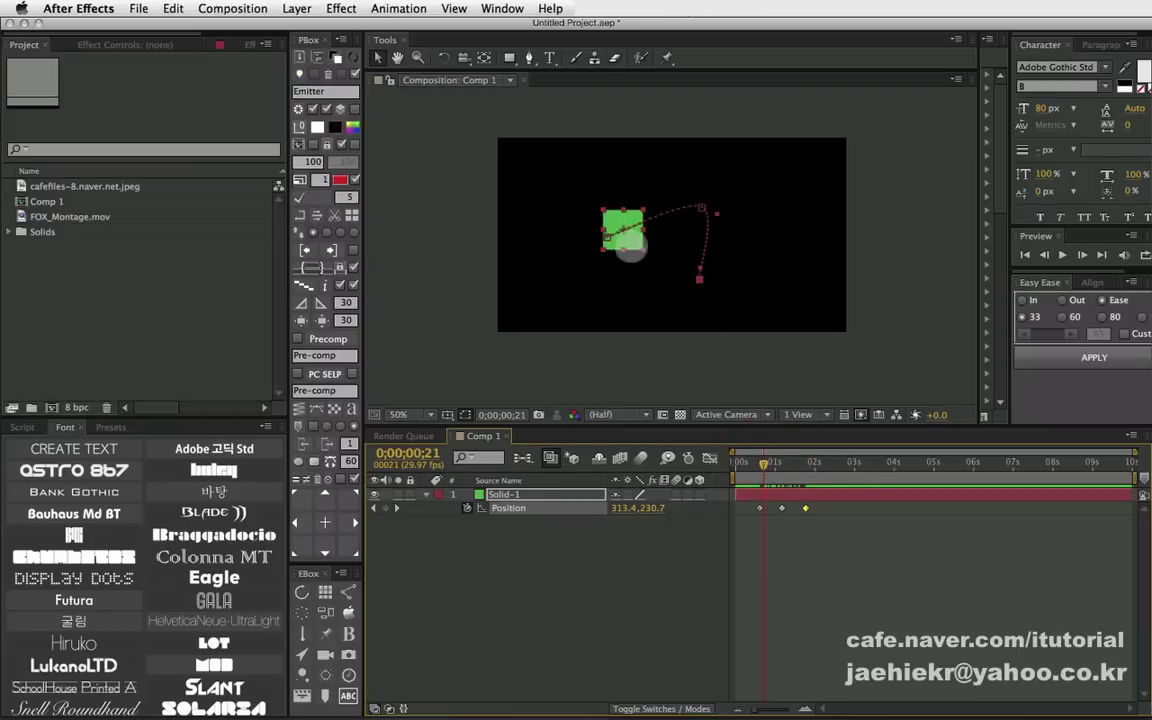
{"action": "mouse_move", "coordinate": [762, 462]}
{"action": "left_mouse_down"}
{"action": "mouse_move", "coordinate": [752, 462]}
{"action": "mouse_move", "coordinate": [810, 463]}
{"action": "mouse_move", "coordinate": [748, 461]}
{"action": "left_mouse_up"}
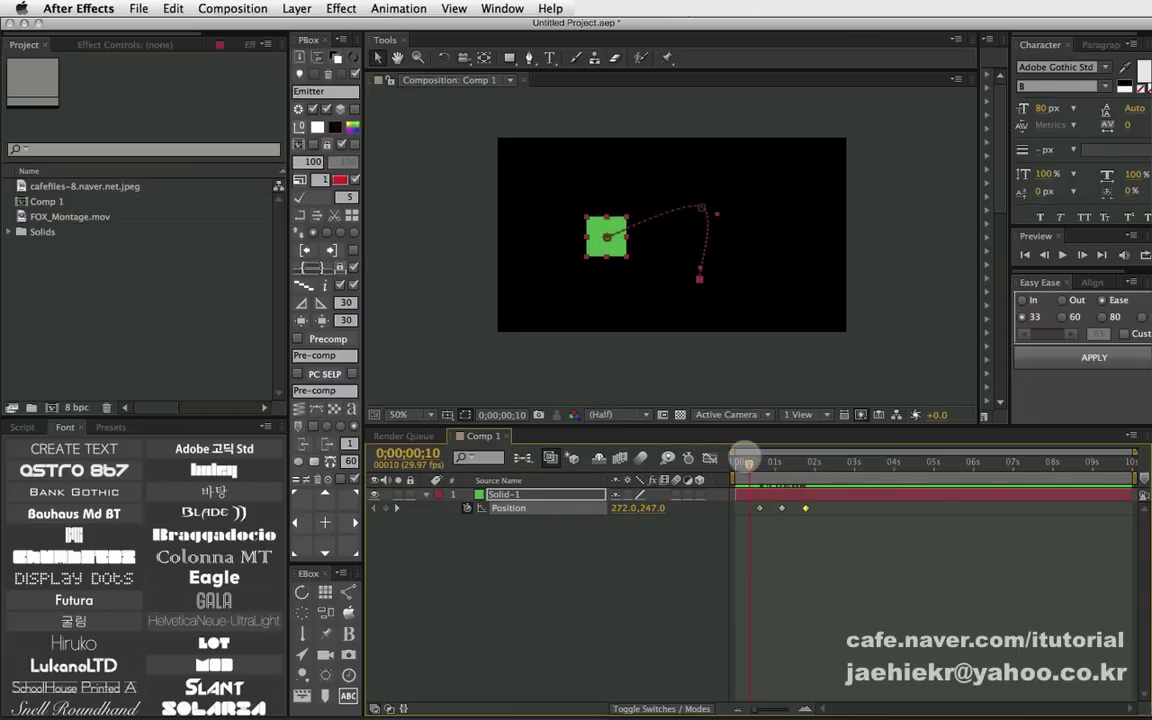
{"action": "left_click", "coordinate": [514, 494]}
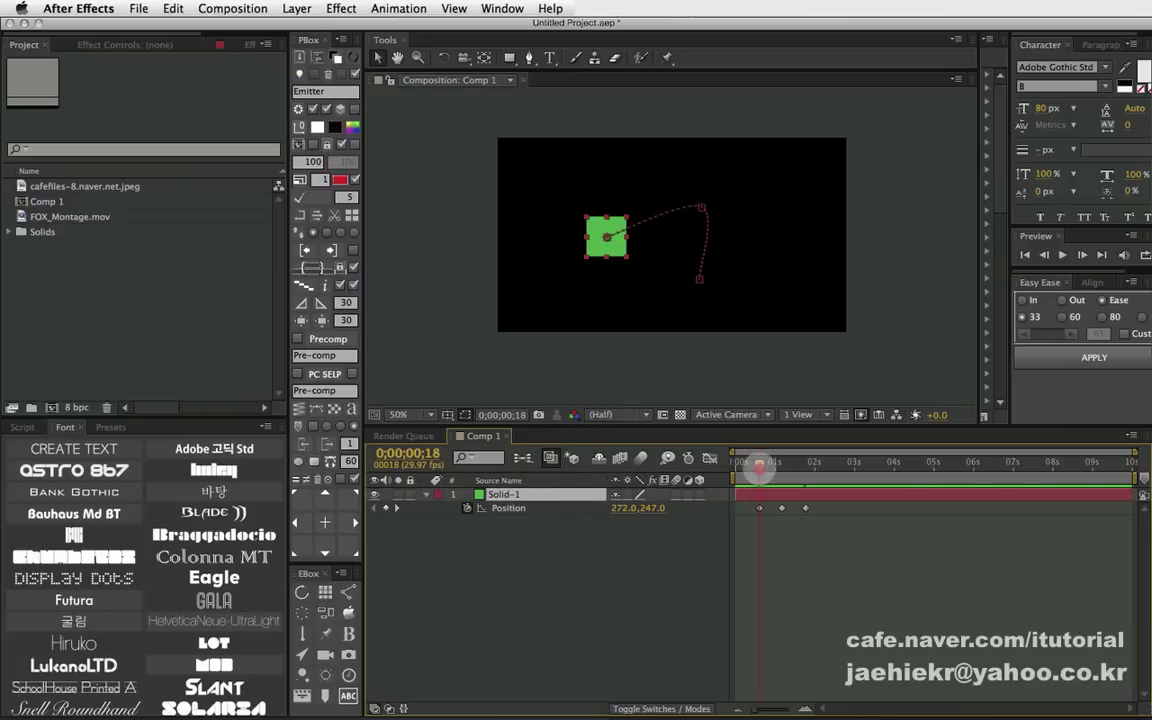
- Test anchor-point and 100 px position nudges while previewing the solid's motion
{"action": "left_click_drag", "start_coordinate": [760, 466], "coordinate": [748, 463]}
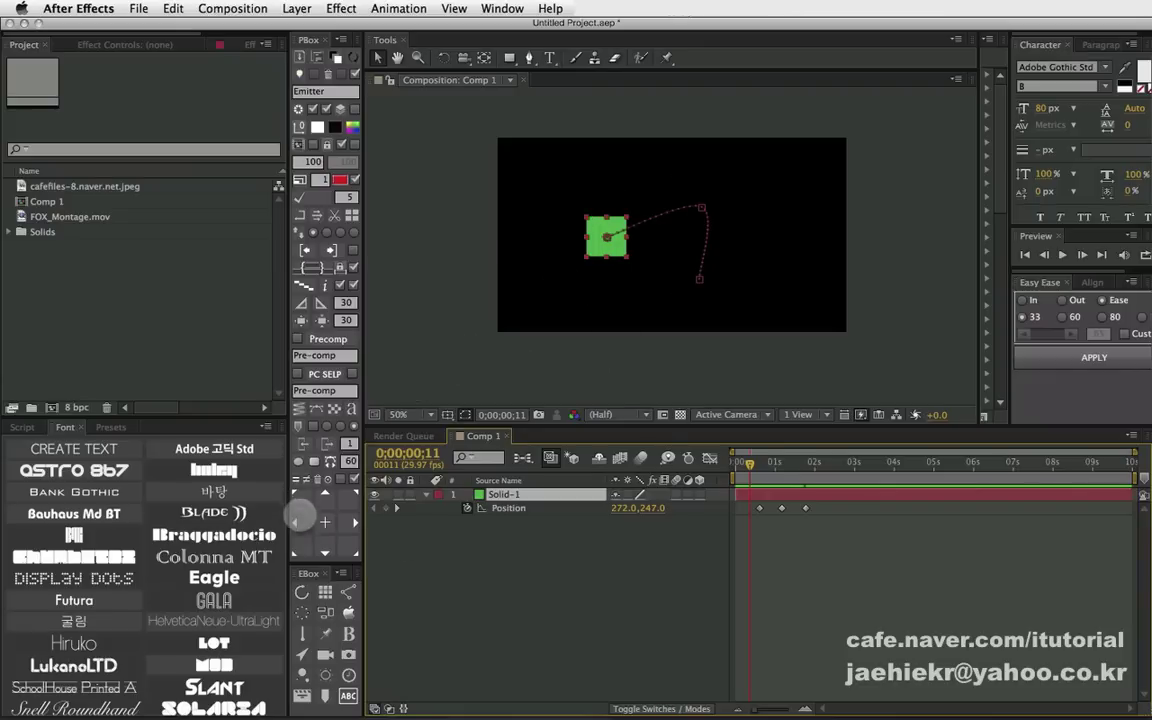
{"action": "left_click", "coordinate": [296, 495]}
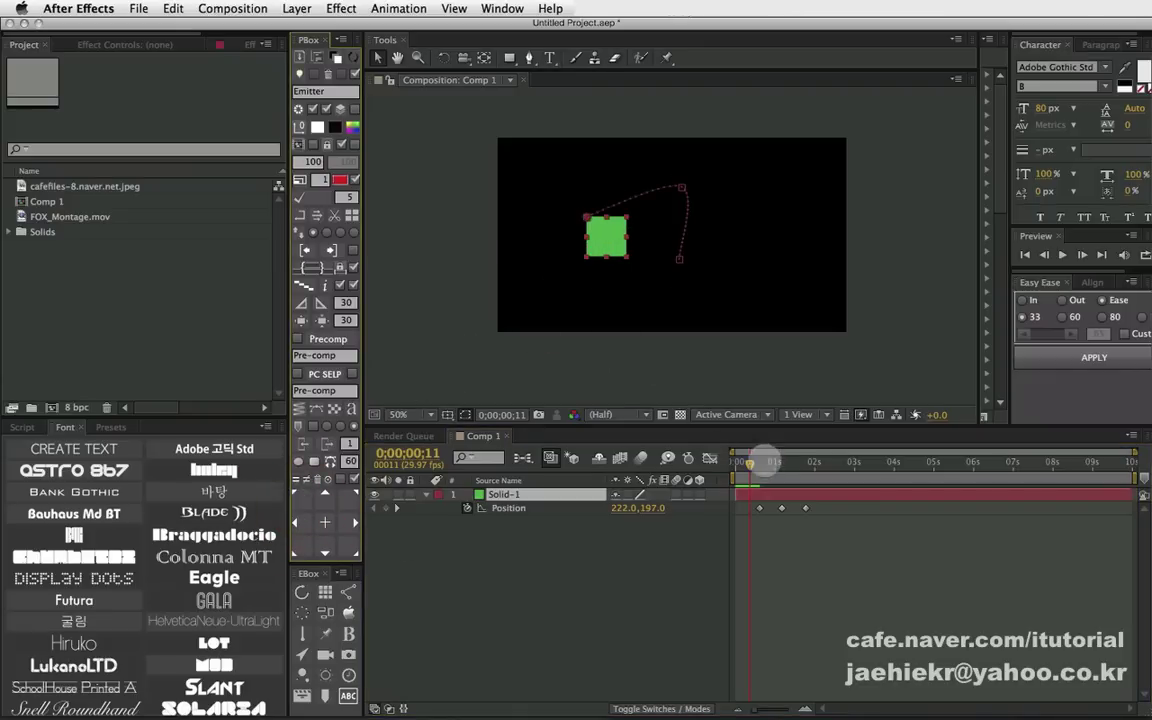
{"action": "mouse_move", "coordinate": [751, 463]}
{"action": "left_mouse_down"}
{"action": "mouse_move", "coordinate": [776, 458]}
{"action": "mouse_move", "coordinate": [755, 457]}
{"action": "left_mouse_up"}
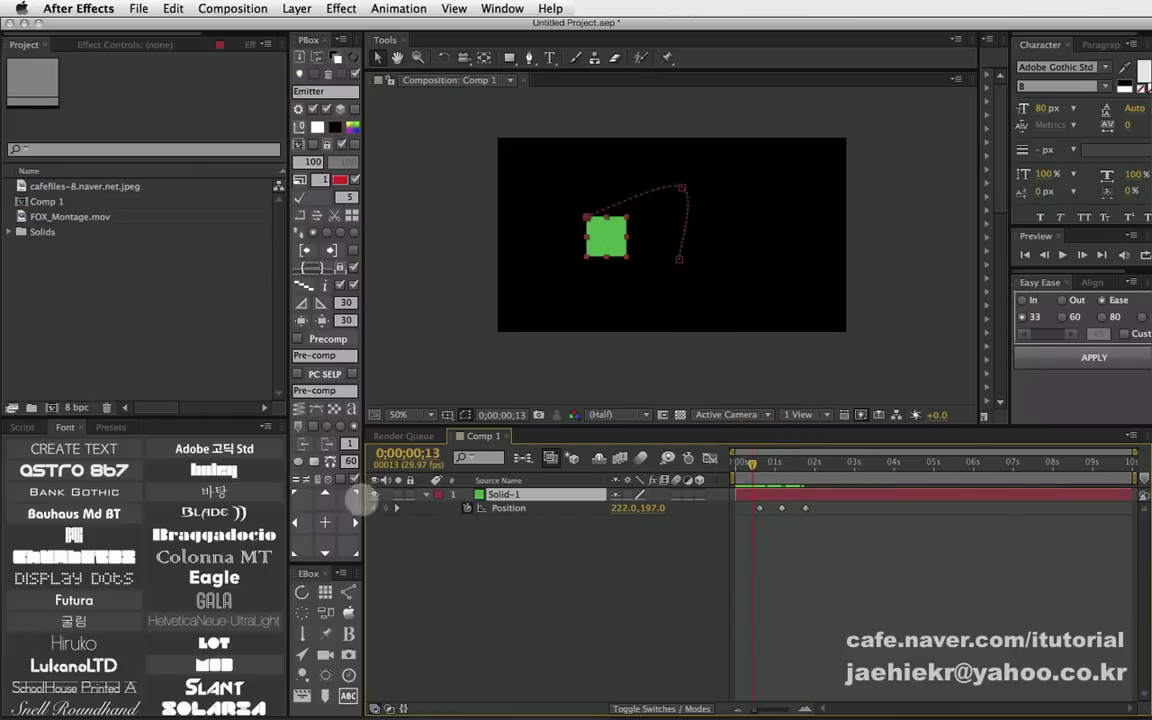
{"action": "left_click", "coordinate": [348, 497]}
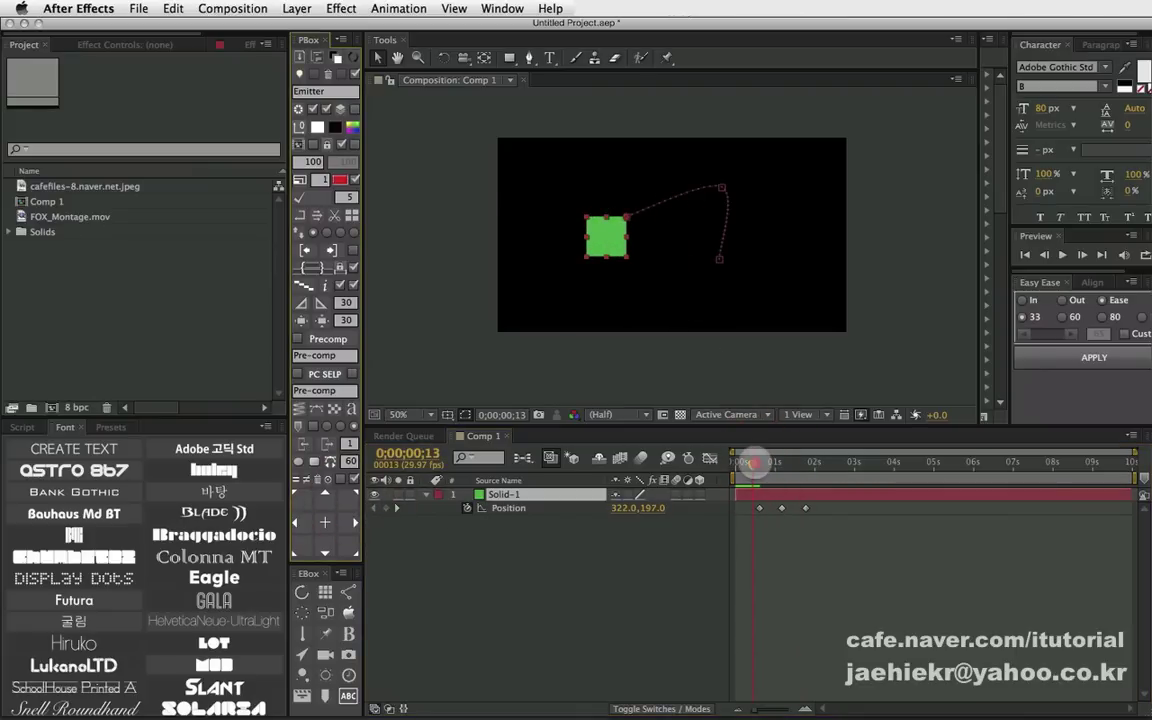
{"action": "mouse_move", "coordinate": [752, 462]}
{"action": "left_mouse_down"}
{"action": "mouse_move", "coordinate": [773, 462]}
{"action": "mouse_move", "coordinate": [762, 462]}
{"action": "left_mouse_up"}
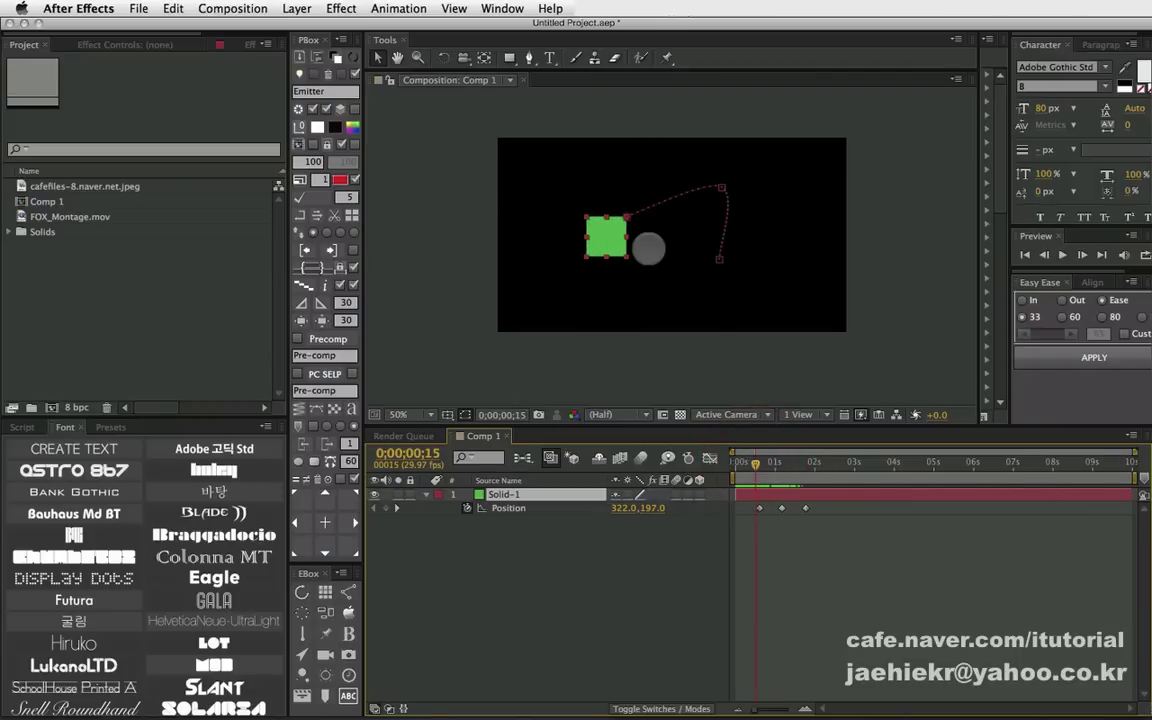
- Show rulers and add two horizontal and two vertical guides at the 01;23 keyframe
{"action": "key", "text": "ctrl+r"}
{"action": "left_click_drag", "start_coordinate": [567, 95], "coordinate": [567, 221]}
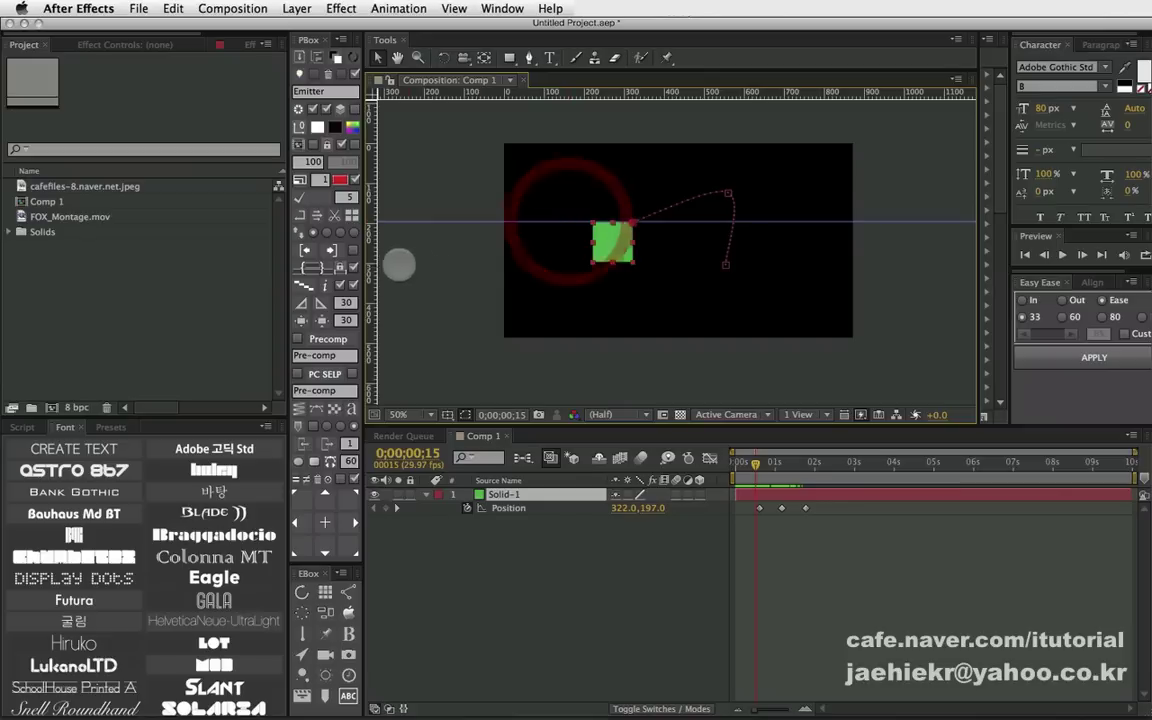
{"action": "mouse_move", "coordinate": [372, 257]}
{"action": "left_mouse_down"}
{"action": "mouse_move", "coordinate": [608, 262]}
{"action": "mouse_move", "coordinate": [596, 262]}
{"action": "left_mouse_up"}
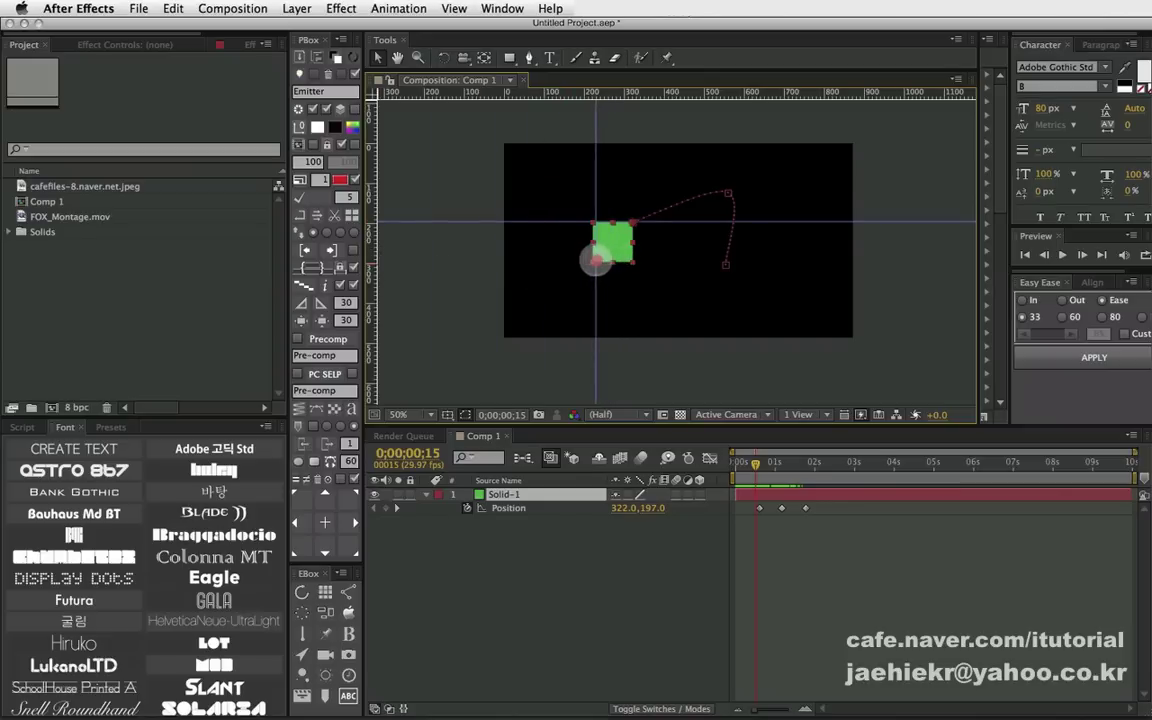
{"action": "left_click_drag", "start_coordinate": [757, 463], "coordinate": [807, 464]}
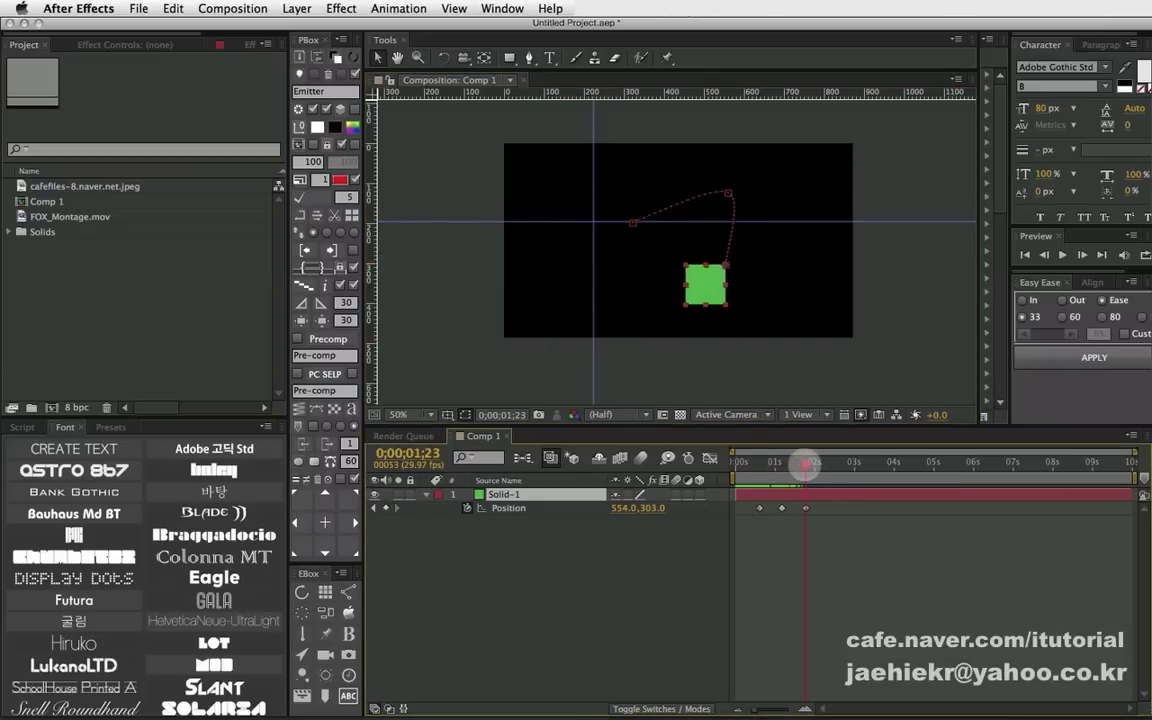
{"action": "left_click_drag", "start_coordinate": [744, 94], "coordinate": [731, 304]}
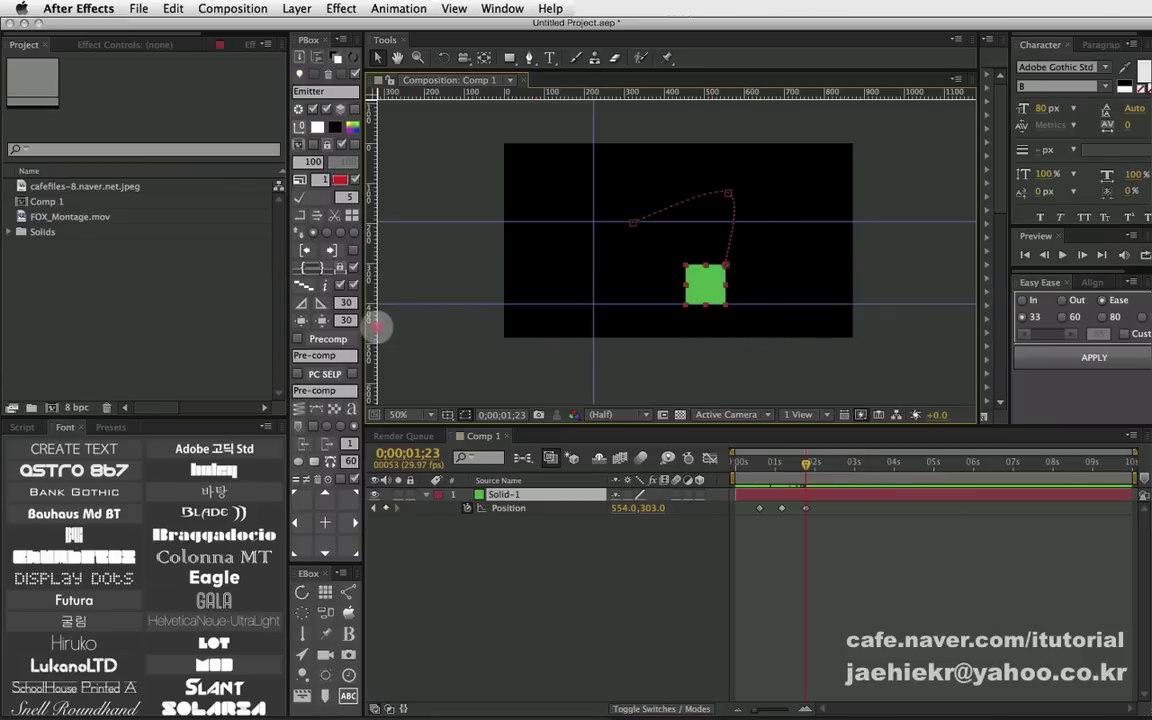
{"action": "left_click_drag", "start_coordinate": [376, 325], "coordinate": [726, 303]}
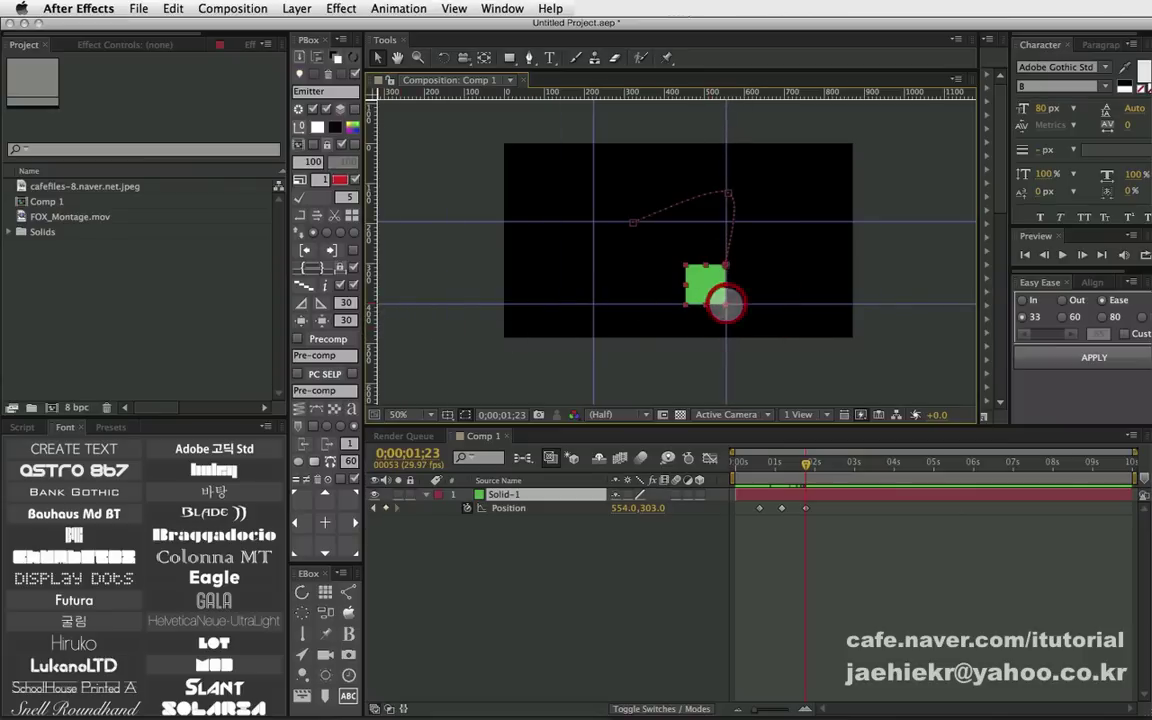
- Centre the anchor, nudge the end keyframe back to 504,353, and return to 00;18
{"action": "left_click", "coordinate": [523, 530]}
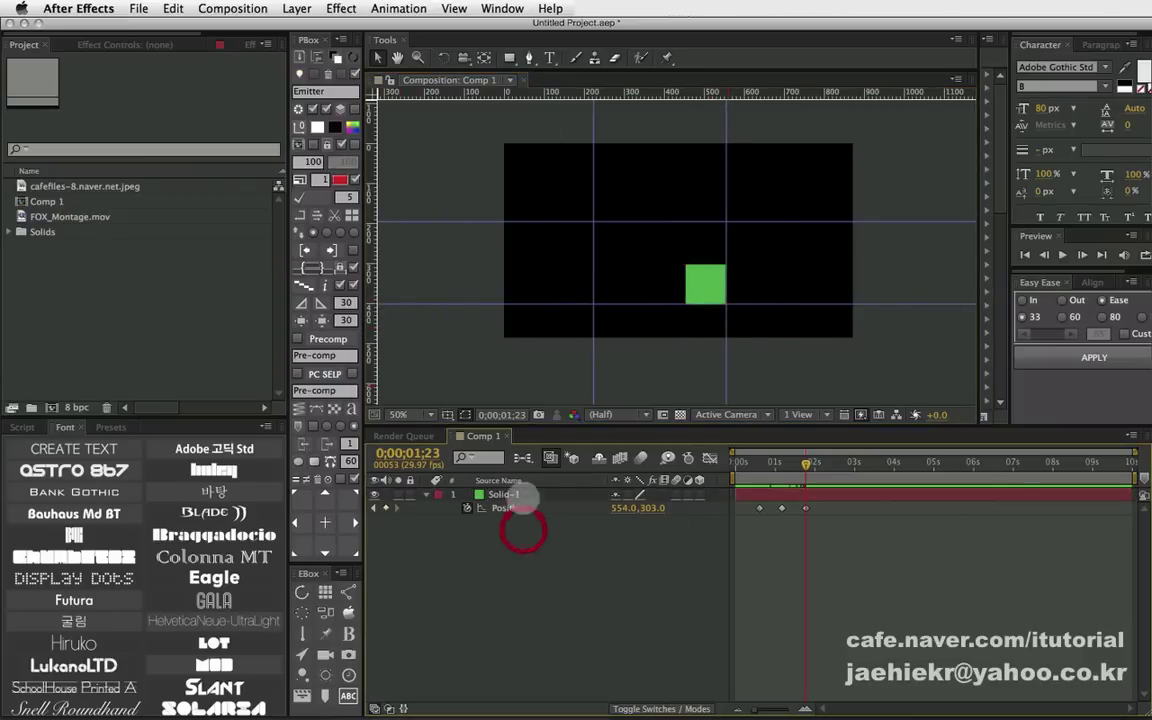
{"action": "left_click", "coordinate": [522, 494]}
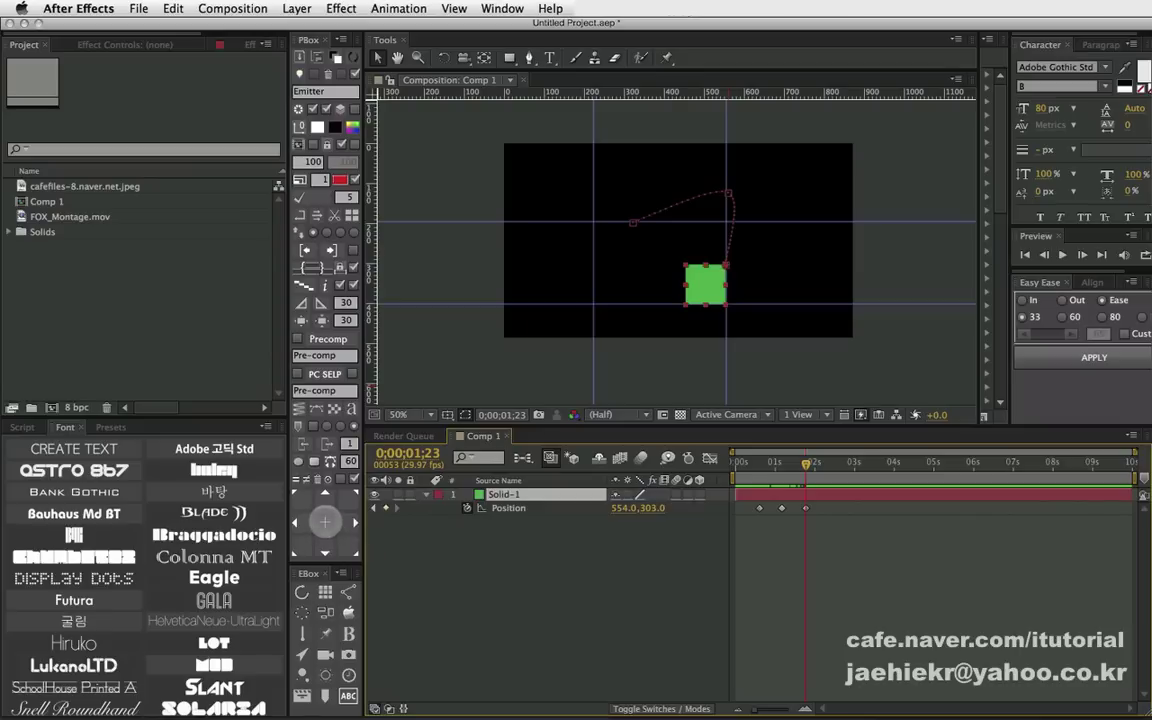
{"action": "key", "text": "super+alt+Home"}
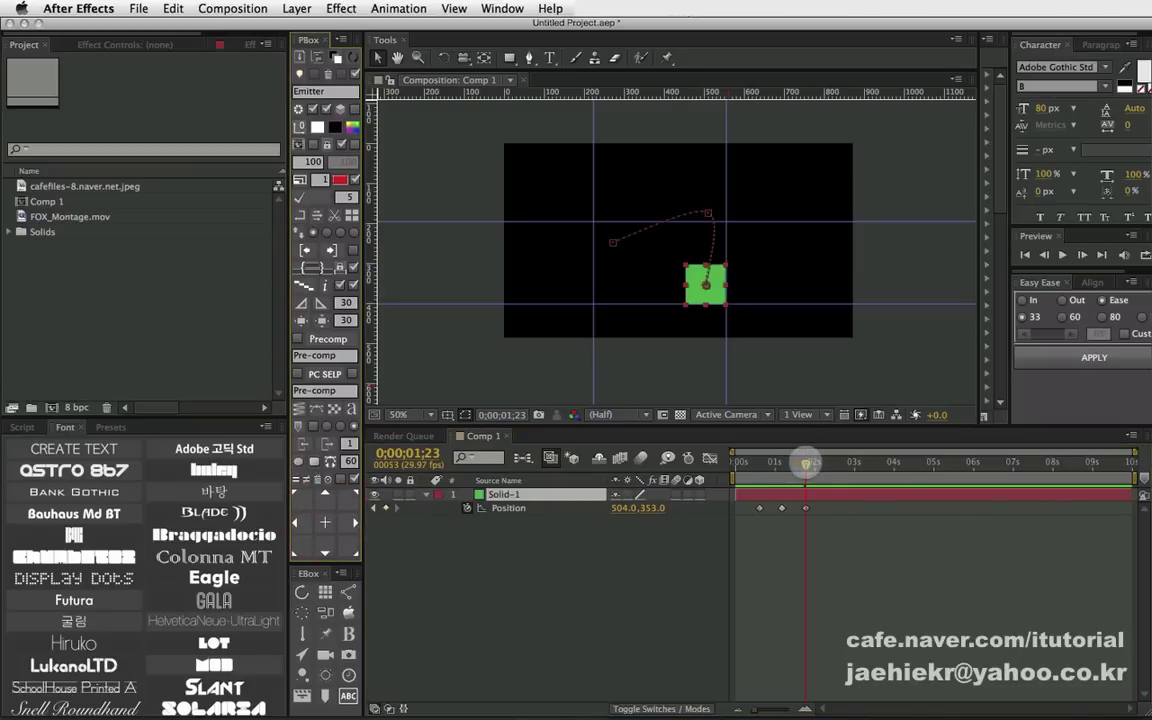
{"action": "mouse_move", "coordinate": [806, 462]}
{"action": "left_mouse_down"}
{"action": "mouse_move", "coordinate": [772, 457]}
{"action": "mouse_move", "coordinate": [806, 457]}
{"action": "left_mouse_up"}
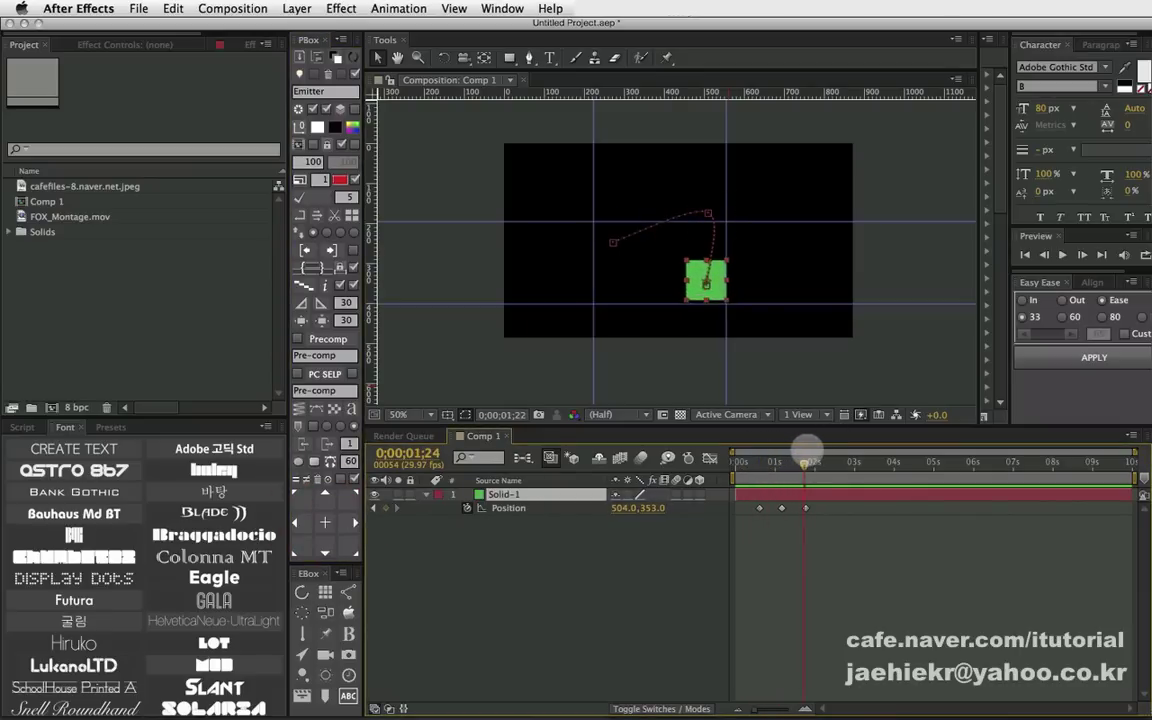
{"action": "left_click", "coordinate": [326, 465]}
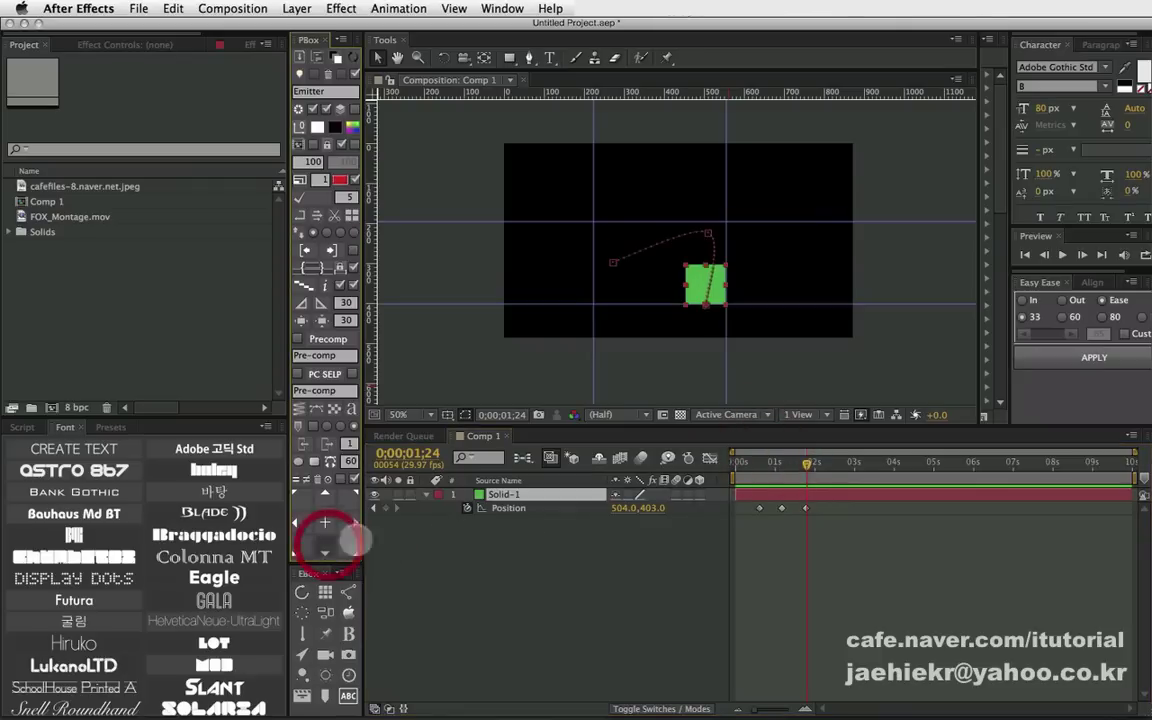
{"action": "left_click_drag", "start_coordinate": [806, 462], "coordinate": [812, 455]}
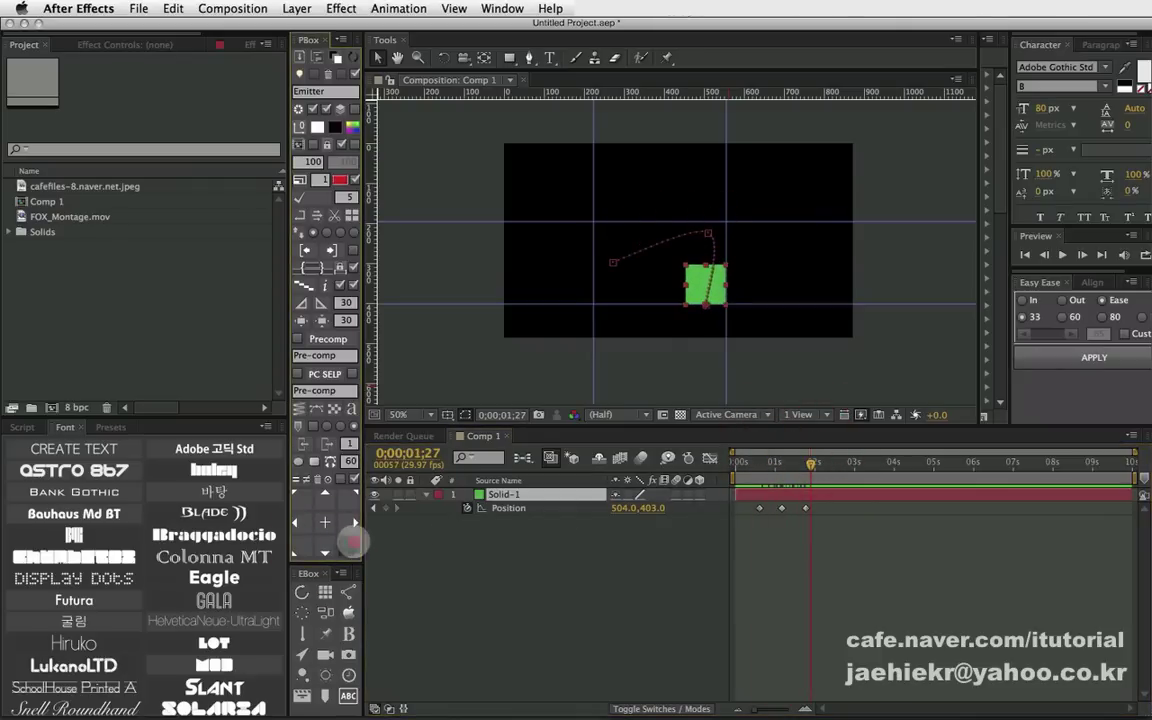
{"action": "left_click", "coordinate": [355, 522]}
{"action": "mouse_move", "coordinate": [810, 462]}
{"action": "left_mouse_down"}
{"action": "mouse_move", "coordinate": [746, 450]}
{"action": "mouse_move", "coordinate": [806, 447]}
{"action": "left_mouse_up"}
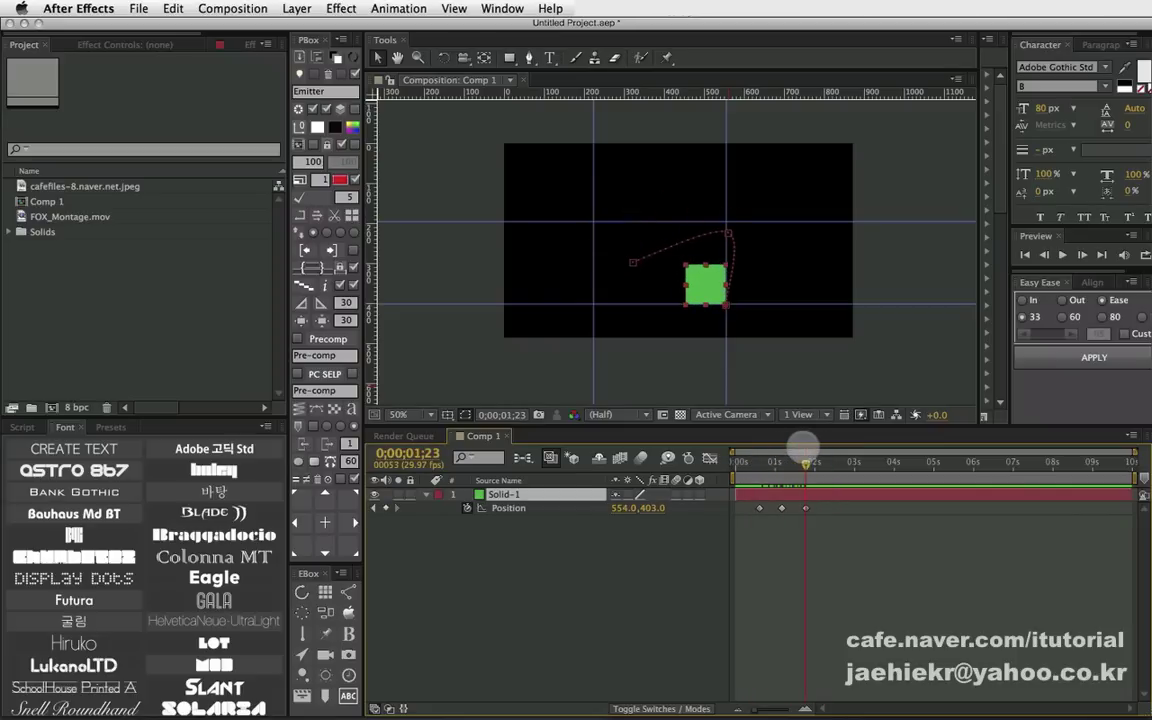
{"action": "left_click", "coordinate": [325, 522]}
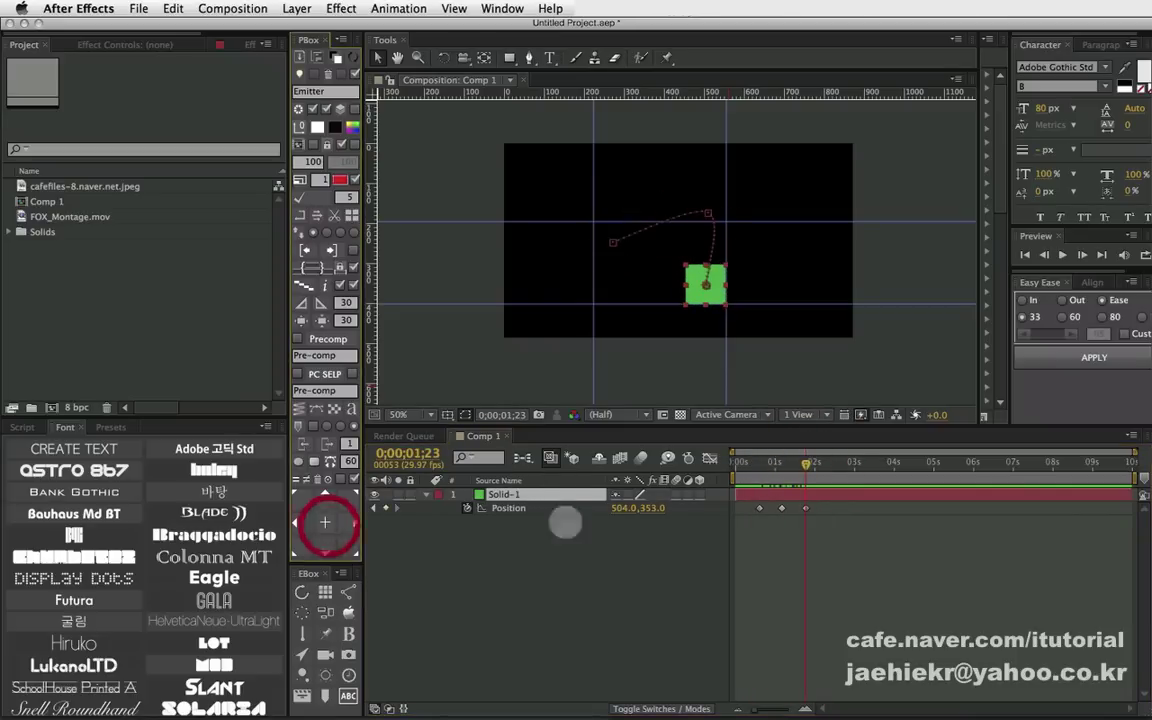
{"action": "left_click_drag", "start_coordinate": [806, 455], "coordinate": [760, 460]}
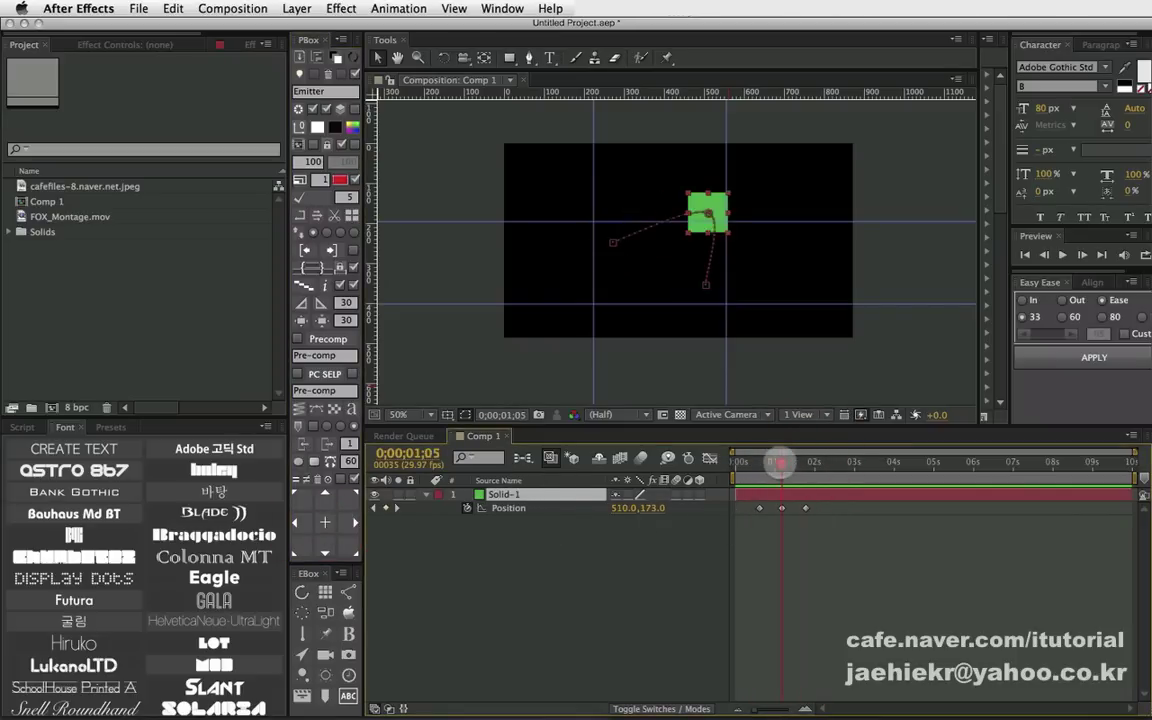
{"action": "left_click", "coordinate": [540, 489]}
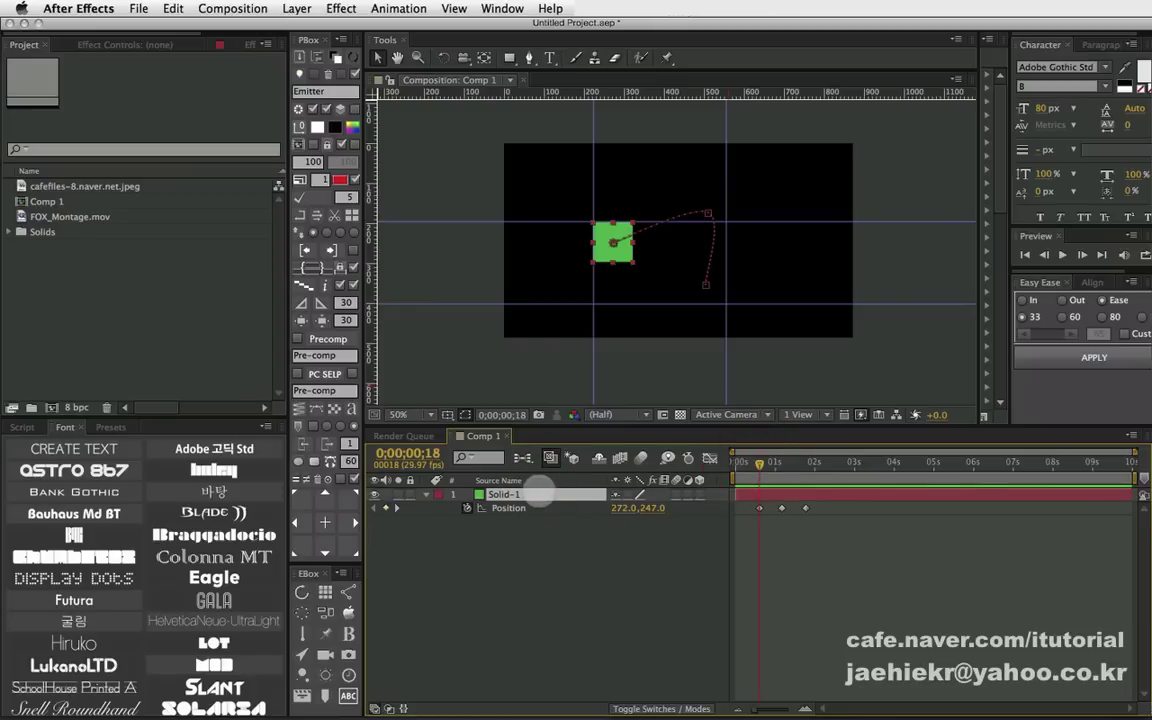
- Keyframe Rotation at 00;18 and set one full turn (1x+0.0°) at 01;23
{"action": "left_click", "coordinate": [466, 521]}
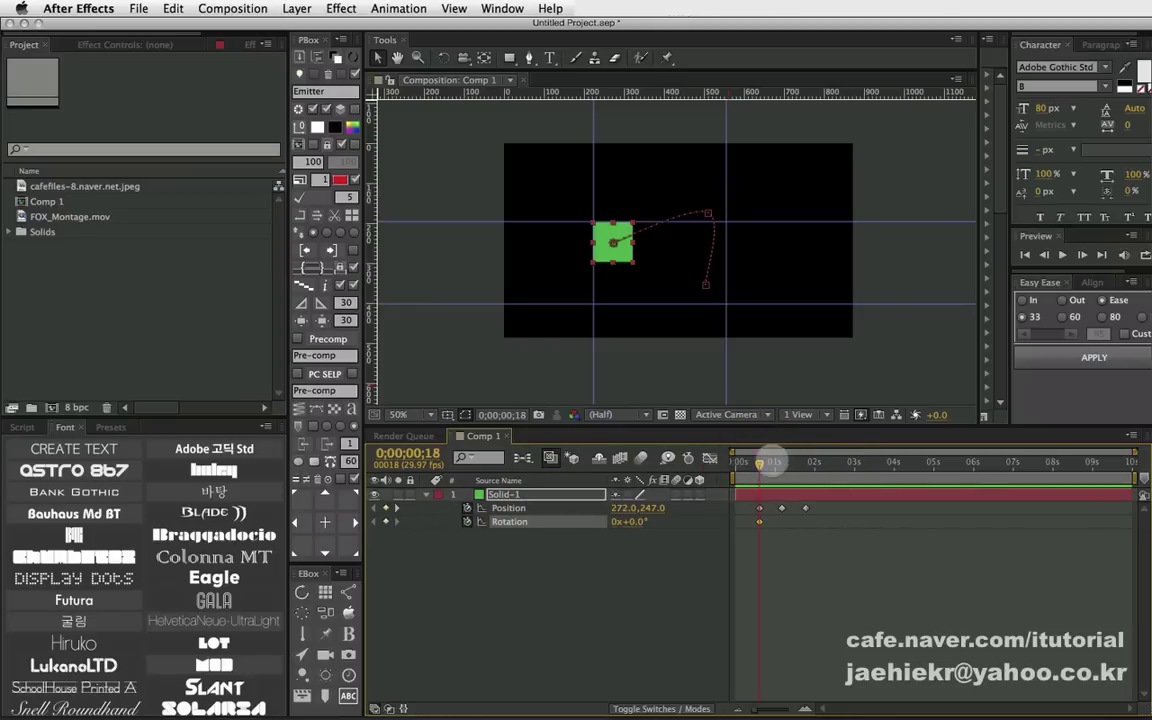
{"action": "left_click_drag", "start_coordinate": [762, 462], "coordinate": [806, 462]}
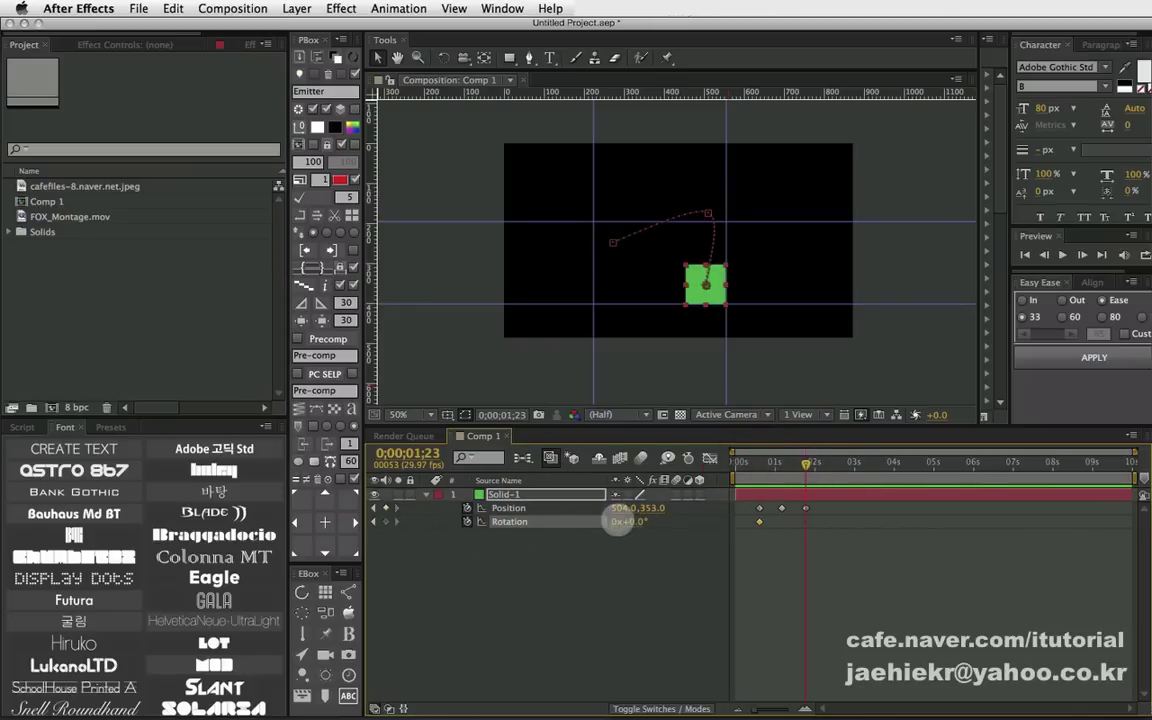
{"action": "left_click_drag", "start_coordinate": [614, 522], "coordinate": [660, 558]}
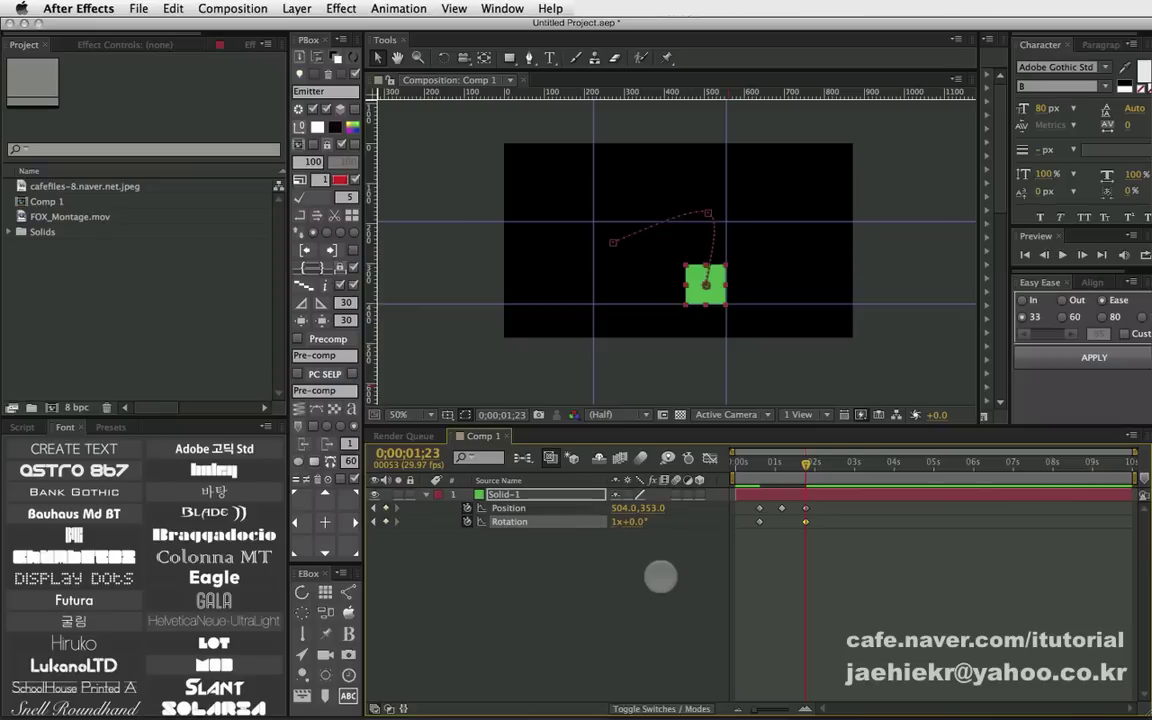
{"action": "left_click", "coordinate": [677, 571]}
{"action": "mouse_move", "coordinate": [753, 464]}
{"action": "left_mouse_down"}
{"action": "mouse_move", "coordinate": [808, 466]}
{"action": "mouse_move", "coordinate": [747, 463]}
{"action": "left_mouse_up"}
{"action": "left_click", "coordinate": [768, 493]}
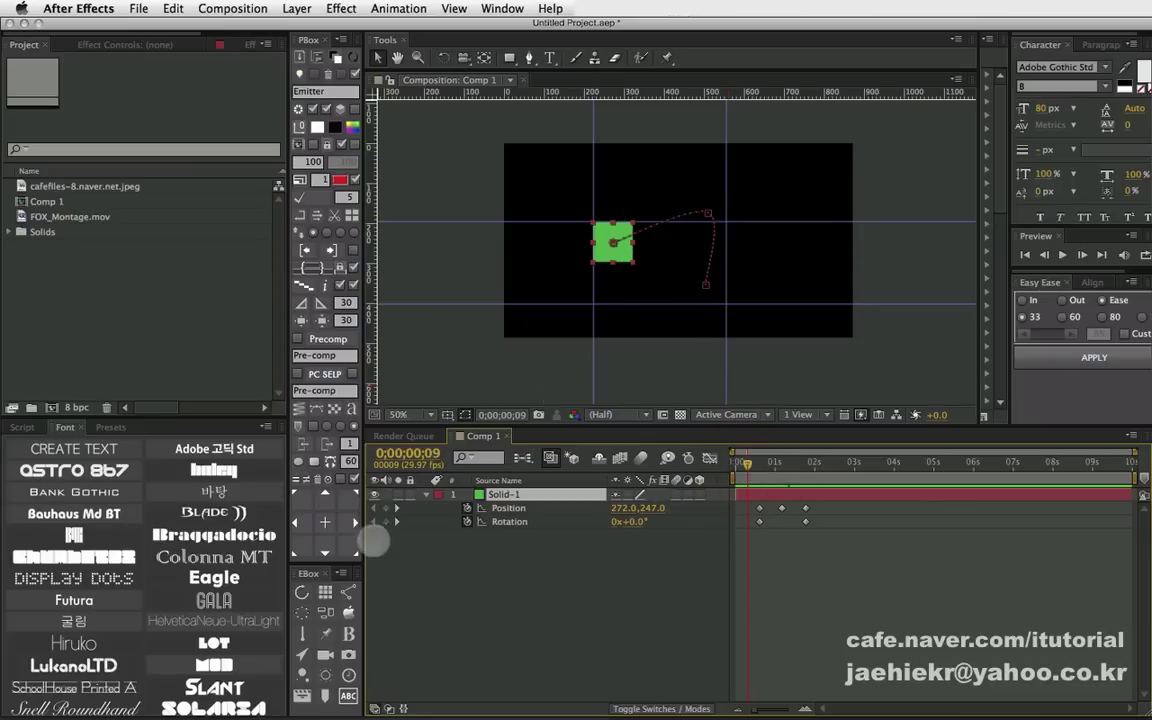
- Move the starting Position to 322,297 and preview the spinning motion
{"action": "left_click", "coordinate": [300, 498]}
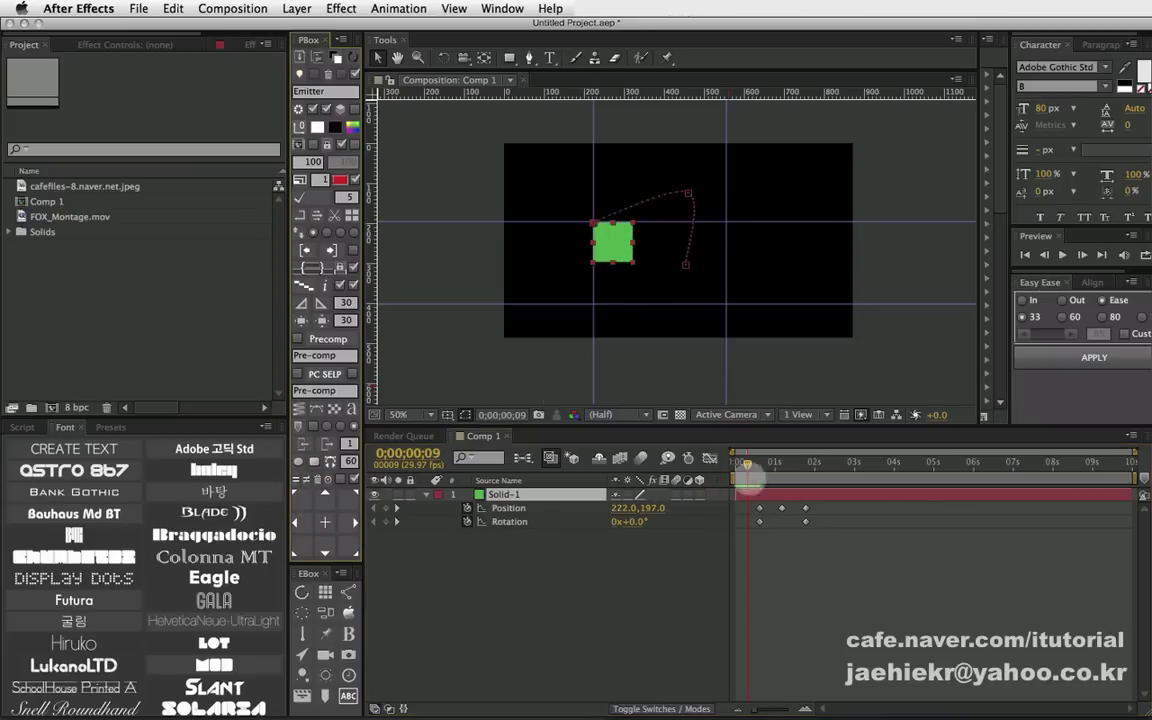
{"action": "mouse_move", "coordinate": [746, 465]}
{"action": "left_mouse_down"}
{"action": "mouse_move", "coordinate": [810, 464]}
{"action": "mouse_move", "coordinate": [750, 464]}
{"action": "left_mouse_up"}
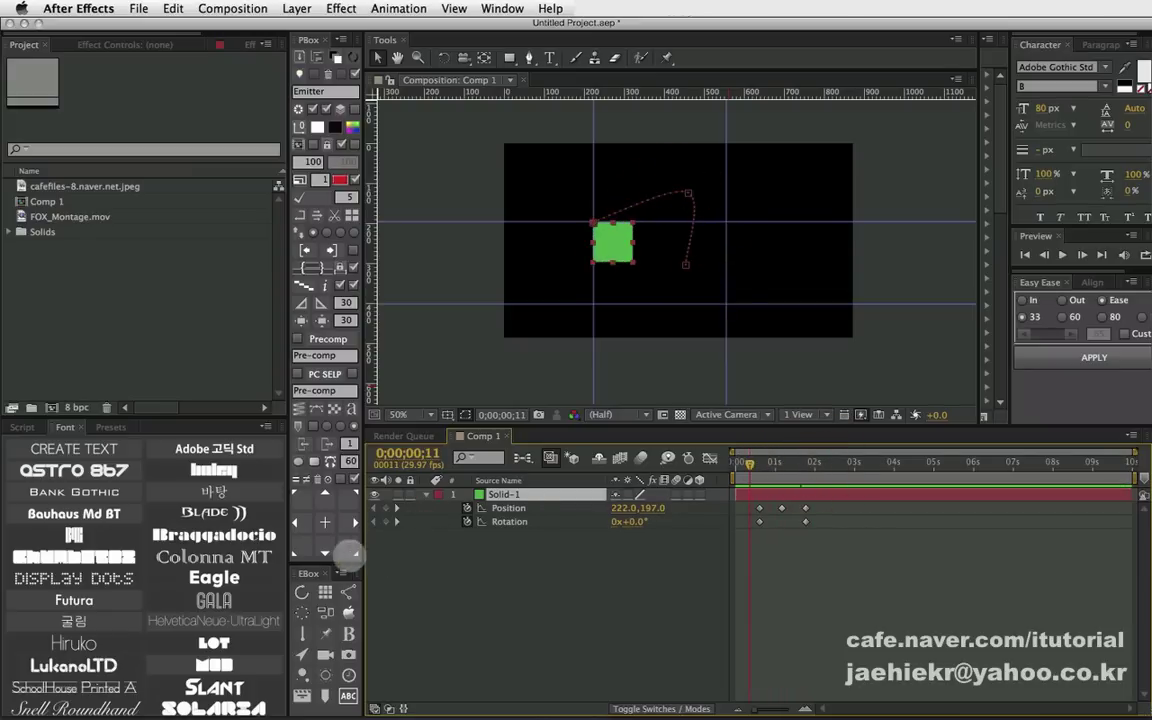
{"action": "left_click", "coordinate": [339, 544]}
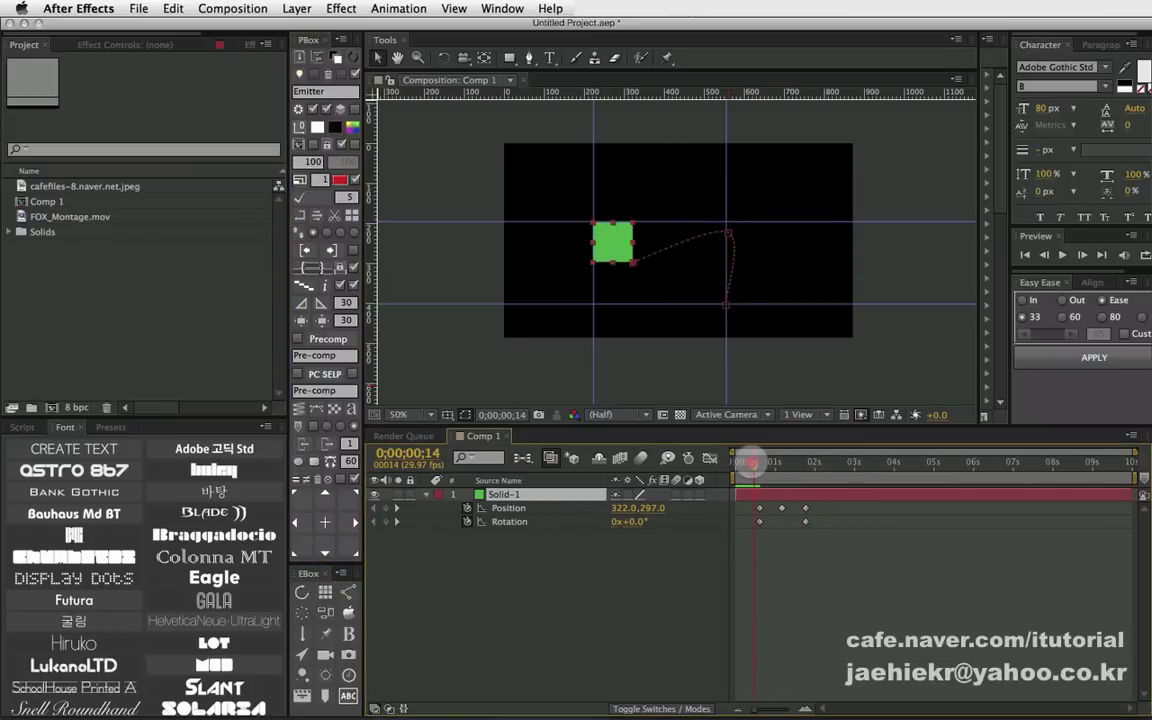
{"action": "mouse_move", "coordinate": [750, 463]}
{"action": "left_mouse_down"}
{"action": "mouse_move", "coordinate": [803, 486]}
{"action": "mouse_move", "coordinate": [742, 477]}
{"action": "left_mouse_up"}
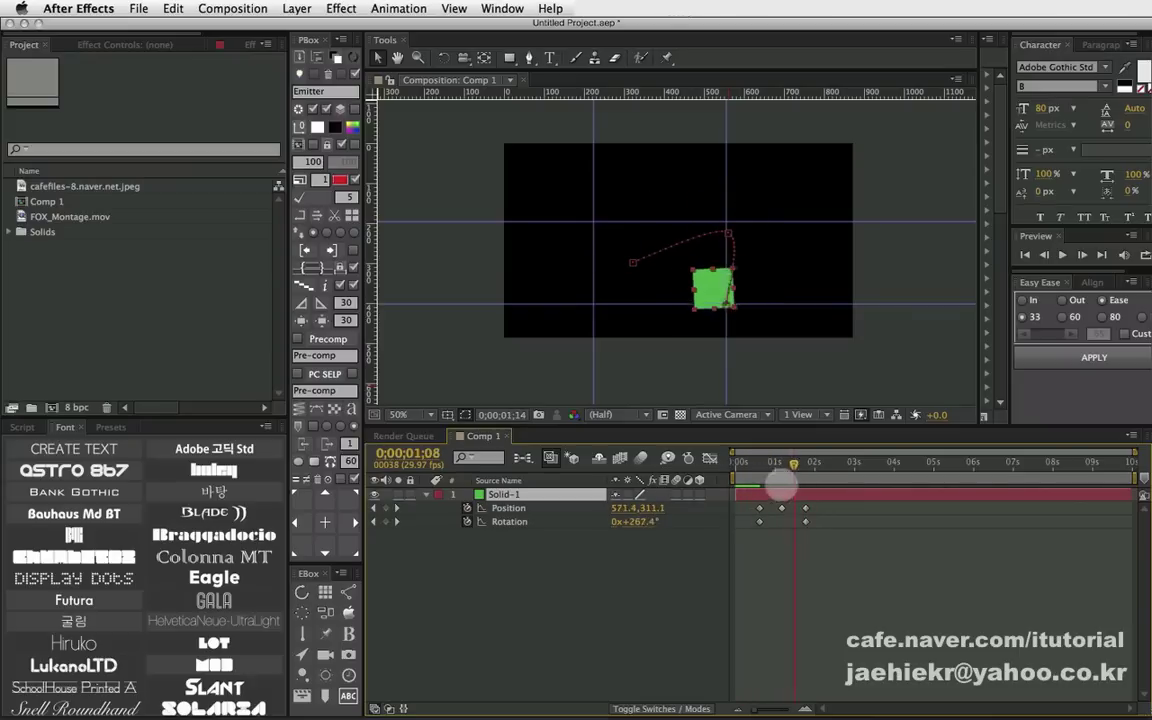
{"action": "left_click", "coordinate": [514, 558]}
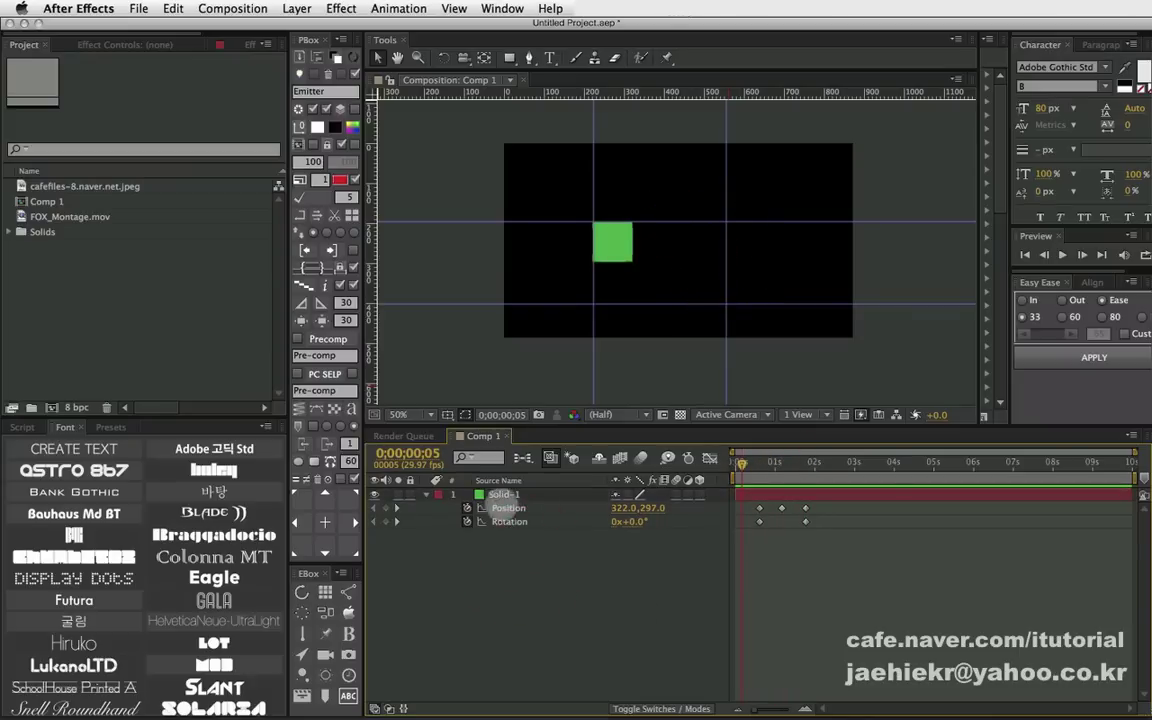
{"action": "left_click", "coordinate": [496, 495]}
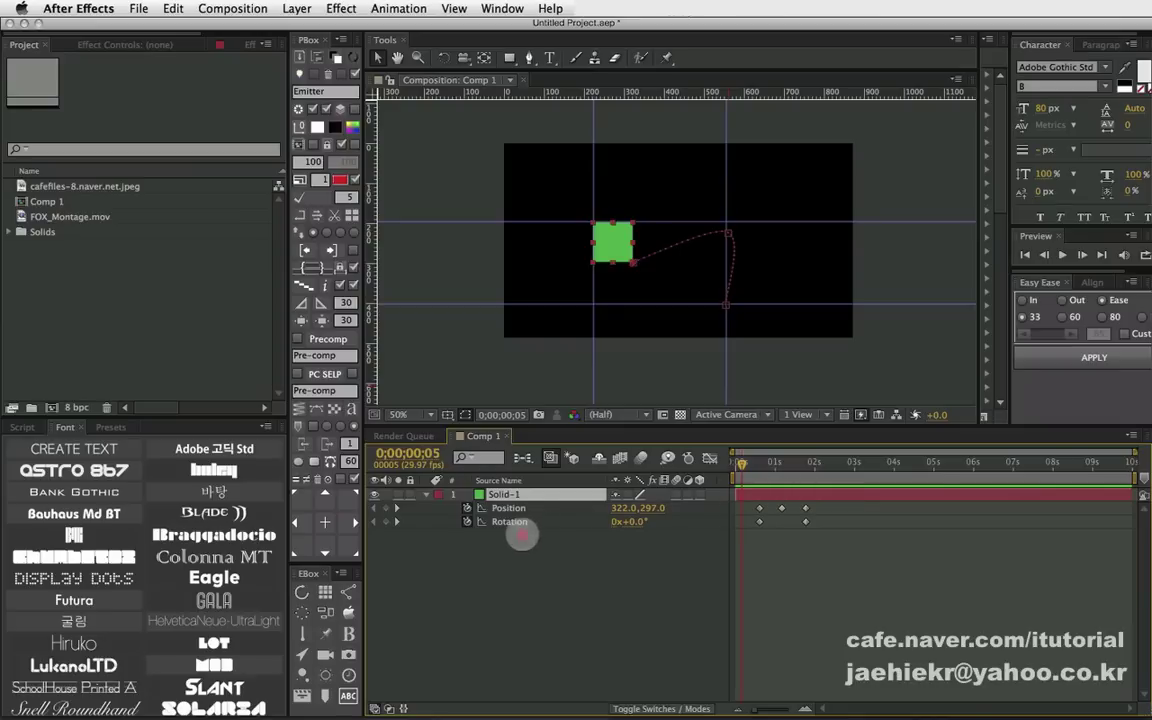
{"action": "left_click", "coordinate": [506, 494]}
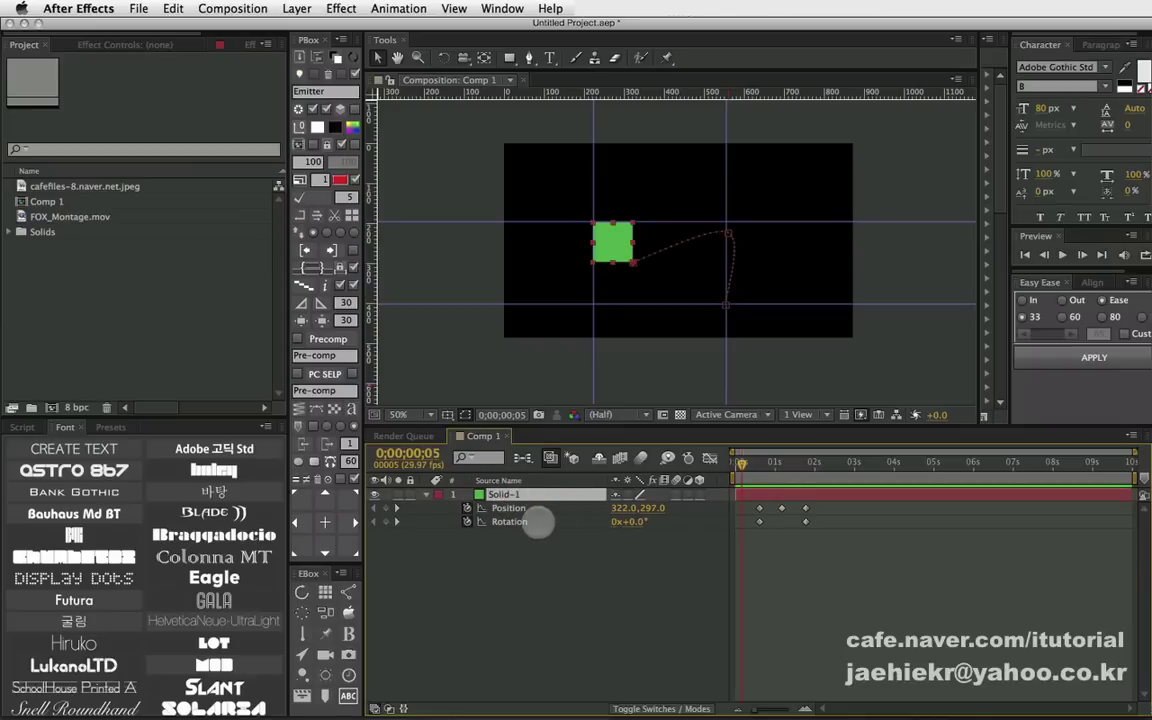
- Unlink Solid-1's Scale and set it to 62.0,208.0% to form a tall narrow bar
{"action": "key", "text": "s"}
{"action": "left_click", "coordinate": [614, 508]}
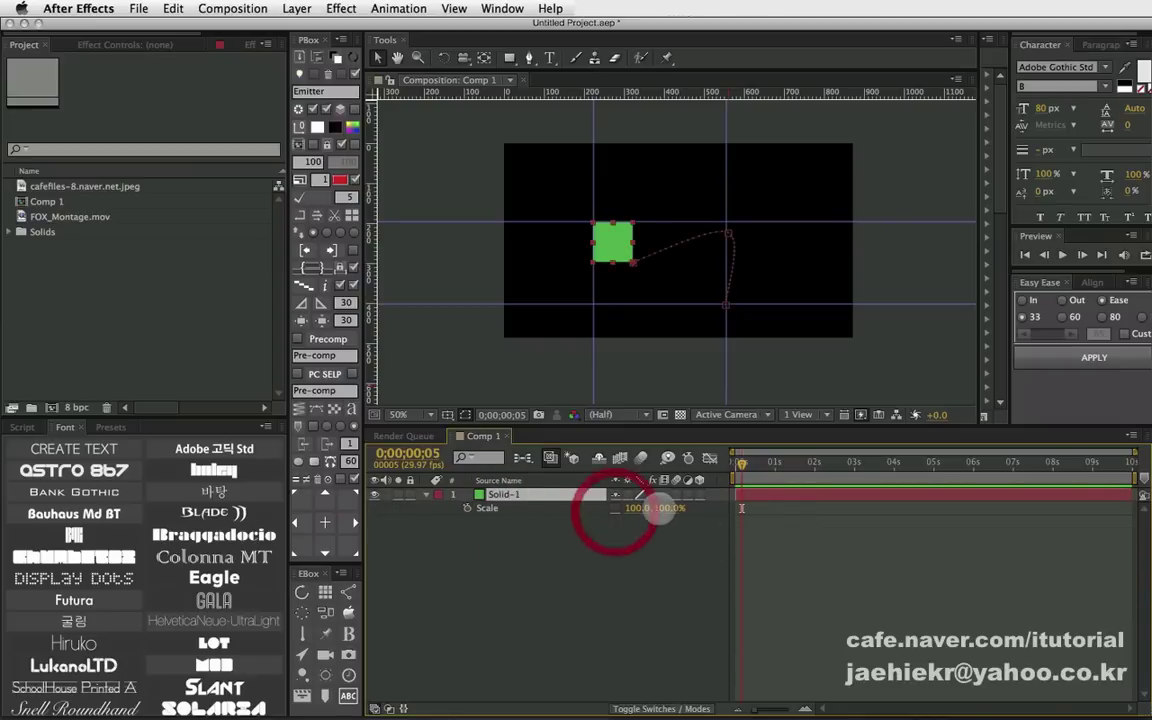
{"action": "left_click_drag", "start_coordinate": [660, 508], "coordinate": [733, 500]}
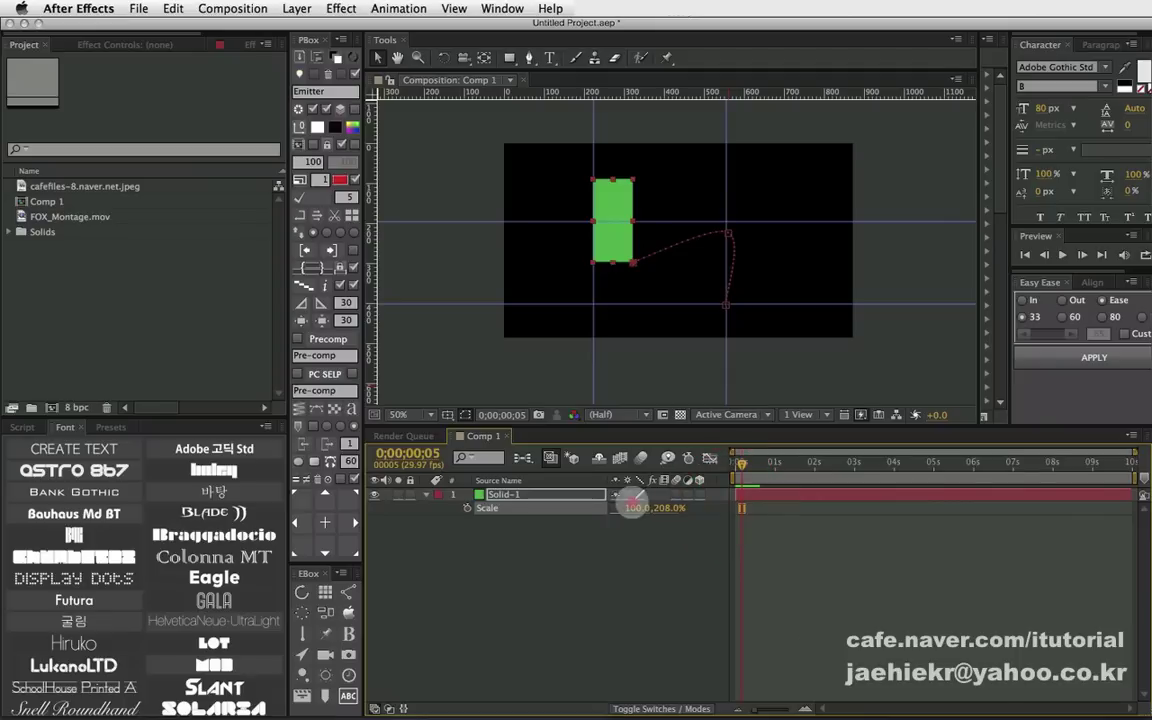
{"action": "left_click_drag", "start_coordinate": [632, 505], "coordinate": [590, 505]}
- Nudge the solid's motion path up and left, previewing the stretched bar moving and turning
{"action": "left_click", "coordinate": [512, 494]}
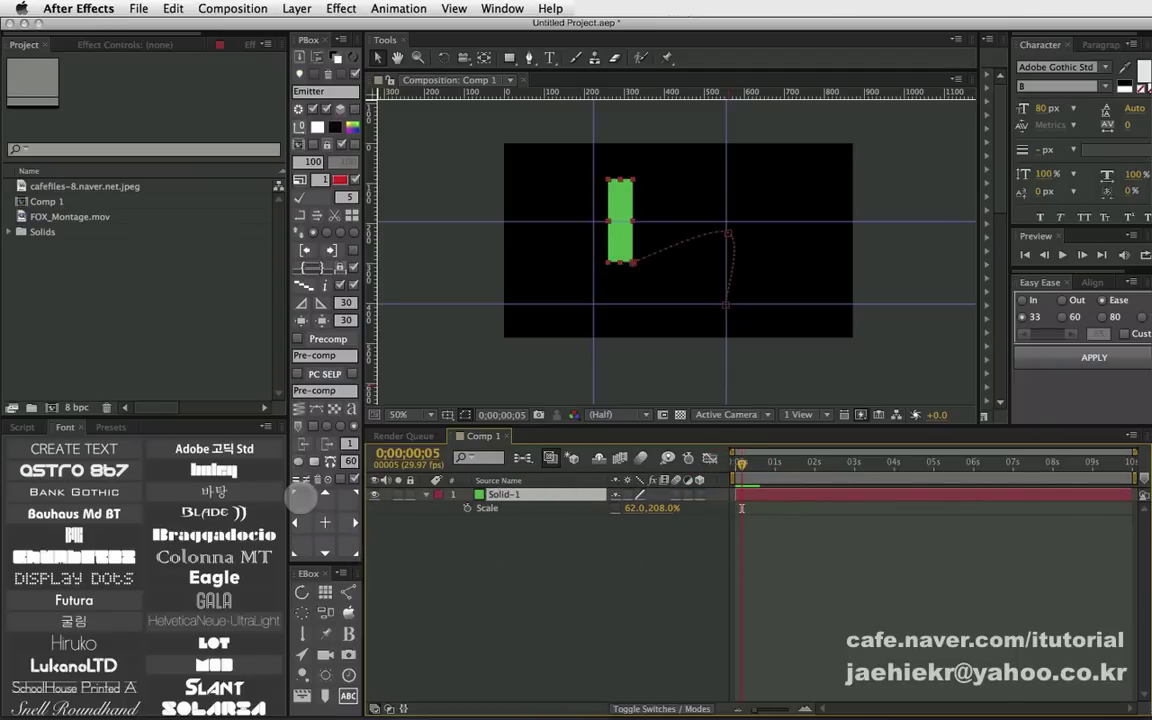
{"action": "left_click", "coordinate": [302, 493]}
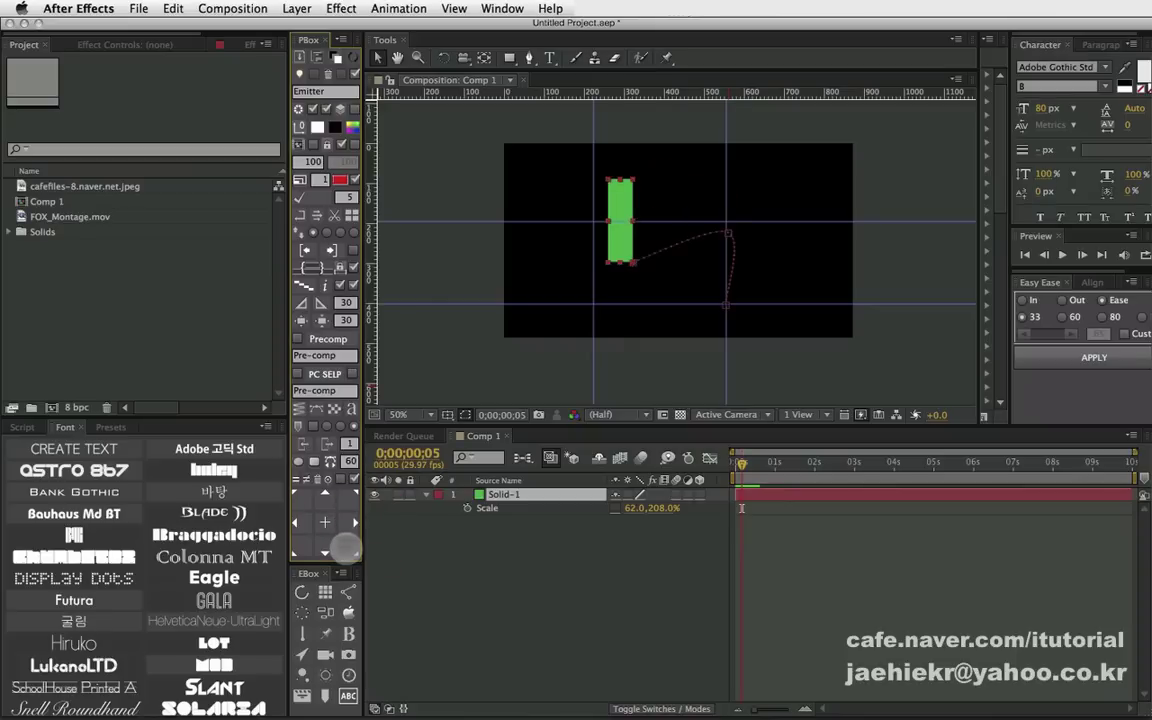
{"action": "left_click_drag", "start_coordinate": [748, 465], "coordinate": [736, 462]}
{"action": "left_click", "coordinate": [299, 523]}
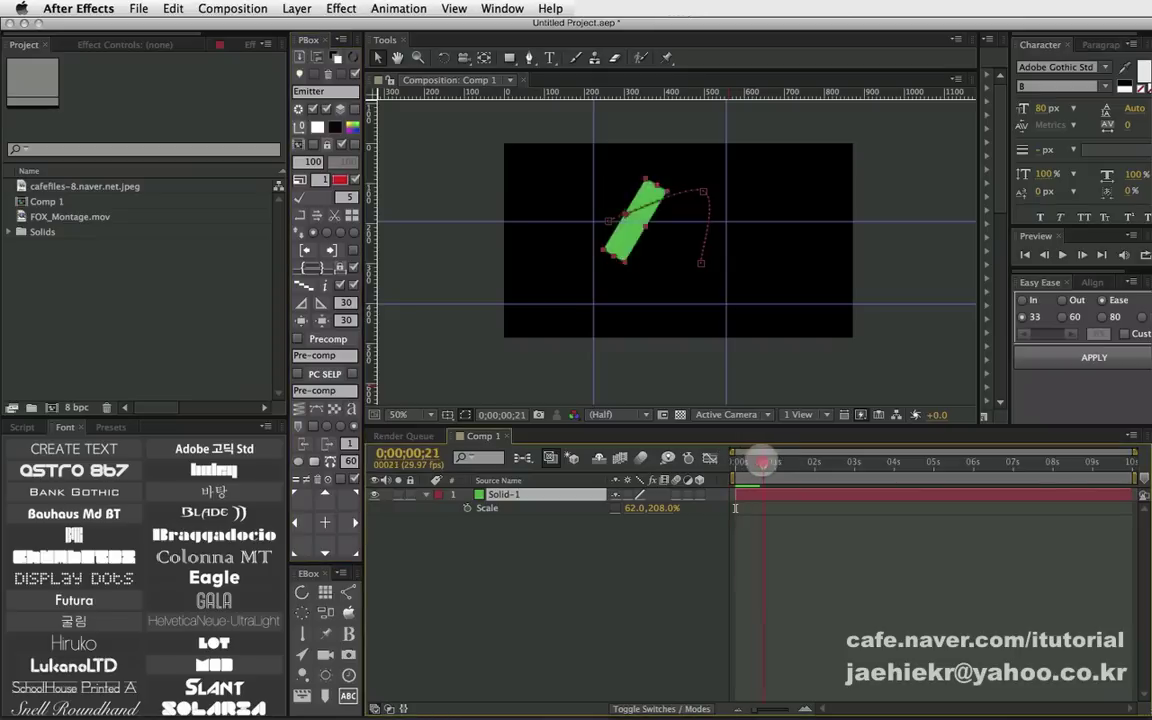
{"action": "left_click", "coordinate": [300, 480]}
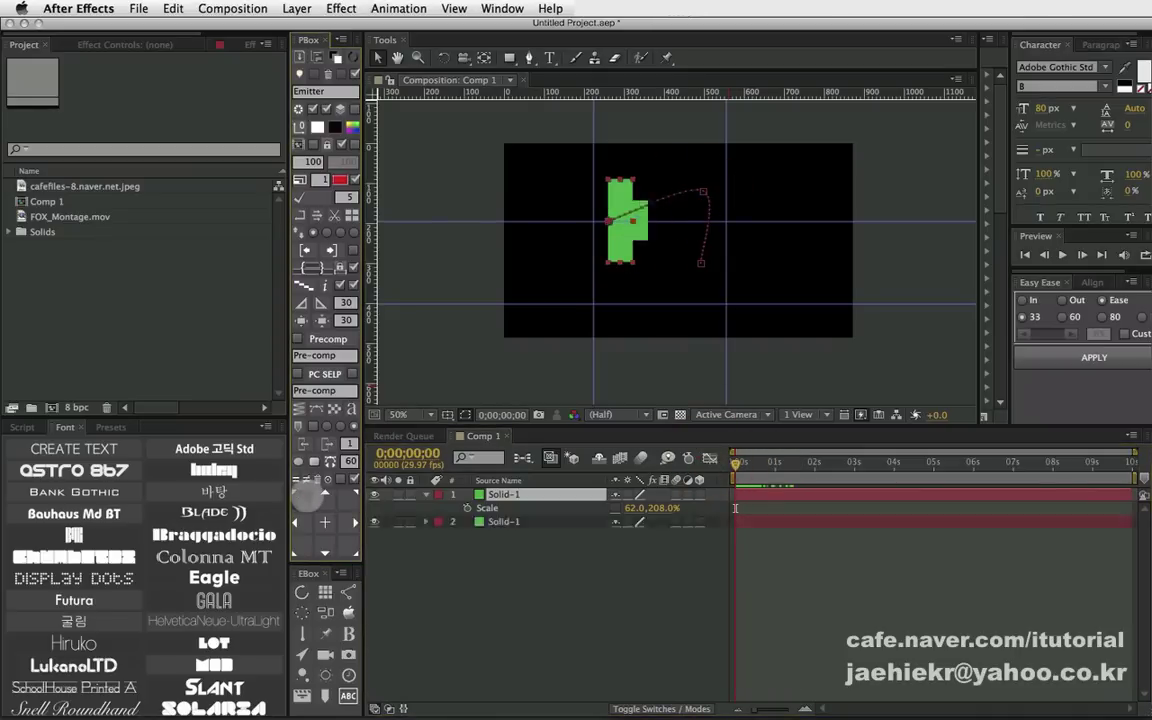
{"action": "mouse_move", "coordinate": [736, 462]}
{"action": "left_mouse_down"}
{"action": "mouse_move", "coordinate": [787, 461]}
{"action": "mouse_move", "coordinate": [736, 462]}
{"action": "left_mouse_up"}
{"action": "left_click", "coordinate": [503, 528]}
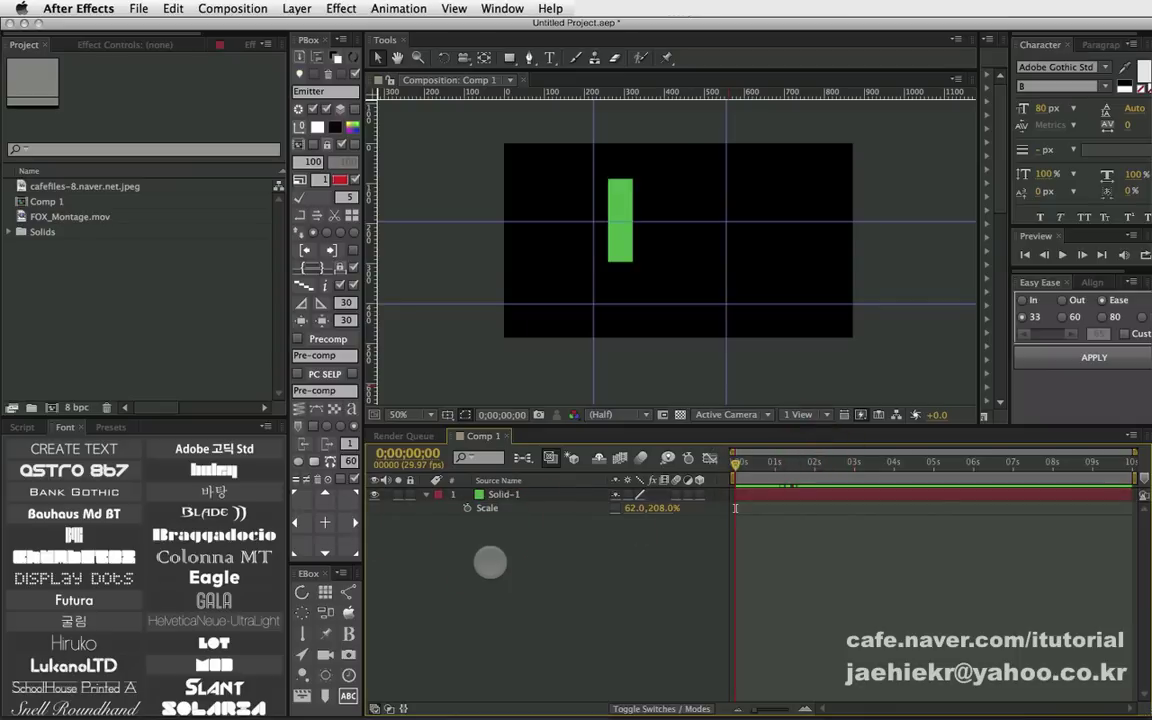